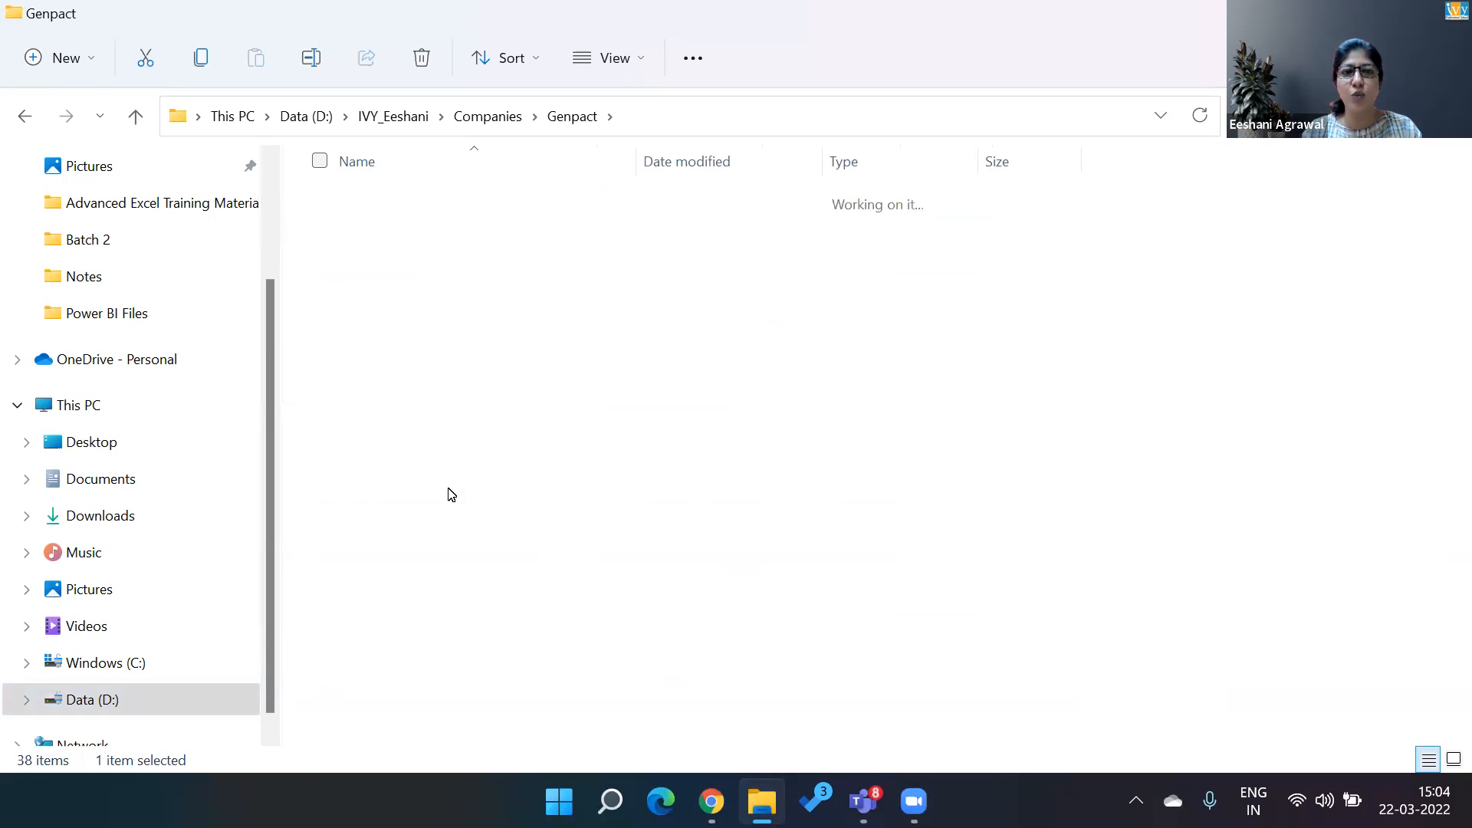
Open the Power BI Files folder under MIS Batch Nov 2021 > Power BI
{"action": "key", "text": "p"}
{"action": "key", "text": "Return"}
{"action": "key", "text": "p"}
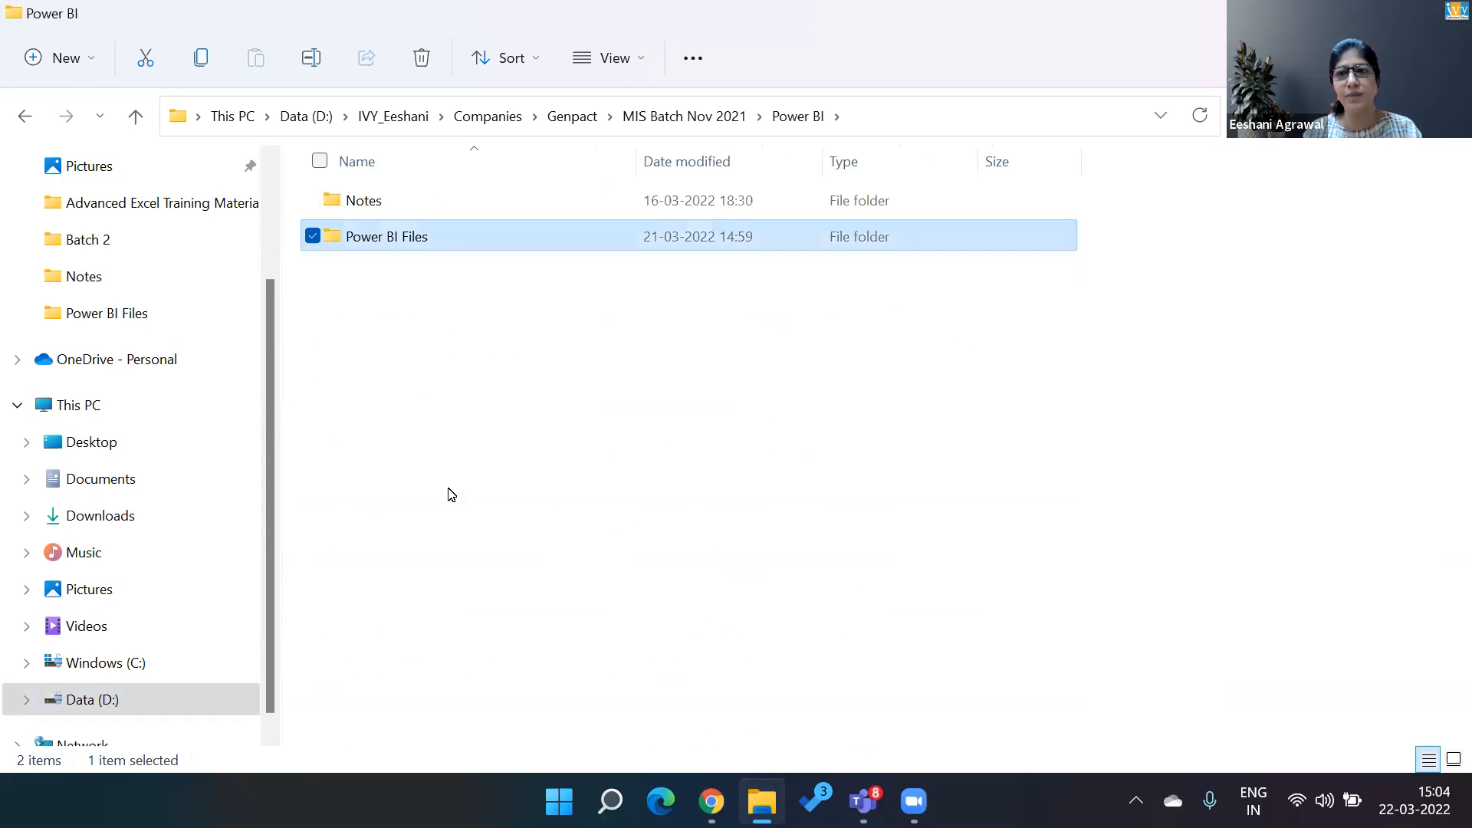
{"action": "key", "text": "Return"}
Open the report file Adv Works Session 17 - 21 Mar 2022 from the folder
{"action": "key", "text": "Down"}
{"action": "key", "text": "Down"}
{"action": "key", "text": "Down"}
{"action": "key", "text": "Down"}
{"action": "key", "text": "Down"}
{"action": "key", "text": "Down"}
{"action": "key", "text": "Down"}
{"action": "key", "text": "Down"}
{"action": "key", "text": "Down"}
{"action": "key", "text": "Down"}
{"action": "key", "text": "Down"}
{"action": "key", "text": "Down"}
{"action": "key", "text": "Down"}
{"action": "key", "text": "Down"}
{"action": "key", "text": "Down"}
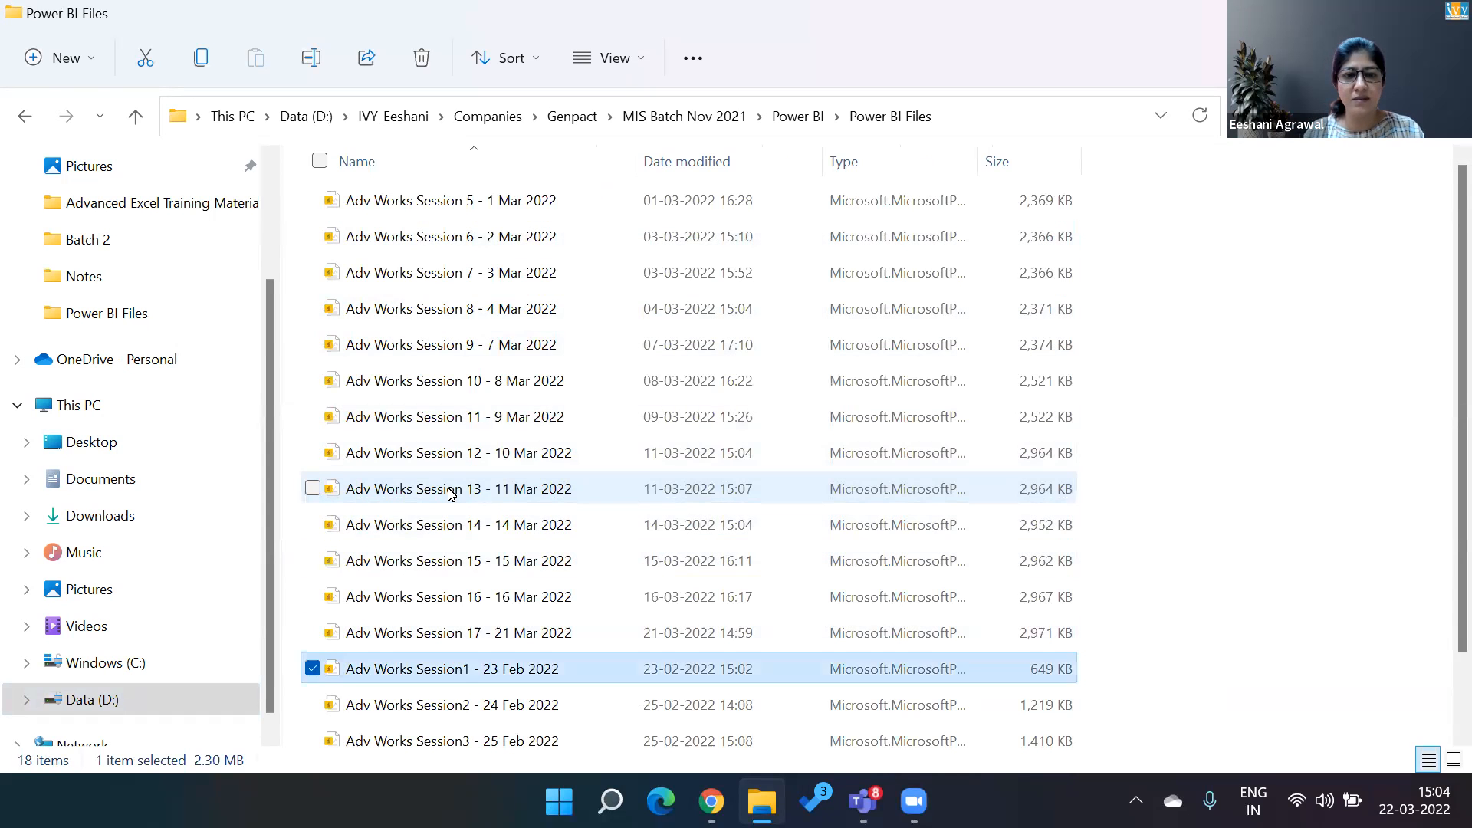
{"action": "key", "text": "Up"}
{"action": "key", "text": "Up"}
{"action": "key", "text": "Up"}
{"action": "key", "text": "Return"}
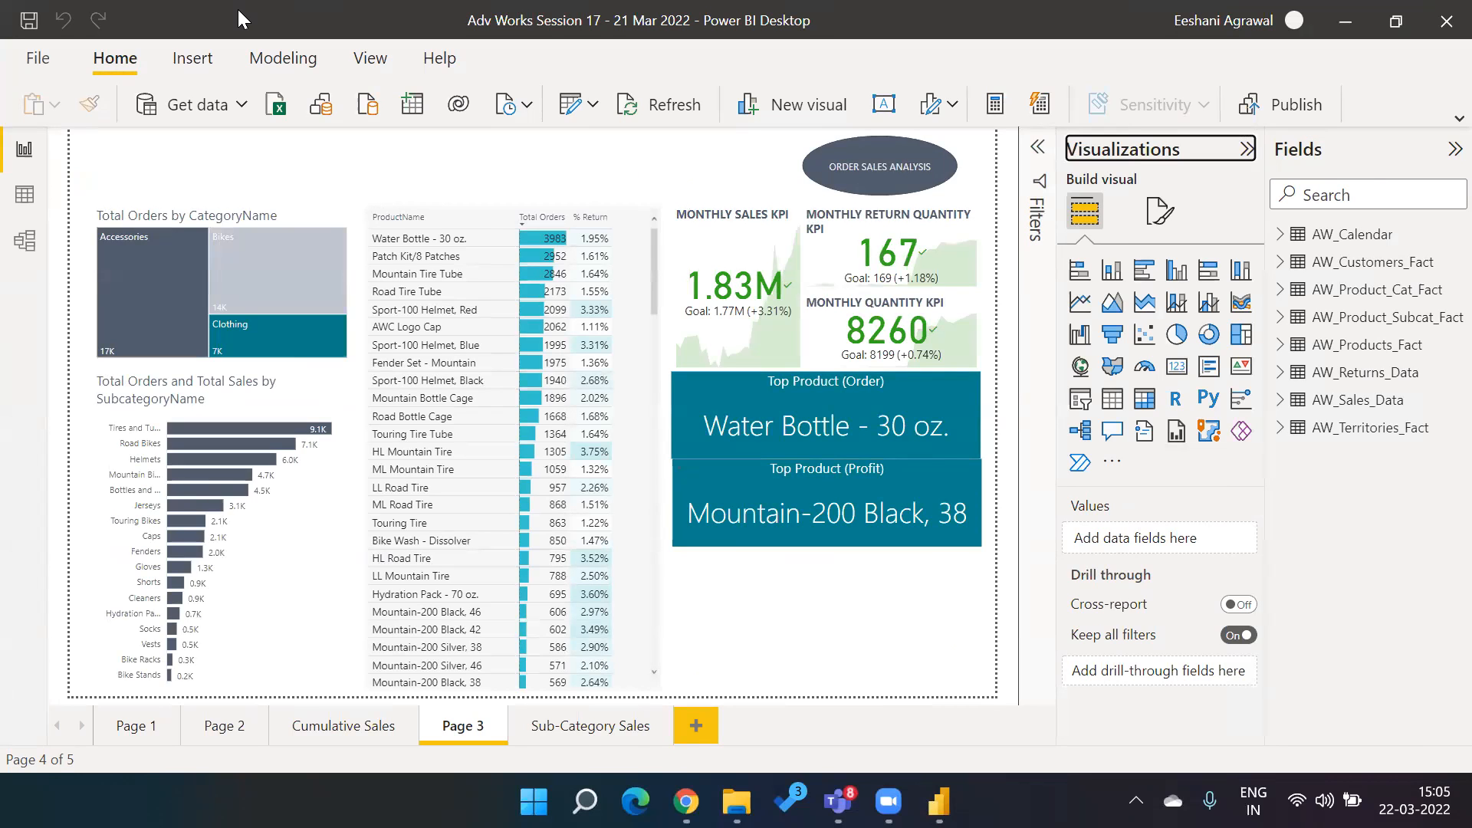
{"action": "left_click", "coordinate": [374, 725]}
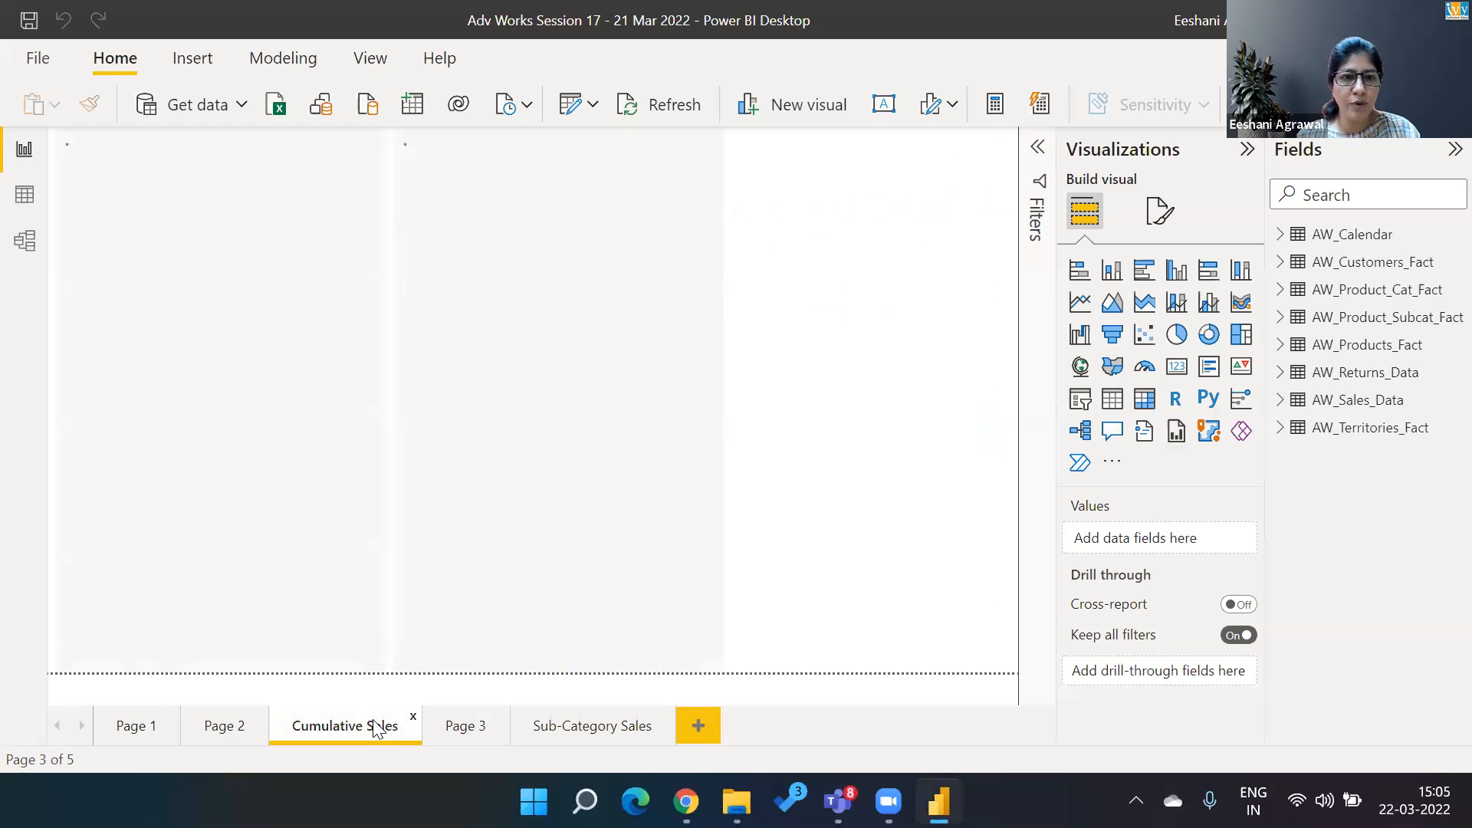
{"action": "left_click", "coordinate": [413, 724]}
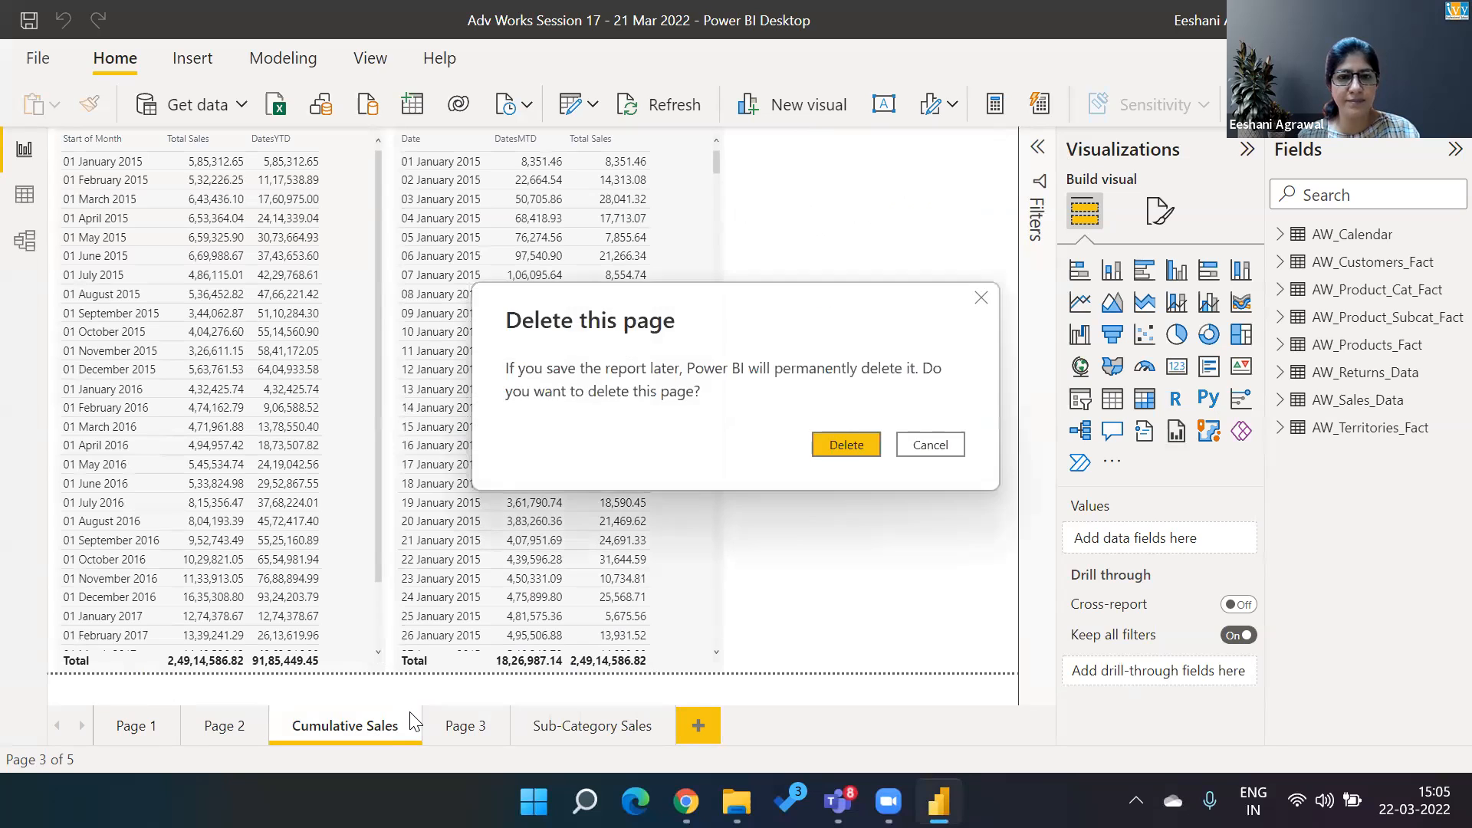
{"action": "left_click", "coordinate": [930, 448]}
Save a copy of the report in the same folder as Adv Works Session 18 - 22 Mar 2022
{"action": "left_click", "coordinate": [38, 60]}
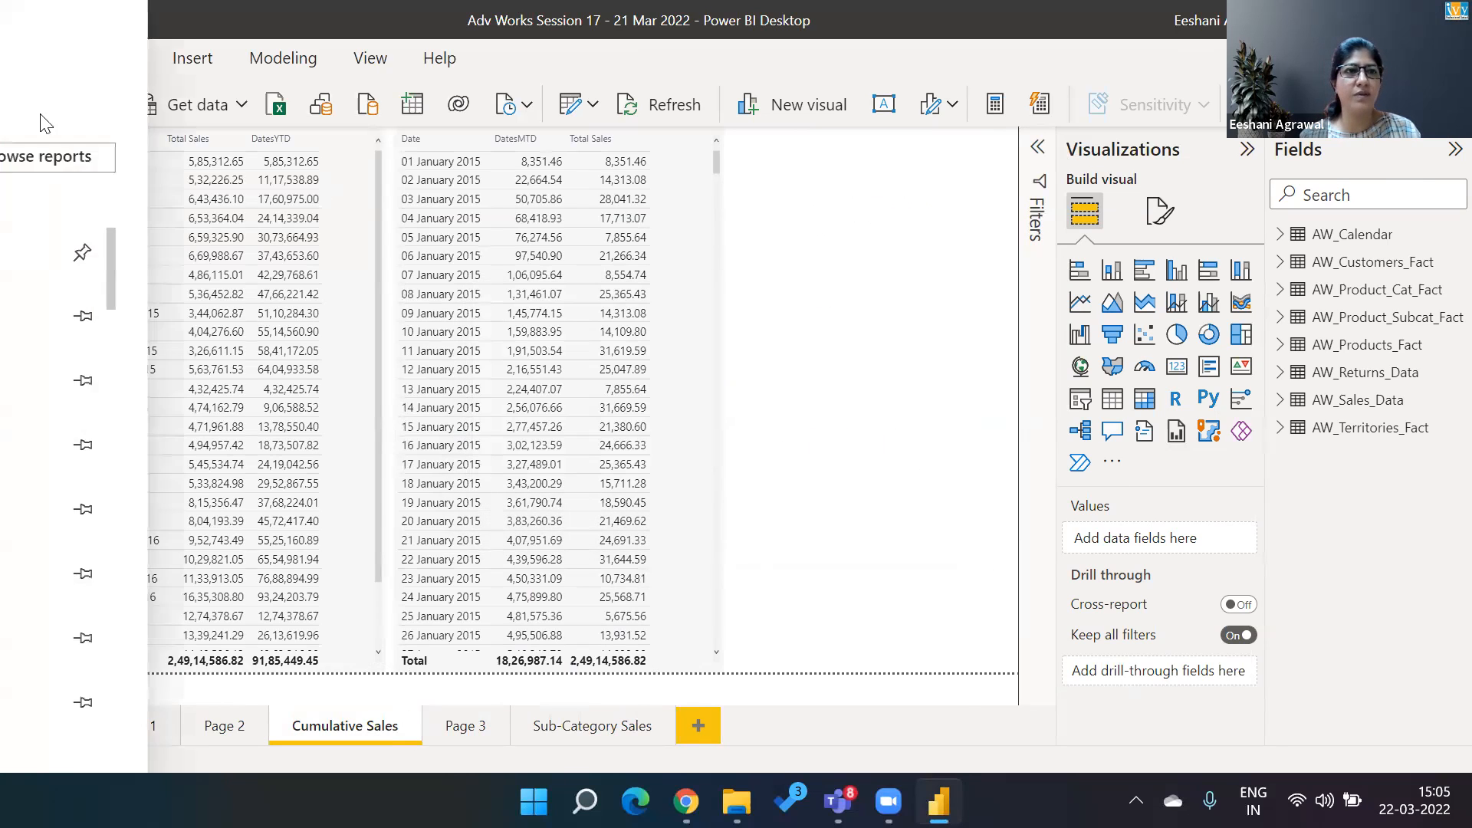
{"action": "left_click", "coordinate": [59, 220]}
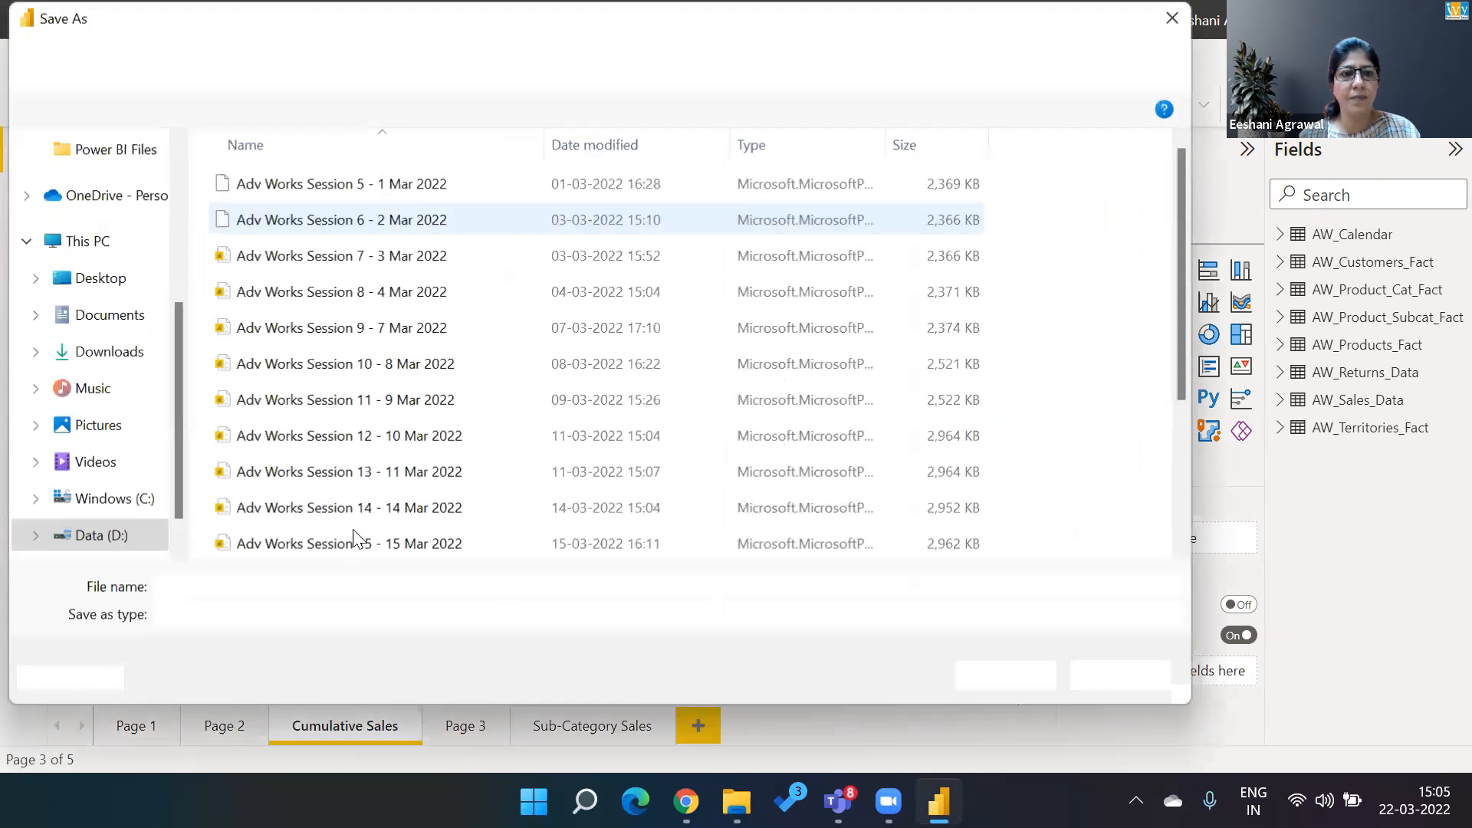
{"action": "left_click", "coordinate": [287, 587]}
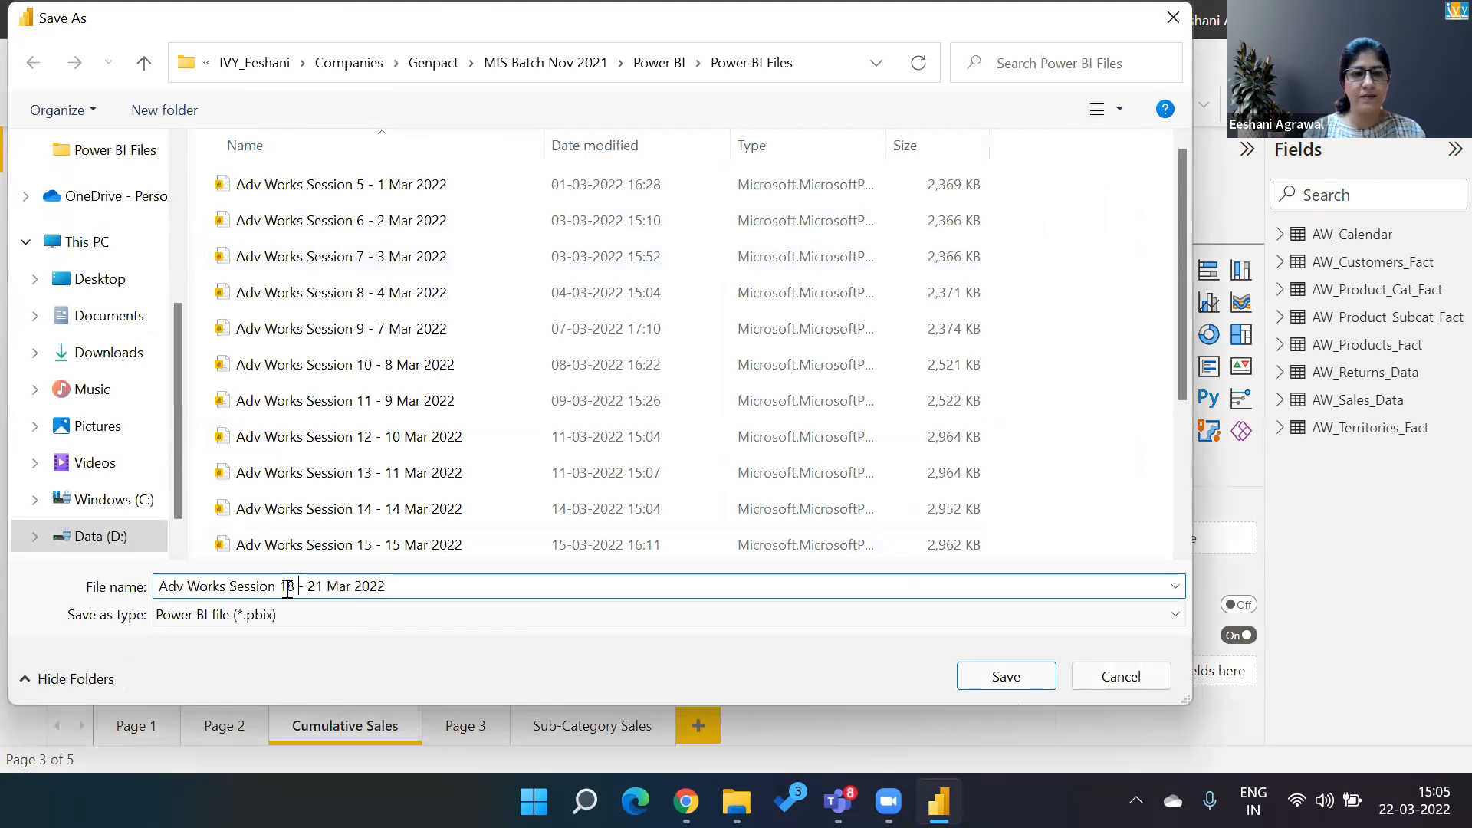
{"action": "key", "text": "BackSpace"}
{"action": "type", "text": "7"}
{"action": "key", "text": "Return"}
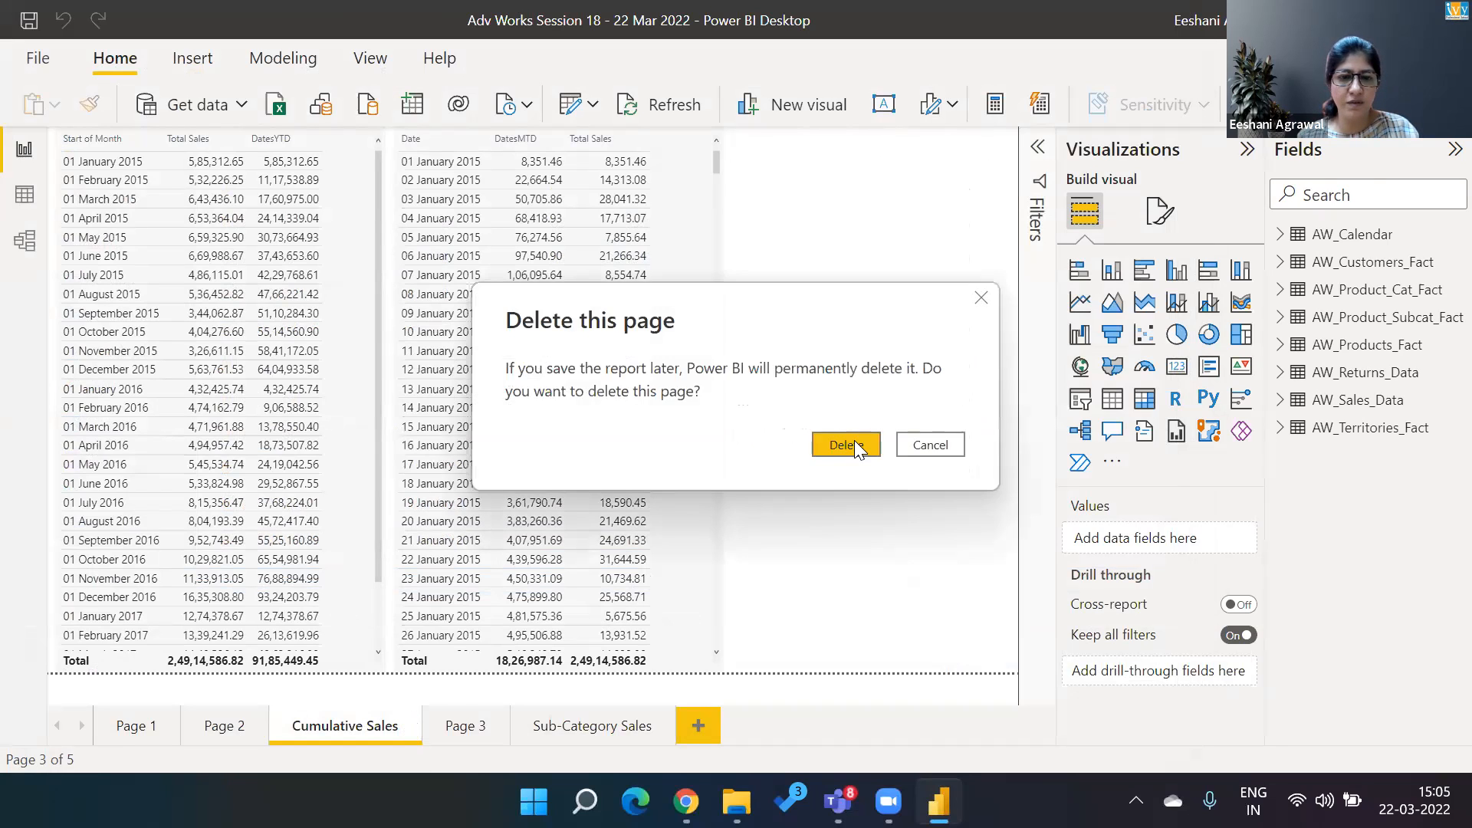
Delete the Cumulative Sales page and Page 2 from the report
{"action": "left_click", "coordinate": [854, 440]}
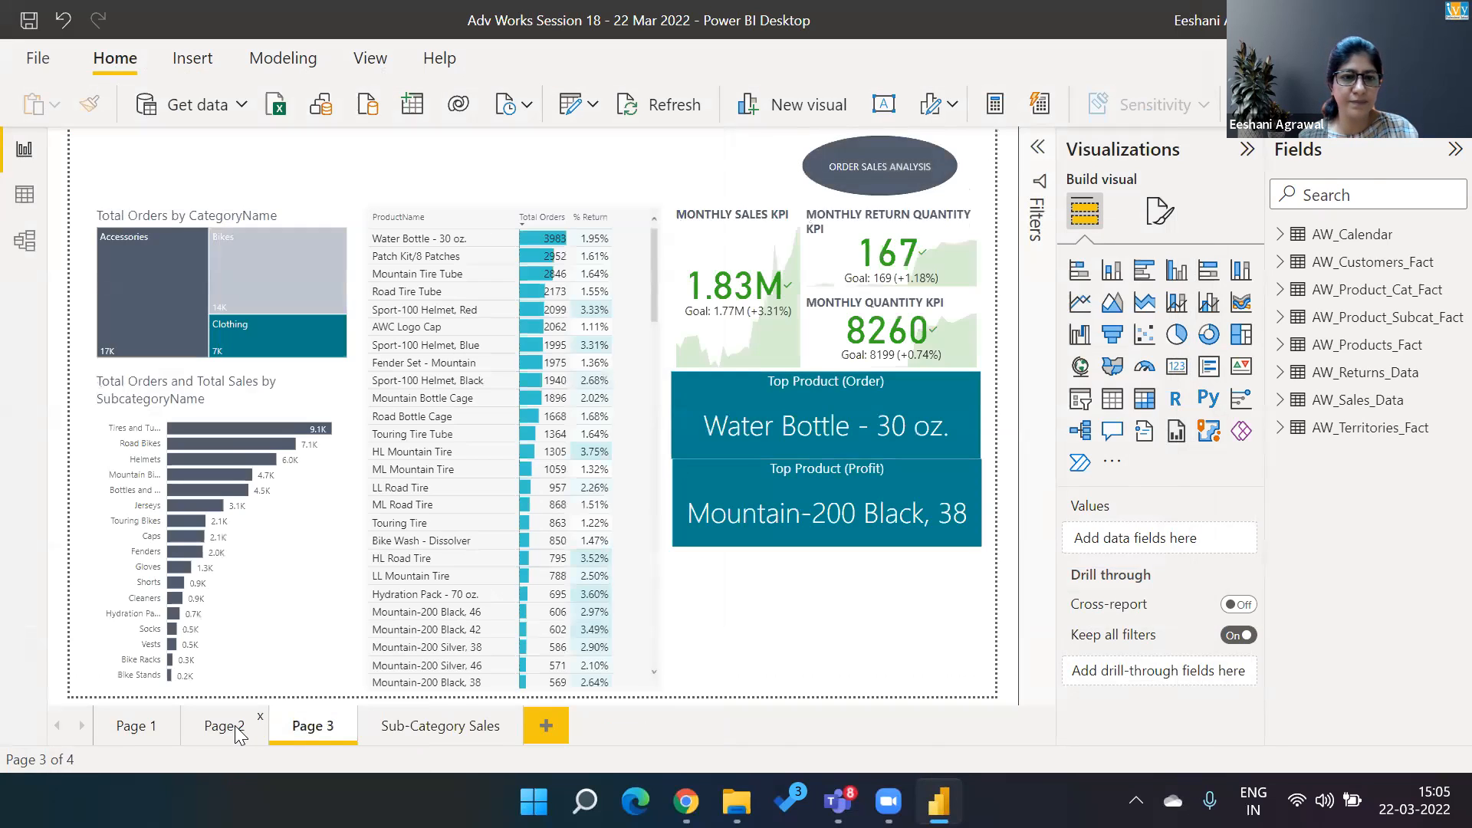
{"action": "left_click", "coordinate": [230, 726]}
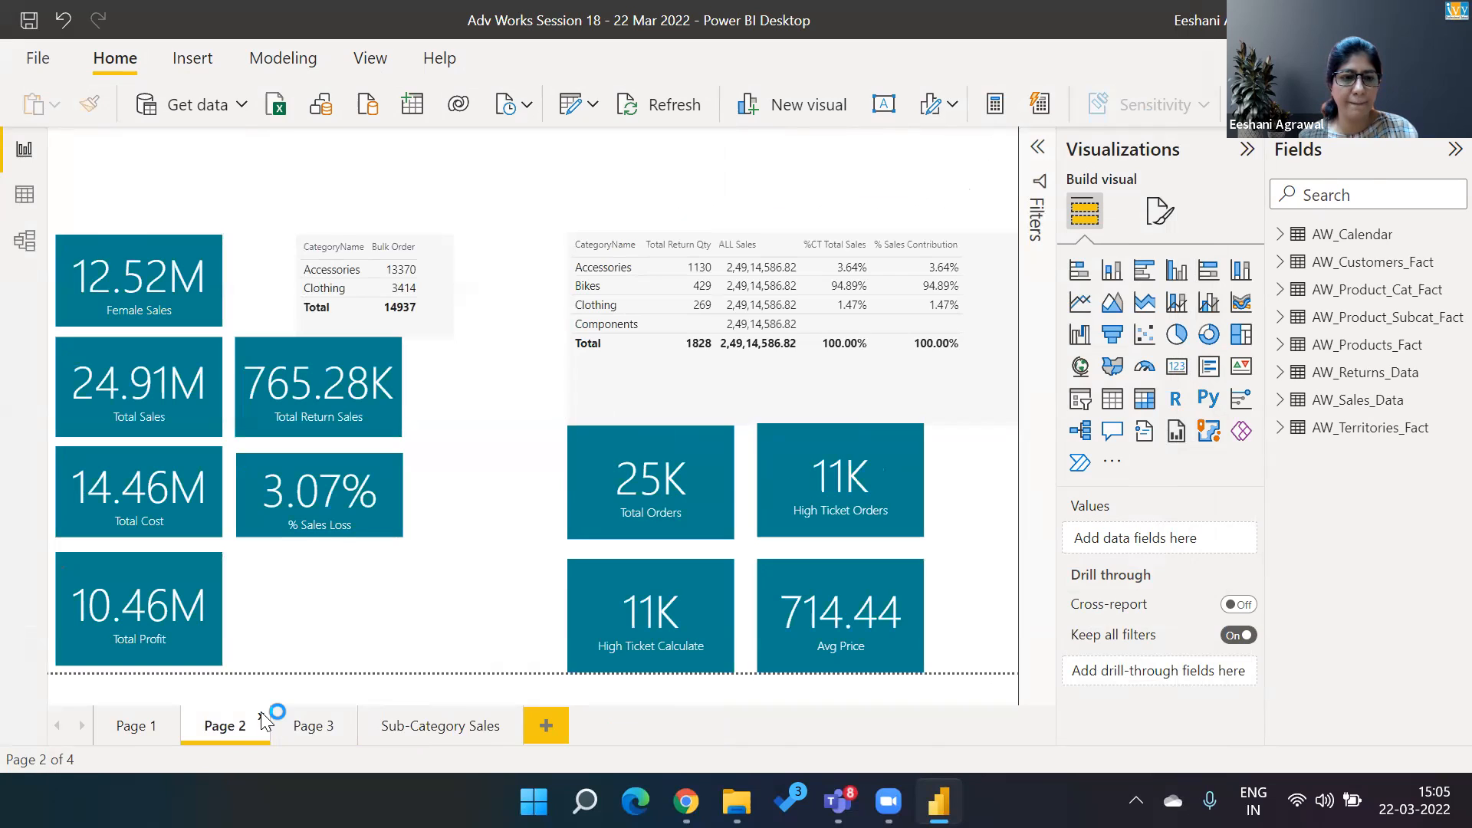
{"action": "left_click", "coordinate": [261, 716]}
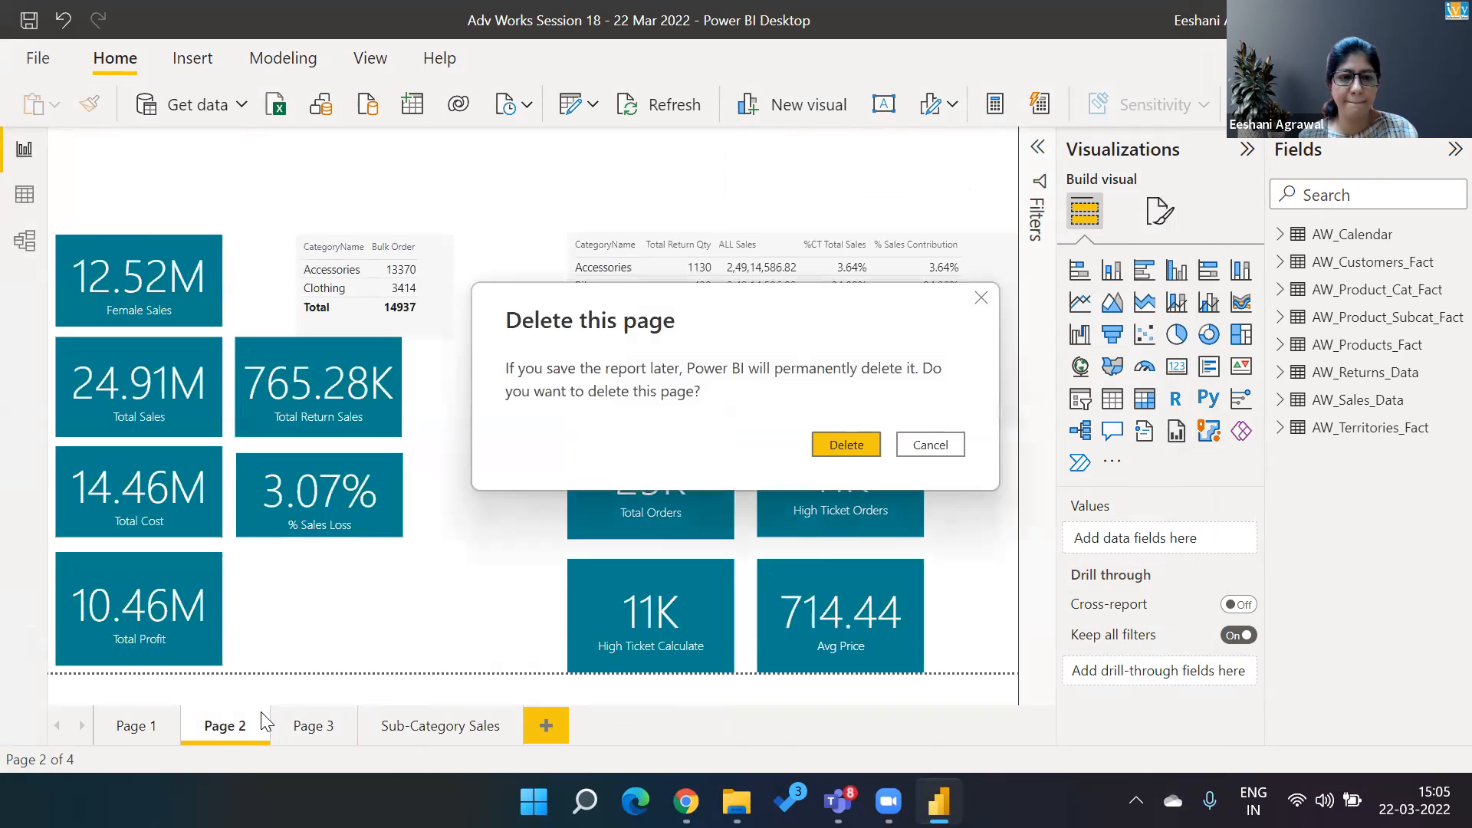
{"action": "left_click", "coordinate": [841, 446]}
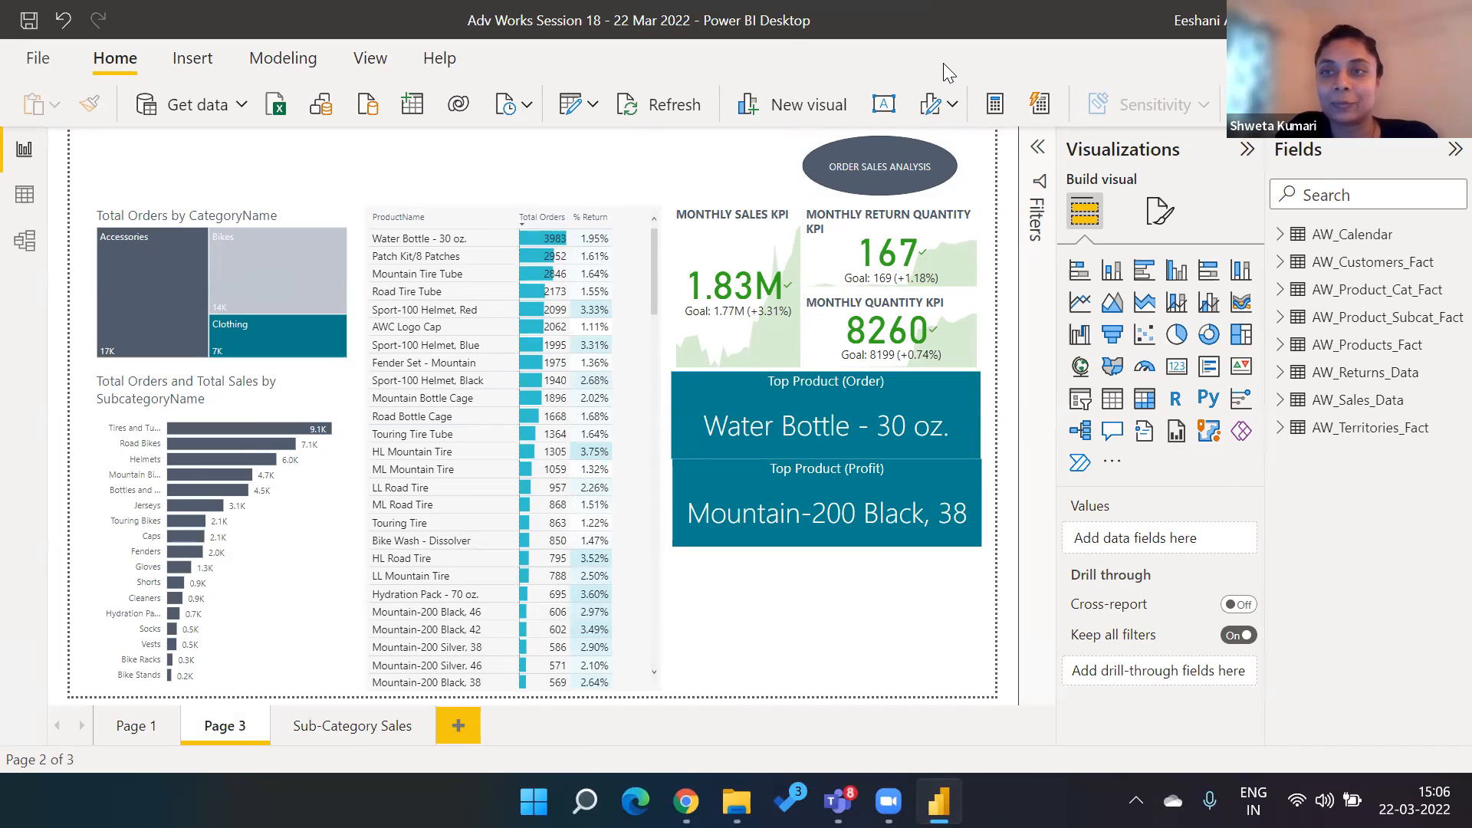
{"action": "left_click", "coordinate": [184, 60]}
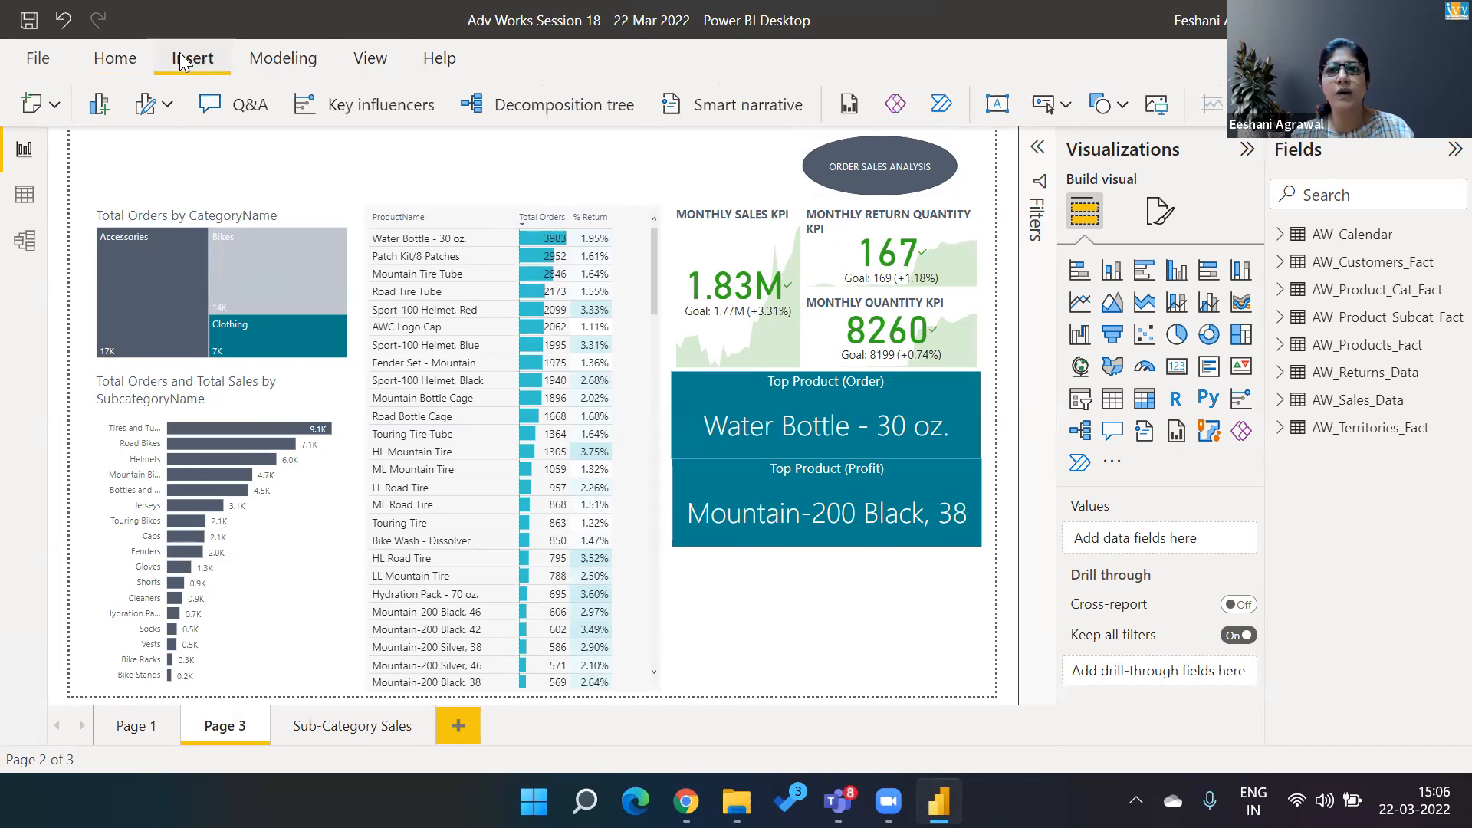
{"action": "left_click", "coordinate": [1104, 105]}
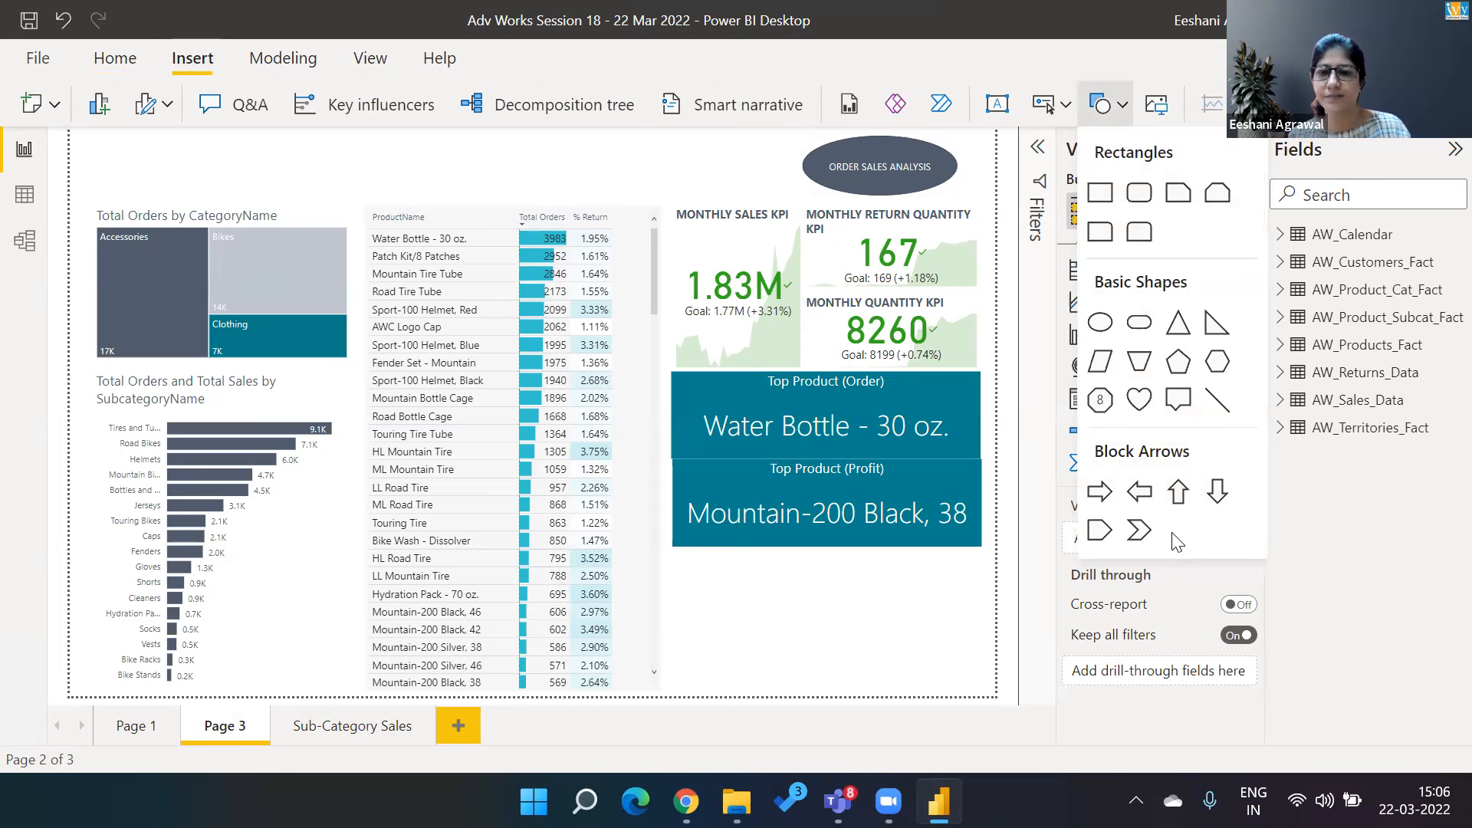
{"action": "left_click", "coordinate": [1017, 655]}
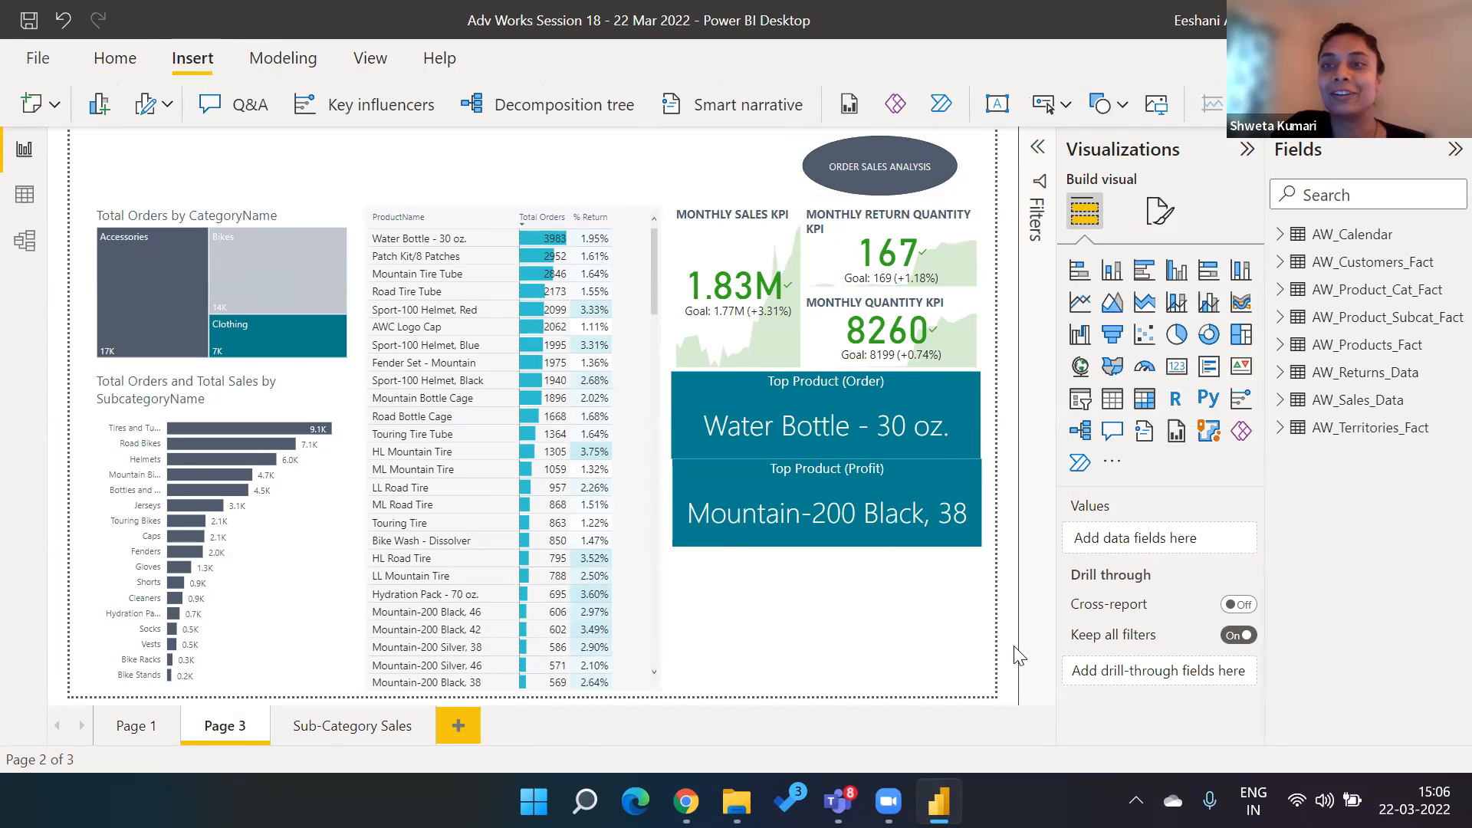
{"action": "left_click", "coordinate": [1122, 123]}
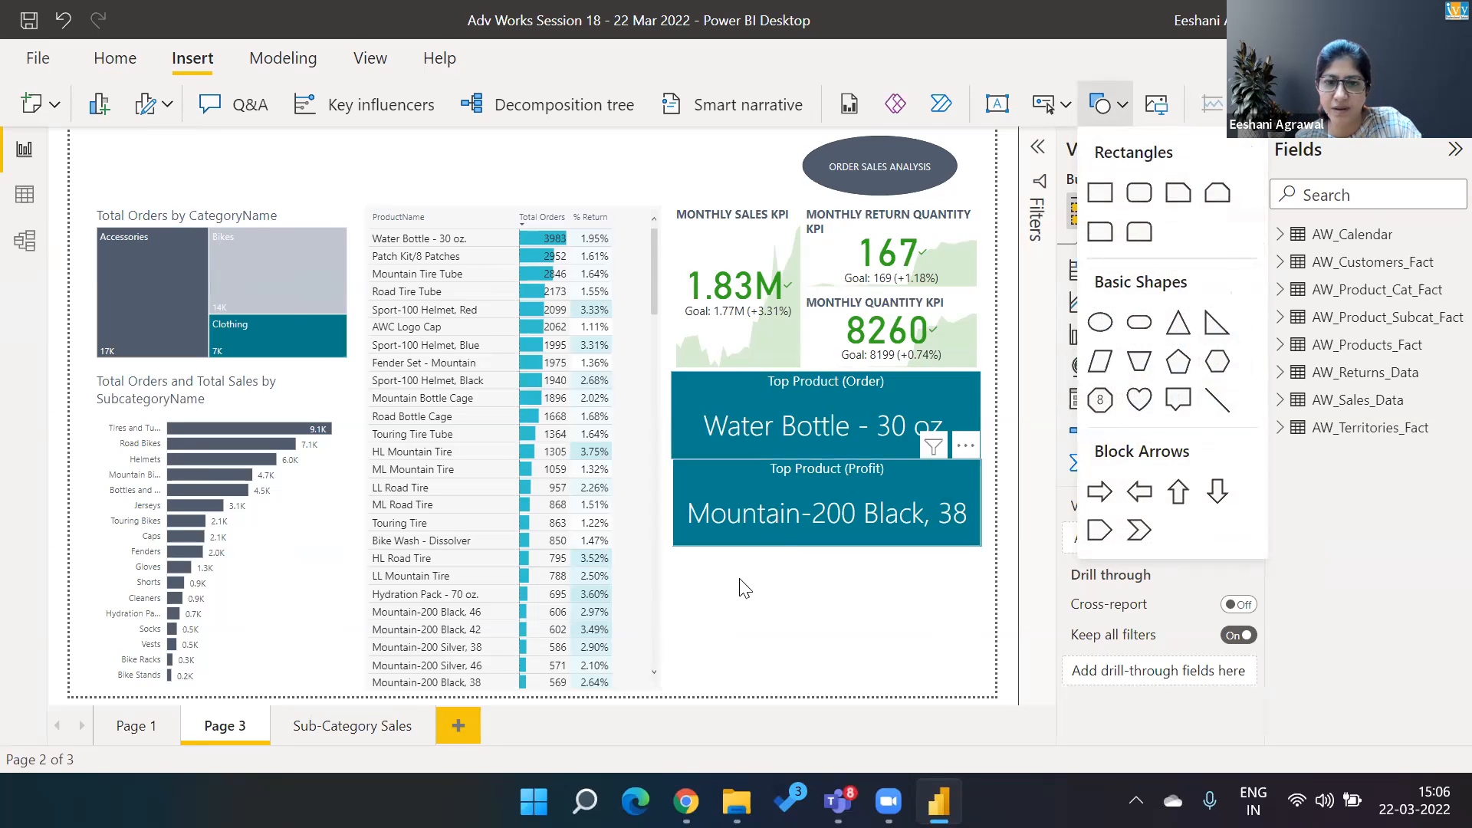
{"action": "left_click", "coordinate": [742, 598]}
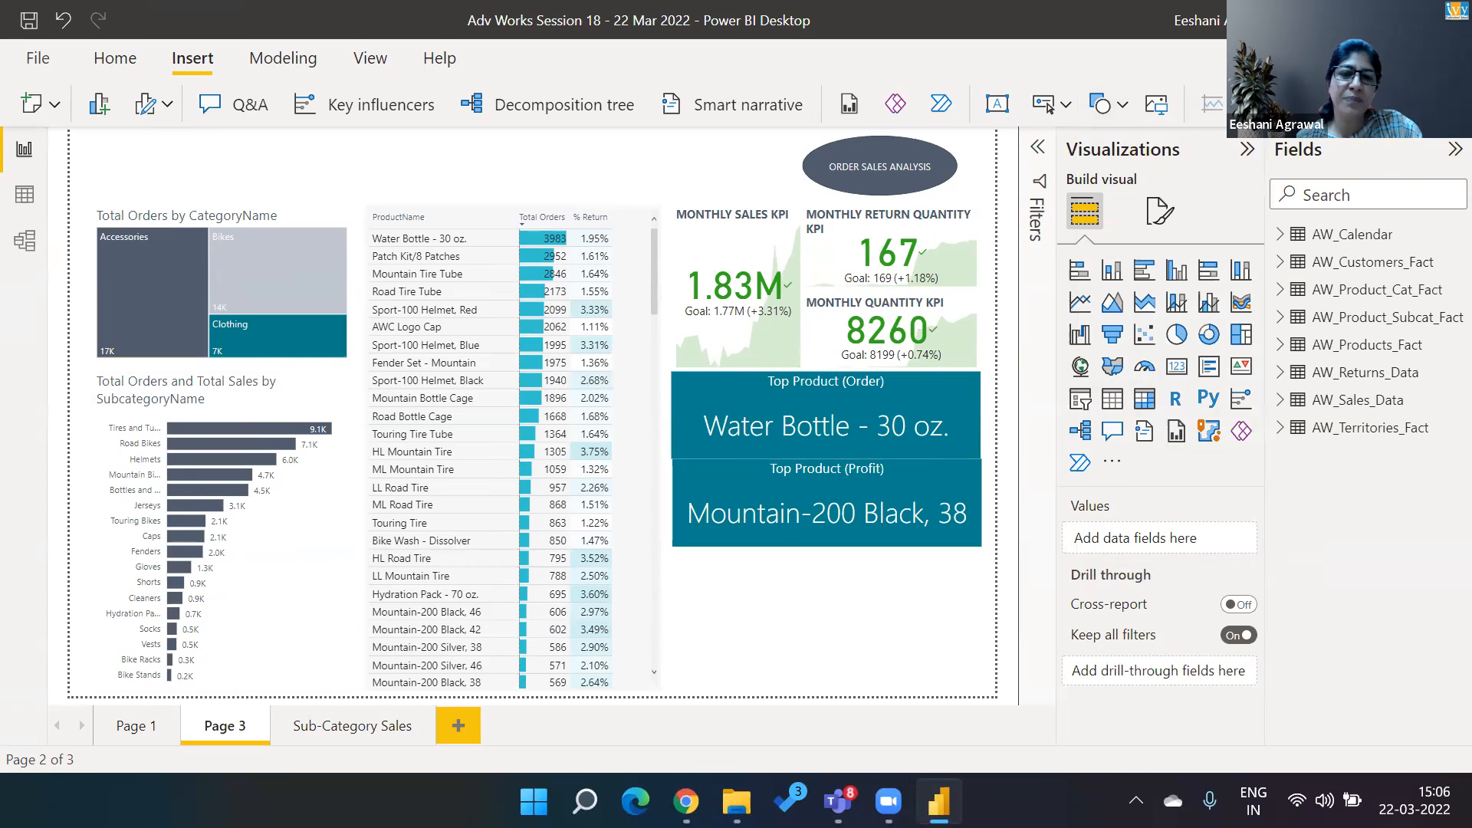
Add a new report page after Sub-Category Sales and name it Bookmarks
{"action": "left_click", "coordinate": [357, 728]}
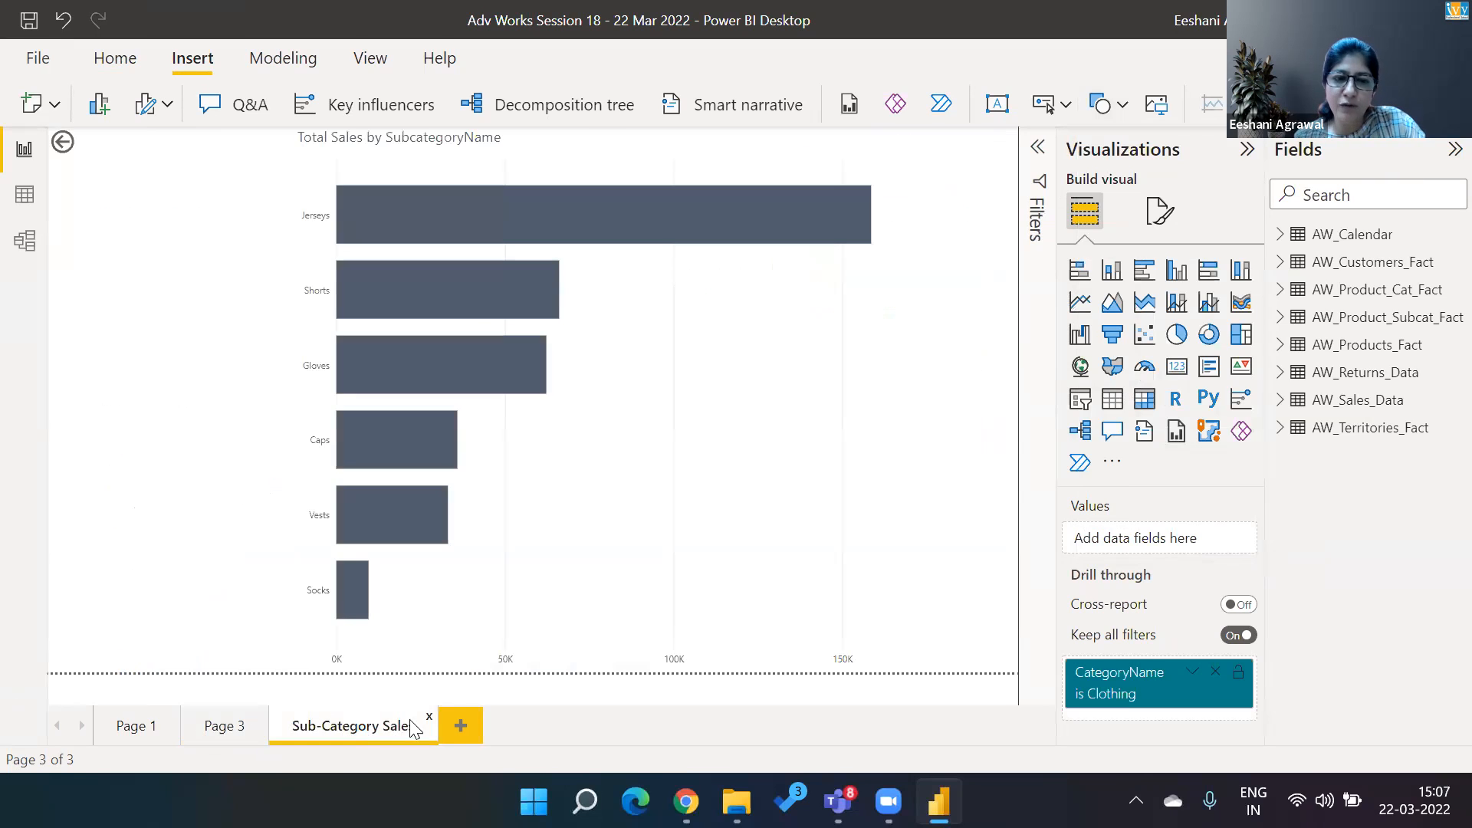
{"action": "left_click", "coordinate": [460, 728]}
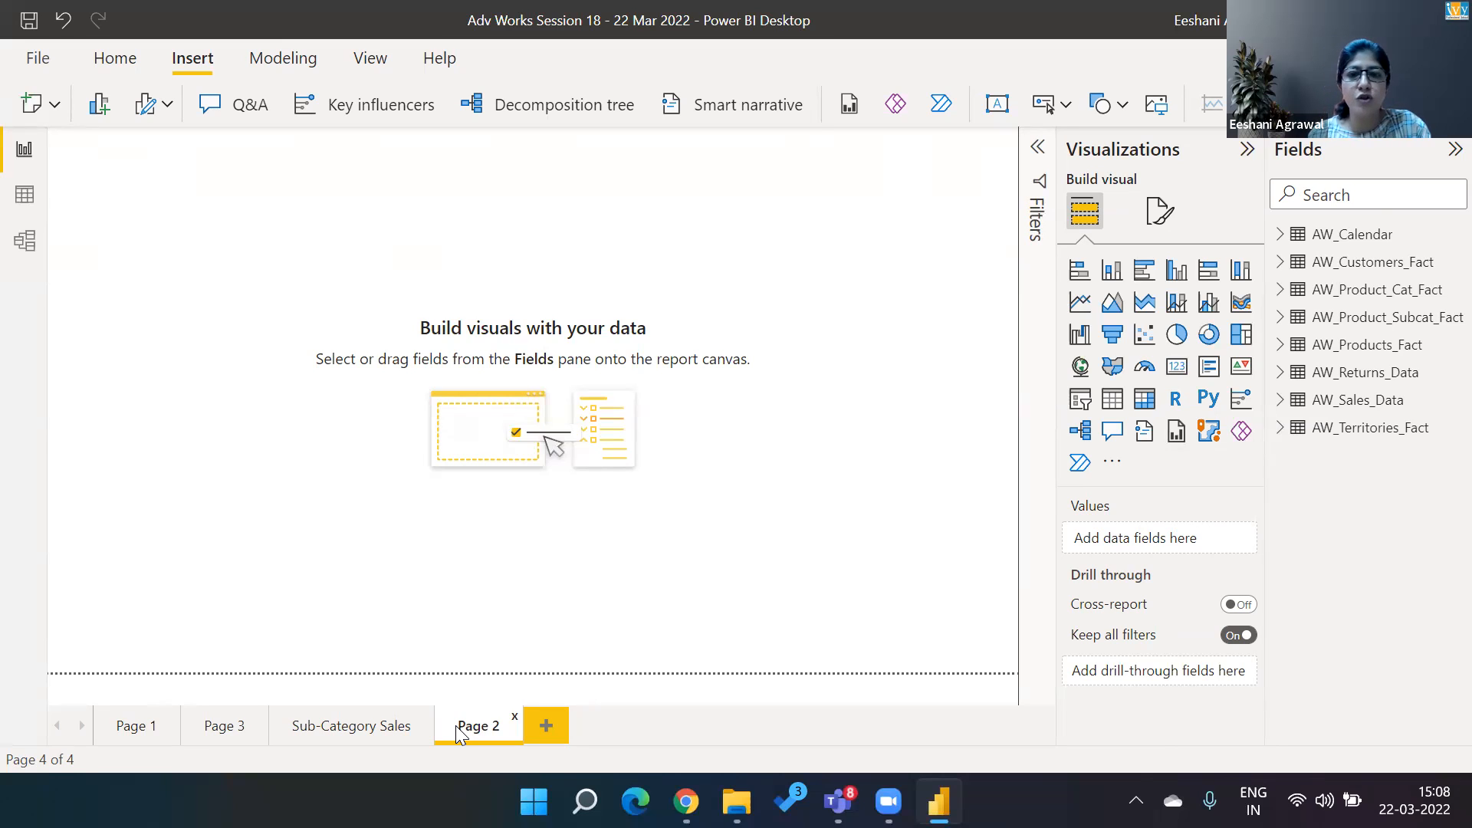
{"action": "double_click", "coordinate": [456, 725]}
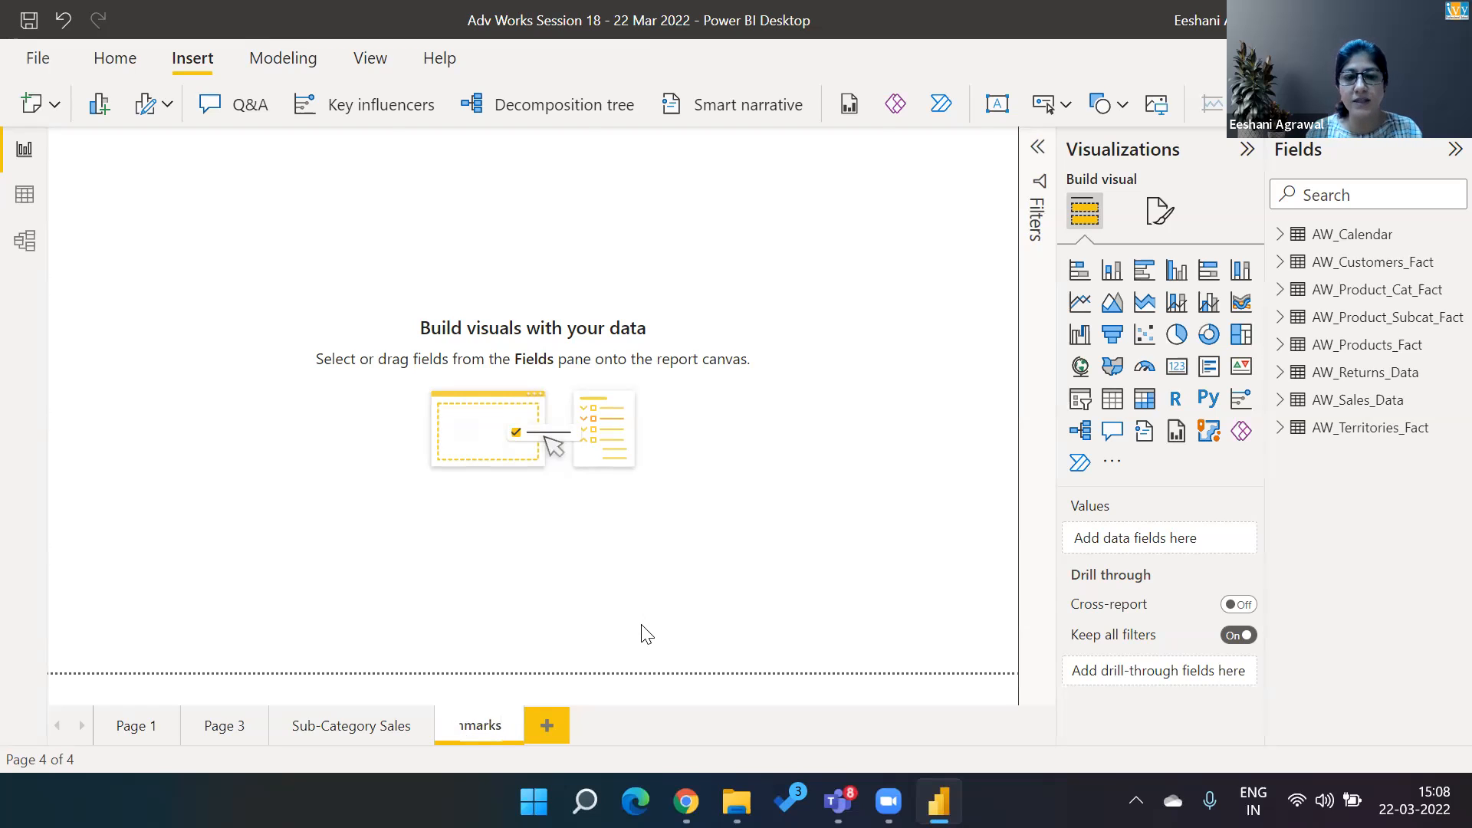
{"action": "left_click", "coordinate": [475, 734]}
{"action": "key", "text": "Left"}
{"action": "key", "text": "Left"}
{"action": "key", "text": "Left"}
{"action": "key", "text": "Left"}
{"action": "key", "text": "Left"}
{"action": "key", "text": "Left"}
{"action": "key", "text": "Left"}
{"action": "key", "text": "Right"}
{"action": "key", "text": "shift+Right"}
{"action": "type", "text": "k"}
{"action": "left_click", "coordinate": [647, 535]}
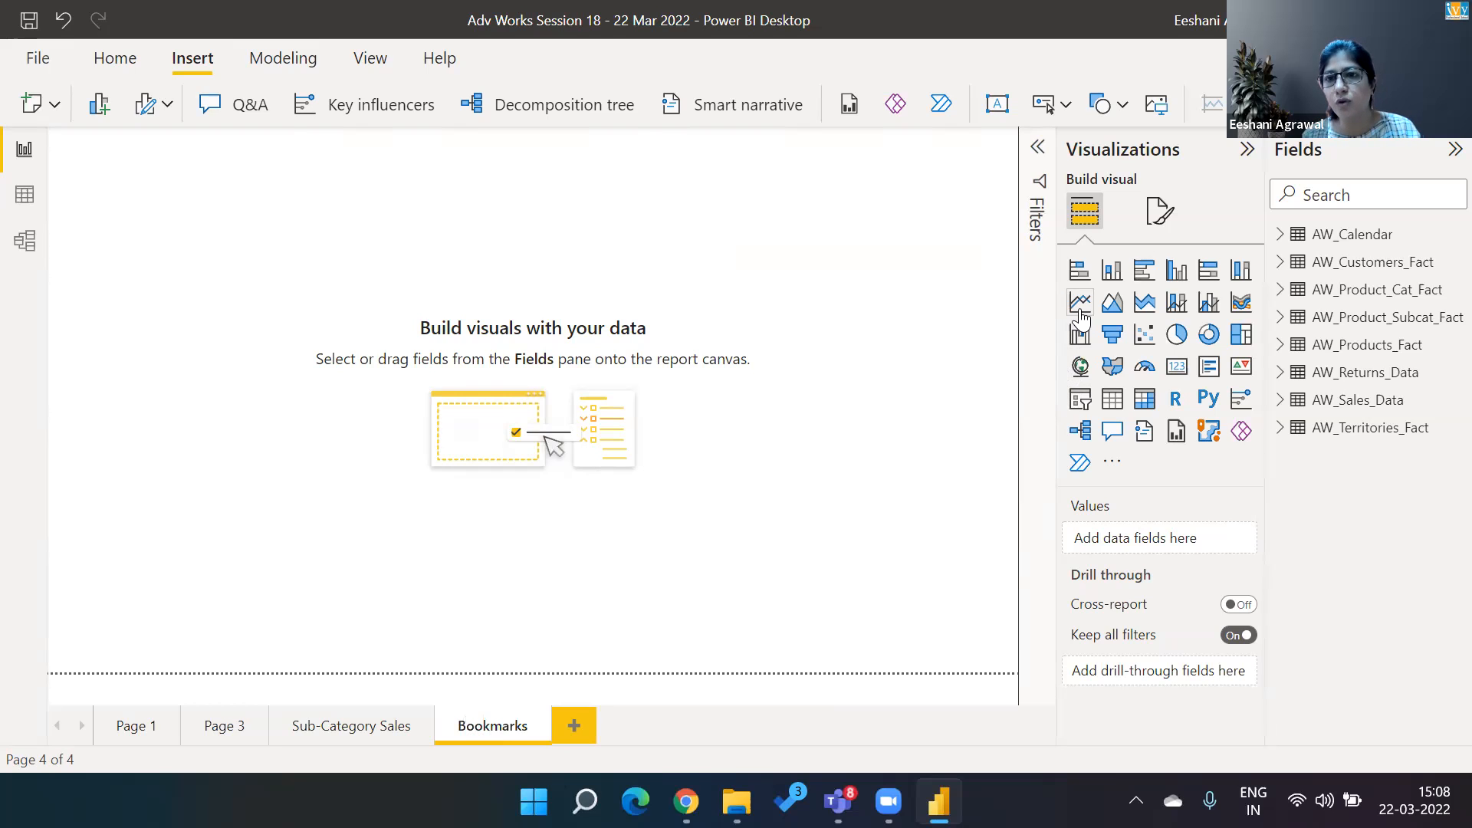
Insert a line chart with AW_Calendar's Start of Month on the axis, keeping only the Year and Month levels
{"action": "left_click", "coordinate": [1081, 304]}
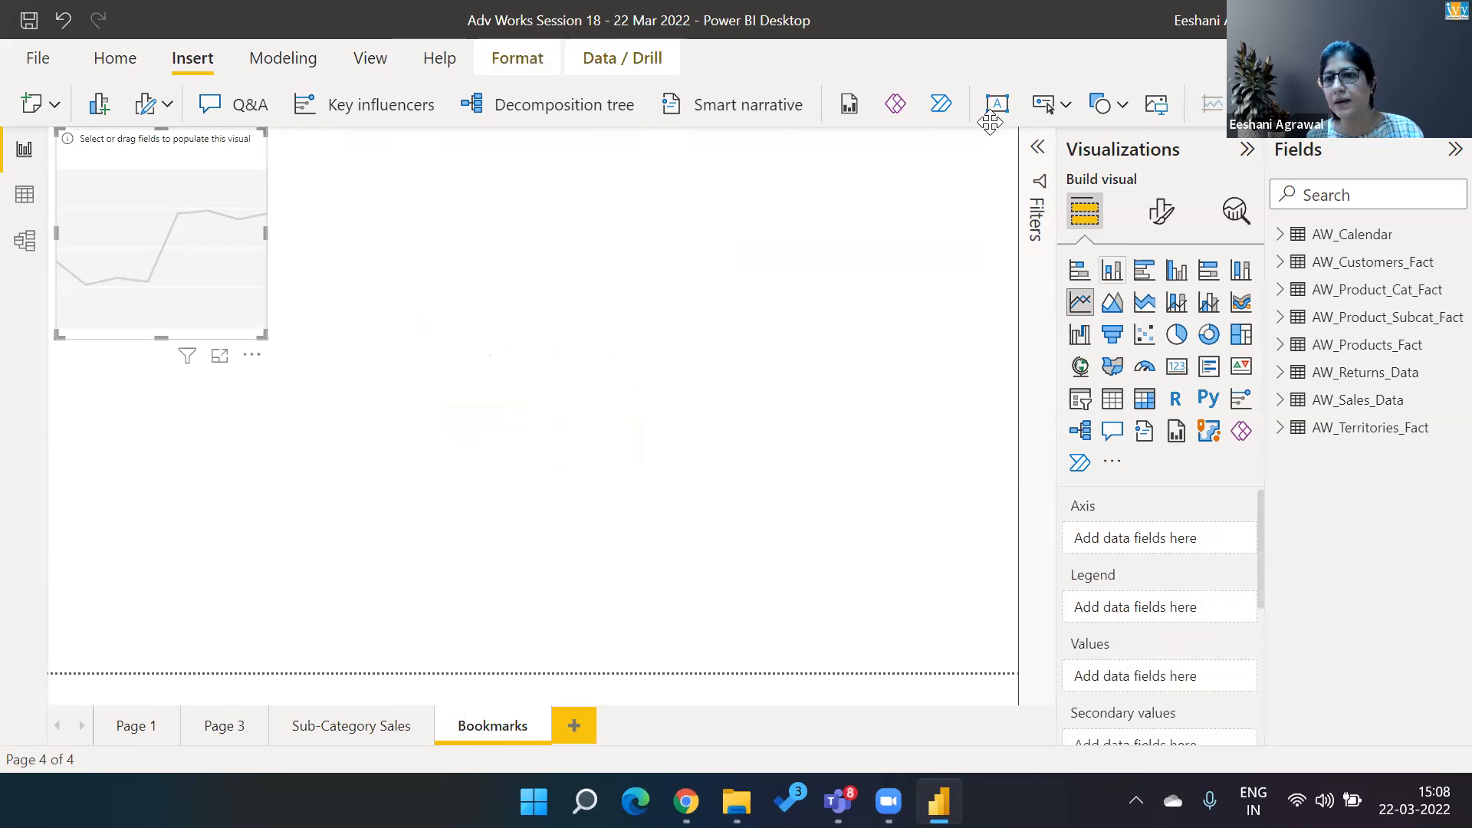
{"action": "left_click", "coordinate": [1280, 233]}
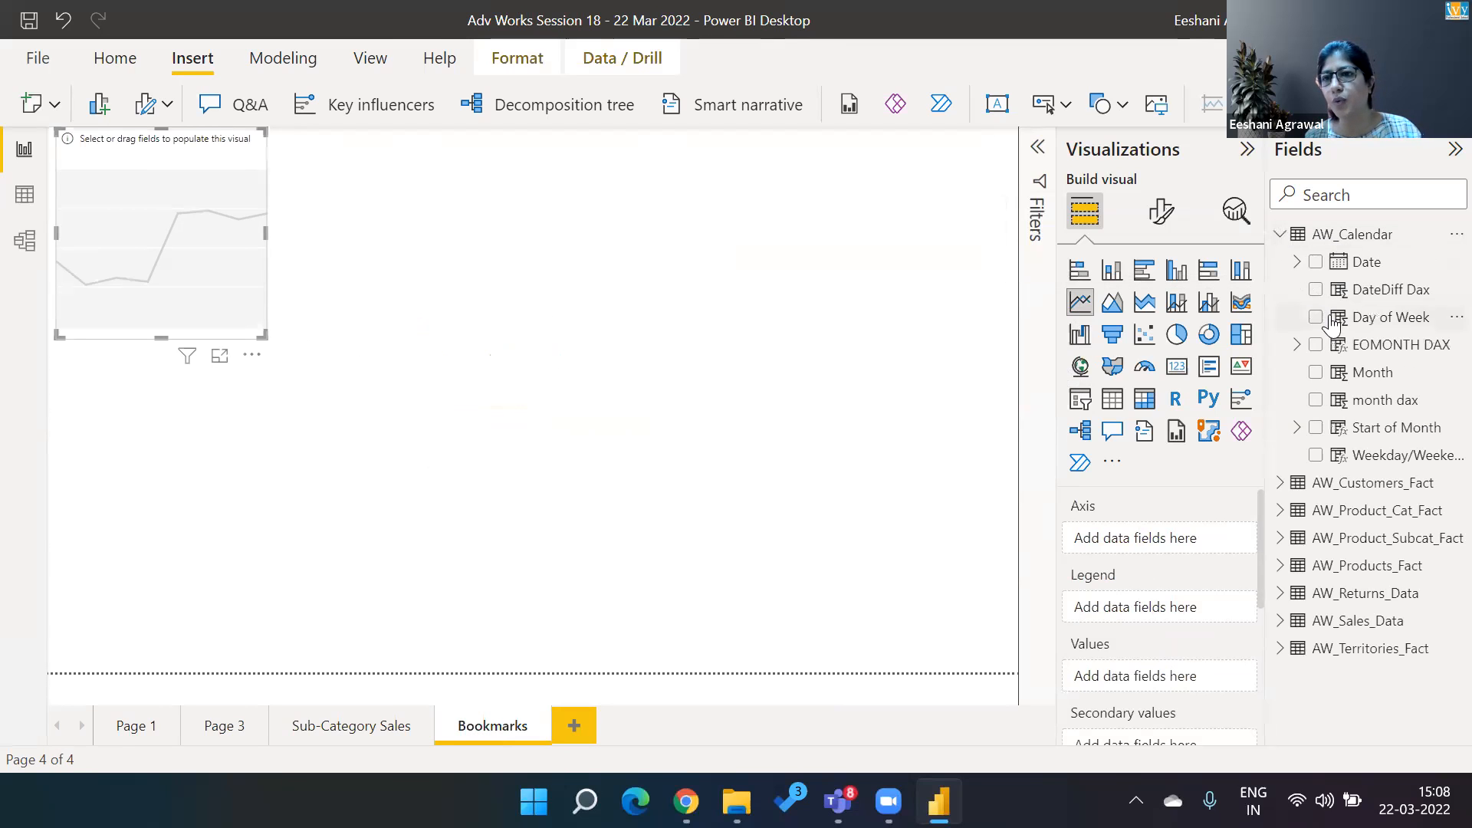
{"action": "left_click", "coordinate": [1314, 429]}
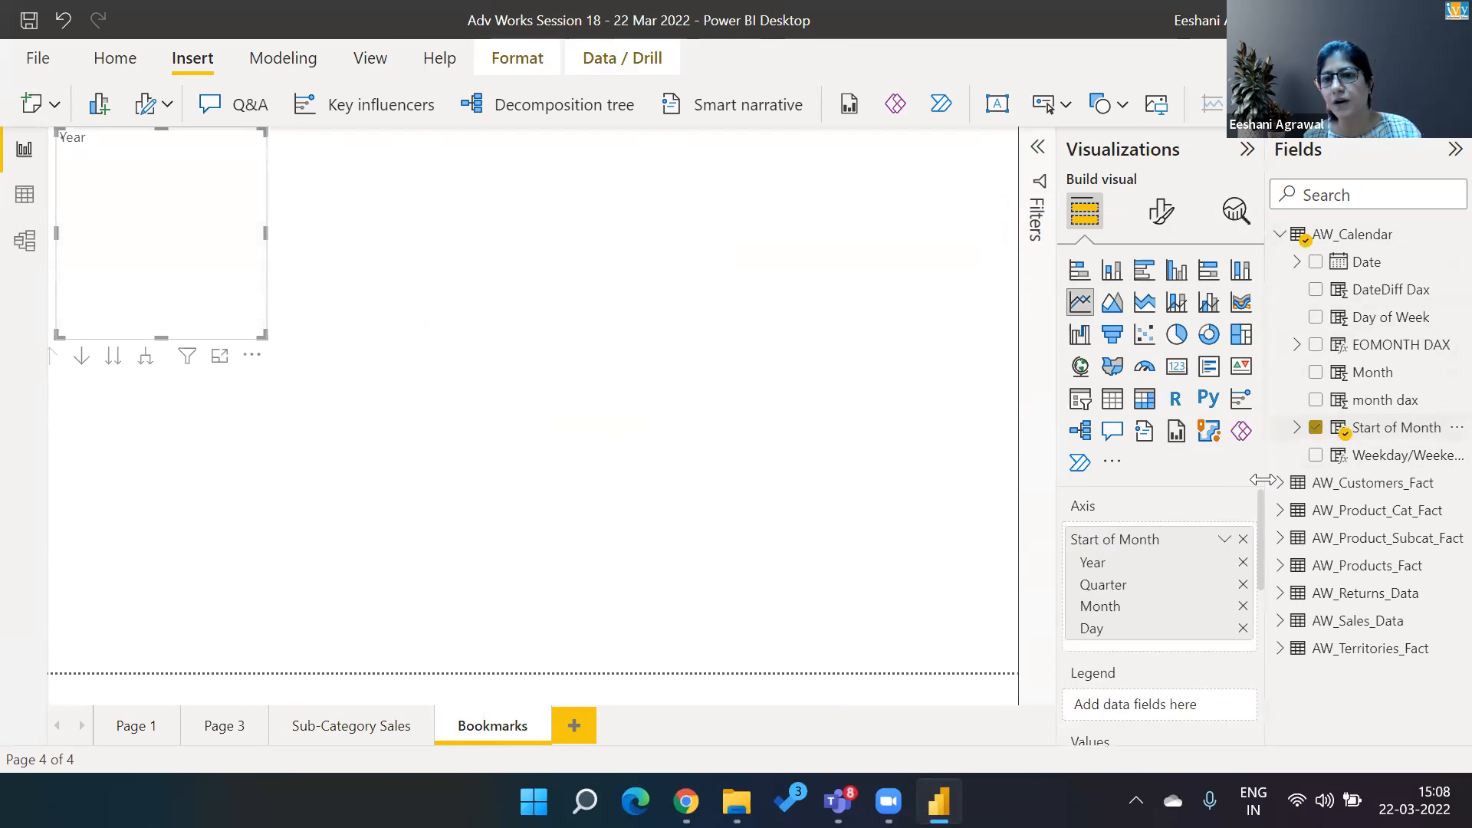
{"action": "left_click", "coordinate": [1243, 584]}
{"action": "left_click", "coordinate": [1243, 607]}
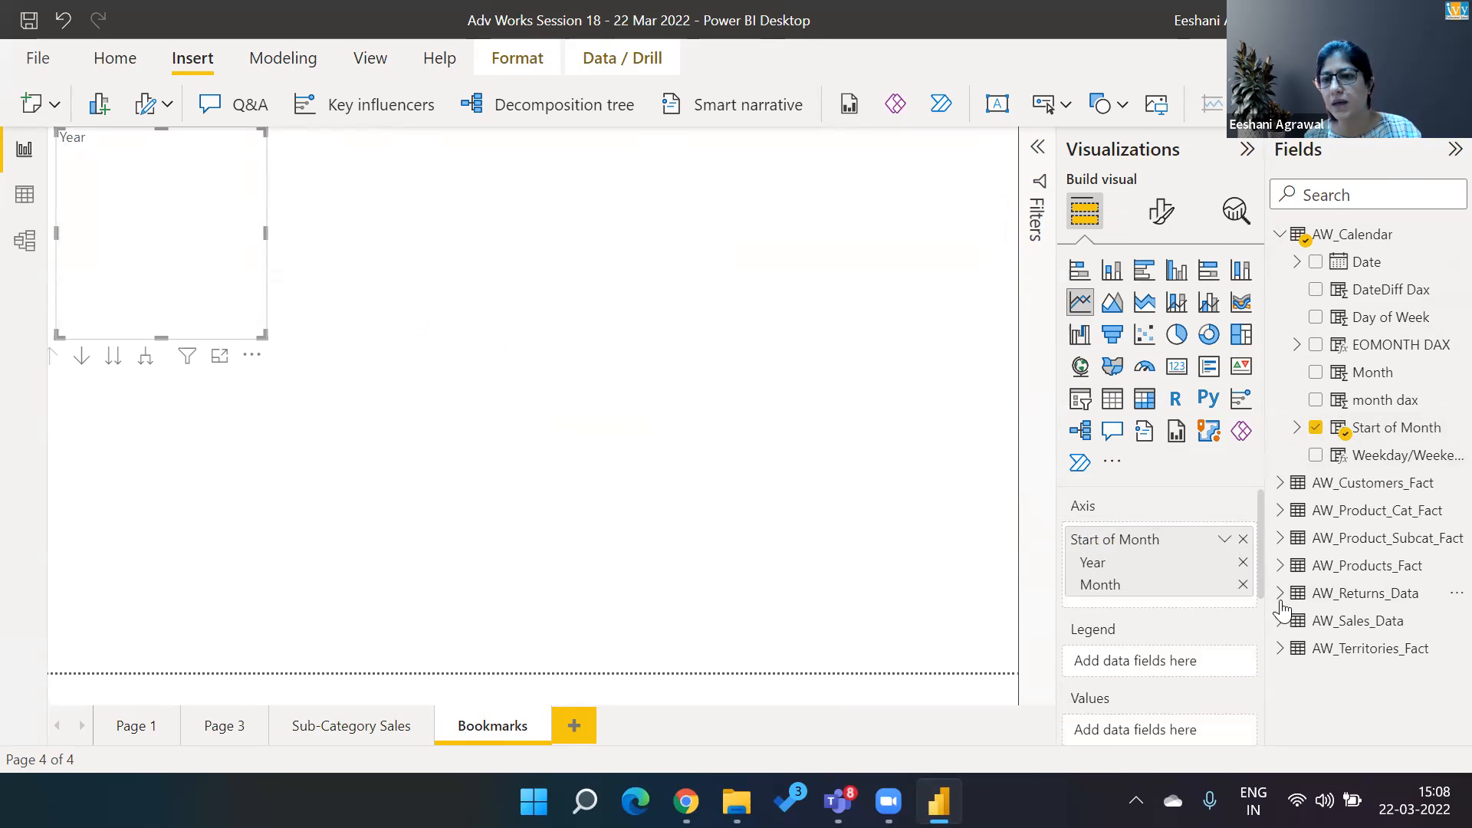
Add Total Sales from AW_Sales_Data as the line chart's values and expand the hierarchy to show year and month
{"action": "left_click", "coordinate": [1281, 621]}
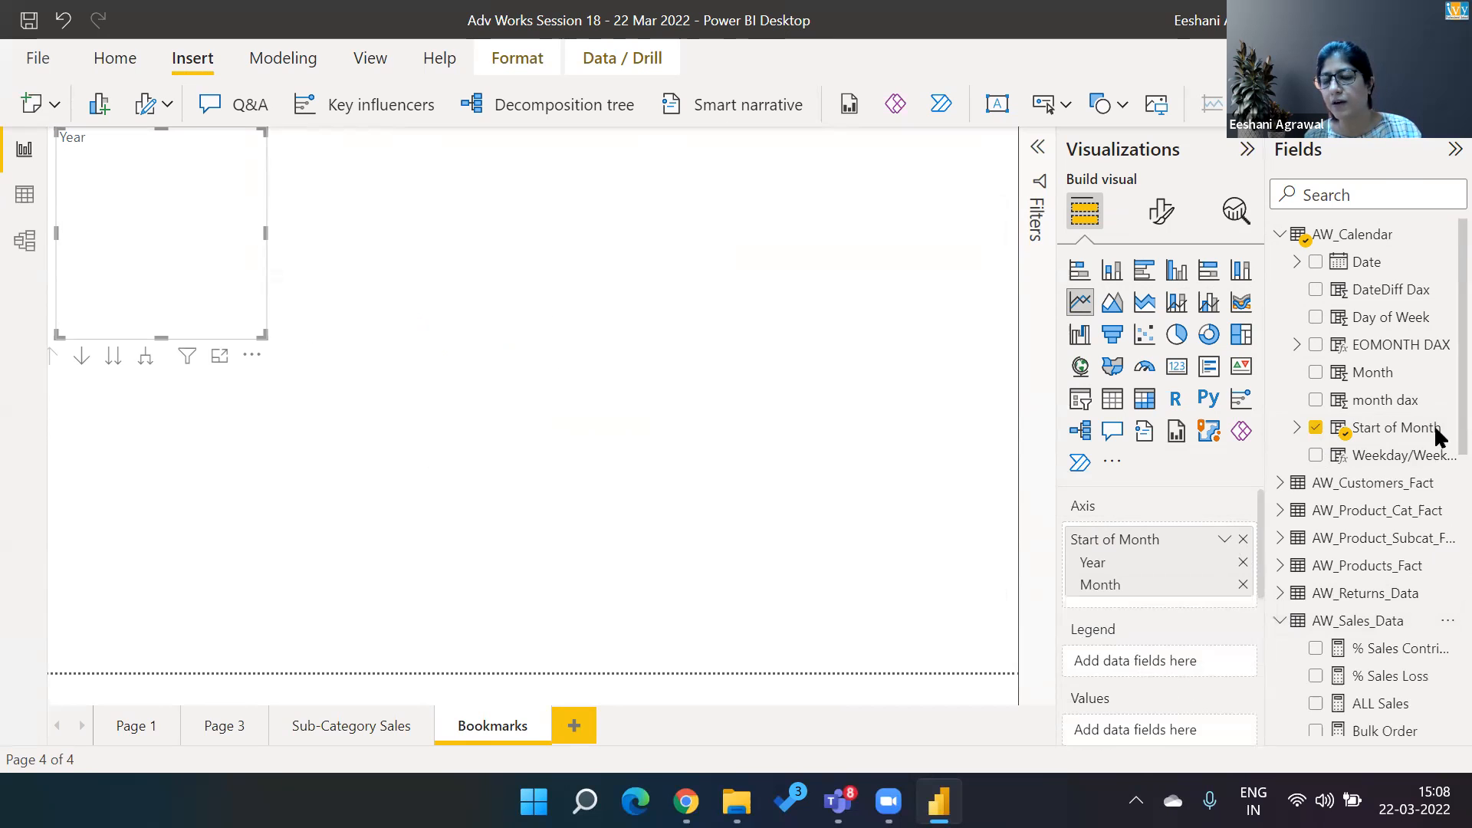
{"action": "scroll", "coordinate": [1434, 425], "scroll_direction": "down", "scroll_amount": 15}
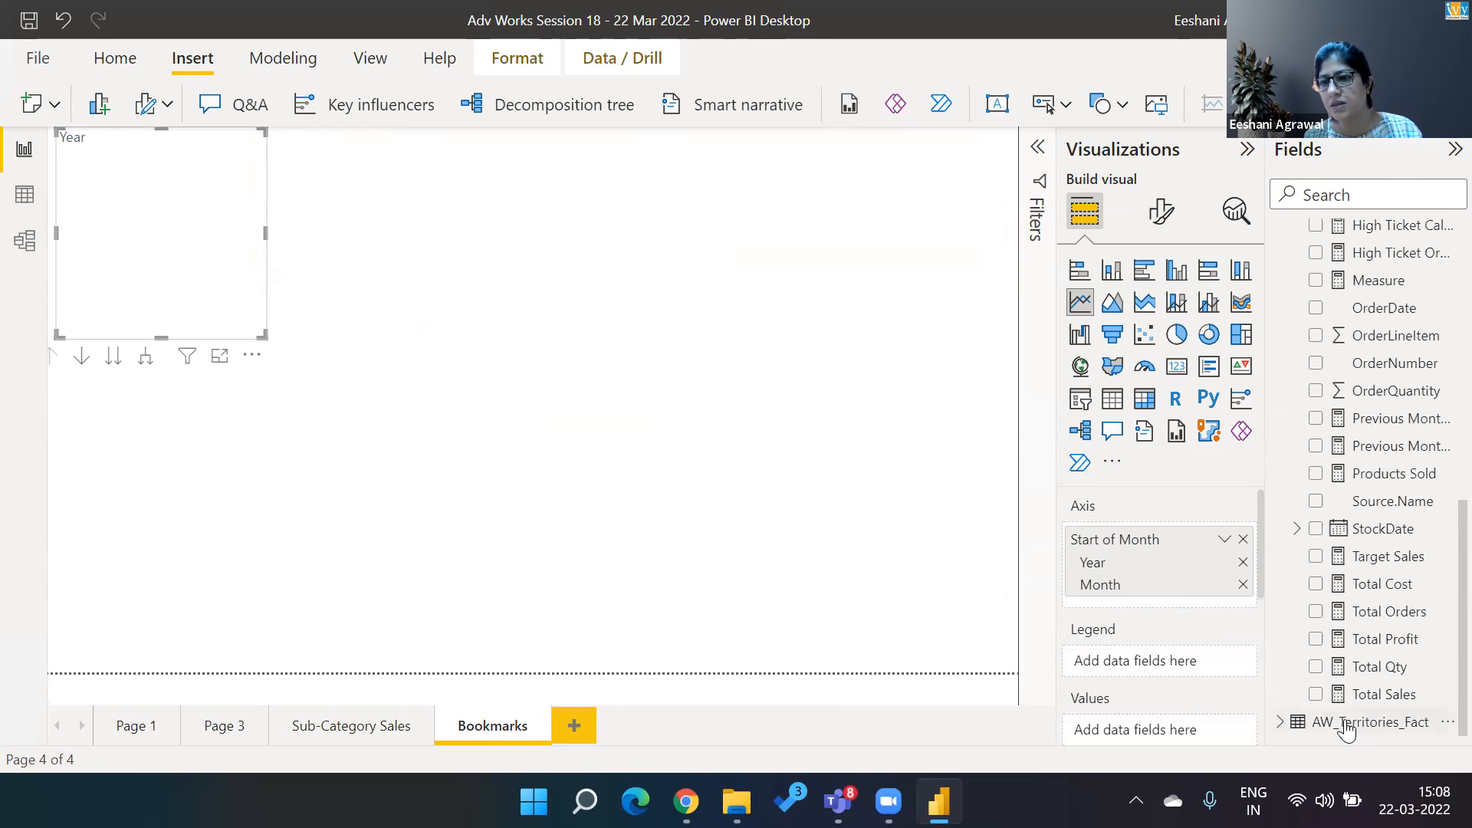
{"action": "left_click", "coordinate": [1315, 694]}
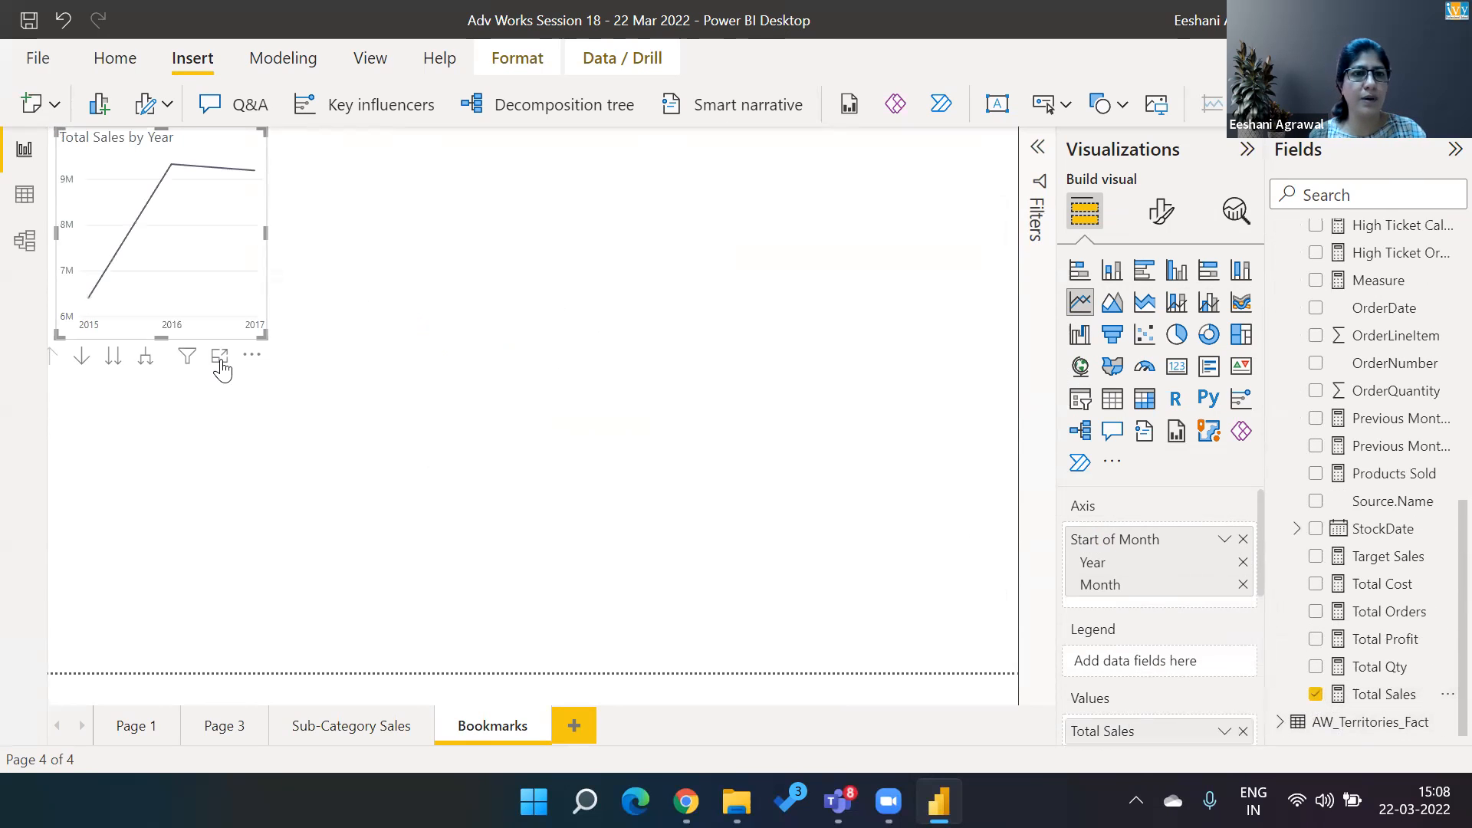
{"action": "left_click", "coordinate": [143, 359]}
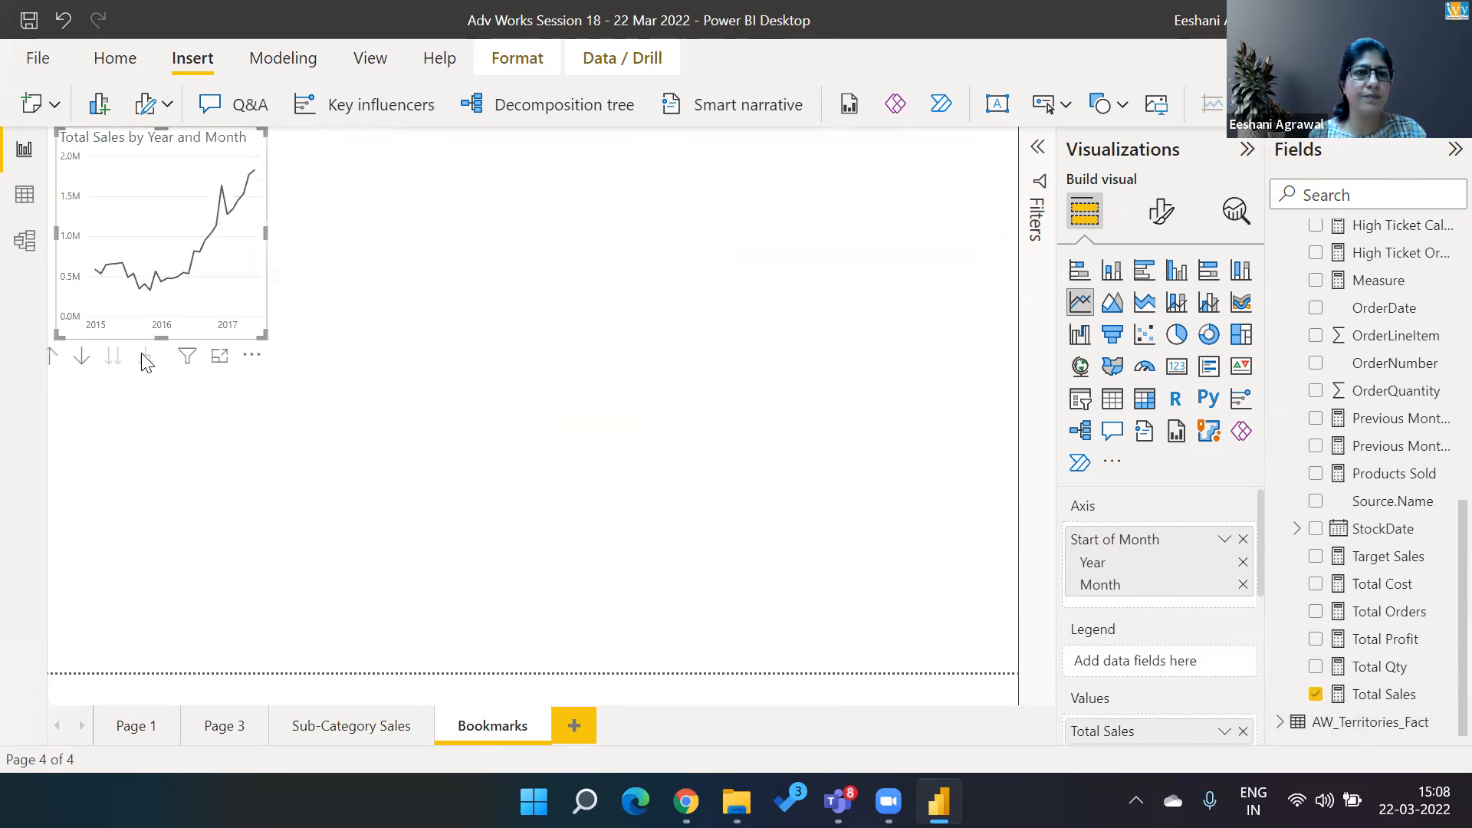
Widen the Total Sales line chart to about half the page width and move it lower on the page
{"action": "left_click_drag", "start_coordinate": [264, 232], "coordinate": [492, 253]}
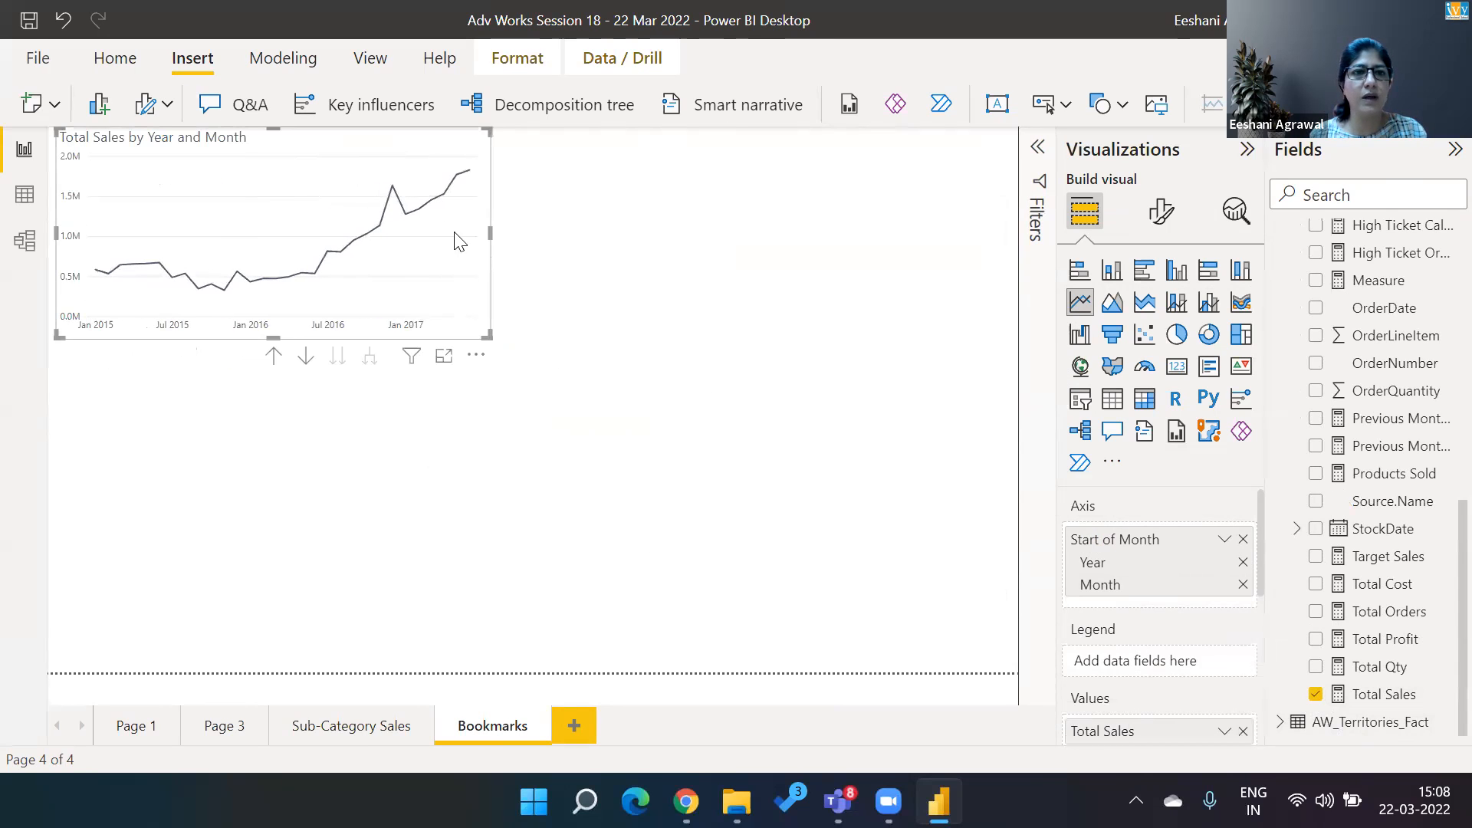
{"action": "left_click_drag", "start_coordinate": [341, 147], "coordinate": [343, 247]}
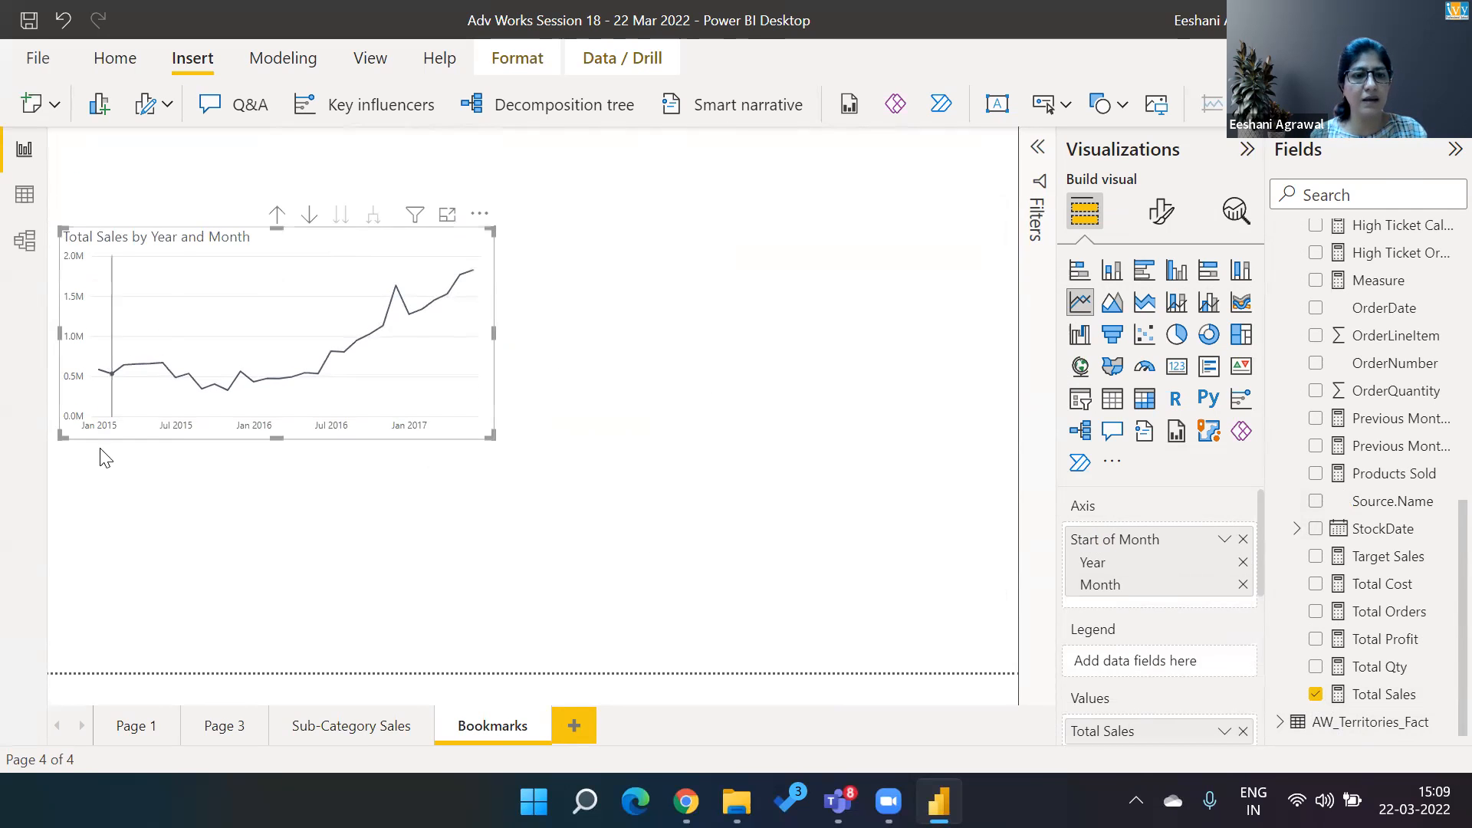
Place a copy of the Total Sales line chart directly below the original and replace its values with Total Qty
{"action": "key", "text": "ctrl+v"}
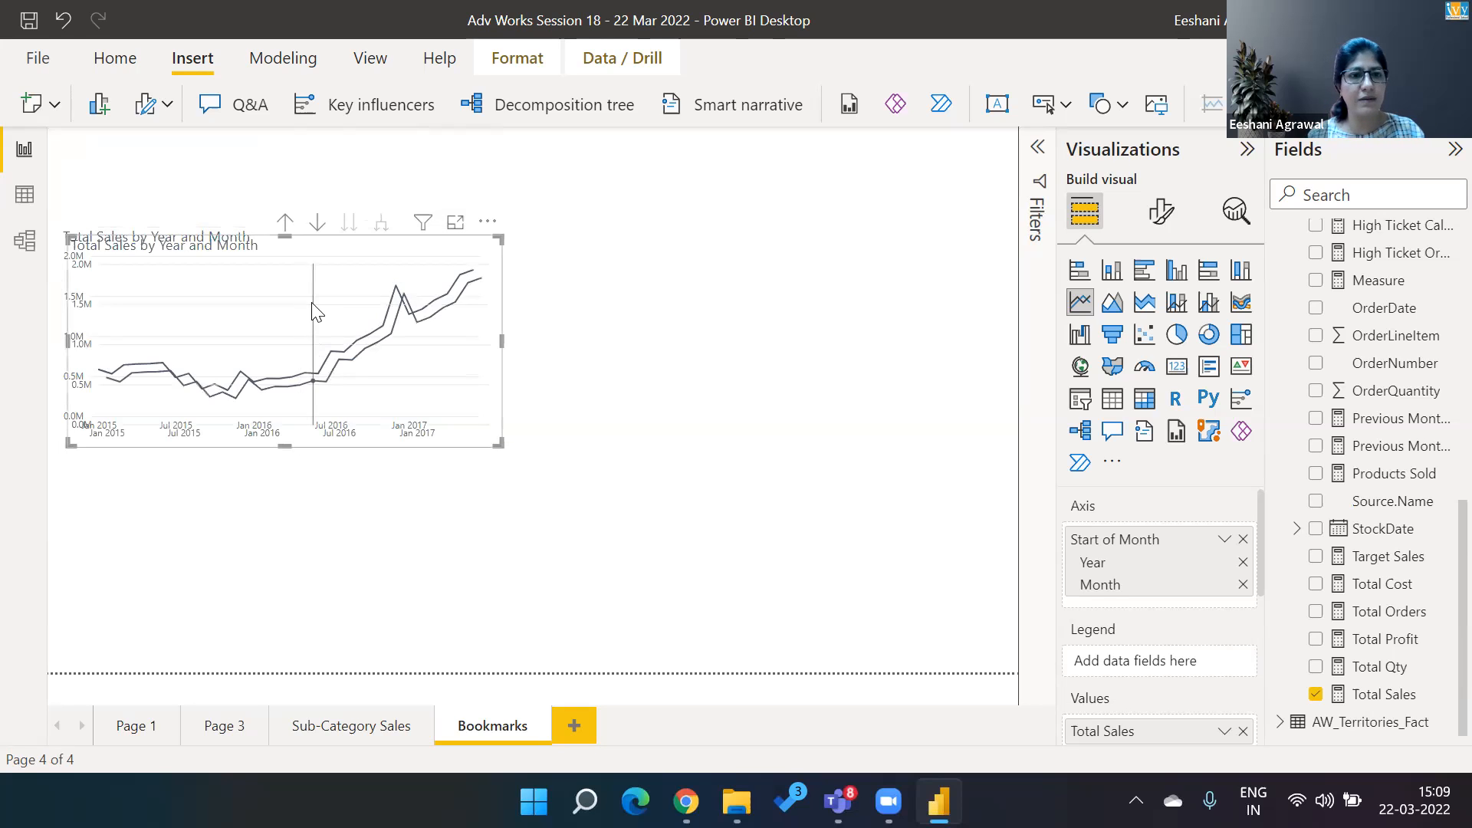
{"action": "left_click_drag", "start_coordinate": [312, 256], "coordinate": [302, 486]}
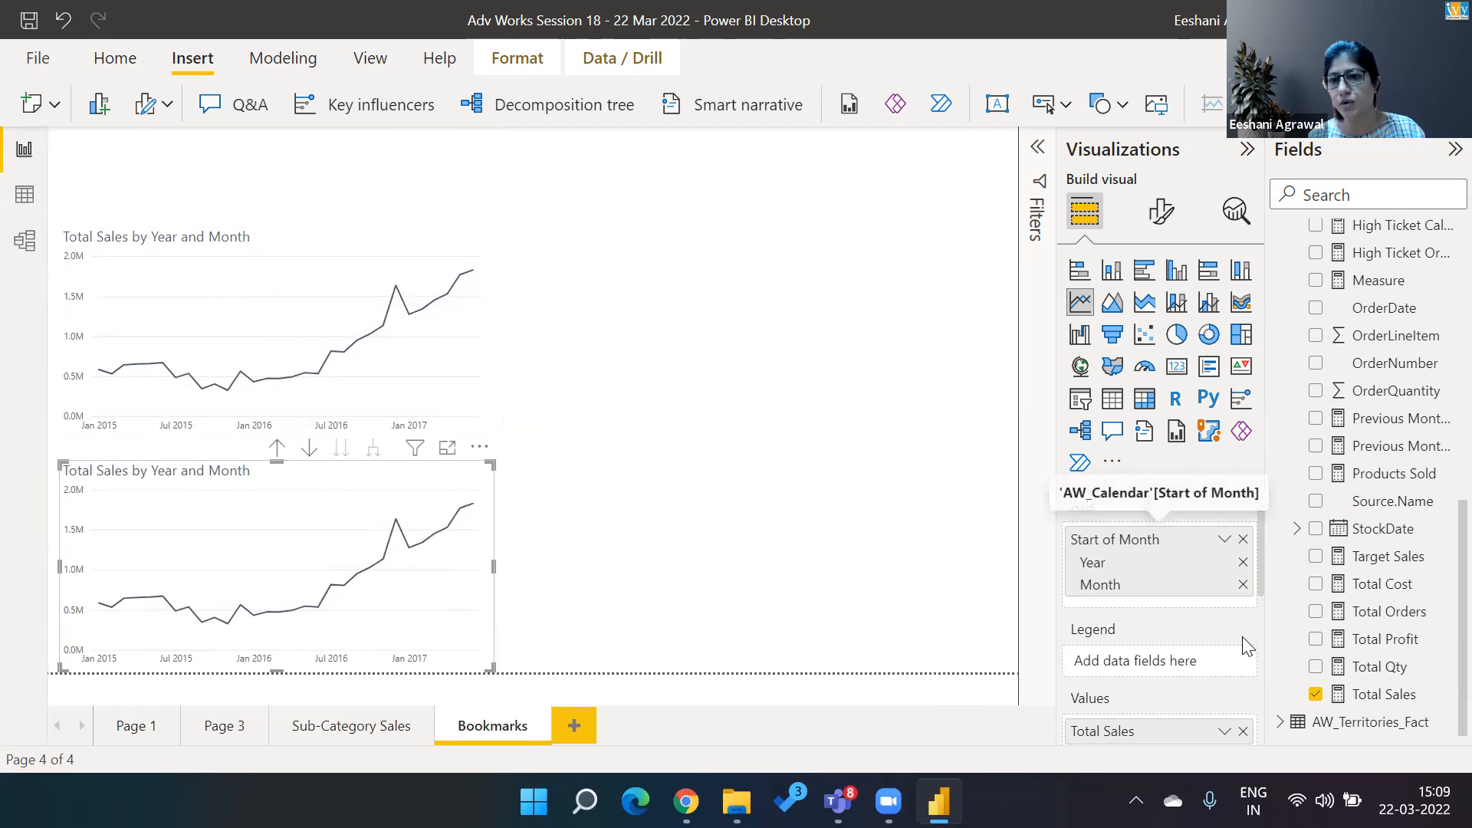
{"action": "left_click", "coordinate": [1244, 731]}
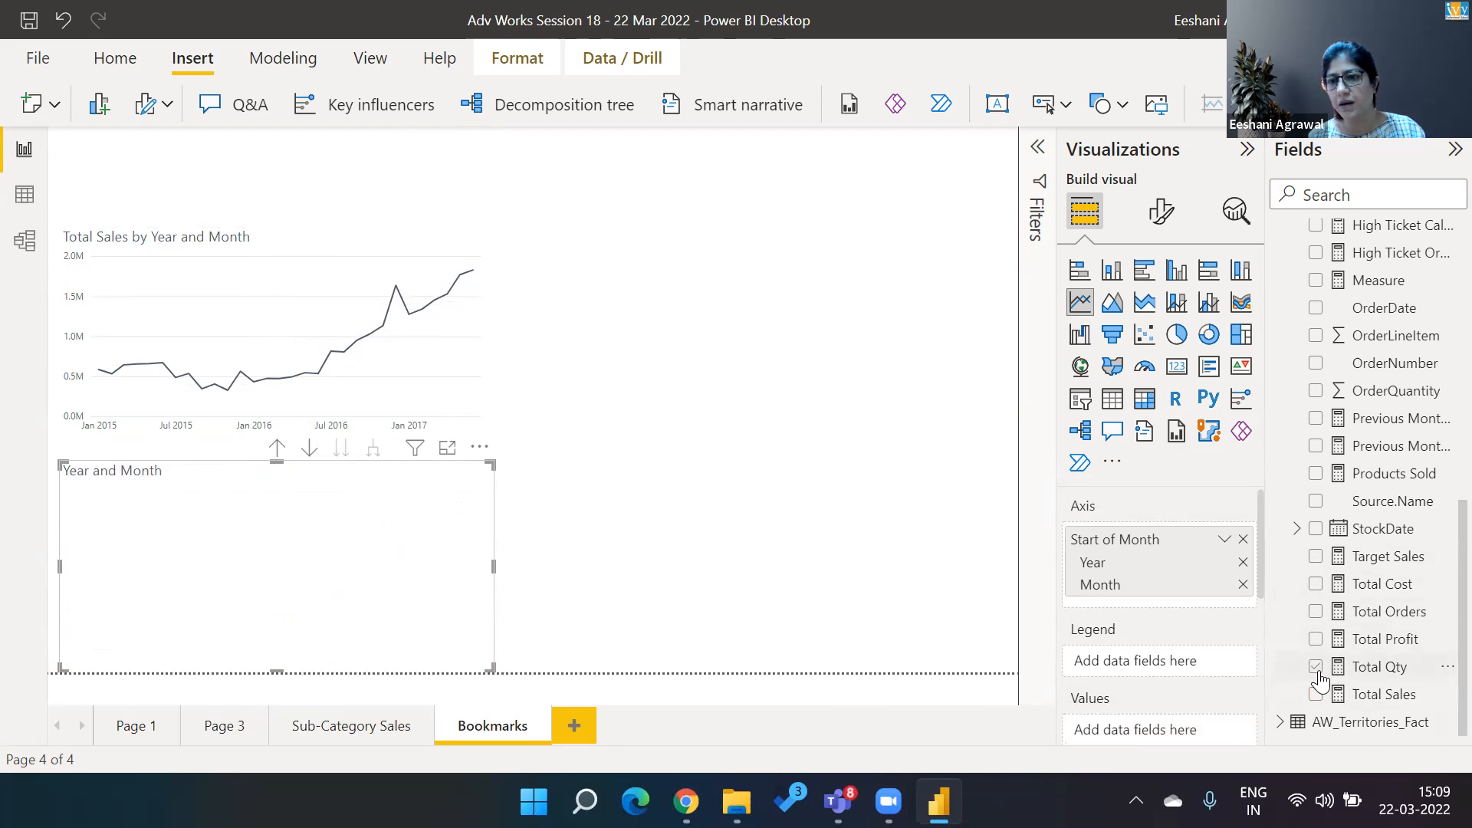
{"action": "left_click", "coordinate": [1317, 673]}
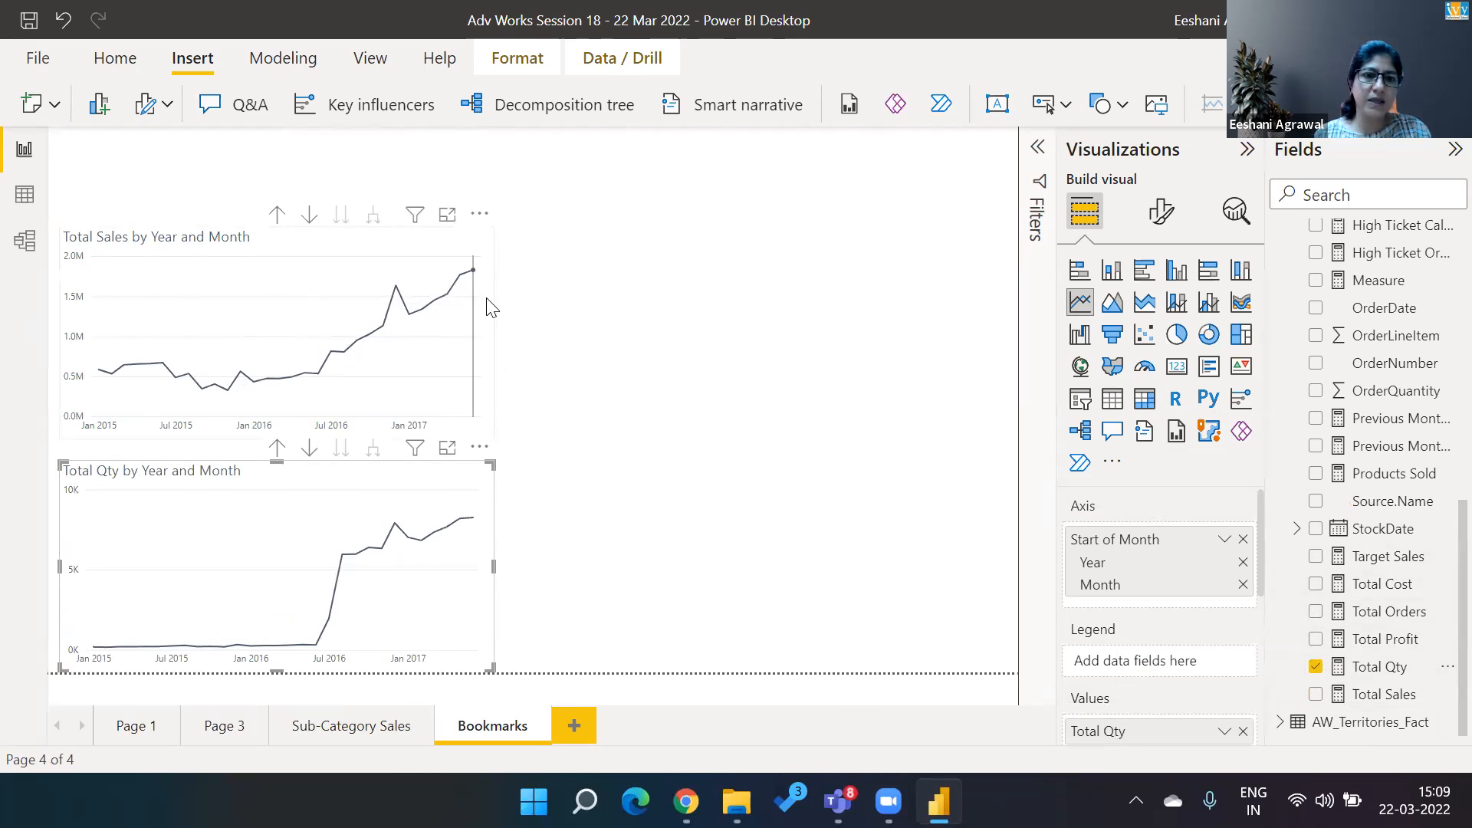
{"action": "left_click", "coordinate": [562, 295]}
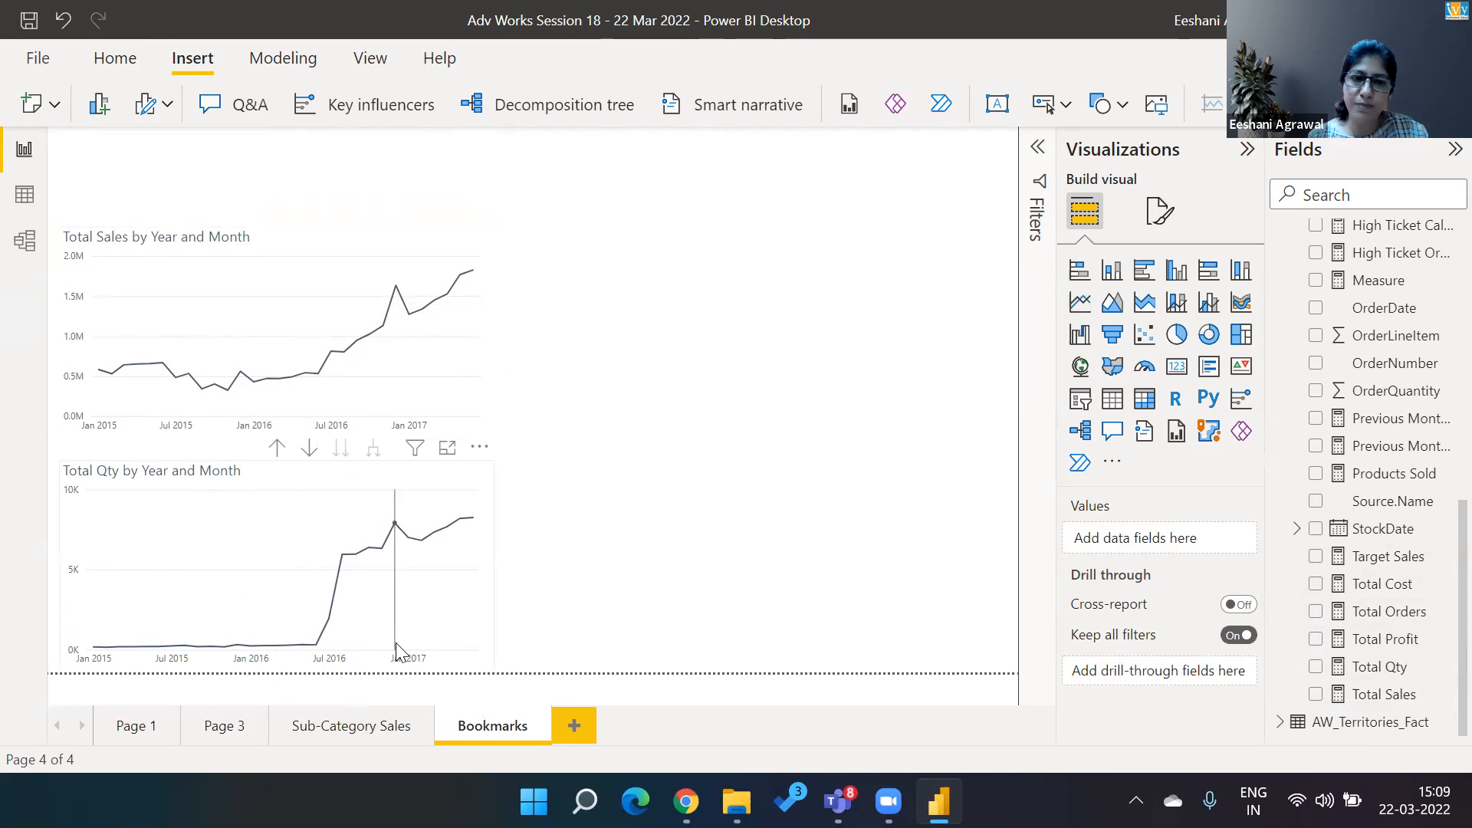
Insert a plain rectangle shape beside the Total Sales chart, align it near the page's upper right and make it slightly taller
{"action": "mouse_move", "coordinate": [399, 653]}
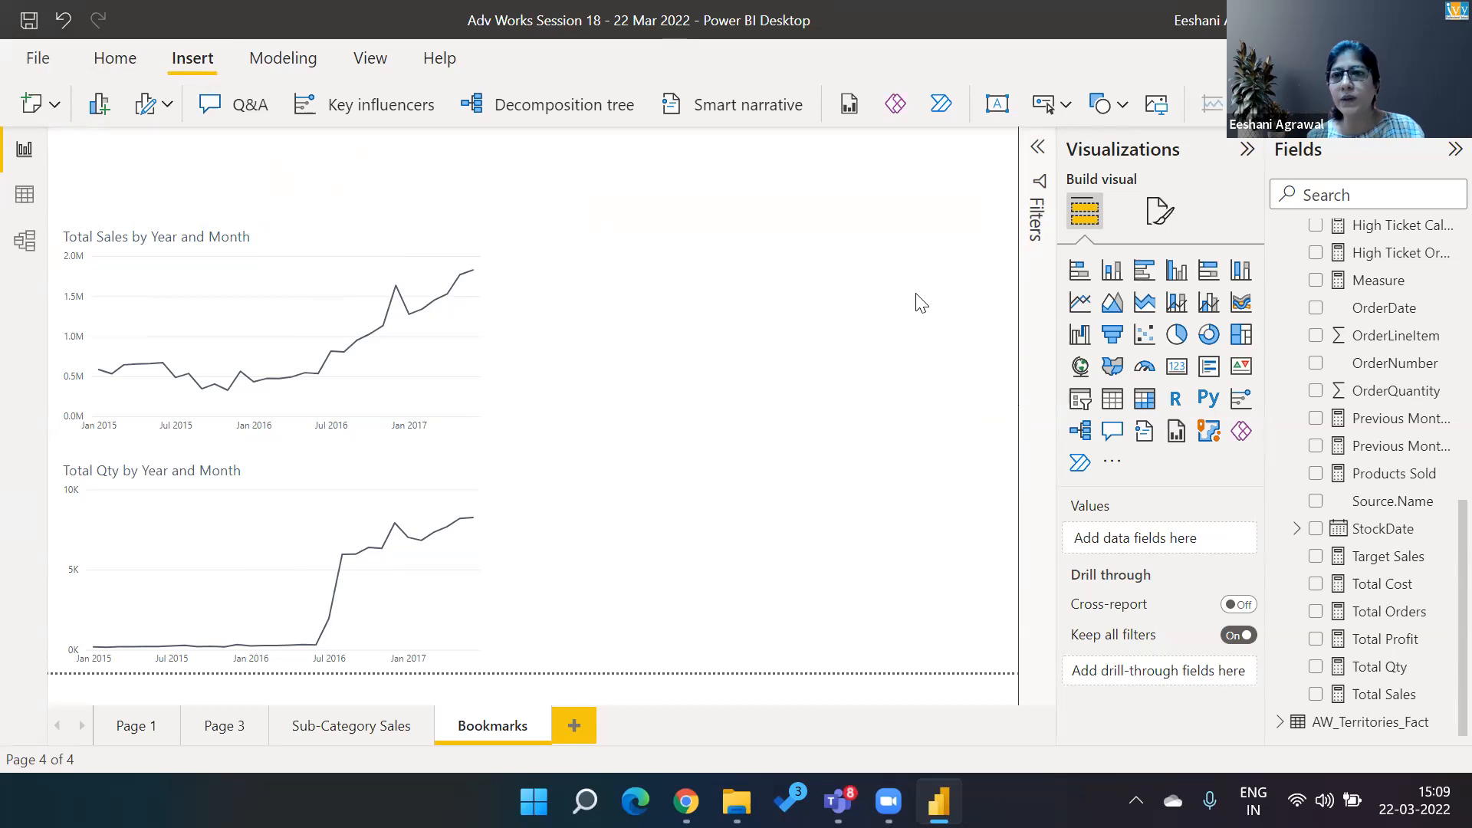
{"action": "left_click", "coordinate": [1123, 106]}
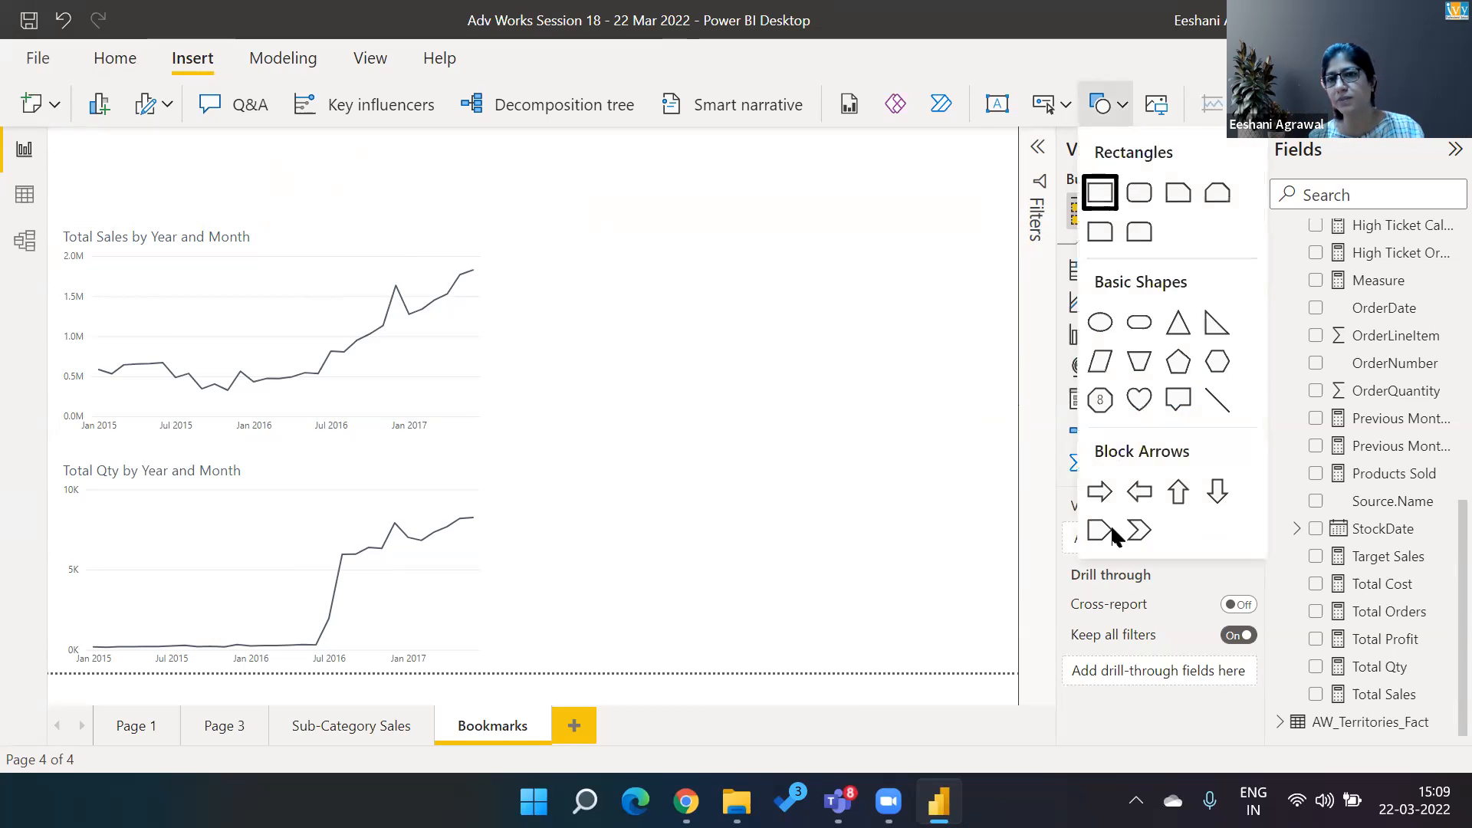
{"action": "left_click", "coordinate": [1105, 198]}
{"action": "left_click_drag", "start_coordinate": [769, 247], "coordinate": [828, 206]}
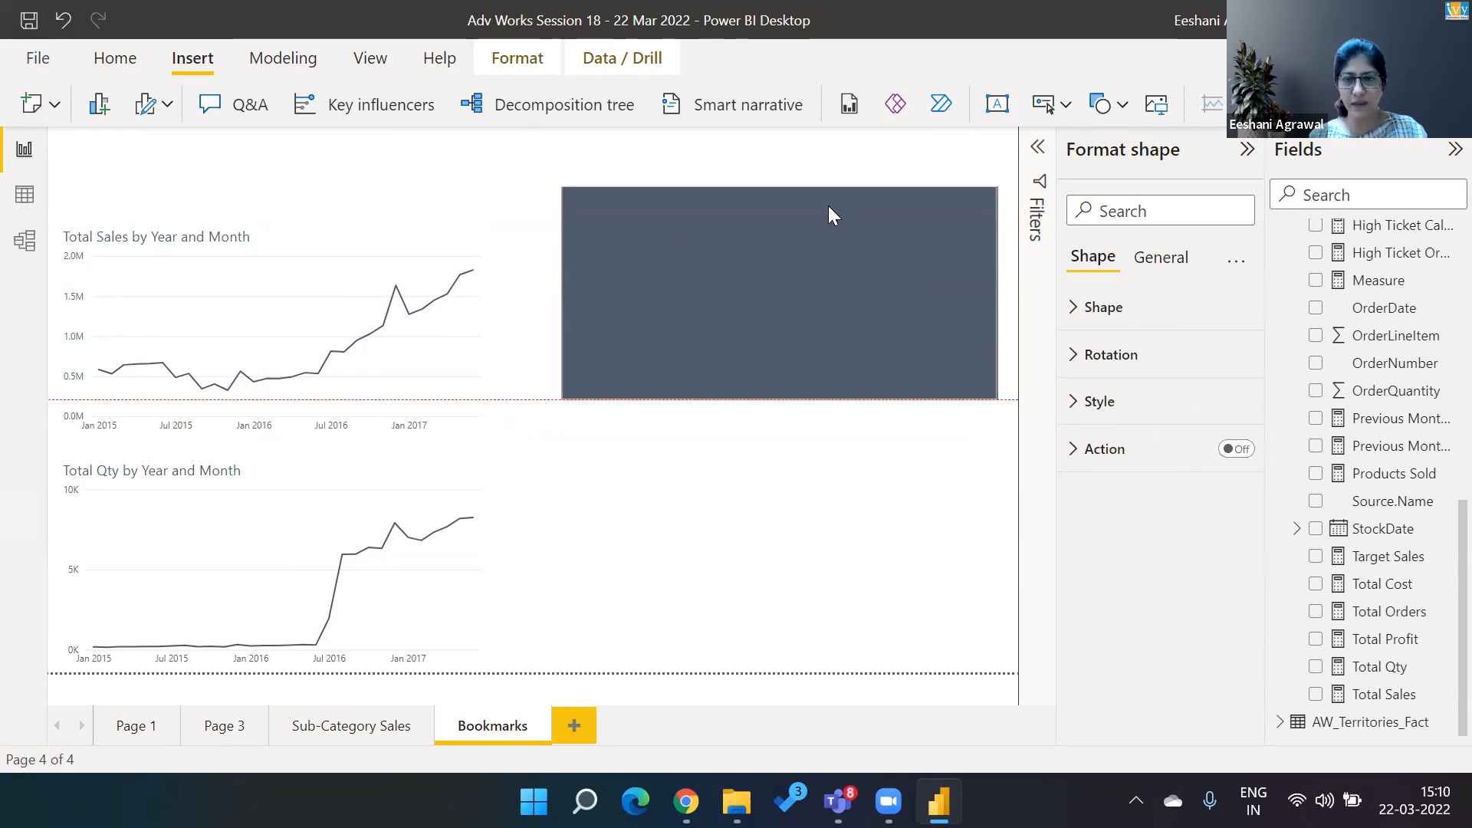
{"action": "left_click_drag", "start_coordinate": [779, 399], "coordinate": [782, 440]}
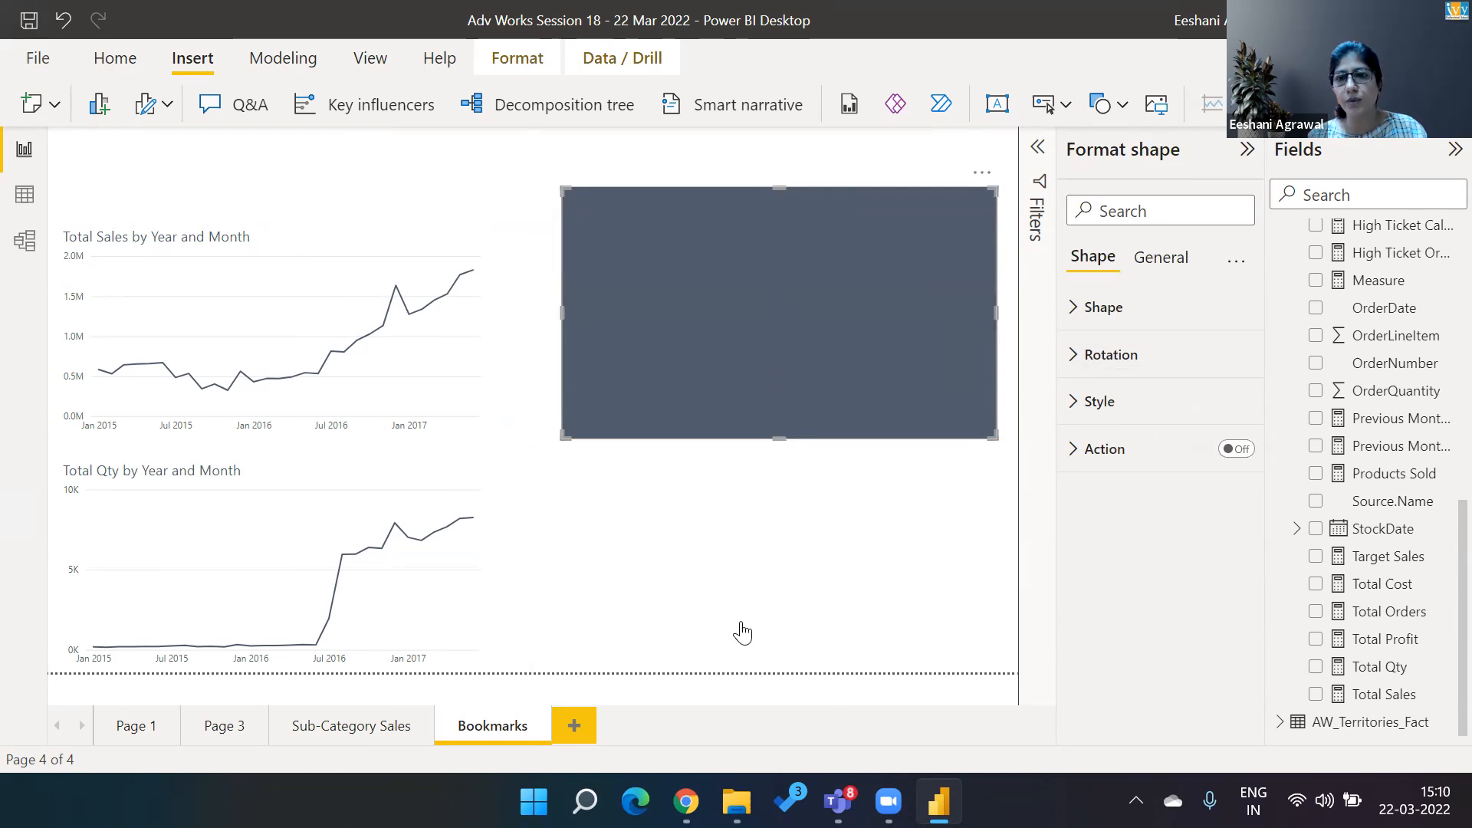
Set the large rectangle's fill color to white and deselect it
{"action": "left_click", "coordinate": [1081, 401]}
{"action": "left_click", "coordinate": [1120, 507]}
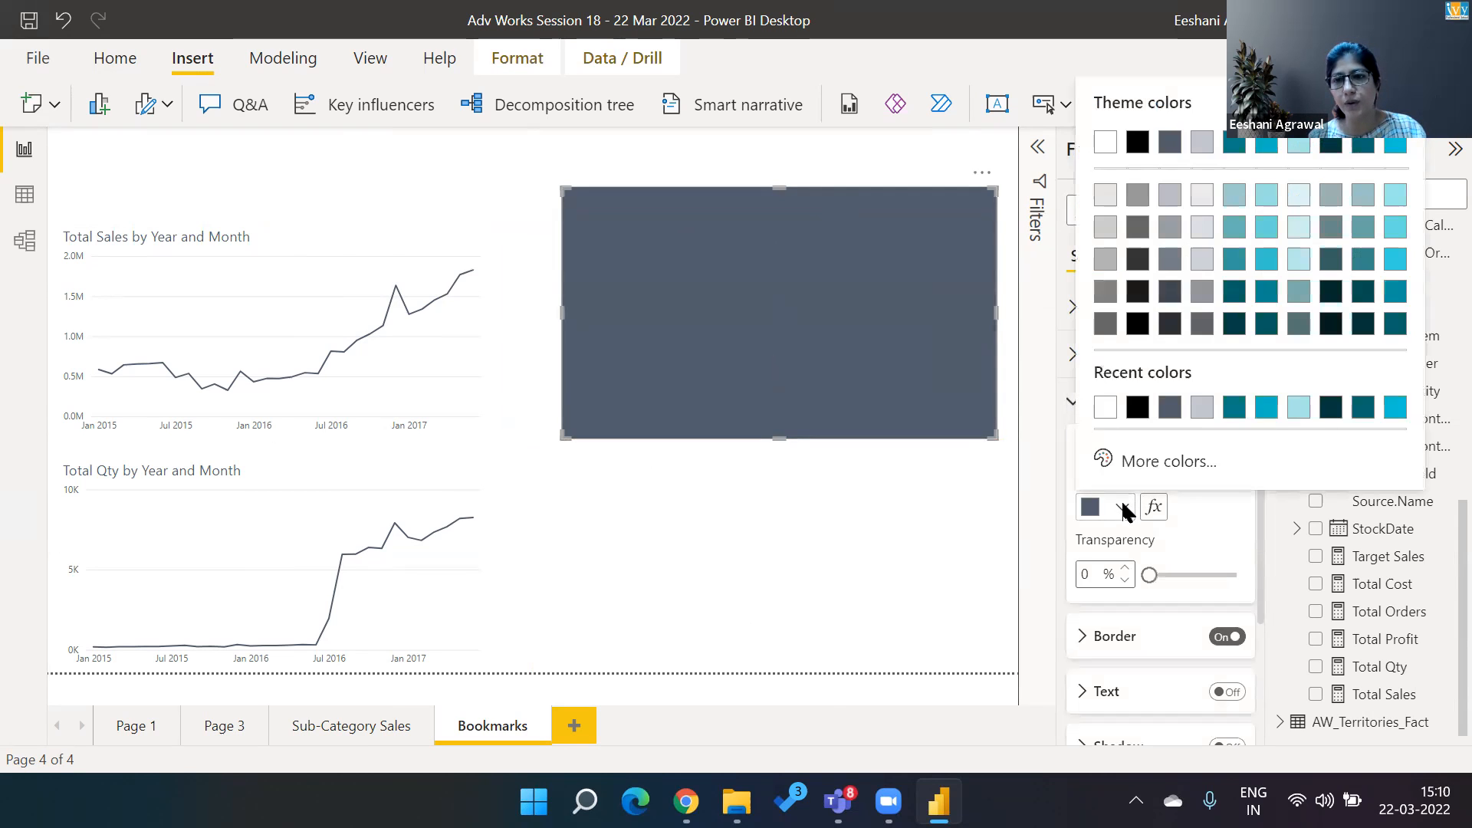
{"action": "left_click", "coordinate": [1103, 409]}
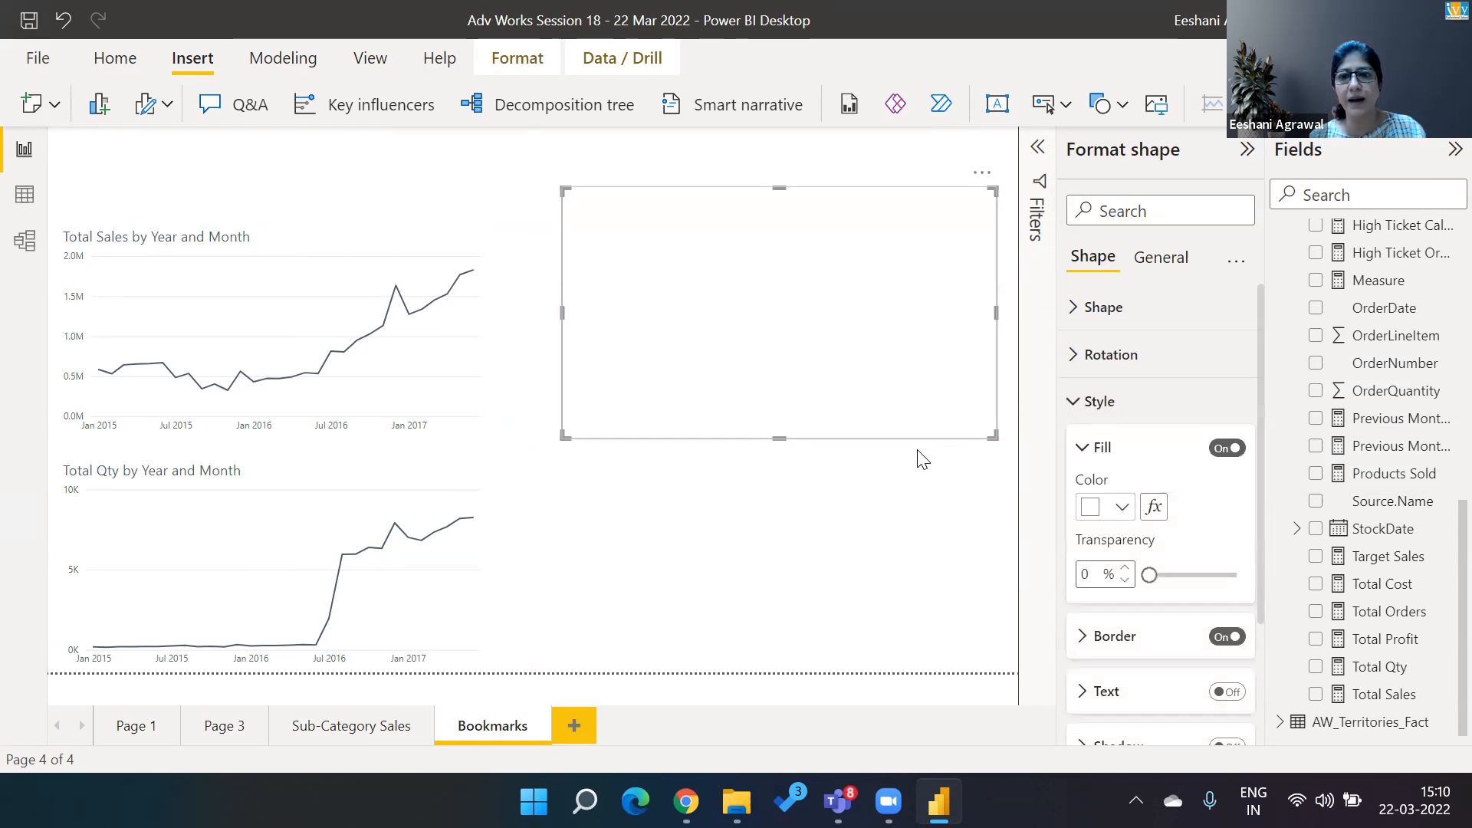
{"action": "left_click", "coordinate": [972, 571]}
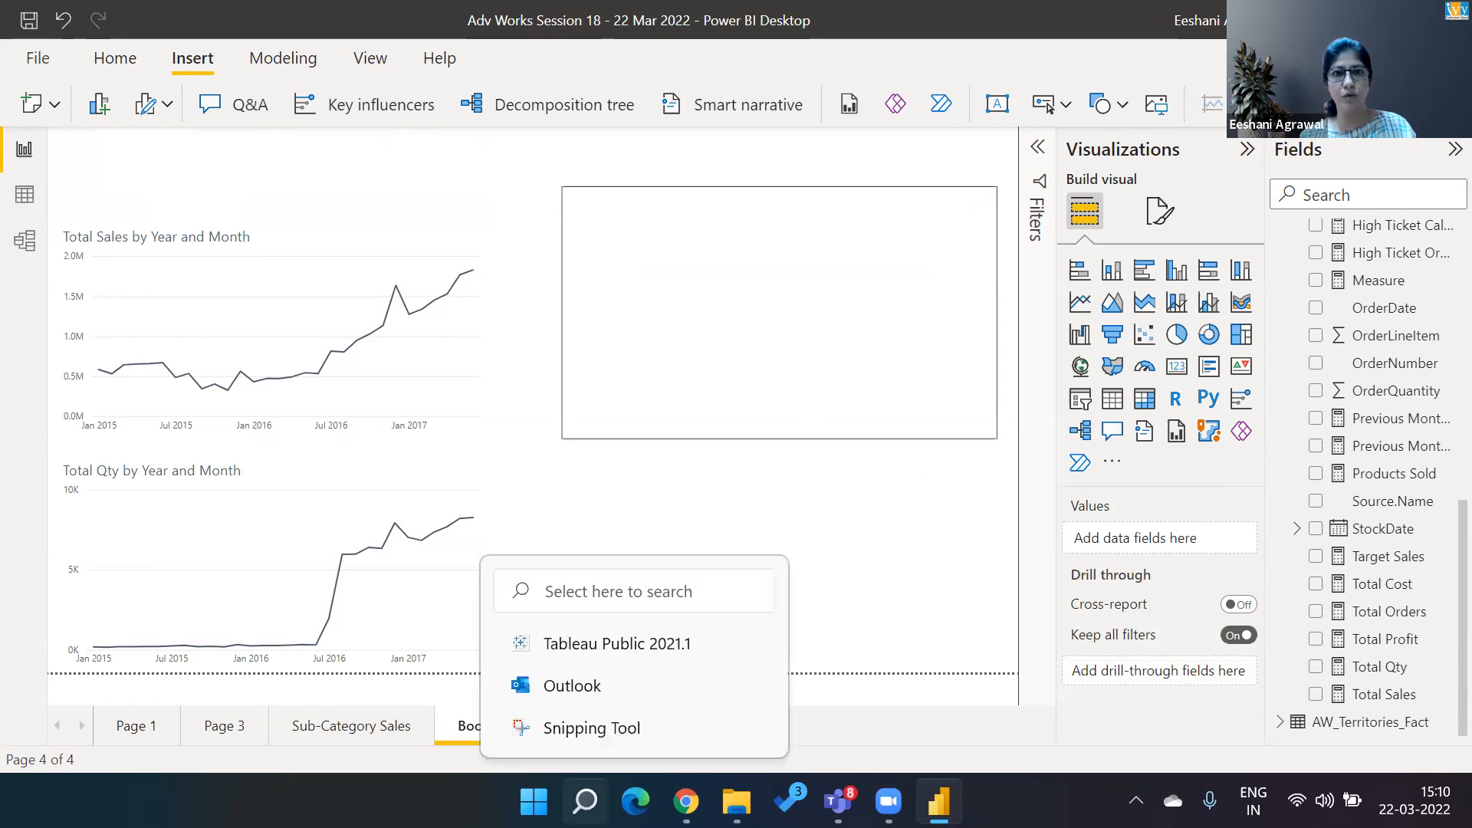
Switch to Excel, create a blank workbook and show its Home commands
{"action": "left_click", "coordinate": [584, 802]}
{"action": "type", "text": "excel"}
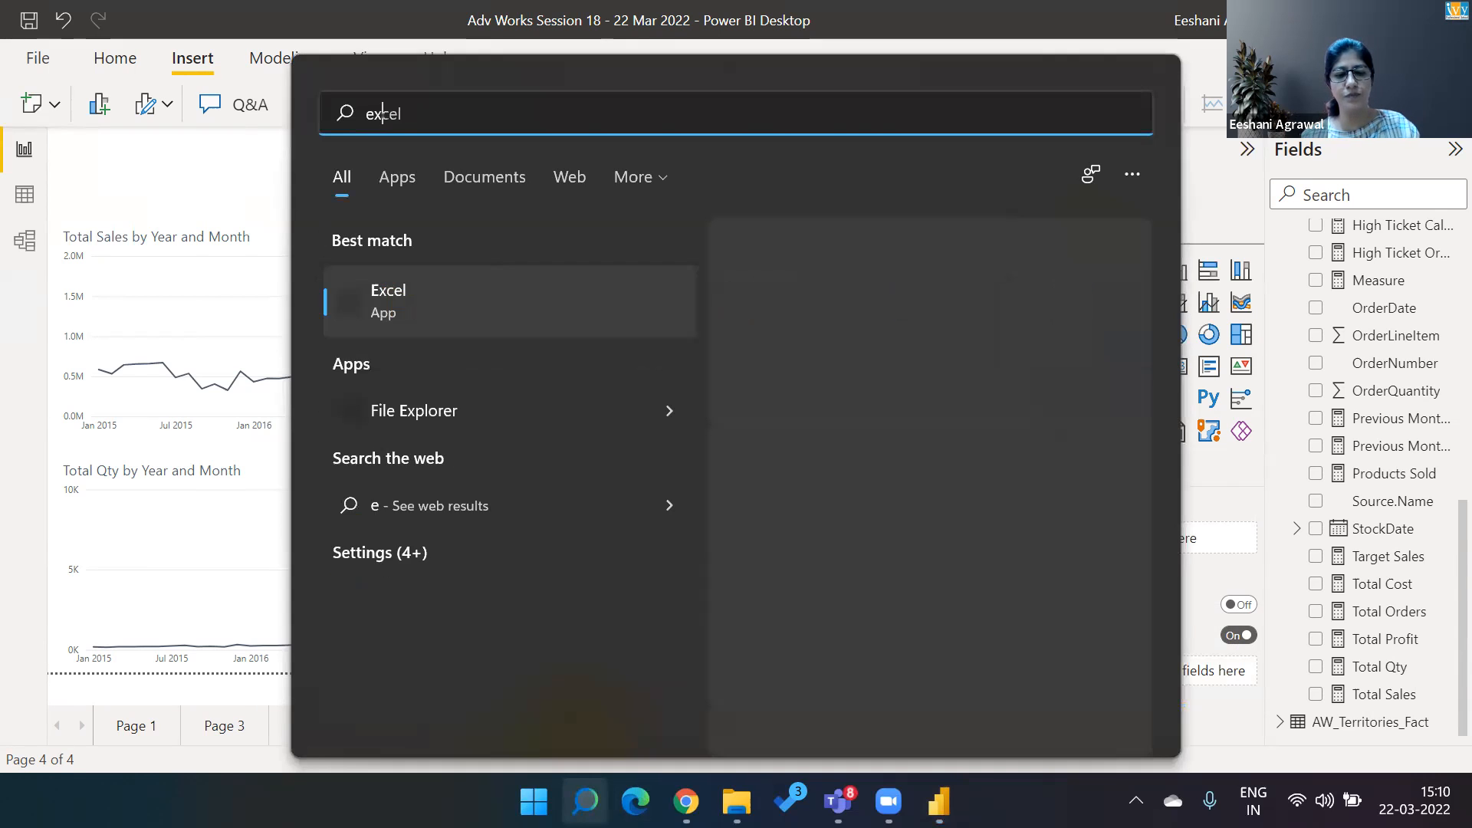
{"action": "left_click", "coordinate": [591, 325]}
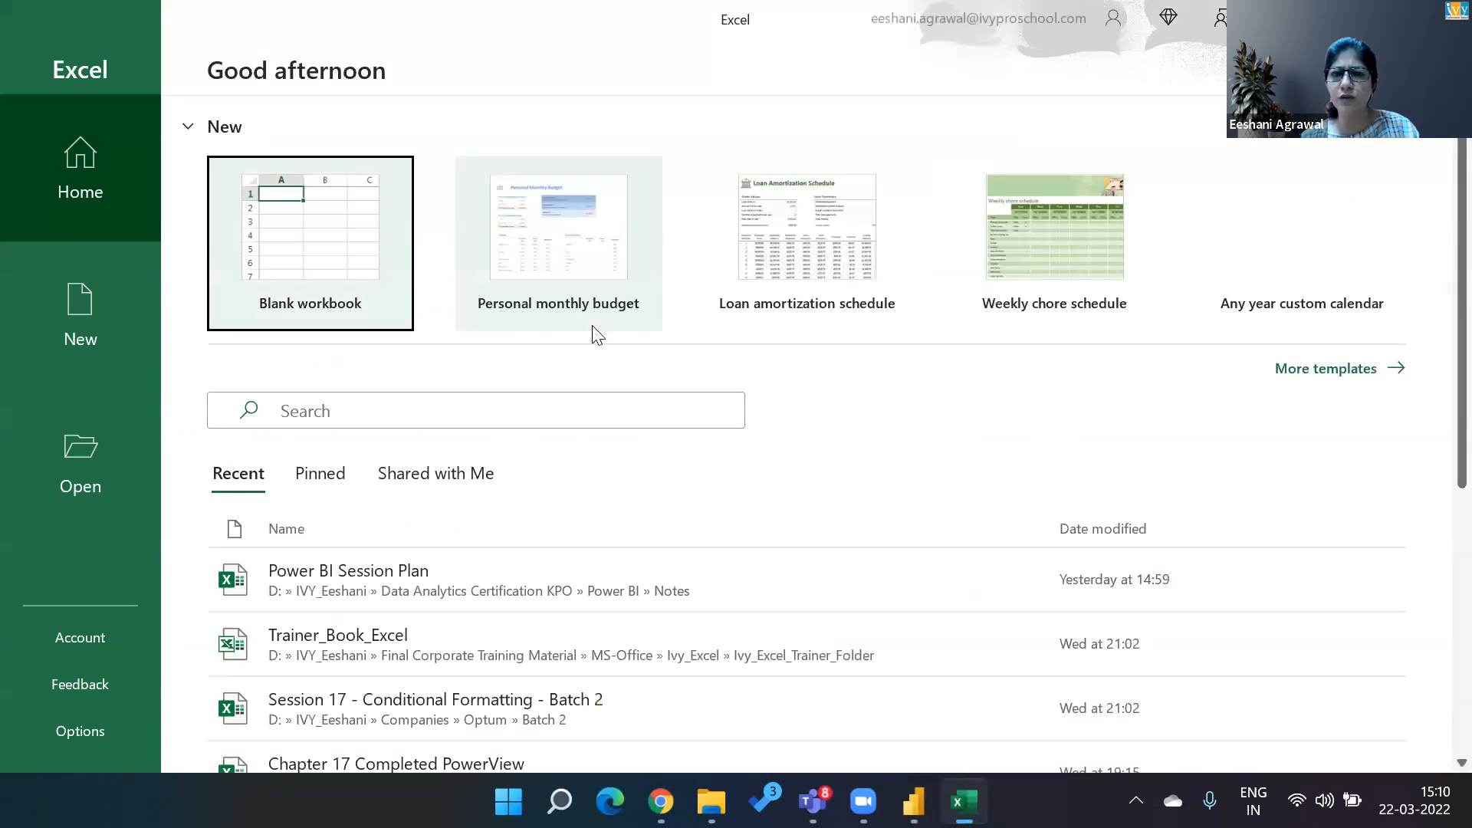
{"action": "left_click", "coordinate": [307, 255]}
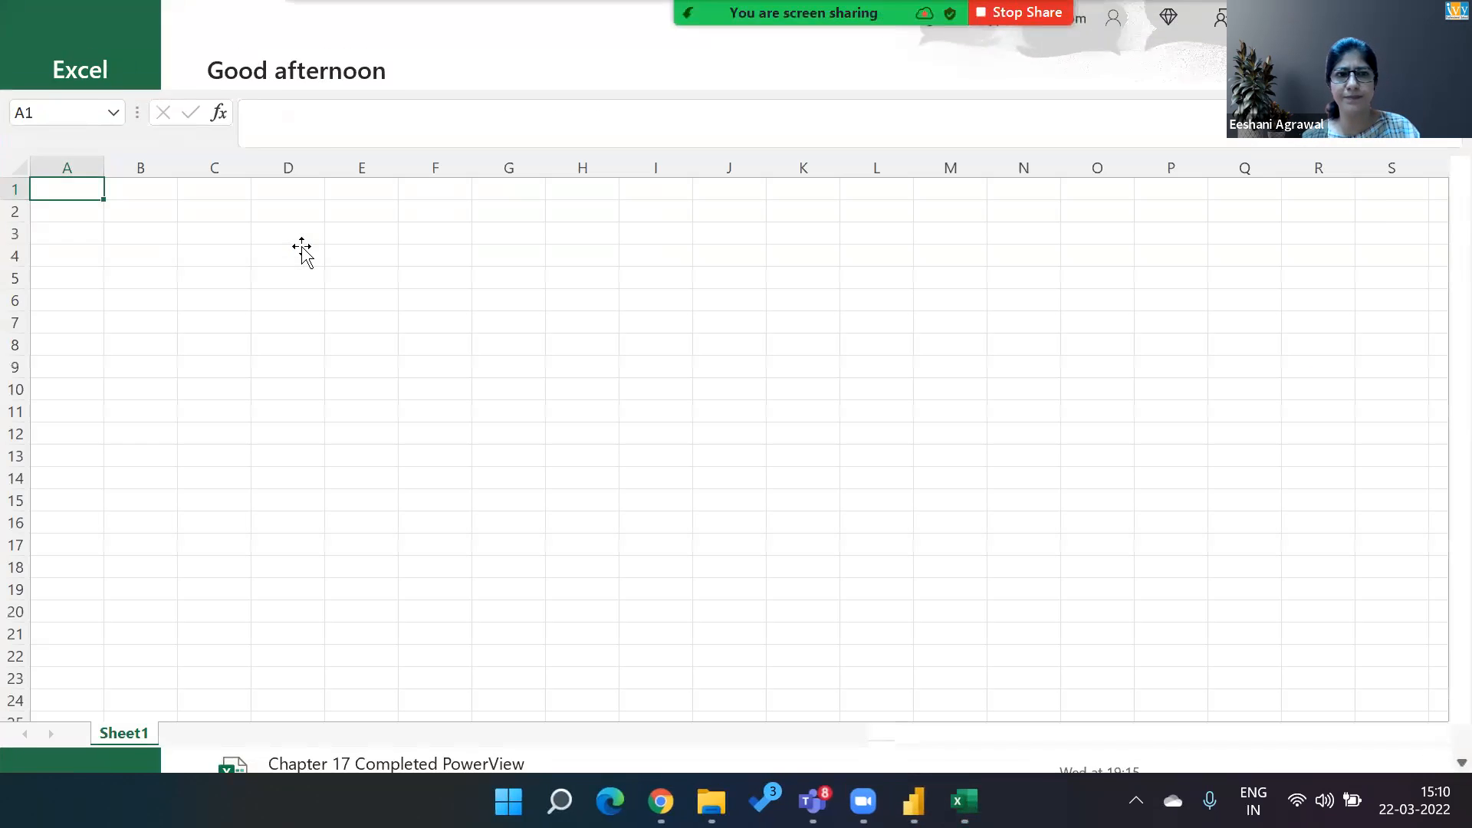
{"action": "left_click", "coordinate": [116, 77]}
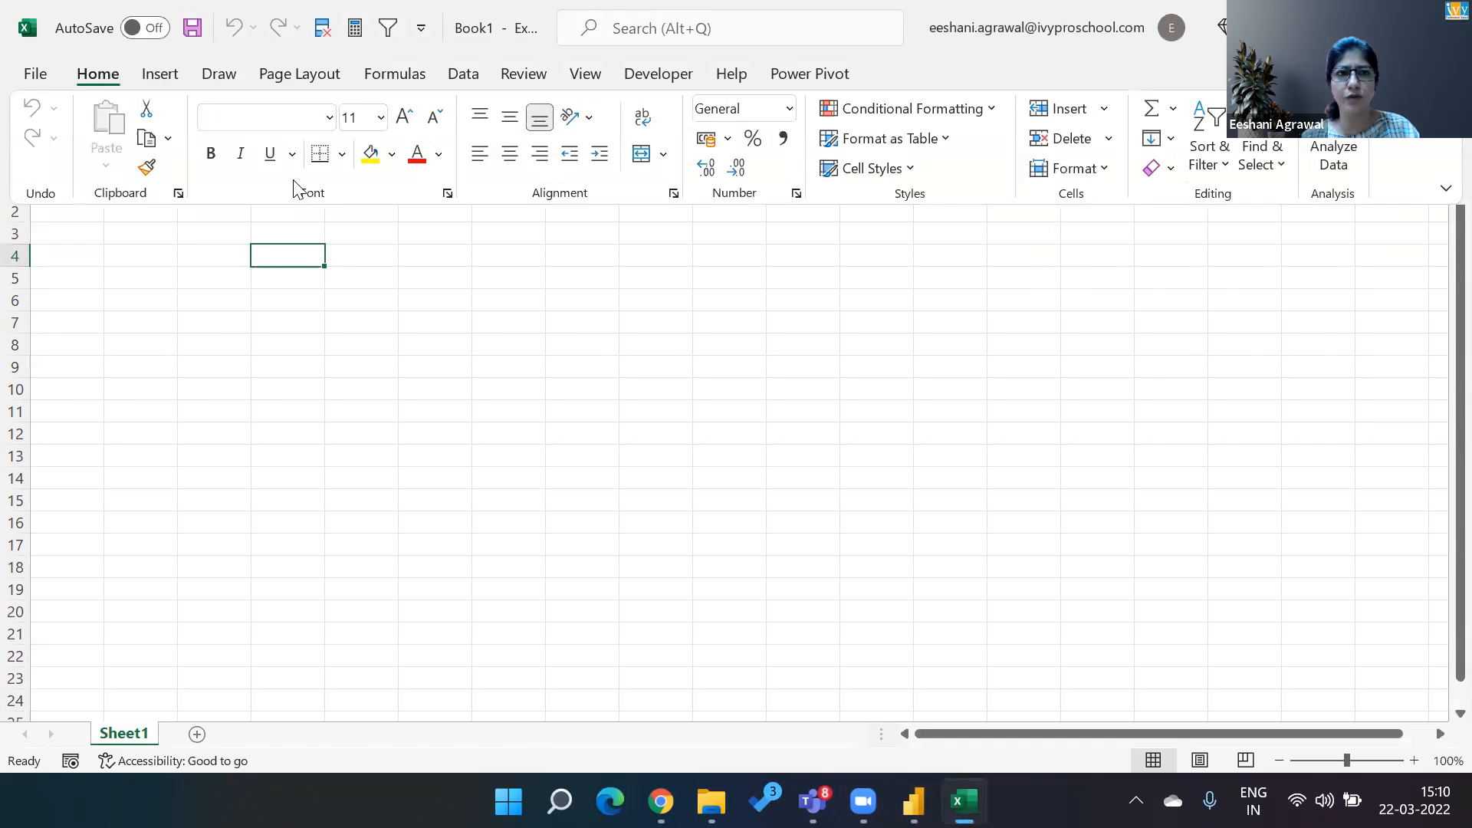
Look through the Number, Alignment, Font, Border, Fill and Protection categories of Format Cells, then close it without changes
{"action": "left_click", "coordinate": [447, 194]}
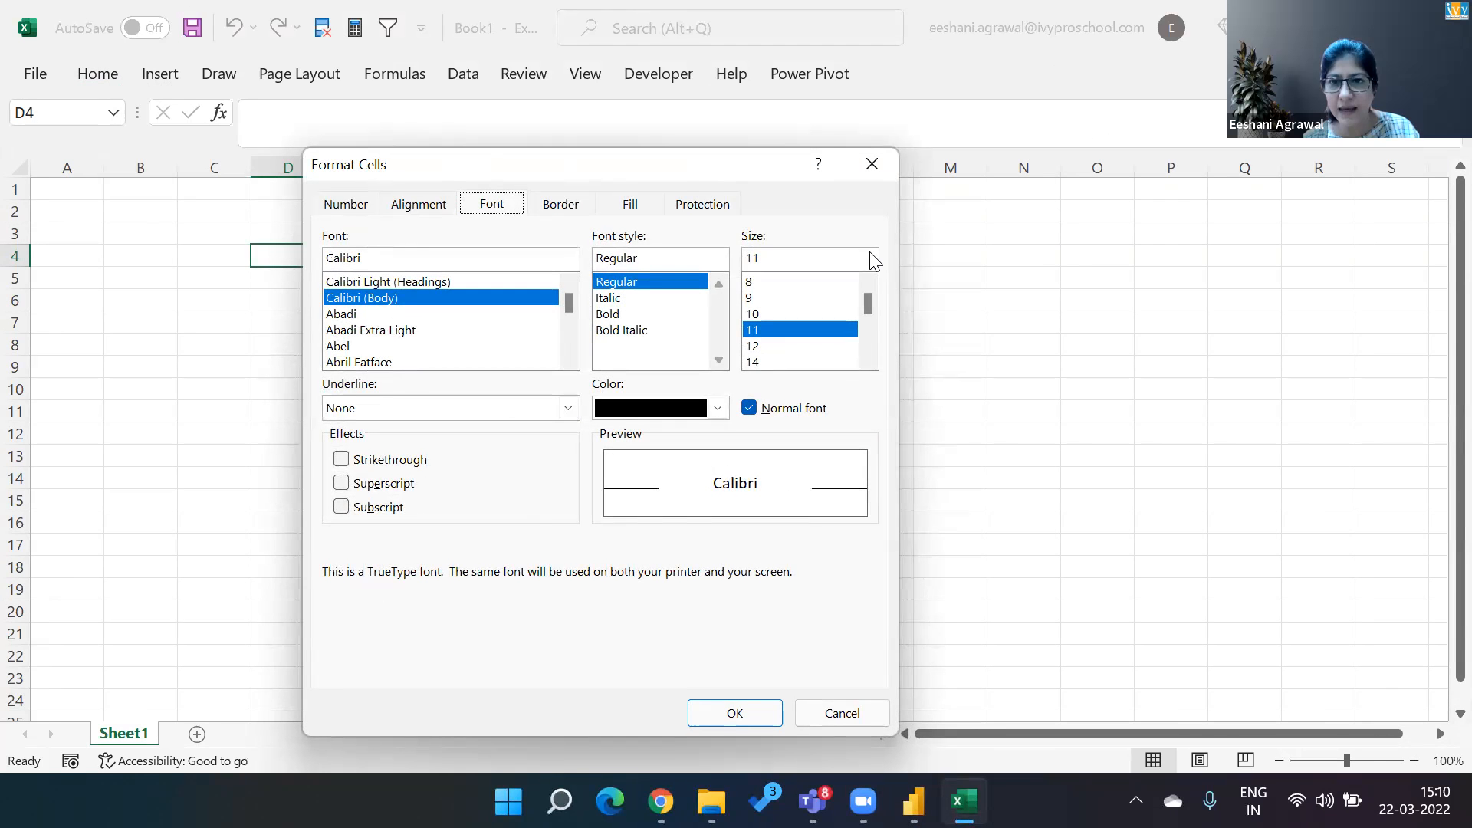
{"action": "left_click", "coordinate": [347, 206]}
{"action": "left_click", "coordinate": [424, 208]}
{"action": "left_click", "coordinate": [489, 205]}
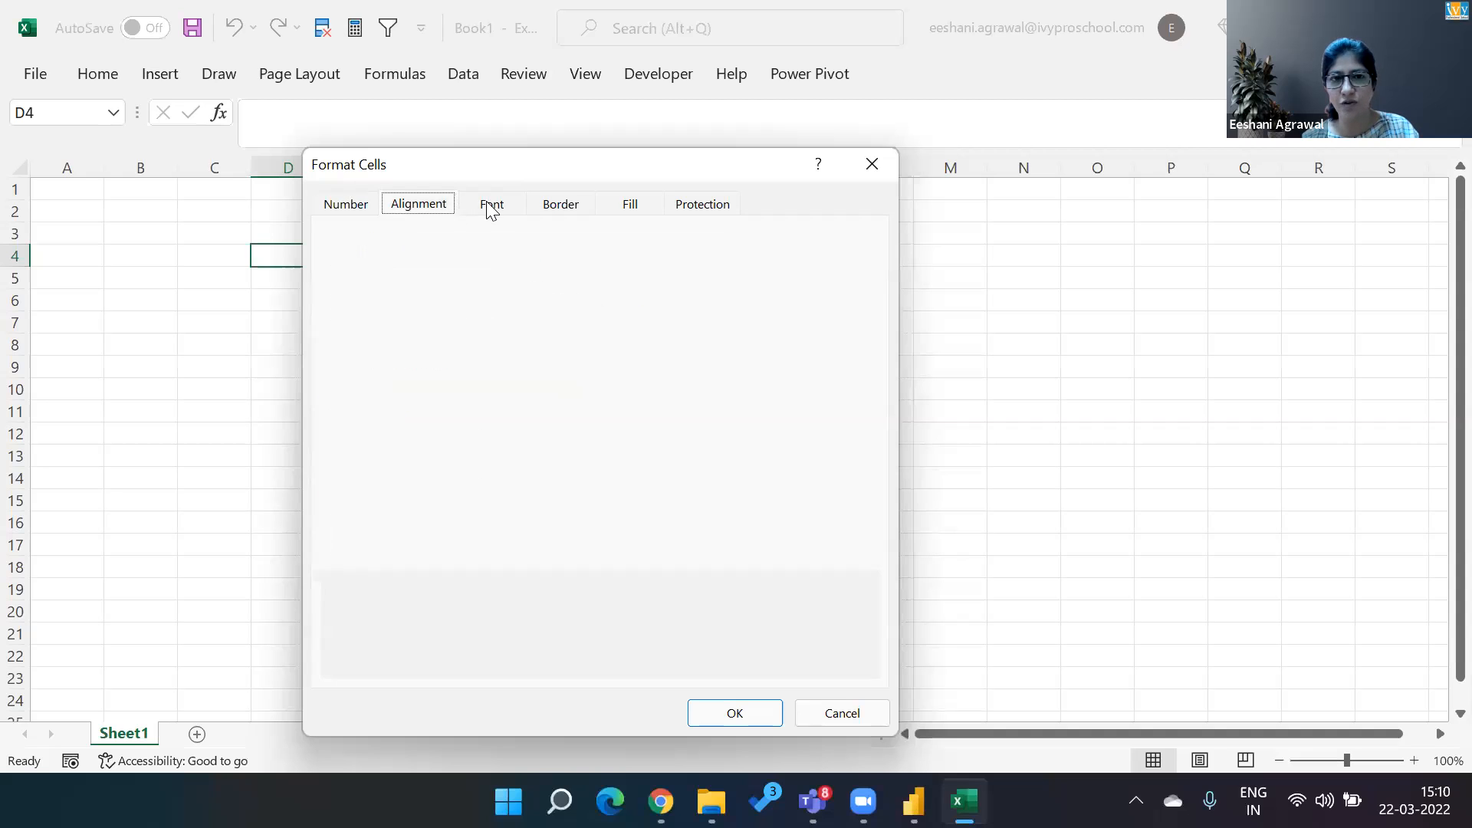
{"action": "left_click", "coordinate": [573, 207]}
{"action": "left_click", "coordinate": [617, 203]}
{"action": "left_click", "coordinate": [697, 202]}
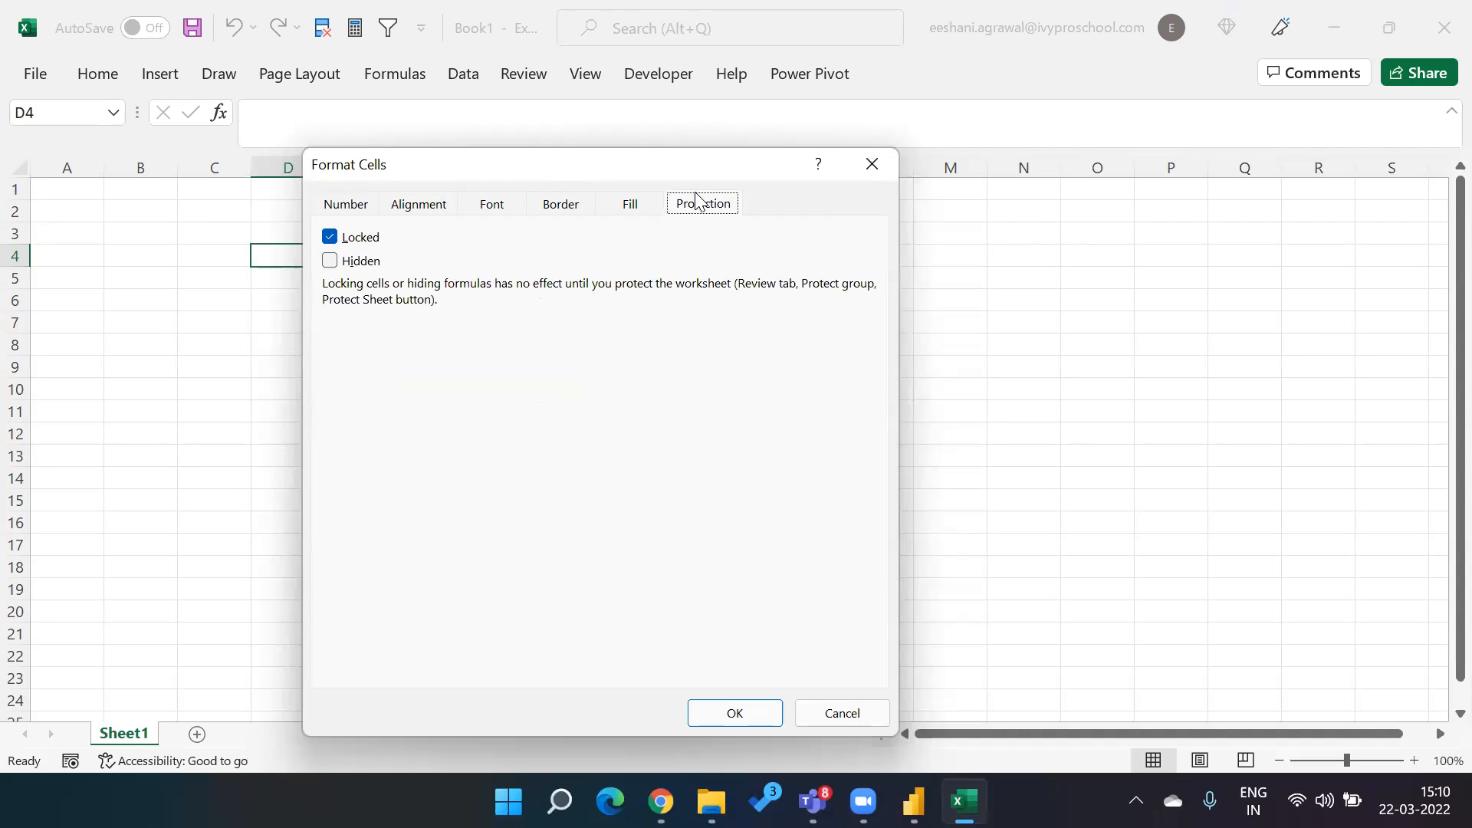
{"action": "left_click", "coordinate": [846, 705]}
Return to Power BI Desktop and insert a rectangle with both top corners rounded, shrinking it to a small tab below the large white rectangle
{"action": "key", "text": "alt+Tab"}
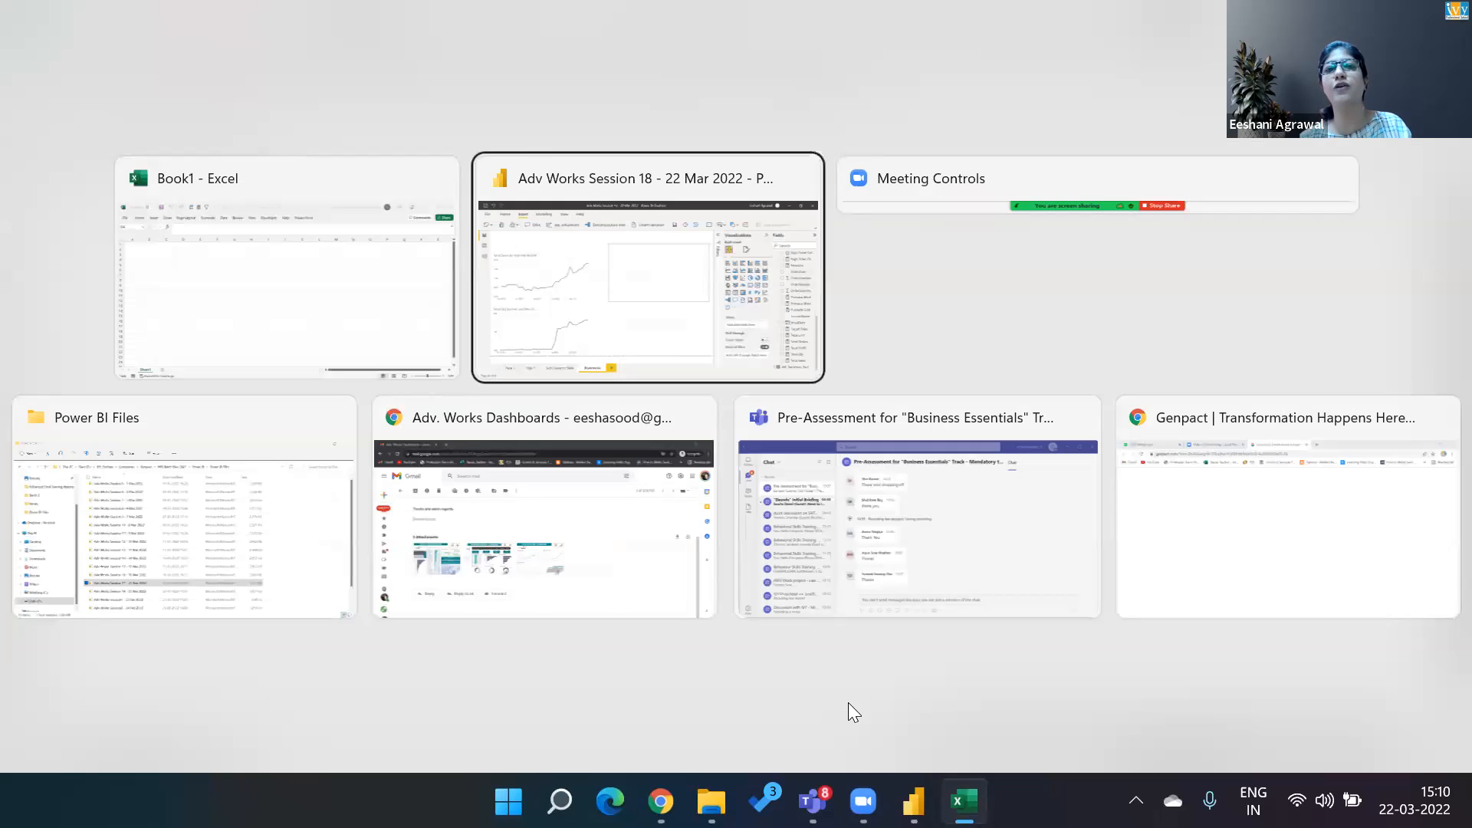
{"action": "left_click", "coordinate": [604, 325]}
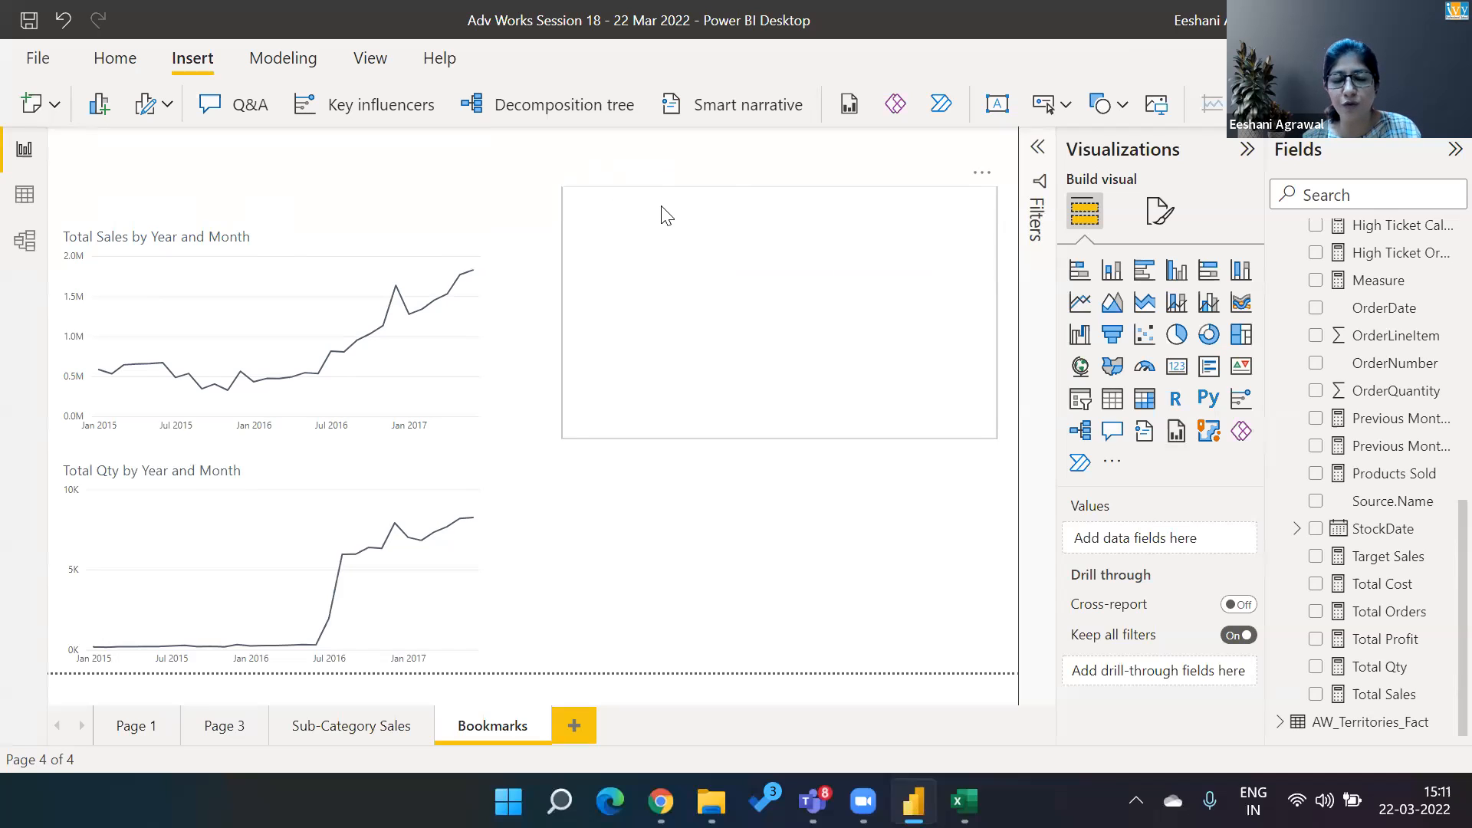
{"action": "left_click", "coordinate": [1120, 113]}
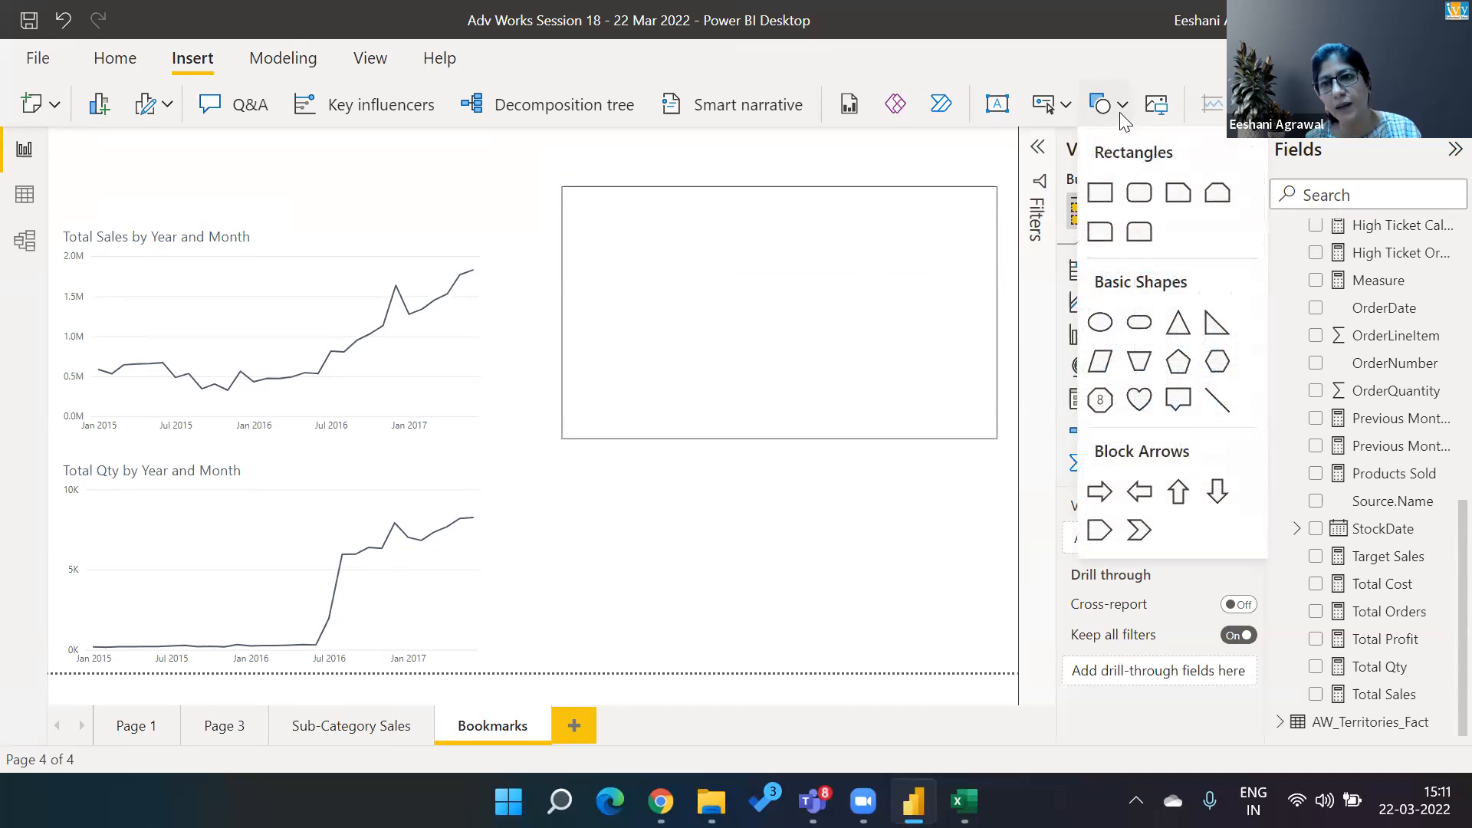
{"action": "left_click", "coordinate": [1145, 227]}
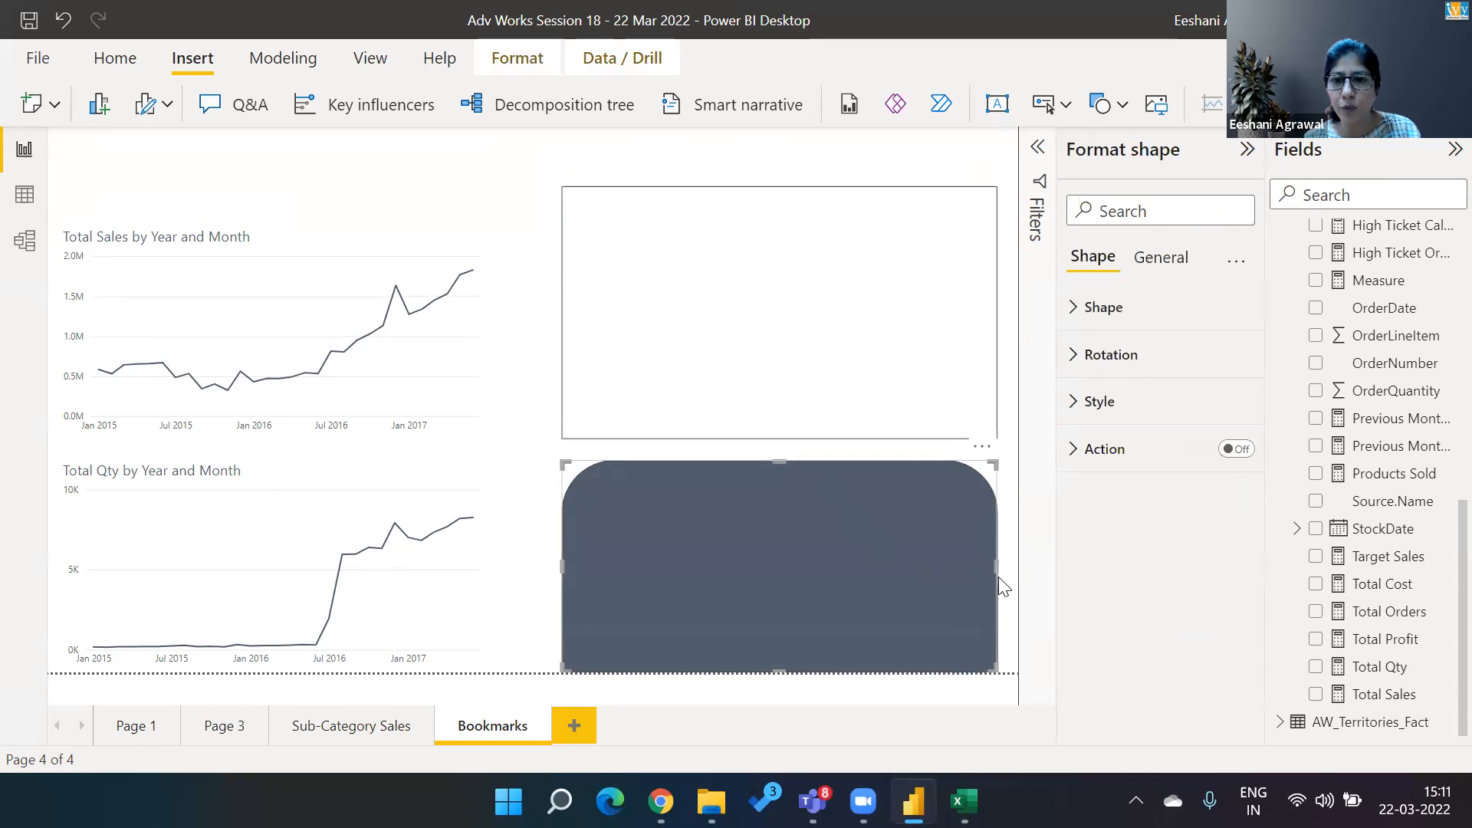
{"action": "left_click_drag", "start_coordinate": [995, 566], "coordinate": [737, 592]}
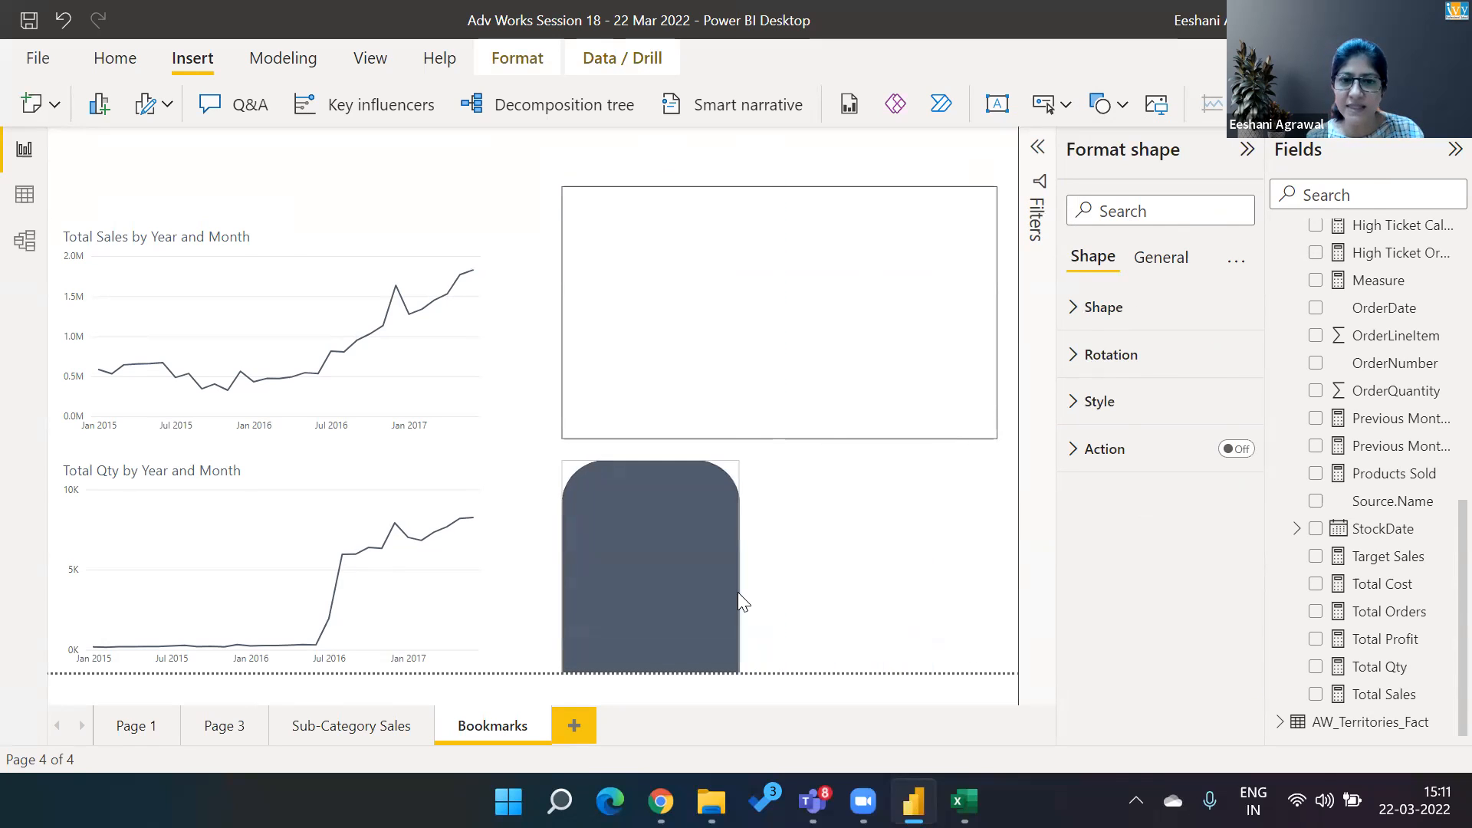
{"action": "left_click_drag", "start_coordinate": [636, 672], "coordinate": [634, 510]}
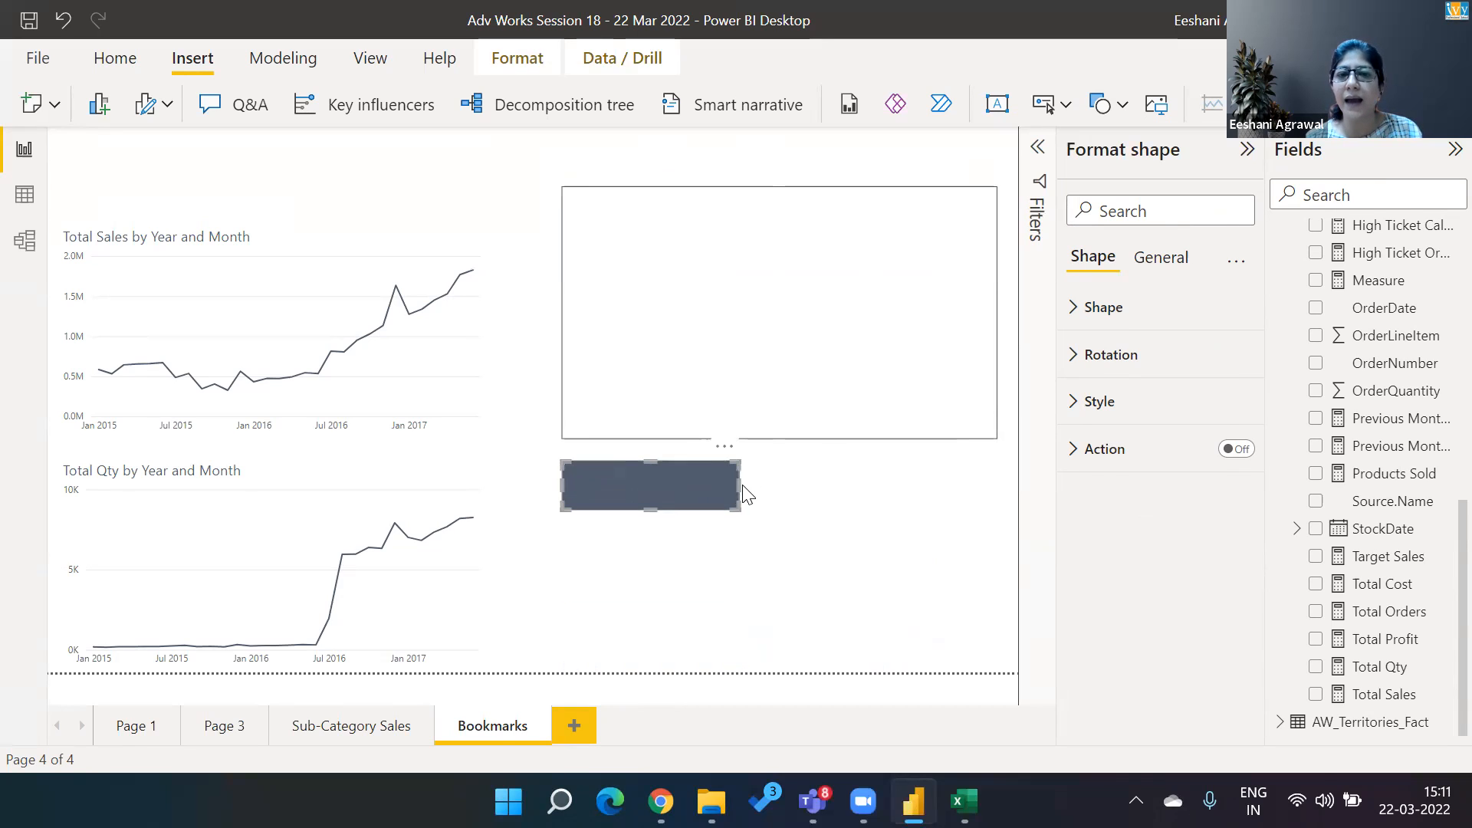
{"action": "left_click_drag", "start_coordinate": [737, 485], "coordinate": [660, 488]}
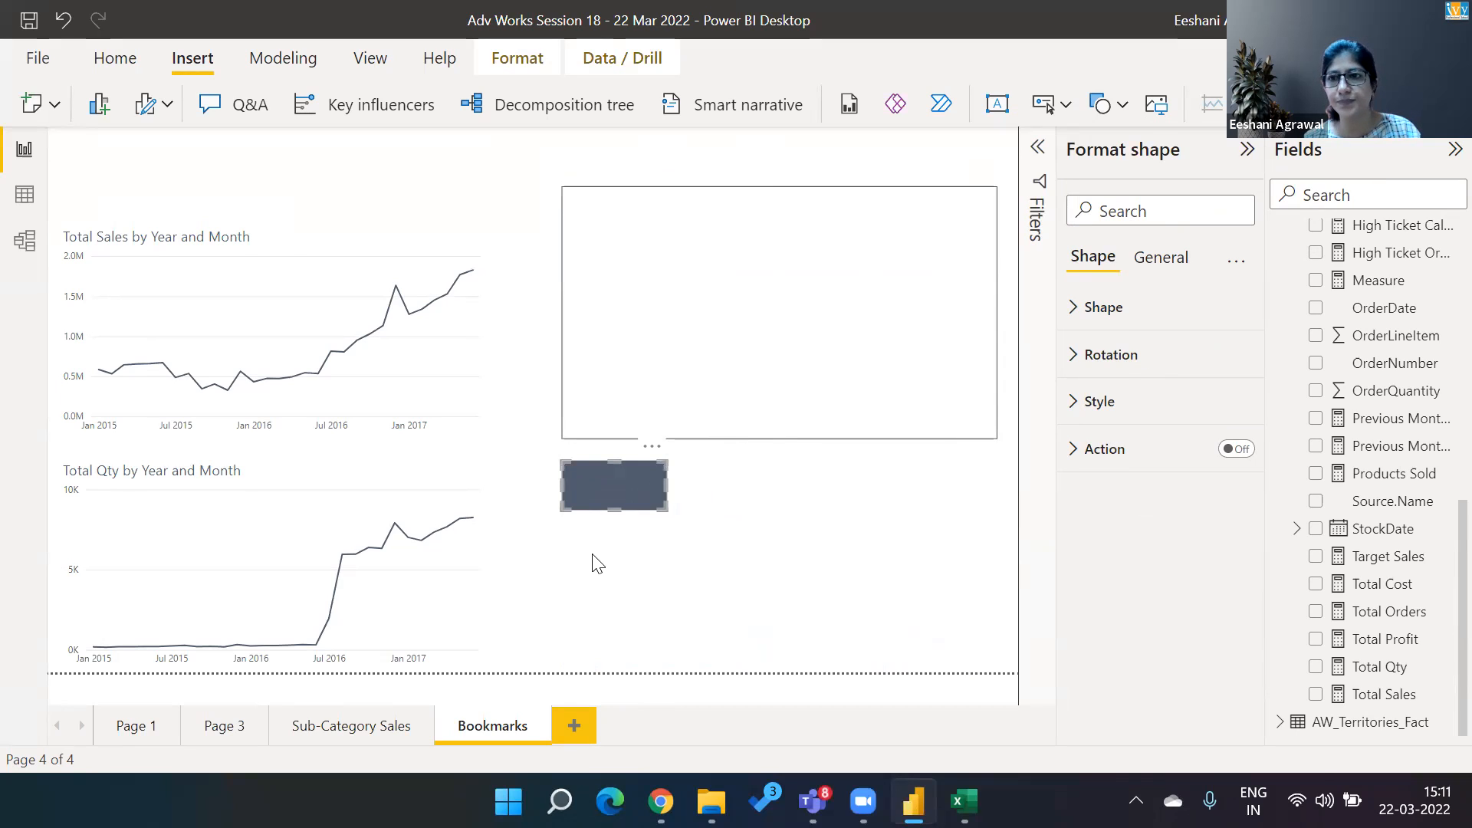
Turn off the small rounded shape's title and turn on its text, labelling it SALES
{"action": "left_click", "coordinate": [1179, 261]}
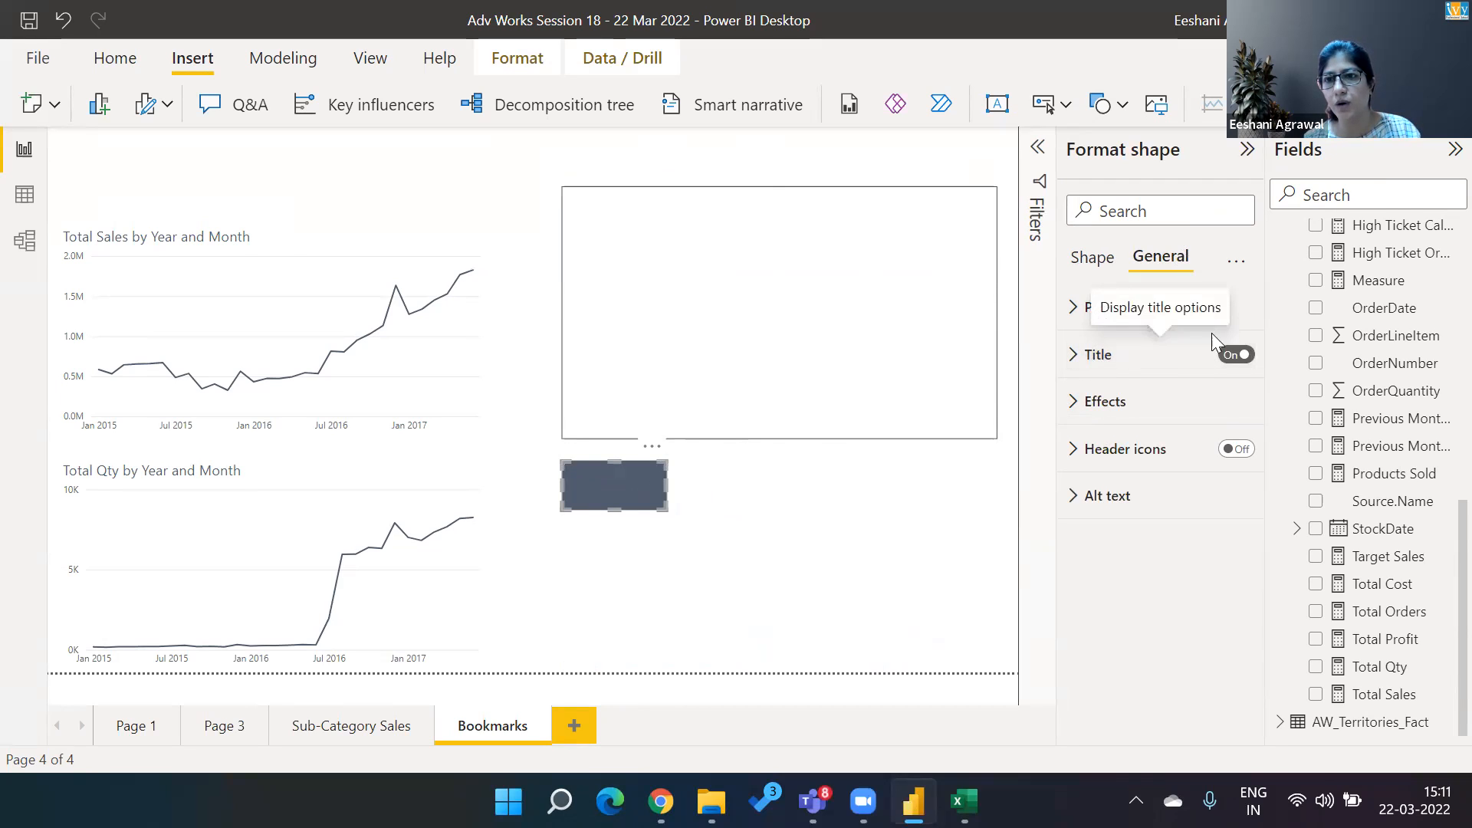
{"action": "left_click", "coordinate": [1236, 354]}
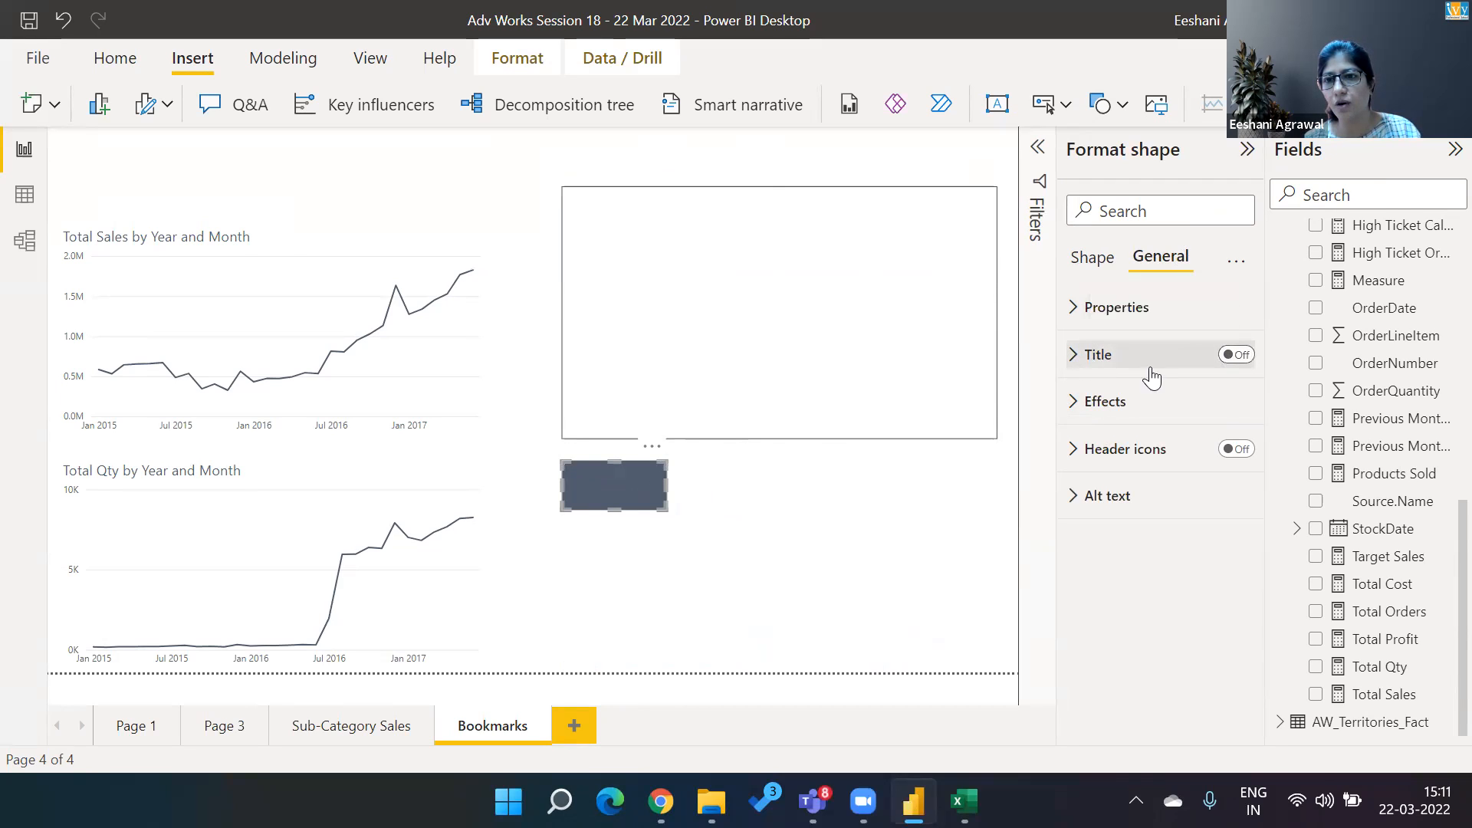
{"action": "left_click", "coordinate": [1088, 260]}
{"action": "left_click", "coordinate": [1089, 401]}
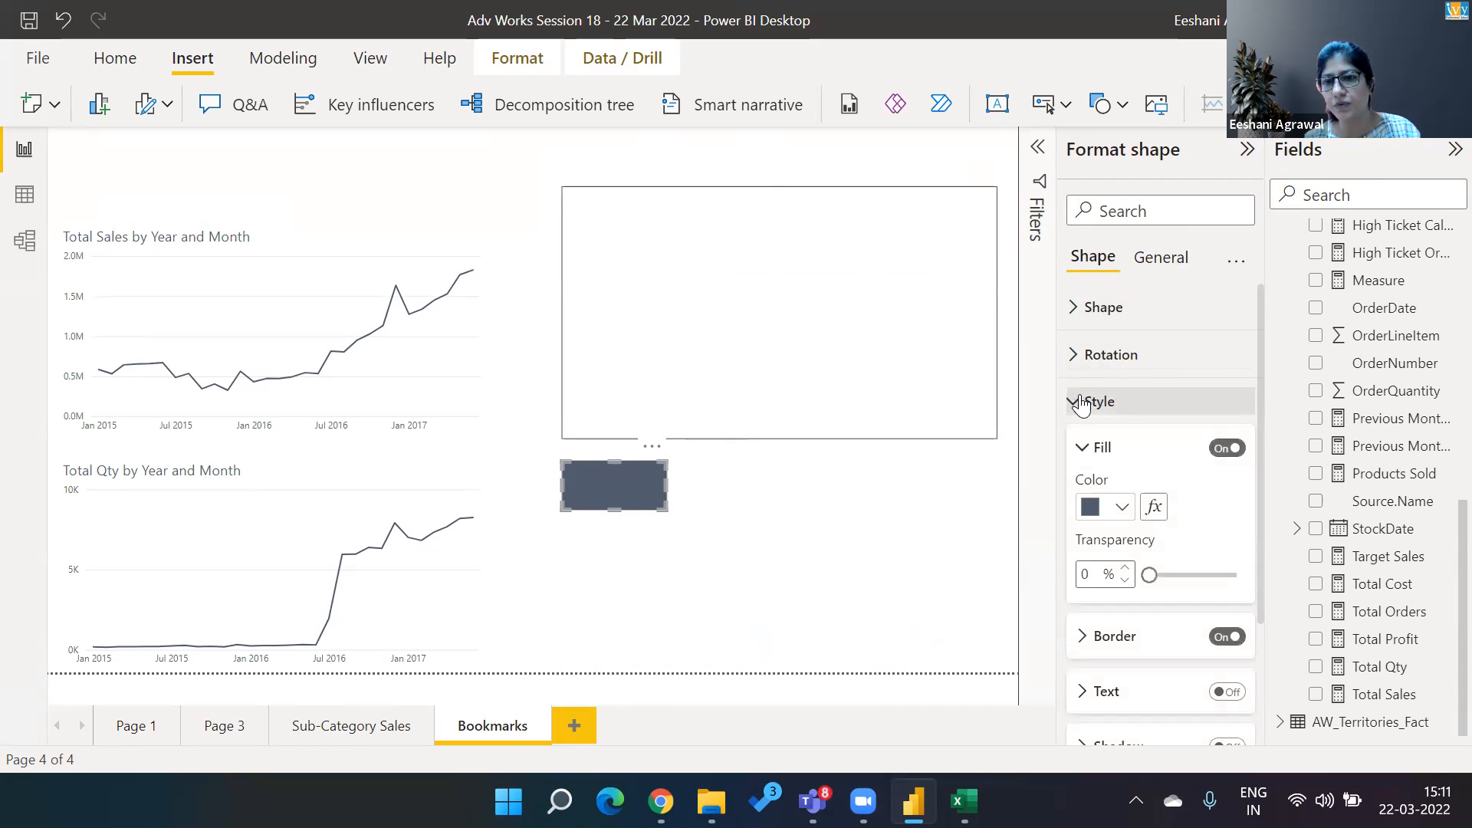
{"action": "left_click", "coordinate": [1227, 691]}
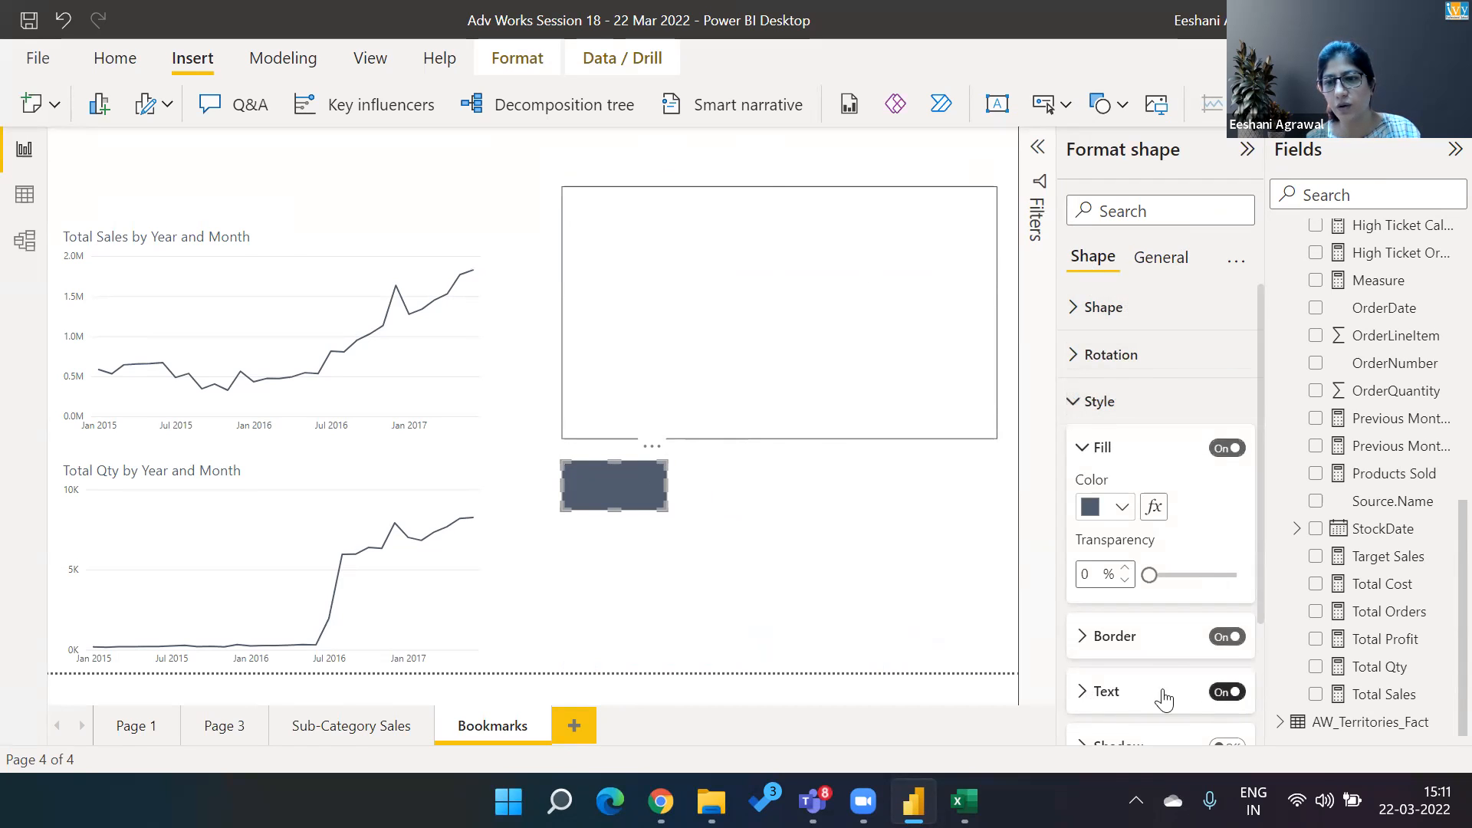
{"action": "left_click", "coordinate": [1084, 699]}
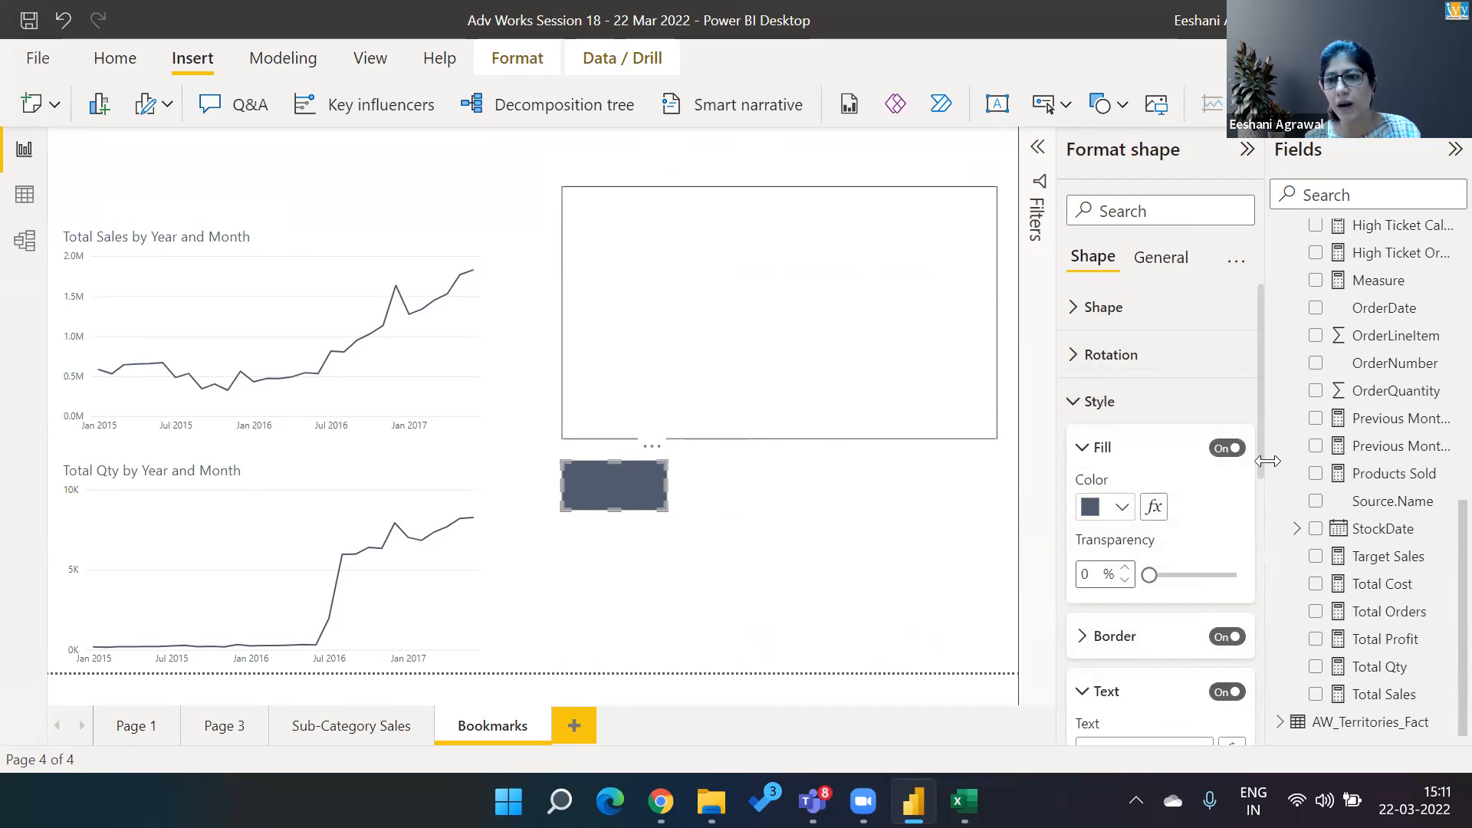
{"action": "left_click_drag", "start_coordinate": [1262, 458], "coordinate": [1258, 500]}
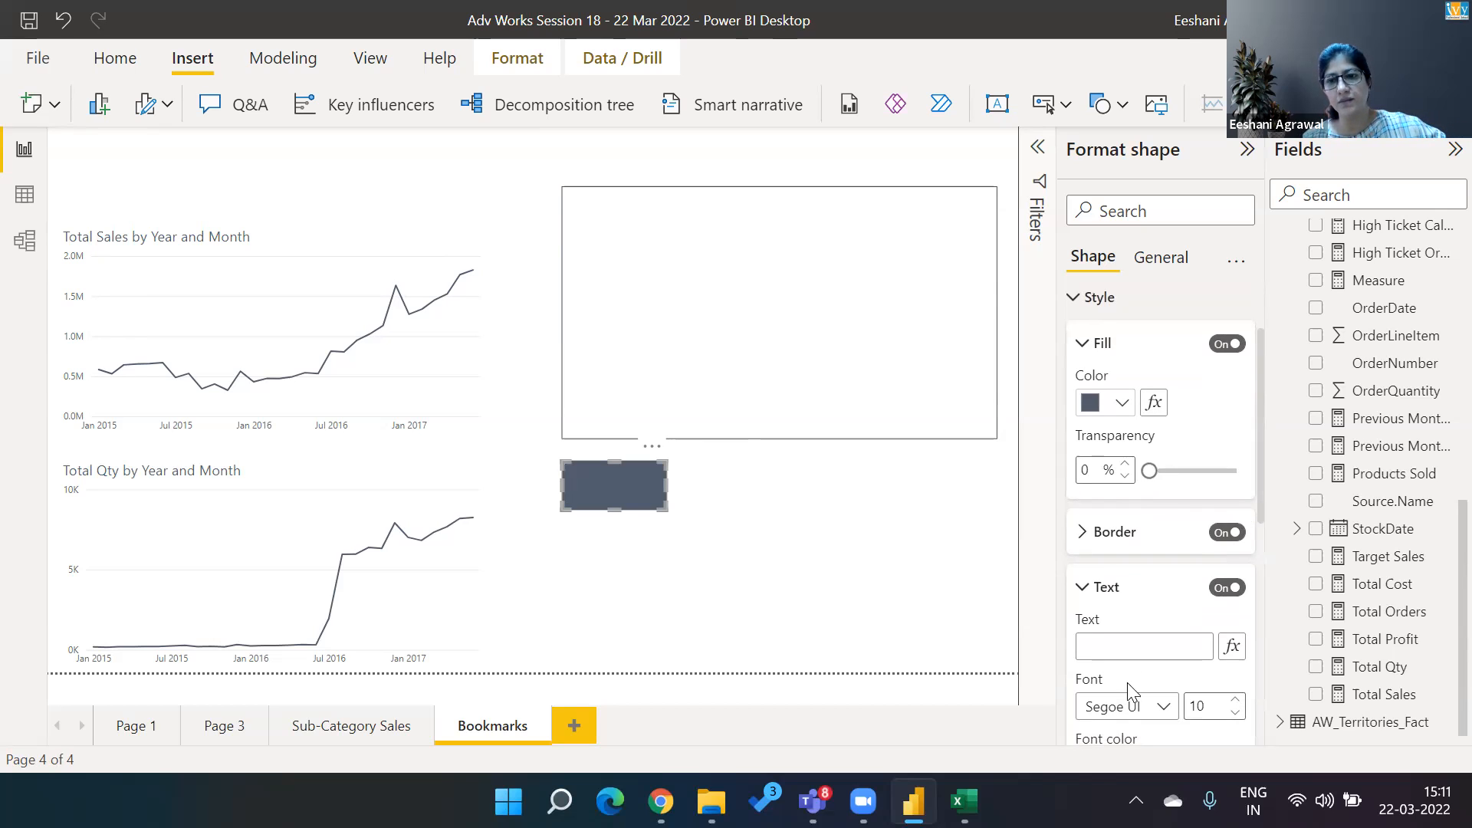
{"action": "left_click", "coordinate": [1118, 641]}
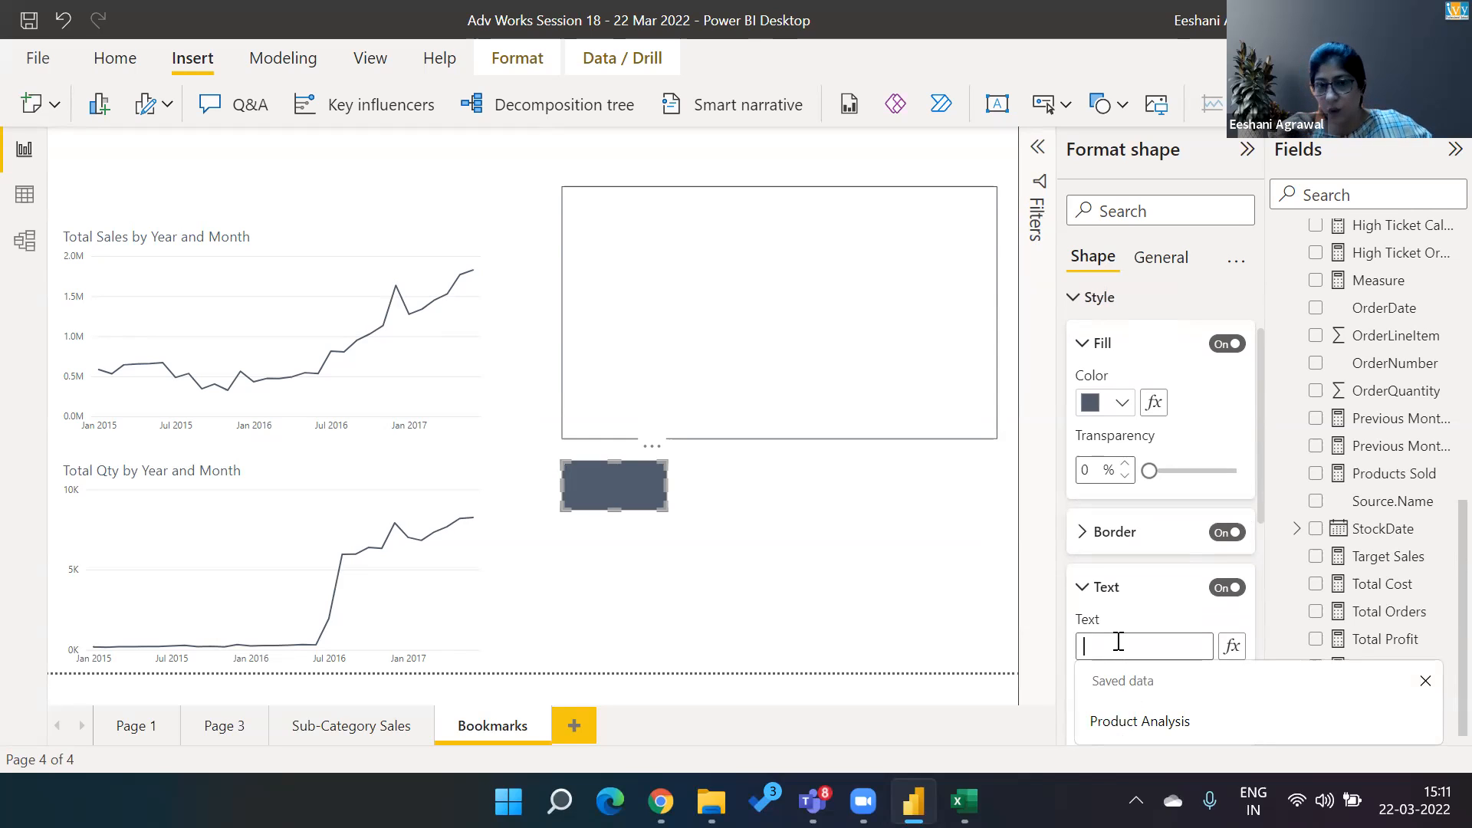
{"action": "type", "text": "SALES"}
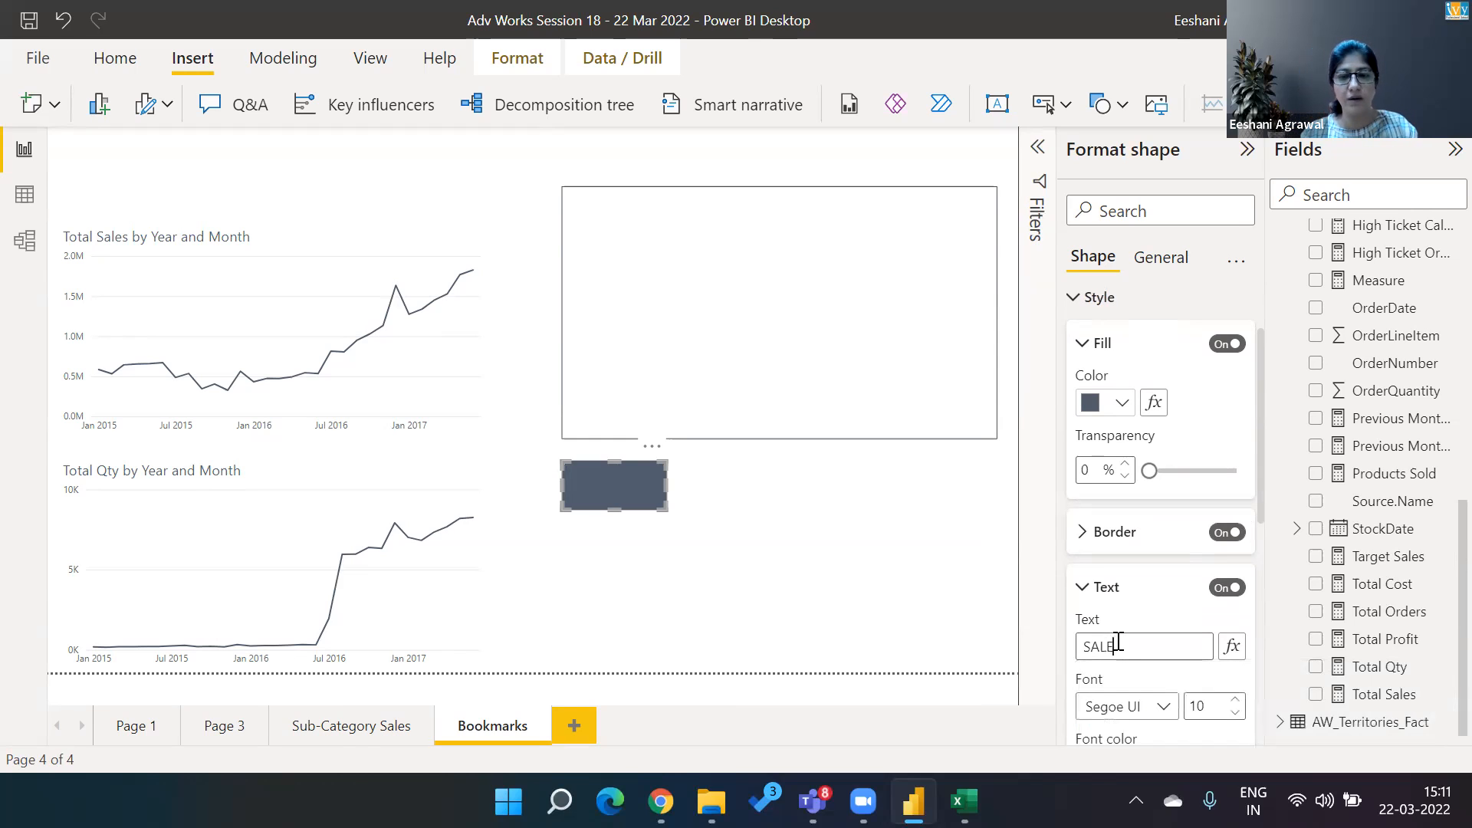
{"action": "left_click", "coordinate": [1001, 606]}
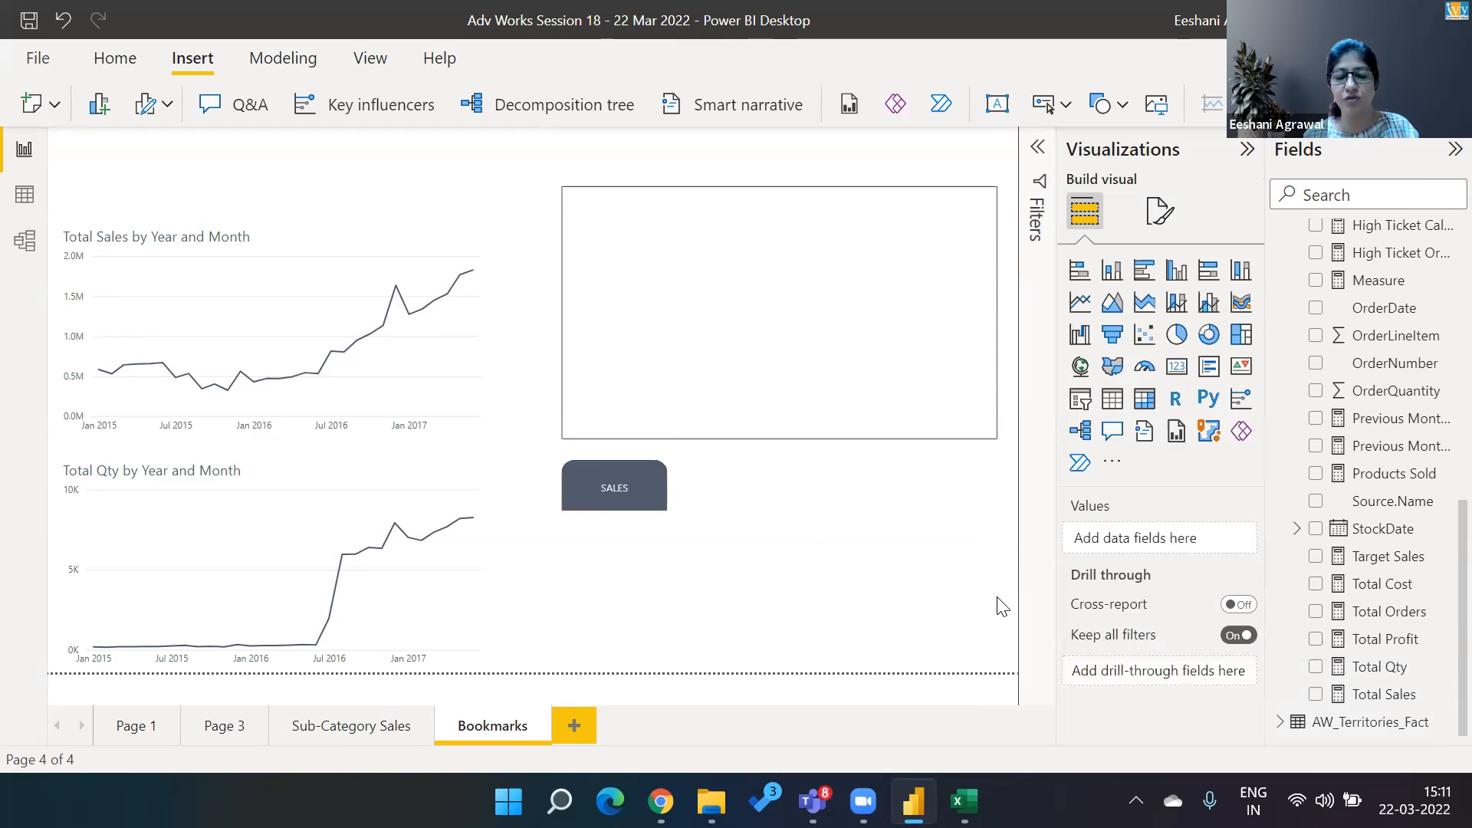
Increase the font size of the SALES text on the small dark rounded shape
{"action": "left_click", "coordinate": [654, 500]}
{"action": "left_click", "coordinate": [1074, 401]}
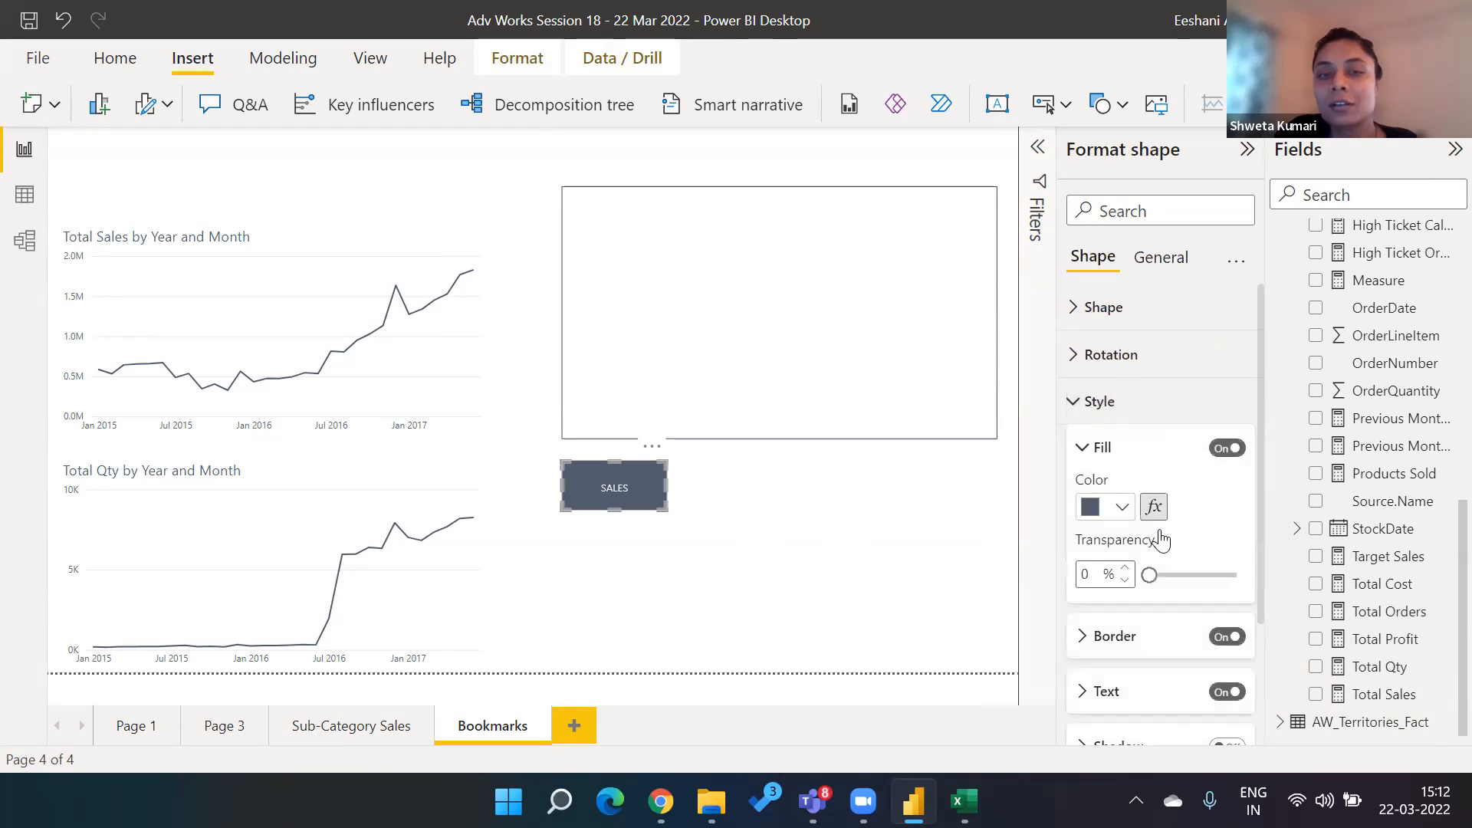
{"action": "left_click", "coordinate": [1084, 692]}
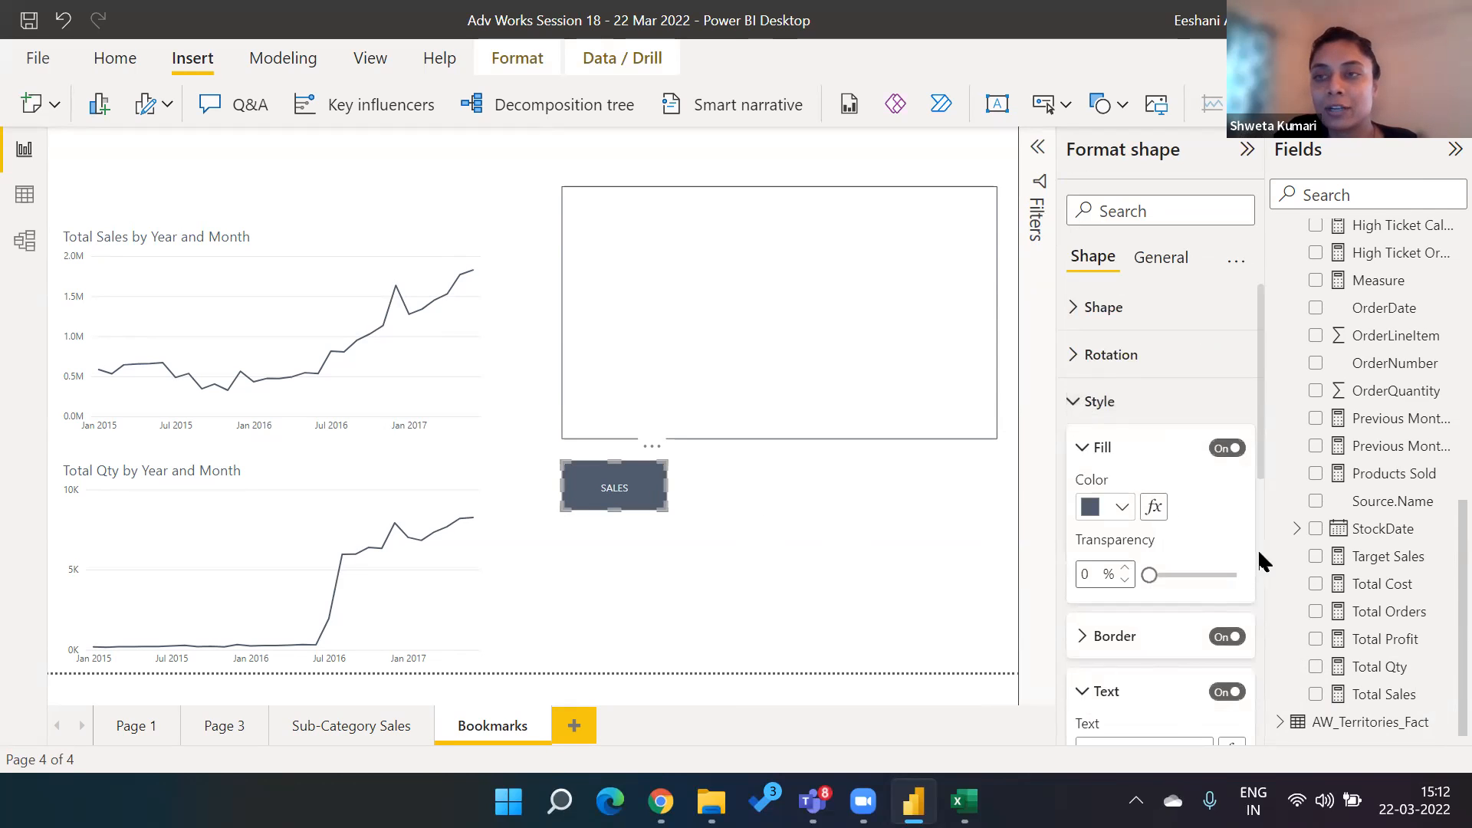
{"action": "scroll", "coordinate": [1259, 466], "scroll_direction": "down", "scroll_amount": 5}
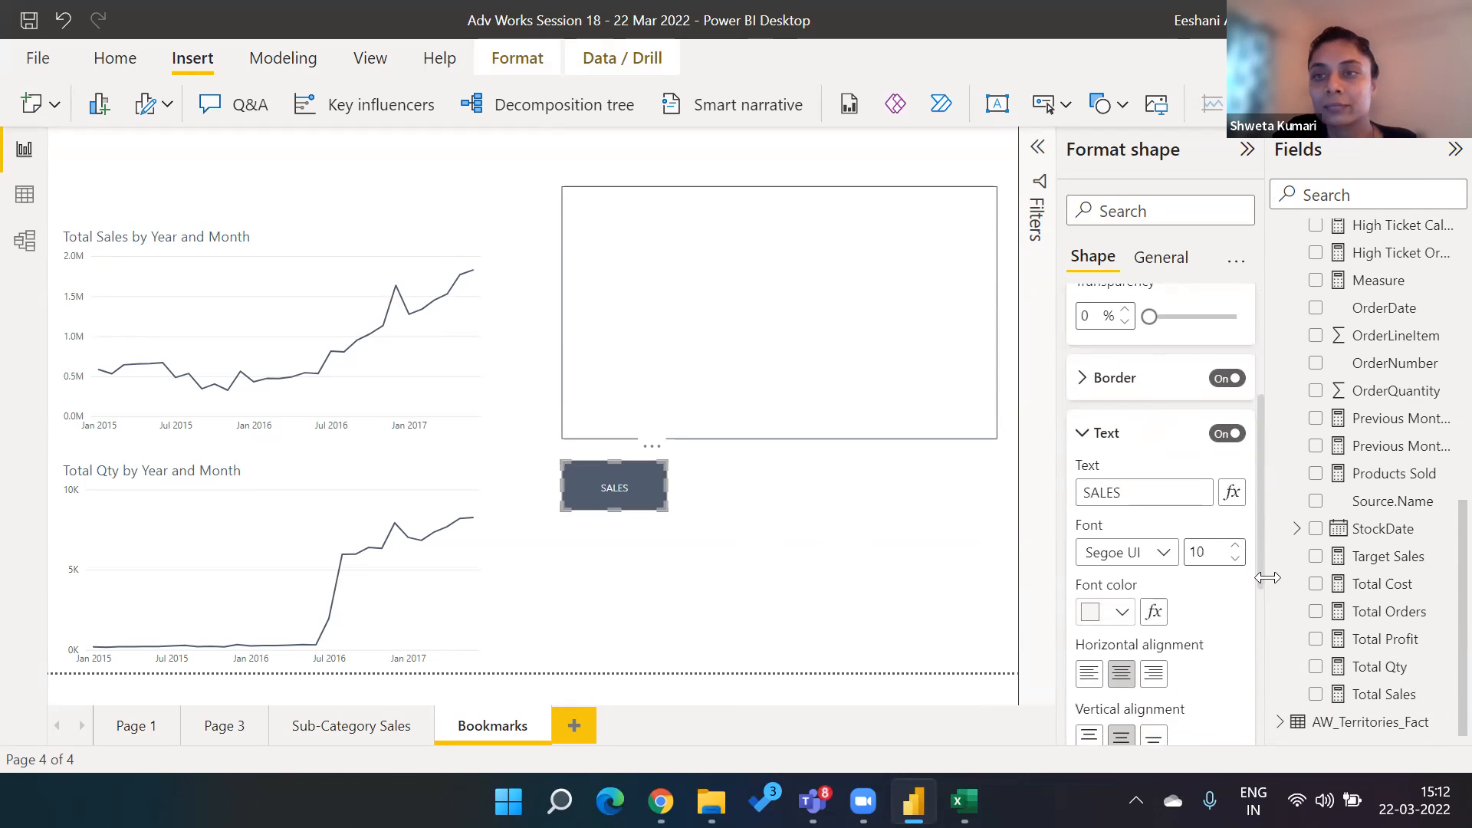
{"action": "left_click", "coordinate": [1236, 547]}
{"action": "left_click", "coordinate": [1236, 547]}
{"action": "left_click", "coordinate": [1236, 547]}
{"action": "left_click", "coordinate": [1236, 547]}
{"action": "left_click", "coordinate": [732, 543]}
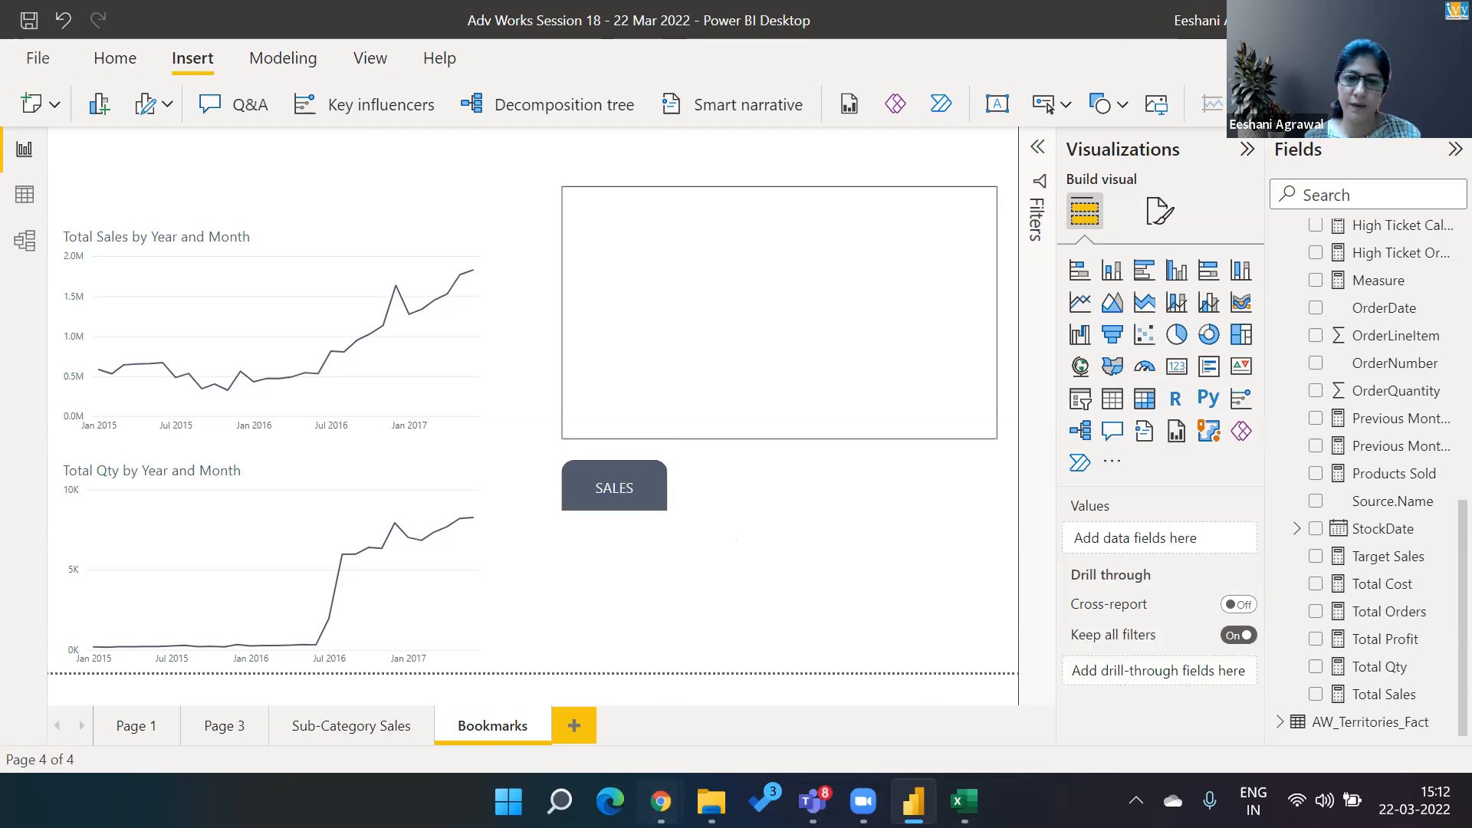
Switch to Chrome, search Google for TAB WITH SALES and look through the image results
{"action": "mouse_move", "coordinate": [661, 801]}
{"action": "left_click", "coordinate": [550, 697]}
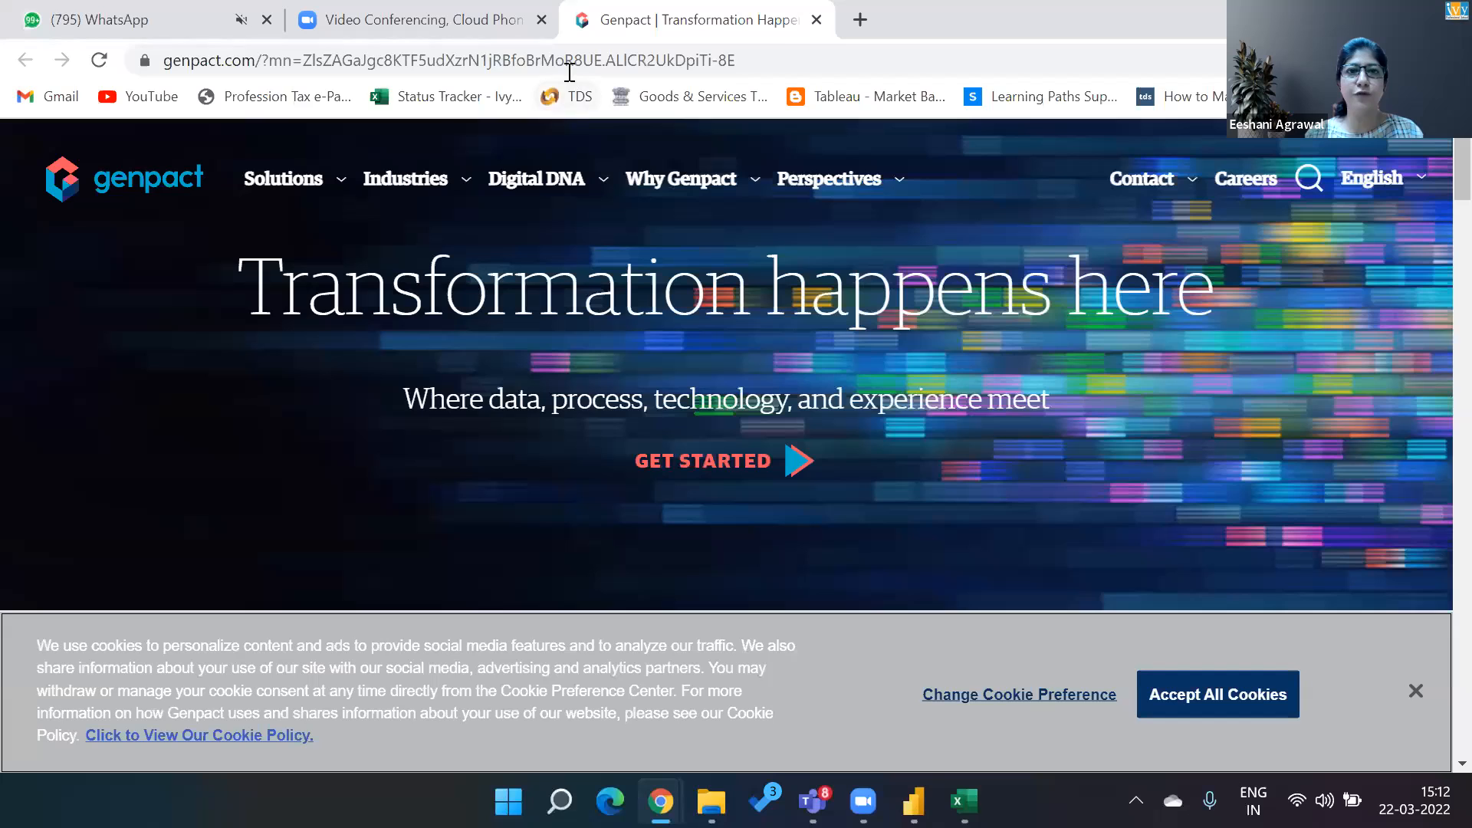
{"action": "left_click", "coordinate": [565, 61]}
{"action": "type", "text": "TAB WITH S"}
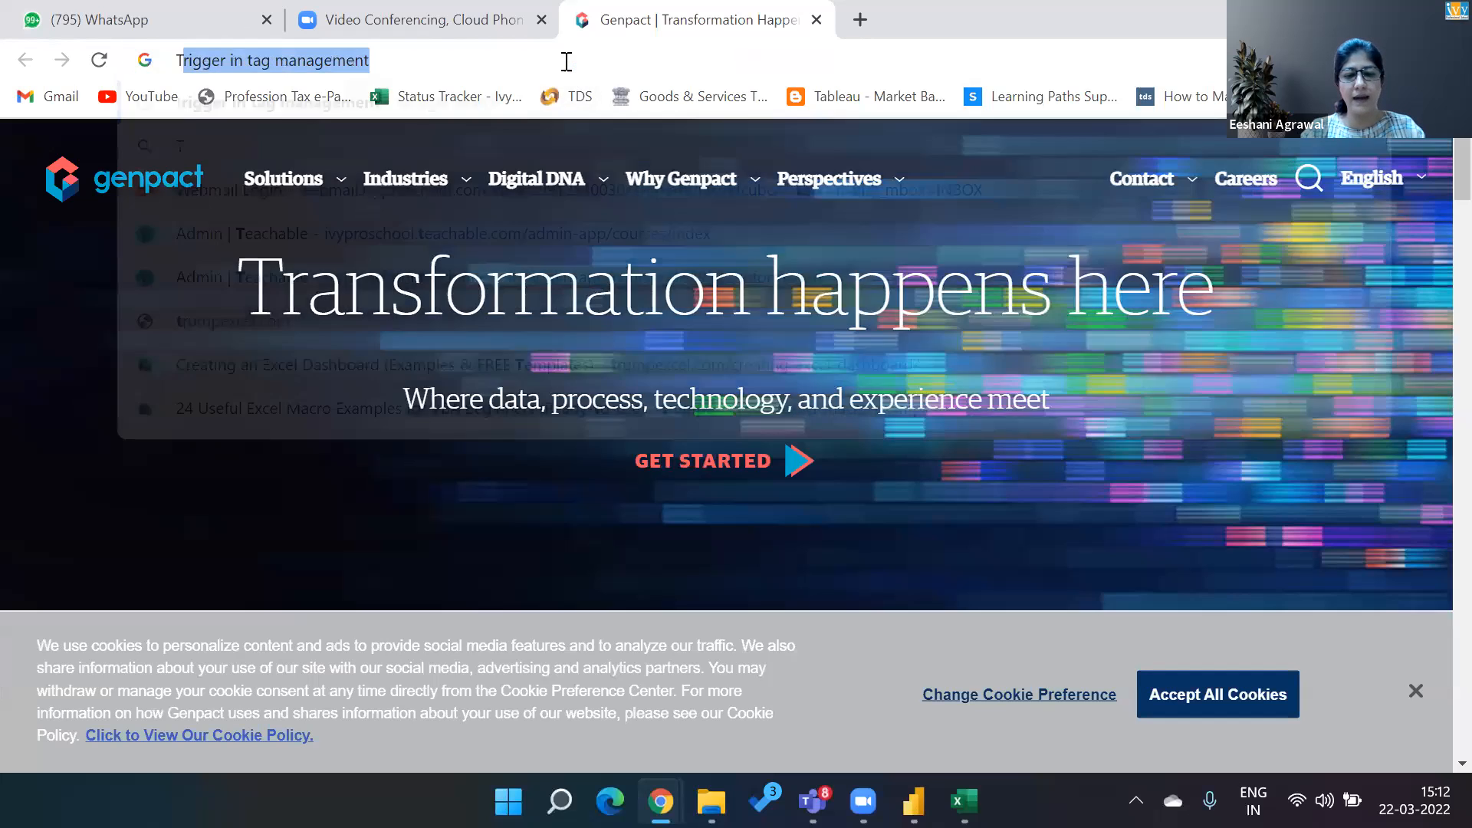
{"action": "type", "text": "ALES"}
{"action": "key", "text": "Return"}
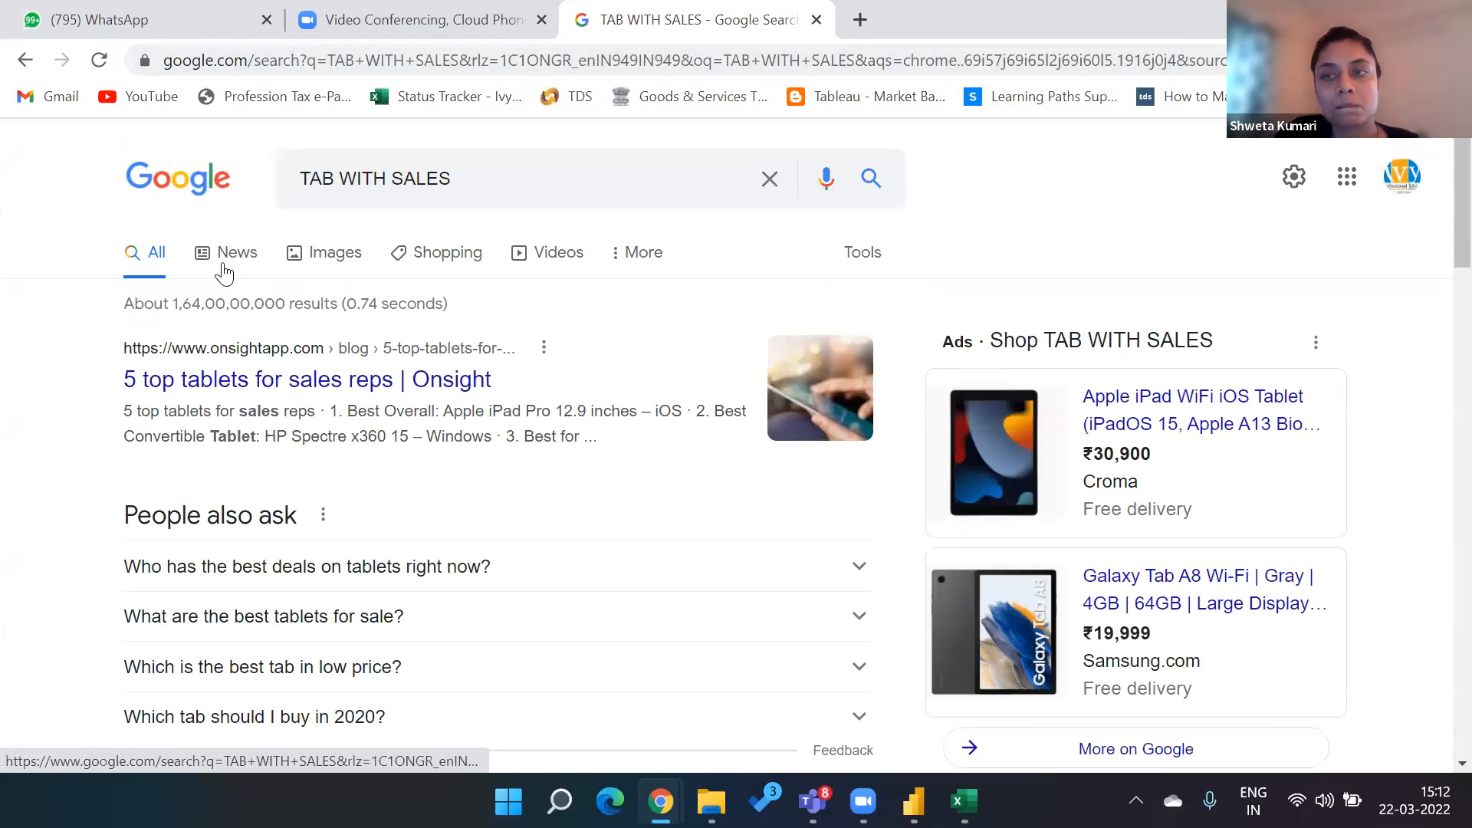
{"action": "left_click", "coordinate": [328, 259]}
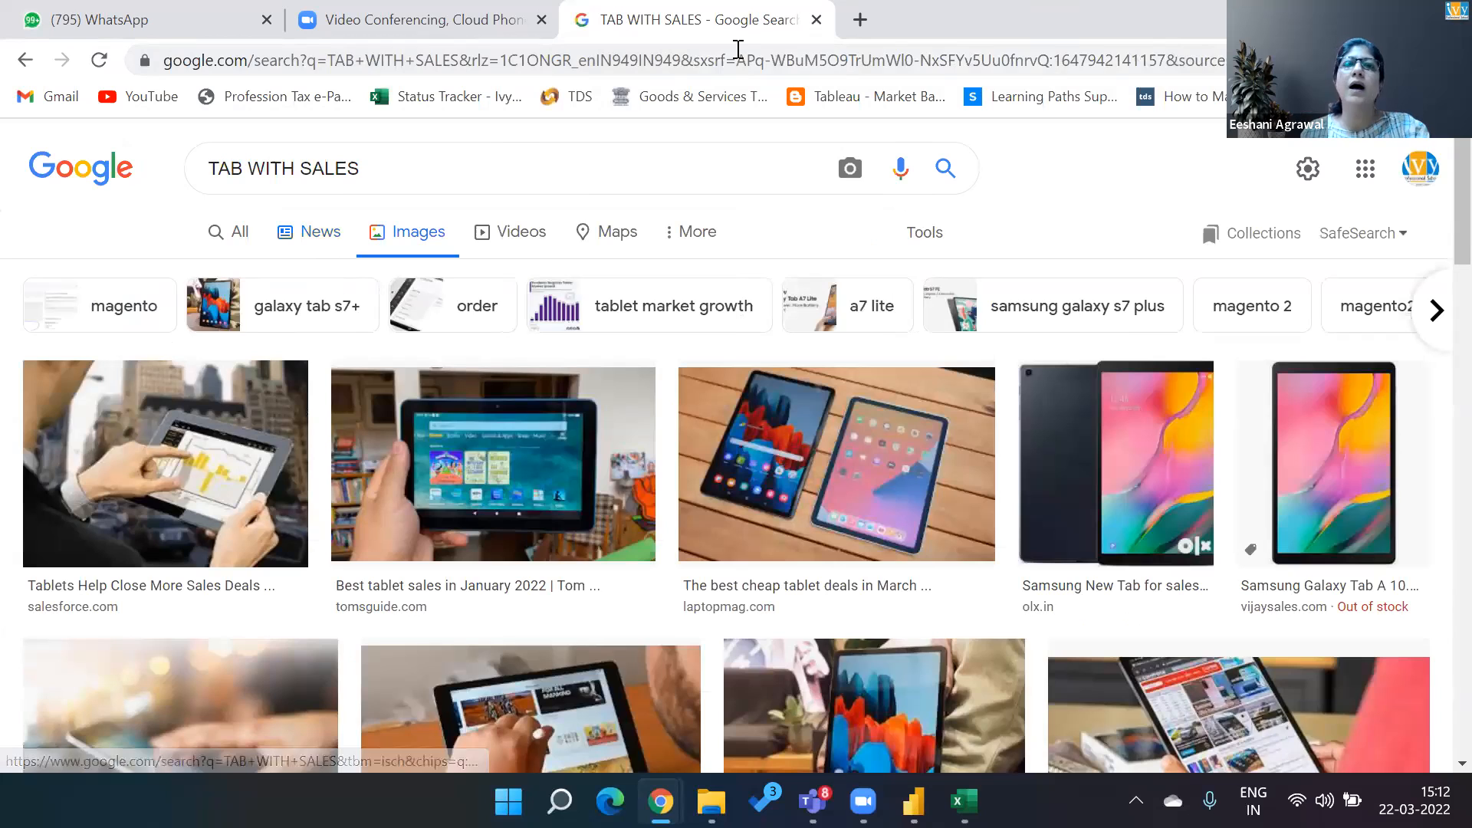
{"action": "left_click", "coordinate": [686, 66]}
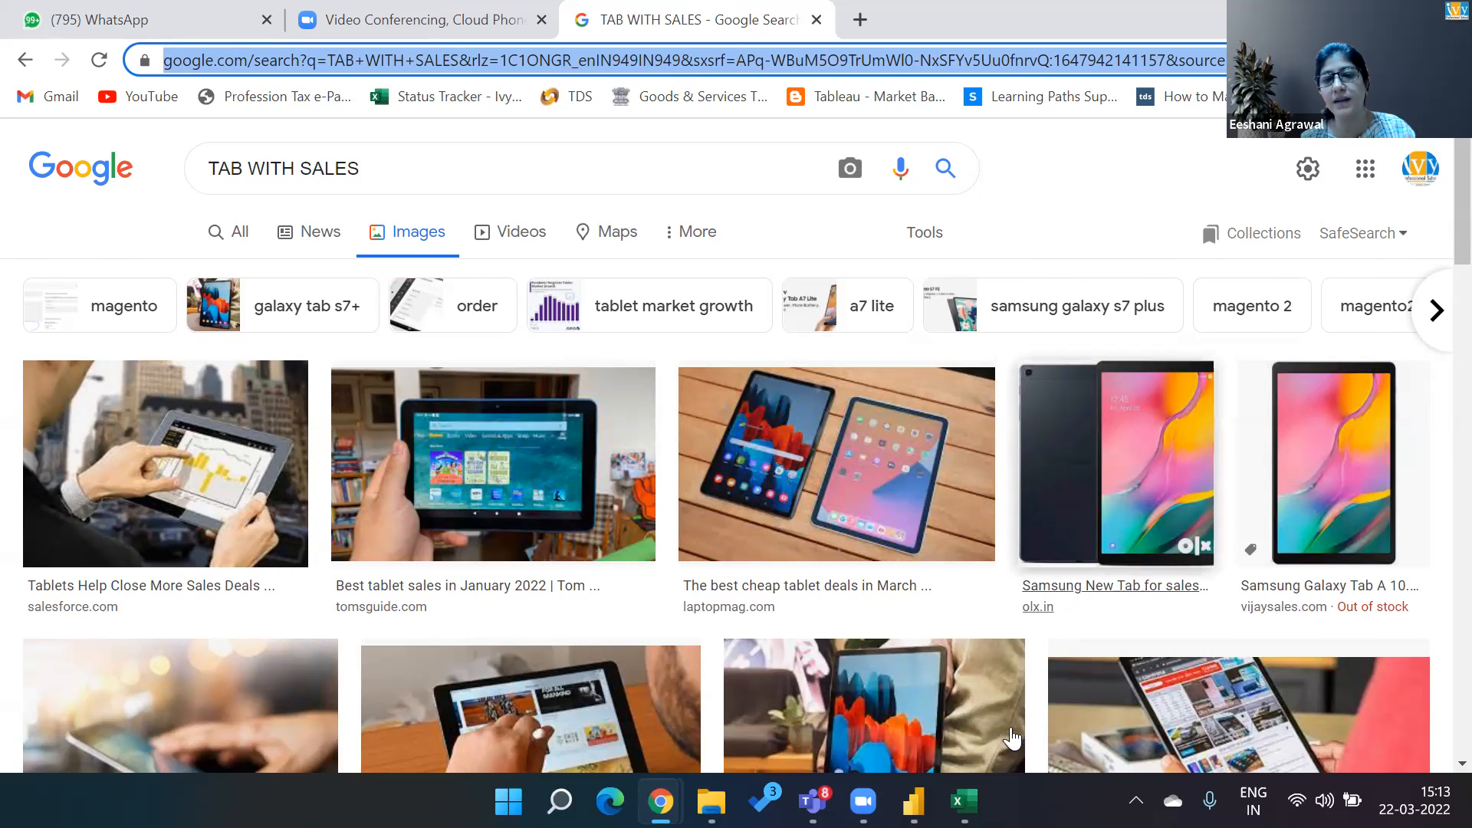
Switch to Excel and draw a rectangle with rounded top corners over about cells G9 to I12
{"action": "left_click", "coordinate": [964, 801]}
{"action": "left_click", "coordinate": [481, 282]}
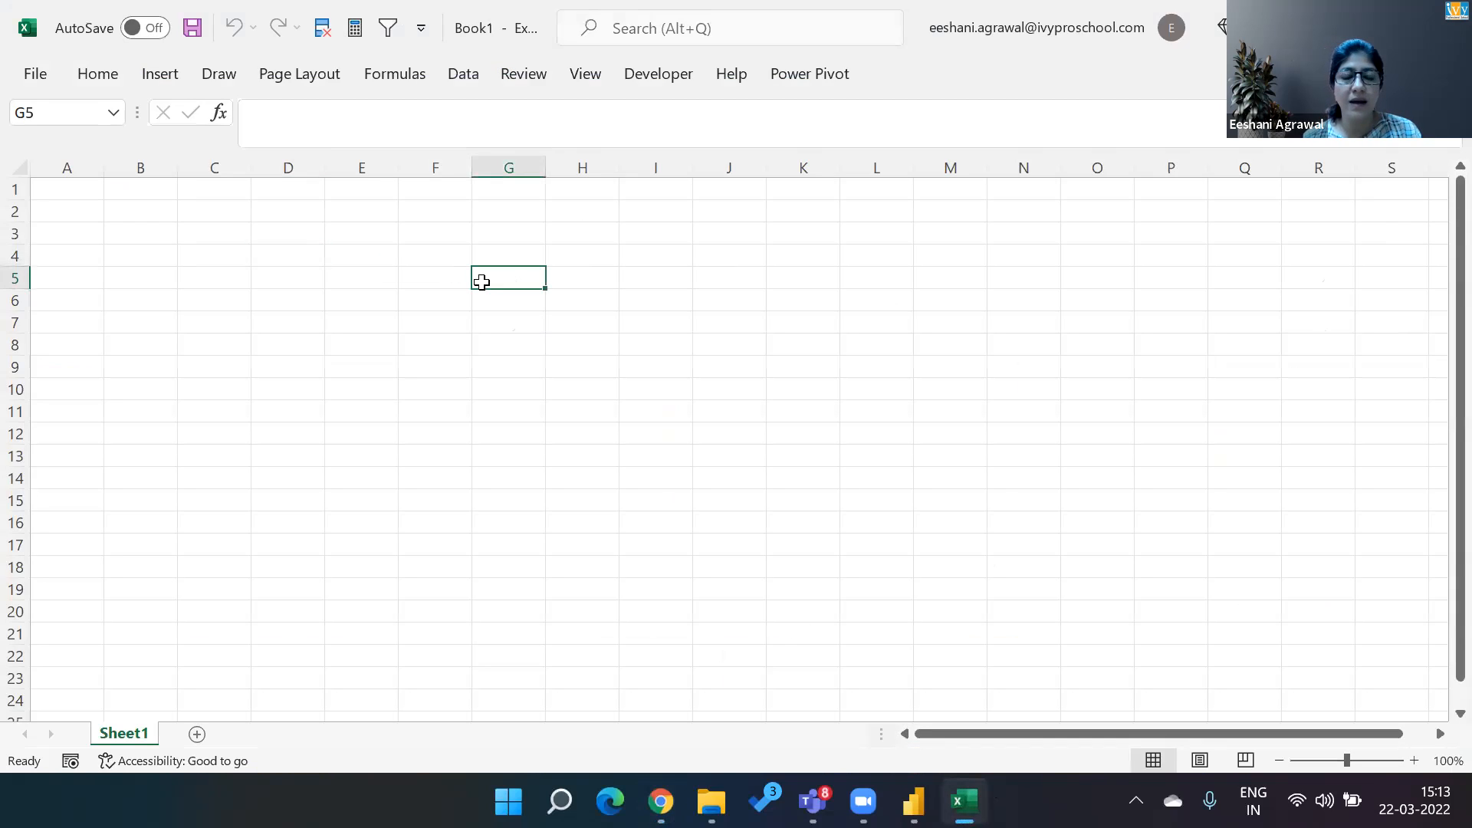
{"action": "left_click", "coordinate": [145, 70]}
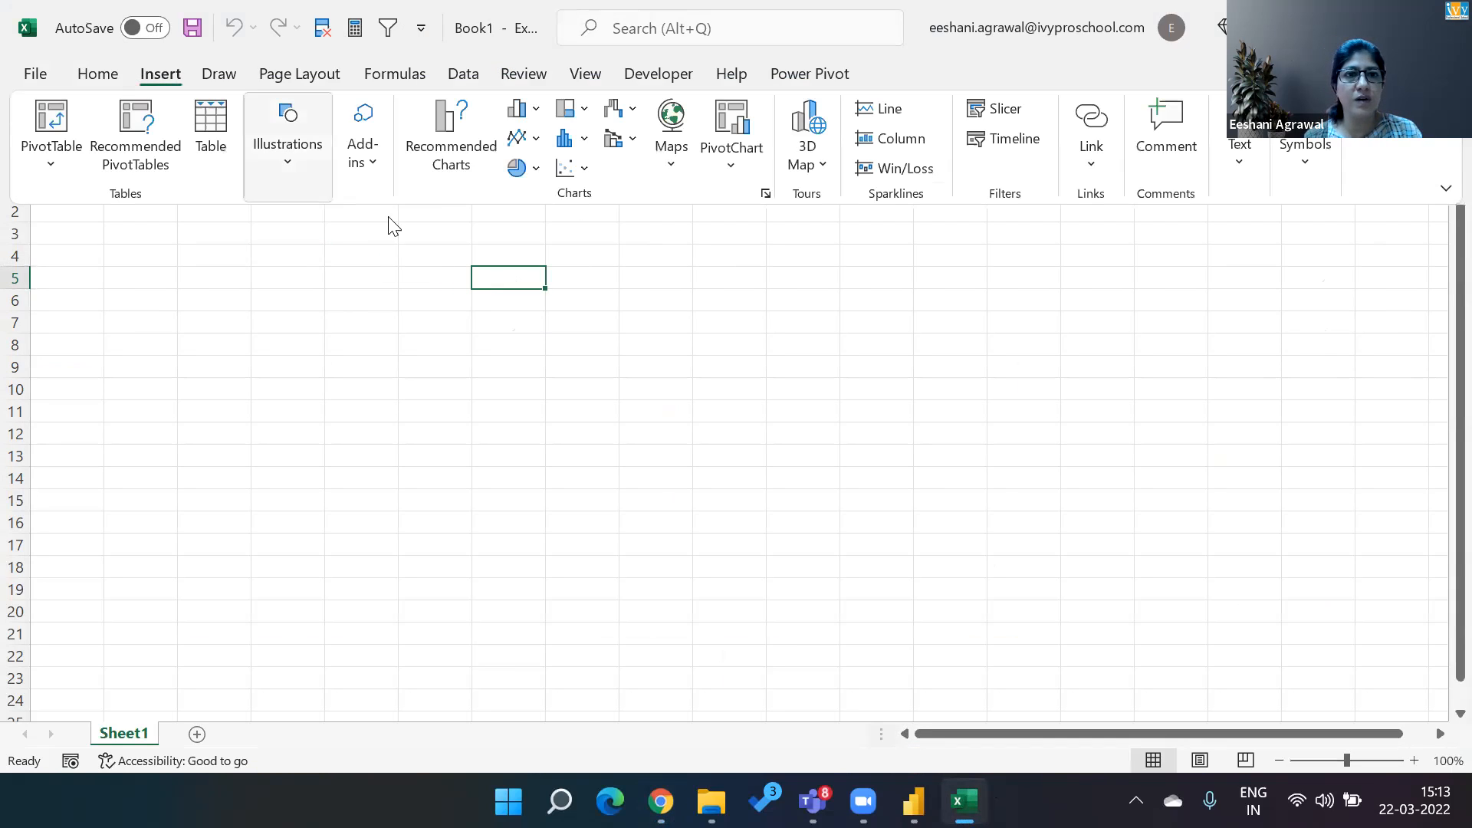
{"action": "left_click", "coordinate": [301, 159]}
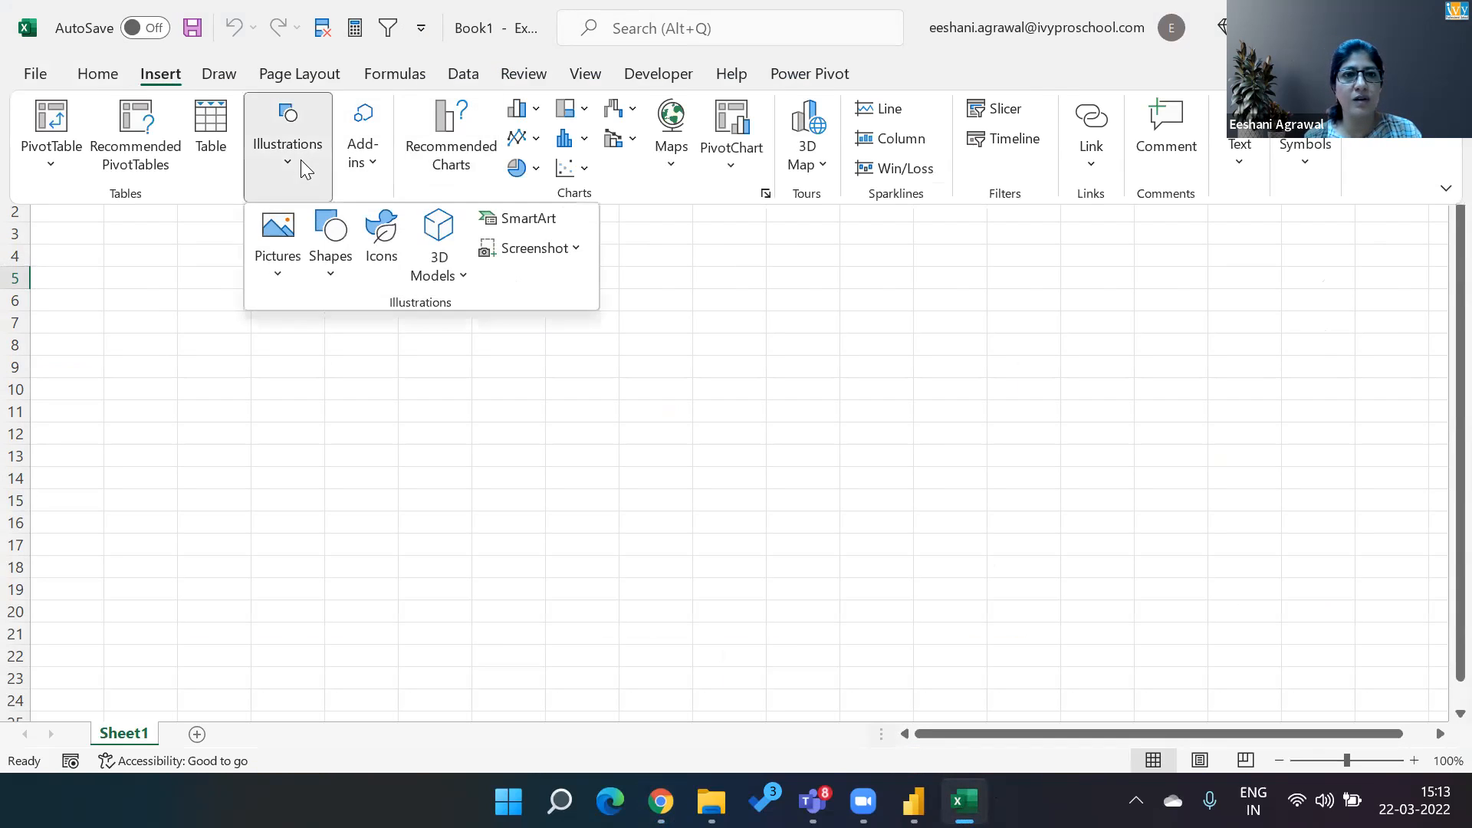
{"action": "left_click", "coordinate": [345, 262]}
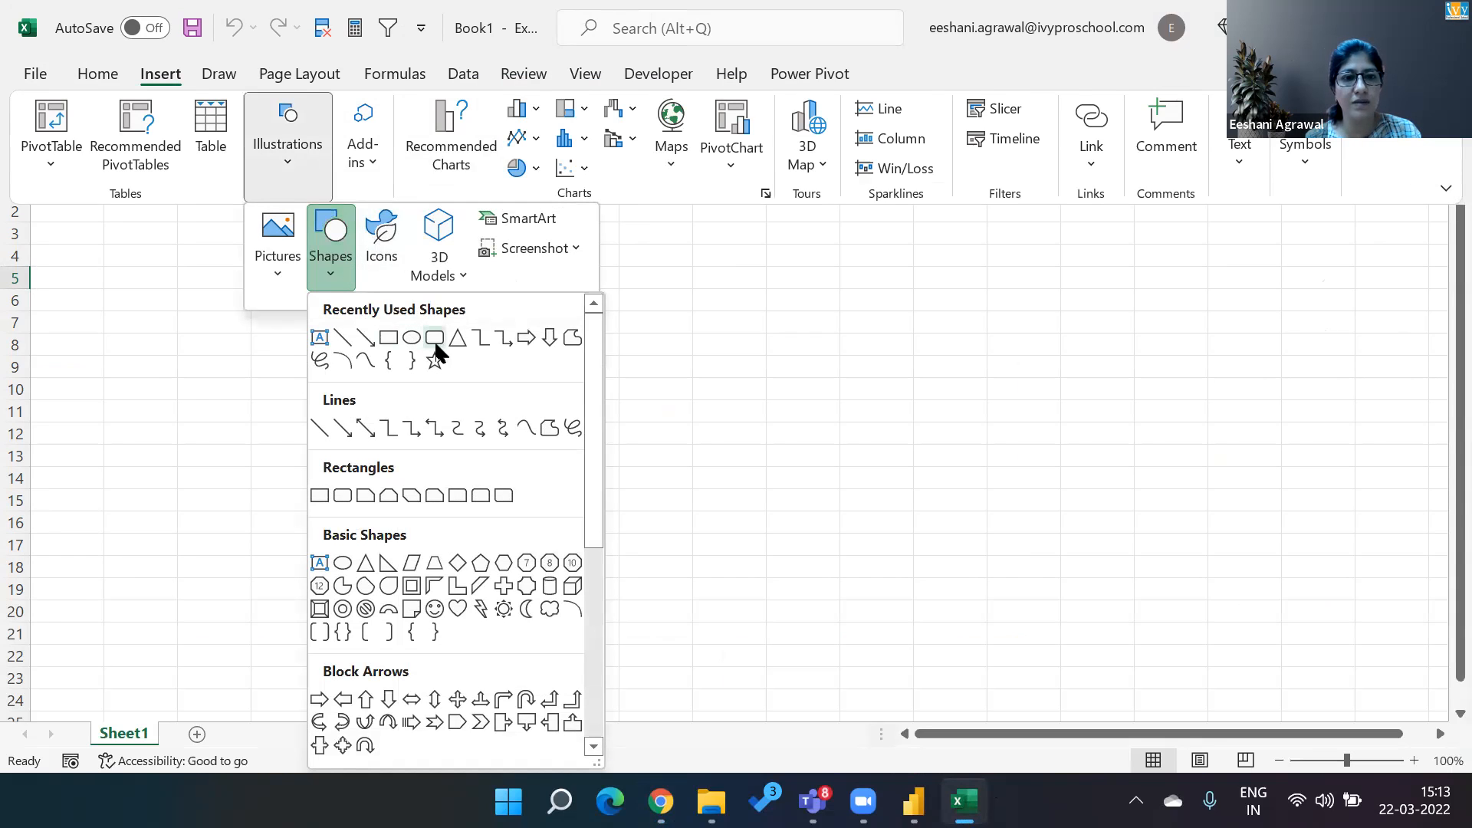
{"action": "left_click", "coordinate": [480, 495]}
{"action": "left_click_drag", "start_coordinate": [493, 355], "coordinate": [674, 427]}
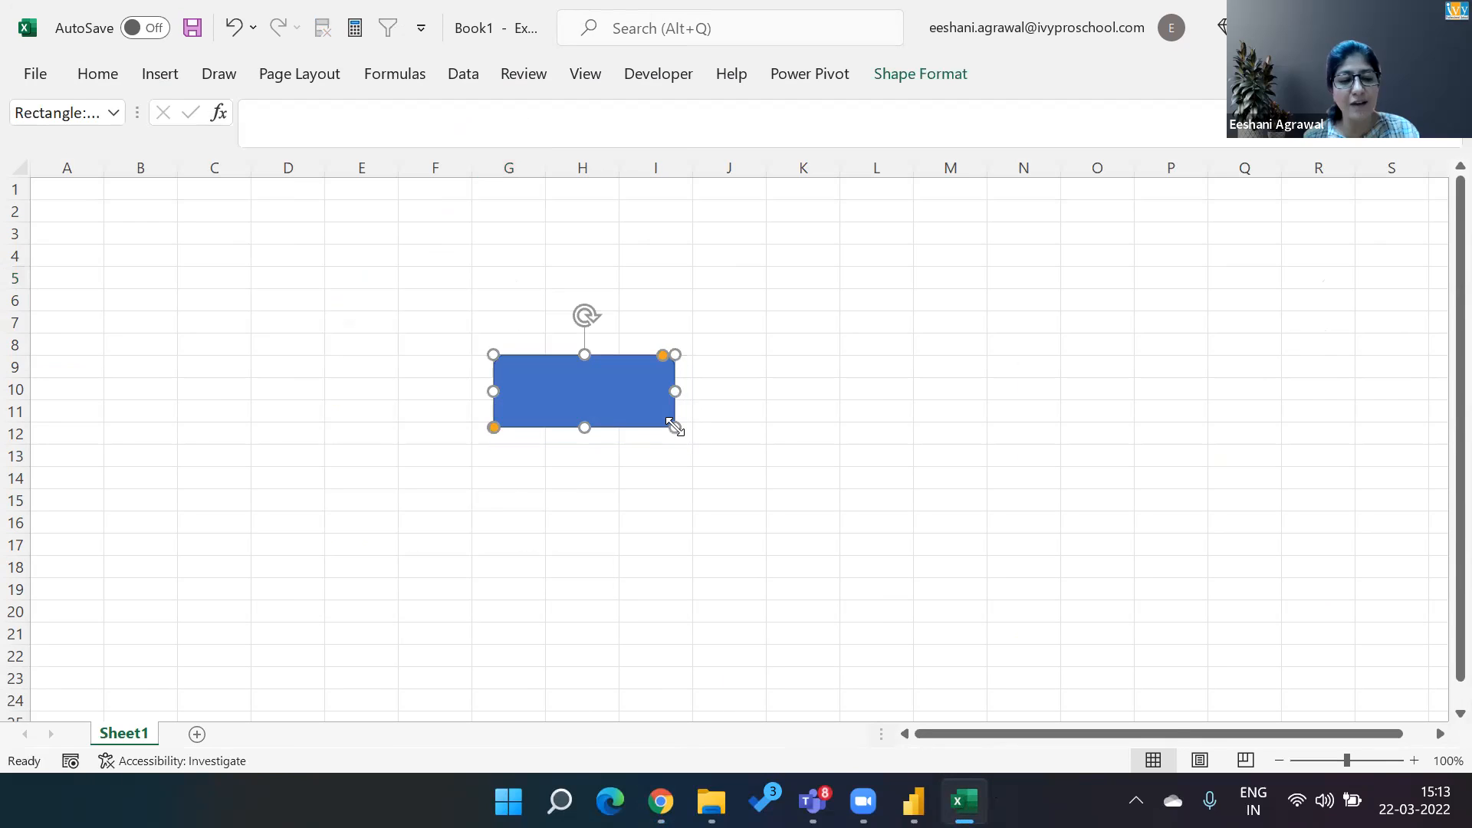
Label the blue rounded shape SALES and shift the text away from its upper-left corner with line and tab spacing
{"action": "type", "text": "SALES"}
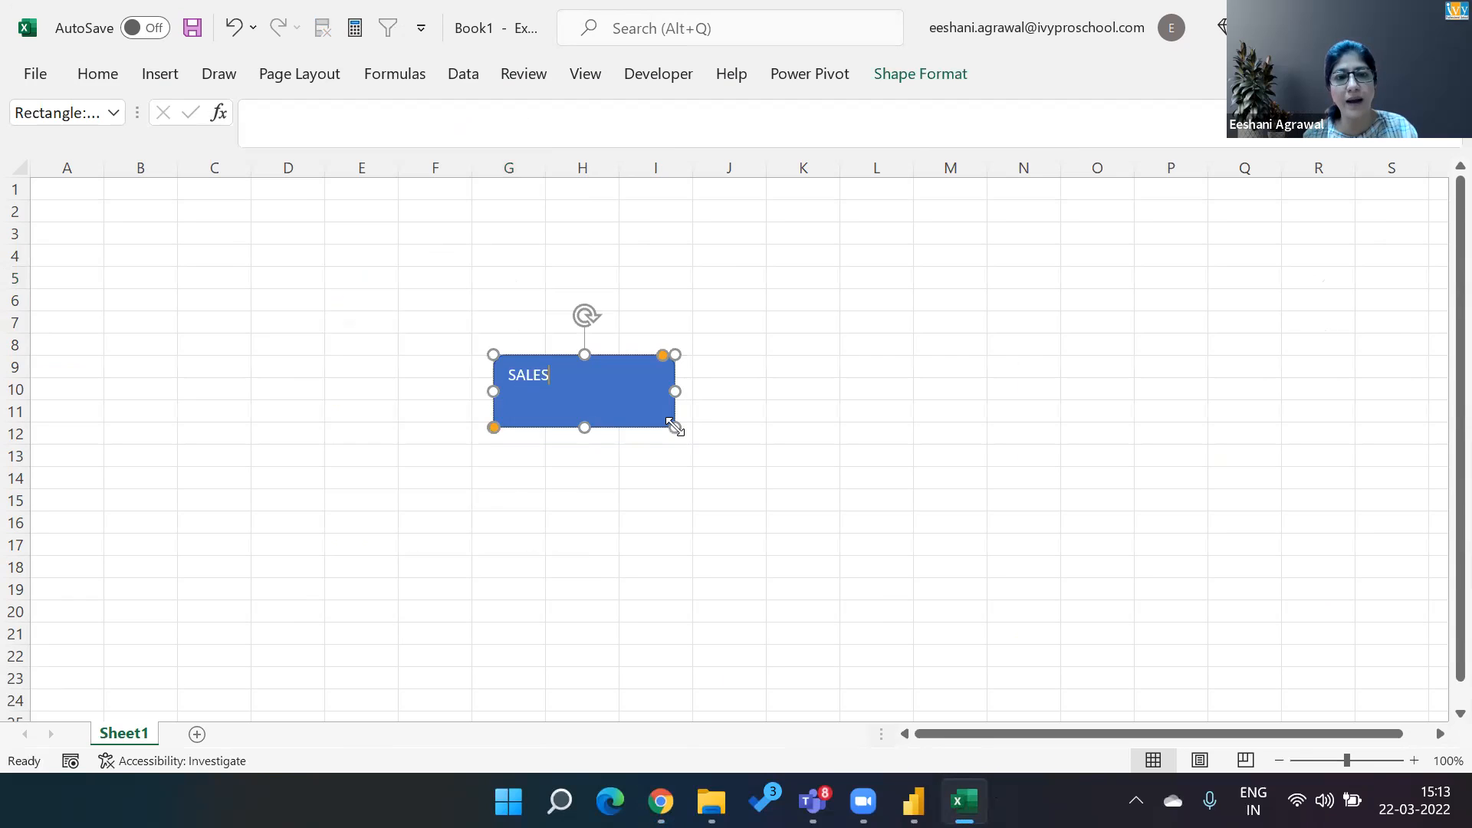
{"action": "key", "text": "Tab"}
{"action": "key", "text": "Tab"}
{"action": "key", "text": "Tab"}
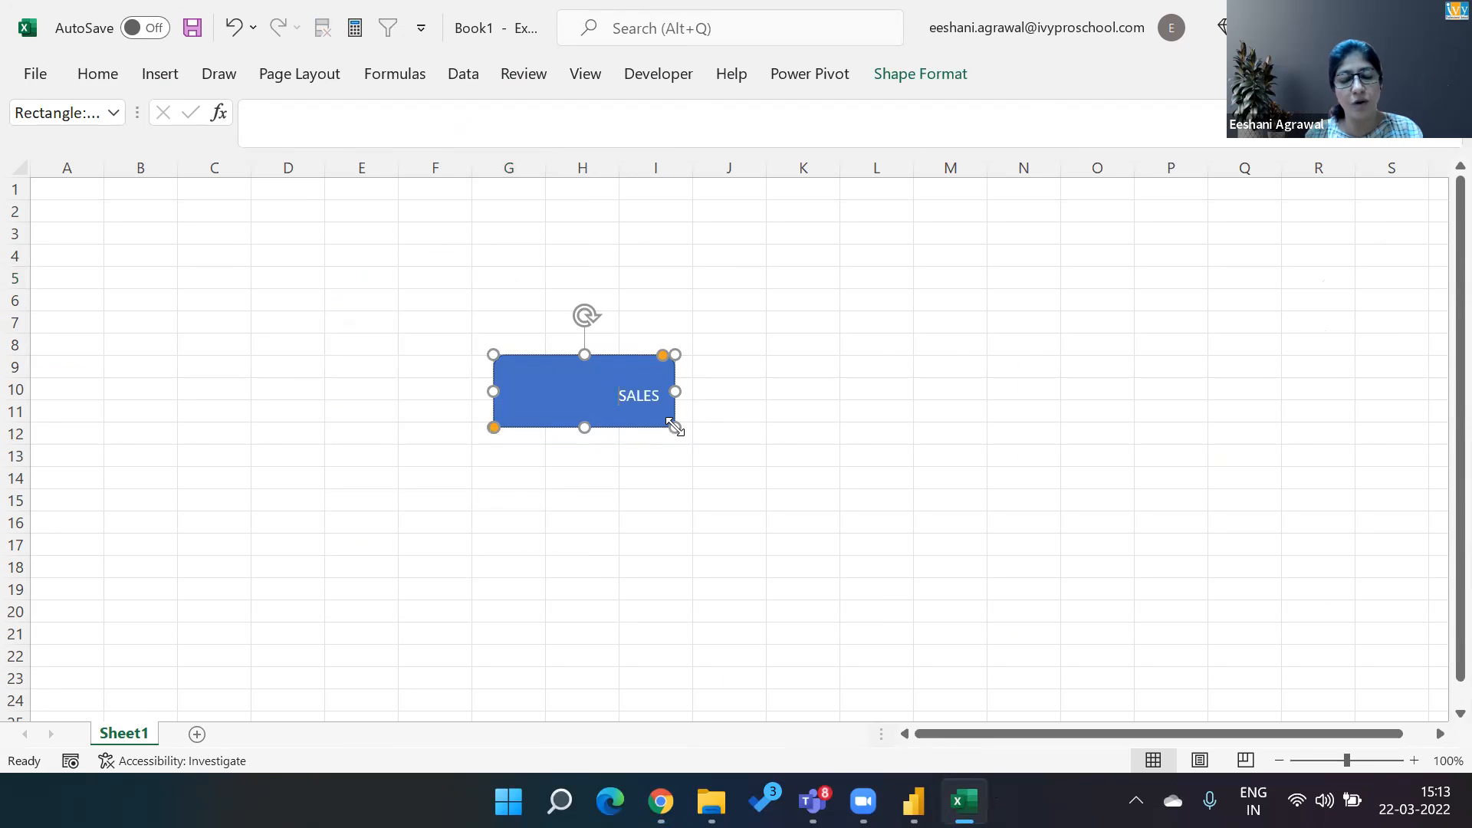
Enlarge the SALES text in the blue shape and reduce its indent so the word fits on one line near the middle
{"action": "left_click_drag", "start_coordinate": [618, 395], "coordinate": [661, 395]}
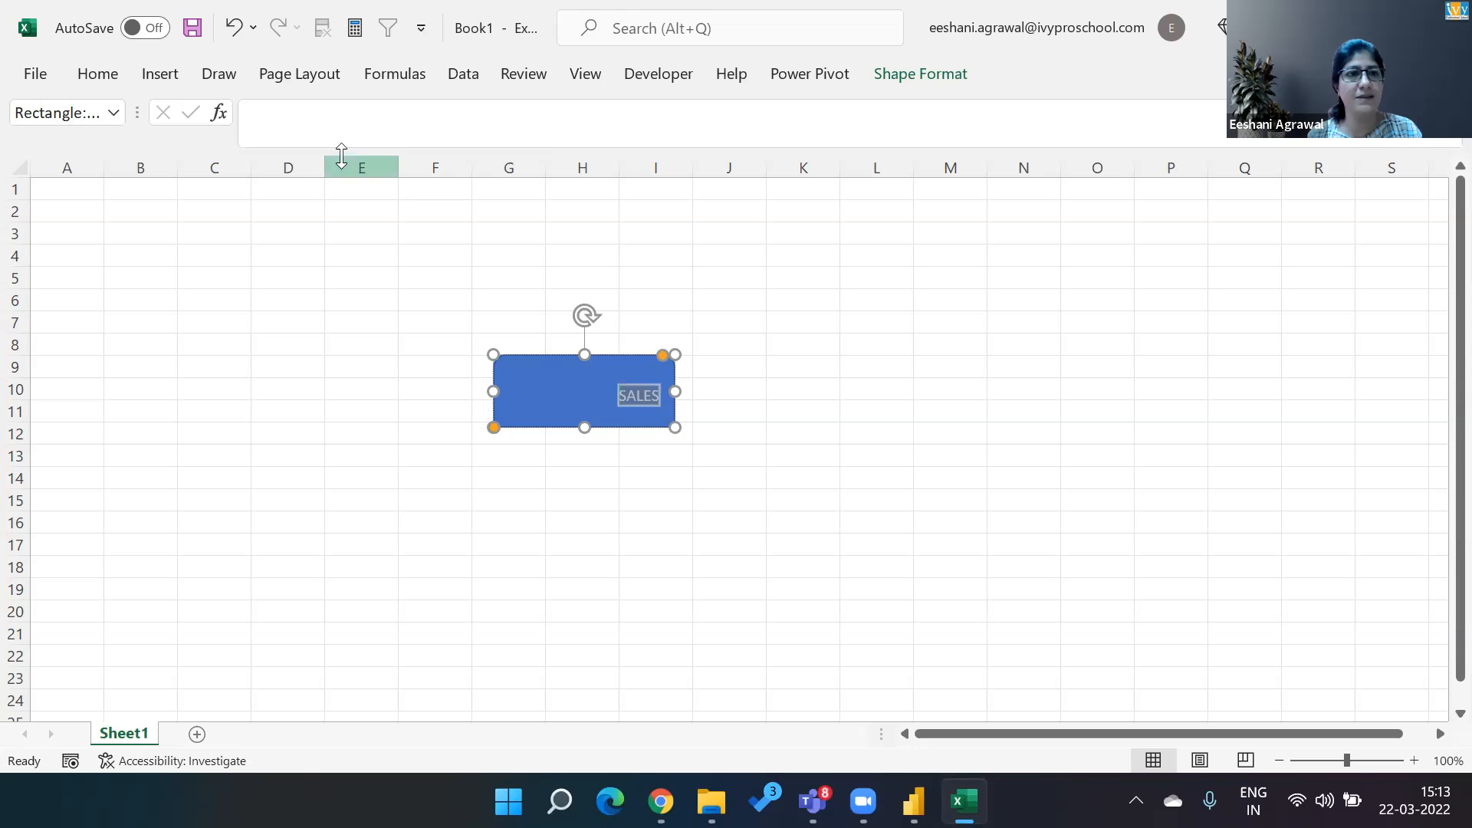
{"action": "left_click", "coordinate": [94, 75]}
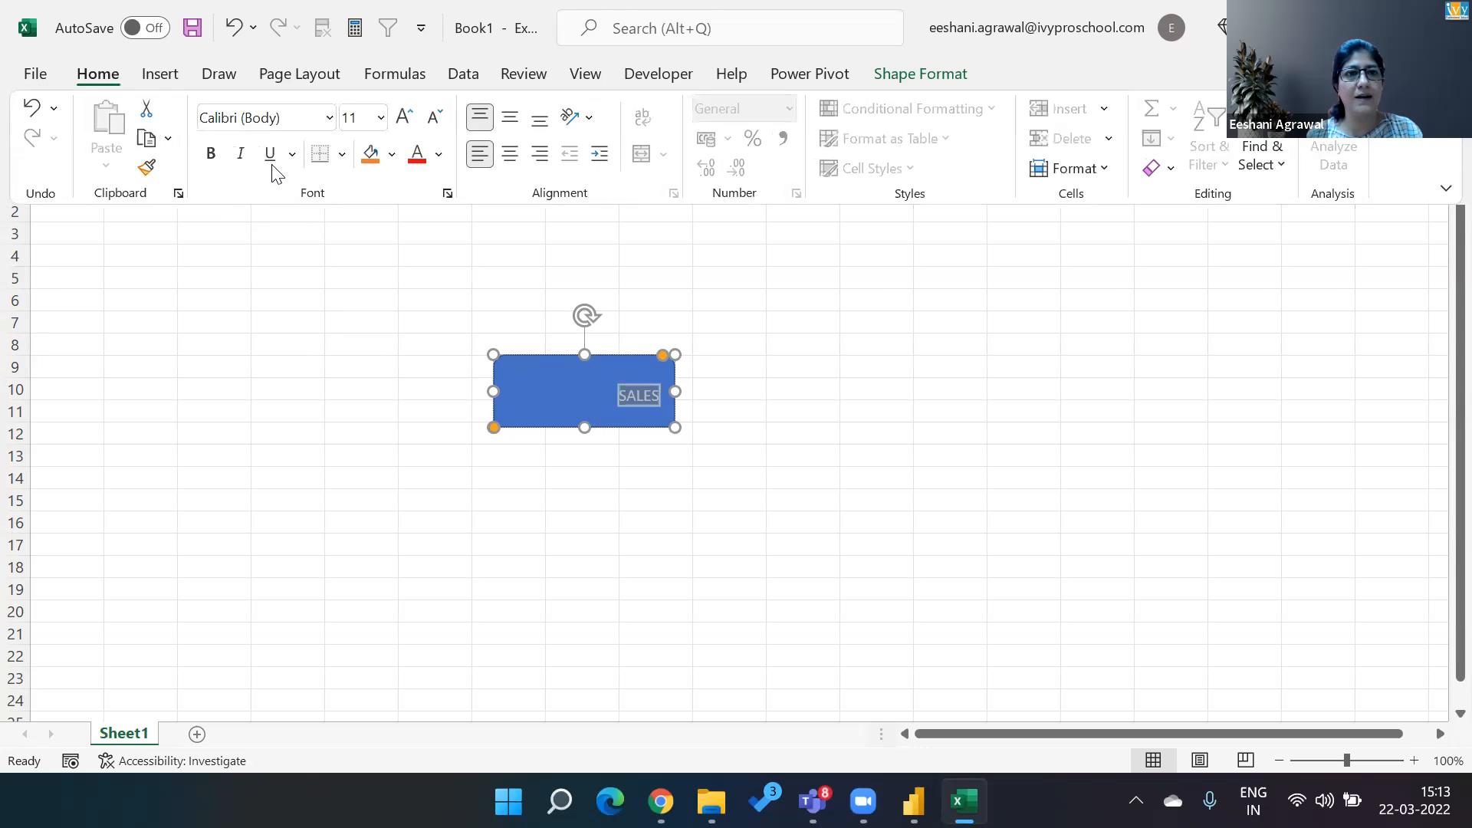
{"action": "left_click", "coordinate": [404, 117]}
{"action": "left_click", "coordinate": [404, 117]}
{"action": "left_click", "coordinate": [404, 117]}
{"action": "left_click", "coordinate": [559, 410]}
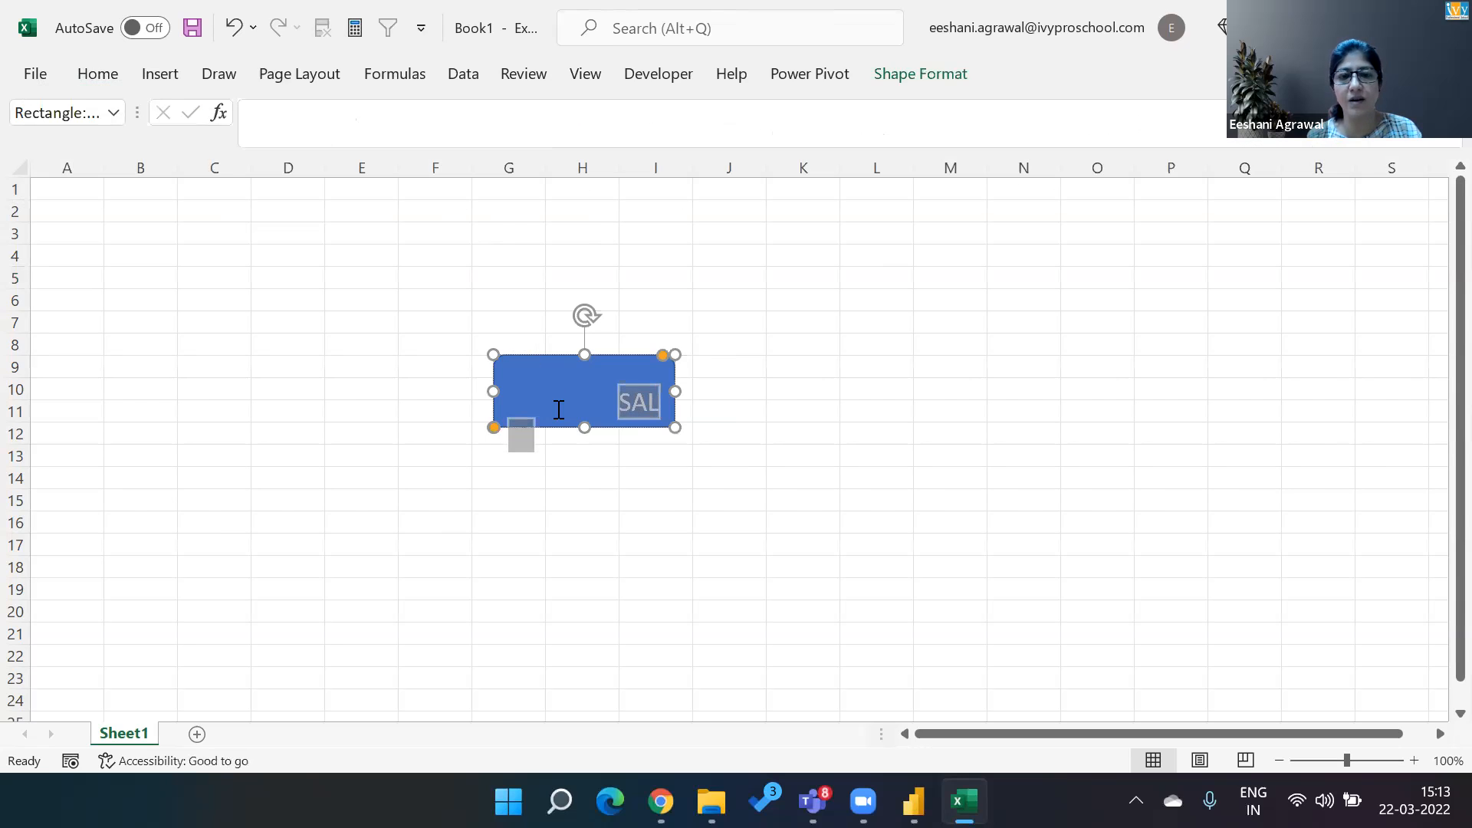
{"action": "left_click", "coordinate": [560, 410]}
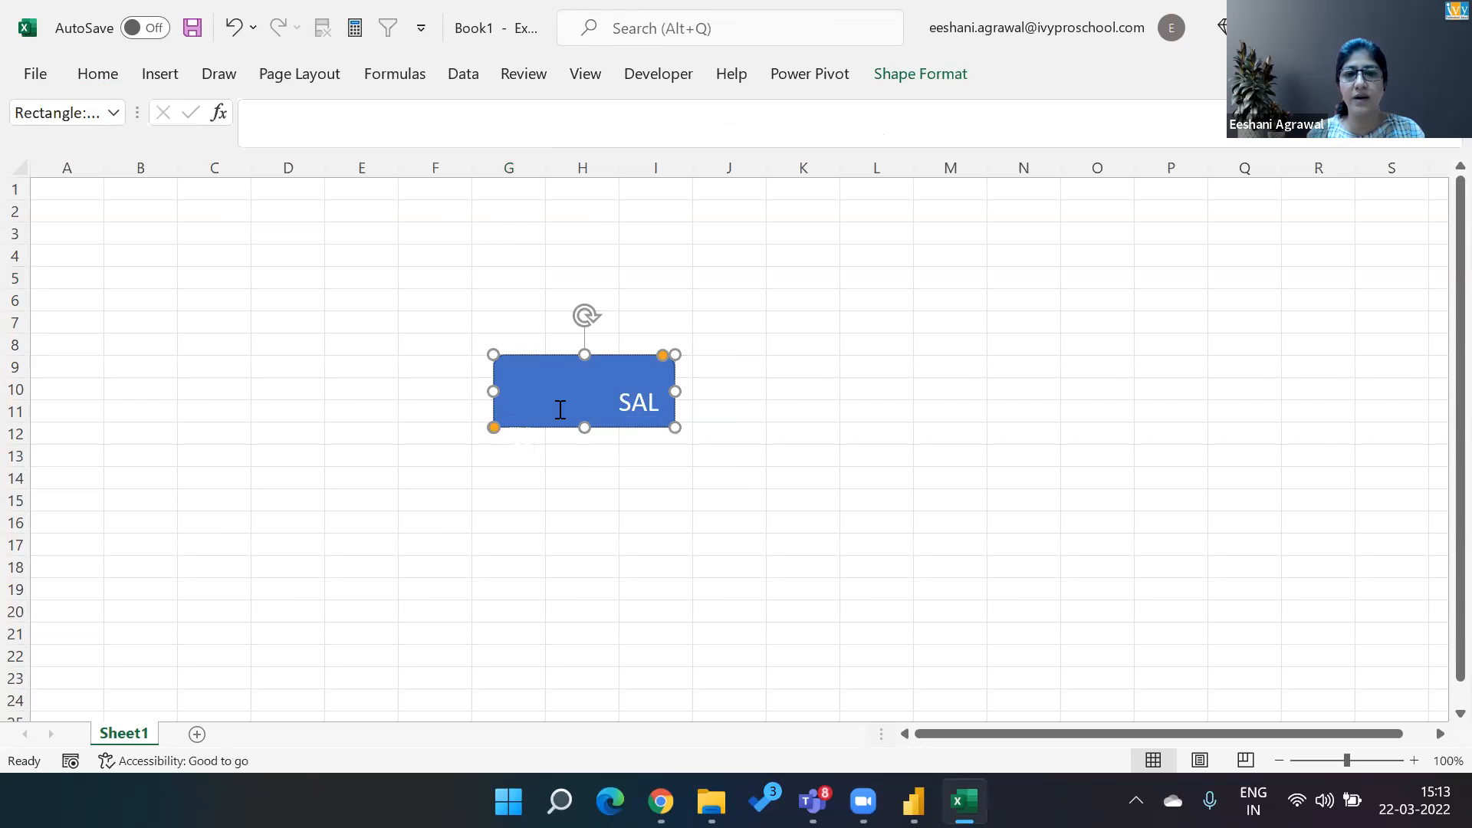
{"action": "key", "text": "Left"}
{"action": "key", "text": "Left"}
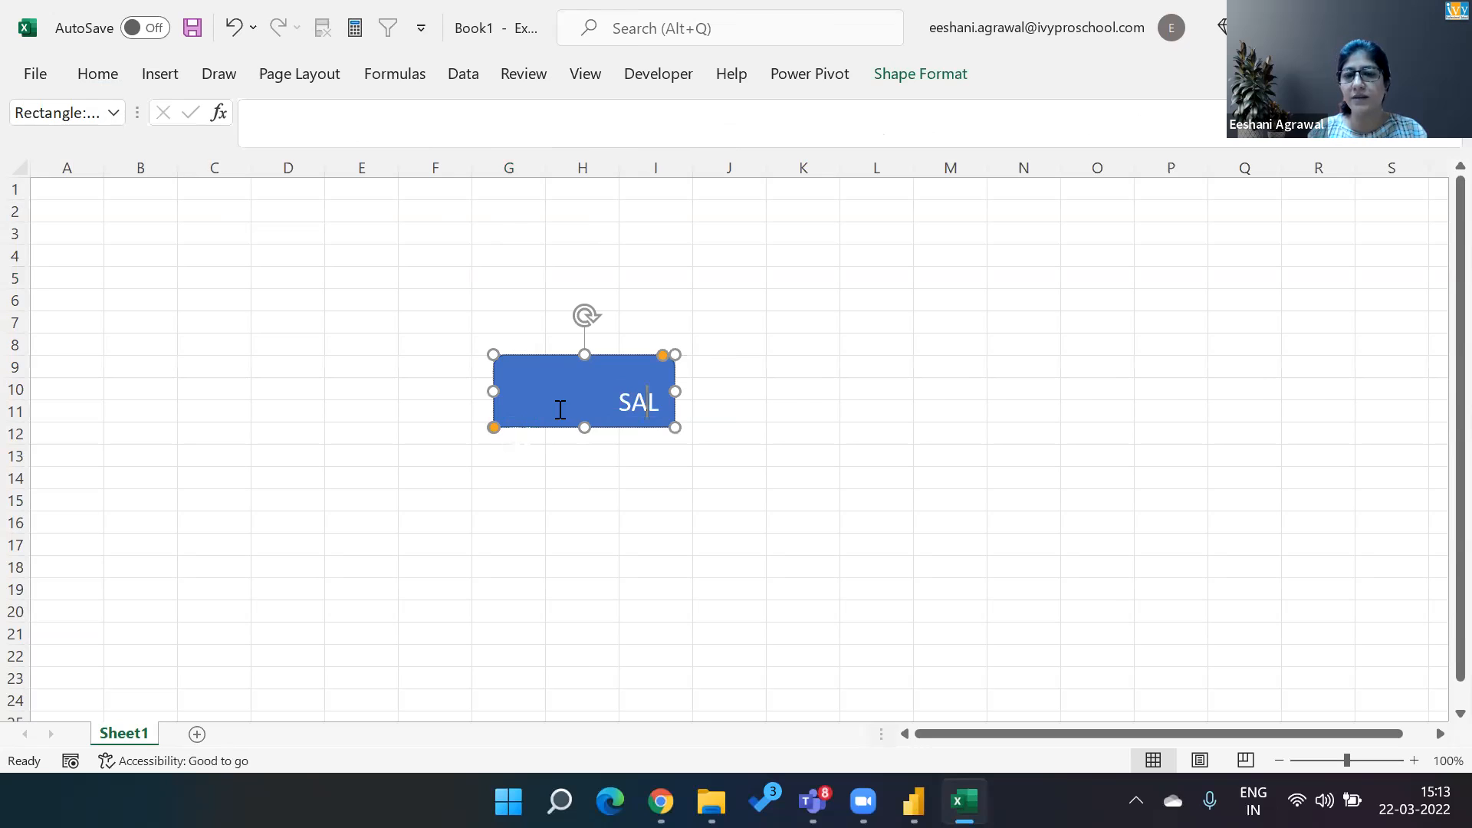
{"action": "key", "text": "BackSpace"}
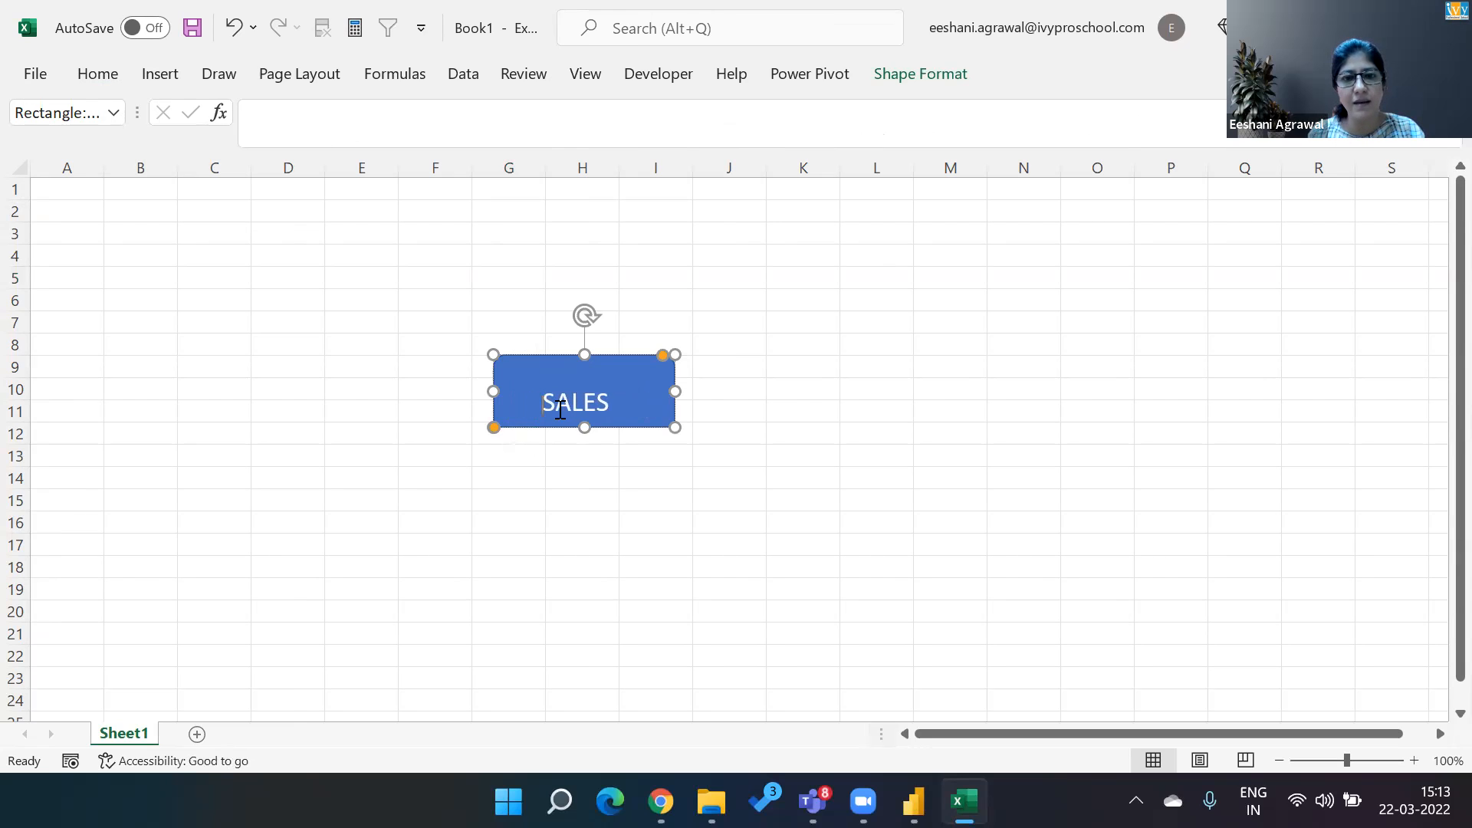
Save the blue SALES shape as a Portable Network Graphics picture named Picture1 in the Downloads folder
{"action": "left_click", "coordinate": [265, 395]}
{"action": "left_click", "coordinate": [559, 368]}
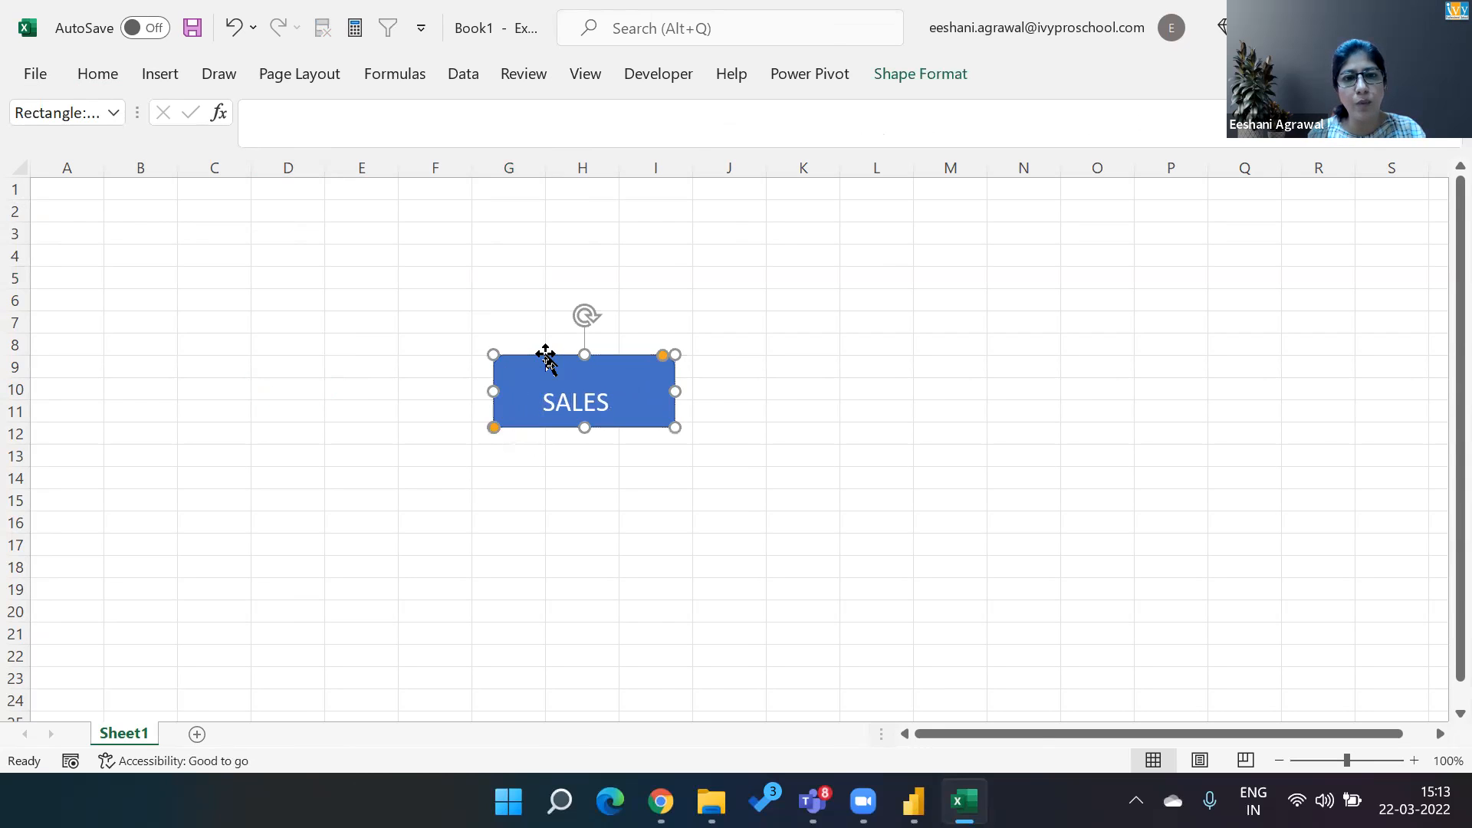
{"action": "right_click", "coordinate": [546, 356]}
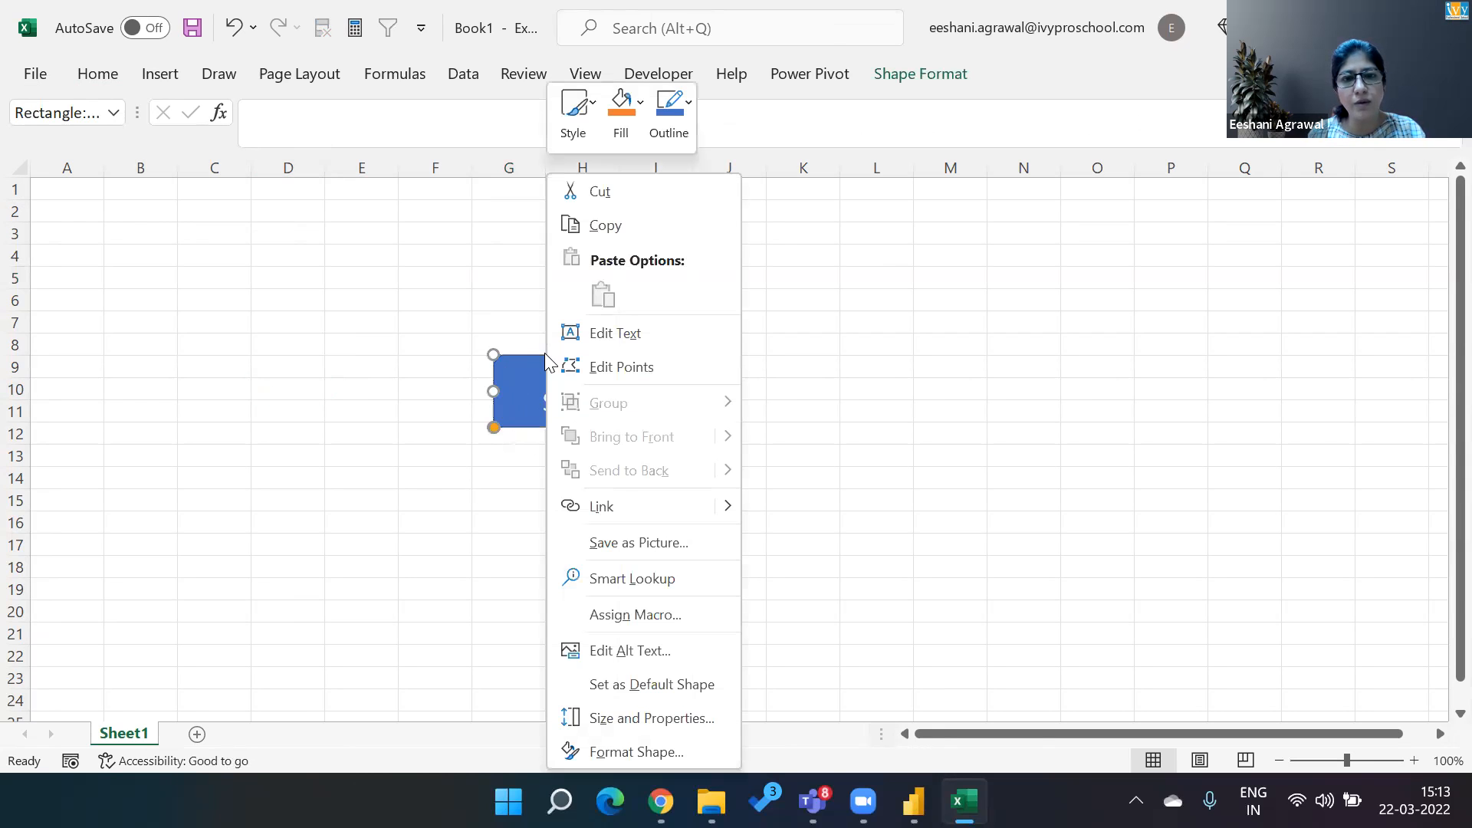
{"action": "left_click", "coordinate": [624, 542]}
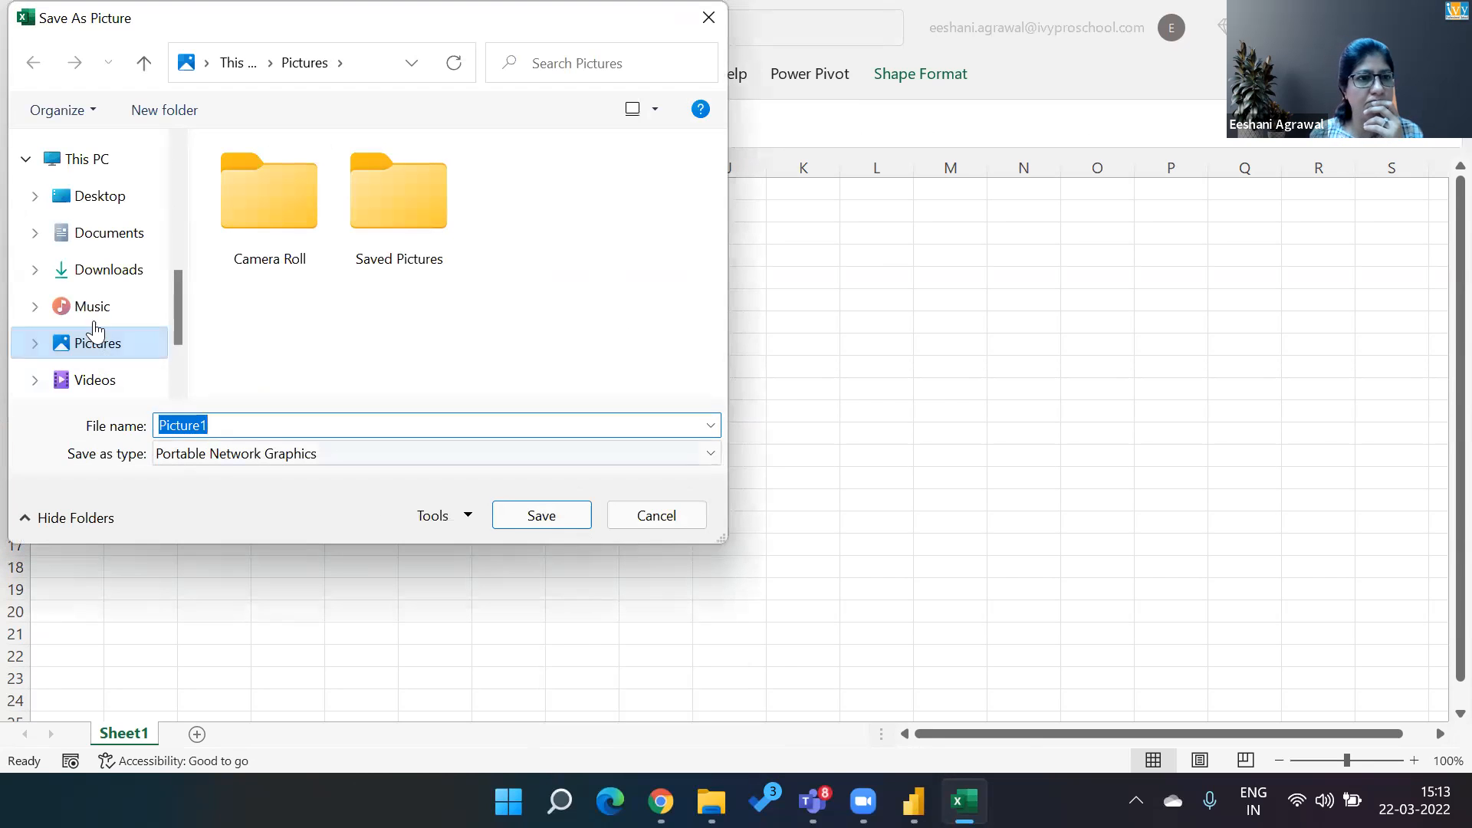
{"action": "left_click", "coordinate": [91, 274]}
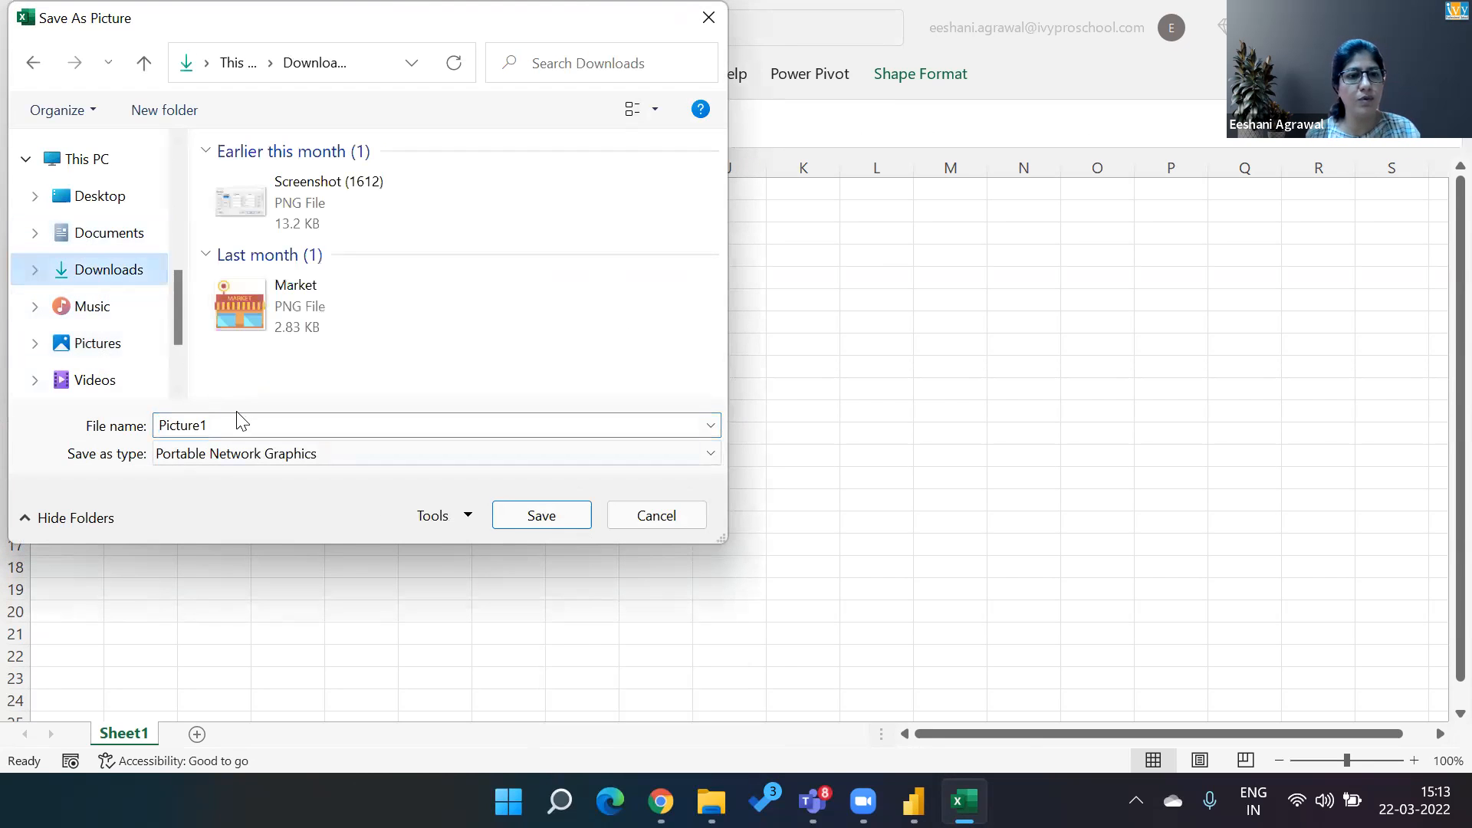
{"action": "left_click", "coordinate": [536, 515]}
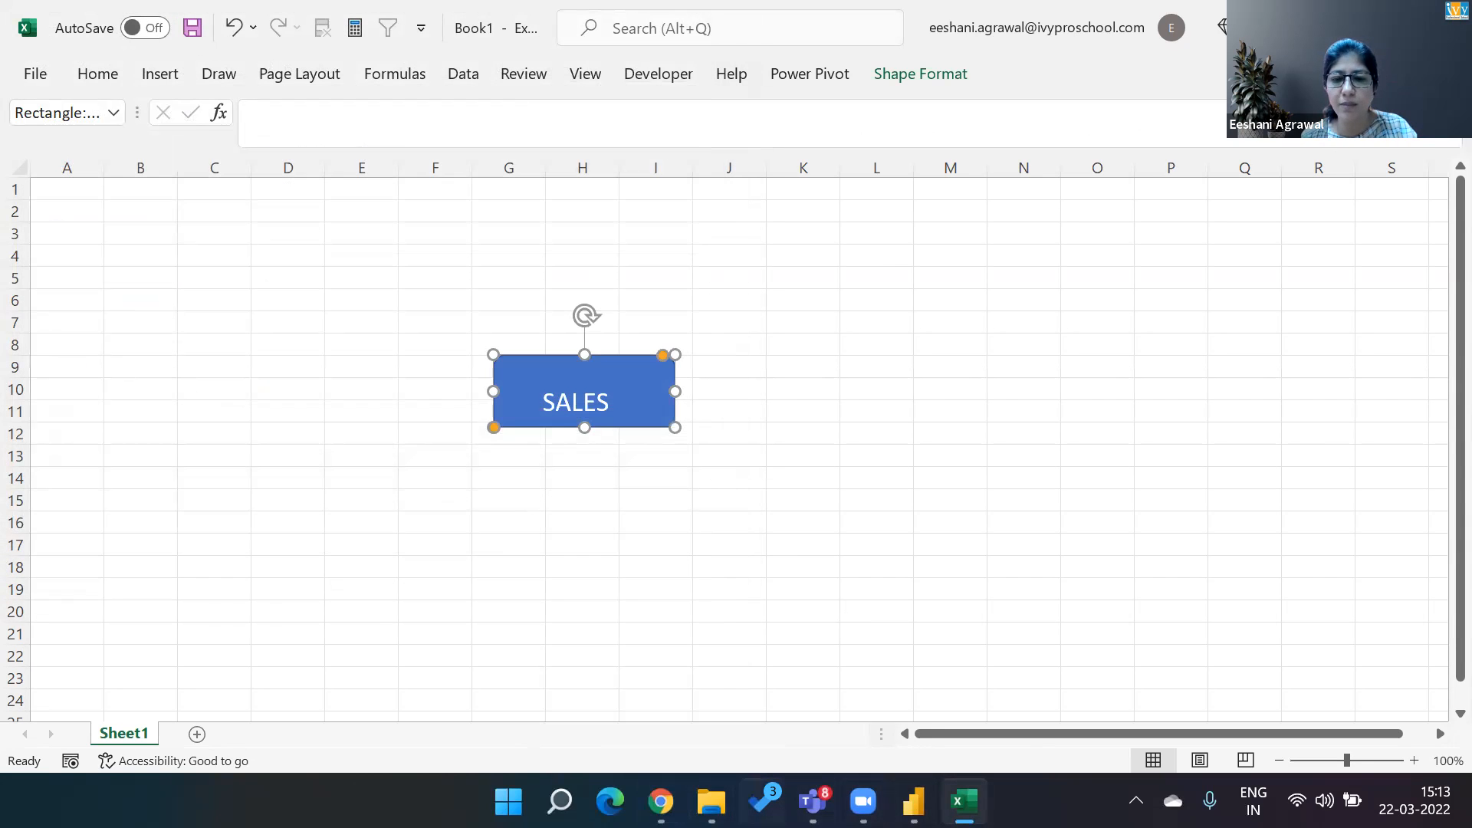
Return to Power BI Desktop and insert the saved blue SALES picture from Downloads on the Bookmarks page
{"action": "left_click", "coordinate": [863, 801]}
{"action": "key", "text": "alt+Tab"}
{"action": "key", "text": "alt+Tab"}
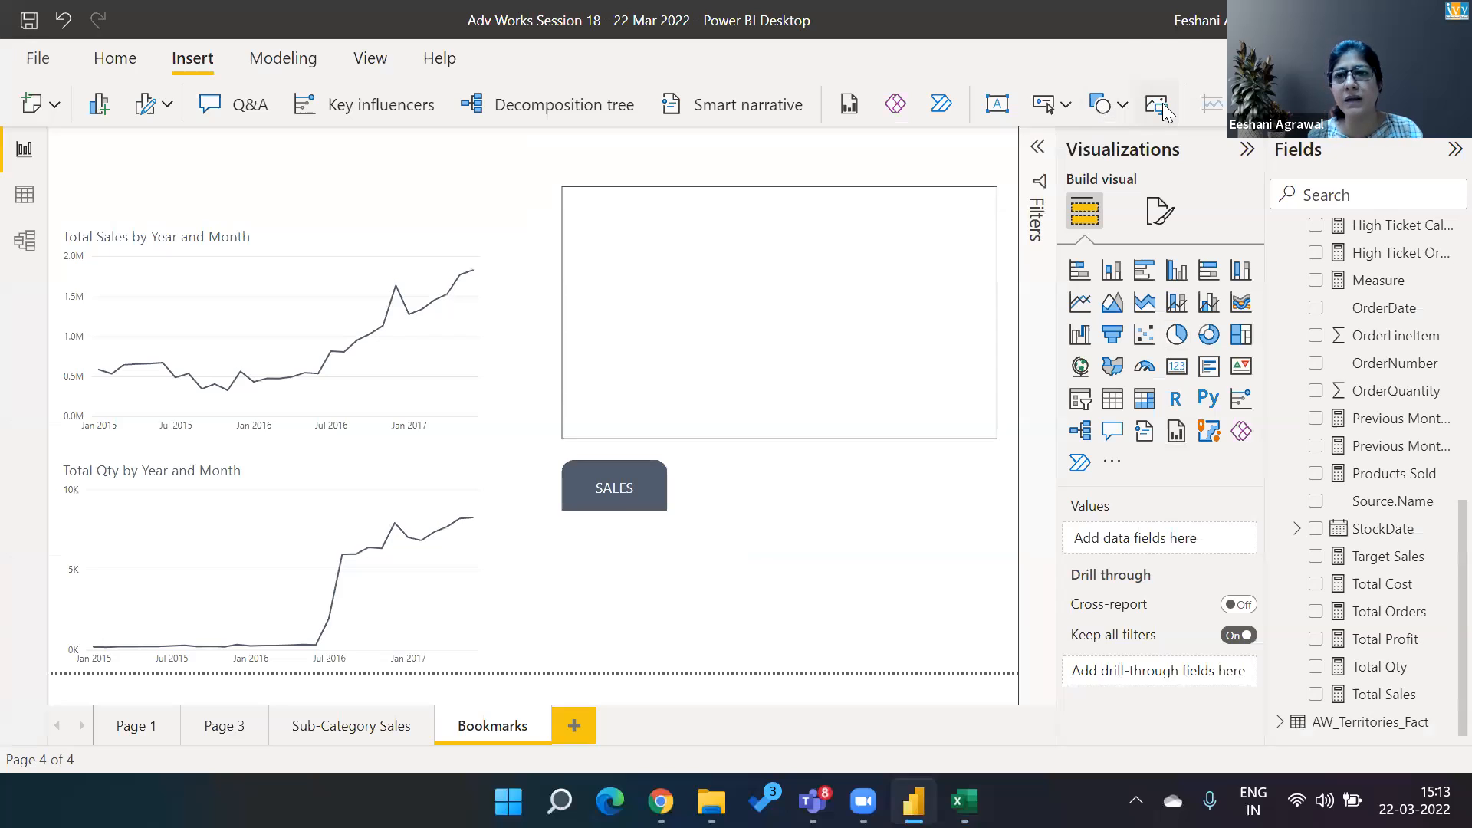
{"action": "left_click", "coordinate": [1157, 105]}
{"action": "left_click", "coordinate": [89, 399]}
{"action": "double_click", "coordinate": [264, 222]}
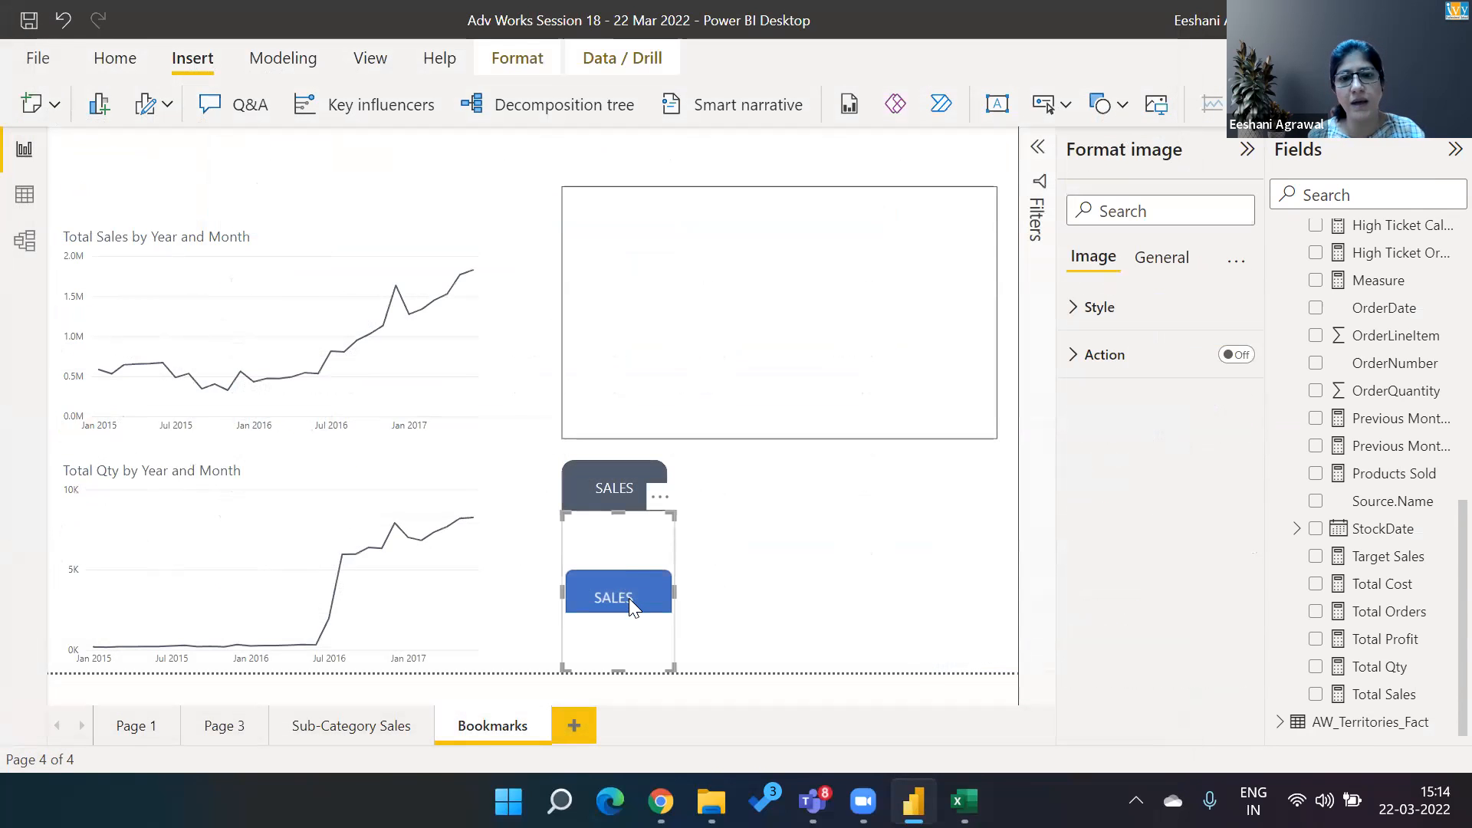
Place the SALES picture beside the dark SALES tab and shorten its frame to fit the blue shape
{"action": "left_click_drag", "start_coordinate": [628, 598], "coordinate": [790, 529]}
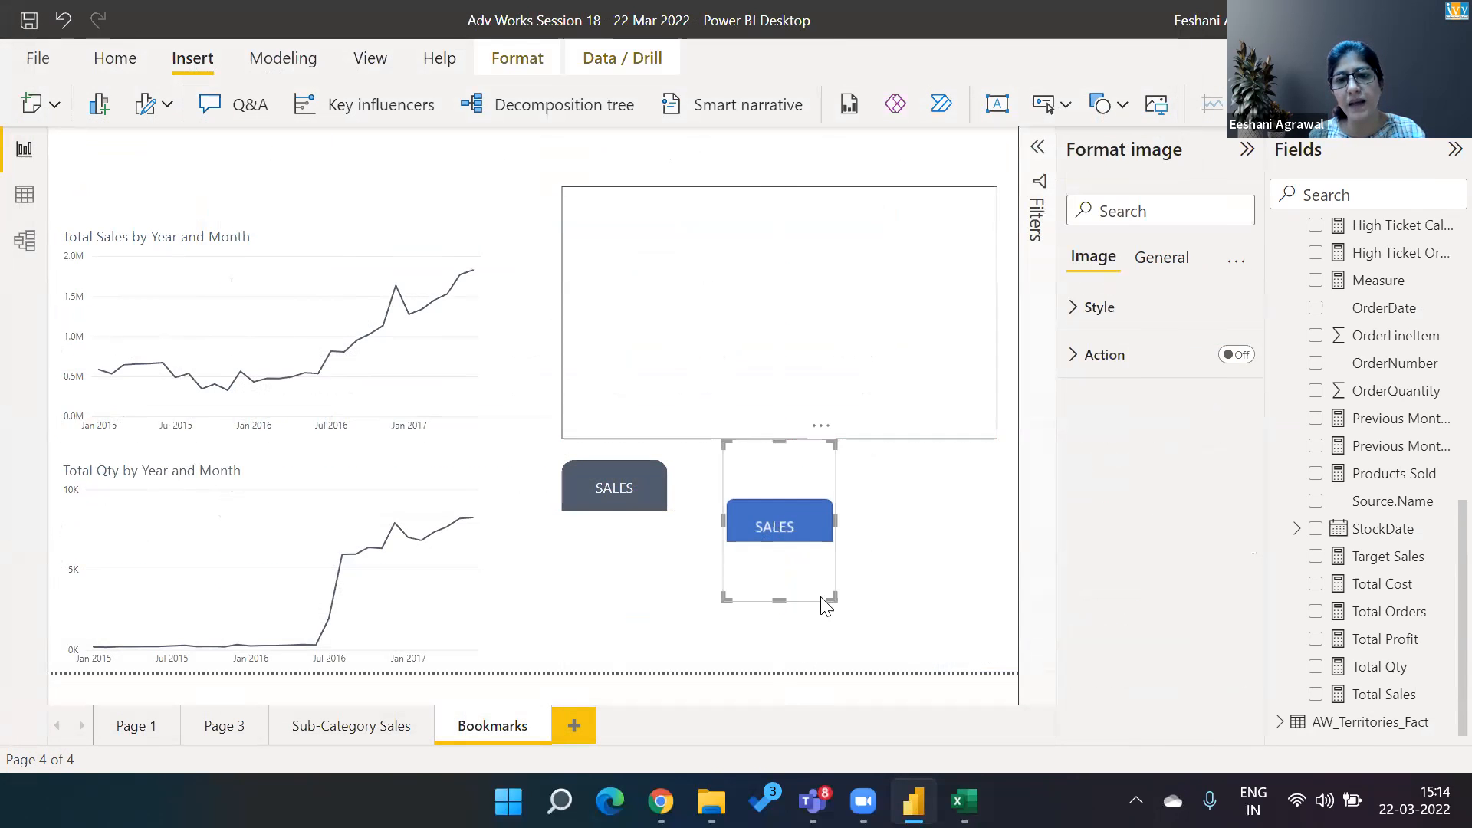
{"action": "left_click_drag", "start_coordinate": [777, 598], "coordinate": [773, 497]}
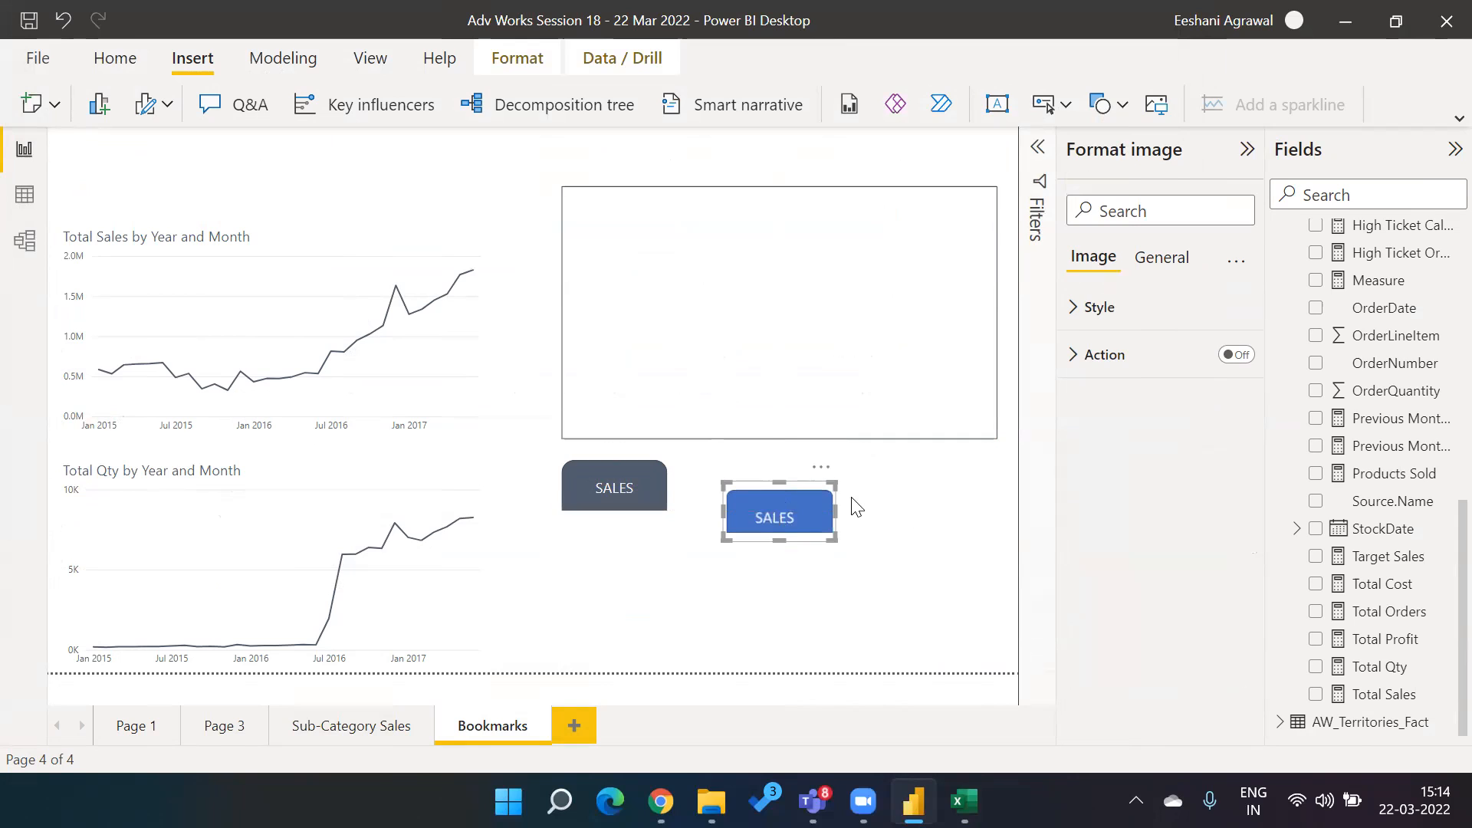
{"action": "left_click", "coordinate": [916, 519]}
Compare the format options of the SALES picture with those of the dark SALES shape, then deselect both
{"action": "left_click", "coordinate": [777, 519]}
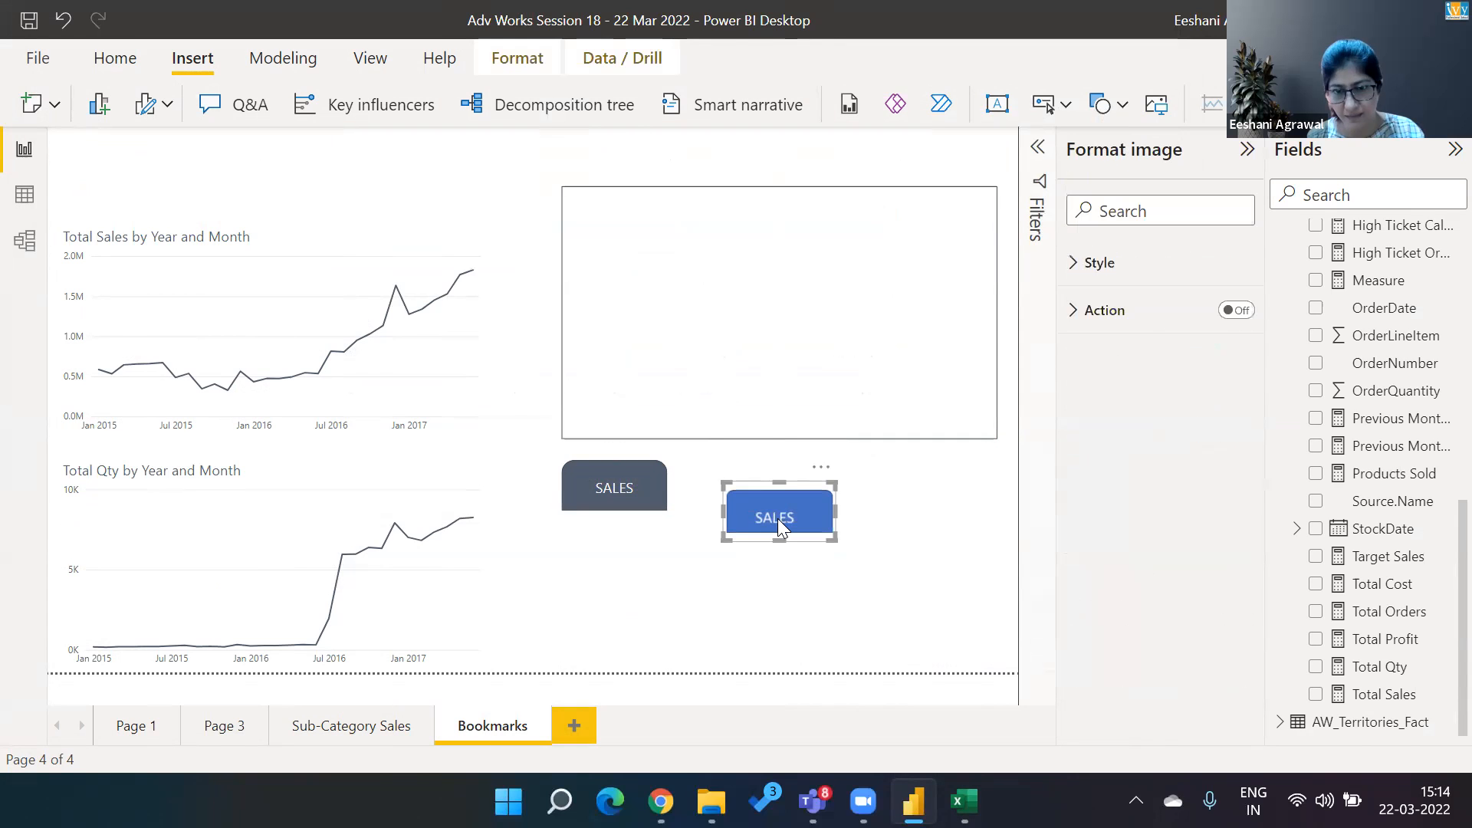
{"action": "left_click", "coordinate": [603, 511]}
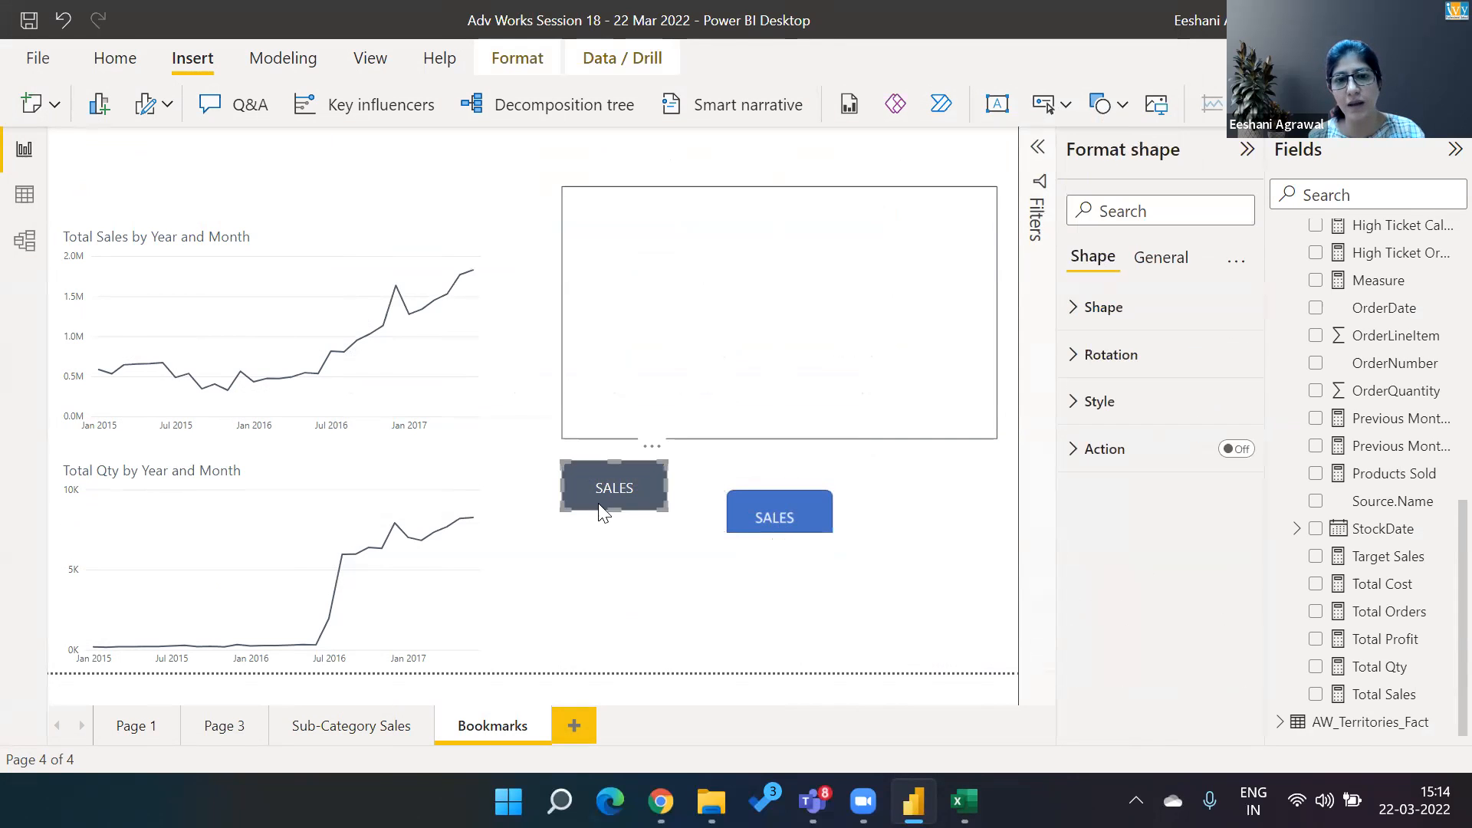
{"action": "left_click", "coordinate": [785, 518]}
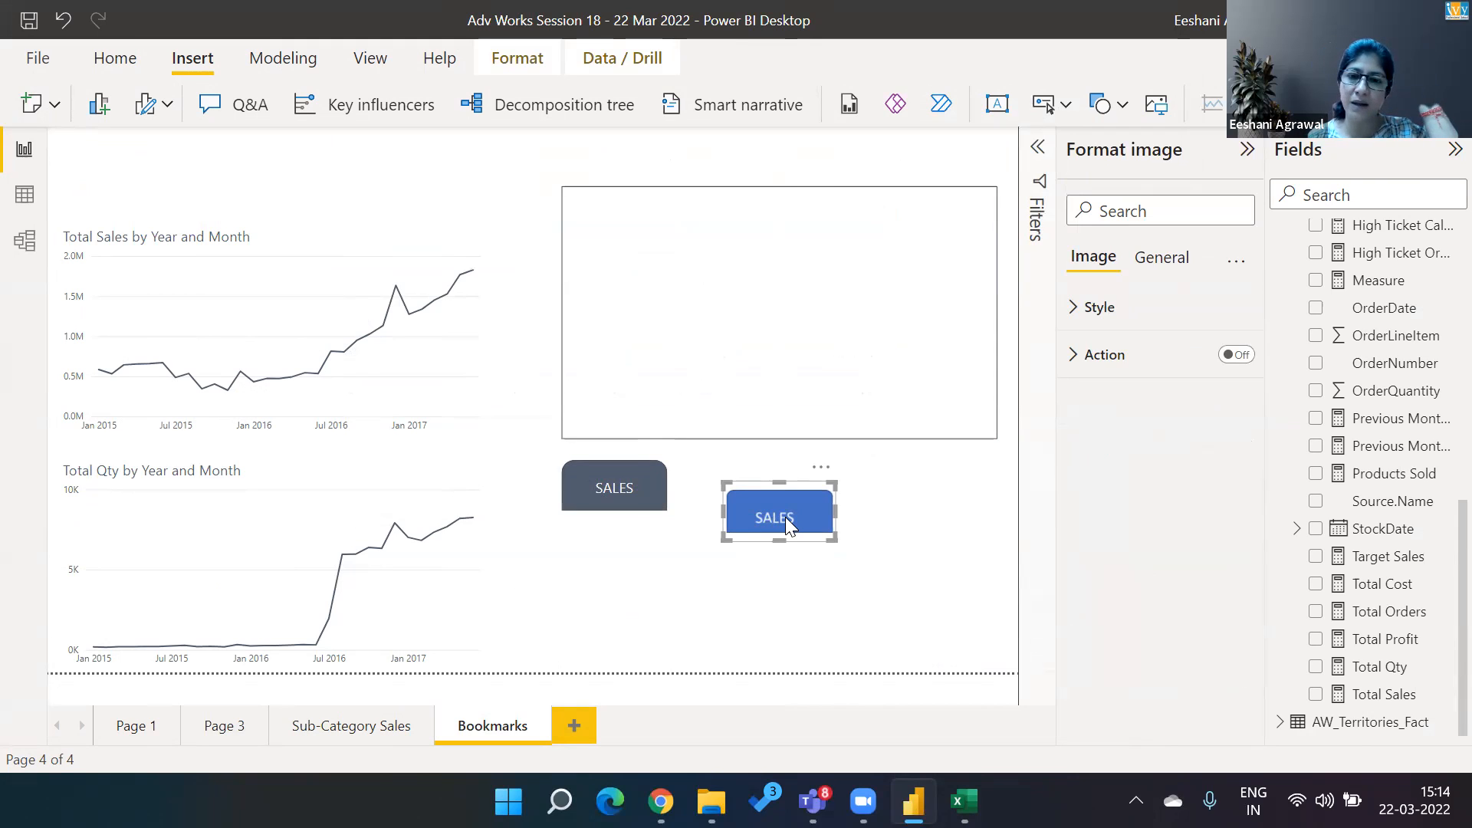
{"action": "left_click", "coordinate": [886, 521]}
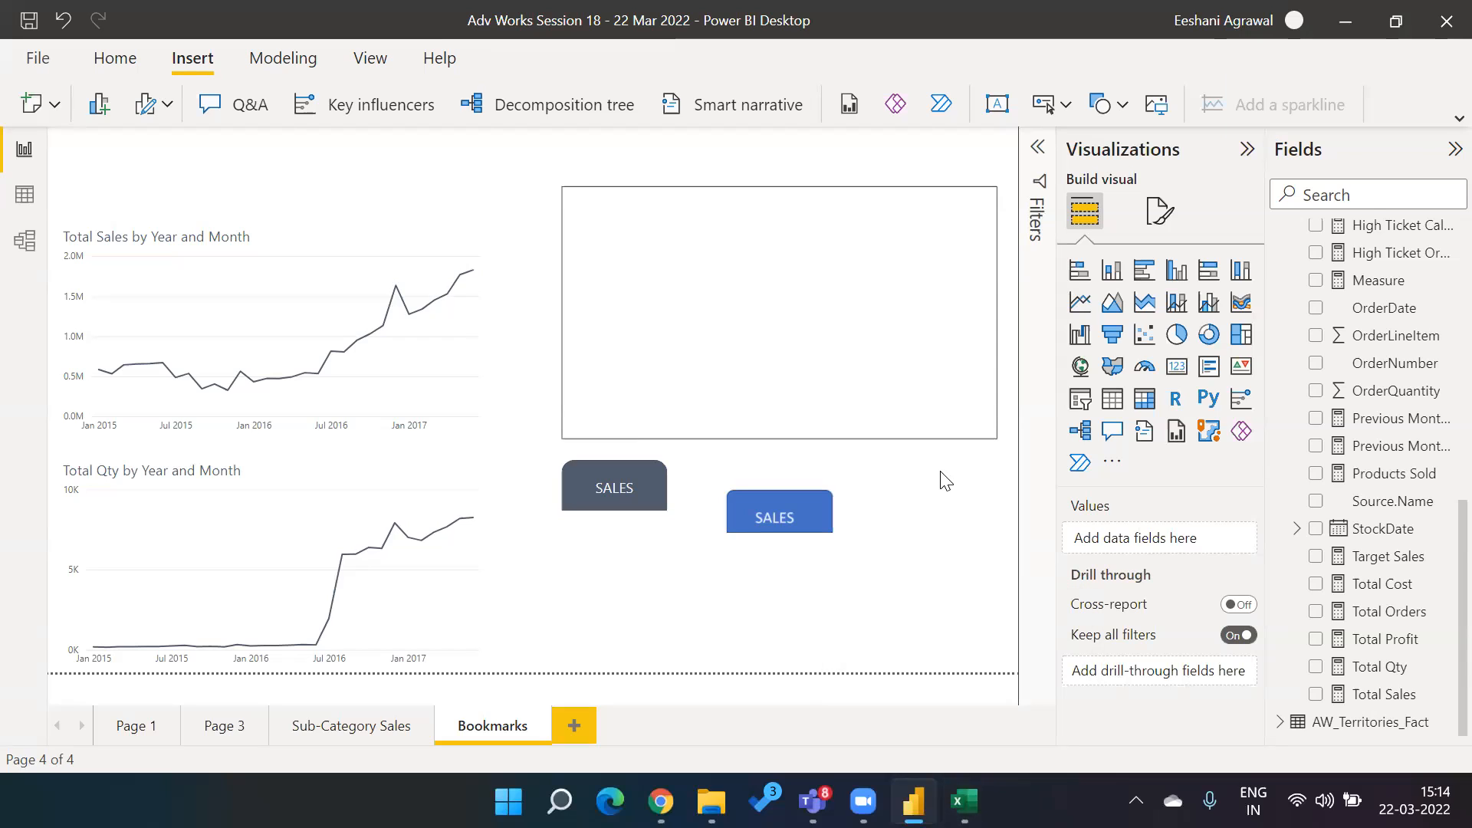
Delete the blue SALES picture and place a copy of the dark SALES tab beside the original
{"action": "left_click", "coordinate": [817, 518]}
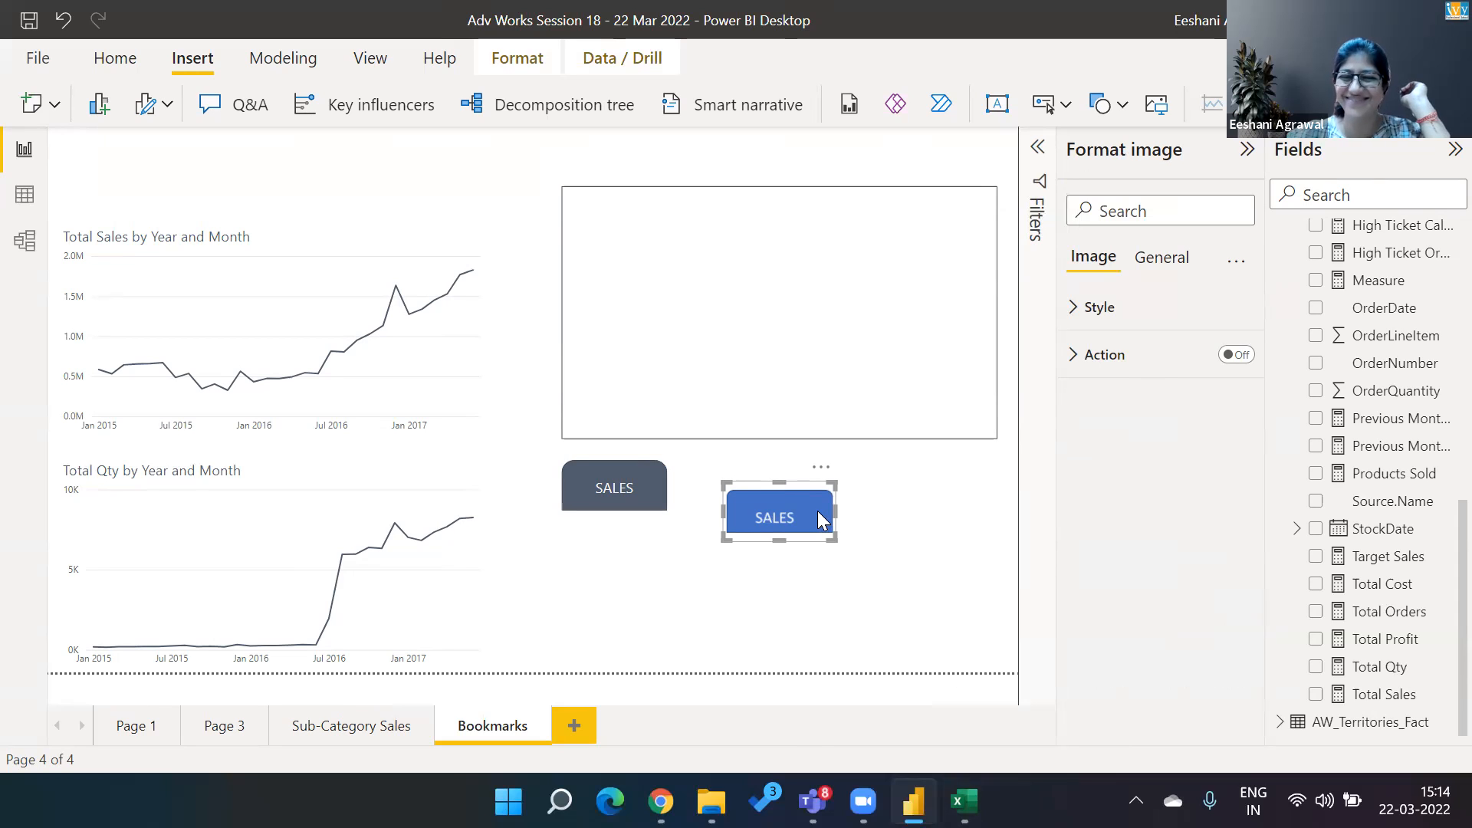
{"action": "key", "text": "Delete"}
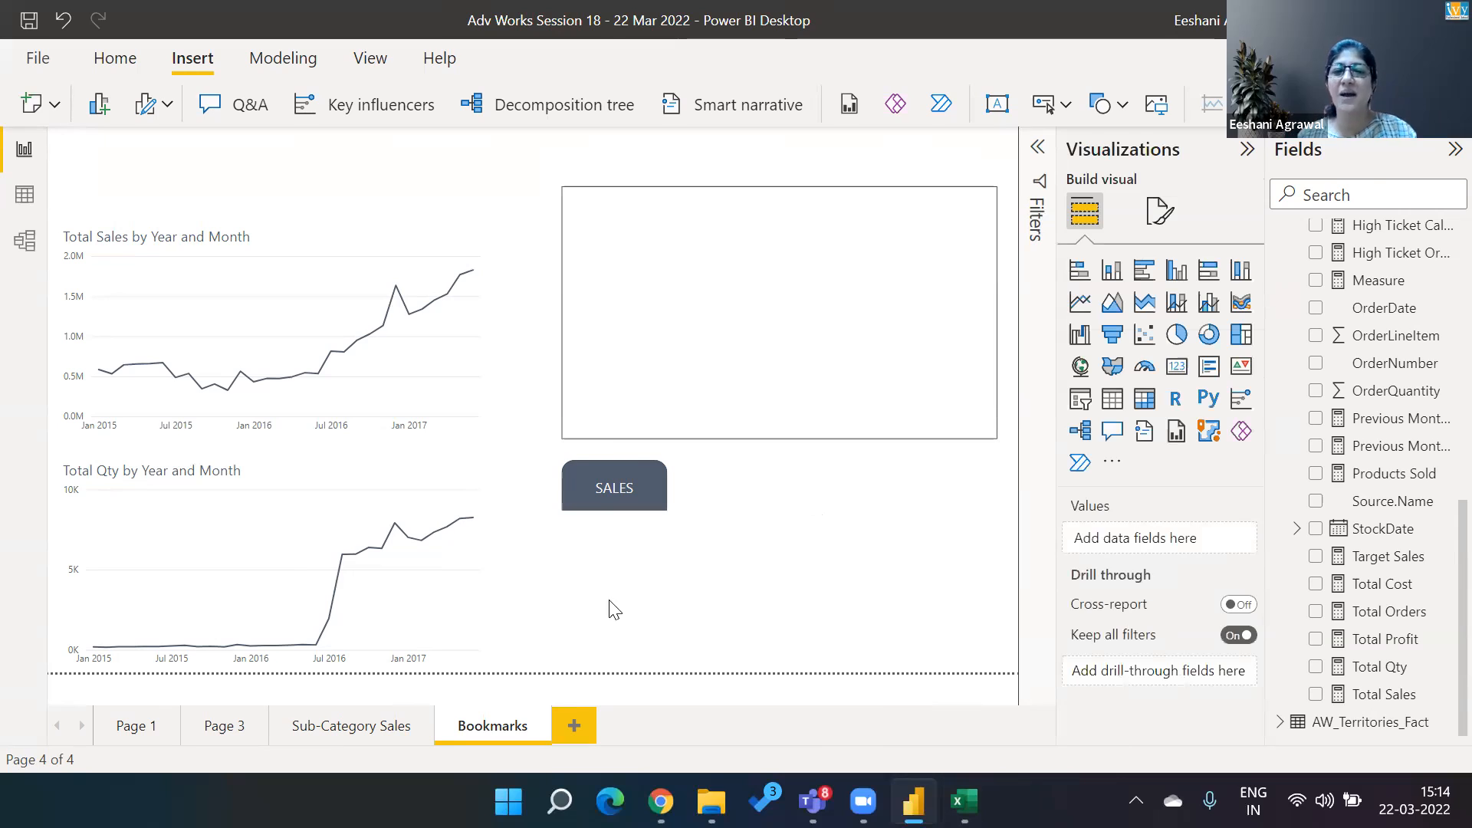
{"action": "left_click", "coordinate": [653, 494]}
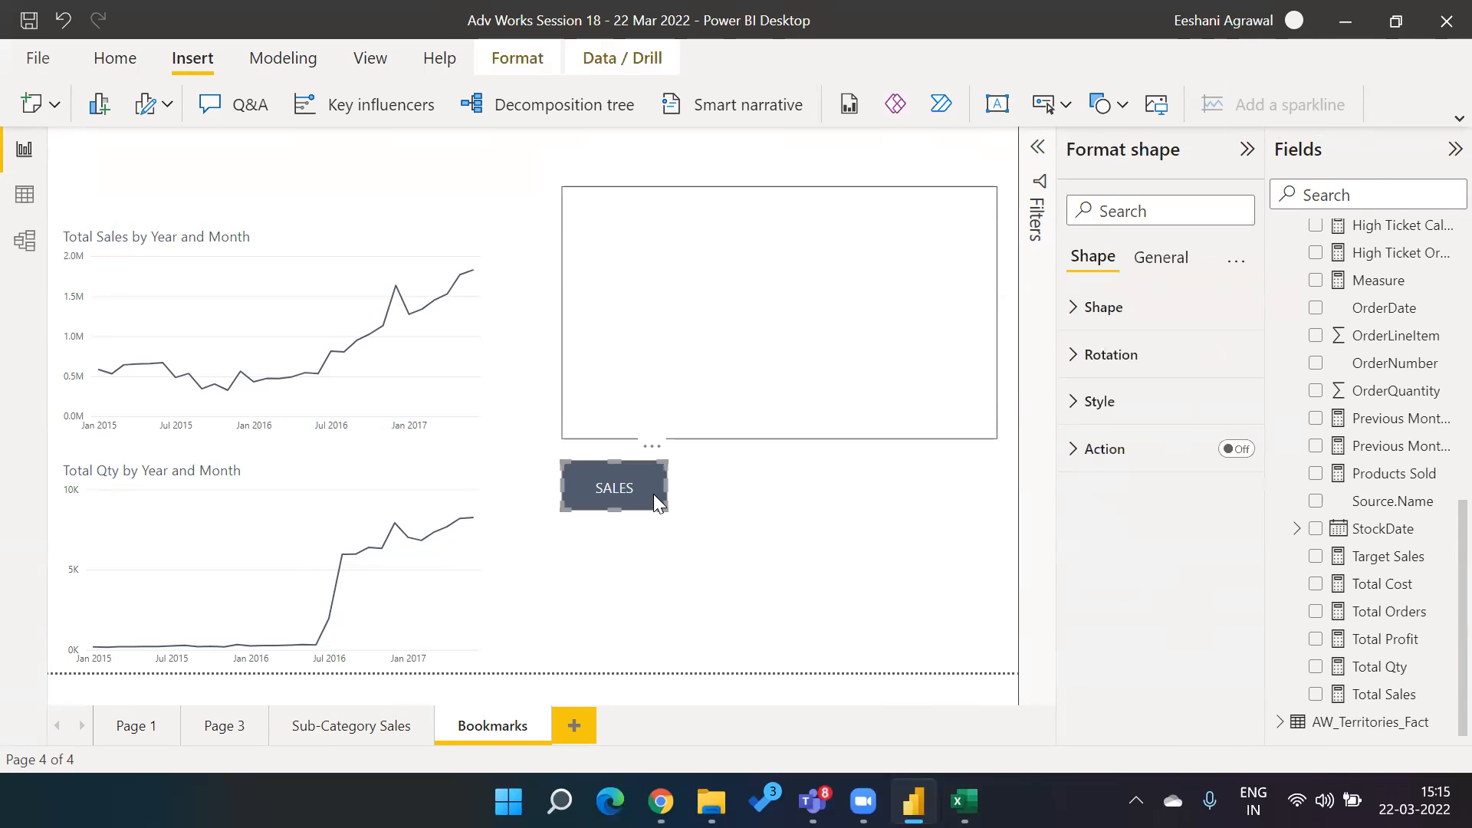
{"action": "key", "text": "ctrl+c"}
{"action": "key", "text": "ctrl+v"}
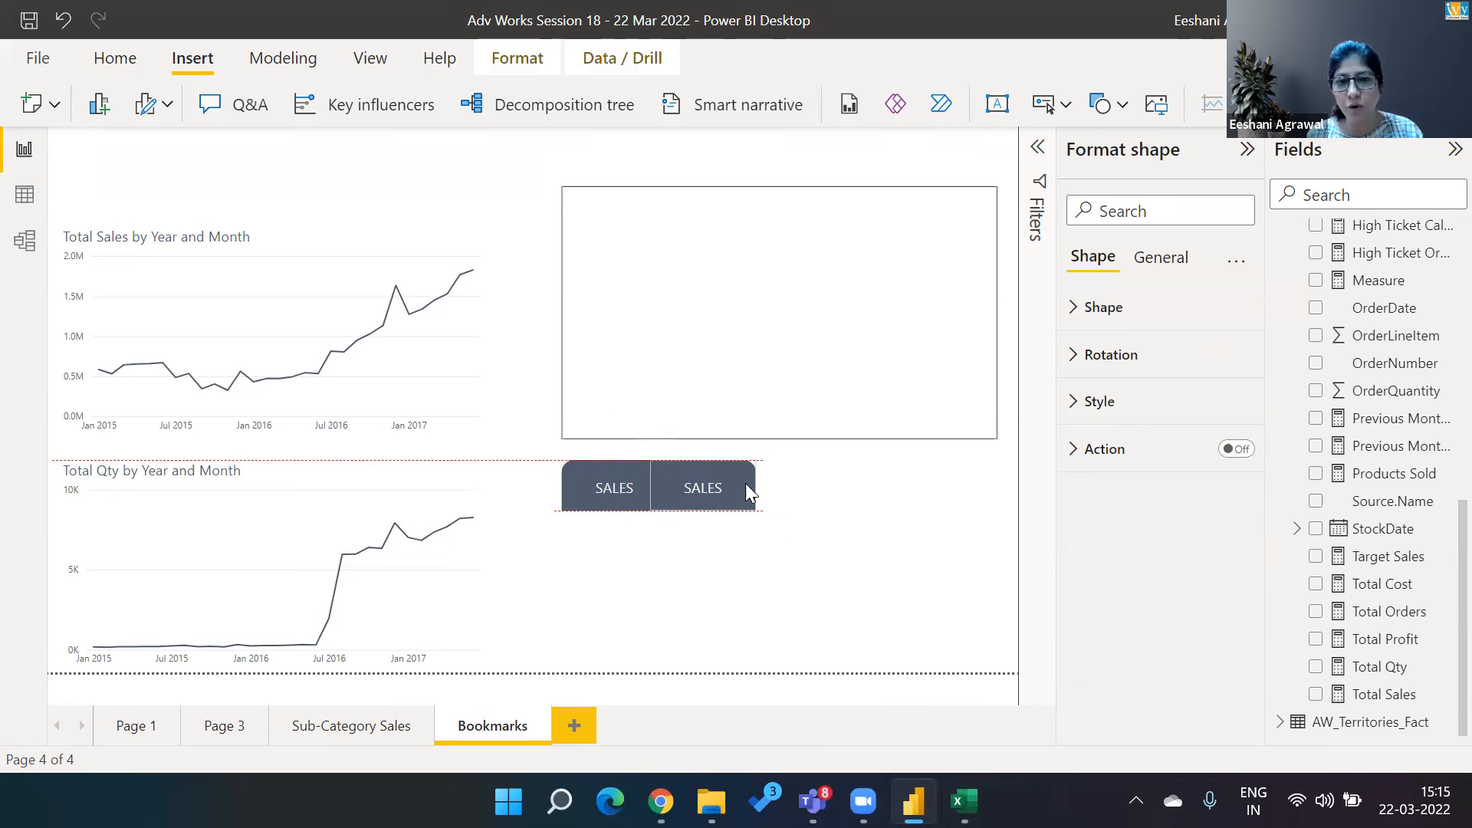
{"action": "left_click_drag", "start_coordinate": [653, 494], "coordinate": [782, 480]}
{"action": "right_click", "coordinate": [782, 480]}
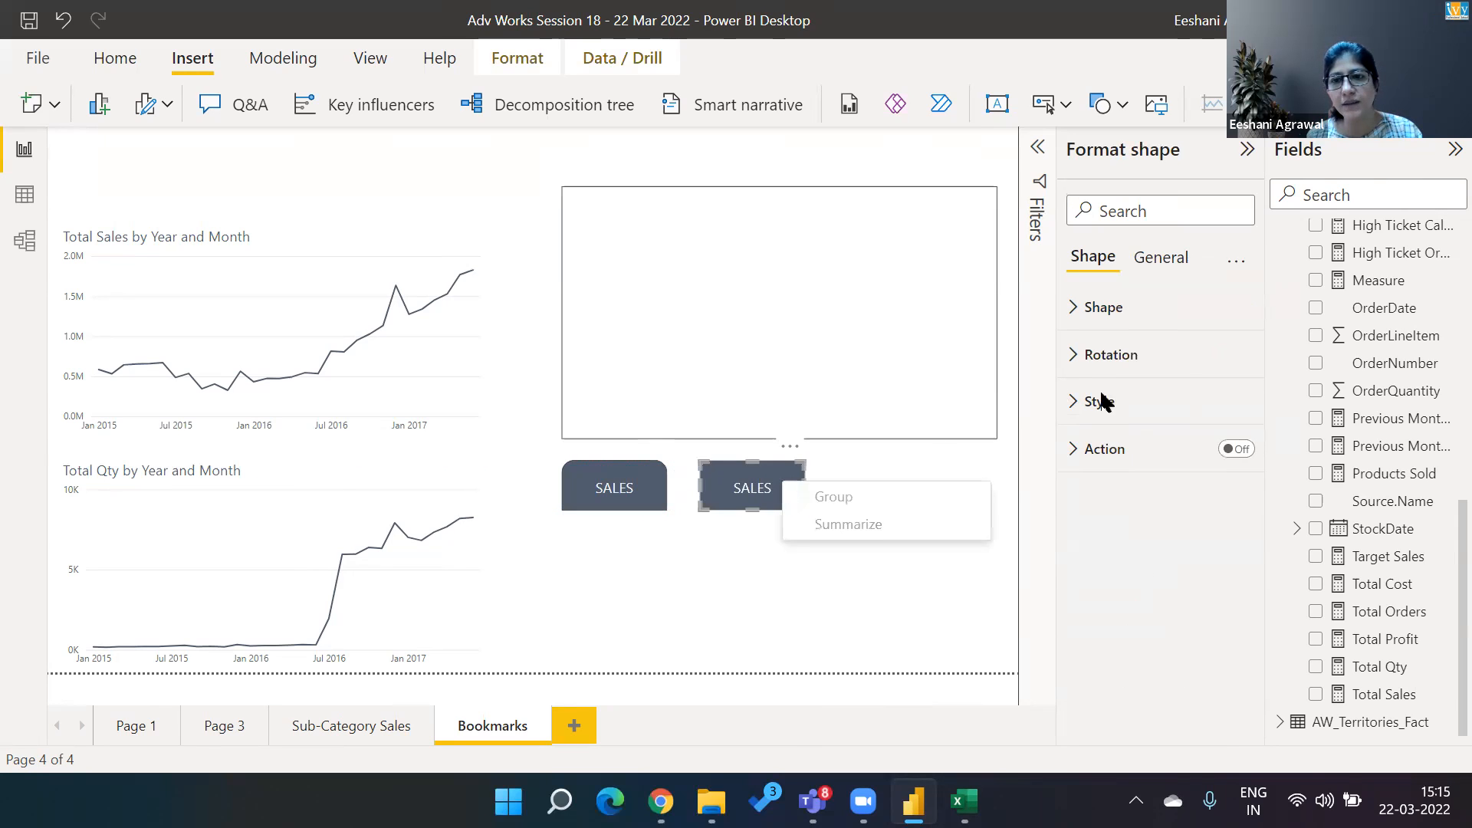
Change the text of the copied SALES tab to QUANTITY and deselect it
{"action": "left_click", "coordinate": [1078, 402]}
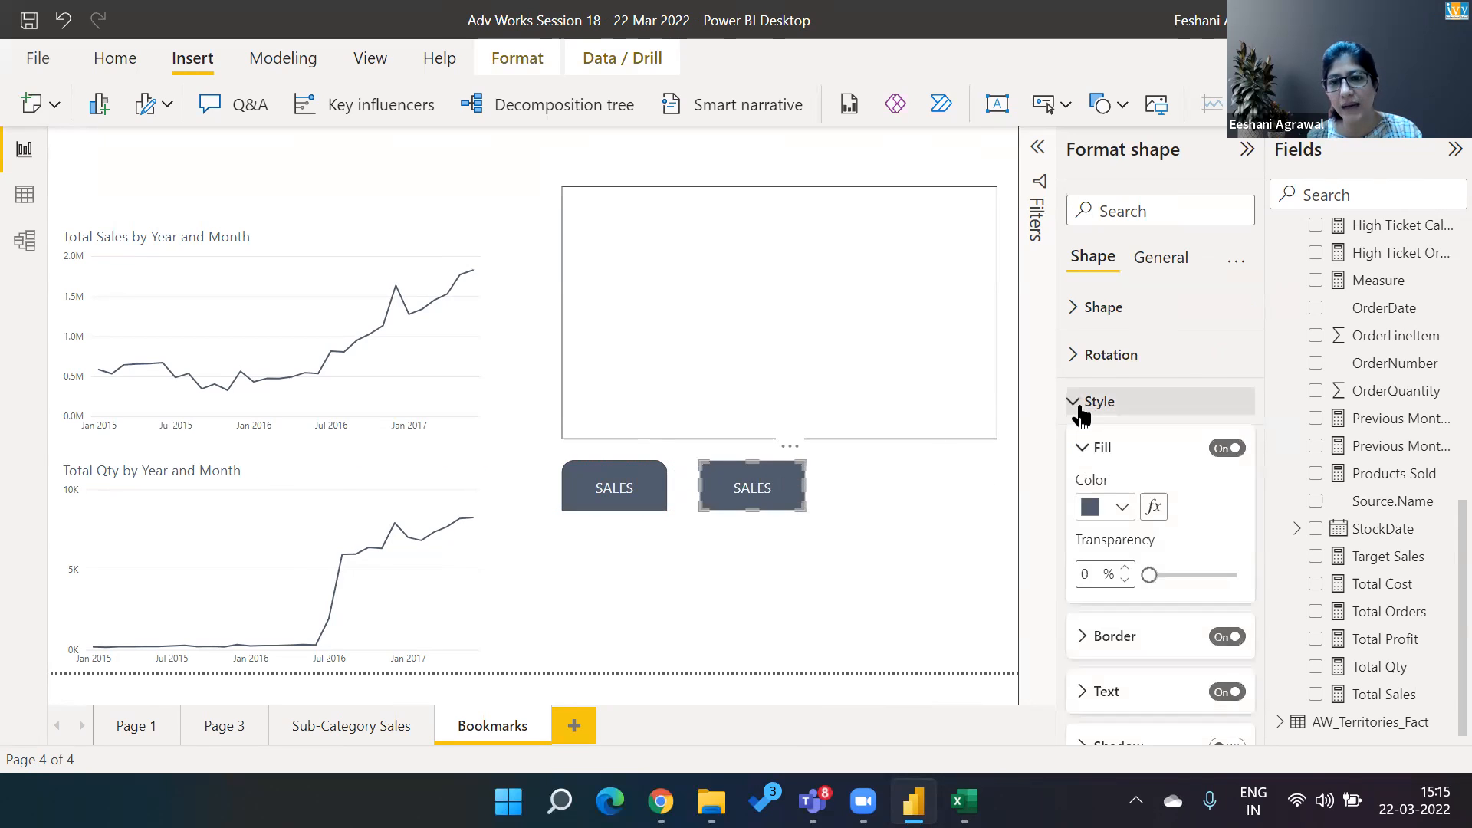
{"action": "left_click", "coordinate": [1083, 700]}
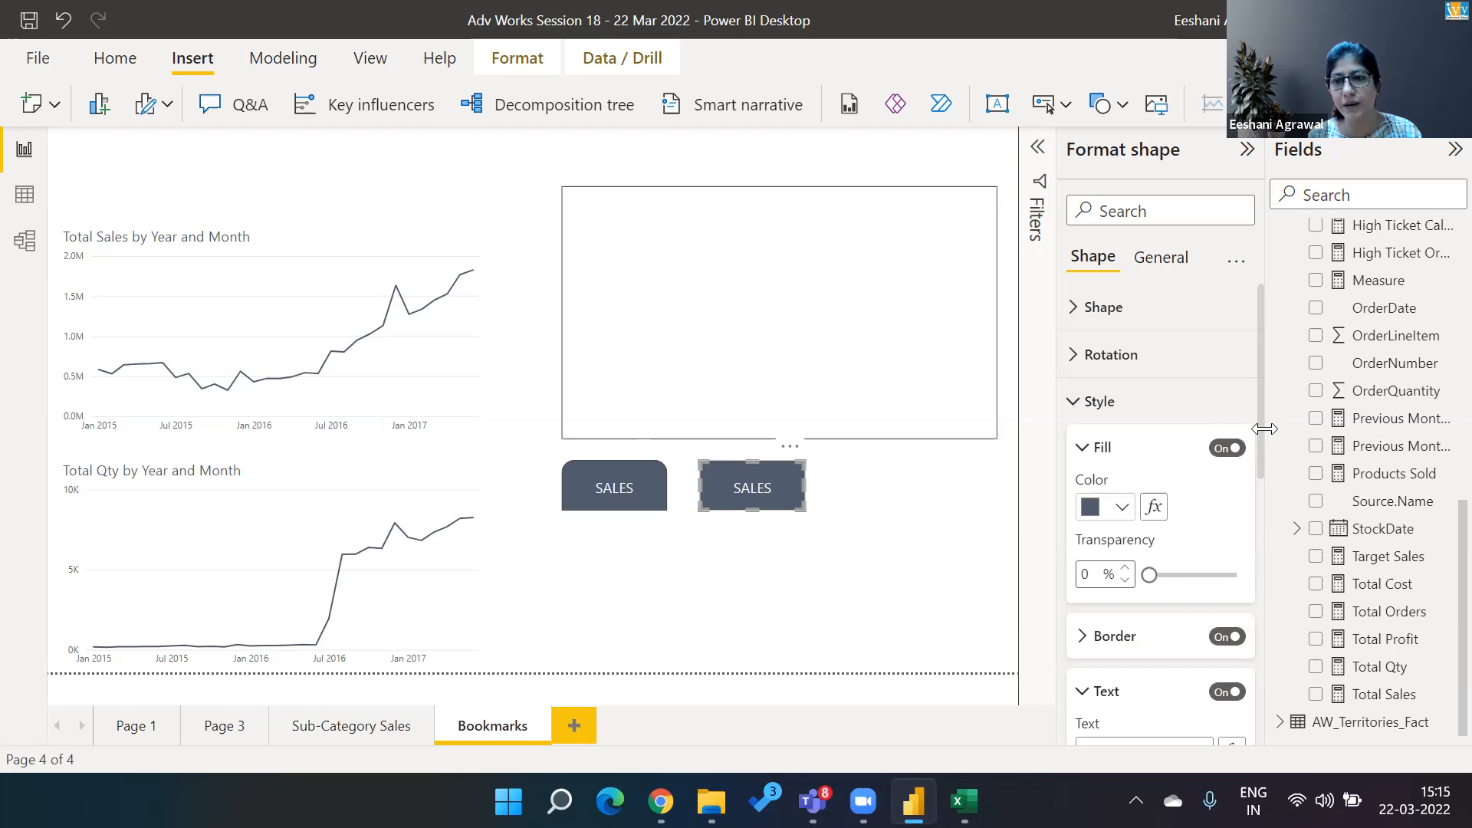
{"action": "left_click_drag", "start_coordinate": [1259, 427], "coordinate": [1258, 522]}
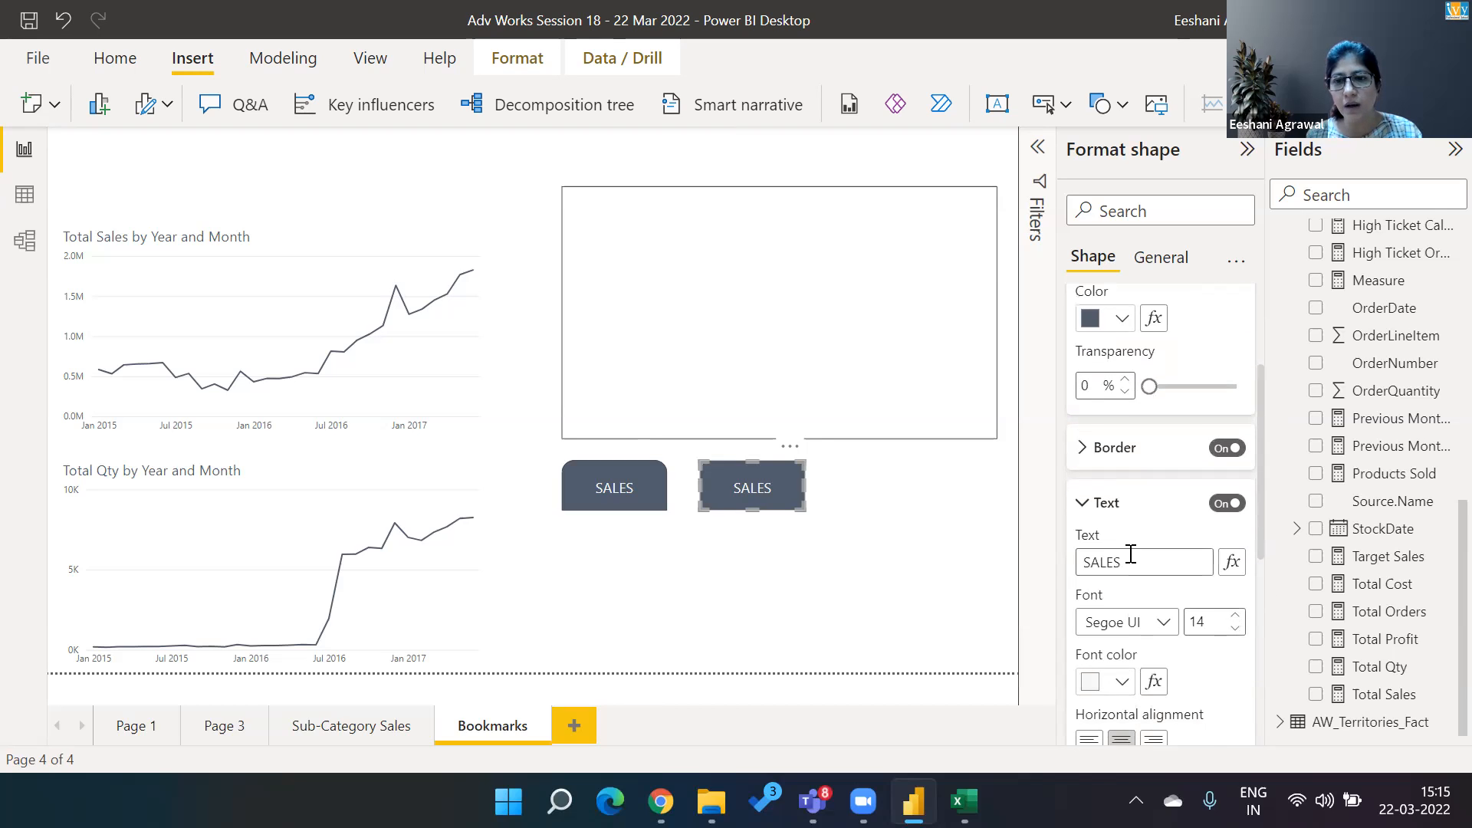
{"action": "left_click_drag", "start_coordinate": [1127, 561], "coordinate": [1029, 568]}
{"action": "type", "text": "QUANTITY"}
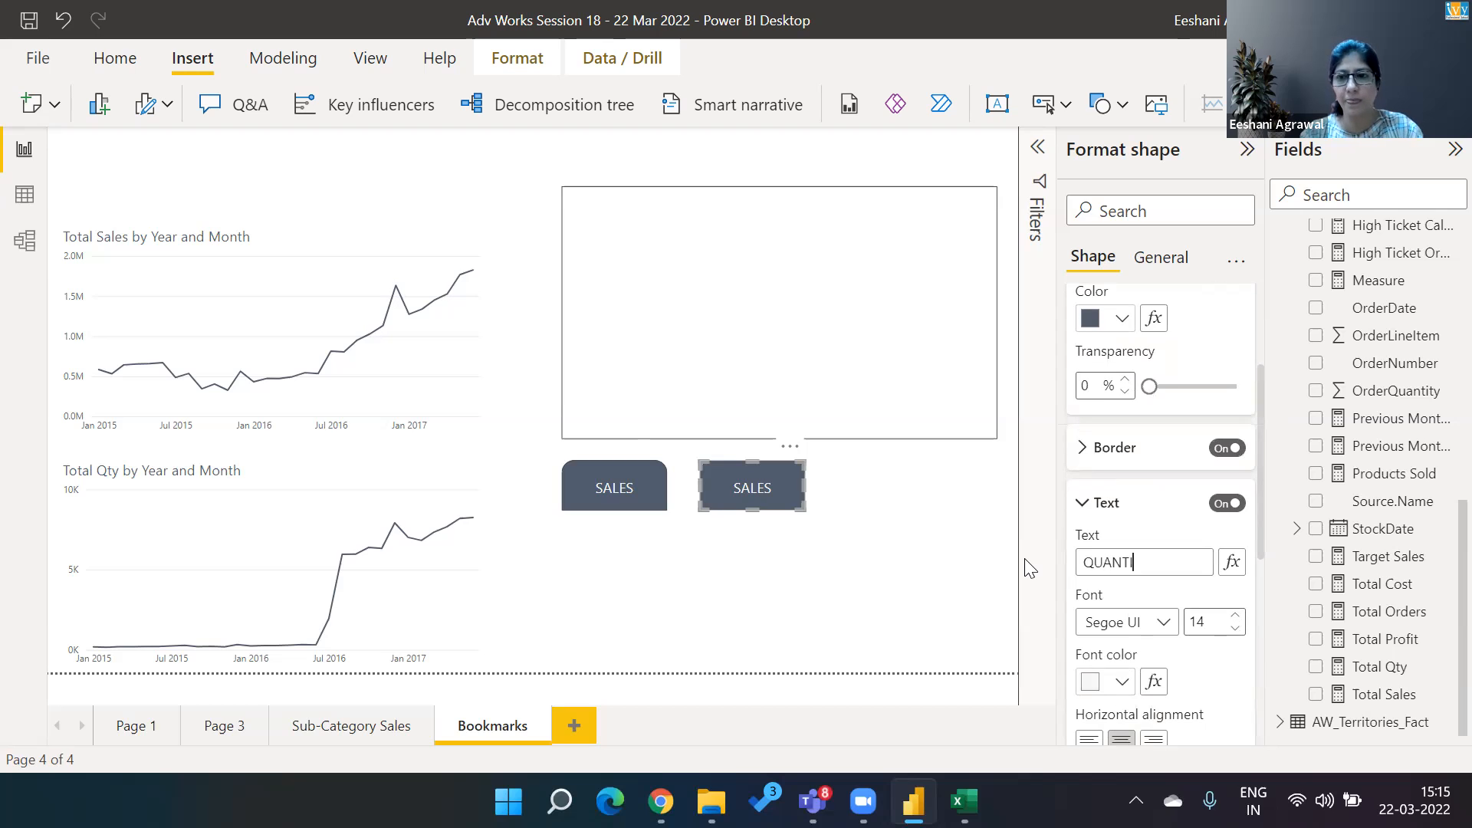
{"action": "left_click", "coordinate": [972, 577]}
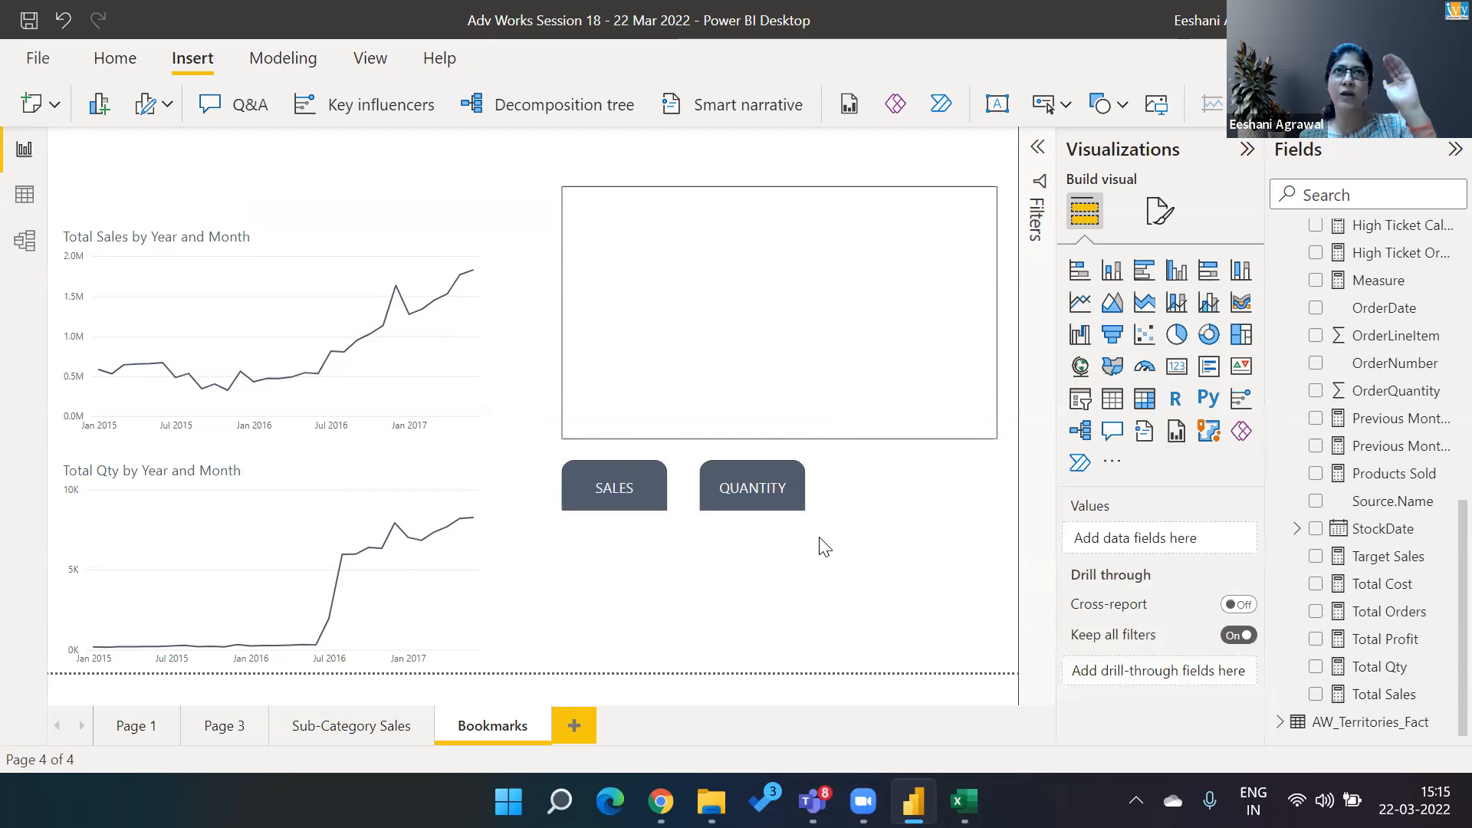
Switch to Excel, check the font and character spacing options of the SALES shape, cancel, and return to Power BI Desktop
{"action": "left_click", "coordinate": [963, 801]}
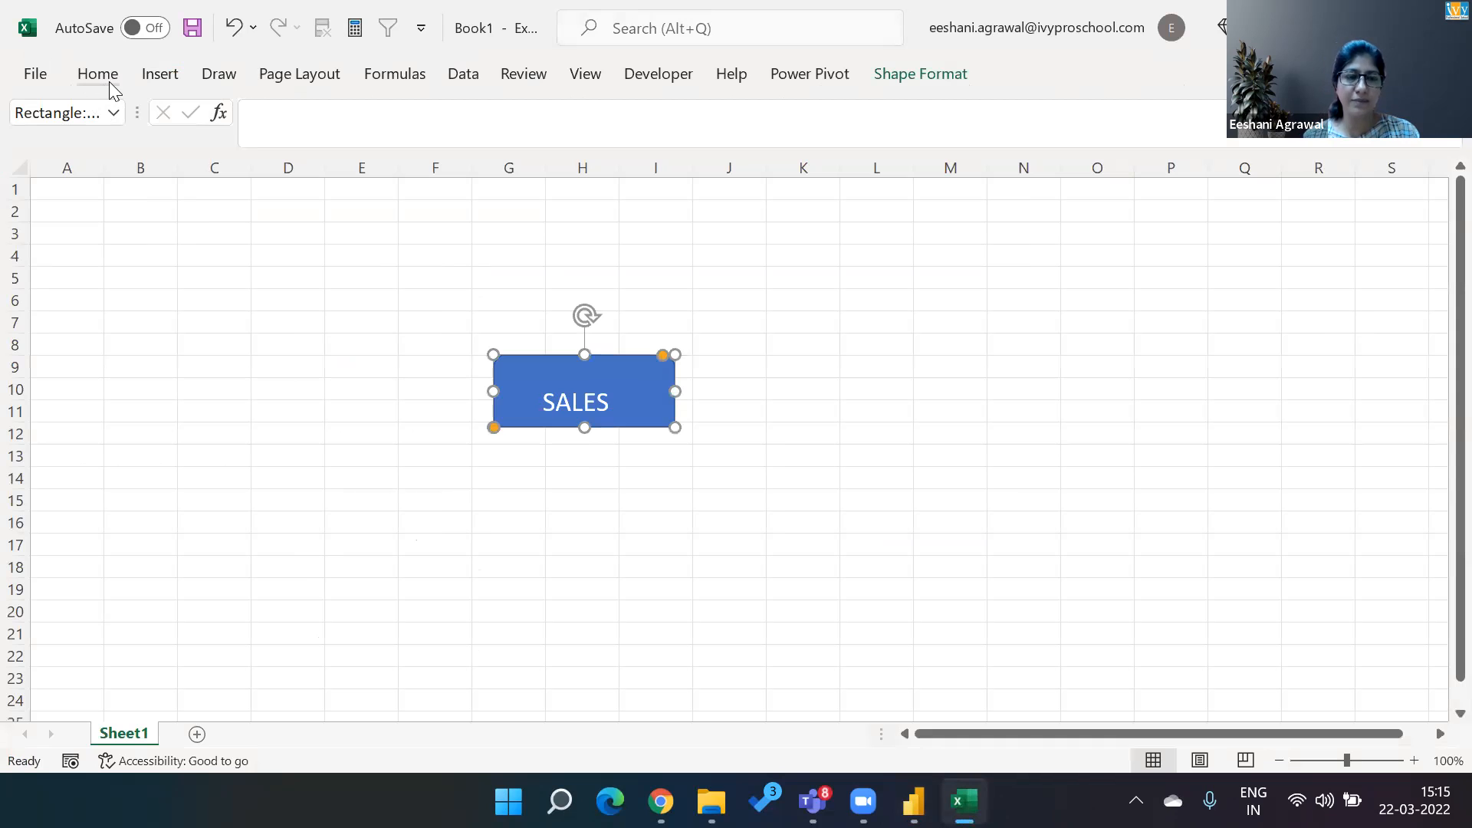
{"action": "left_click", "coordinate": [109, 80]}
{"action": "left_click", "coordinate": [446, 193]}
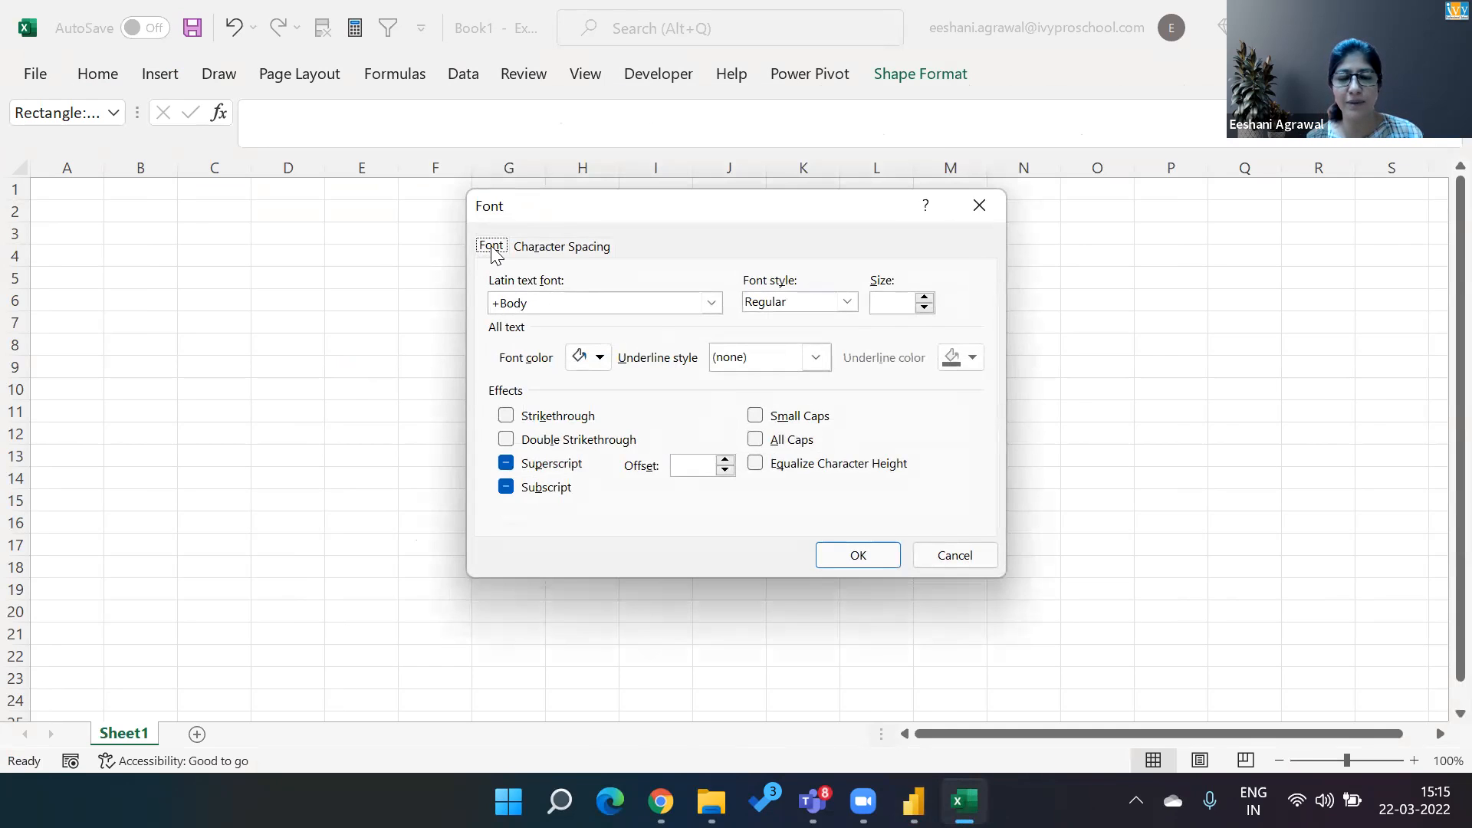
{"action": "left_click", "coordinate": [568, 247]}
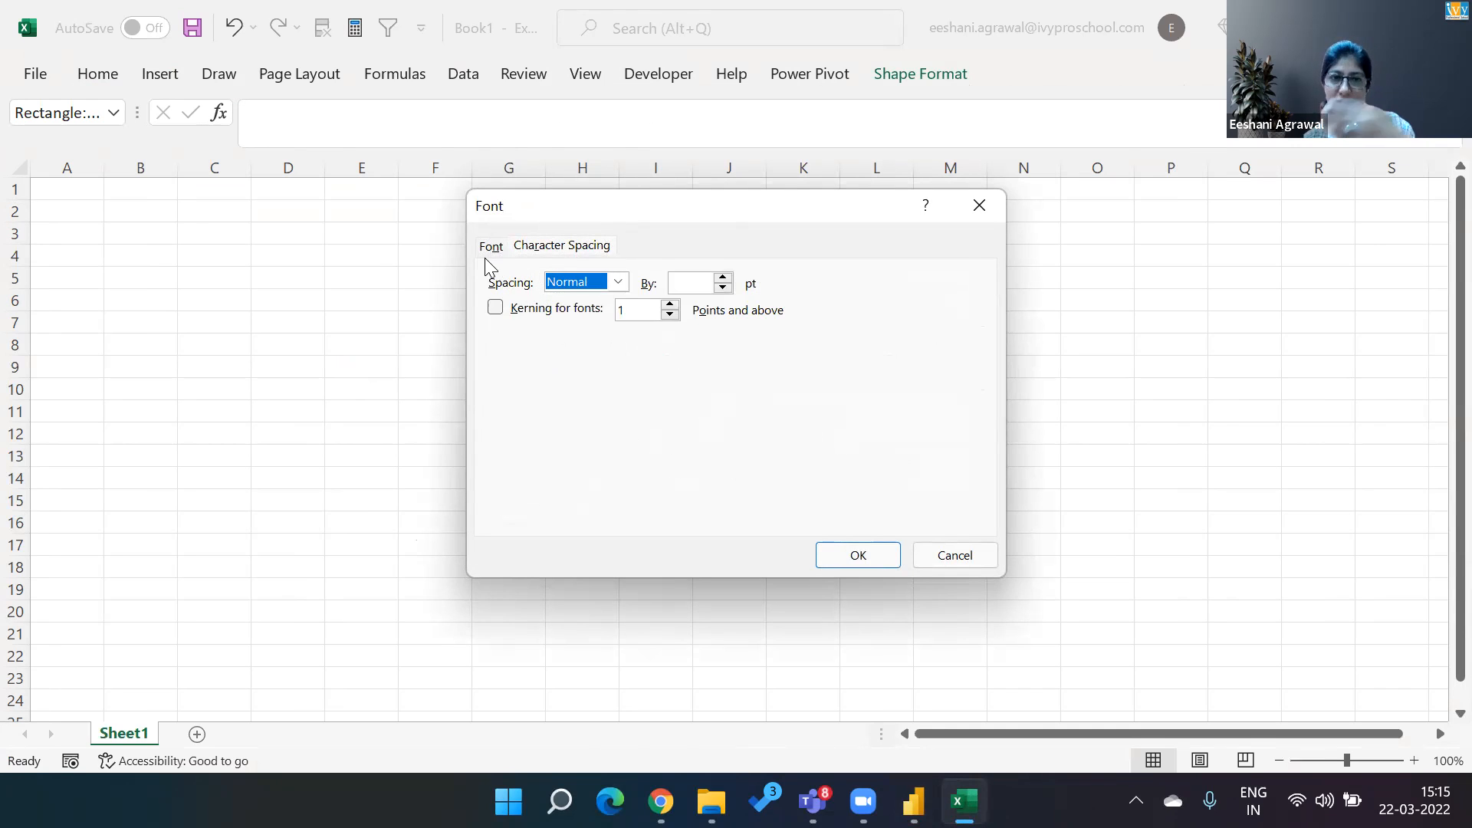
{"action": "left_click", "coordinate": [972, 559]}
{"action": "left_click", "coordinate": [974, 566]}
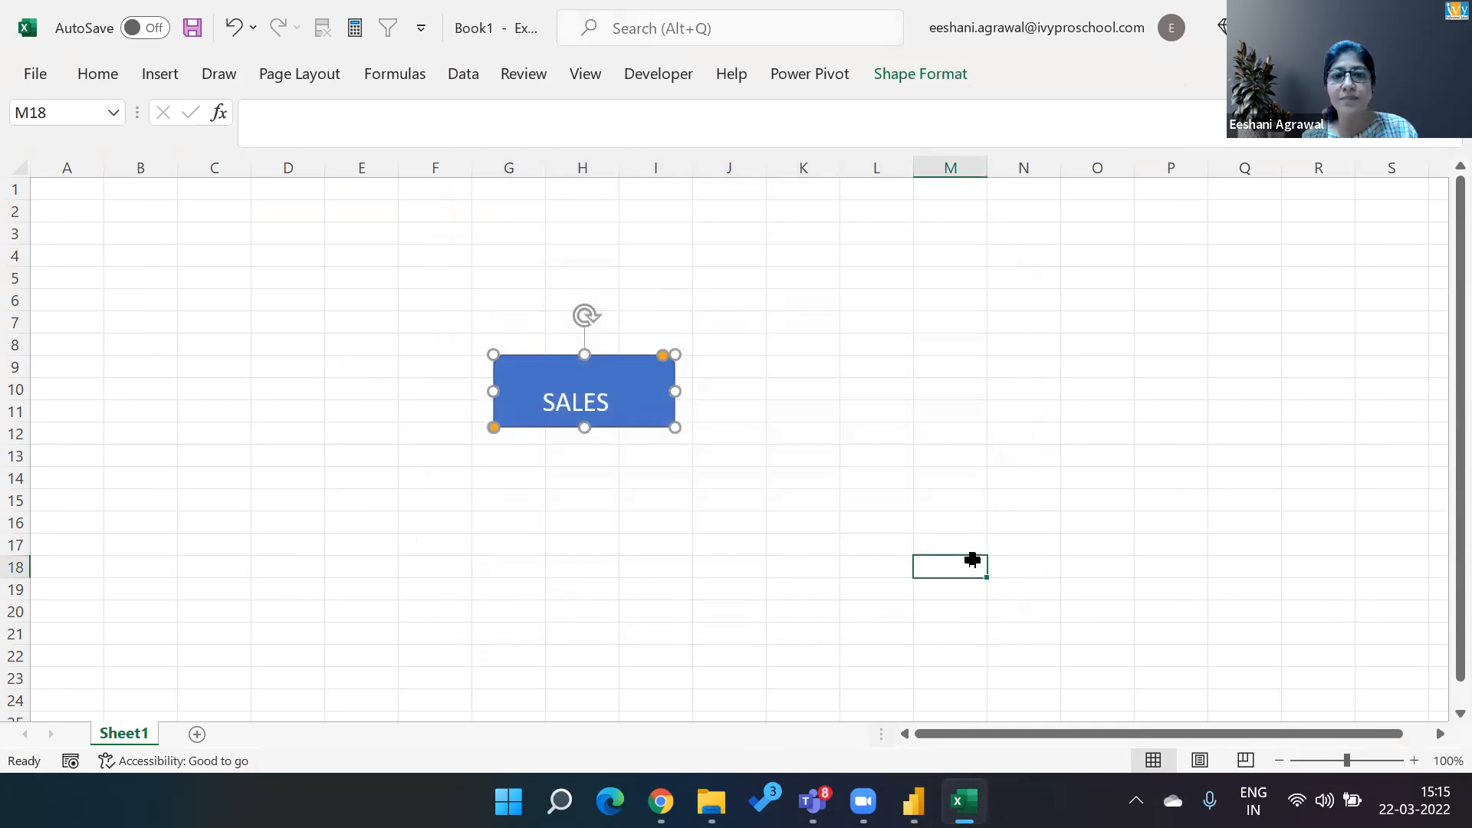
{"action": "key", "text": "alt+Tab"}
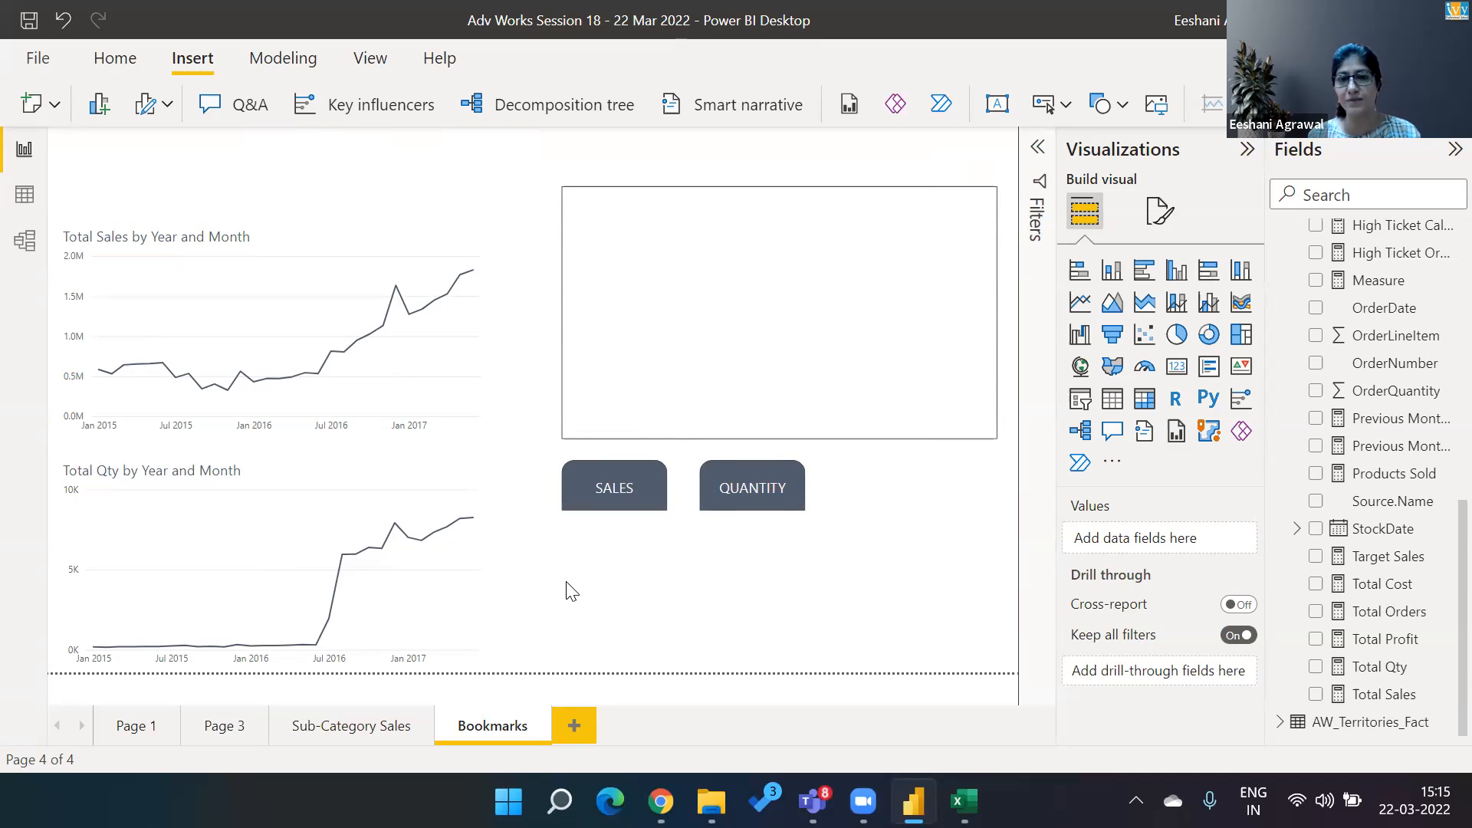
Duplicate the dark SALES and QUANTITY tabs together and place the copies in a second row beneath the originals
{"action": "left_click_drag", "start_coordinate": [536, 442], "coordinate": [892, 540]}
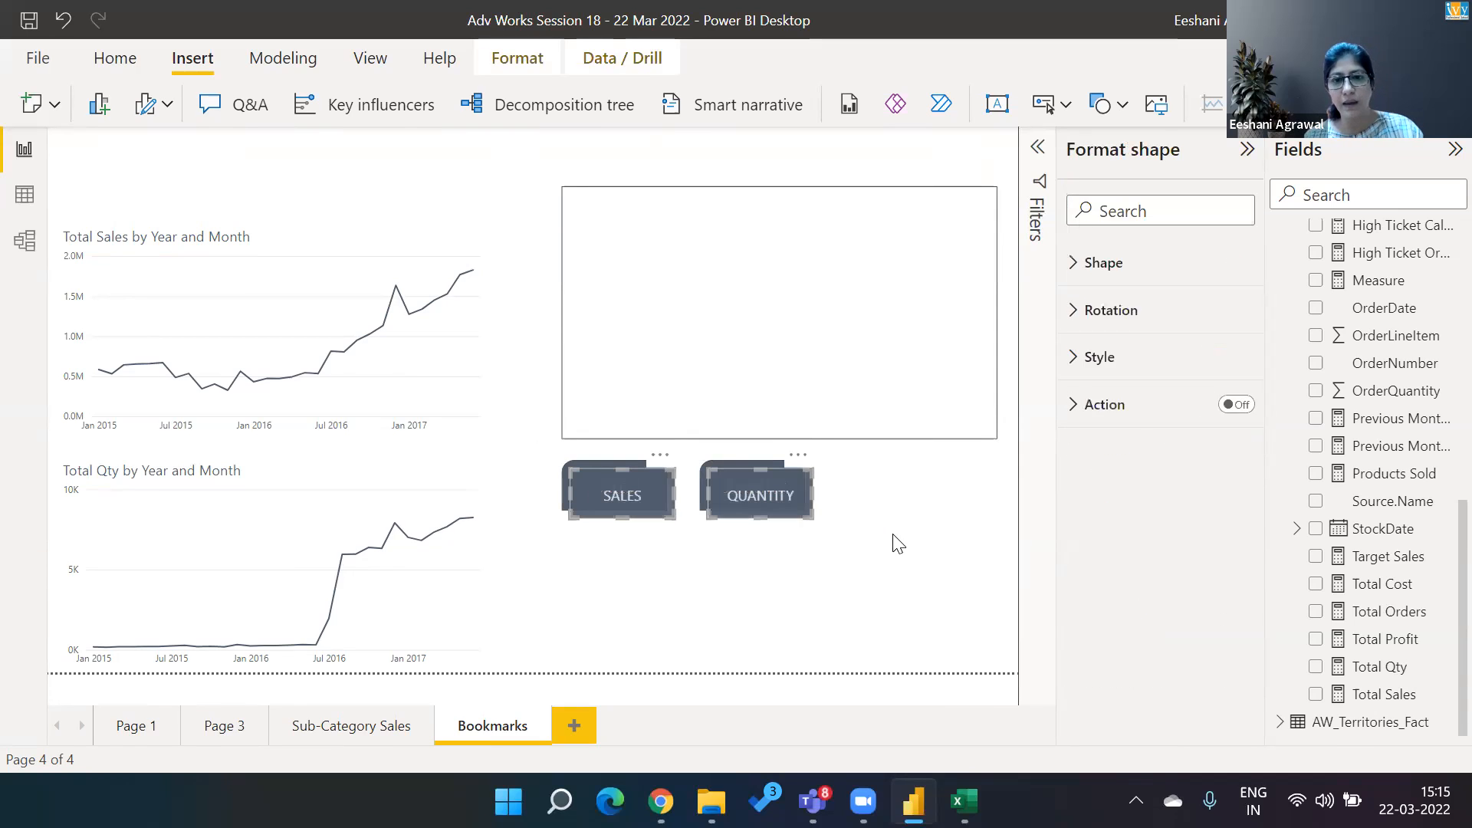
{"action": "left_click_drag", "start_coordinate": [748, 506], "coordinate": [742, 586]}
Fill the QUANTITY tab in the second row with the lightest grey theme shade of white
{"action": "left_click", "coordinate": [743, 586]}
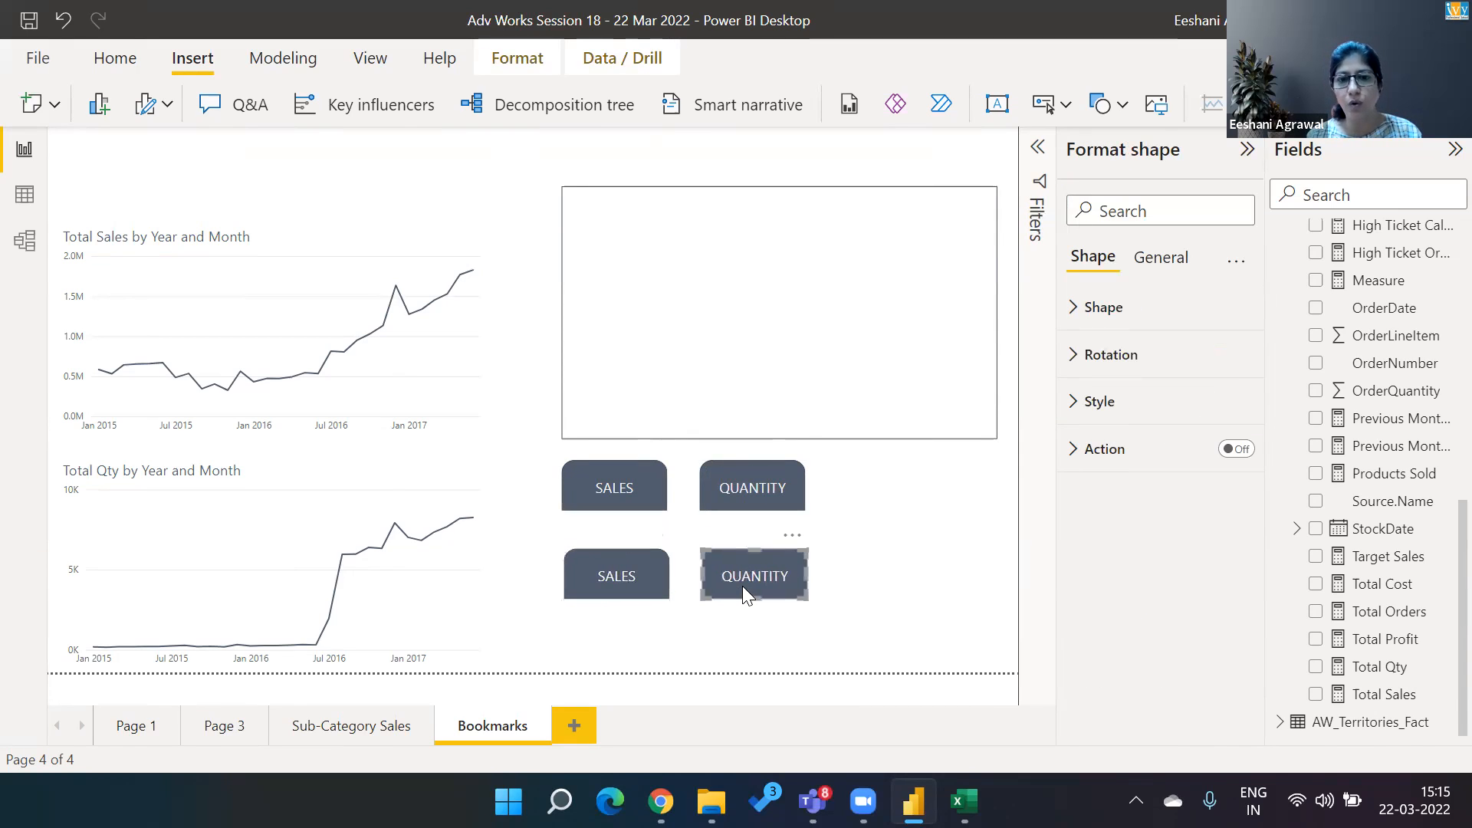
{"action": "left_click", "coordinate": [1077, 406]}
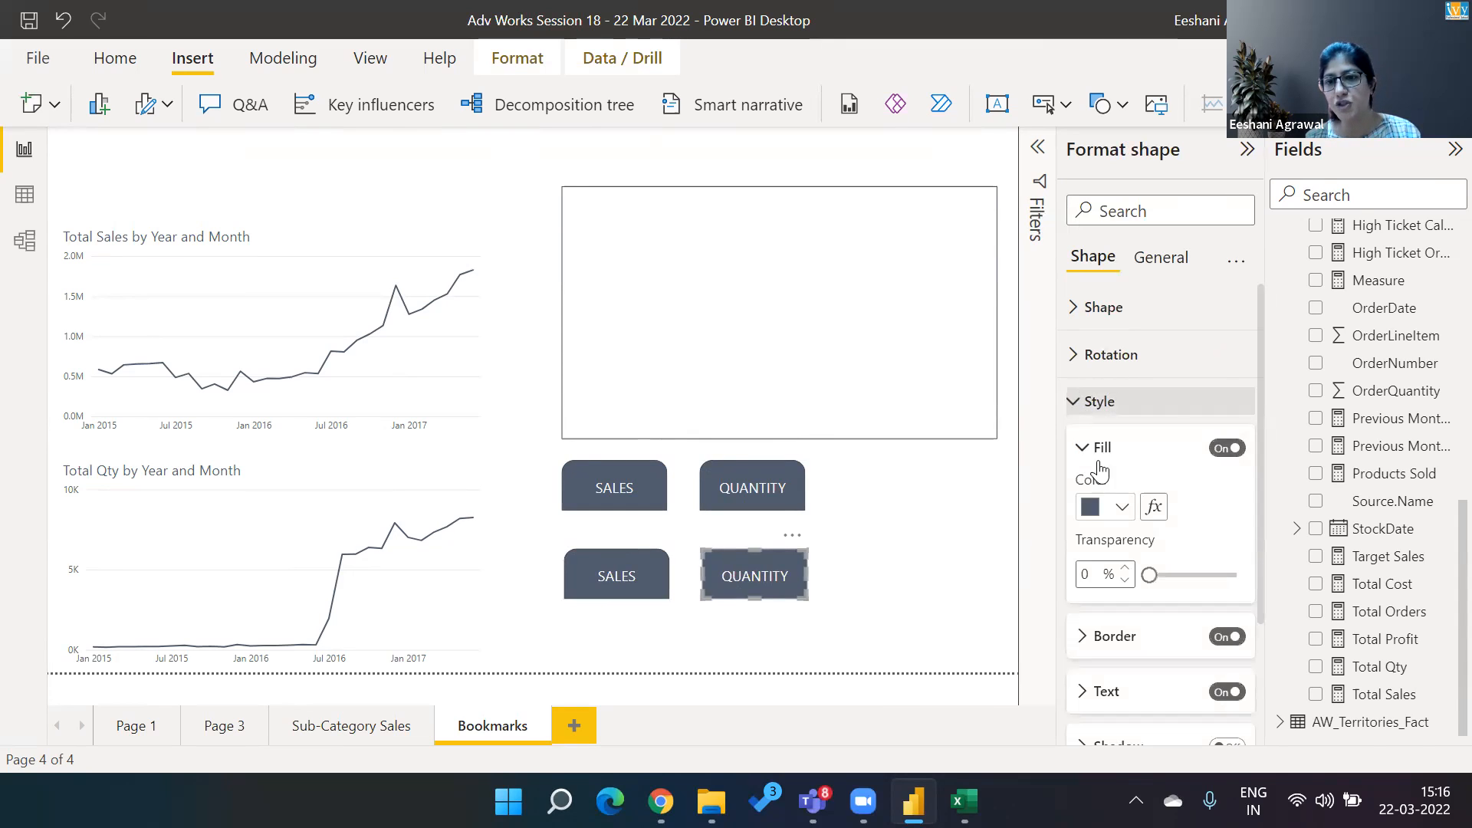
{"action": "left_click", "coordinate": [1120, 508]}
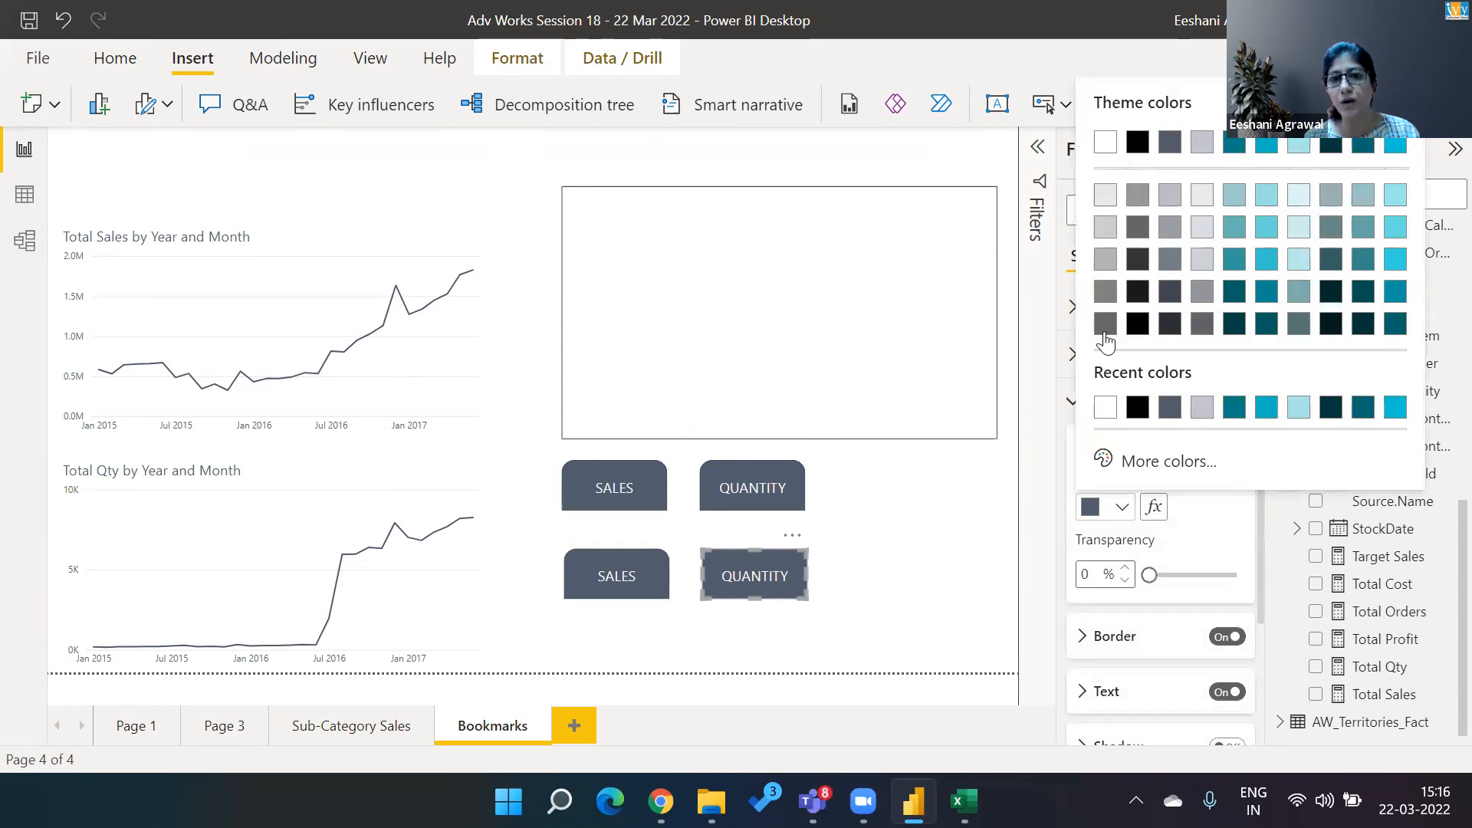
{"action": "left_click", "coordinate": [1106, 197]}
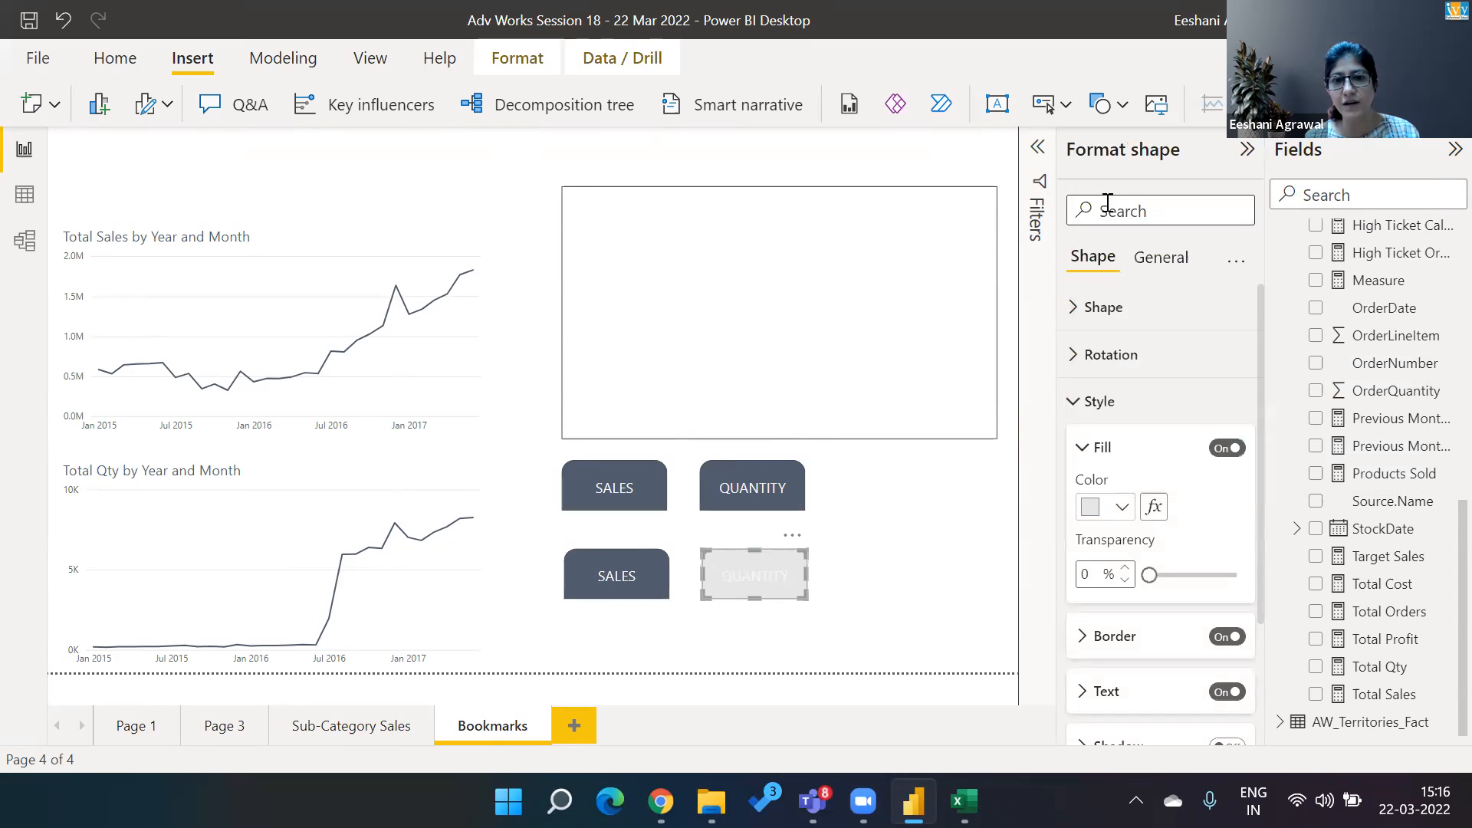
{"action": "left_click", "coordinate": [985, 549]}
Give the SALES tab in the second row the same light grey fill and deselect it
{"action": "left_click", "coordinate": [644, 569]}
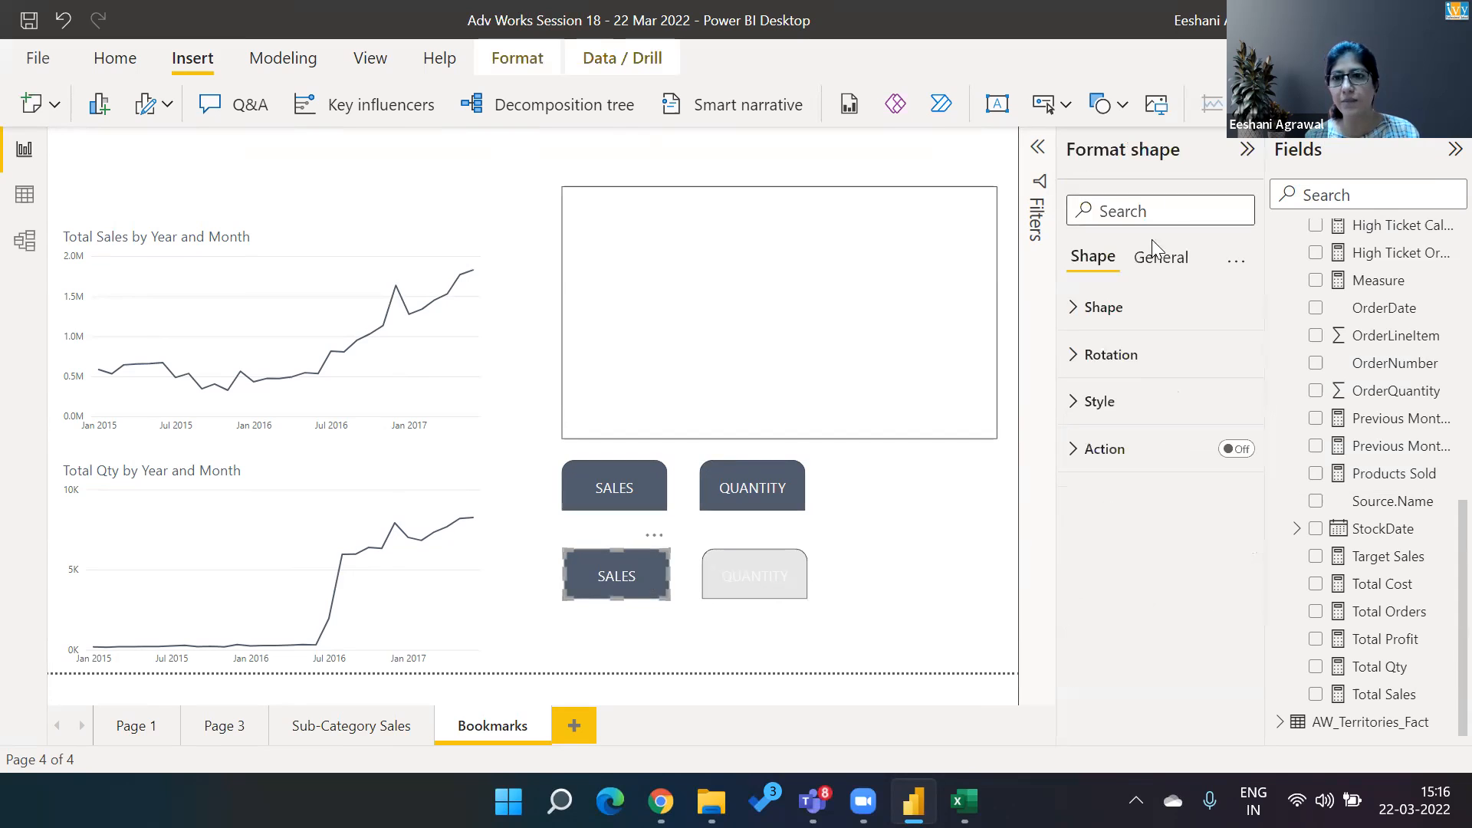
{"action": "left_click", "coordinate": [1080, 417]}
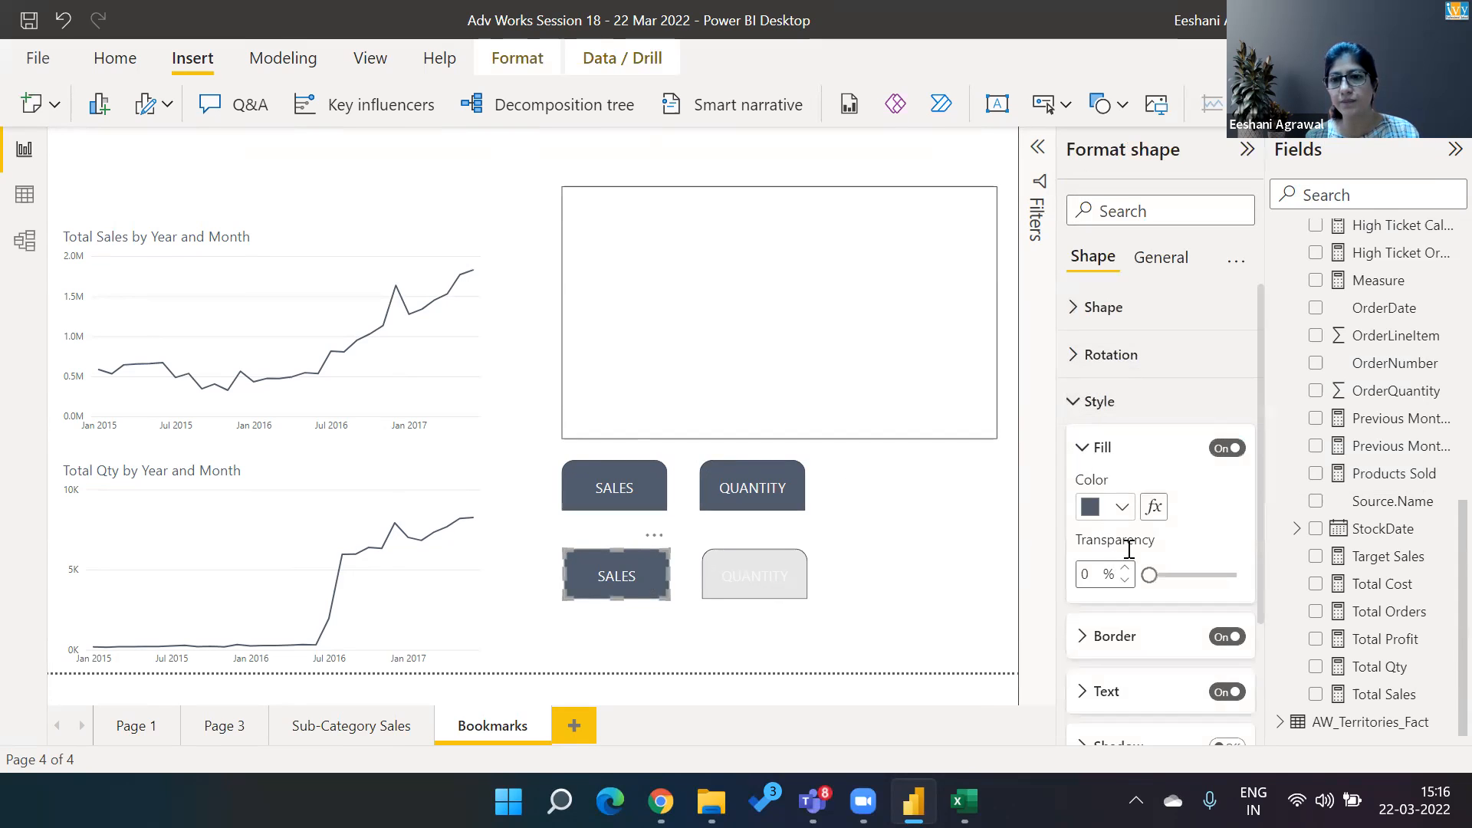
{"action": "left_click", "coordinate": [1123, 508]}
{"action": "left_click", "coordinate": [1106, 206]}
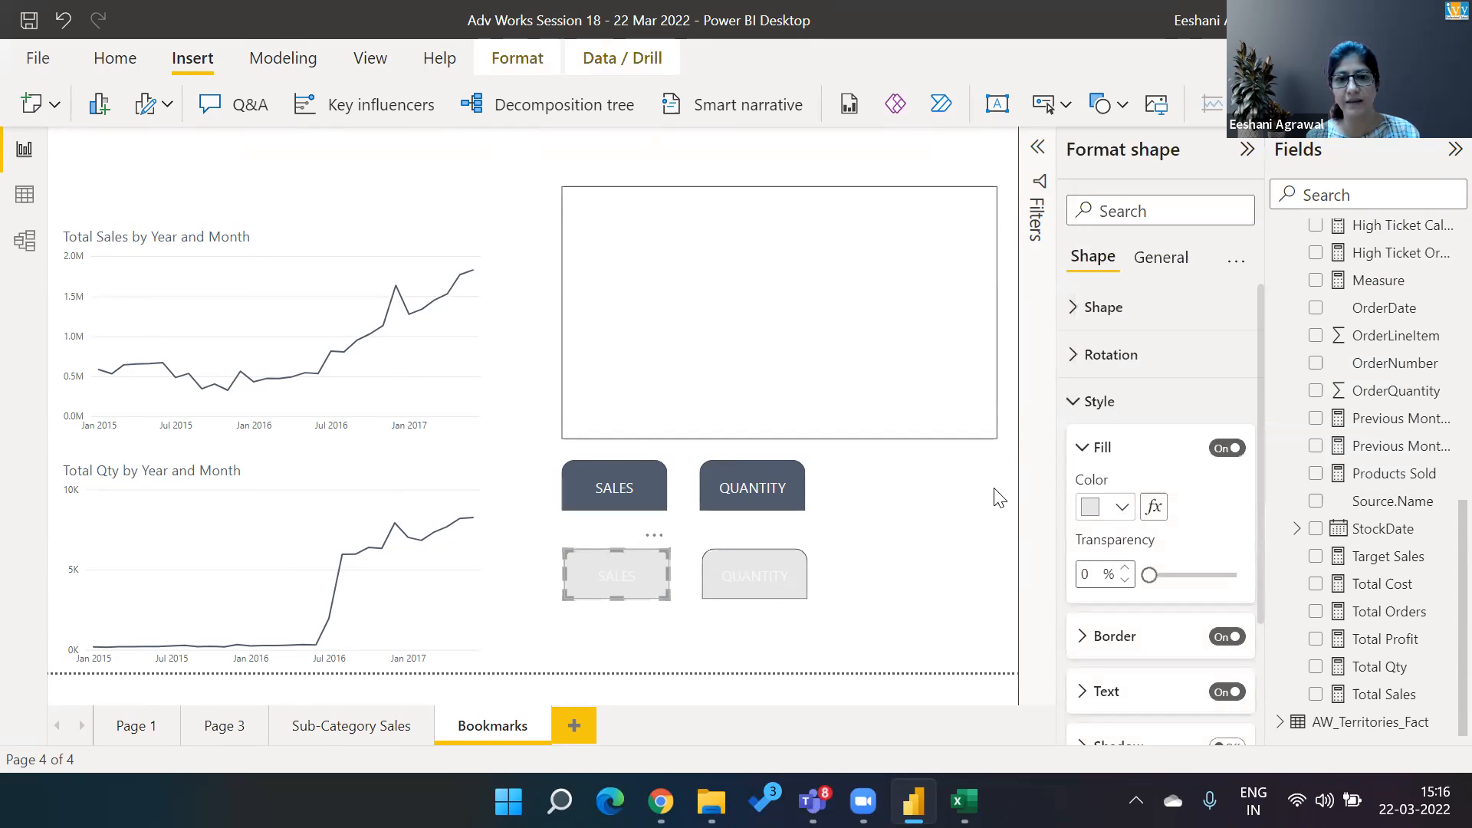
{"action": "left_click", "coordinate": [987, 518]}
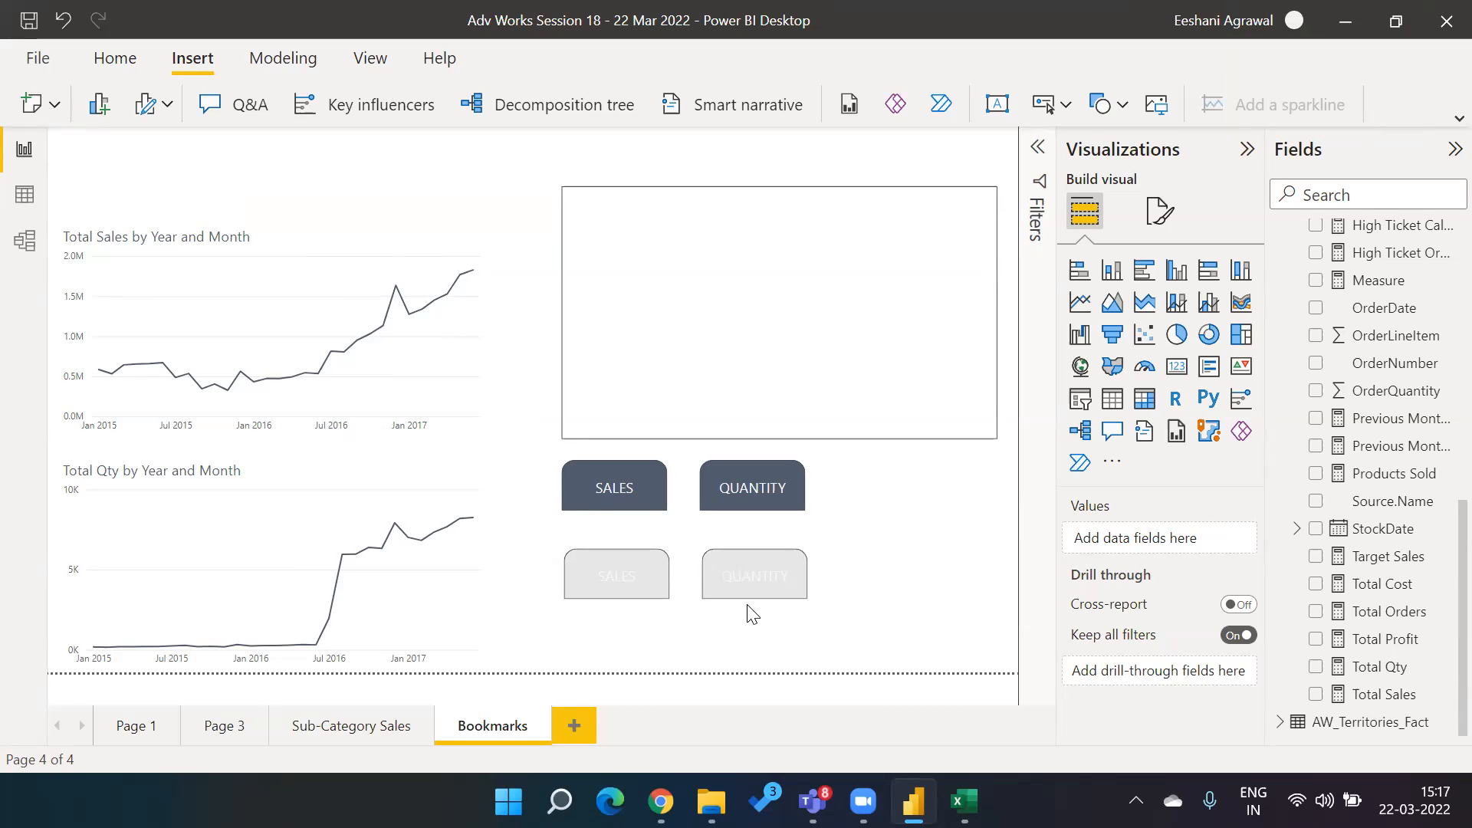
{"action": "left_click", "coordinate": [797, 296]}
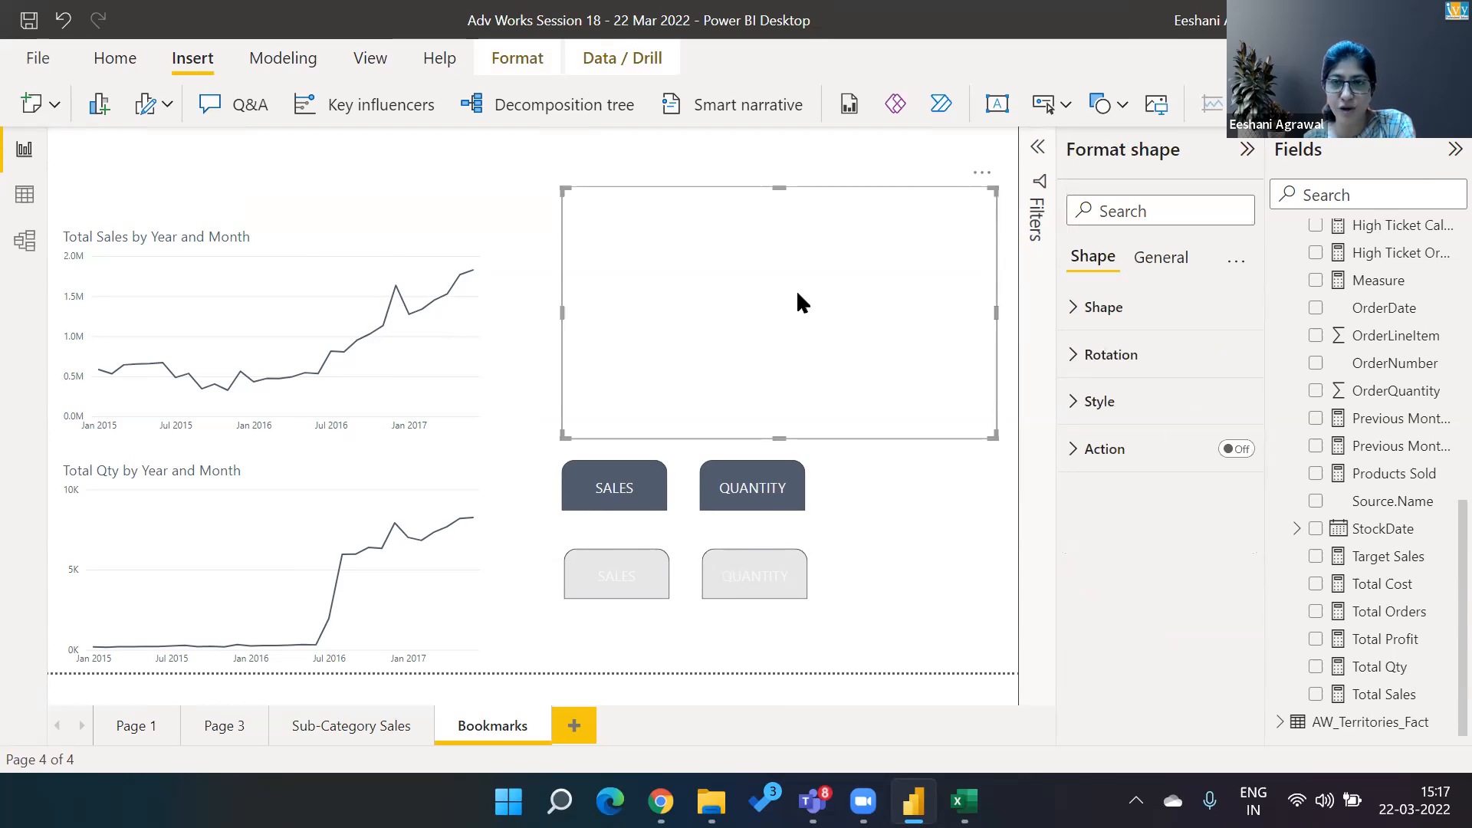
{"action": "left_click", "coordinate": [1114, 108]}
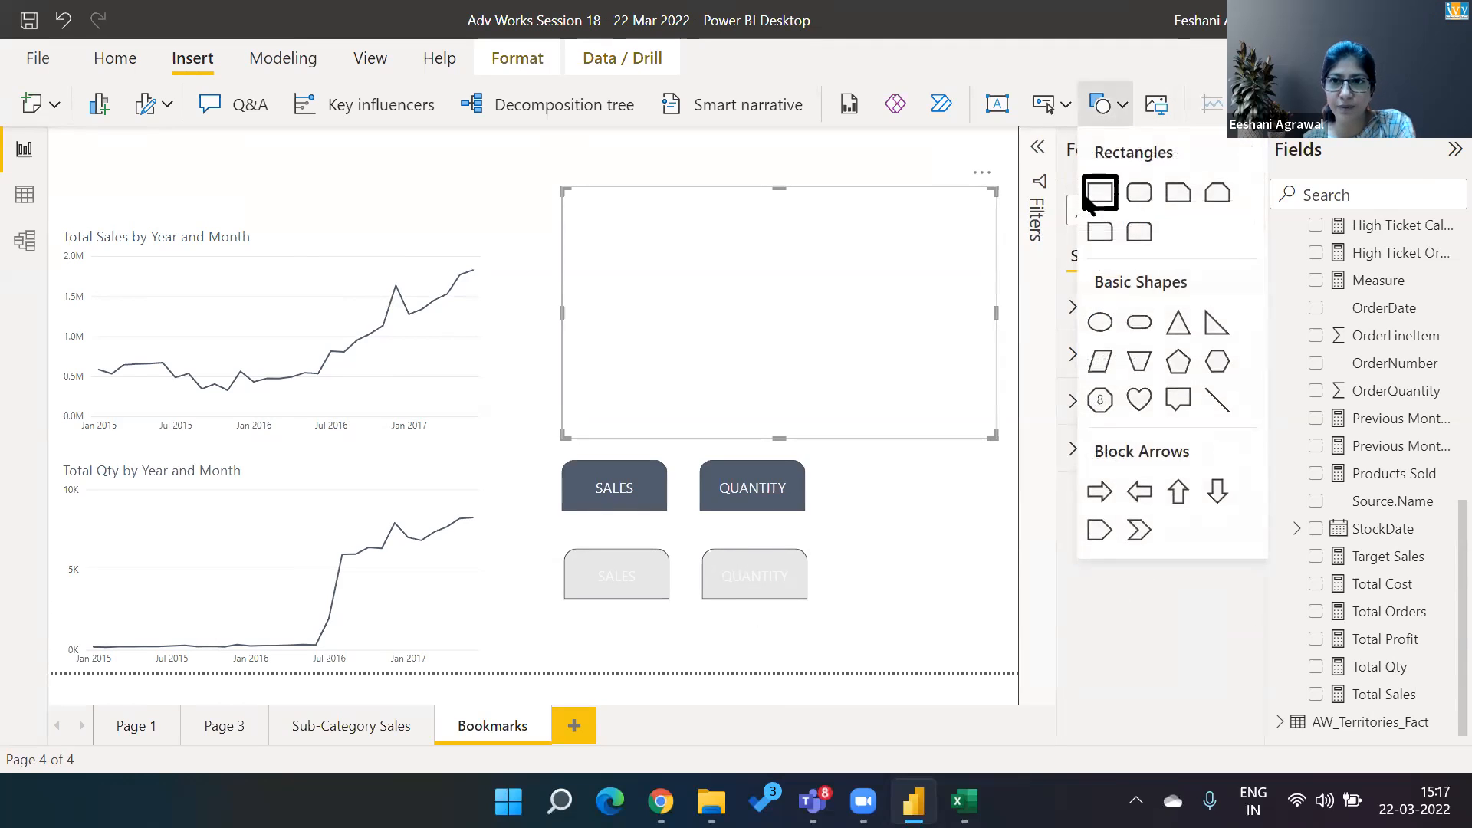
{"action": "left_click", "coordinate": [965, 541]}
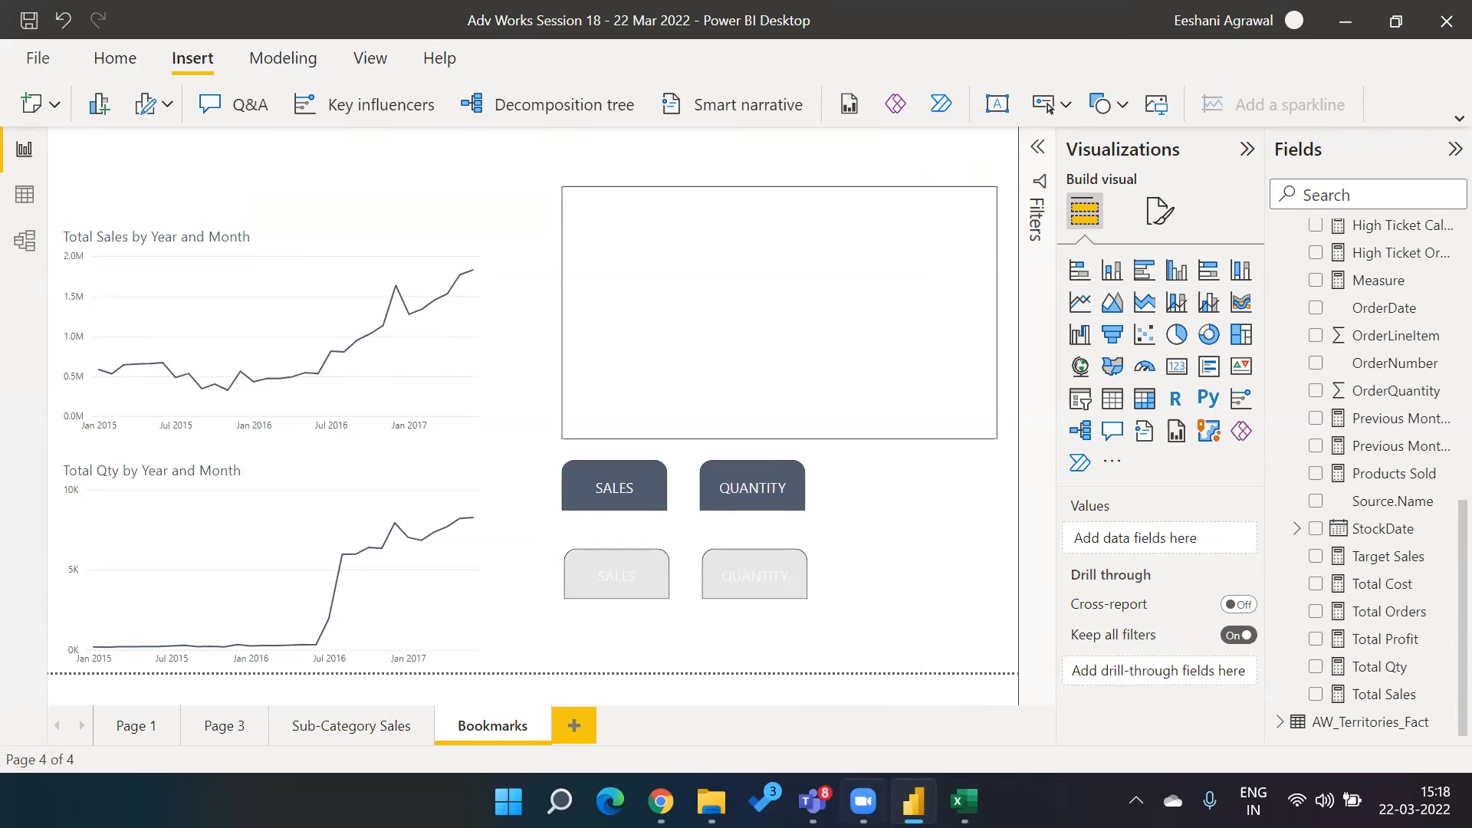
Switch to Google Chrome, search Google for "WEBSITE FOR ui ux deisgn" and look through the results for design websites
{"action": "mouse_move", "coordinate": [660, 801]}
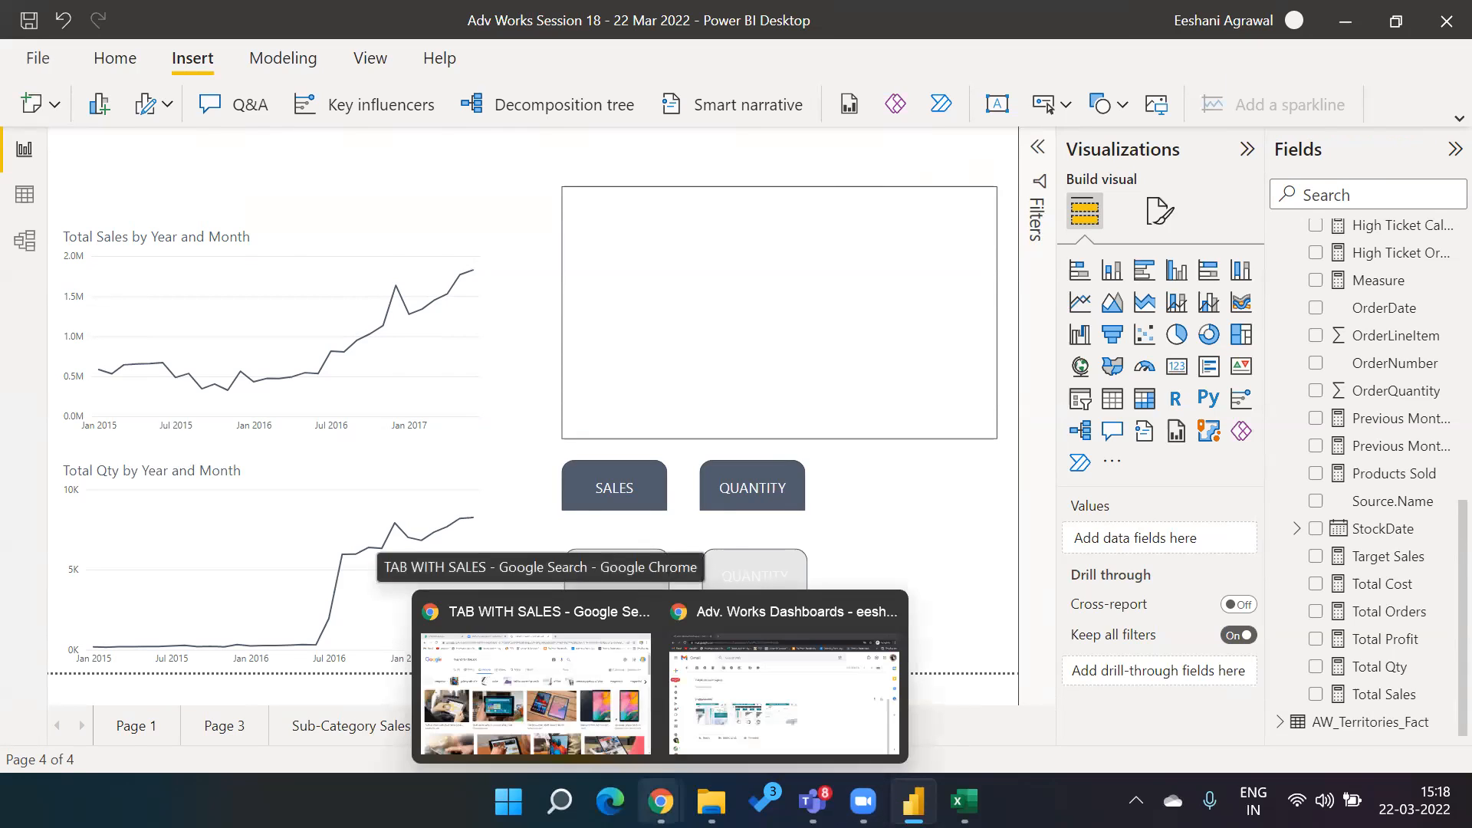
{"action": "left_click", "coordinate": [605, 565]}
{"action": "type", "text": "WEBSITE FOT"}
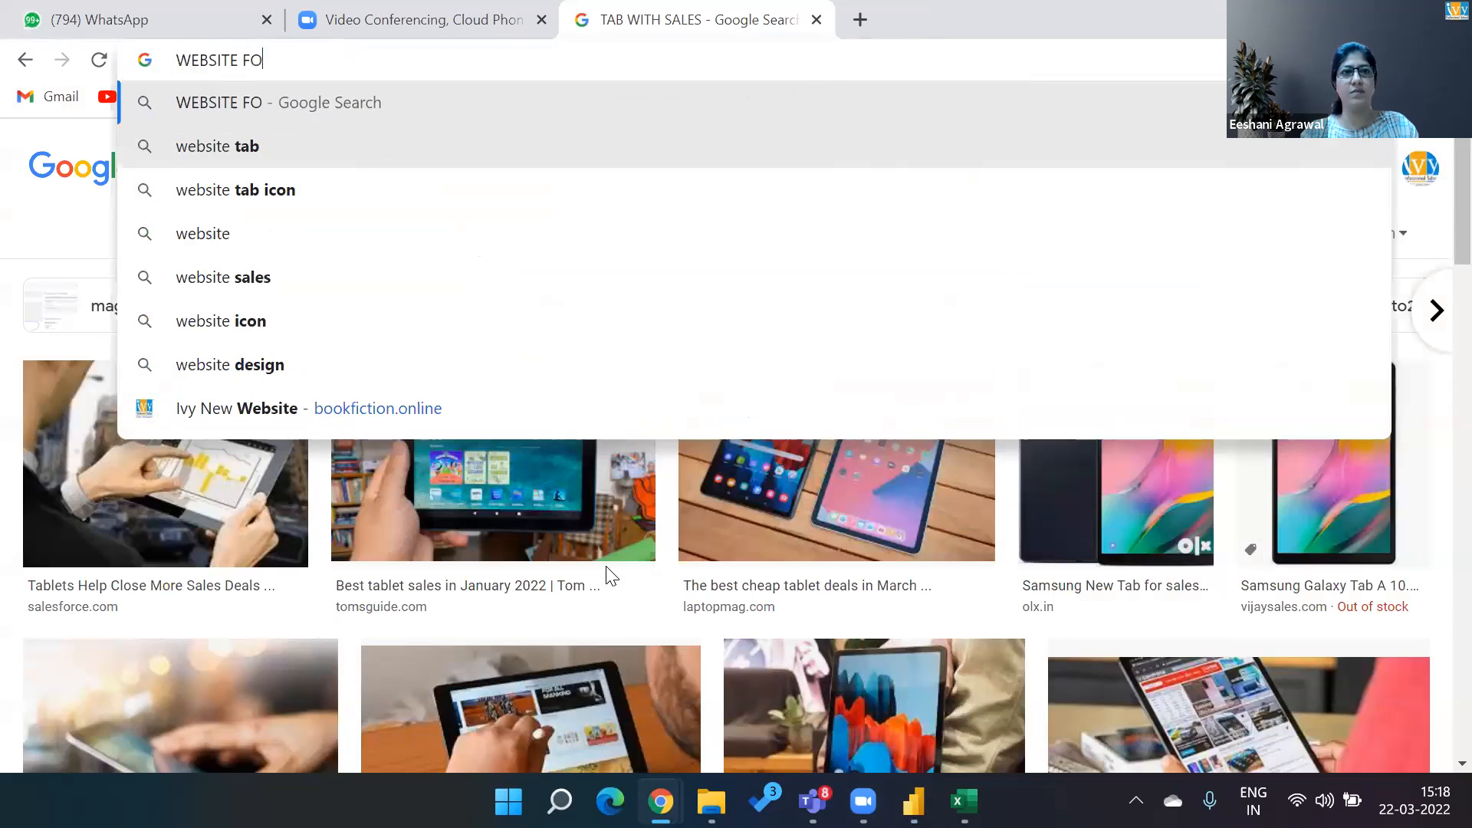
{"action": "key", "text": "BackSpace"}
{"action": "key", "text": "BackSpace"}
{"action": "type", "text": "R"}
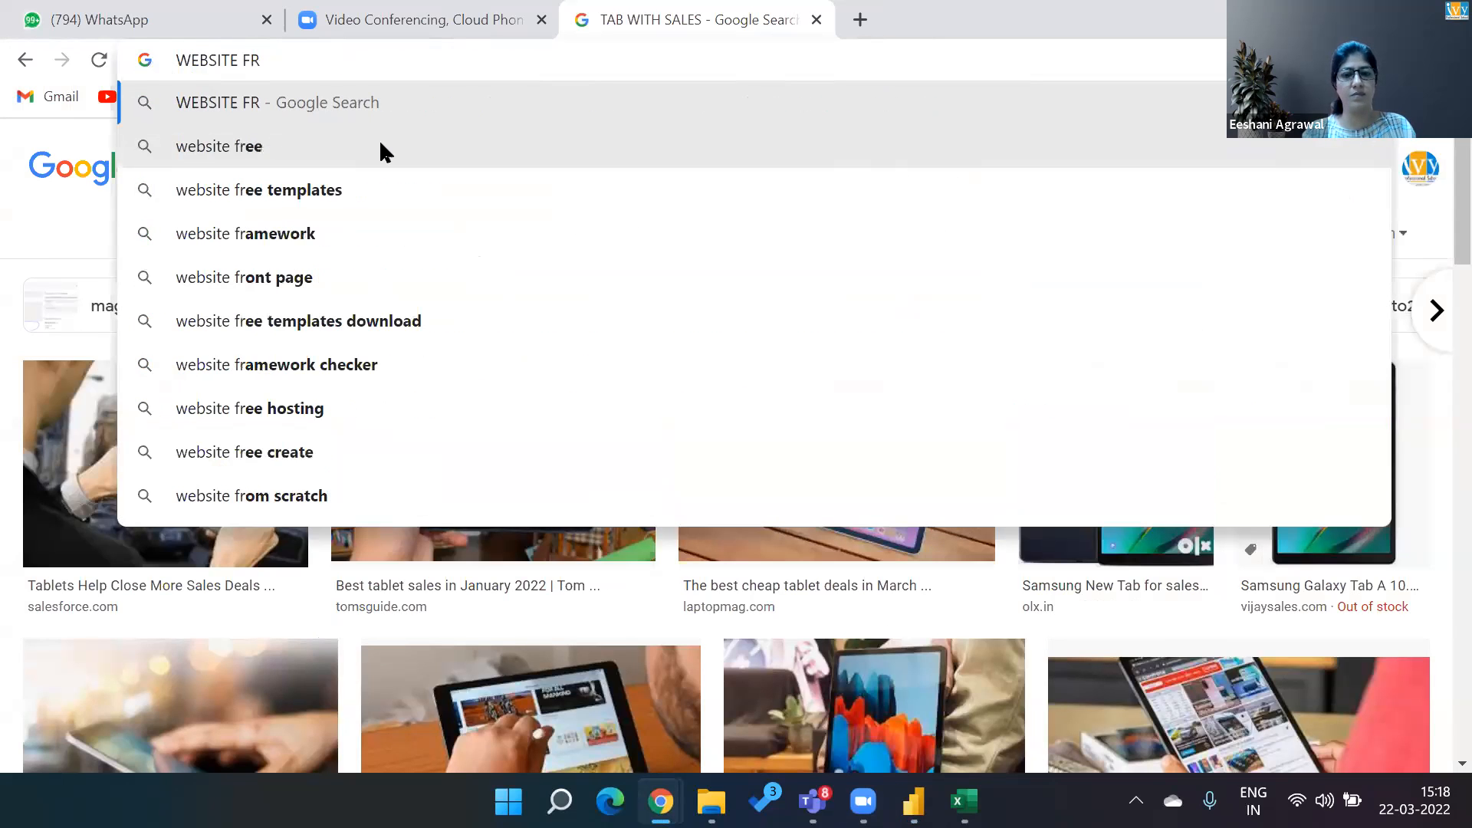
{"action": "key", "text": "BackSpace"}
{"action": "type", "text": "OR "}
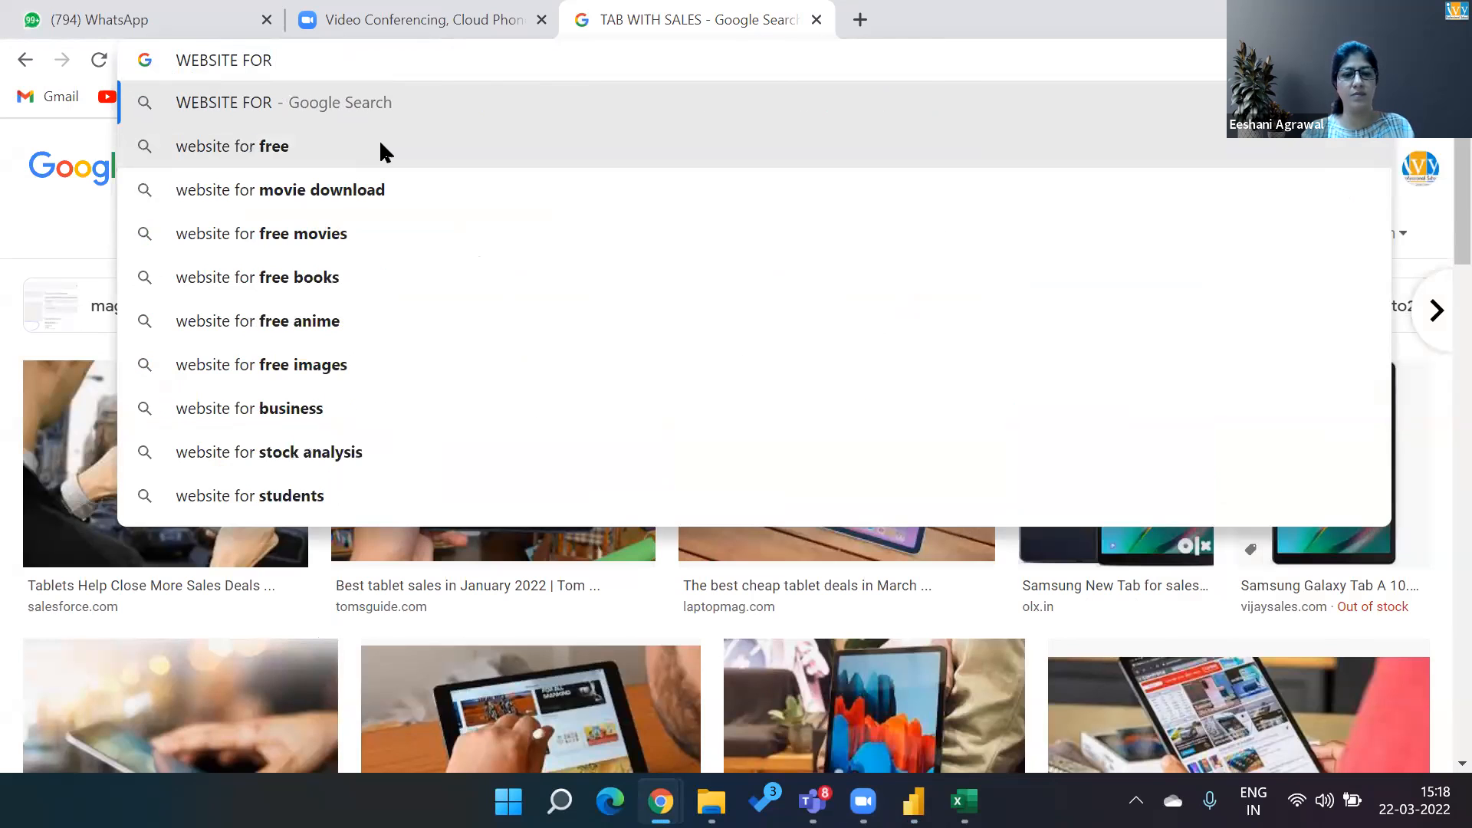
{"action": "type", "text": "ui u"}
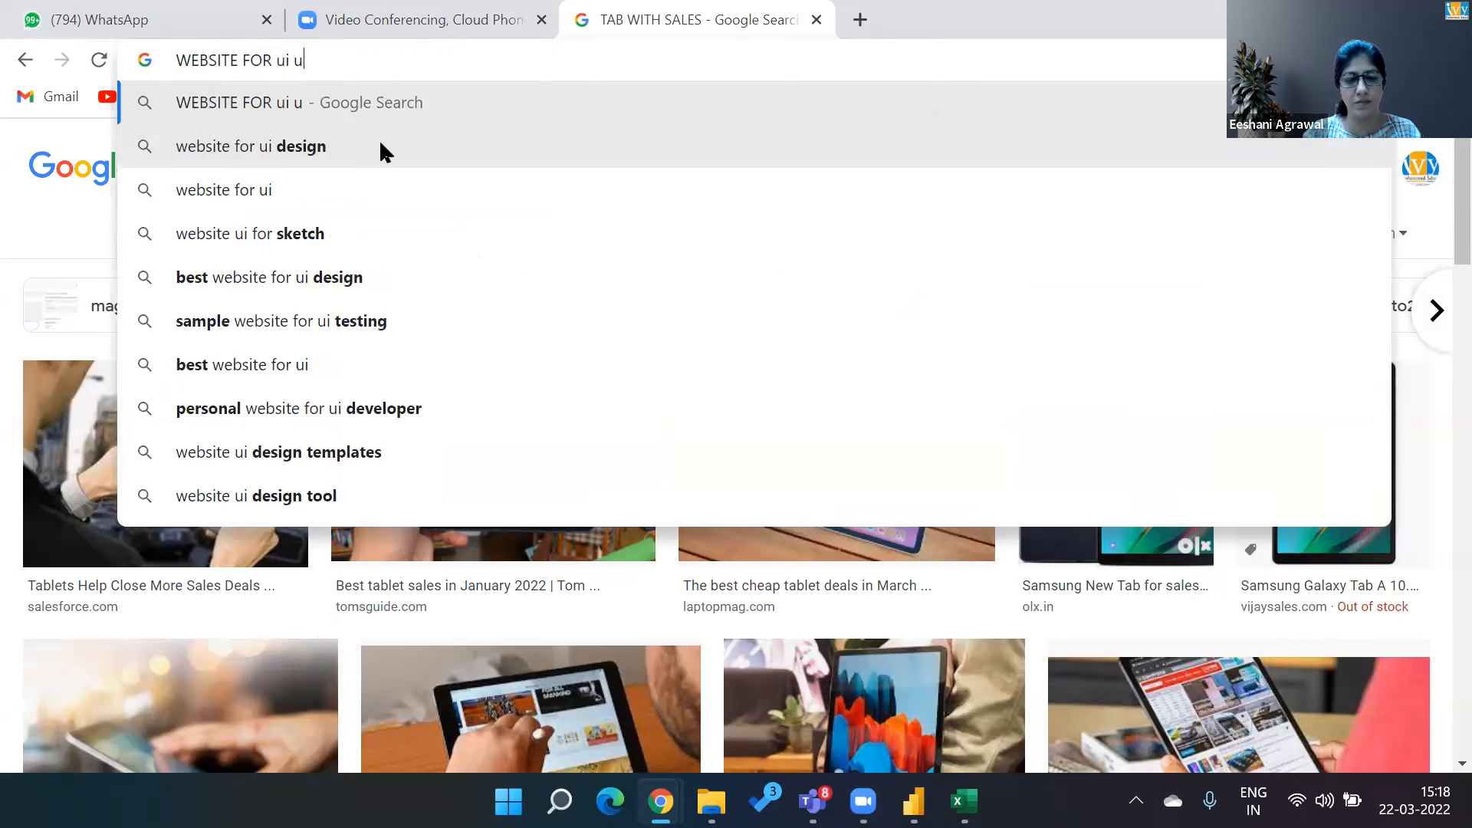
{"action": "type", "text": "x deisgn"}
{"action": "key", "text": "Return"}
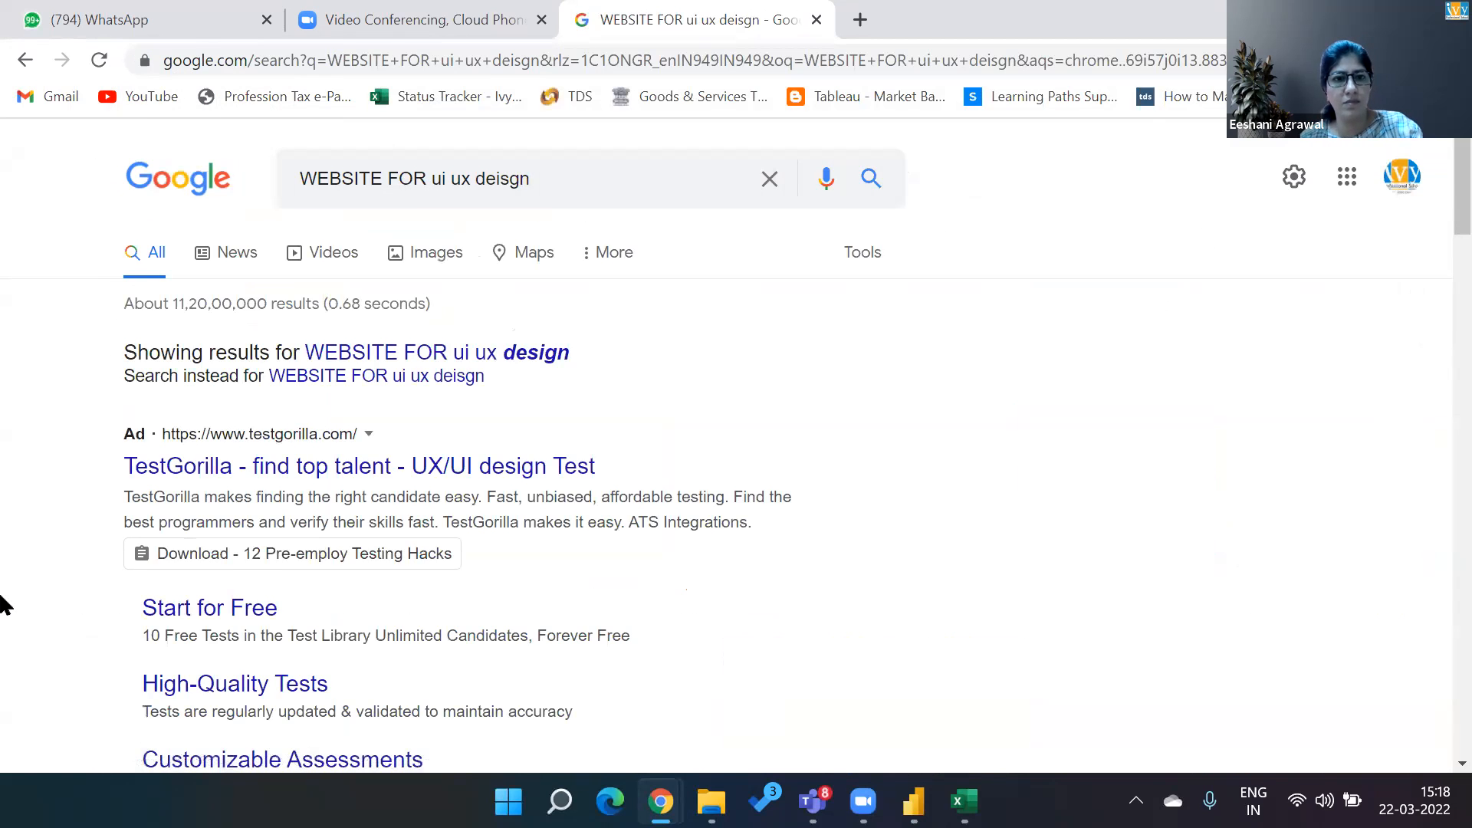
{"action": "scroll", "coordinate": [3, 604], "scroll_direction": "down", "scroll_amount": 3}
{"action": "scroll", "coordinate": [4, 604], "scroll_direction": "down", "scroll_amount": 3}
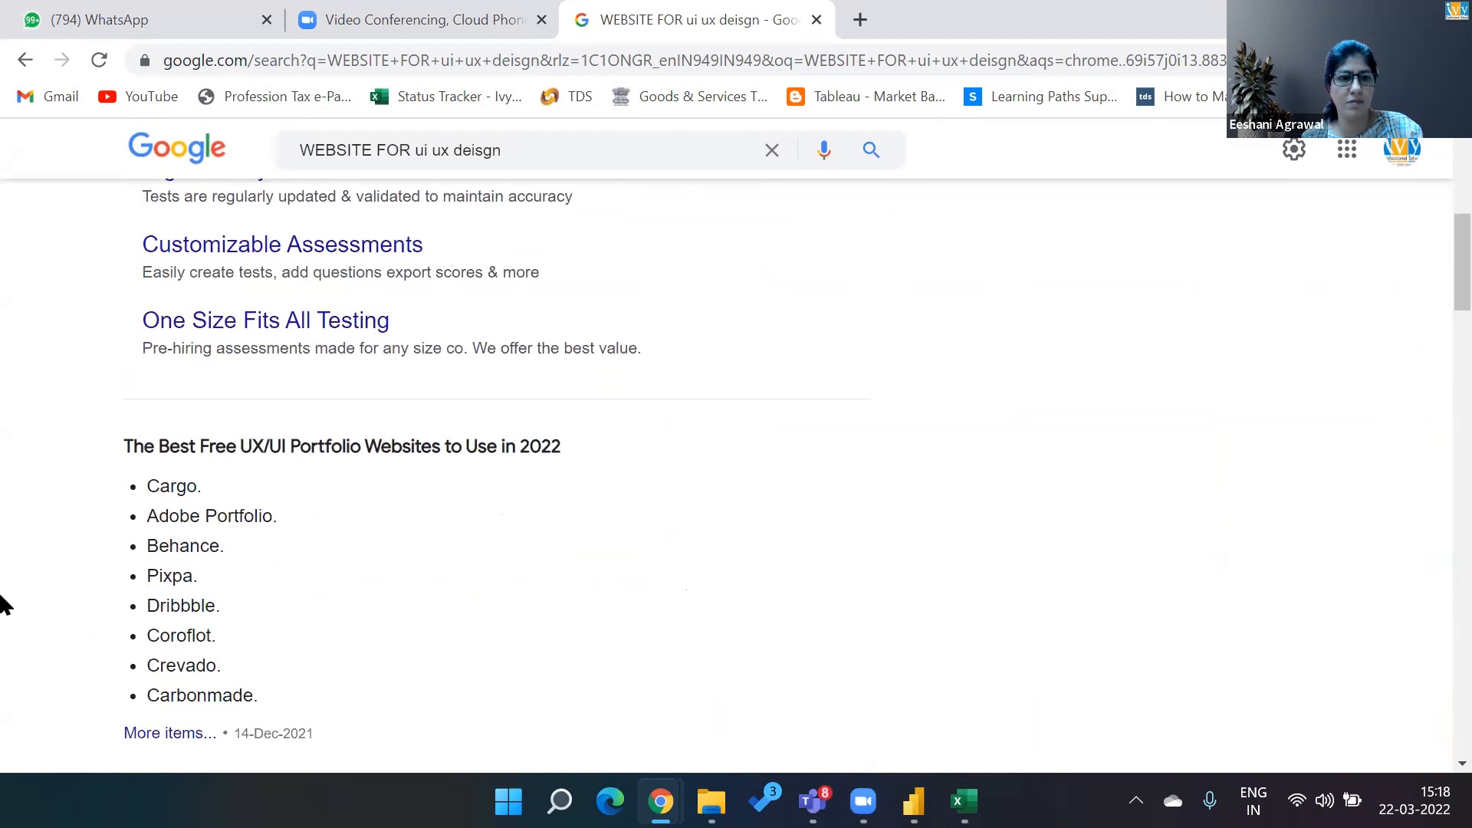
{"action": "scroll", "coordinate": [4, 605], "scroll_direction": "down", "scroll_amount": 3}
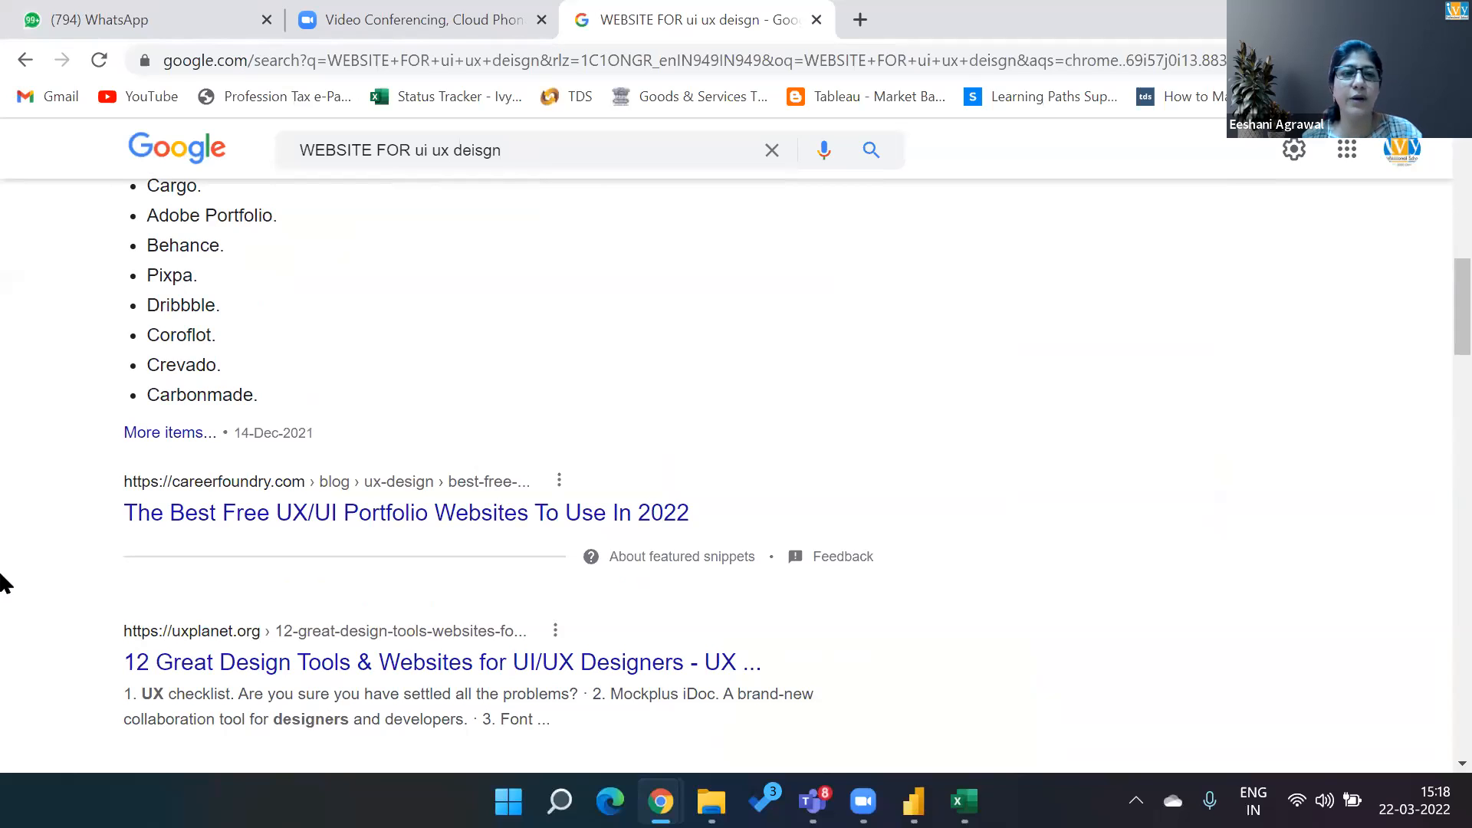
Open the previously visited Untitled Figma design file in the browser and look at the sample SALES rectangle
{"action": "left_click", "coordinate": [230, 60]}
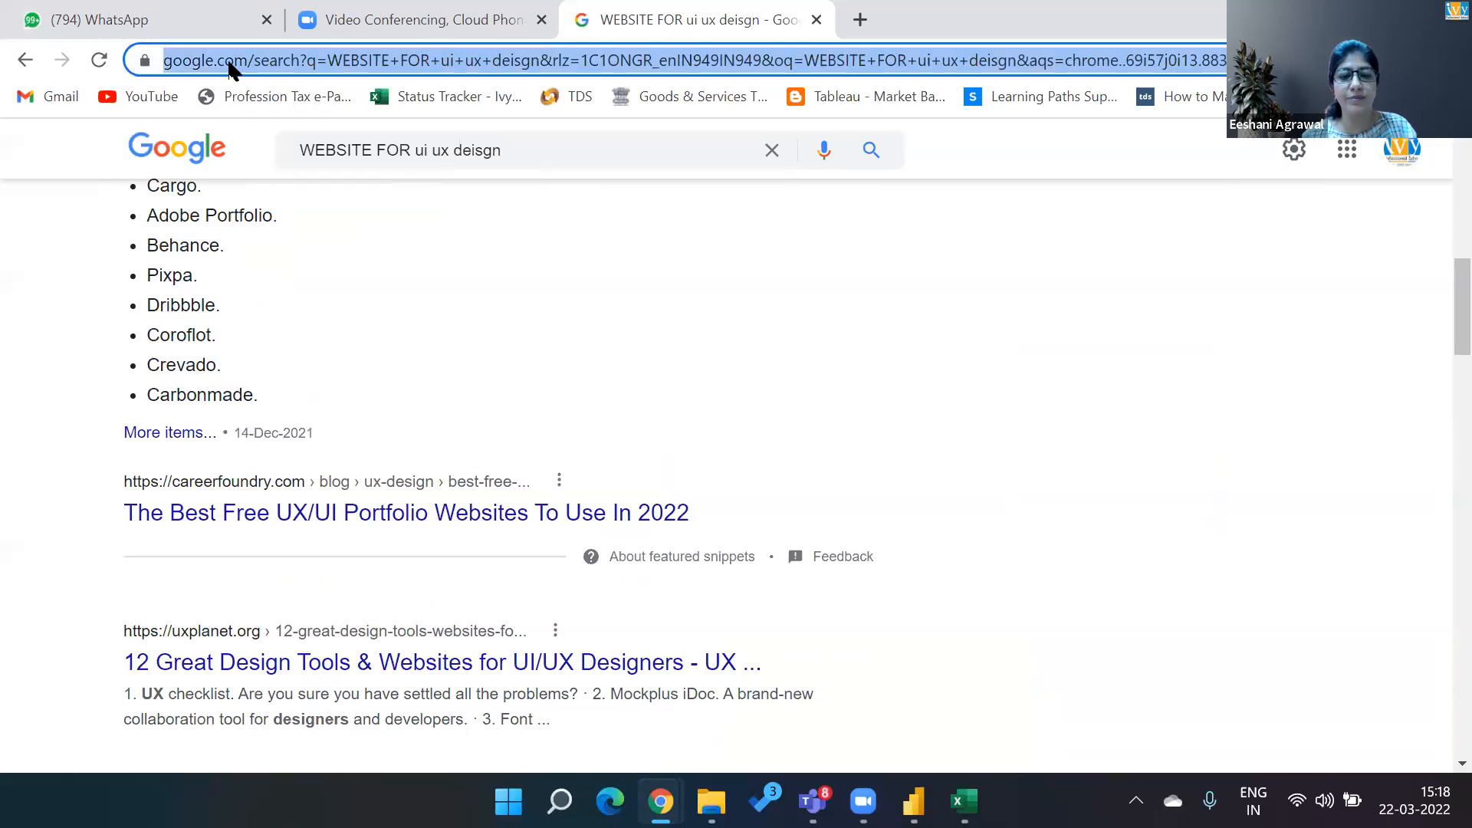
{"action": "type", "text": "f"}
{"action": "key", "text": "Down"}
{"action": "key", "text": "Down"}
{"action": "key", "text": "Down"}
{"action": "key", "text": "Return"}
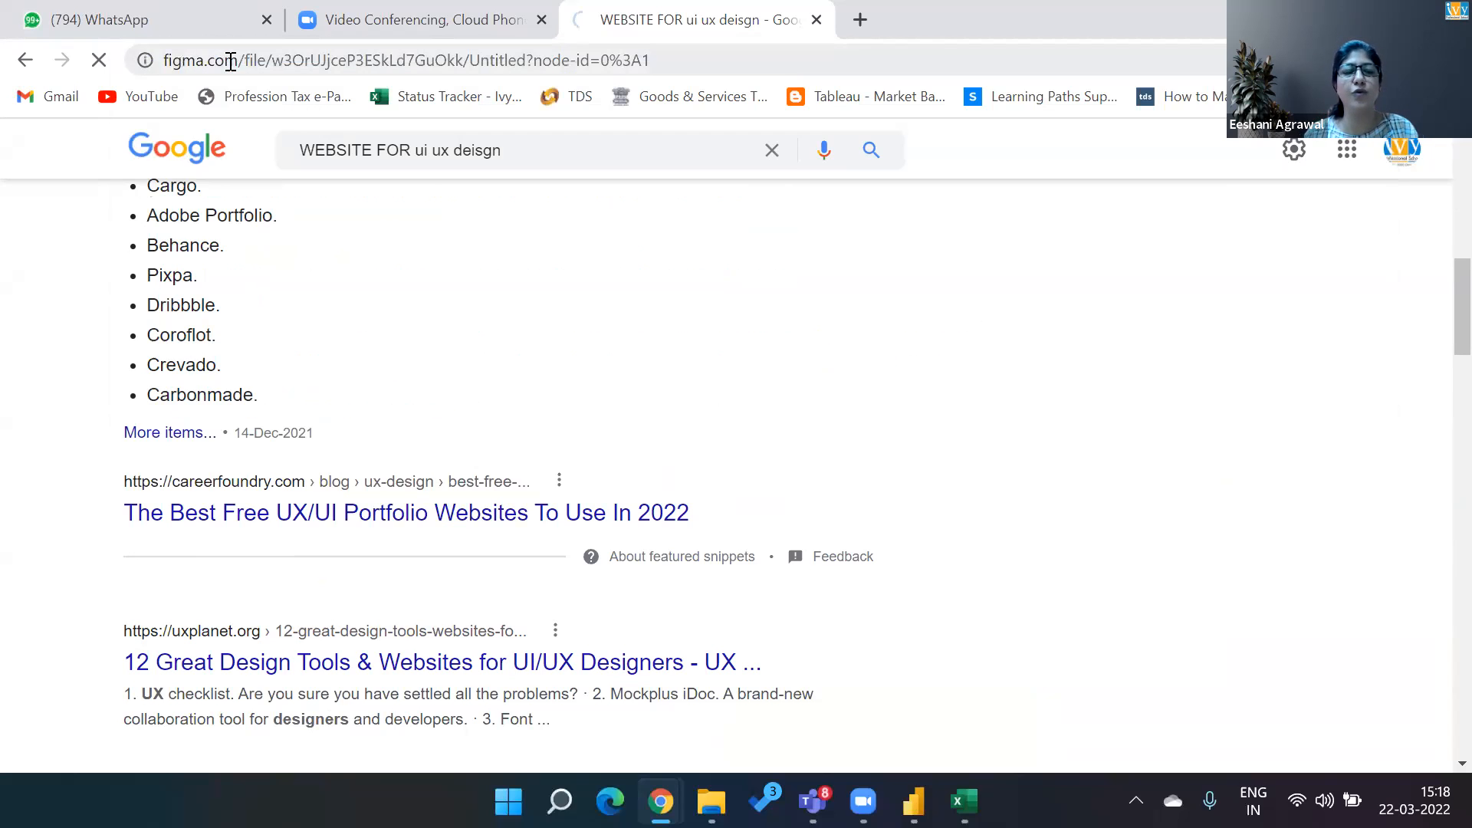
{"action": "left_click", "coordinate": [230, 60]}
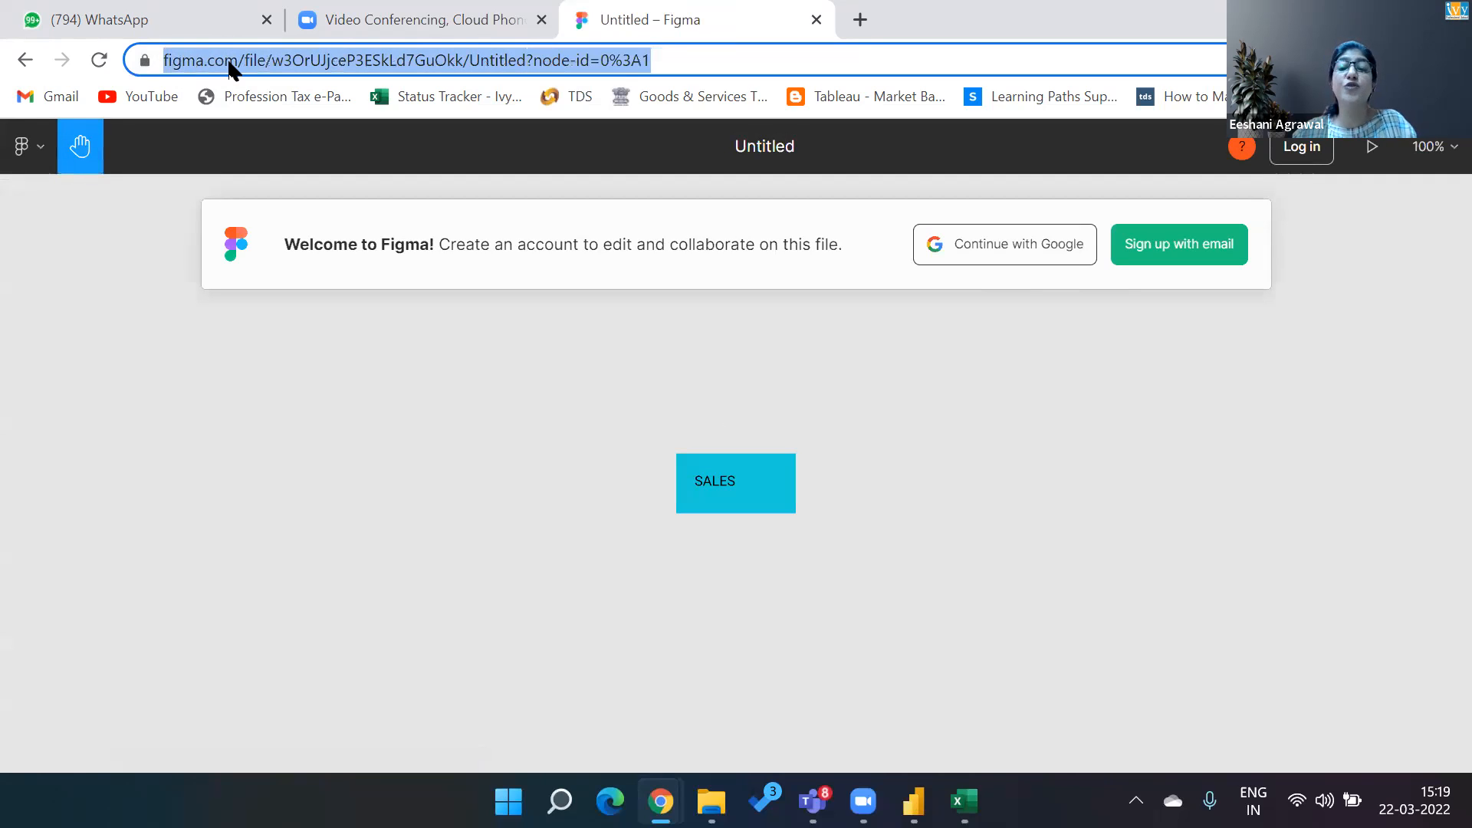
{"action": "left_click", "coordinate": [257, 2]}
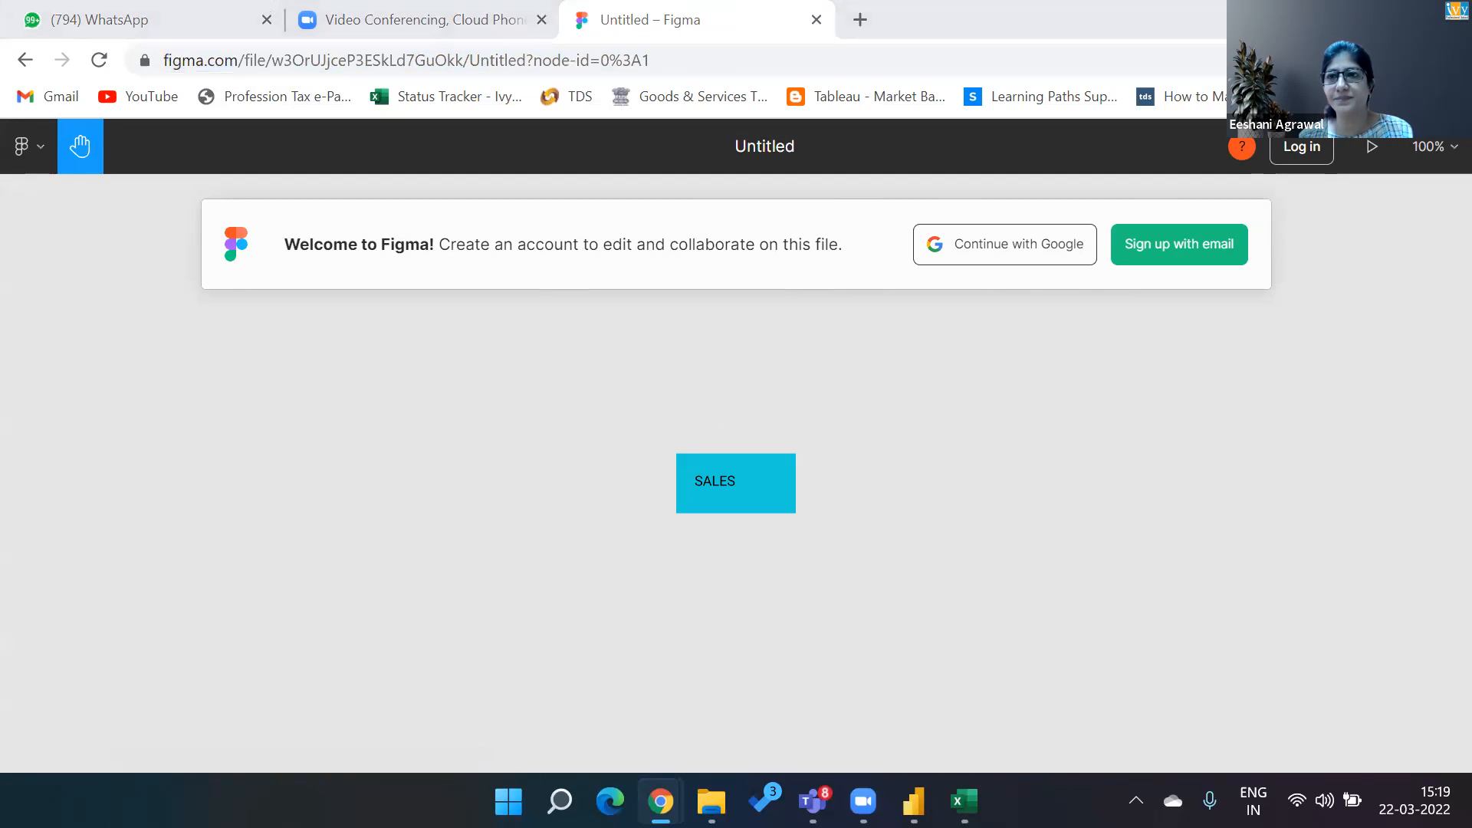
Switch back to Power BI Desktop and move the dark SALES and QUANTITY tabs together onto the frame's upper edge
{"action": "key", "text": "alt+Tab"}
{"action": "key", "text": "alt+Tab"}
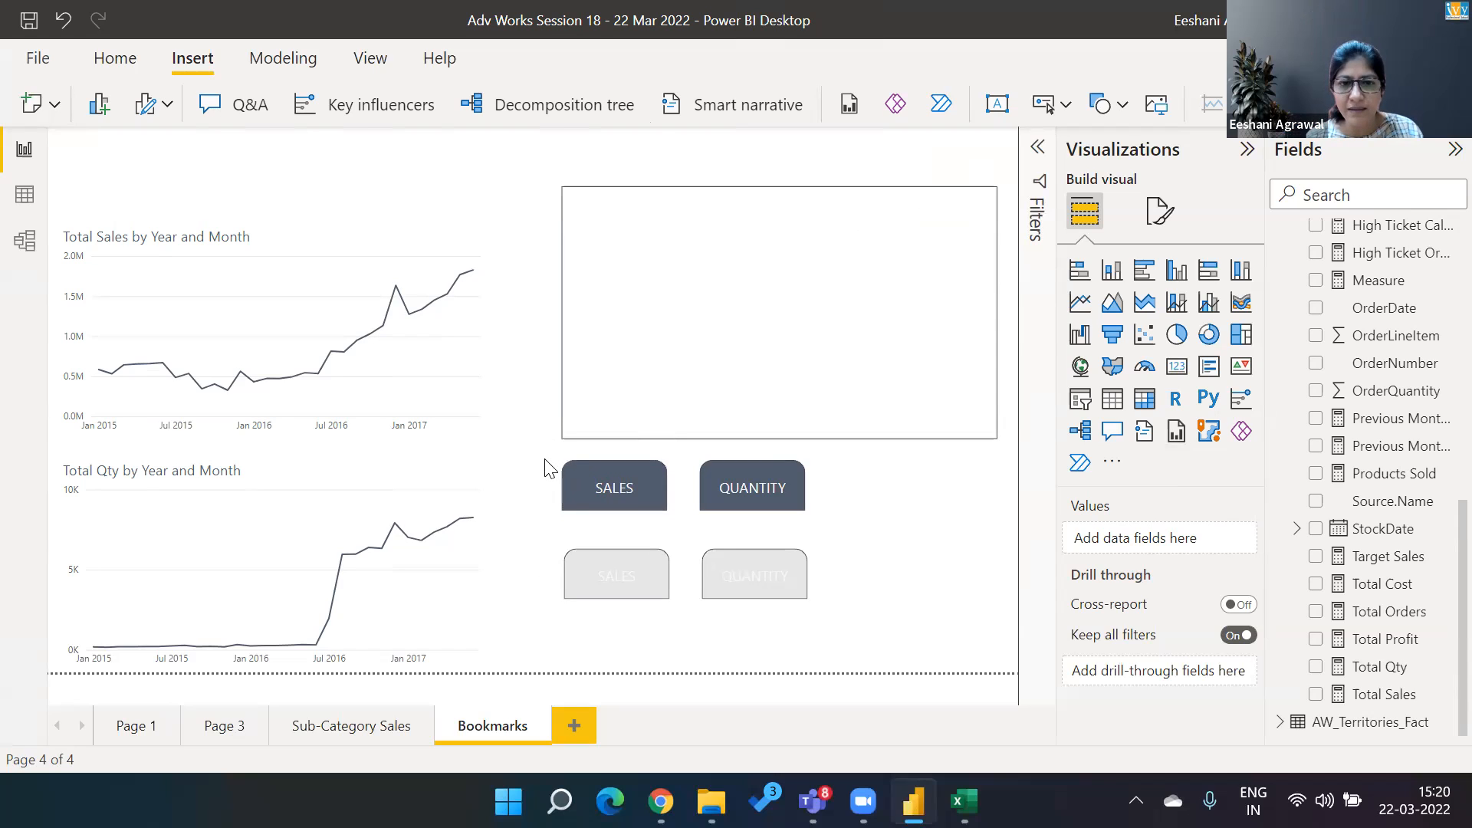
{"action": "left_click_drag", "start_coordinate": [538, 452], "coordinate": [845, 526]}
{"action": "left_click_drag", "start_coordinate": [771, 493], "coordinate": [769, 169]}
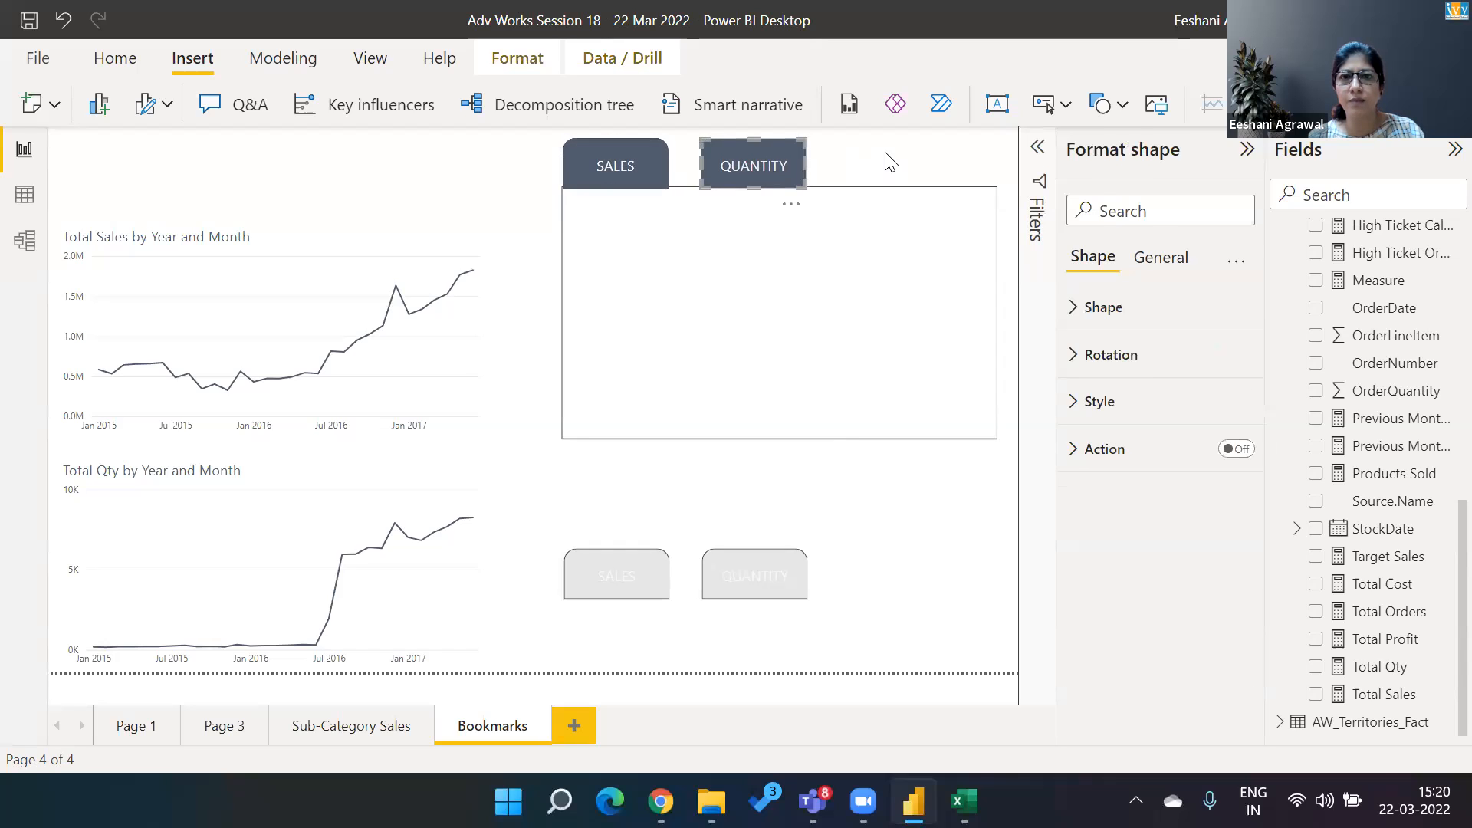
{"action": "left_click", "coordinate": [889, 159]}
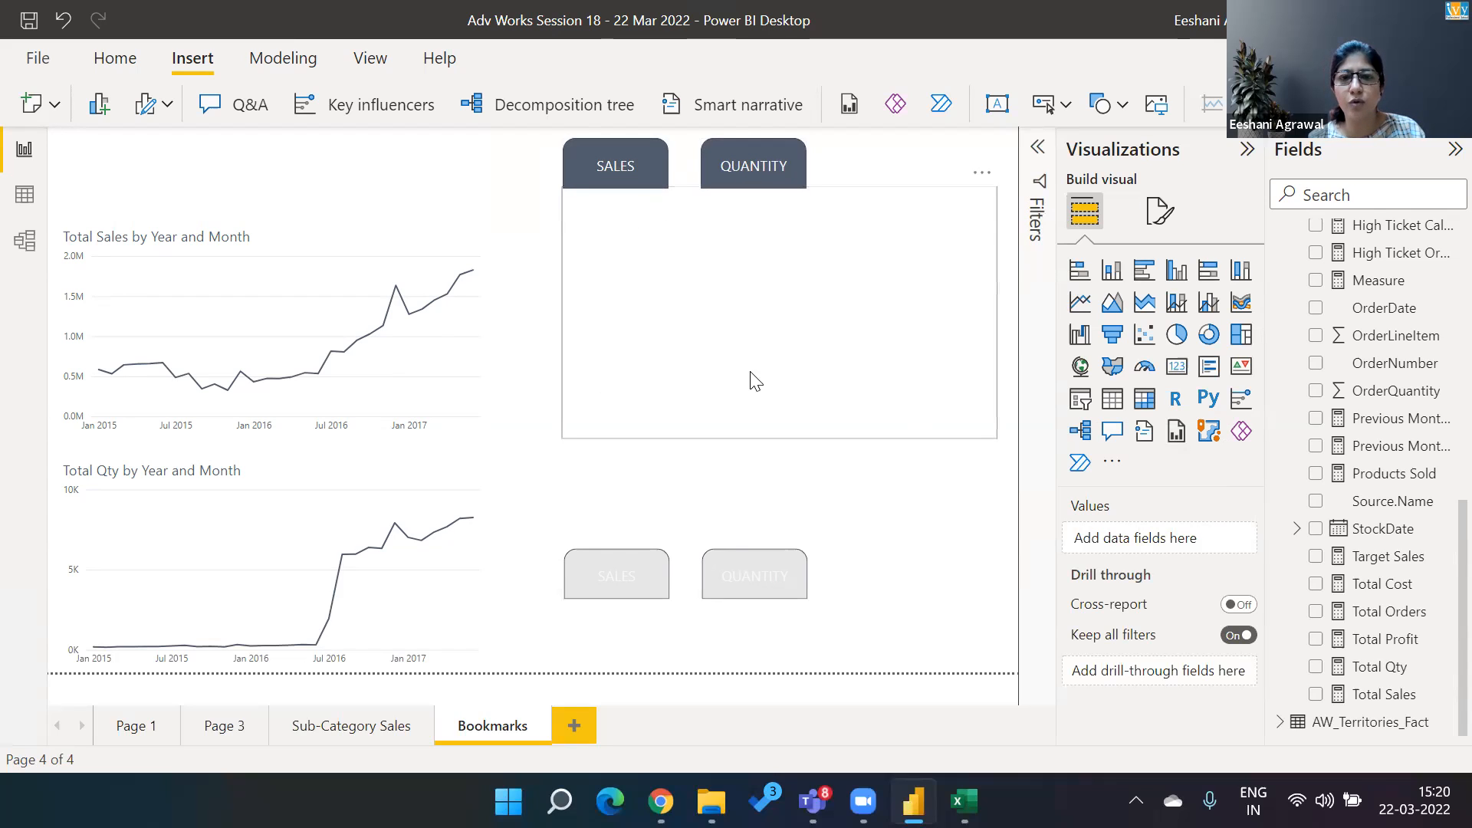
Enlarge the rectangular frame by extending its left edge towards the charts and its lower edge downward
{"action": "left_click", "coordinate": [771, 397]}
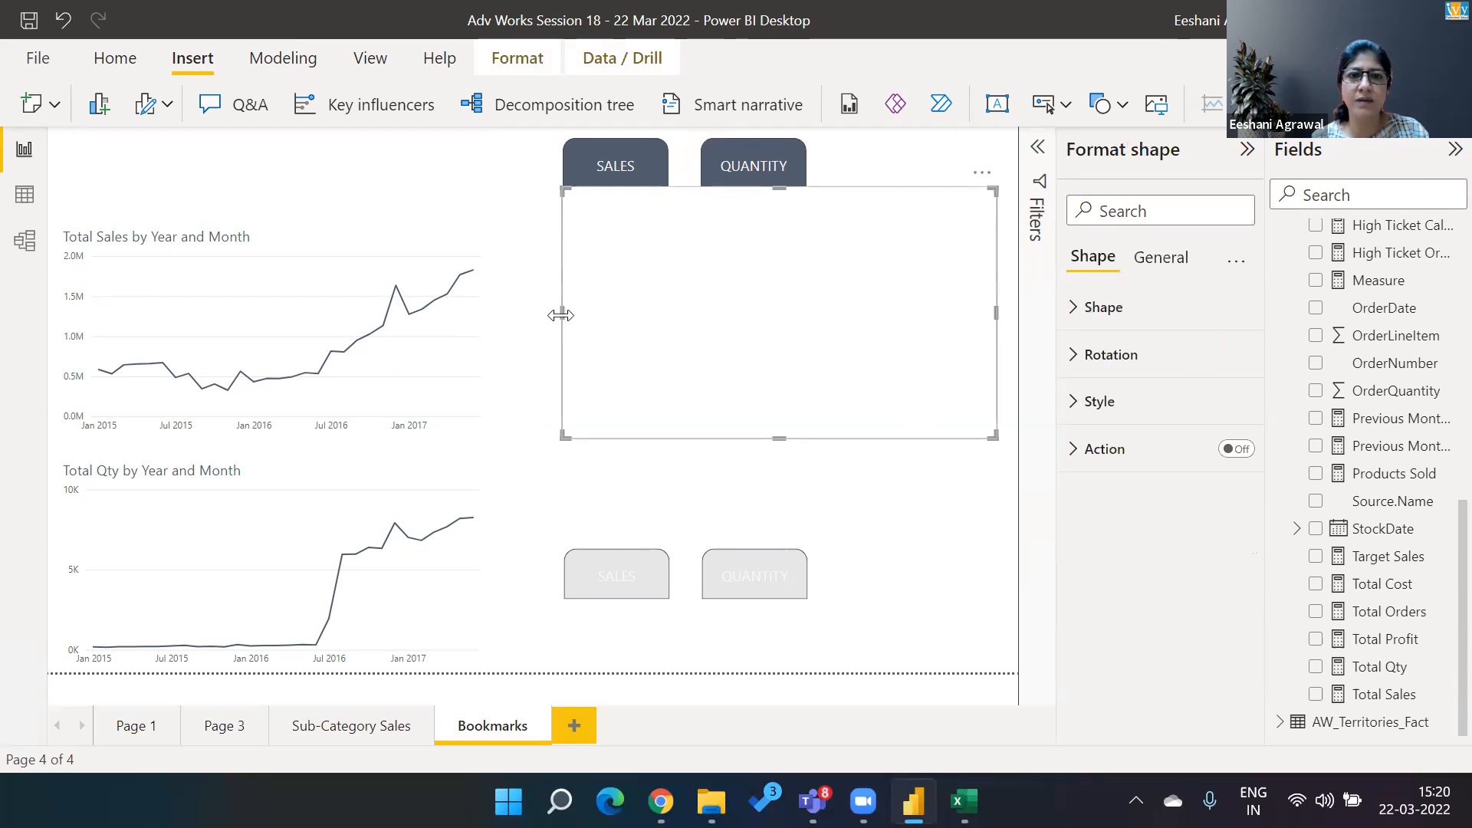
{"action": "left_click_drag", "start_coordinate": [560, 315], "coordinate": [519, 313]}
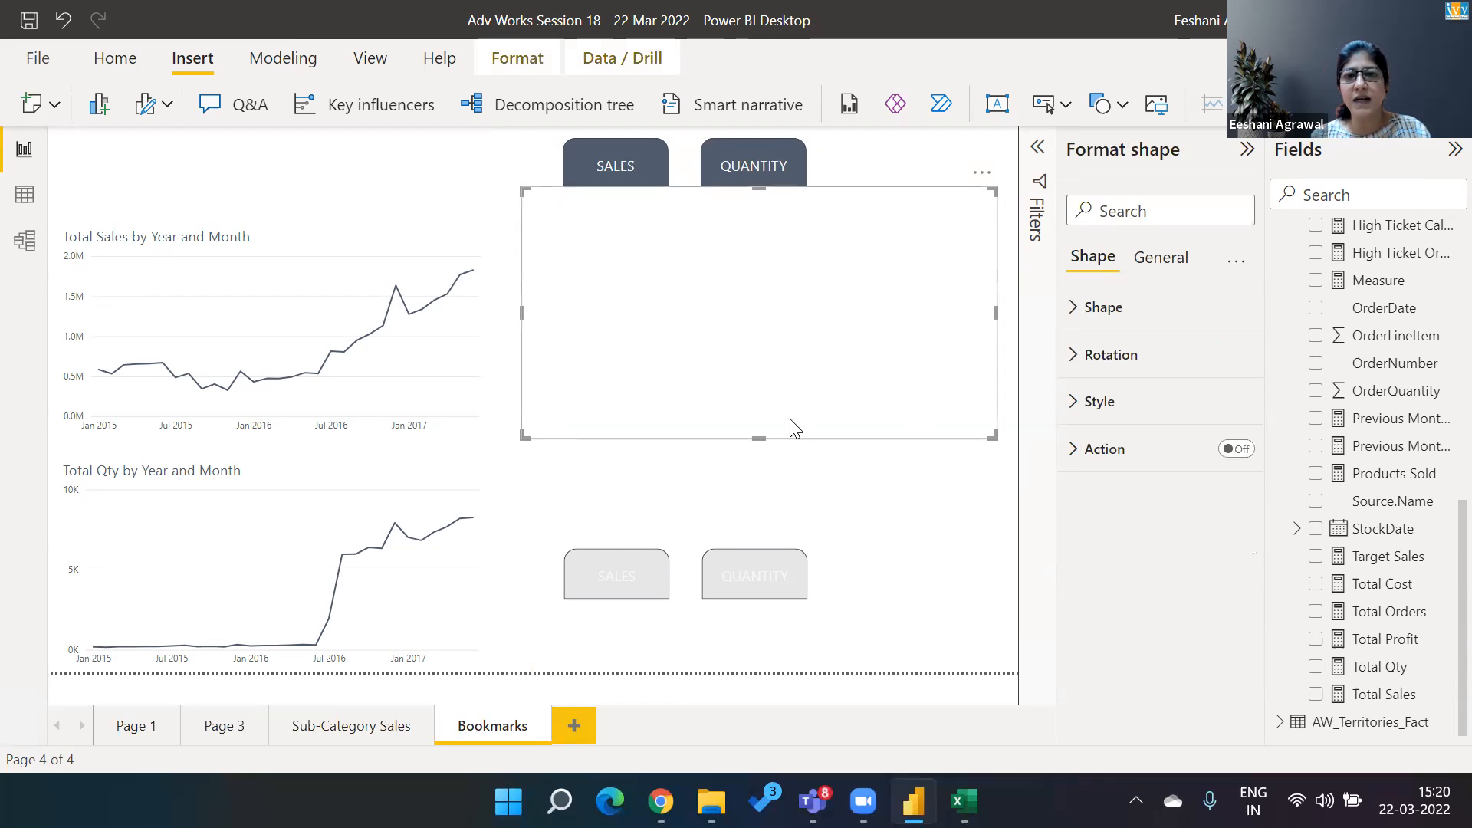
{"action": "left_click_drag", "start_coordinate": [758, 436], "coordinate": [758, 483]}
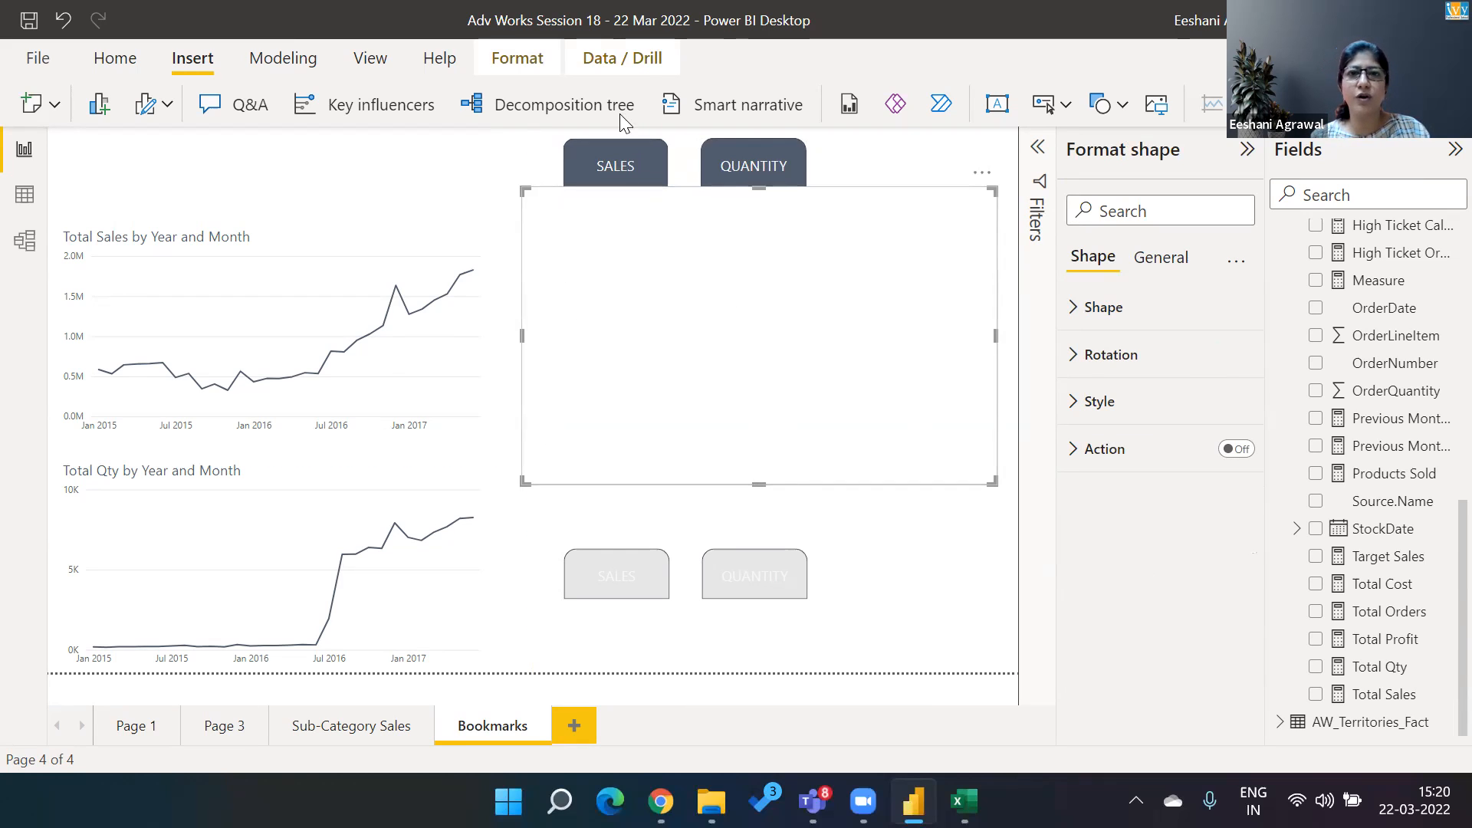
Shift the dark SALES and QUANTITY tabs together until SALES lines up with the frame's left edge, and raise them slightly
{"action": "left_click", "coordinate": [620, 155]}
{"action": "left_click", "coordinate": [742, 163], "text": "ctrl"}
{"action": "key", "text": "Left"}
{"action": "key", "text": "Left"}
{"action": "key", "text": "Left"}
{"action": "key", "text": "Left"}
{"action": "key", "text": "Left"}
{"action": "key", "text": "Left"}
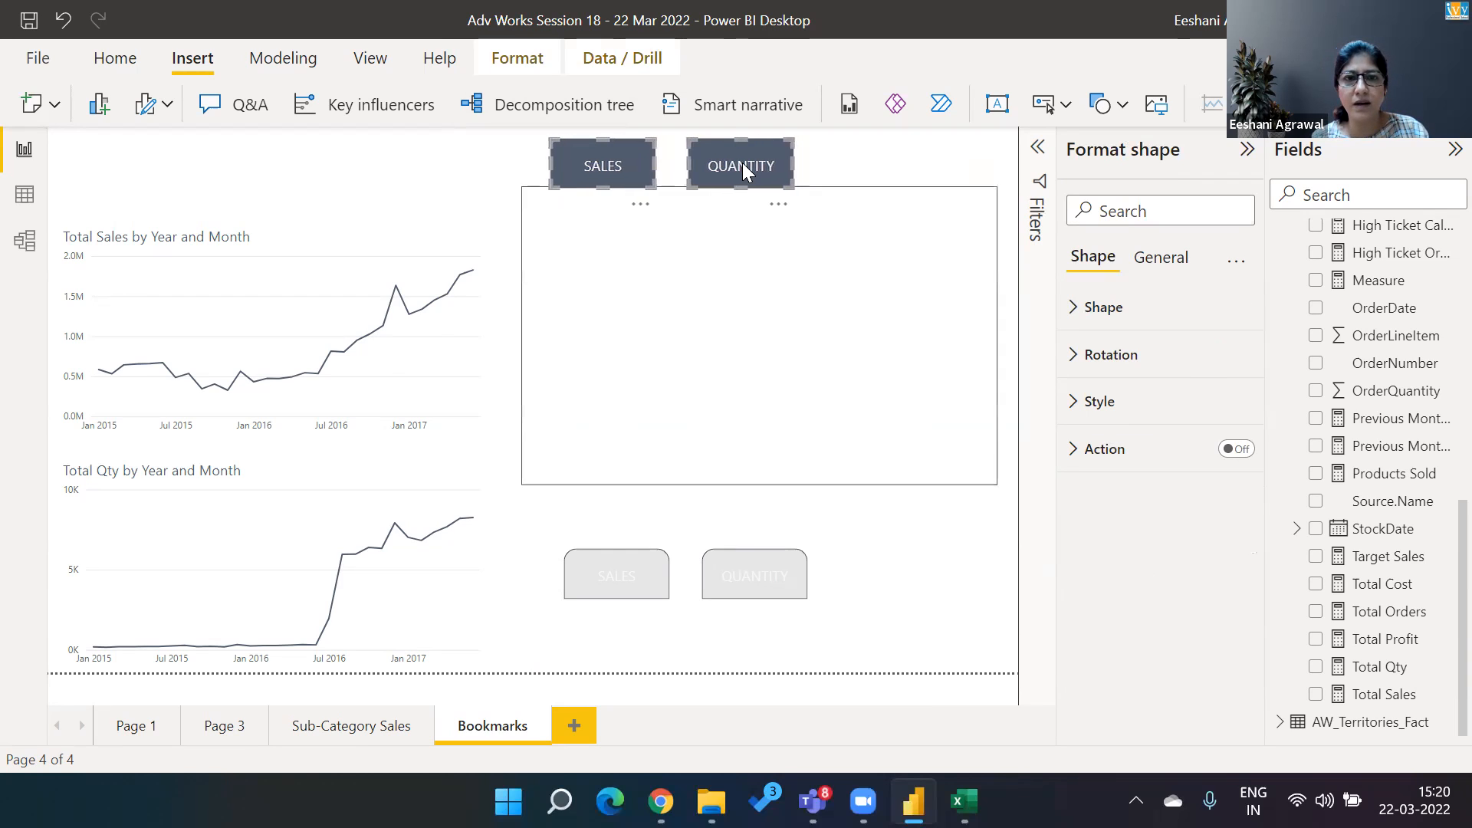
{"action": "key", "text": "Left"}
{"action": "key", "text": "Left"}
{"action": "key", "text": "Left"}
{"action": "key", "text": "Left"}
{"action": "key", "text": "Left"}
{"action": "key", "text": "Left"}
{"action": "key", "text": "Left"}
{"action": "key", "text": "Left"}
{"action": "key", "text": "Left"}
{"action": "key", "text": "Left"}
{"action": "key", "text": "Left"}
{"action": "key", "text": "Left"}
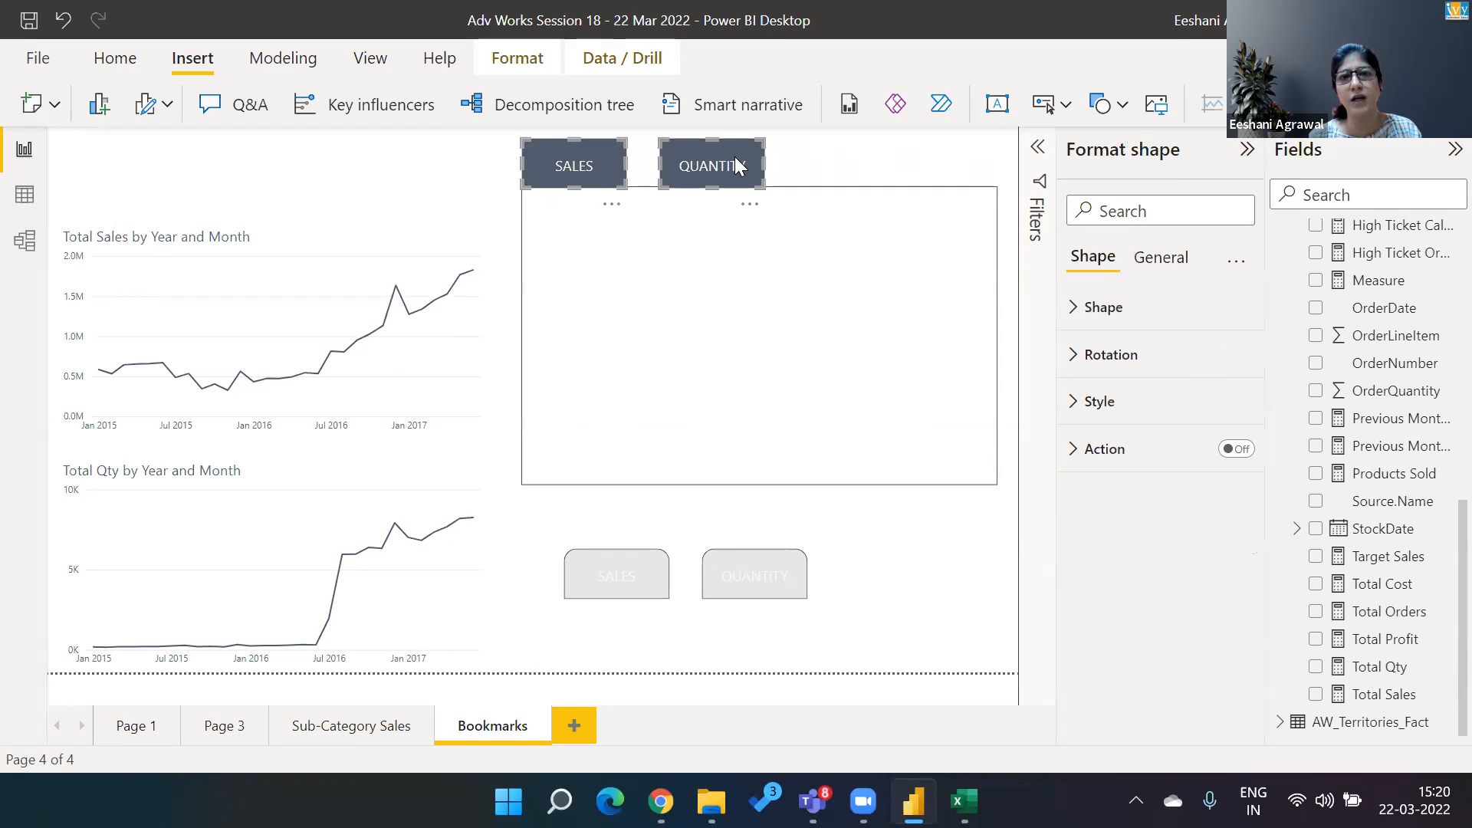
{"action": "mouse_move", "coordinate": [734, 156]}
{"action": "left_mouse_down"}
{"action": "mouse_move", "coordinate": [709, 158]}
{"action": "mouse_move", "coordinate": [736, 153]}
{"action": "left_mouse_up"}
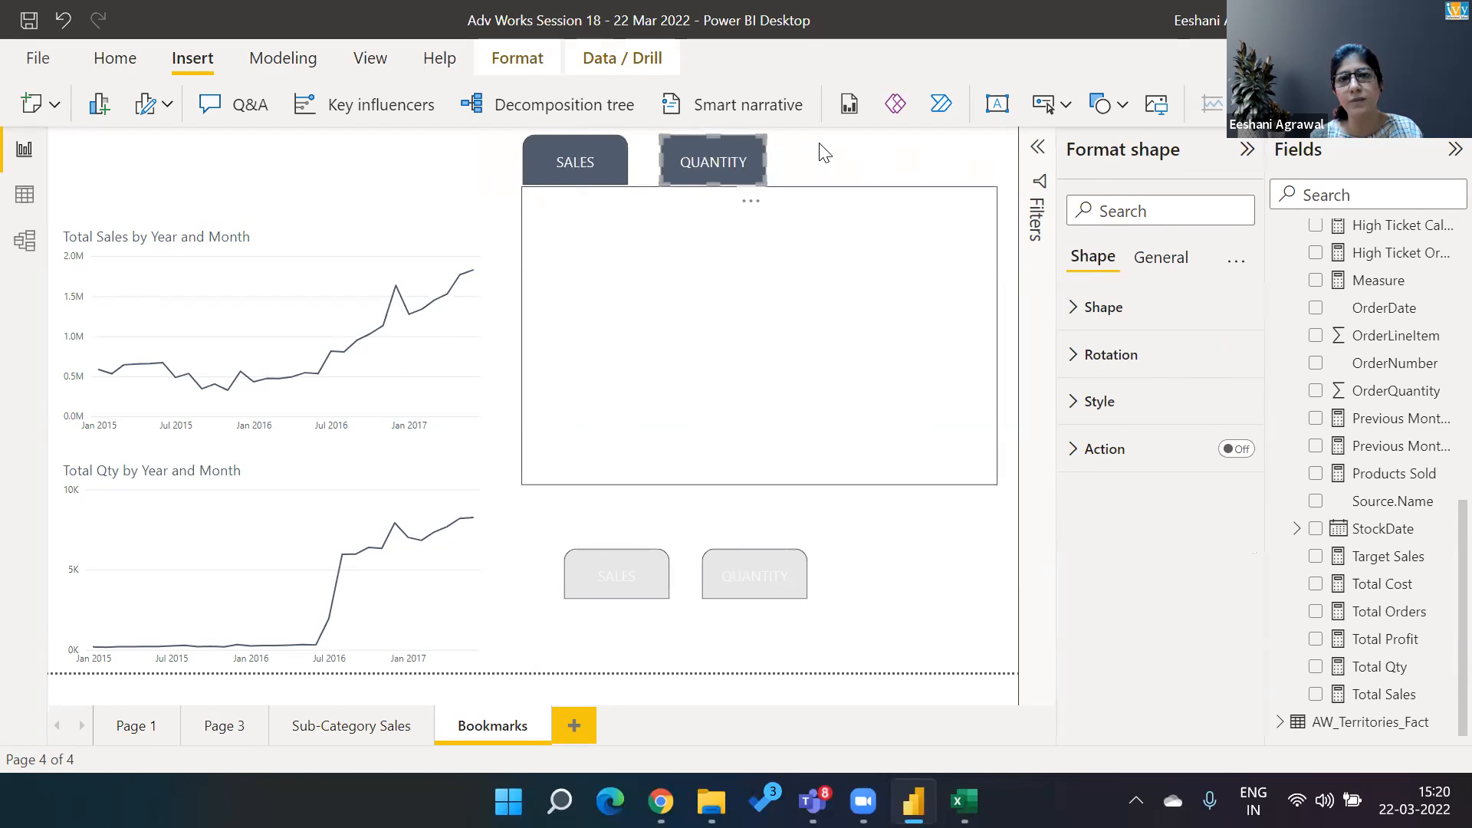
{"action": "left_click", "coordinate": [824, 152]}
Nudge the dark QUANTITY tab left until only a narrow gap separates it from the SALES tab
{"action": "left_click", "coordinate": [716, 162]}
{"action": "key", "text": "Left"}
{"action": "key", "text": "Left"}
{"action": "key", "text": "Left"}
{"action": "key", "text": "Left"}
{"action": "key", "text": "Left"}
{"action": "key", "text": "Left"}
{"action": "key", "text": "Left"}
{"action": "key", "text": "Left"}
{"action": "key", "text": "Left"}
{"action": "key", "text": "Left"}
{"action": "key", "text": "Left"}
{"action": "key", "text": "Left"}
{"action": "key", "text": "Left"}
{"action": "key", "text": "Left"}
{"action": "key", "text": "Left"}
{"action": "key", "text": "Left"}
{"action": "key", "text": "Left"}
{"action": "key", "text": "Left"}
{"action": "key", "text": "Left"}
{"action": "key", "text": "Left"}
{"action": "key", "text": "Left"}
{"action": "key", "text": "Left"}
{"action": "key", "text": "Left"}
{"action": "key", "text": "Left"}
{"action": "key", "text": "Left"}
{"action": "key", "text": "Left"}
{"action": "key", "text": "Left"}
{"action": "key", "text": "Left"}
{"action": "key", "text": "Left"}
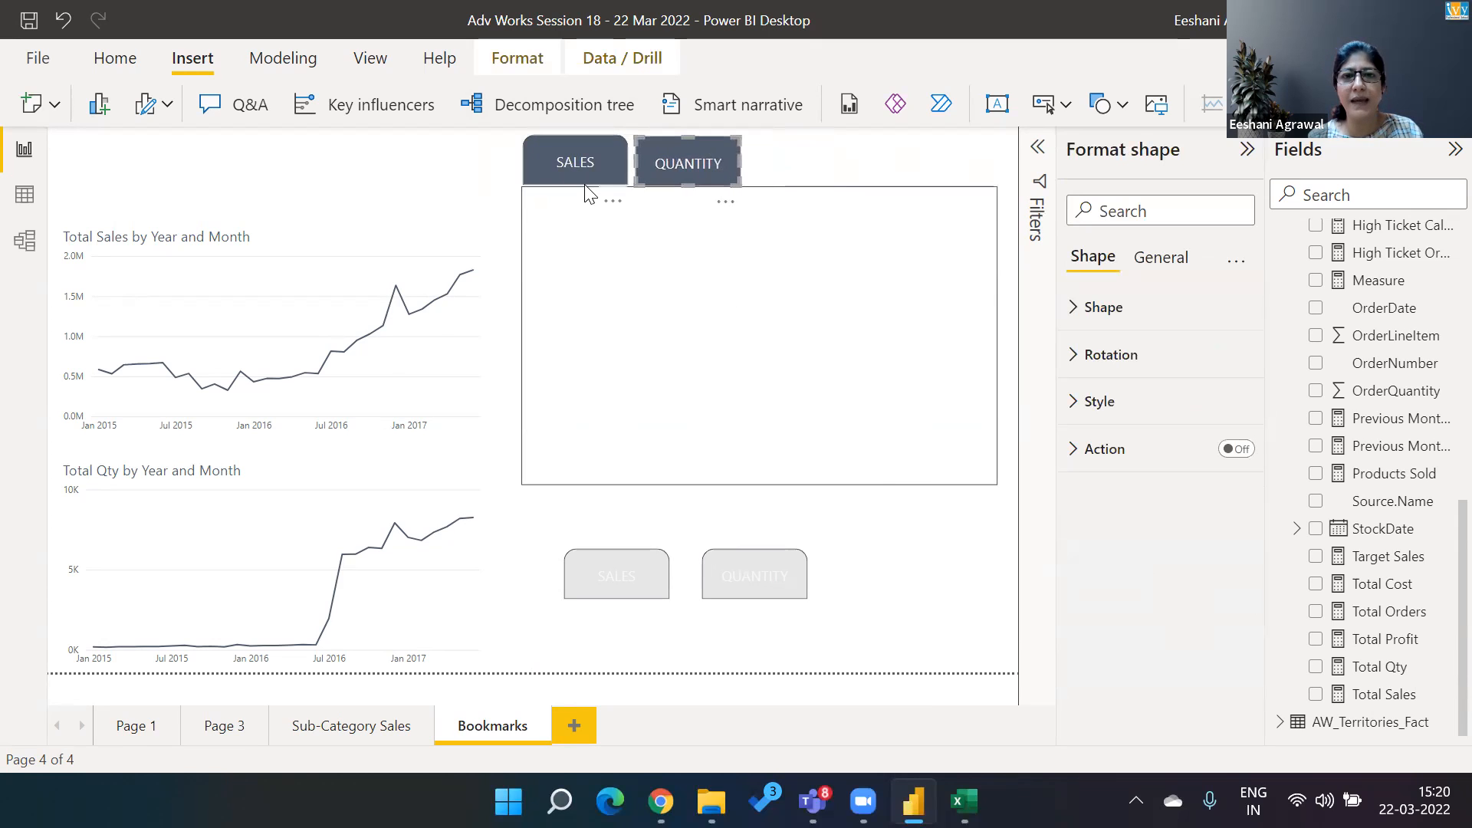
Nudge the dark SALES tab down so it sits on the frame's upper edge beside QUANTITY
{"action": "left_click", "coordinate": [580, 163]}
{"action": "key", "text": "Down"}
{"action": "key", "text": "Down"}
{"action": "key", "text": "Down"}
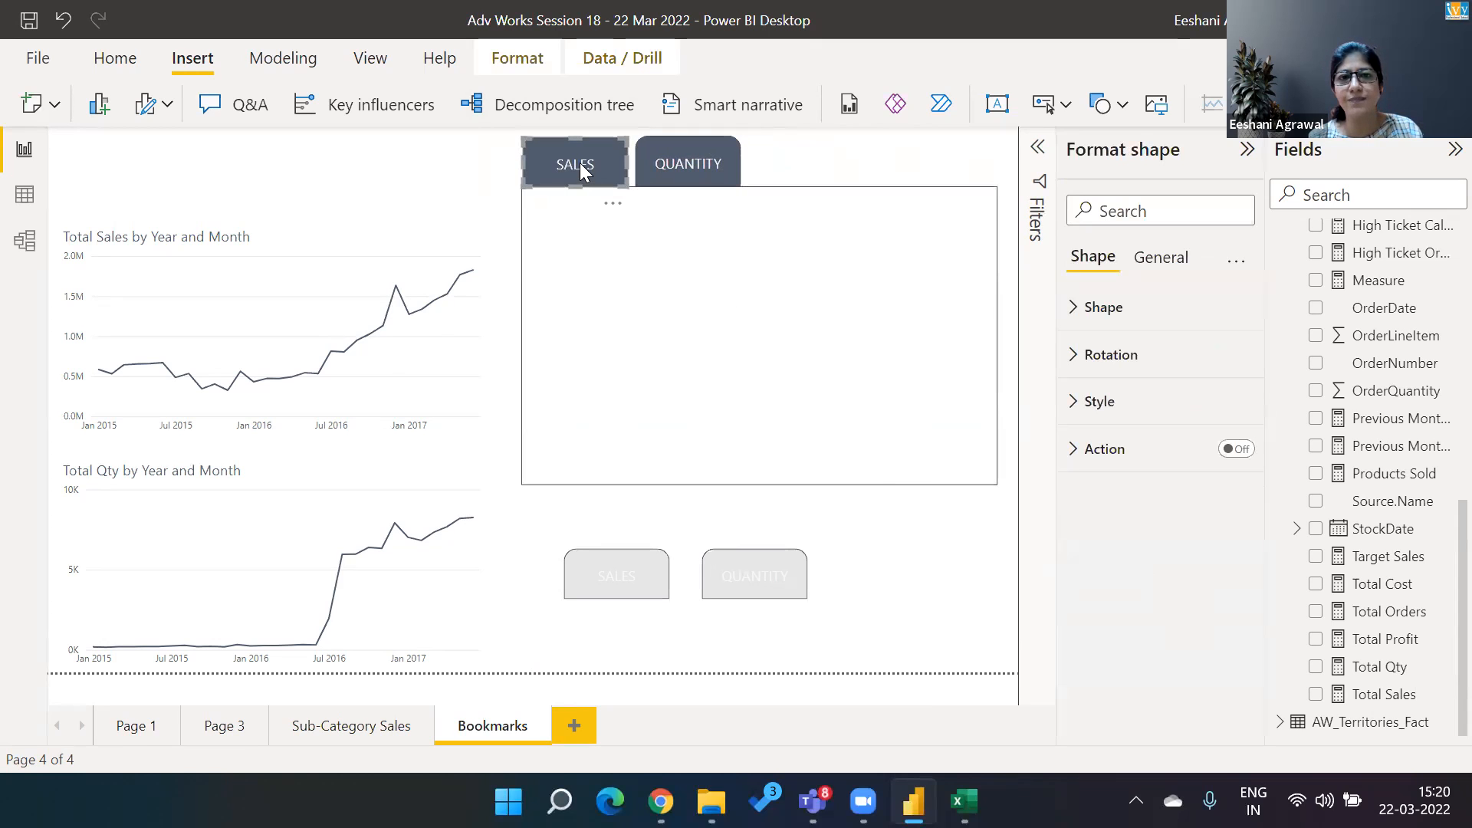
{"action": "left_click", "coordinate": [712, 286]}
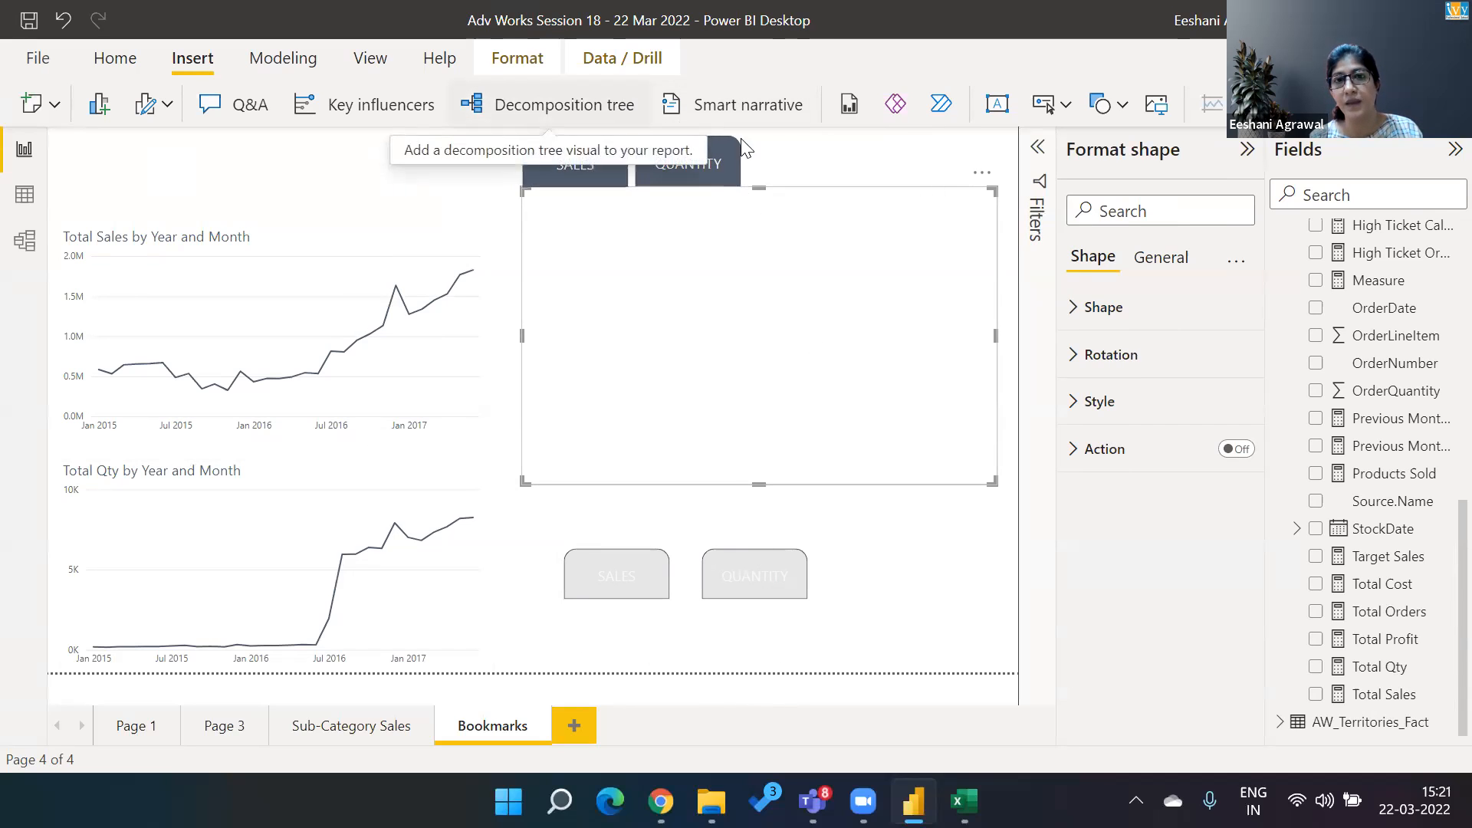
Move the light grey SALES tab up so it exactly covers the dark SALES tab
{"action": "left_click", "coordinate": [579, 568]}
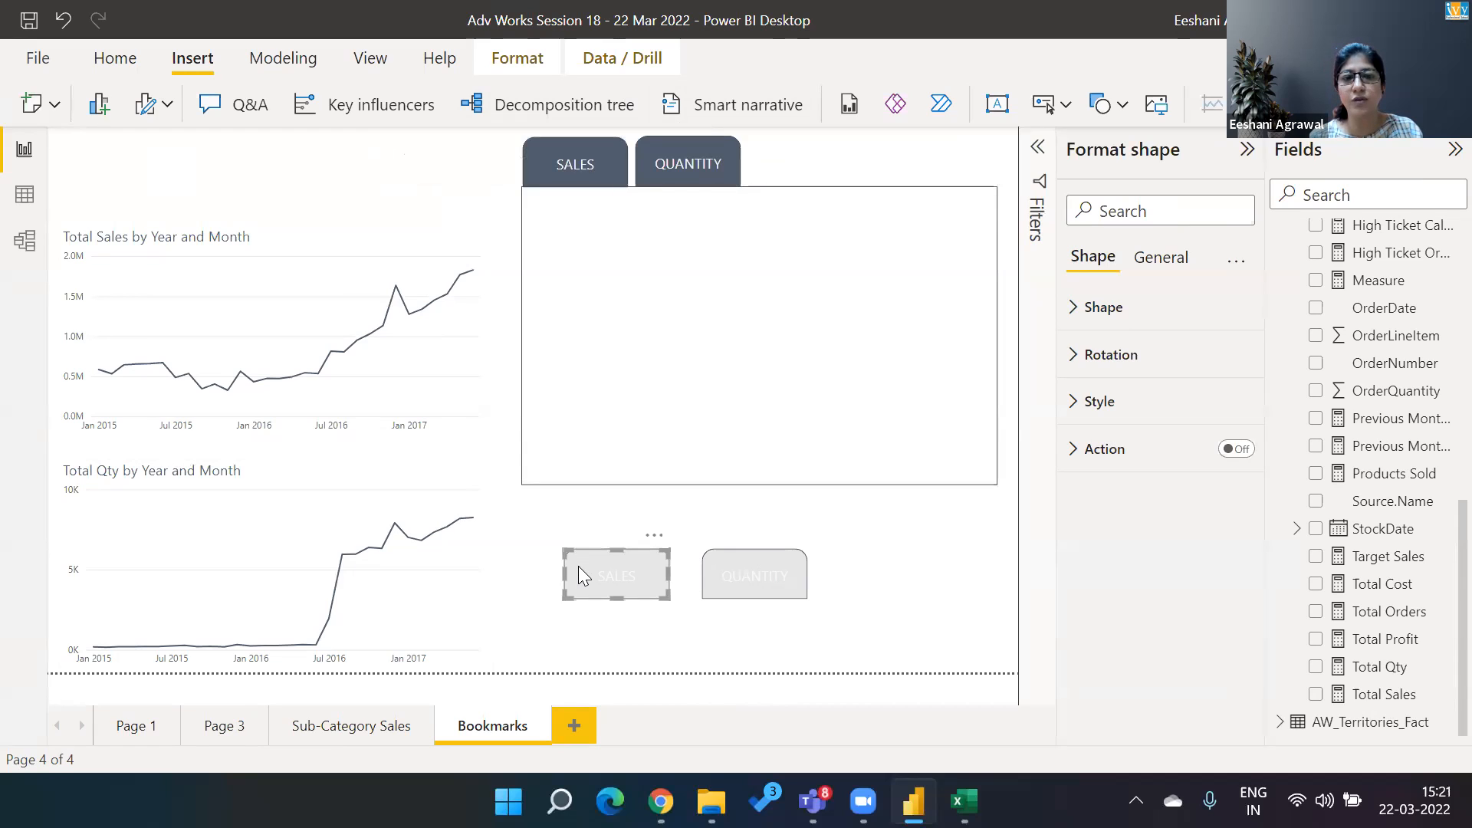
{"action": "left_click_drag", "start_coordinate": [579, 568], "coordinate": [541, 193]}
{"action": "left_click_drag", "start_coordinate": [541, 152], "coordinate": [536, 150]}
{"action": "left_click", "coordinate": [611, 303]}
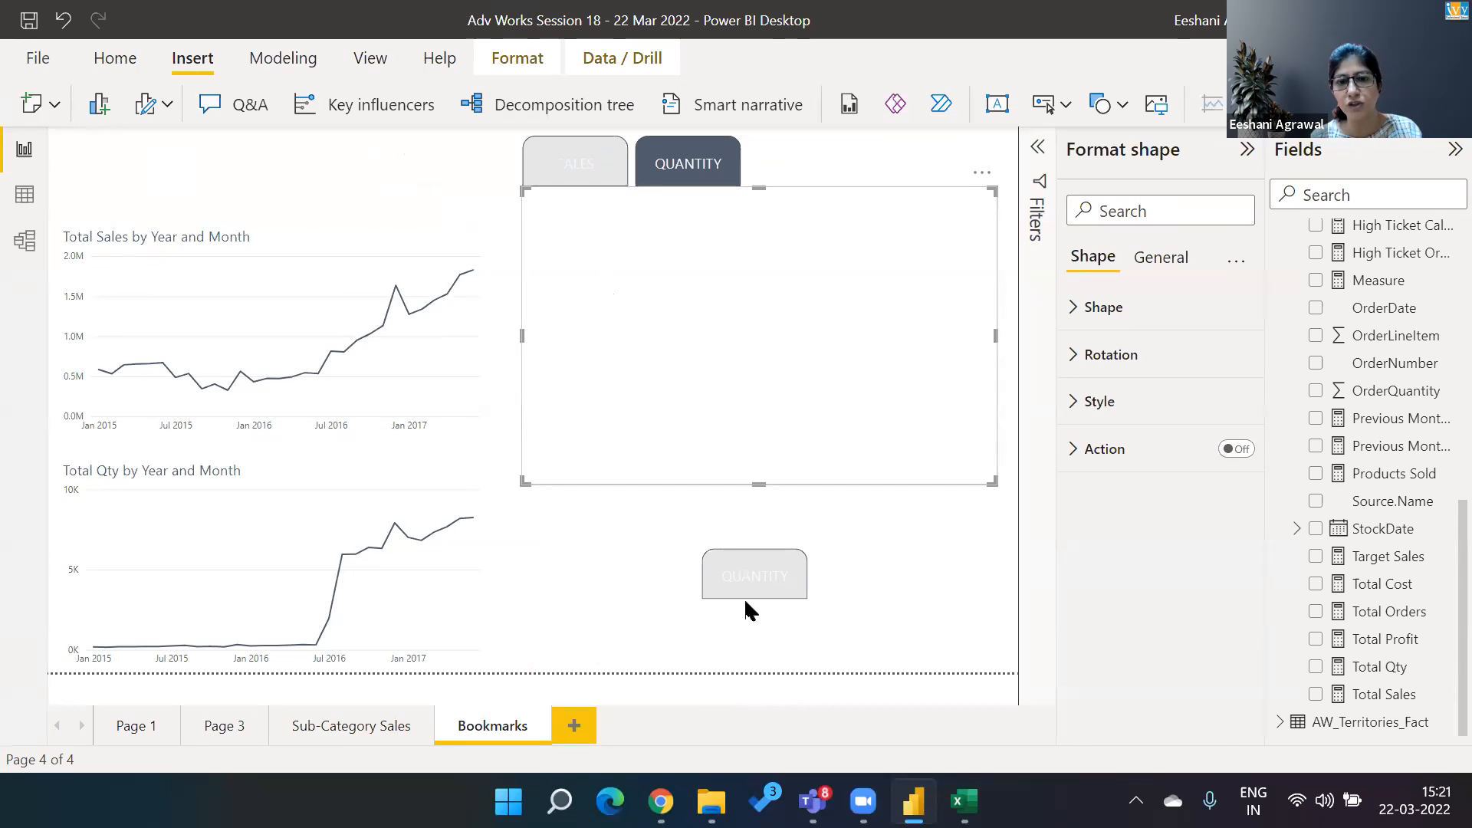
Move the light grey QUANTITY tab up so it exactly covers the dark QUANTITY tab
{"action": "left_click", "coordinate": [733, 577]}
{"action": "left_click_drag", "start_coordinate": [731, 573], "coordinate": [665, 163]}
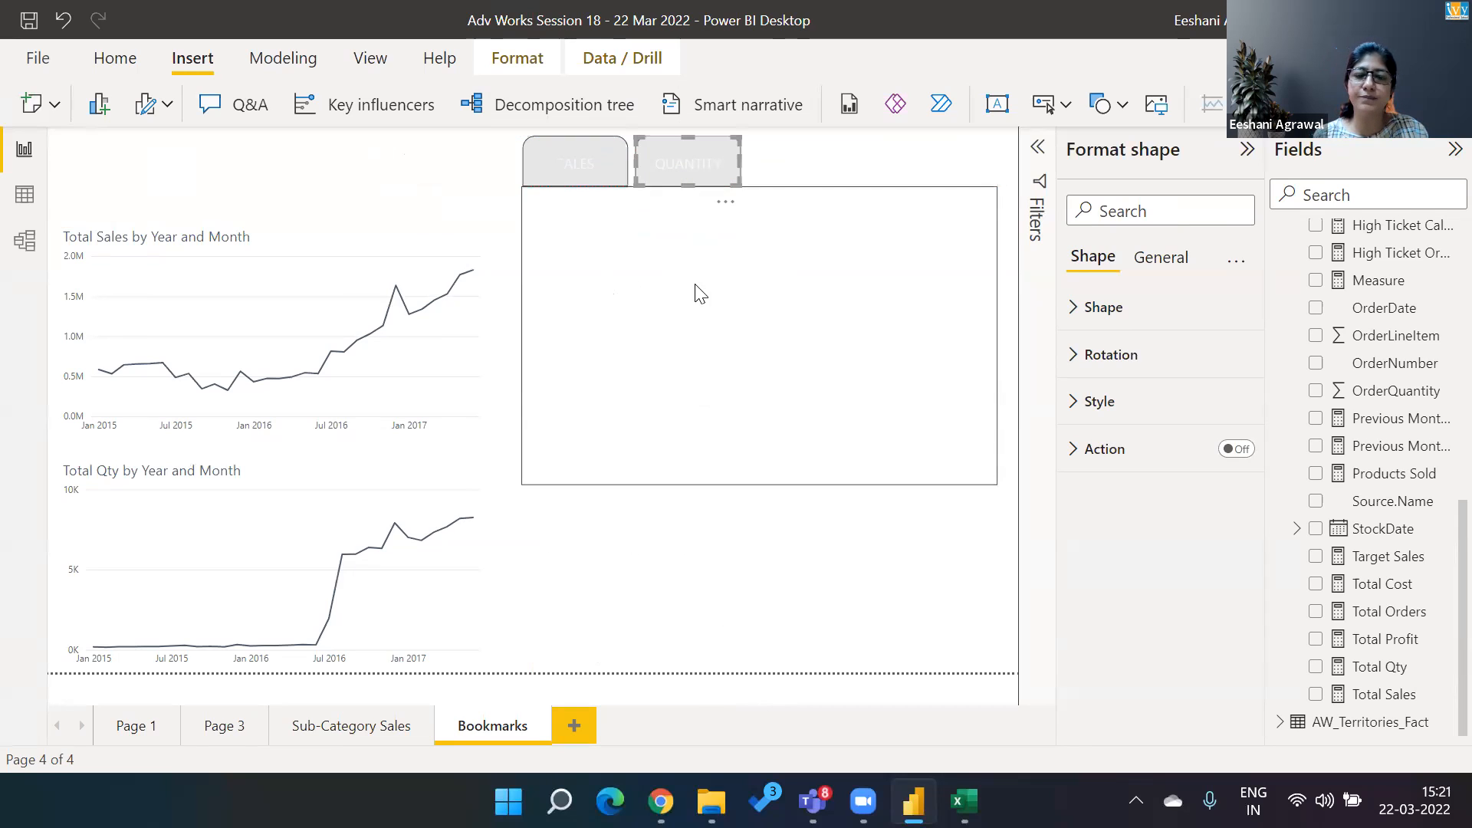
{"action": "left_click", "coordinate": [693, 292]}
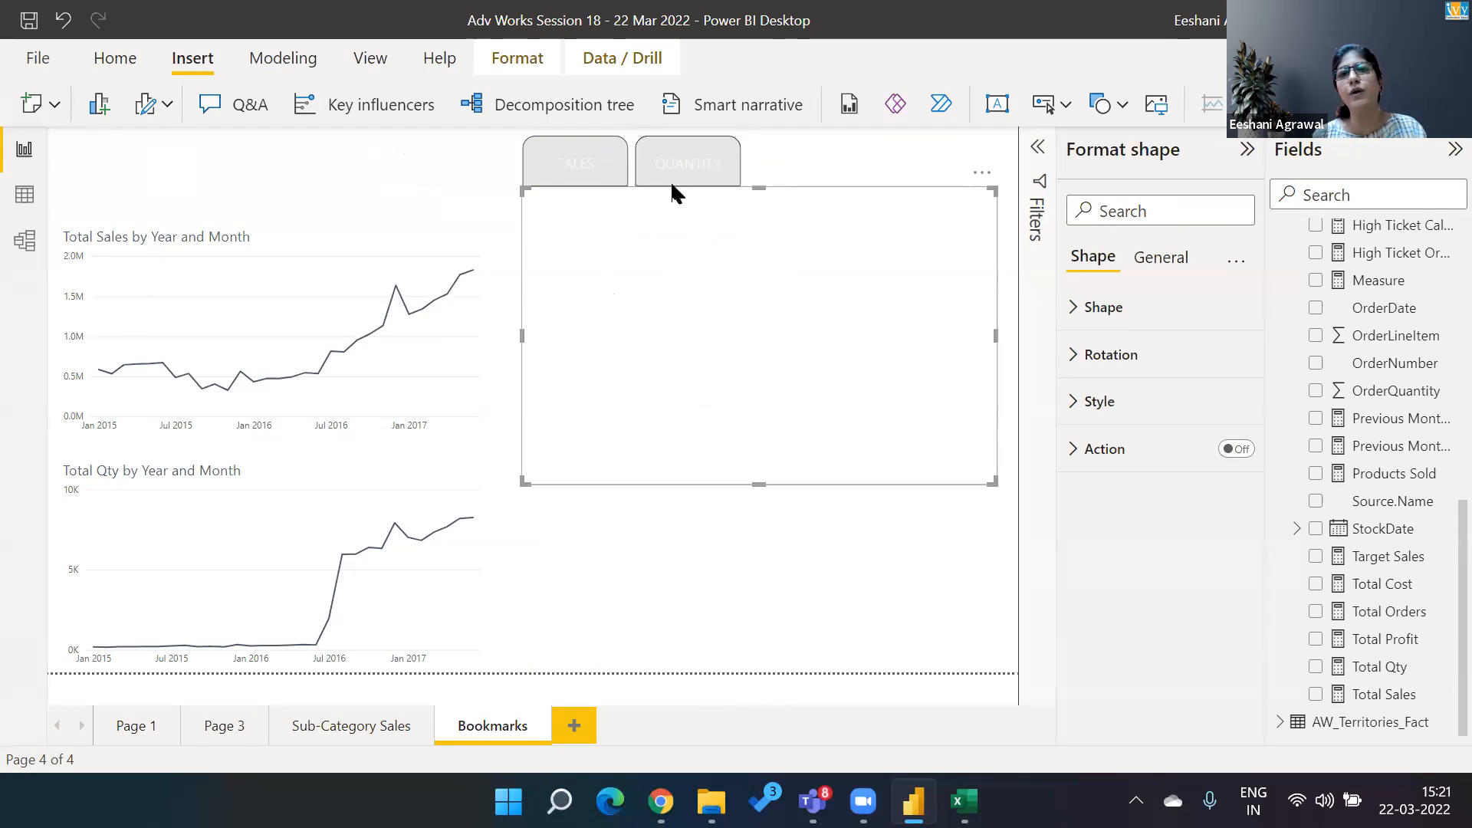
Examine the size and position properties of the grey SALES tab and compare them with the frame's position
{"action": "left_click", "coordinate": [595, 161]}
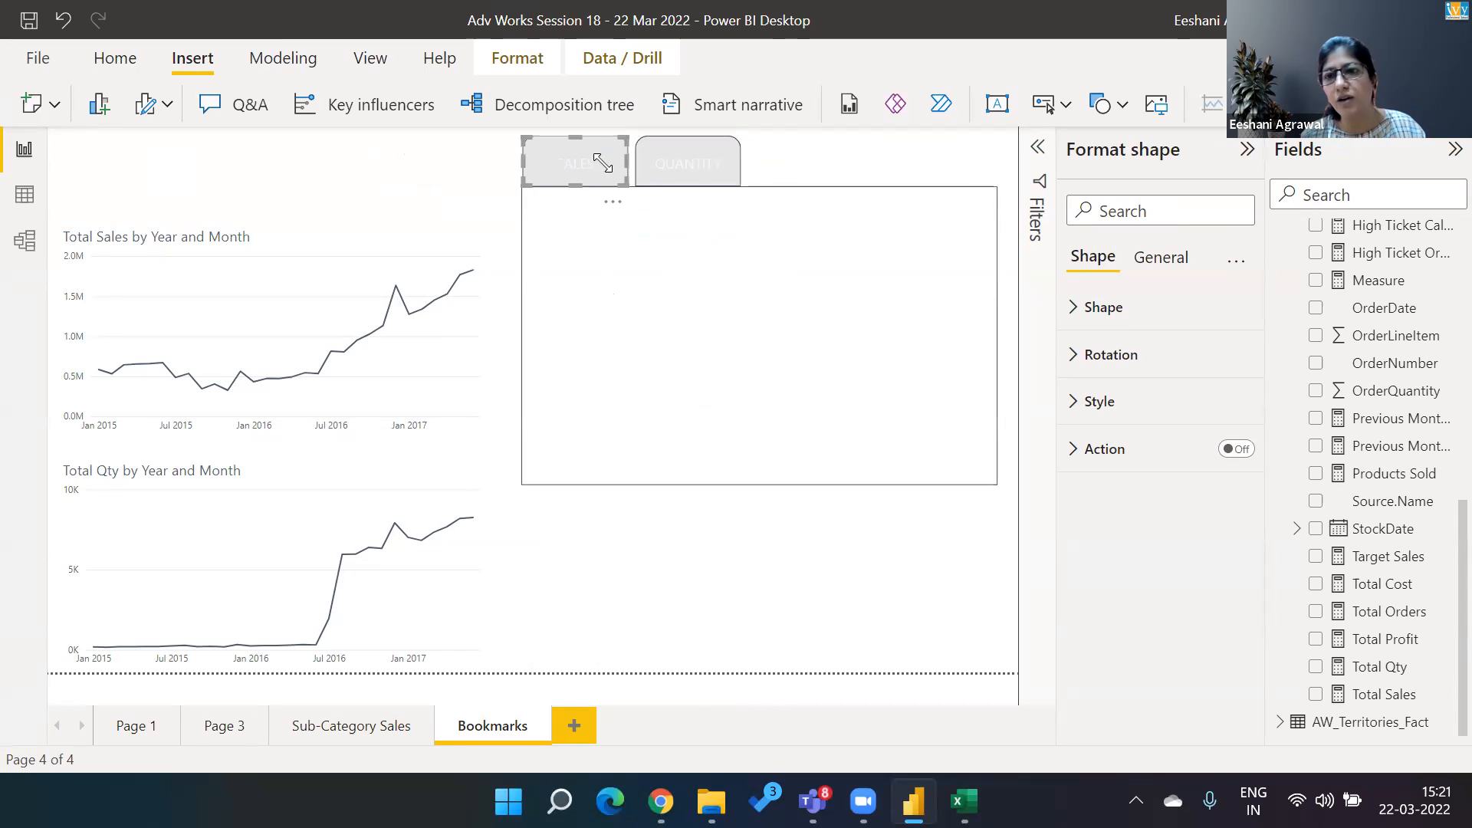
{"action": "left_click", "coordinate": [1150, 261]}
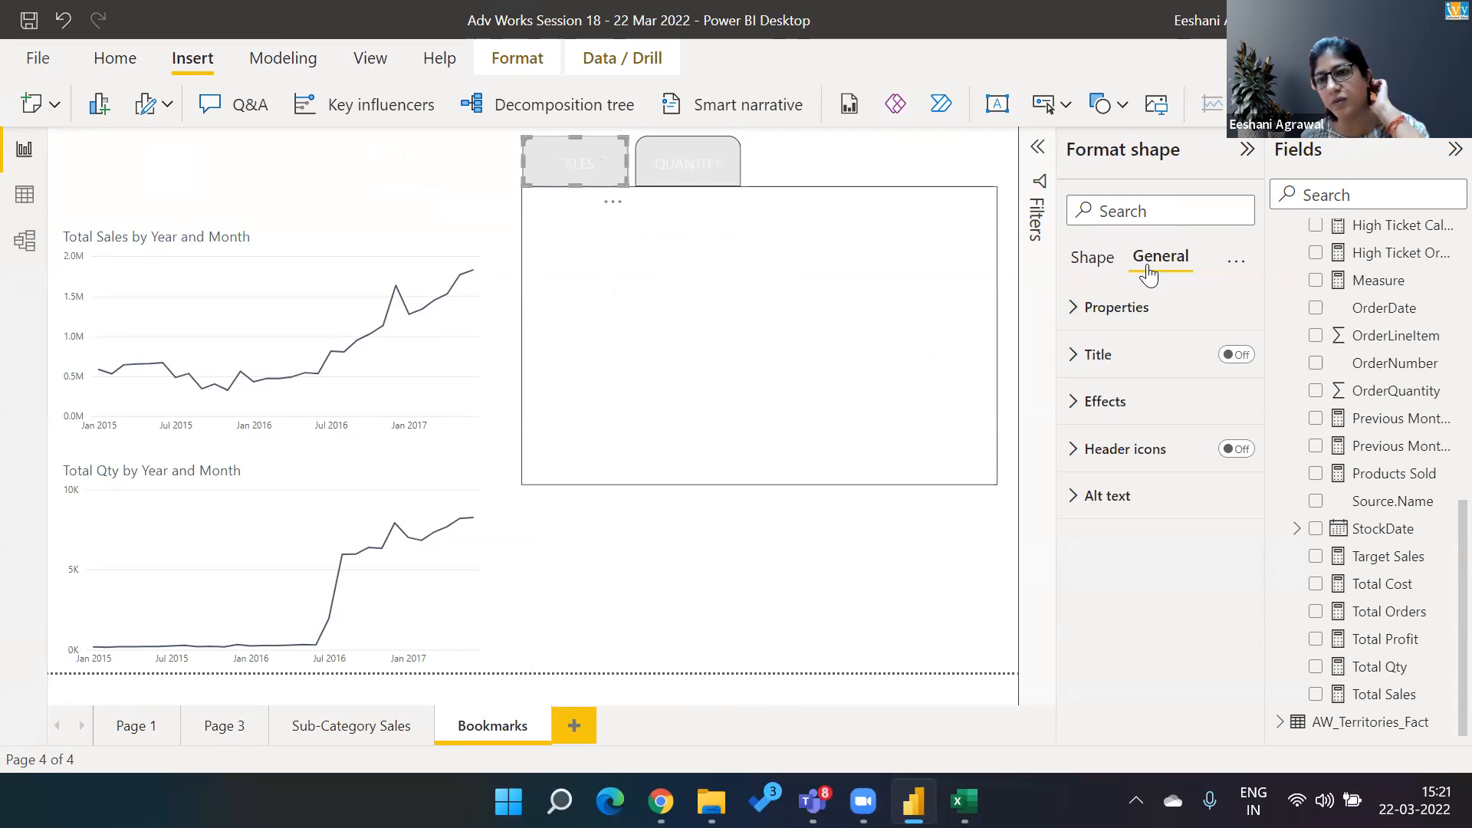
{"action": "left_click", "coordinate": [1076, 311]}
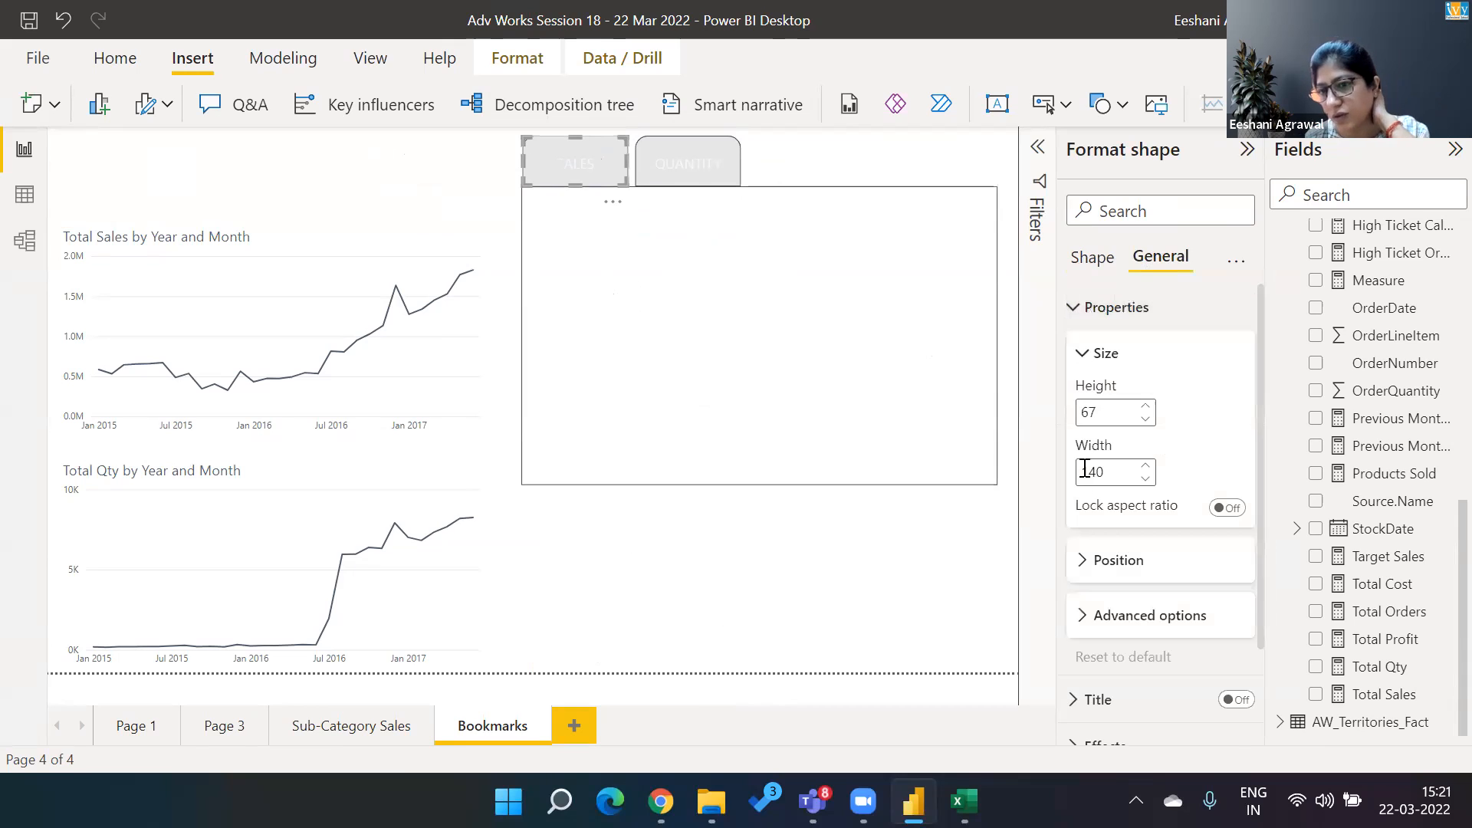
{"action": "left_click", "coordinate": [1082, 561]}
{"action": "left_click_drag", "start_coordinate": [1262, 419], "coordinate": [1261, 558]}
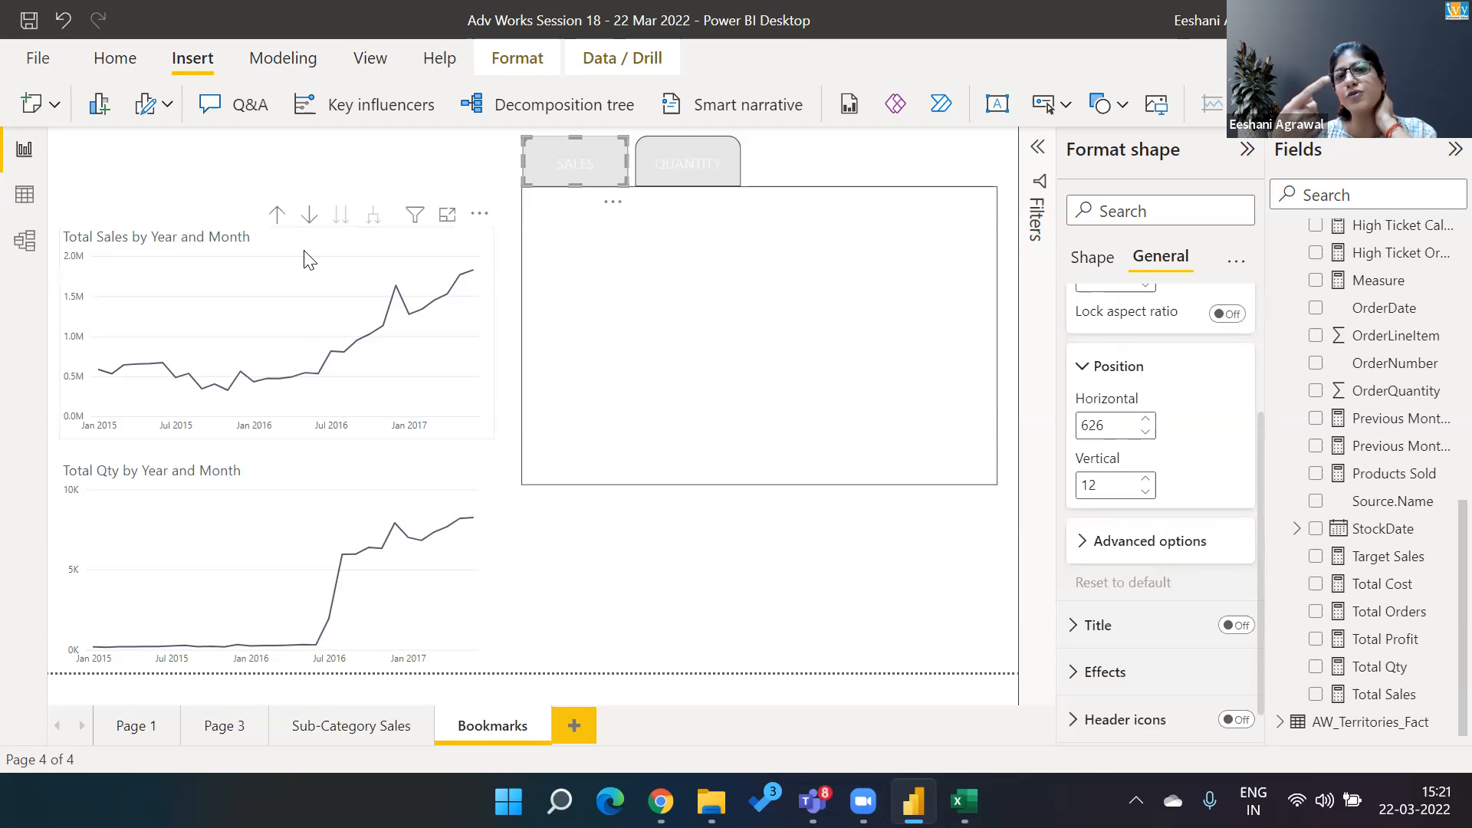
{"action": "left_click", "coordinate": [687, 295]}
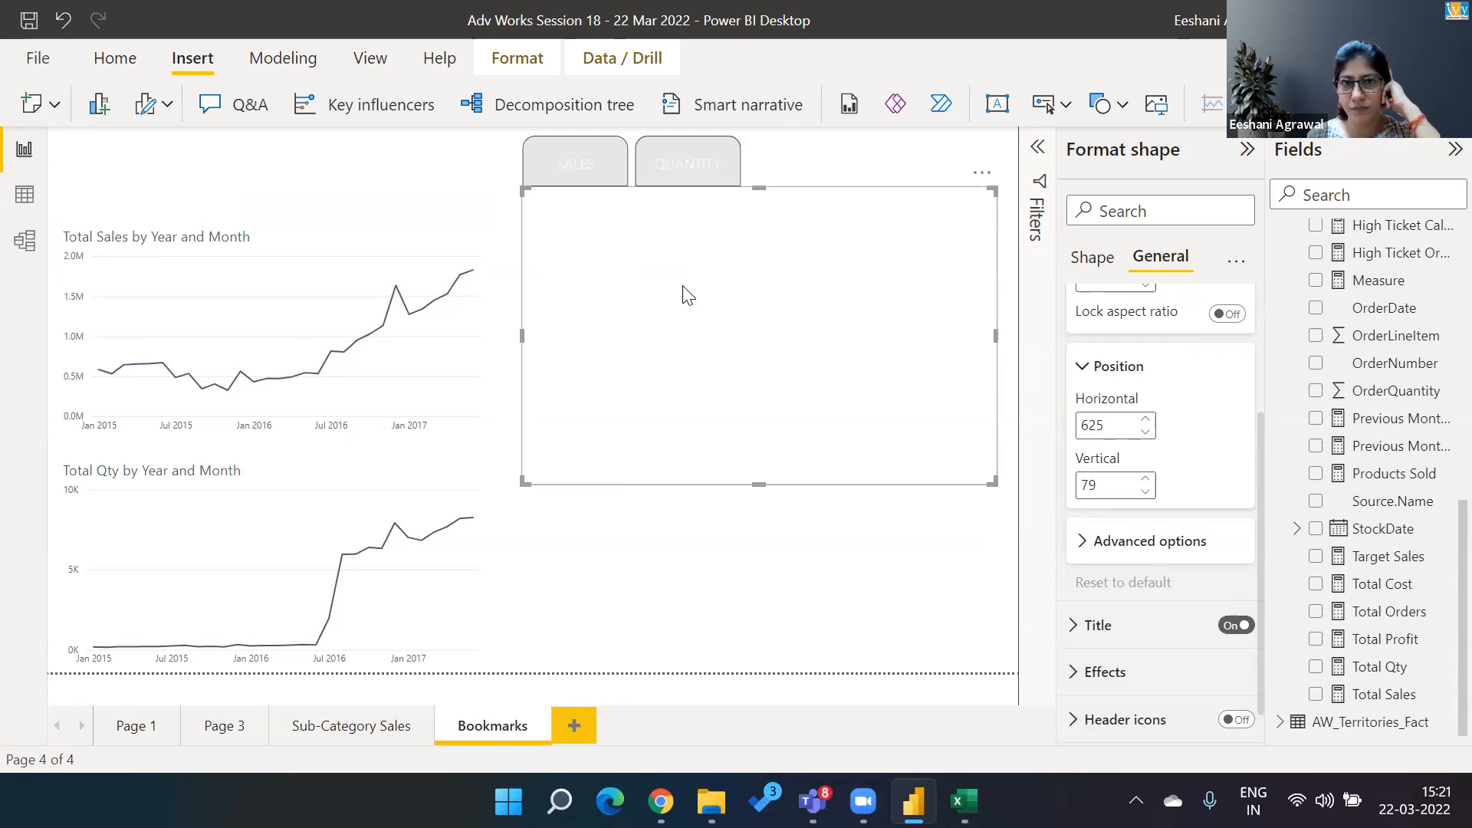
Turn off the border of the grey SALES tab and of the grey QUANTITY tab, and deselect them
{"action": "left_click", "coordinate": [575, 158]}
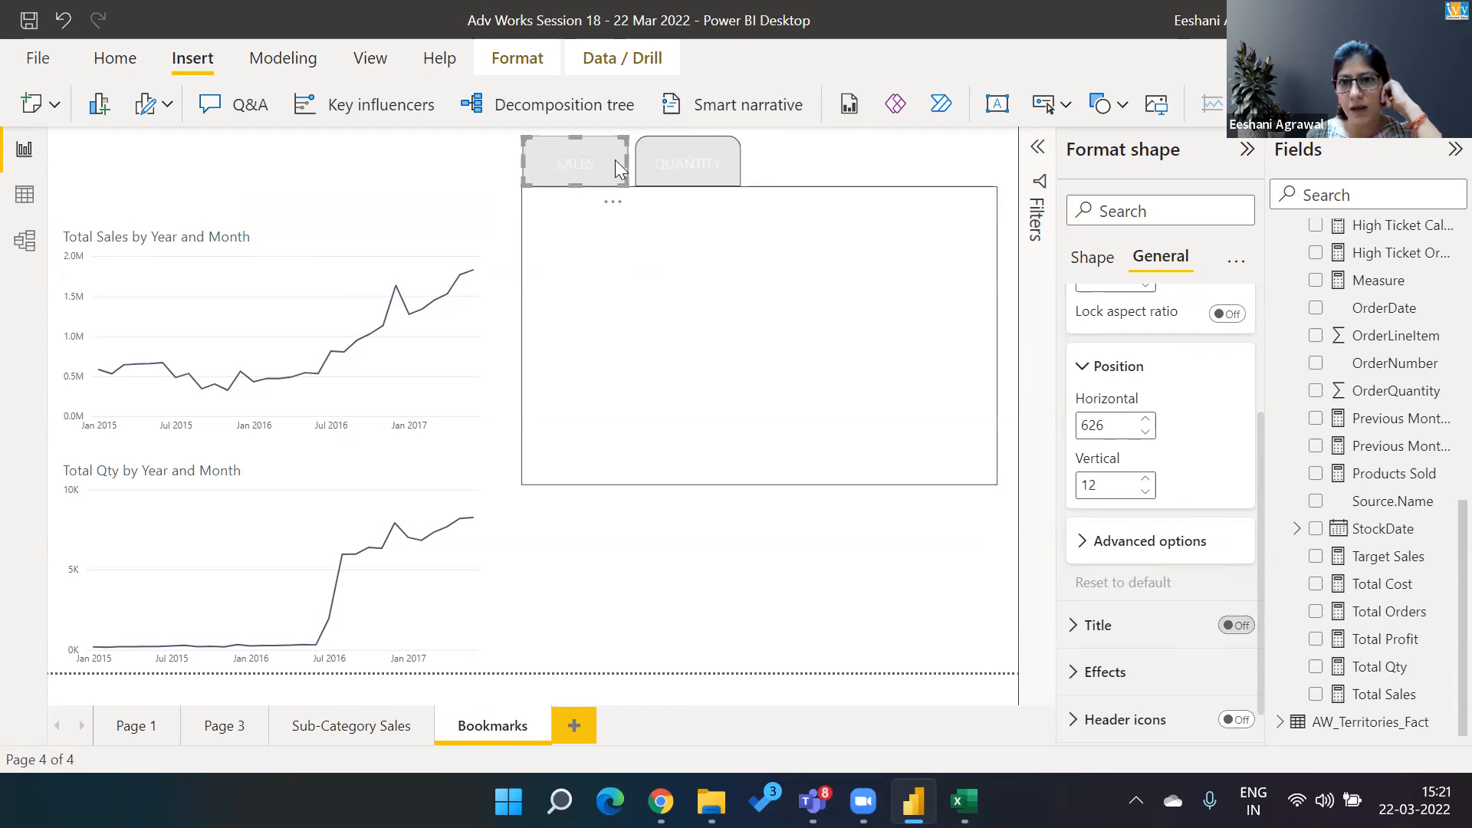
{"action": "left_click", "coordinate": [1094, 261]}
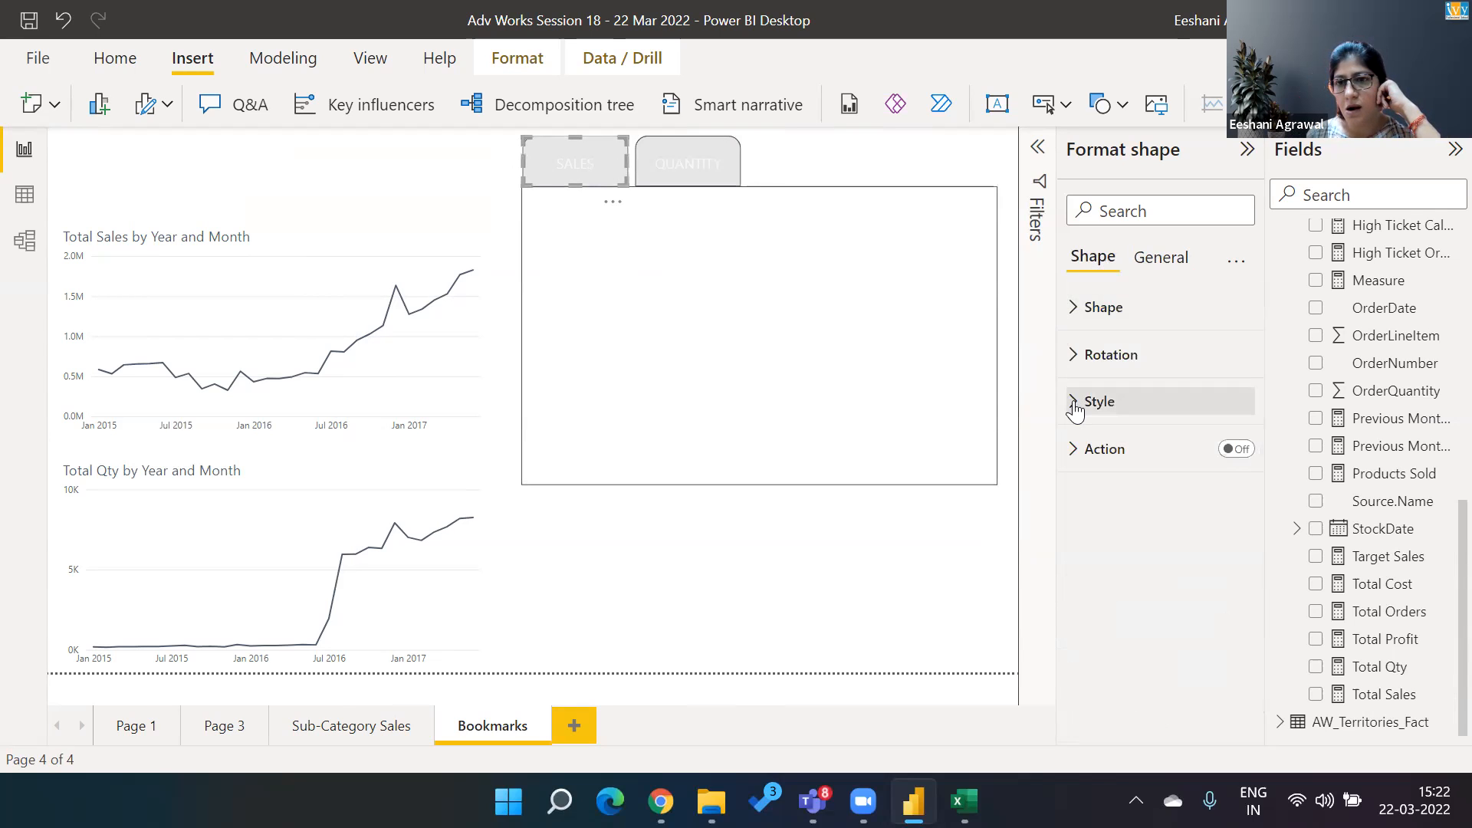
{"action": "left_click", "coordinate": [1074, 405]}
{"action": "left_click", "coordinate": [1074, 307]}
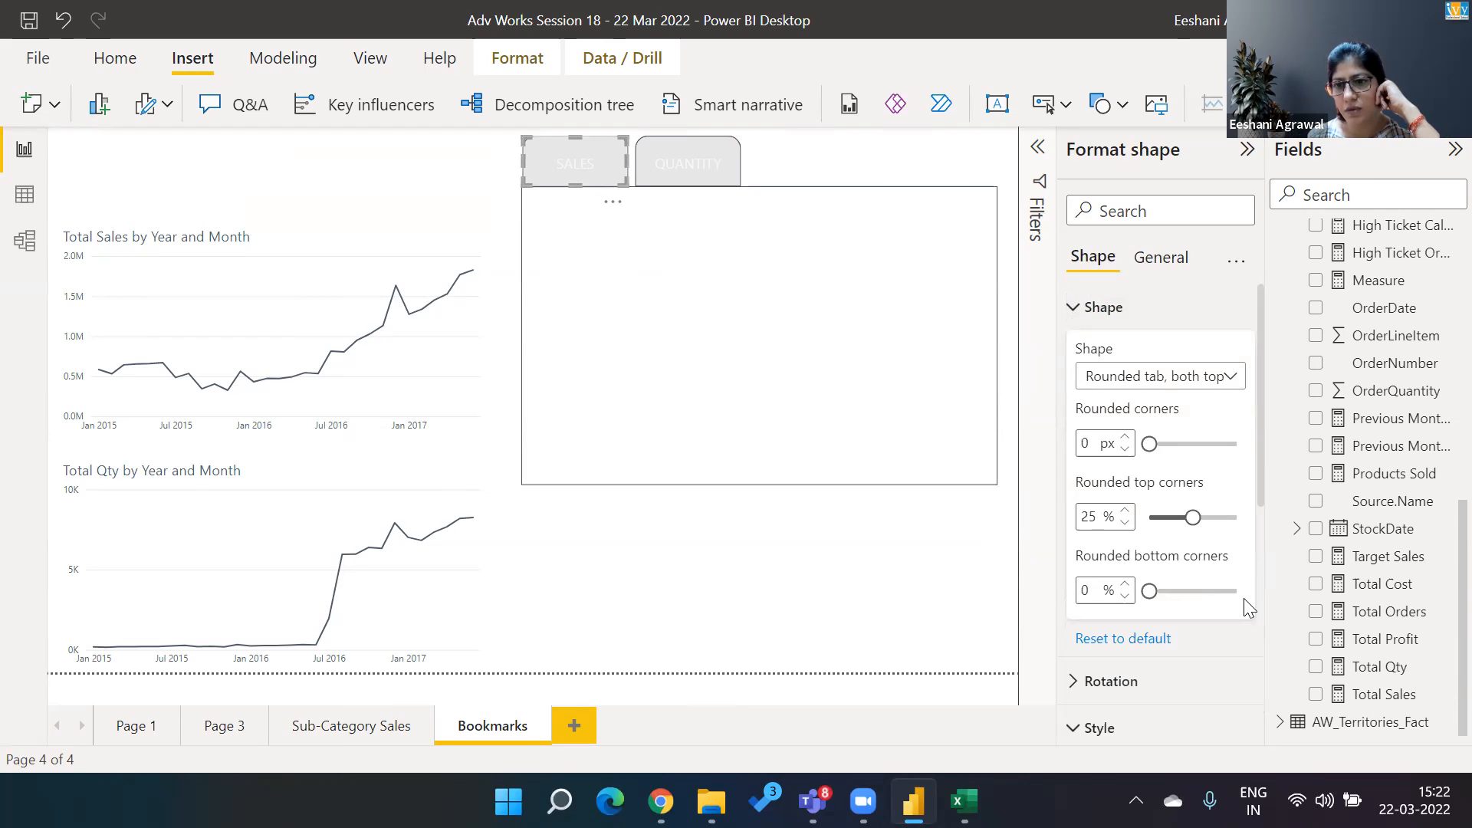
{"action": "left_click_drag", "start_coordinate": [1257, 462], "coordinate": [1277, 670]}
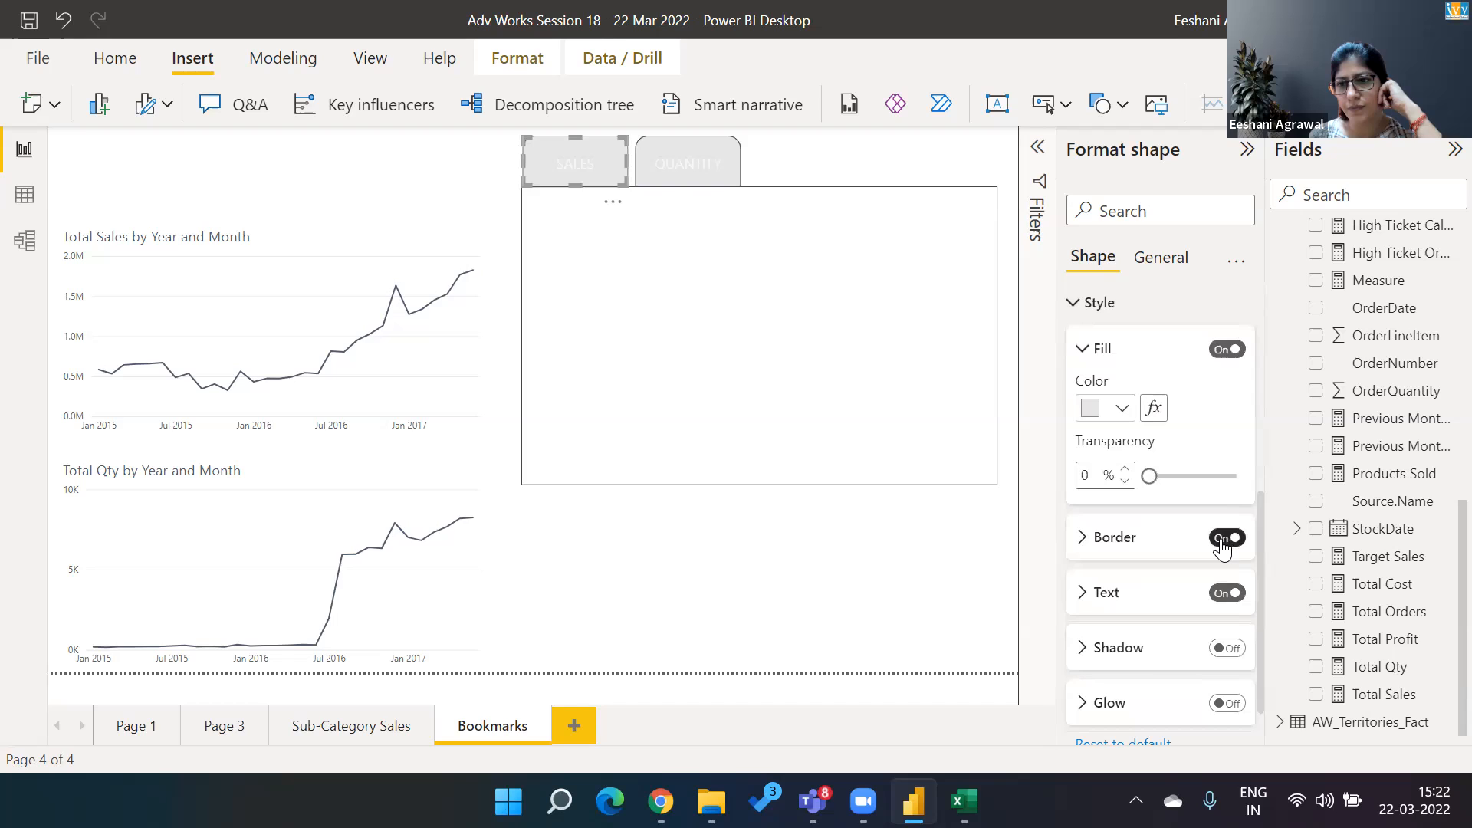
{"action": "left_click", "coordinate": [701, 161]}
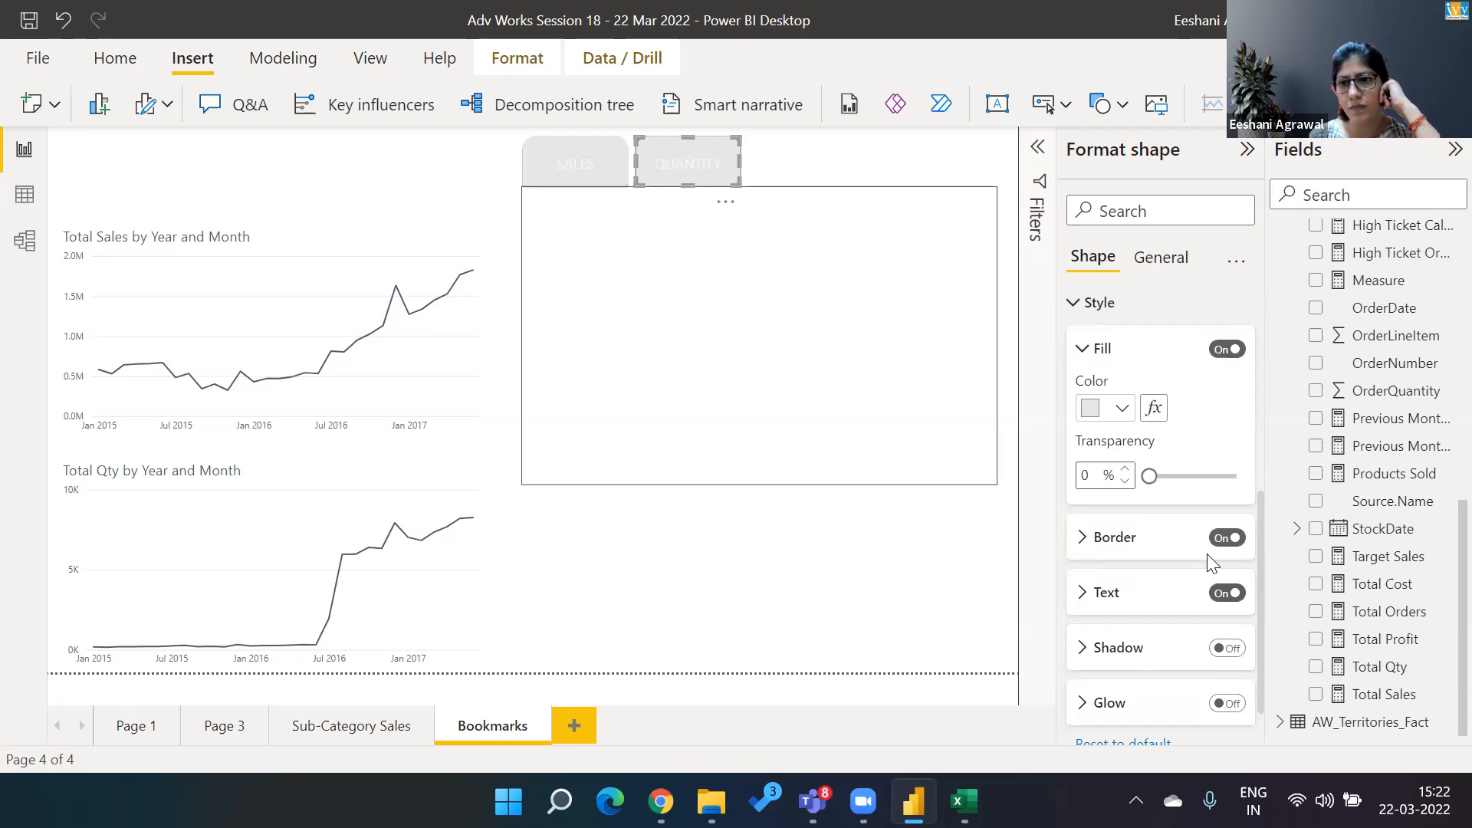
{"action": "left_click", "coordinate": [1226, 537]}
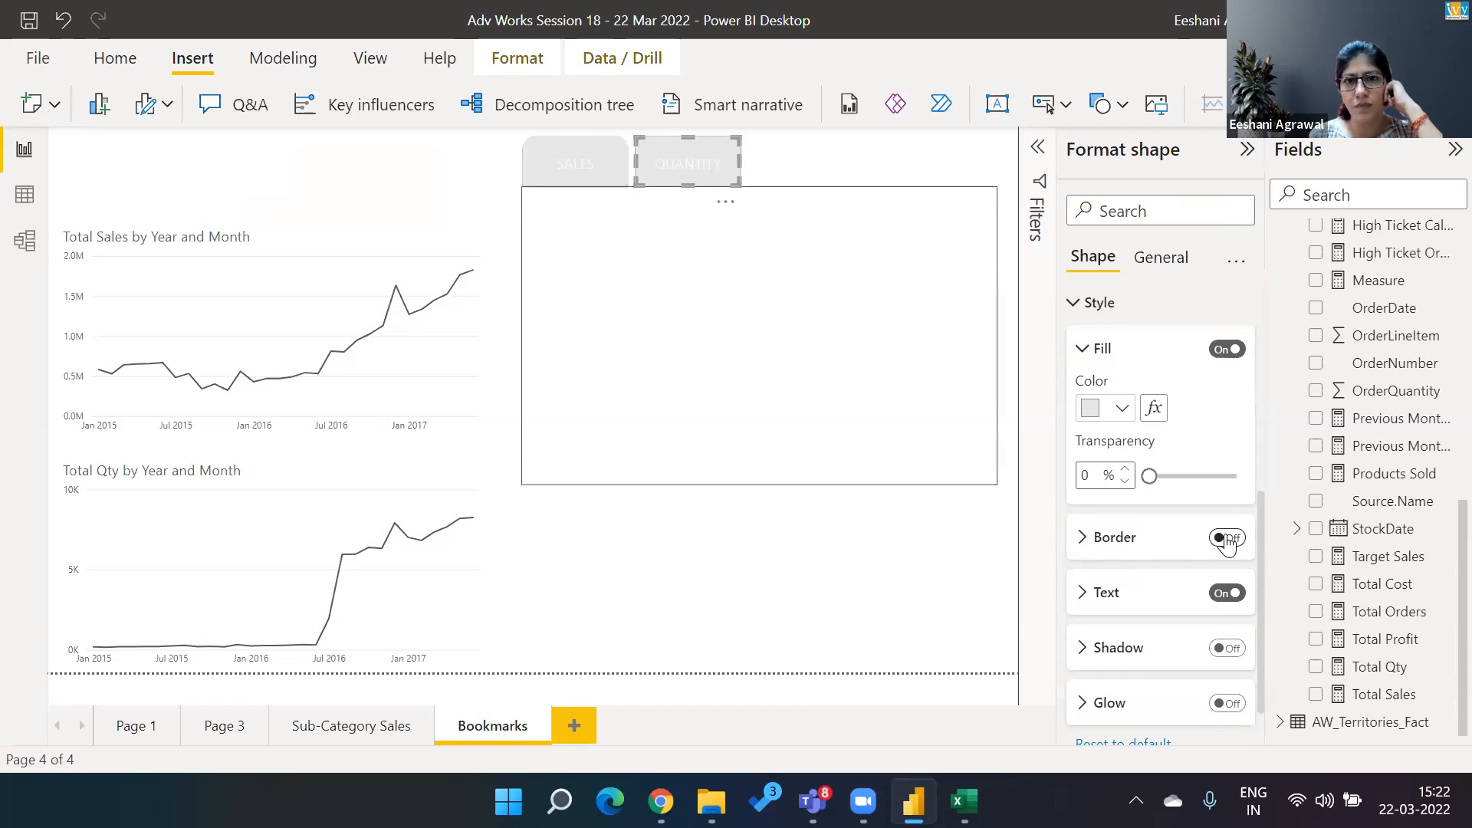
{"action": "left_click", "coordinate": [960, 594]}
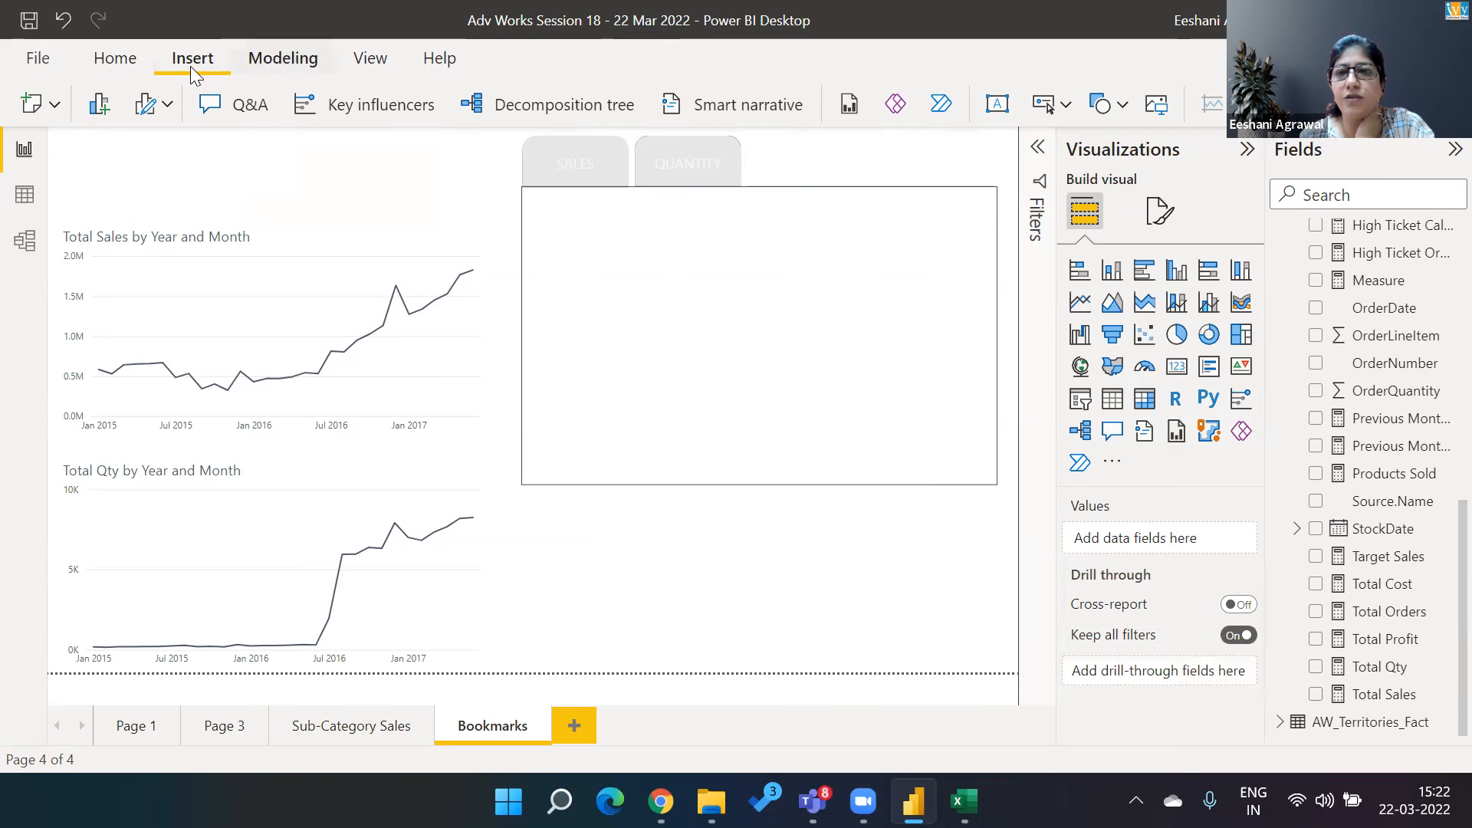
Show the Selection pane and select the first shape in the layer order to identify which tab it is
{"action": "left_click", "coordinate": [351, 65]}
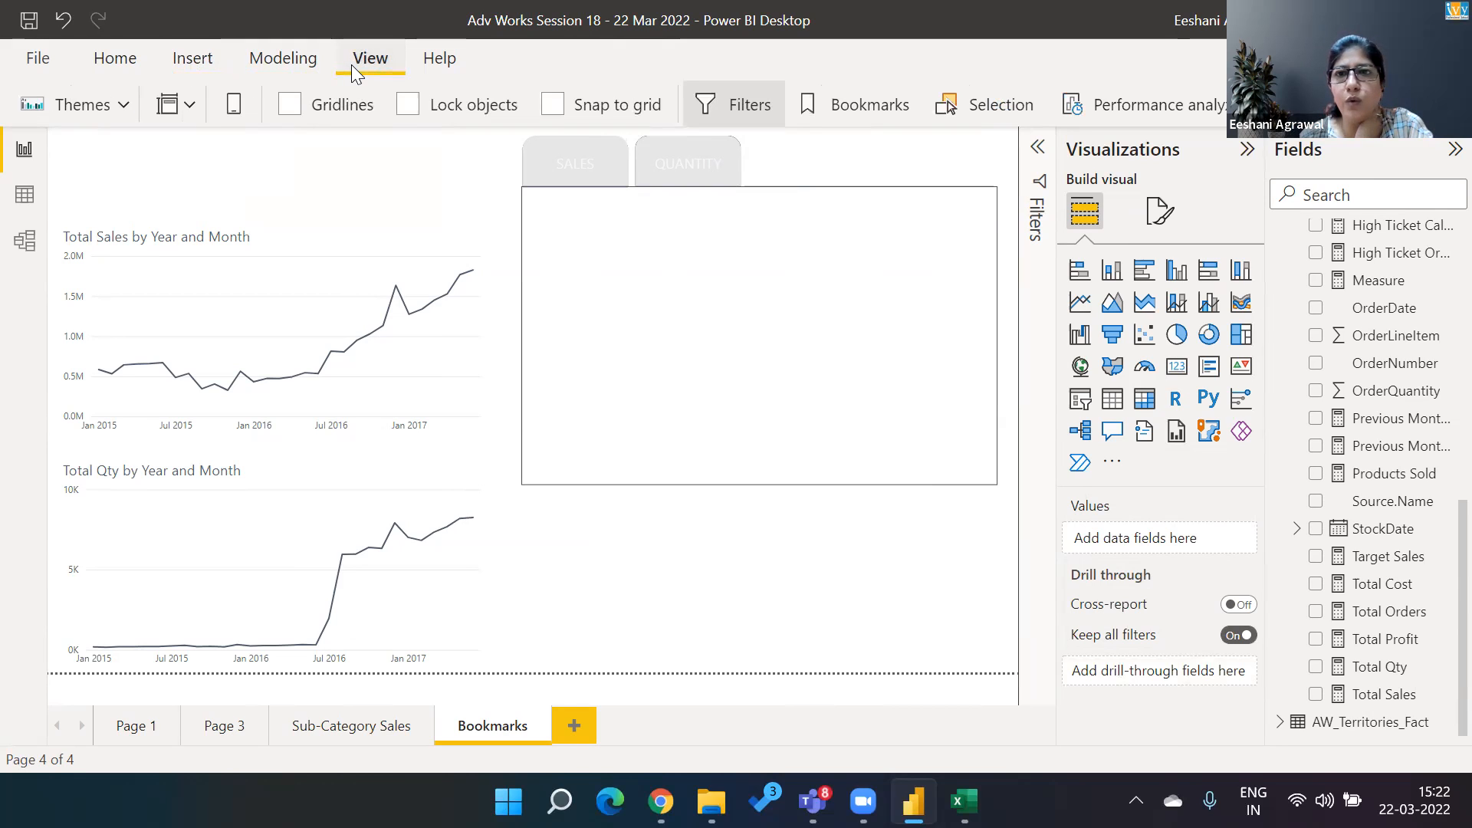
{"action": "left_click", "coordinate": [954, 106]}
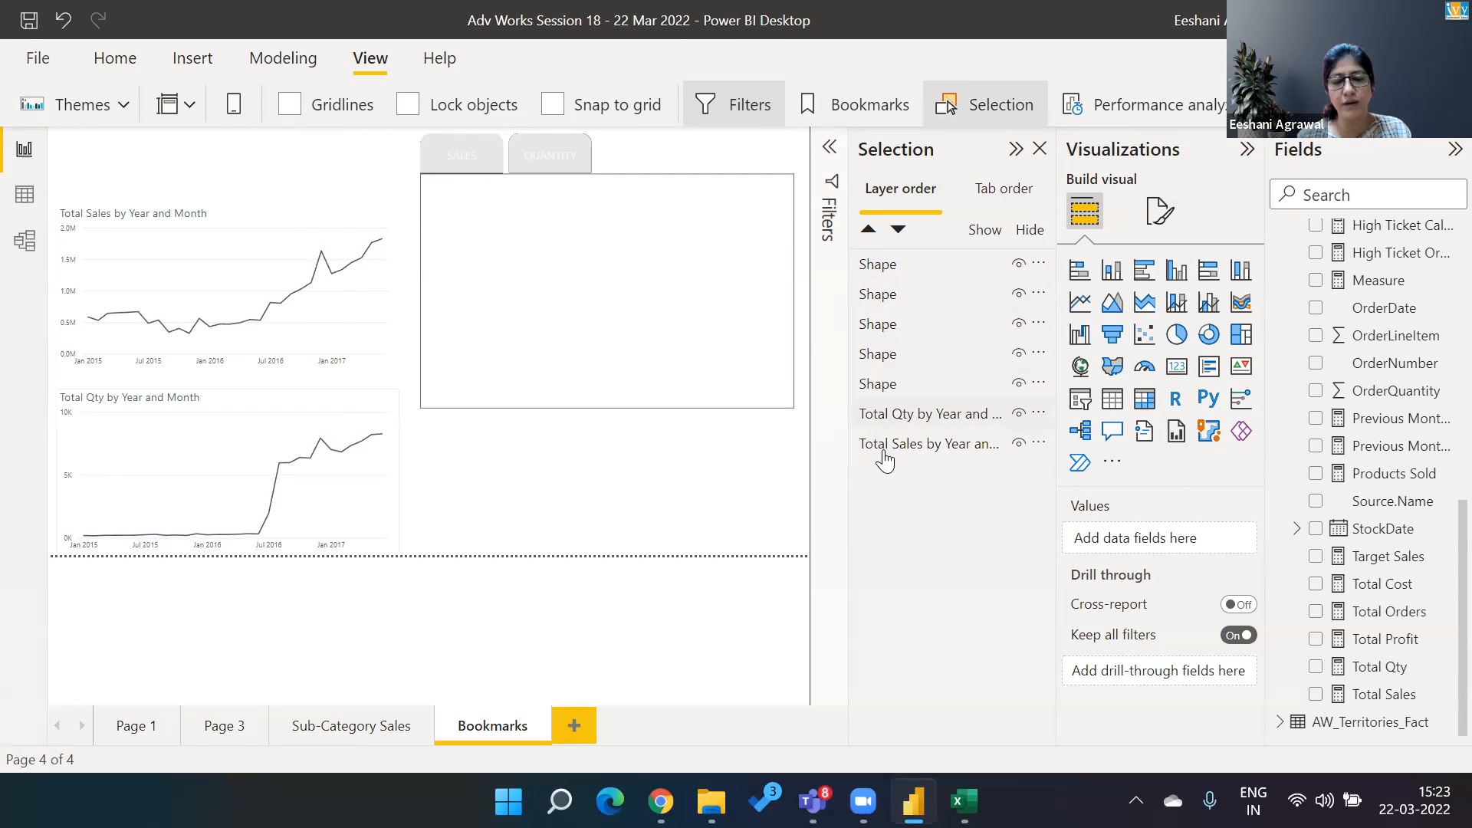
{"action": "left_click", "coordinate": [884, 269]}
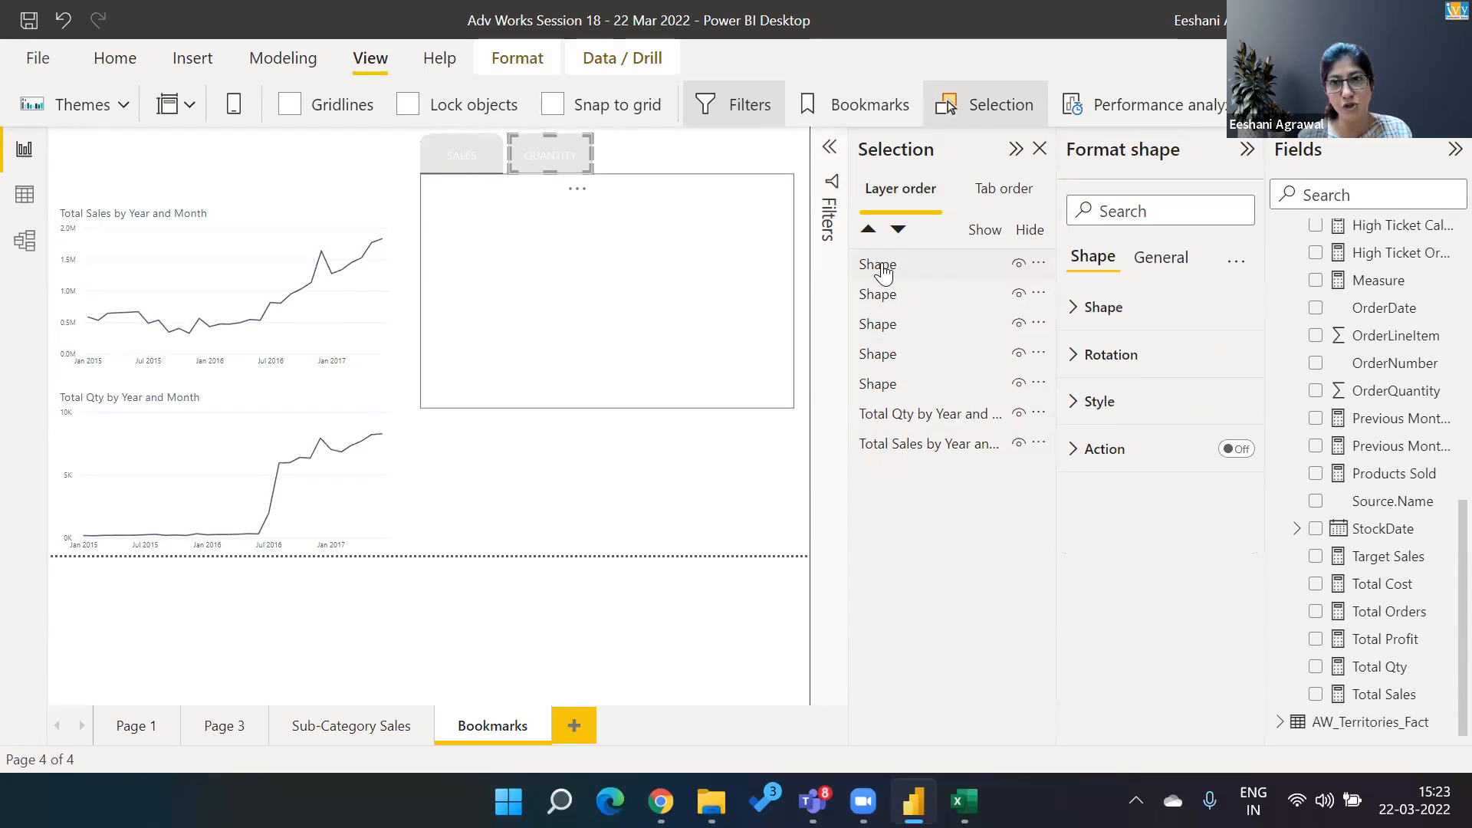
Rename the first shape in the layer order to "Inactive Qty Button"
{"action": "left_click", "coordinate": [1084, 407]}
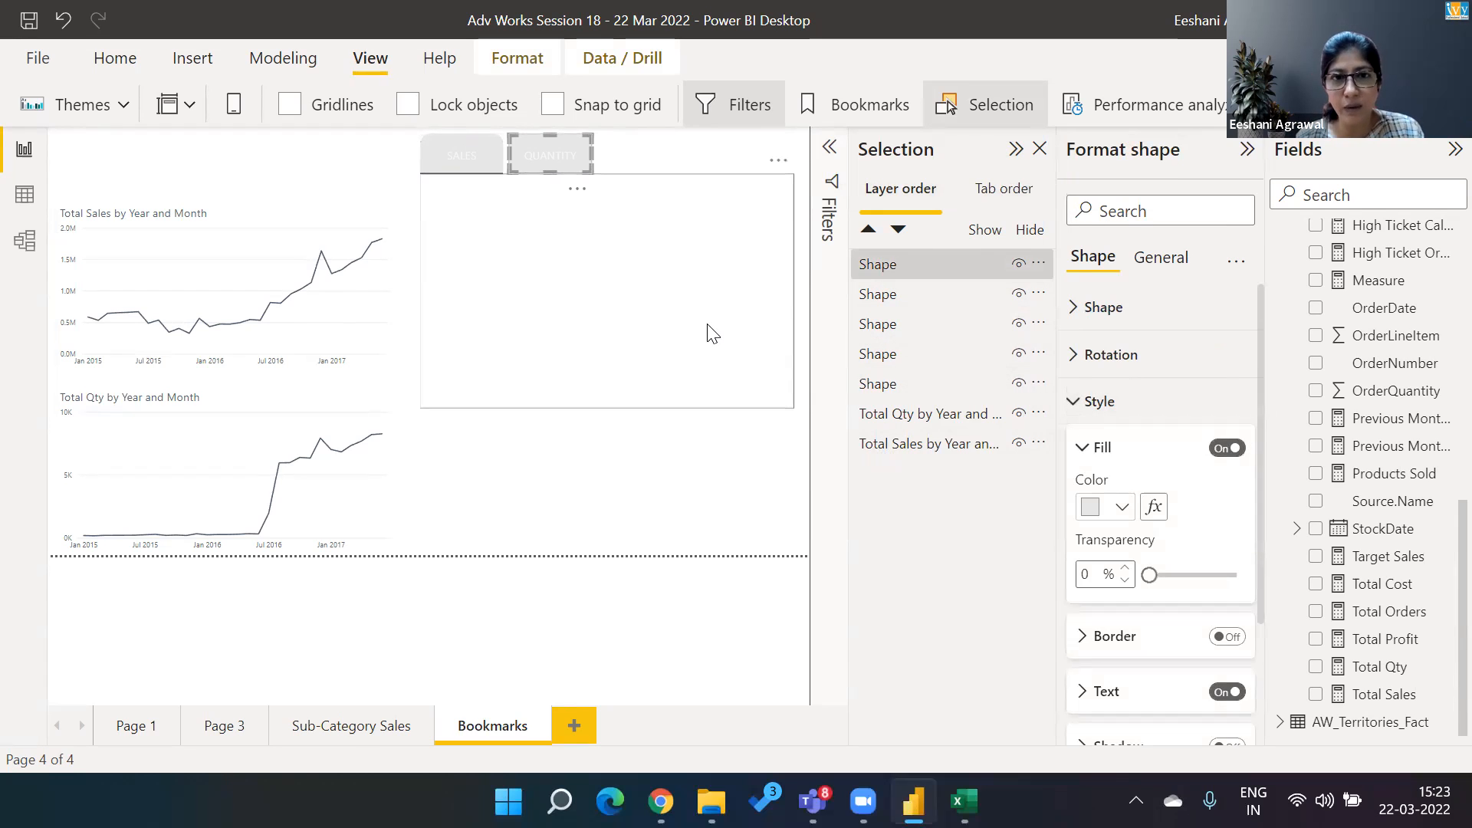
{"action": "double_click", "coordinate": [888, 265]}
{"action": "type", "text": "Inactive"}
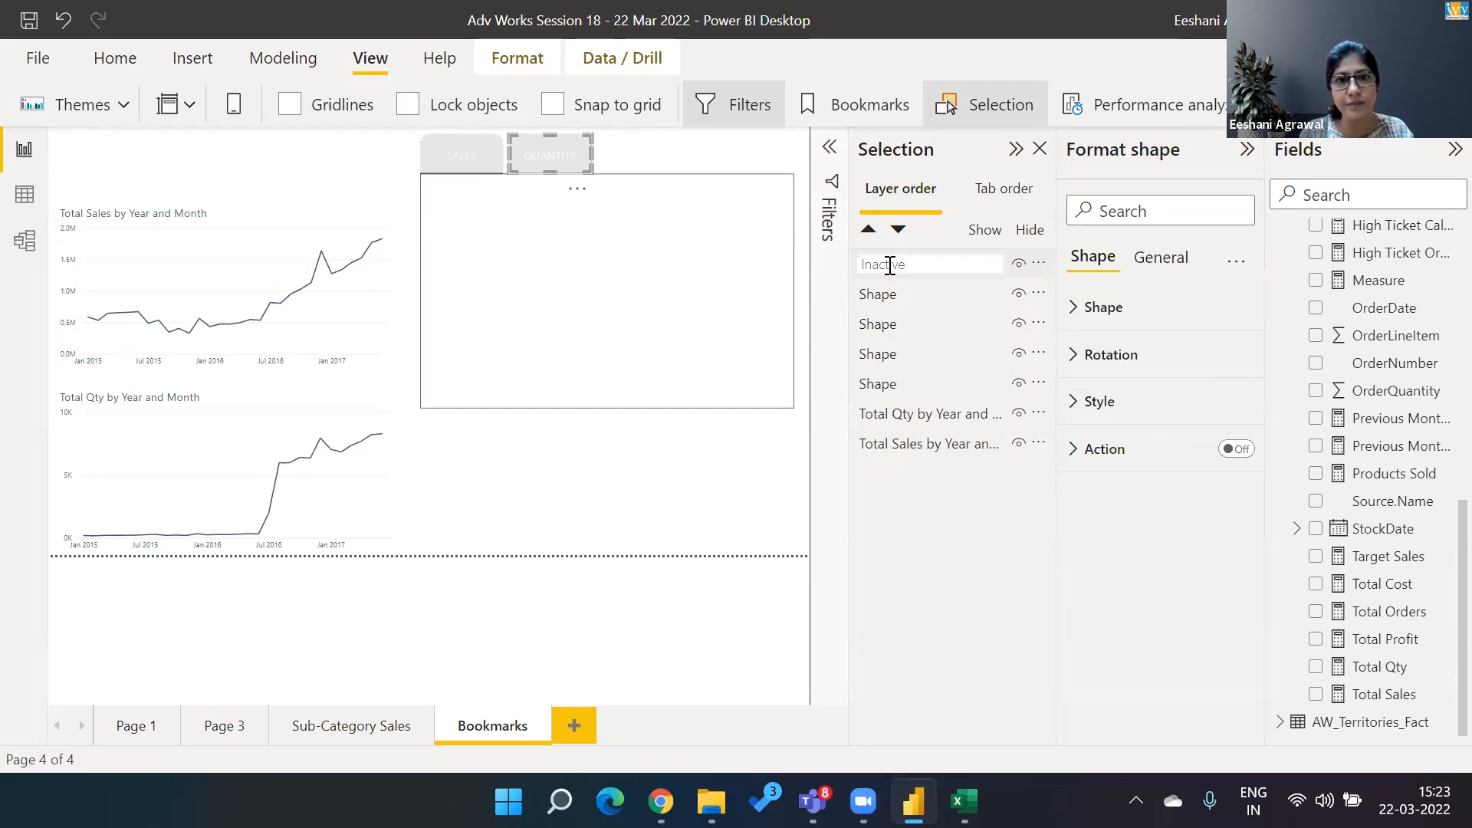
{"action": "type", "text": " Qty"}
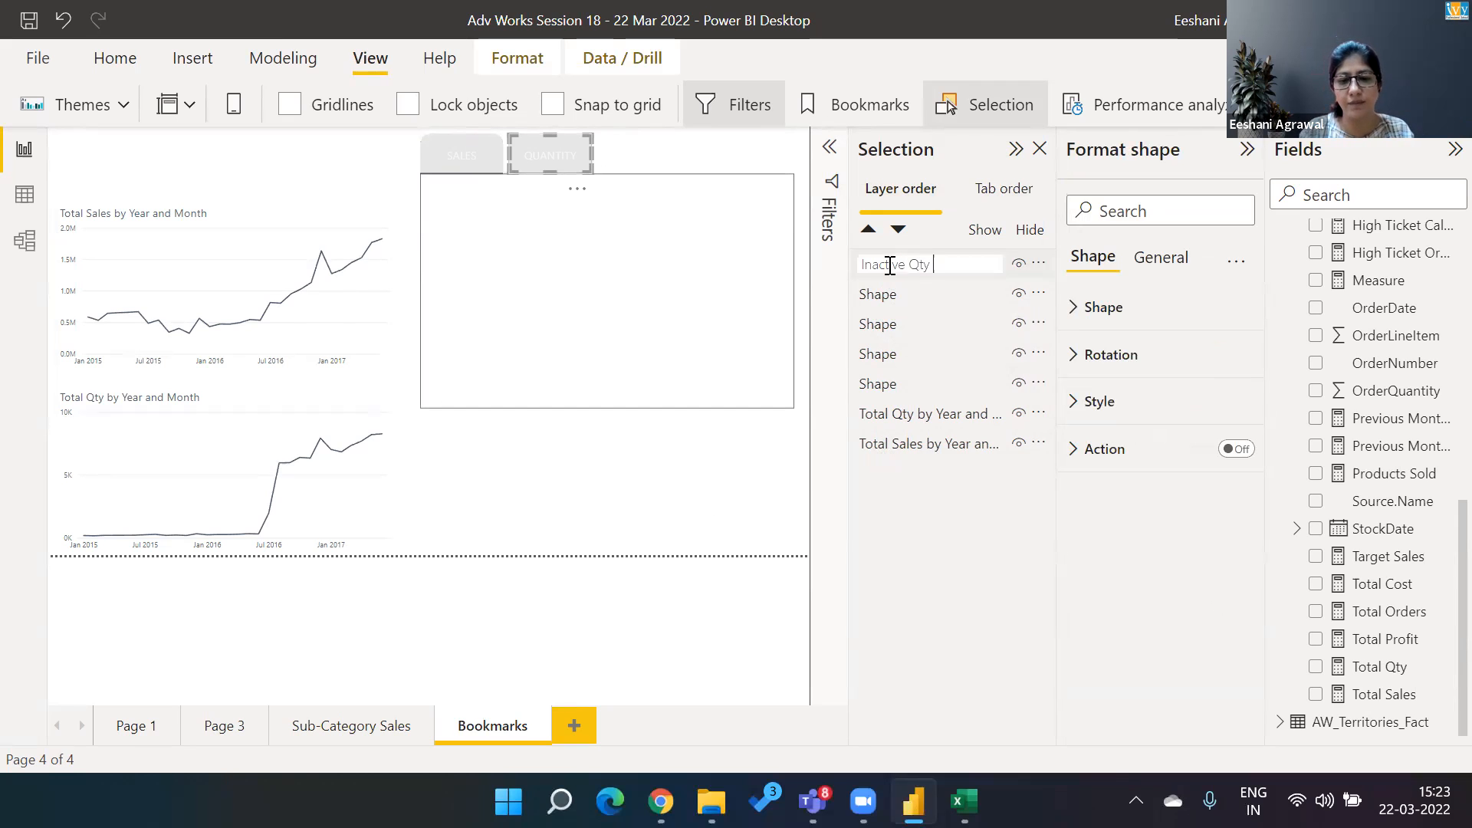
{"action": "type", "text": " Button"}
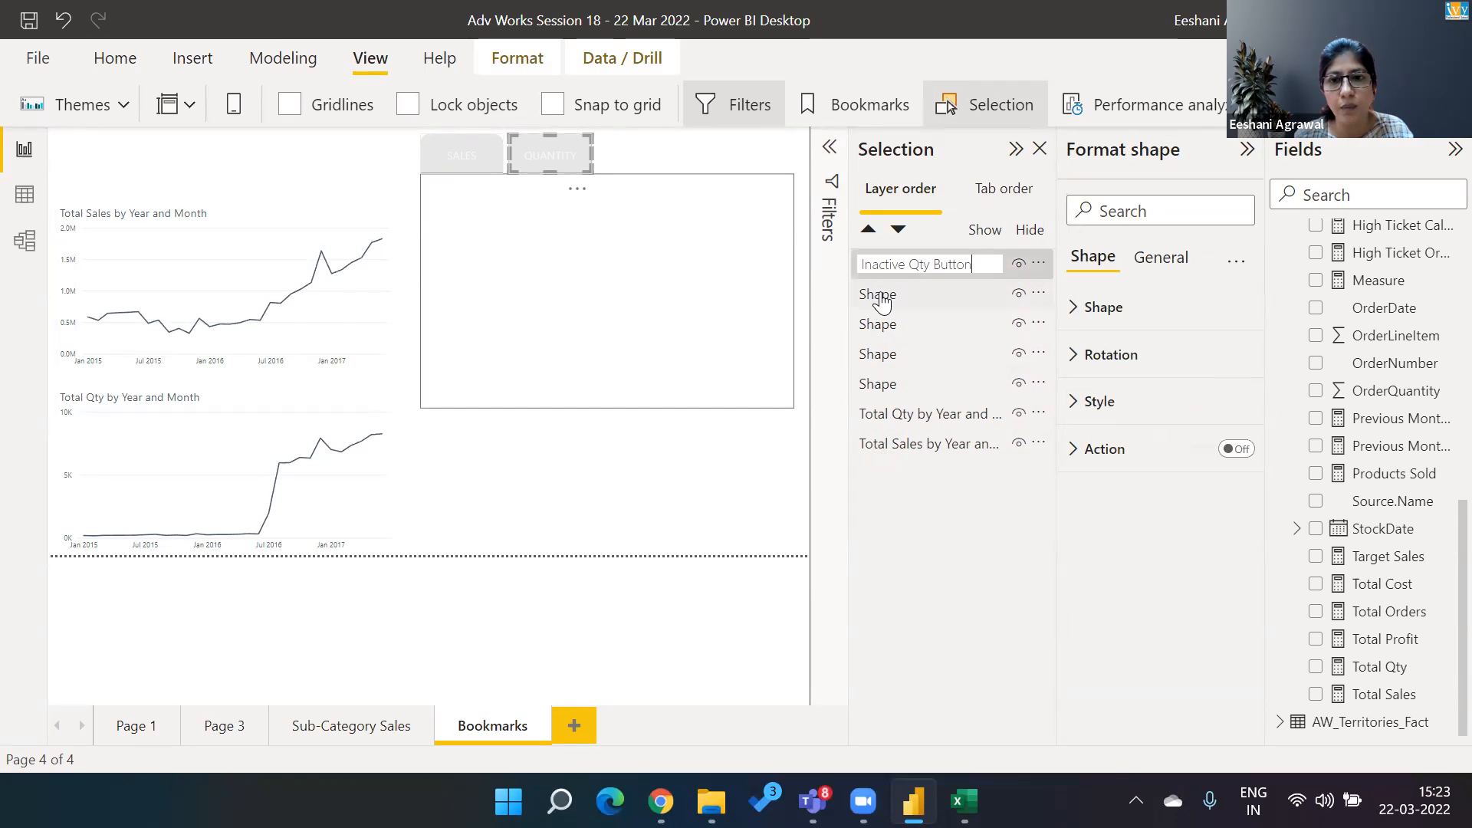
Rename the second shape in the layer order, the grey SALES tab, to "Inactive Sales Button"
{"action": "left_click", "coordinate": [882, 299]}
{"action": "double_click", "coordinate": [881, 299]}
{"action": "type", "text": "INactive"}
{"action": "key", "text": "BackSpace"}
{"action": "key", "text": "BackSpace"}
{"action": "key", "text": "BackSpace"}
{"action": "key", "text": "BackSpace"}
{"action": "key", "text": "BackSpace"}
{"action": "key", "text": "BackSpace"}
{"action": "key", "text": "BackSpace"}
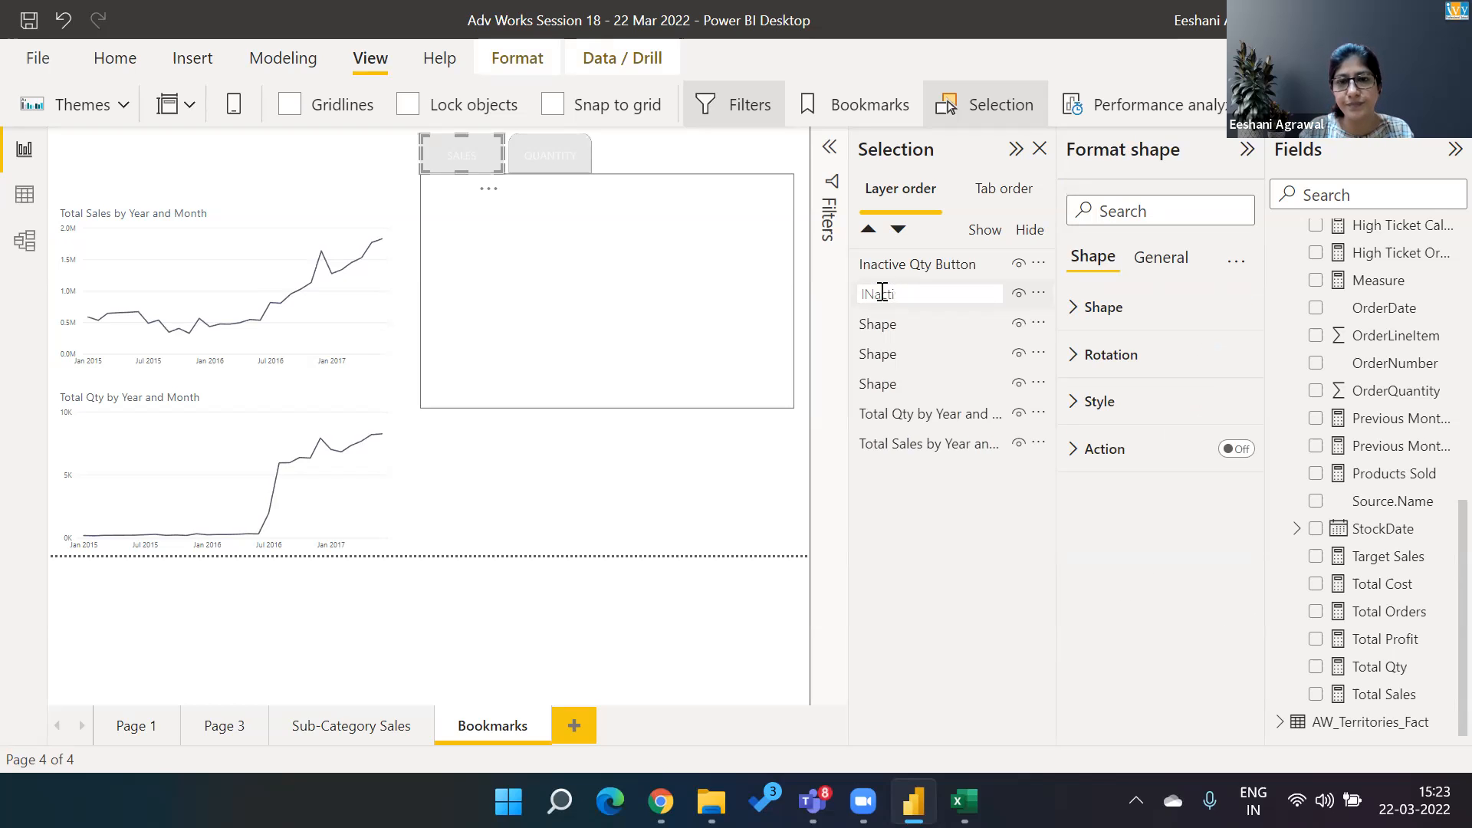
{"action": "type", "text": "nactiv"}
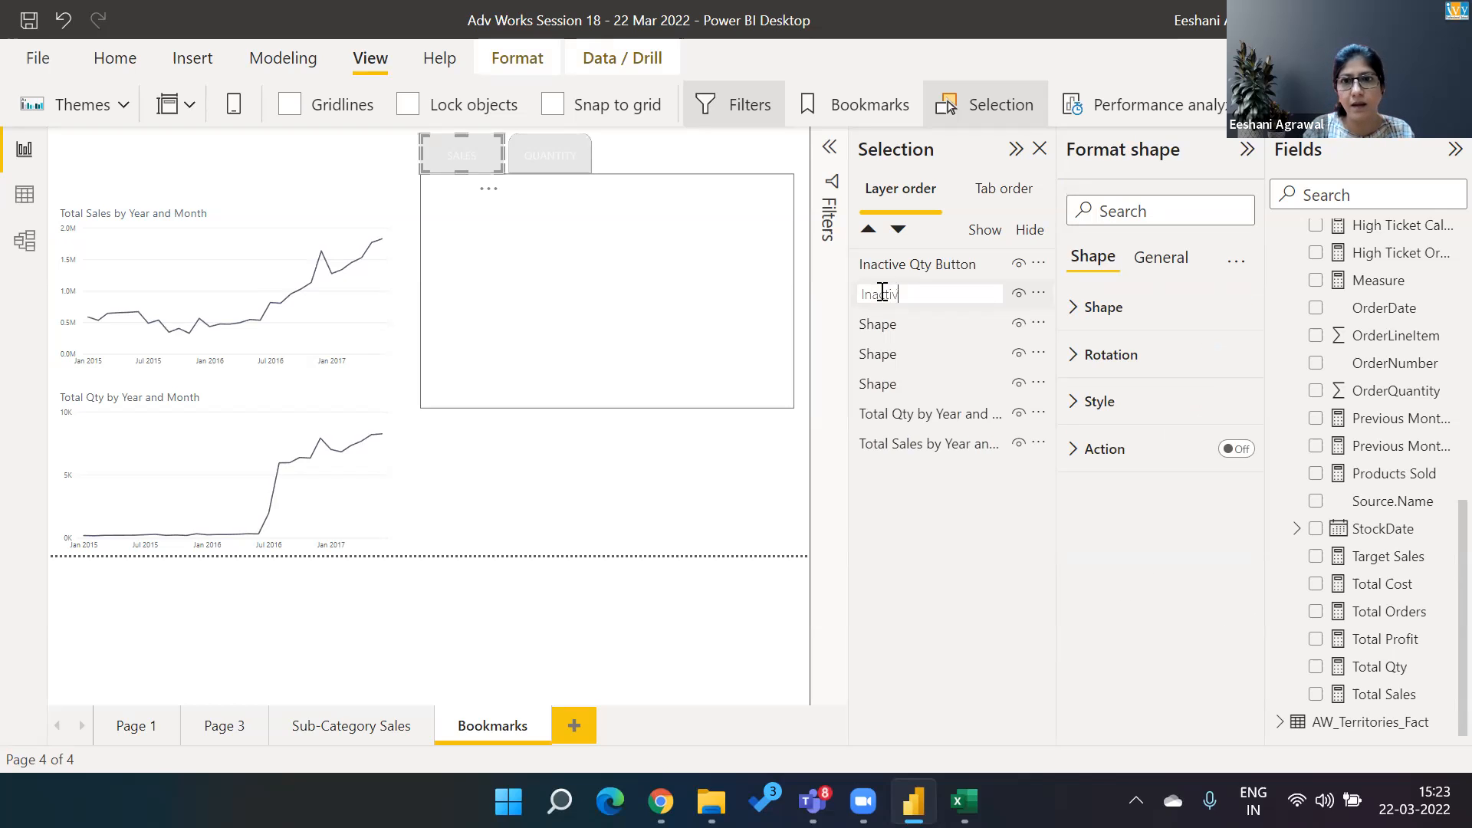
{"action": "type", "text": "e Sales Button"}
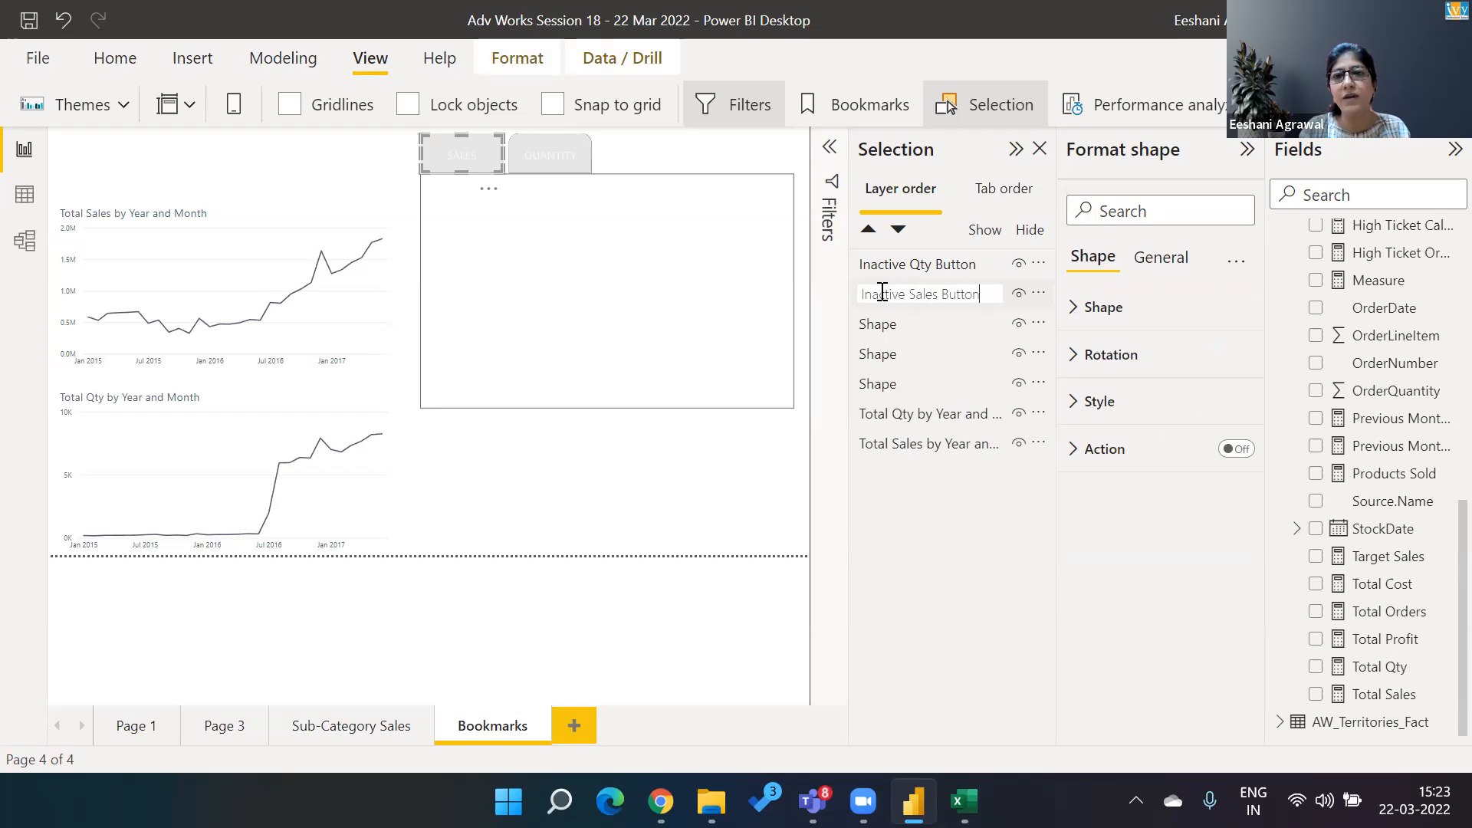
Rename the third shape in the layer order, the dark QUANTITY tab, to "Active Qty Button"
{"action": "left_click", "coordinate": [875, 337]}
{"action": "double_click", "coordinate": [875, 328]}
{"action": "type", "text": "Active"}
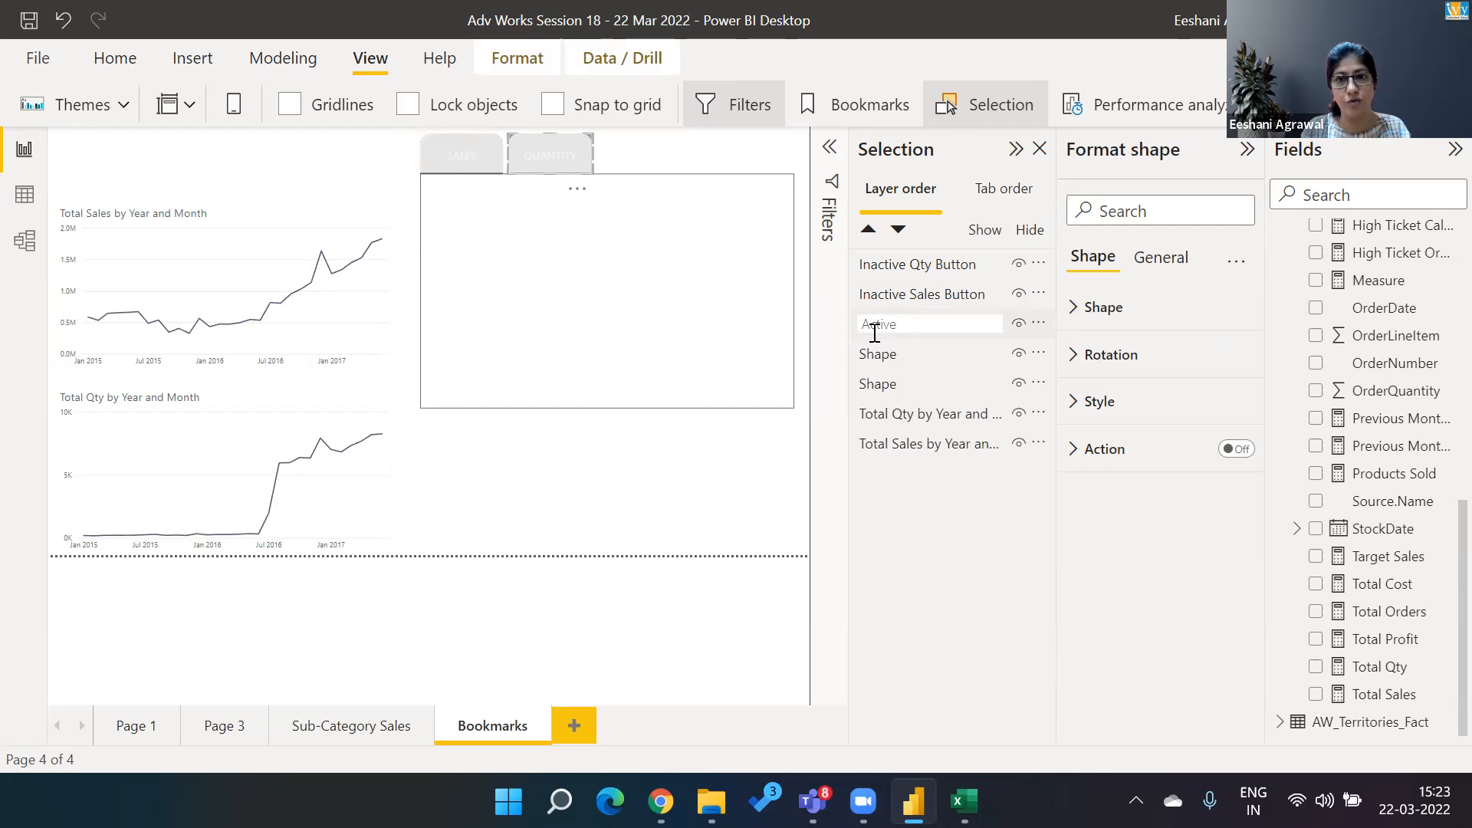
{"action": "type", "text": " Qty Bu"}
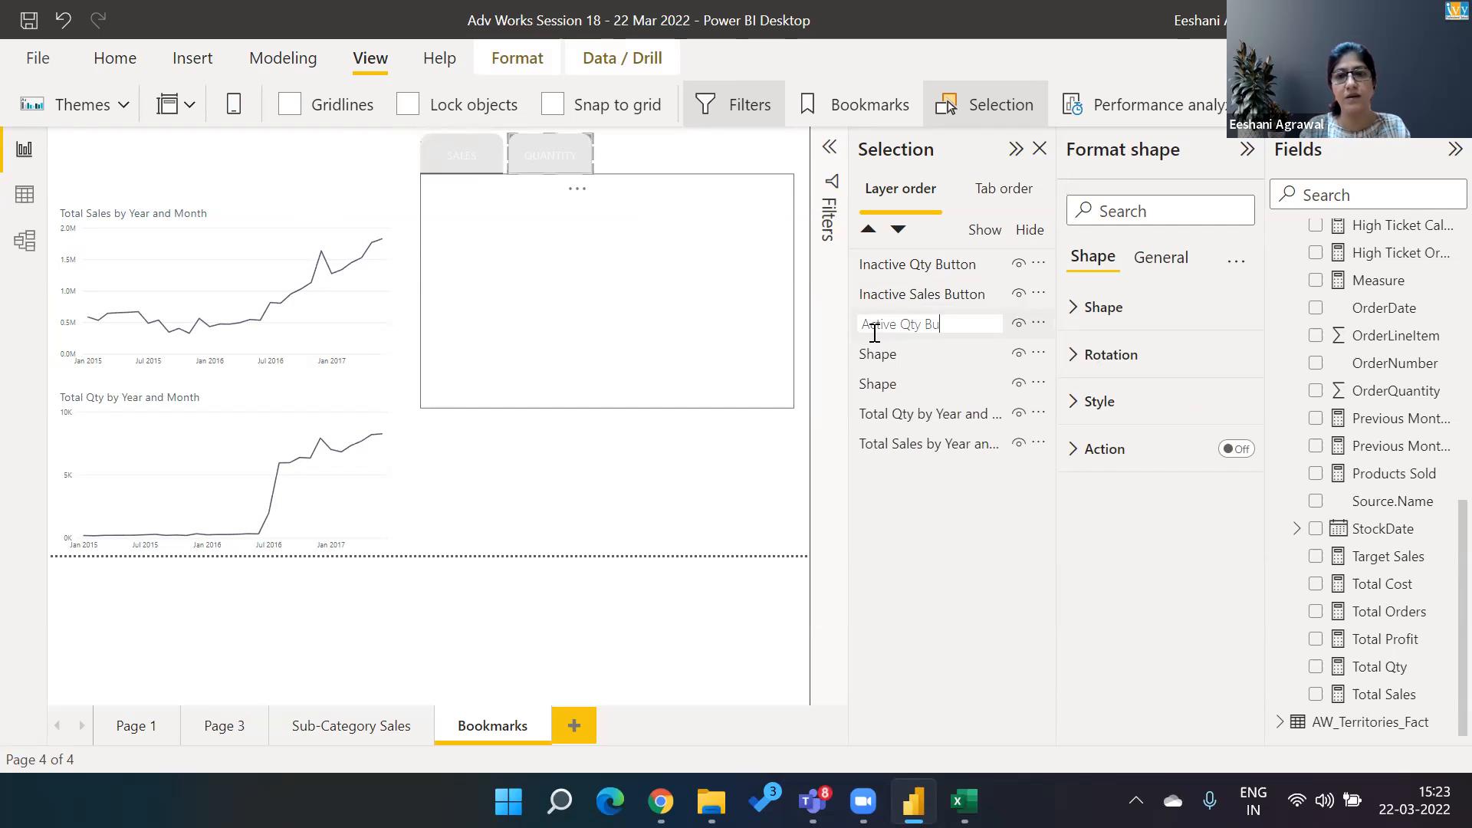
{"action": "type", "text": "tton"}
Rename the dark SALES tab in the layer order to "Active Sales Button", check which object the remaining shape is, and deselect it
{"action": "left_click", "coordinate": [876, 362]}
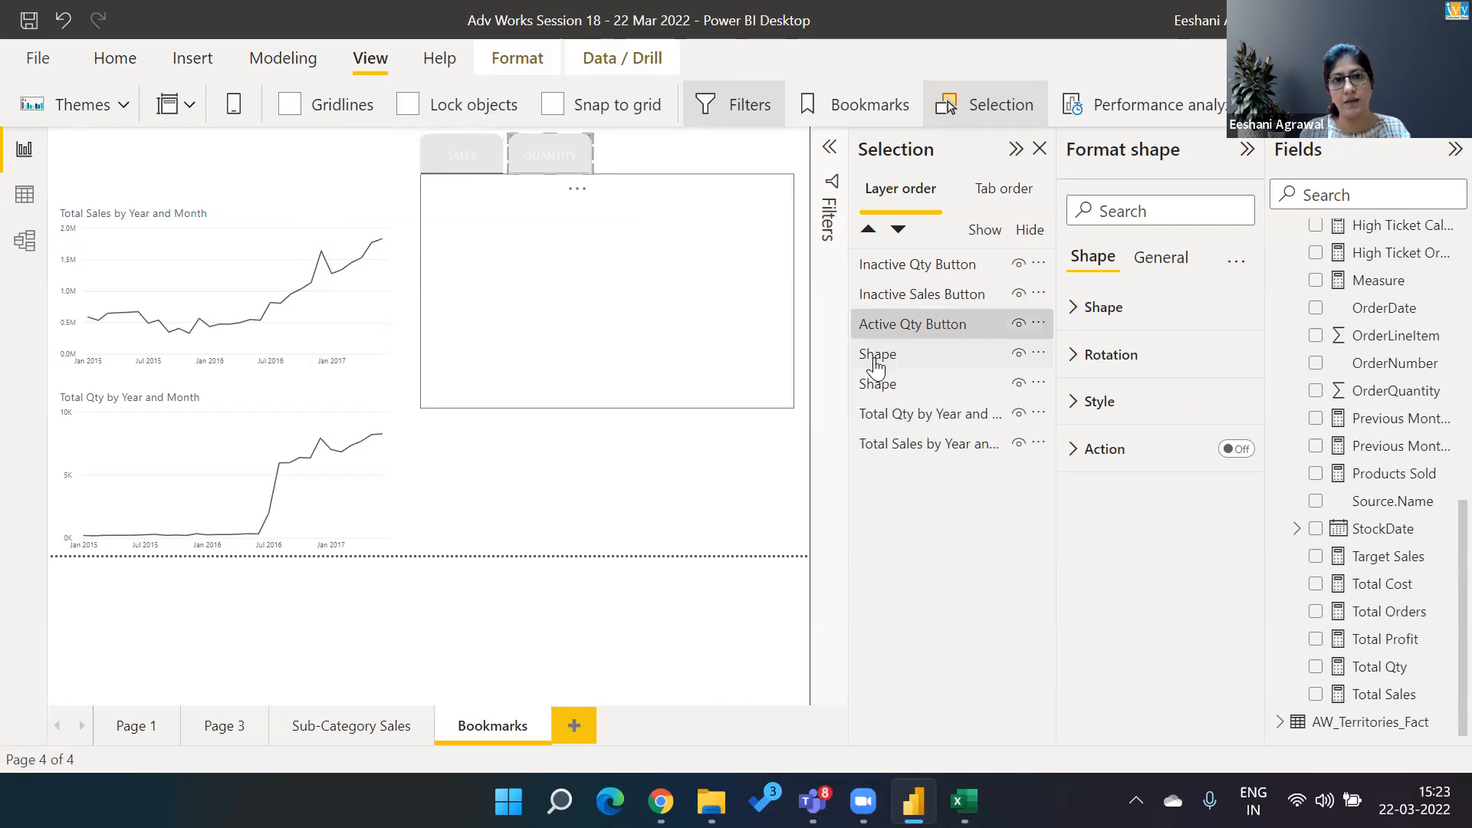
{"action": "double_click", "coordinate": [876, 361]}
{"action": "type", "text": "Act"}
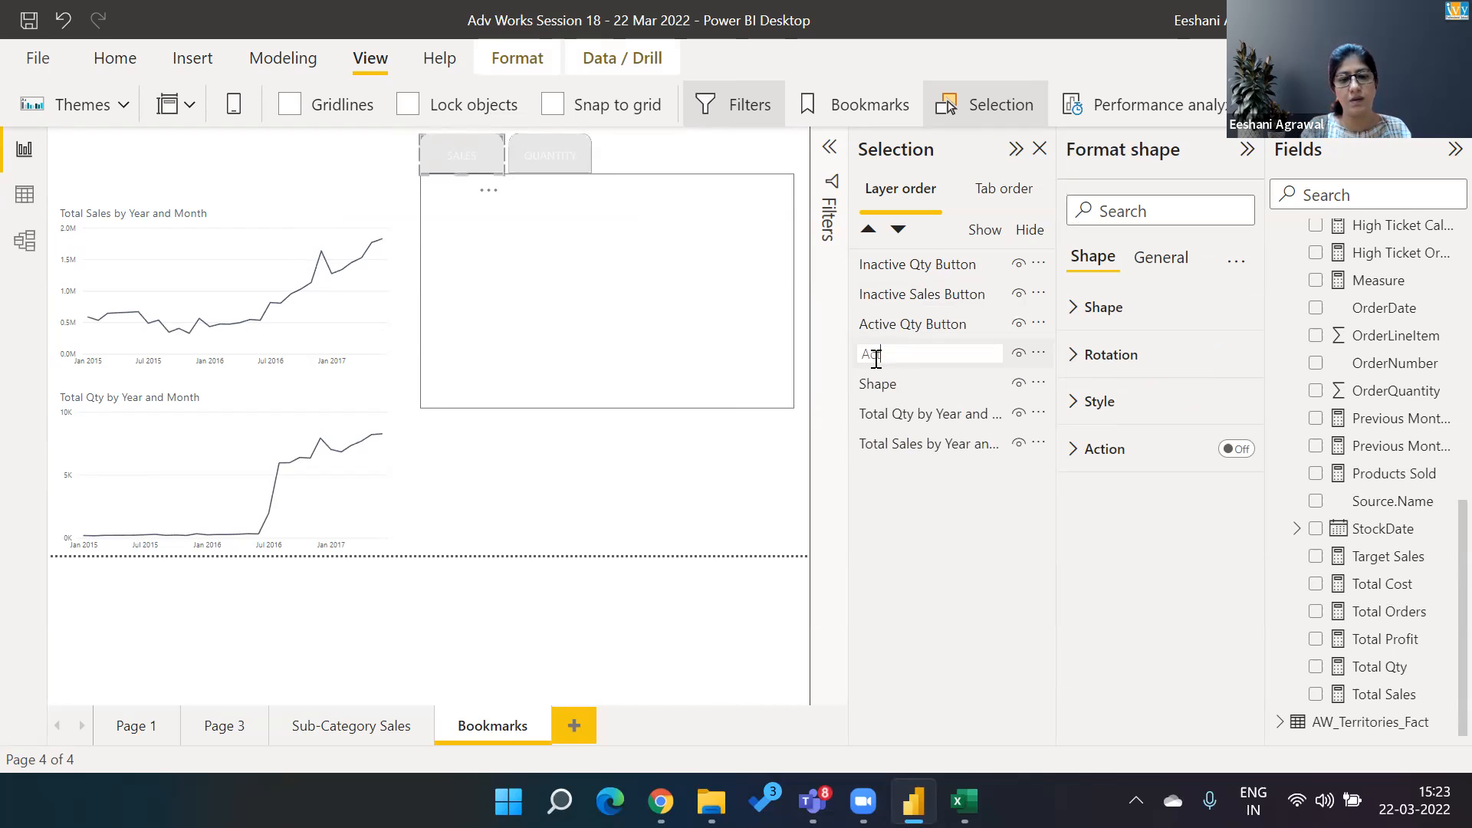
{"action": "type", "text": "ive Sales "}
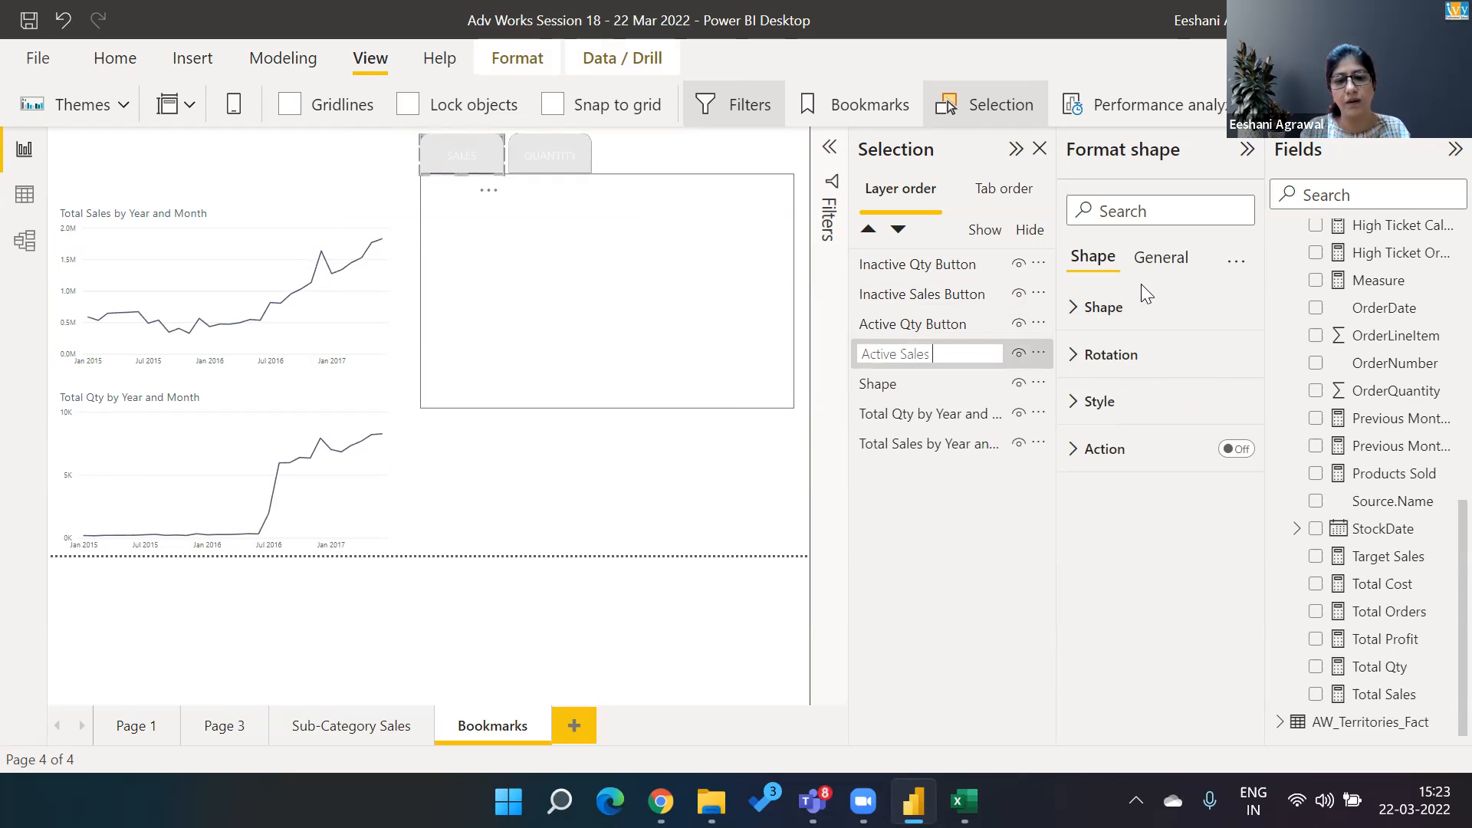
{"action": "type", "text": "Button"}
{"action": "left_click", "coordinate": [899, 386]}
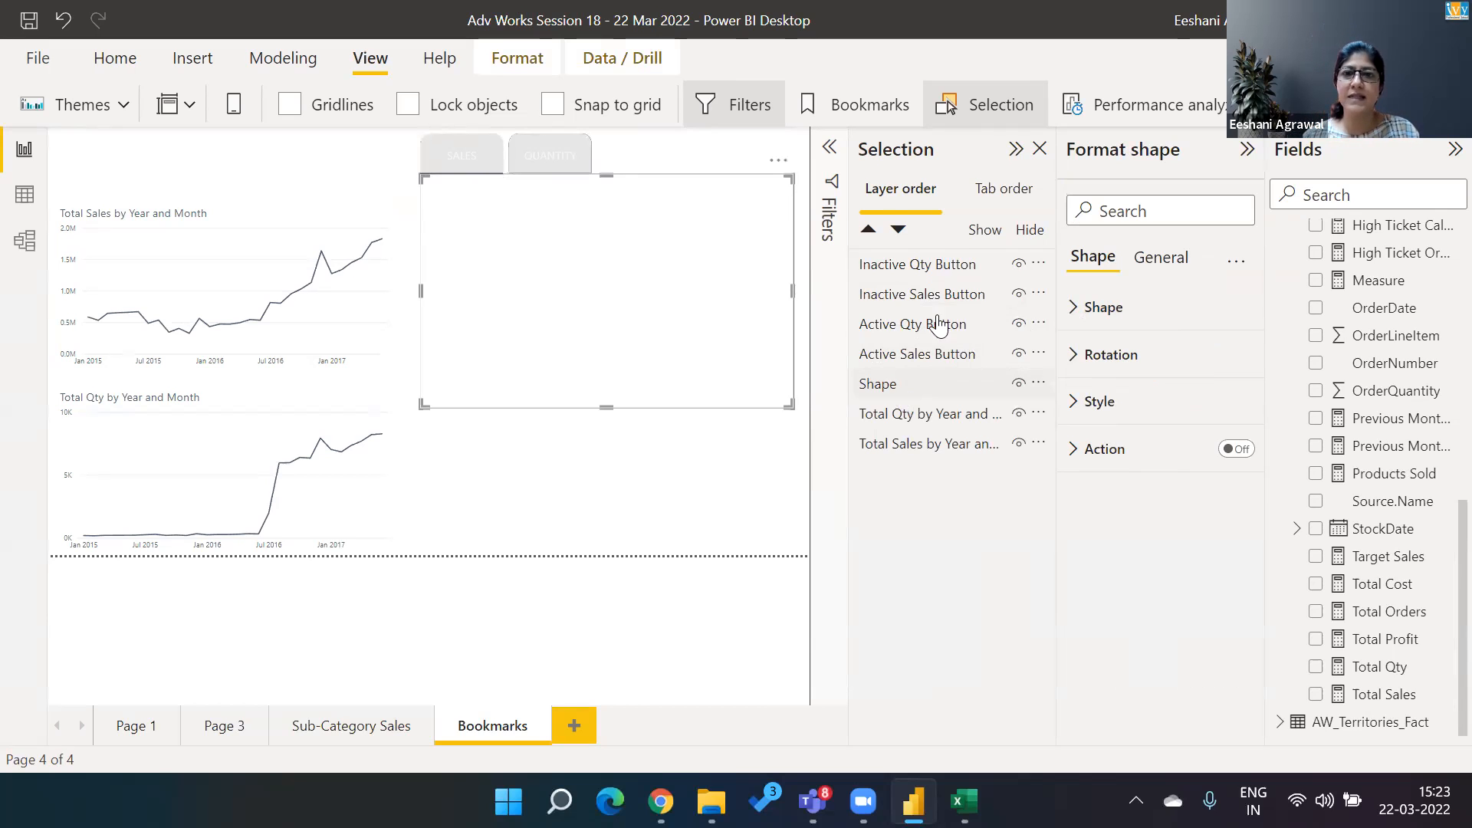
{"action": "left_click", "coordinate": [622, 511]}
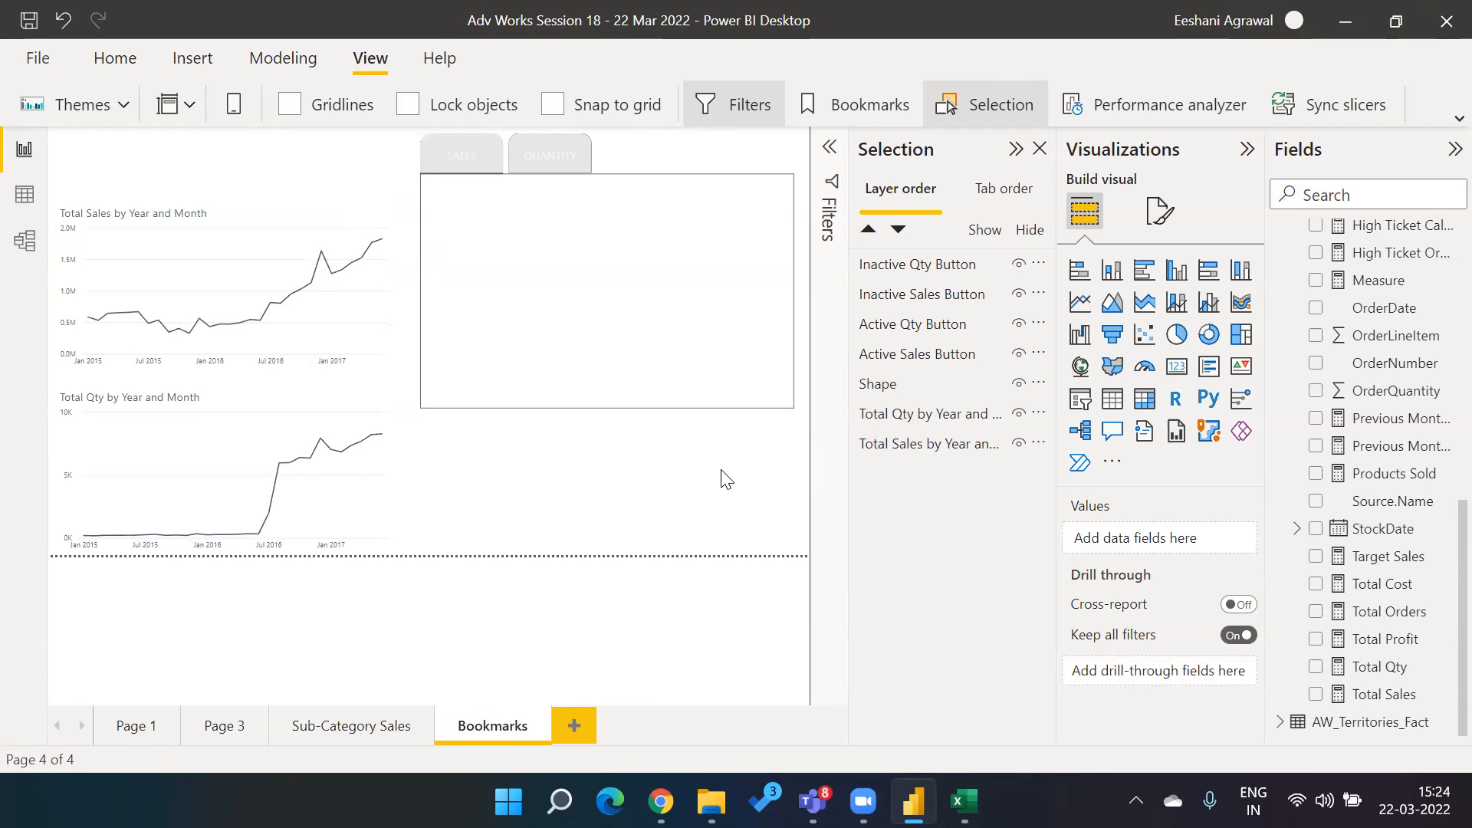
Examine the fill and border style settings of the Inactive Qty Button and locate it and the frame on the canvas
{"action": "left_click", "coordinate": [923, 268]}
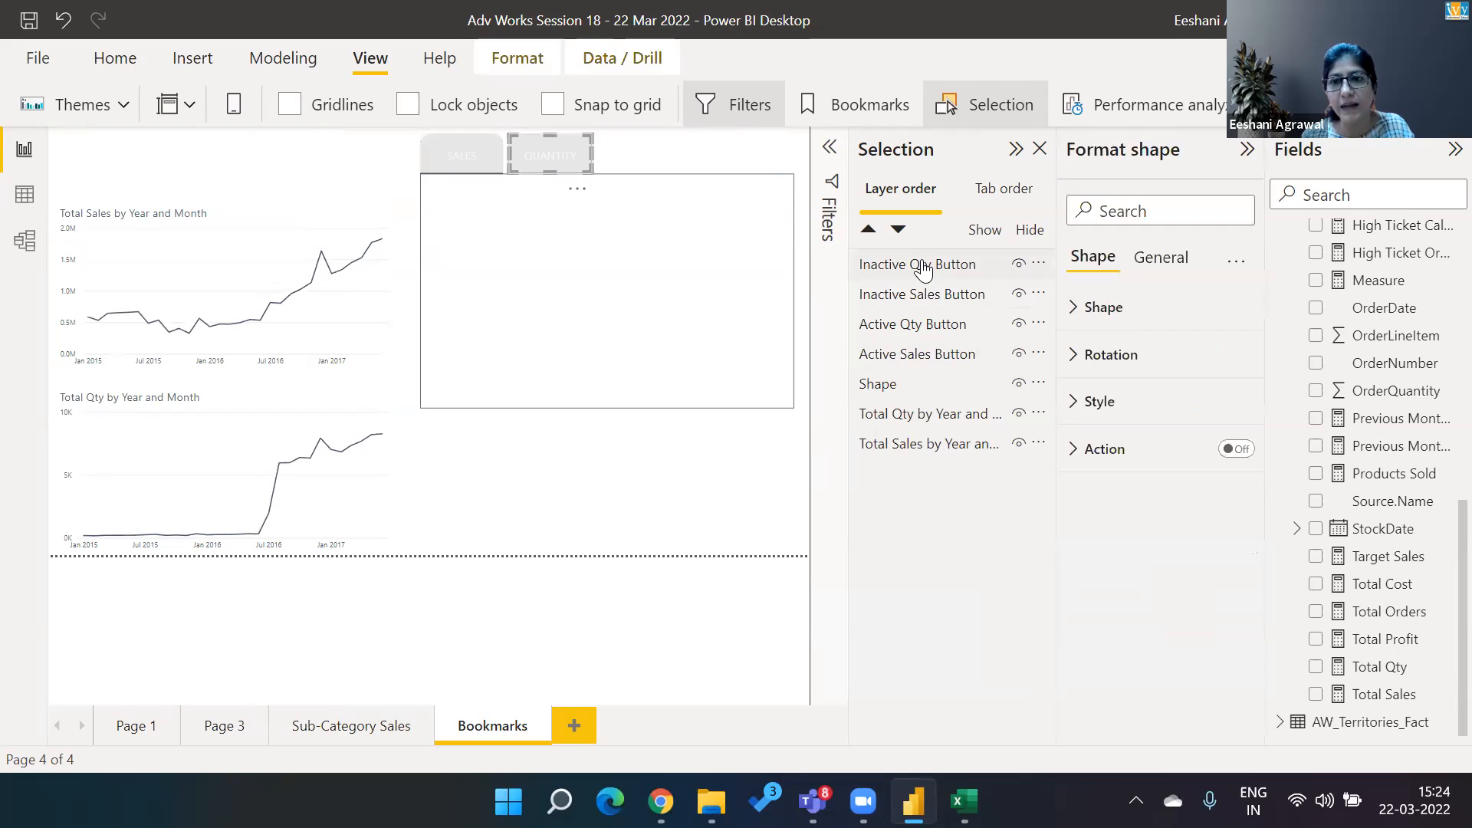
{"action": "left_click", "coordinate": [1083, 414]}
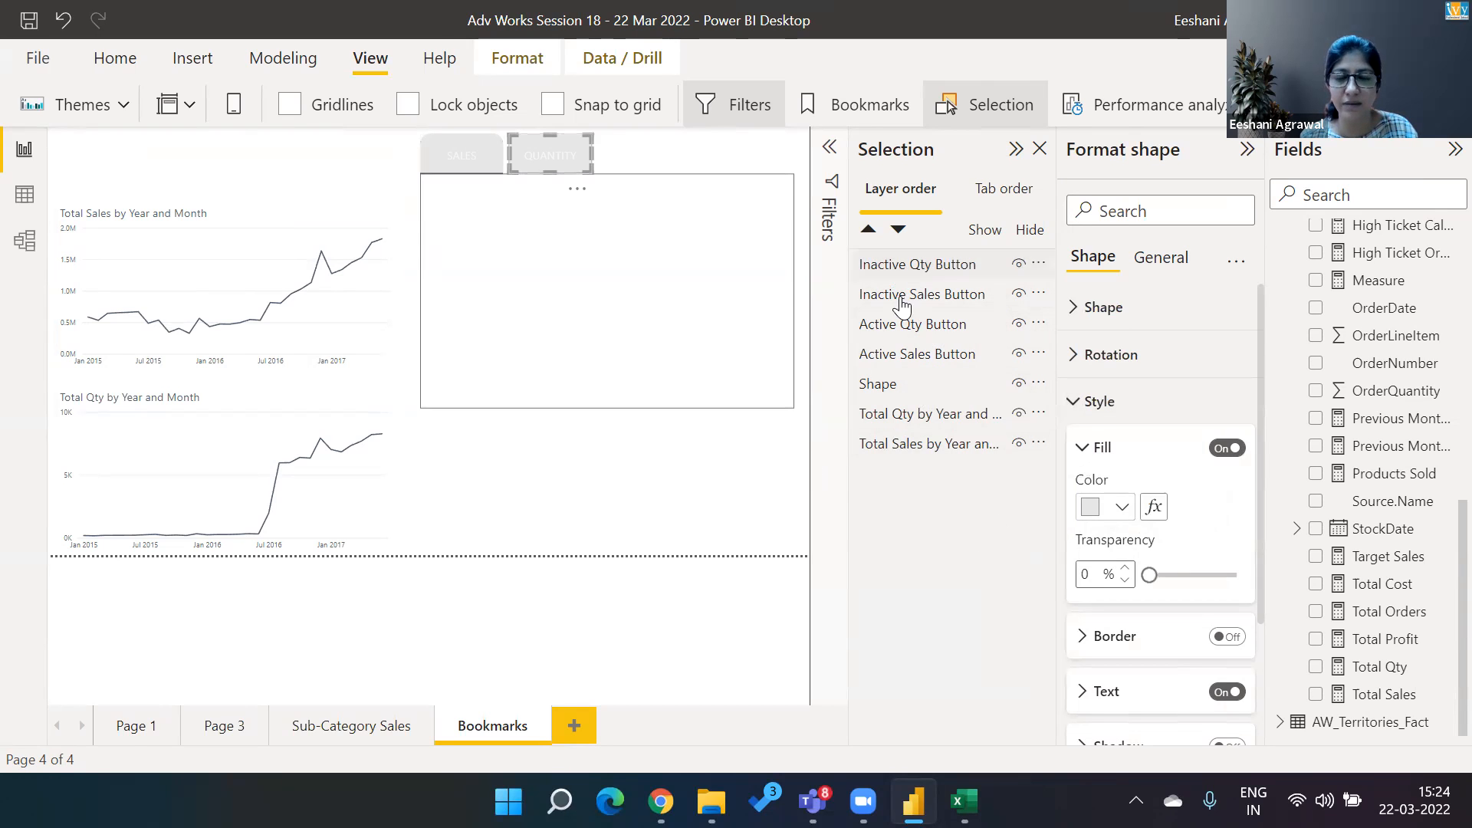
{"action": "left_click", "coordinate": [690, 535]}
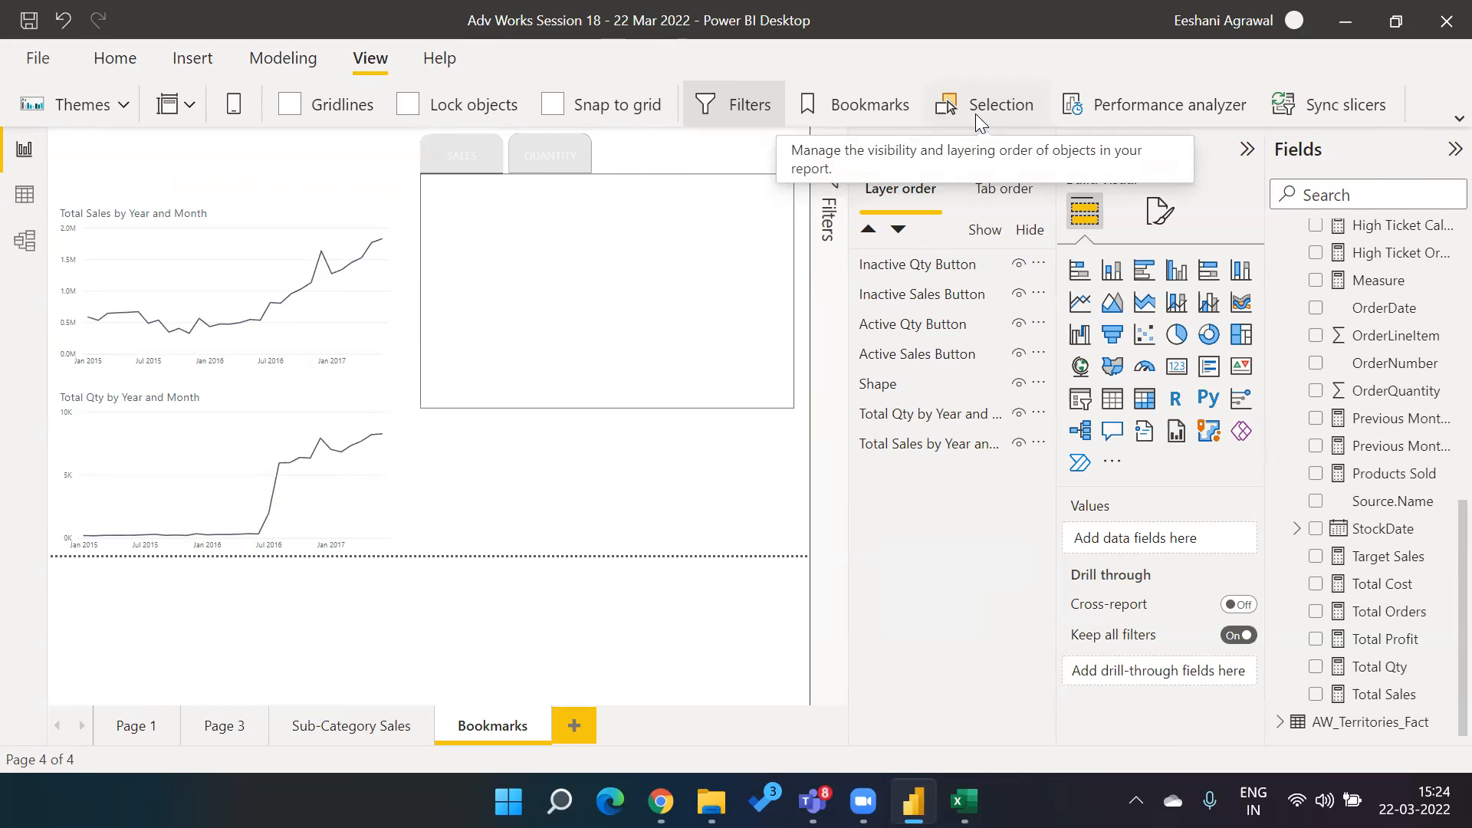
{"action": "left_click", "coordinate": [901, 275]}
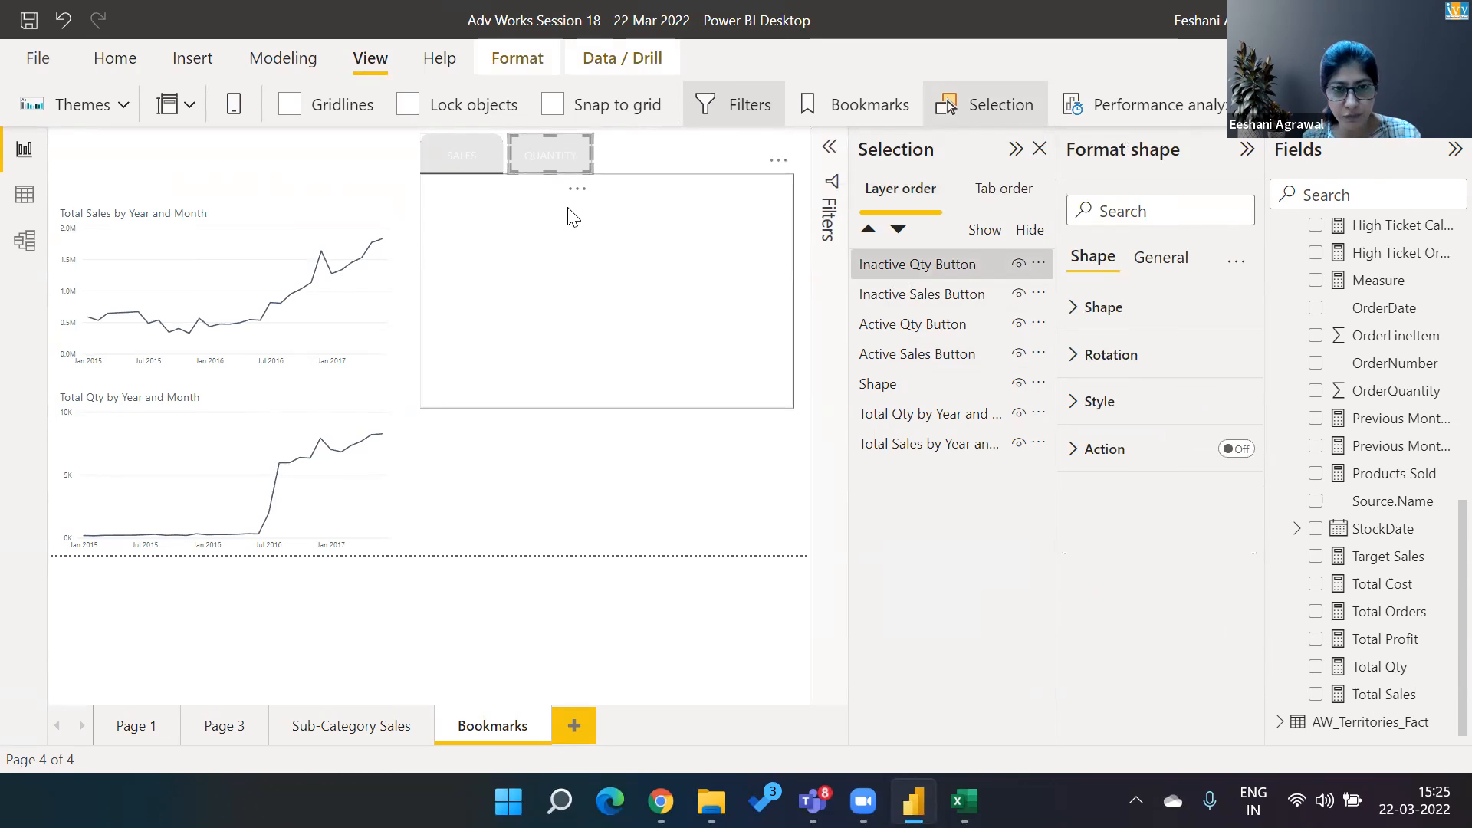
{"action": "left_click", "coordinate": [523, 197]}
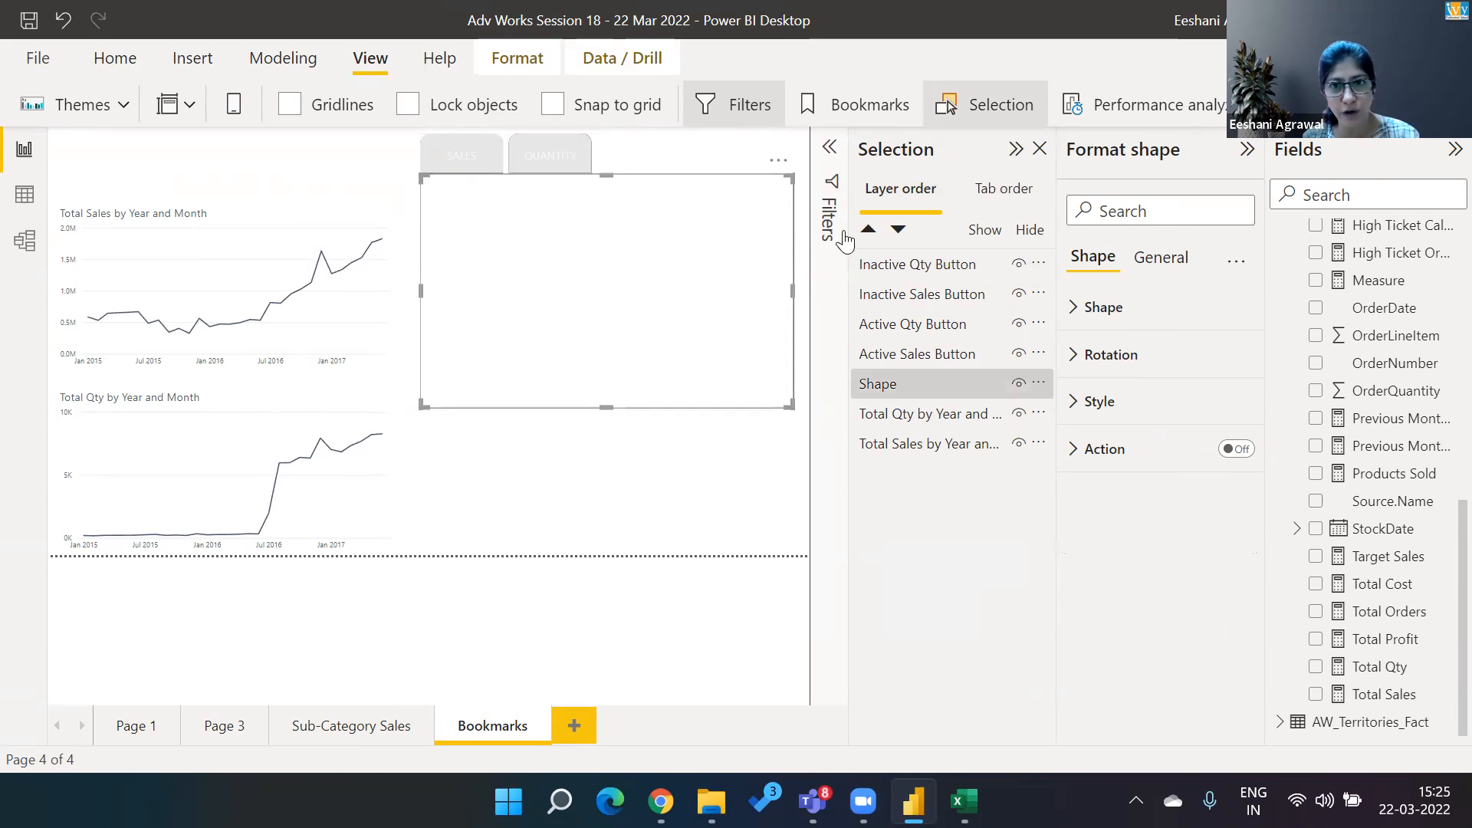
{"action": "left_click", "coordinate": [898, 259]}
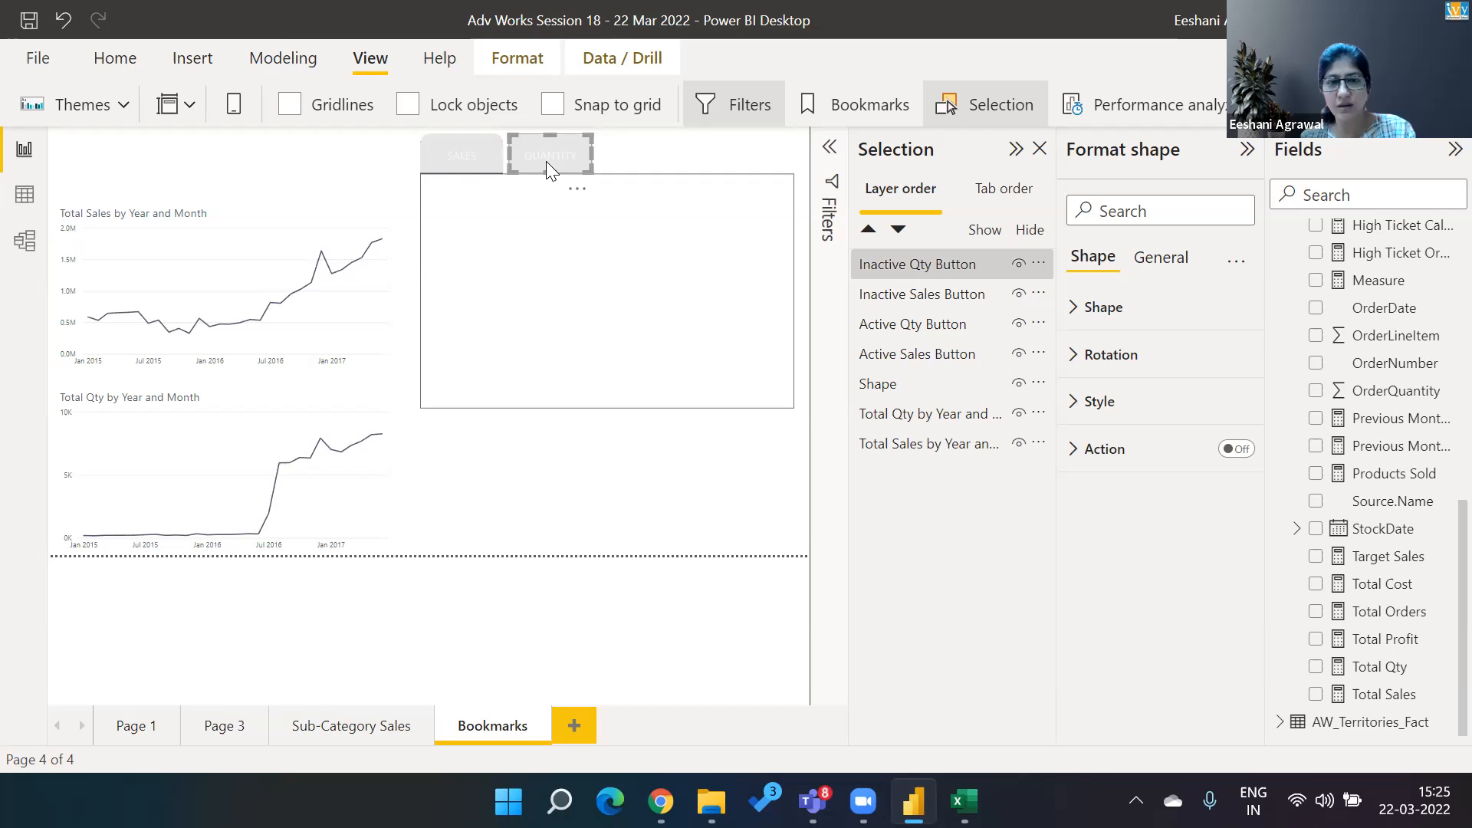
{"action": "left_click", "coordinate": [1079, 405]}
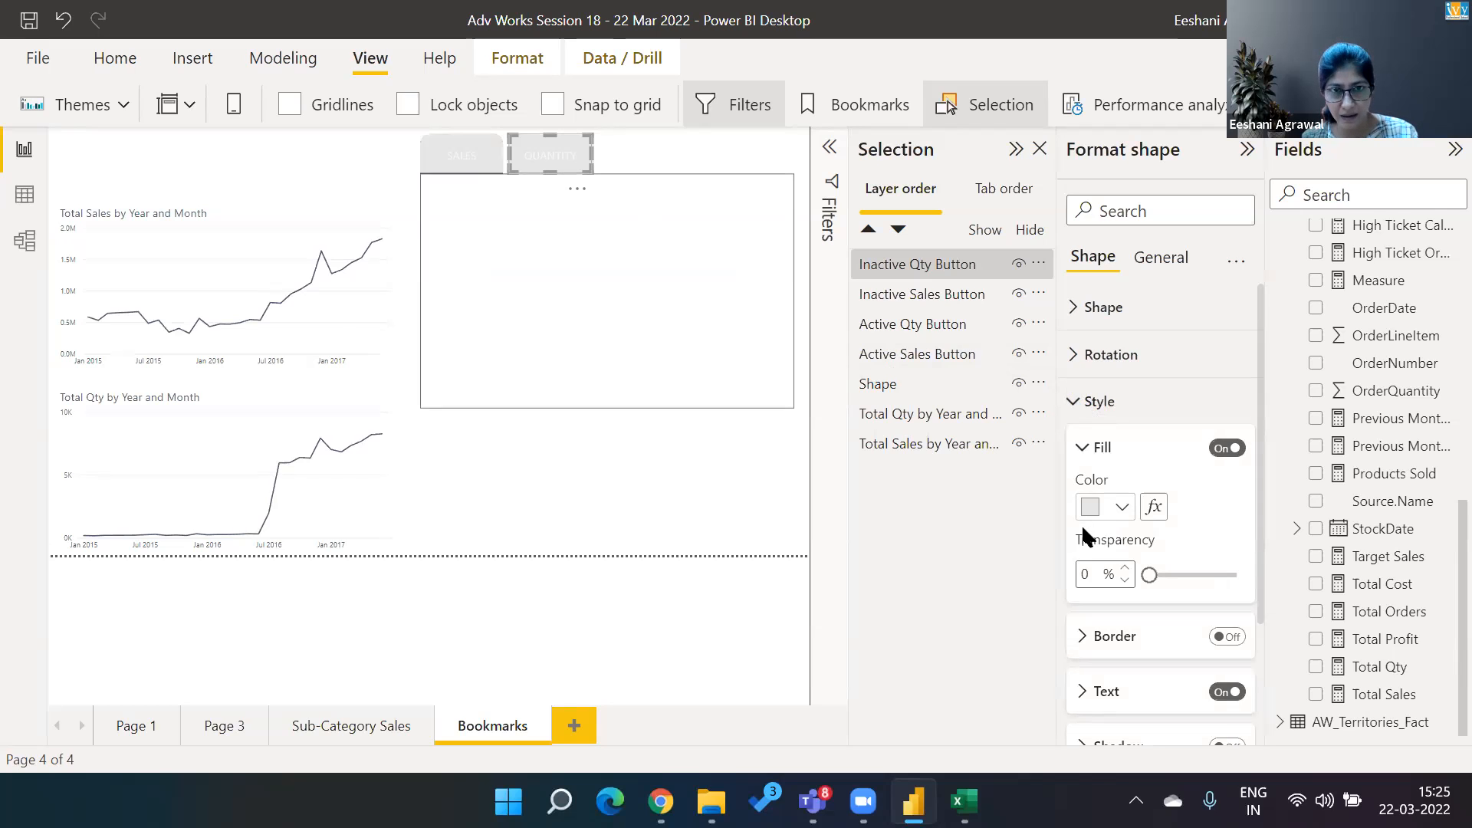
Examine the style settings of the Active Qty Button and open its general formatting options
{"action": "left_click", "coordinate": [882, 326]}
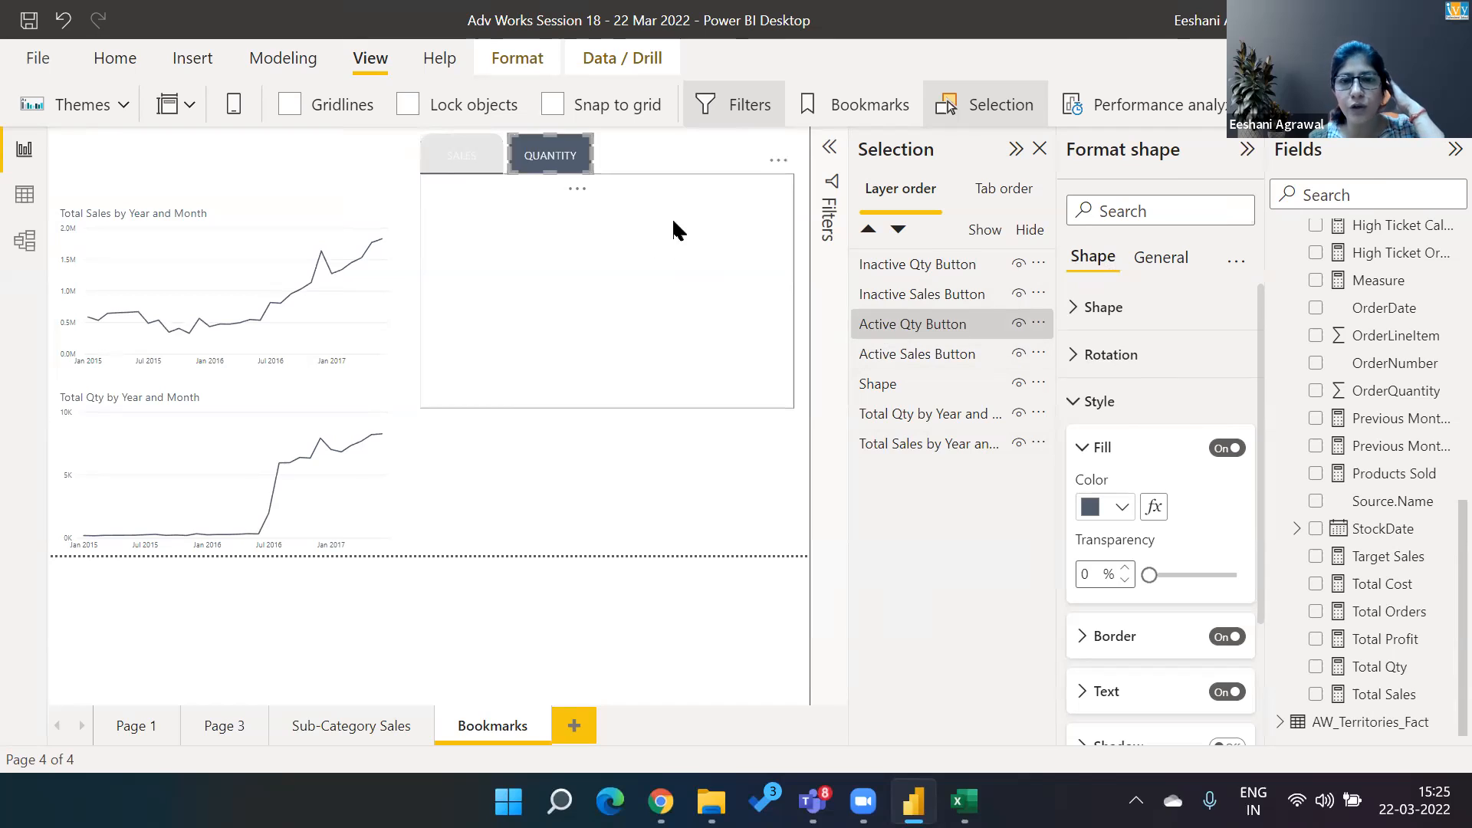
{"action": "left_click", "coordinate": [1071, 404]}
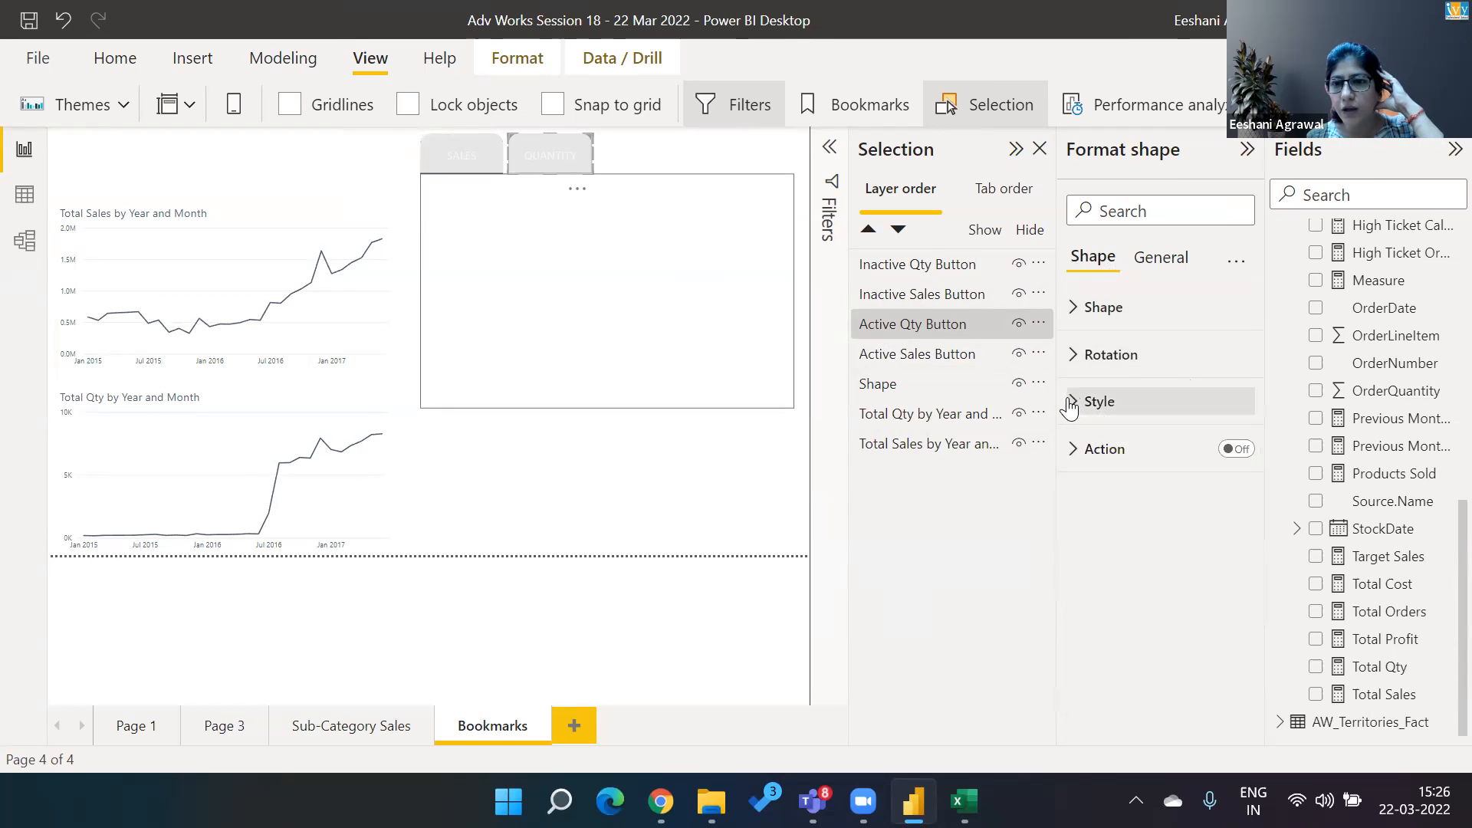
{"action": "left_click", "coordinate": [1161, 256]}
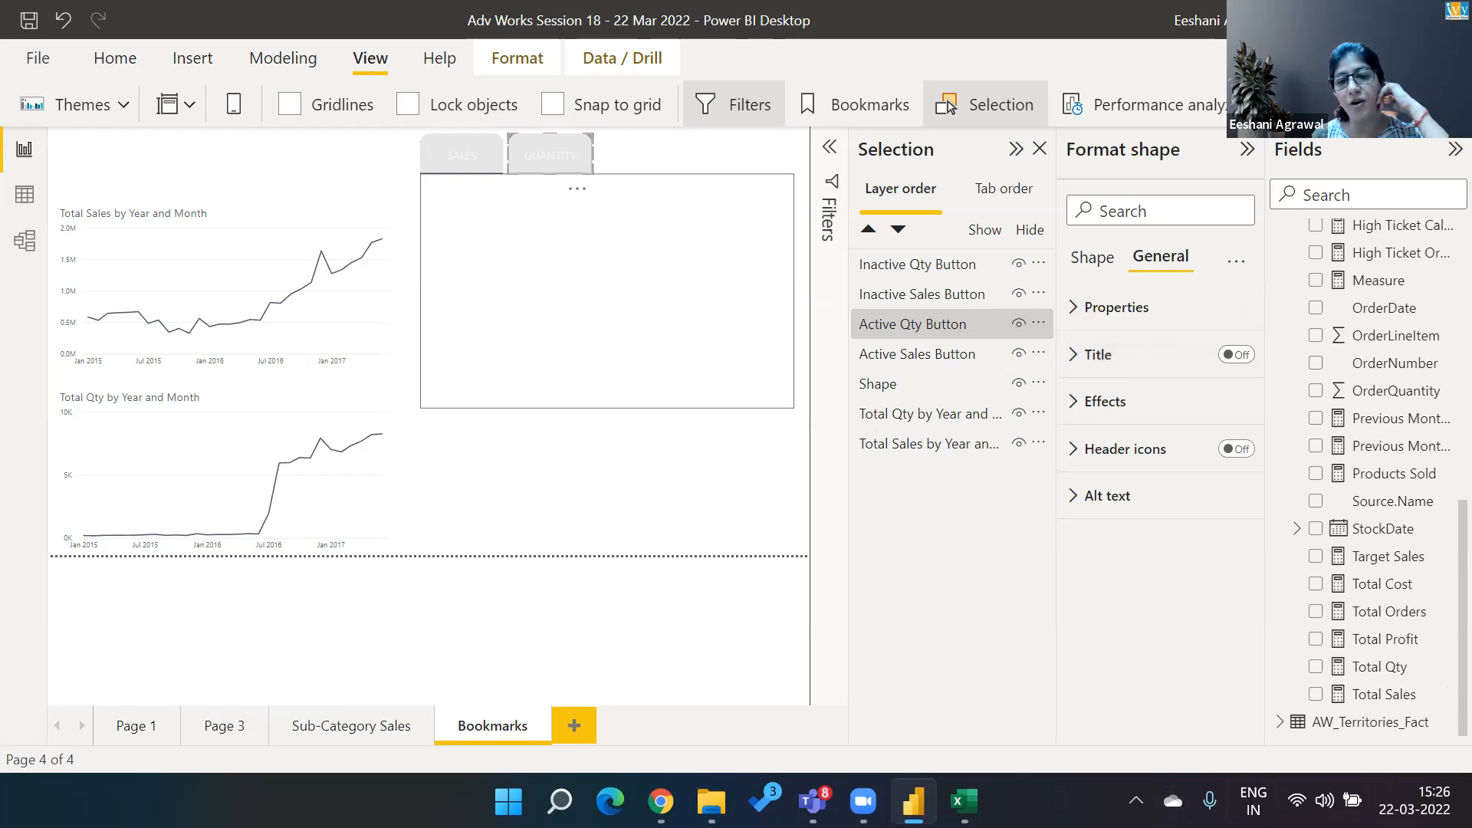
Switch to Excel, place a copy of the SALES tab shape beside the original, and change the copy's text to "Quantity"
{"action": "key", "text": "alt+Tab"}
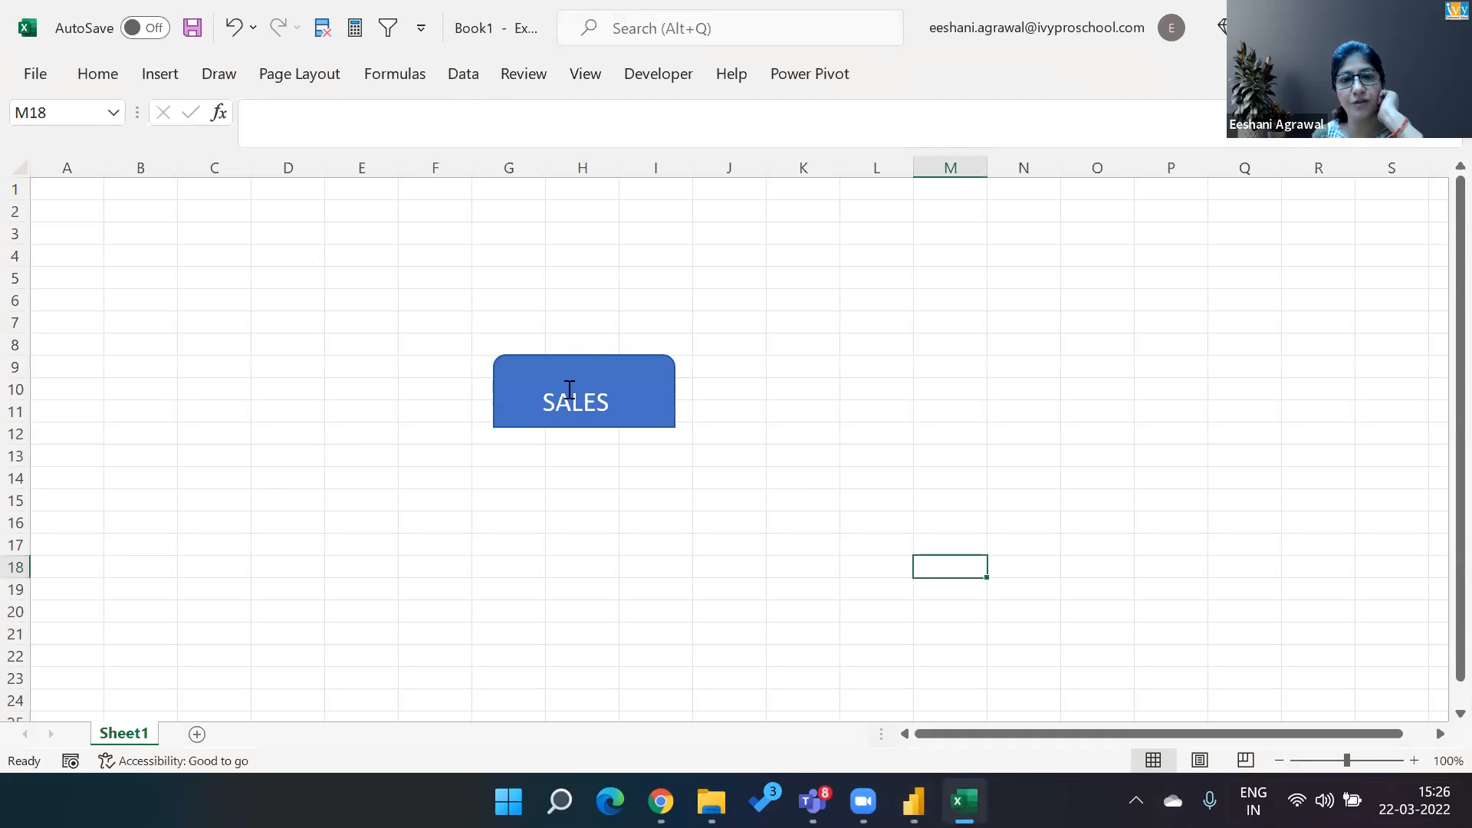
{"action": "left_click", "coordinate": [595, 380]}
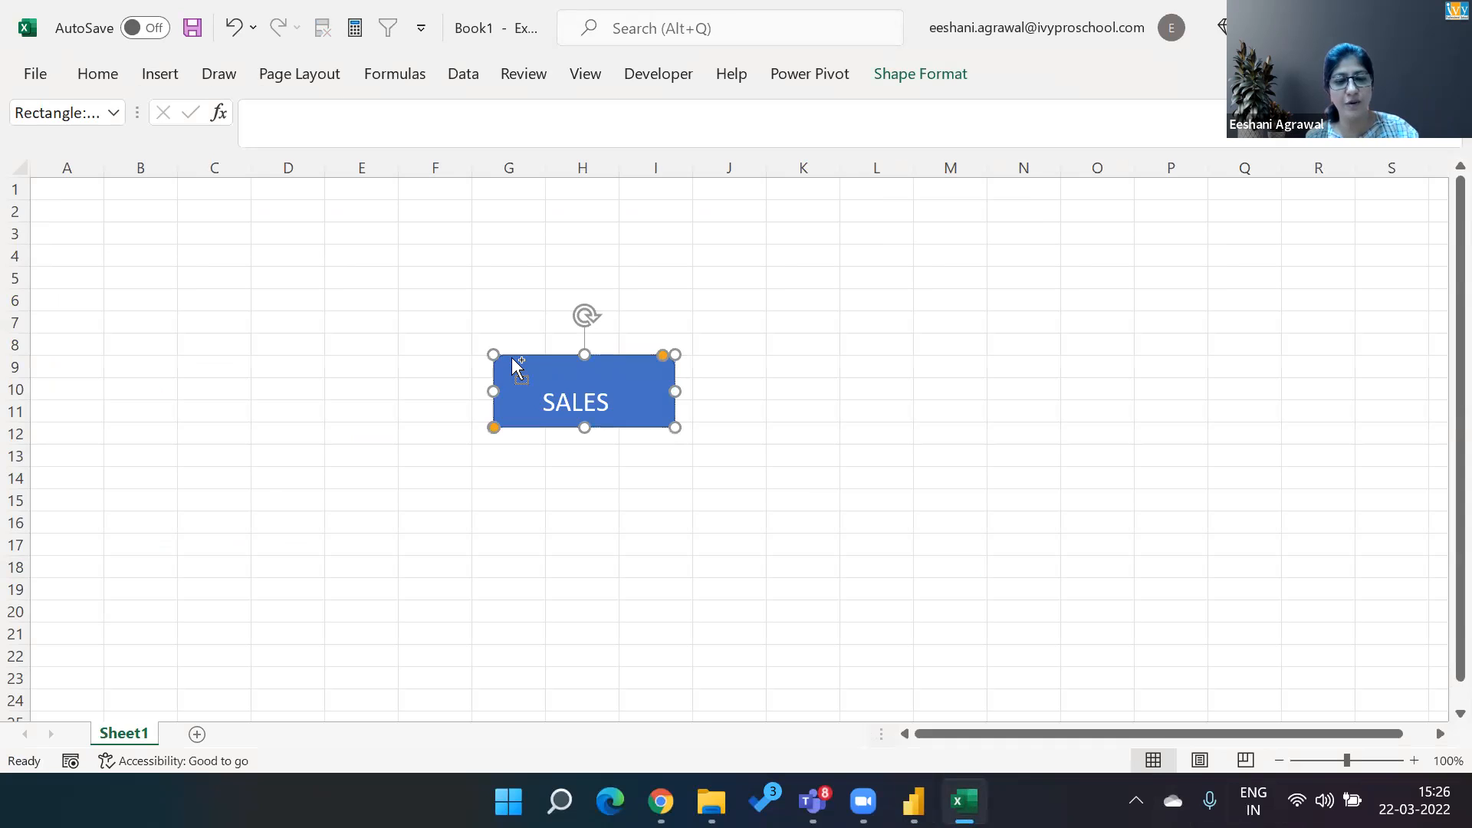
{"action": "left_click_drag", "start_coordinate": [518, 366], "coordinate": [749, 353]}
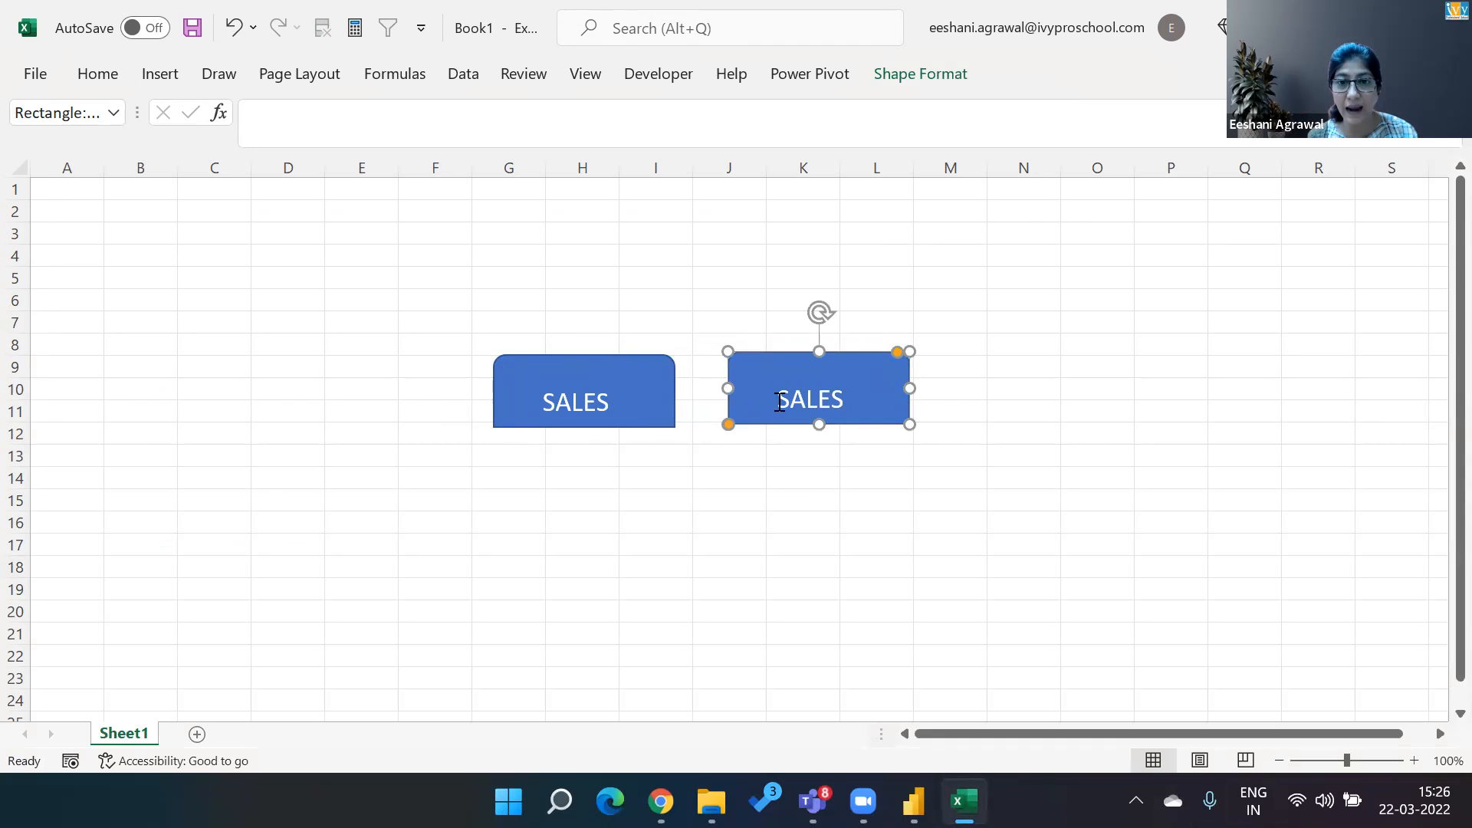
{"action": "left_click_drag", "start_coordinate": [778, 401], "coordinate": [805, 403]}
{"action": "key", "text": "shift+Right"}
{"action": "key", "text": "shift+Right"}
{"action": "key", "text": "shift+Right"}
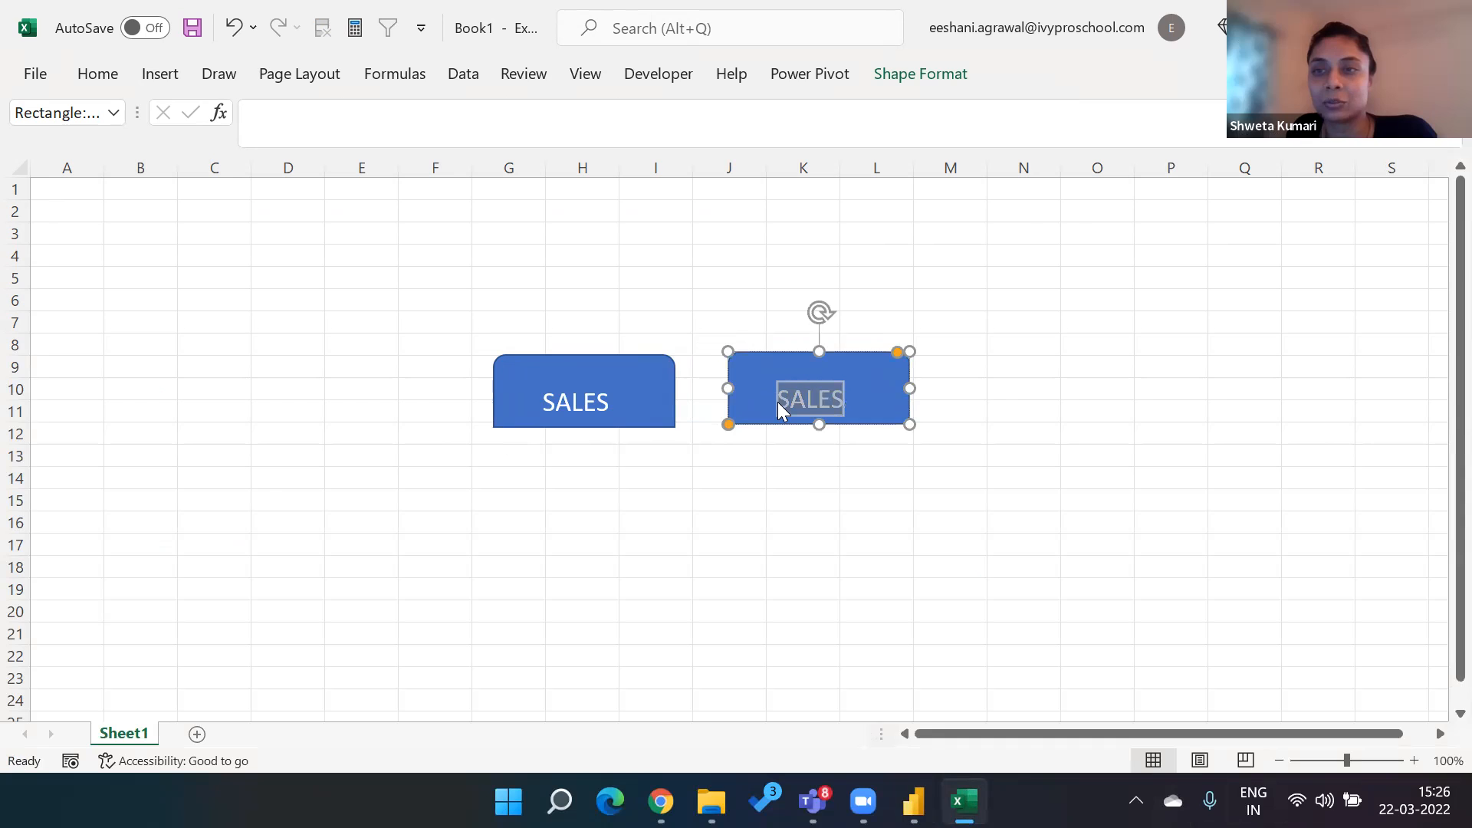
{"action": "type", "text": "Quantity"}
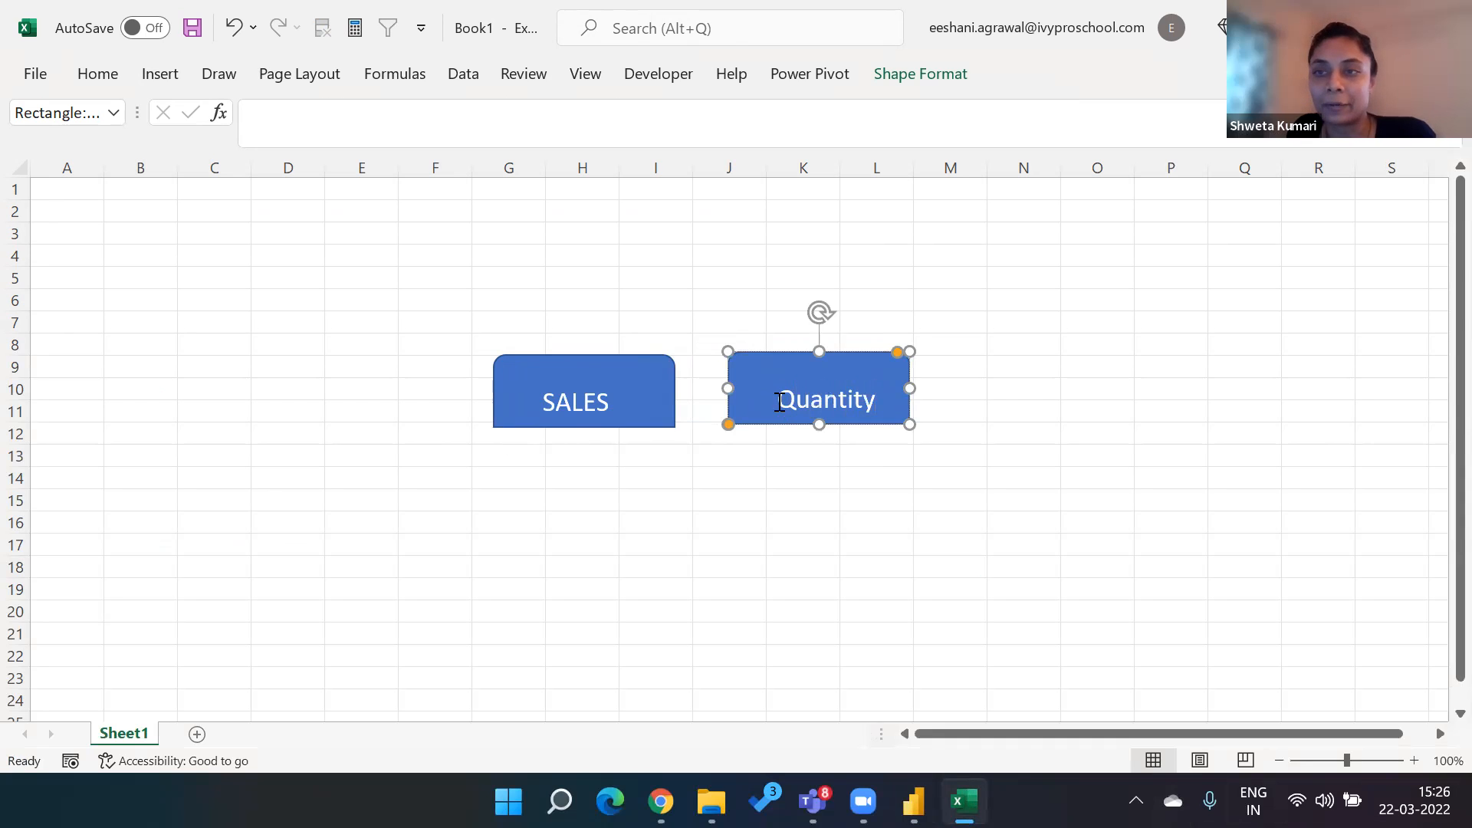
Place a copy of the blue SALES tab below the original, fill it with the lightest grey theme shade, and deselect it
{"action": "left_click", "coordinate": [641, 363]}
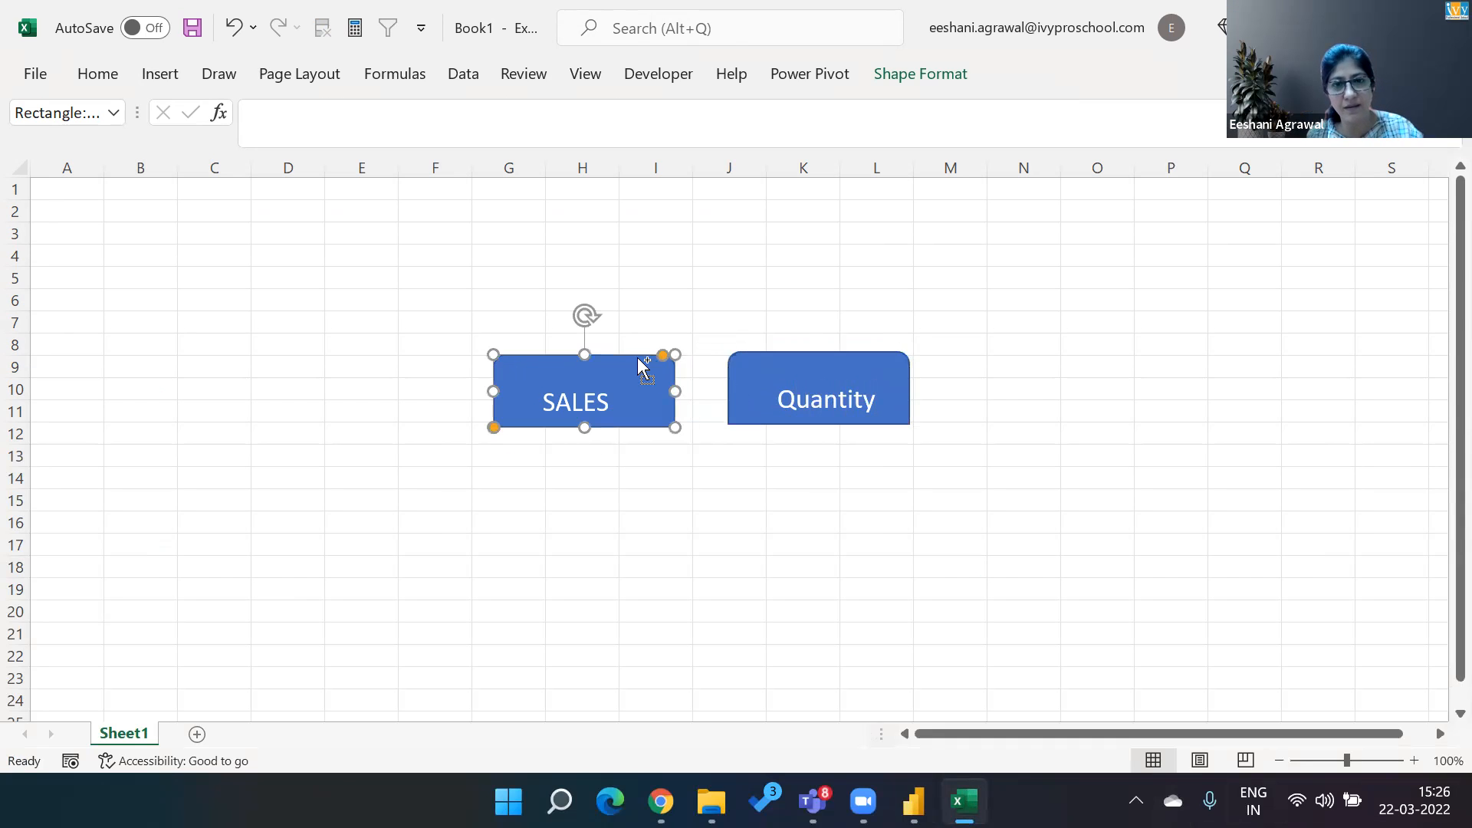
{"action": "left_click_drag", "start_coordinate": [636, 366], "coordinate": [615, 443]}
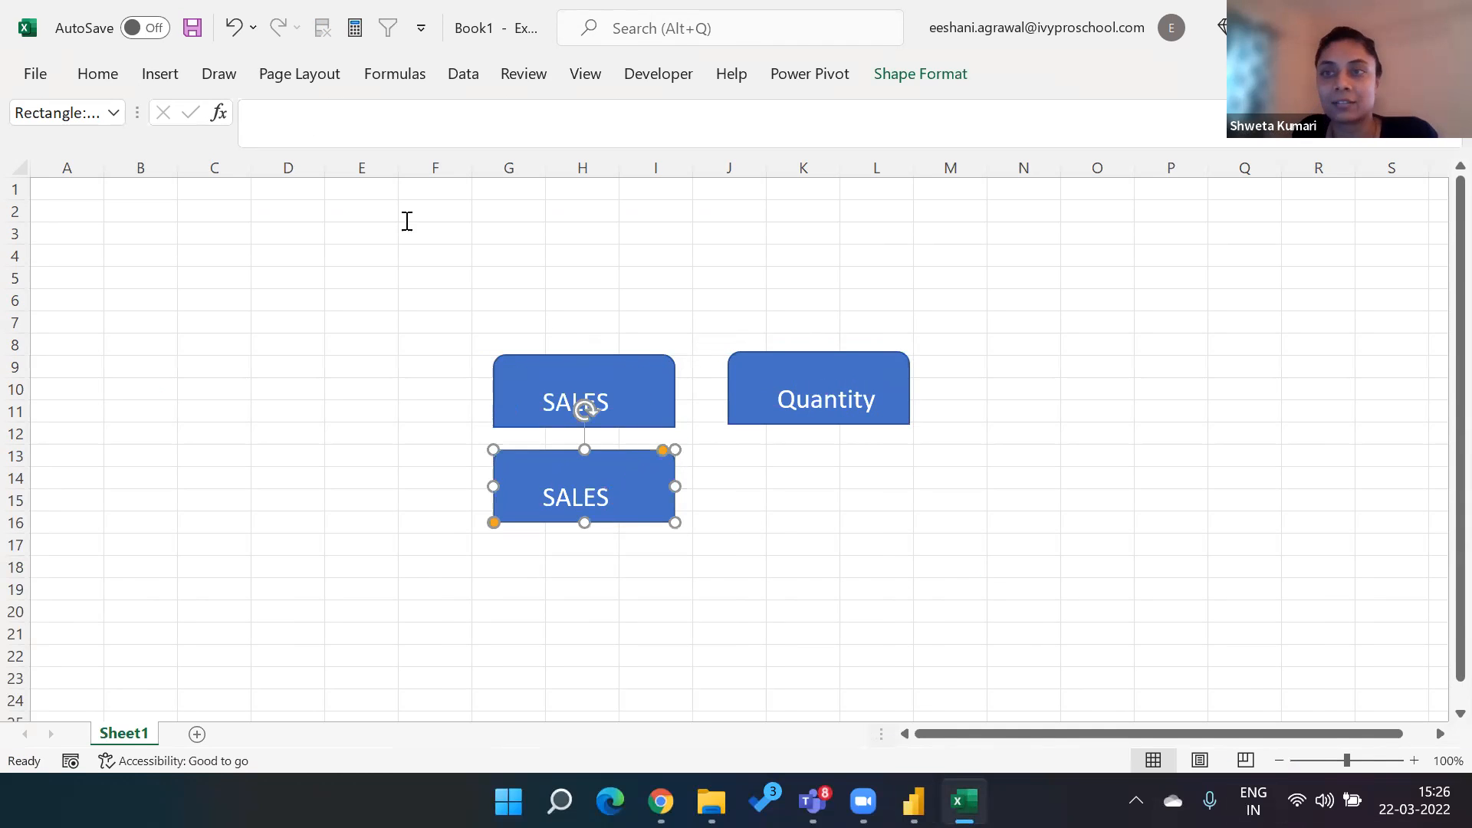
{"action": "left_click", "coordinate": [923, 76]}
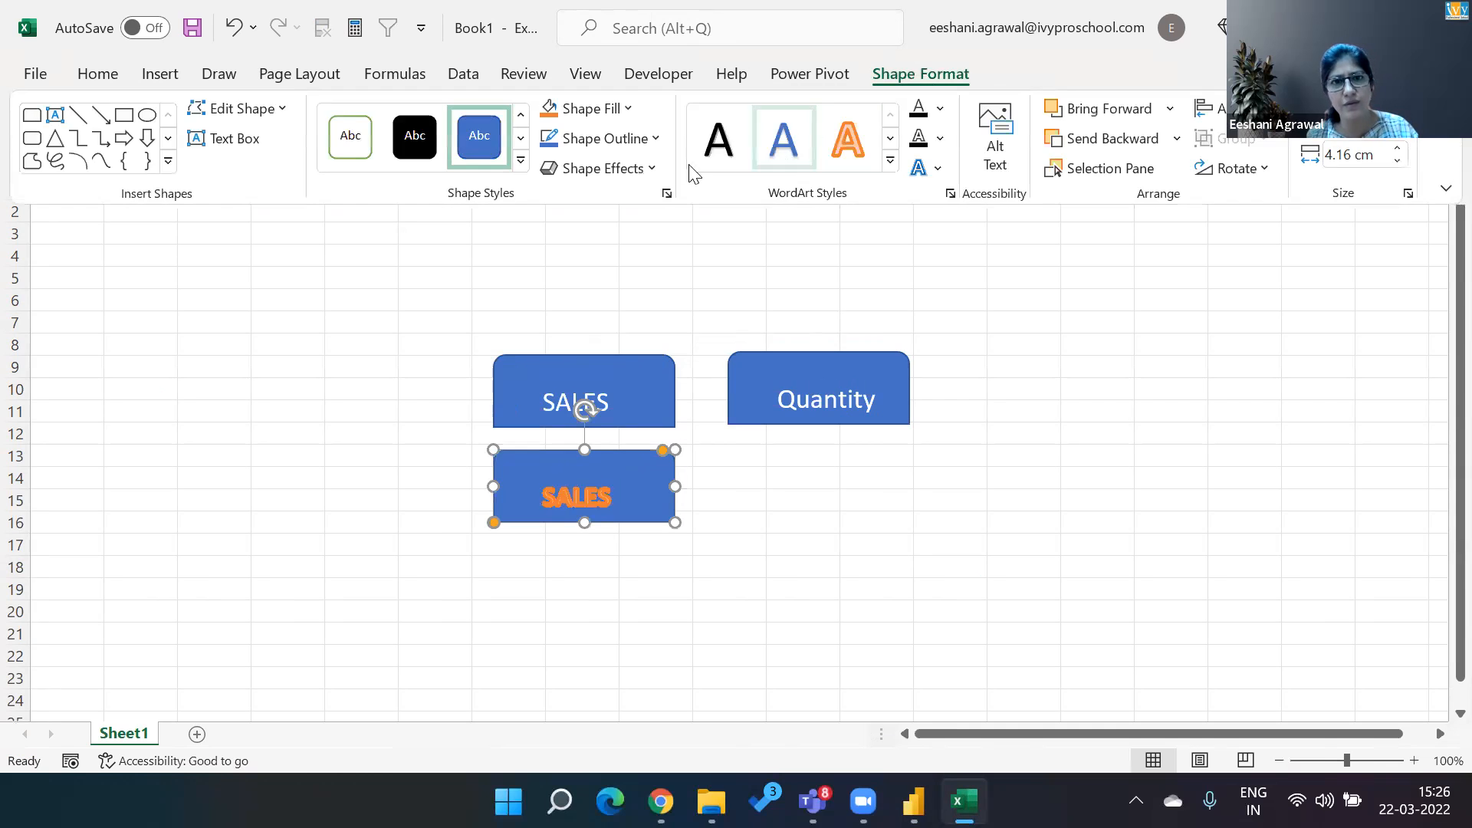
{"action": "left_click", "coordinate": [629, 113]}
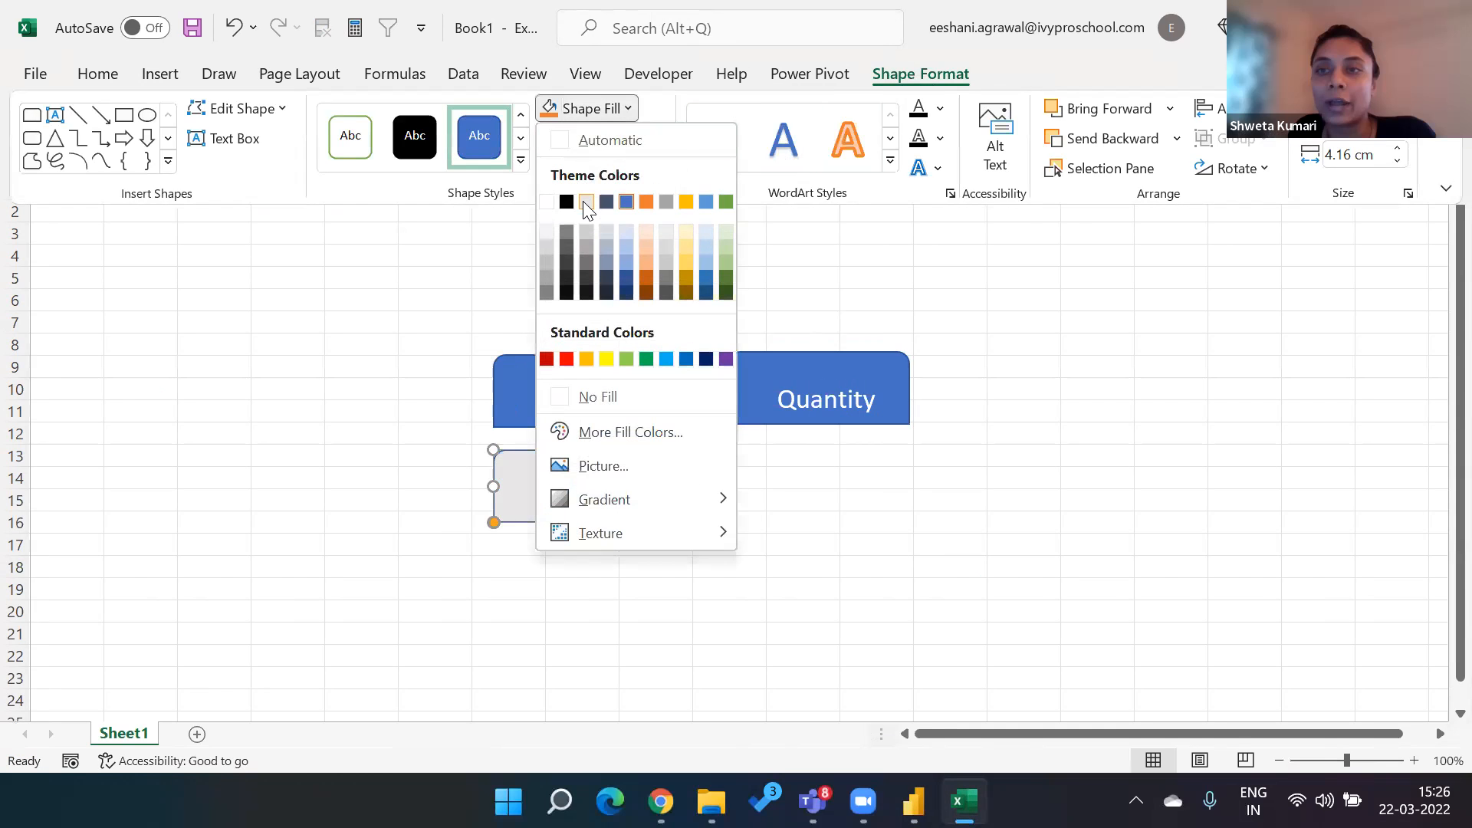
{"action": "left_click", "coordinate": [547, 233]}
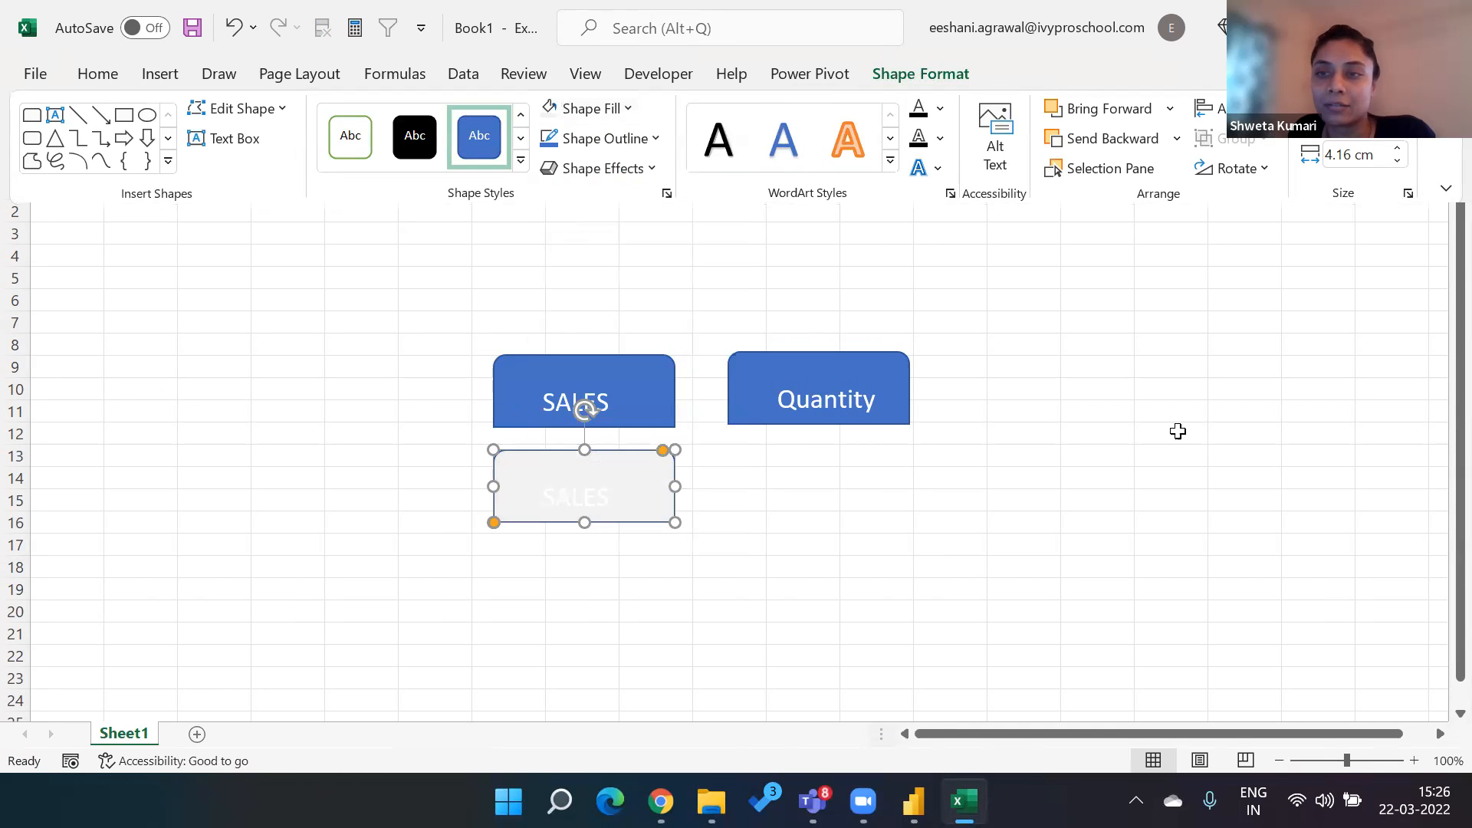
{"action": "left_click", "coordinate": [922, 497]}
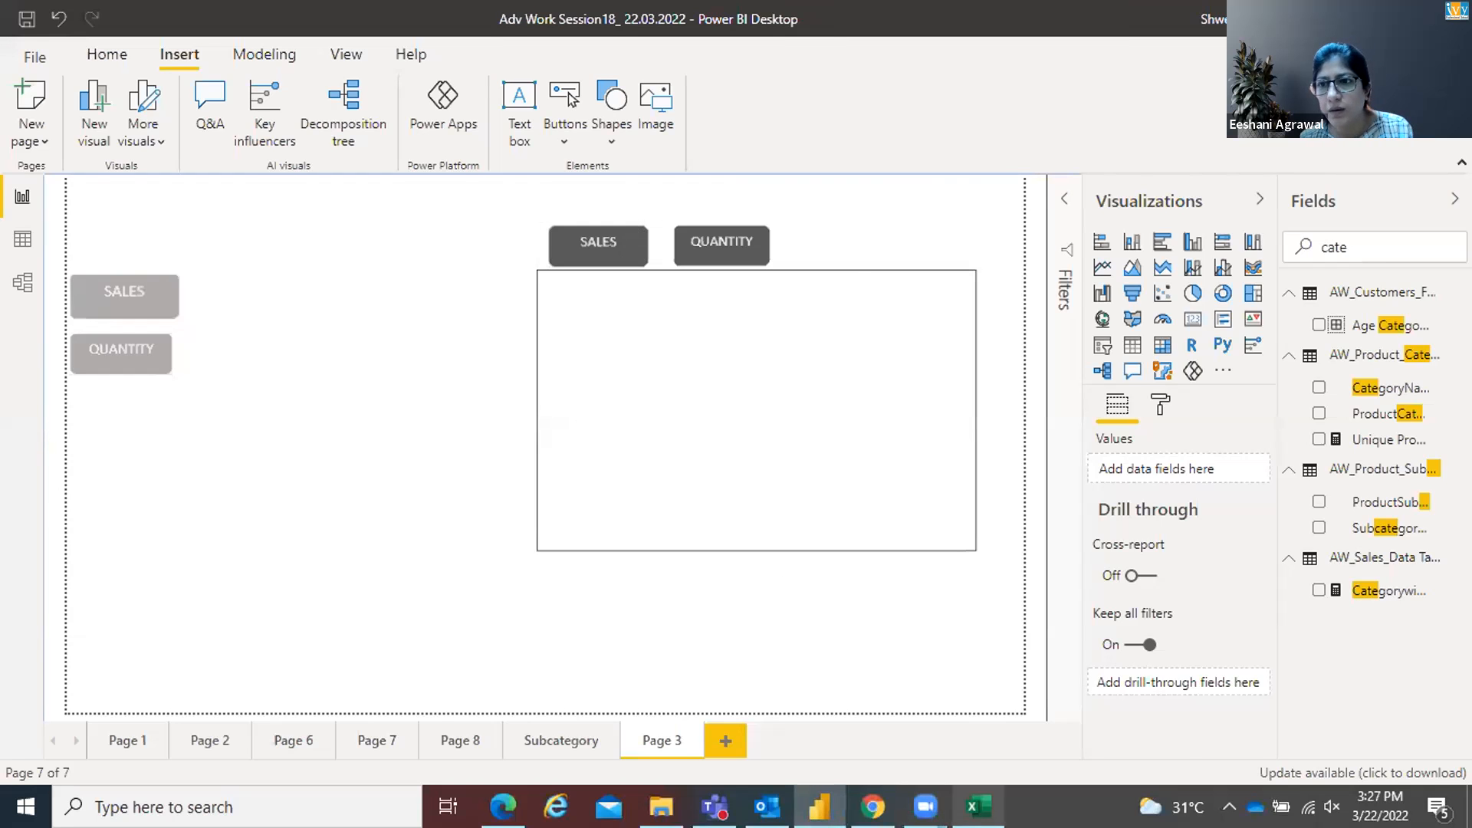
Check the tab shapes in Excel, return to Power BI Desktop, and move the grey SALES image closer to the frame
{"action": "left_click", "coordinate": [977, 805]}
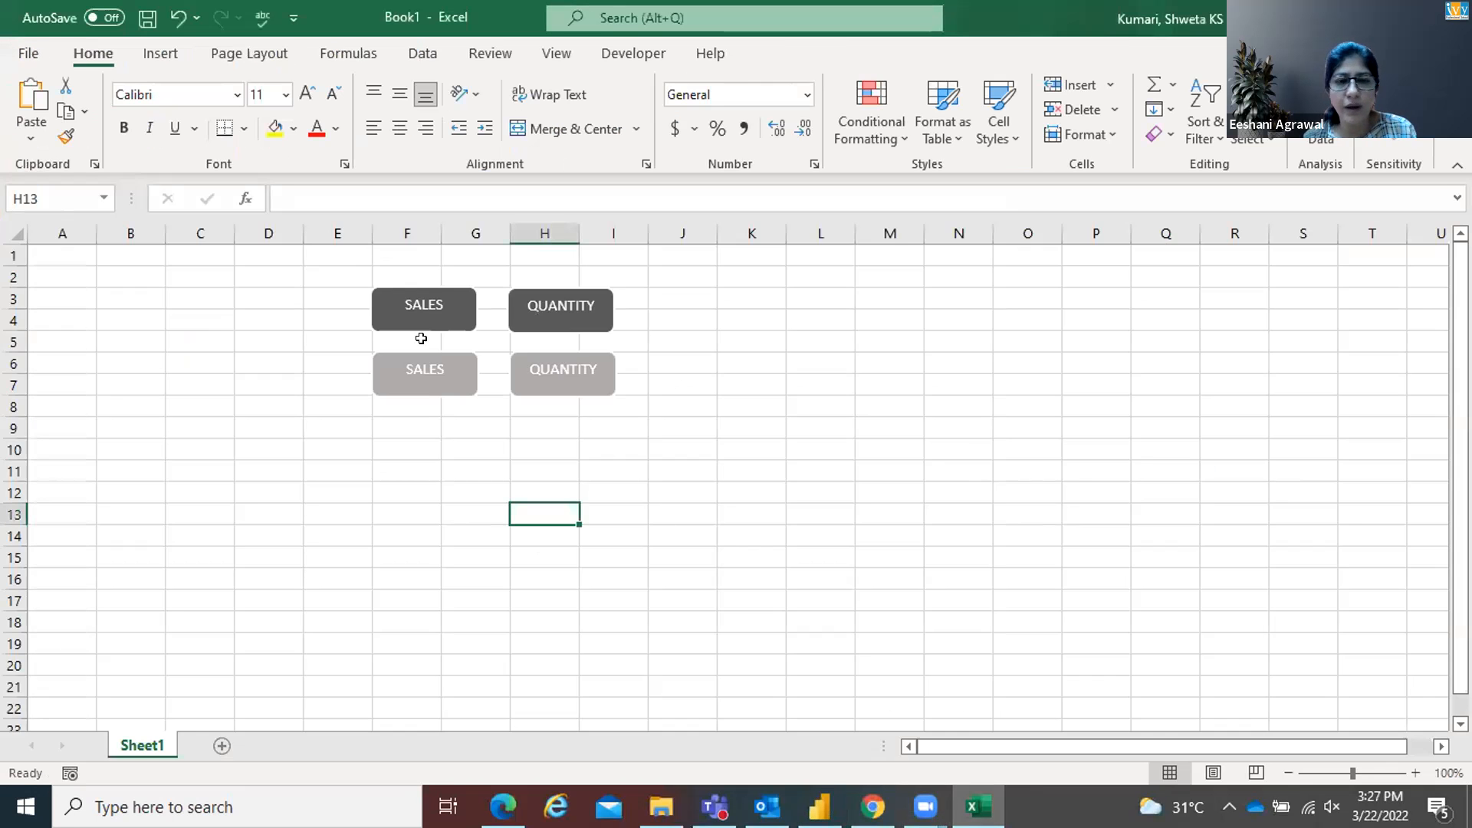
{"action": "key", "text": "alt+Tab"}
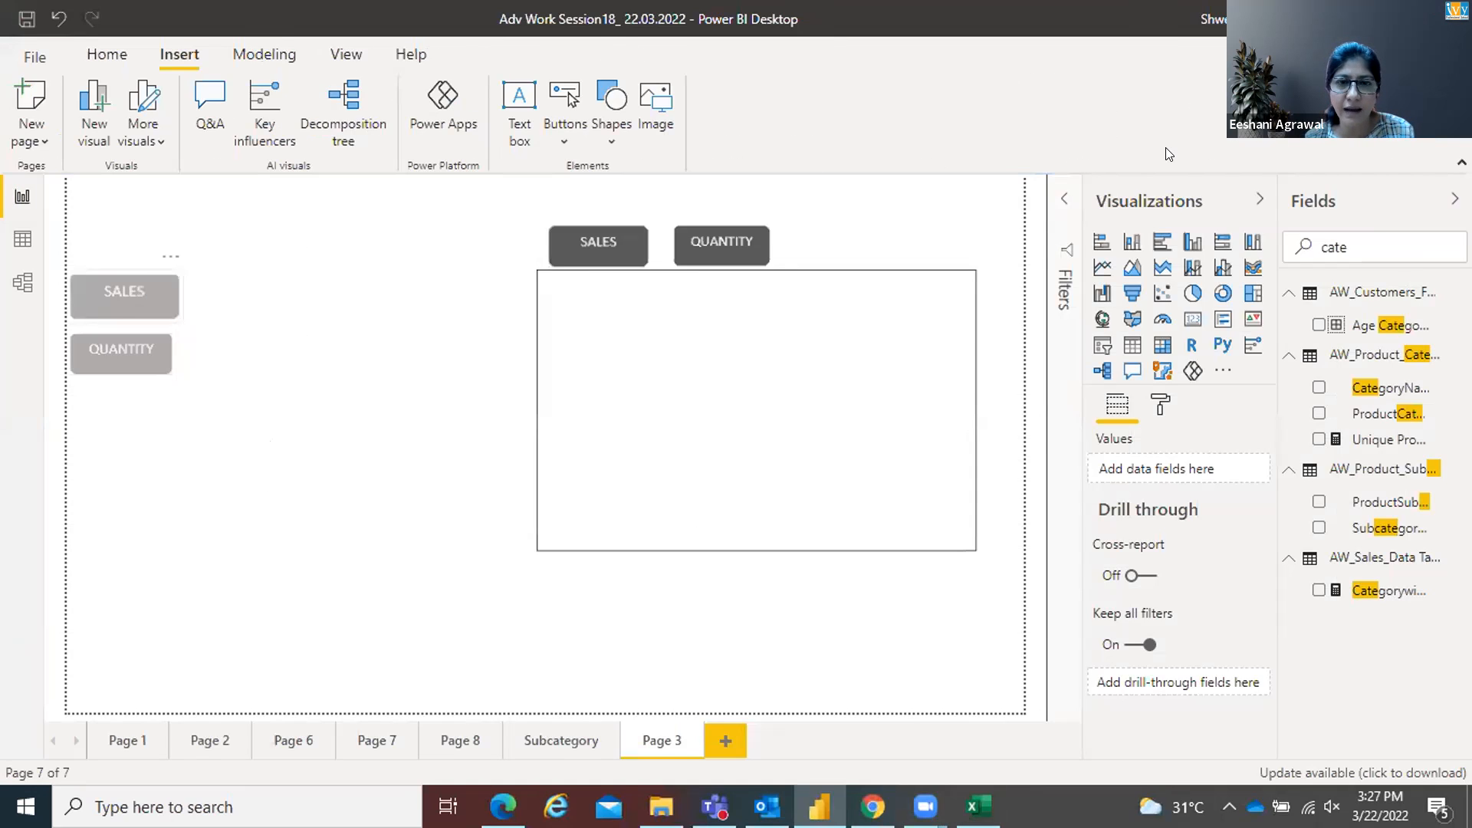
{"action": "key", "text": "ctrl+v"}
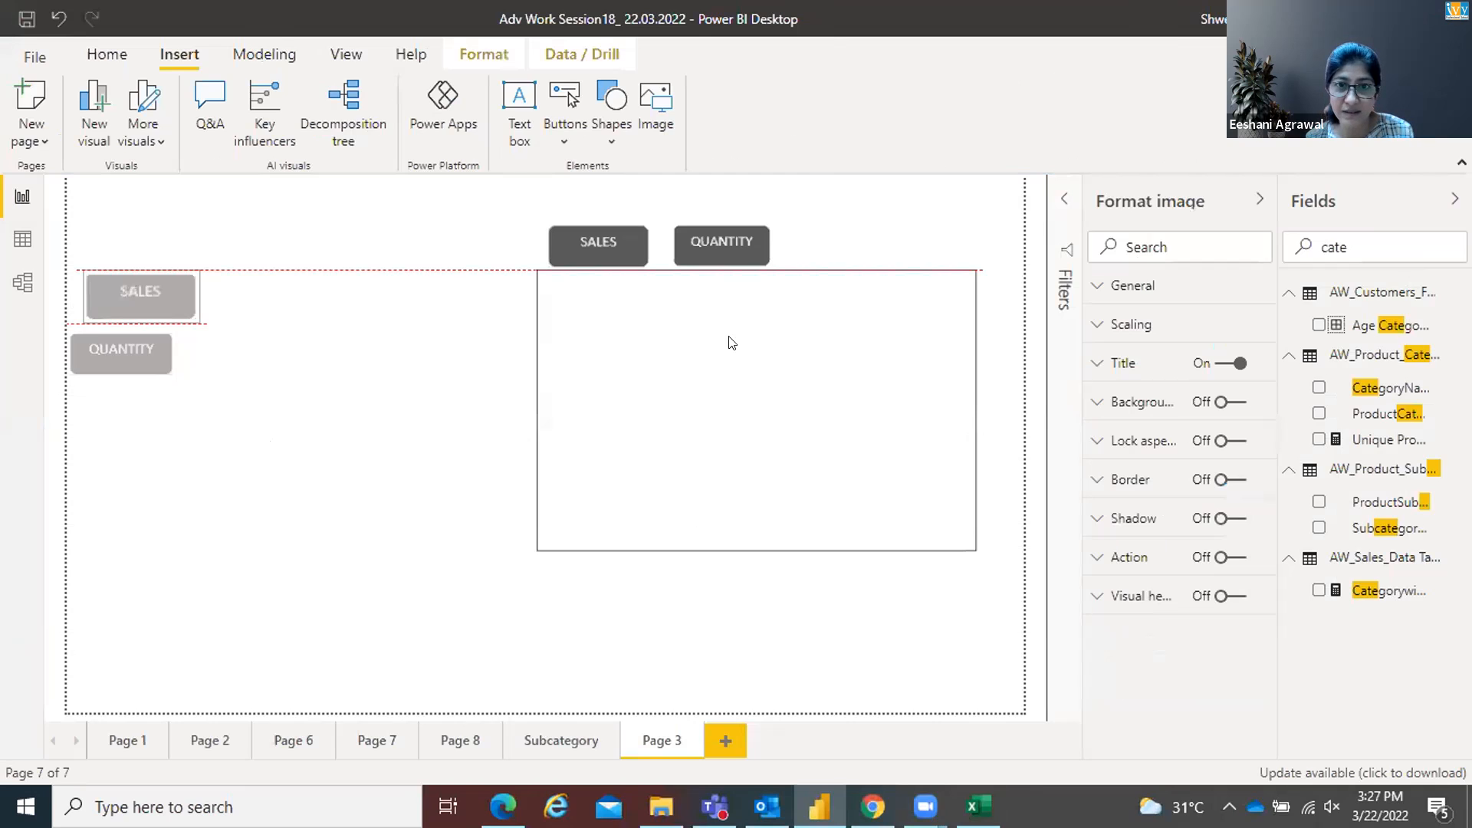
{"action": "left_click_drag", "start_coordinate": [142, 296], "coordinate": [354, 274]}
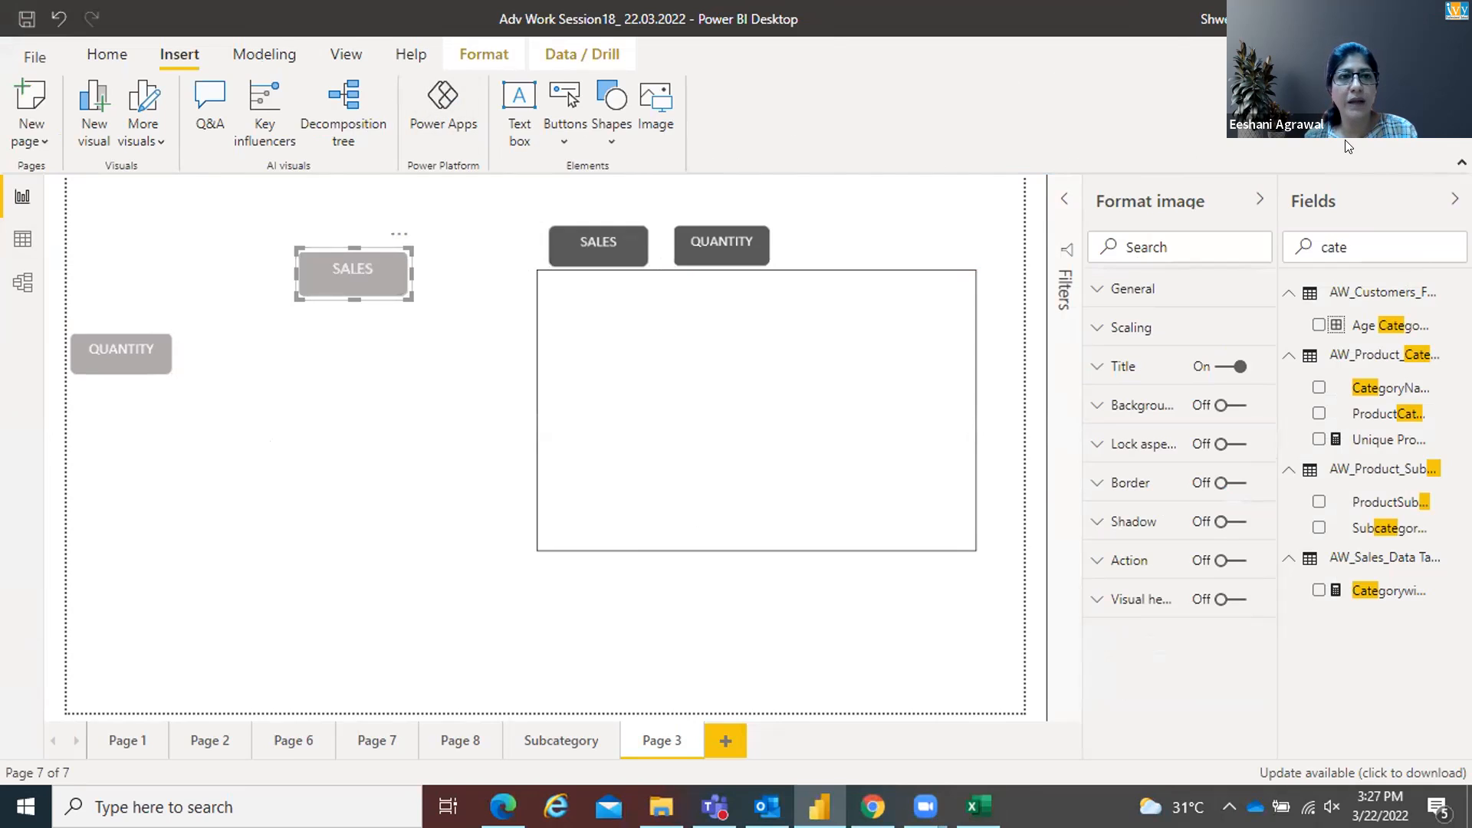
Select the dark SALES image above the frame and display the list of the page's objects in layer order
{"action": "left_click", "coordinate": [639, 244]}
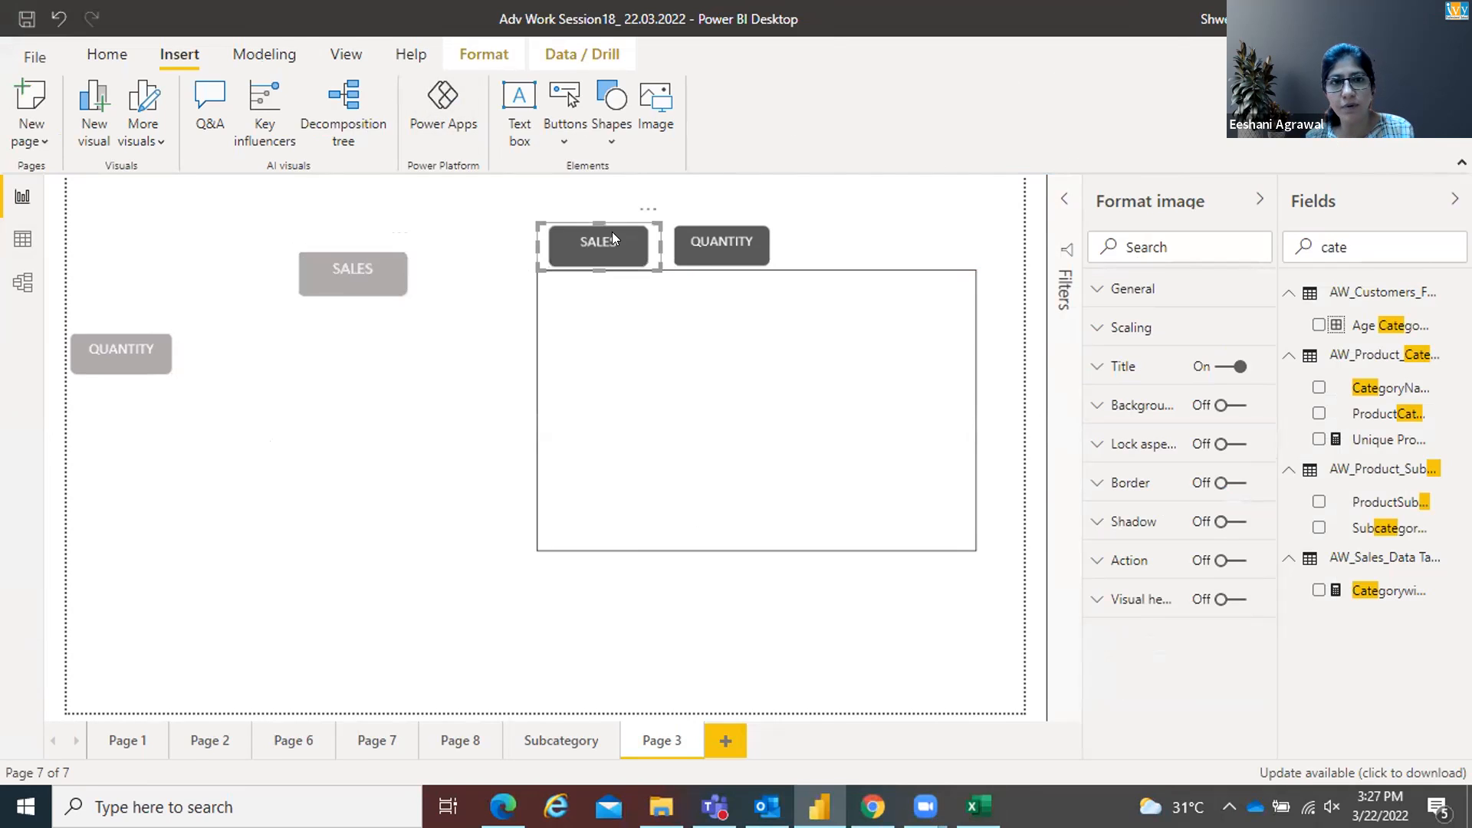
{"action": "left_click", "coordinate": [335, 48]}
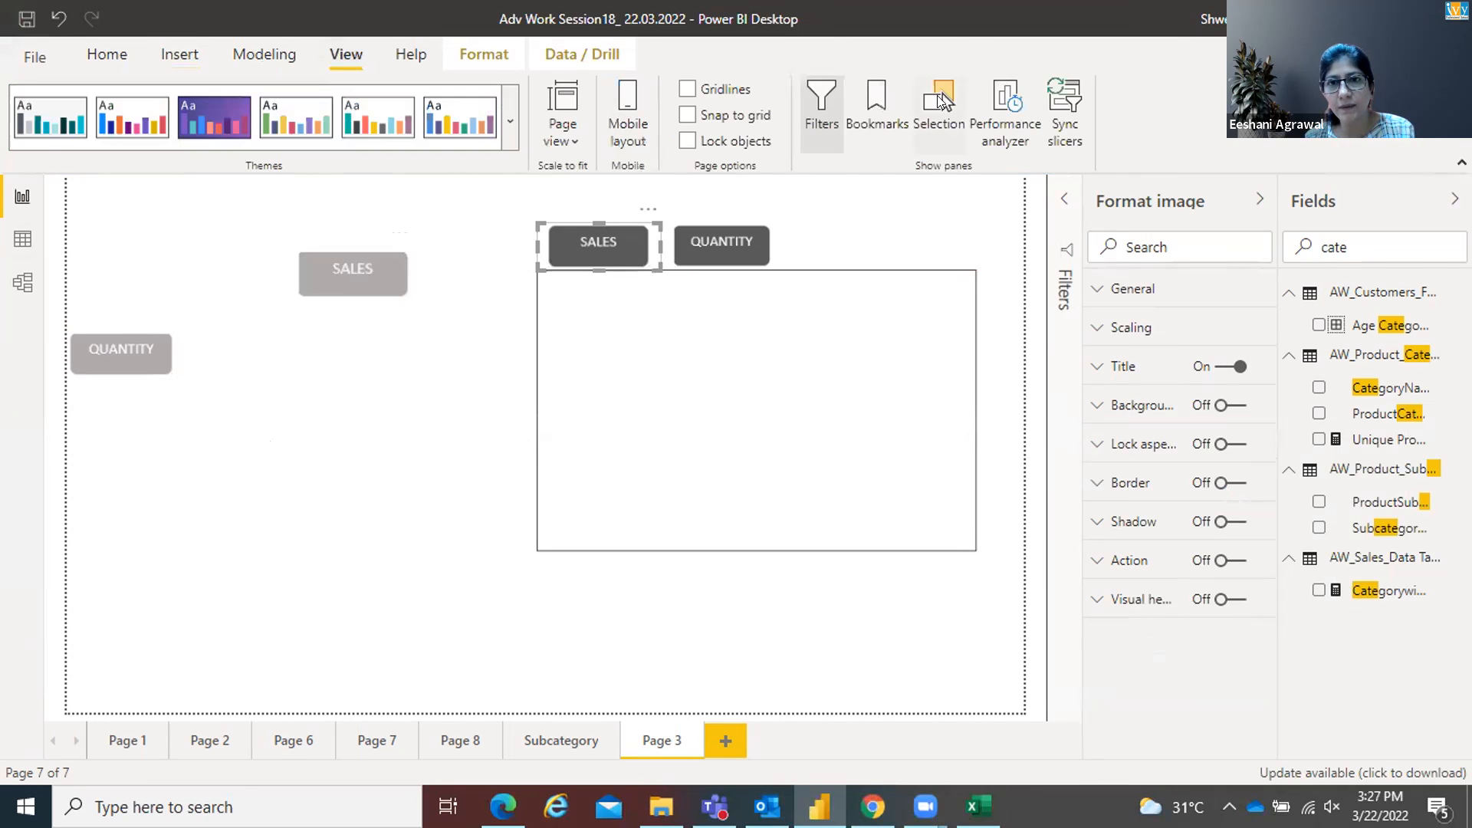
{"action": "left_click", "coordinate": [942, 102]}
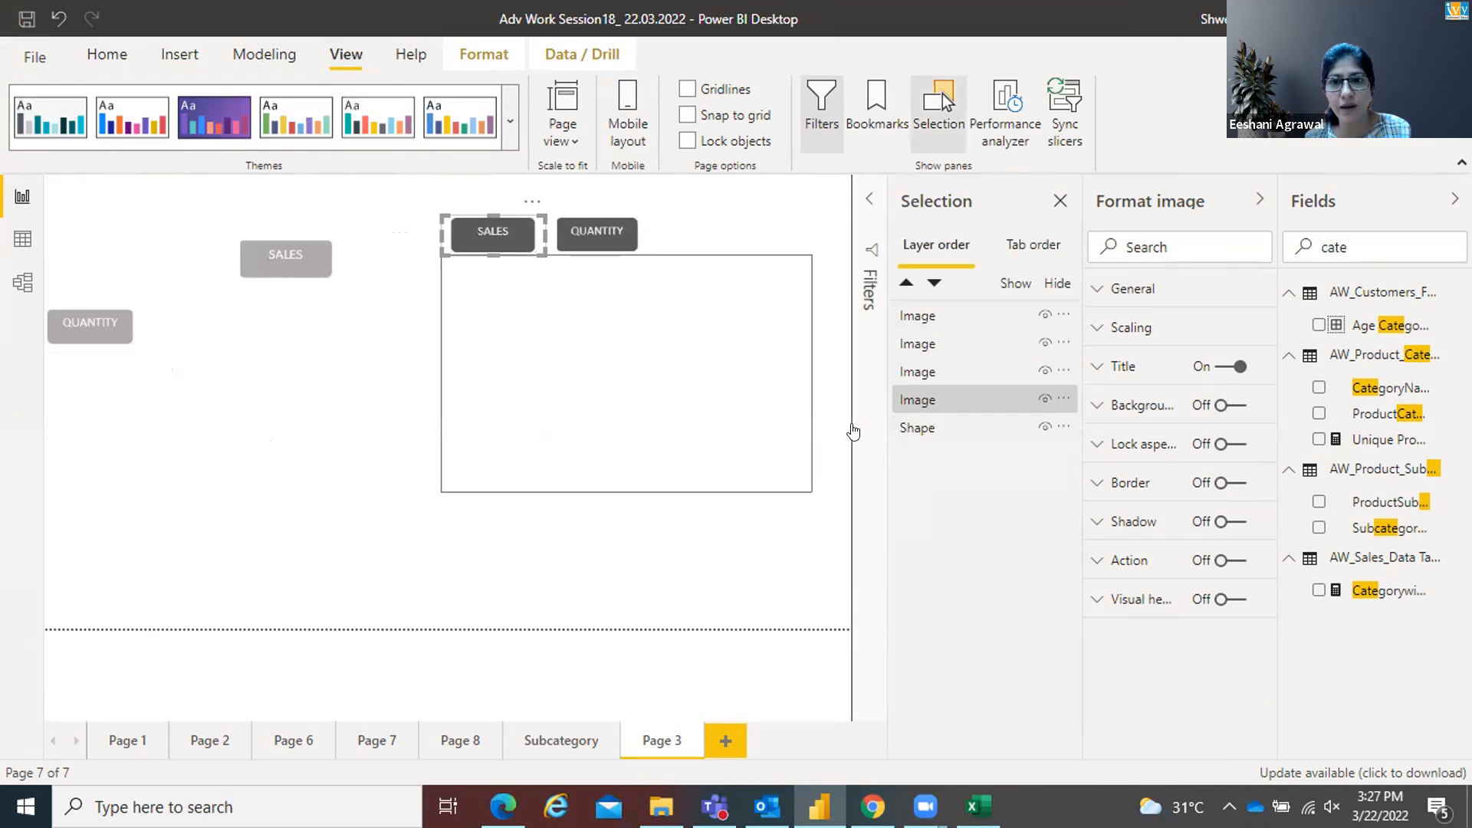
{"action": "left_click", "coordinate": [1027, 404]}
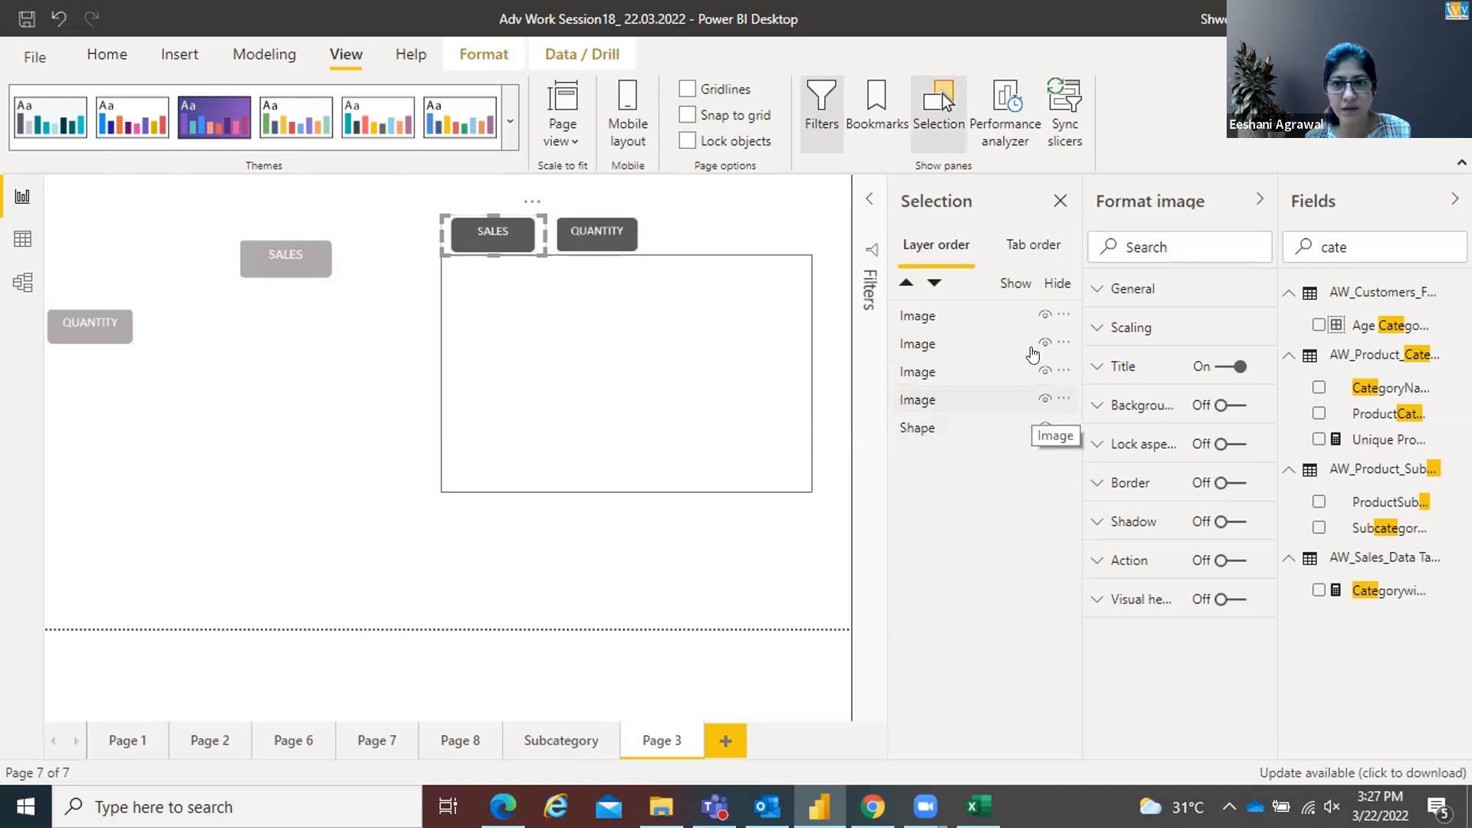
Identify which Image layers belong to the dark SALES tab and the grey QUANTITY tab
{"action": "double_click", "coordinate": [929, 315]}
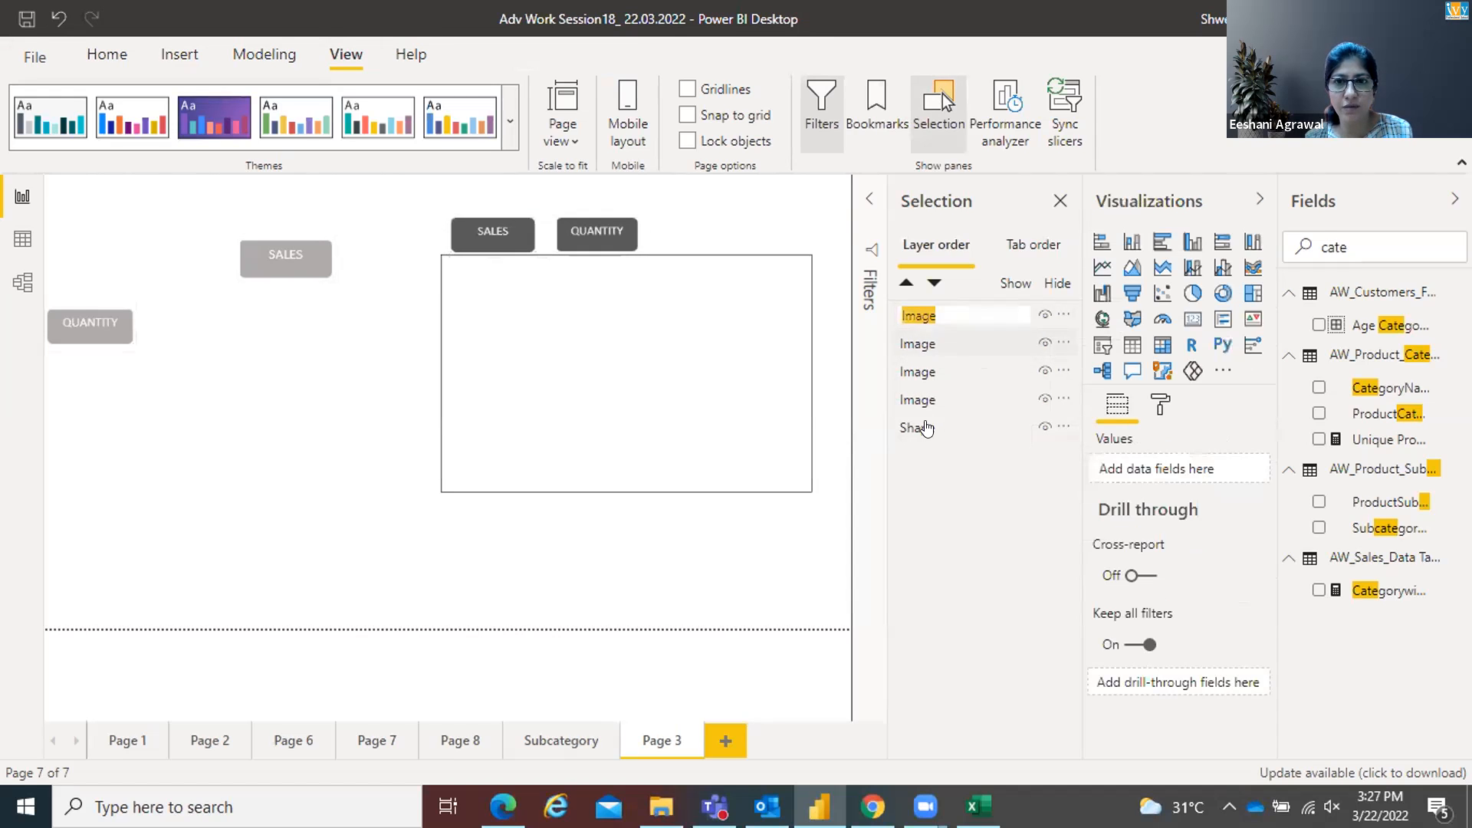
{"action": "left_click", "coordinate": [918, 397]}
{"action": "double_click", "coordinate": [919, 397]}
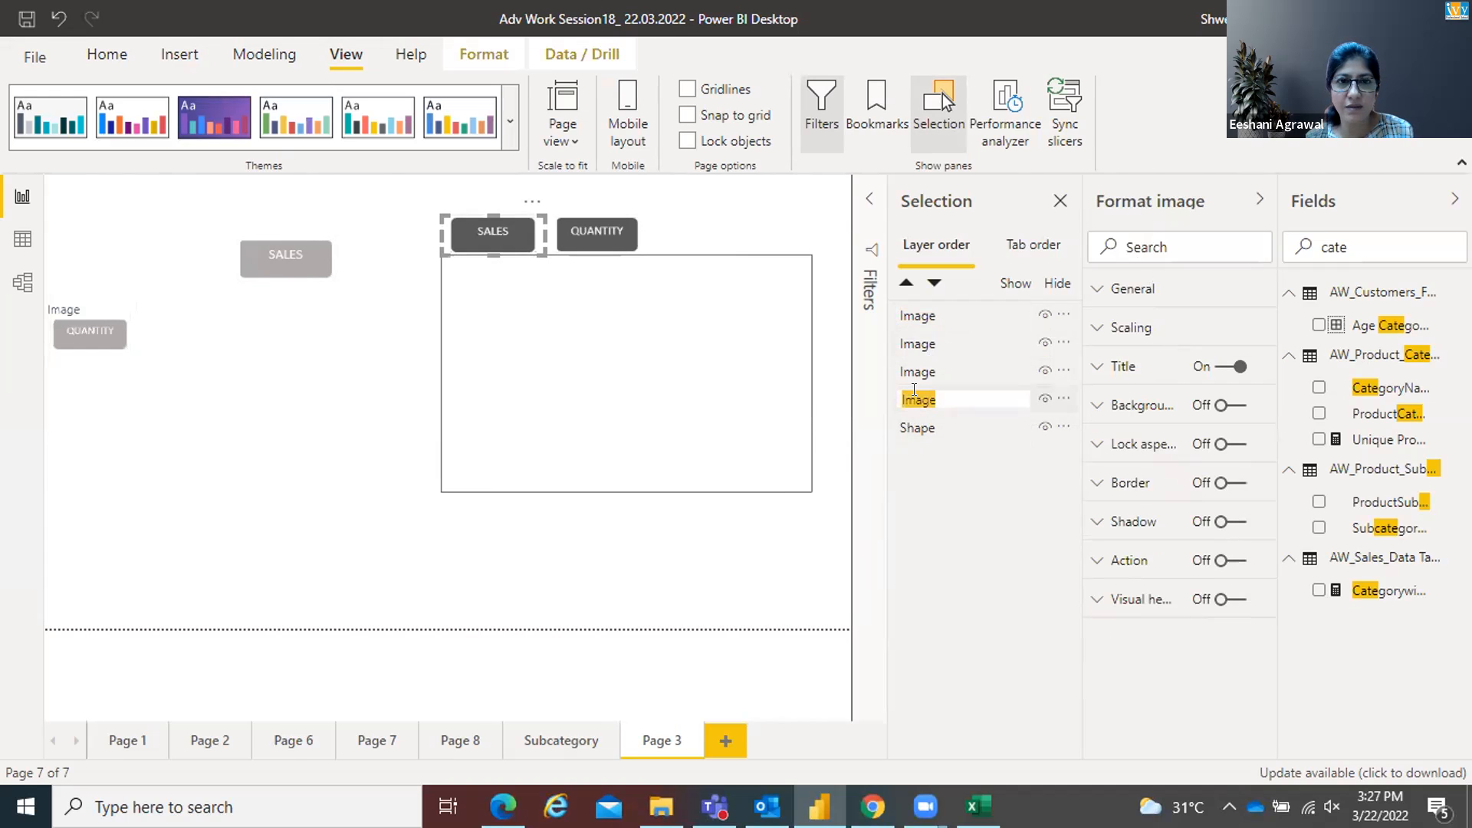
{"action": "left_click", "coordinate": [923, 307]}
{"action": "double_click", "coordinate": [923, 305]}
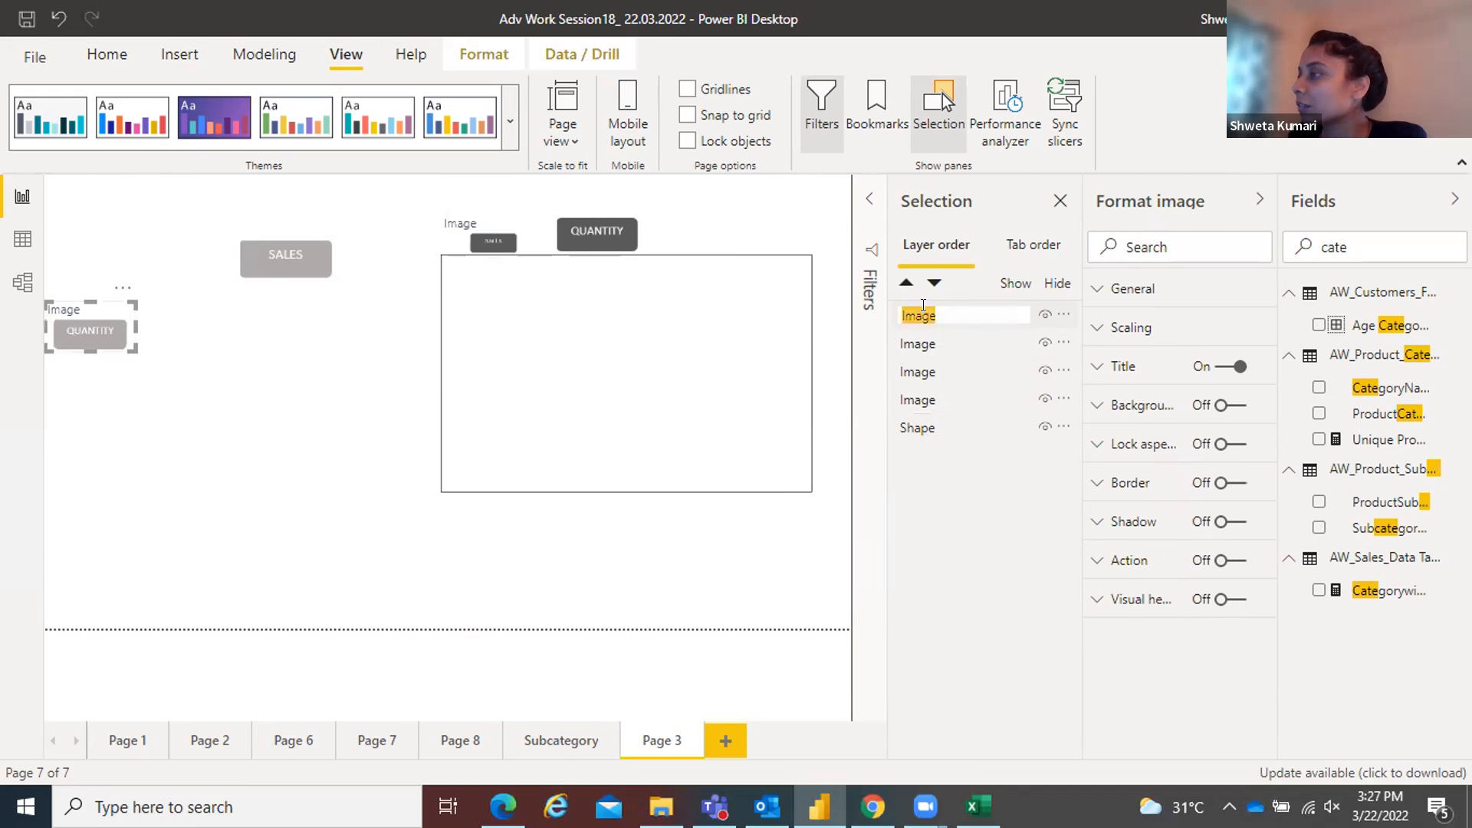
{"action": "left_click", "coordinate": [315, 439]}
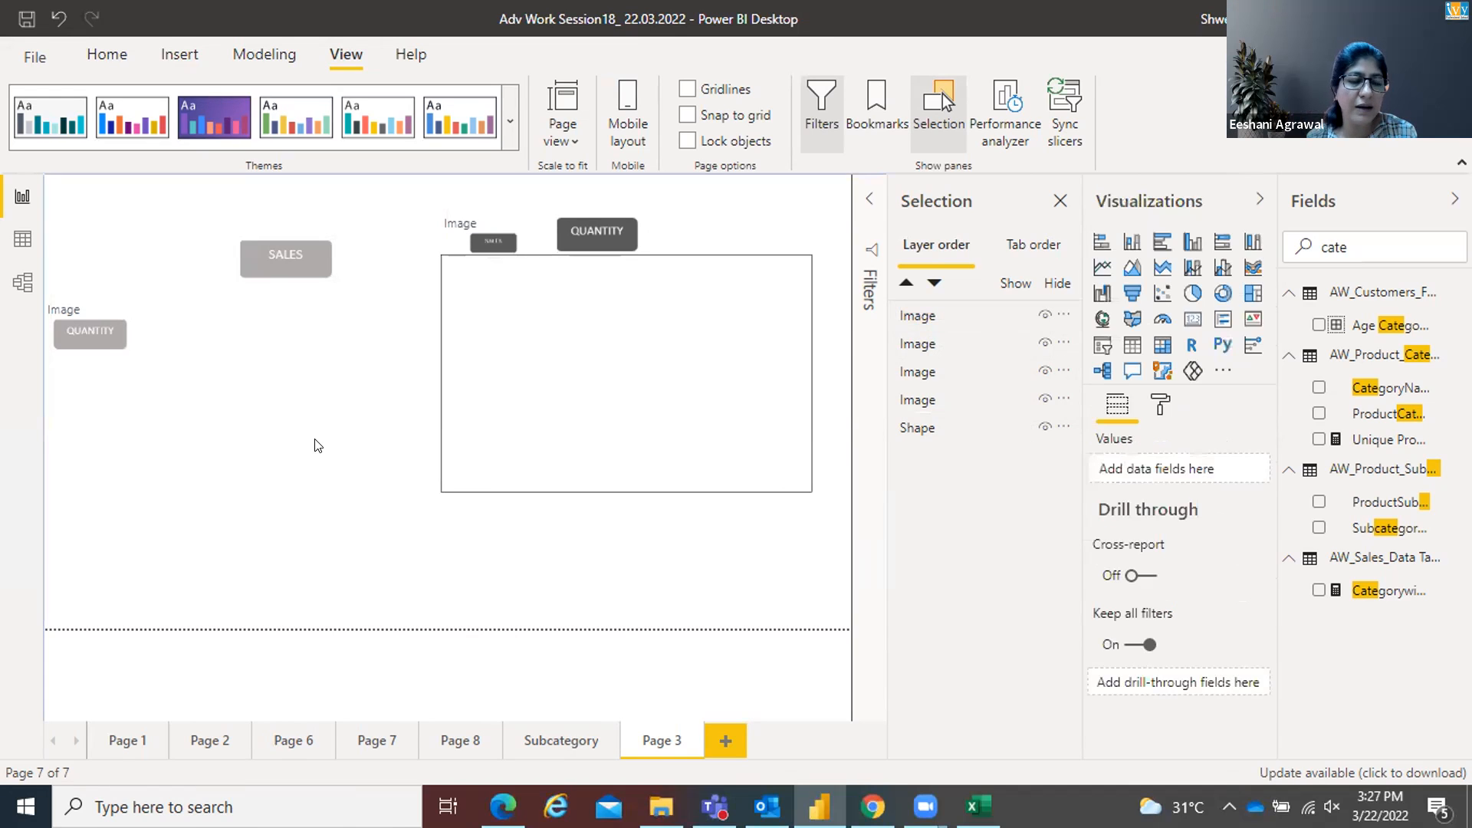
{"action": "left_click", "coordinate": [485, 233]}
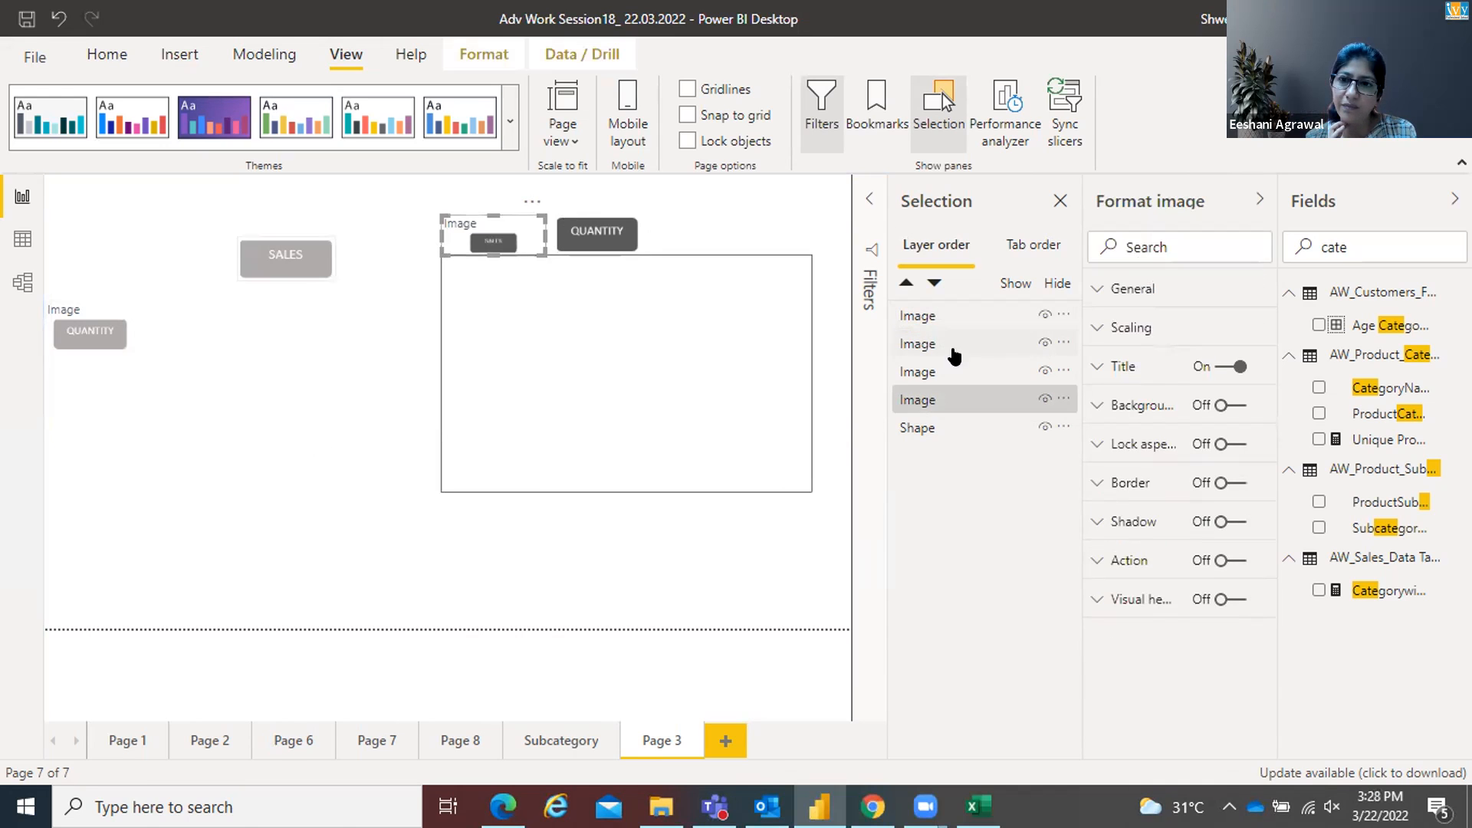
{"action": "left_click", "coordinate": [920, 317]}
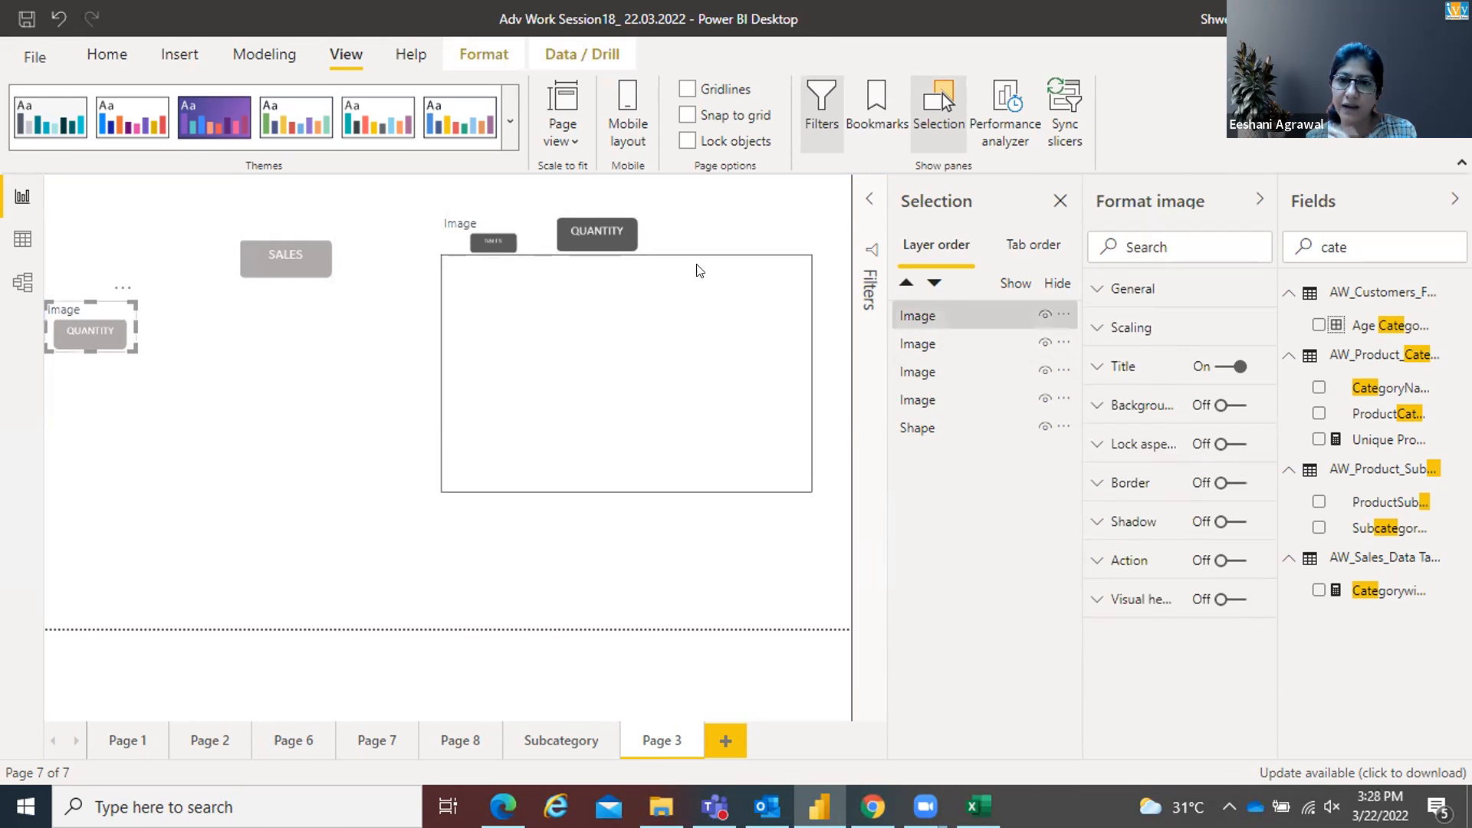
Rename the grey QUANTITY image's layer as "Inactive"
{"action": "double_click", "coordinate": [922, 322]}
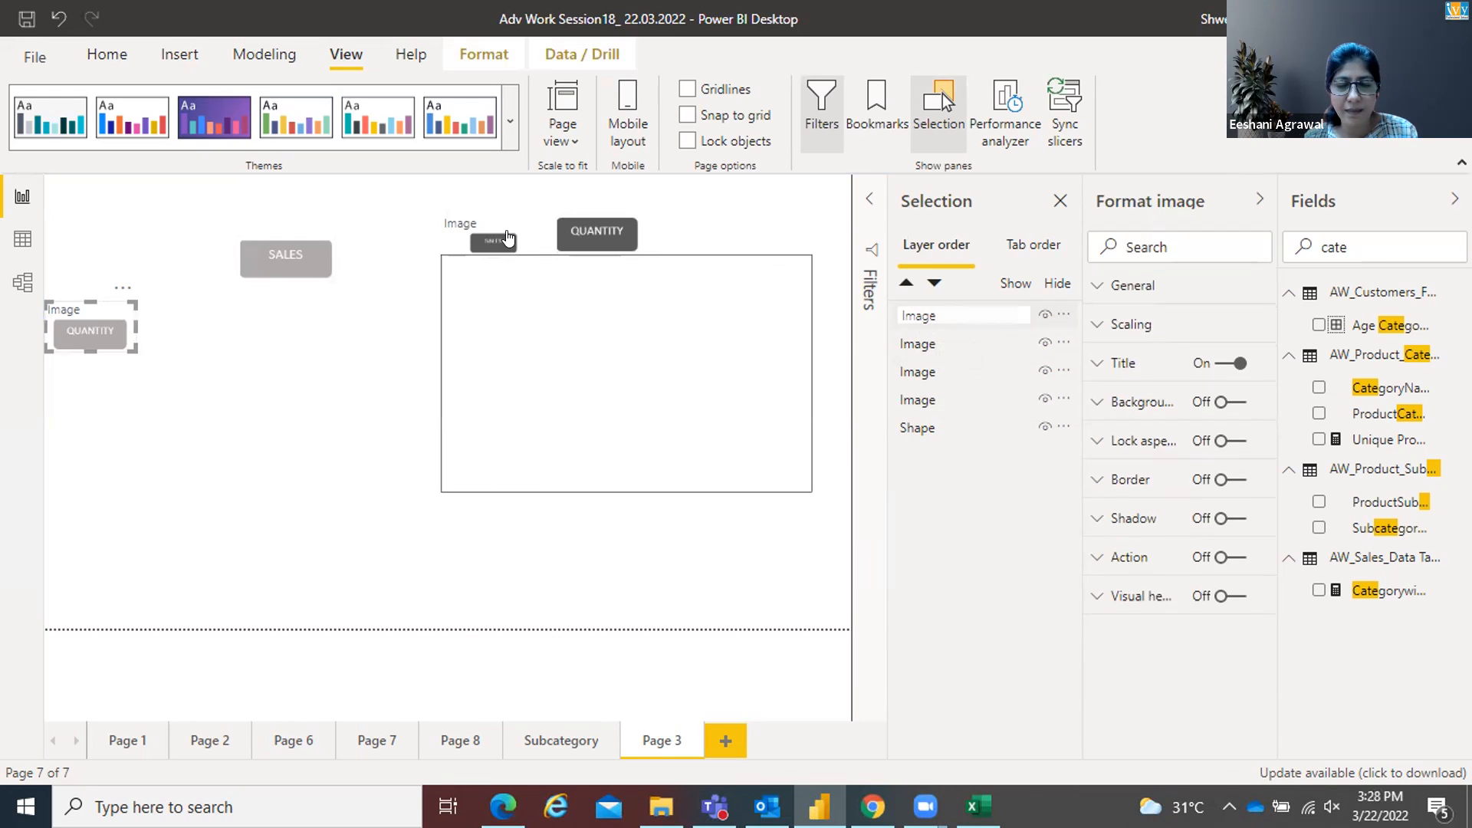
{"action": "left_click", "coordinate": [944, 308]}
{"action": "key", "text": "BackSpace"}
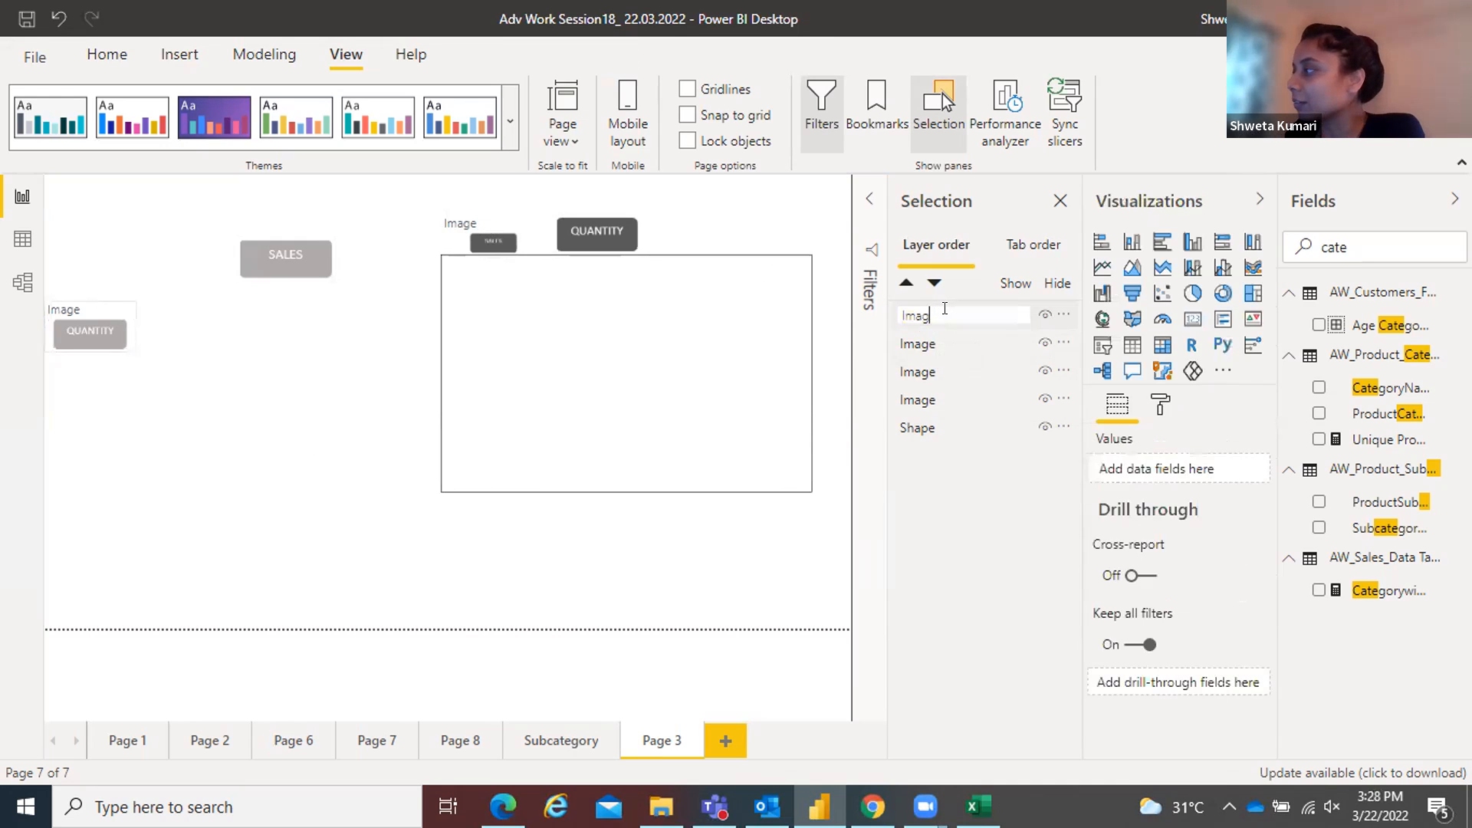
{"action": "left_click", "coordinate": [944, 309]}
{"action": "key", "text": "BackSpace"}
{"action": "key", "text": "BackSpace"}
{"action": "key", "text": "BackSpace"}
{"action": "key", "text": "BackSpace"}
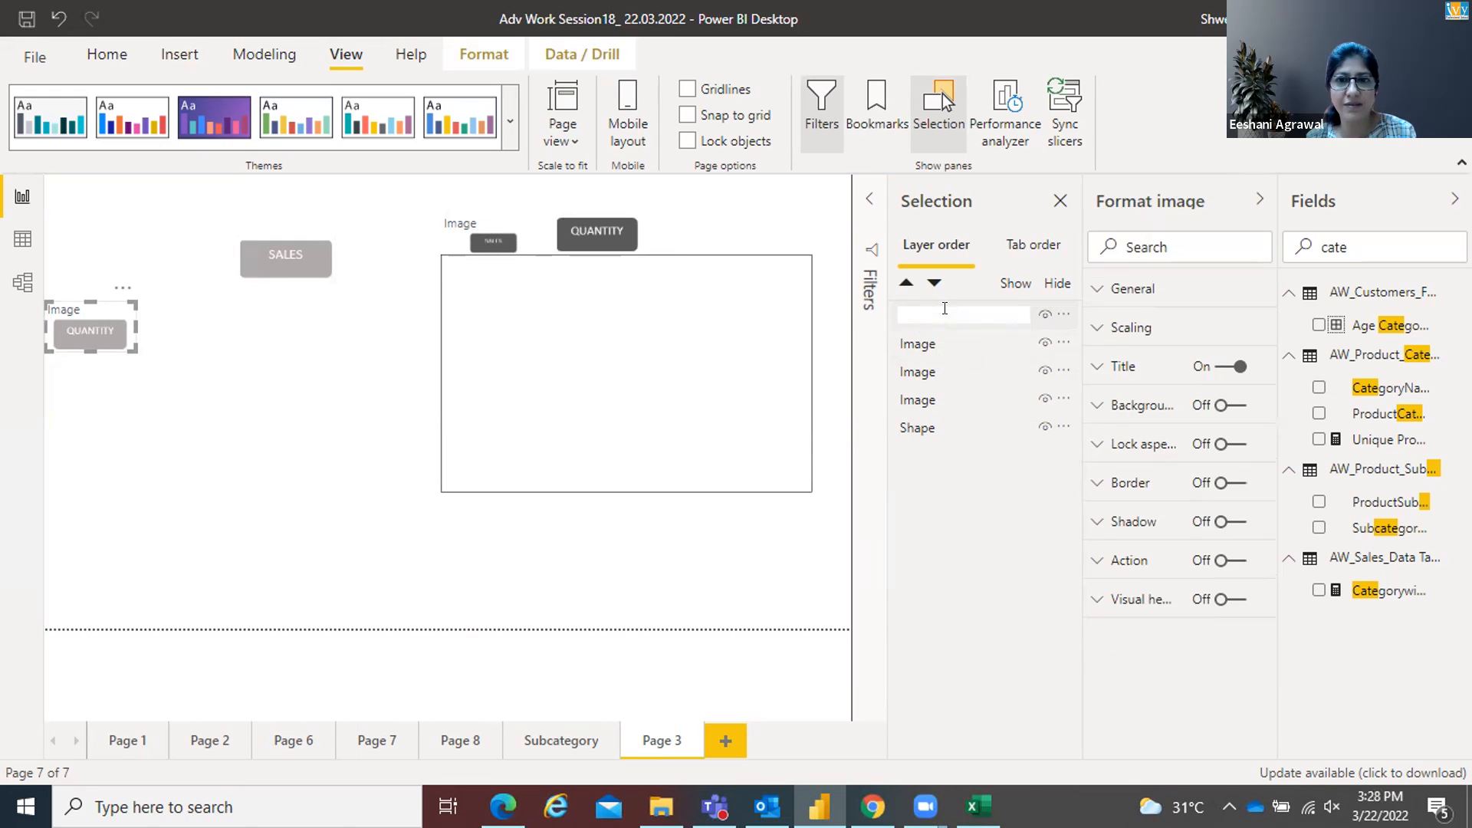
{"action": "type", "text": "ina"}
{"action": "key", "text": "BackSpace"}
{"action": "key", "text": "BackSpace"}
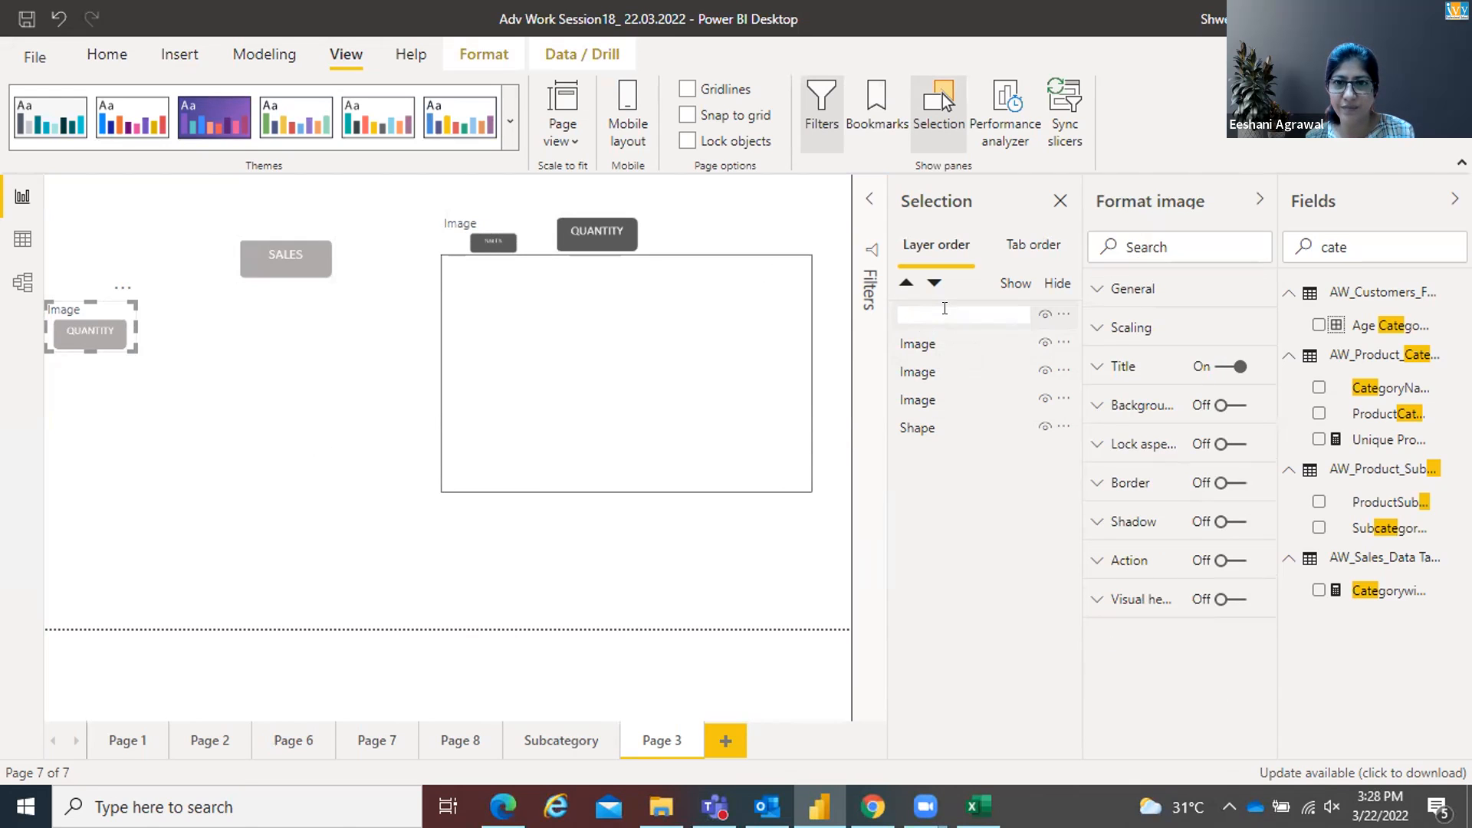
{"action": "type", "text": "Inactive"}
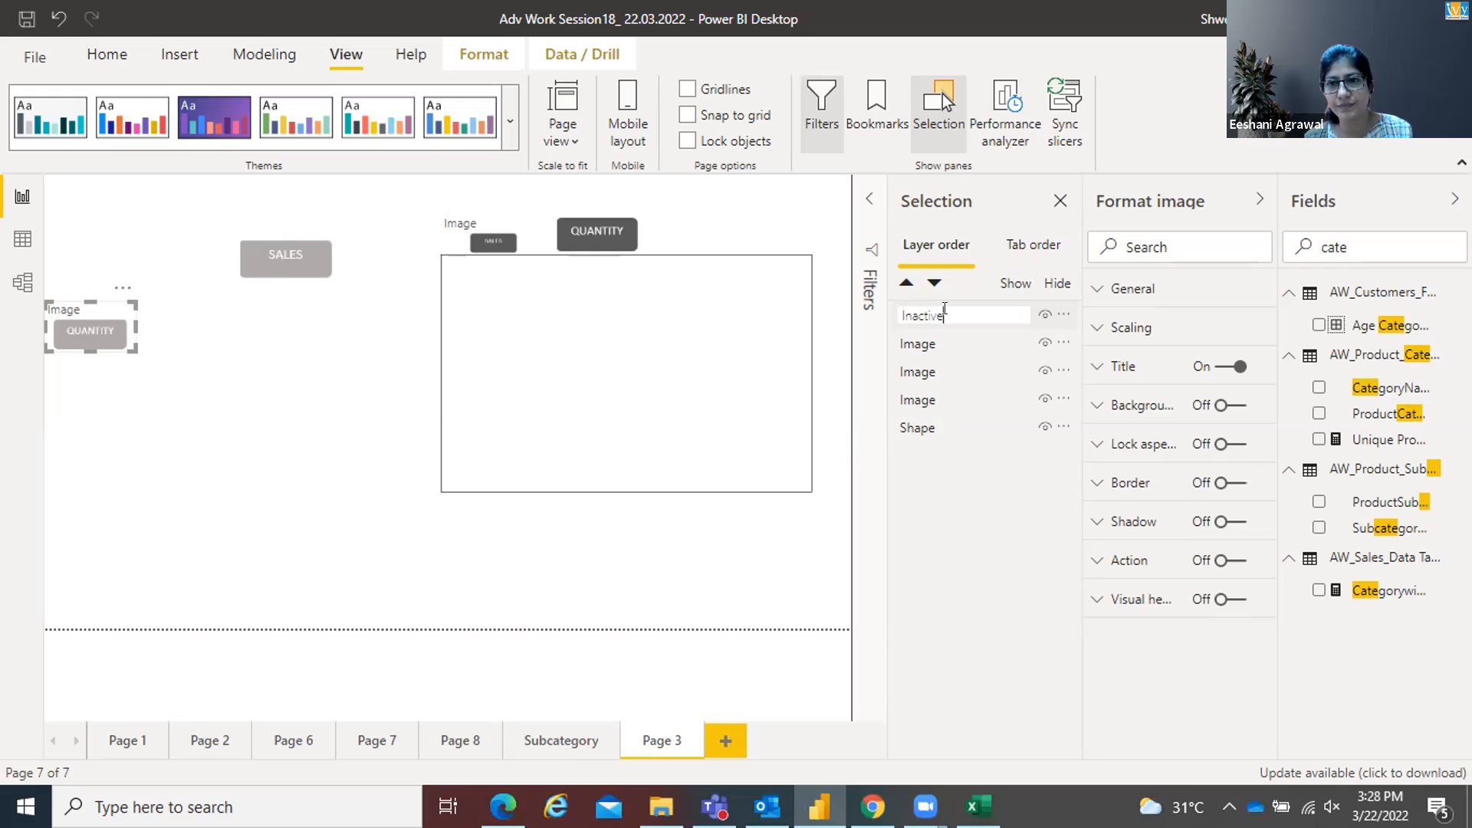
{"action": "left_click", "coordinate": [169, 437]}
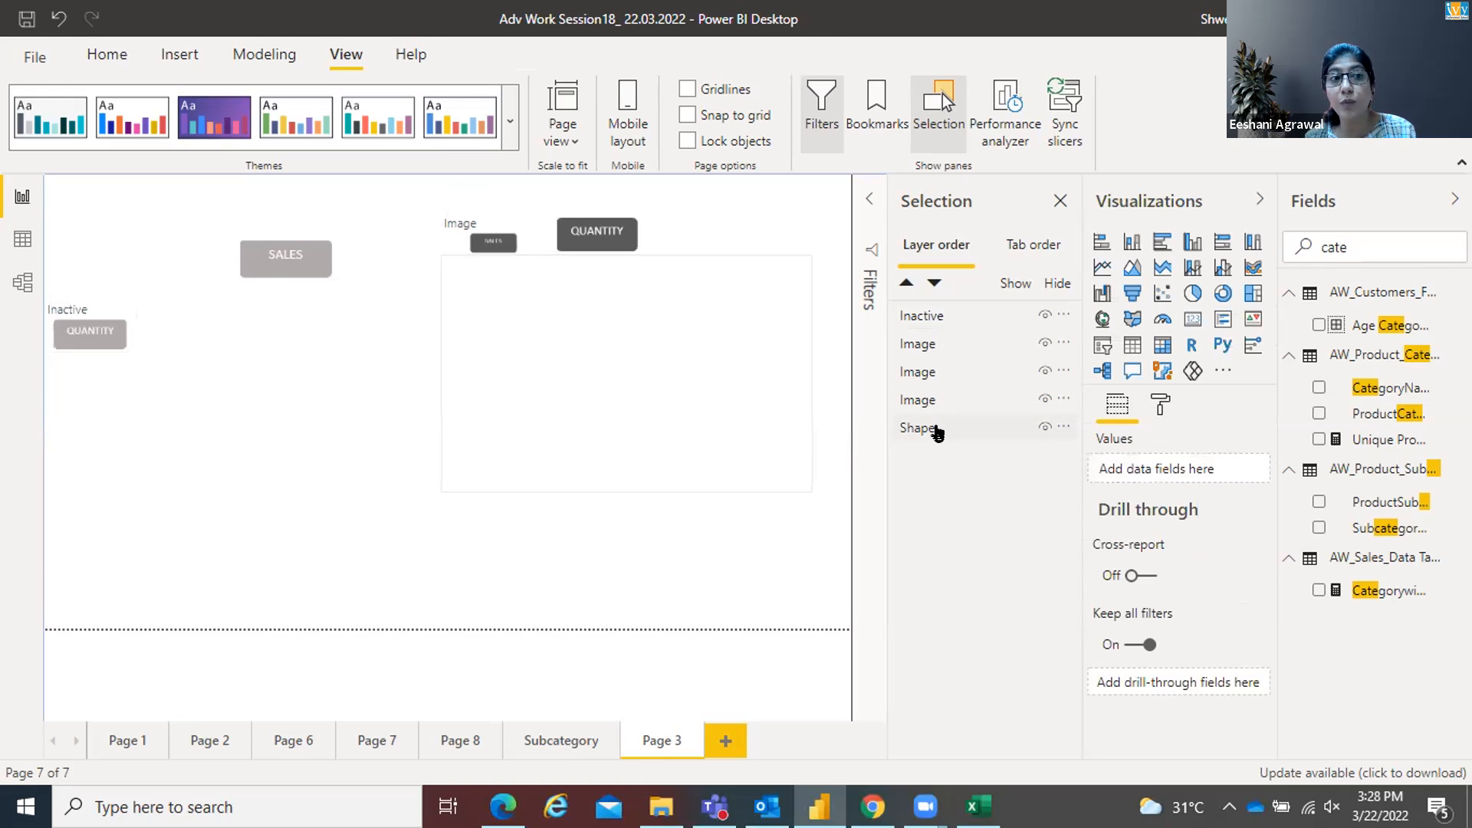
Extend the grey QUANTITY image's layer name to "Inactive Qty"
{"action": "left_click", "coordinate": [938, 321]}
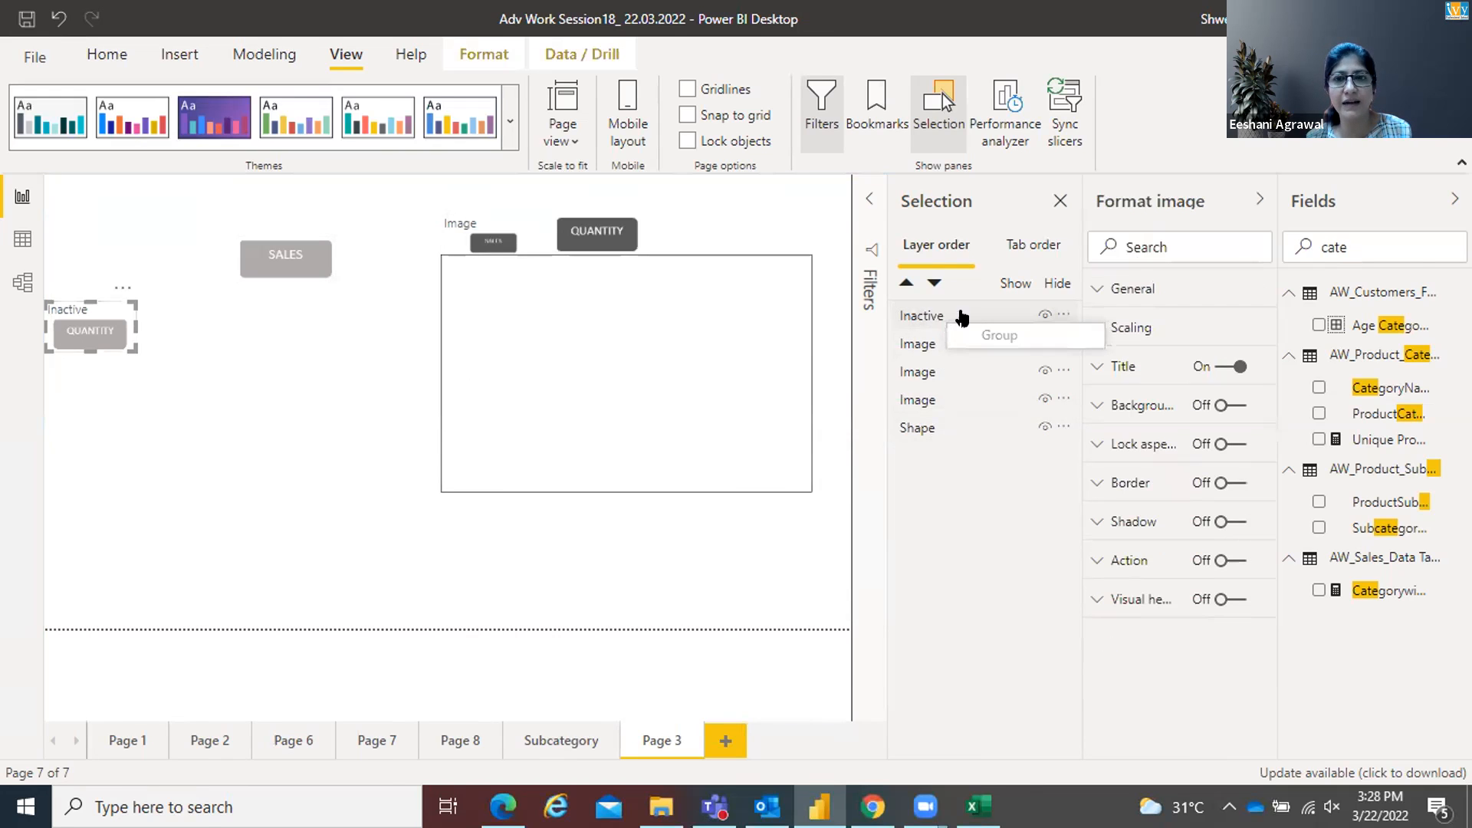
{"action": "double_click", "coordinate": [989, 311]}
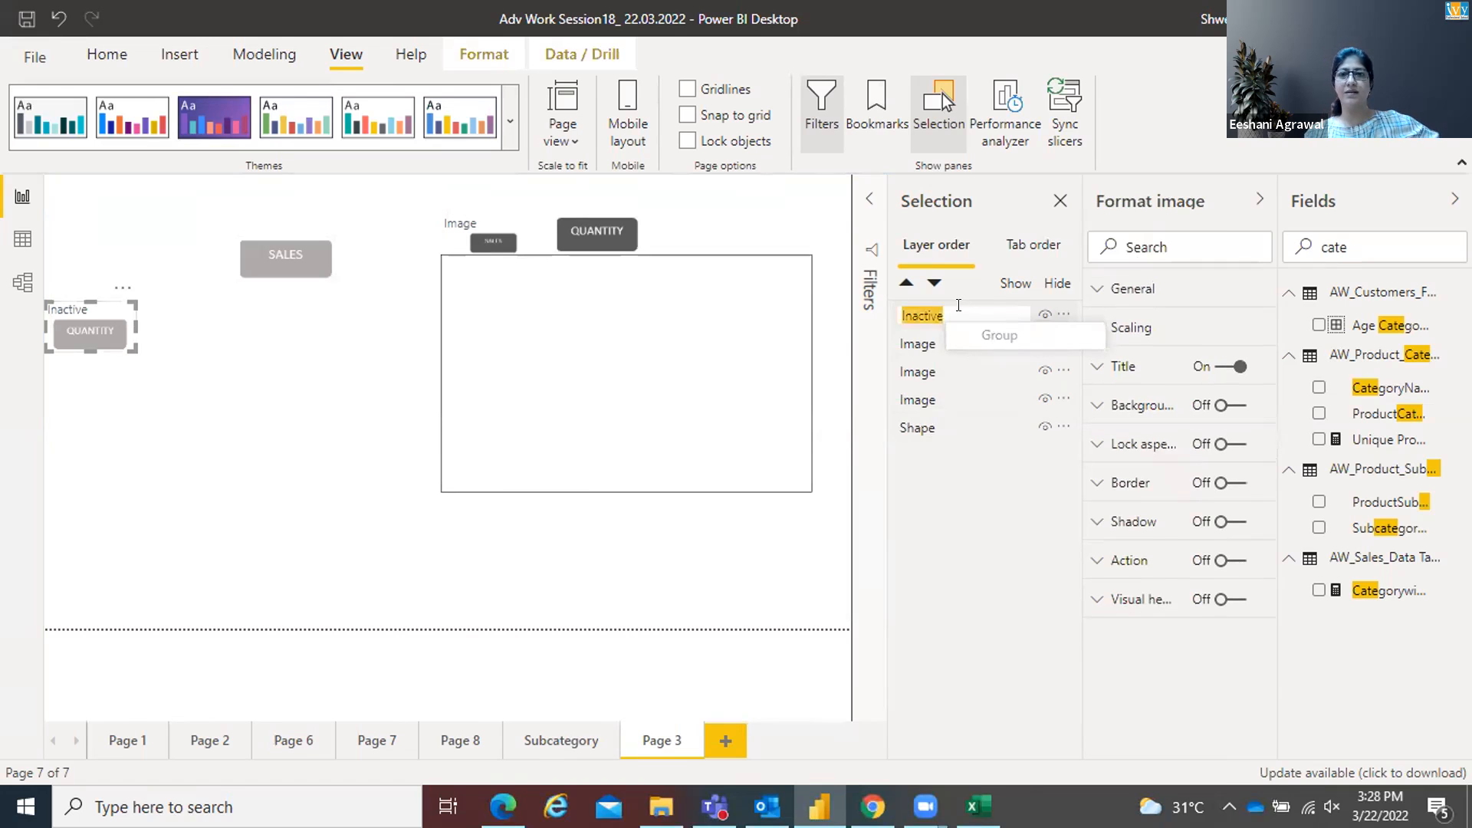
{"action": "left_click", "coordinate": [958, 305]}
{"action": "type", "text": "Qty"}
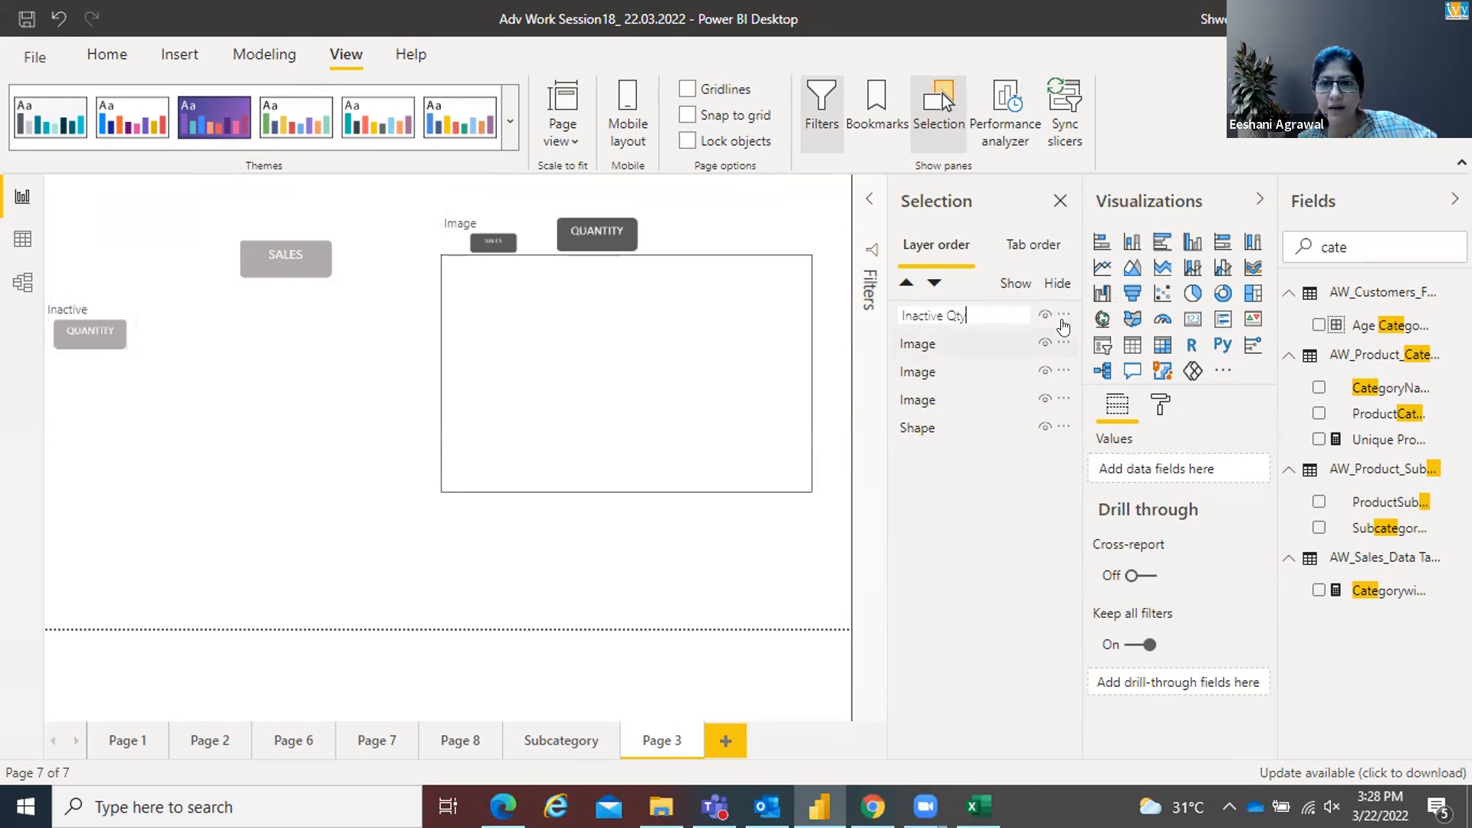
Turn off the title of the Inactive Qty image
{"action": "left_click", "coordinate": [1159, 406]}
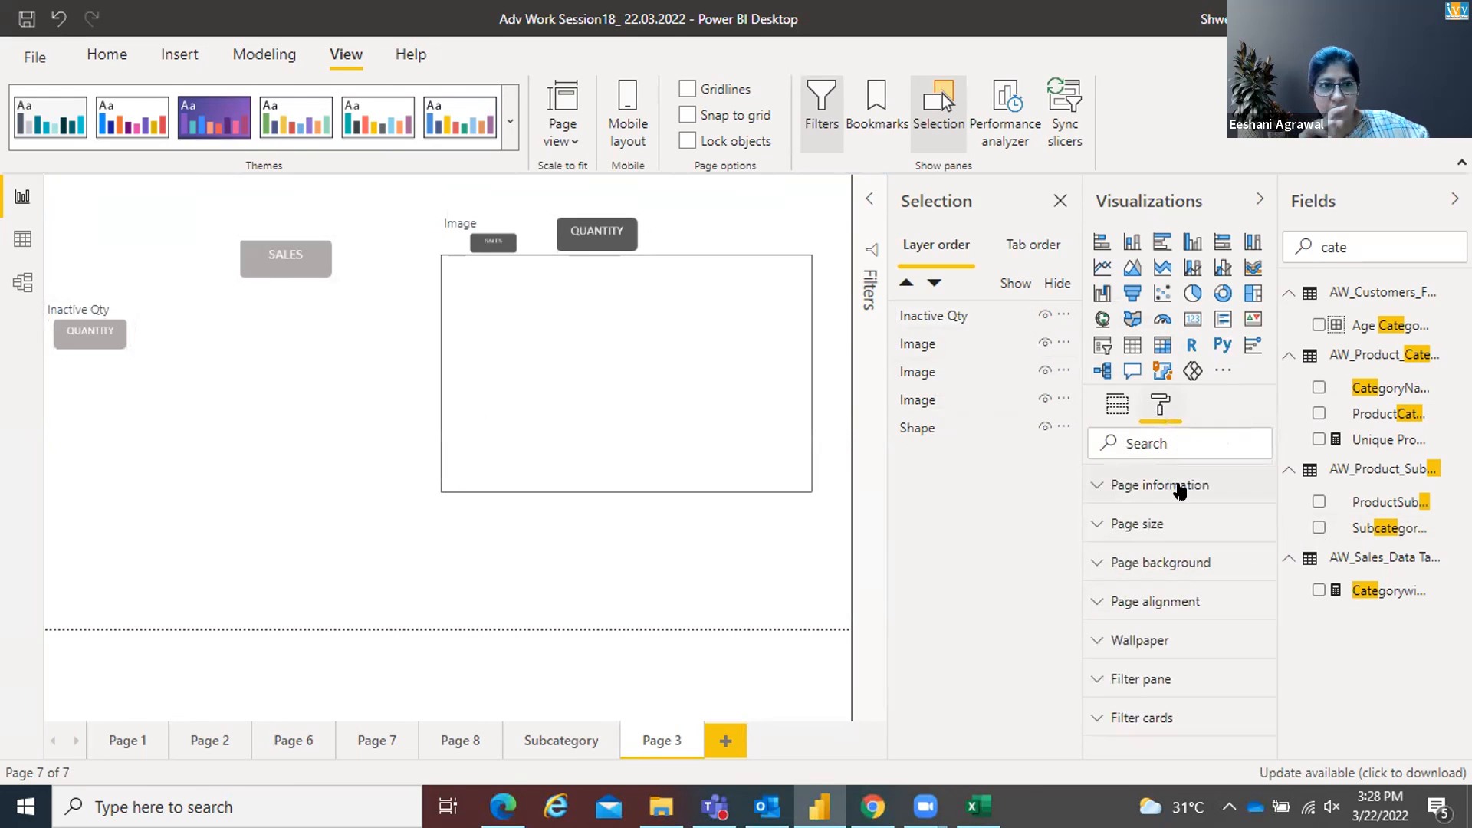
{"action": "left_click", "coordinate": [935, 316]}
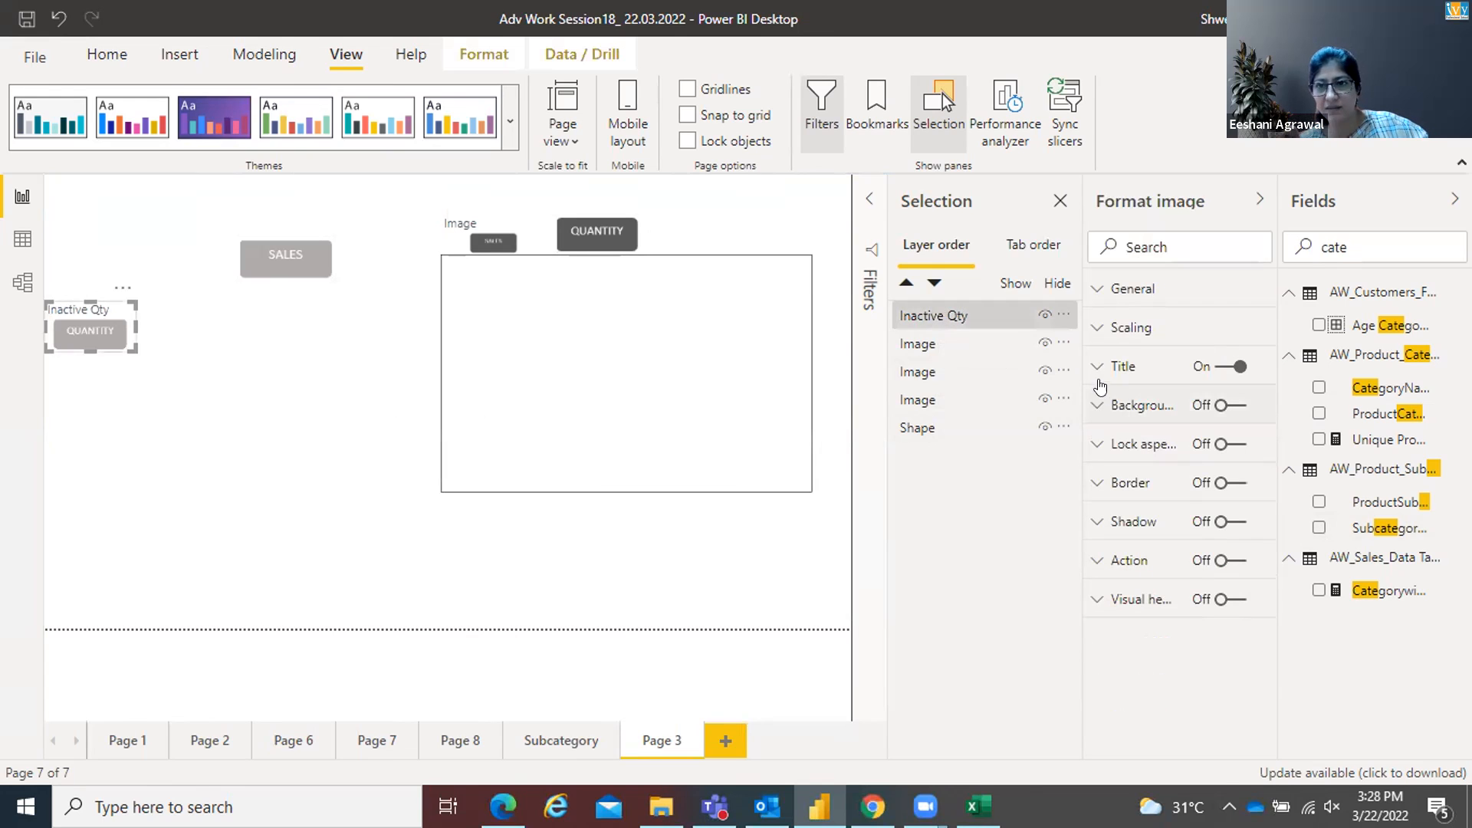
{"action": "left_click", "coordinate": [1219, 367]}
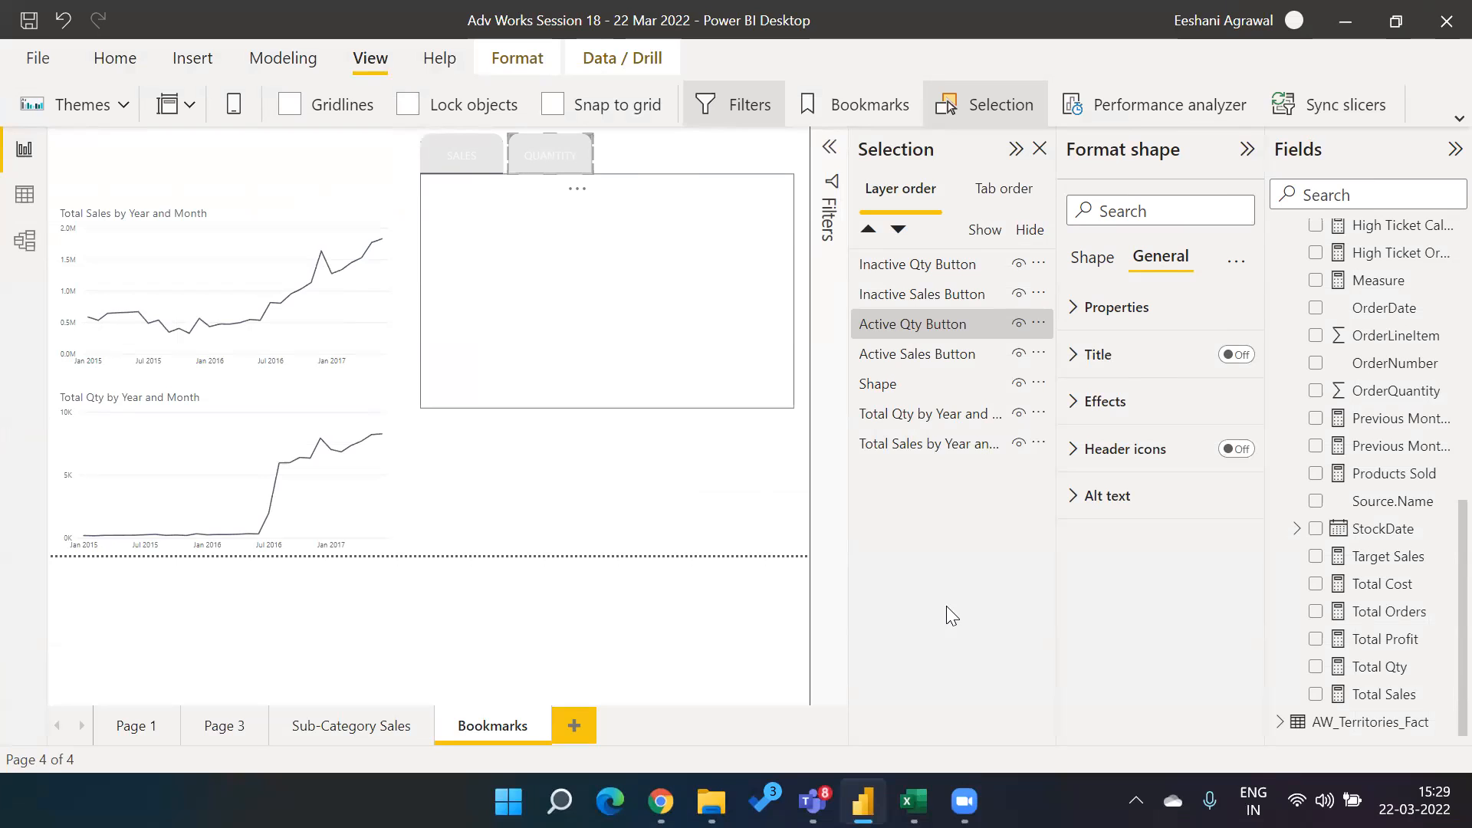
Collapse the AW_Sales_Data and AW_Calendar tables and minimise the field list to enlarge the Bookmarks page canvas
{"action": "scroll", "coordinate": [1433, 586], "scroll_direction": "up", "scroll_amount": 5}
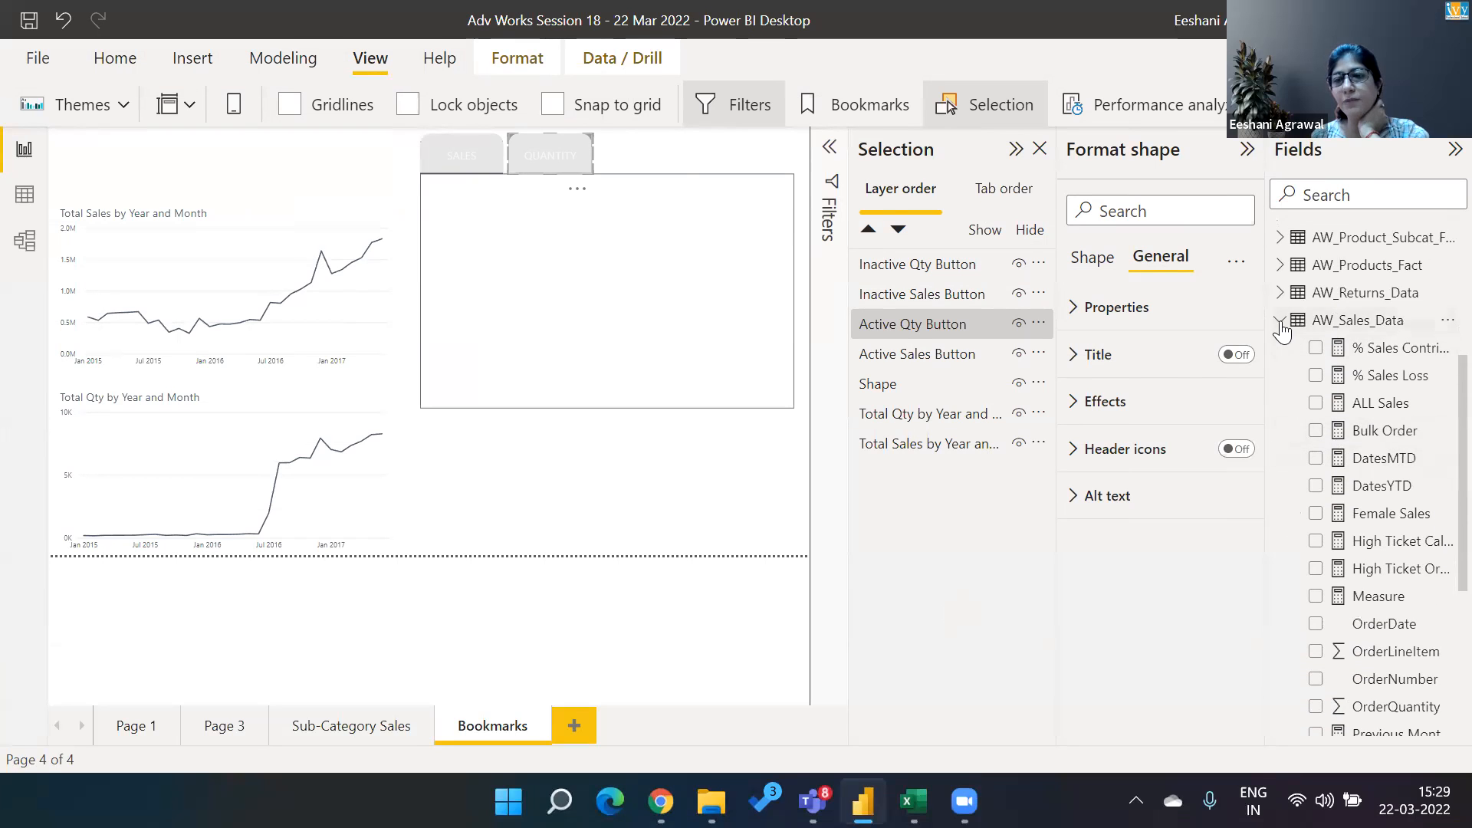
{"action": "left_click", "coordinate": [1280, 321]}
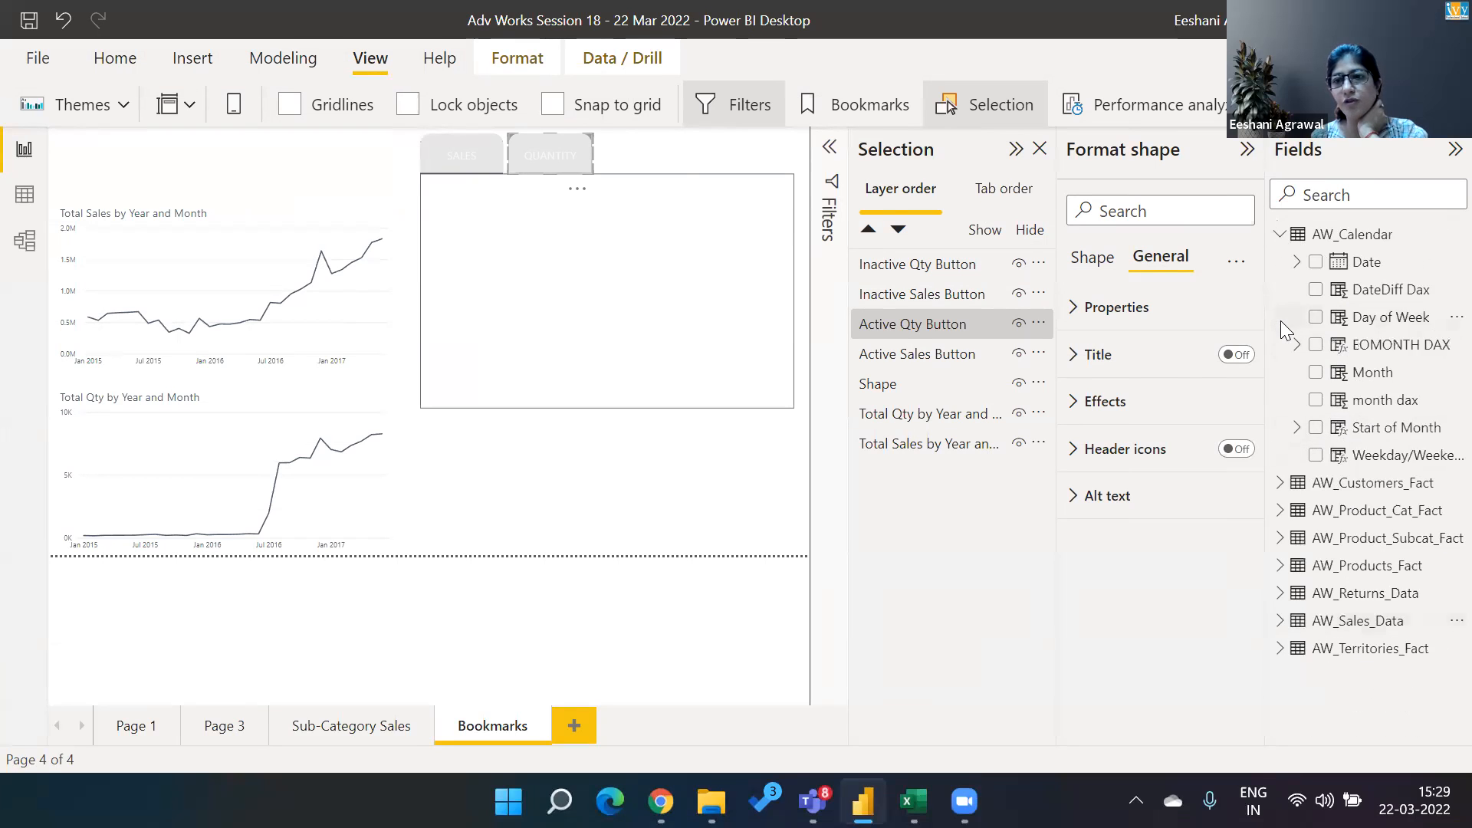
{"action": "left_click", "coordinate": [1280, 236]}
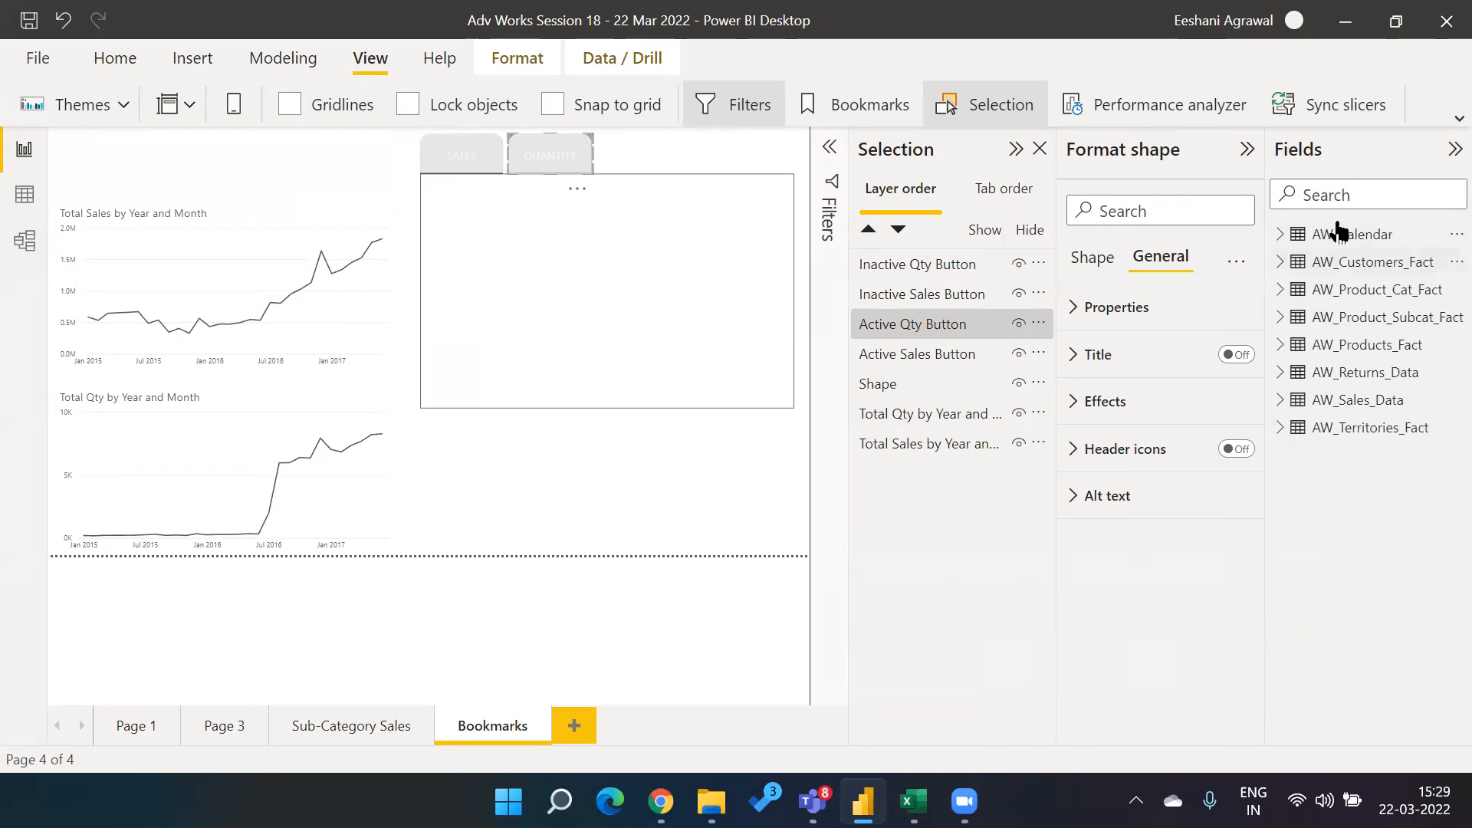
{"action": "left_click", "coordinate": [1312, 153]}
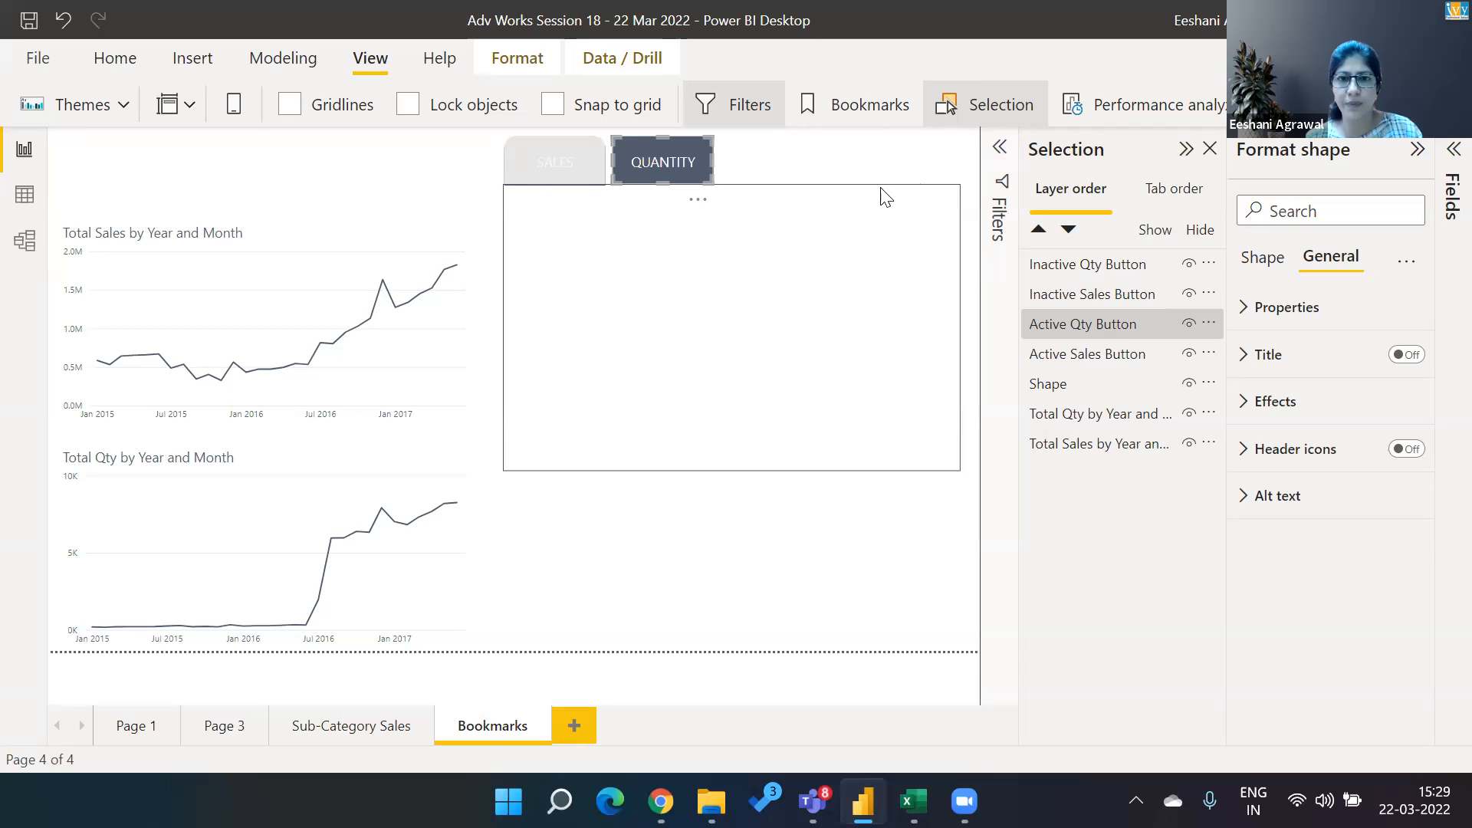
Move the Total Sales by Year and Month chart onto the frame, enlarge it to fill the frame, and deselect it
{"action": "left_click", "coordinate": [682, 524]}
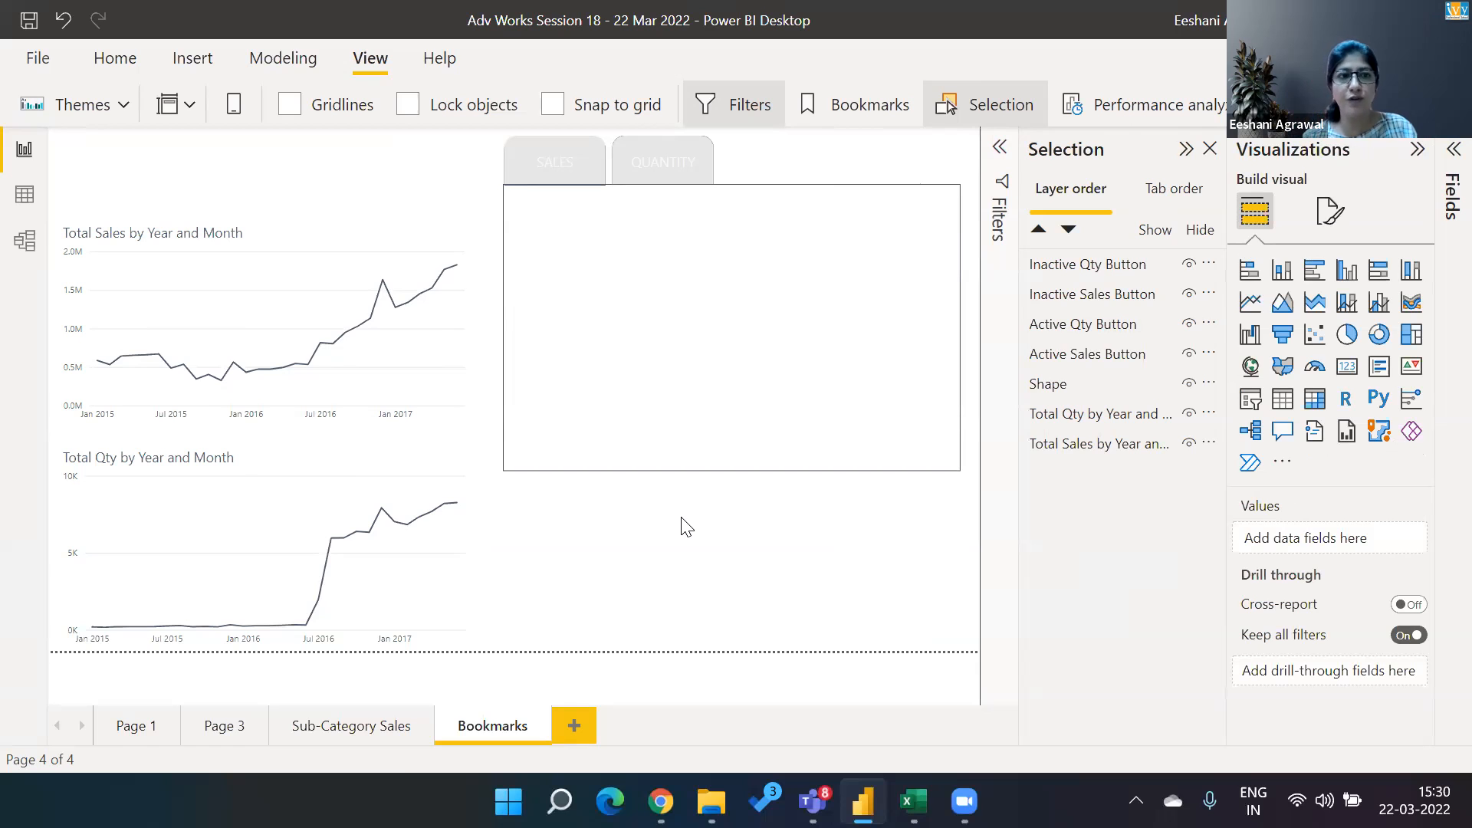
{"action": "left_click_drag", "start_coordinate": [338, 239], "coordinate": [780, 204]}
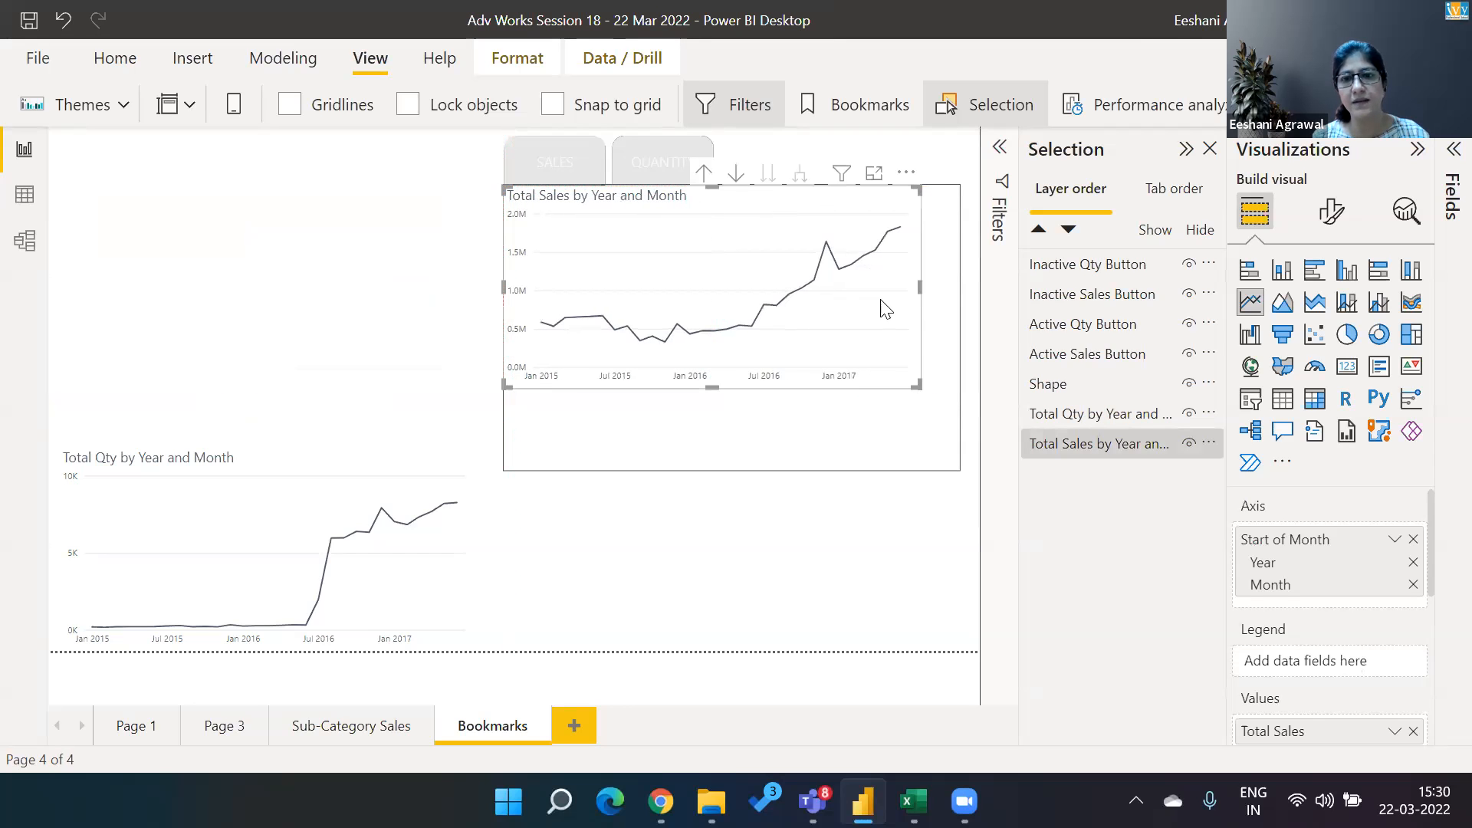
{"action": "left_click_drag", "start_coordinate": [920, 388], "coordinate": [956, 467]}
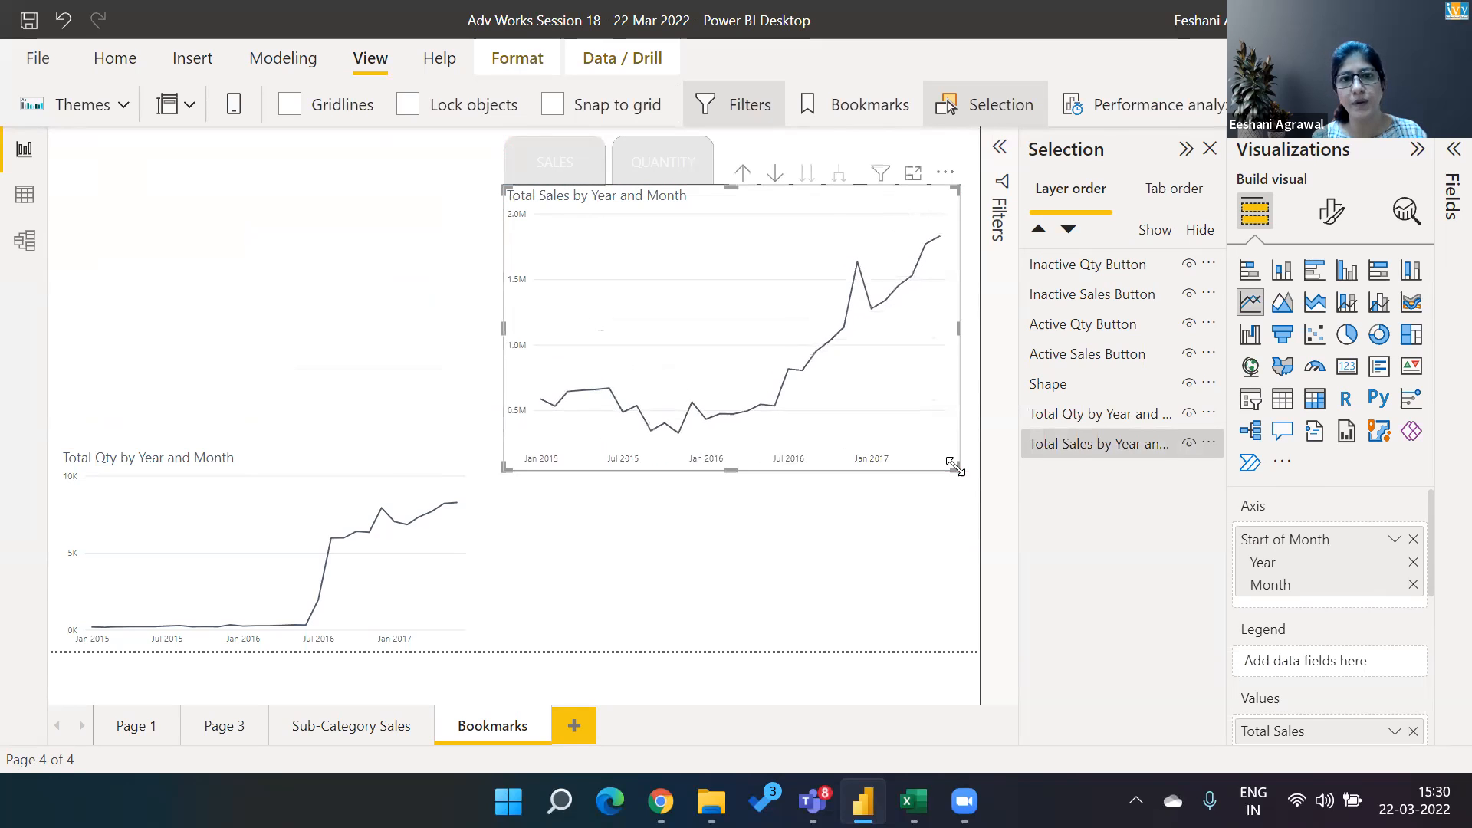
{"action": "left_click", "coordinate": [923, 585]}
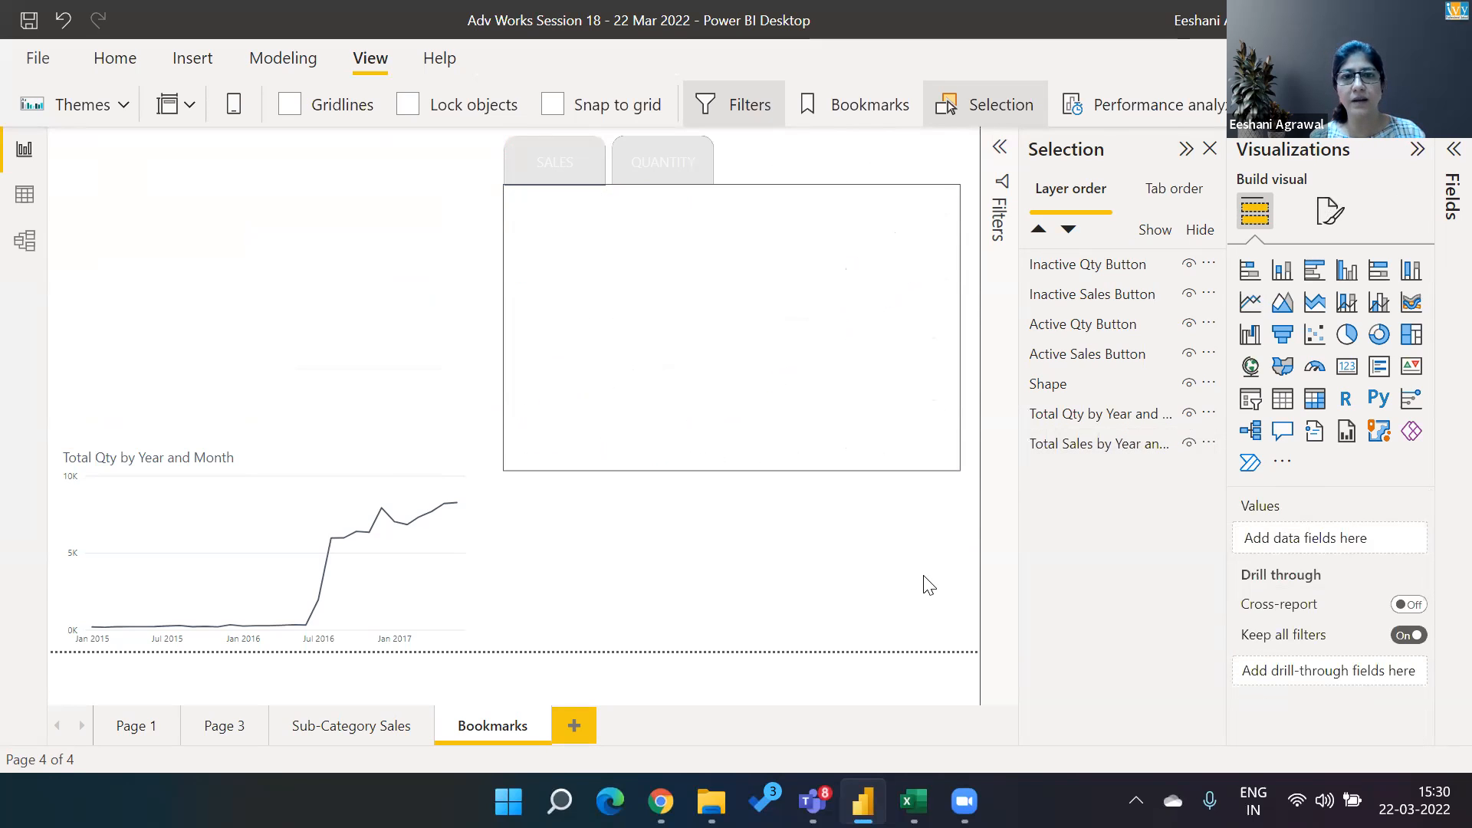
{"action": "left_click", "coordinate": [789, 423]}
{"action": "left_click", "coordinate": [332, 411]}
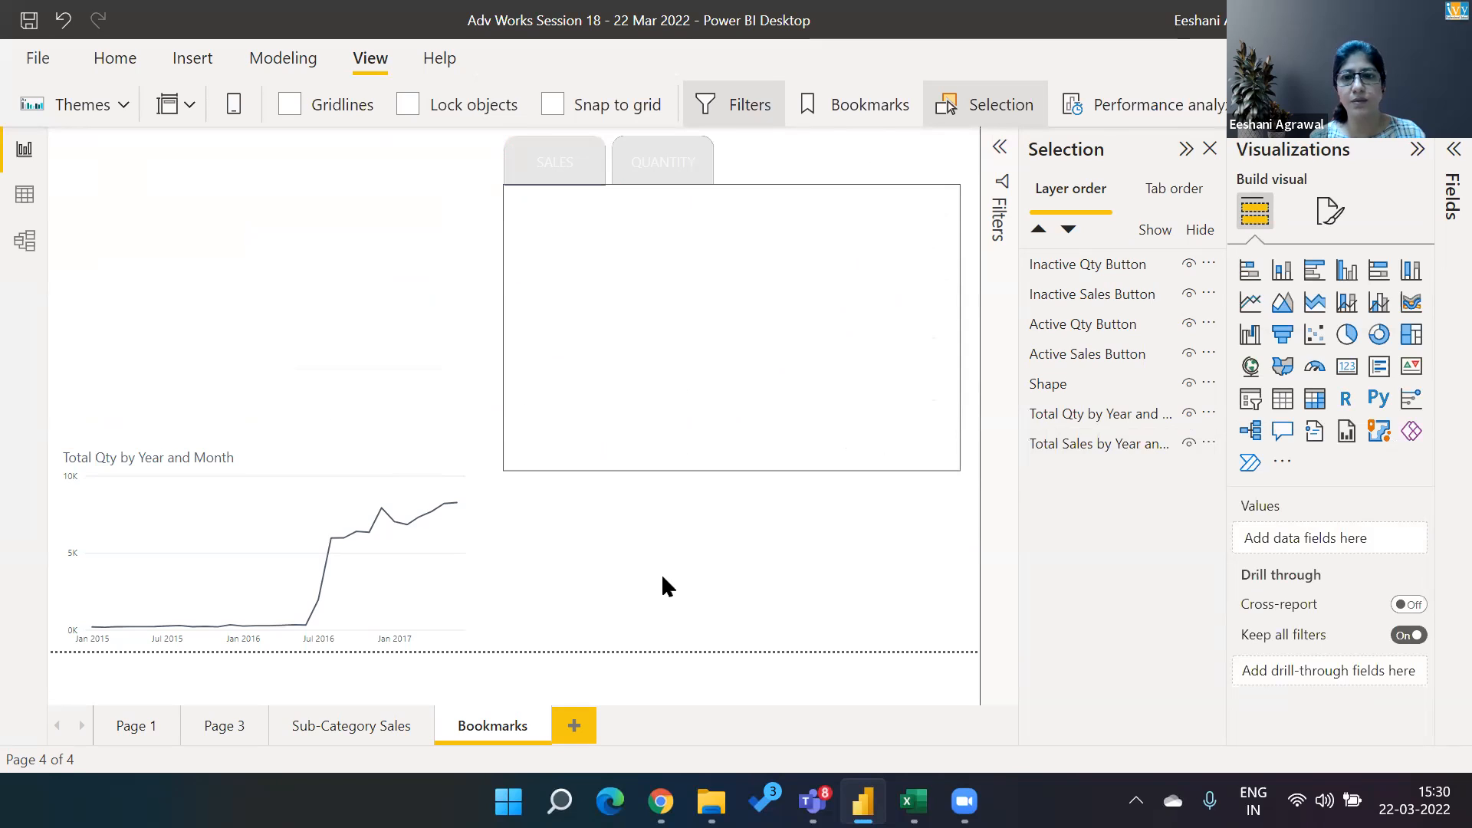
Send the rectangular frame shape to the back so it sits behind the Total Sales by Year and Month chart, and deselect it
{"action": "left_click", "coordinate": [843, 268]}
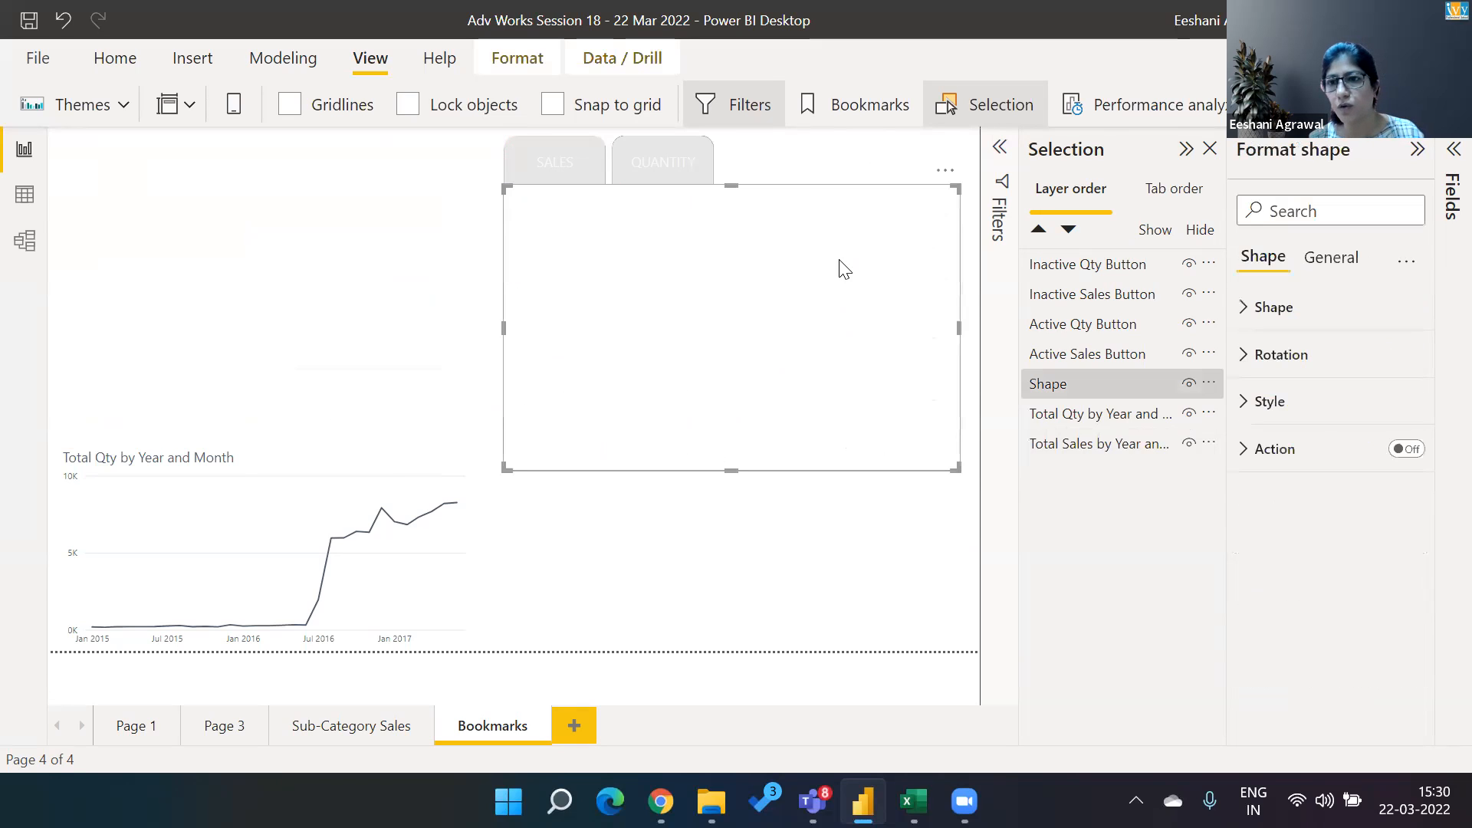
{"action": "left_click", "coordinate": [1210, 383]}
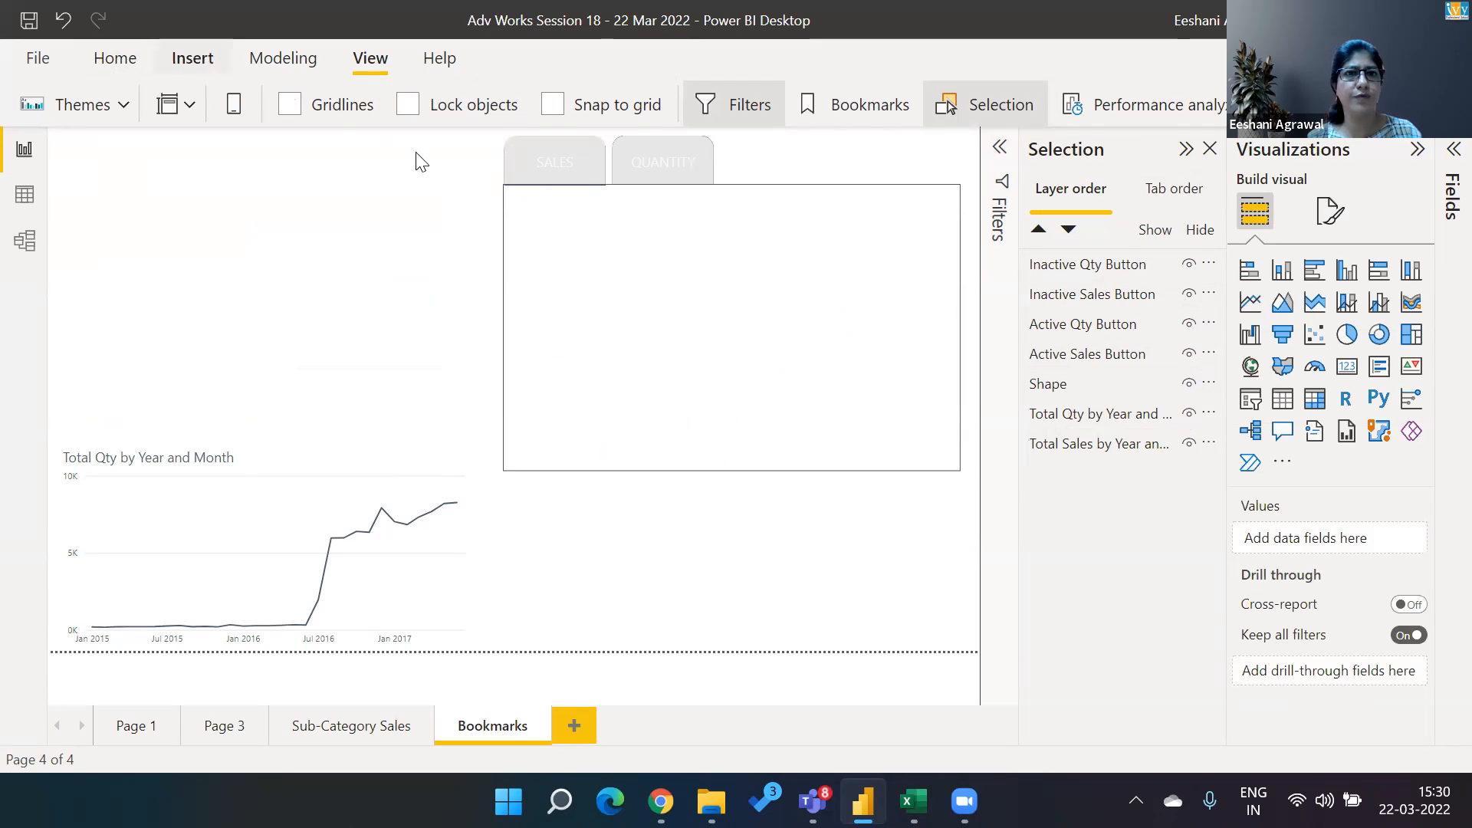
{"action": "left_click", "coordinate": [642, 261]}
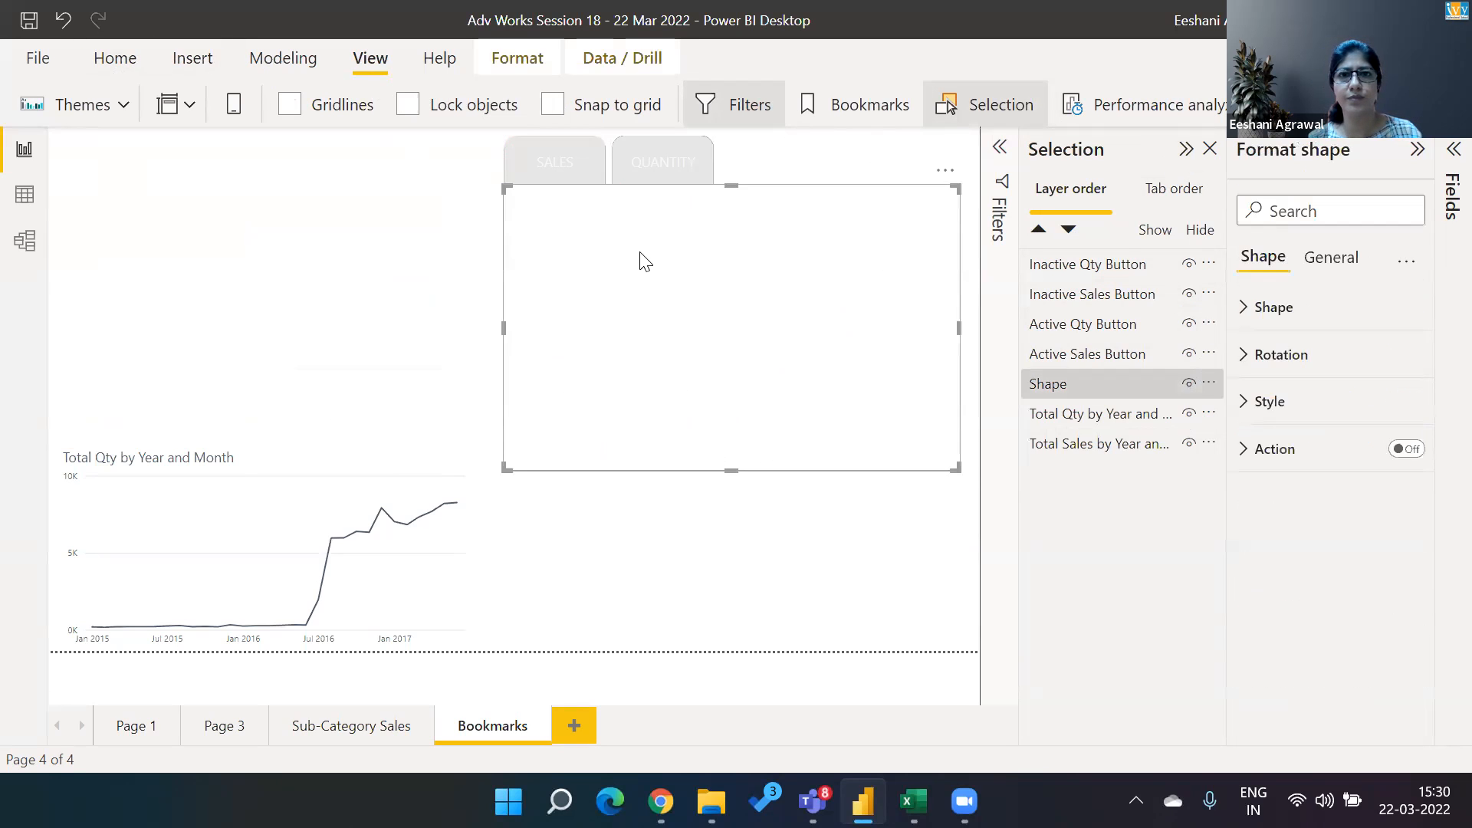
{"action": "left_click", "coordinate": [529, 69]}
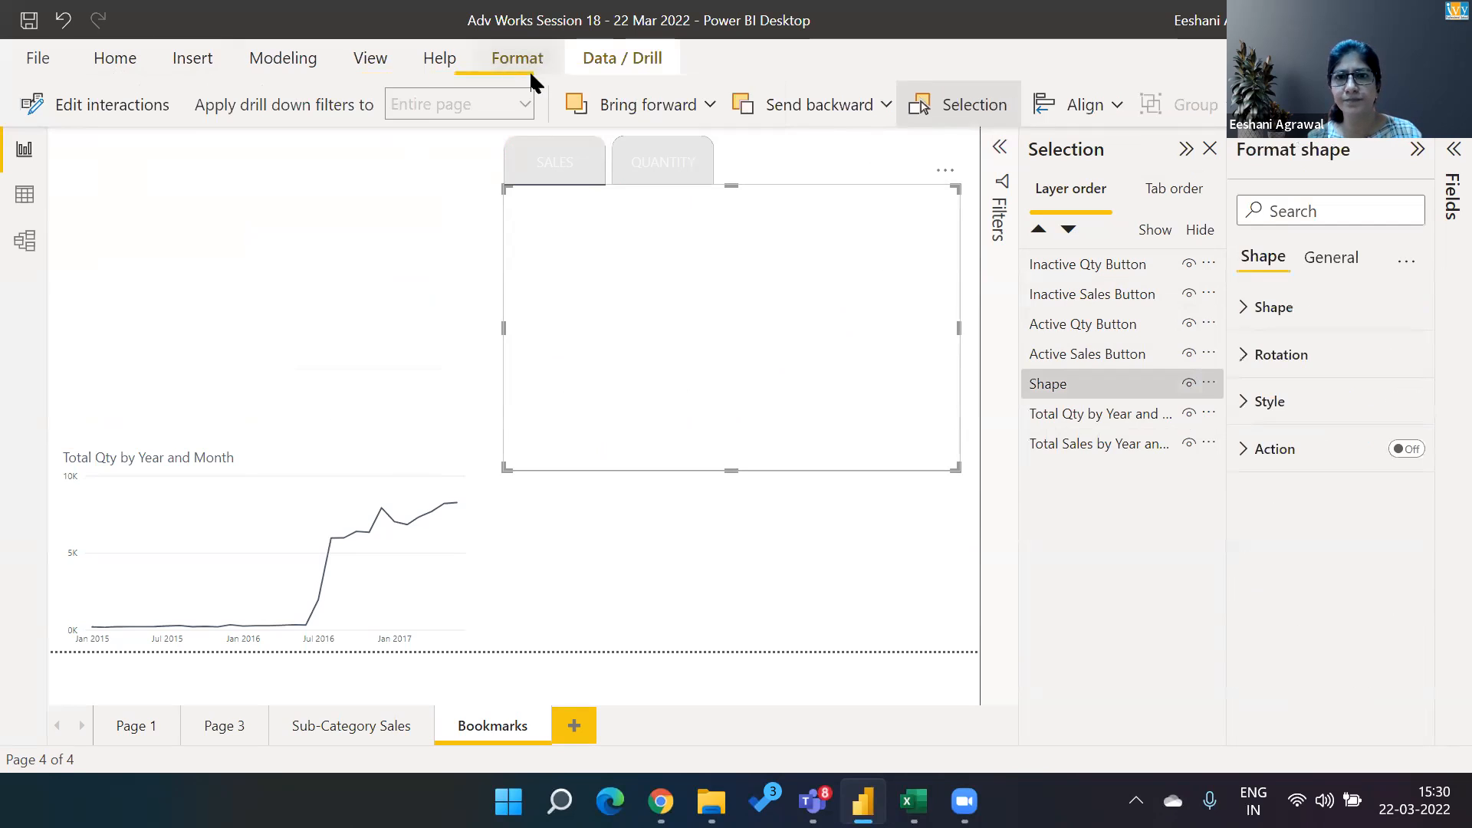
{"action": "left_click", "coordinate": [867, 104]}
{"action": "left_click", "coordinate": [885, 105]}
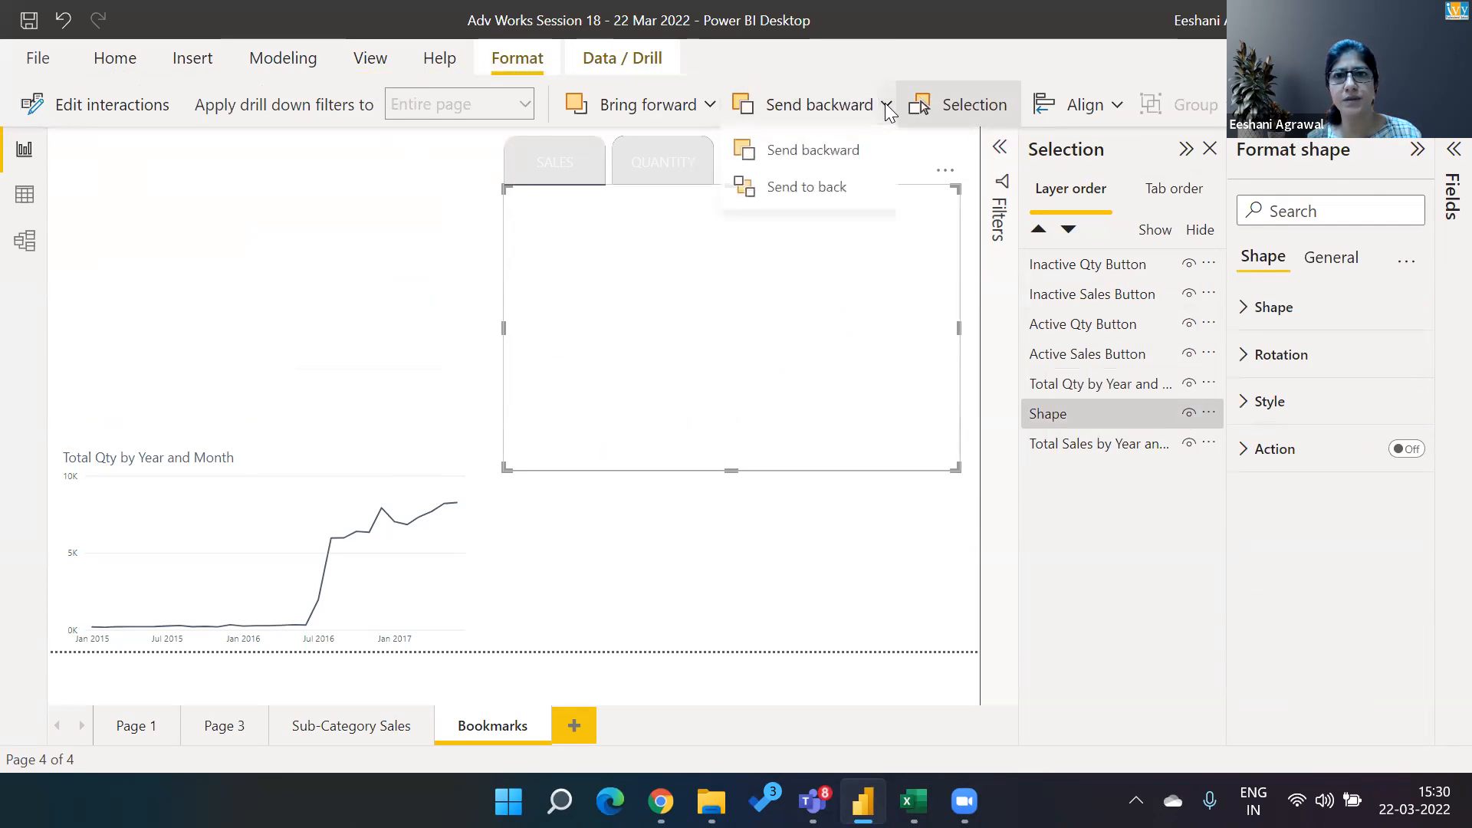
{"action": "left_click", "coordinate": [806, 192]}
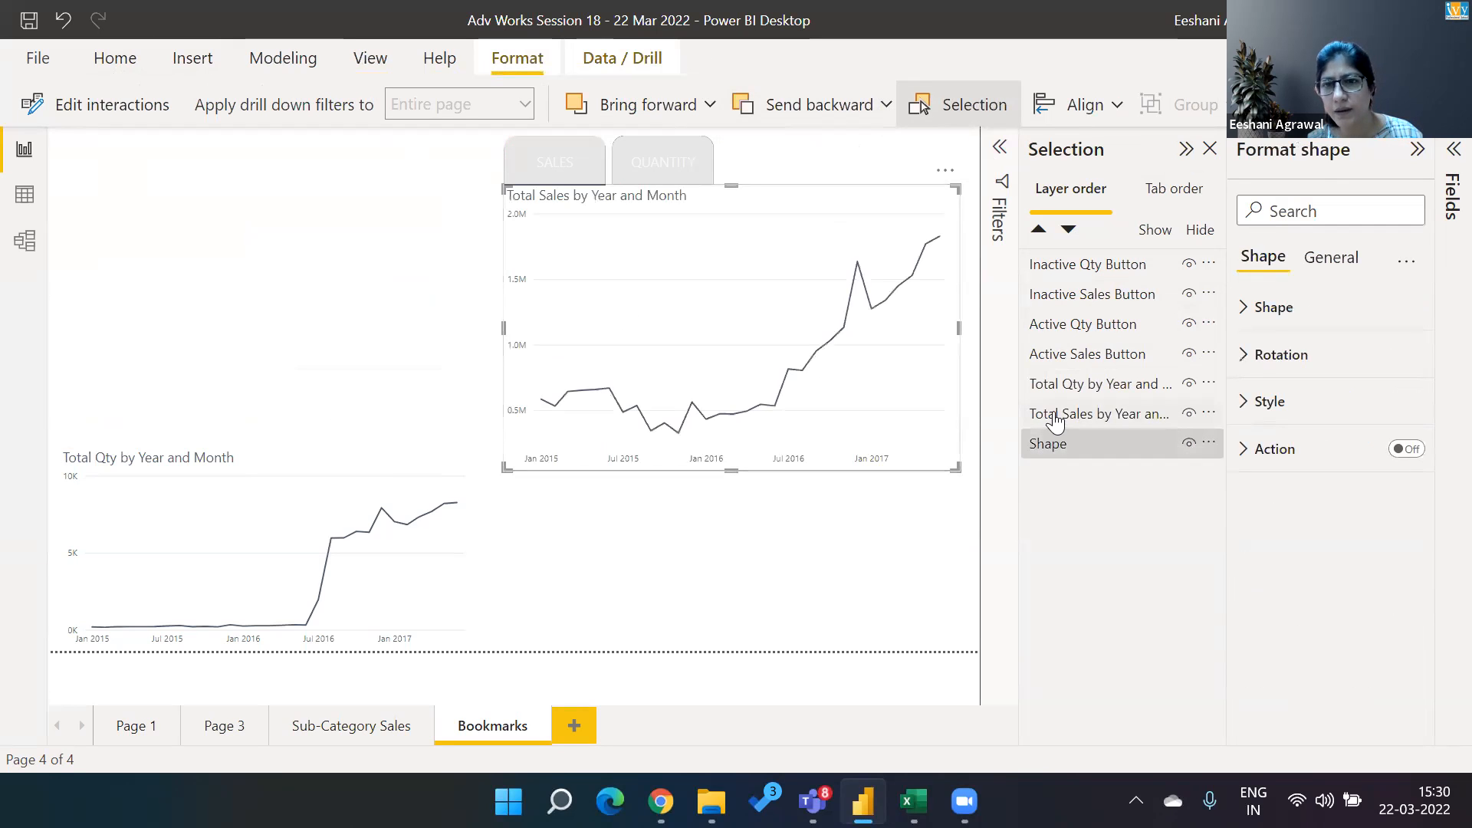
{"action": "left_click", "coordinate": [902, 585]}
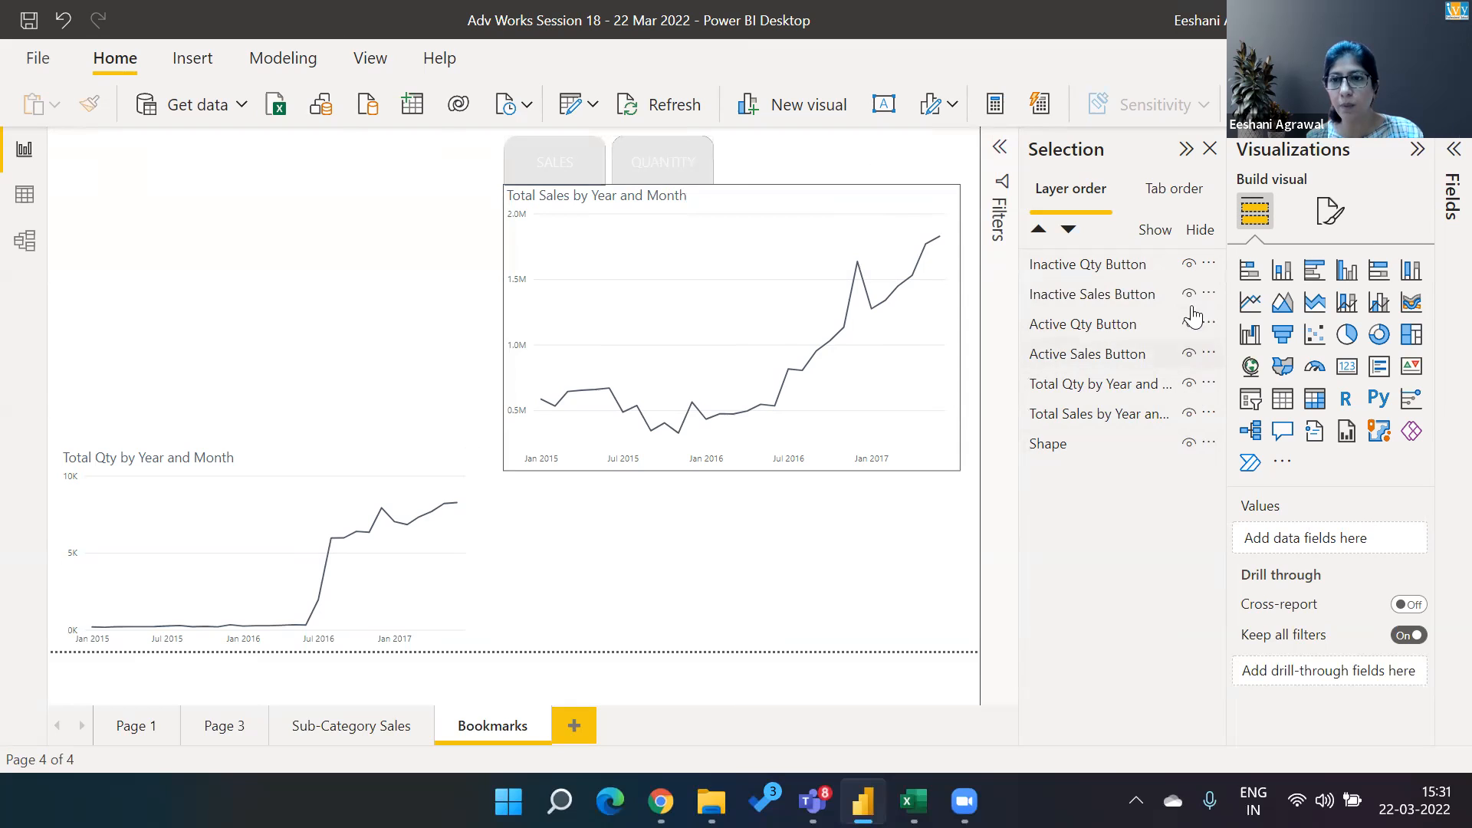
Hide the Active Sales Button, the Inactive Qty Button and the Total Qty by Year and Month chart
{"action": "left_click", "coordinate": [1187, 445]}
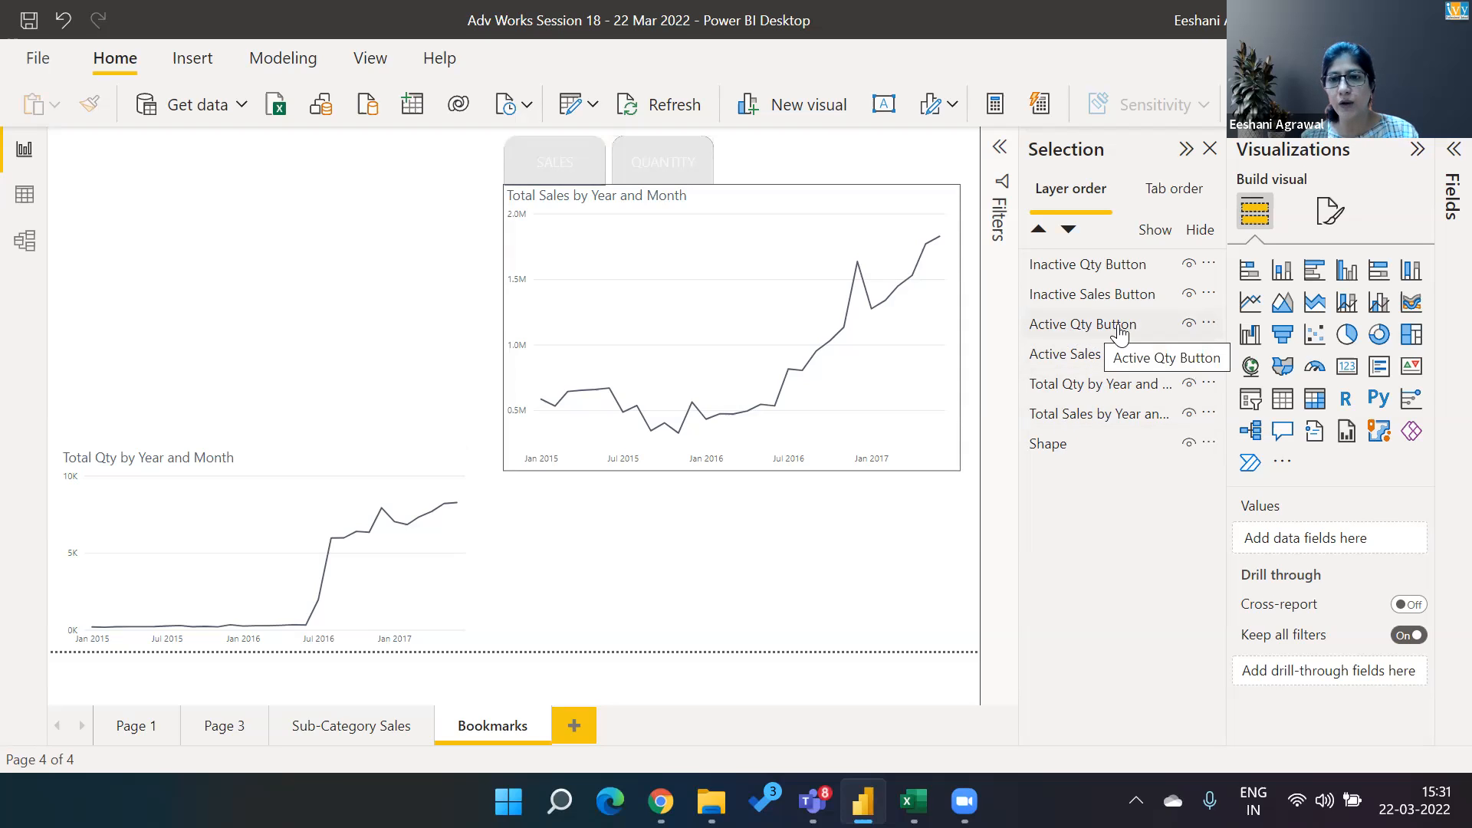
{"action": "left_click", "coordinate": [1189, 355]}
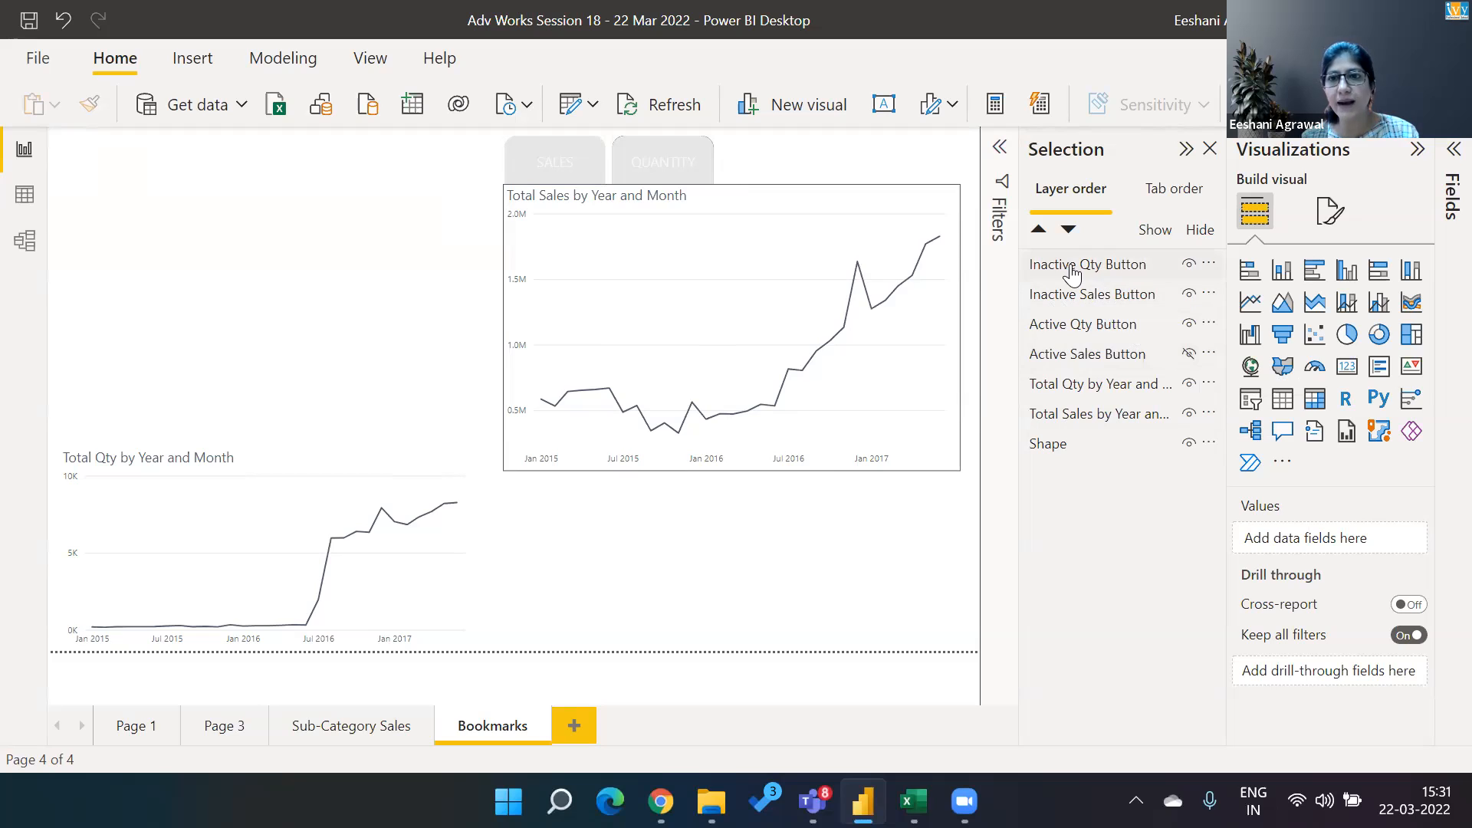
{"action": "left_click", "coordinate": [1187, 266]}
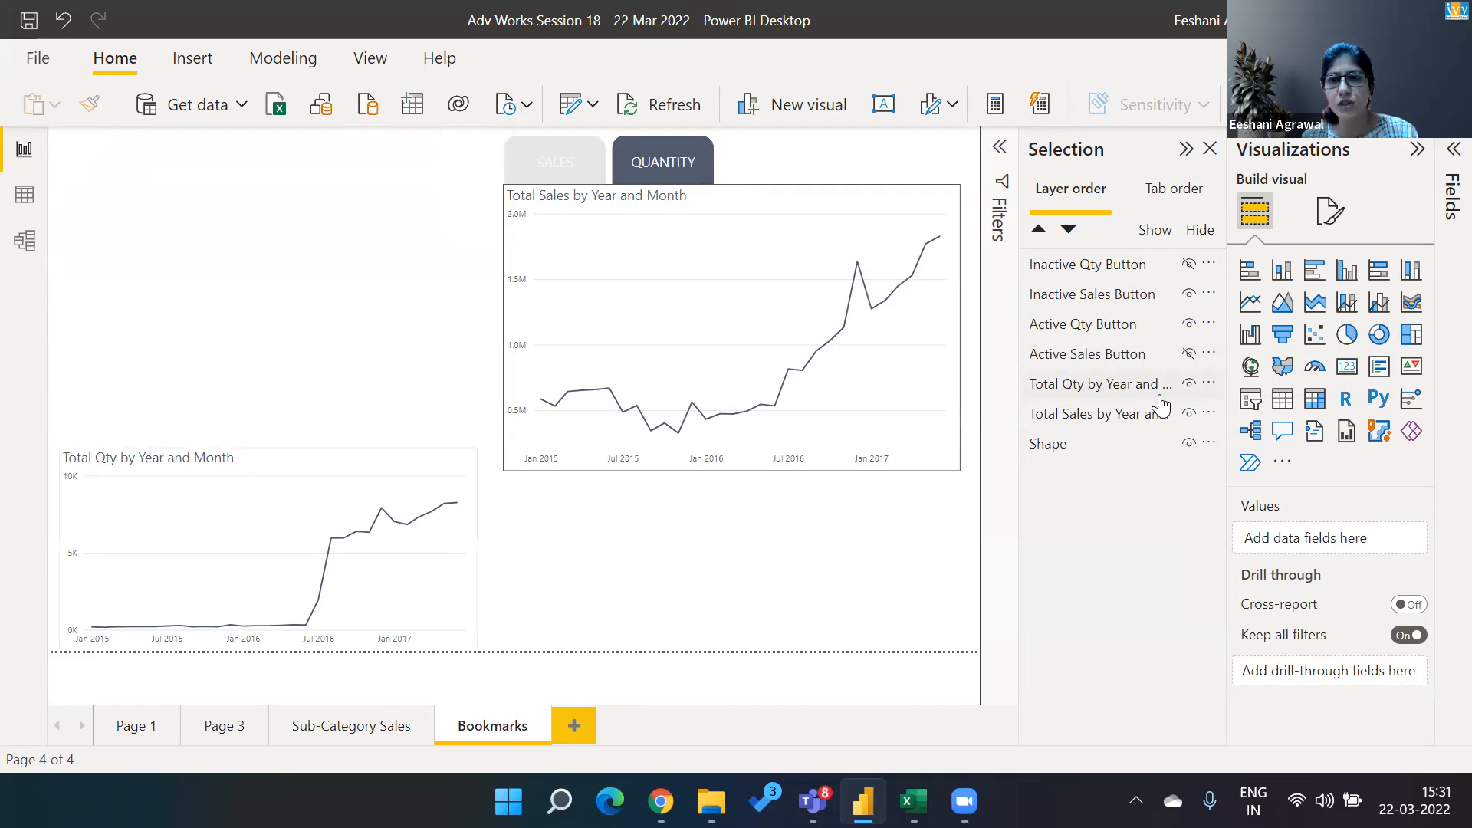
{"action": "left_click", "coordinate": [1188, 384]}
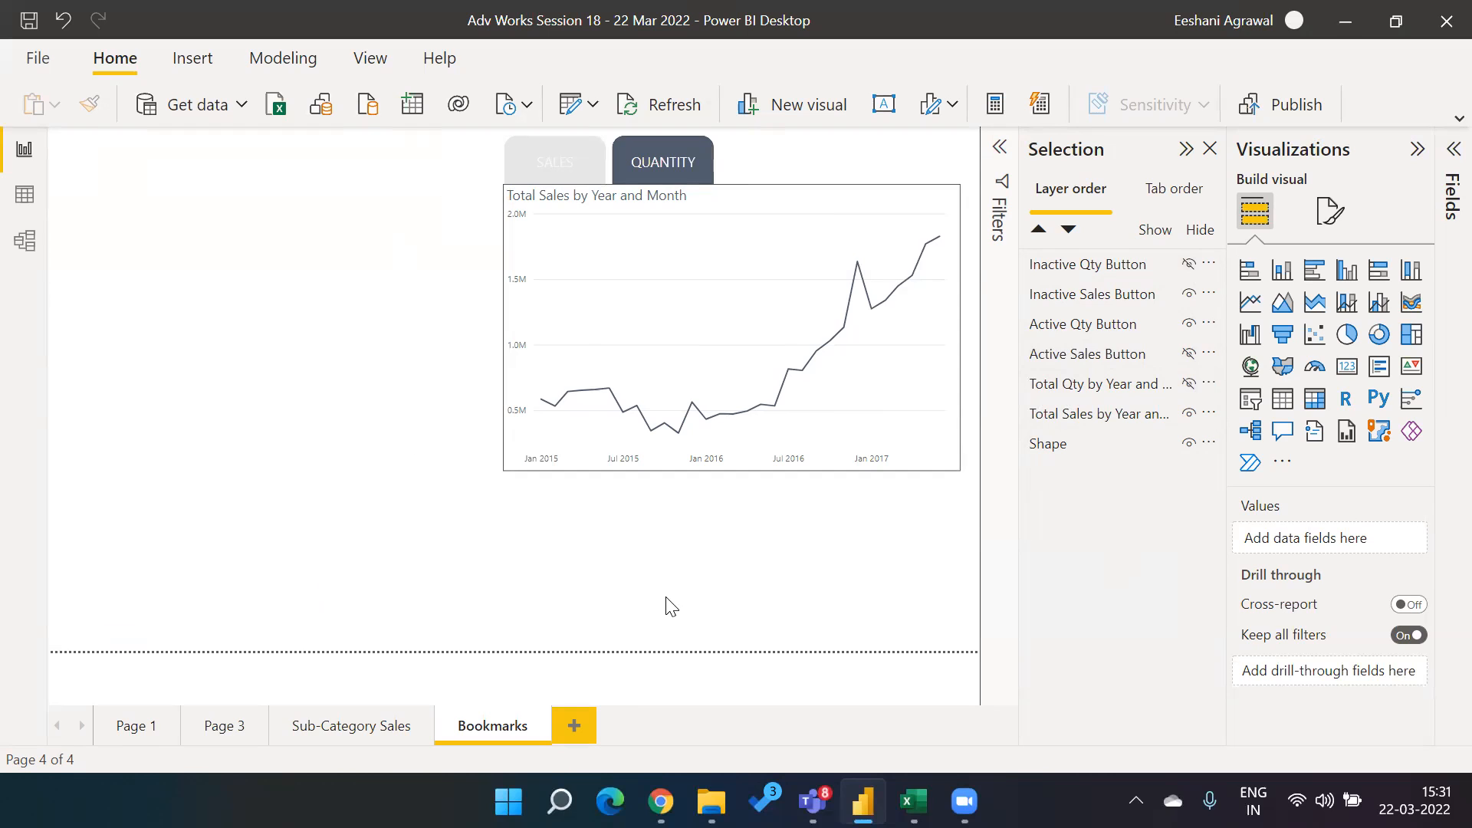
Add a bookmark of the current page state and name it "Sales View"
{"action": "left_click", "coordinate": [361, 66]}
{"action": "left_click", "coordinate": [863, 112]}
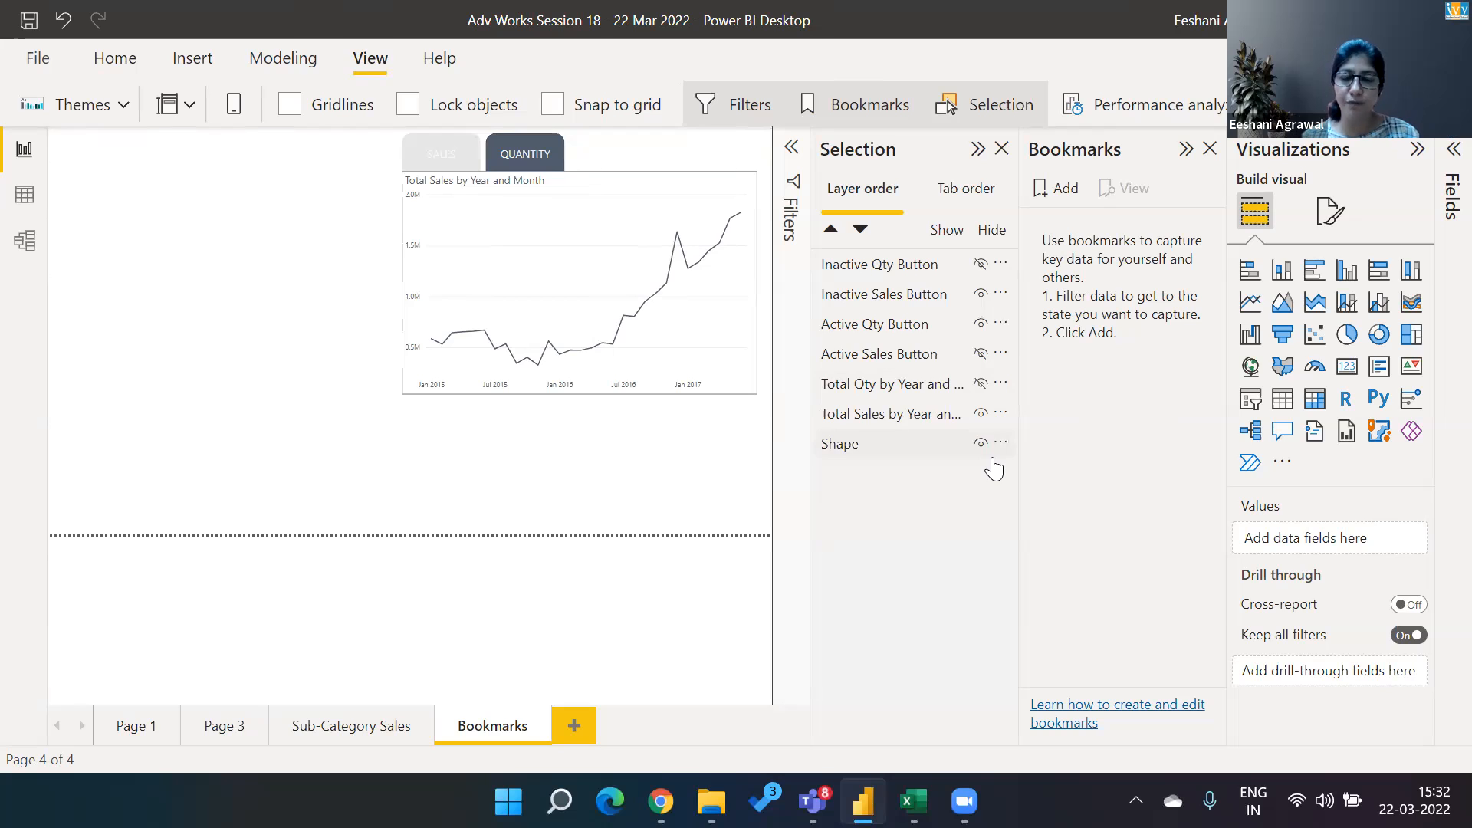
{"action": "left_click", "coordinate": [1057, 193]}
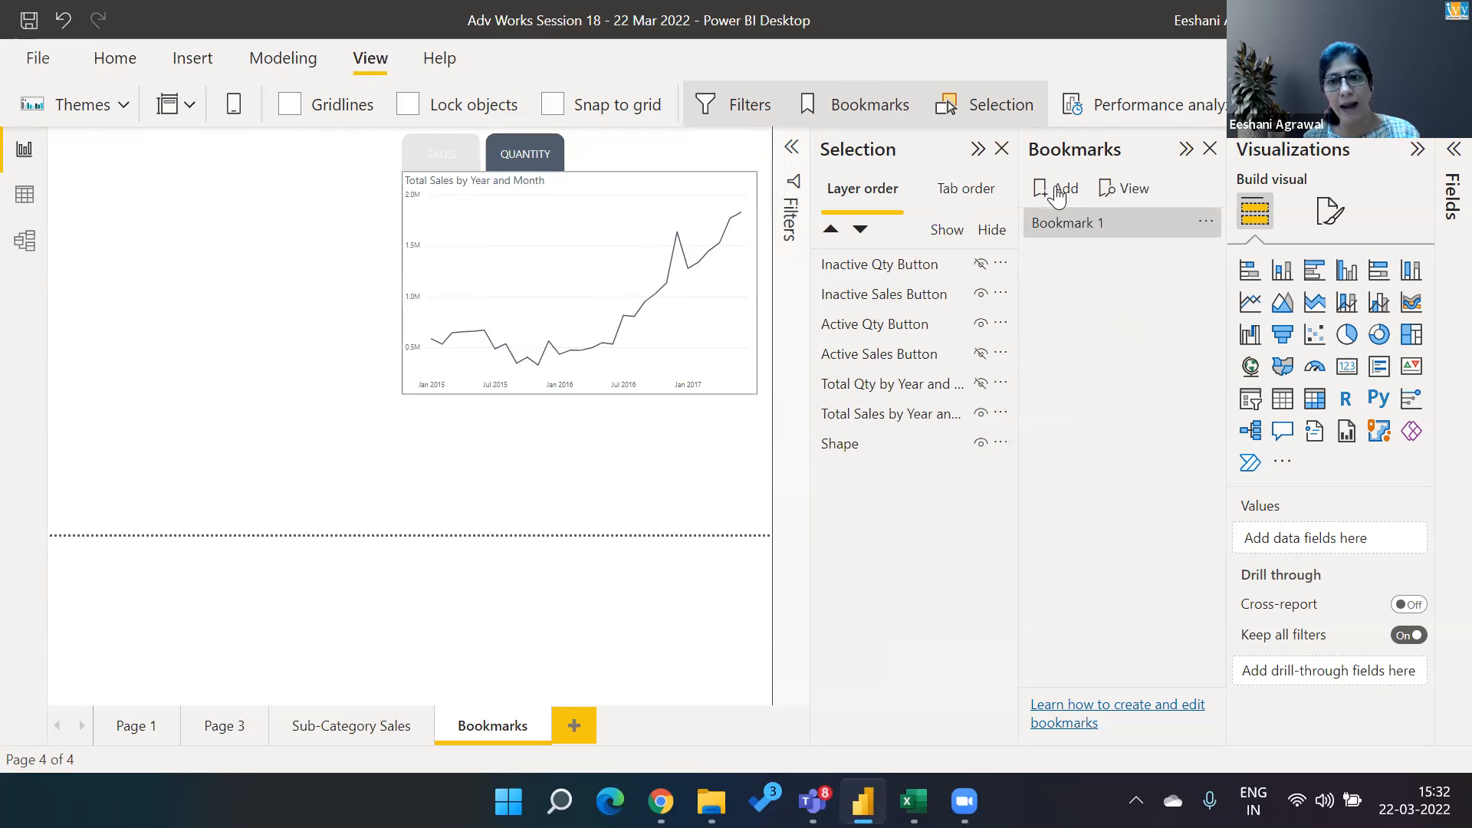
{"action": "double_click", "coordinate": [1055, 223]}
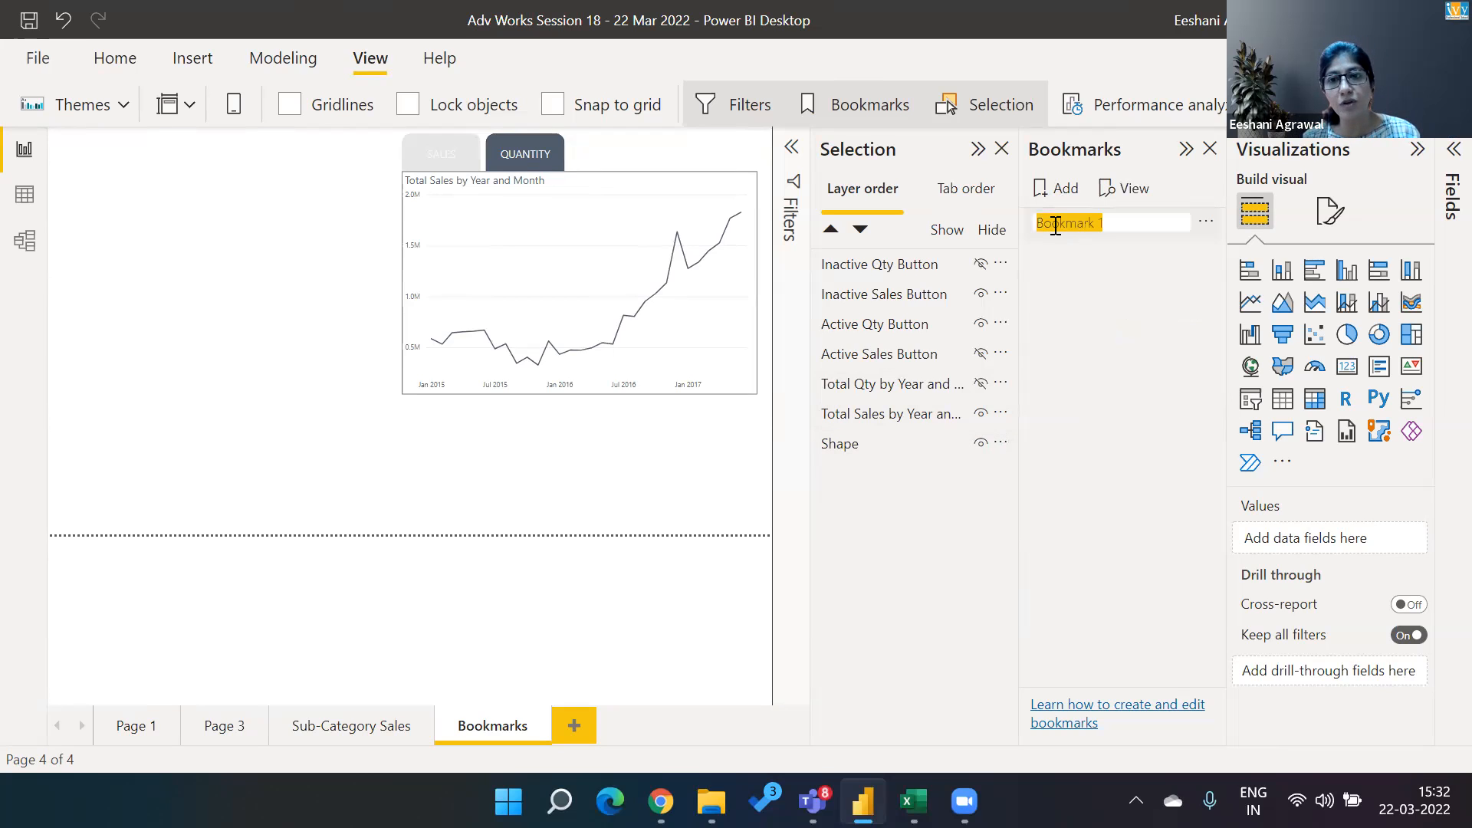
{"action": "type", "text": "Sal"}
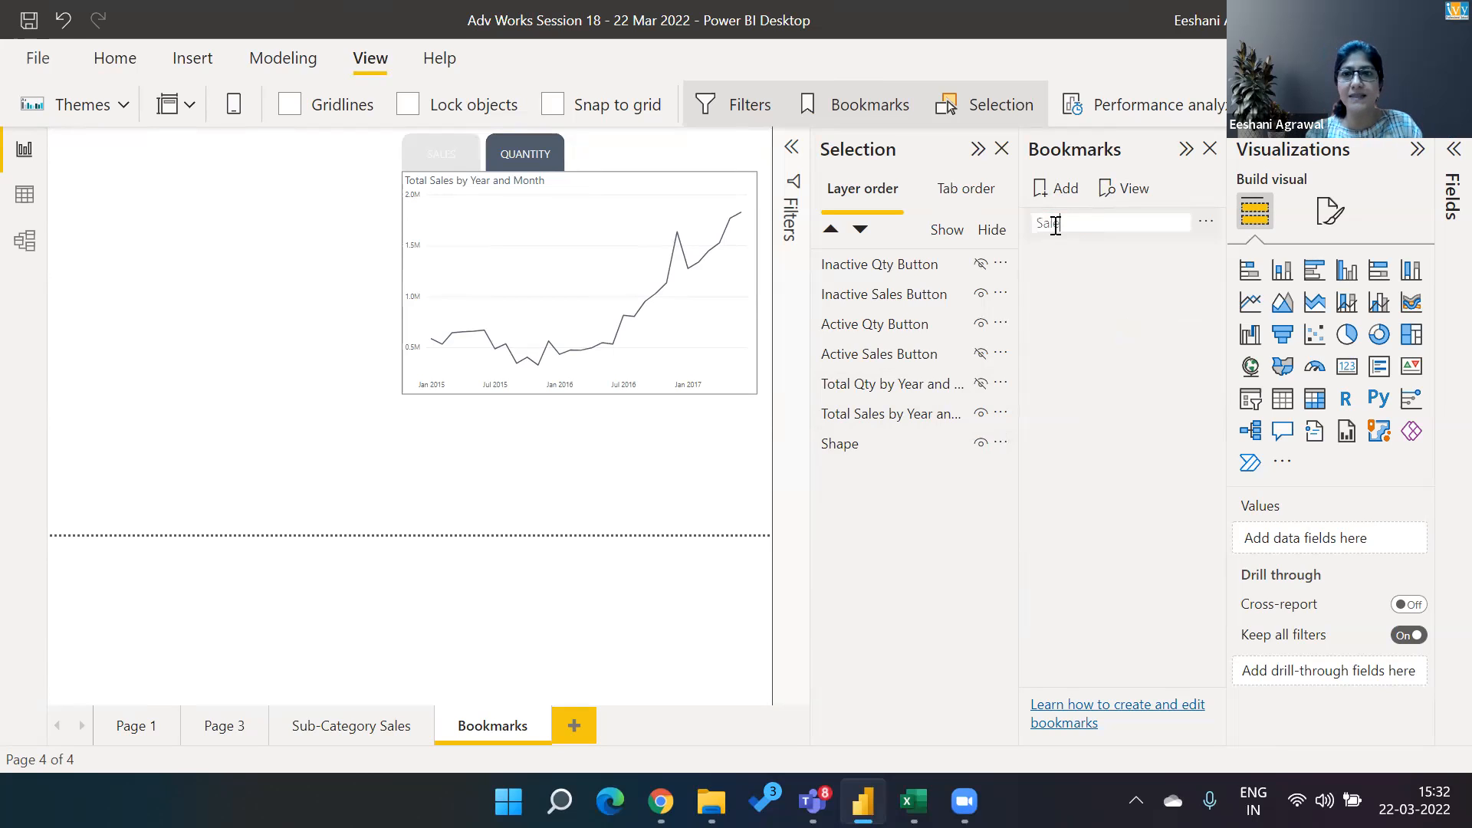
{"action": "type", "text": "es View"}
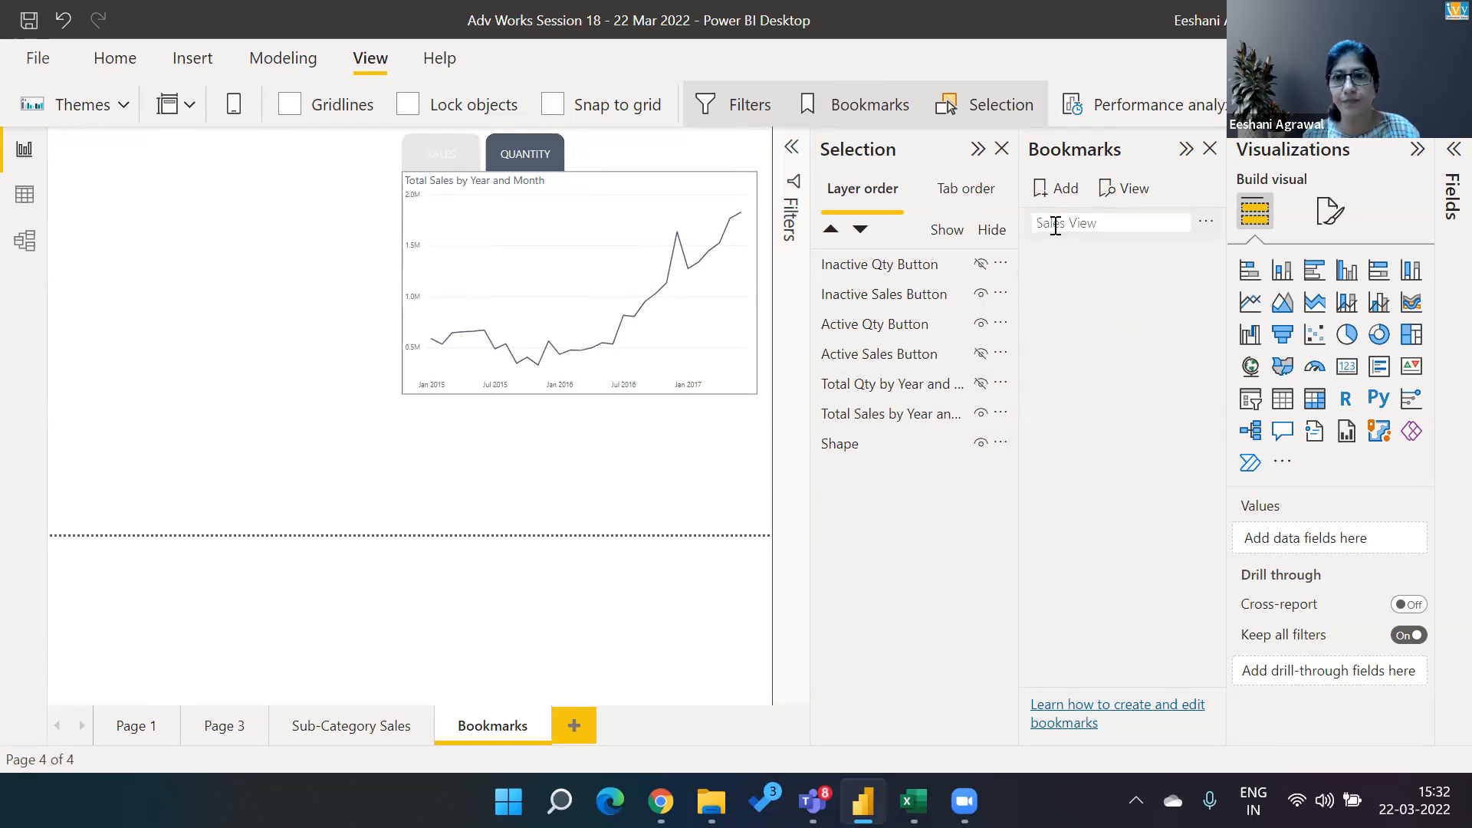
{"action": "key", "text": "Return"}
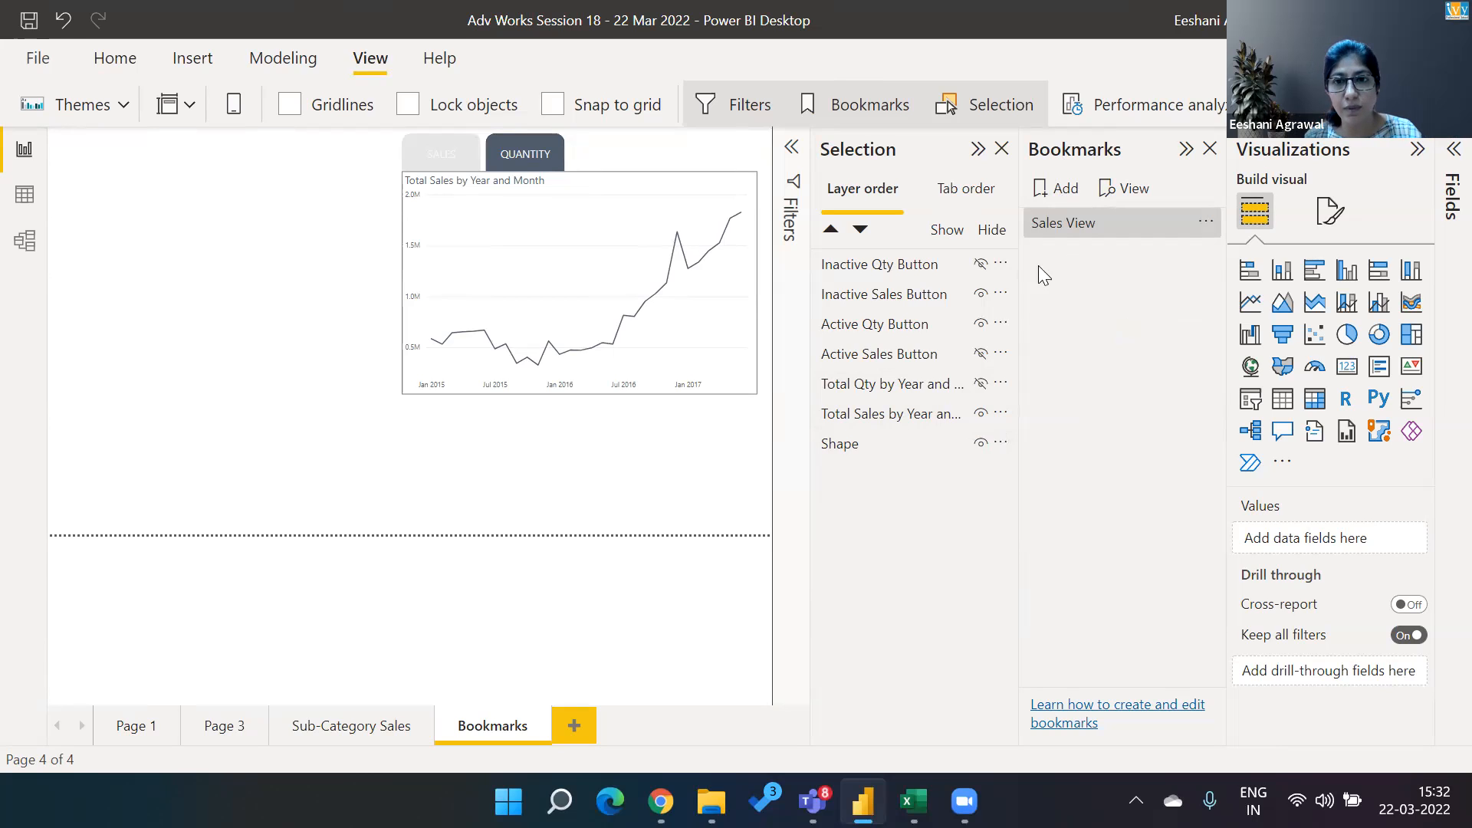
Show the Inactive Qty Button, Active Sales Button and Total Qty chart, and hide the Inactive Sales Button and Total Sales chart
{"action": "left_click", "coordinate": [982, 264]}
{"action": "left_click", "coordinate": [981, 293]}
{"action": "left_click", "coordinate": [981, 323]}
{"action": "left_click", "coordinate": [982, 324]}
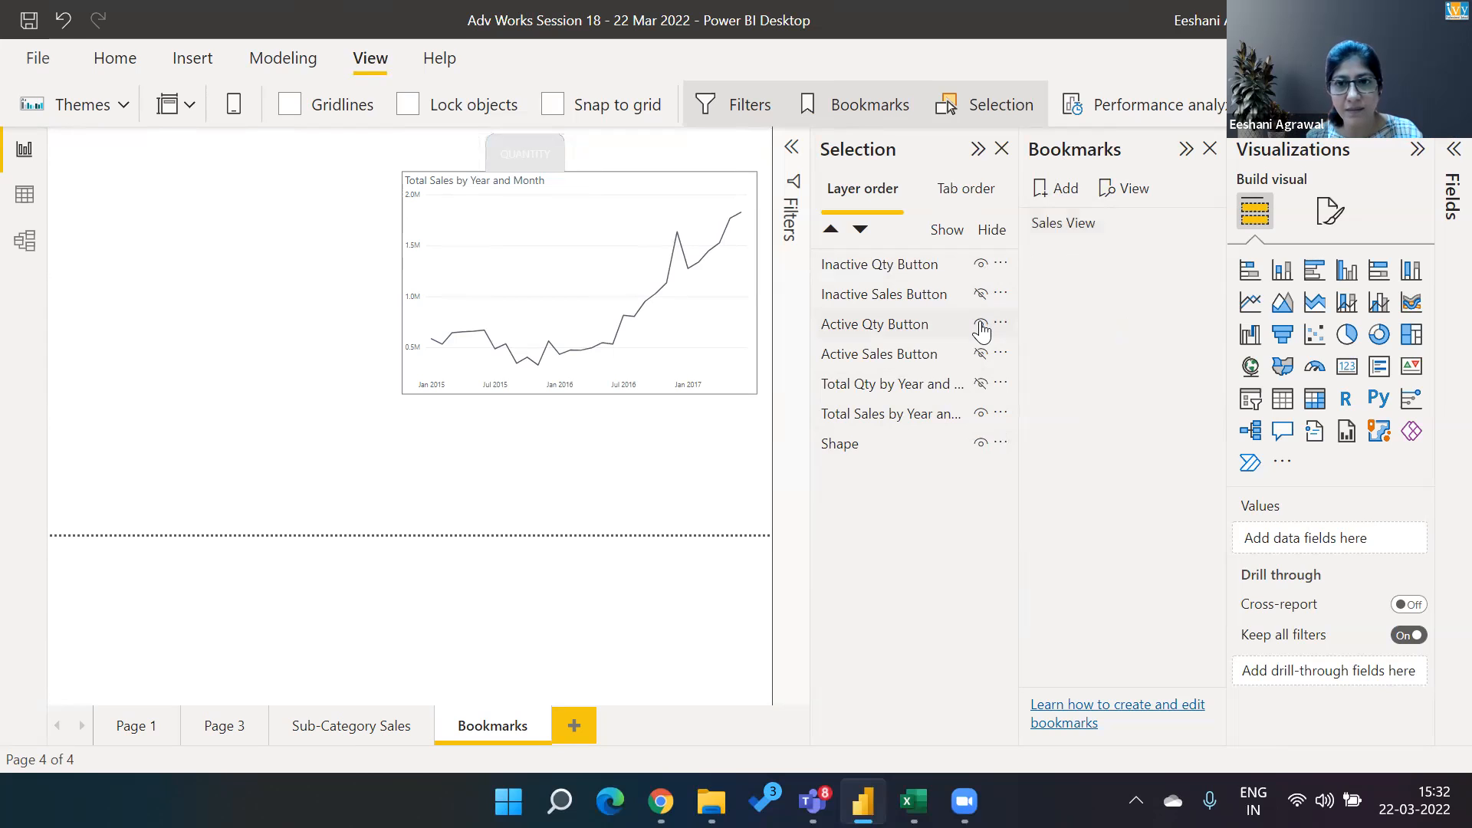
{"action": "left_click", "coordinate": [982, 326]}
{"action": "left_click", "coordinate": [981, 354]}
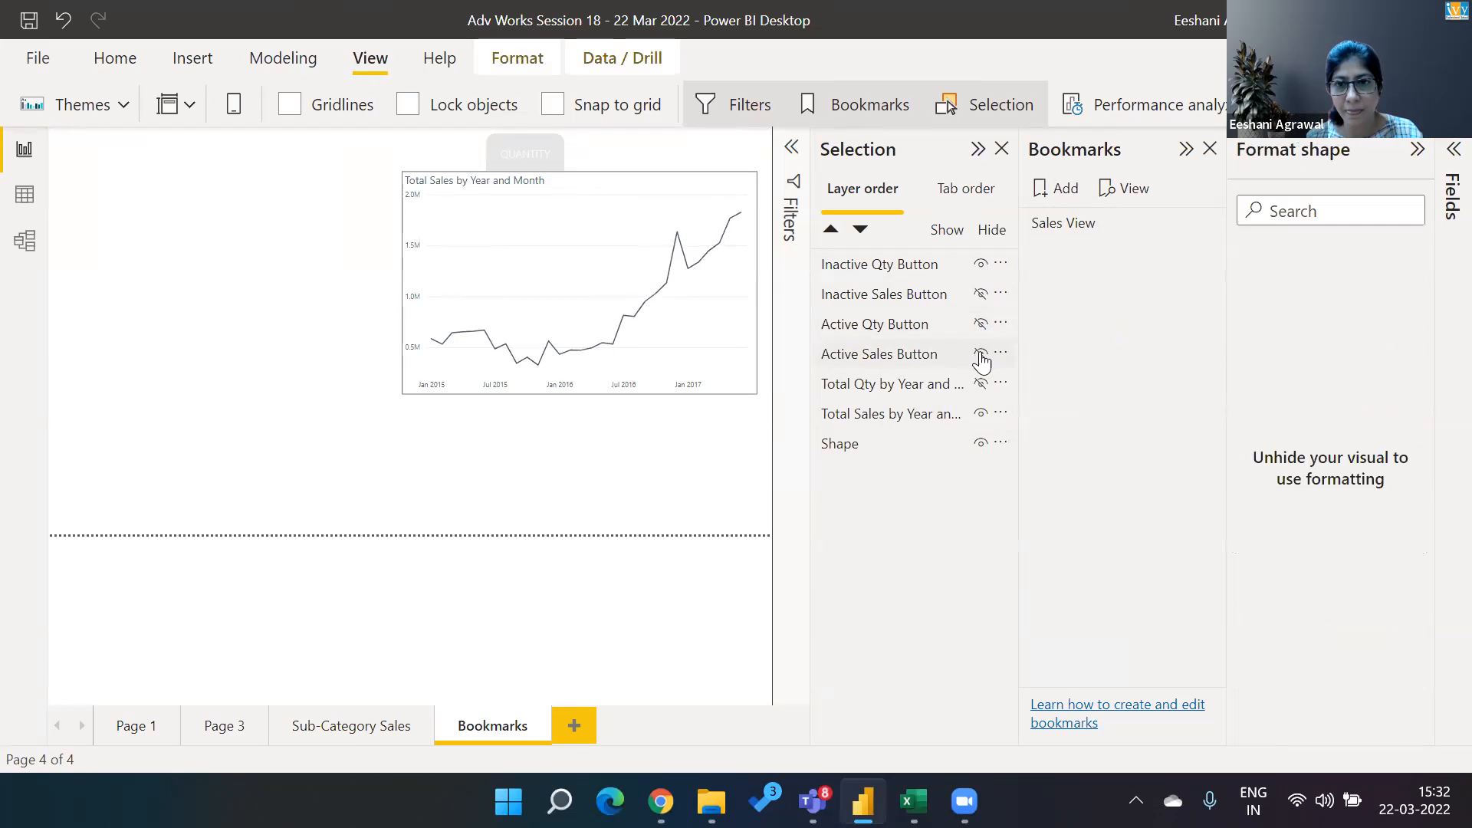
{"action": "left_click", "coordinate": [981, 384]}
{"action": "left_click", "coordinate": [981, 414]}
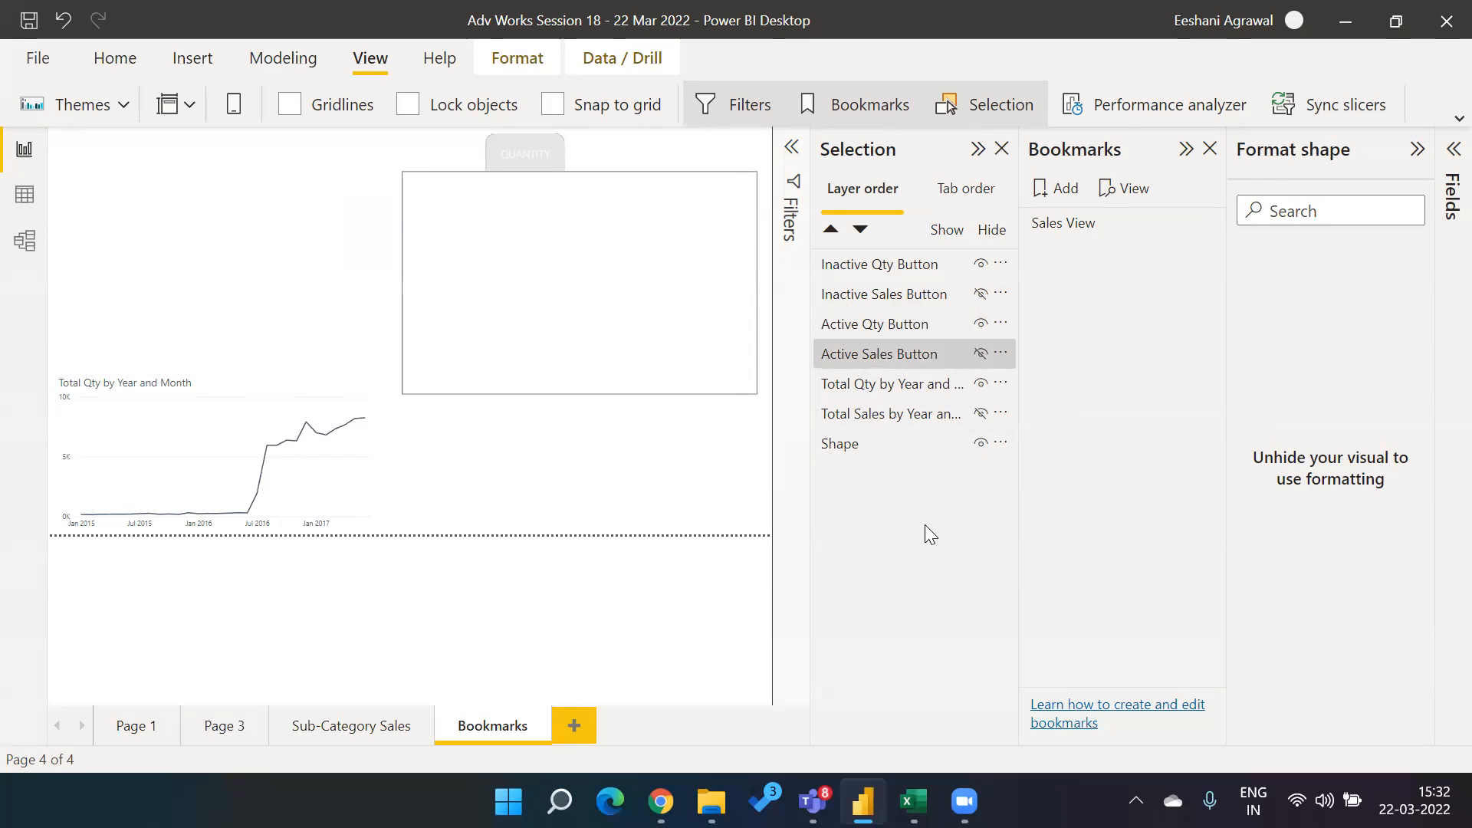
{"action": "left_click", "coordinate": [980, 355]}
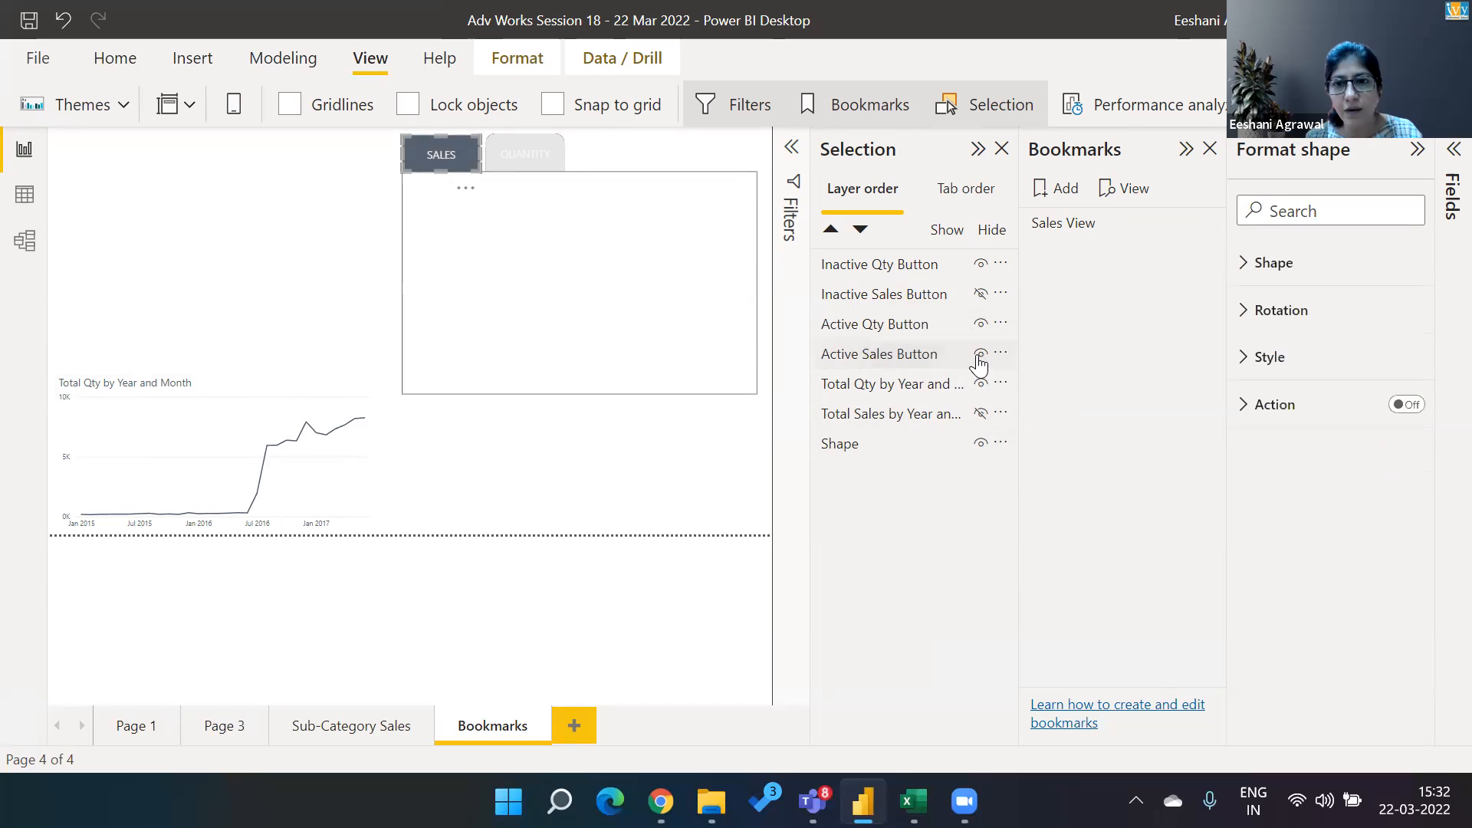
{"action": "left_click", "coordinate": [627, 464]}
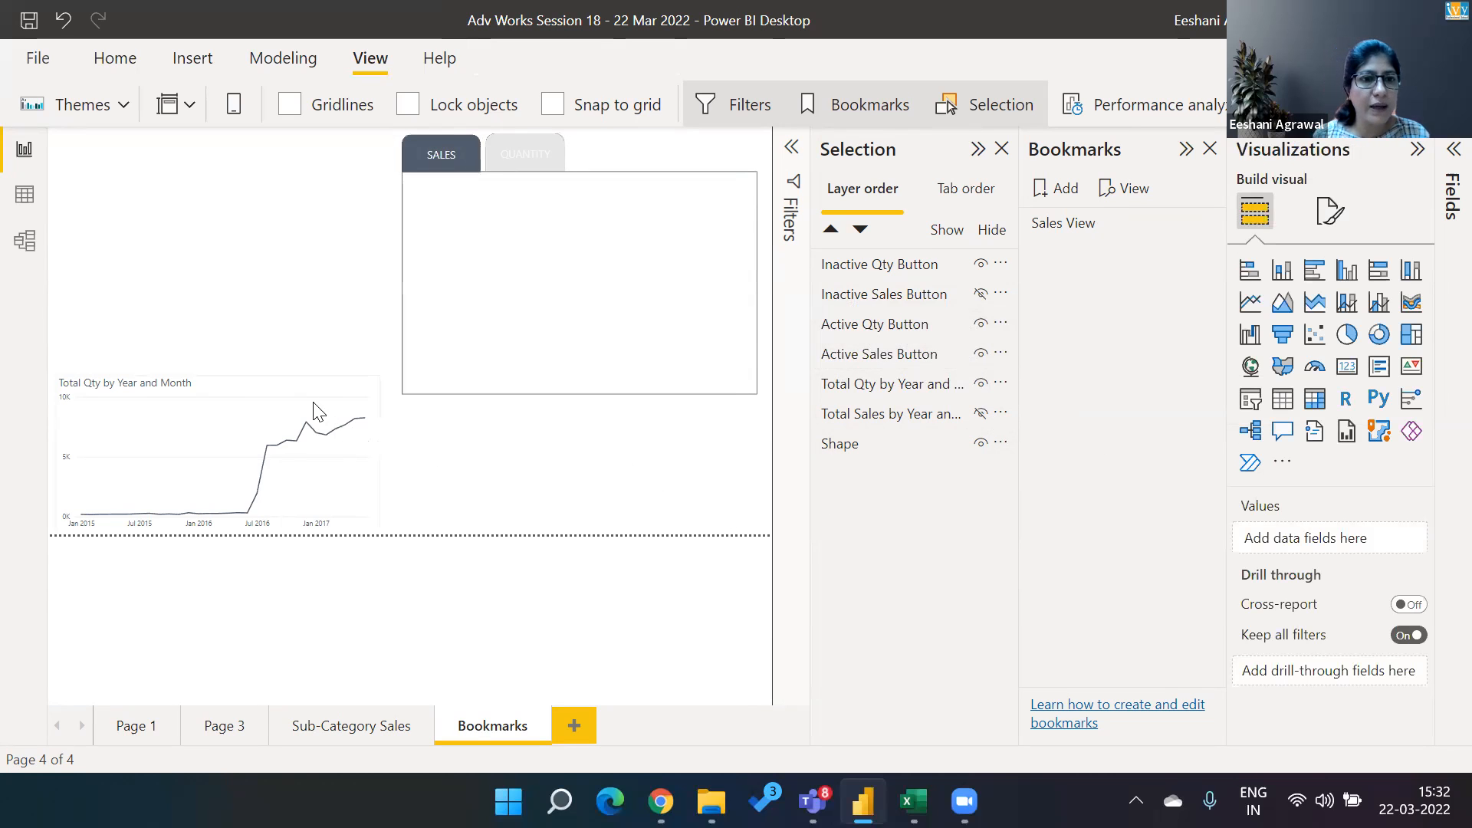
Move the Total Qty by Year and Month chart onto the frame, enlarge it to fill the frame, and deselect it
{"action": "left_click_drag", "start_coordinate": [296, 388], "coordinate": [641, 187]}
{"action": "left_click_drag", "start_coordinate": [725, 329], "coordinate": [752, 390]}
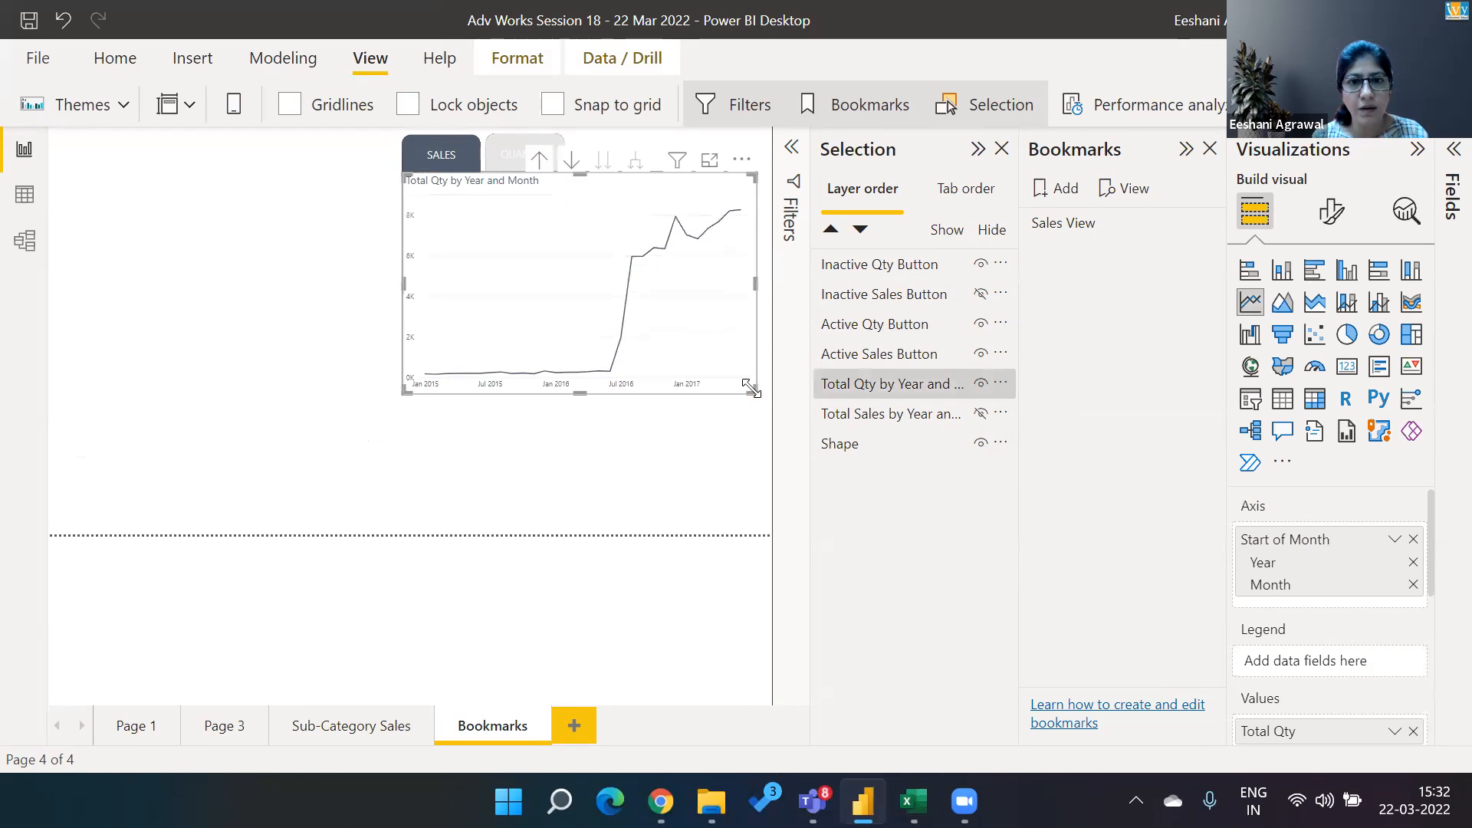
{"action": "left_click", "coordinate": [693, 463]}
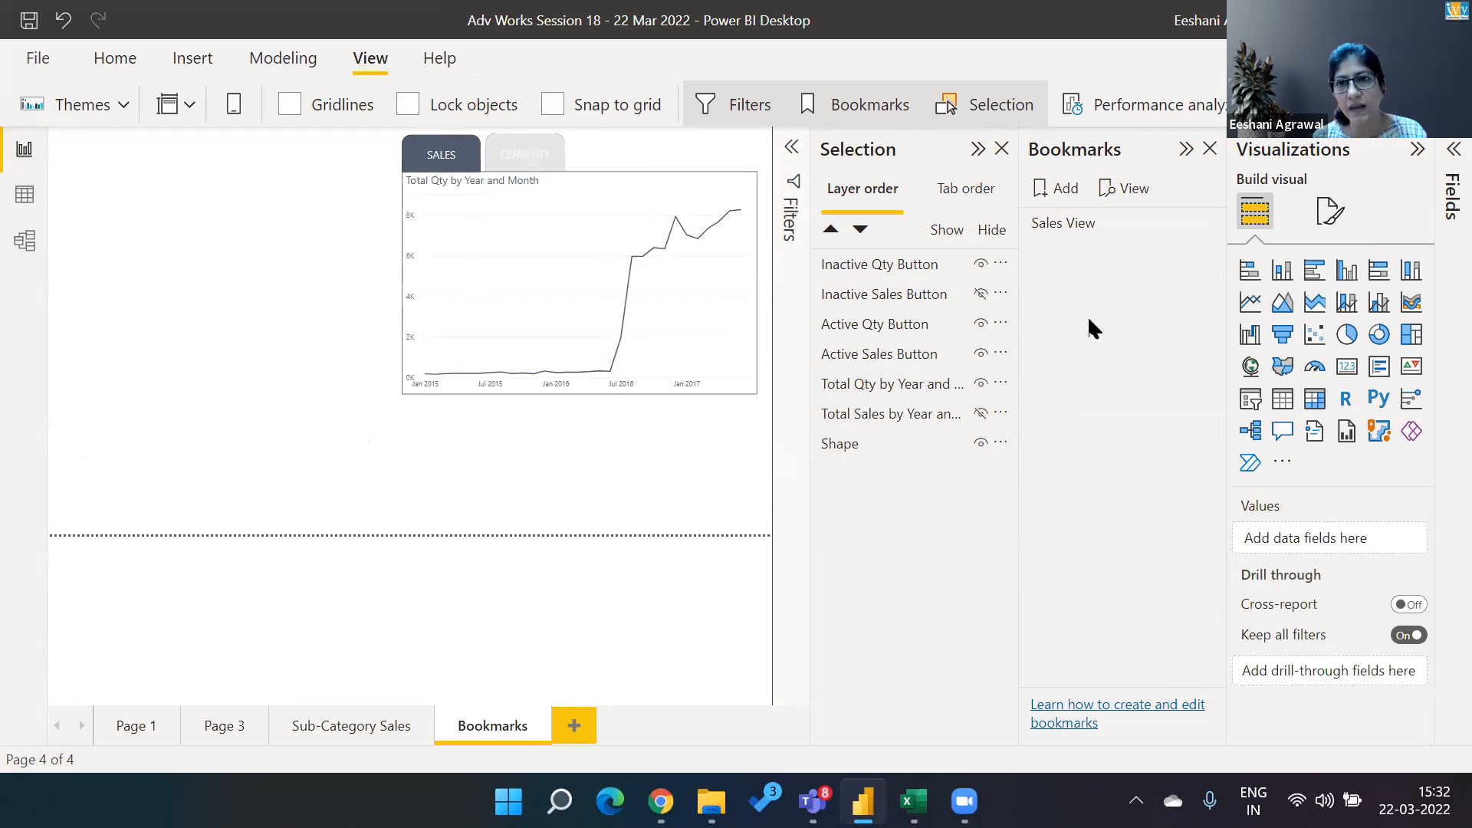
Add a bookmark of the current page state named "Qty View", and hide the Active Qty Button
{"action": "left_click", "coordinate": [1051, 193]}
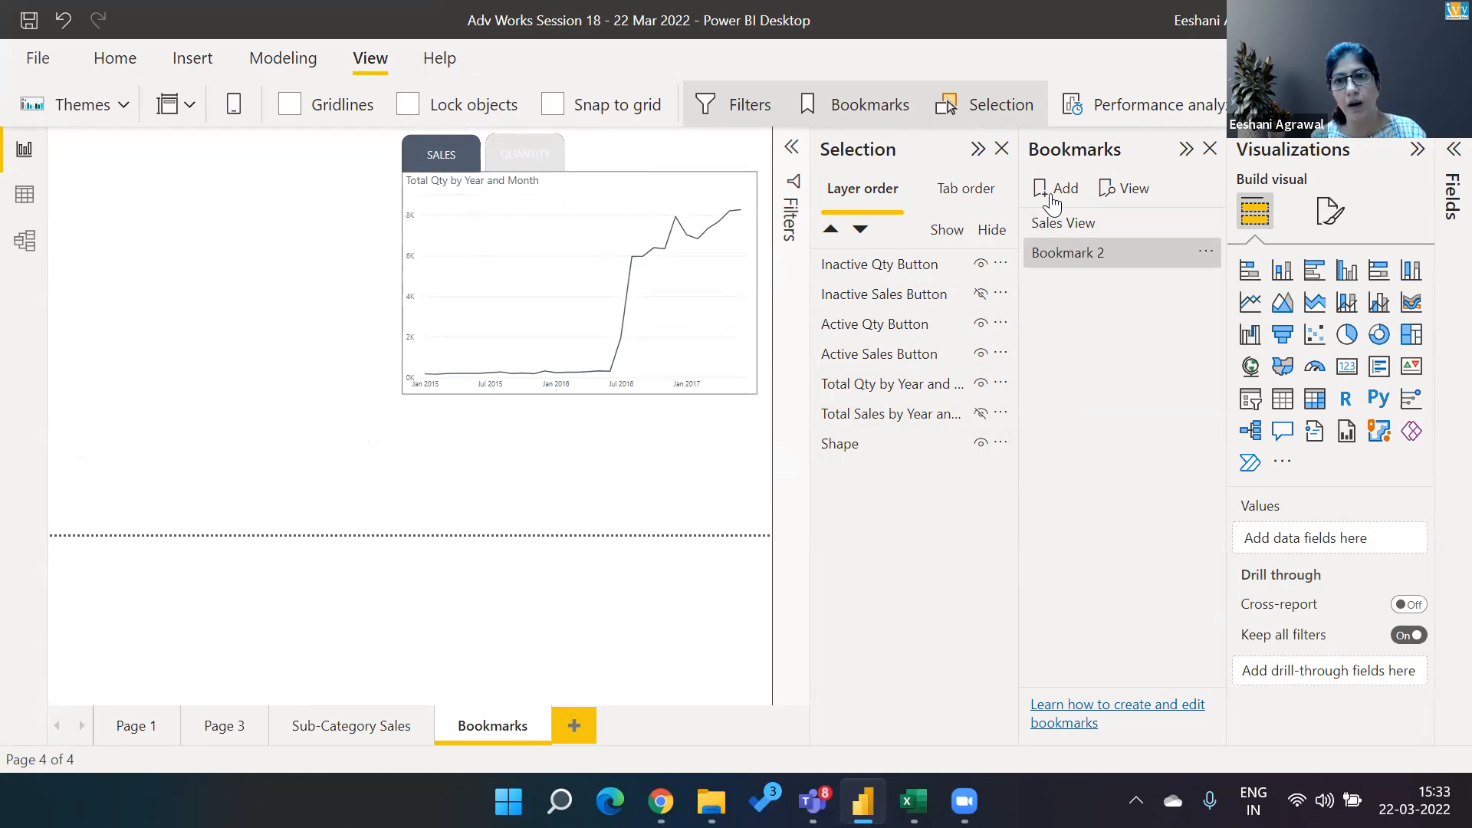
{"action": "double_click", "coordinate": [1053, 253]}
{"action": "type", "text": "Qty View"}
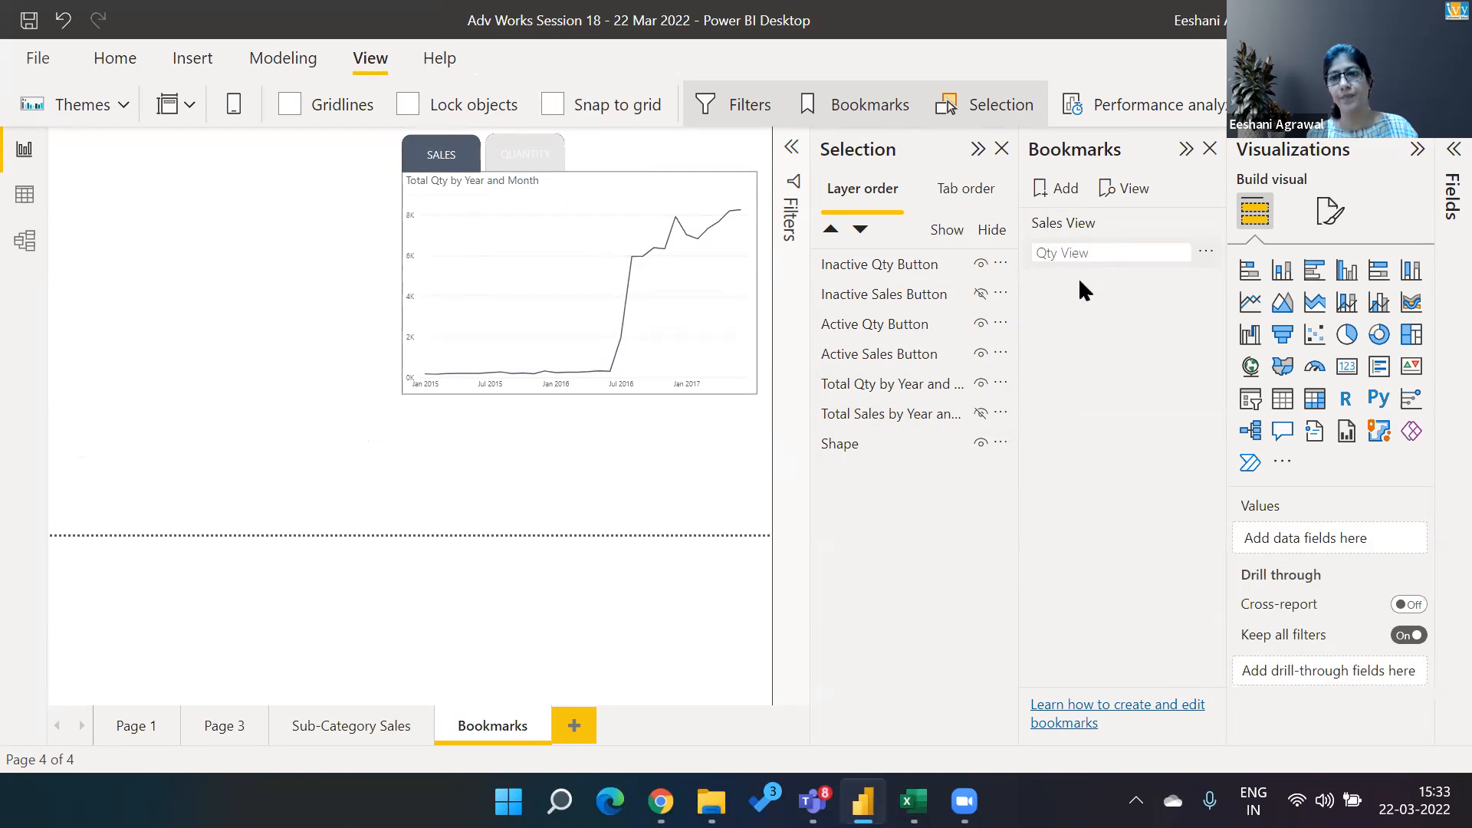
{"action": "key", "text": "Return"}
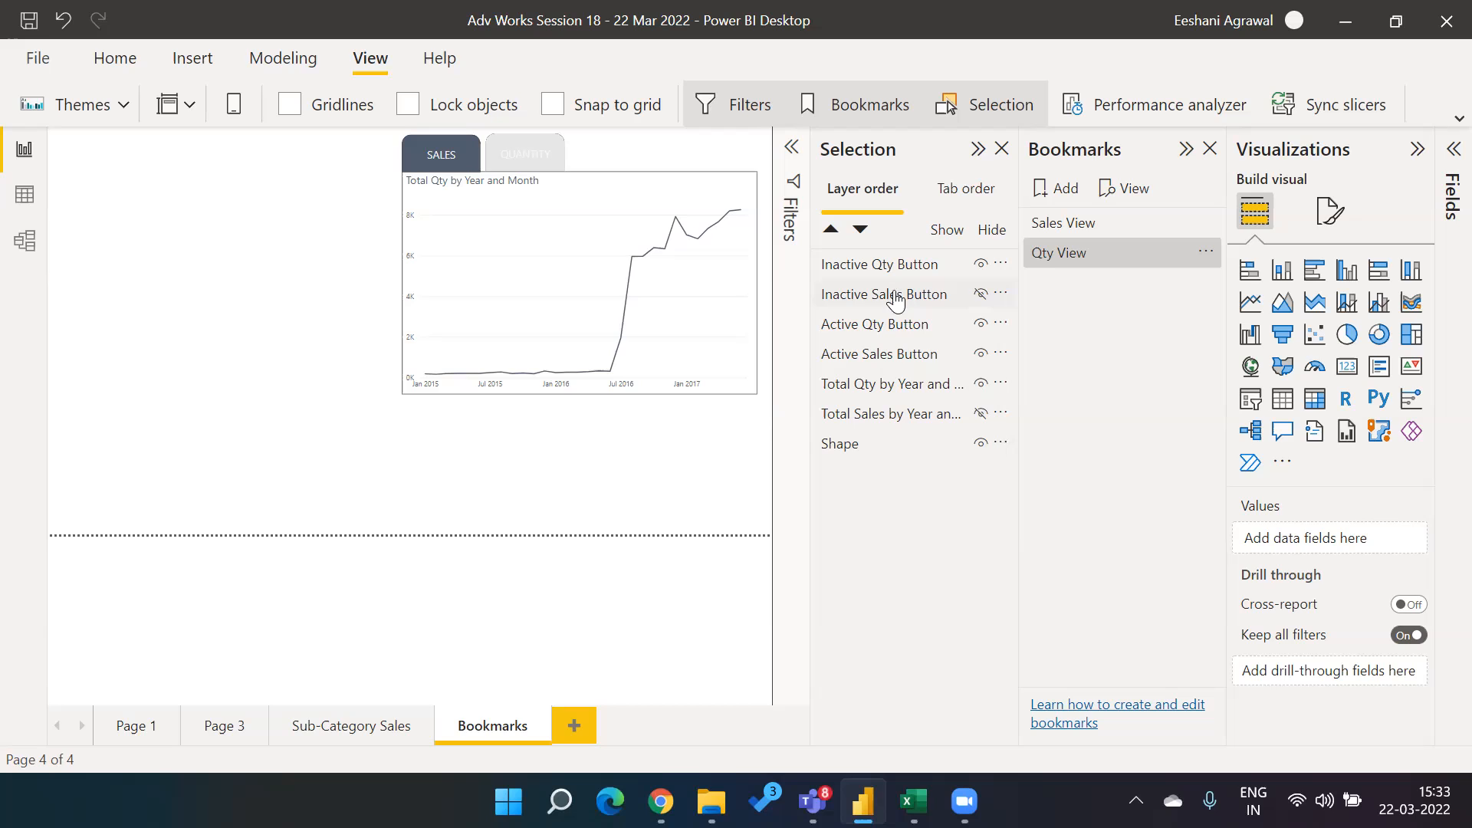
{"action": "left_click", "coordinate": [981, 324]}
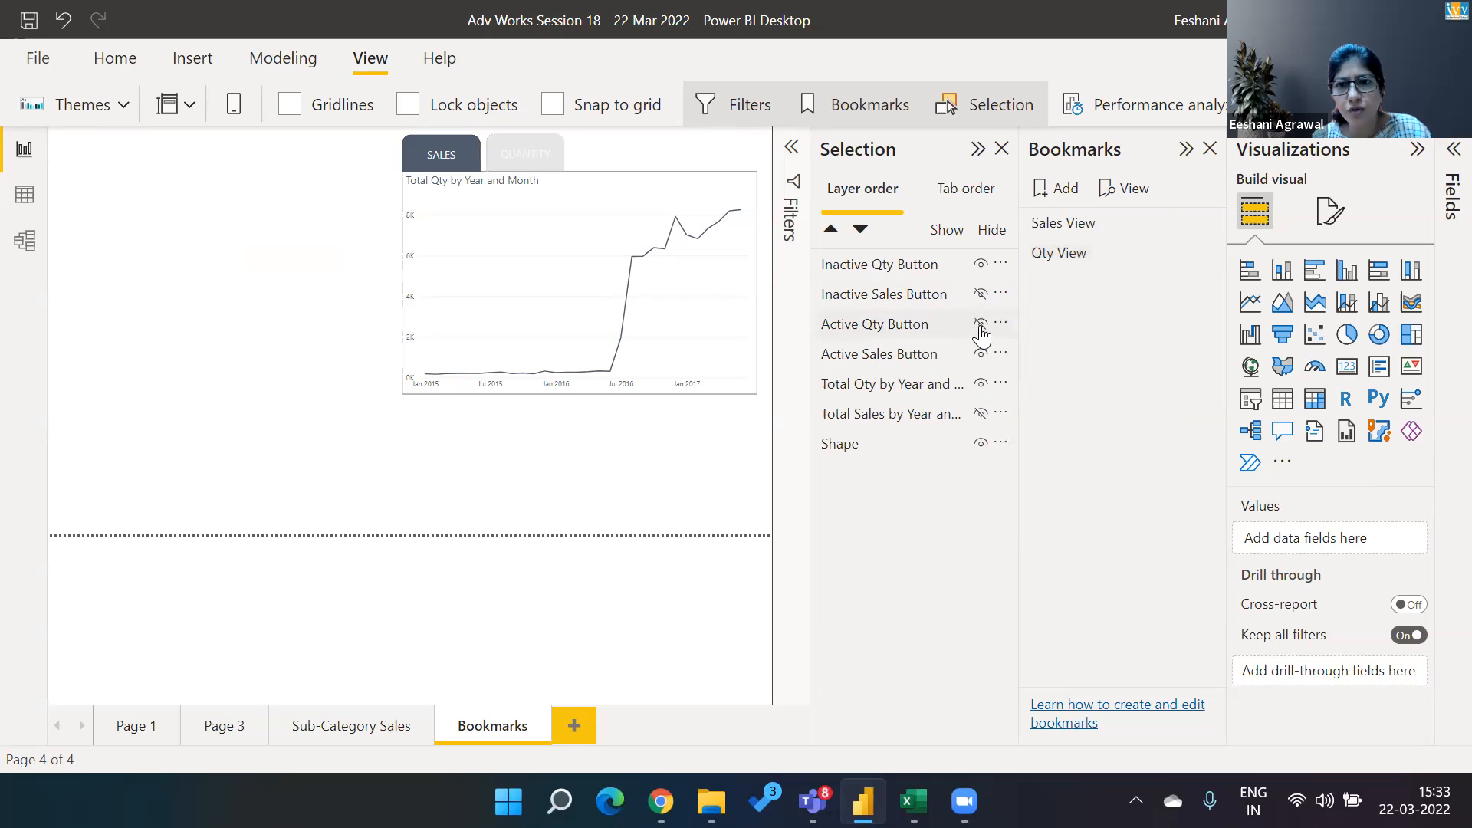
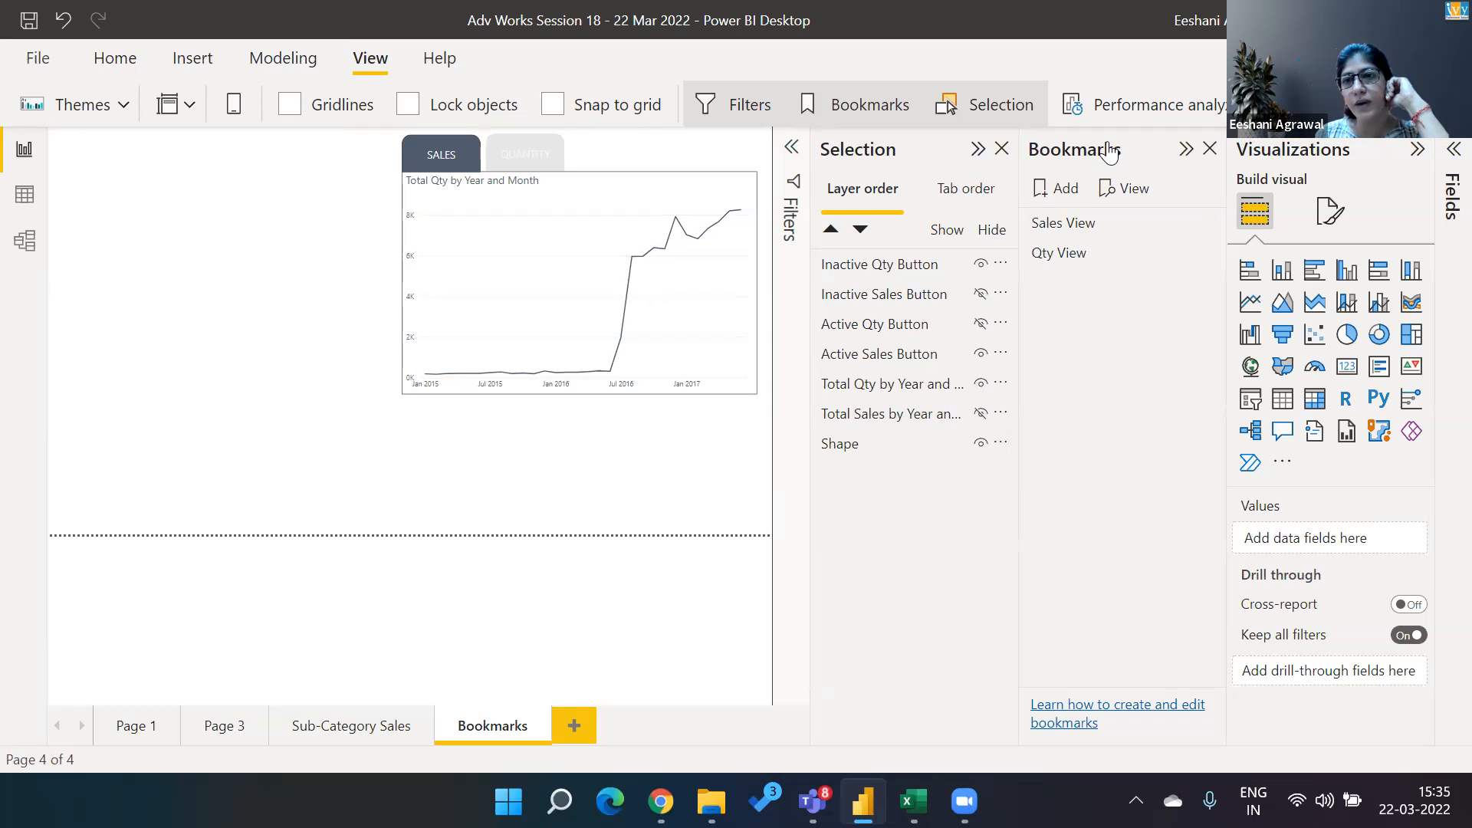
Turn on the action of the Active Sales Button with type Bookmark and set its bookmark to Sales View
{"action": "left_click", "coordinate": [851, 275]}
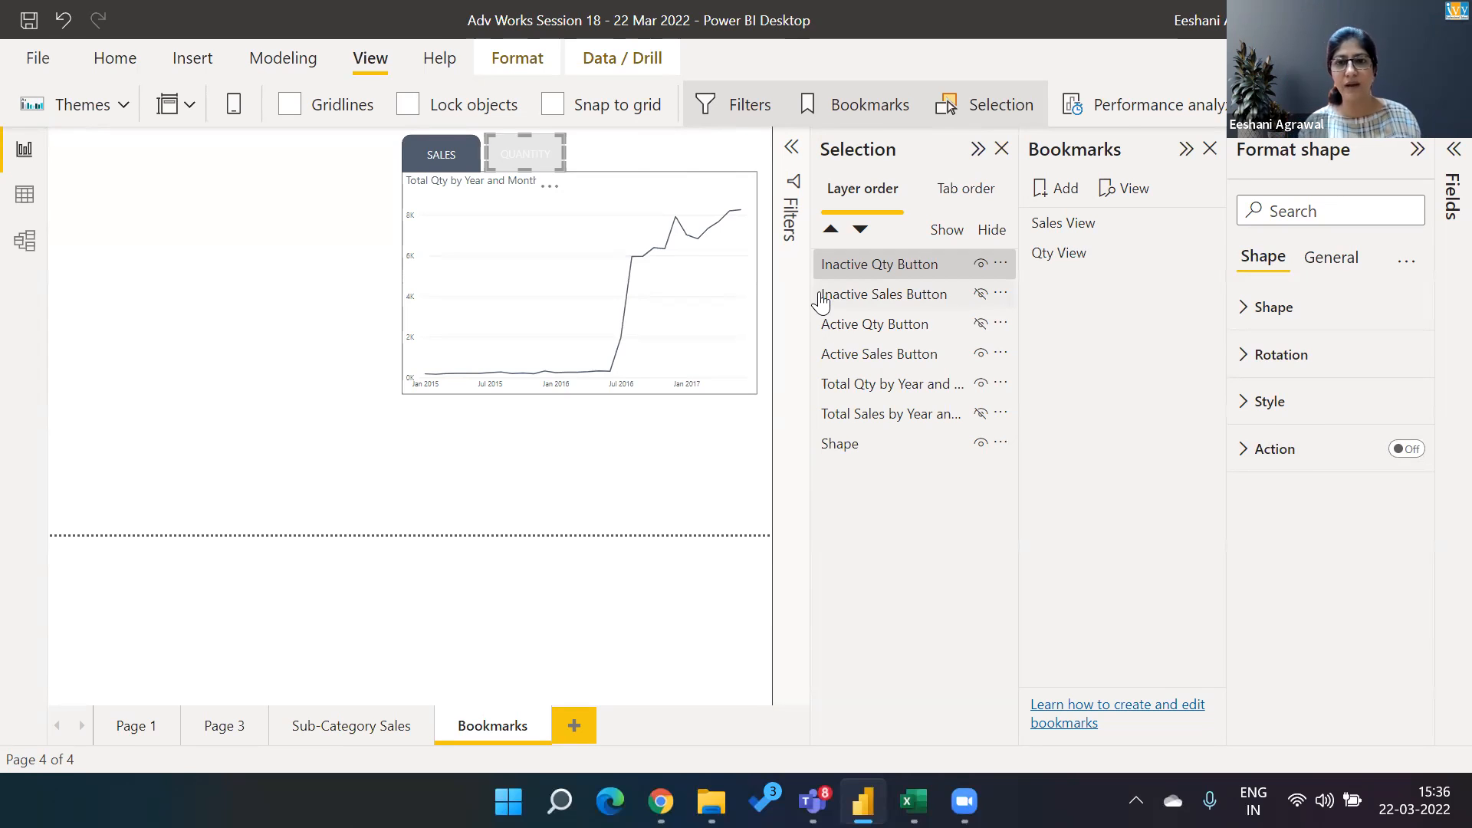
{"action": "left_click", "coordinate": [875, 359]}
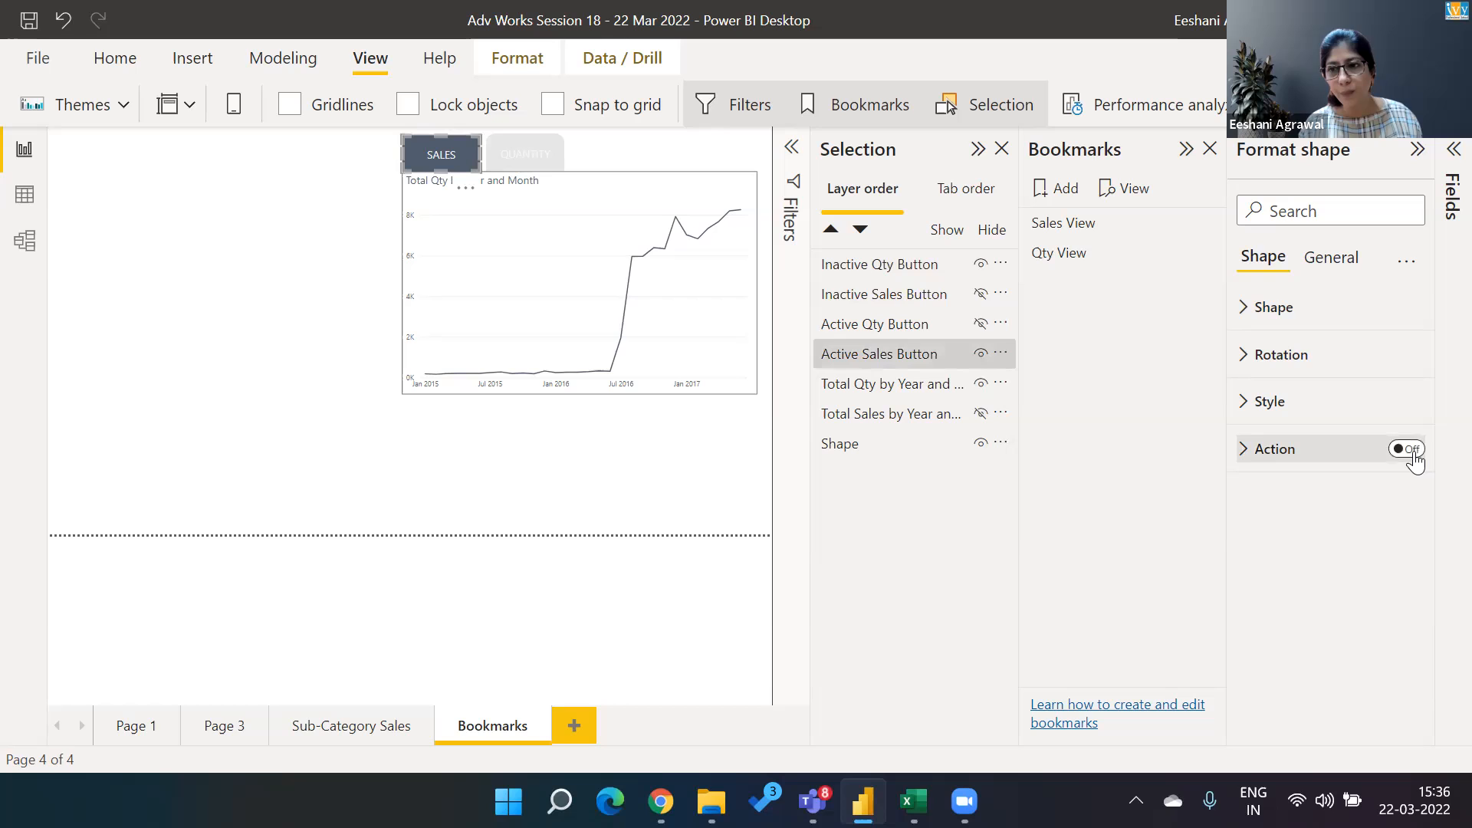
{"action": "left_click", "coordinate": [1409, 449]}
{"action": "left_click", "coordinate": [1245, 451]}
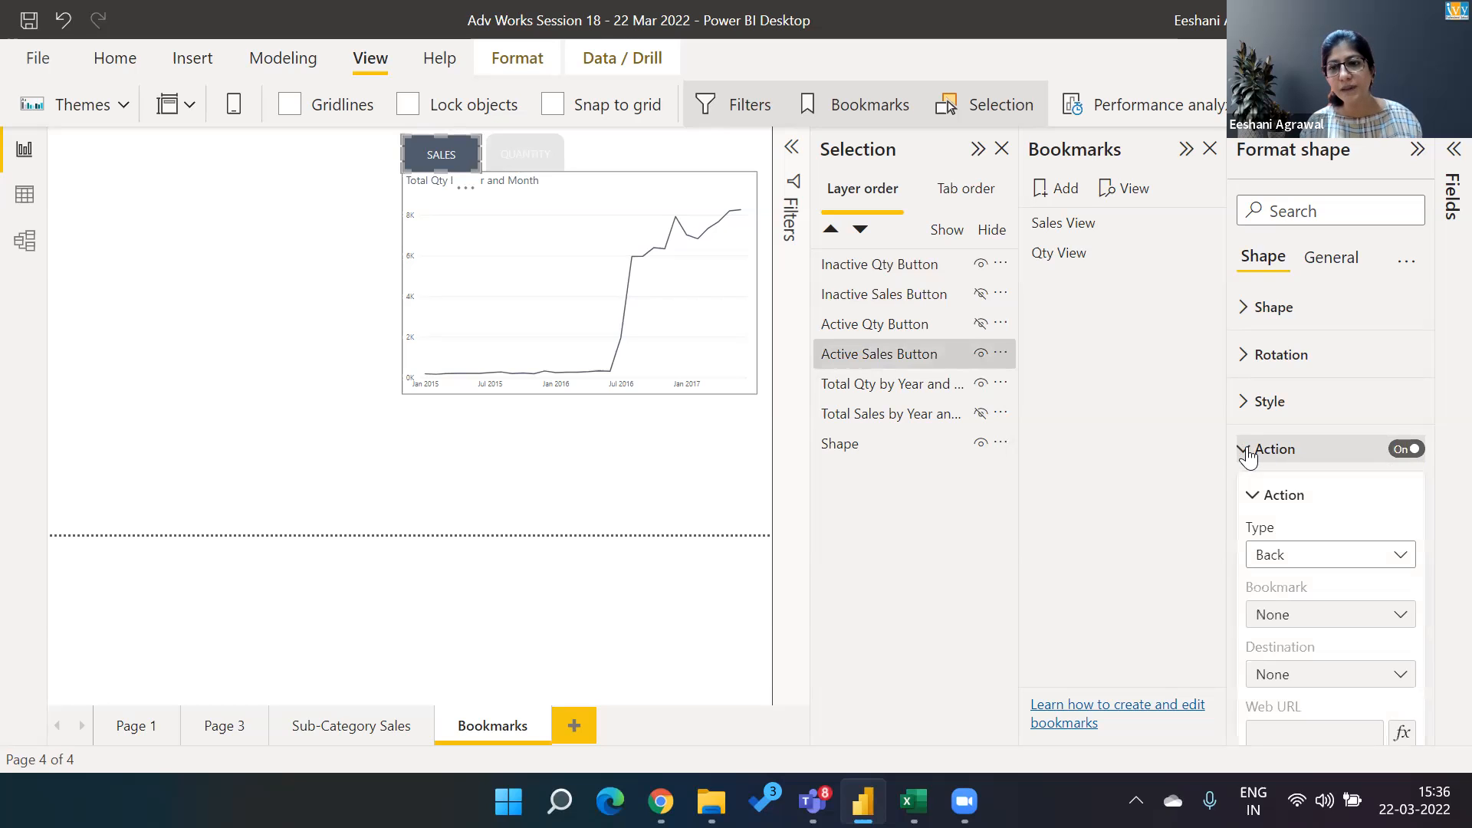
{"action": "left_click", "coordinate": [1293, 554]}
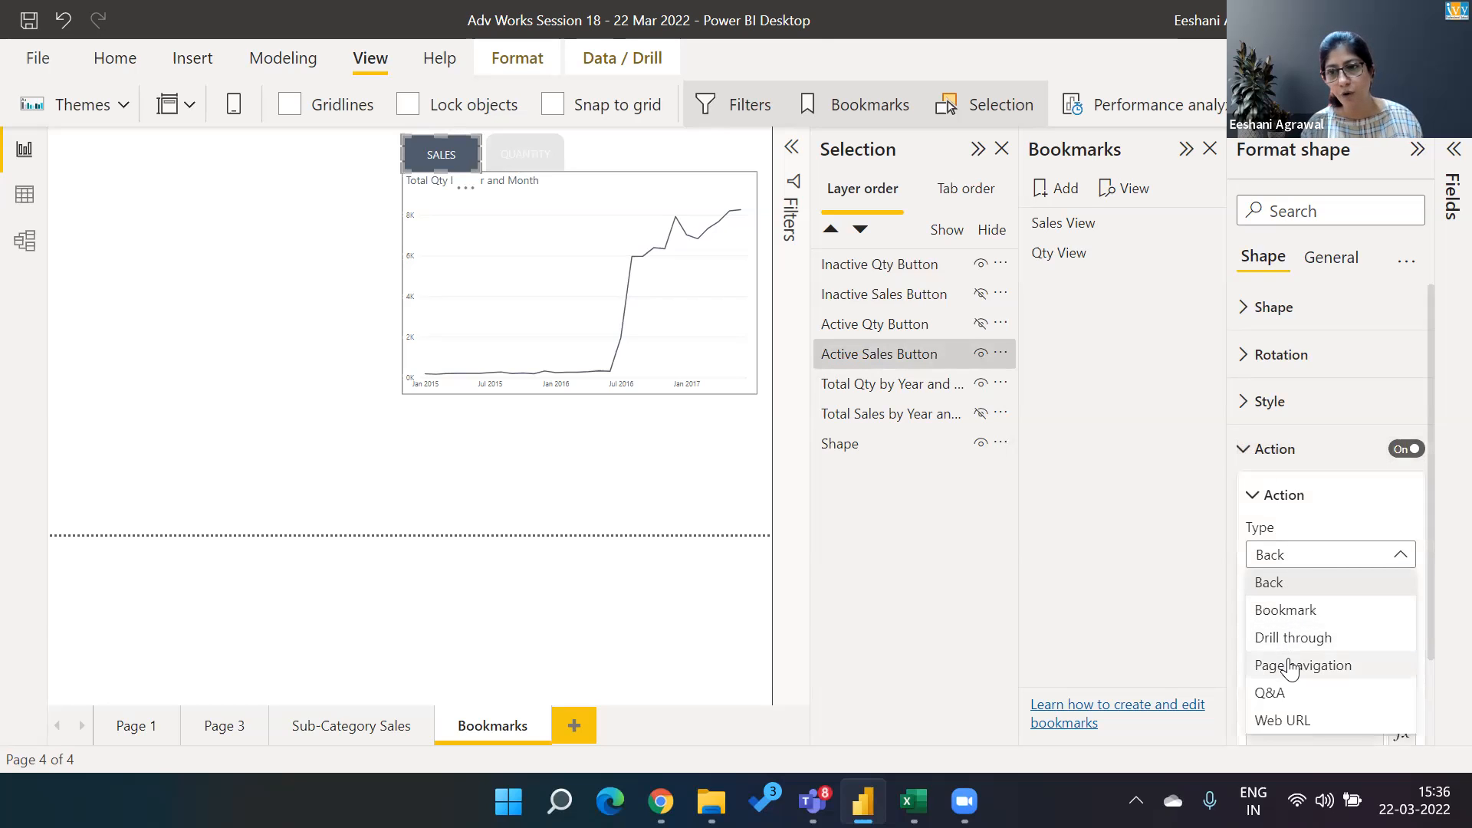
{"action": "left_click", "coordinate": [1286, 613]}
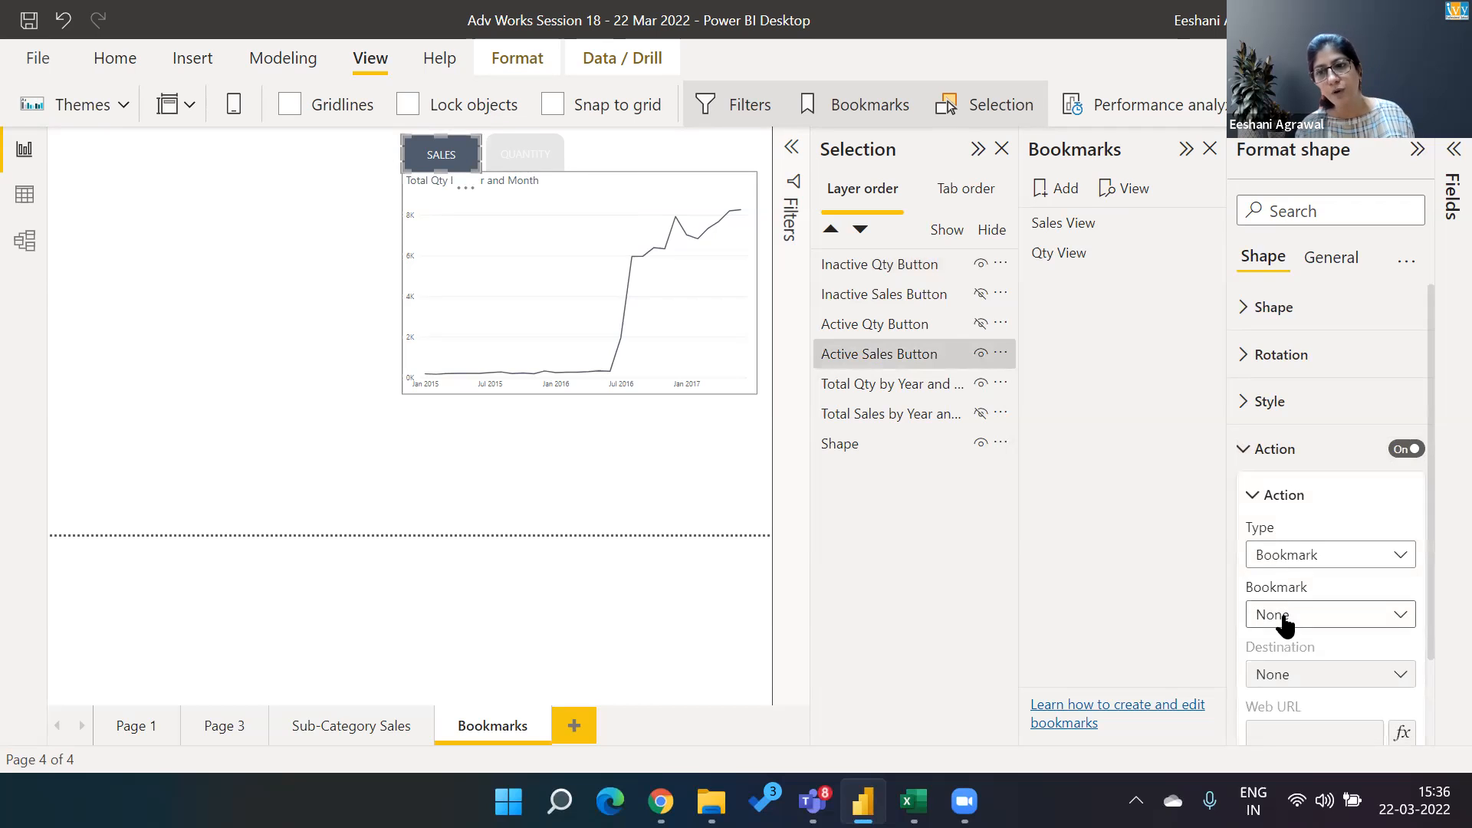
{"action": "left_click", "coordinate": [1285, 622]}
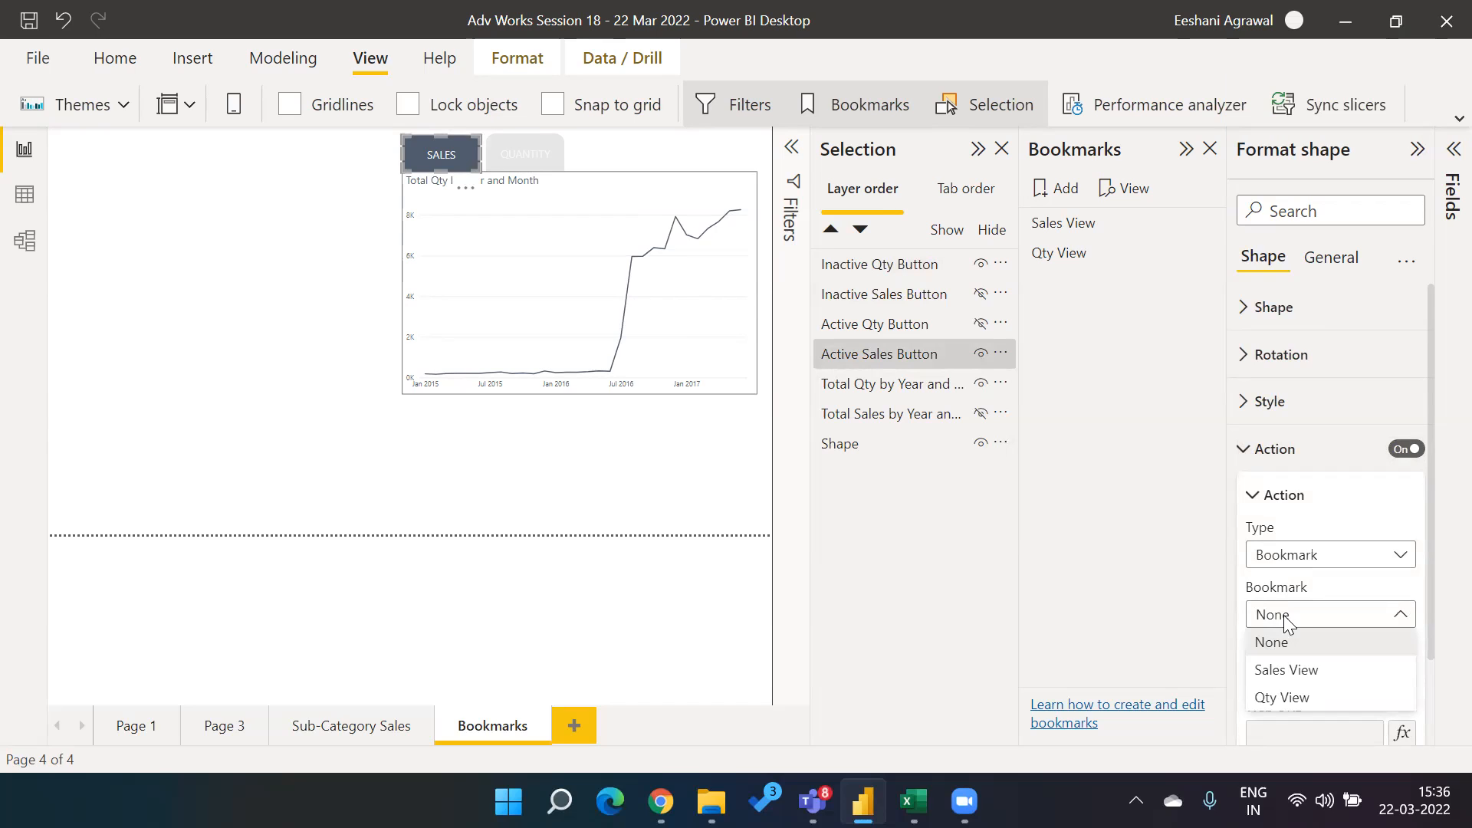
{"action": "left_click", "coordinate": [1286, 678]}
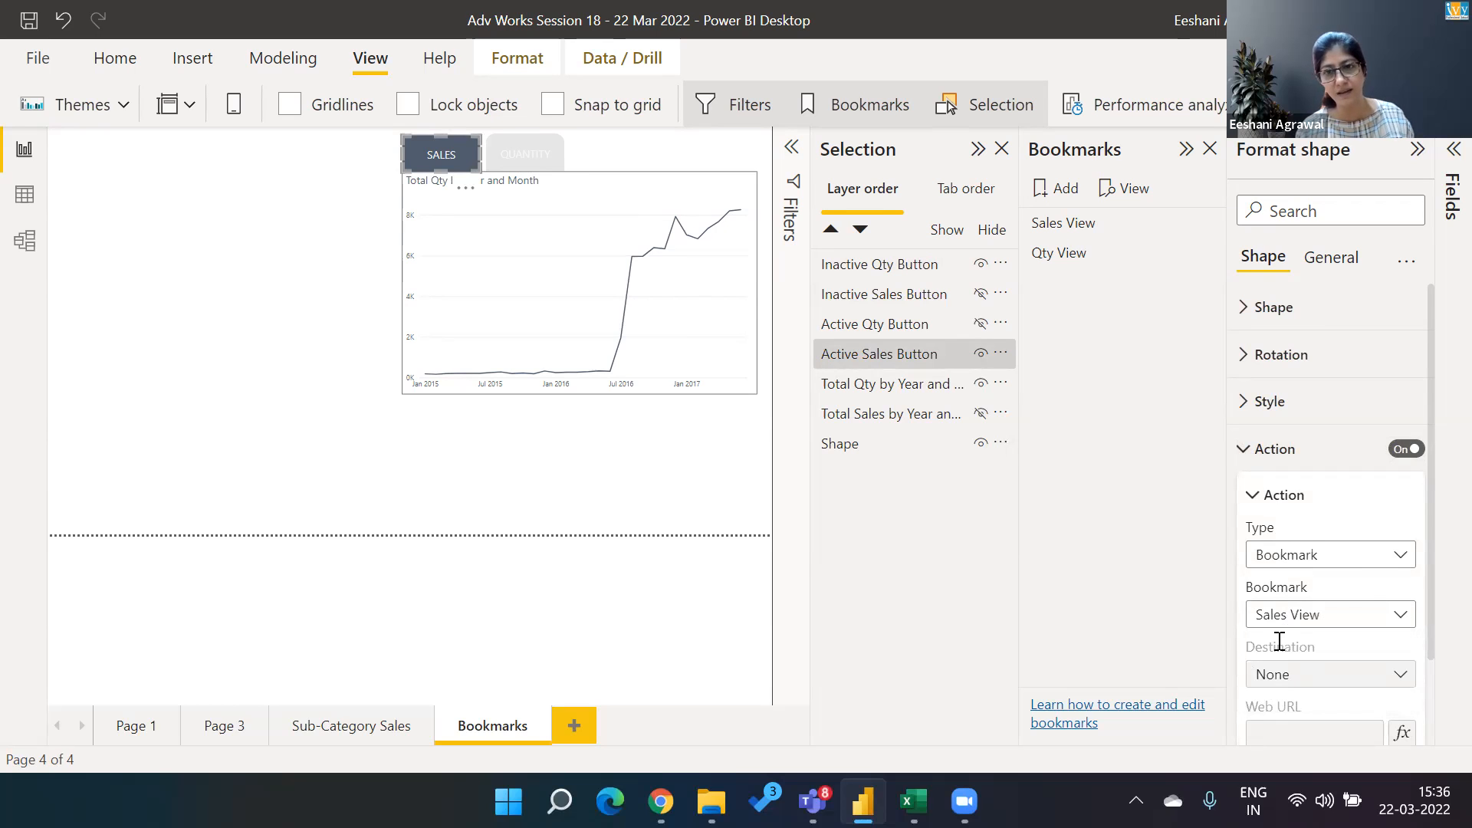
{"action": "left_click", "coordinate": [854, 326]}
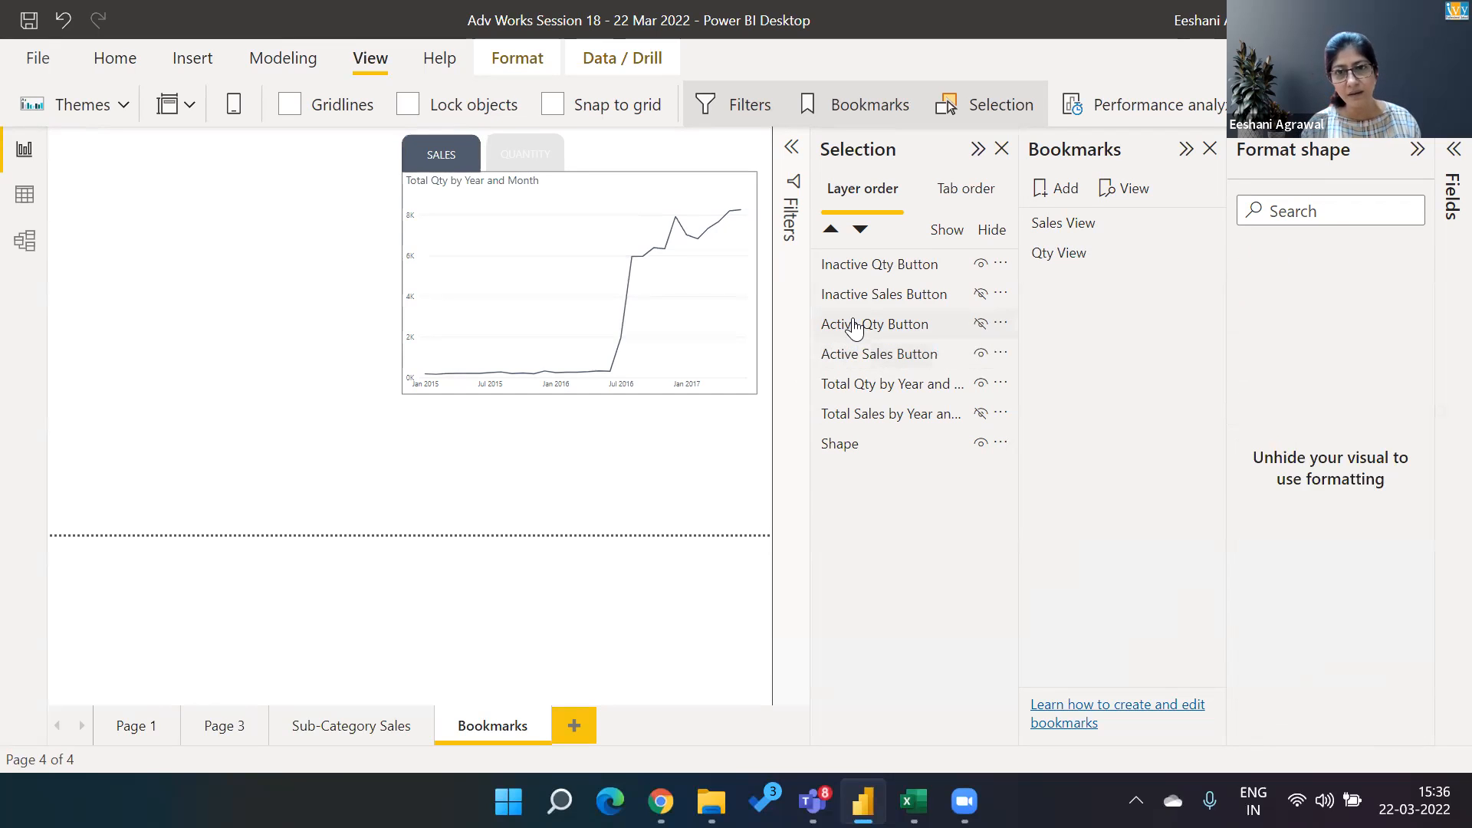
{"action": "left_click", "coordinate": [855, 328]}
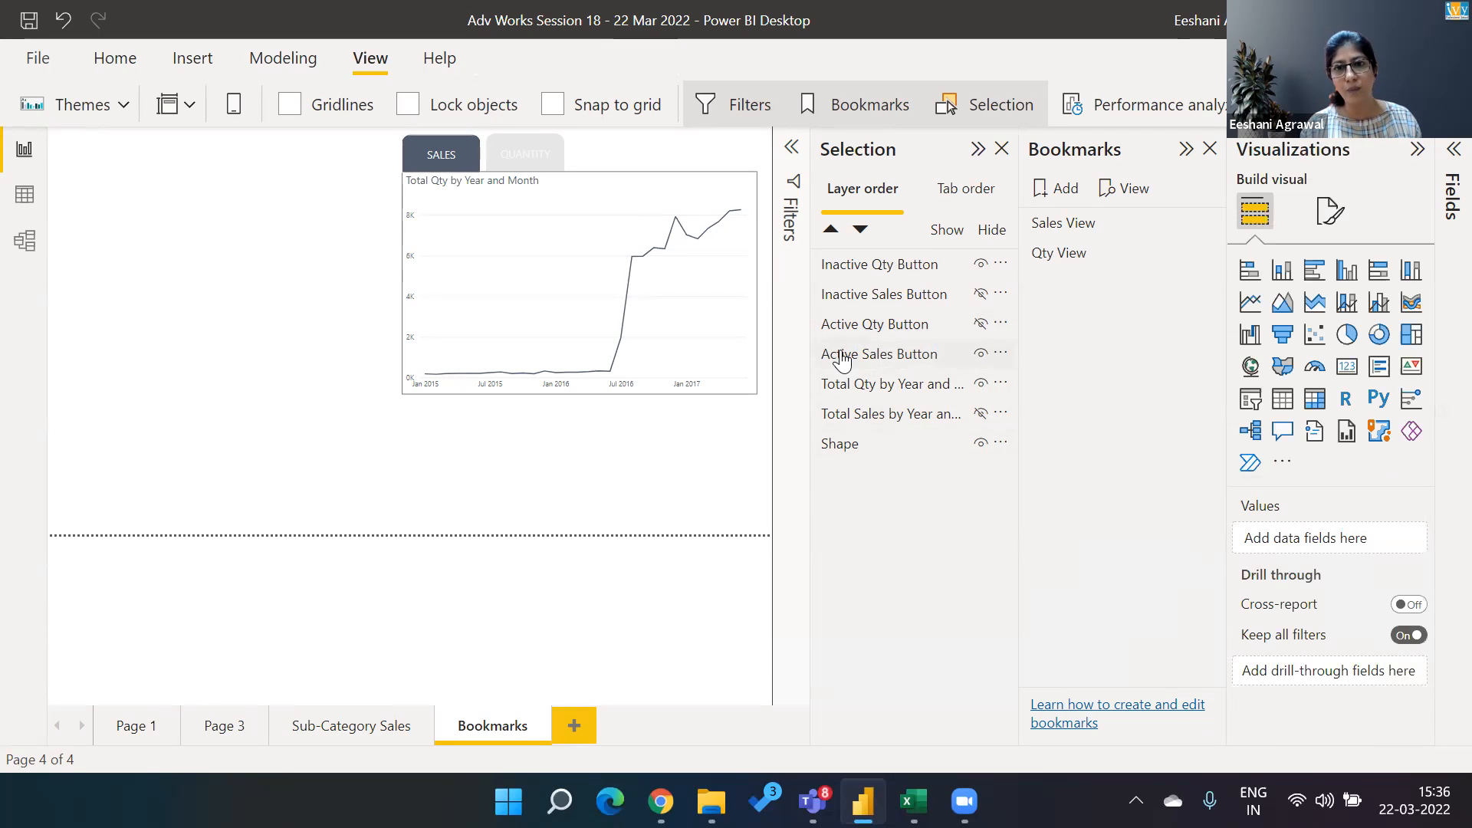
{"action": "left_click", "coordinate": [843, 355]}
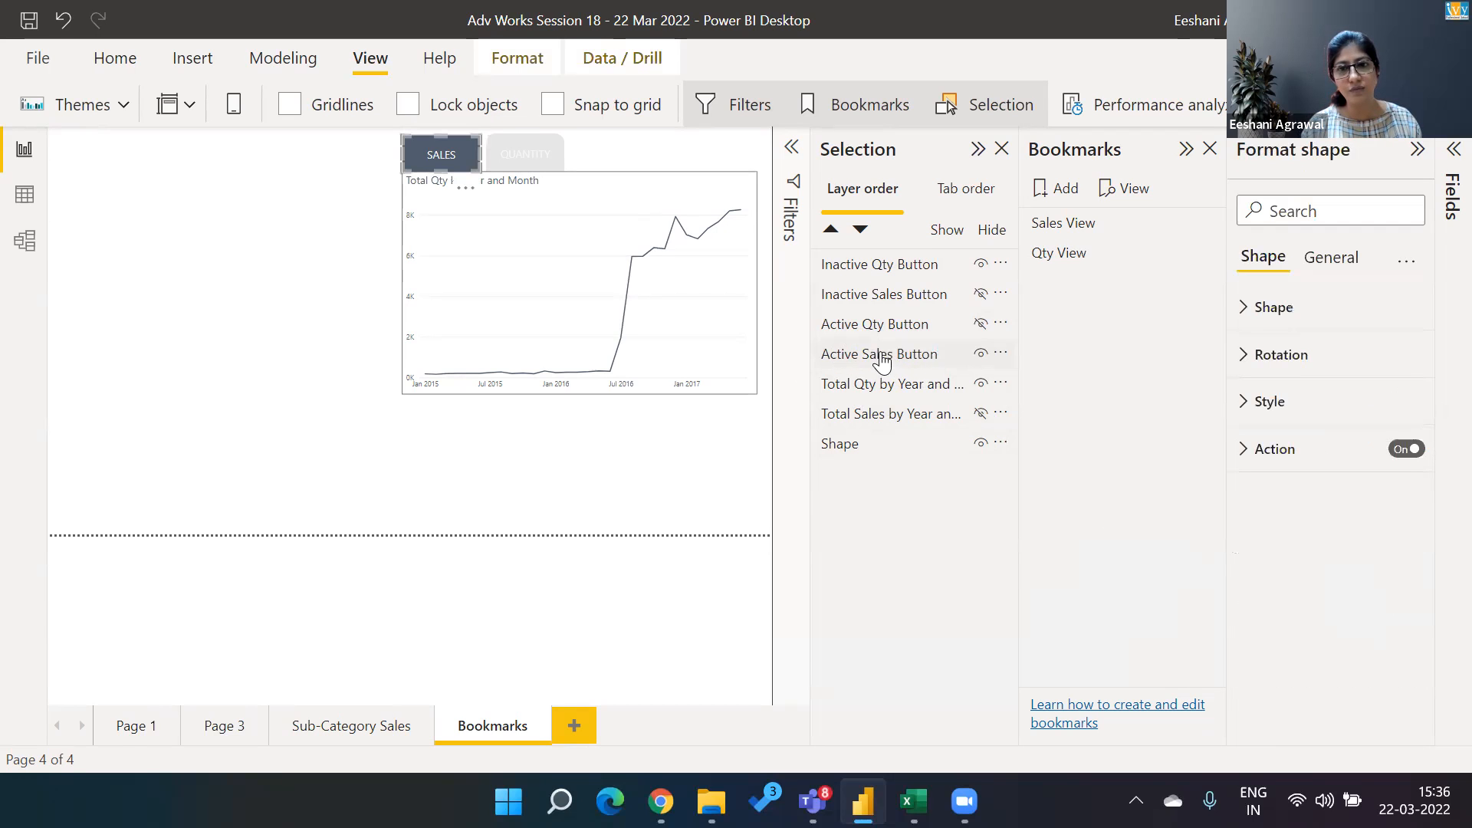
{"action": "left_click", "coordinate": [863, 326]}
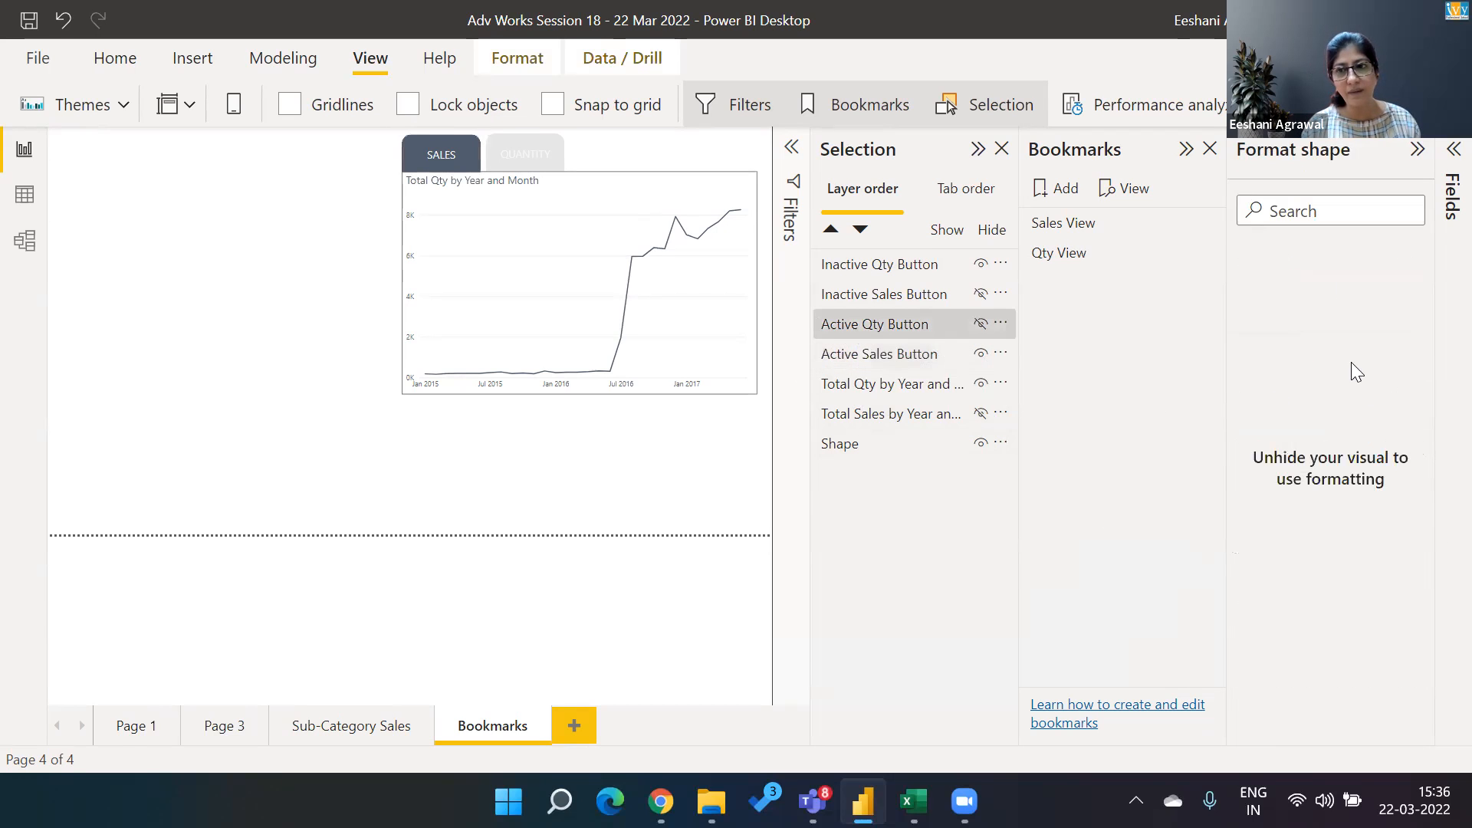
{"action": "left_click", "coordinate": [981, 323]}
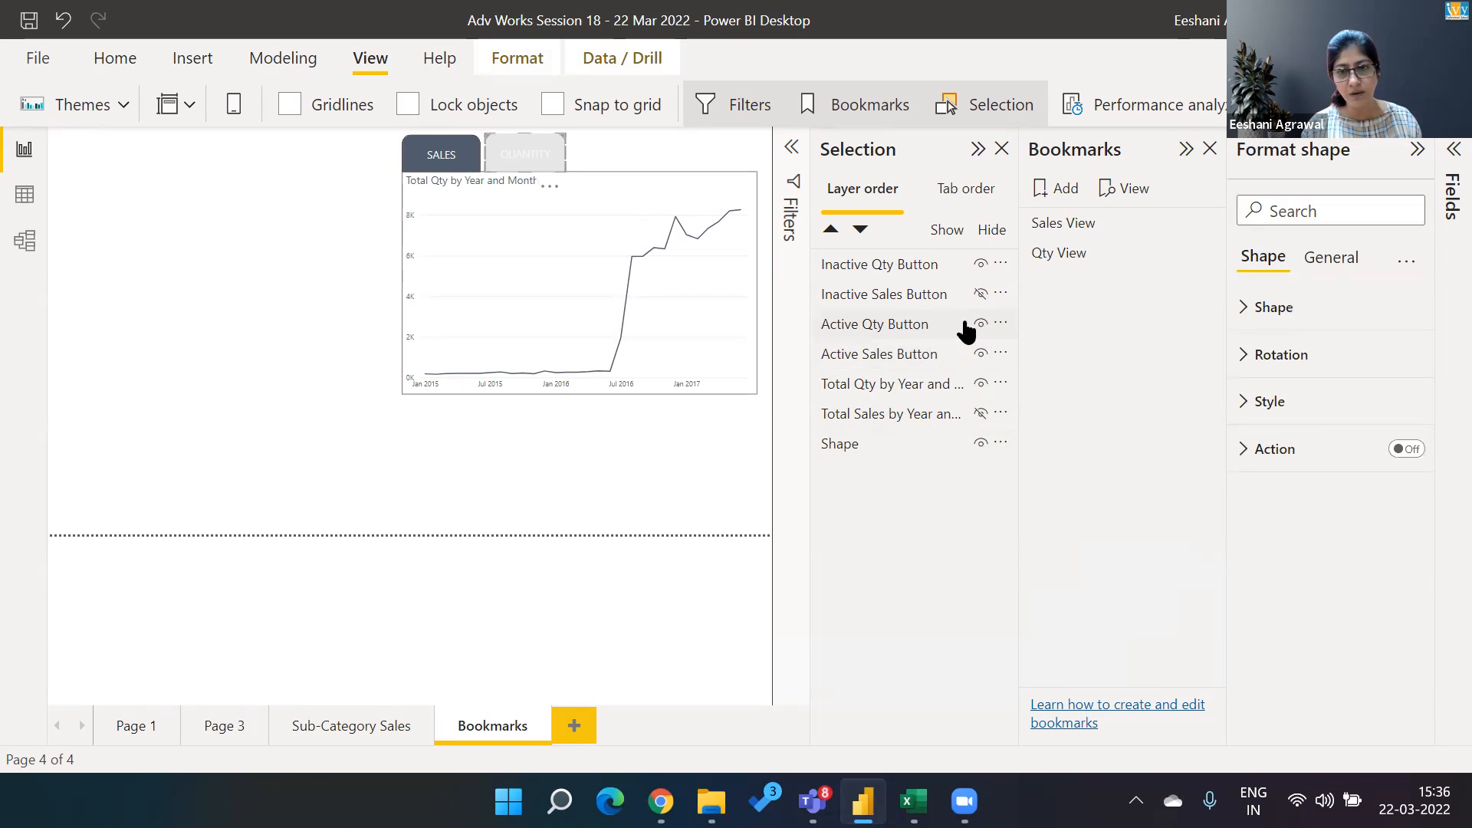
{"action": "left_click", "coordinate": [981, 325]}
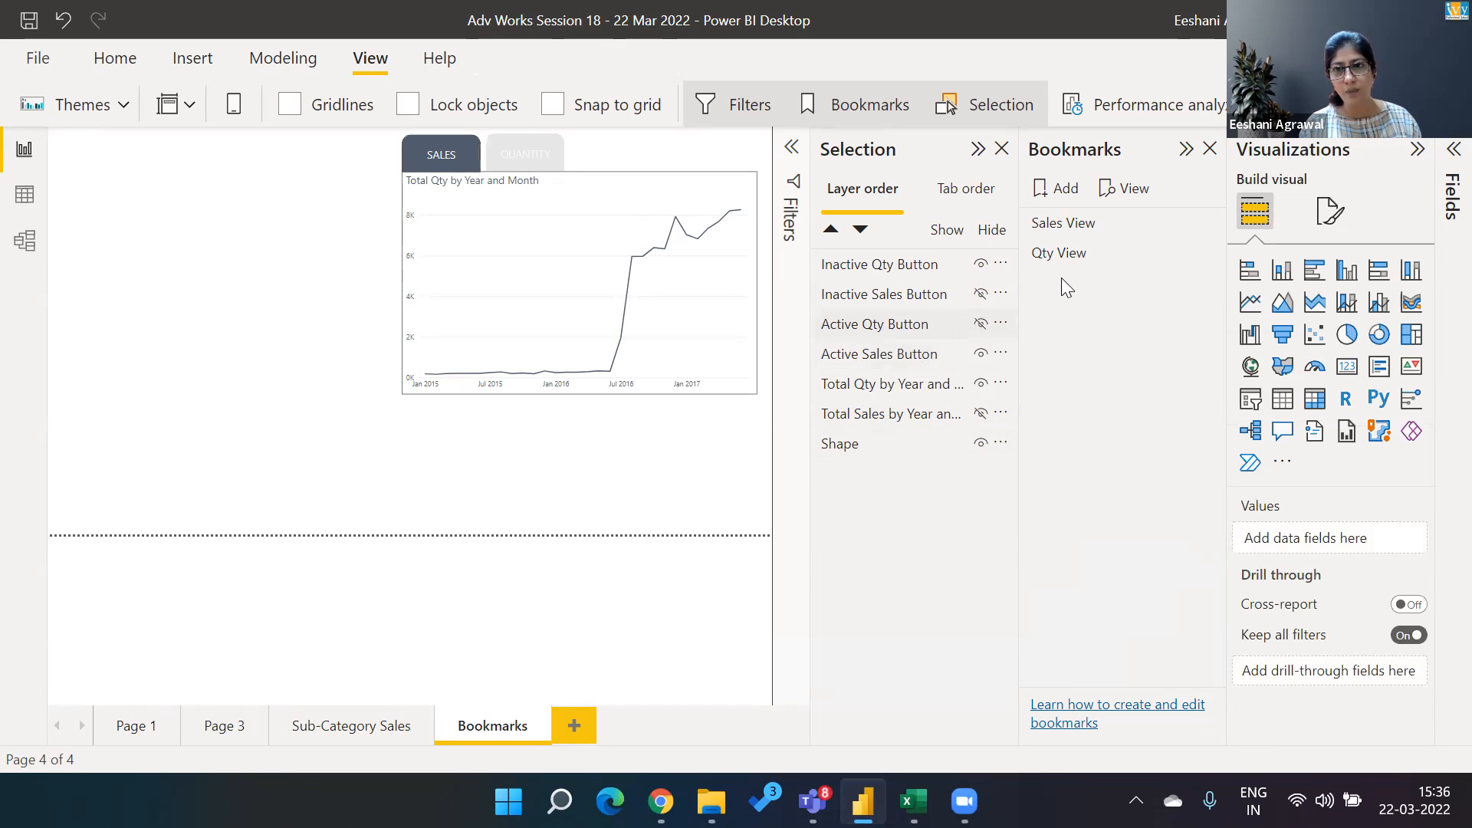
Apply the Sales View bookmark, and give the Active Qty Button a Bookmark action that opens Qty View
{"action": "left_click", "coordinate": [1068, 233]}
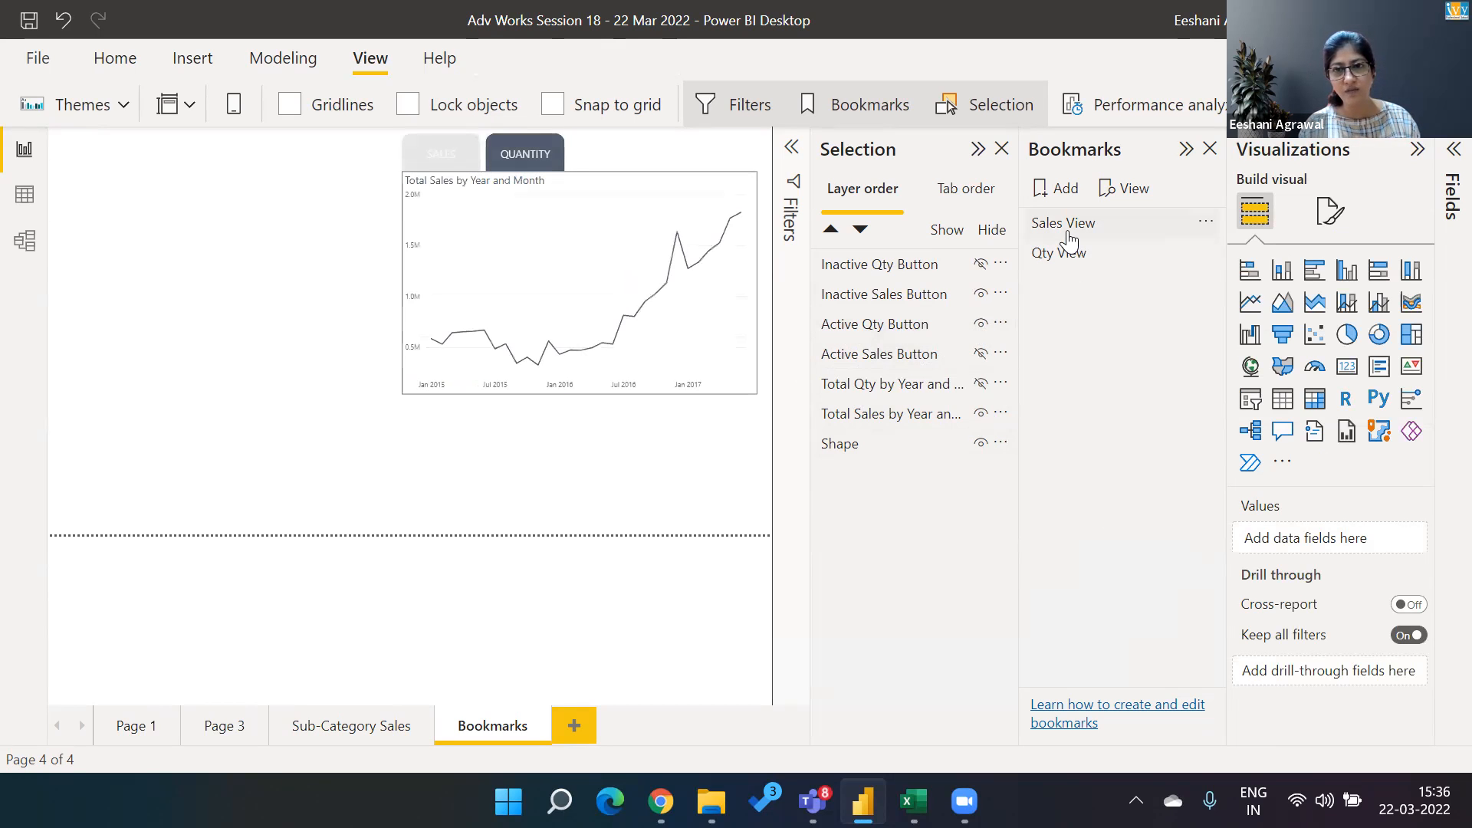
{"action": "left_click", "coordinate": [871, 328]}
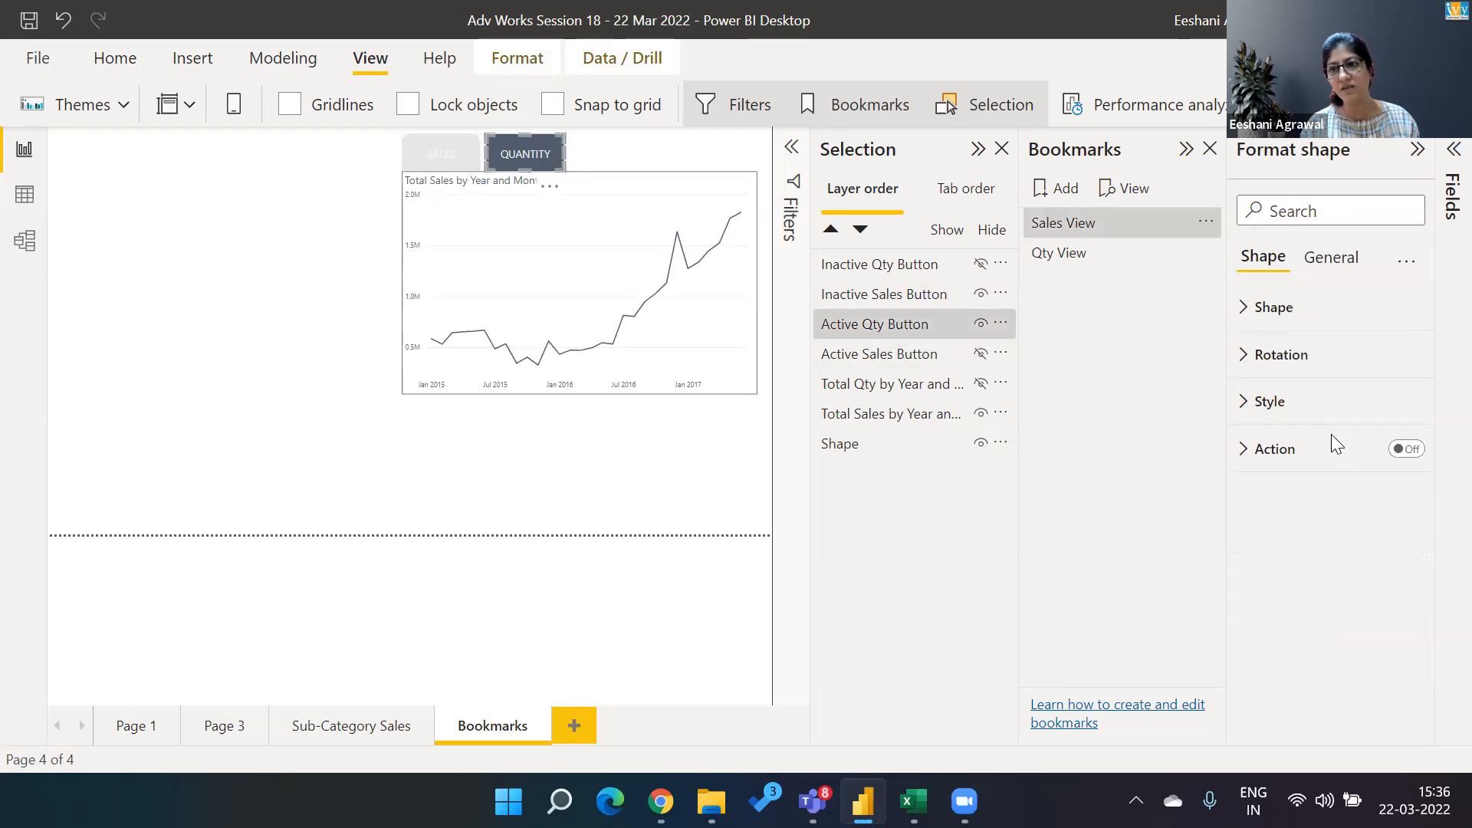
{"action": "left_click", "coordinate": [1406, 450]}
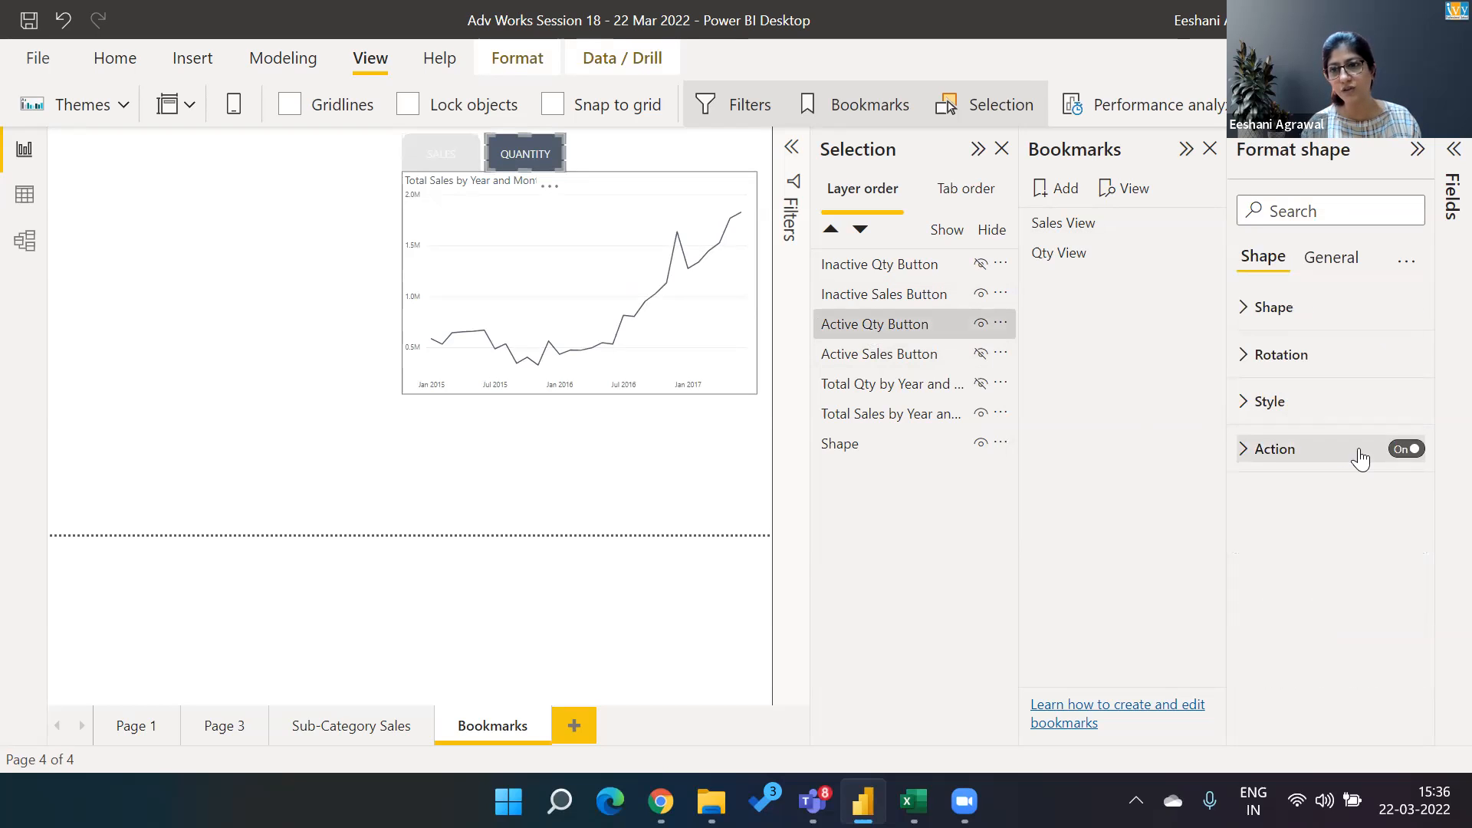
{"action": "left_click", "coordinate": [1243, 451]}
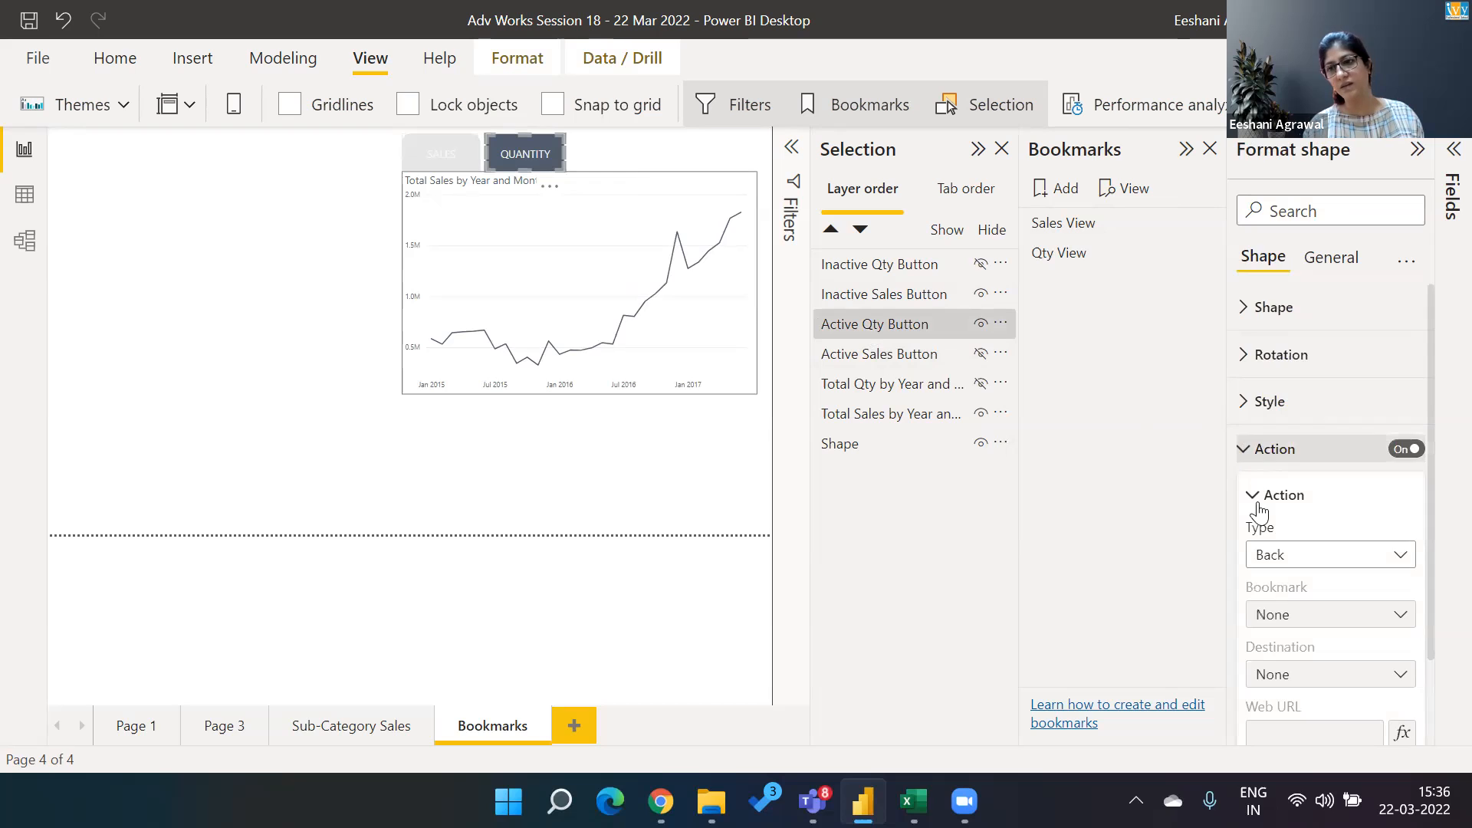
{"action": "left_click", "coordinate": [1292, 554]}
{"action": "left_click", "coordinate": [1295, 609]}
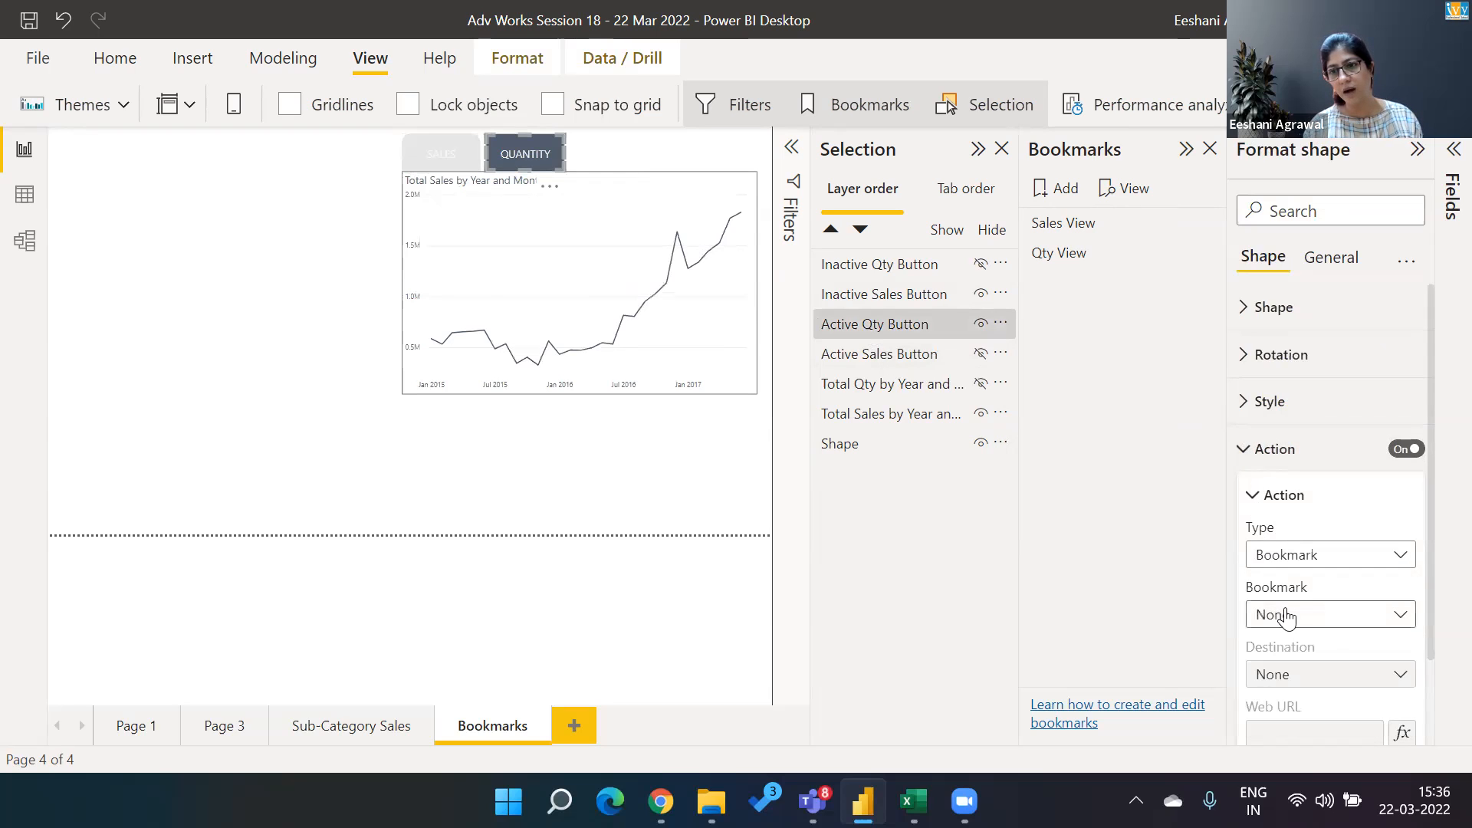
{"action": "left_click", "coordinate": [1286, 619]}
{"action": "left_click", "coordinate": [1286, 699]}
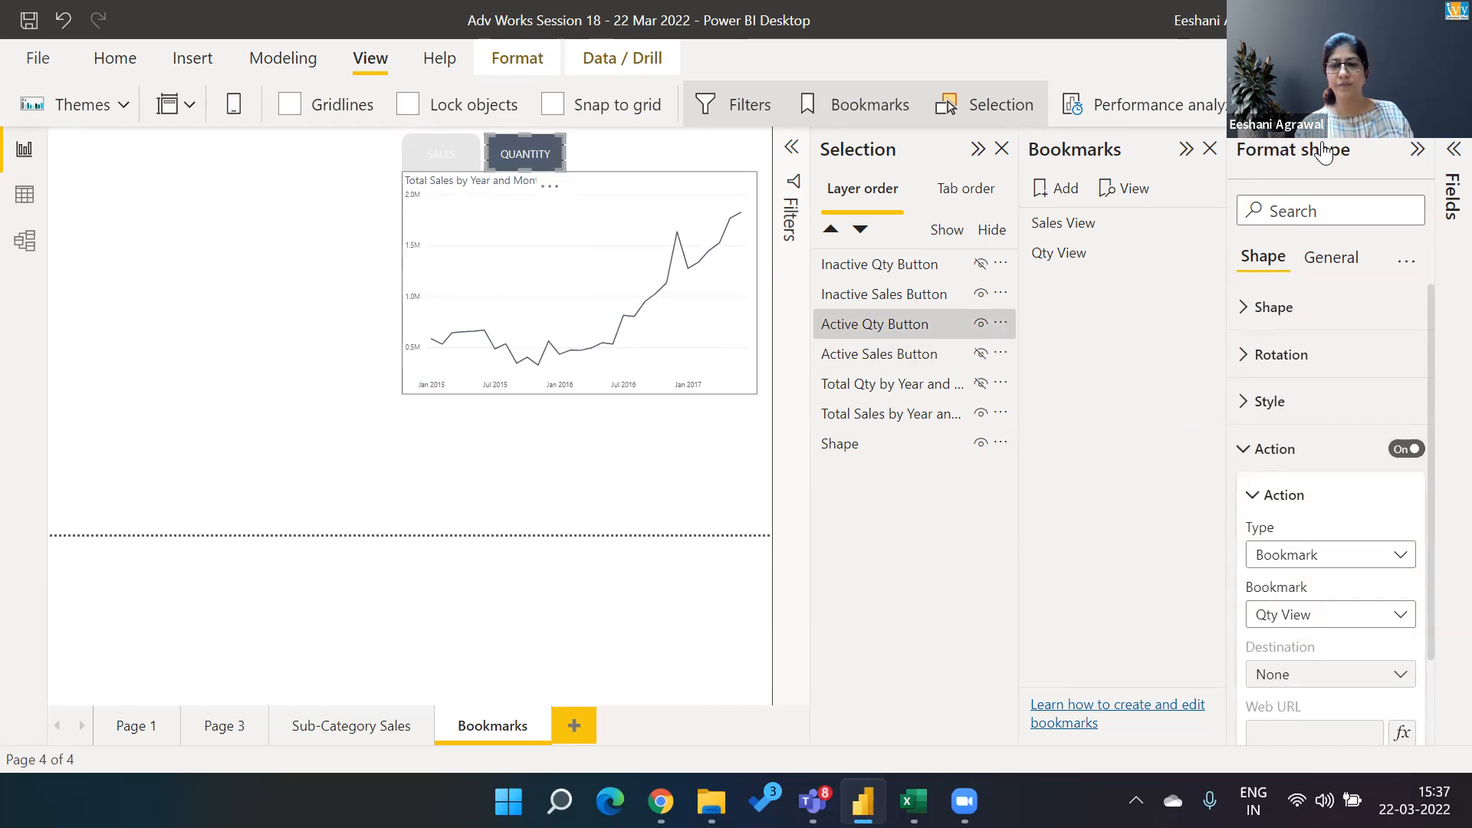
Test the SALES and QUANTITY tabs on the page by switching repeatedly between the two chart views, ending on Qty View
{"action": "left_click", "coordinate": [732, 482]}
{"action": "left_click", "coordinate": [551, 147], "text": "ctrl"}
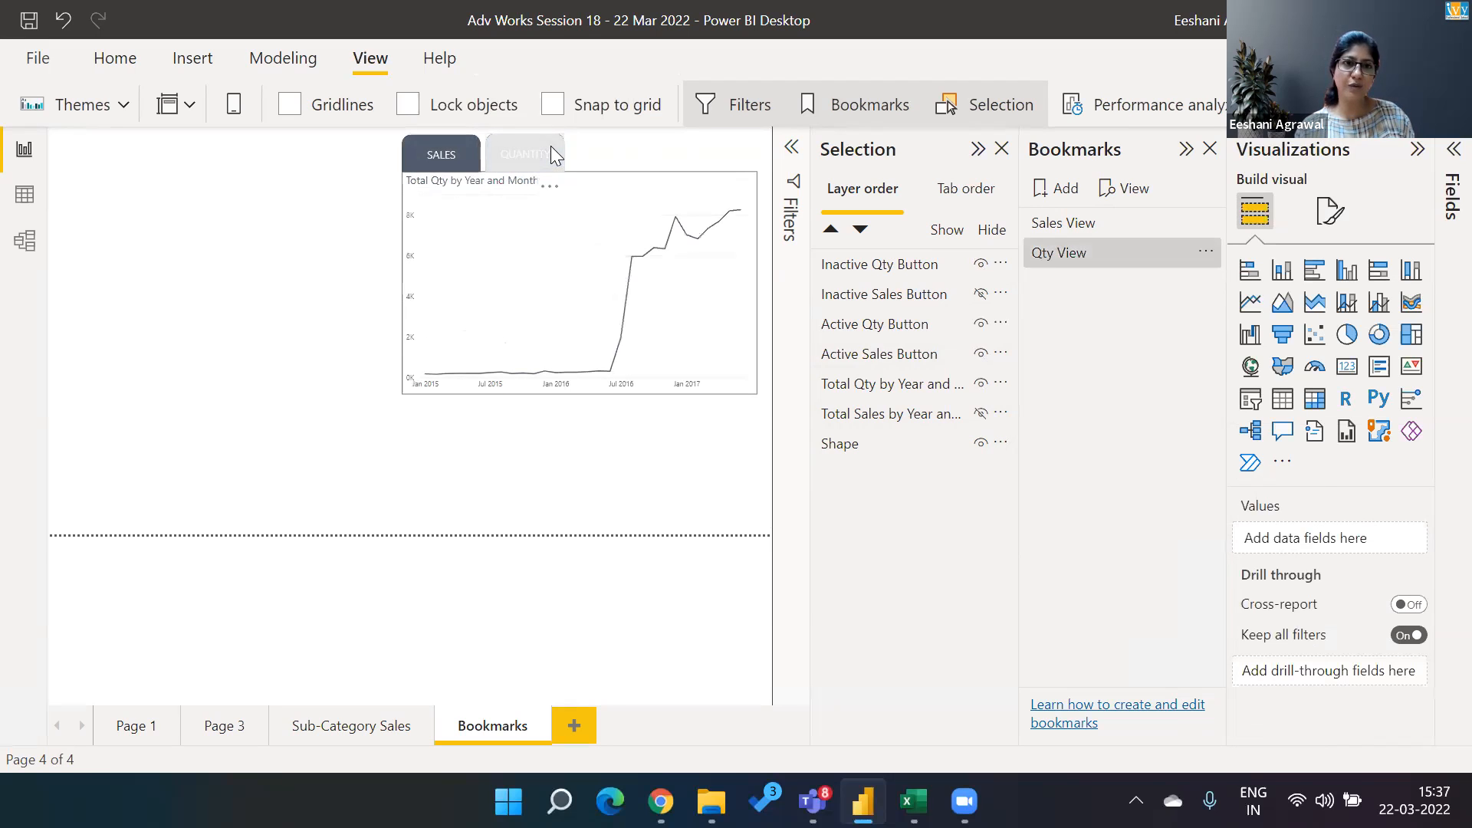
{"action": "left_click", "coordinate": [440, 156], "text": "ctrl"}
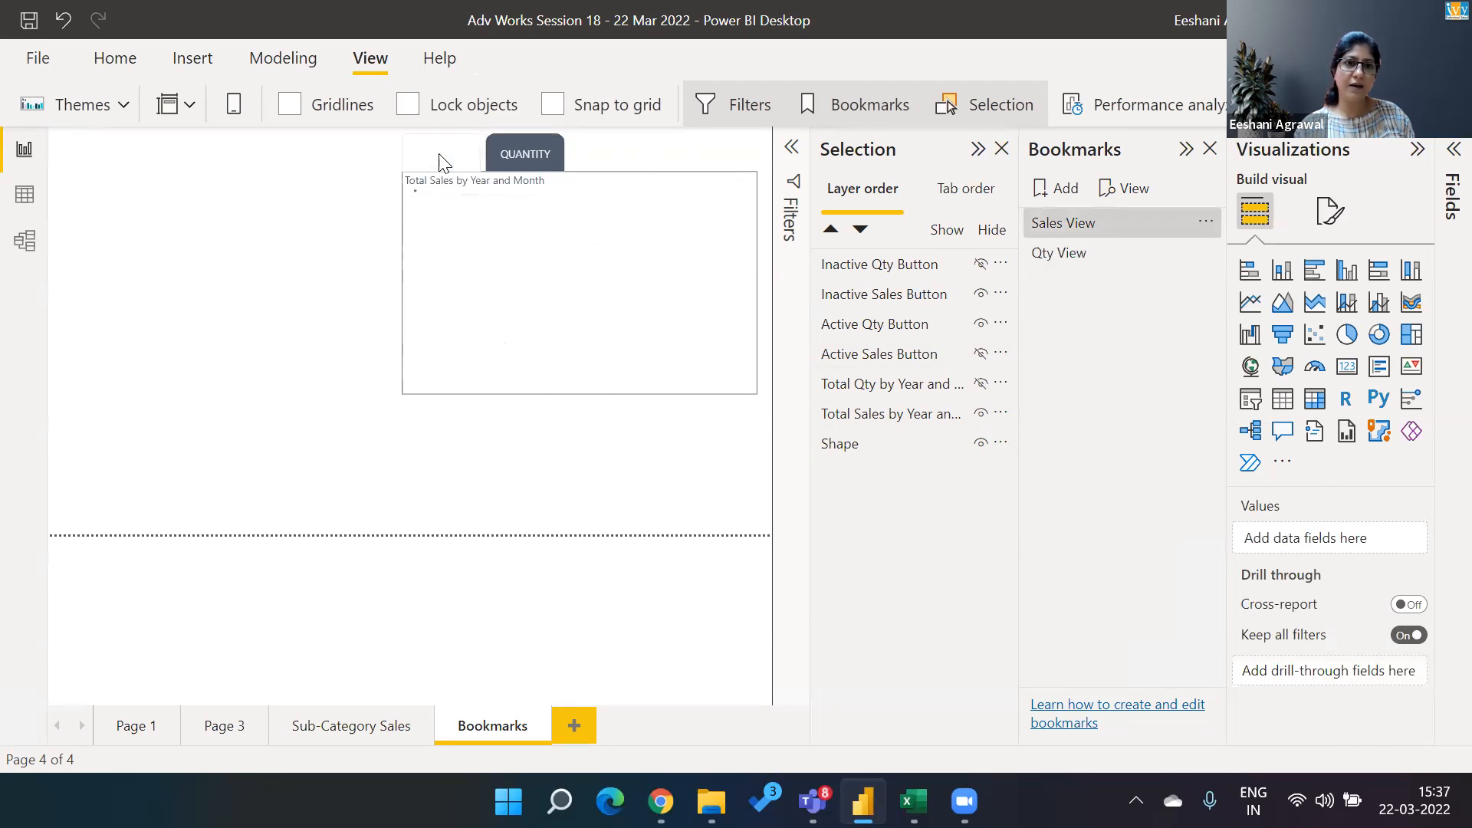
{"action": "left_click", "coordinate": [536, 157], "text": "ctrl"}
{"action": "left_click", "coordinate": [478, 153], "text": "ctrl"}
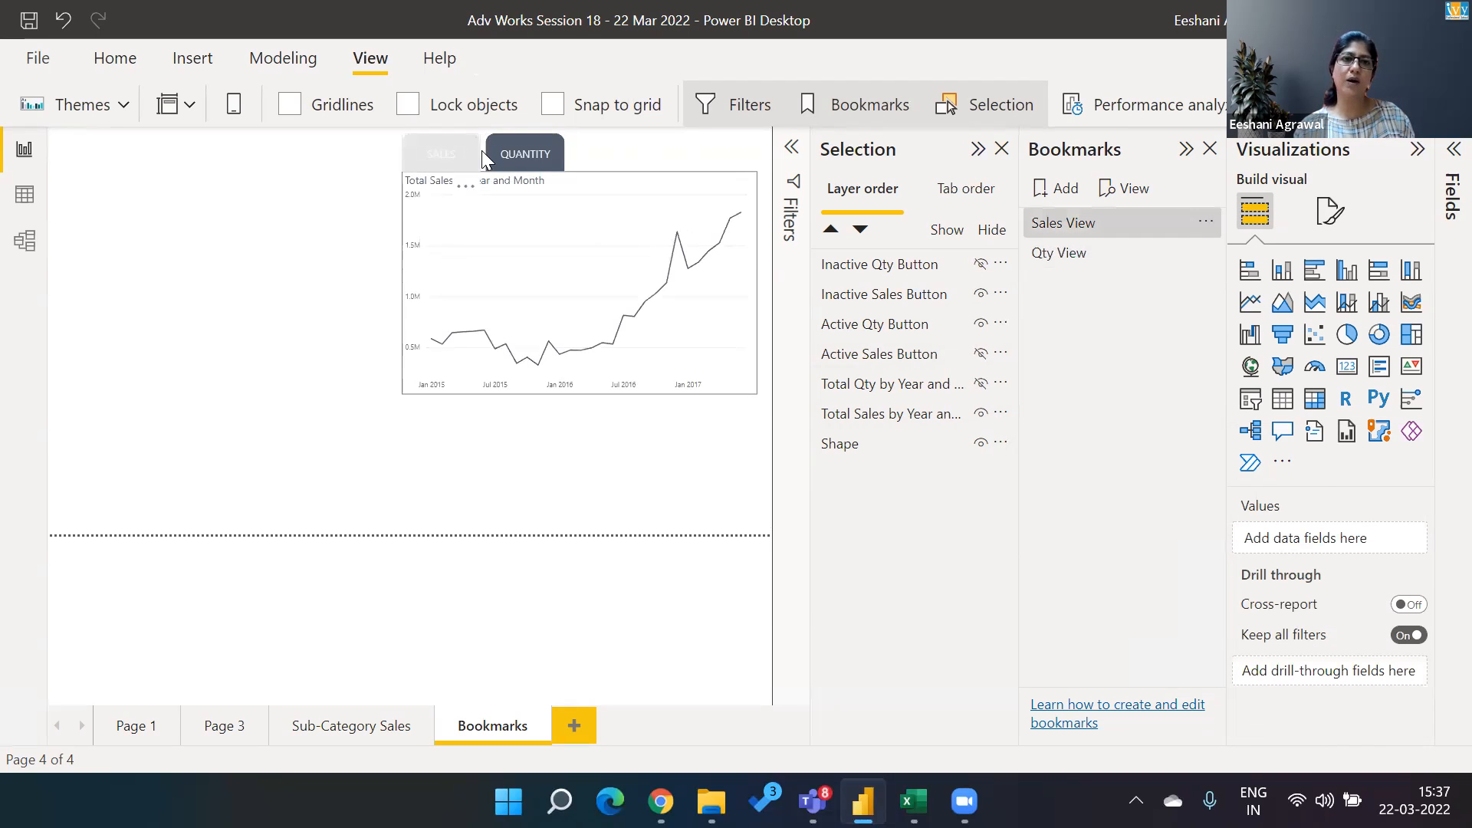
{"action": "left_click", "coordinate": [529, 150], "text": "ctrl"}
{"action": "left_click", "coordinate": [420, 150], "text": "ctrl"}
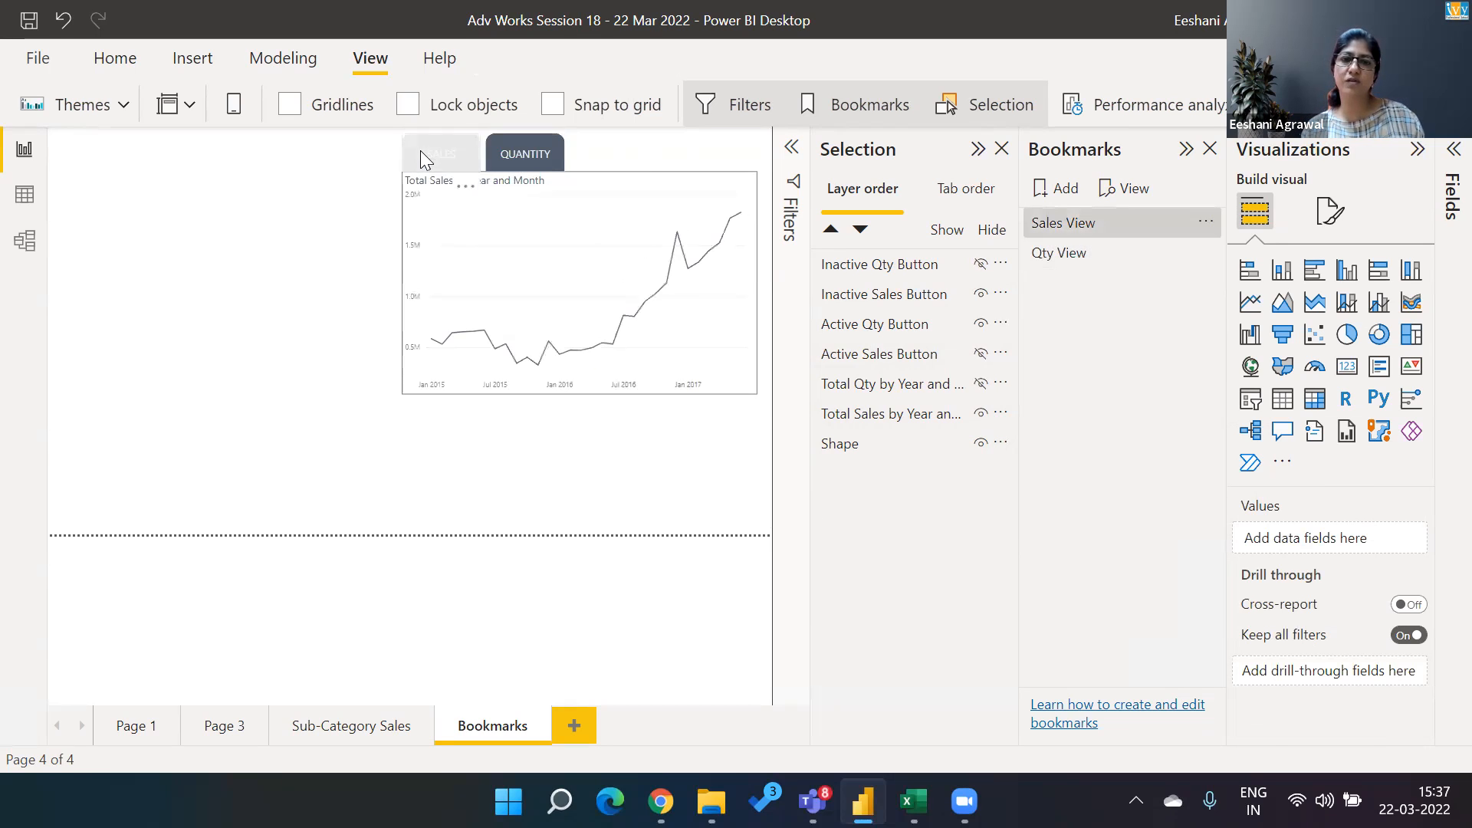
{"action": "left_click", "coordinate": [540, 152], "text": "ctrl"}
{"action": "left_click", "coordinate": [458, 162], "text": "ctrl"}
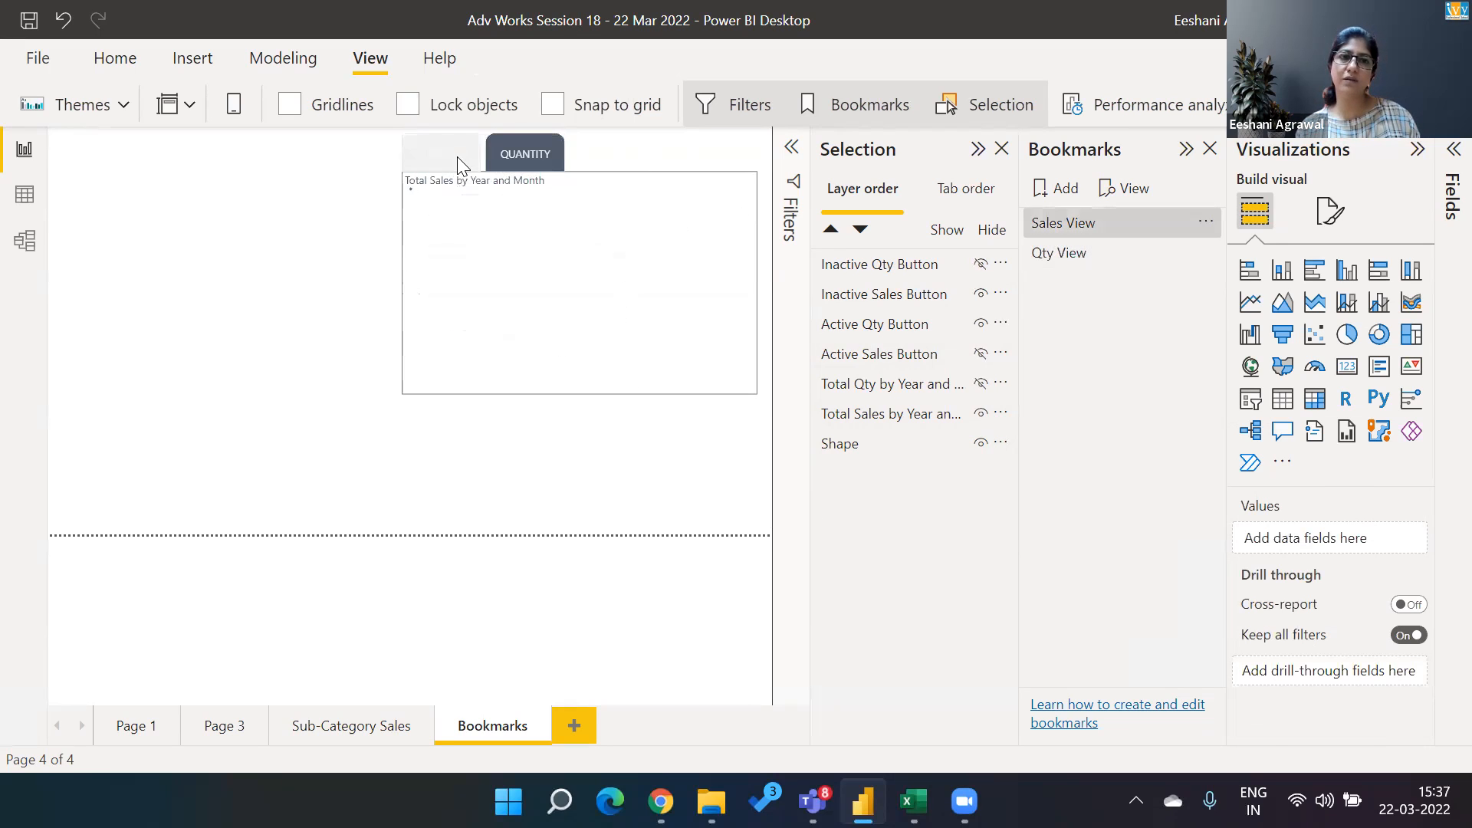
{"action": "left_click", "coordinate": [524, 161], "text": "ctrl"}
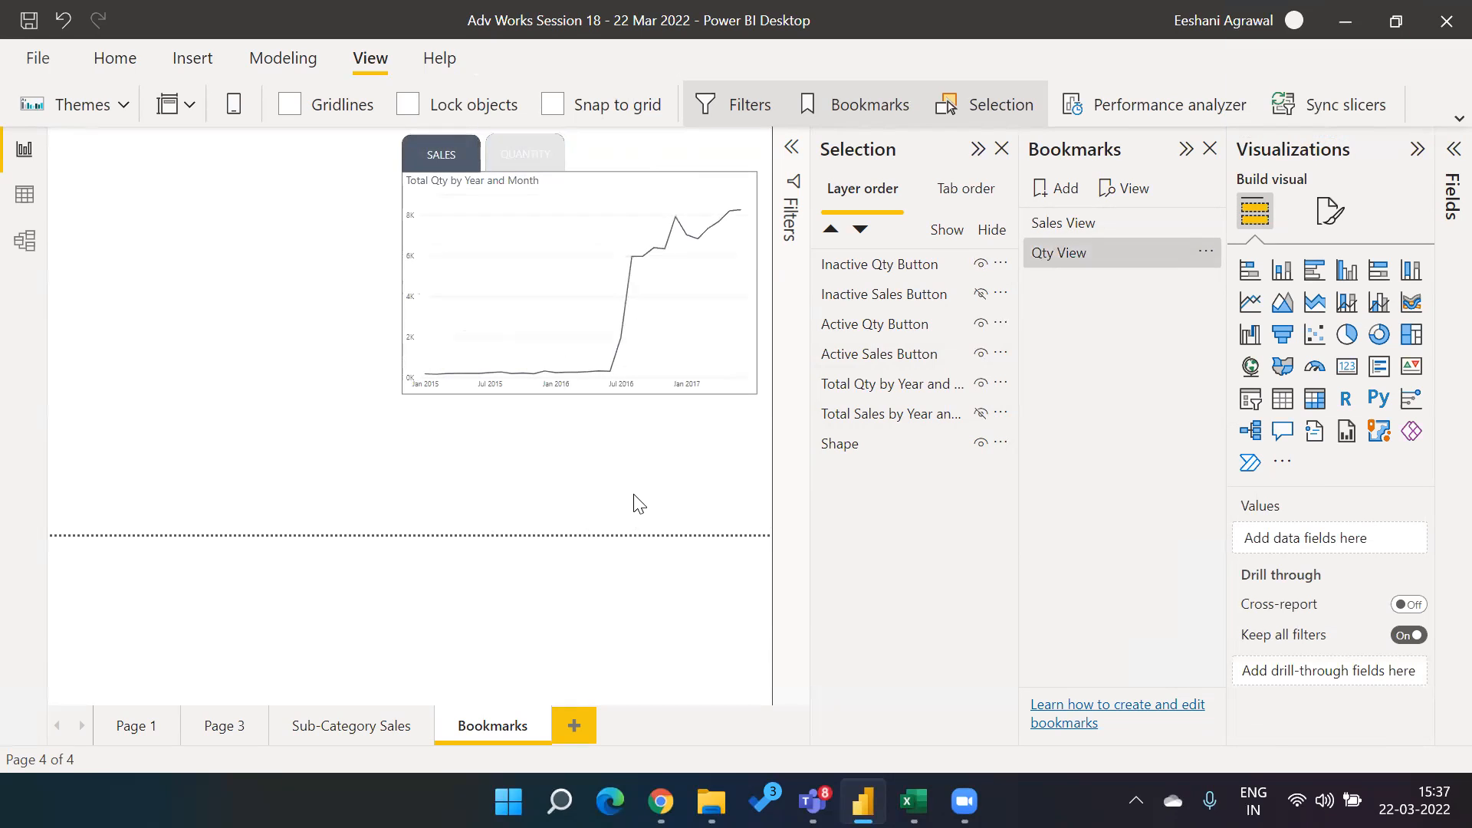
Review the Active Sales Button's action settings in Qty View, and select the Active Qty Button in Sales View
{"action": "left_click", "coordinate": [1077, 261]}
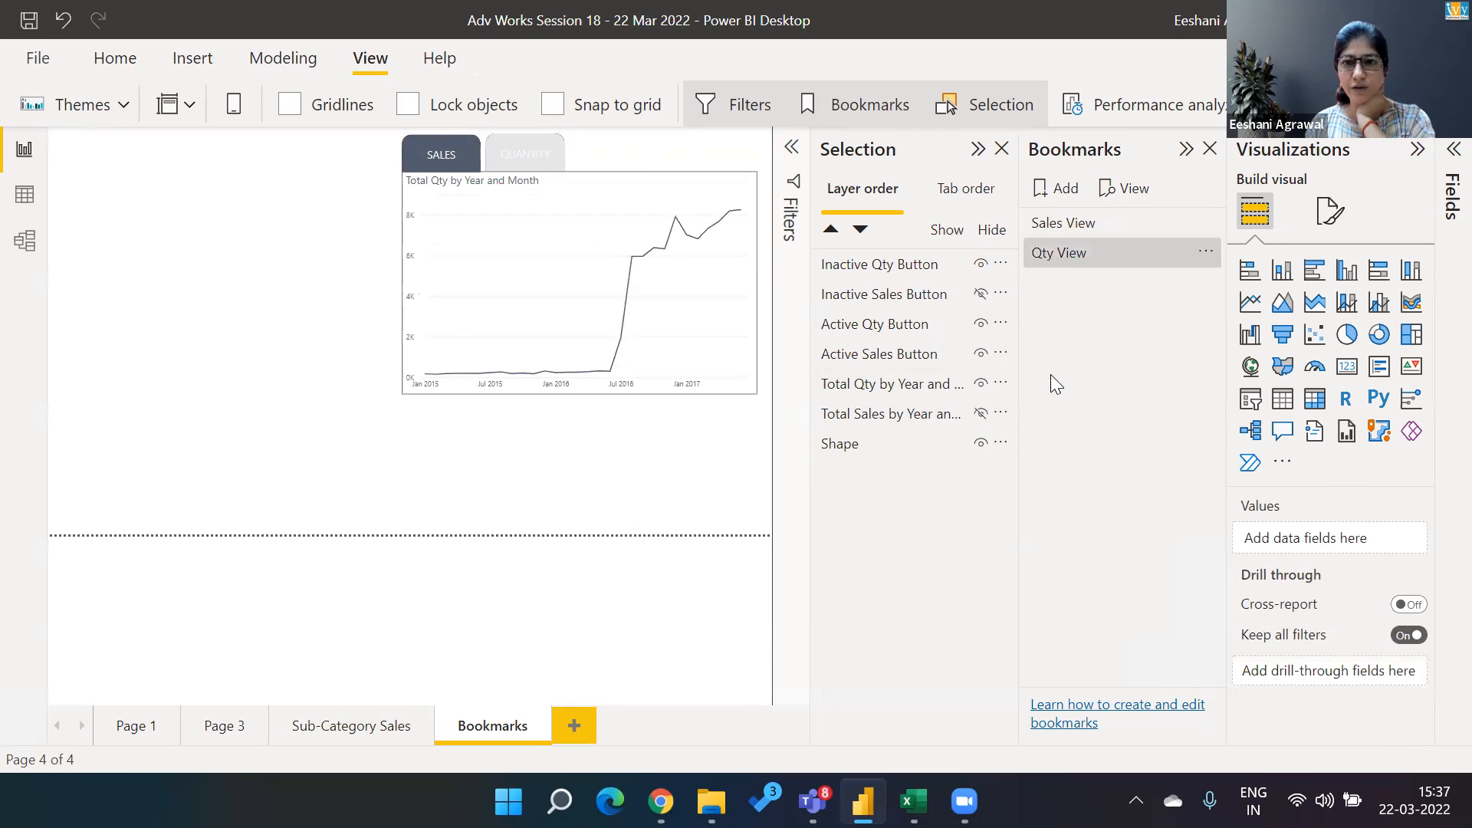
{"action": "left_click", "coordinate": [837, 359]}
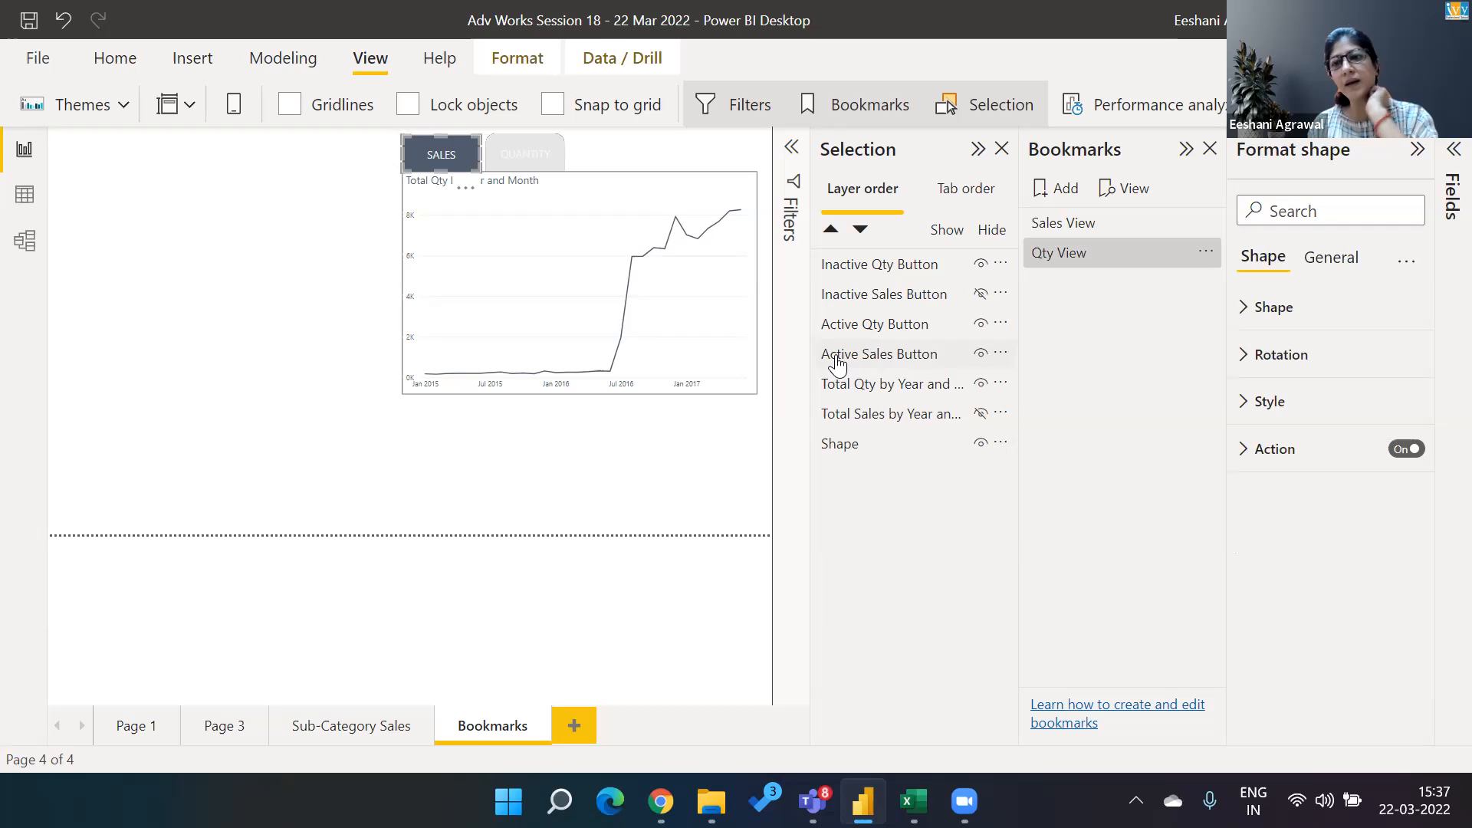
{"action": "left_click", "coordinate": [837, 357]}
{"action": "left_click", "coordinate": [1255, 453]}
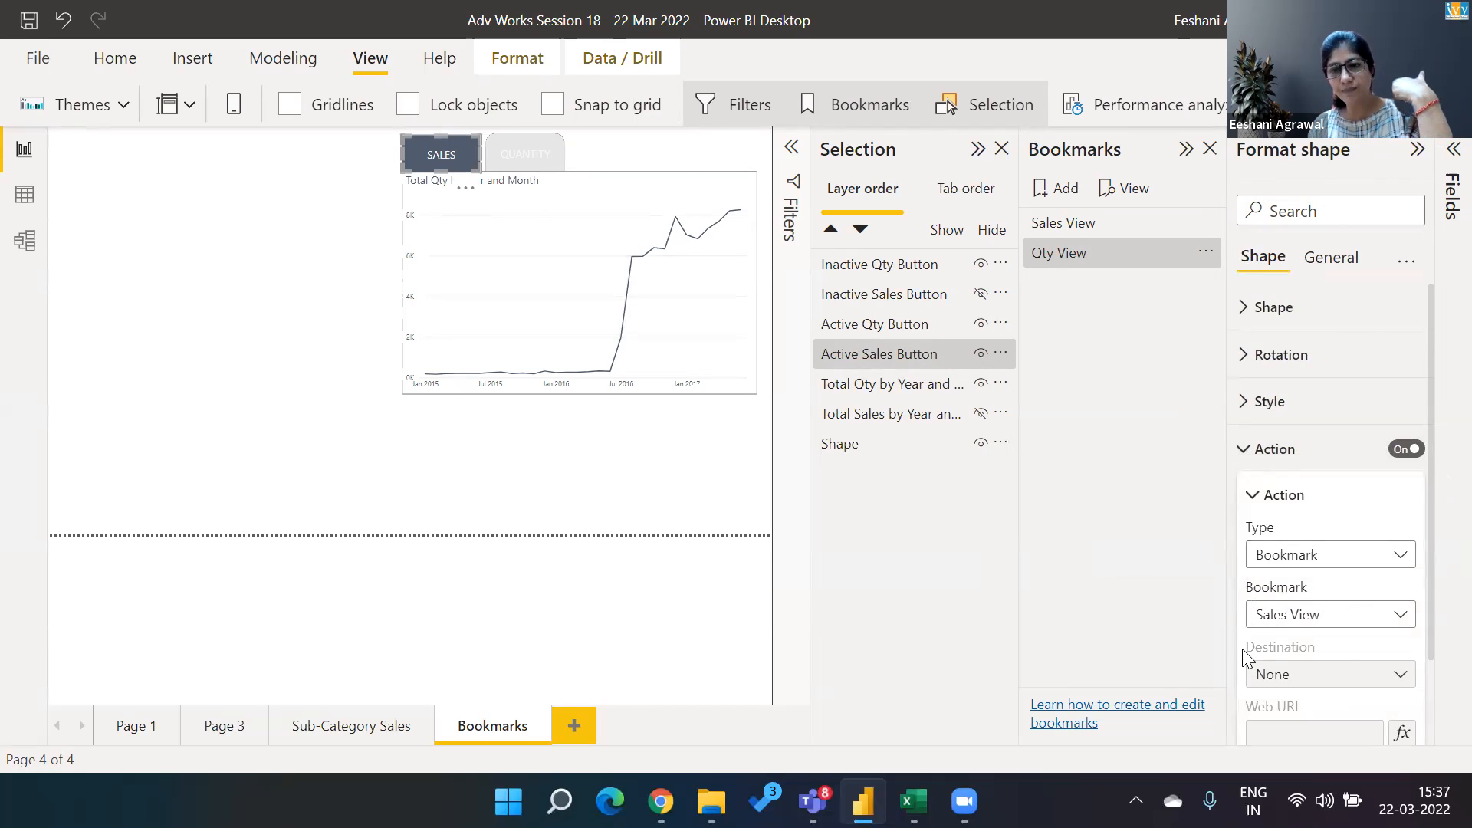
{"action": "left_click", "coordinate": [1077, 228]}
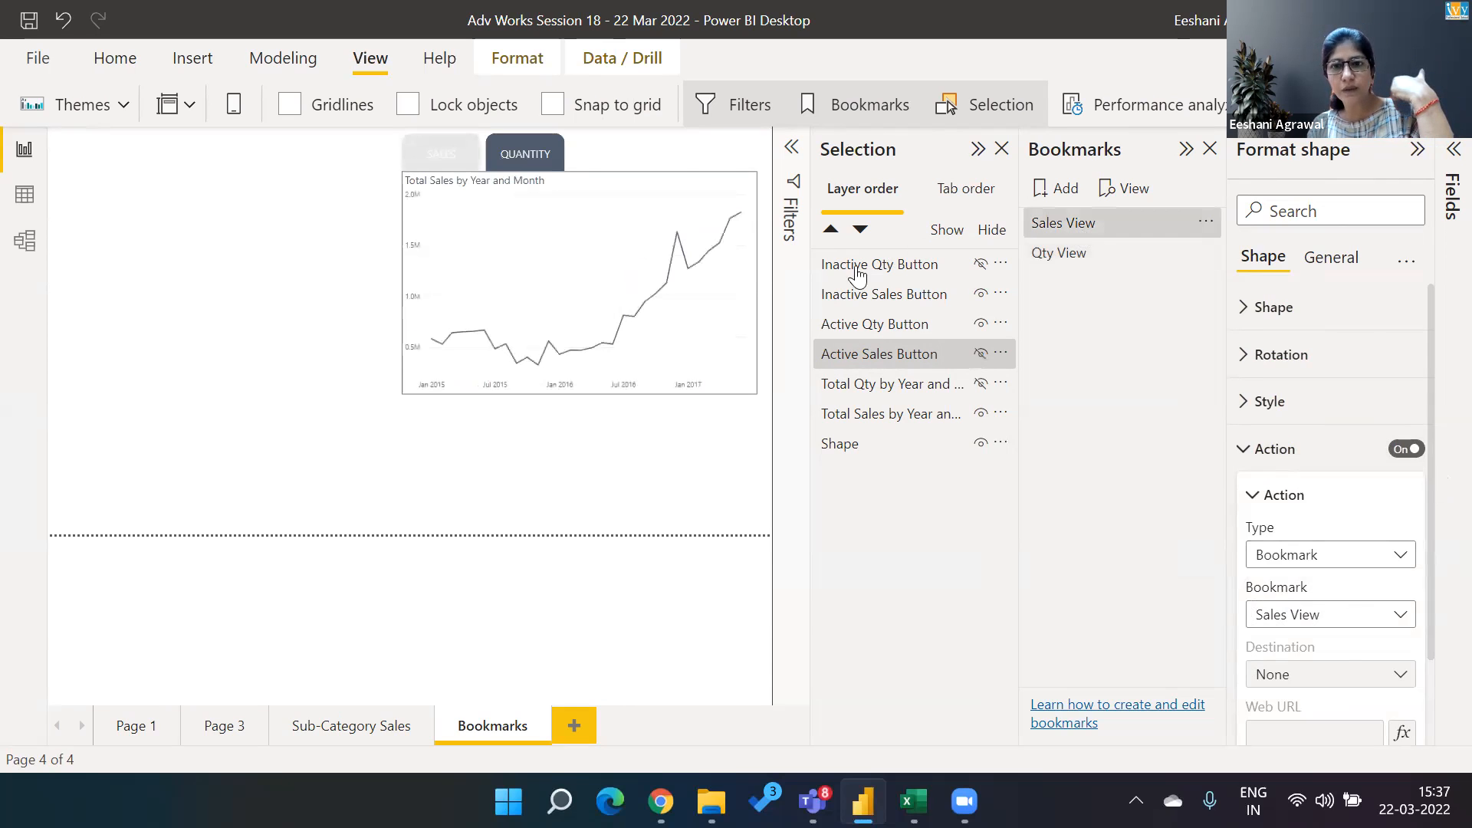
{"action": "left_click", "coordinate": [841, 326]}
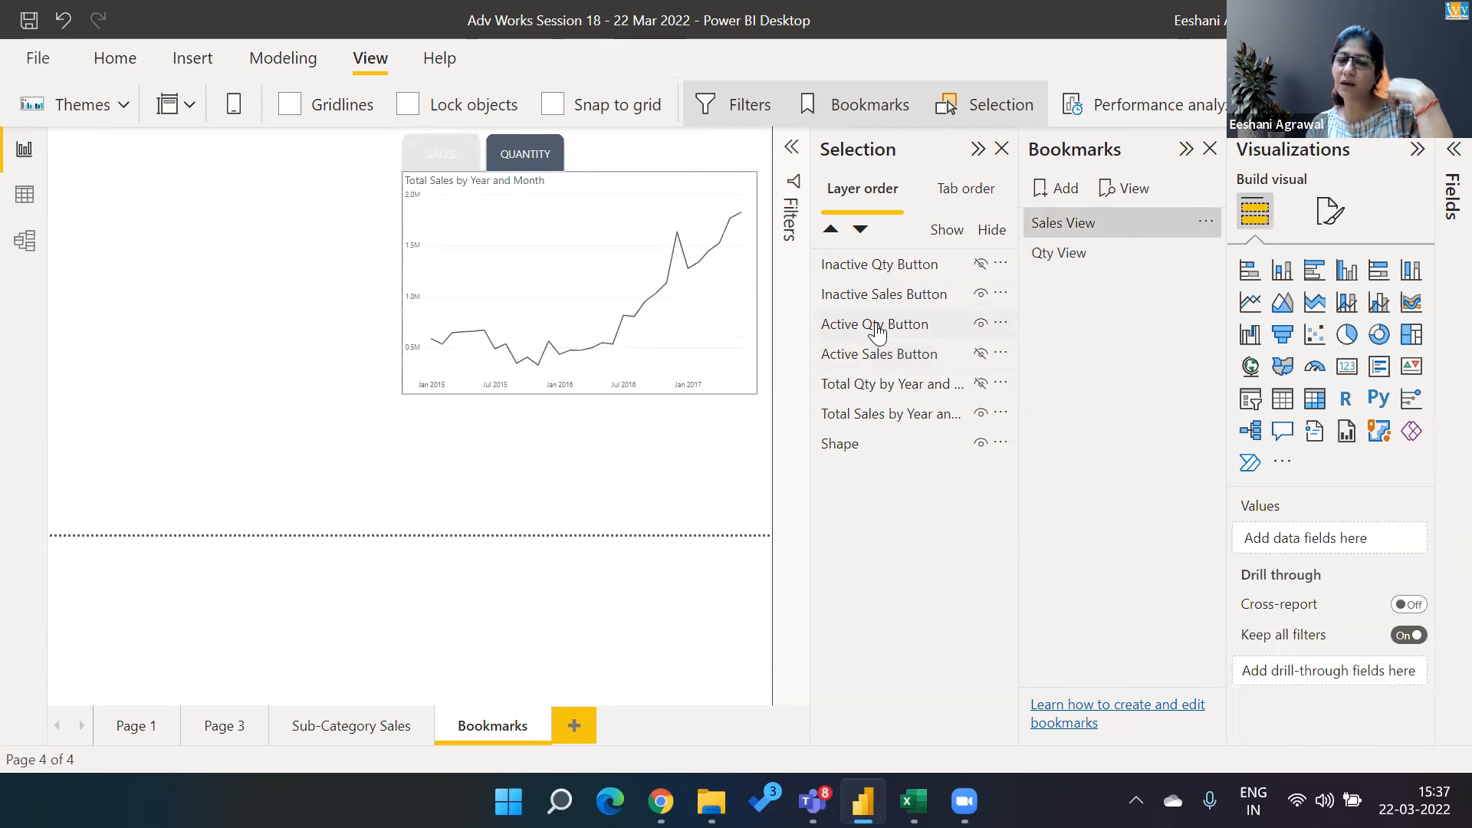
{"action": "left_click", "coordinate": [877, 328]}
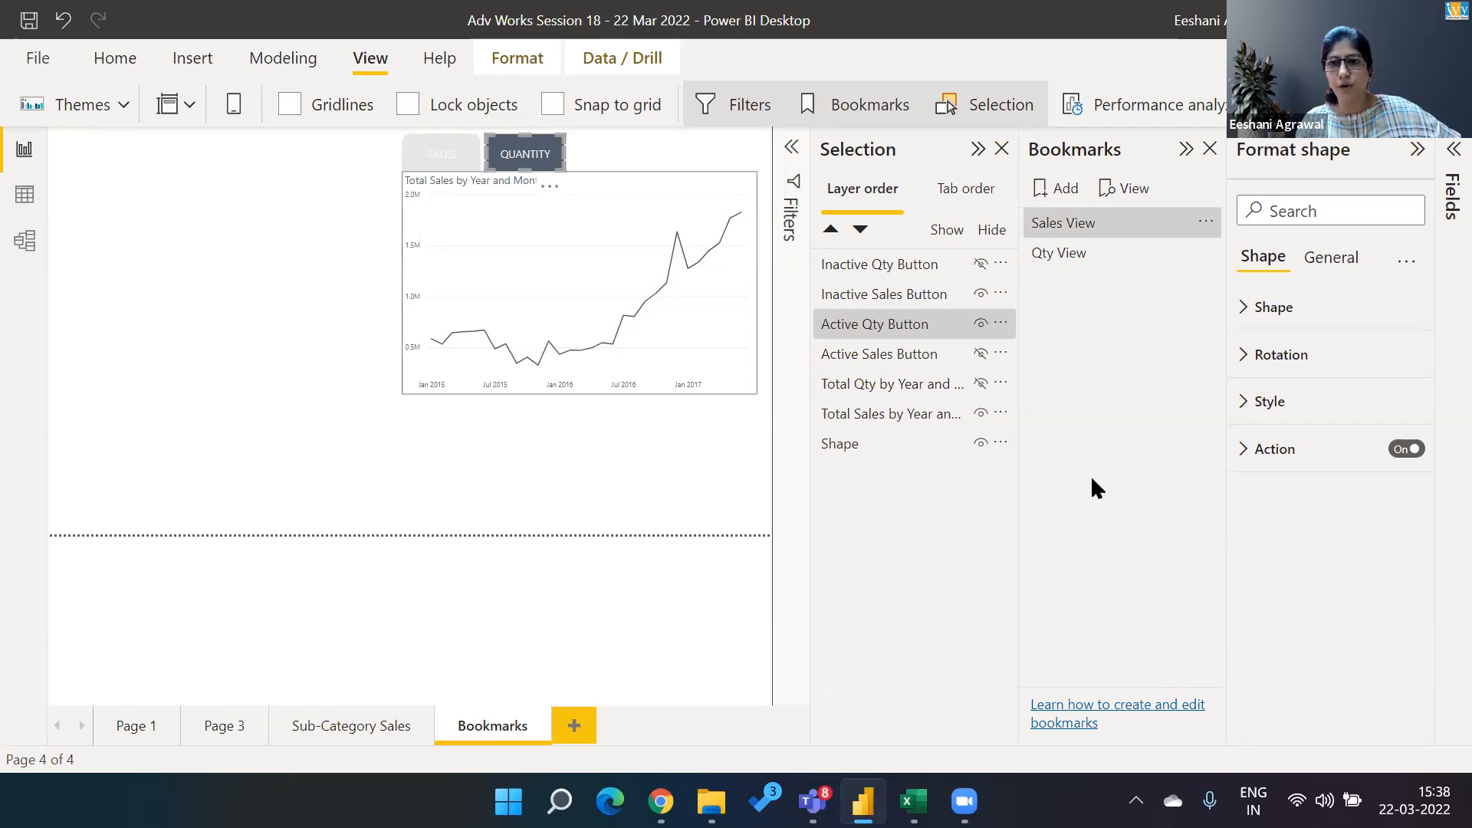
Deselect the active quantity button and apply the Sales View bookmark
{"action": "left_click", "coordinate": [648, 473]}
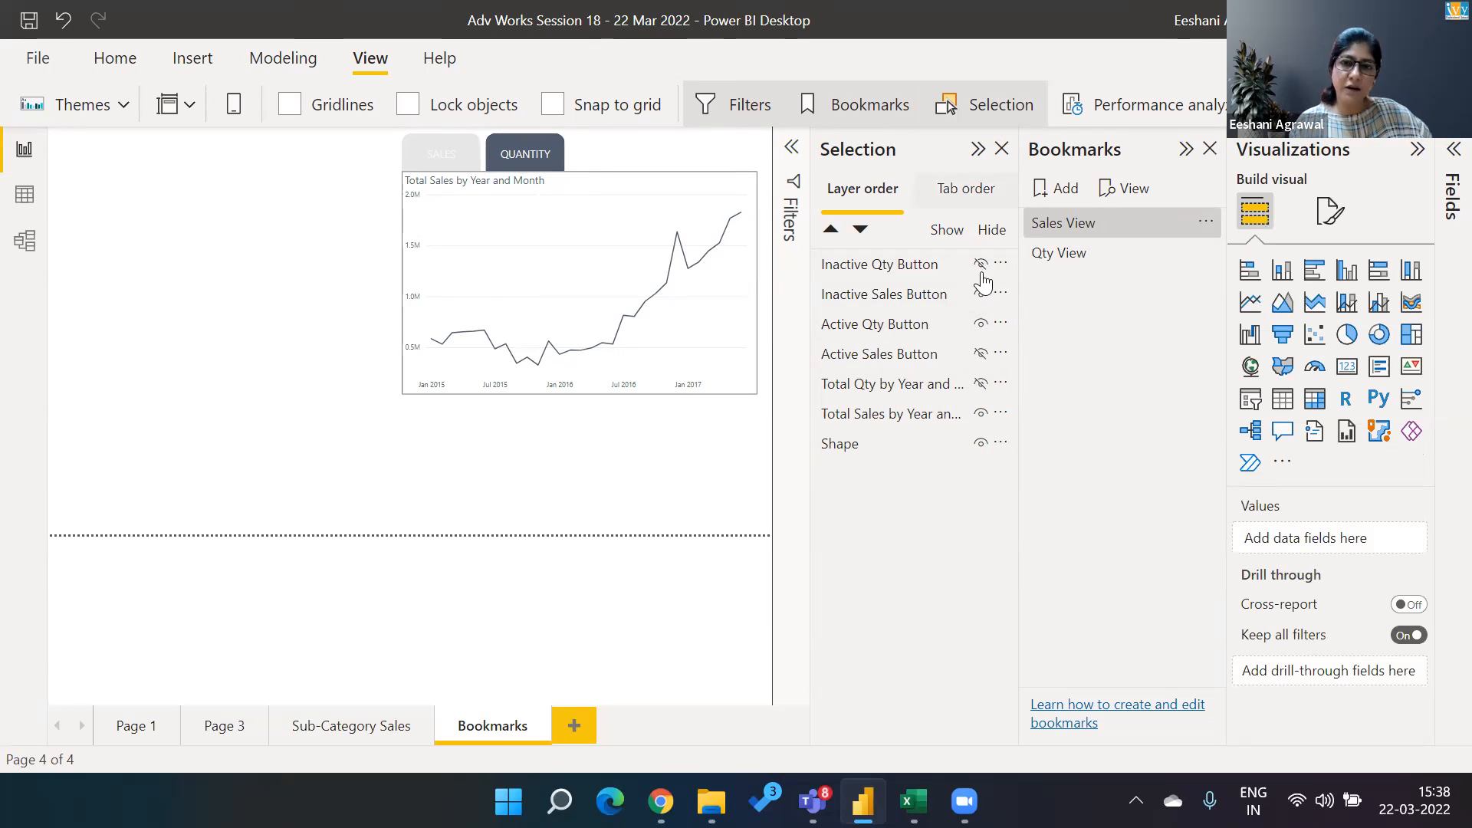
{"action": "left_click", "coordinate": [1080, 224]}
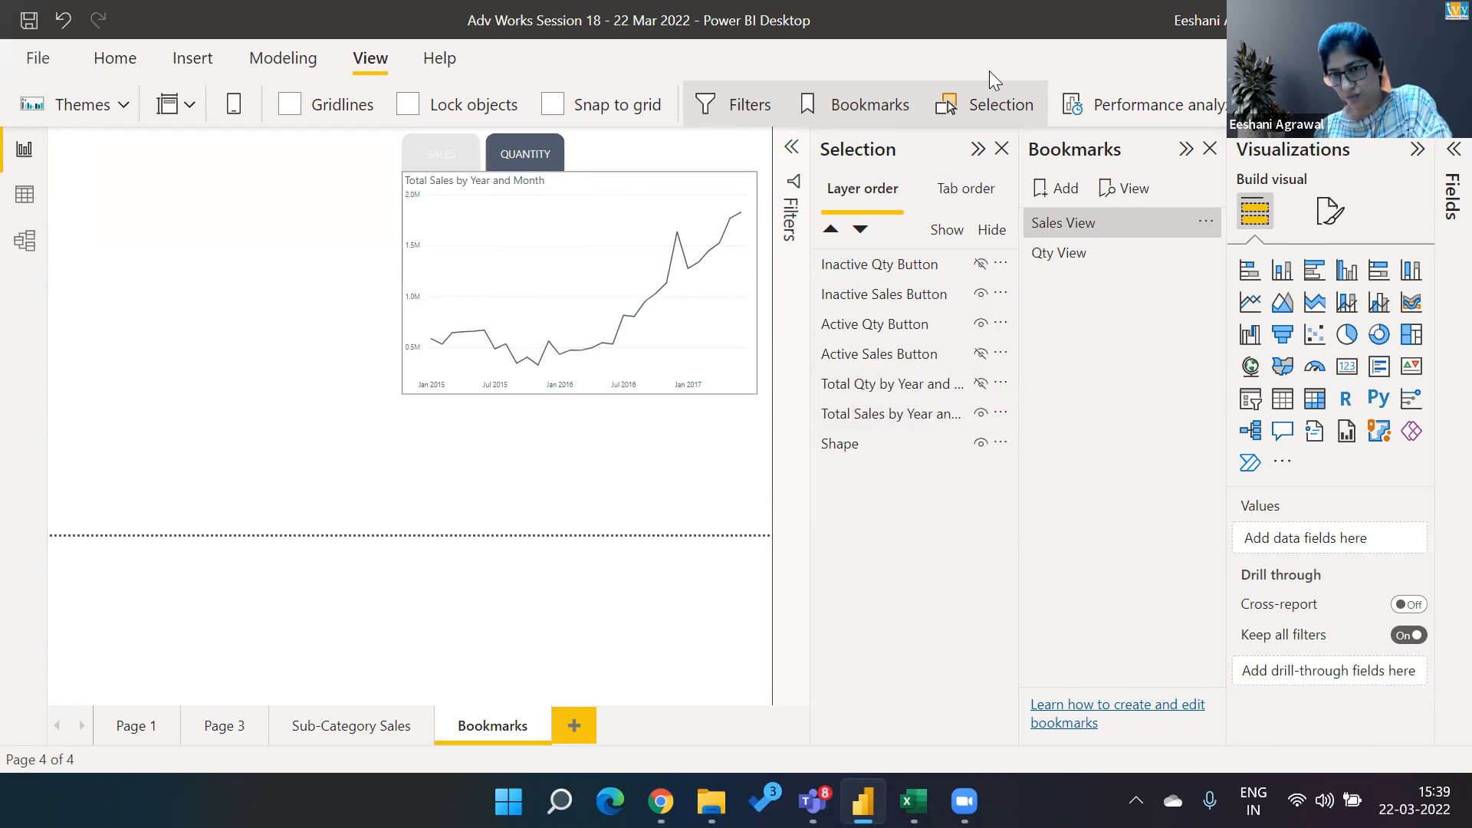
Add a new report page and place a large rectangle shape across the upper middle of its canvas
{"action": "left_click", "coordinate": [565, 739]}
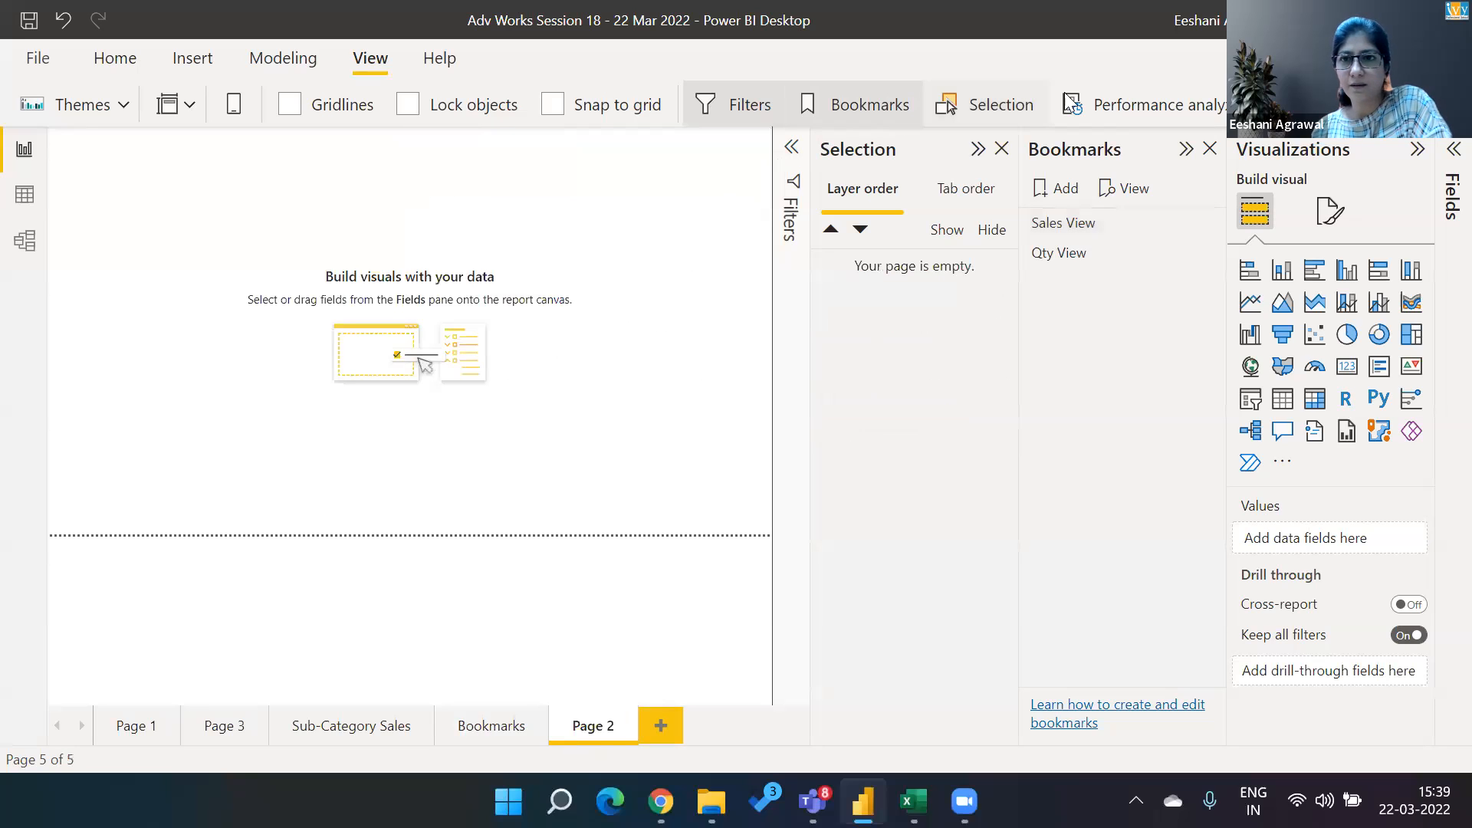
{"action": "left_click", "coordinate": [191, 57]}
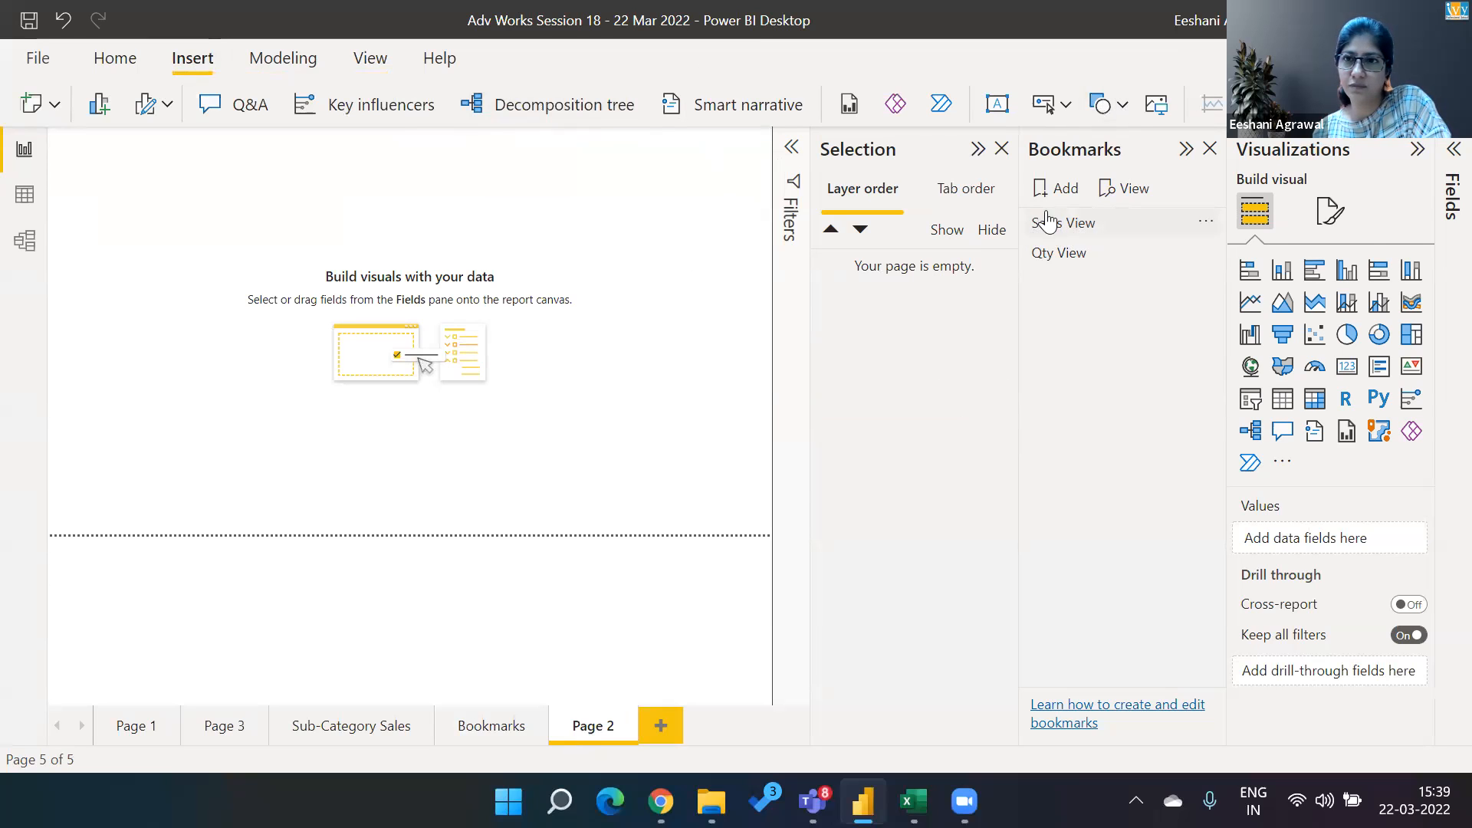
{"action": "left_click", "coordinate": [1102, 104]}
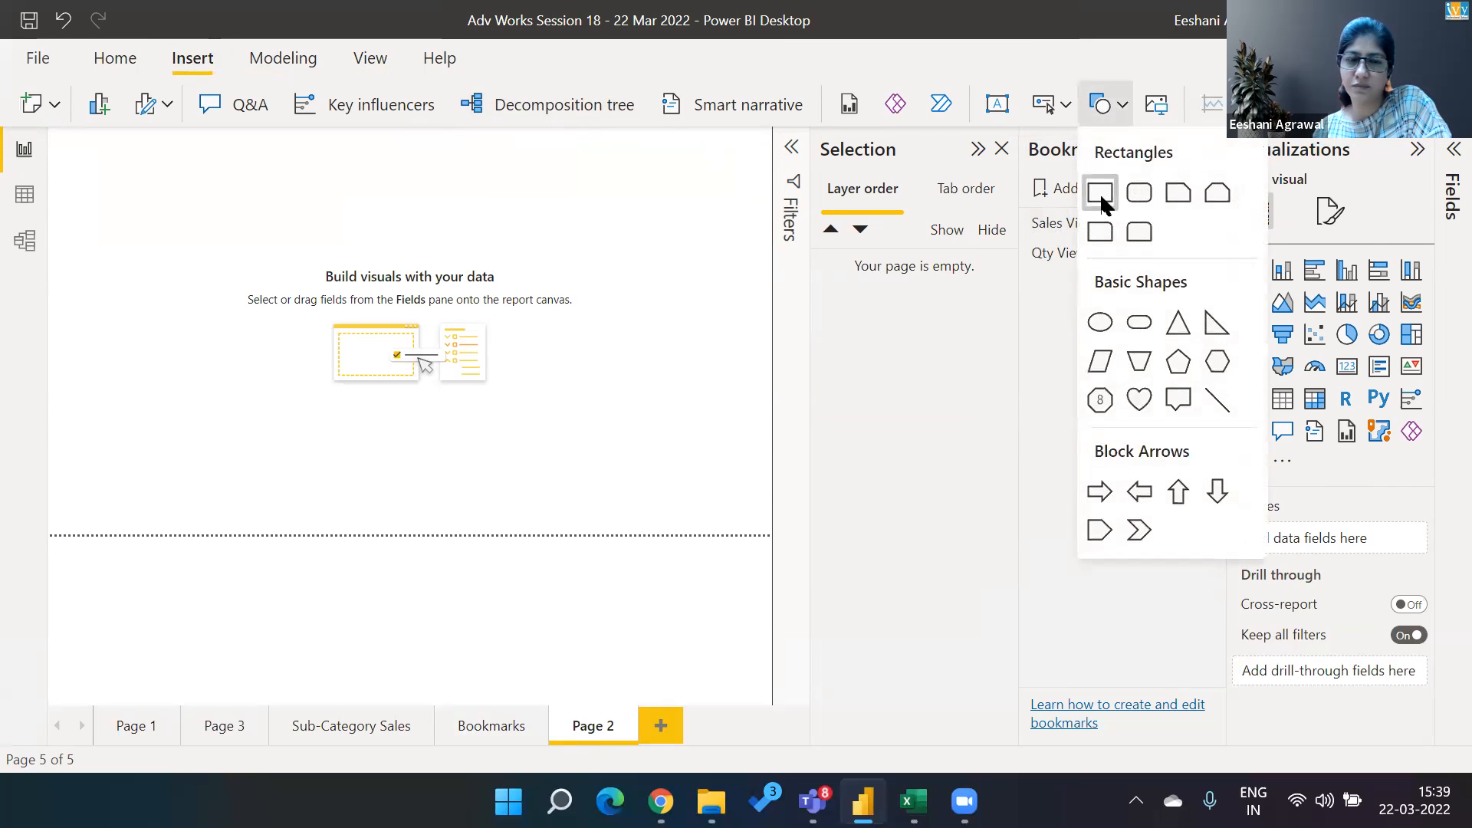
{"action": "left_click", "coordinate": [1102, 193]}
{"action": "left_click_drag", "start_coordinate": [202, 280], "coordinate": [459, 376]}
{"action": "left_click_drag", "start_coordinate": [320, 259], "coordinate": [486, 327]}
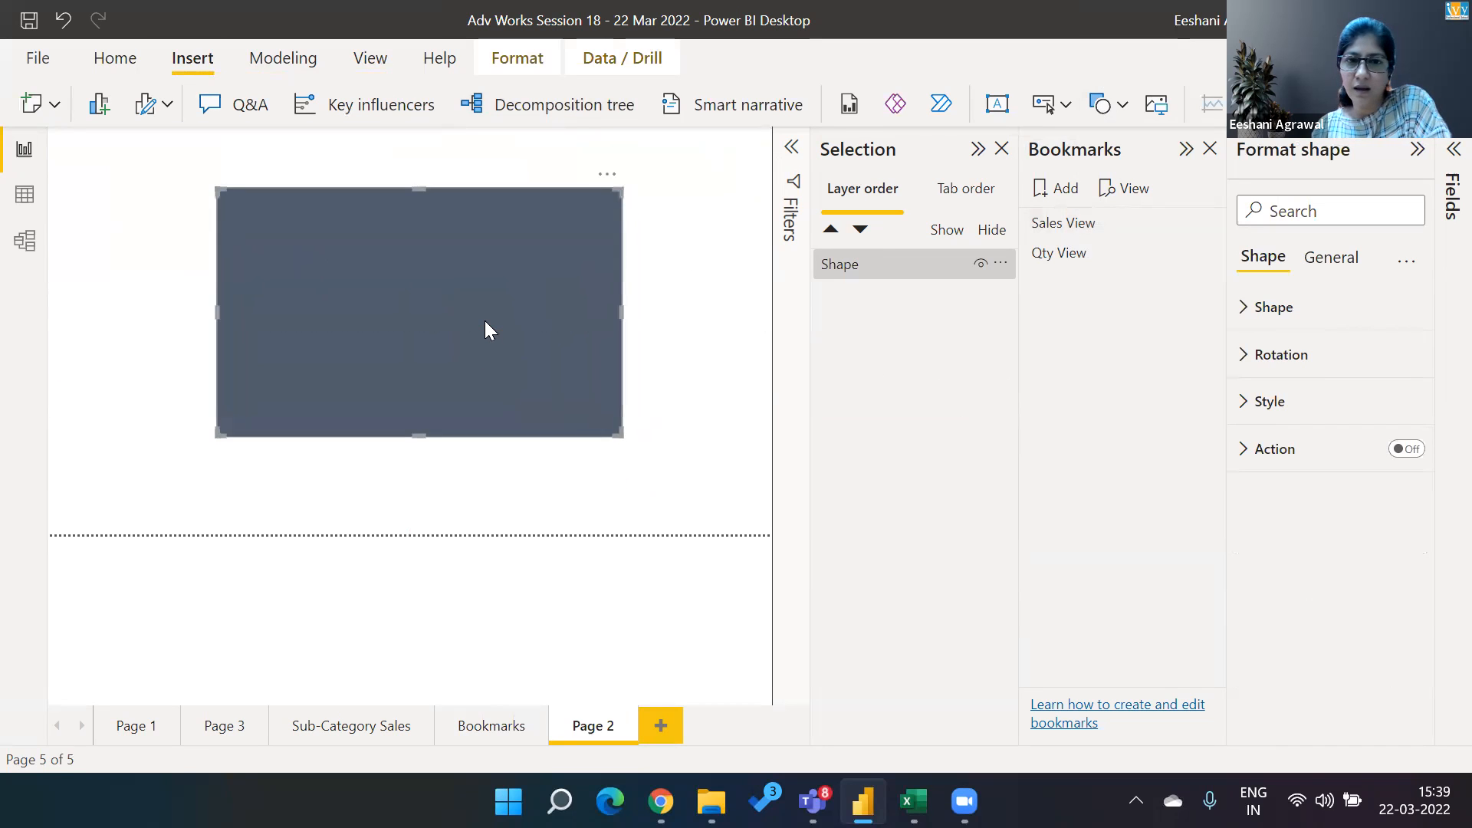
Insert a small rounded rectangle and place it over the large rectangle's upper-left corner like a tab
{"action": "left_click", "coordinate": [1124, 106]}
{"action": "left_click", "coordinate": [1137, 191]}
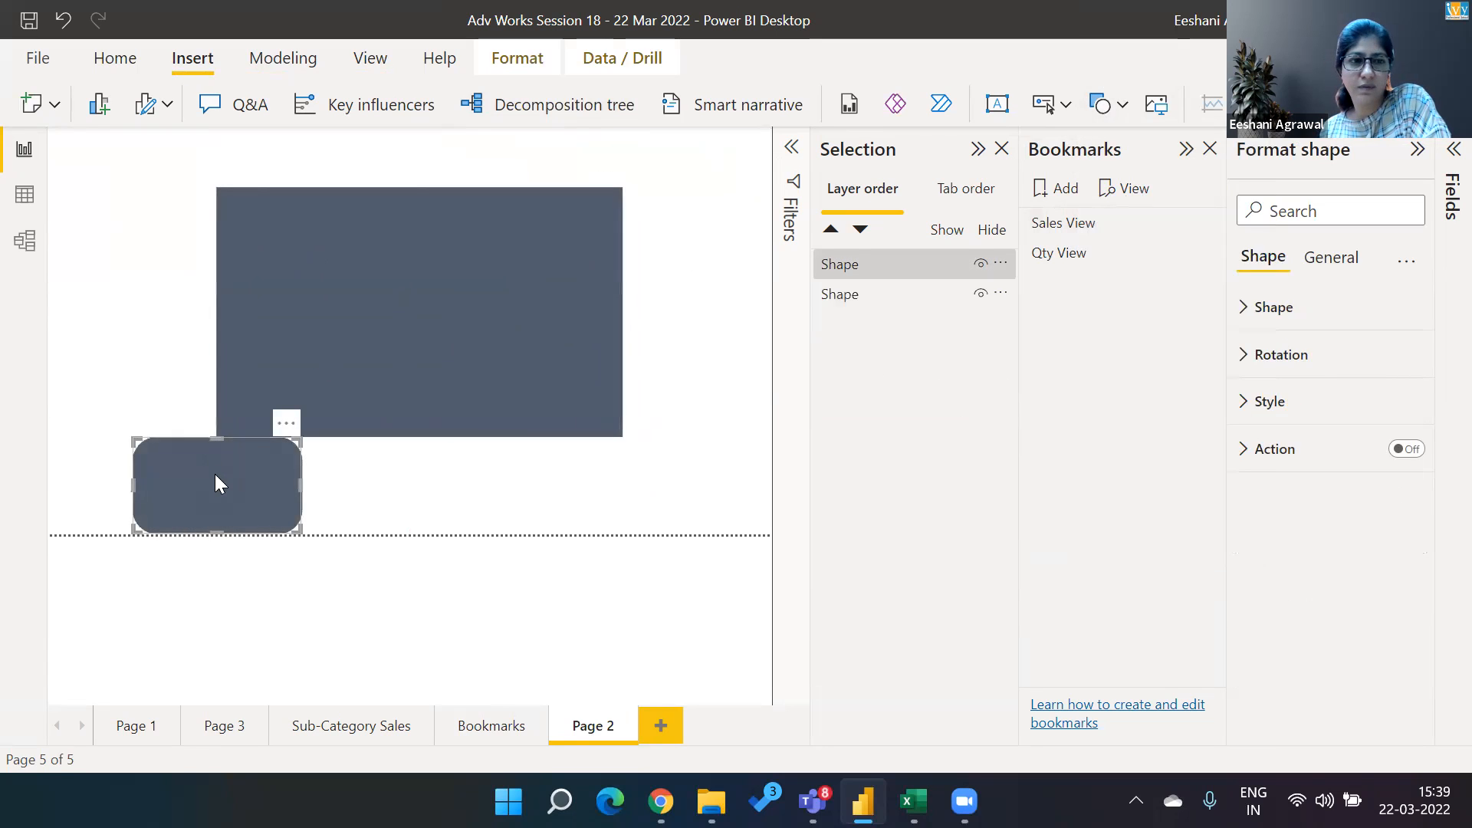
{"action": "left_click_drag", "start_coordinate": [273, 322], "coordinate": [310, 180]}
{"action": "left_click_drag", "start_coordinate": [222, 137], "coordinate": [254, 177]}
{"action": "right_click", "coordinate": [254, 176]}
{"action": "key", "text": "Escape"}
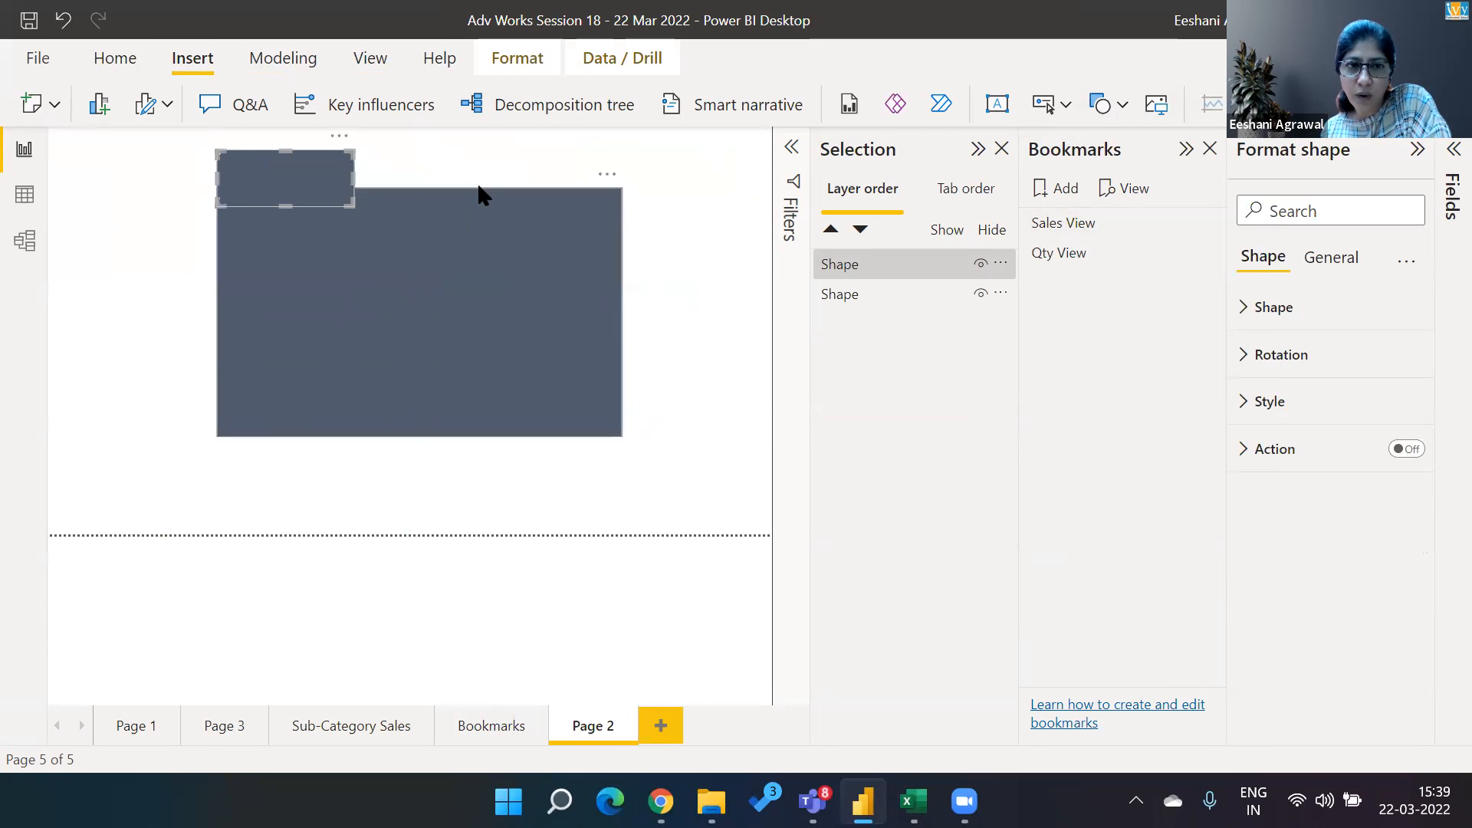
Hide the large rectangle and save the page state as a bookmark named Small Box
{"action": "left_click", "coordinate": [437, 361]}
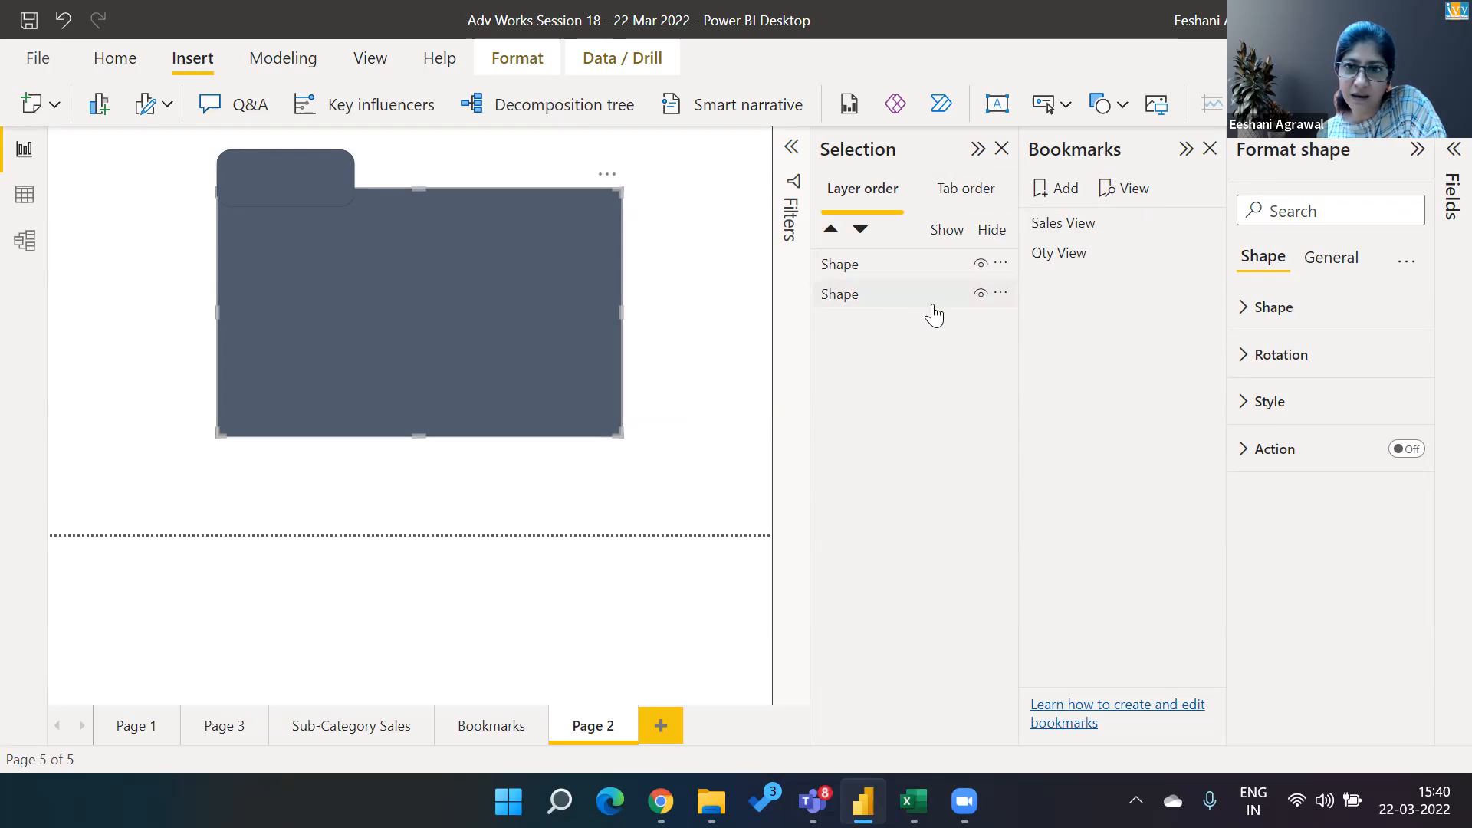
{"action": "left_click", "coordinate": [980, 294]}
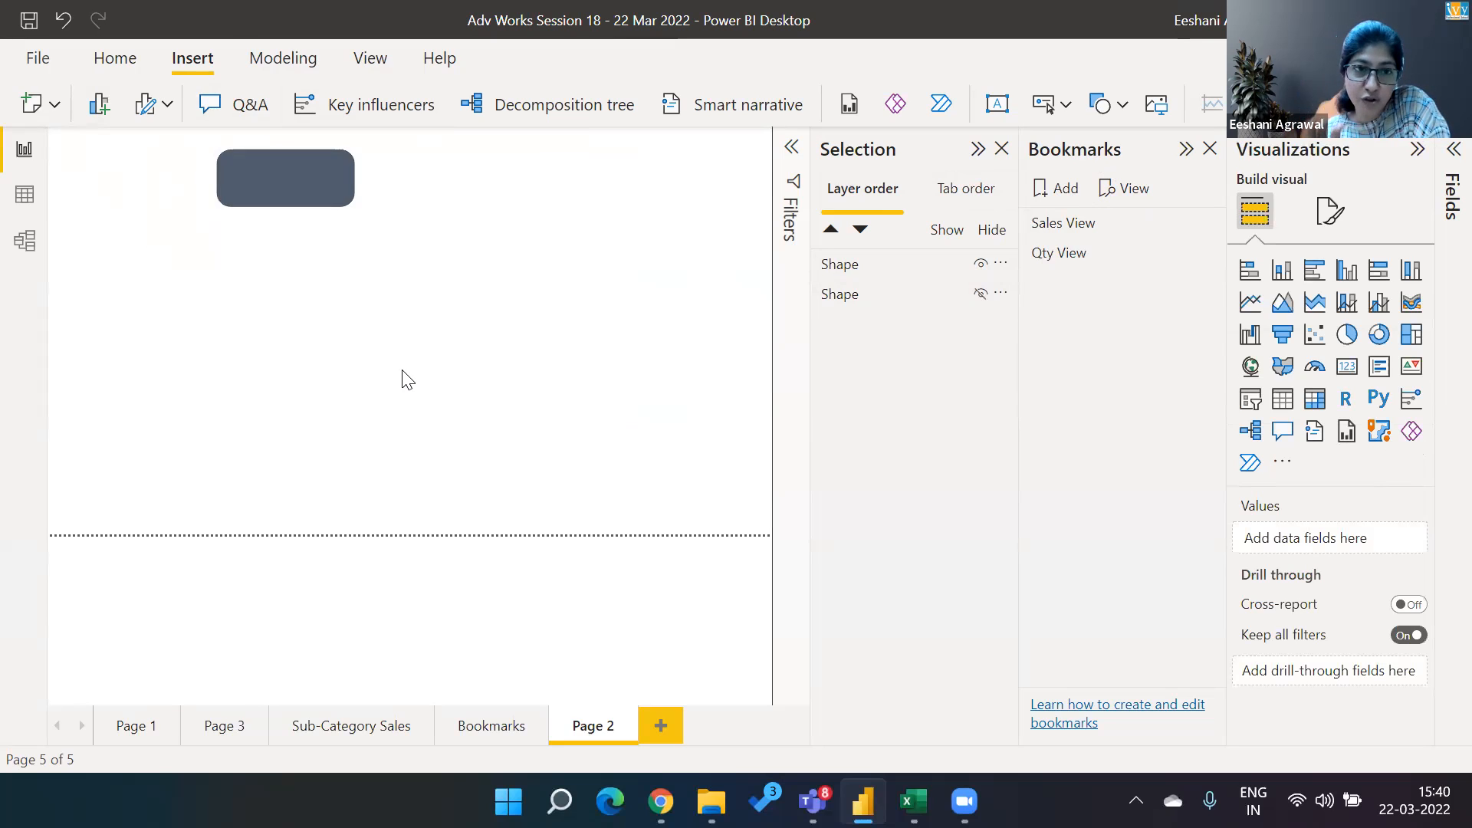
{"action": "left_click", "coordinate": [1055, 199]}
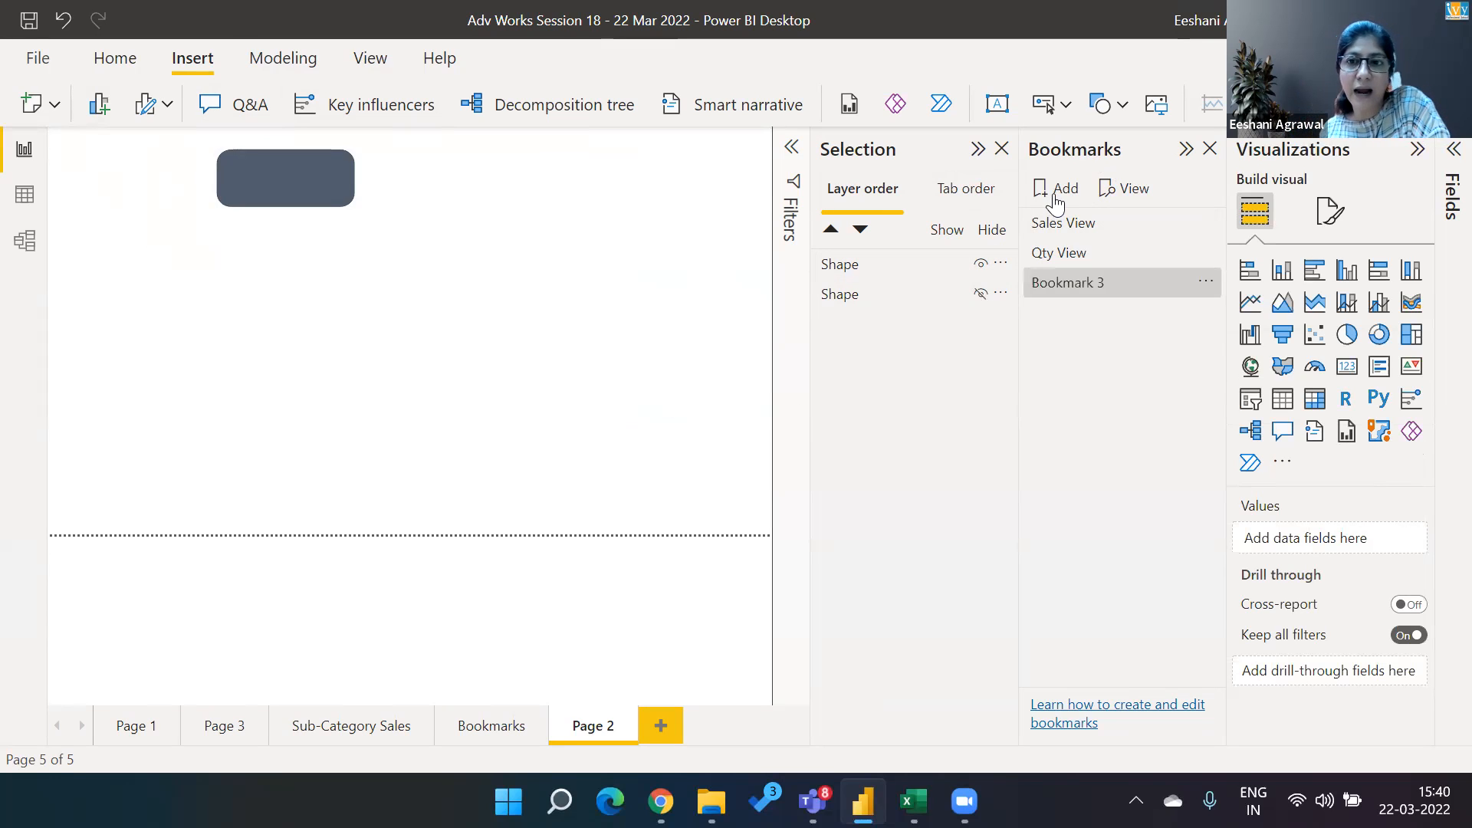
{"action": "double_click", "coordinate": [1070, 281]}
{"action": "type", "text": "Sm"}
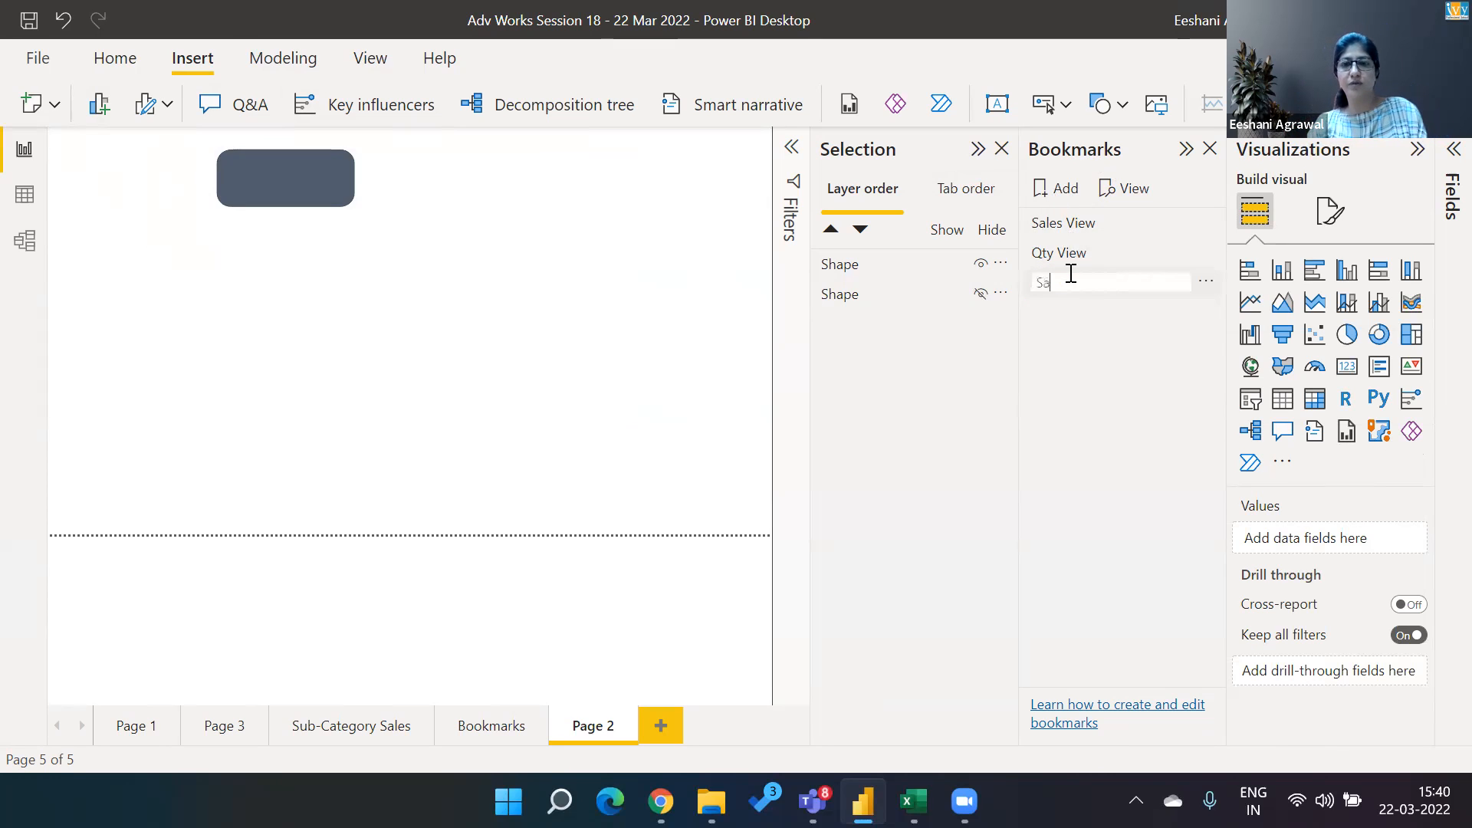
{"action": "type", "text": "all Box"}
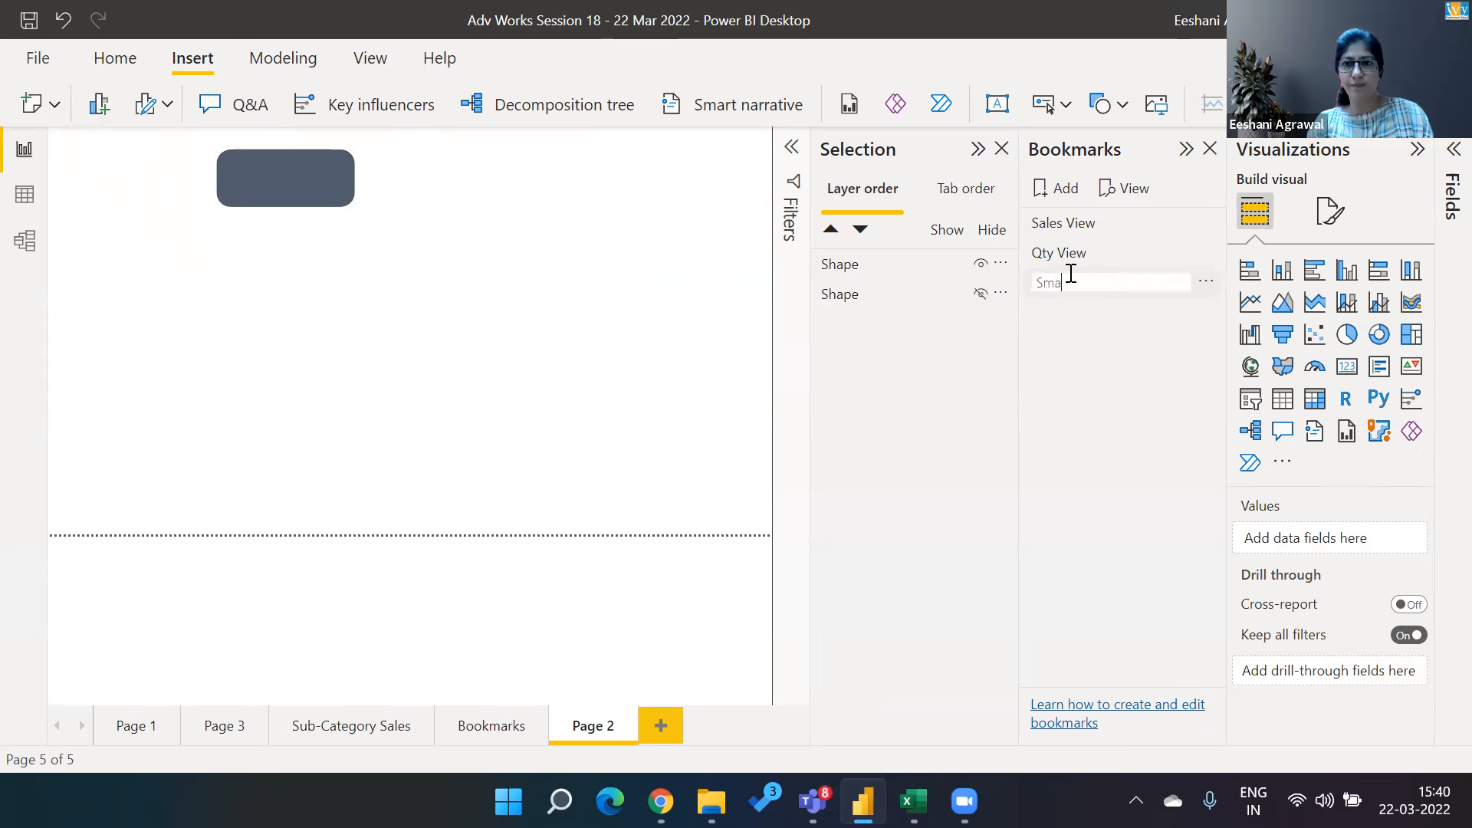
{"action": "key", "text": "Return"}
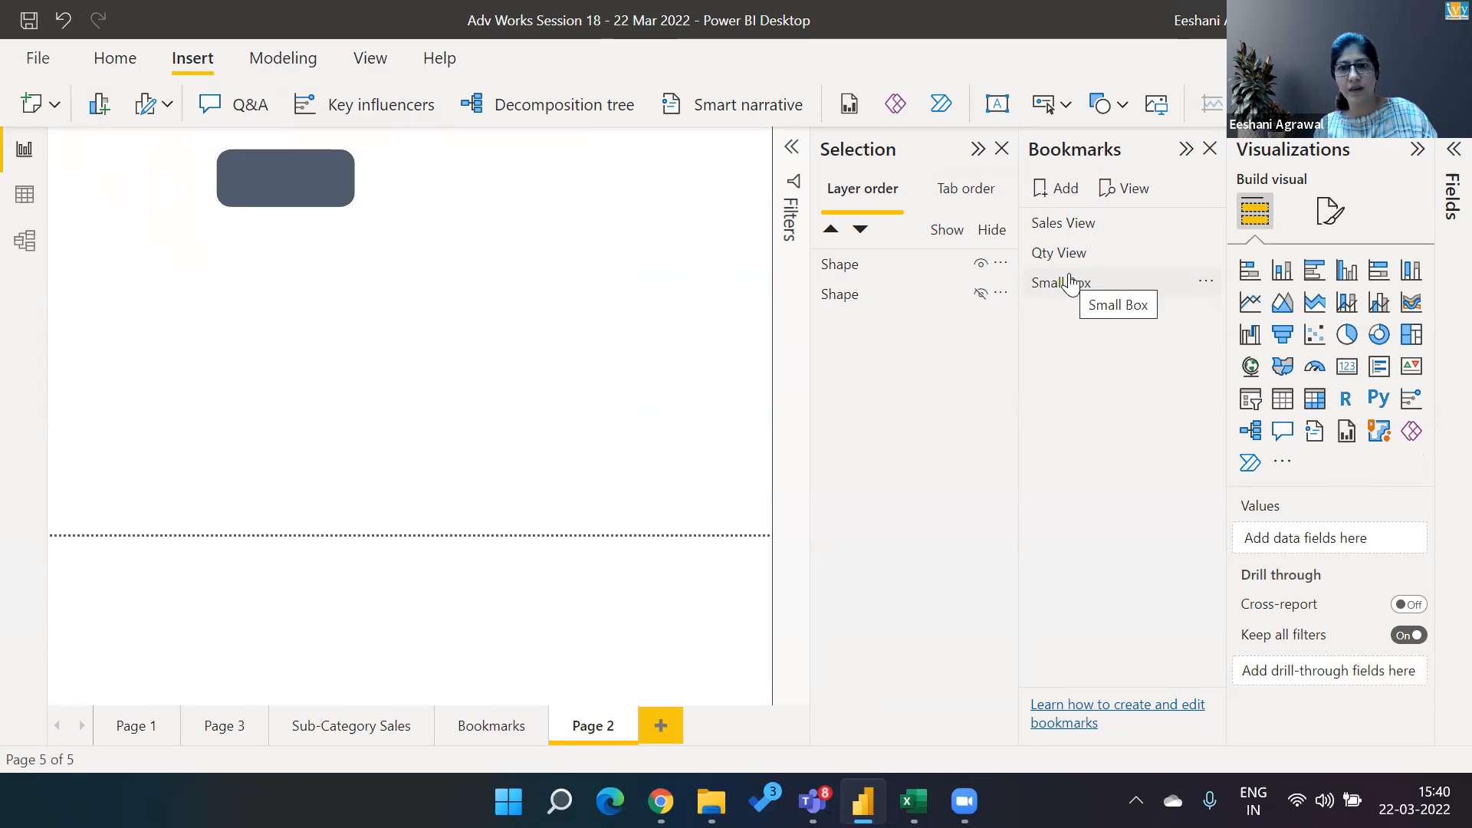
{"action": "left_click", "coordinate": [1069, 279]}
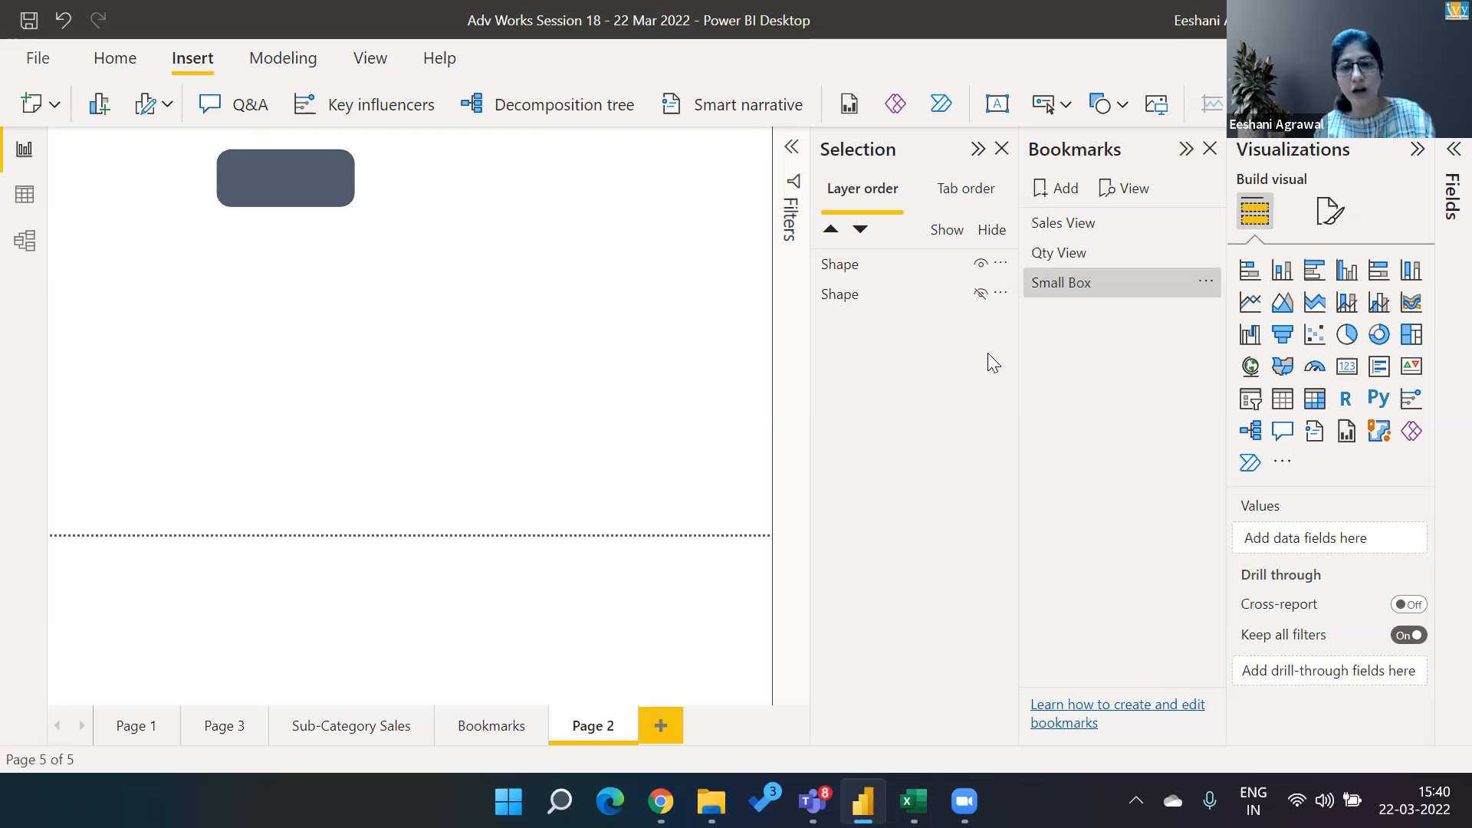
Show only the large rectangle instead of the rounded one and save this state as a bookmark named Big Box
{"action": "left_click", "coordinate": [979, 264]}
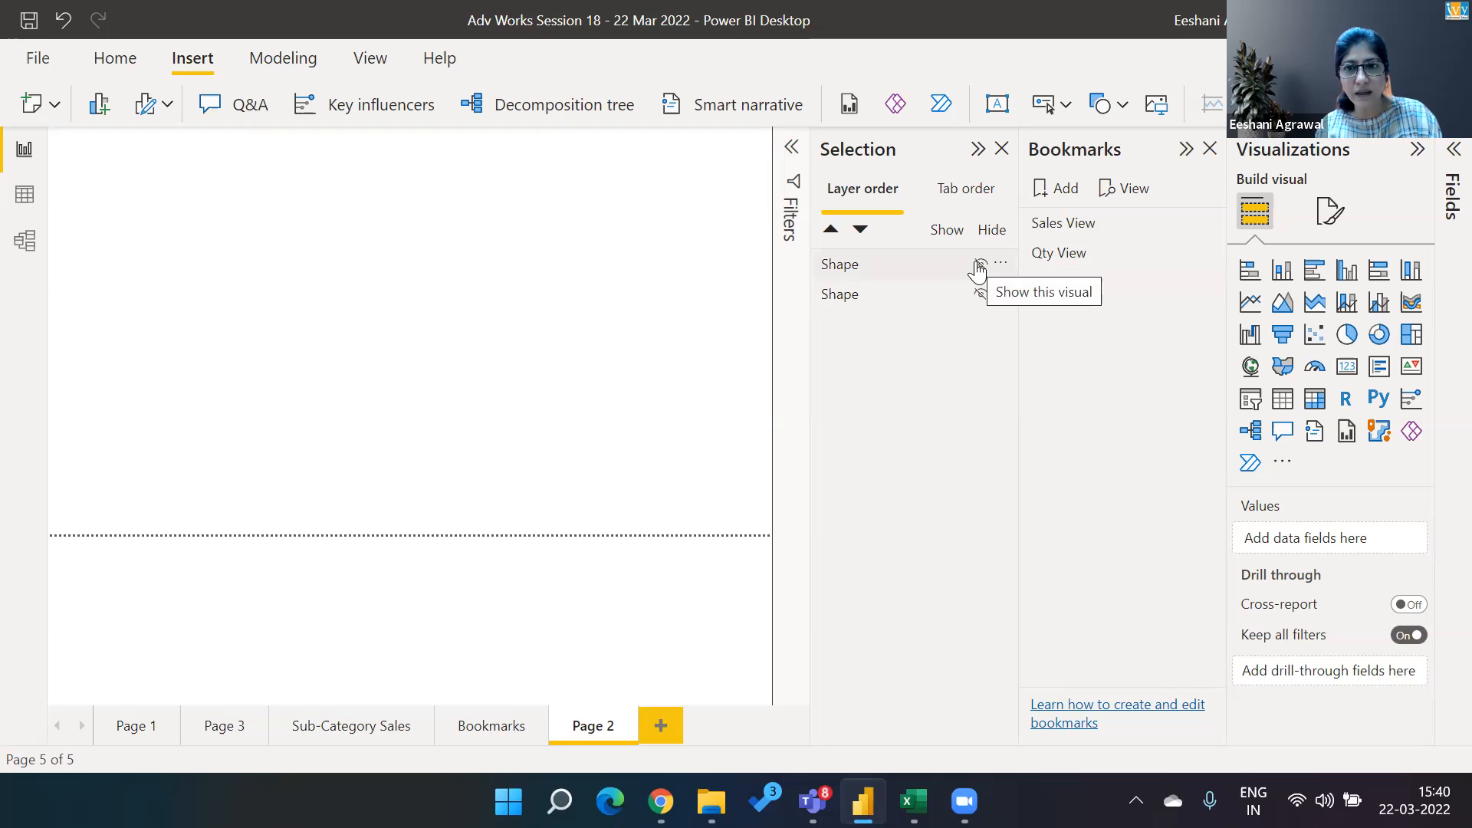
{"action": "left_click", "coordinate": [979, 296]}
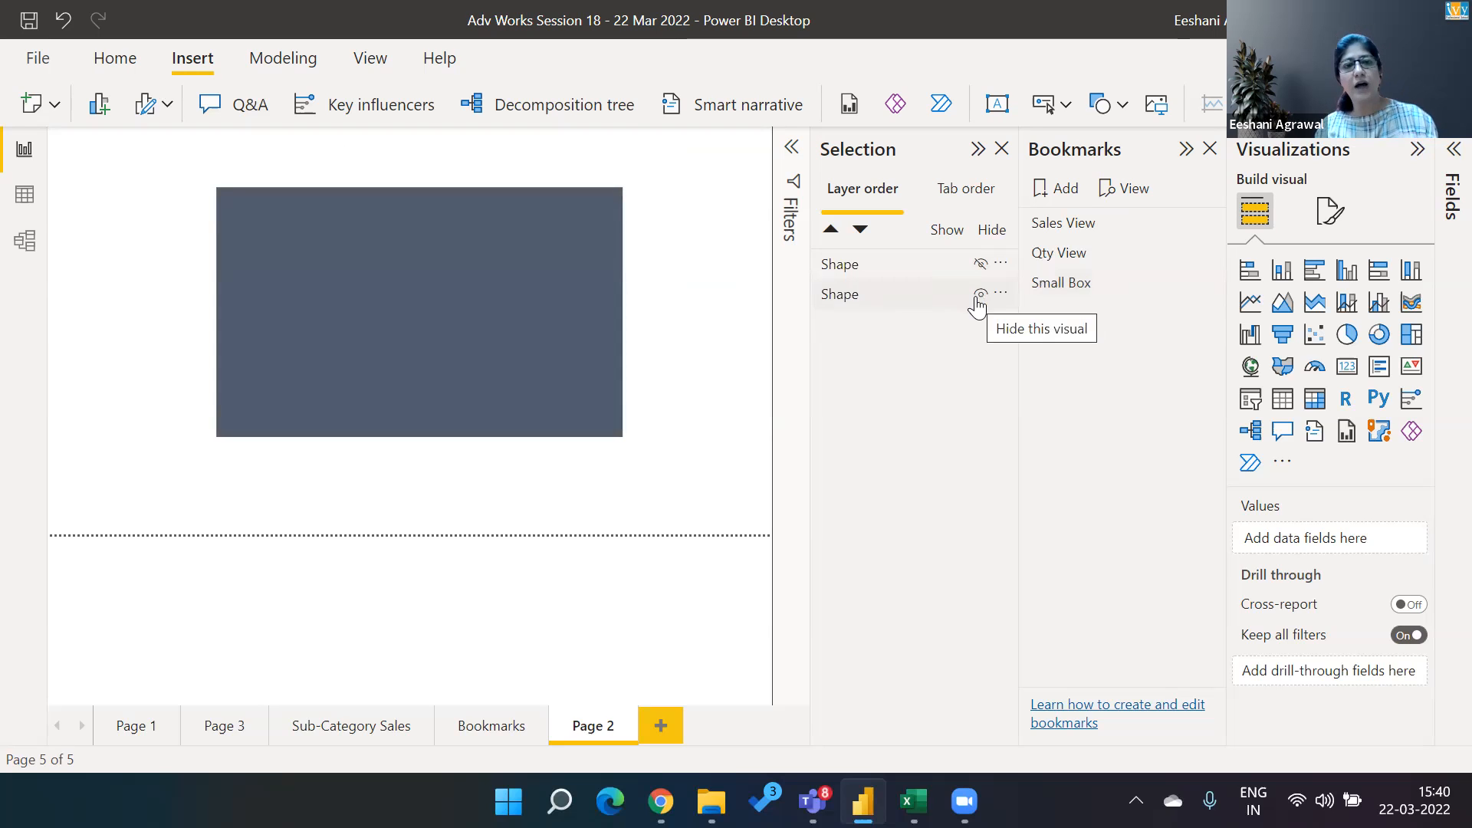
{"action": "left_click", "coordinate": [1062, 190]}
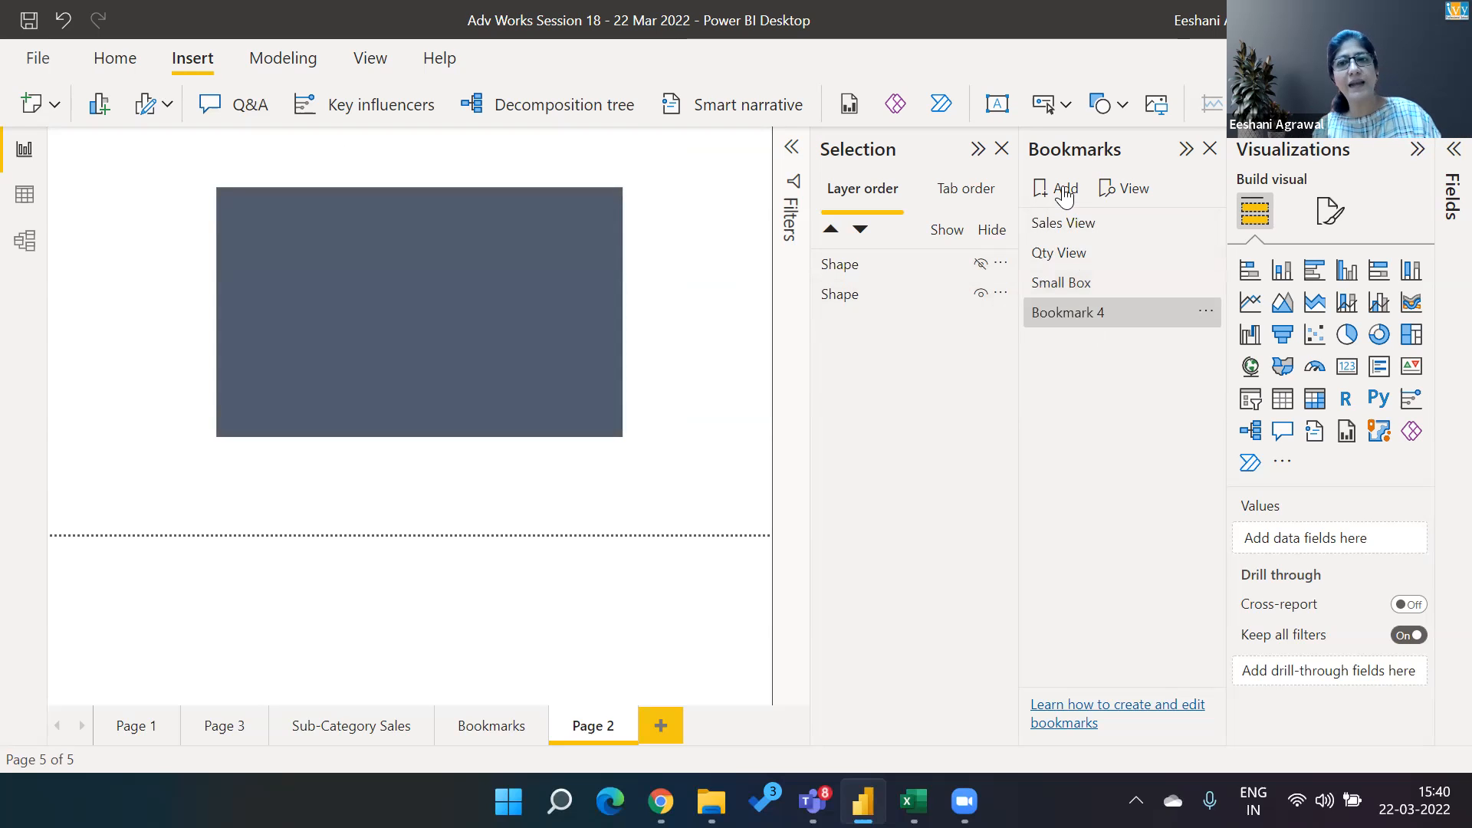
{"action": "double_click", "coordinate": [1067, 310]}
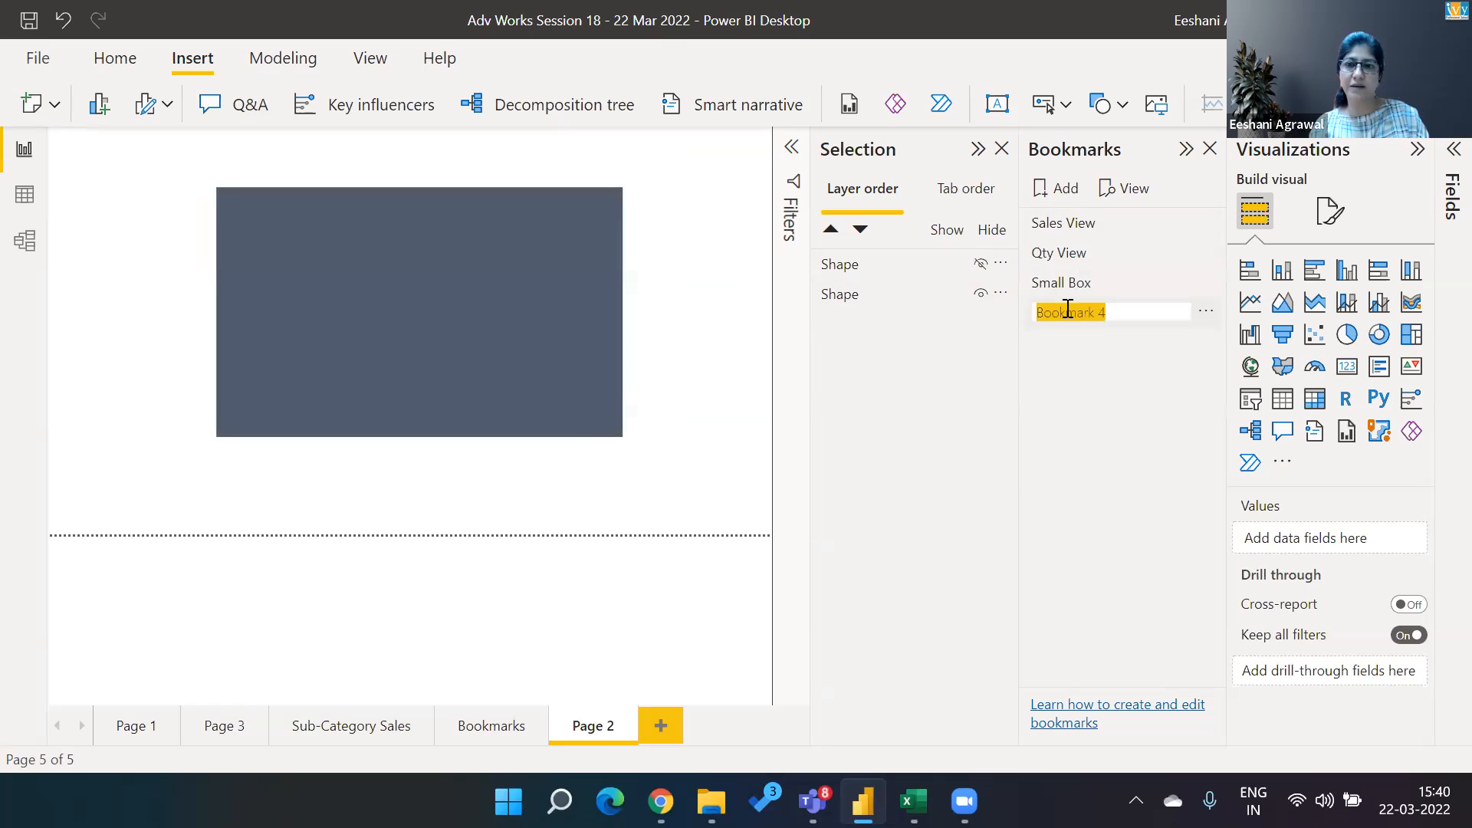
{"action": "type", "text": "Big B"}
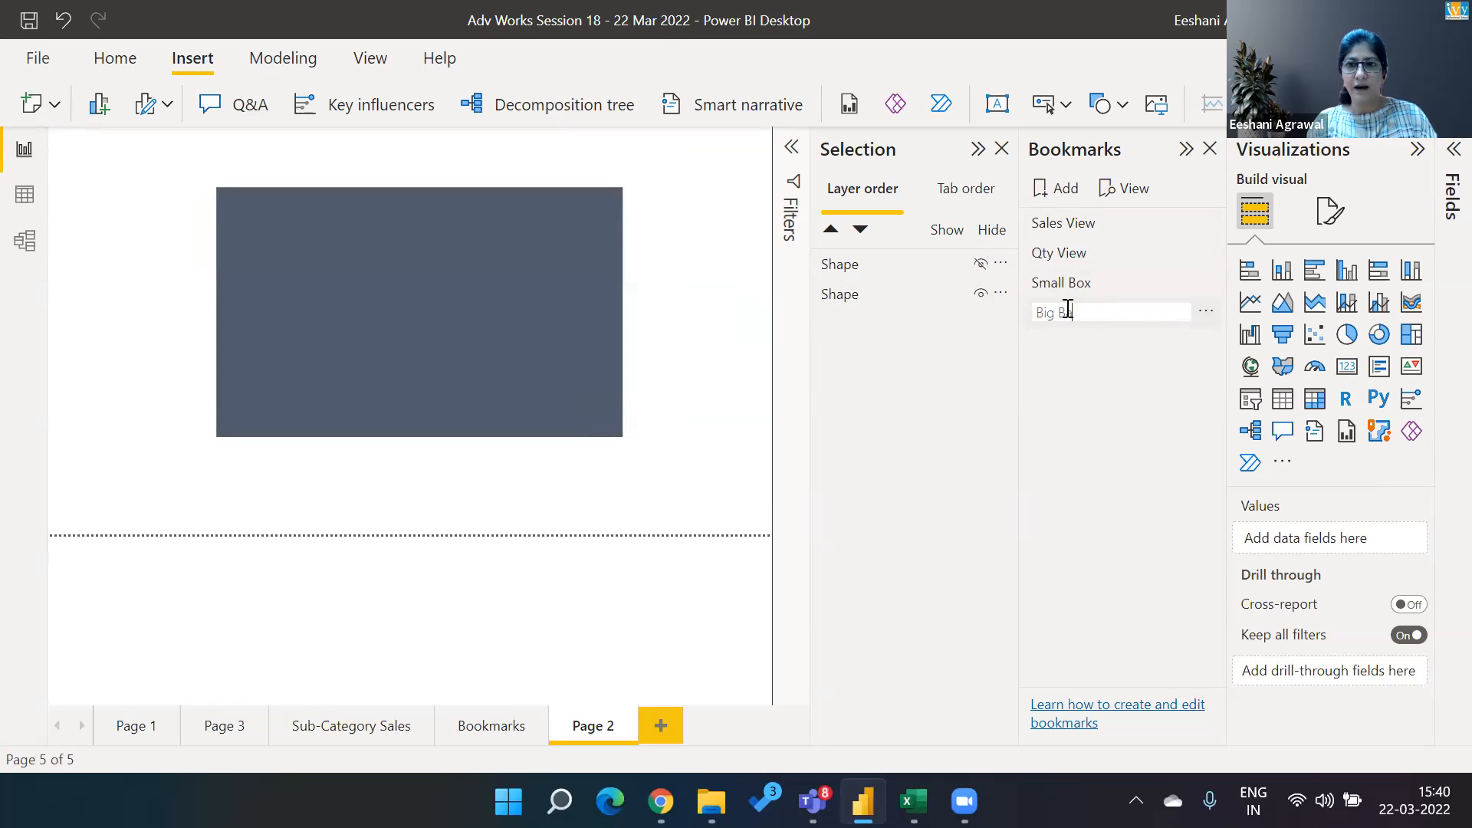
{"action": "type", "text": "ox"}
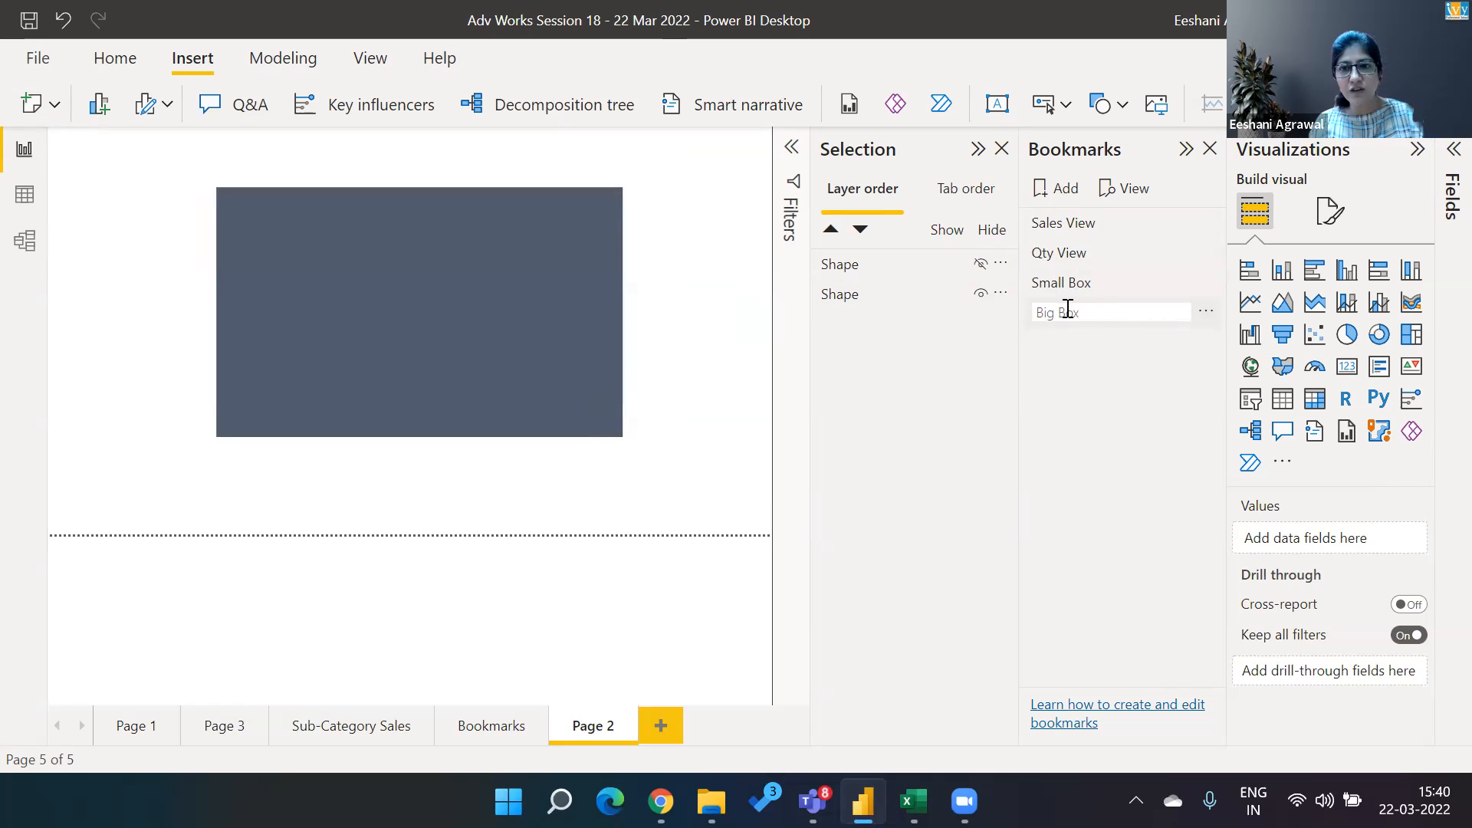
{"action": "left_click", "coordinate": [1075, 362]}
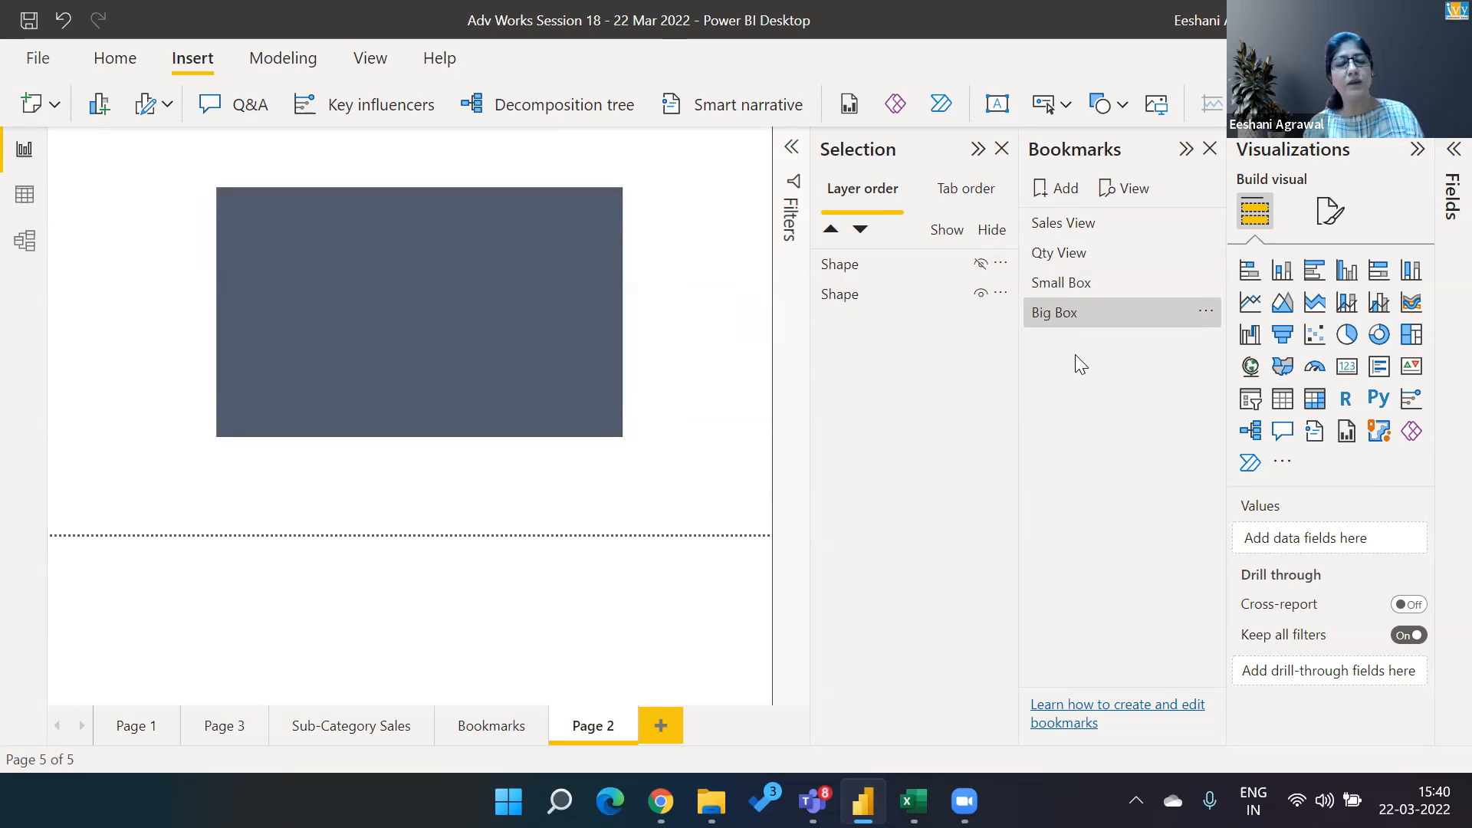
Switch back and forth between the Small Box and Big Box bookmarks to compare their views
{"action": "left_click", "coordinate": [1055, 291]}
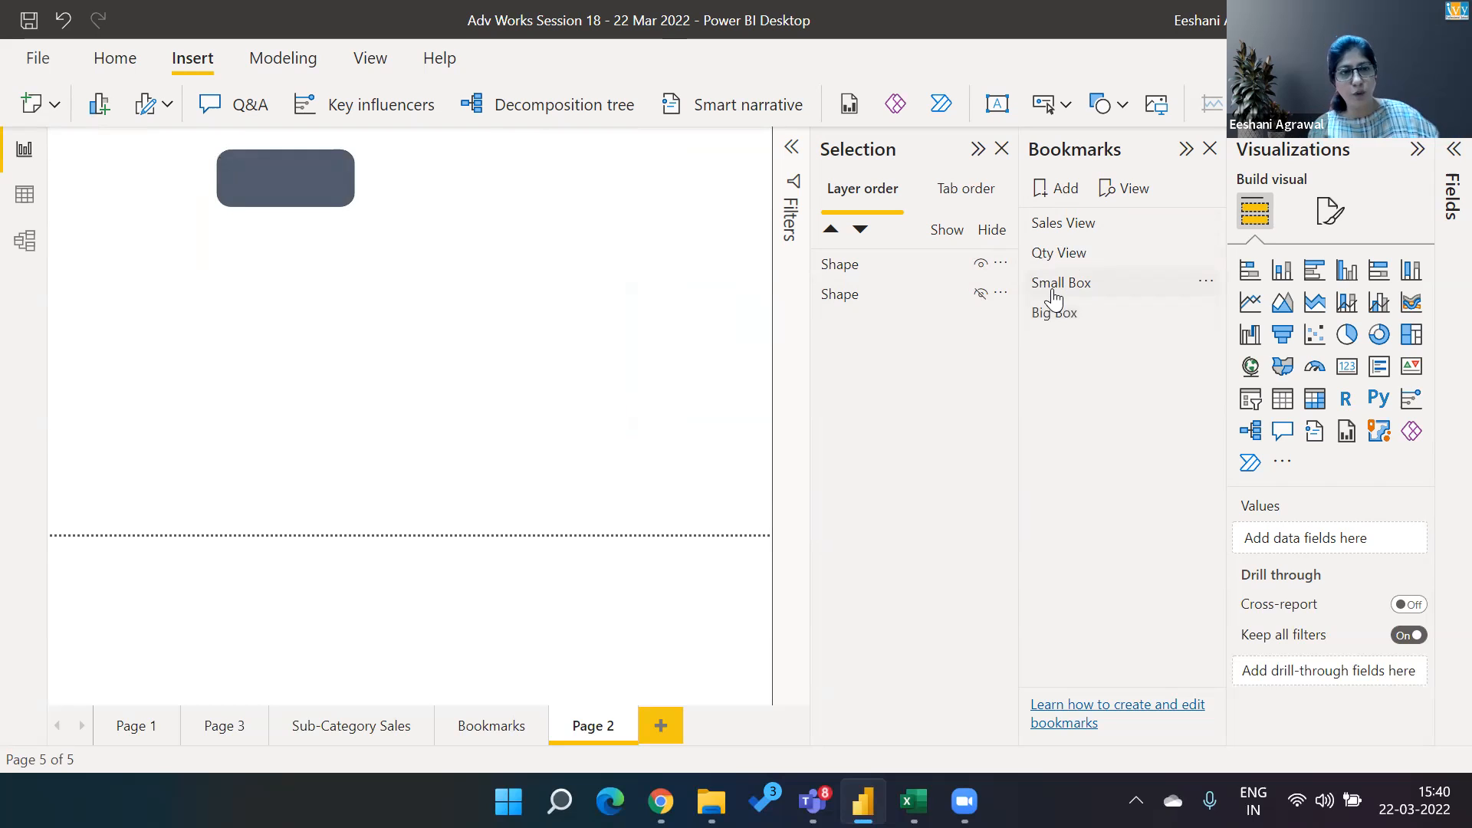
{"action": "left_click", "coordinate": [1055, 314]}
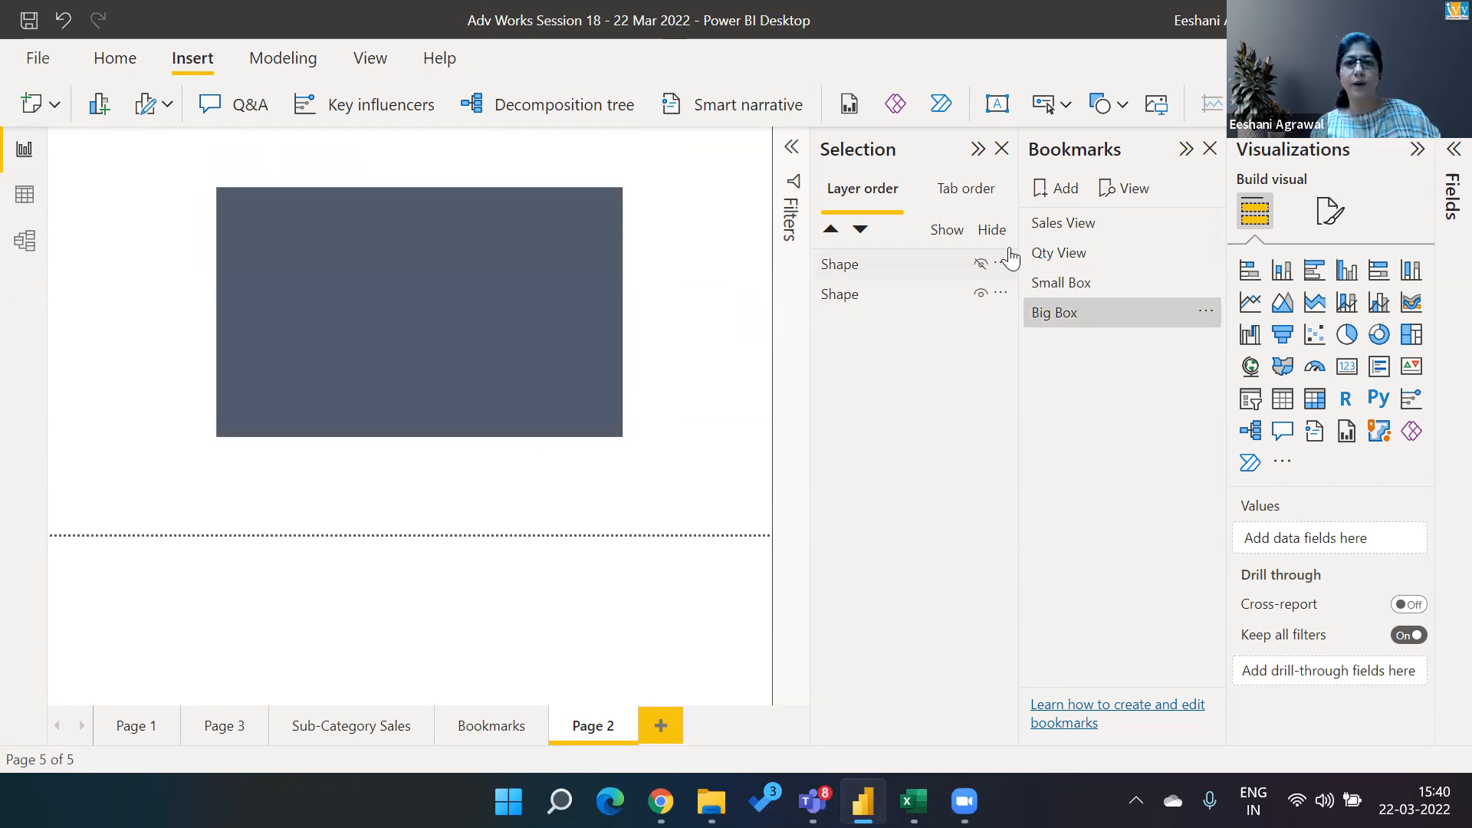
{"action": "left_click", "coordinate": [1063, 285]}
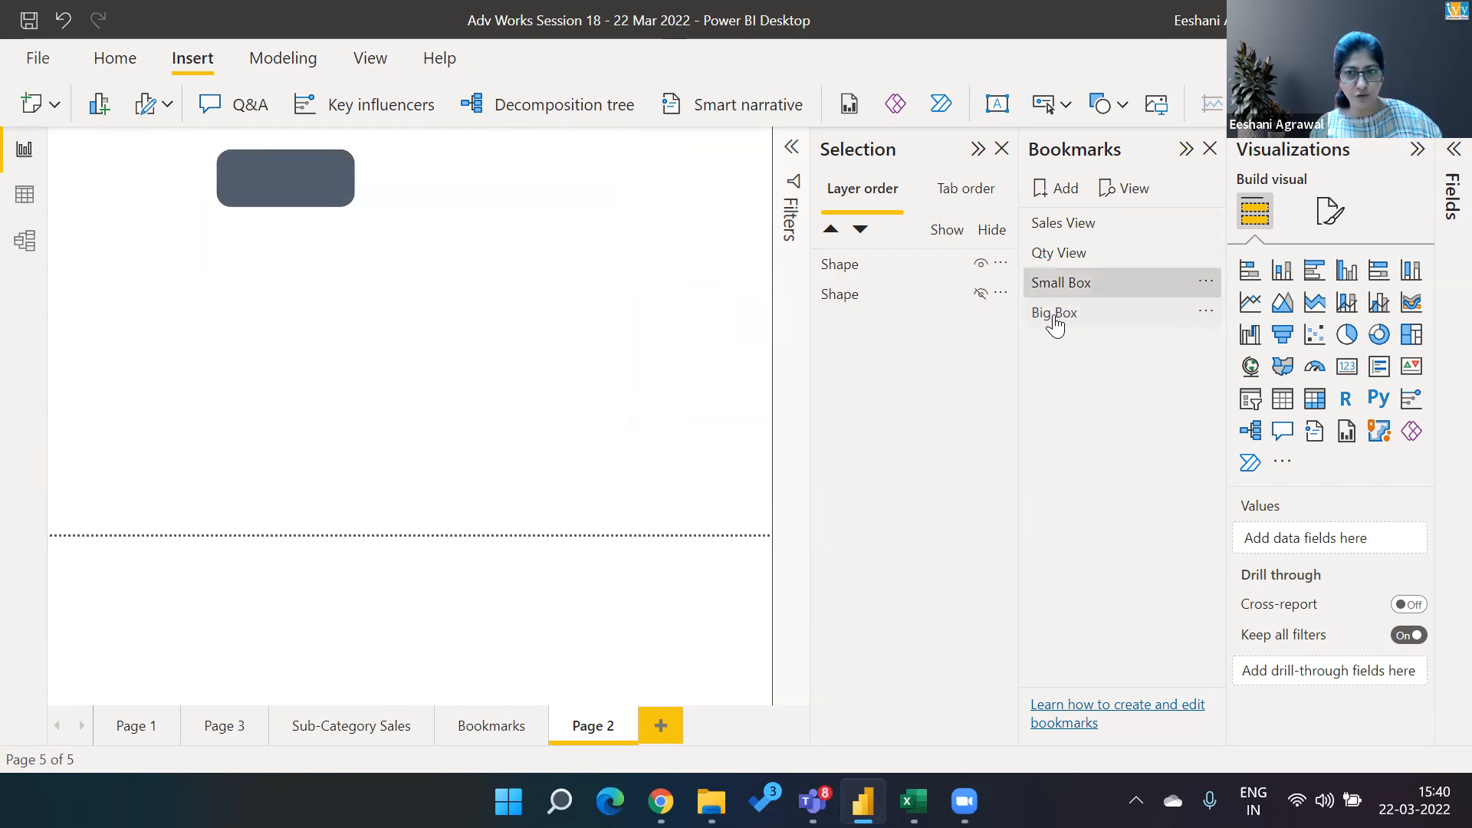
{"action": "left_click", "coordinate": [1052, 317]}
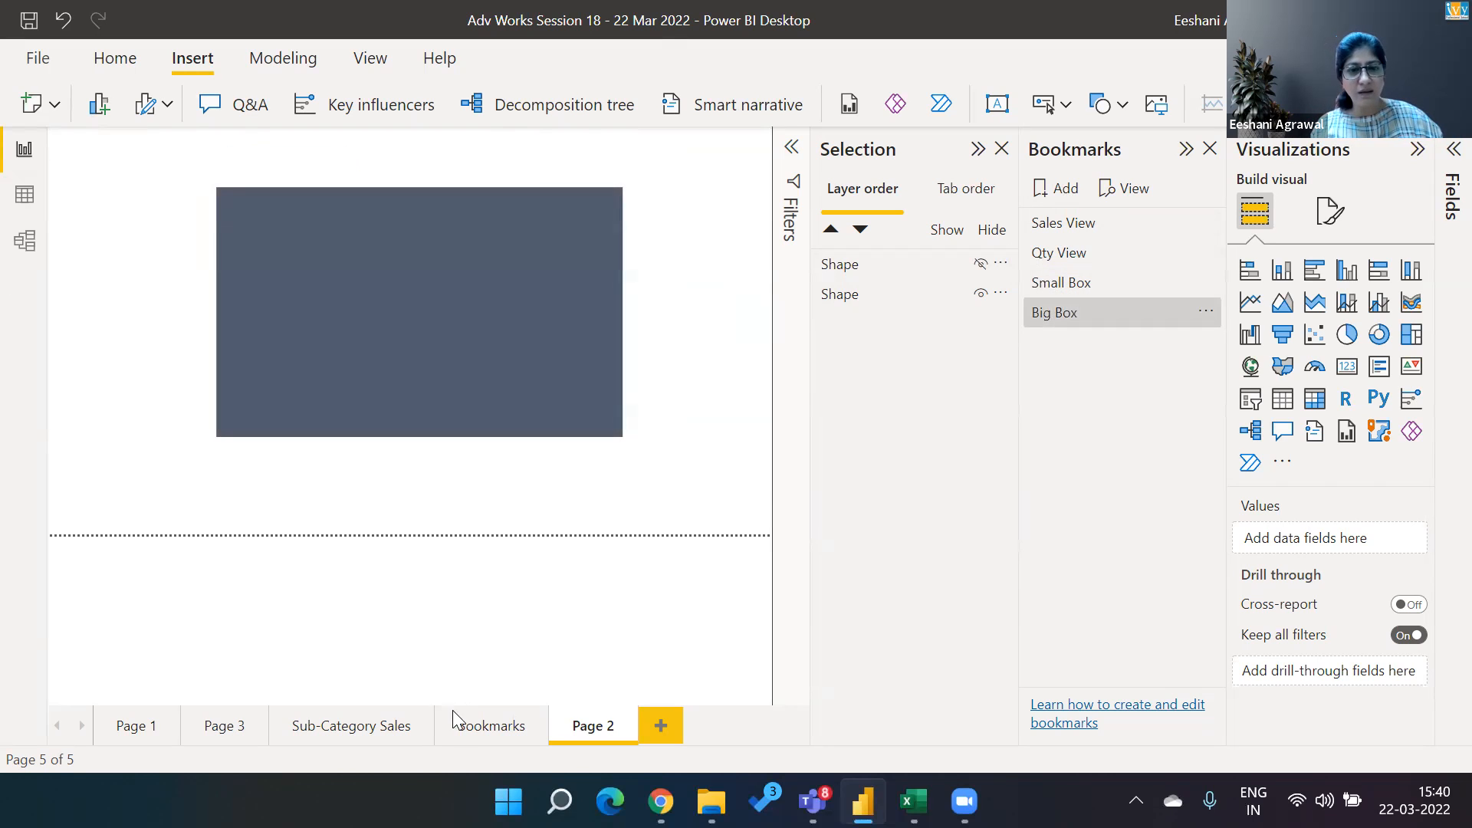
Return to the Bookmarks page and delete the Big Box and Small Box bookmarks
{"action": "left_click", "coordinate": [473, 733]}
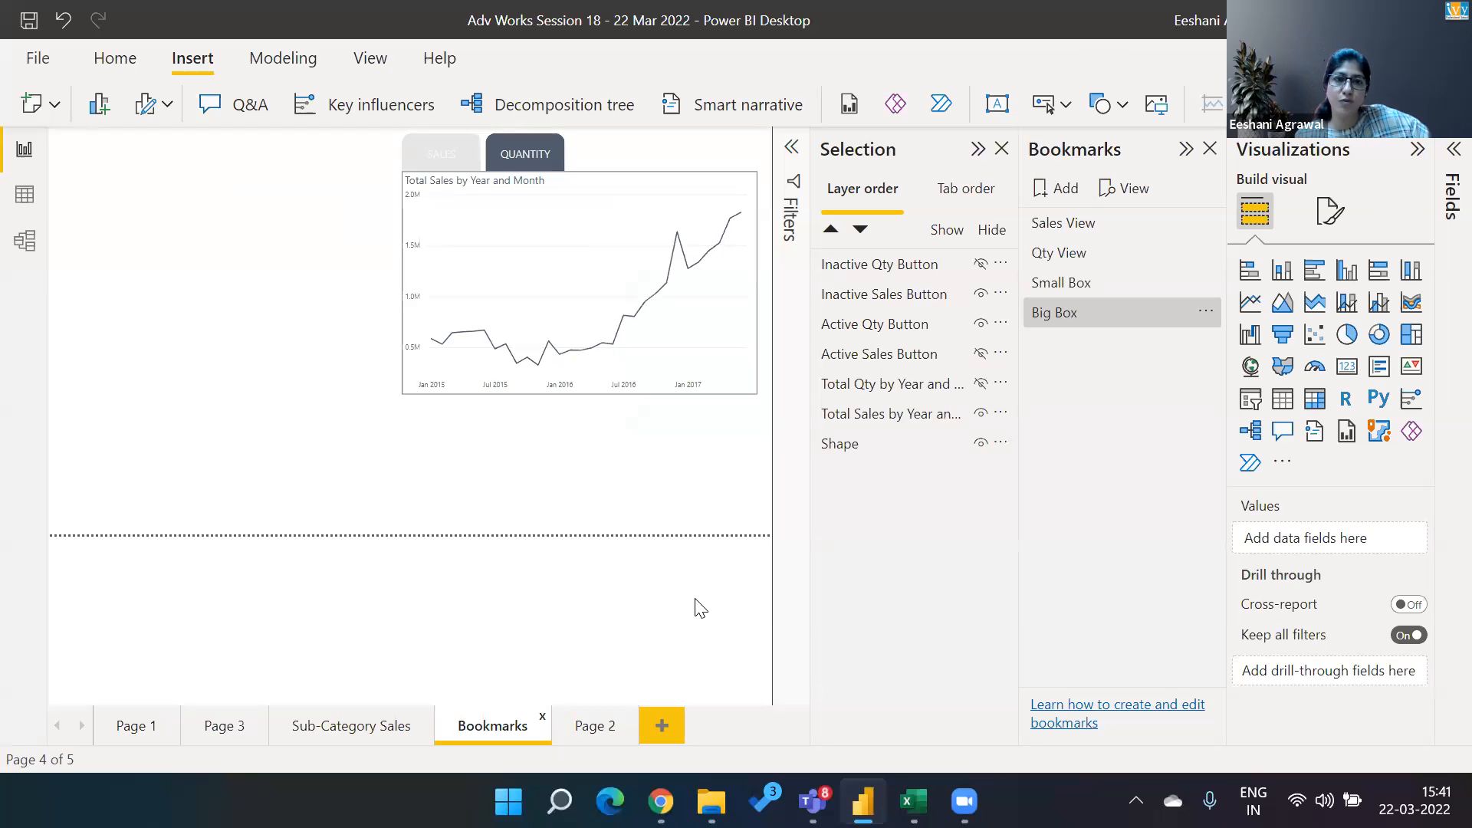
{"action": "left_click", "coordinate": [980, 293]}
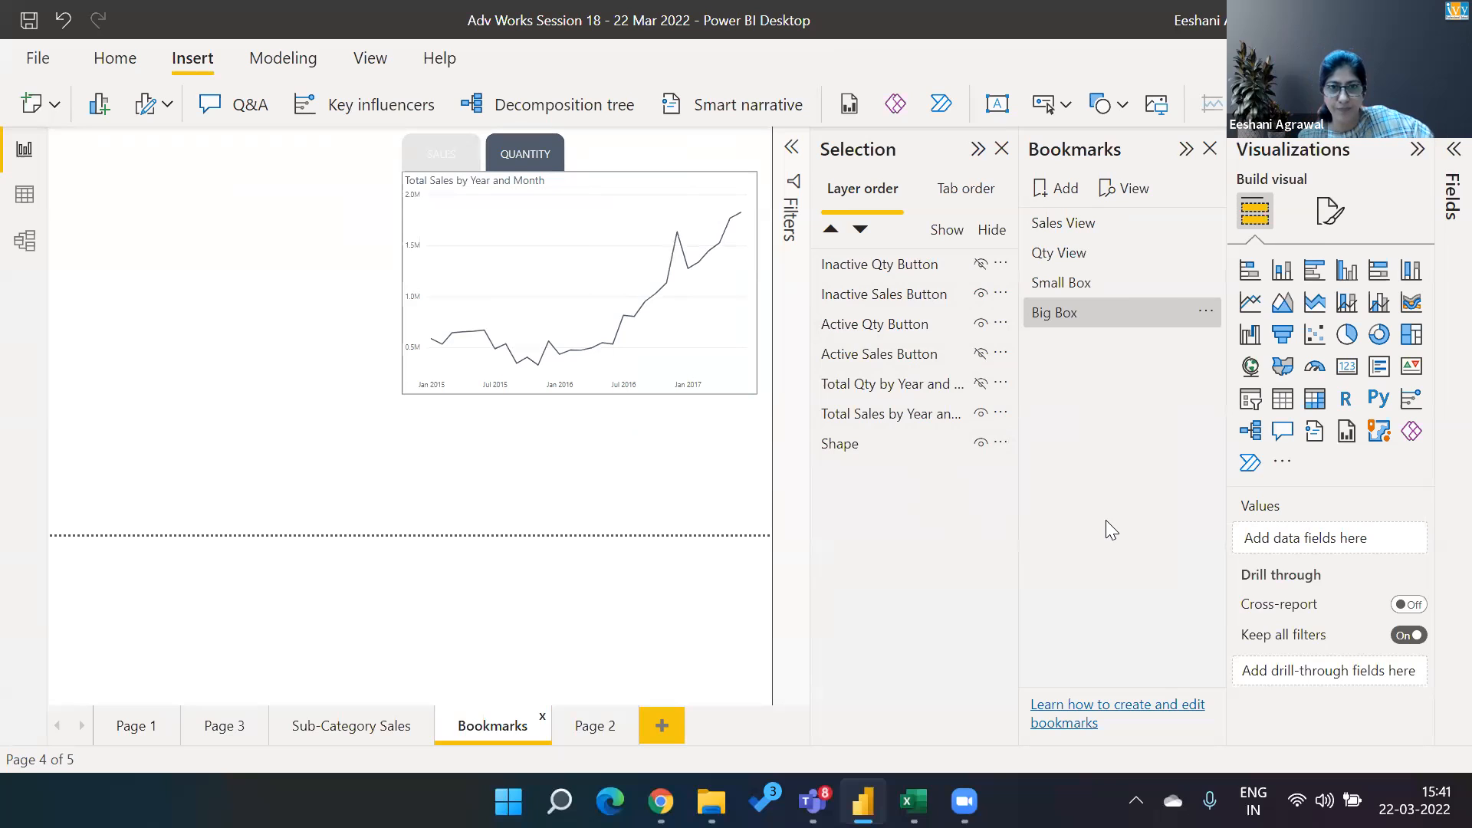
{"action": "left_click", "coordinate": [1205, 313]}
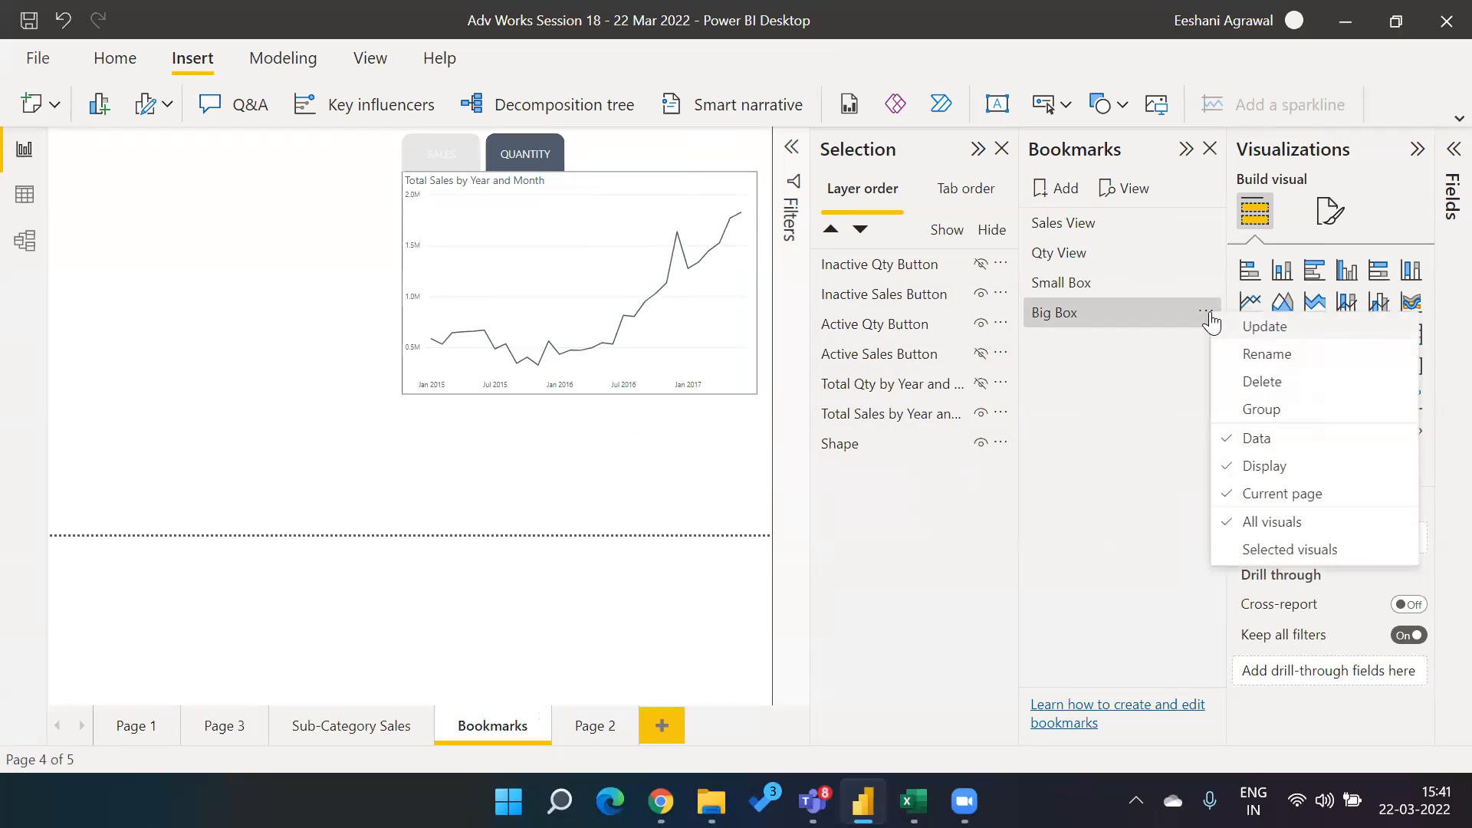
{"action": "left_click", "coordinate": [1228, 381]}
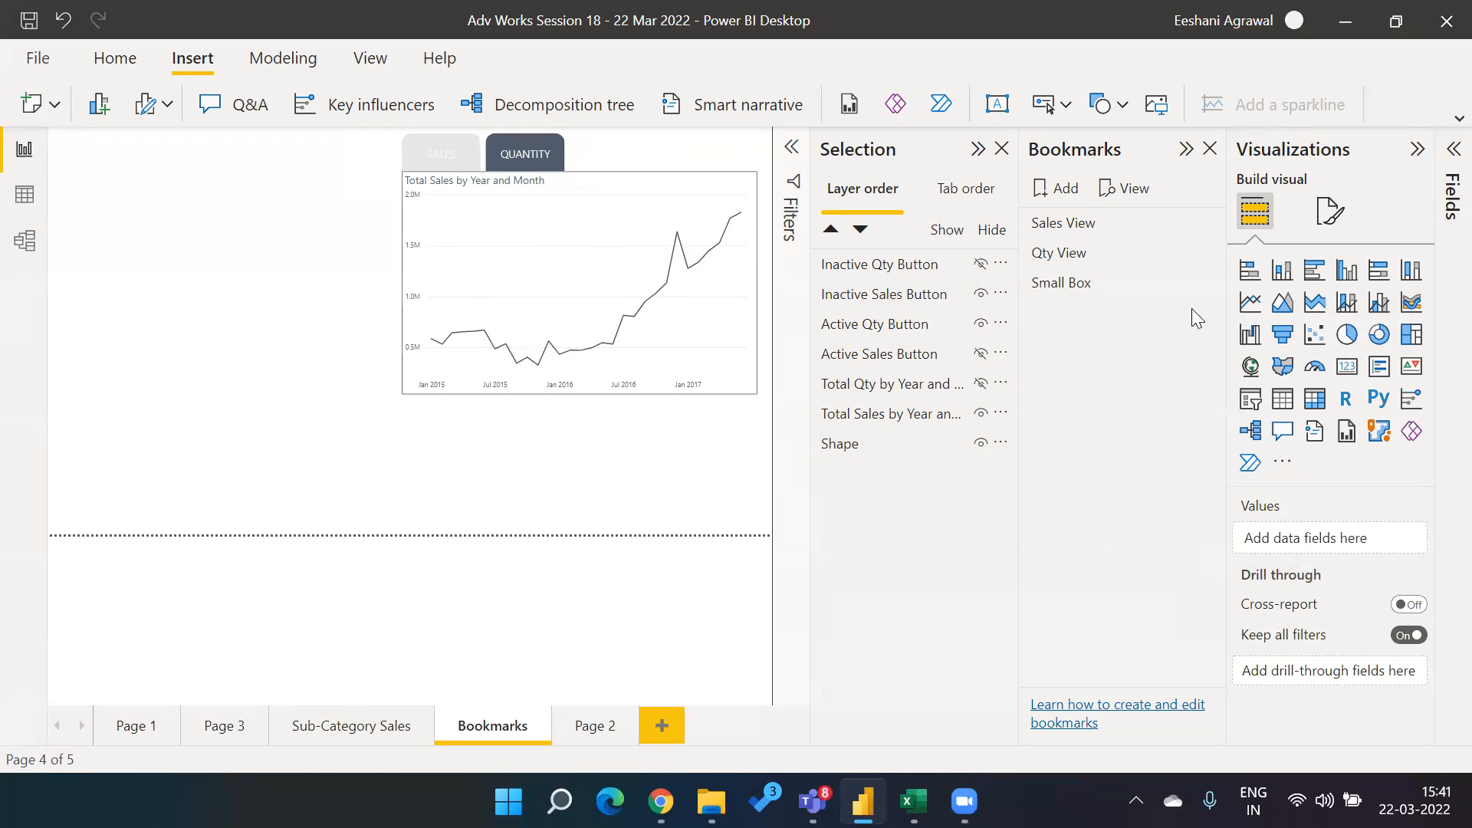
{"action": "left_click", "coordinate": [1206, 284]}
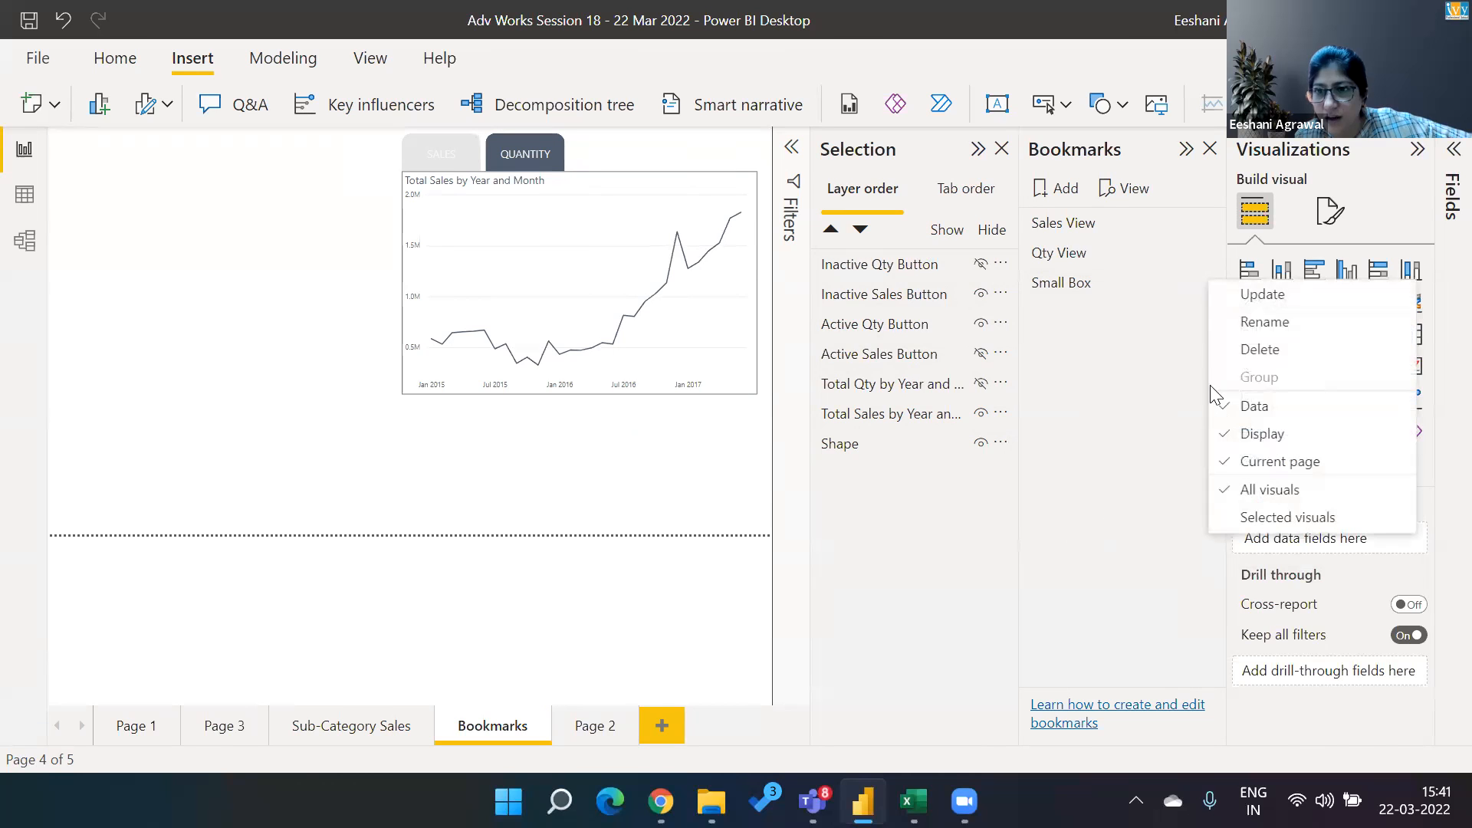
{"action": "left_click", "coordinate": [1243, 347]}
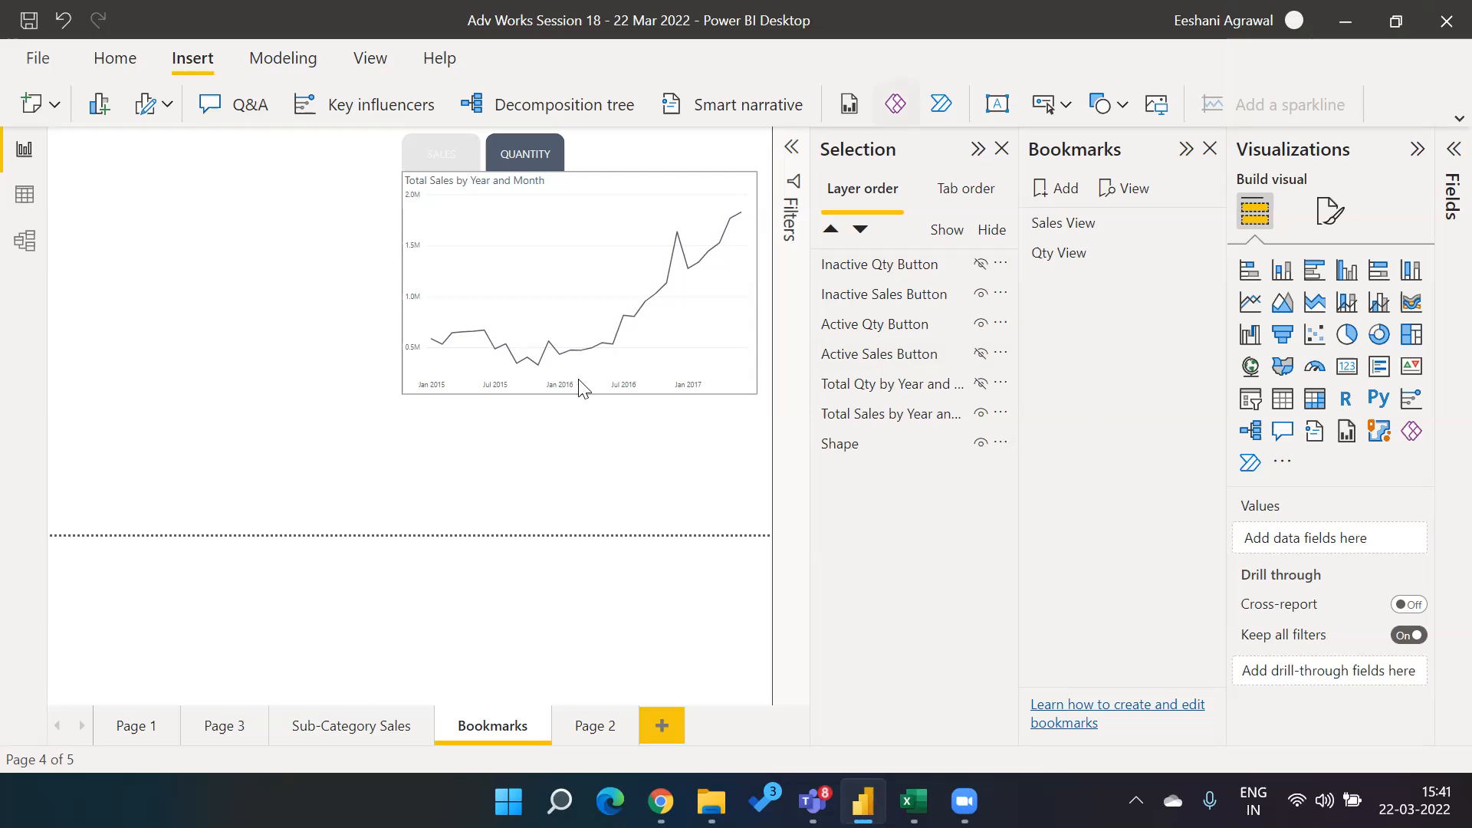
View the Sub-Category Sales page and return to the Bookmarks page
{"action": "left_click", "coordinate": [354, 742]}
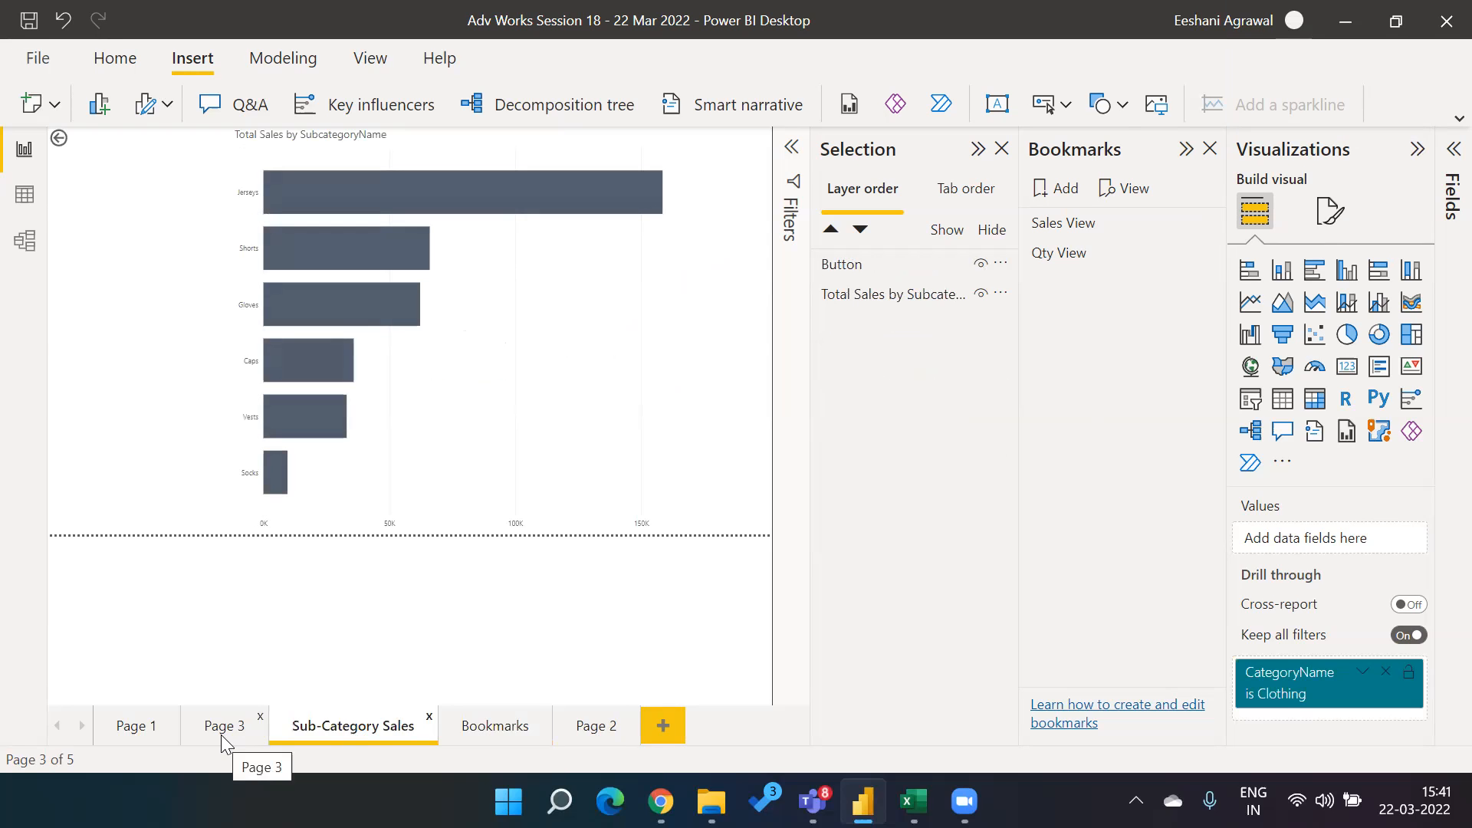
{"action": "left_click", "coordinate": [499, 732]}
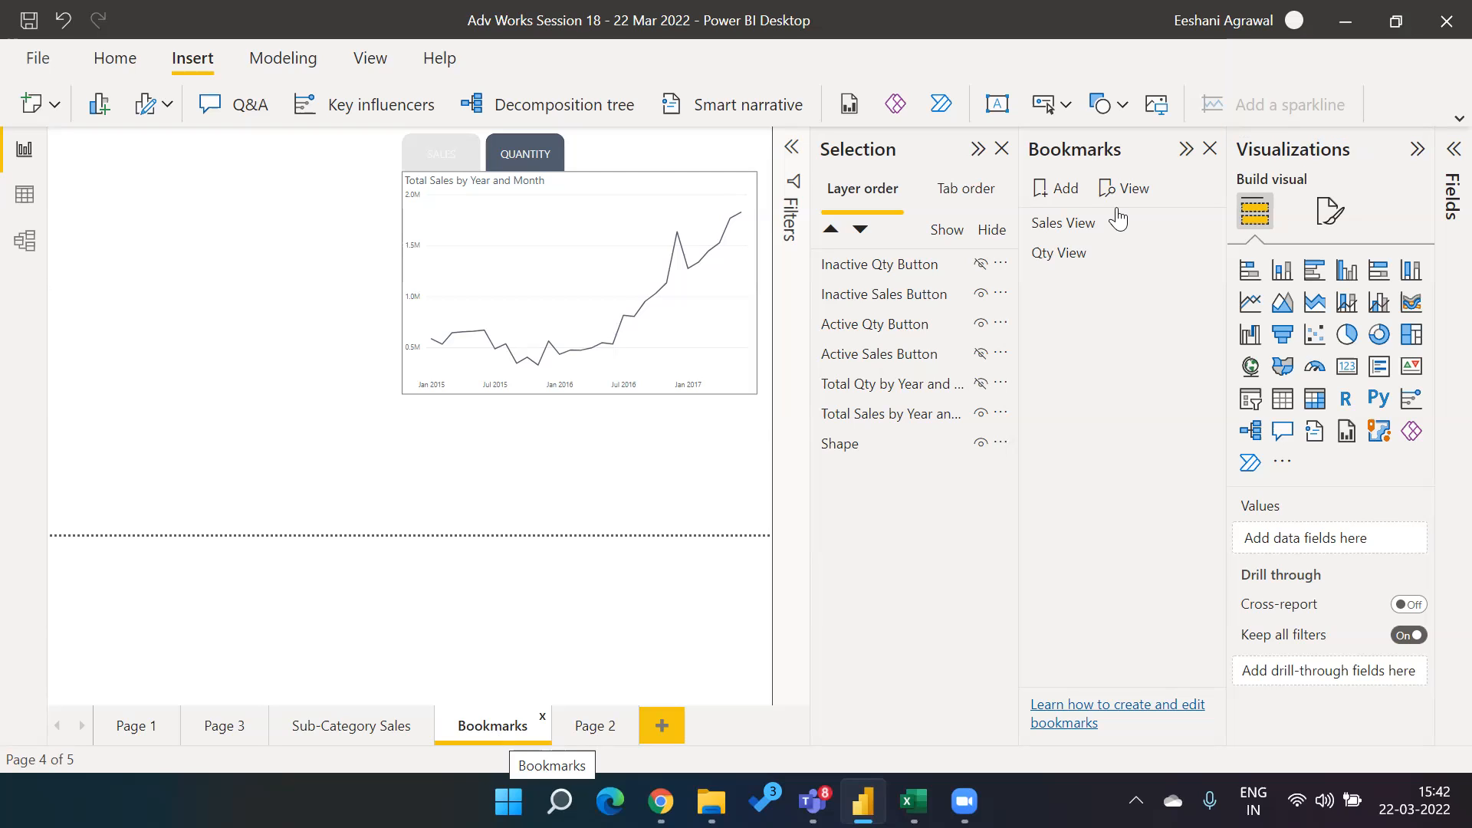
View the available options of the Sales View bookmark and leave them unchanged
{"action": "left_click", "coordinate": [1204, 224]}
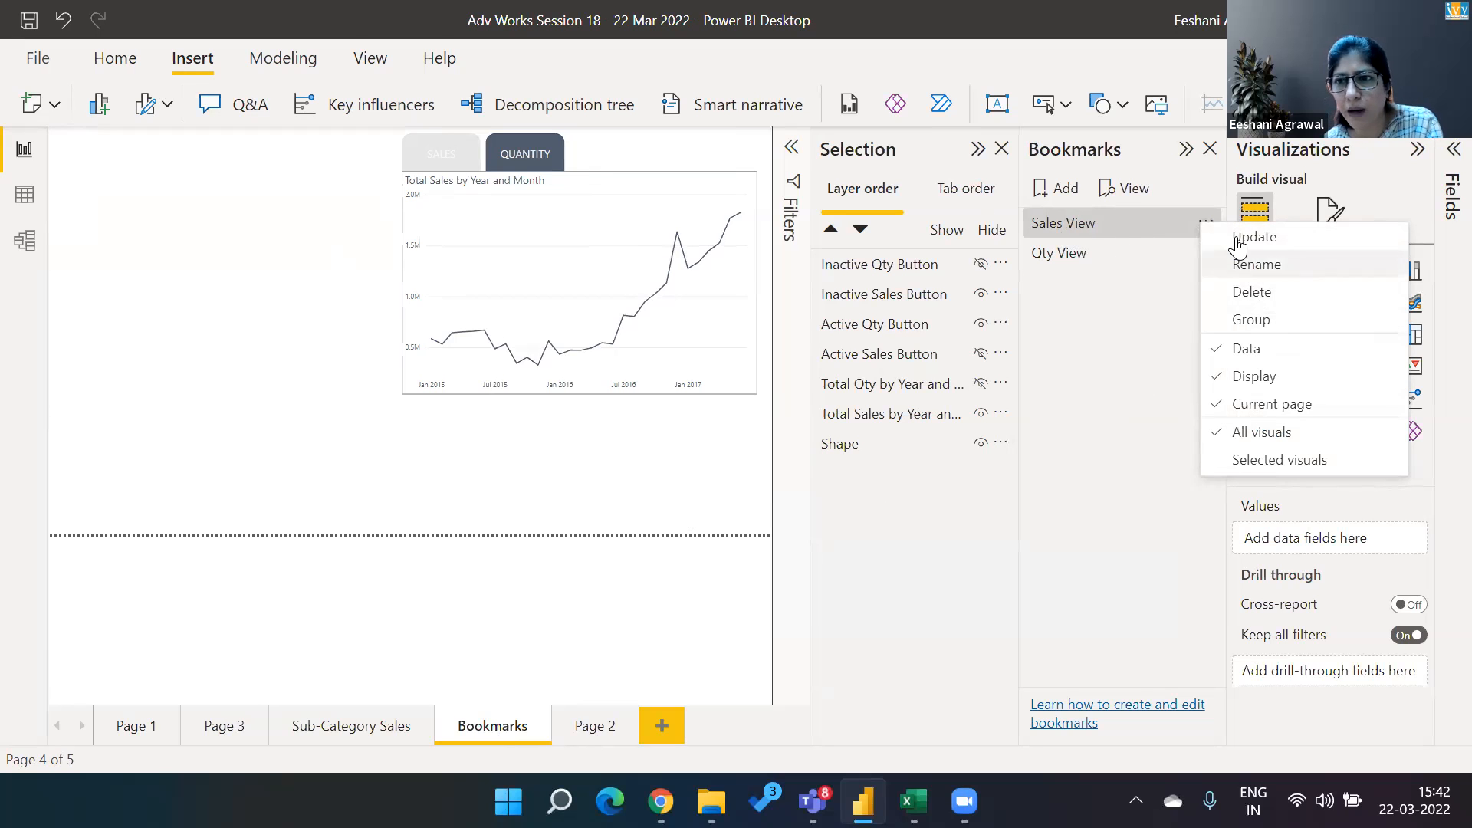
{"action": "left_click", "coordinate": [1085, 365]}
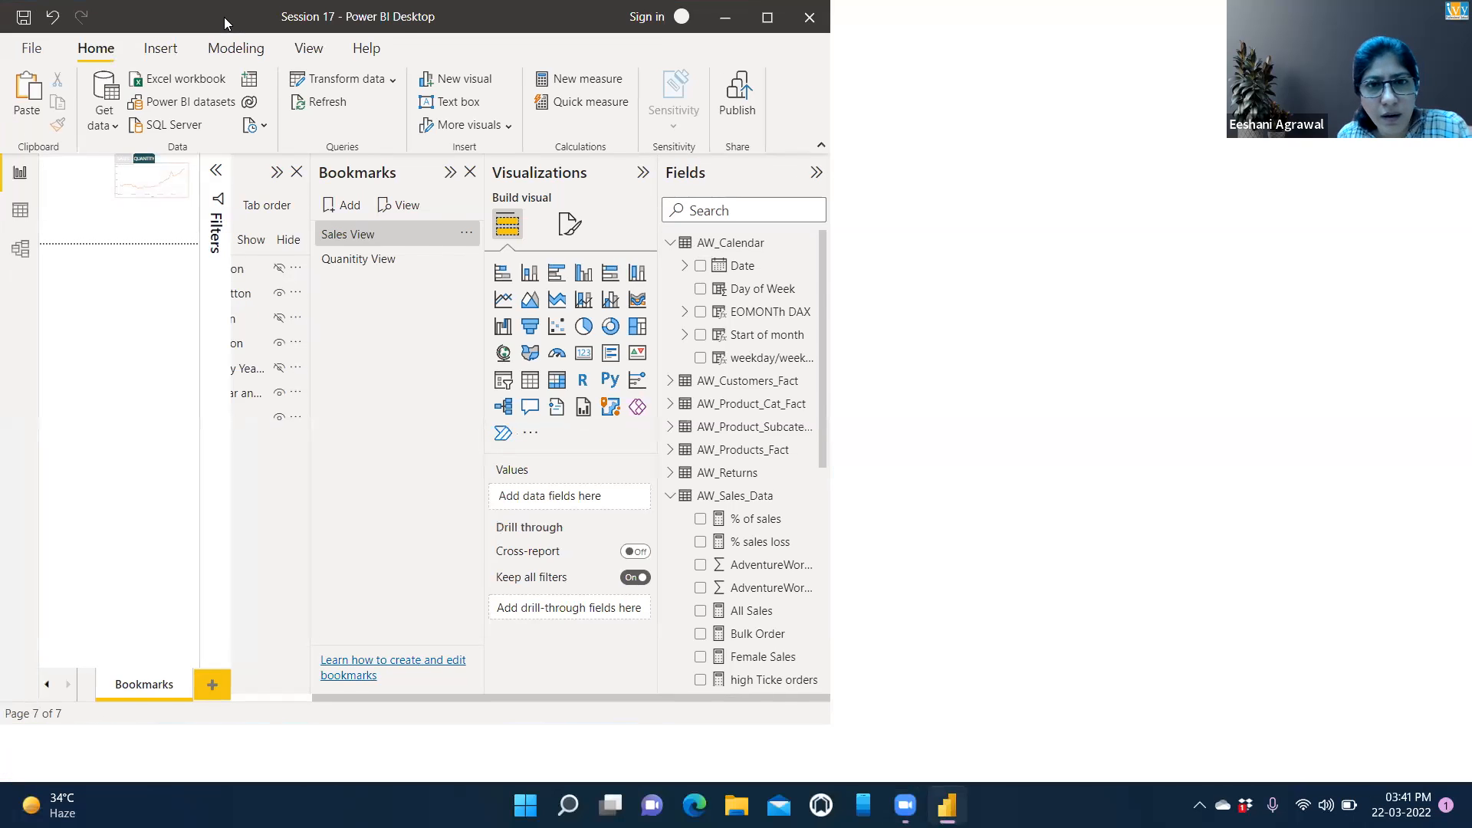
Maximize the Session 17 report and toggle the visibility of the Active Qty Button and Active Sales Button layers to identify their shapes
{"action": "double_click", "coordinate": [224, 17]}
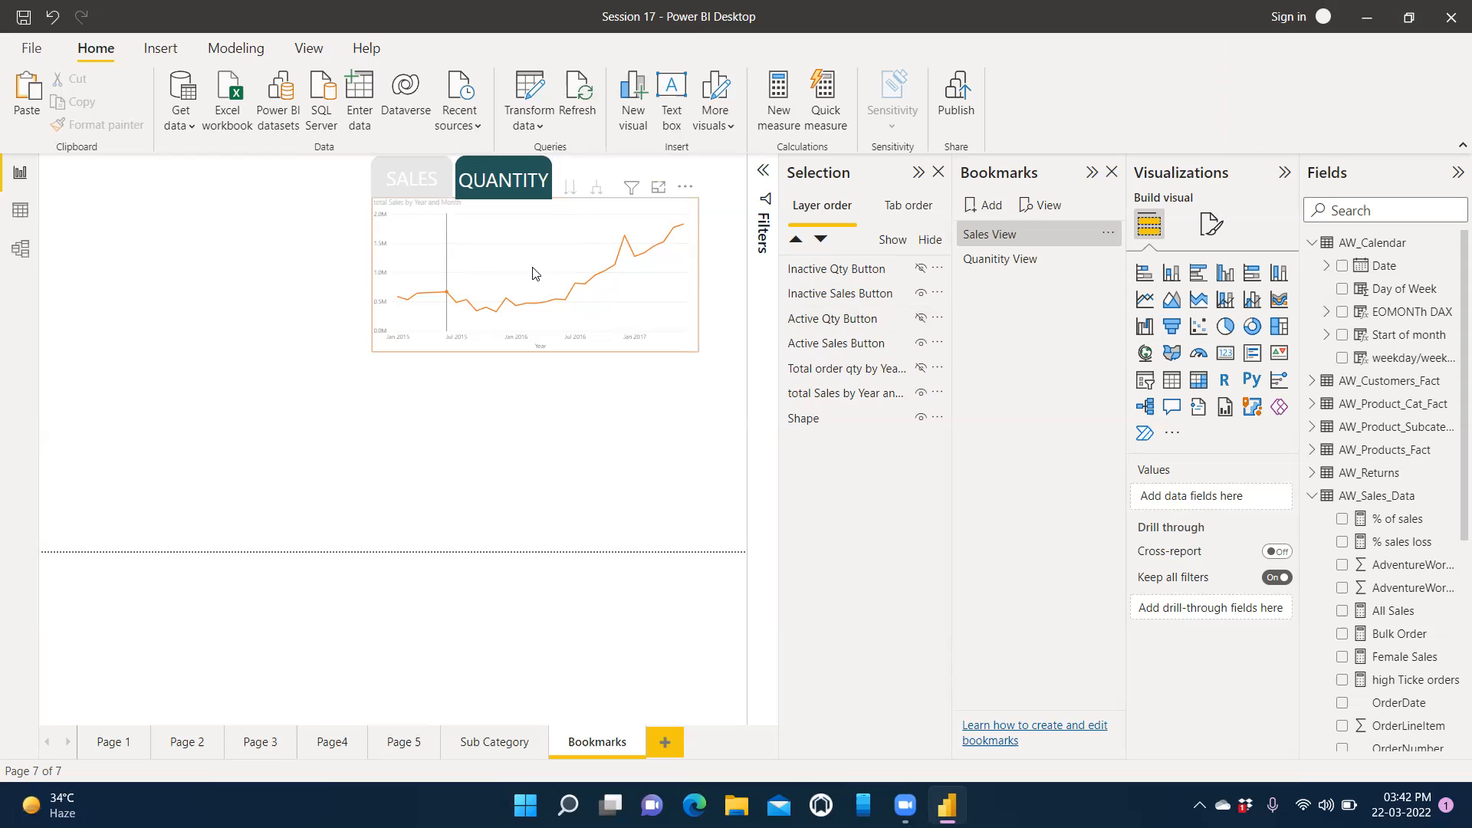
{"action": "left_click", "coordinate": [921, 320]}
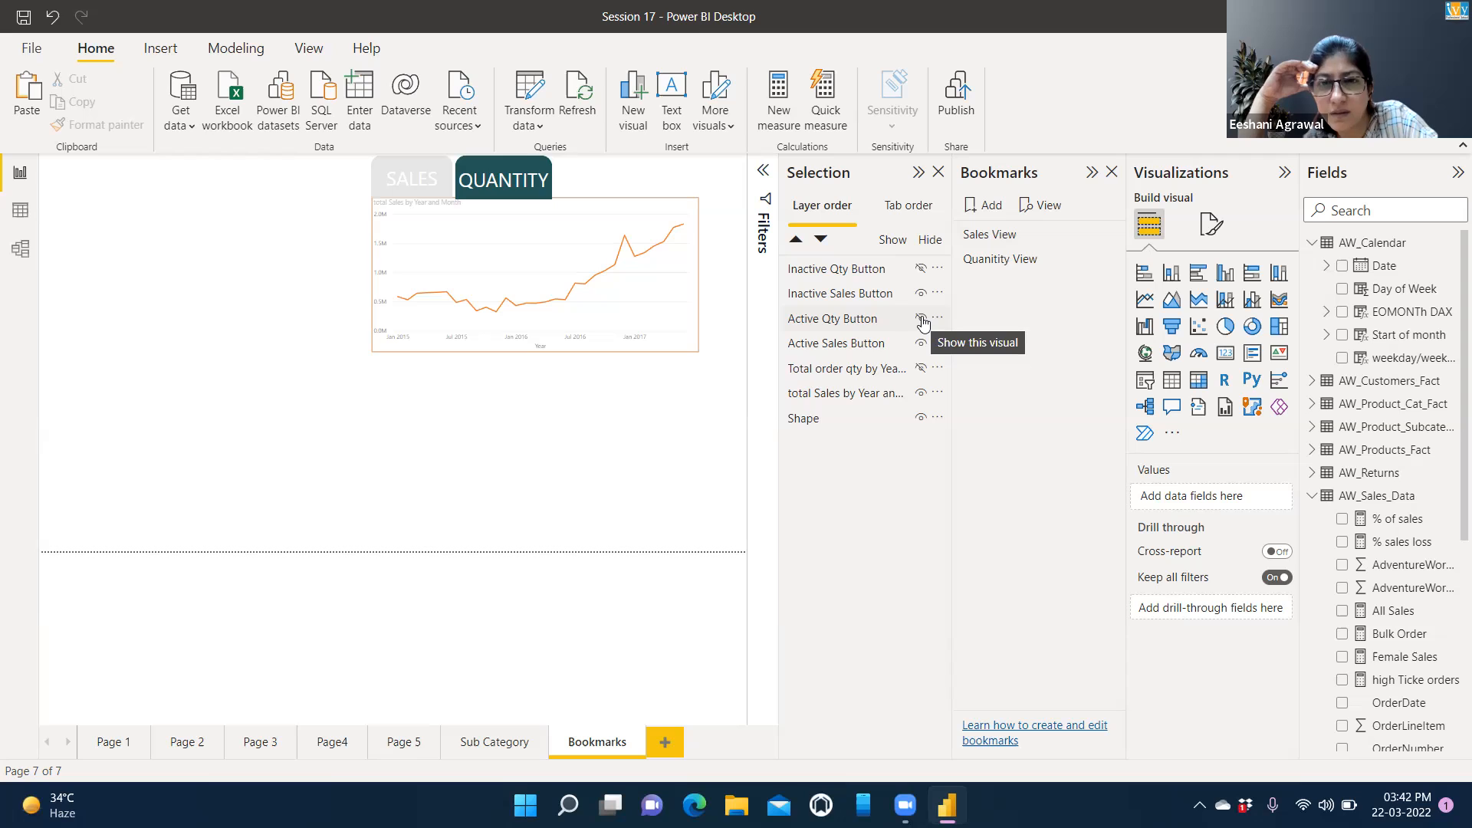
{"action": "left_click", "coordinate": [920, 318]}
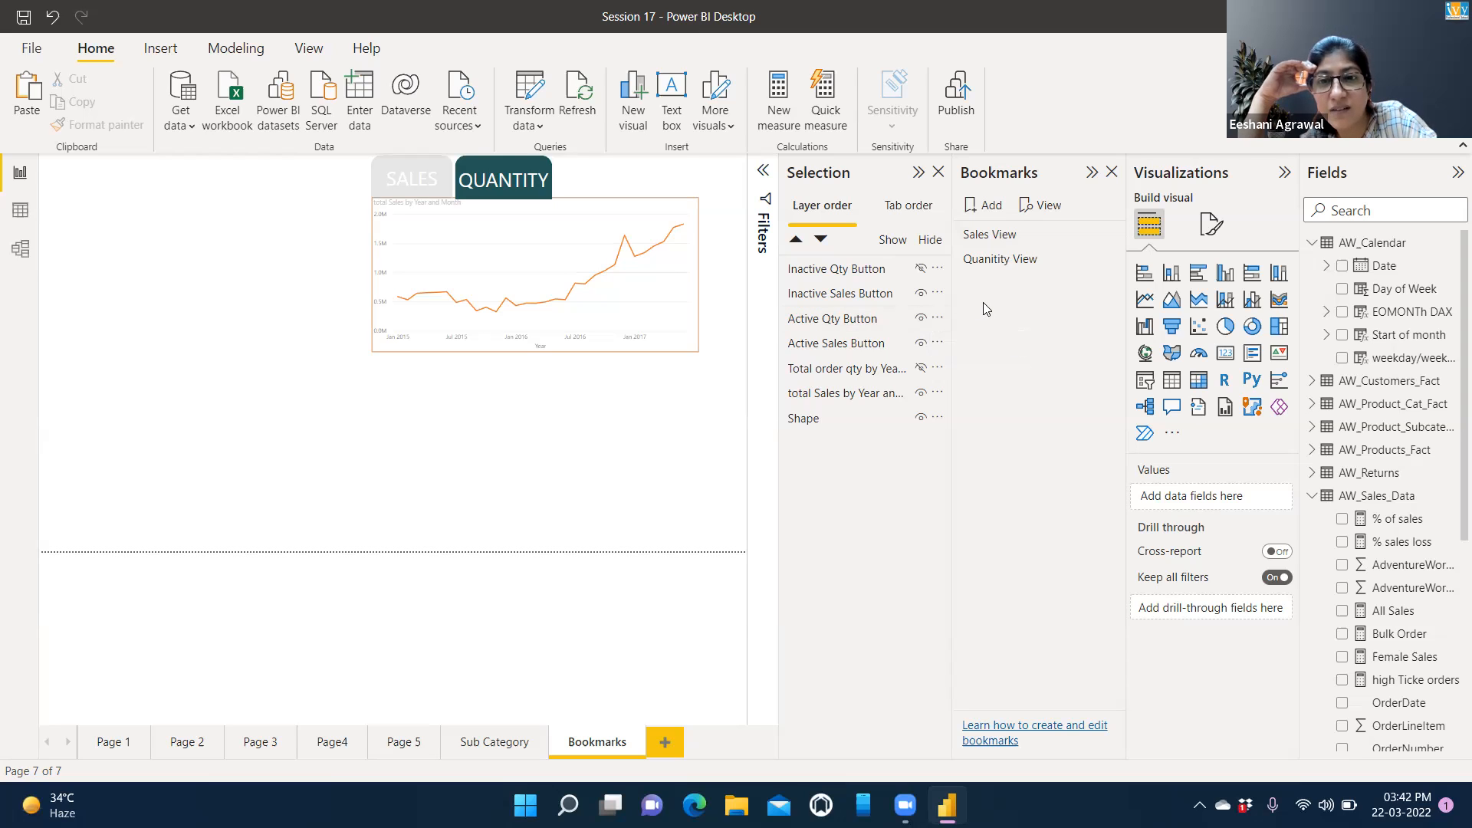
{"action": "left_click", "coordinate": [921, 345]}
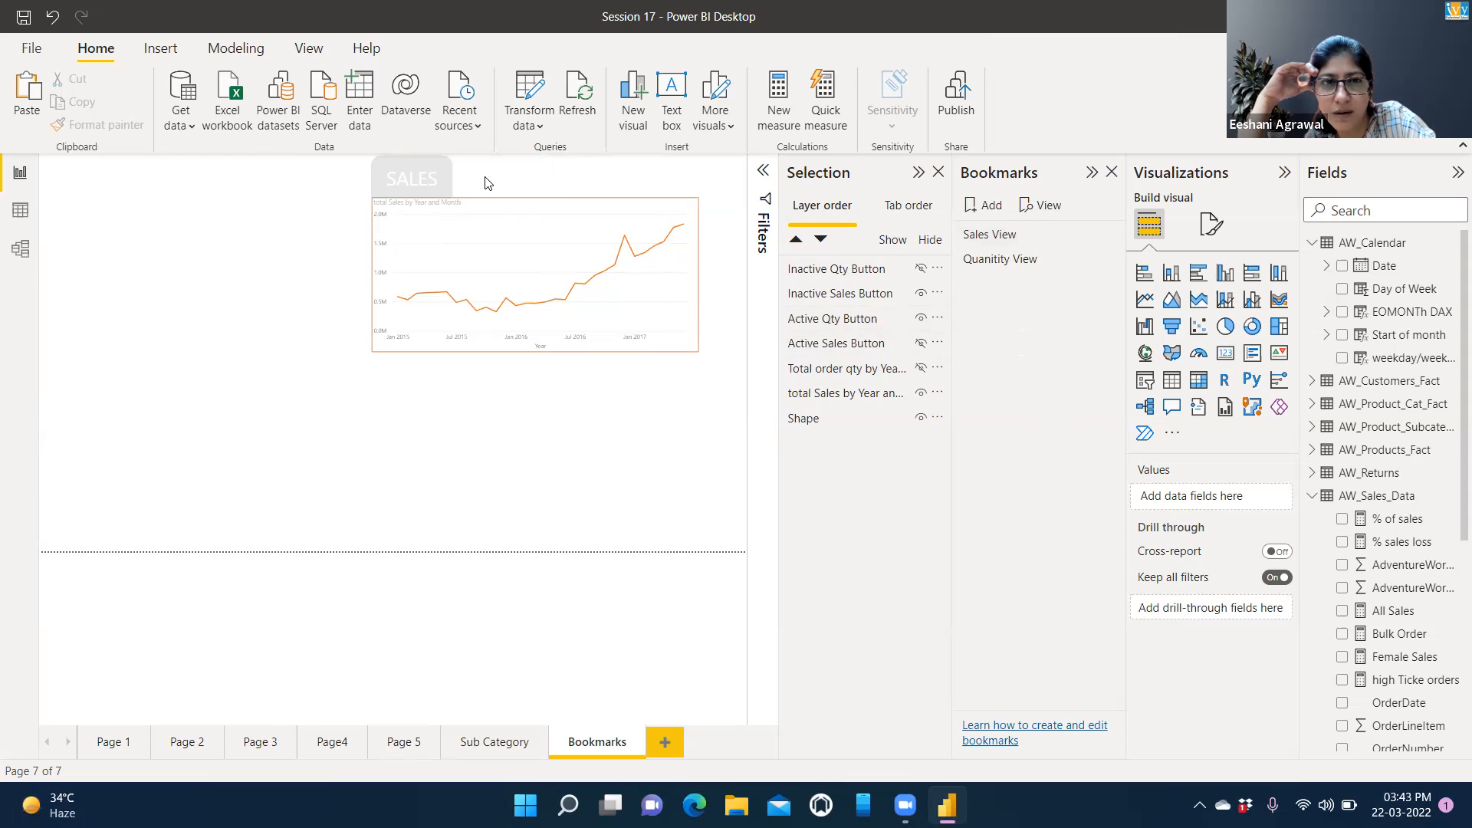
{"action": "left_click", "coordinate": [919, 343]}
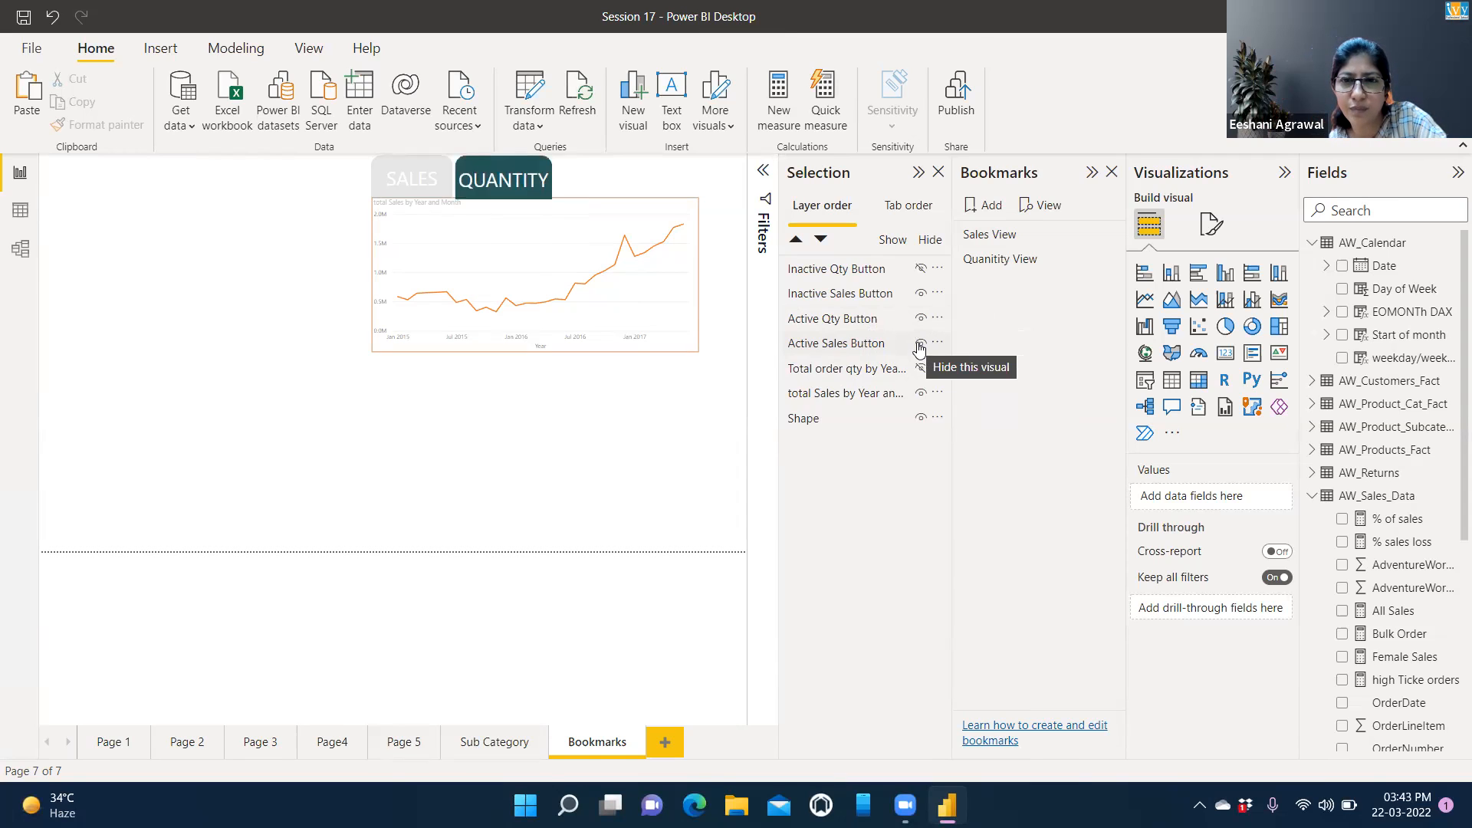
Rename the Active Sales Button layer, which holds the QUANTITY shape, as Active Qty
{"action": "left_click", "coordinate": [808, 345]}
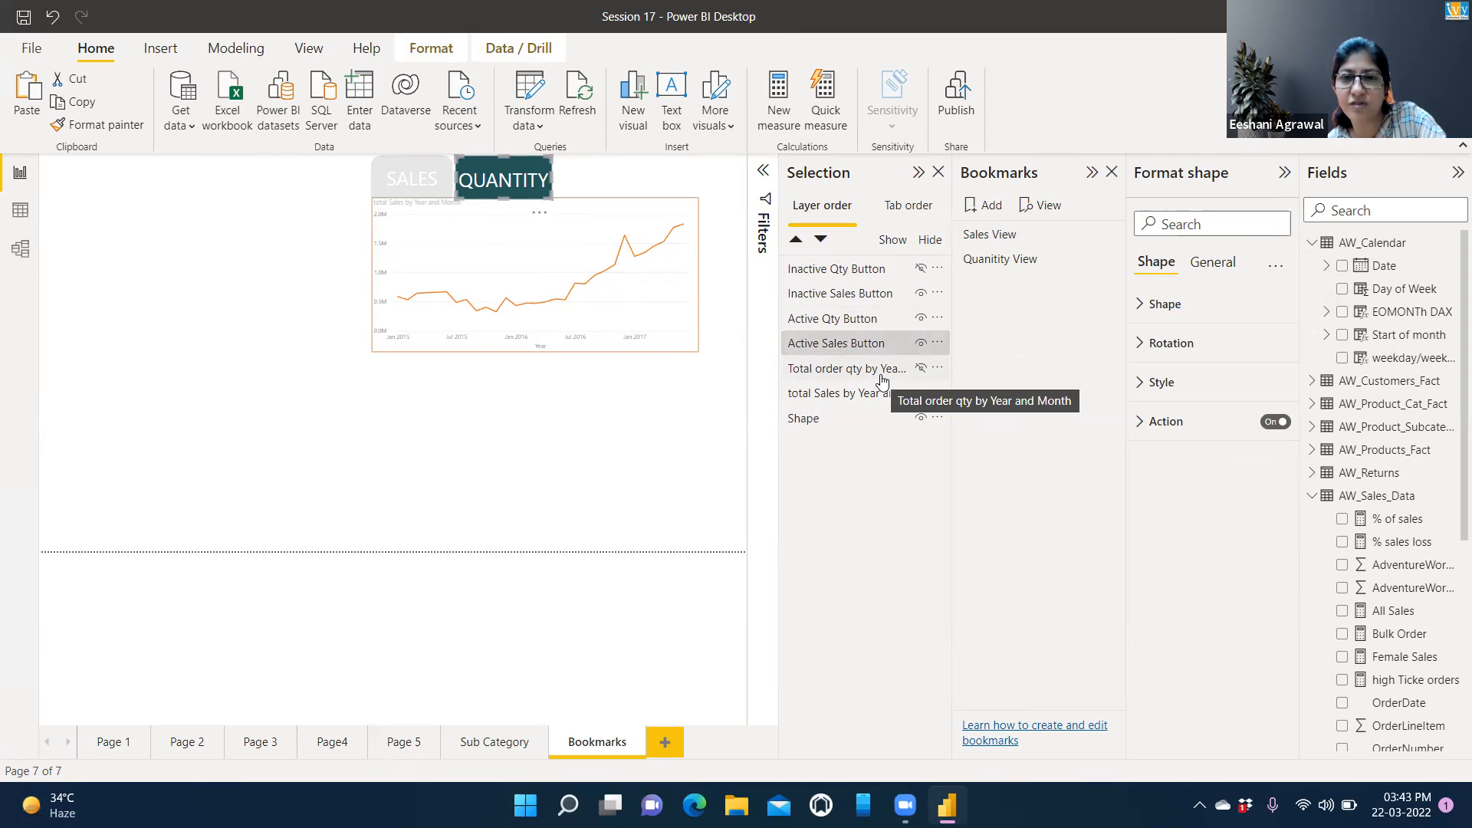
{"action": "double_click", "coordinate": [837, 345]}
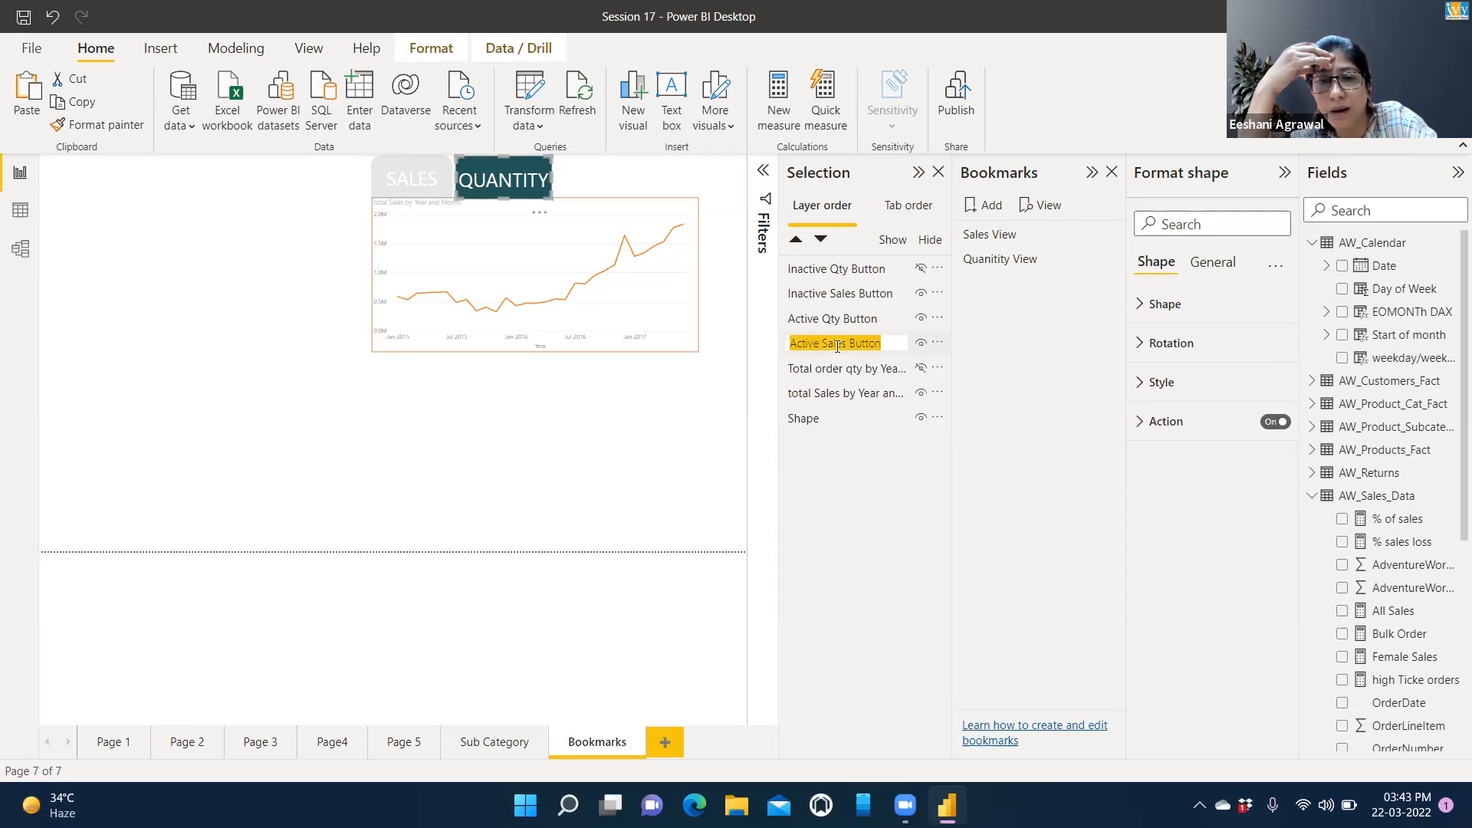
{"action": "type", "text": "Ac"}
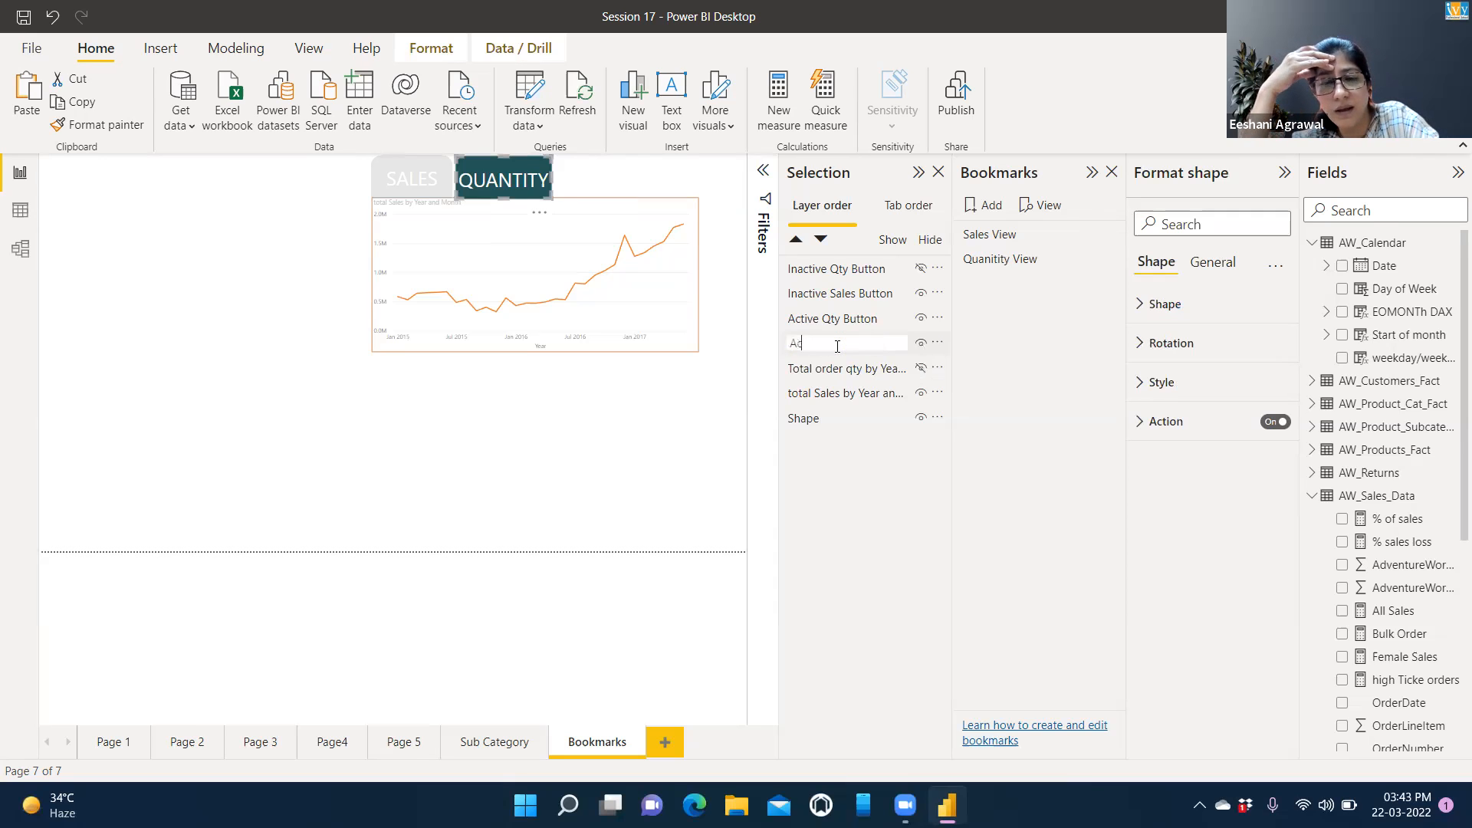
{"action": "type", "text": "tive"}
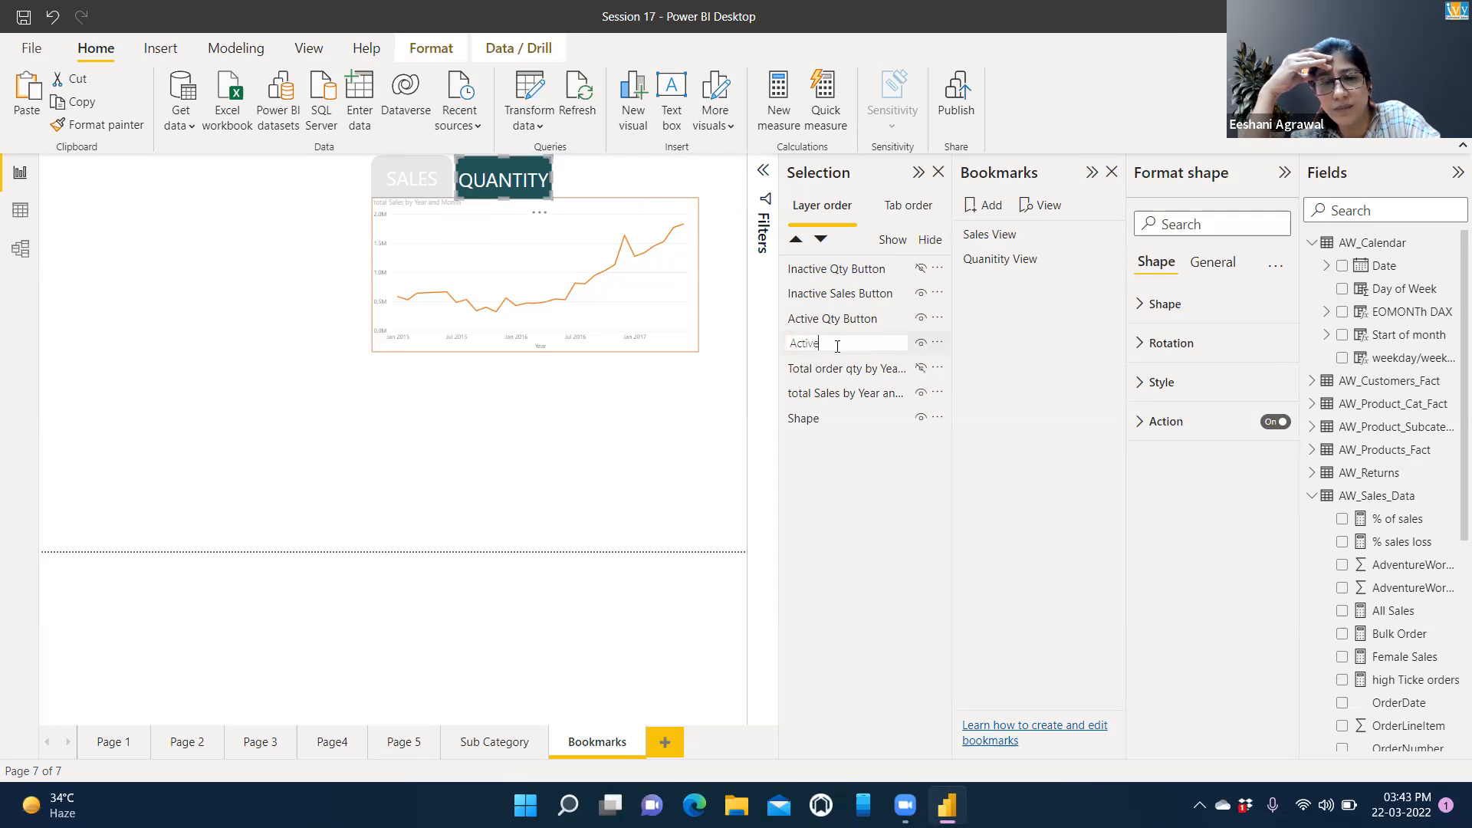
{"action": "type", "text": " Qty"}
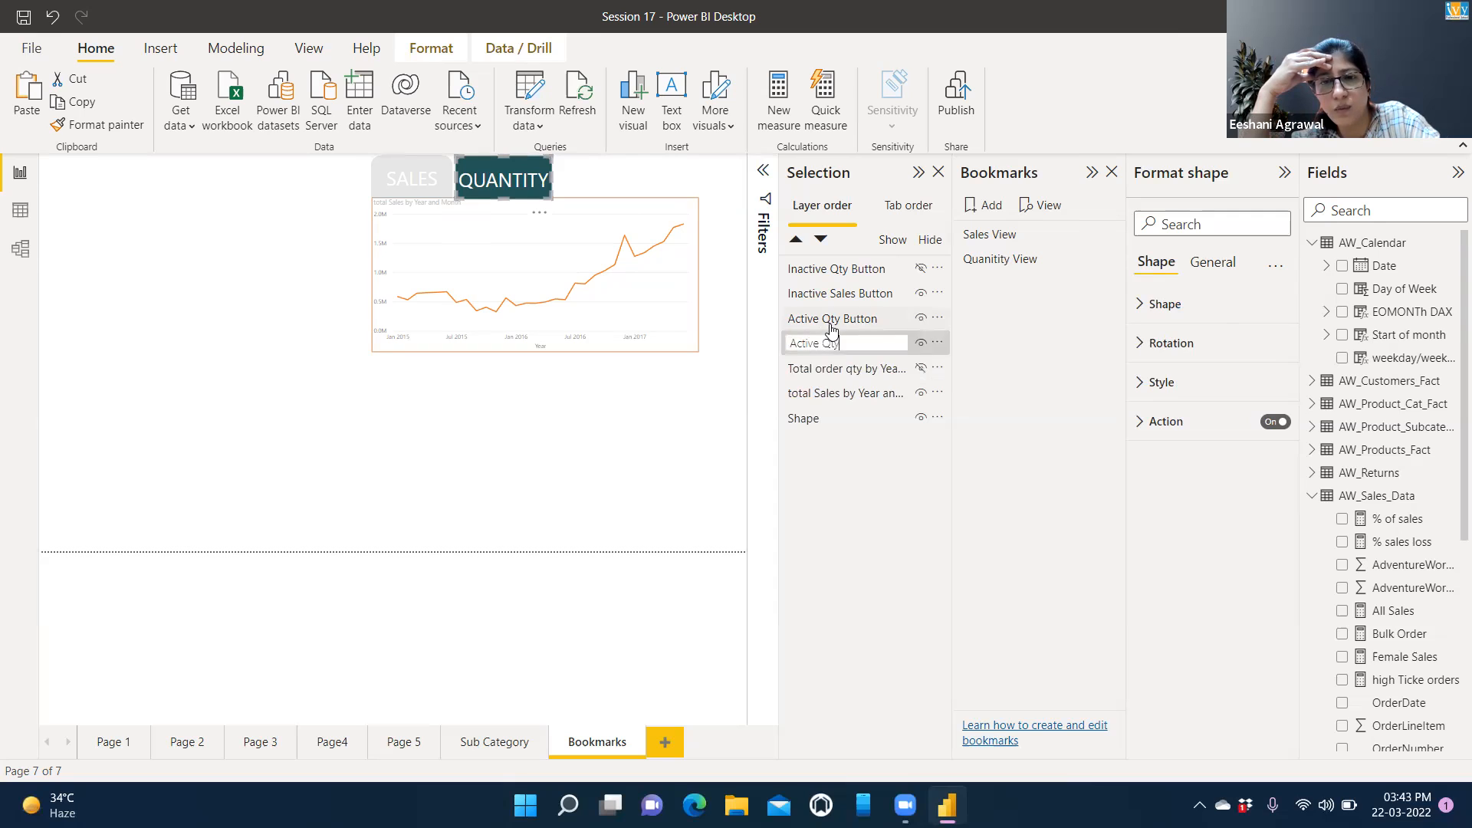
{"action": "key", "text": "Return"}
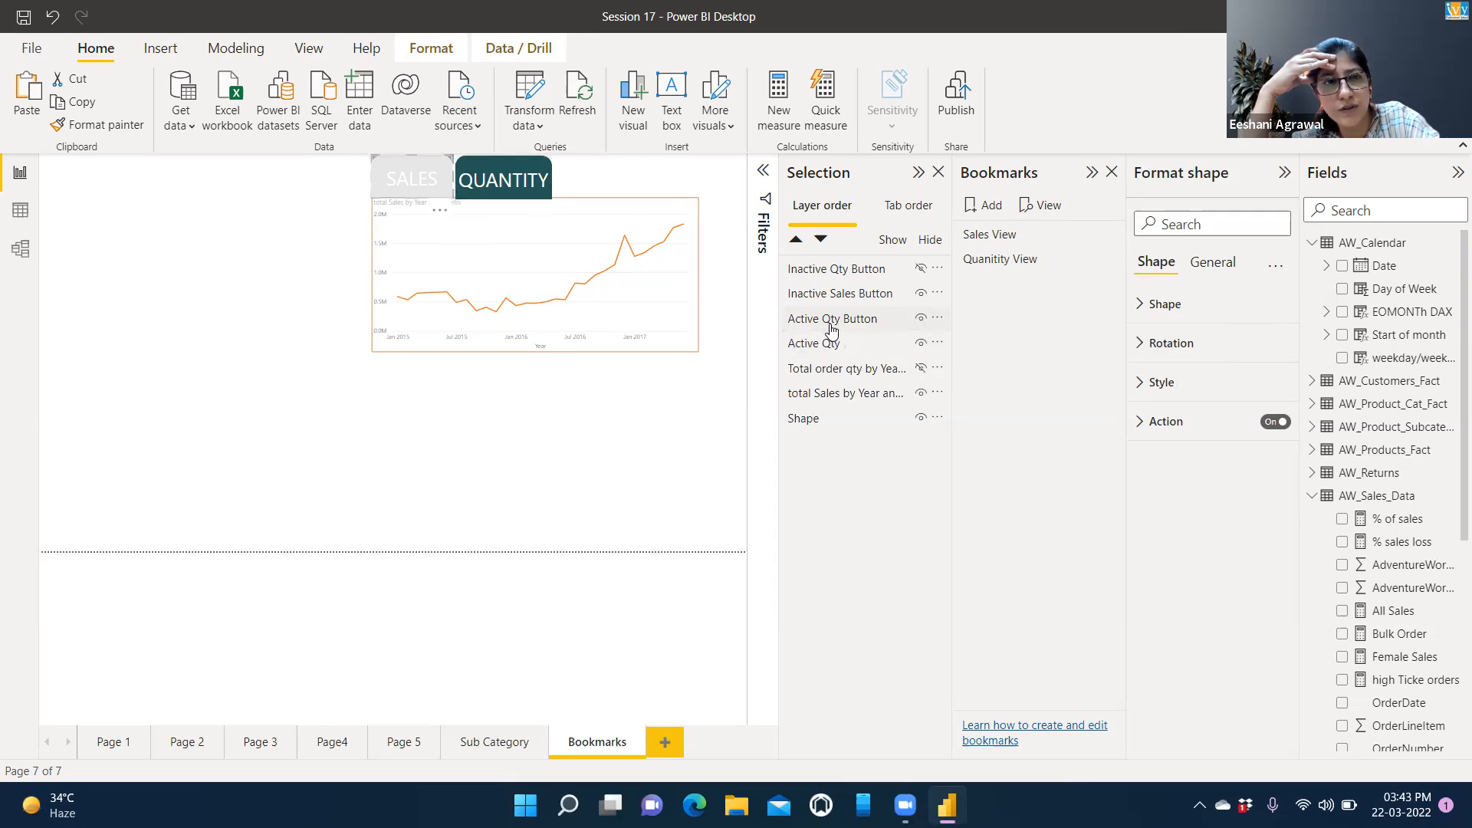
Rename the Active Qty Button layer, which holds the active SALES shape, as Active Sales
{"action": "left_click", "coordinate": [831, 328]}
{"action": "double_click", "coordinate": [832, 324]}
{"action": "type", "text": "\\\\\\"}
{"action": "key", "text": "BackSpace"}
{"action": "key", "text": "BackSpace"}
{"action": "key", "text": "BackSpace"}
{"action": "key", "text": "BackSpace"}
{"action": "key", "text": "BackSpace"}
{"action": "key", "text": "BackSpace"}
{"action": "key", "text": "BackSpace"}
{"action": "key", "text": "BackSpace"}
{"action": "key", "text": "BackSpace"}
{"action": "key", "text": "BackSpace"}
{"action": "key", "text": "BackSpace"}
{"action": "key", "text": "BackSpace"}
{"action": "type", "text": "Sales"}
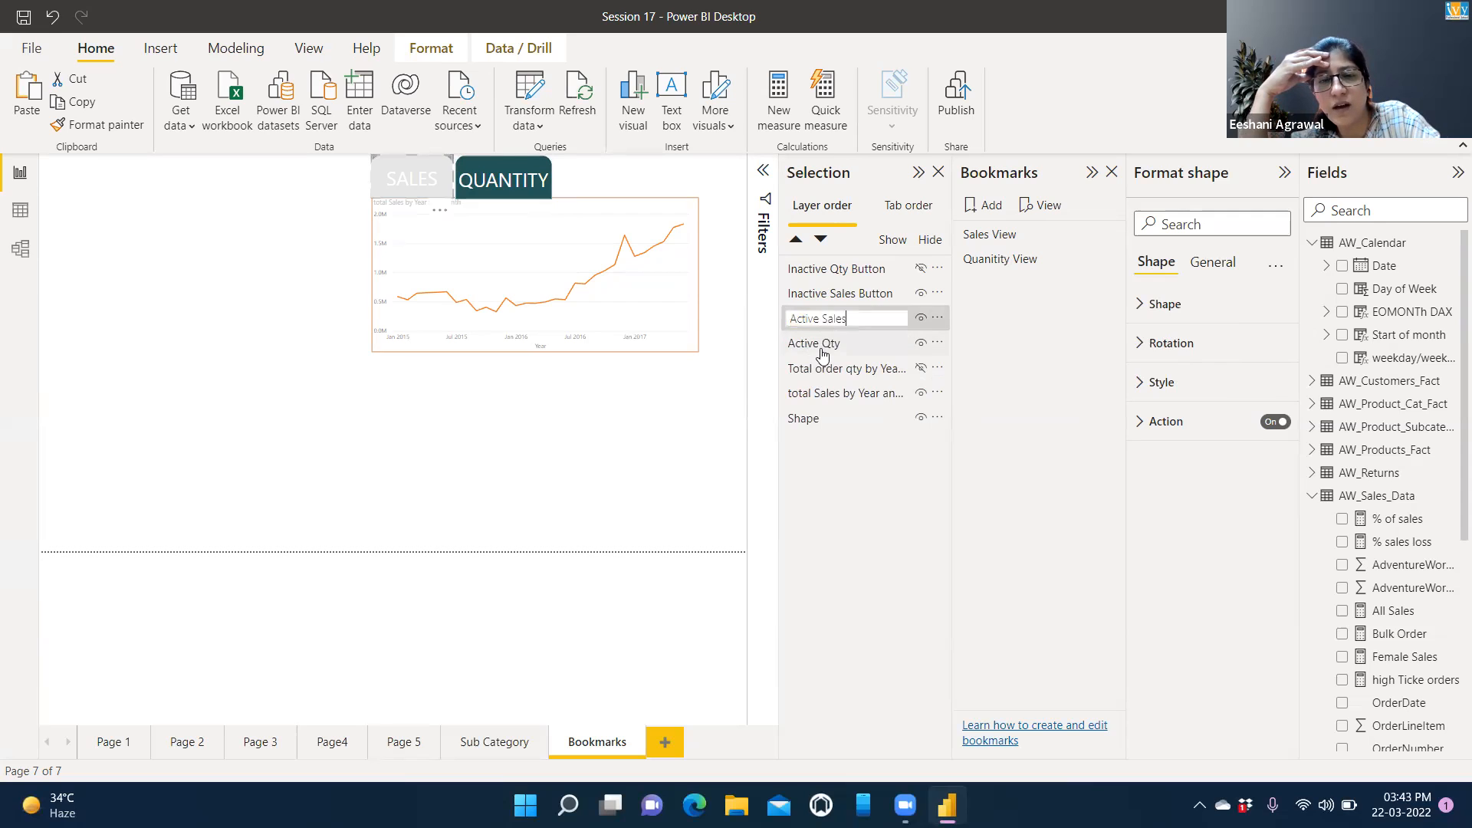
{"action": "left_click", "coordinate": [821, 349]}
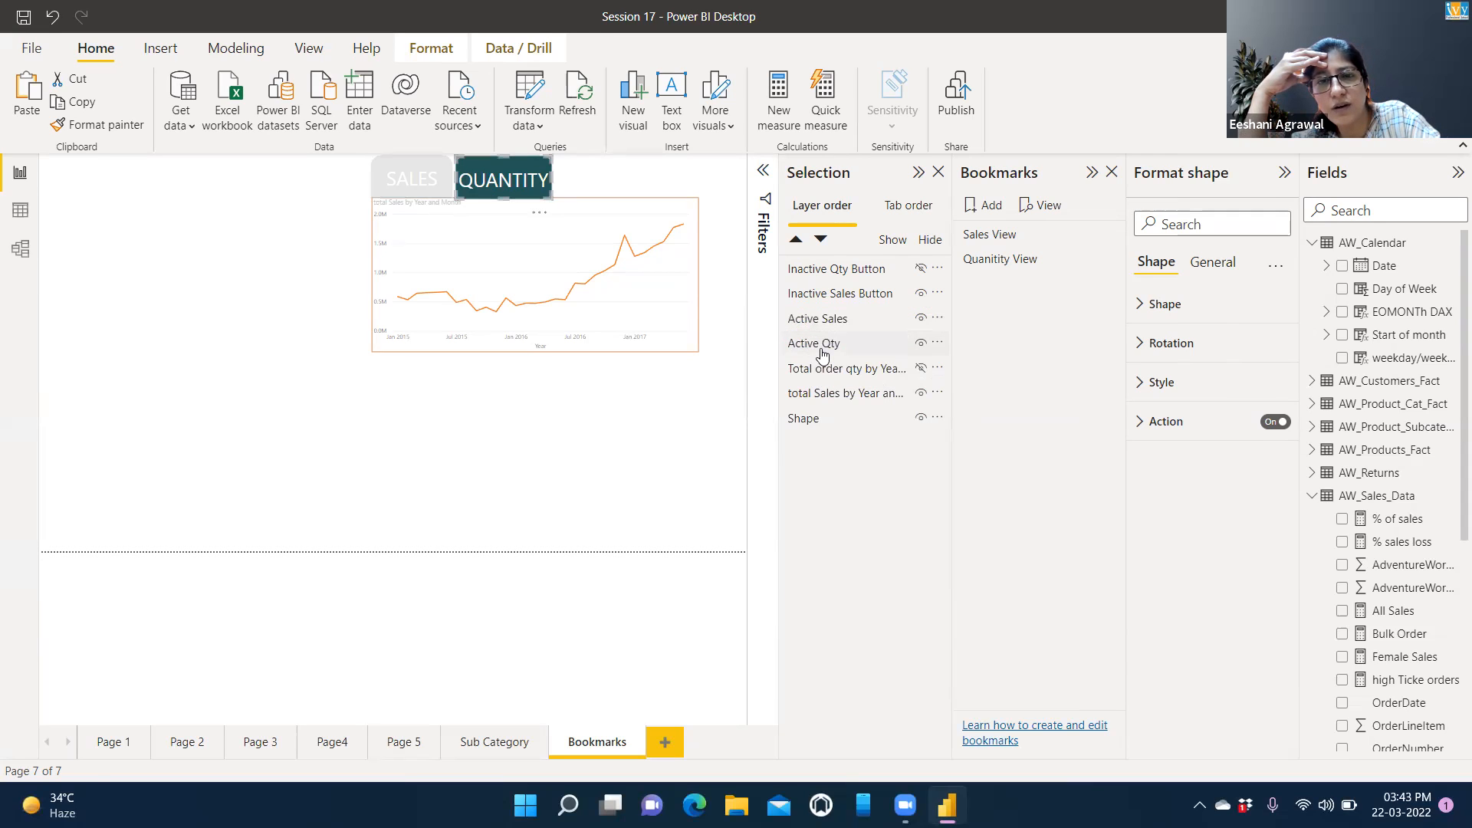
Check the Inactive Qty Button and Inactive Sales Button layers, and hide the Active Sales layer
{"action": "left_click", "coordinate": [825, 269]}
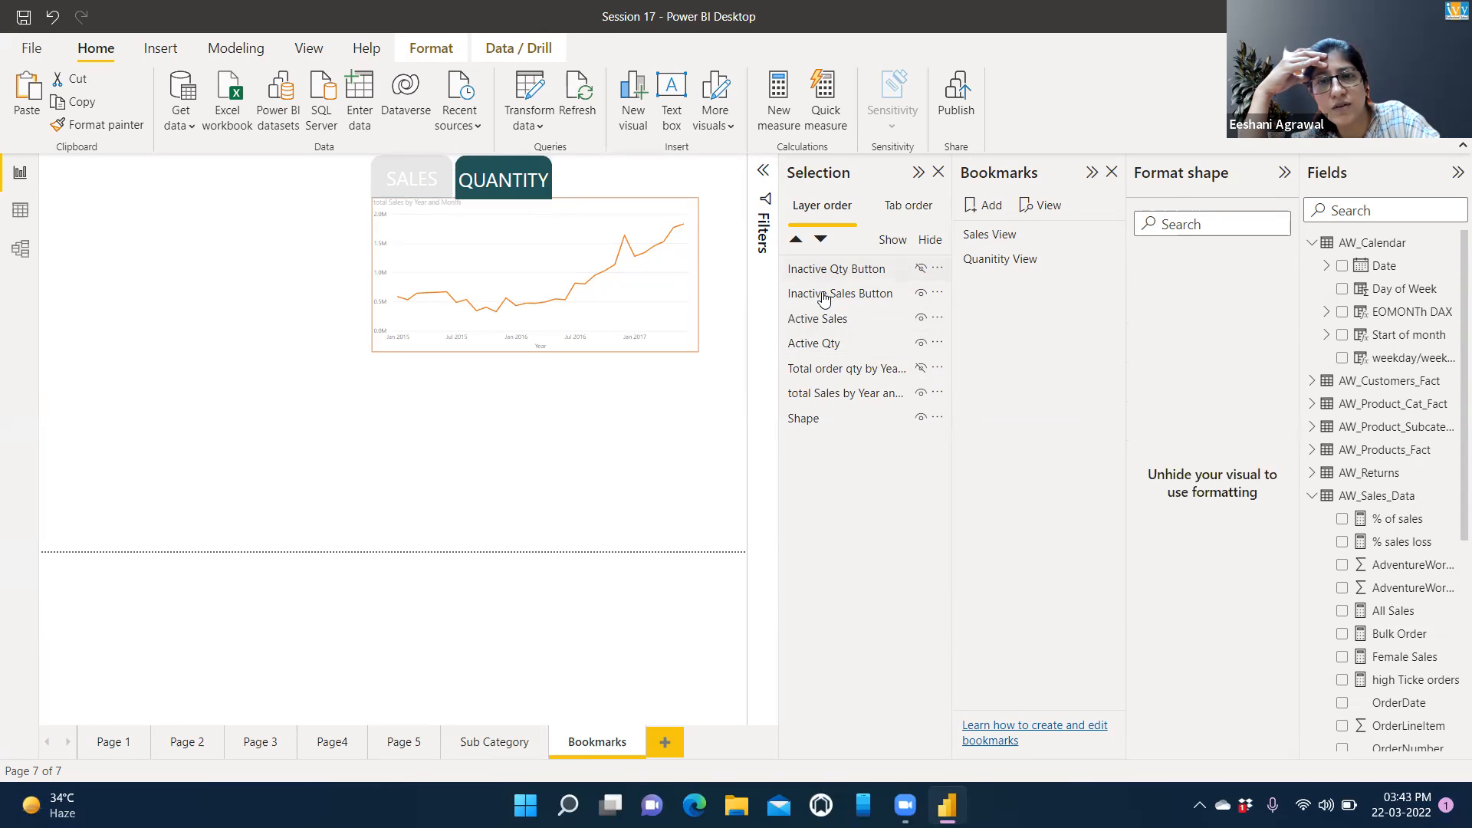
{"action": "left_click", "coordinate": [824, 296]}
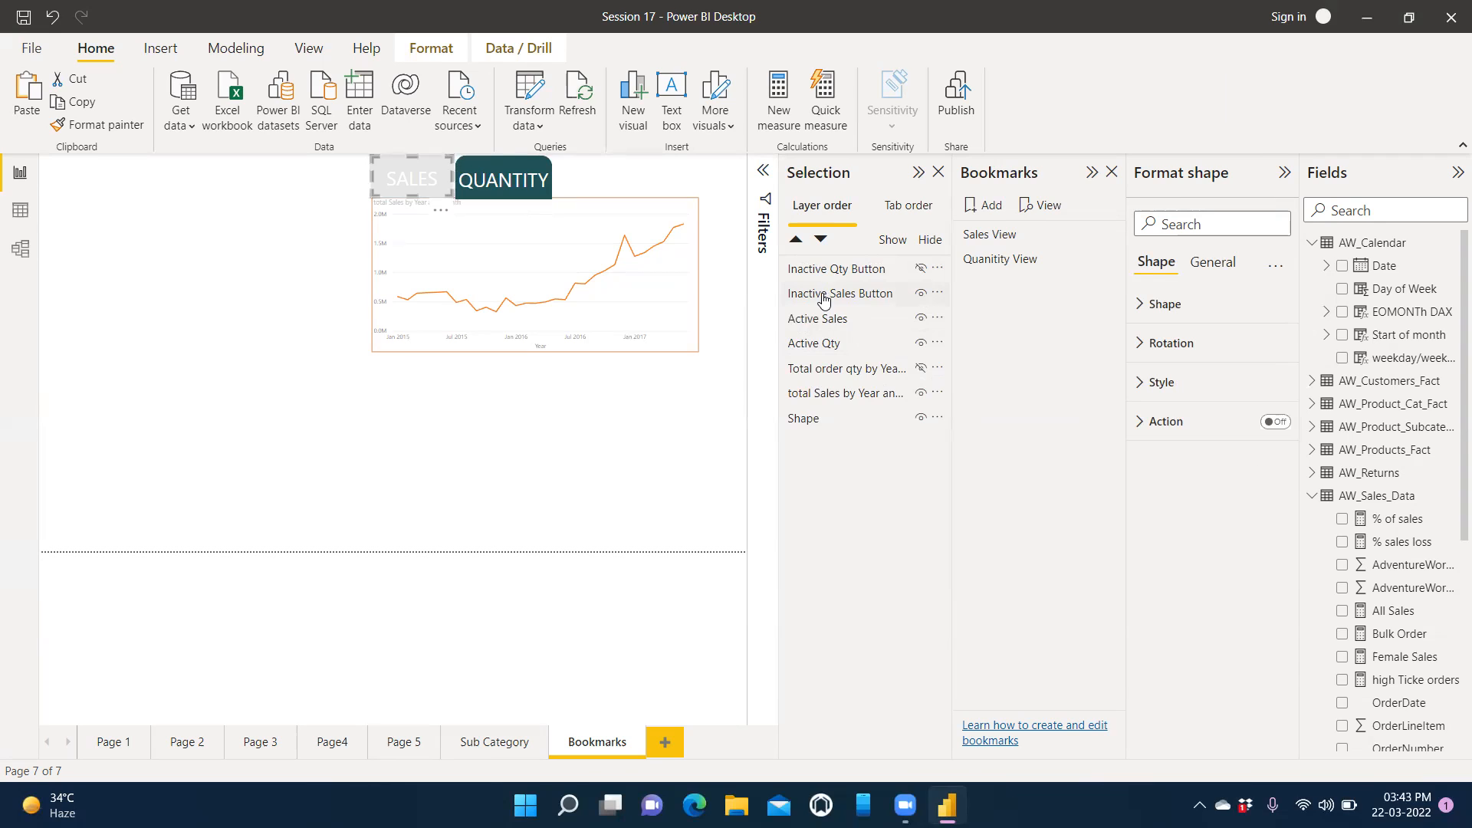
{"action": "left_click", "coordinate": [920, 327]}
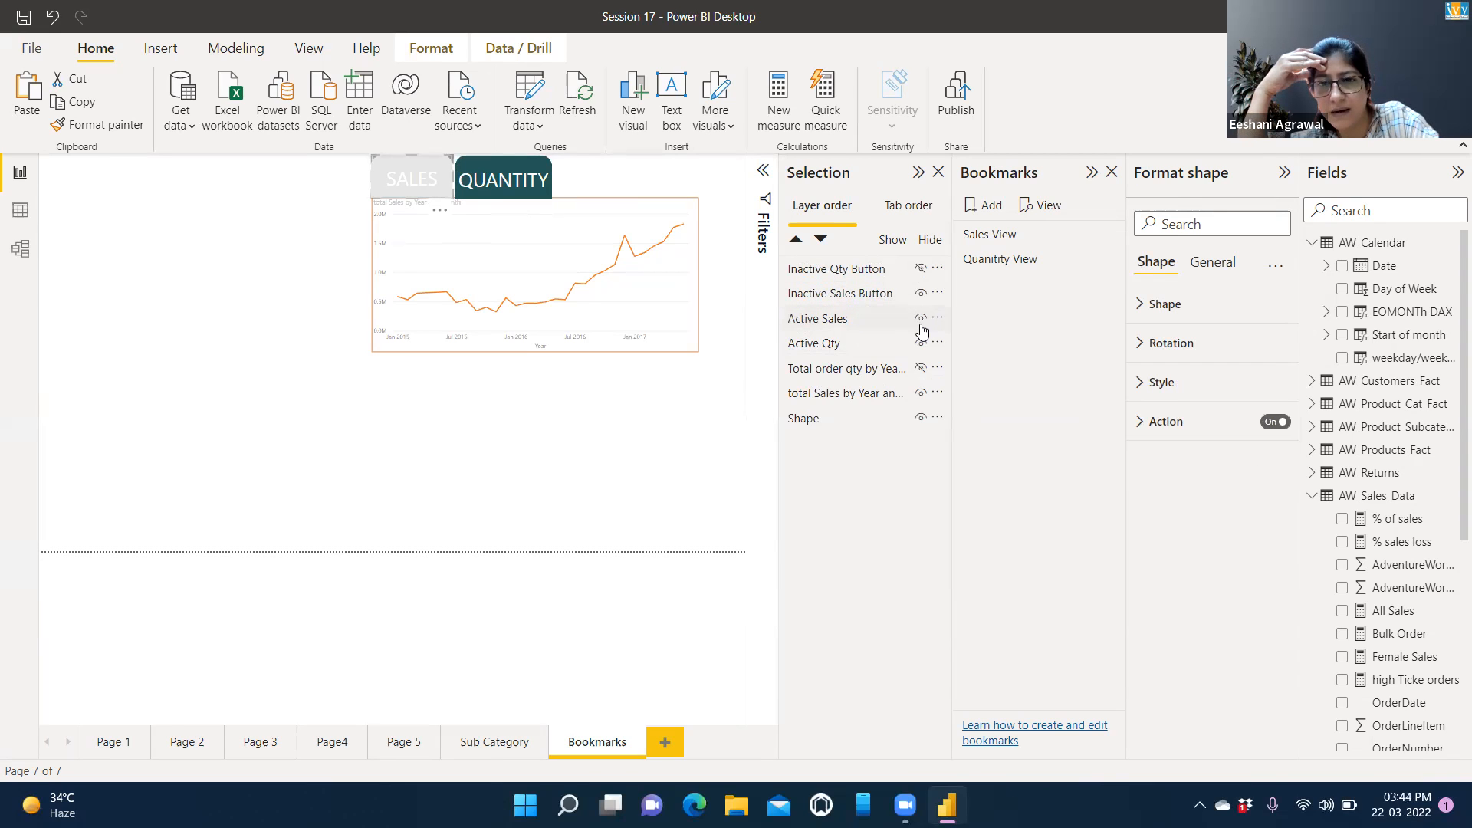
{"action": "left_click", "coordinate": [923, 328]}
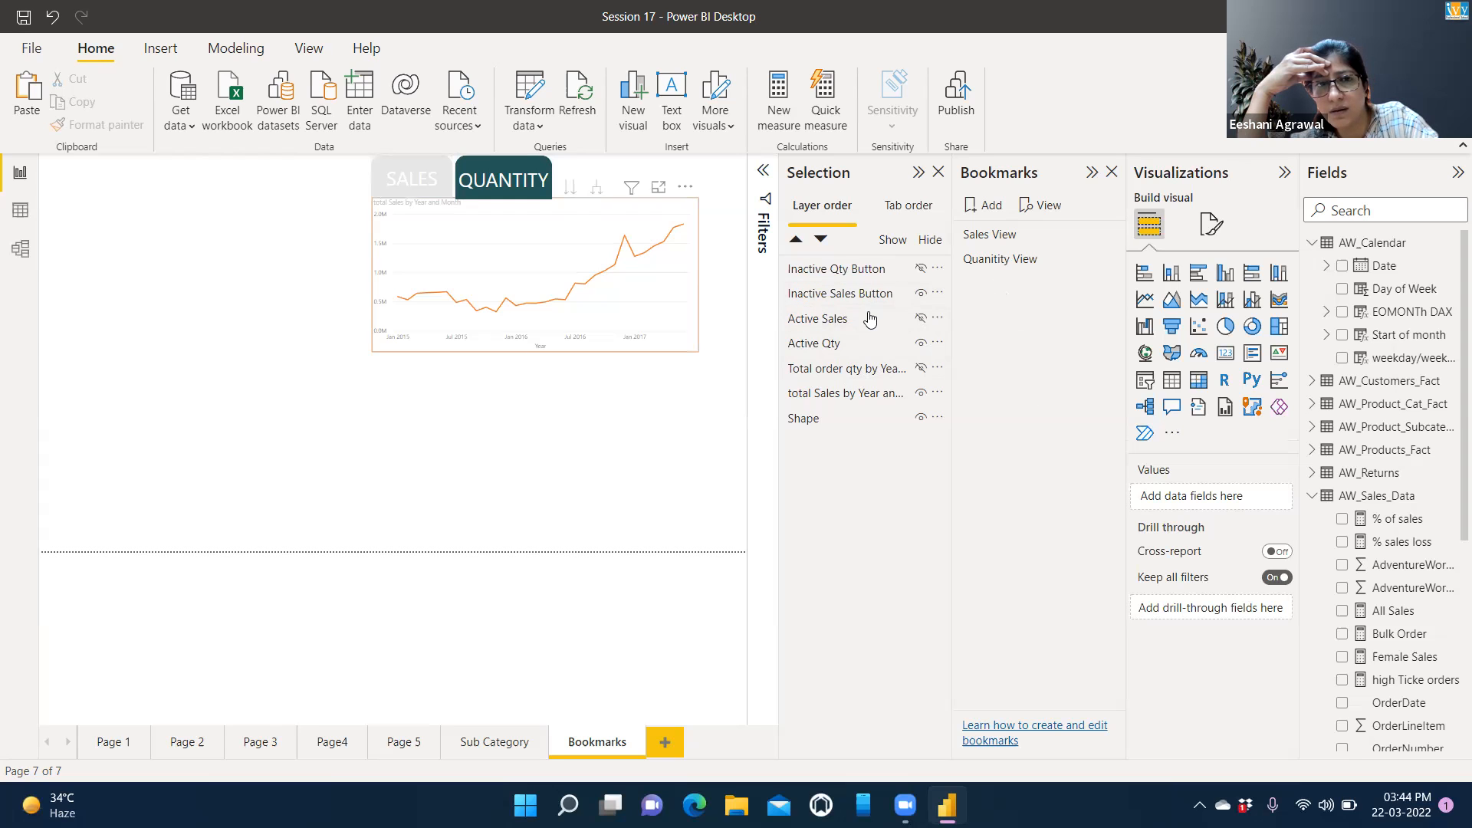
Set the Active Qty shape's bookmark action to open Quanitity View
{"action": "left_click", "coordinate": [831, 347]}
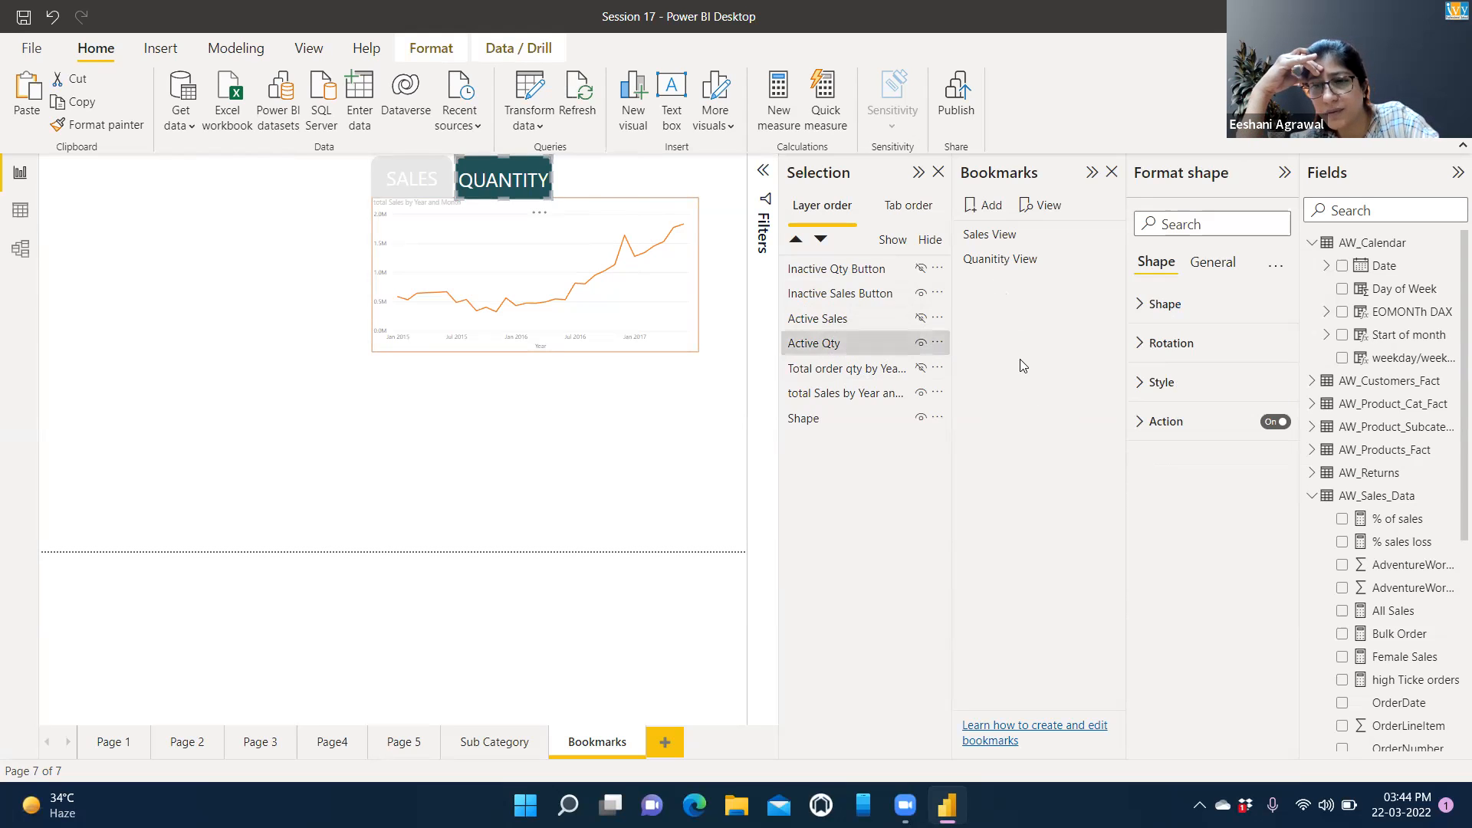
{"action": "left_click", "coordinate": [1141, 424]}
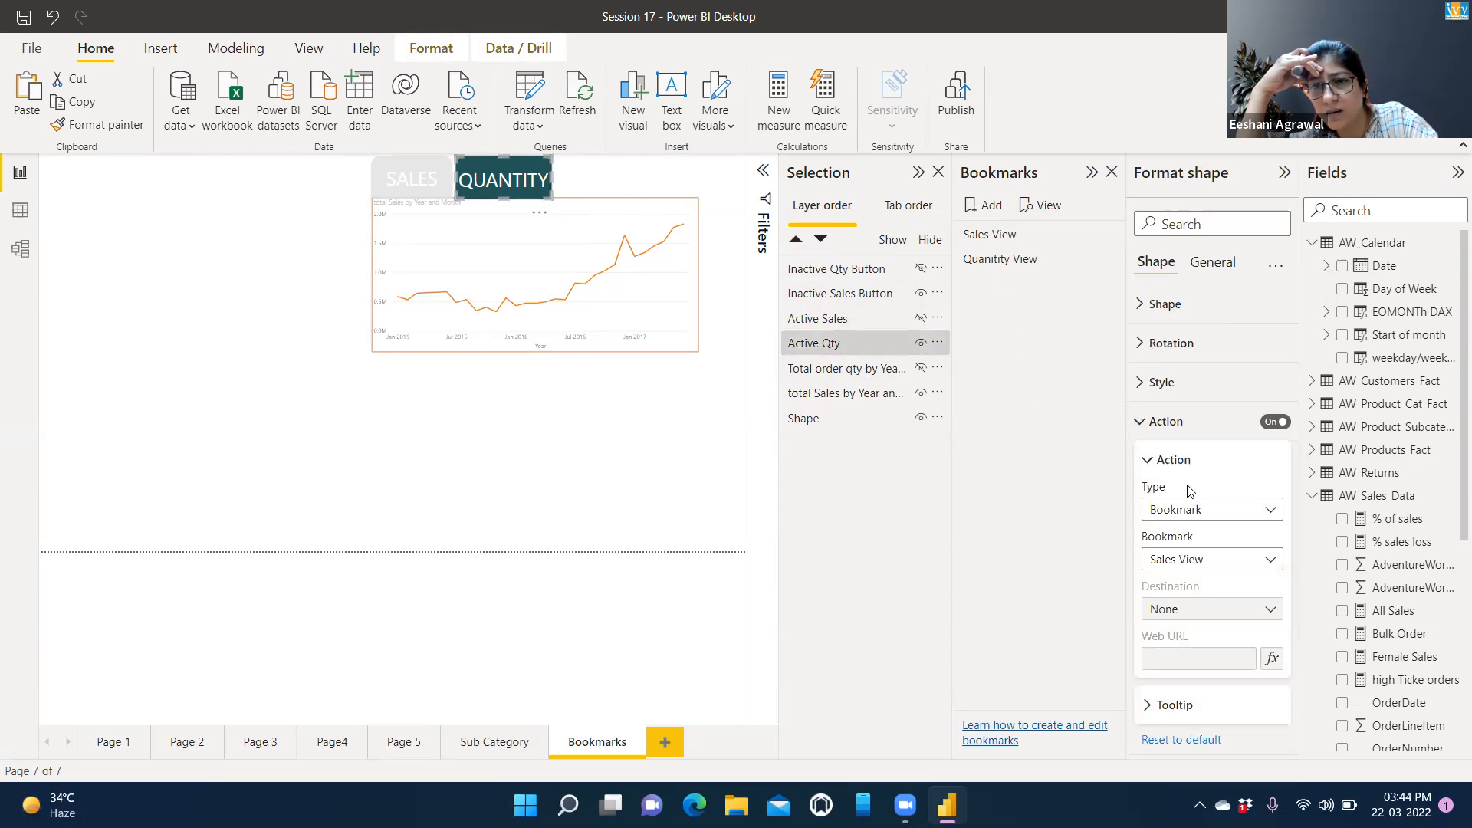
{"action": "left_click", "coordinate": [1274, 564]}
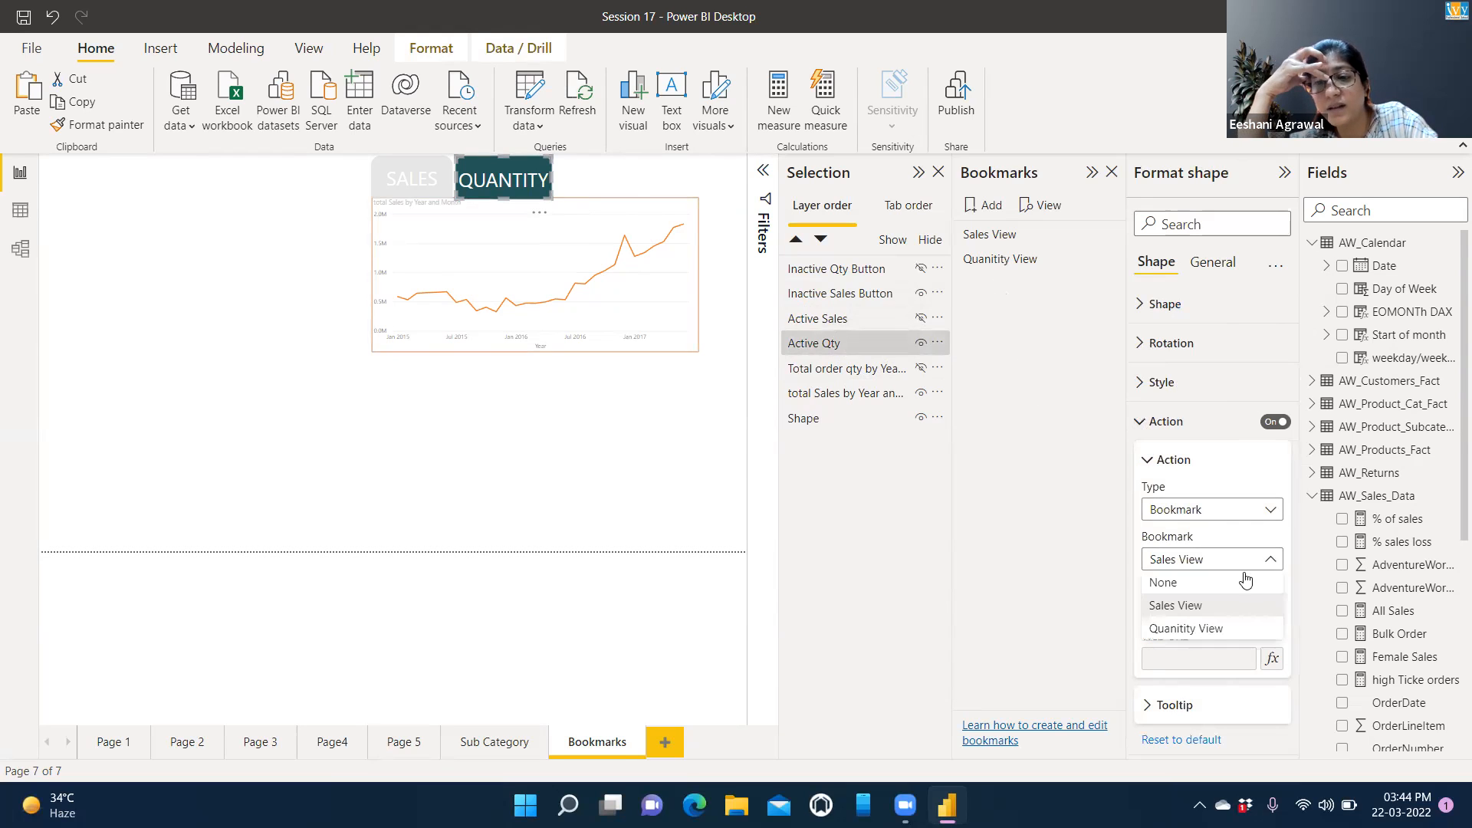
{"action": "left_click", "coordinate": [1192, 628]}
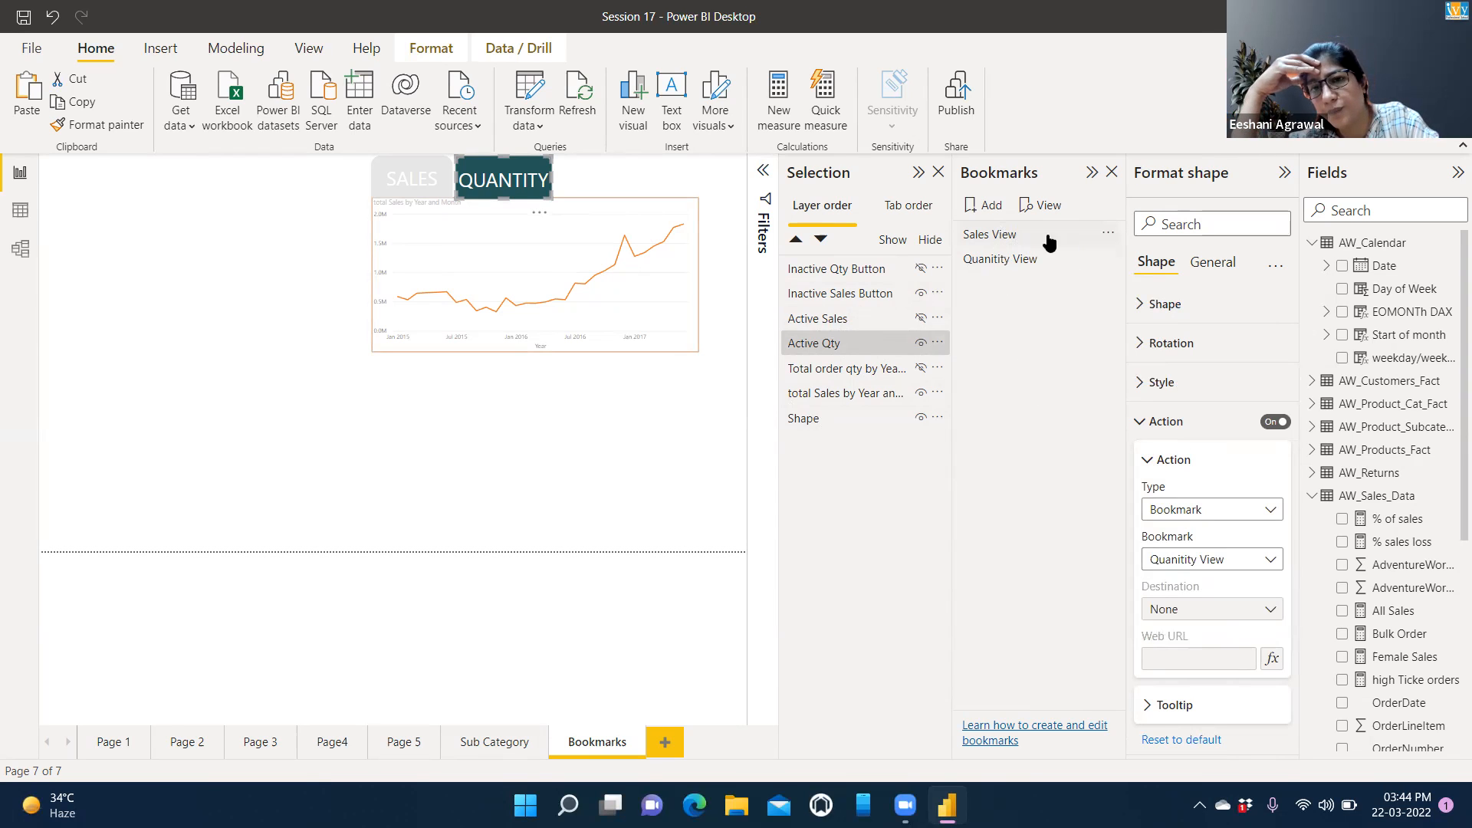
Update the Sales View bookmark with the current layer visibility, and switch to the Quanitity View bookmark
{"action": "left_click", "coordinate": [1108, 236]}
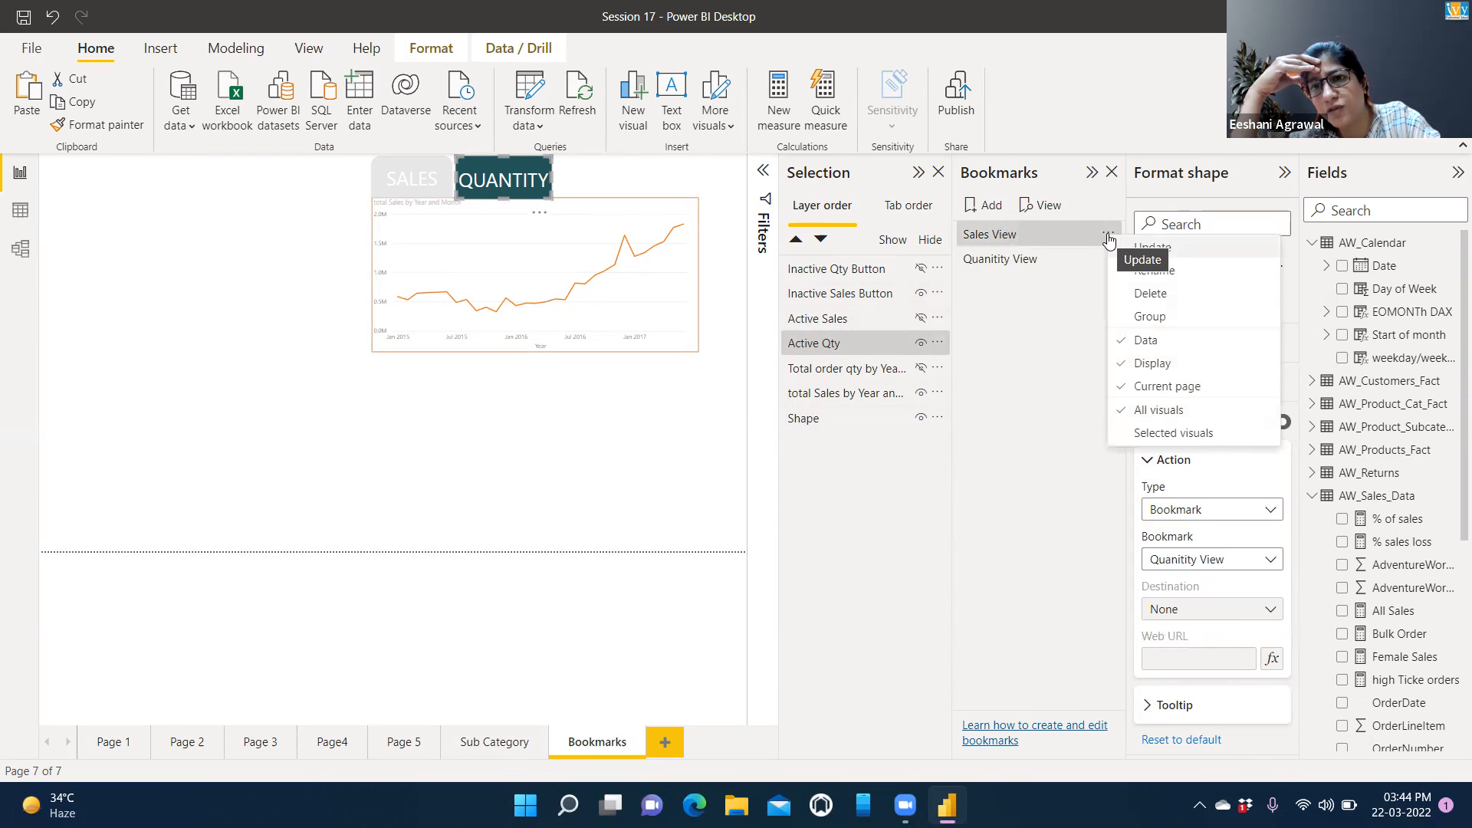
{"action": "left_click", "coordinate": [1150, 249]}
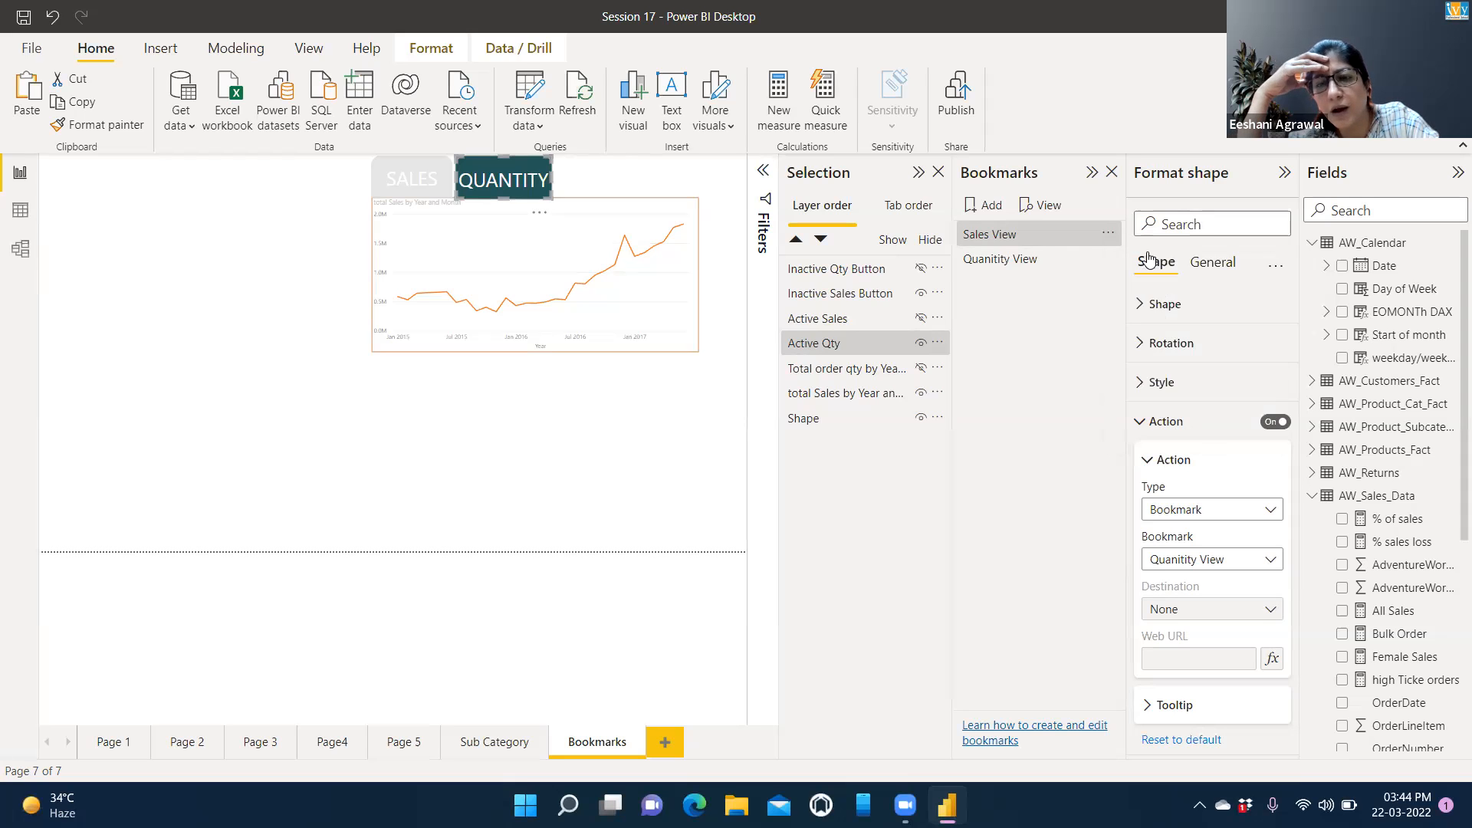
{"action": "left_click", "coordinate": [1001, 266]}
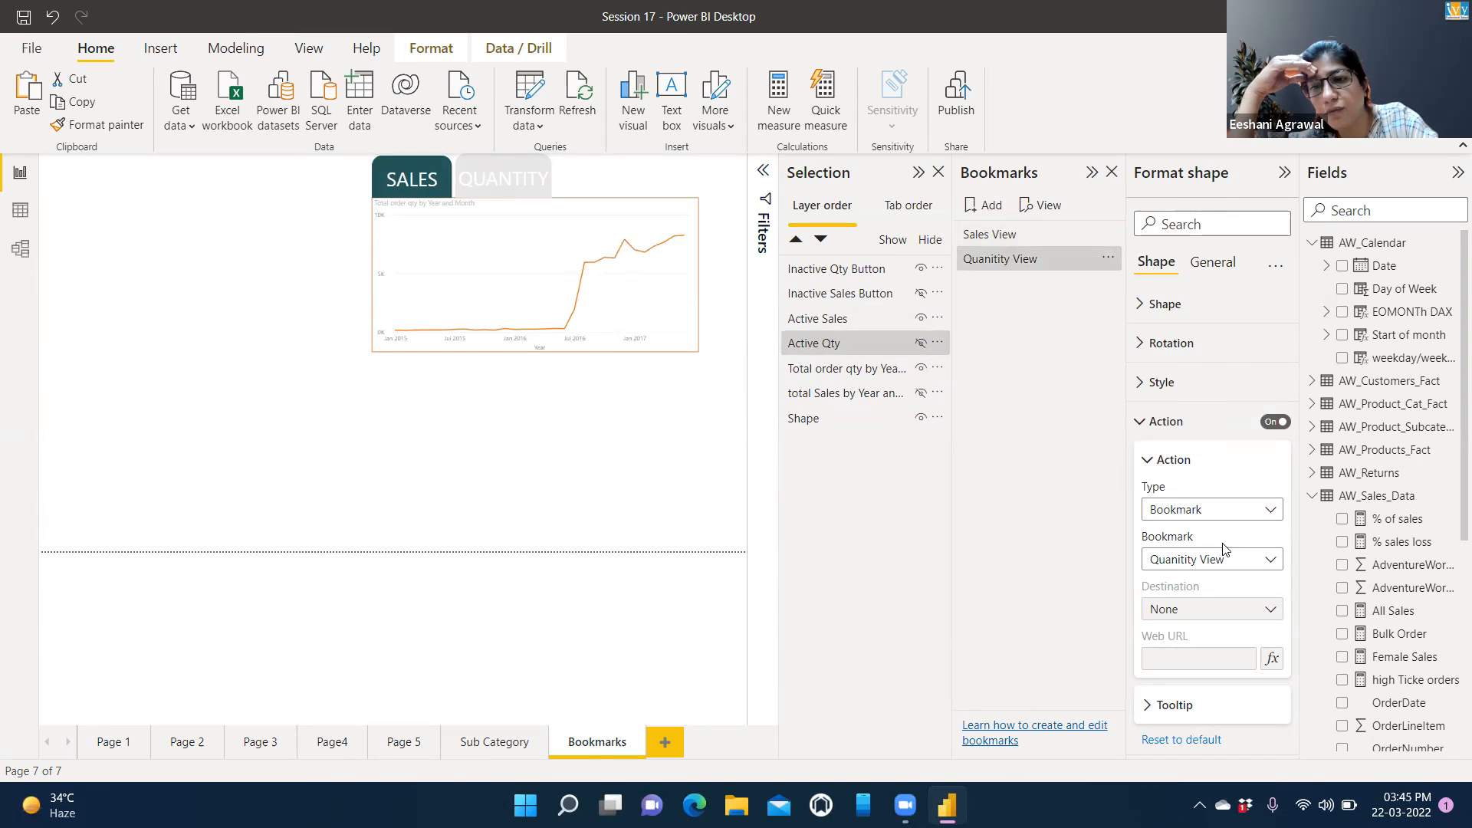
Review the bookmark choices for the Active Qty action without changing them, and test the SALES button's link on the page
{"action": "left_click", "coordinate": [1267, 565]}
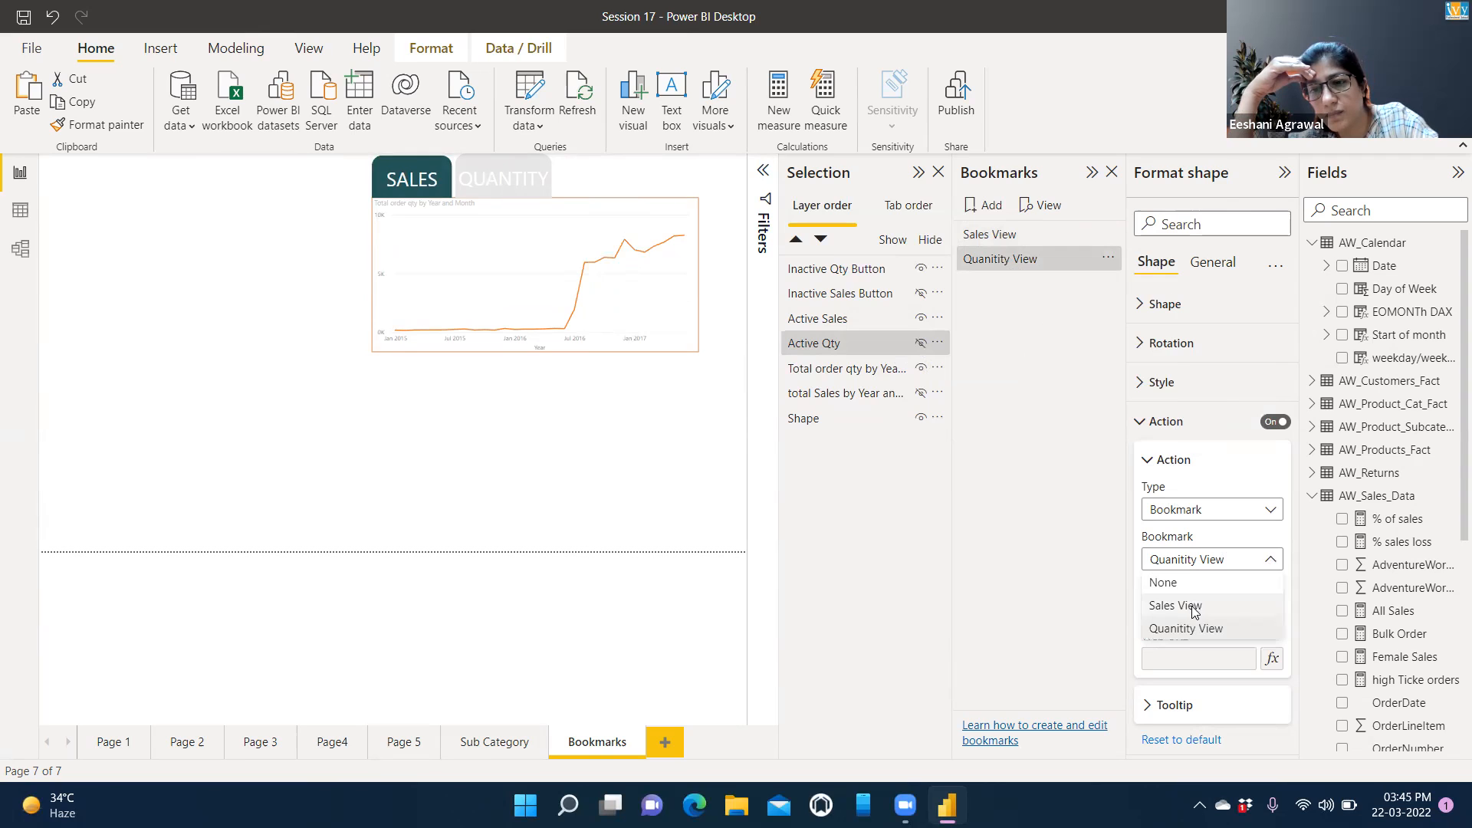
{"action": "left_click", "coordinate": [963, 537]}
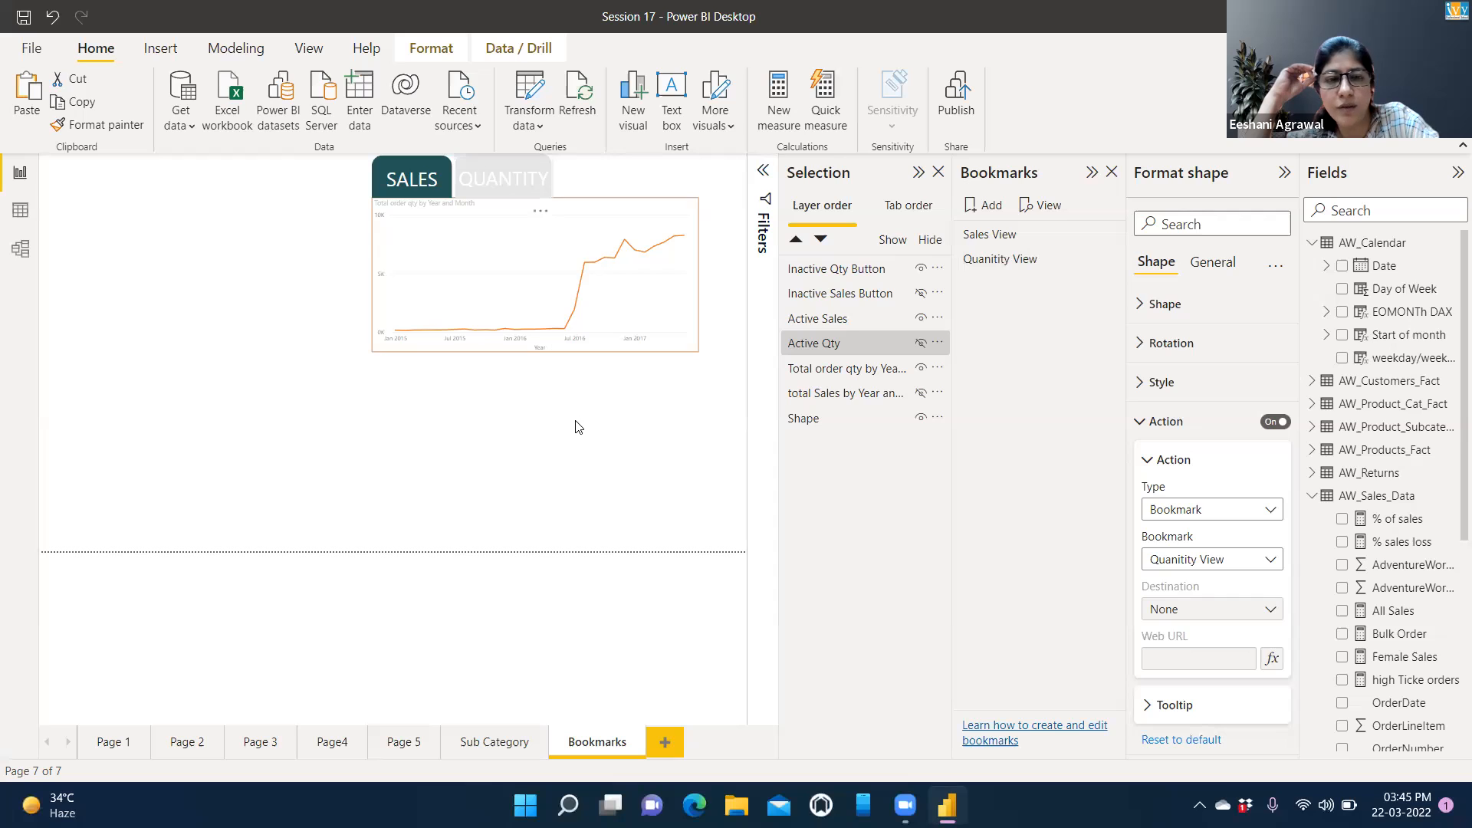
{"action": "left_click", "coordinate": [562, 361]}
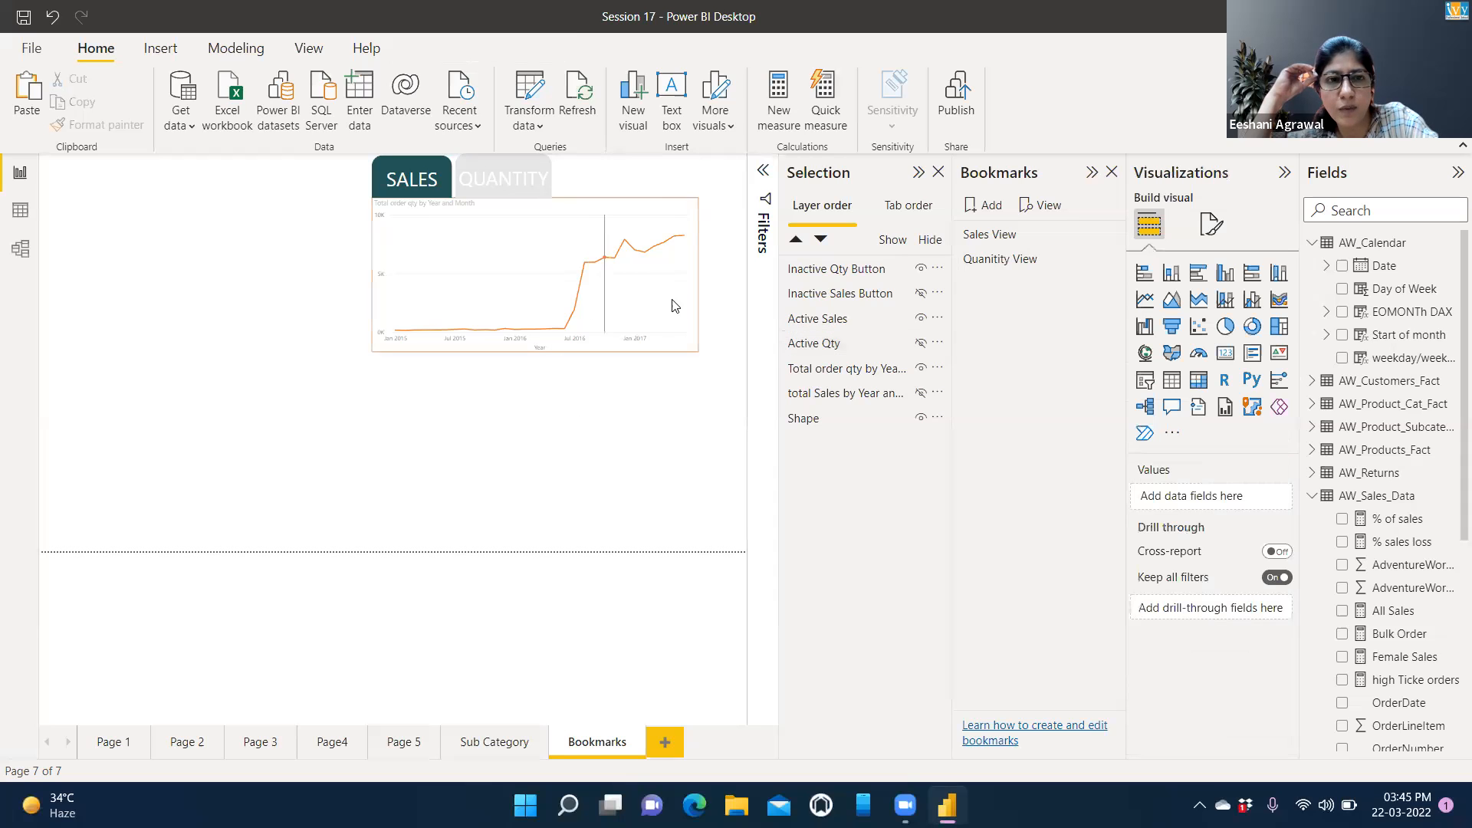
{"action": "left_click", "coordinate": [415, 184], "text": "ctrl"}
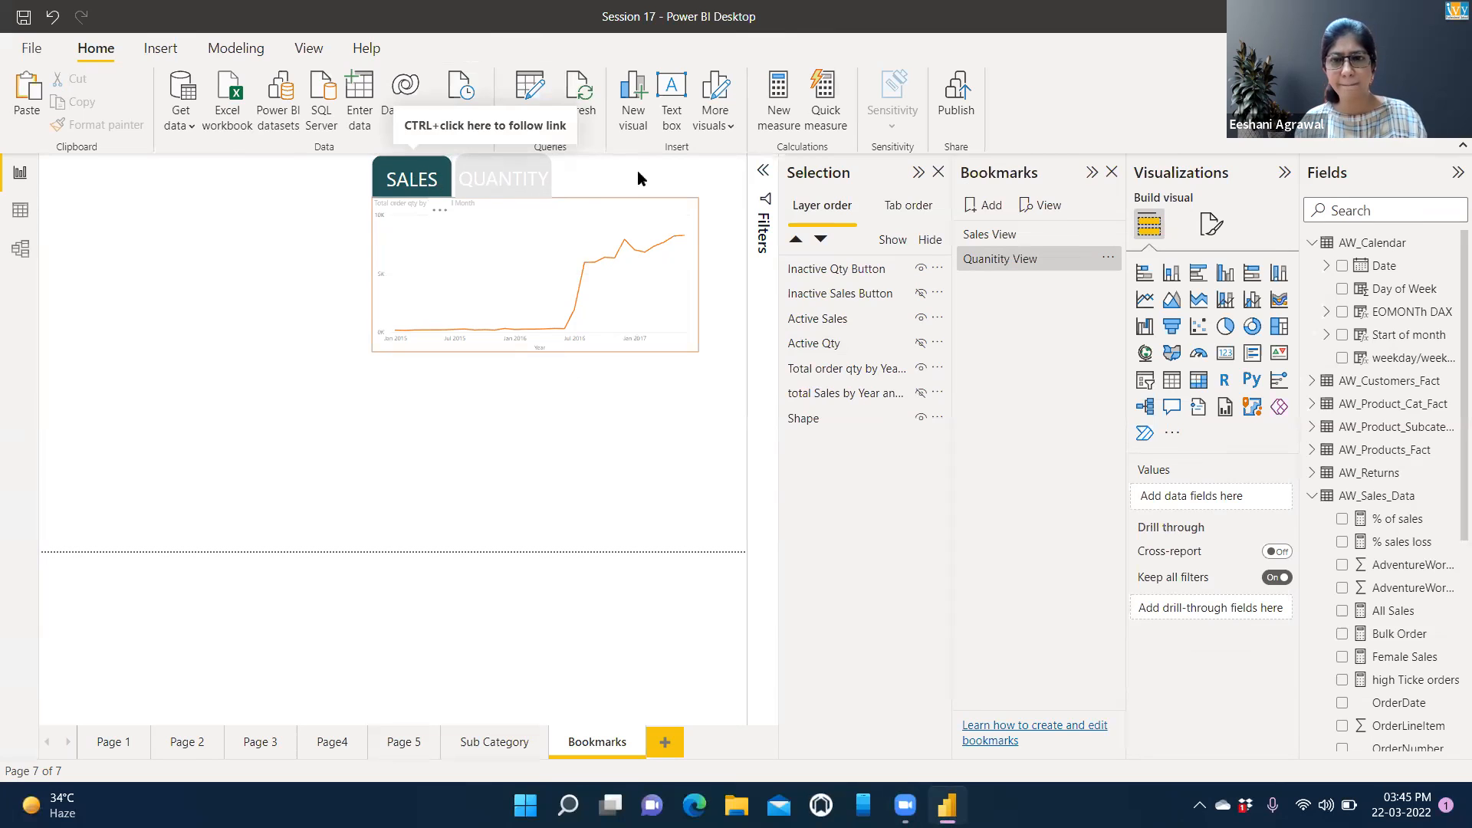
Check the action settings of the Active Sales shape and update the Quanitity View bookmark with the current state
{"action": "left_click", "coordinate": [819, 322]}
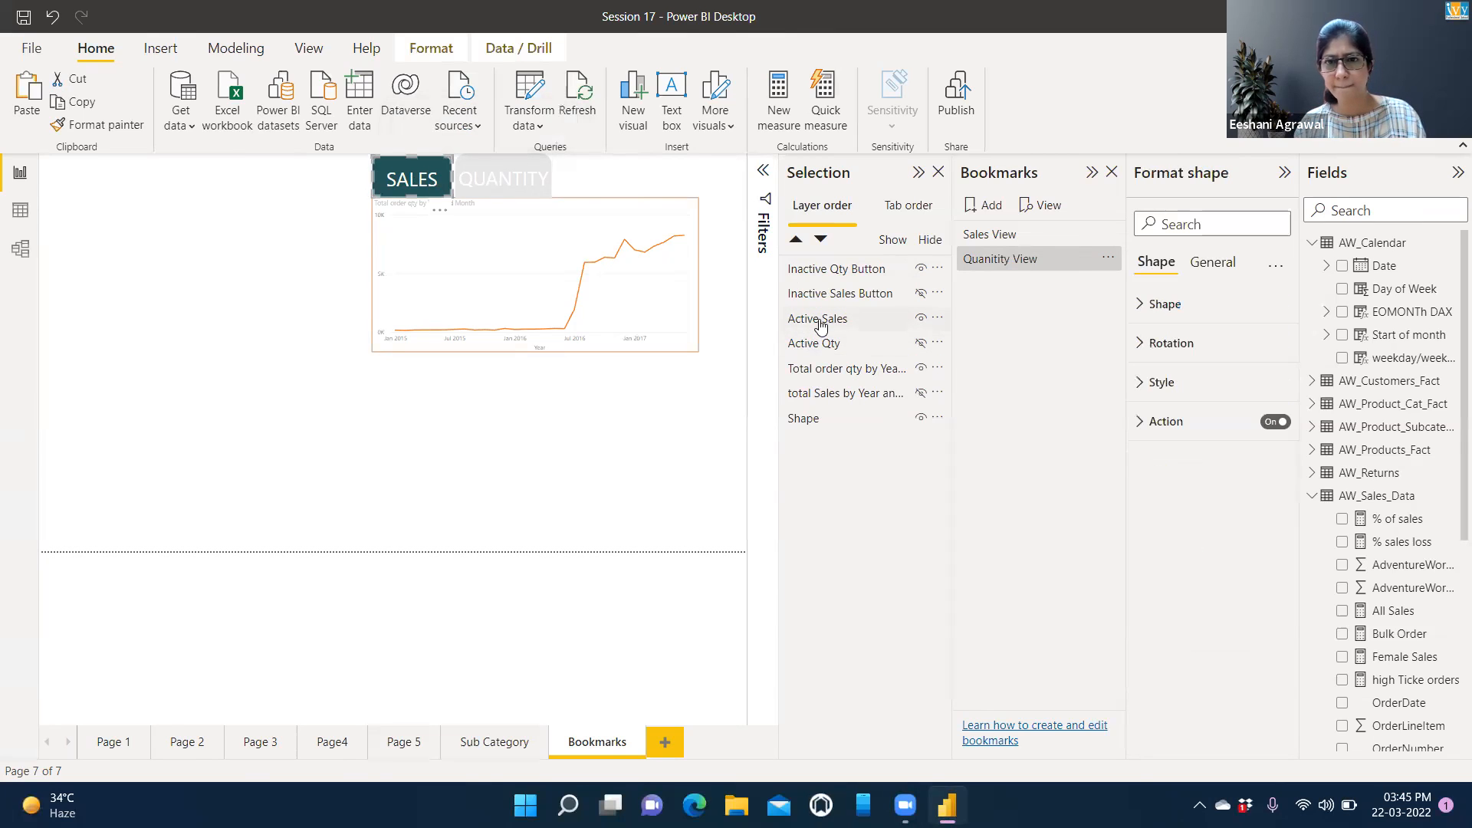
{"action": "left_click", "coordinate": [1142, 427]}
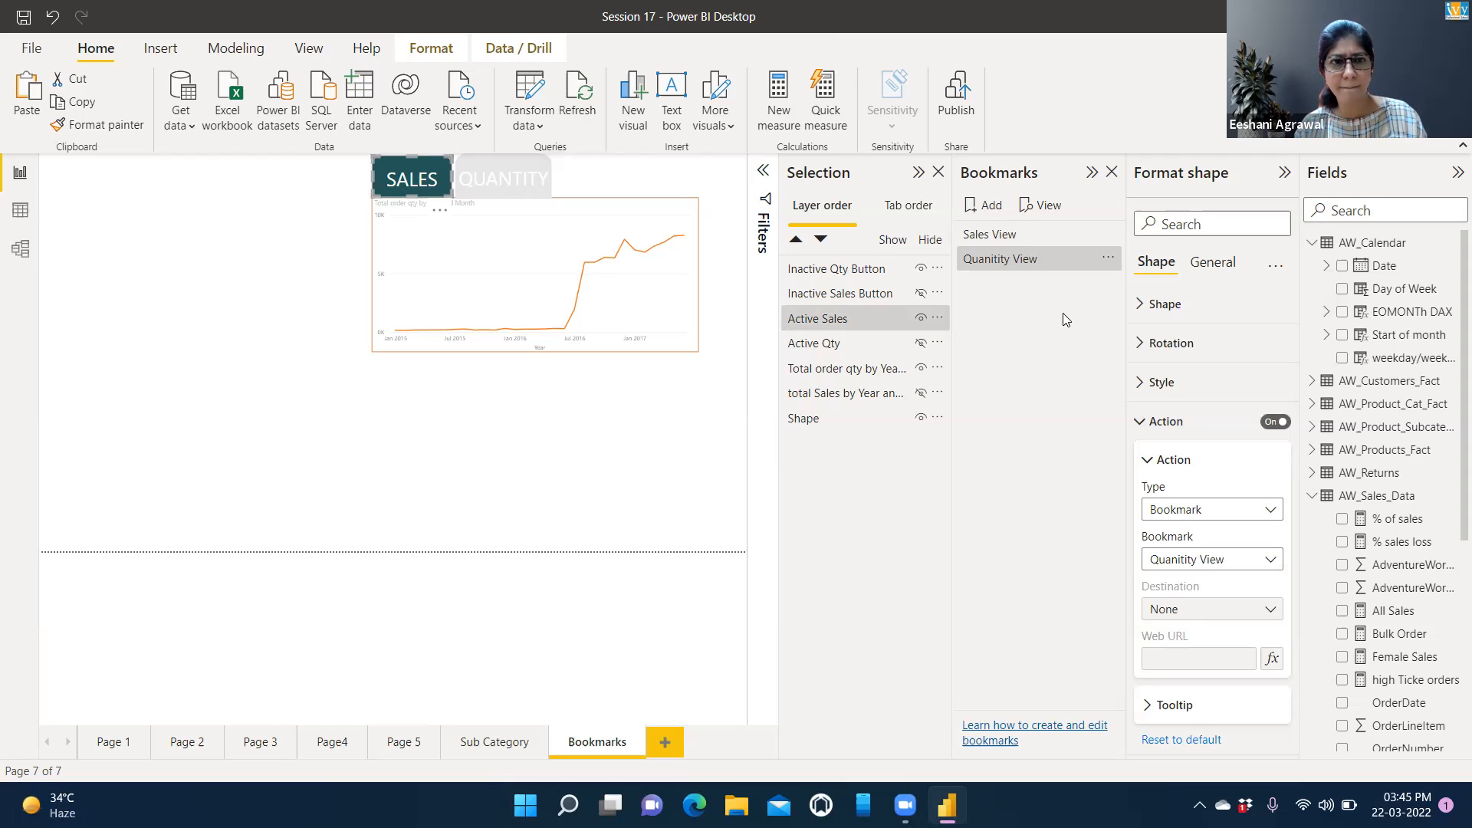
{"action": "left_click", "coordinate": [1108, 259]}
{"action": "left_click", "coordinate": [1126, 270]}
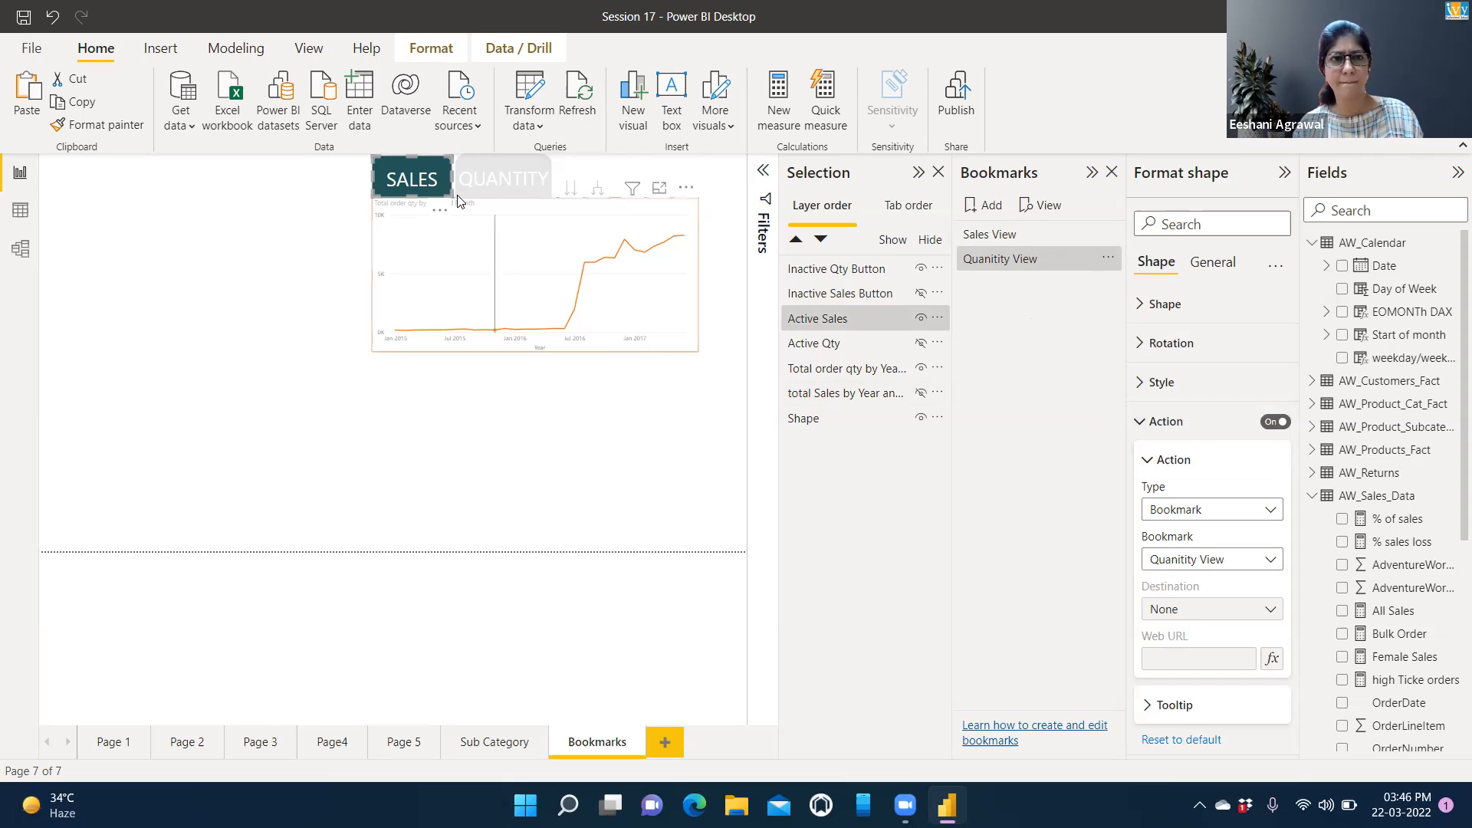
Deselect the SALES shape and switch the page to the Sales View bookmark
{"action": "left_click", "coordinate": [295, 246]}
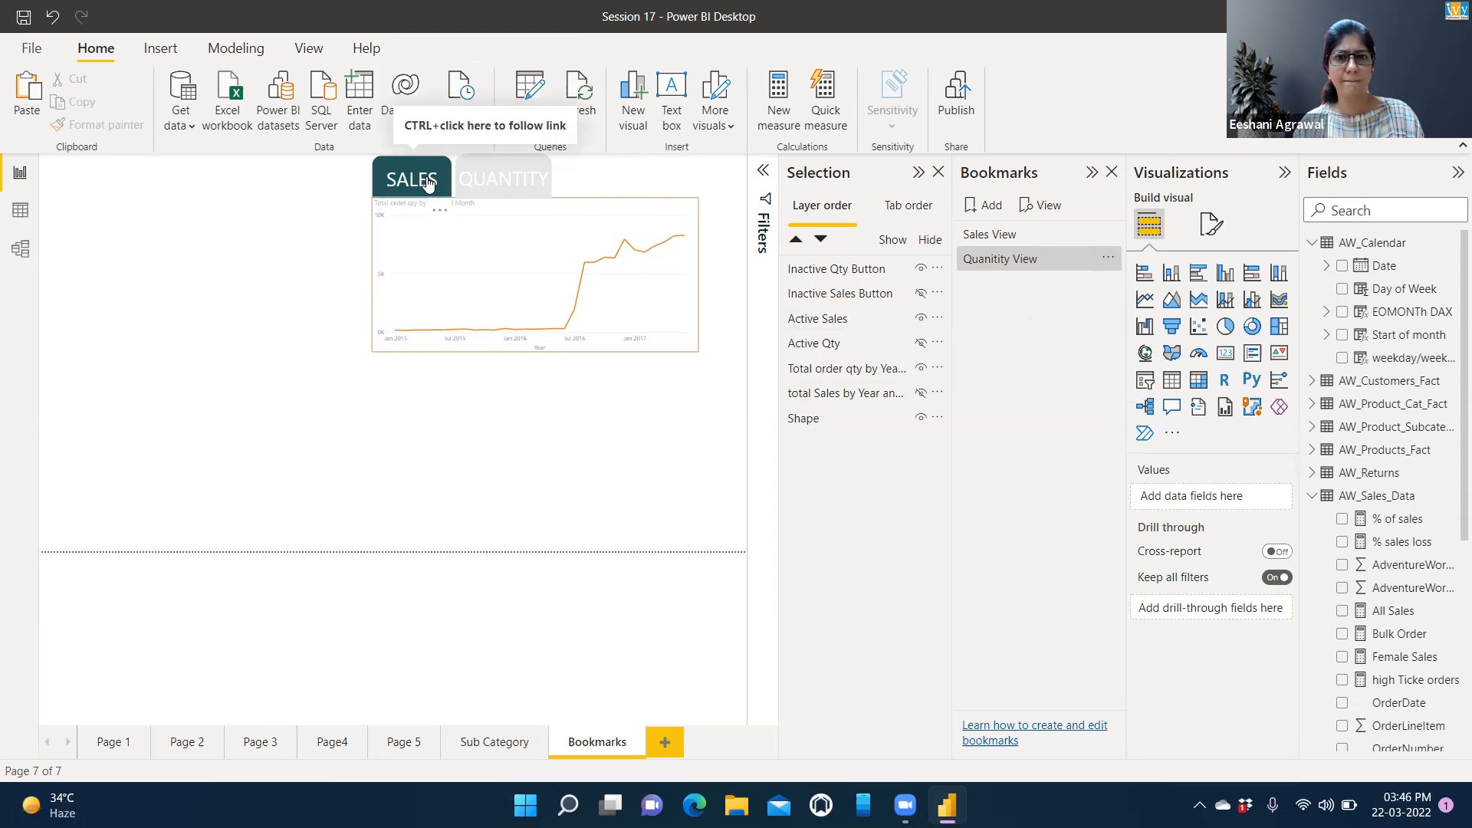
{"action": "left_click", "coordinate": [1000, 239]}
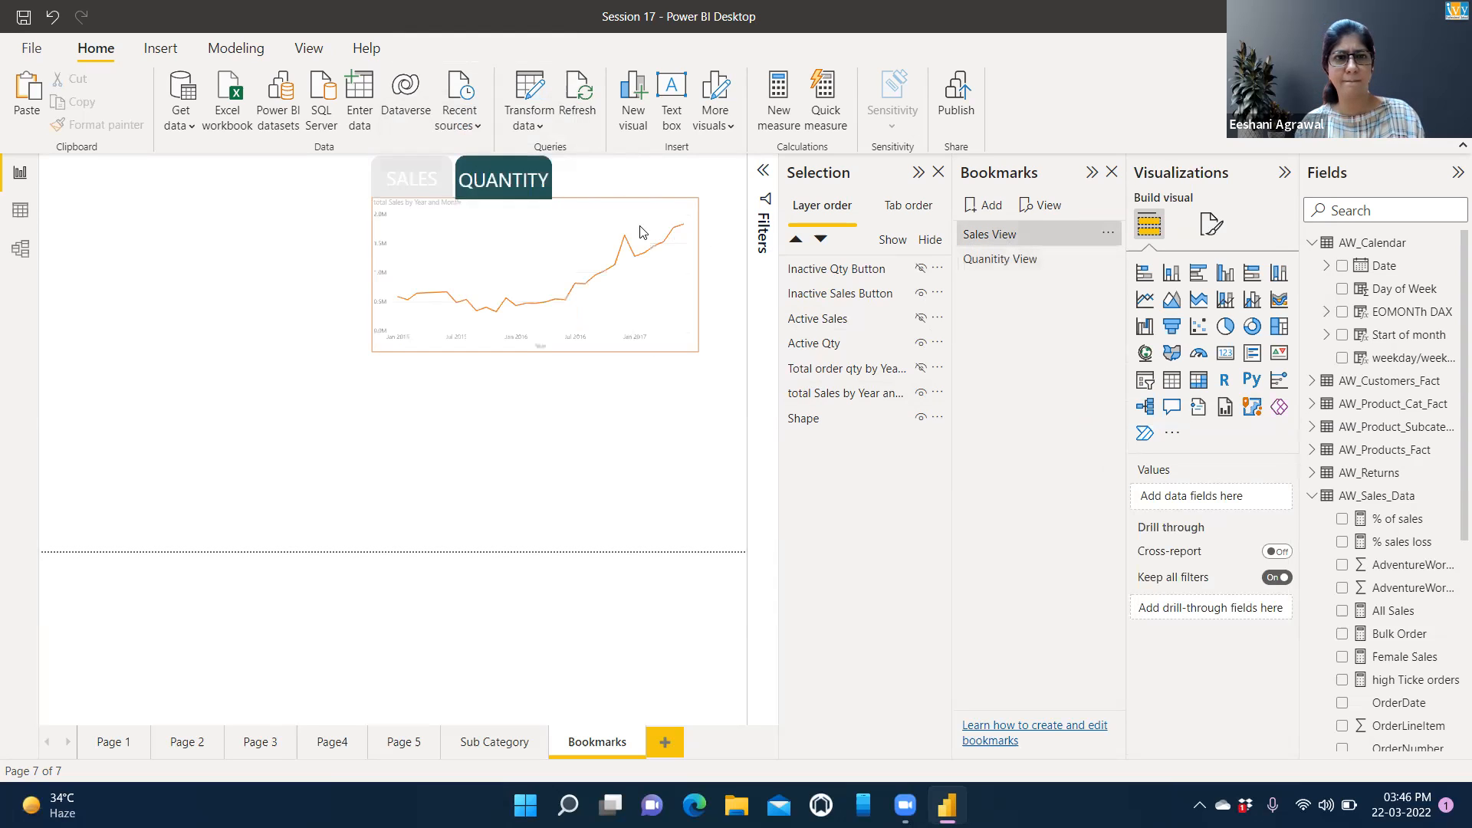
Select the QUANTITY button on the page and check its shape settings without changing them
{"action": "left_click", "coordinate": [534, 188]}
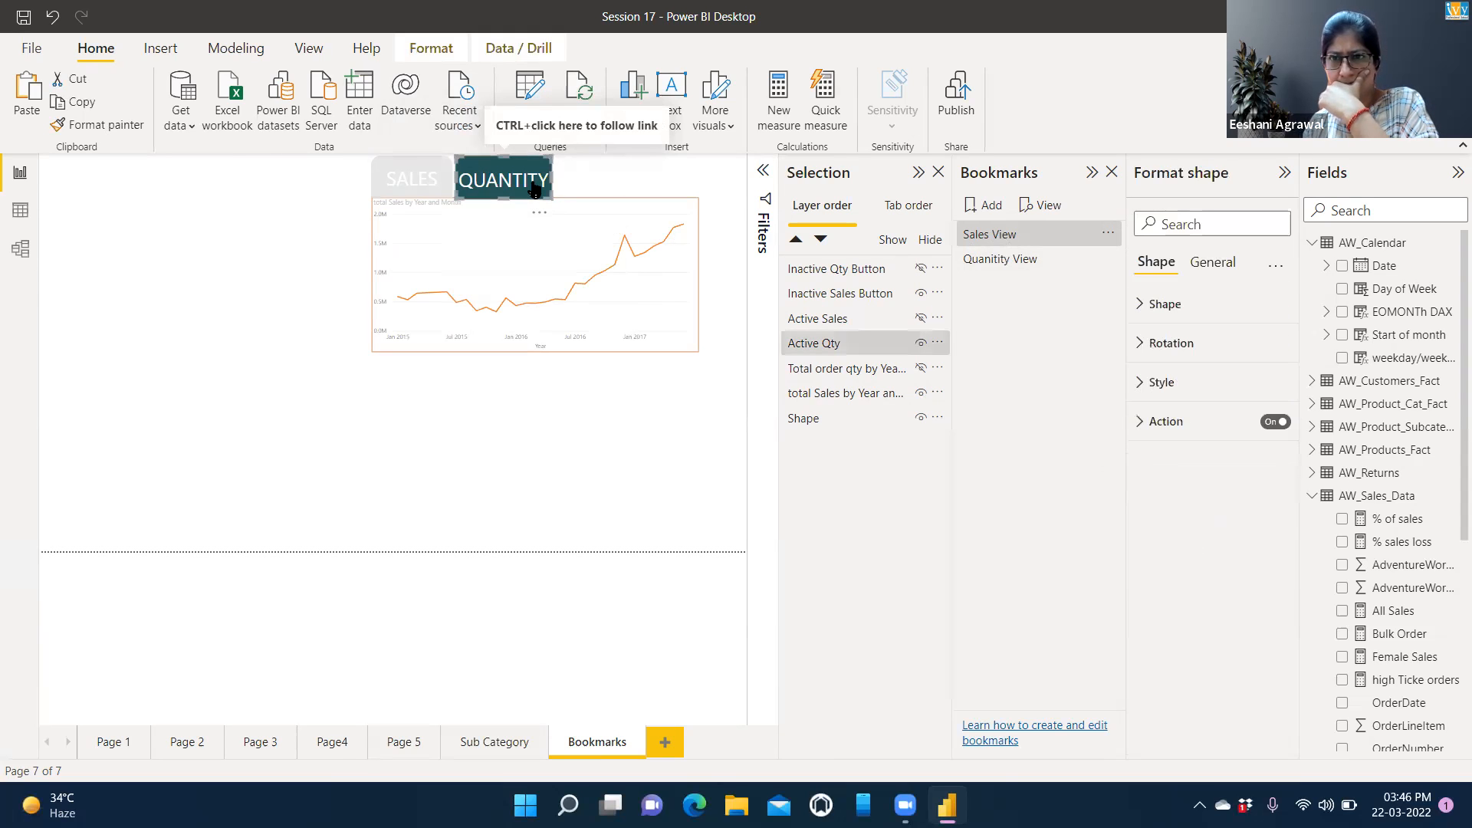
{"action": "left_click", "coordinate": [1141, 307]}
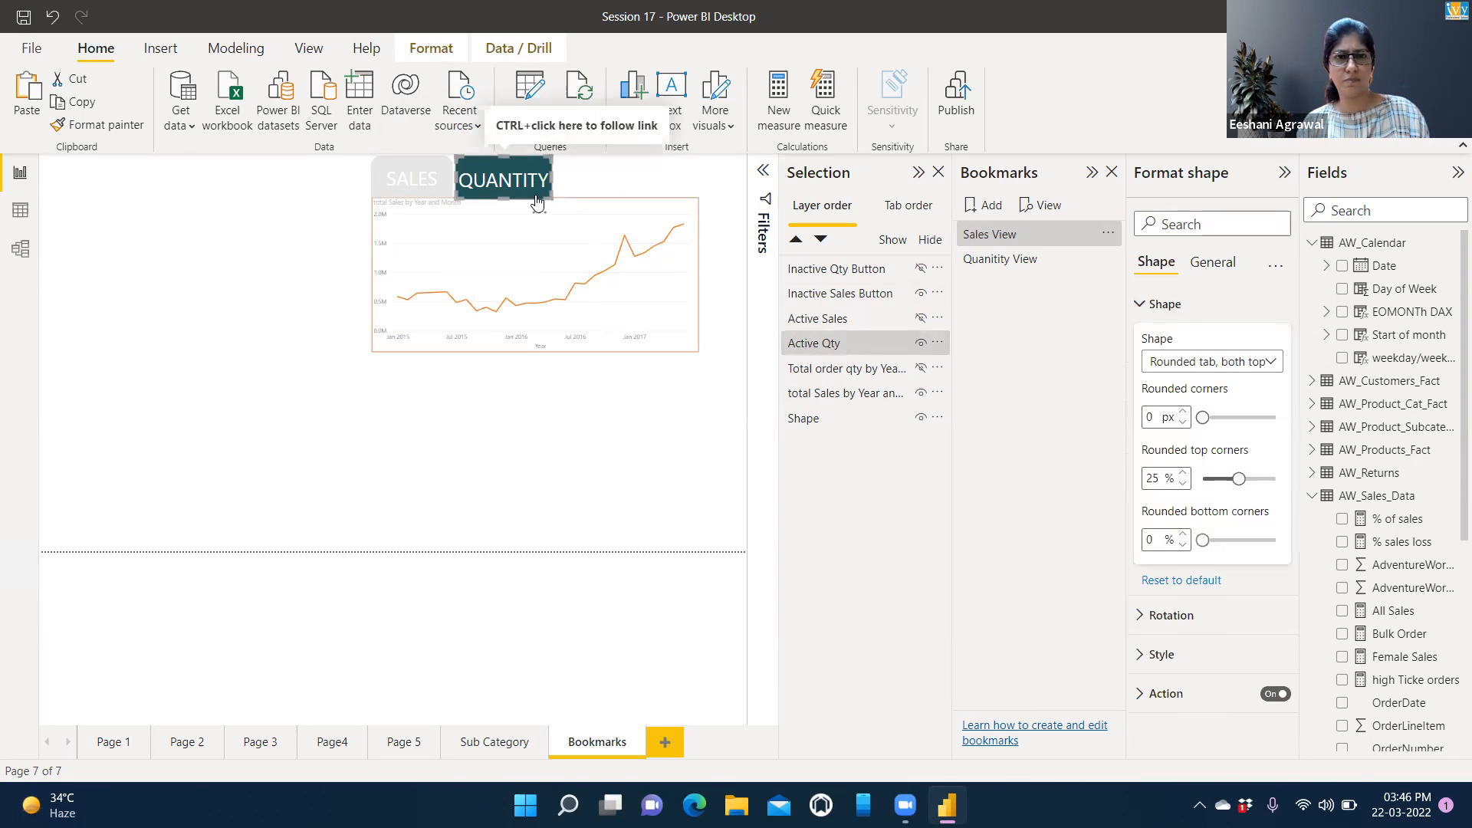
{"action": "left_click", "coordinate": [1140, 307]}
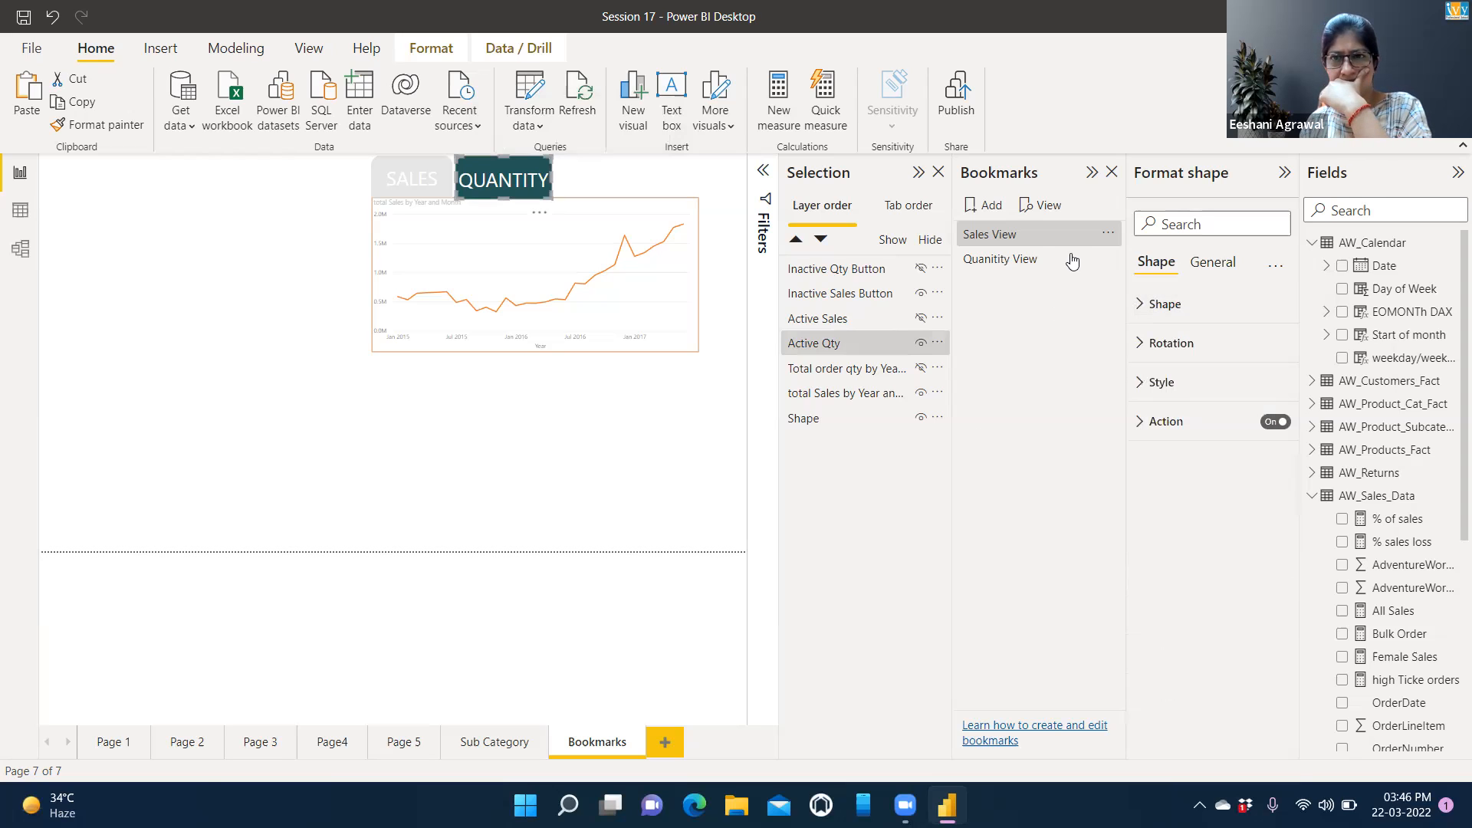
Delete both the Sales View and Quanitity View bookmarks
{"action": "left_click", "coordinate": [1108, 233]}
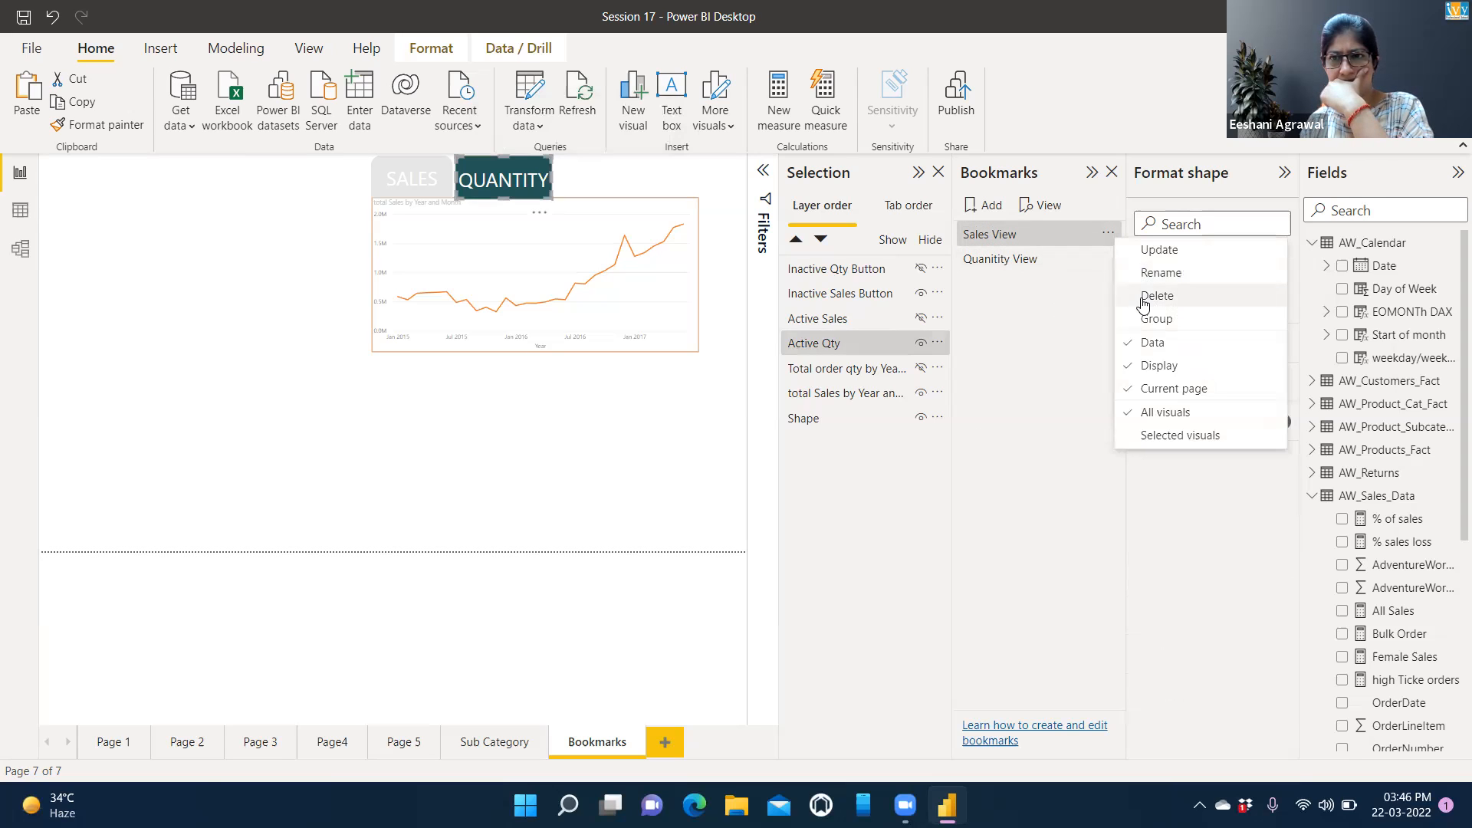
{"action": "left_click", "coordinate": [1141, 297]}
{"action": "left_click", "coordinate": [1107, 236]}
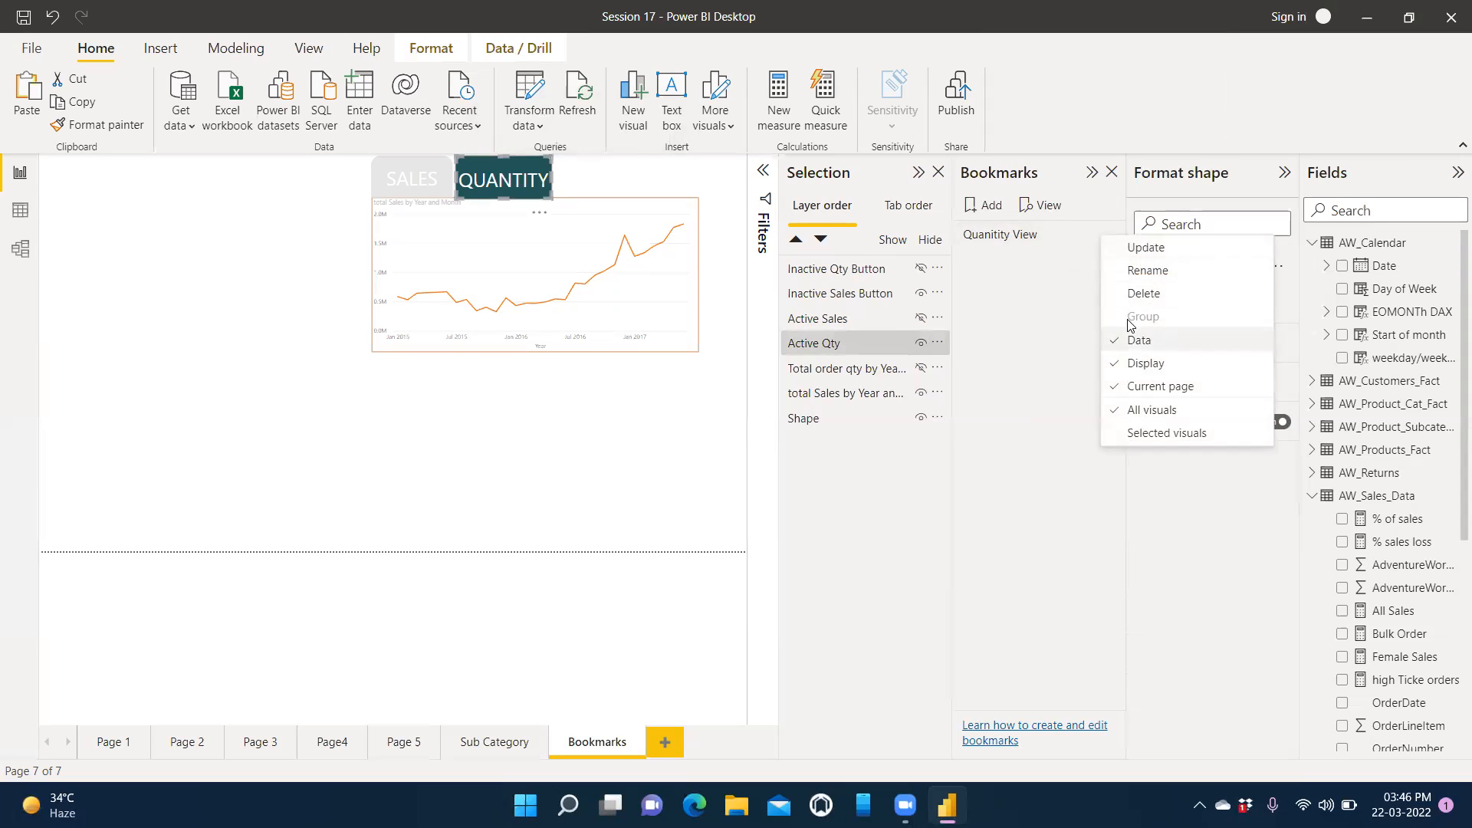
{"action": "left_click", "coordinate": [1121, 294]}
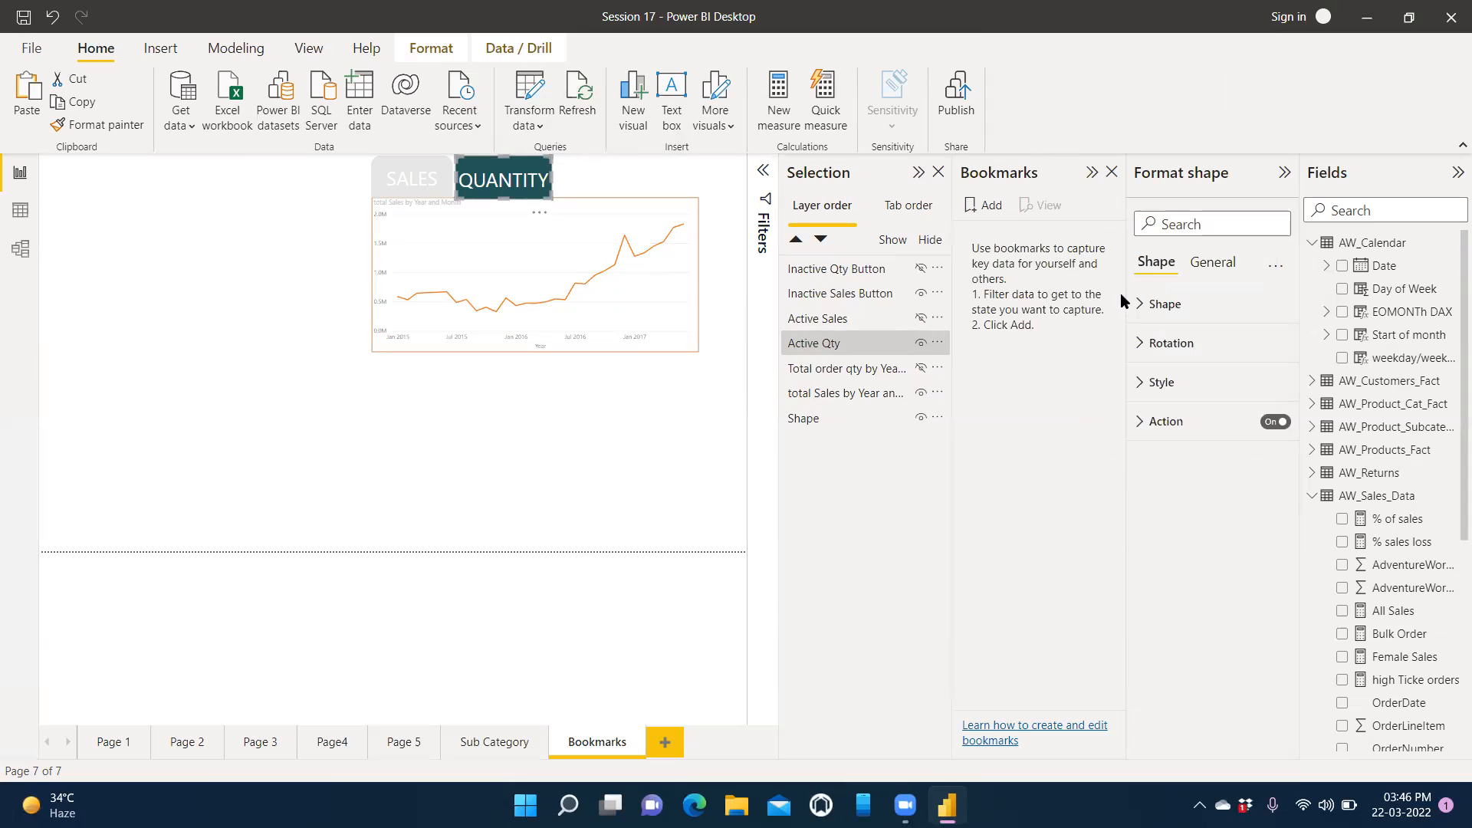
Show Inactive Qty Button, Active Sales and the order quantity chart, and hide Inactive Sales Button, Active Qty and the total sales chart
{"action": "left_click", "coordinate": [920, 268]}
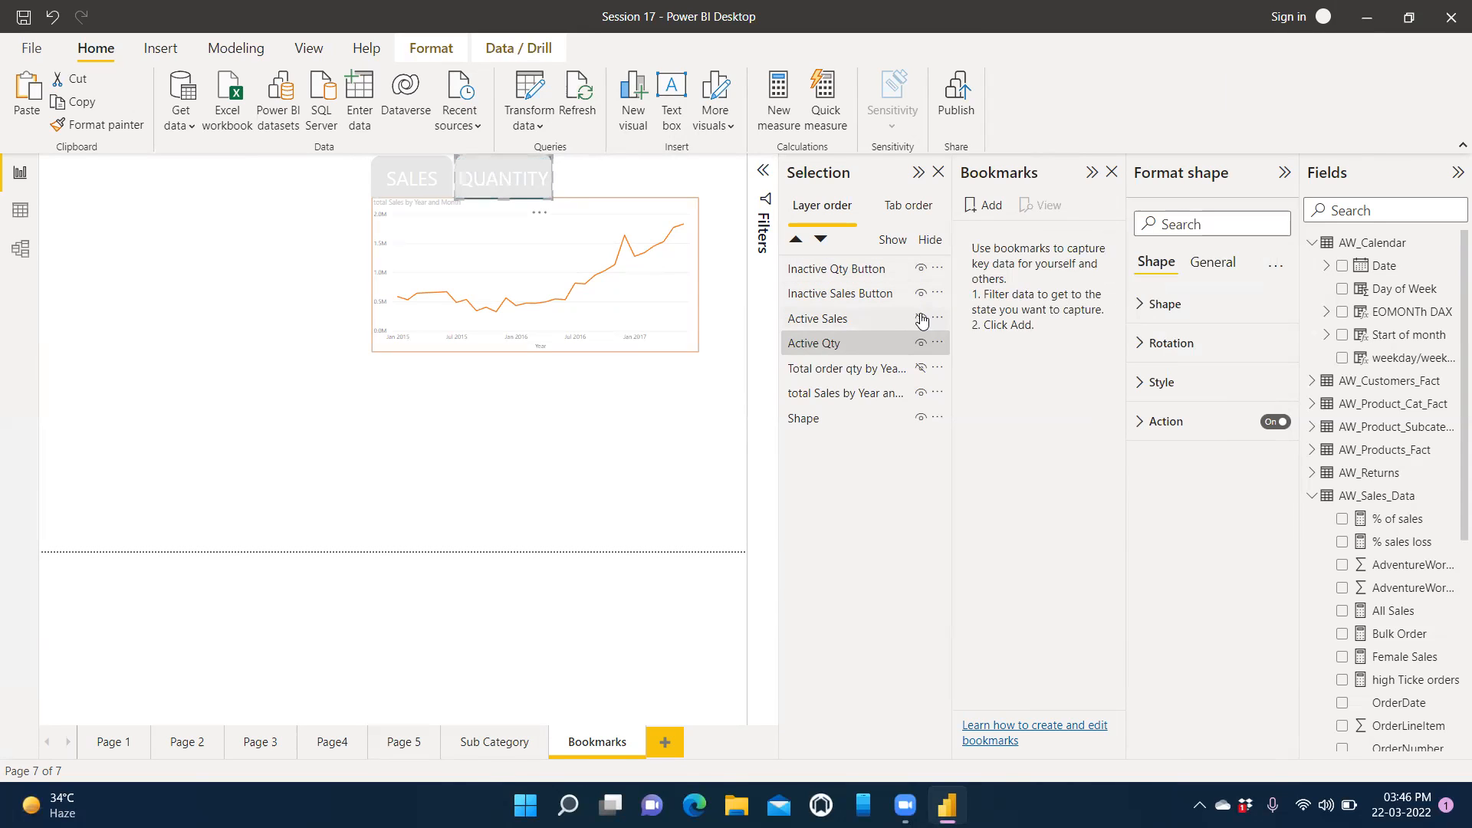
{"action": "left_click", "coordinate": [921, 368]}
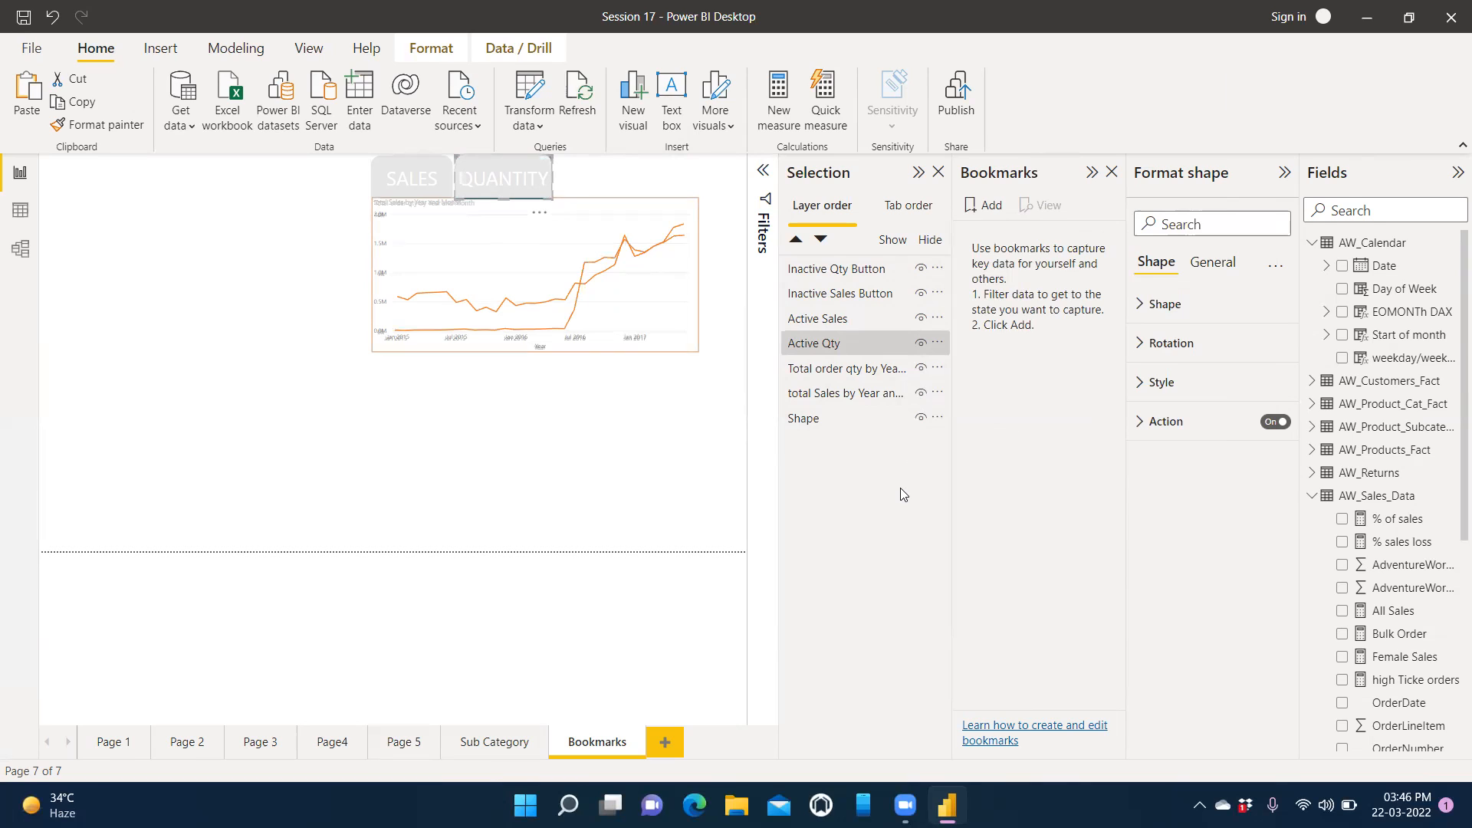
{"action": "left_click", "coordinate": [877, 344]}
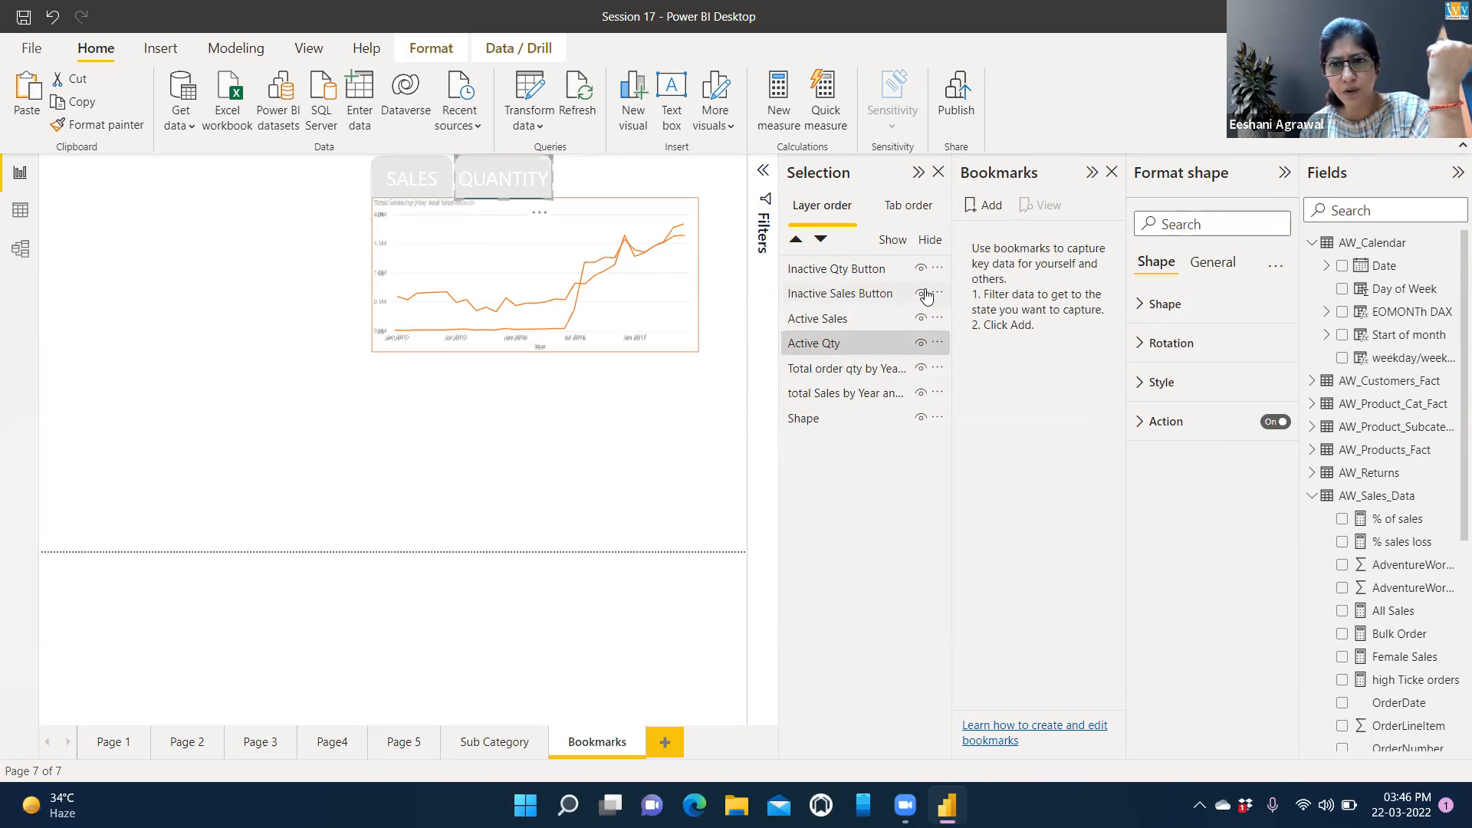
{"action": "left_click", "coordinate": [921, 294]}
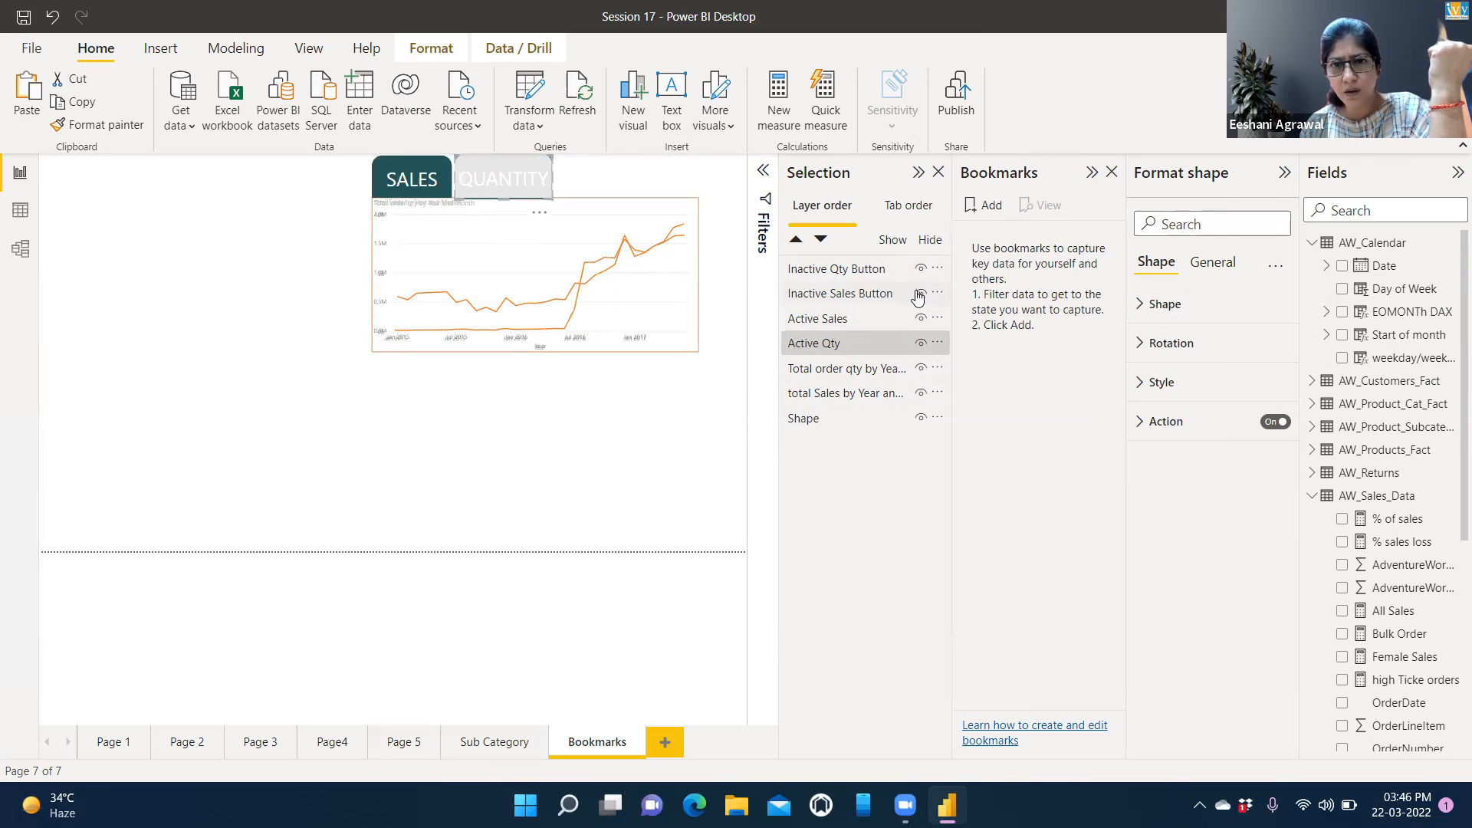
{"action": "left_click", "coordinate": [921, 342]}
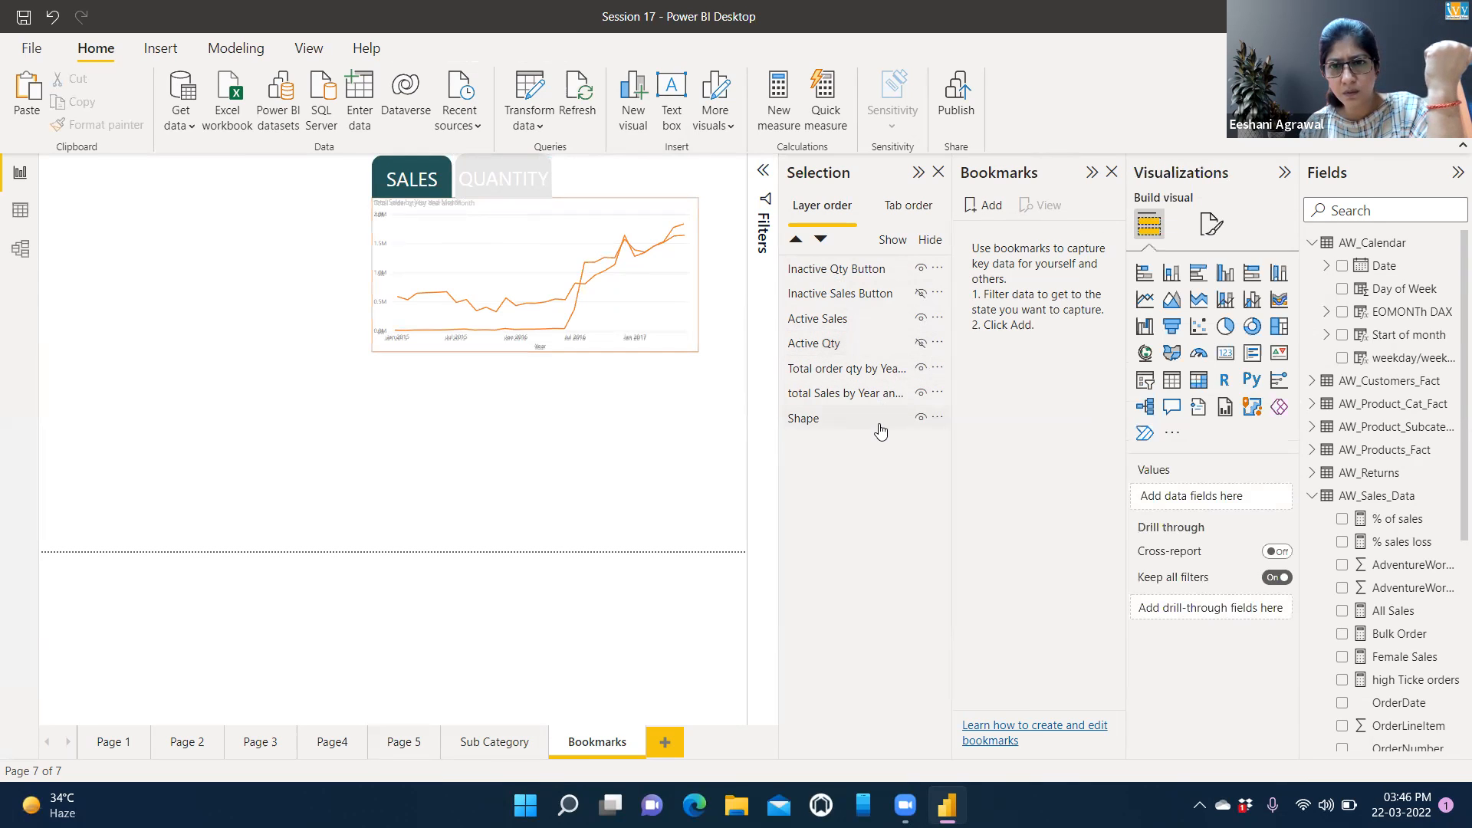
{"action": "left_click", "coordinate": [920, 393]}
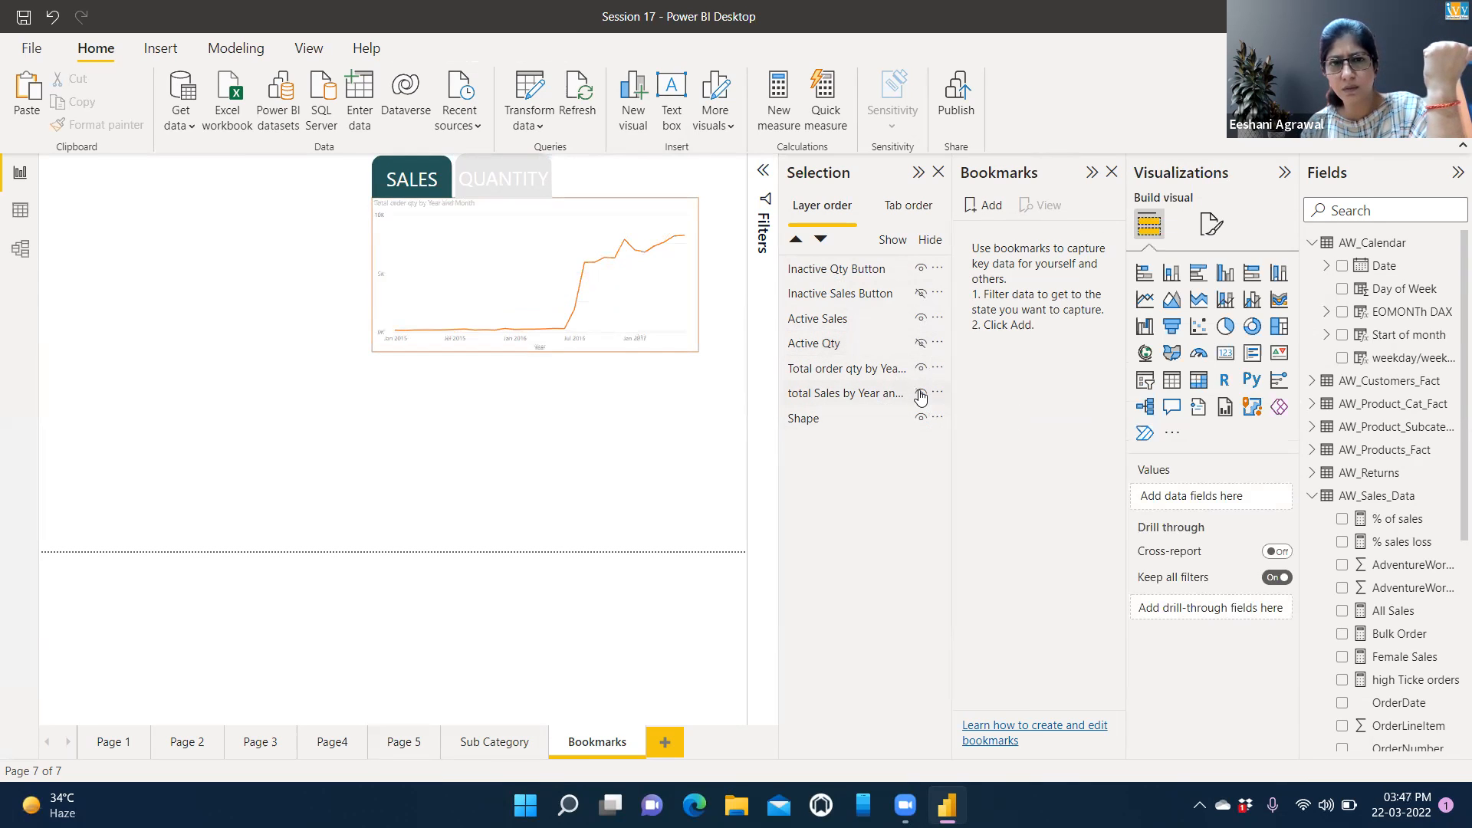
Add a bookmark of the current layer visibility and name it Qty View
{"action": "left_click", "coordinate": [985, 207]}
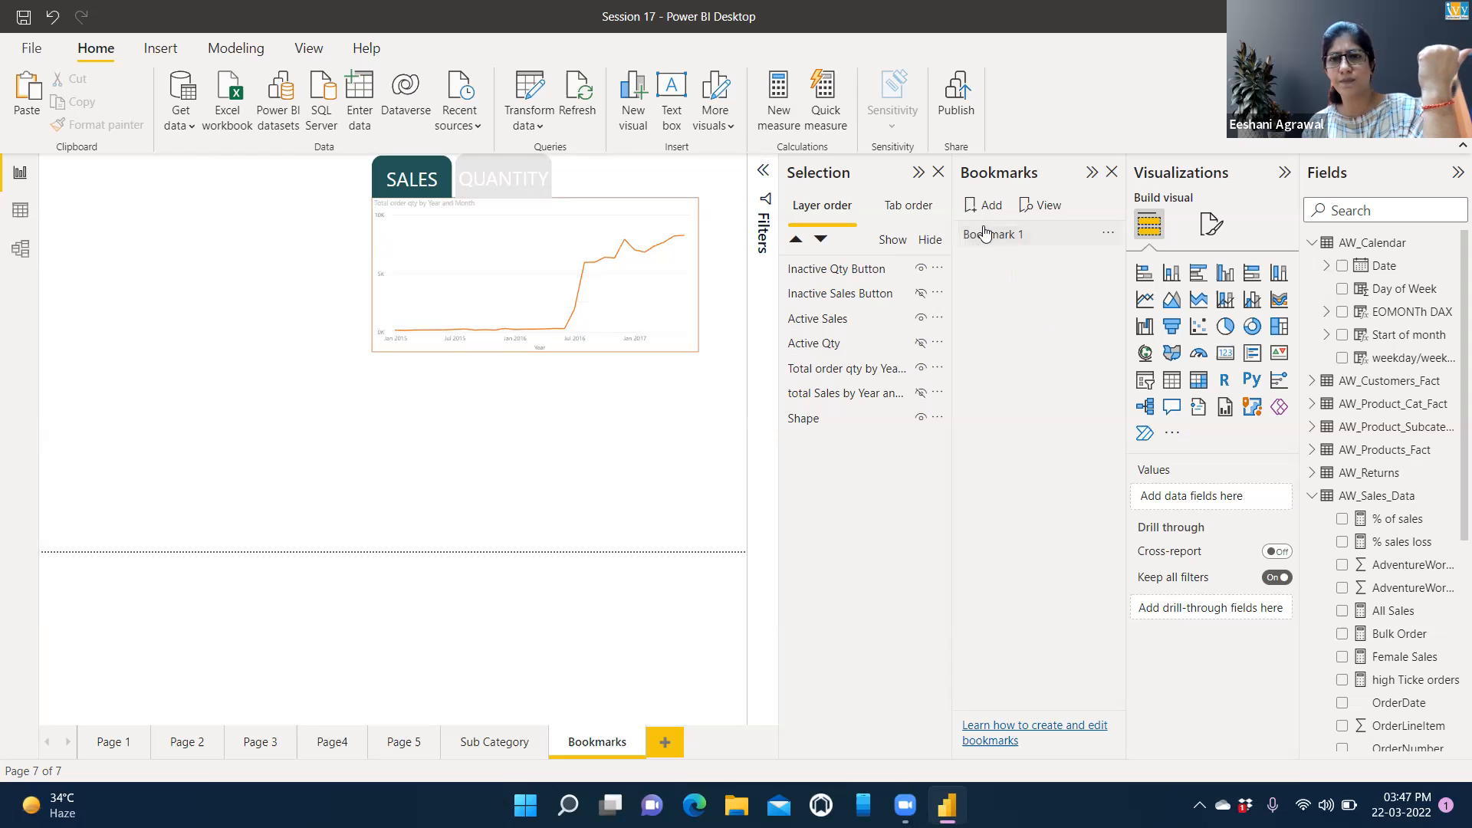
{"action": "double_click", "coordinate": [985, 235]}
{"action": "type", "text": "QtyView"}
{"action": "key", "text": "Return"}
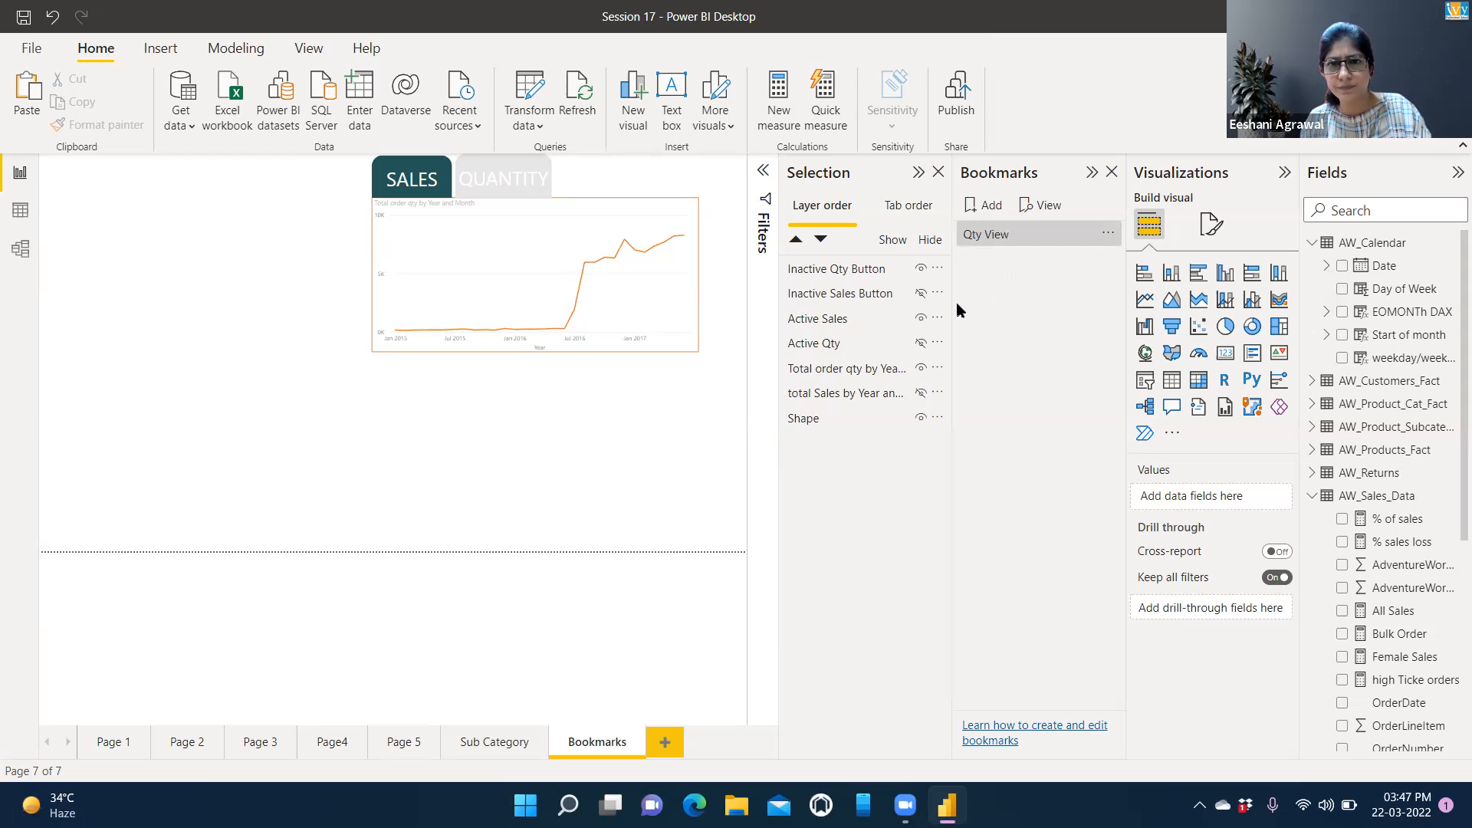
Hide Inactive Qty Button, Active Sales and the order quantity chart, and show Inactive Sales Button, Active Qty and the total sales chart
{"action": "left_click", "coordinate": [920, 270]}
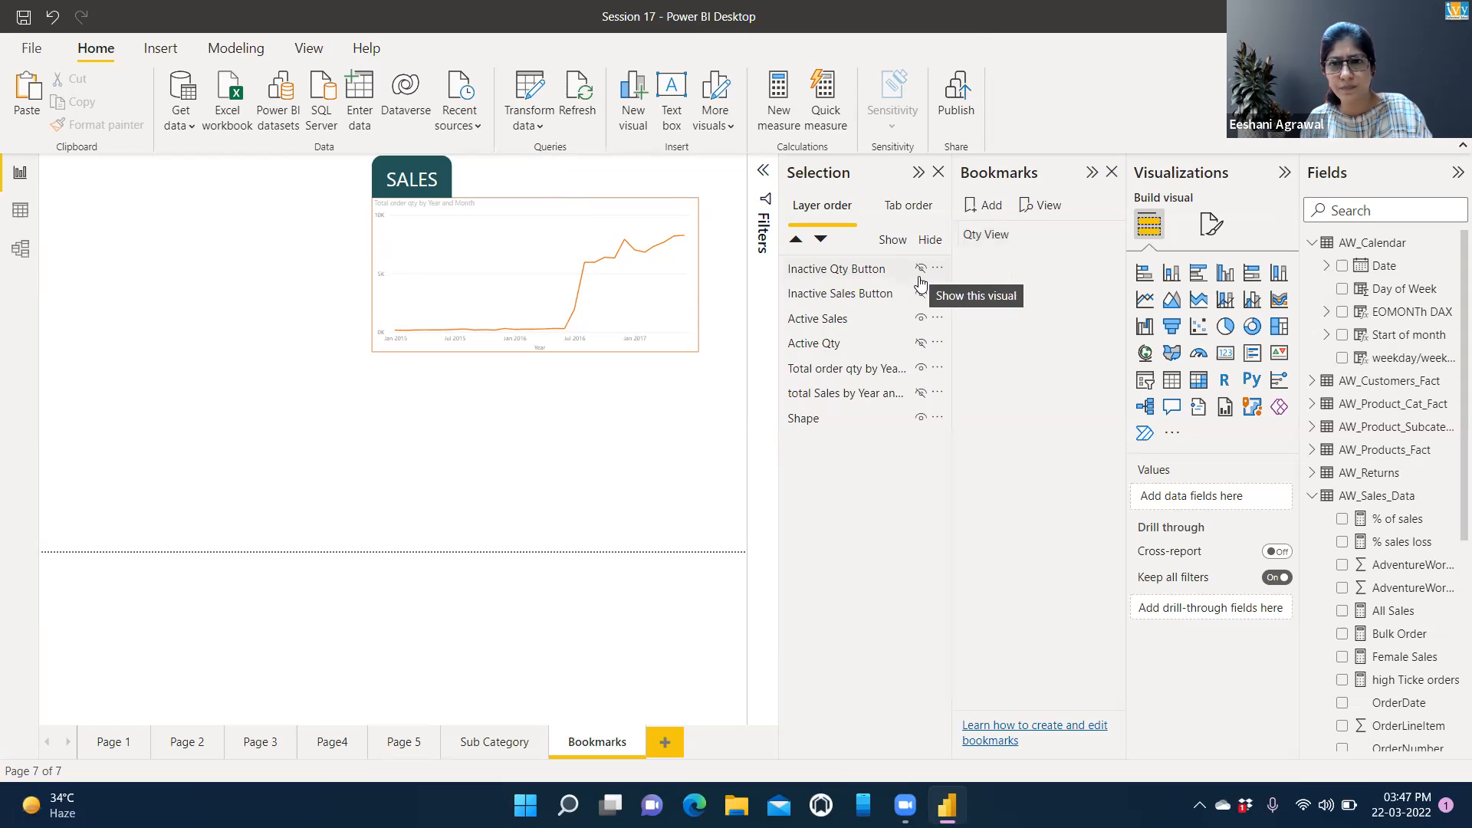
{"action": "left_click", "coordinate": [921, 294]}
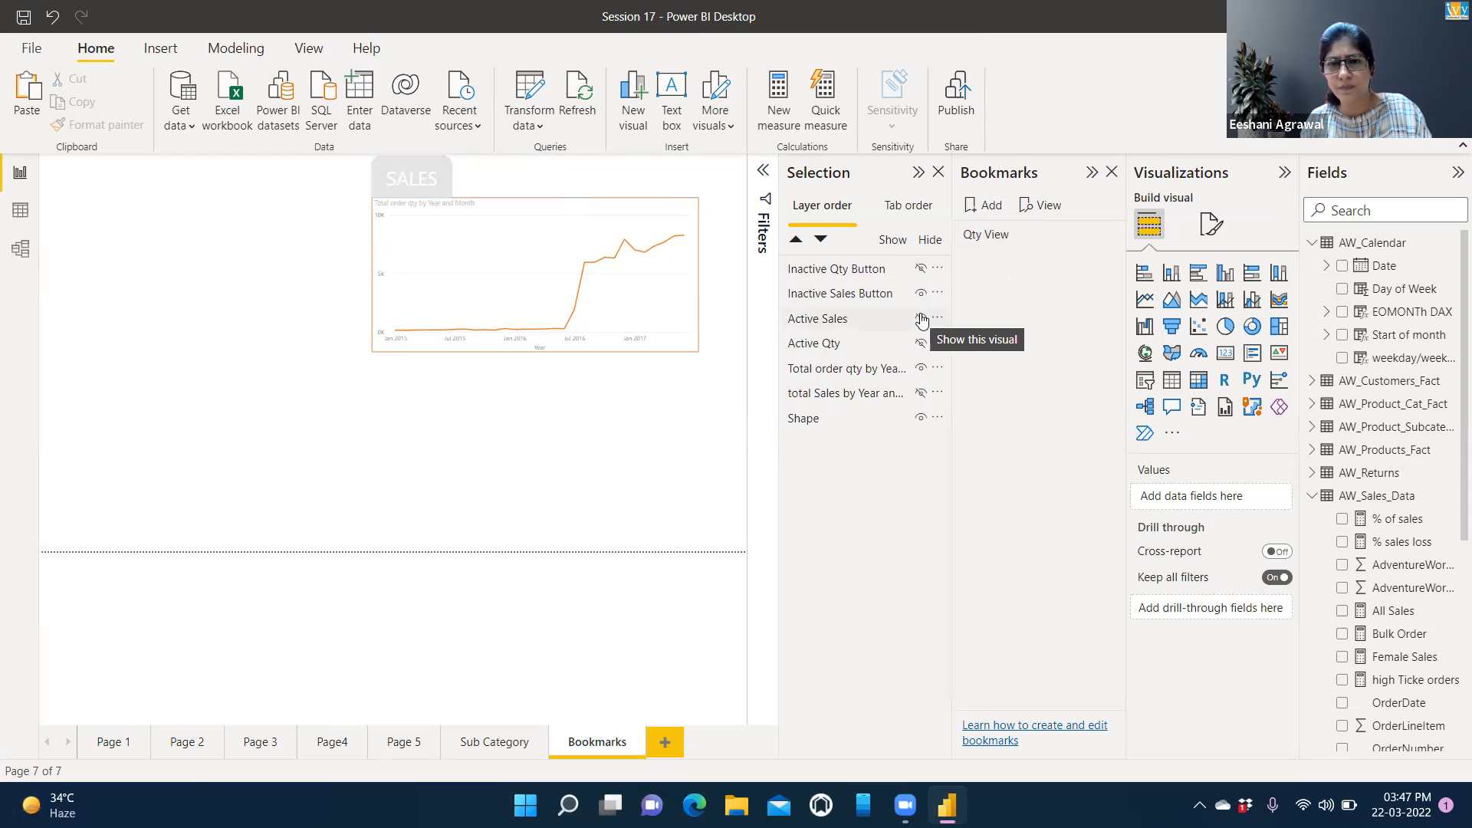
{"action": "left_click", "coordinate": [920, 344]}
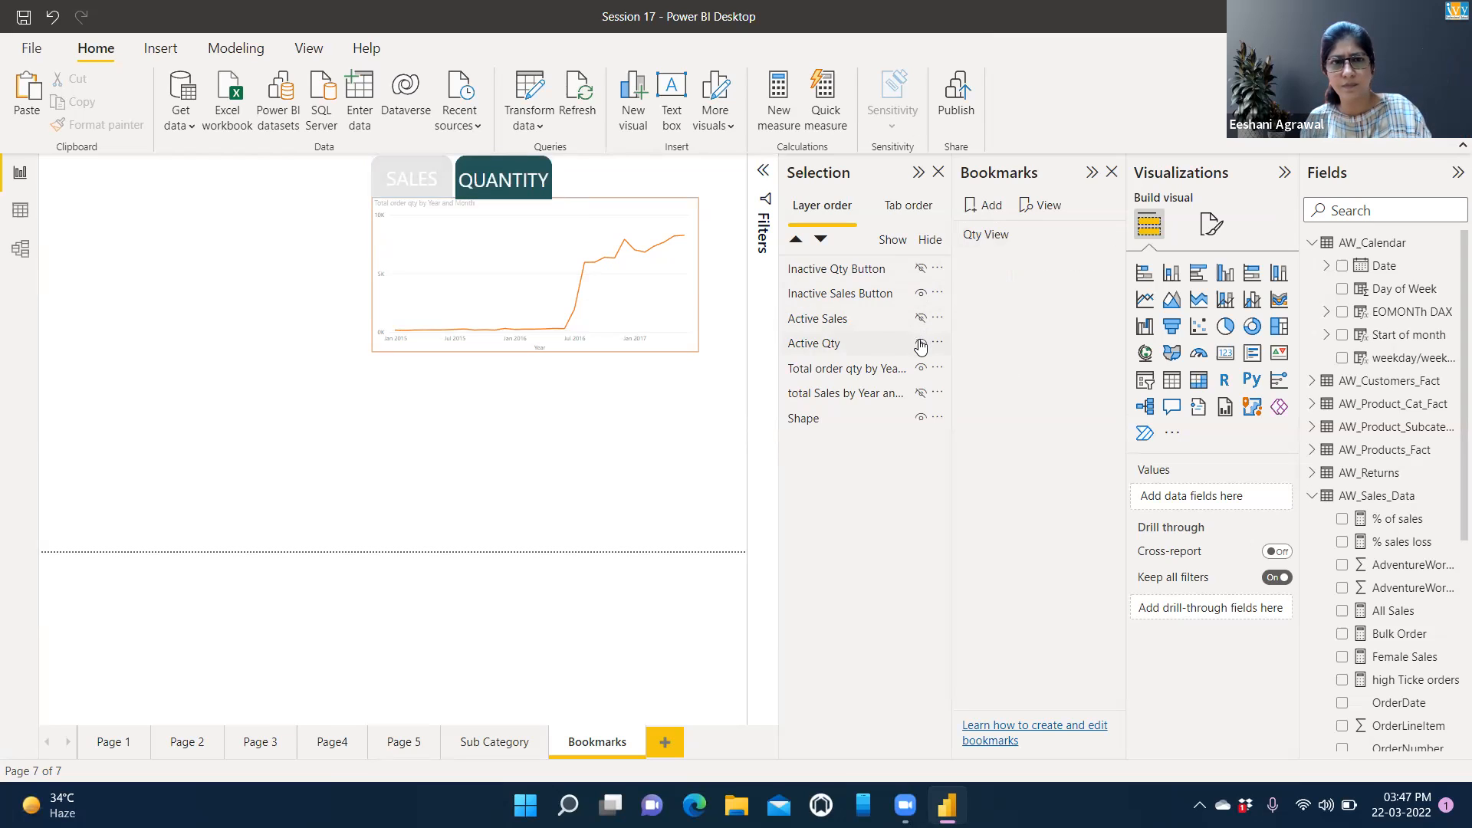
{"action": "left_click", "coordinate": [920, 369]}
{"action": "left_click", "coordinate": [921, 393]}
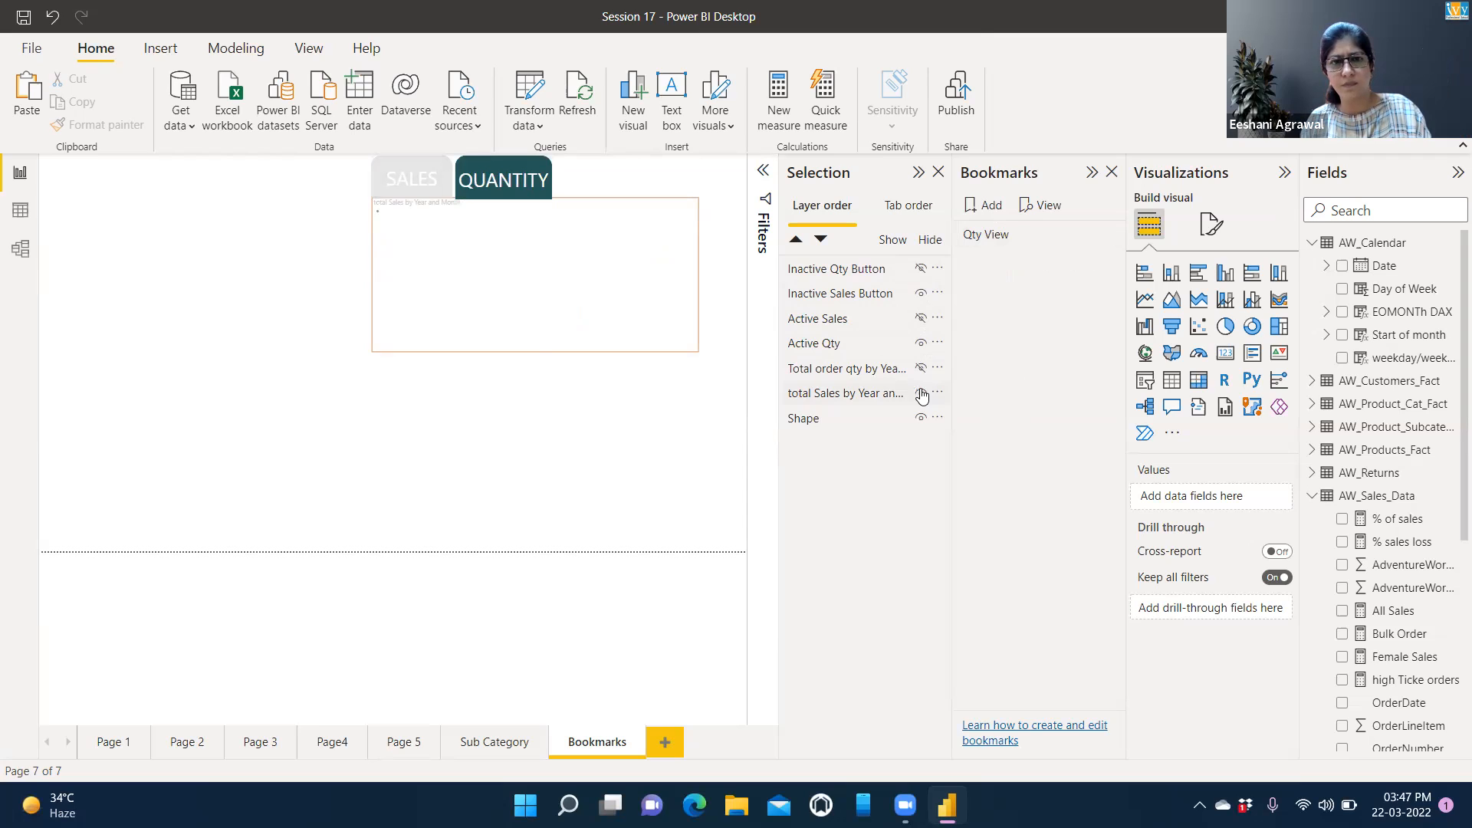
Add a second bookmark of the current layer visibility and name it Sales View
{"action": "left_click", "coordinate": [980, 207]}
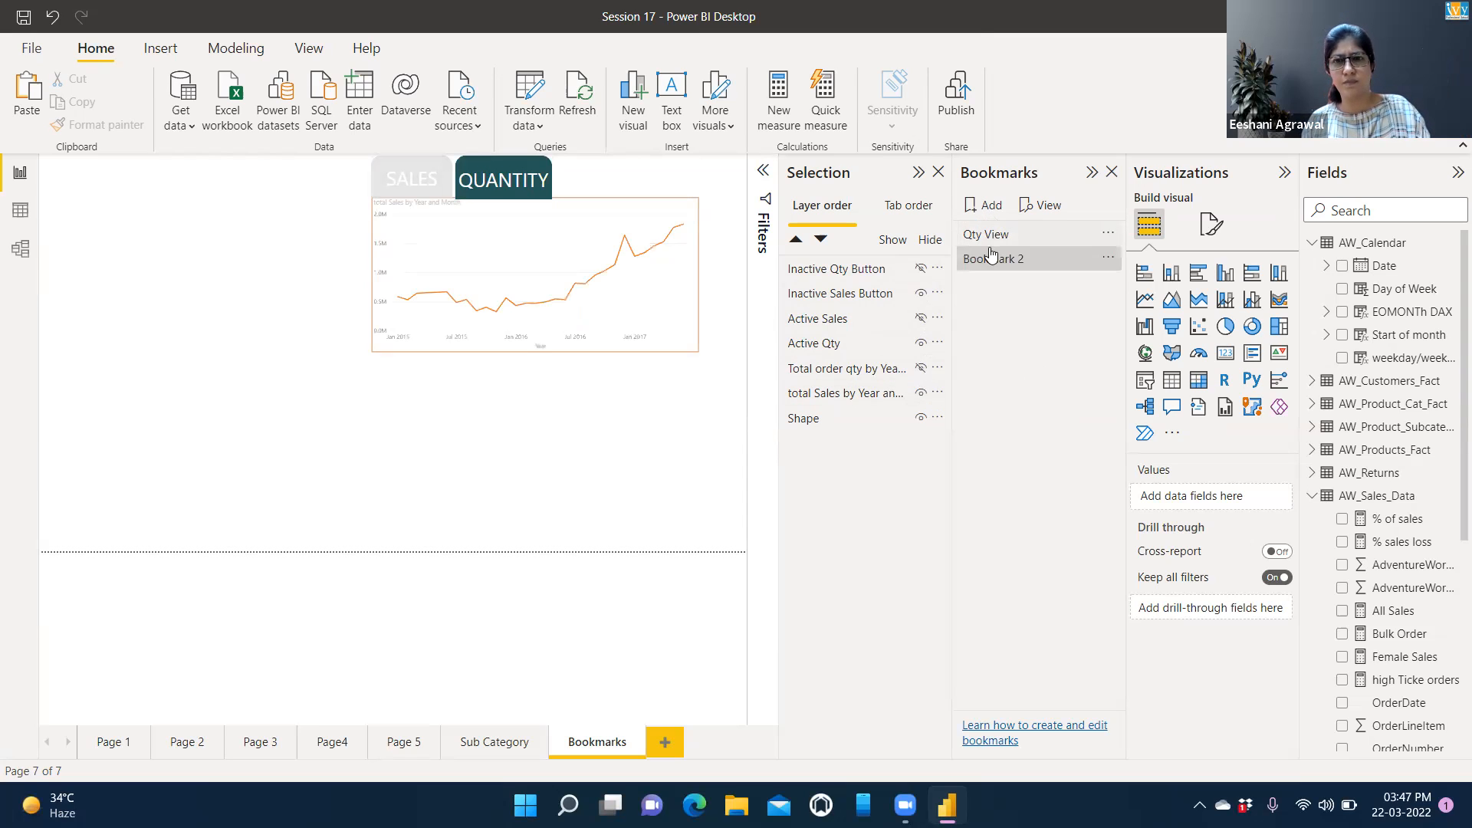
{"action": "double_click", "coordinate": [994, 261]}
{"action": "type", "text": "Sa"}
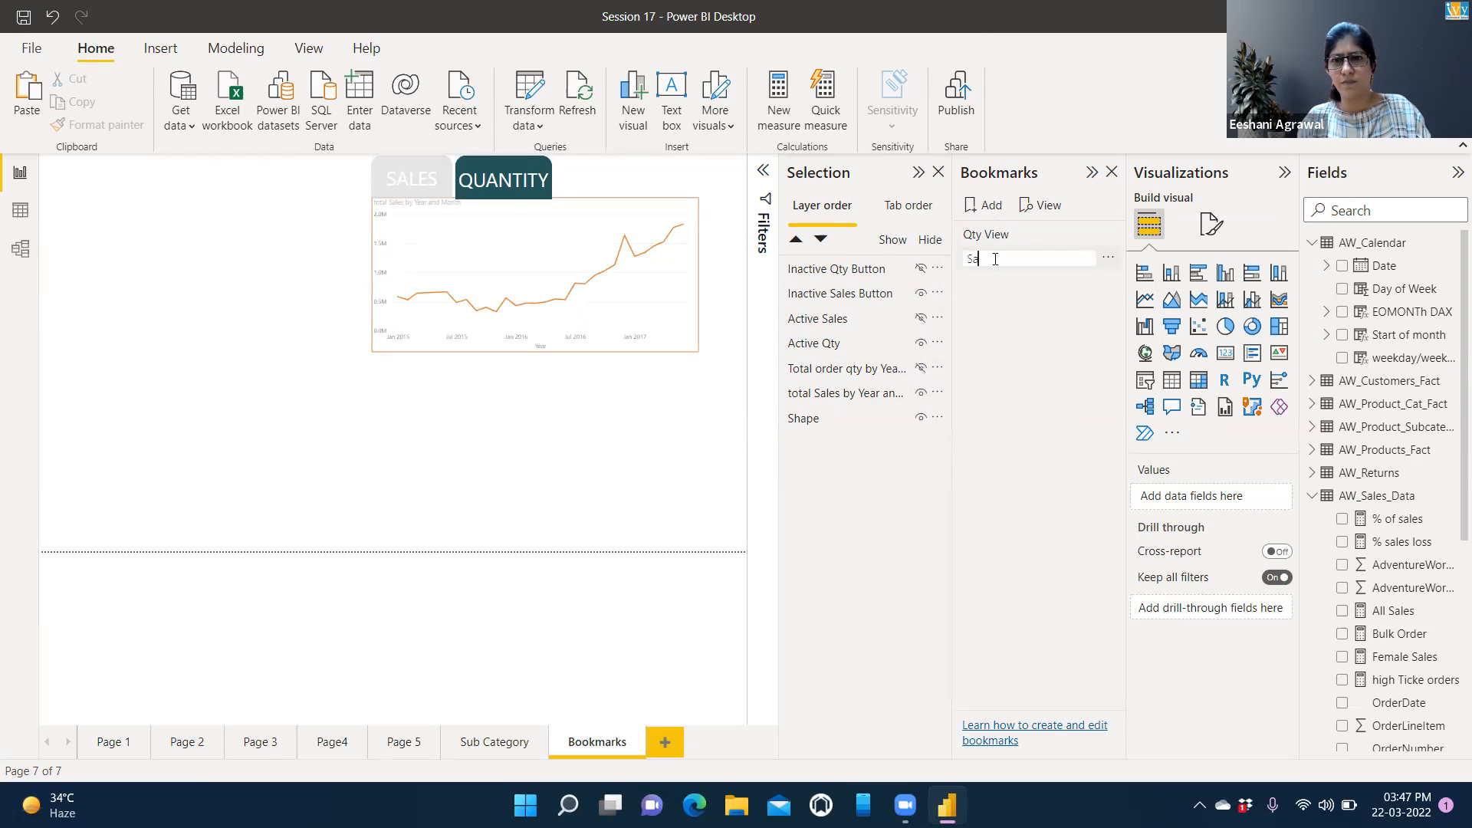
{"action": "type", "text": "les View"}
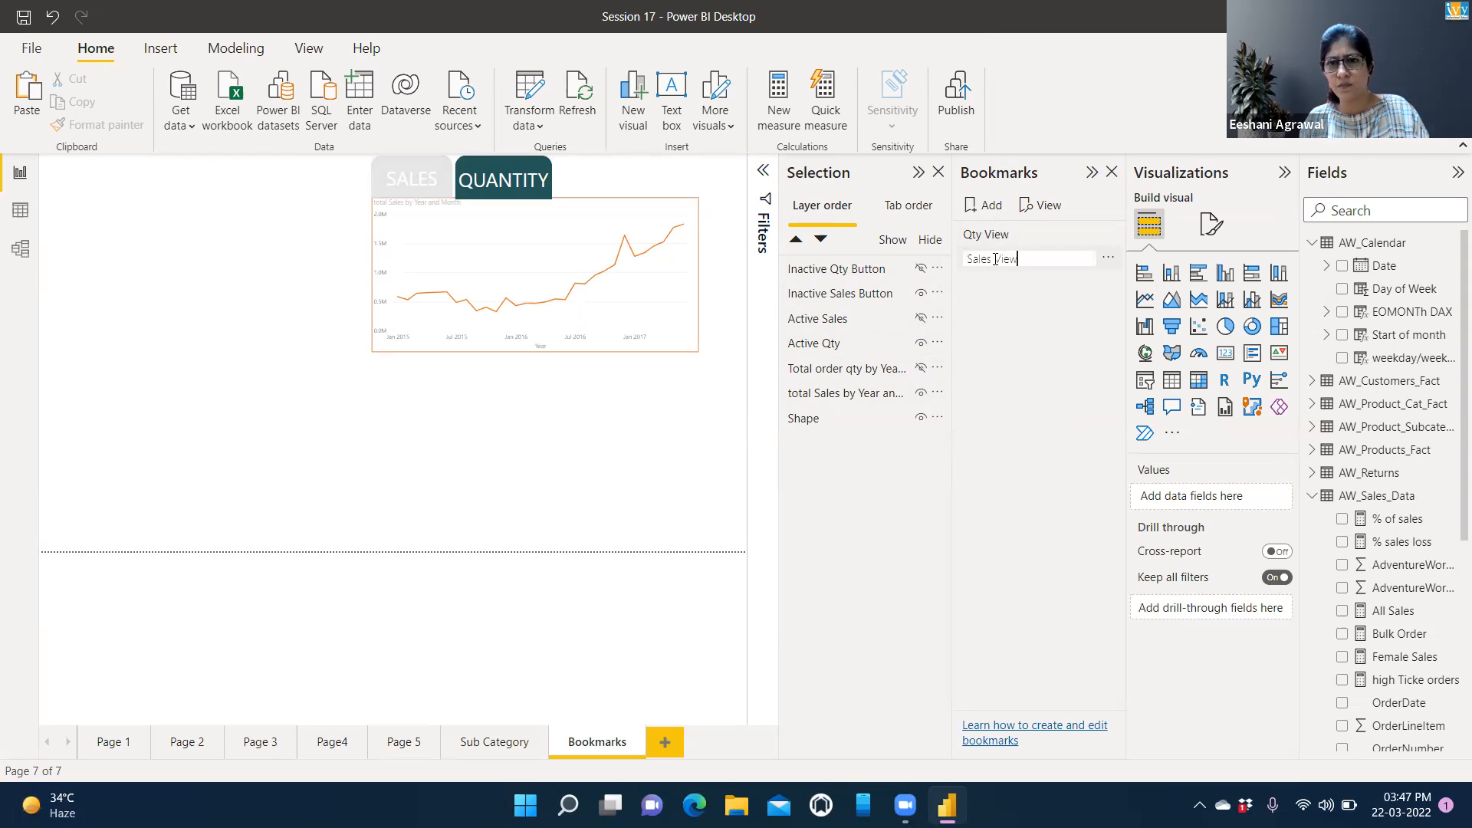
{"action": "key", "text": "Return"}
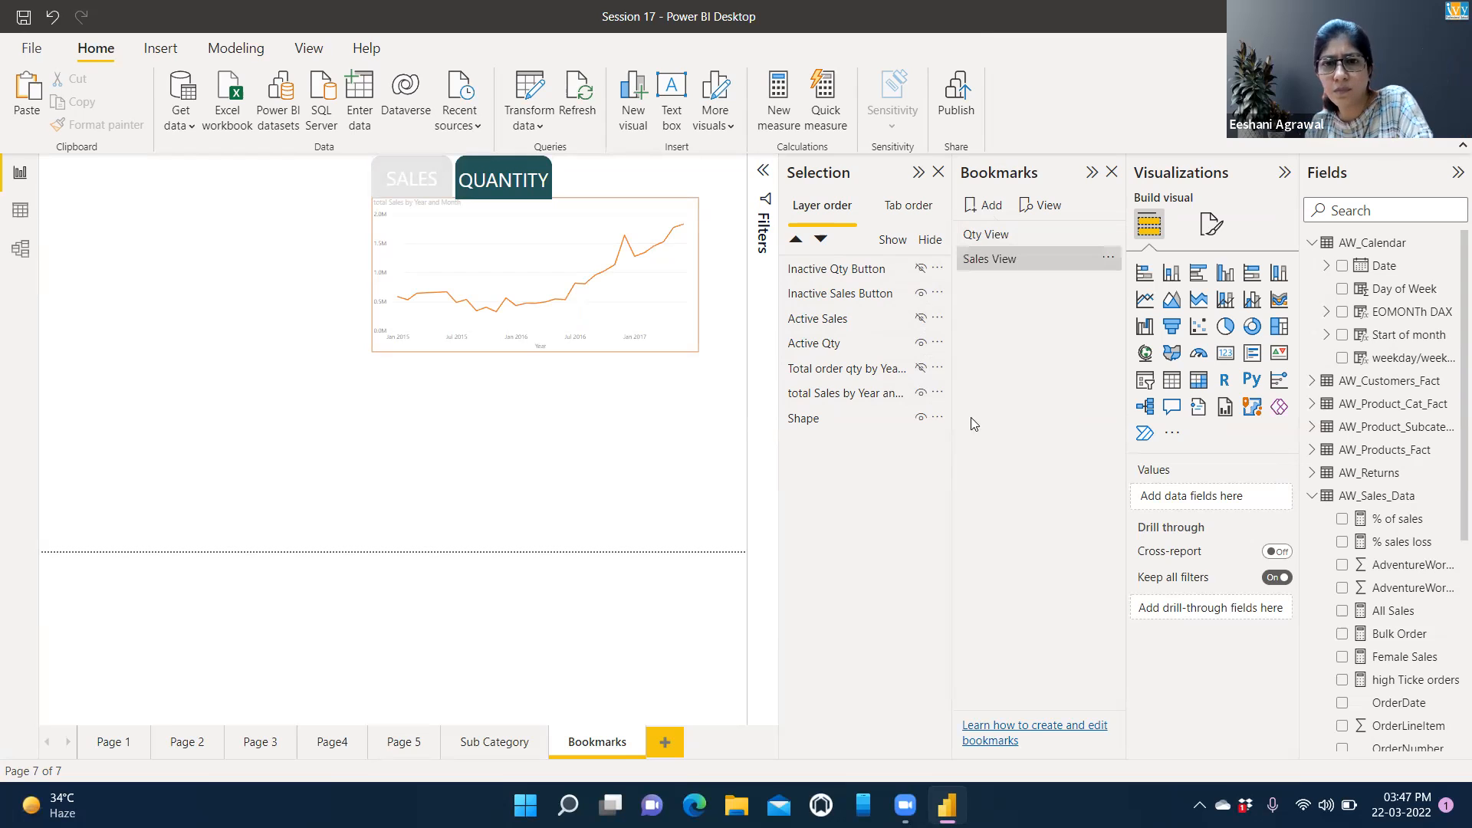
Set the bookmark action of the Active Qty shape to Qty View
{"action": "left_click", "coordinate": [834, 343]}
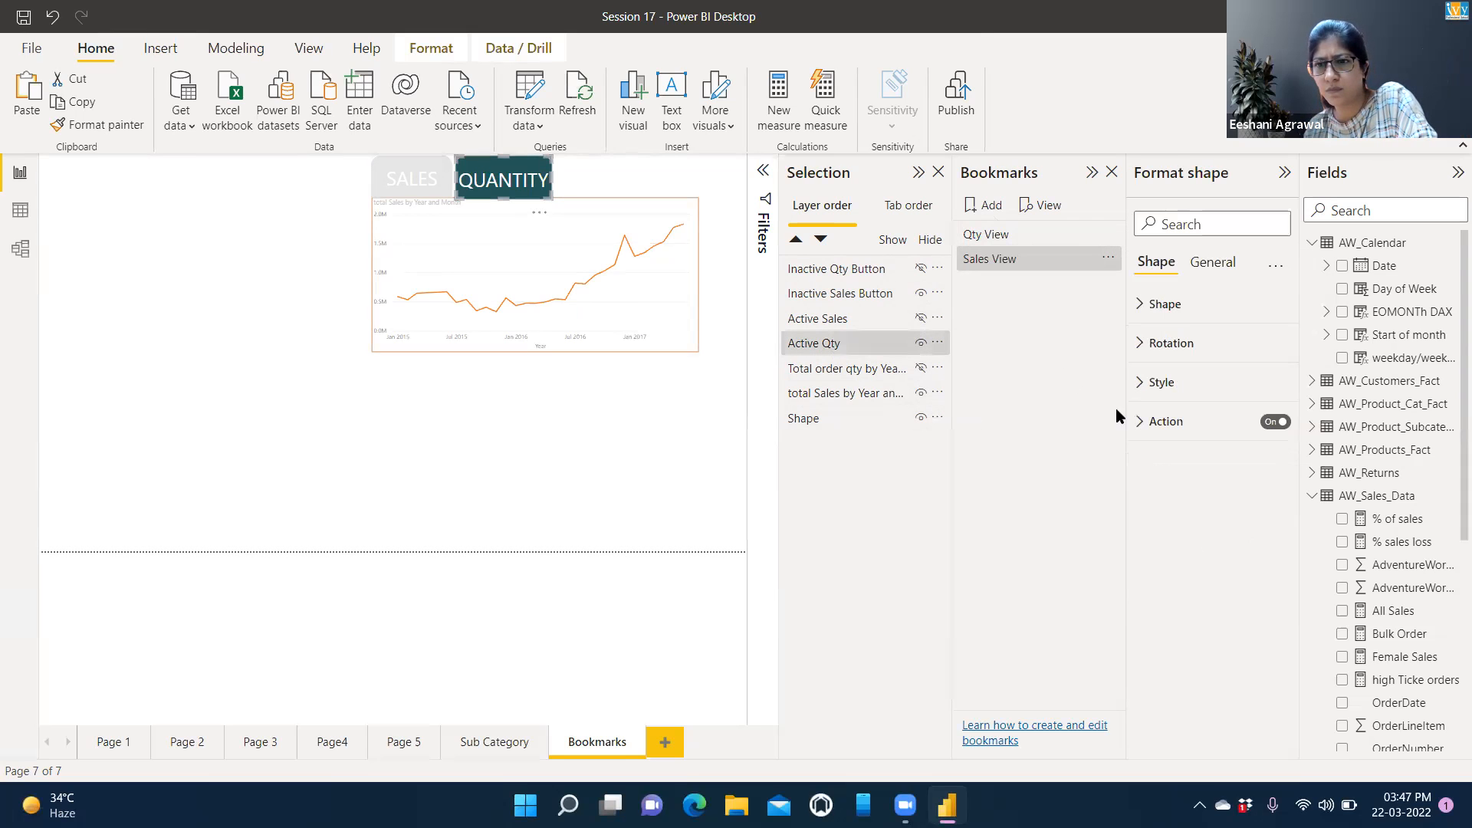
{"action": "left_click", "coordinate": [1138, 424]}
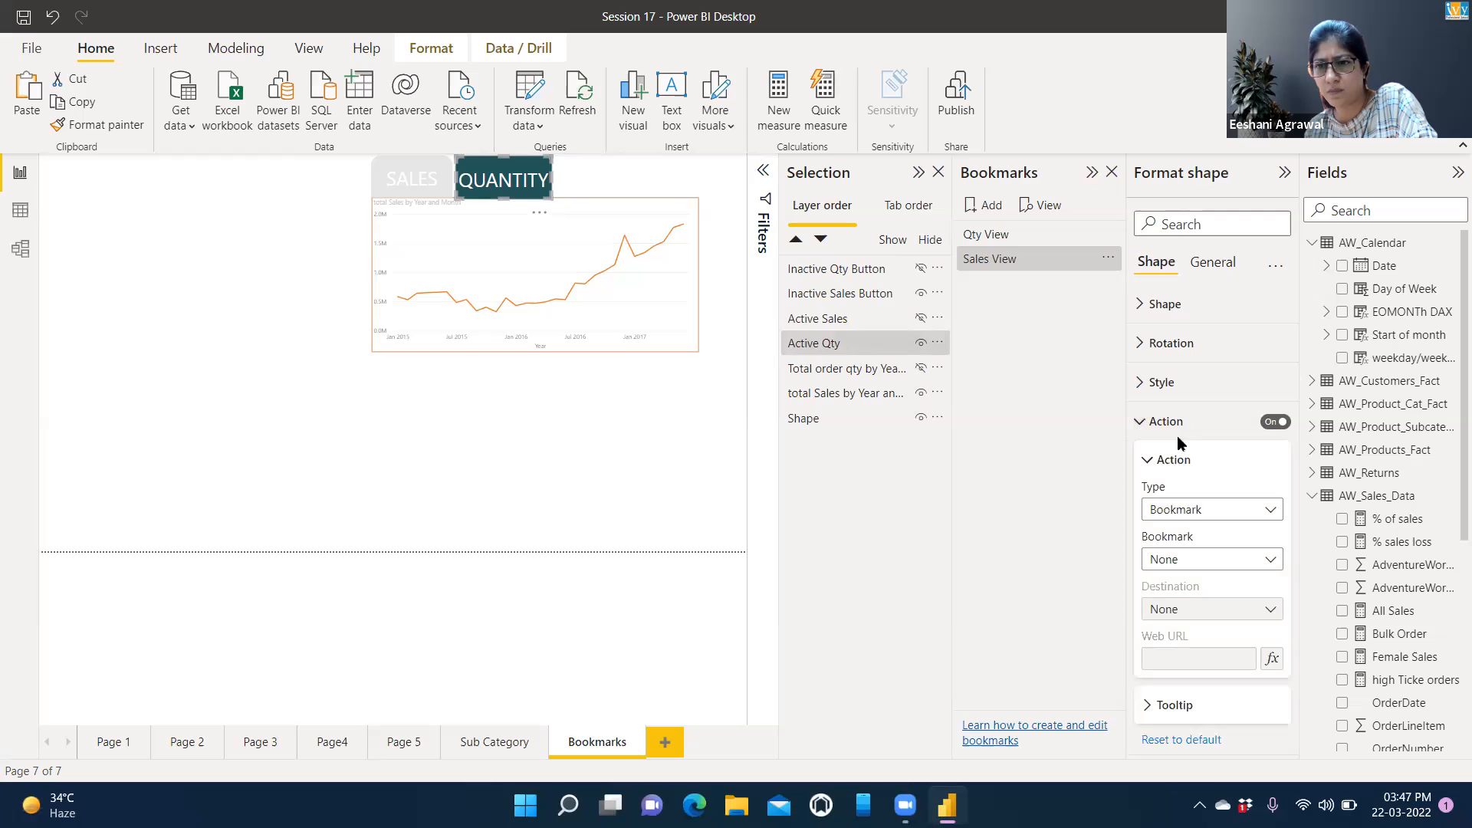
{"action": "left_click", "coordinate": [1206, 569]}
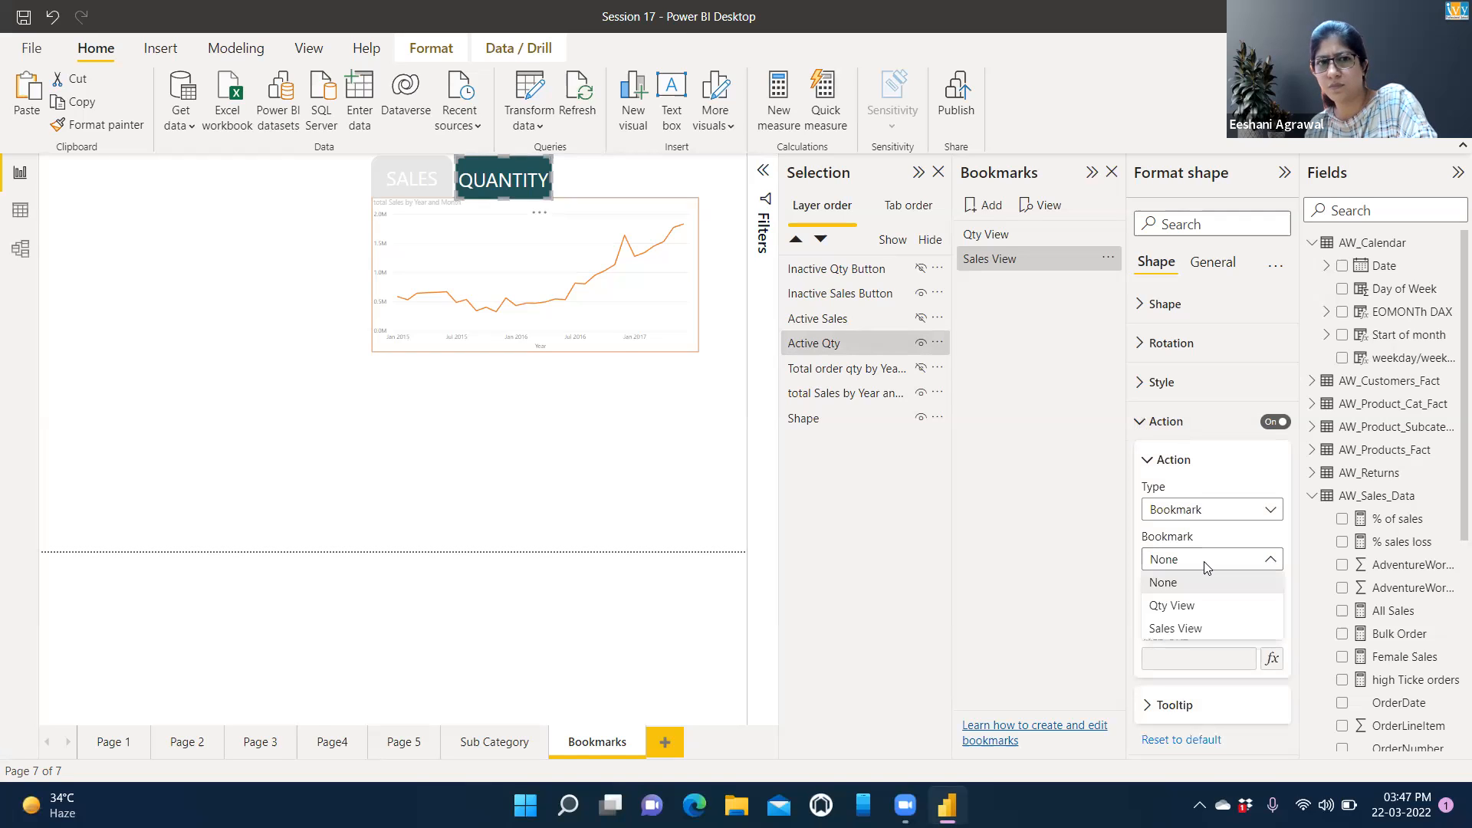
{"action": "left_click", "coordinate": [1190, 606]}
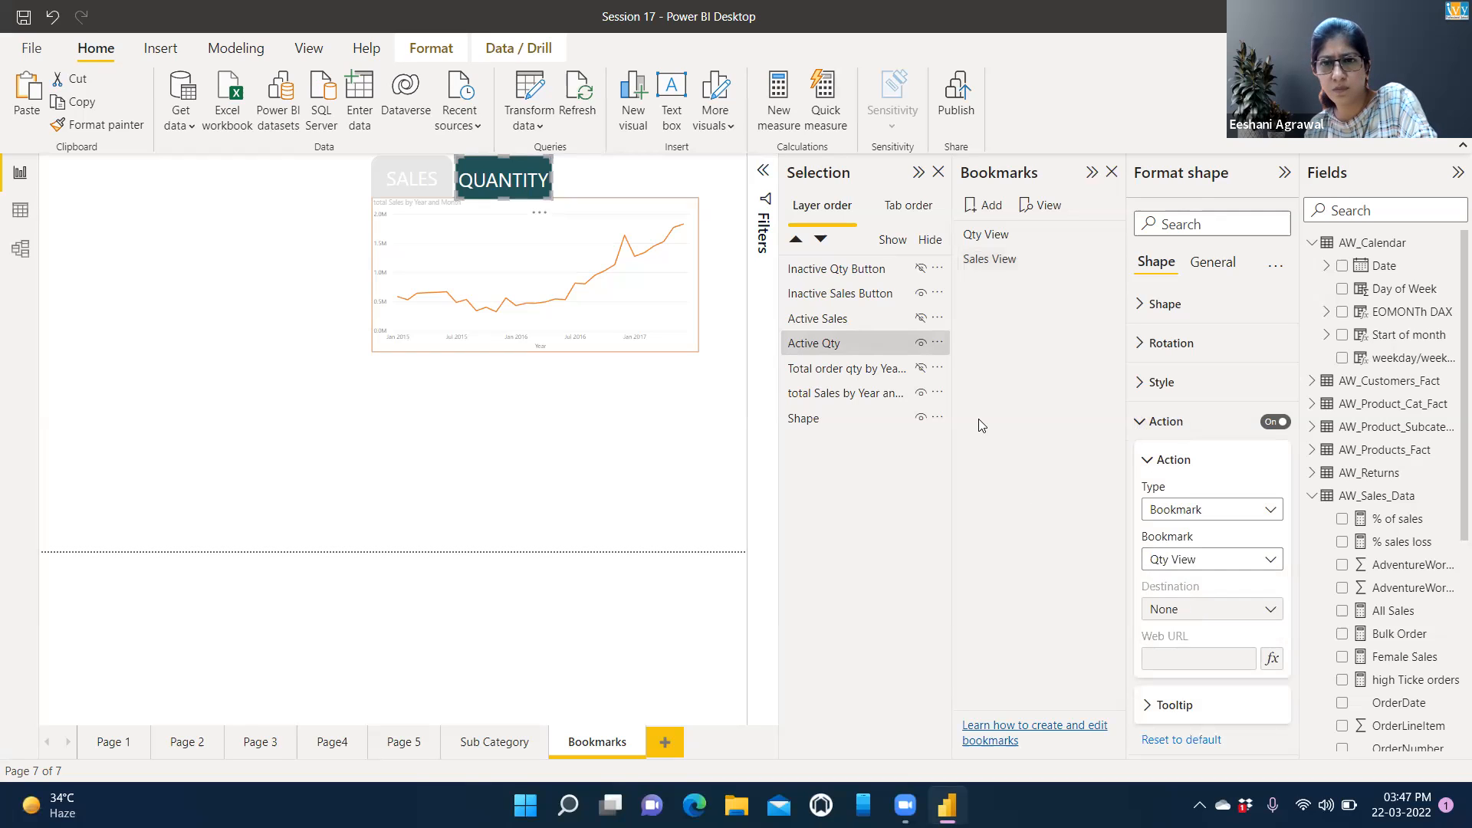
Switch the page to the Qty View bookmark and set the Active Sales shape's bookmark action to Sales View
{"action": "left_click", "coordinate": [995, 235]}
{"action": "left_click", "coordinate": [817, 321]}
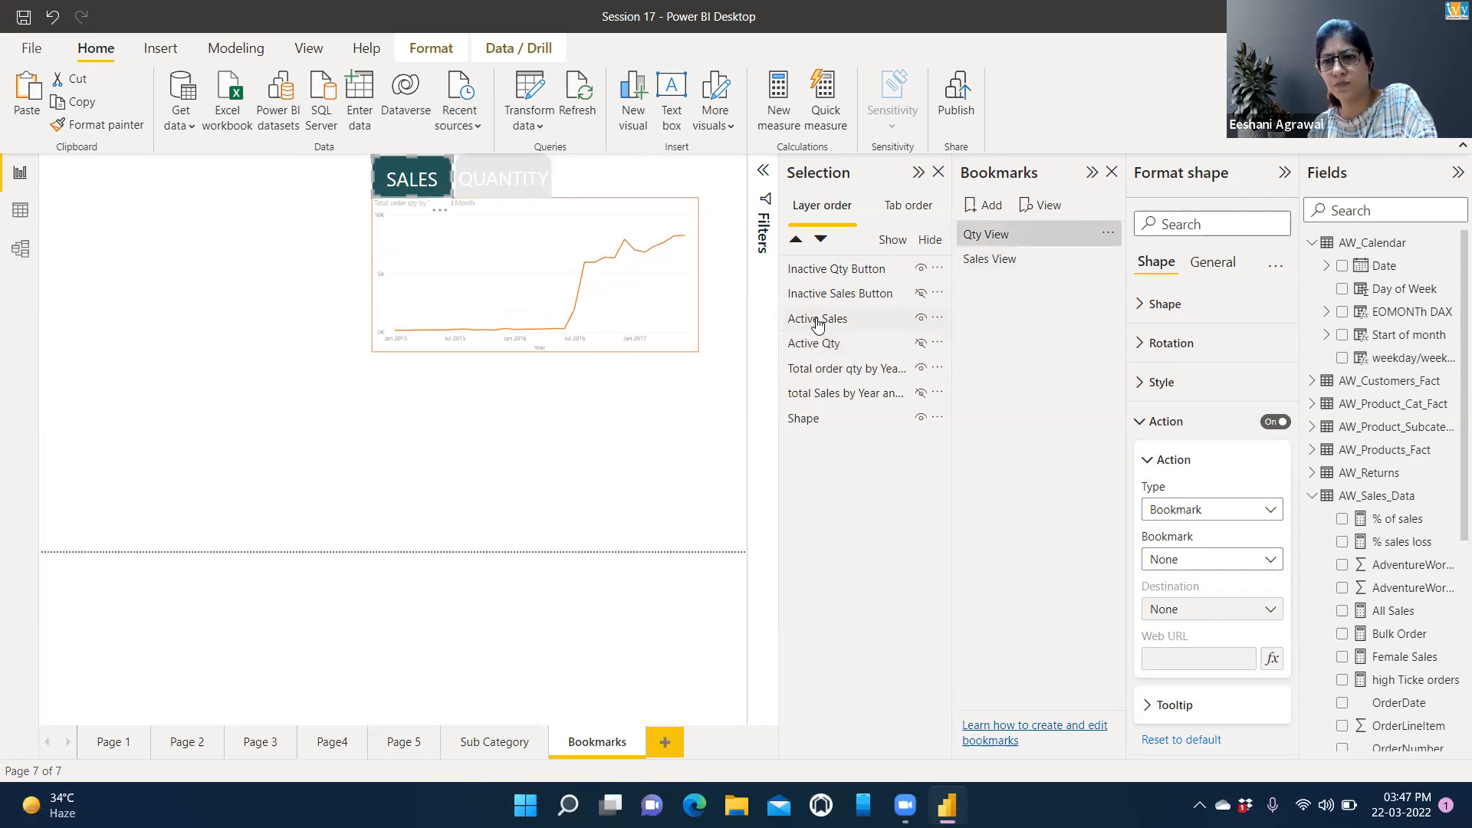
{"action": "left_click", "coordinate": [1182, 567]}
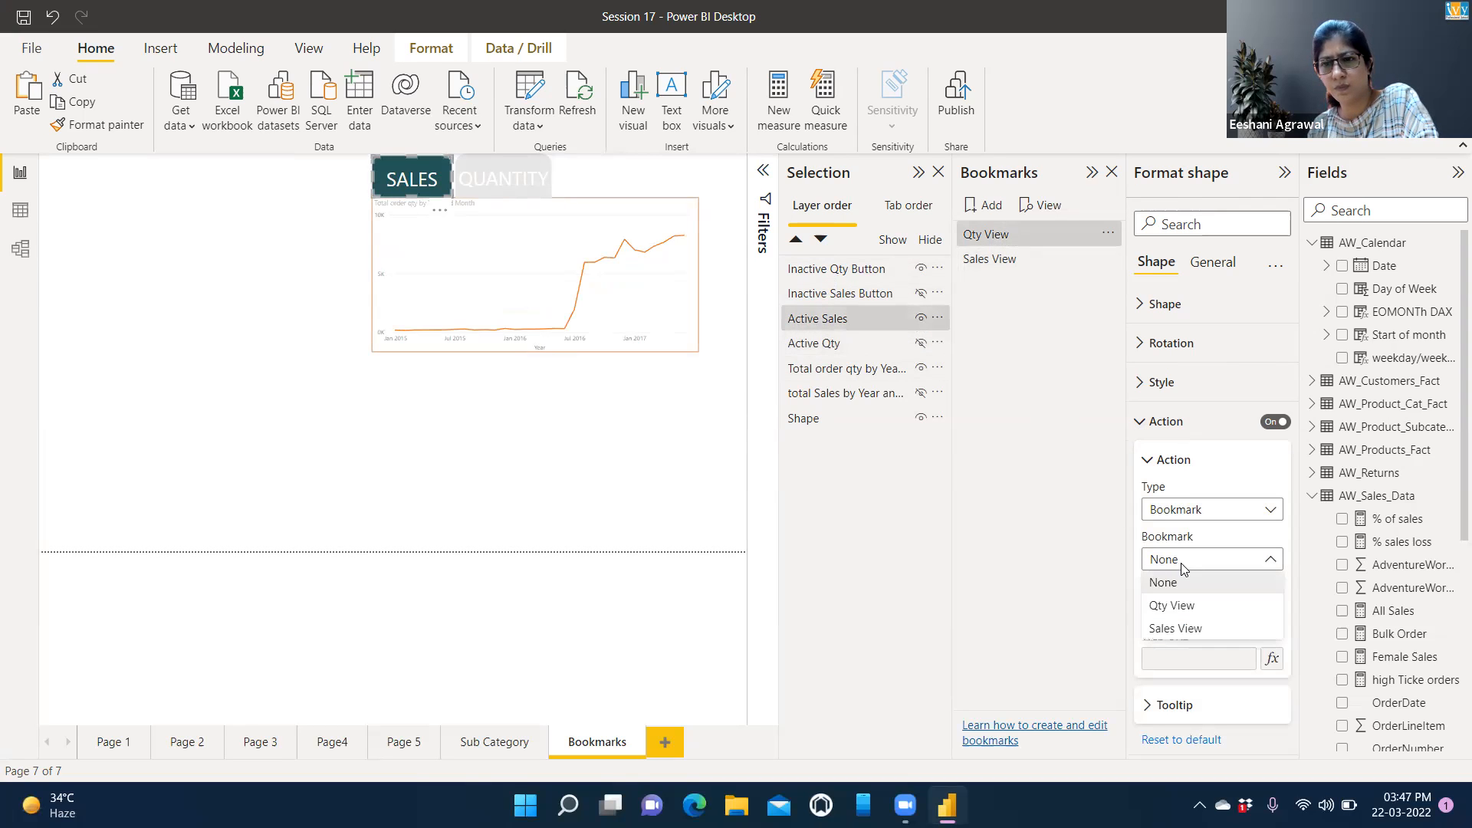
{"action": "left_click", "coordinate": [1182, 629]}
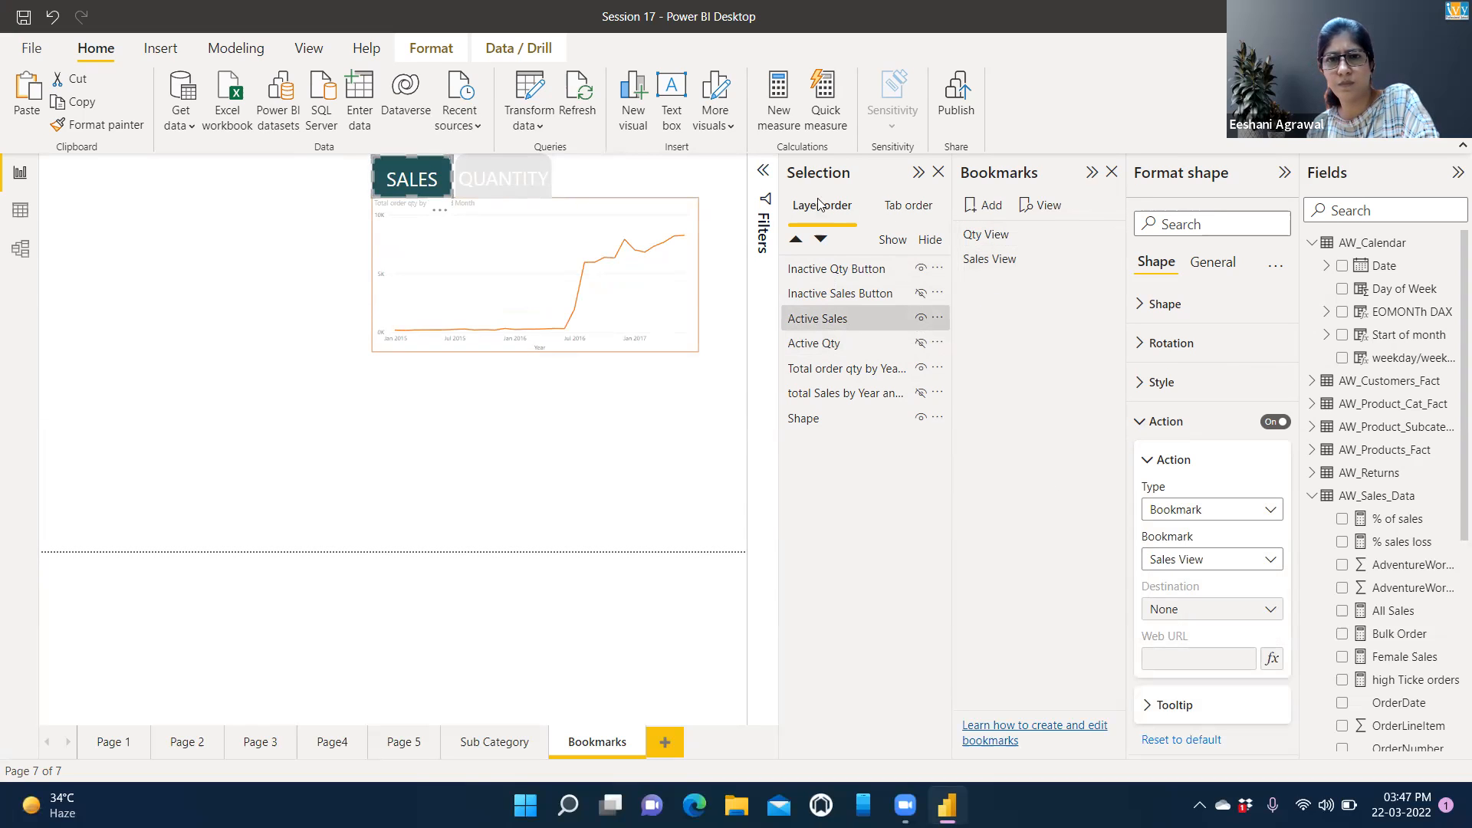
Deselect the shape and test the SALES and QUANTITY buttons by following their links alternately on the page
{"action": "left_click", "coordinate": [613, 461]}
{"action": "left_click", "coordinate": [428, 180], "text": "ctrl"}
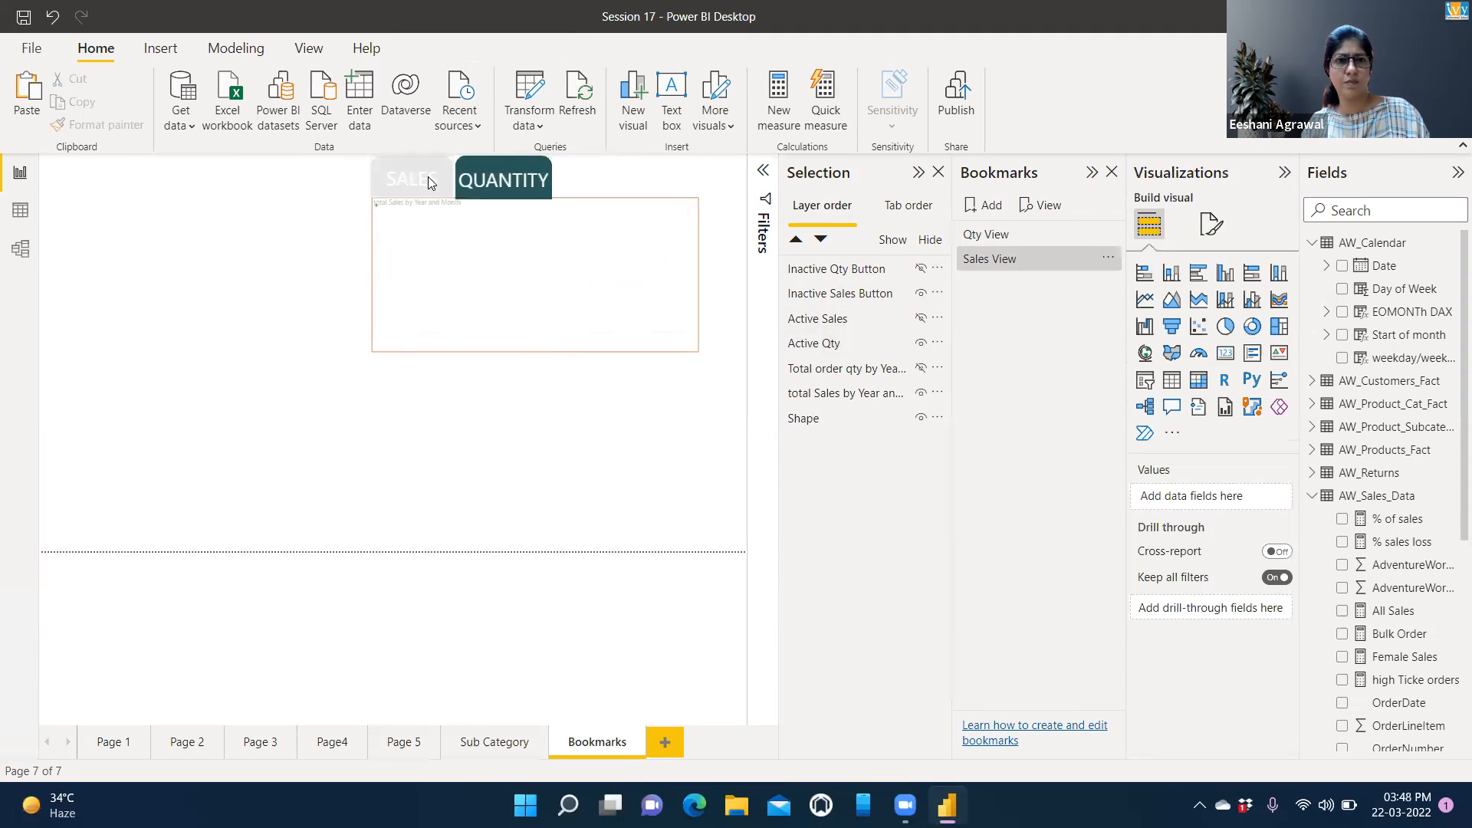
{"action": "left_click", "coordinate": [490, 190], "text": "ctrl"}
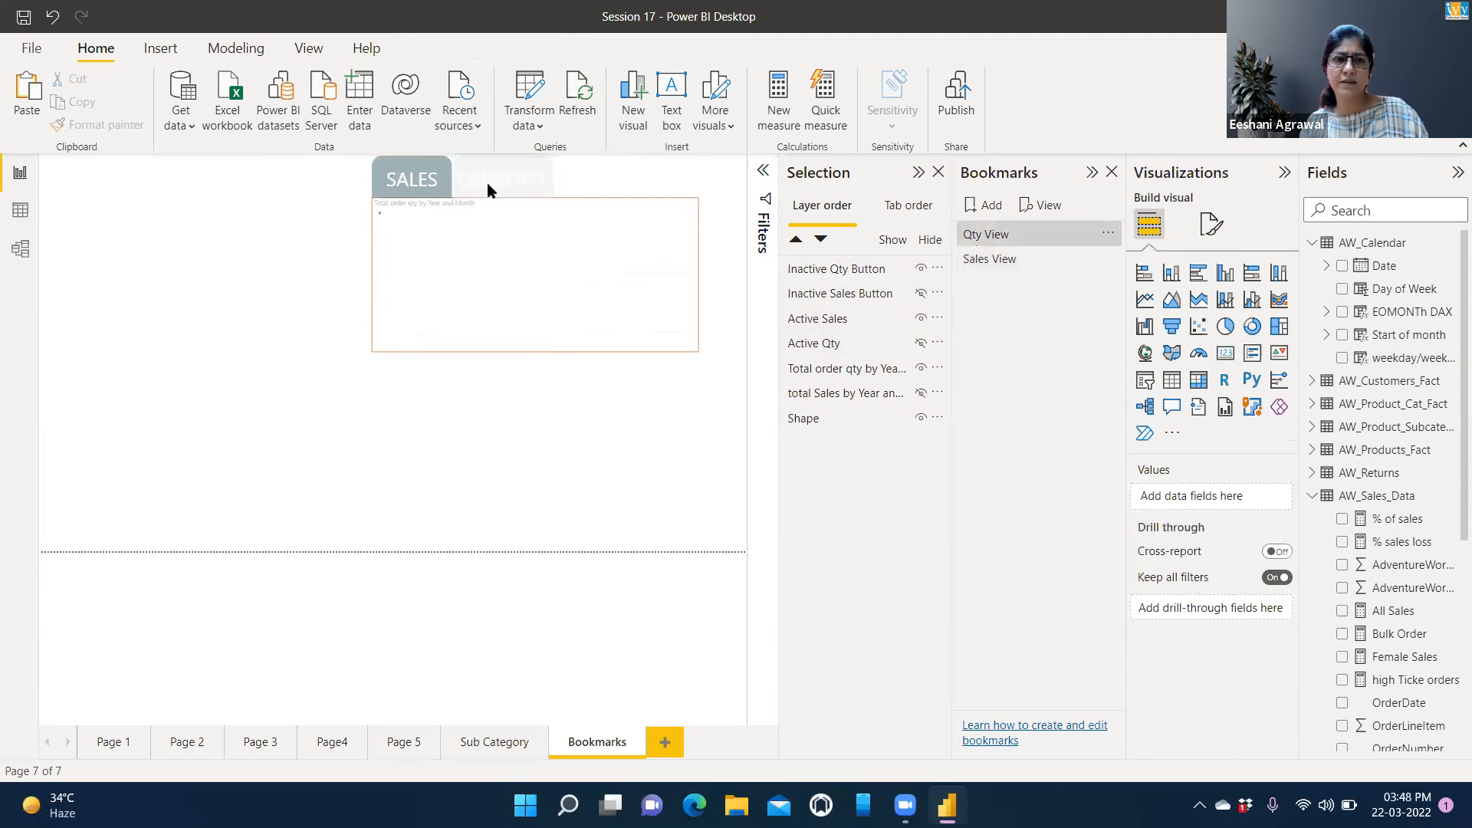
{"action": "left_click", "coordinate": [431, 185], "text": "ctrl"}
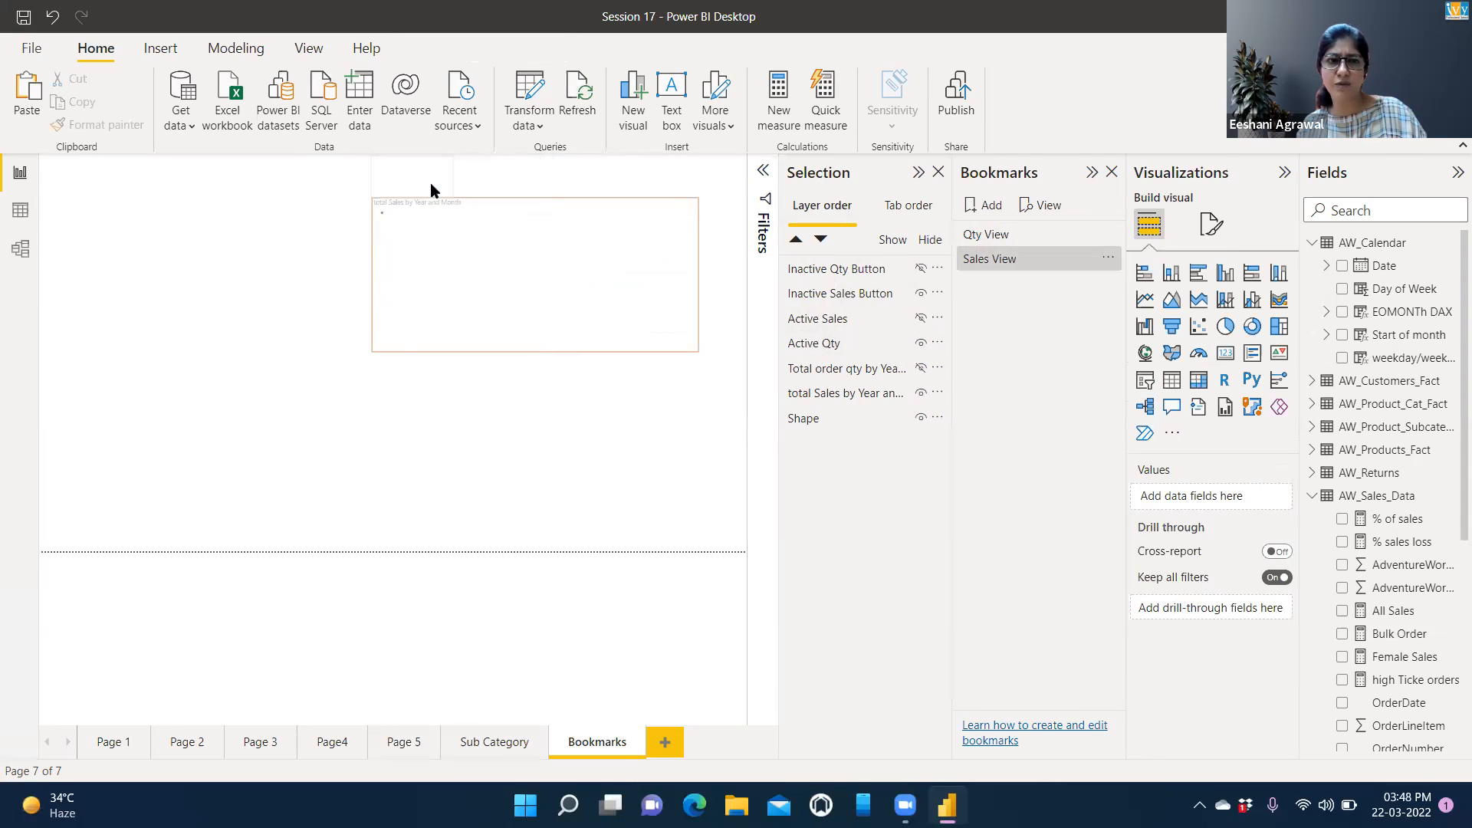
{"action": "left_click", "coordinate": [548, 184], "text": "ctrl"}
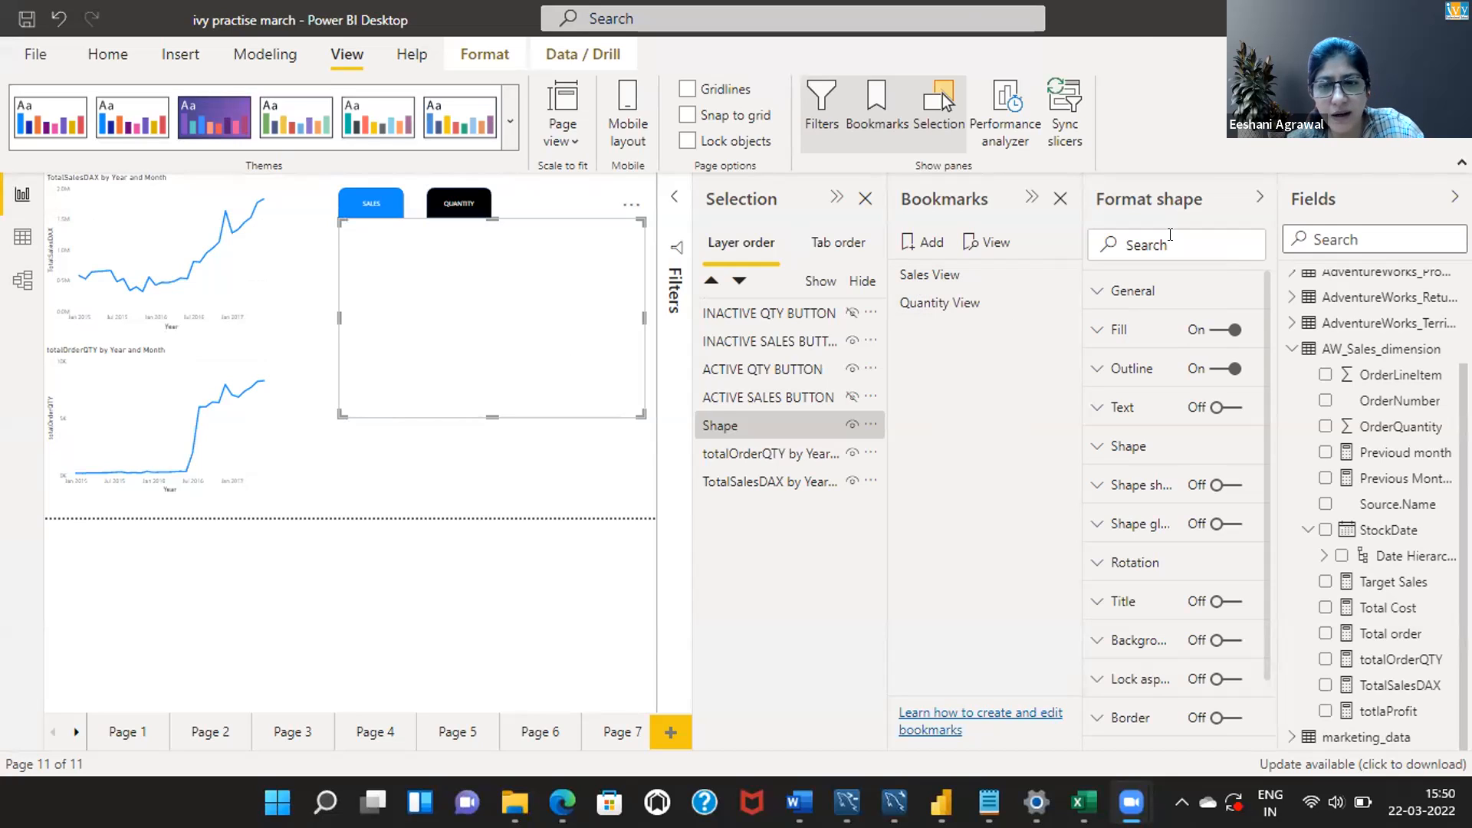
Delete the Sales View and Quantity View bookmarks and deselect the INACTIVE SALES BUTTON shape
{"action": "left_click", "coordinate": [924, 276]}
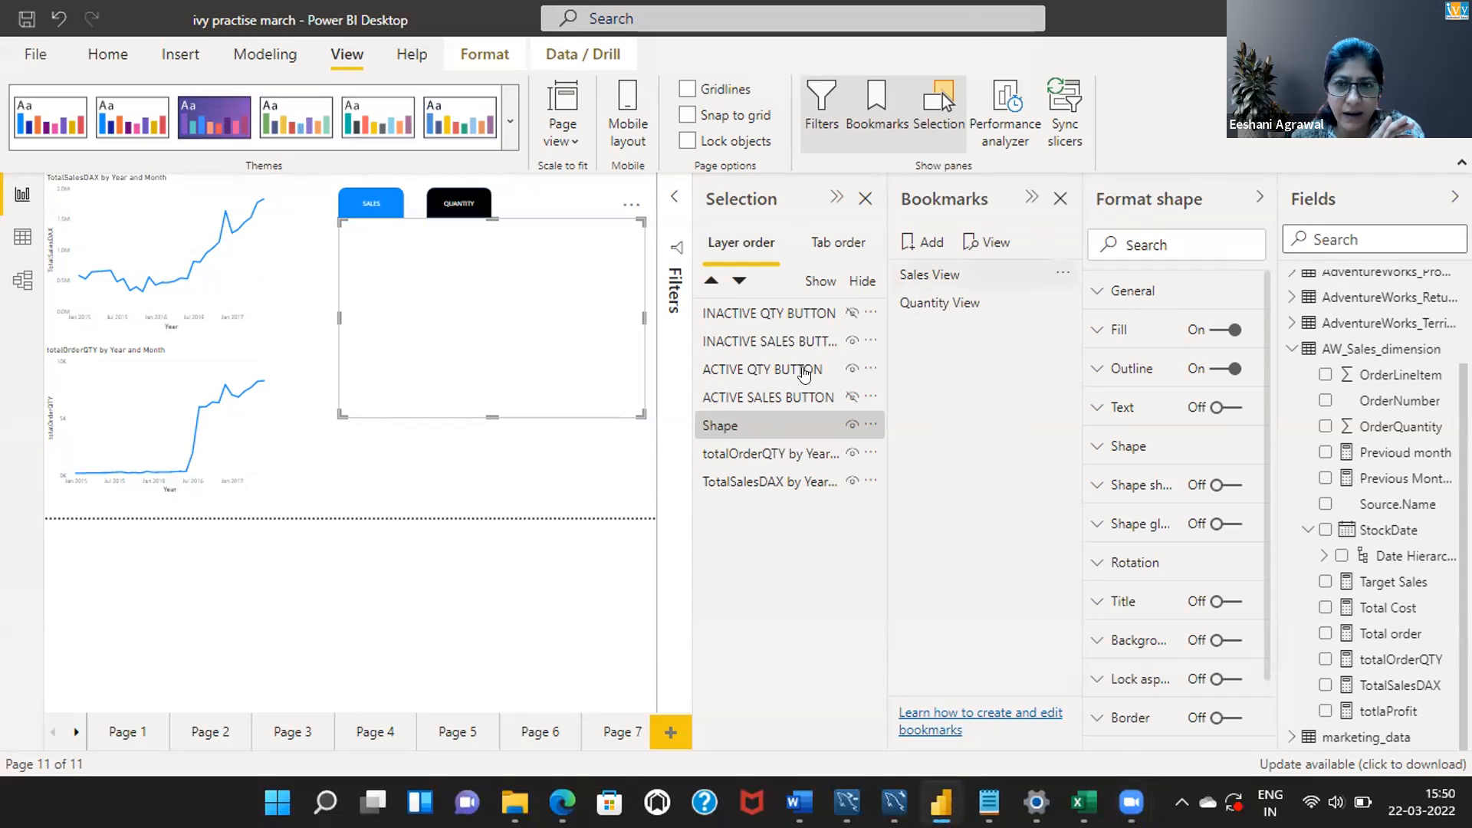
{"action": "left_click", "coordinate": [772, 343]}
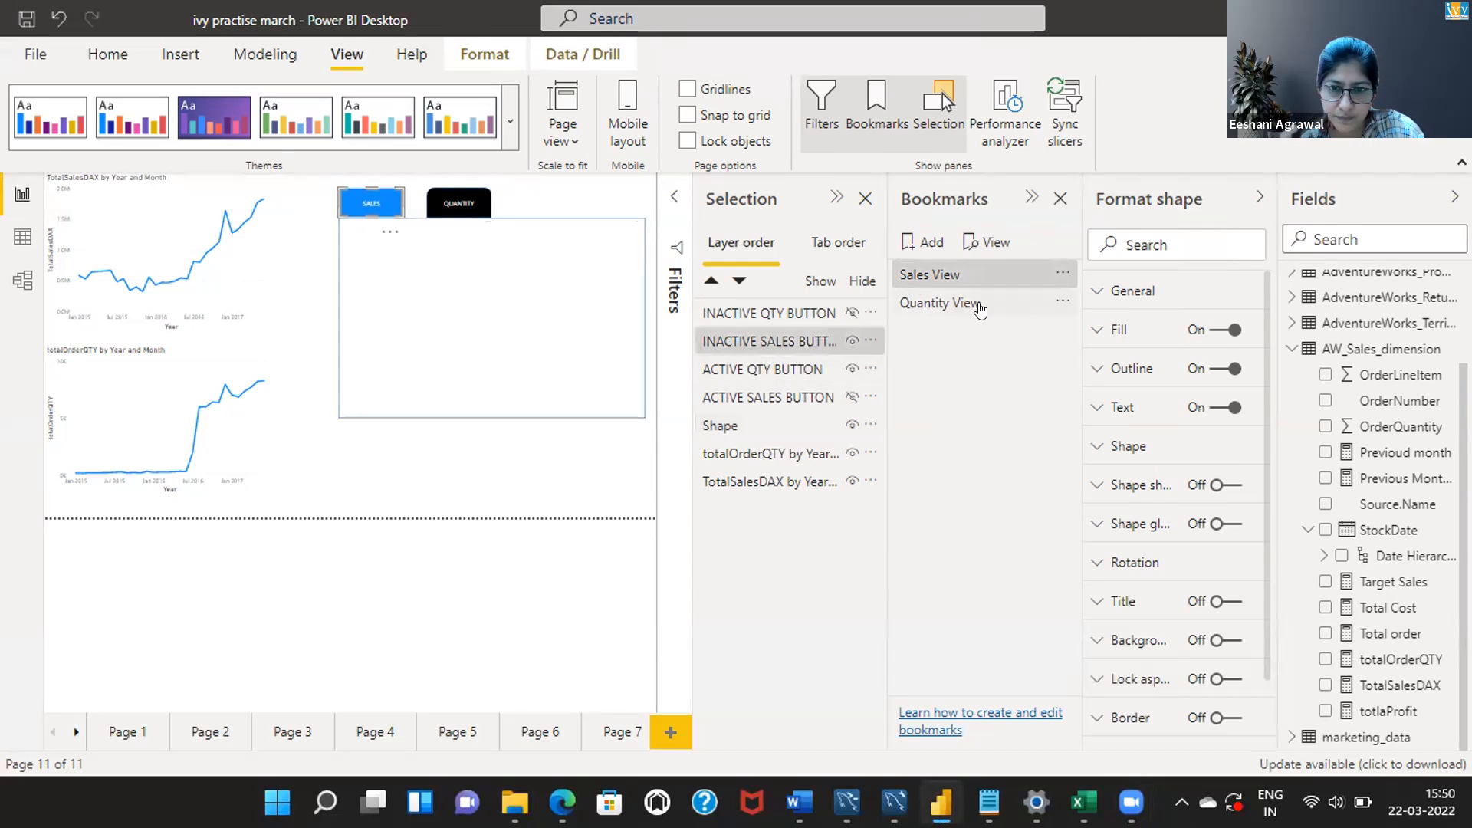
{"action": "left_click", "coordinate": [1063, 277]}
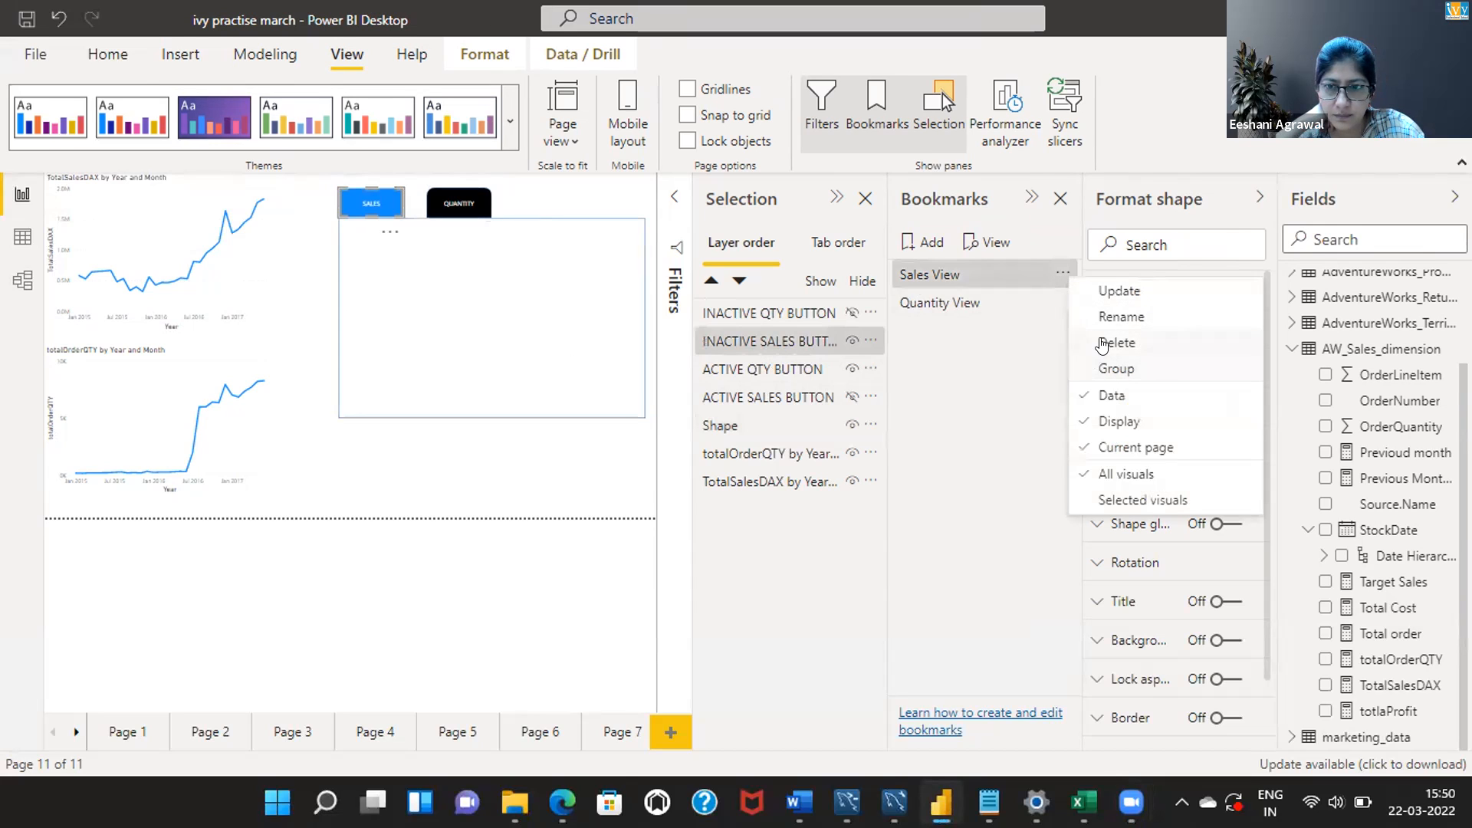
{"action": "left_click", "coordinate": [1103, 346]}
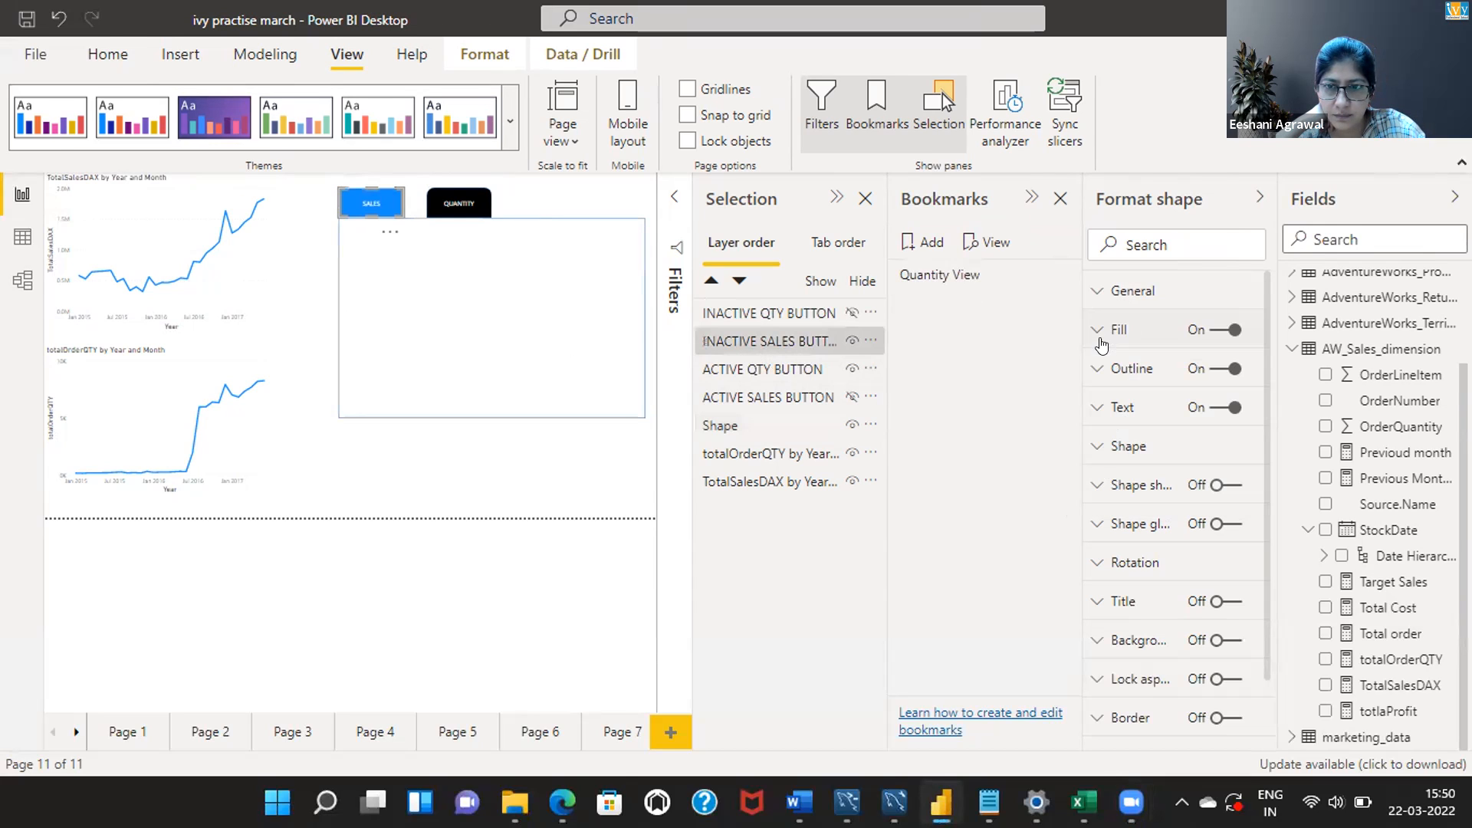
{"action": "left_click", "coordinate": [1060, 269]}
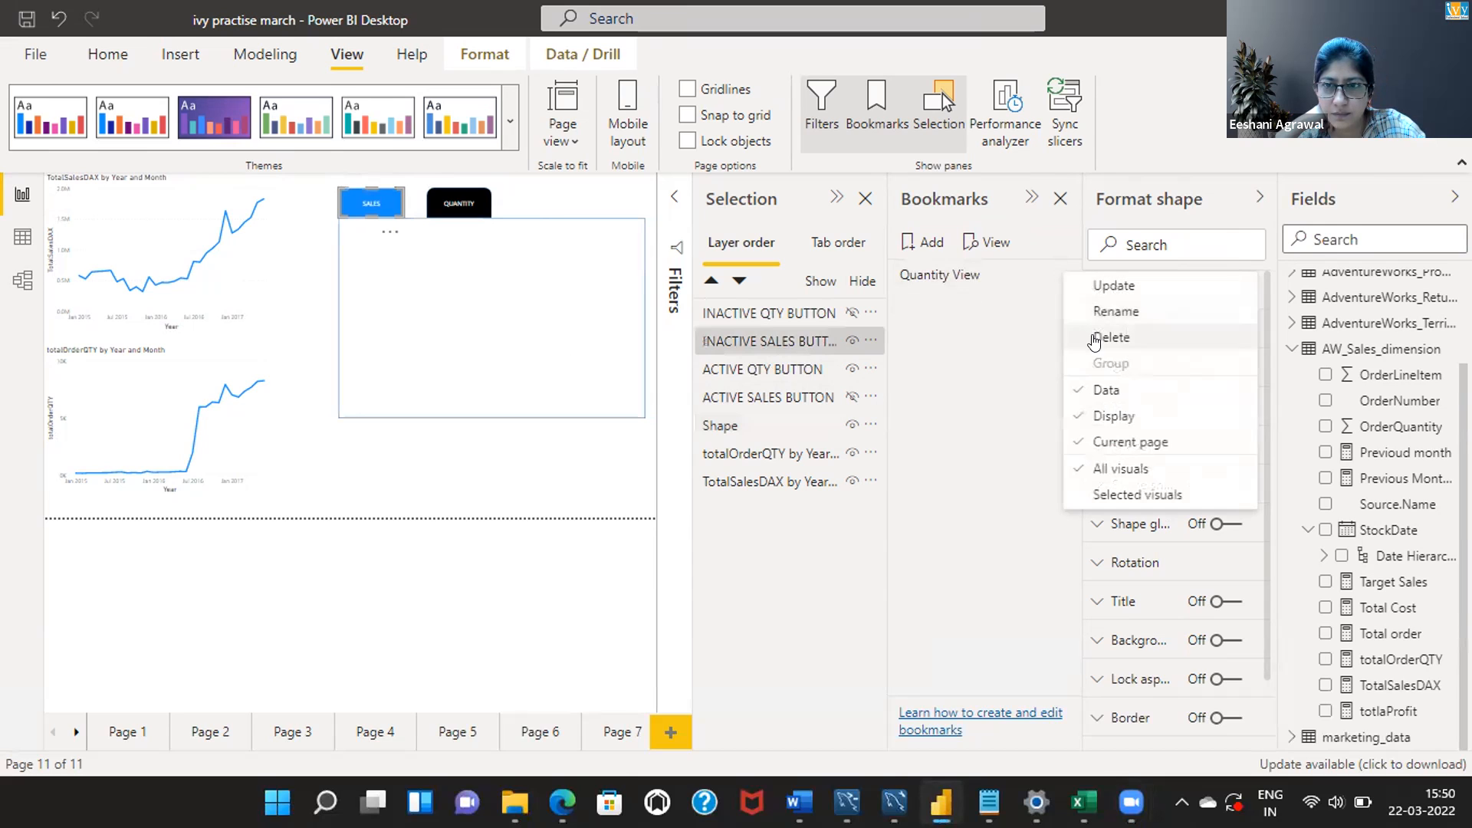
{"action": "left_click", "coordinate": [1094, 342]}
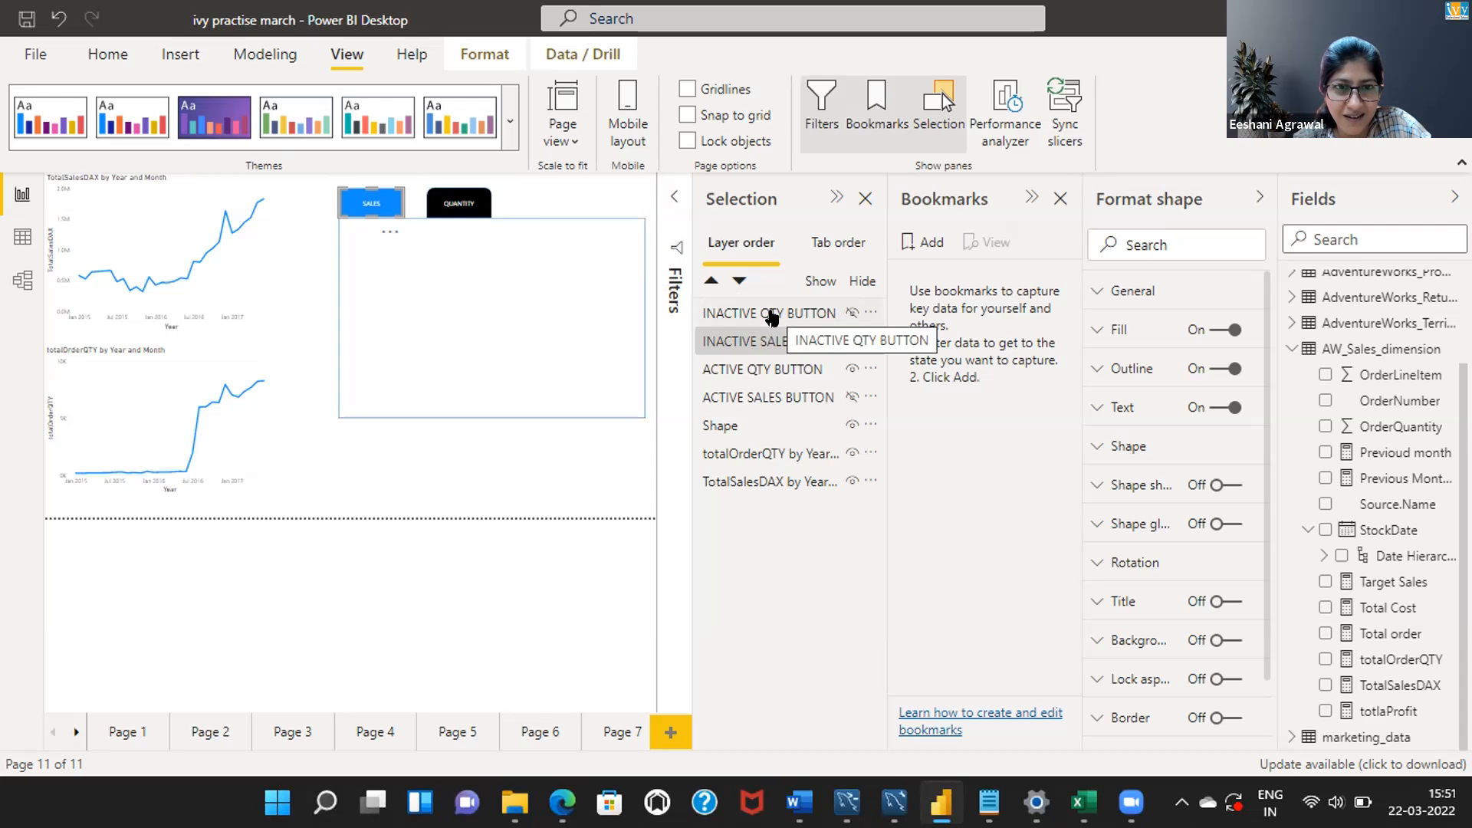
{"action": "left_click", "coordinate": [1065, 200]}
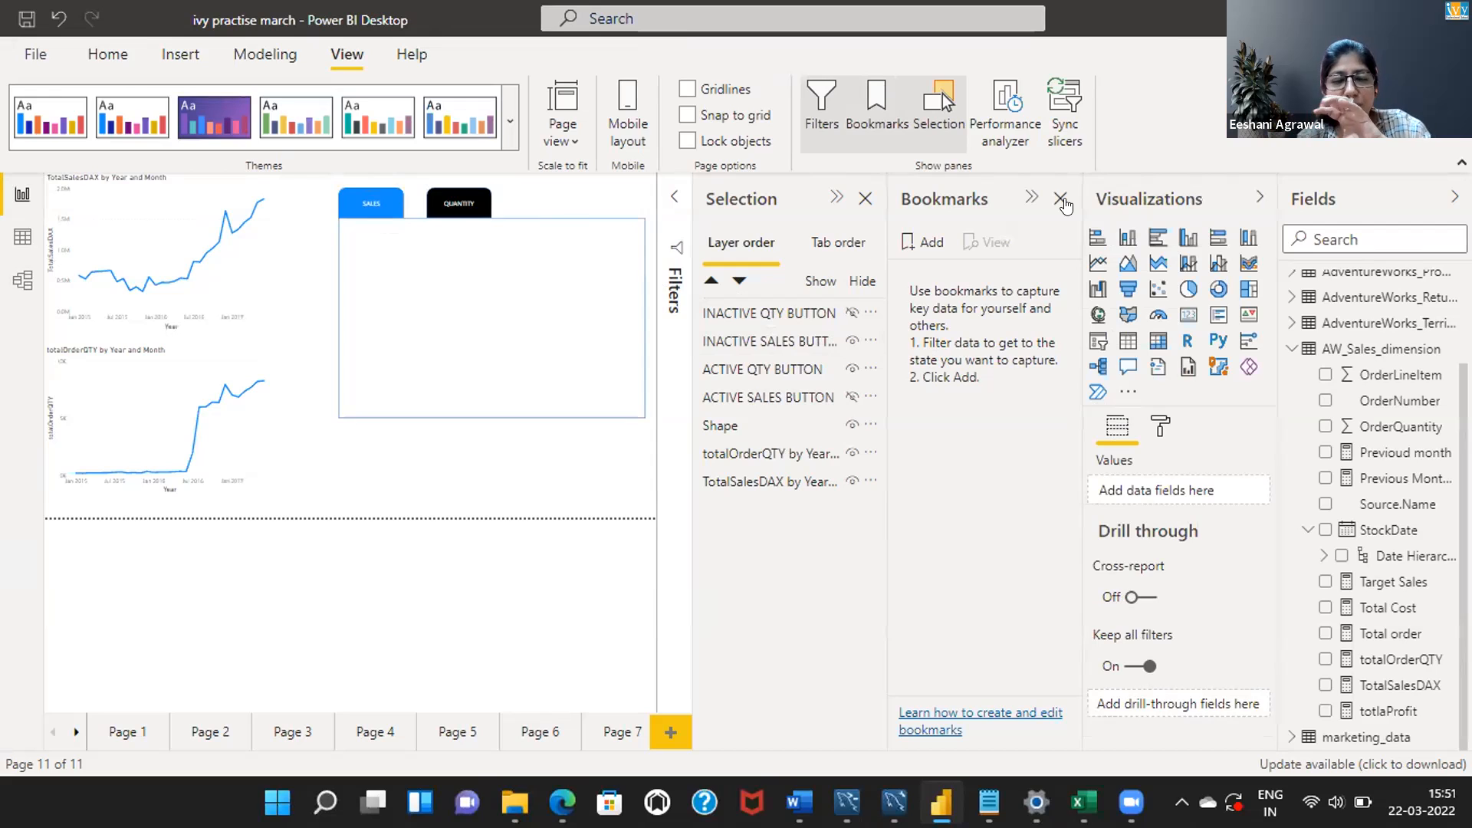
Inspect the text and fill settings of the ACTIVE QTY BUTTON shape
{"action": "left_click", "coordinate": [764, 367]}
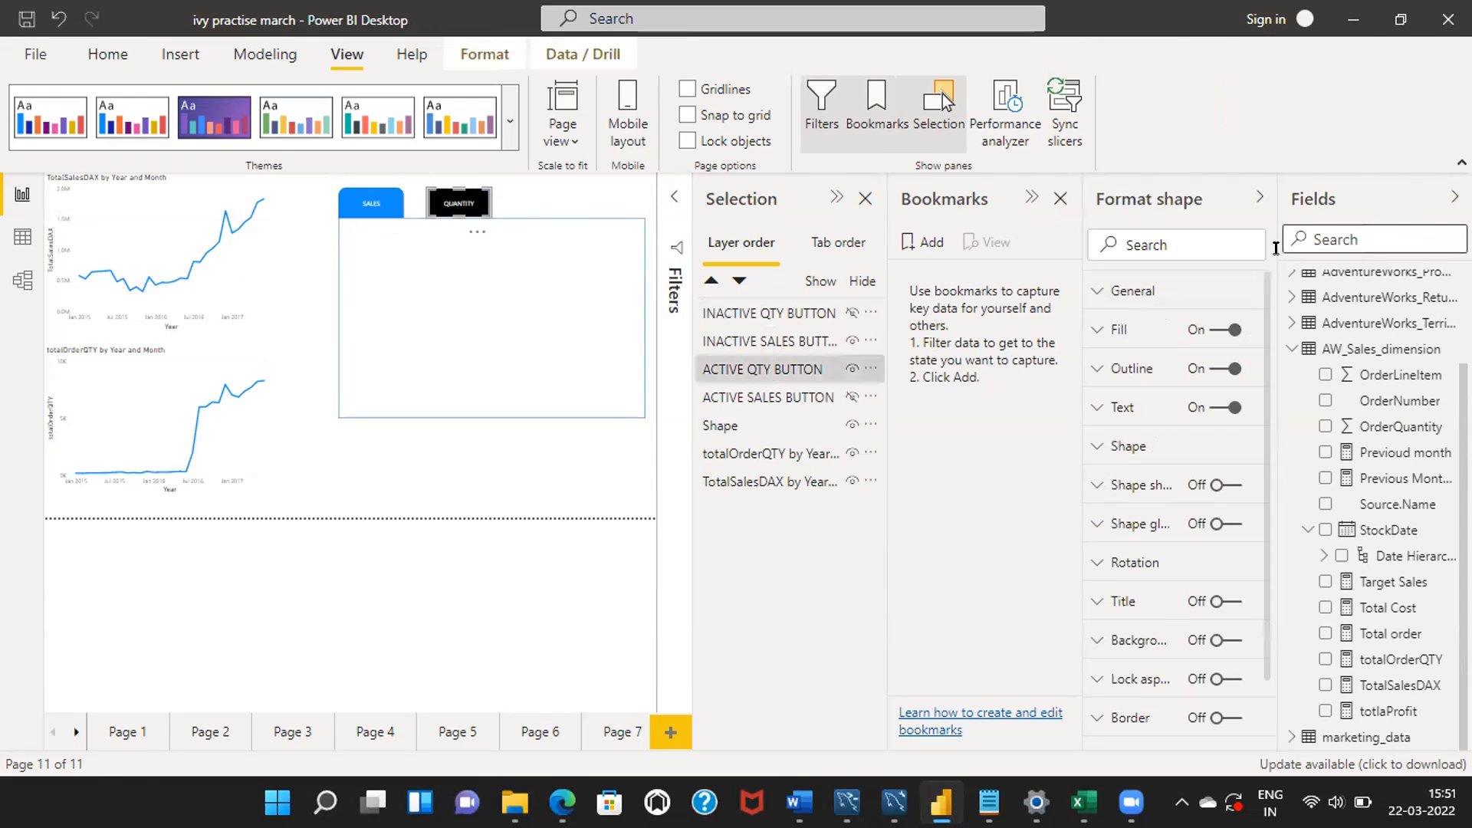
{"action": "left_click", "coordinate": [1094, 407]}
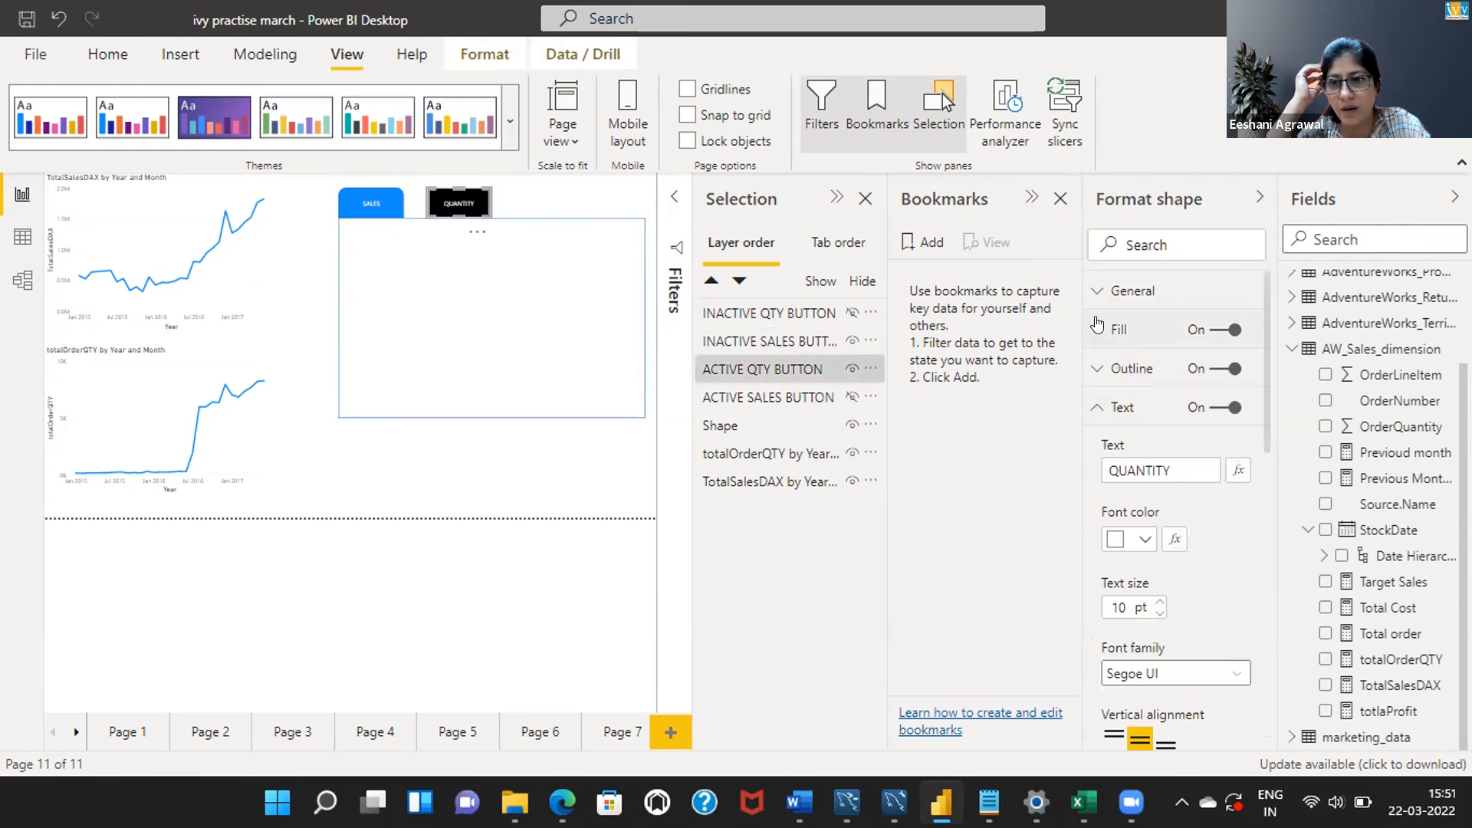
{"action": "left_click", "coordinate": [1098, 326]}
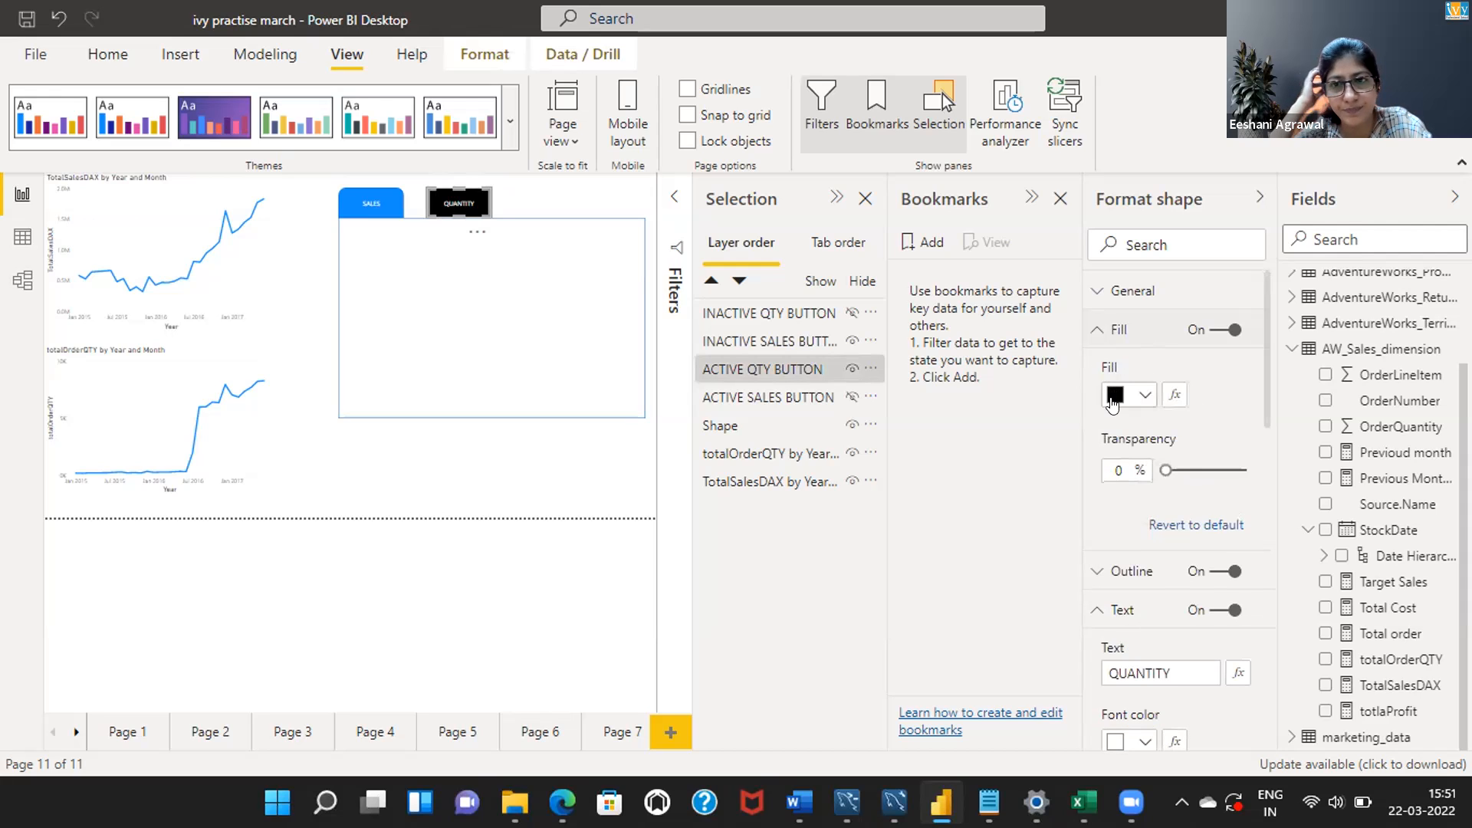
{"action": "left_click", "coordinate": [1094, 330]}
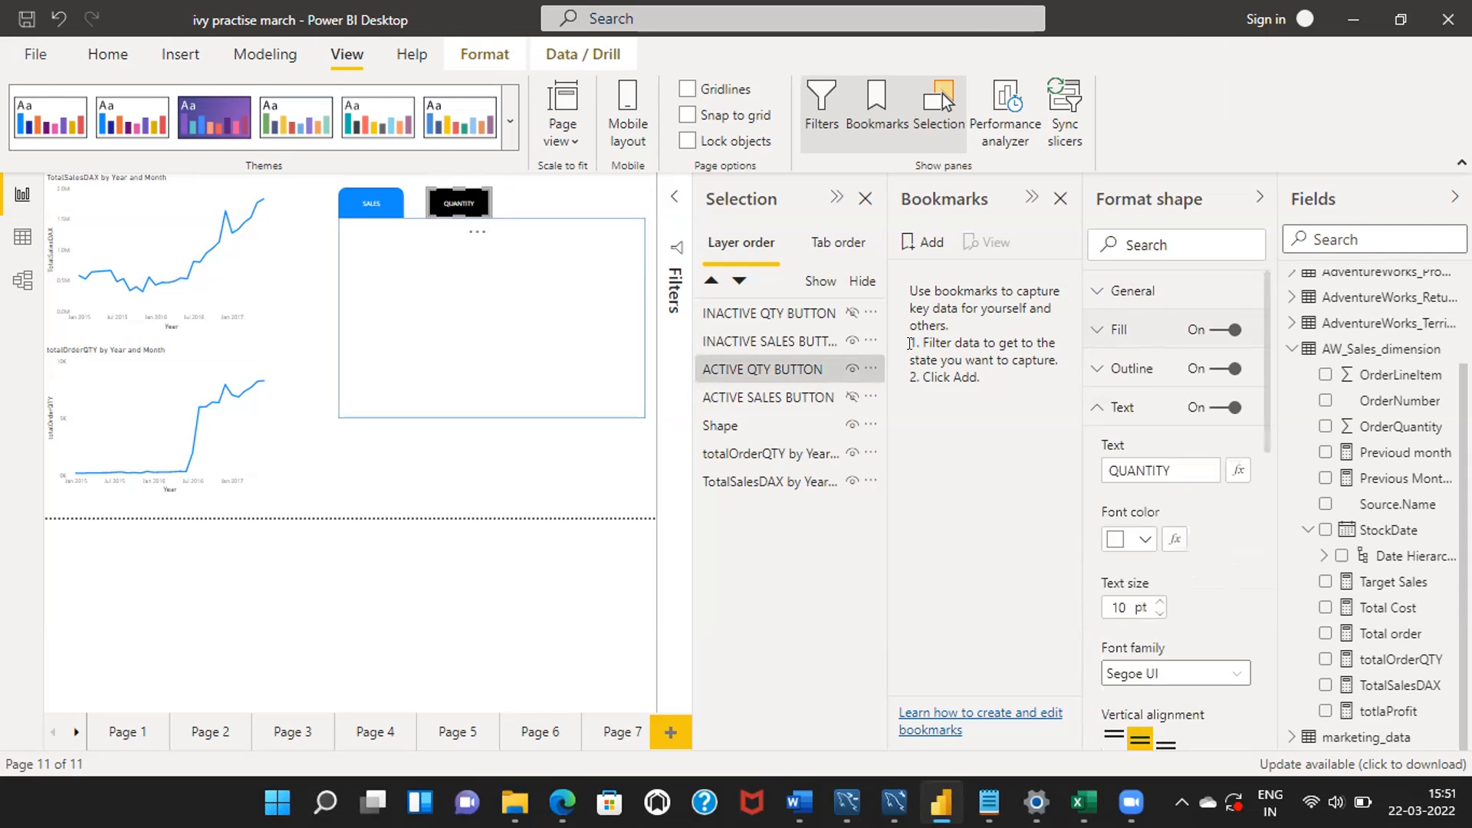
Set the fill colour of the INACTIVE SALES BUTTON shape to light grey from the theme colours
{"action": "left_click", "coordinate": [757, 338]}
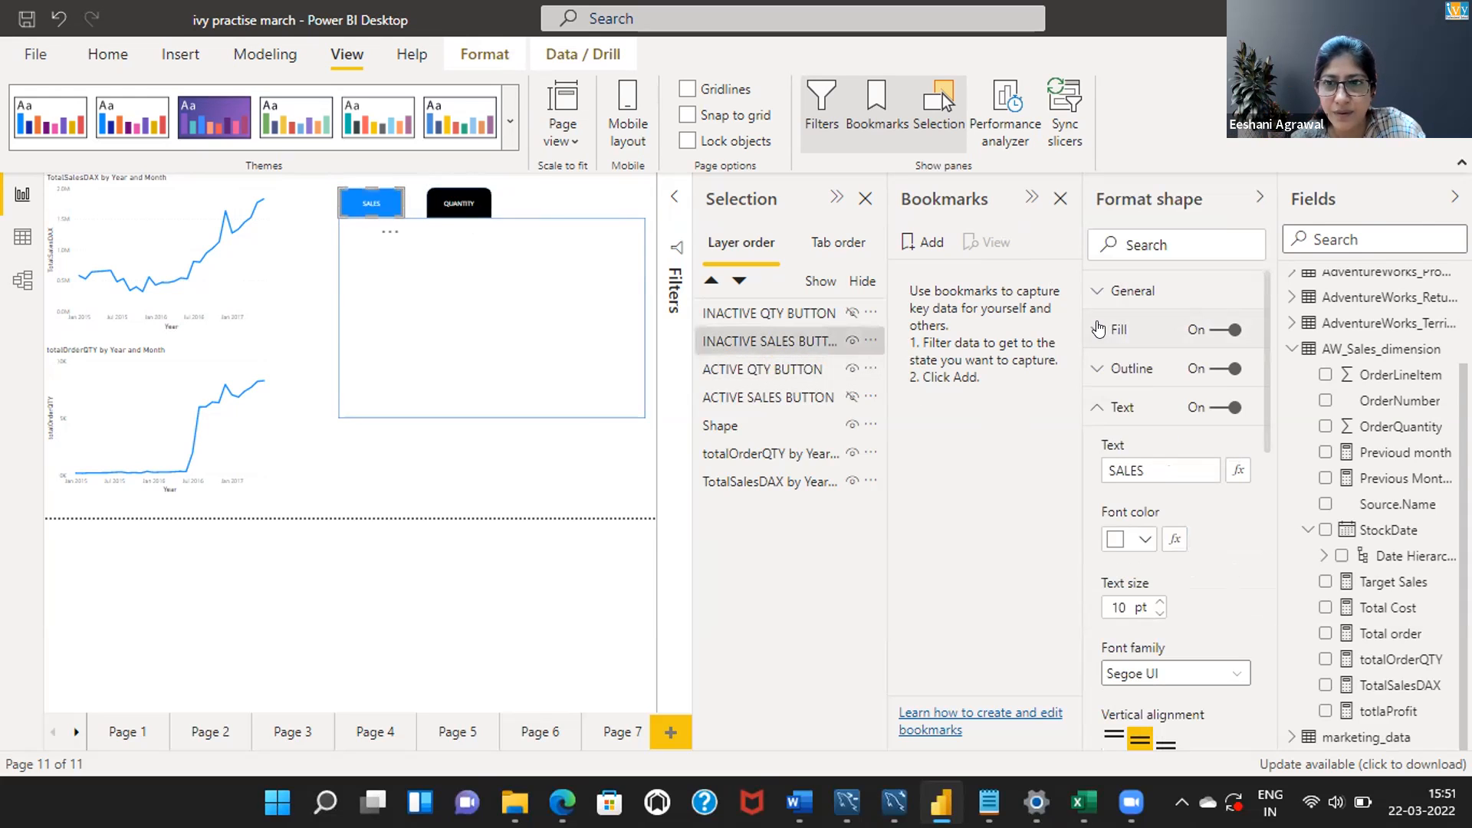
{"action": "left_click", "coordinate": [1098, 329]}
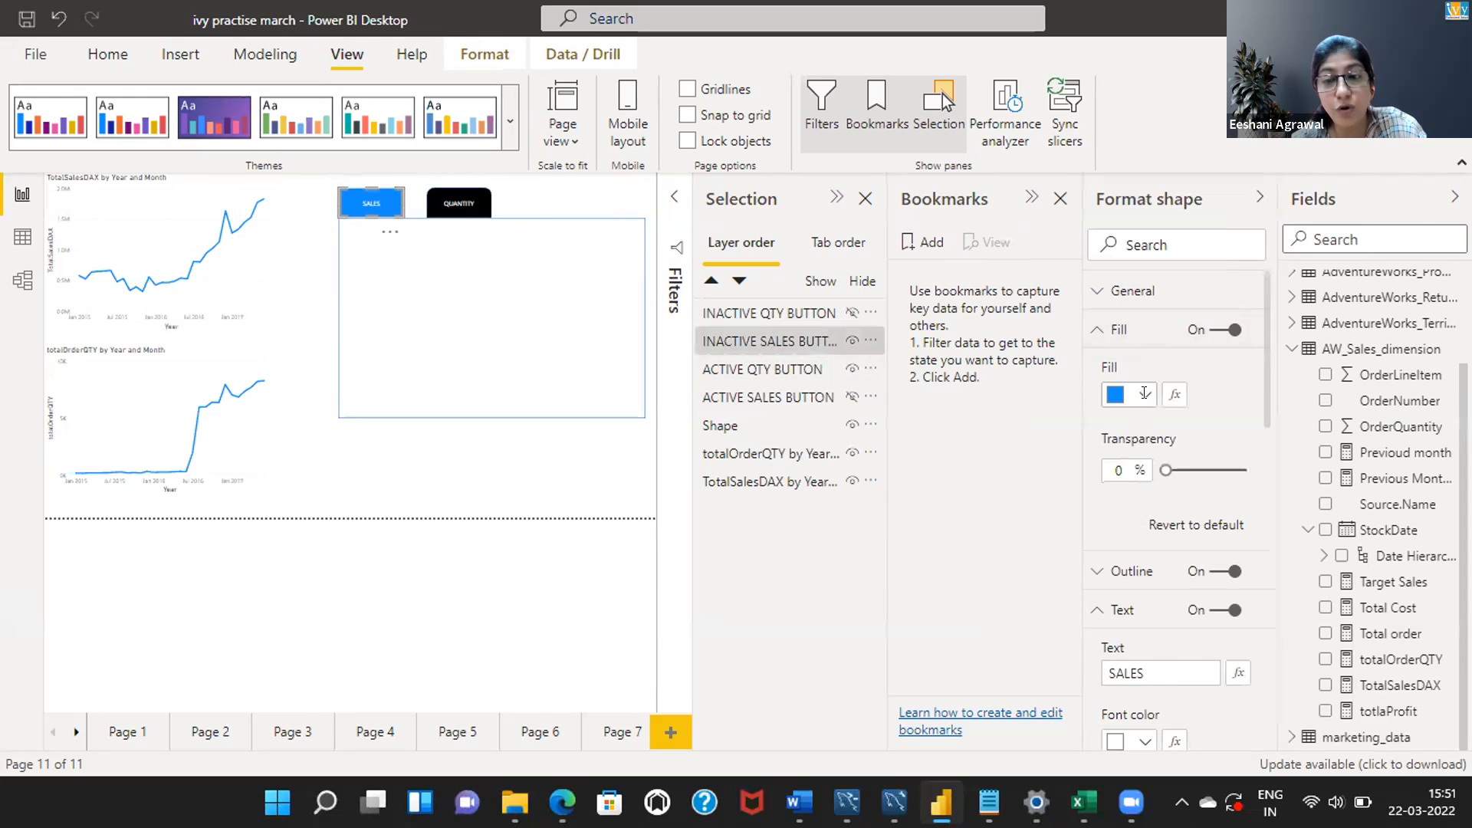
{"action": "left_click", "coordinate": [1145, 399]}
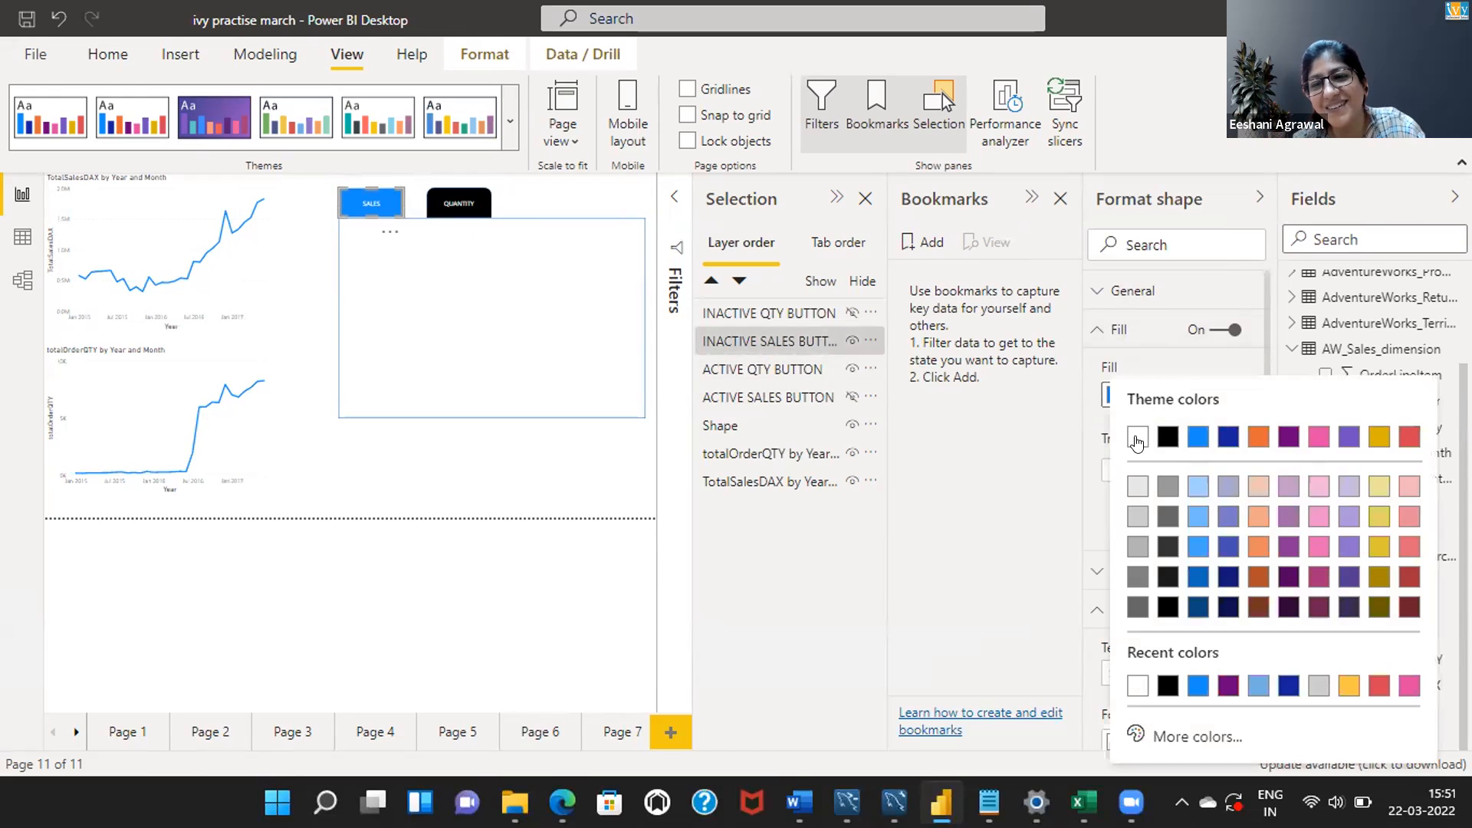
{"action": "left_click", "coordinate": [1133, 516]}
Make the INACTIVE QTY BUTTON layer visible, set its fill to light grey, and toggle its visibility off and on to compare
{"action": "left_click", "coordinate": [767, 312]}
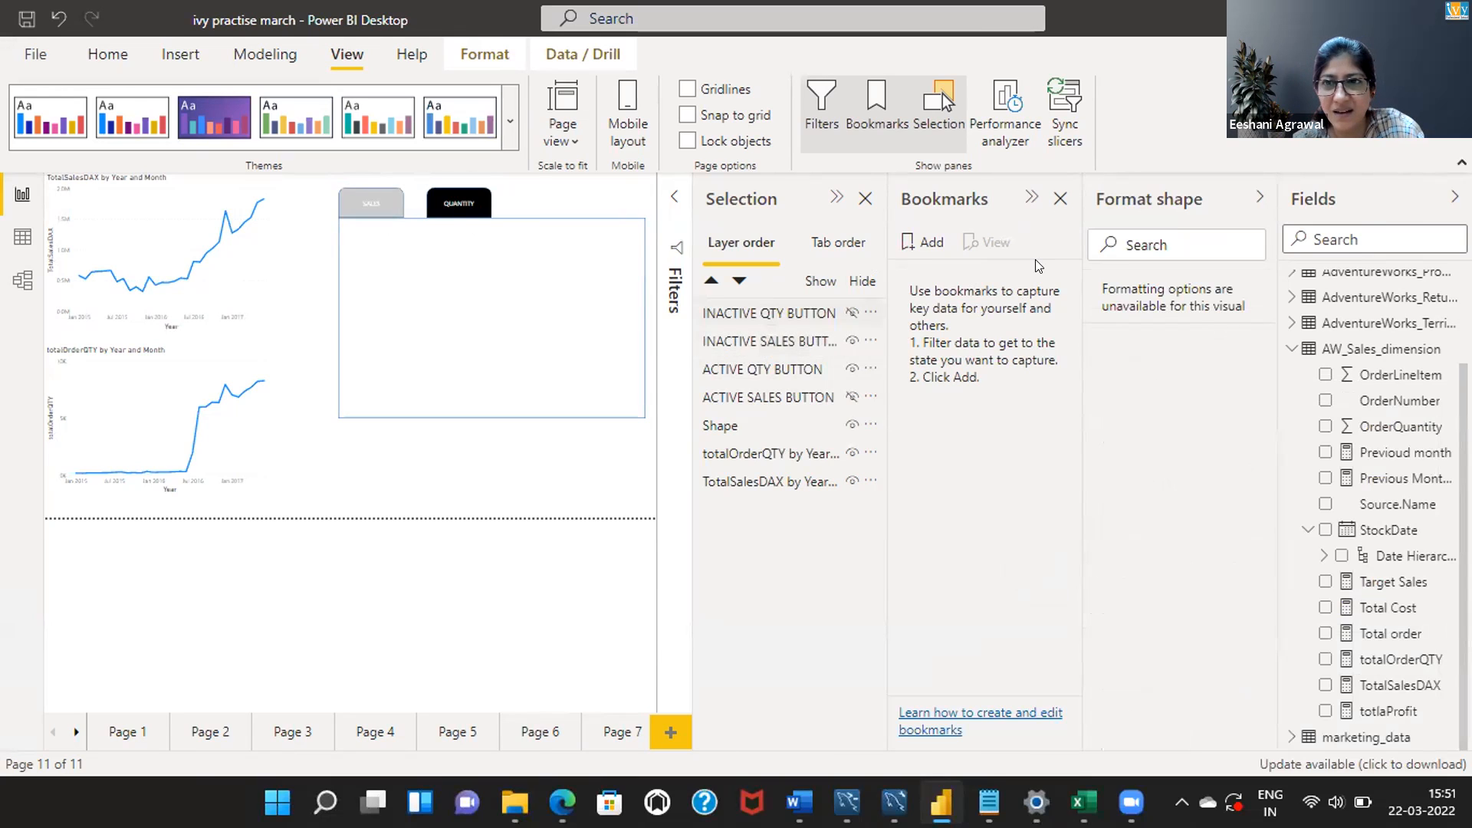
{"action": "left_click", "coordinate": [765, 312]}
{"action": "left_click", "coordinate": [802, 337]}
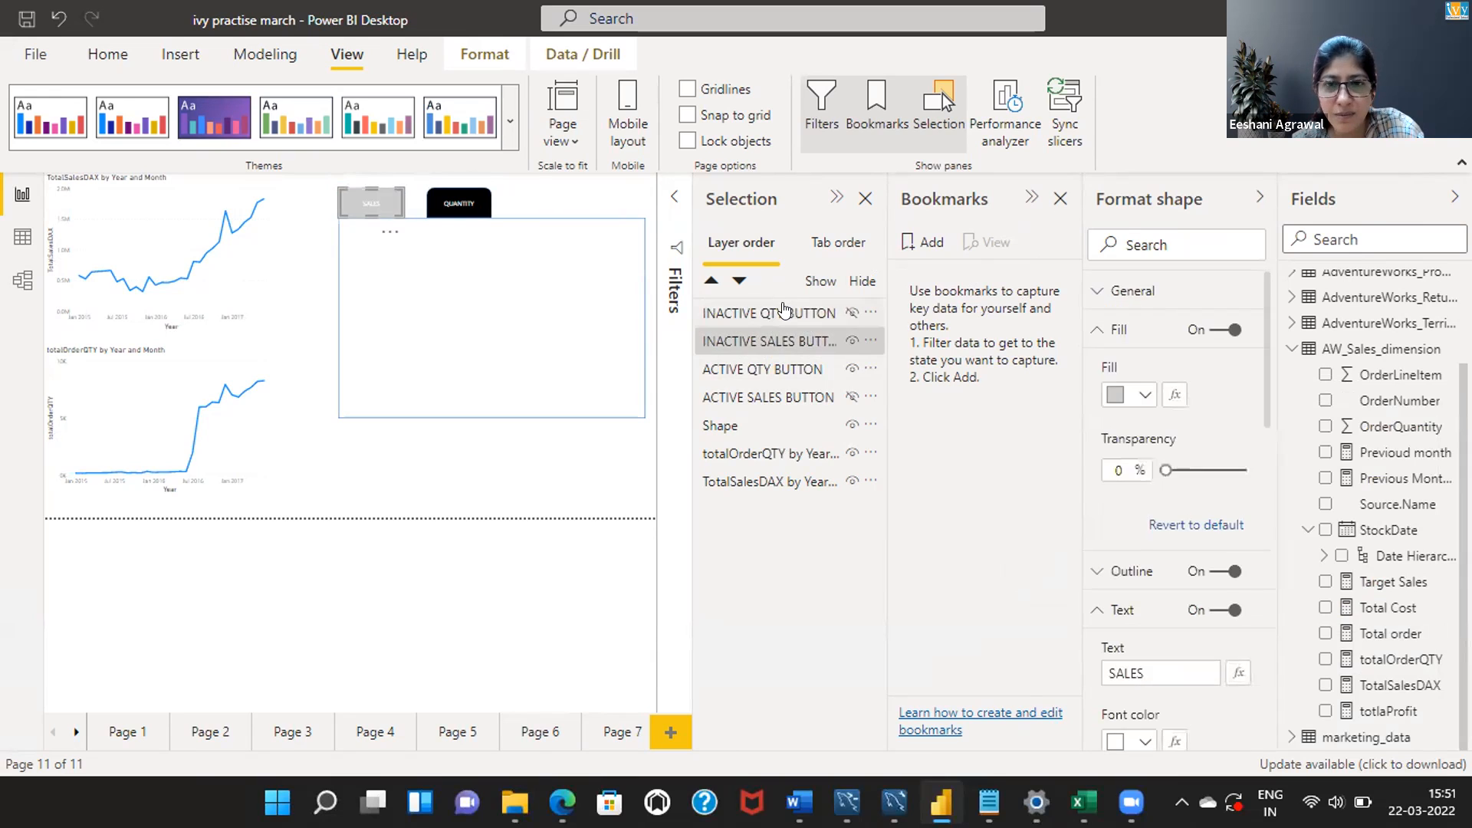
{"action": "left_click", "coordinate": [852, 312]}
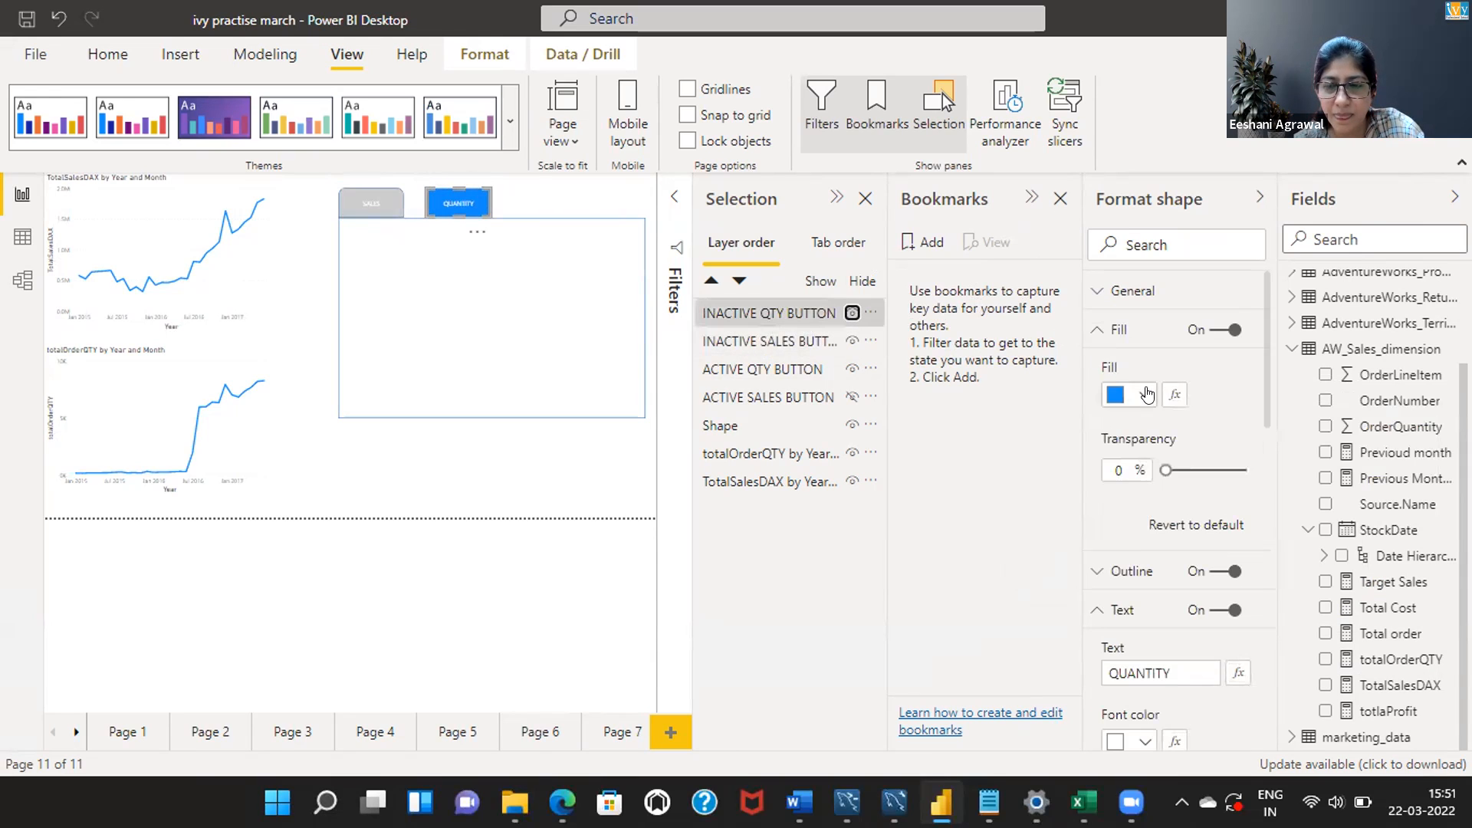
{"action": "left_click", "coordinate": [1146, 394]}
{"action": "left_click", "coordinate": [1118, 471]}
{"action": "left_click", "coordinate": [843, 309]}
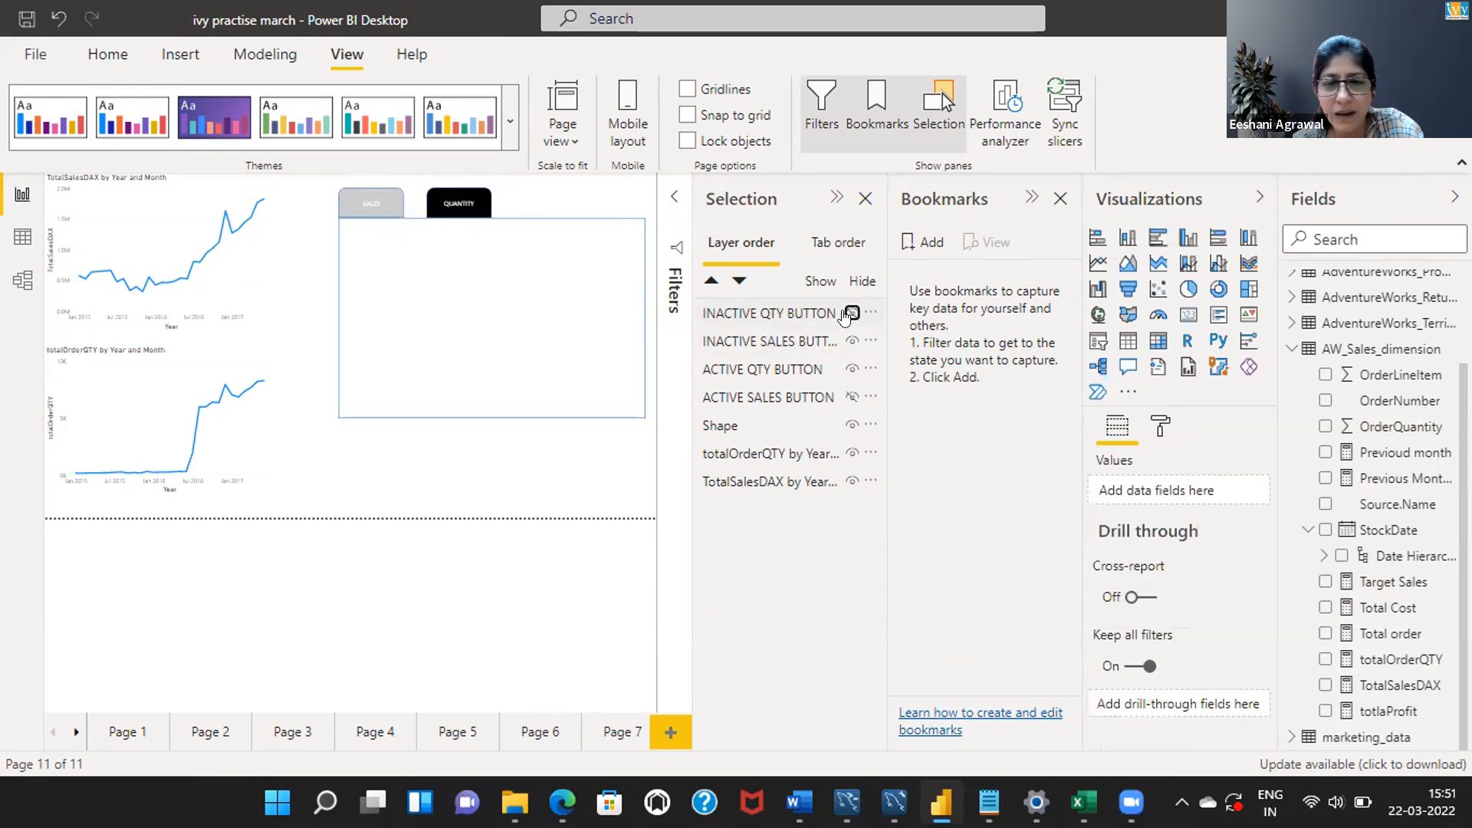
{"action": "left_click", "coordinate": [848, 312]}
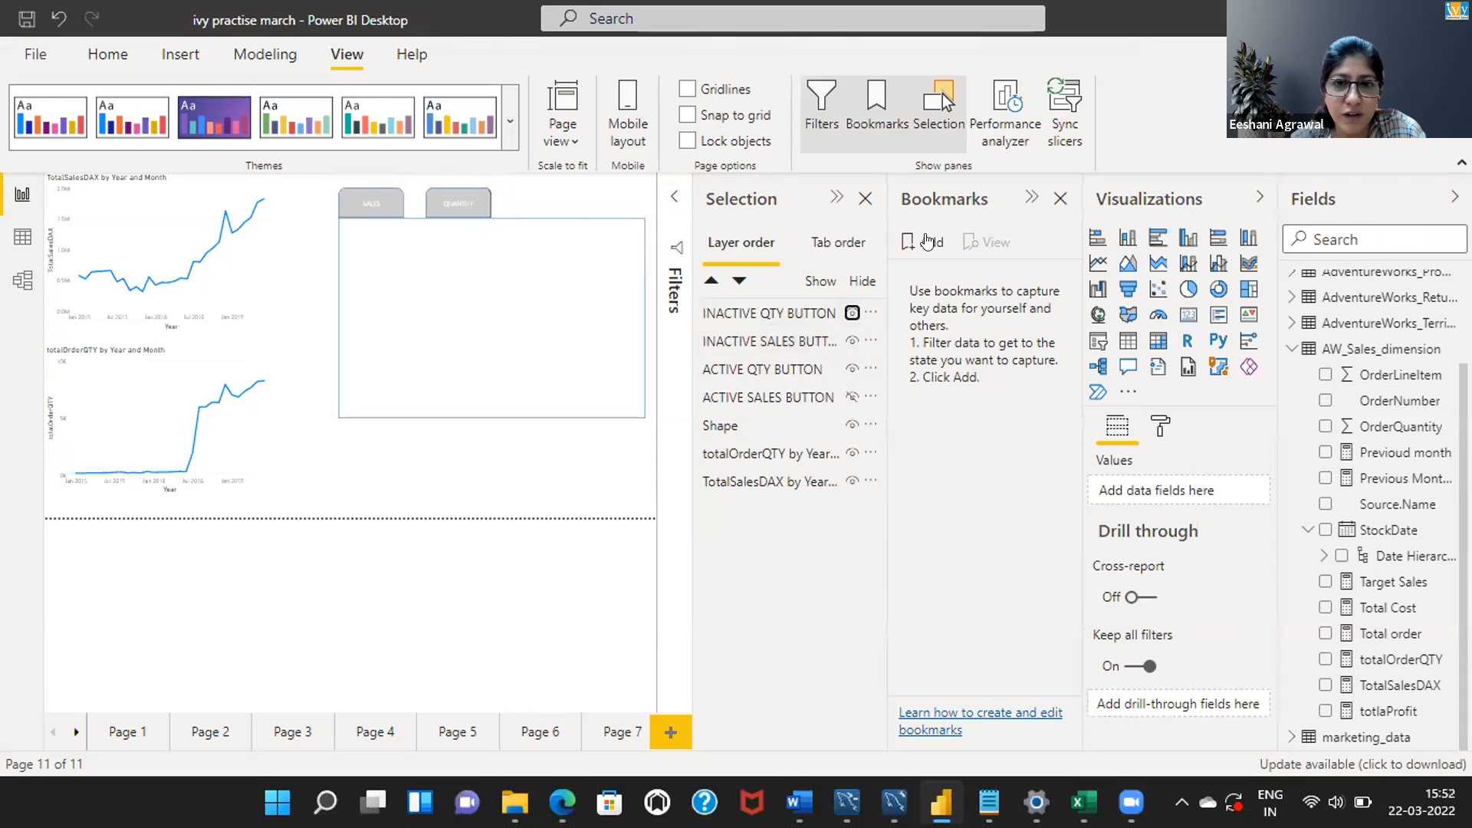
Add a bookmark of the page with the current layer visibility
{"action": "mouse_move", "coordinate": [259, 405]}
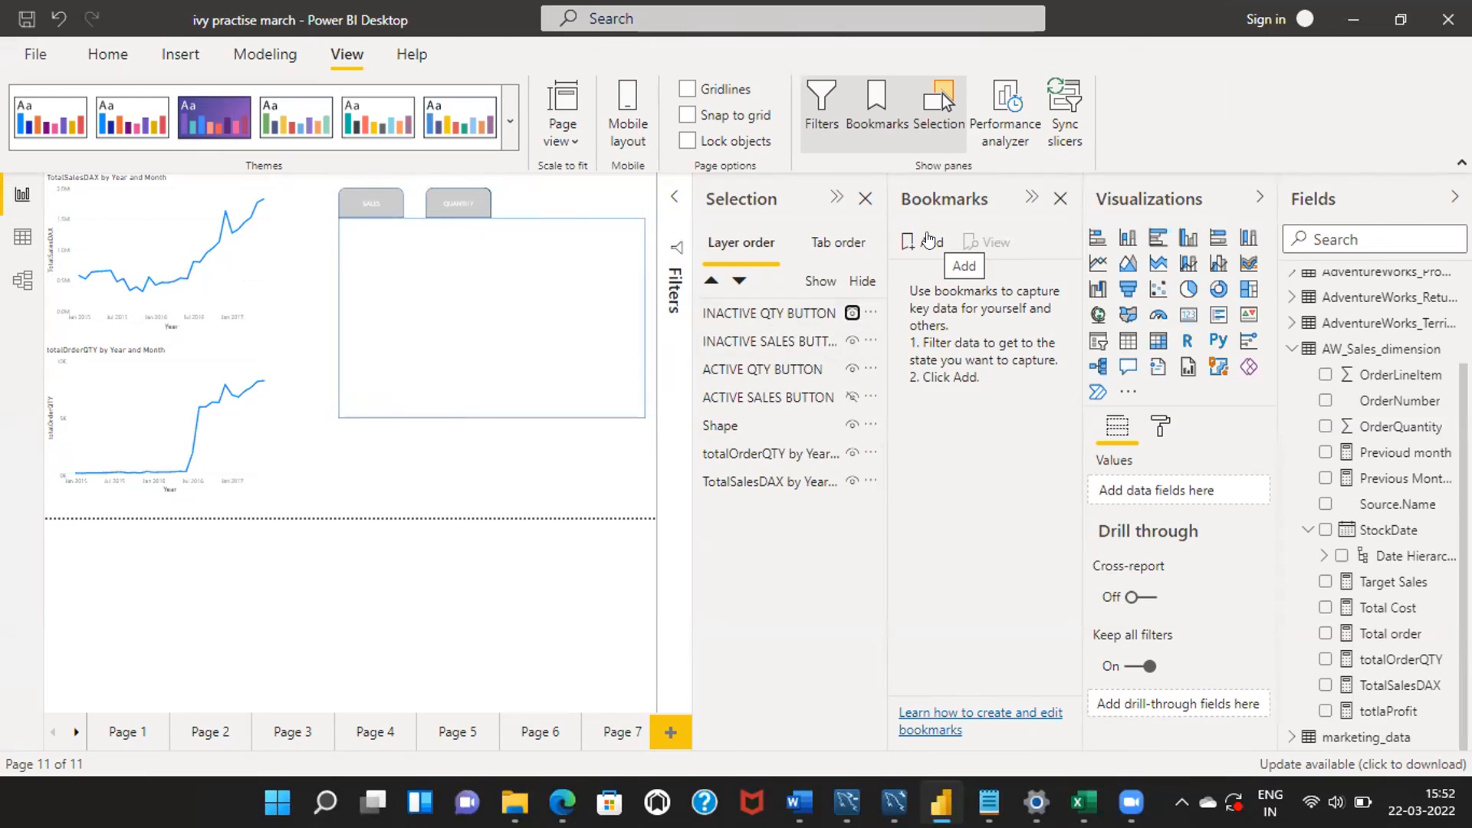
{"action": "left_click", "coordinate": [929, 241]}
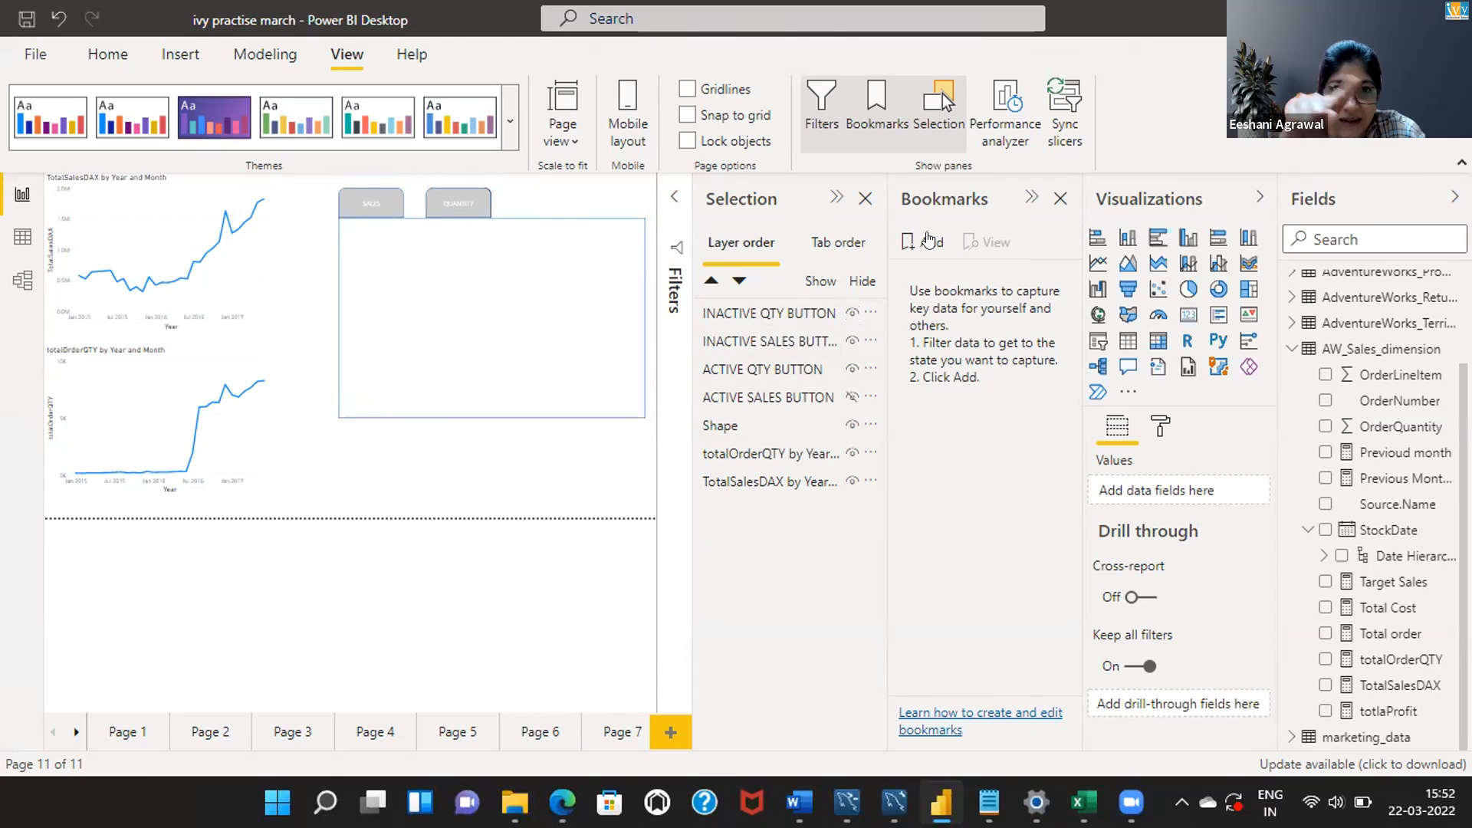
{"action": "left_click", "coordinate": [936, 276]}
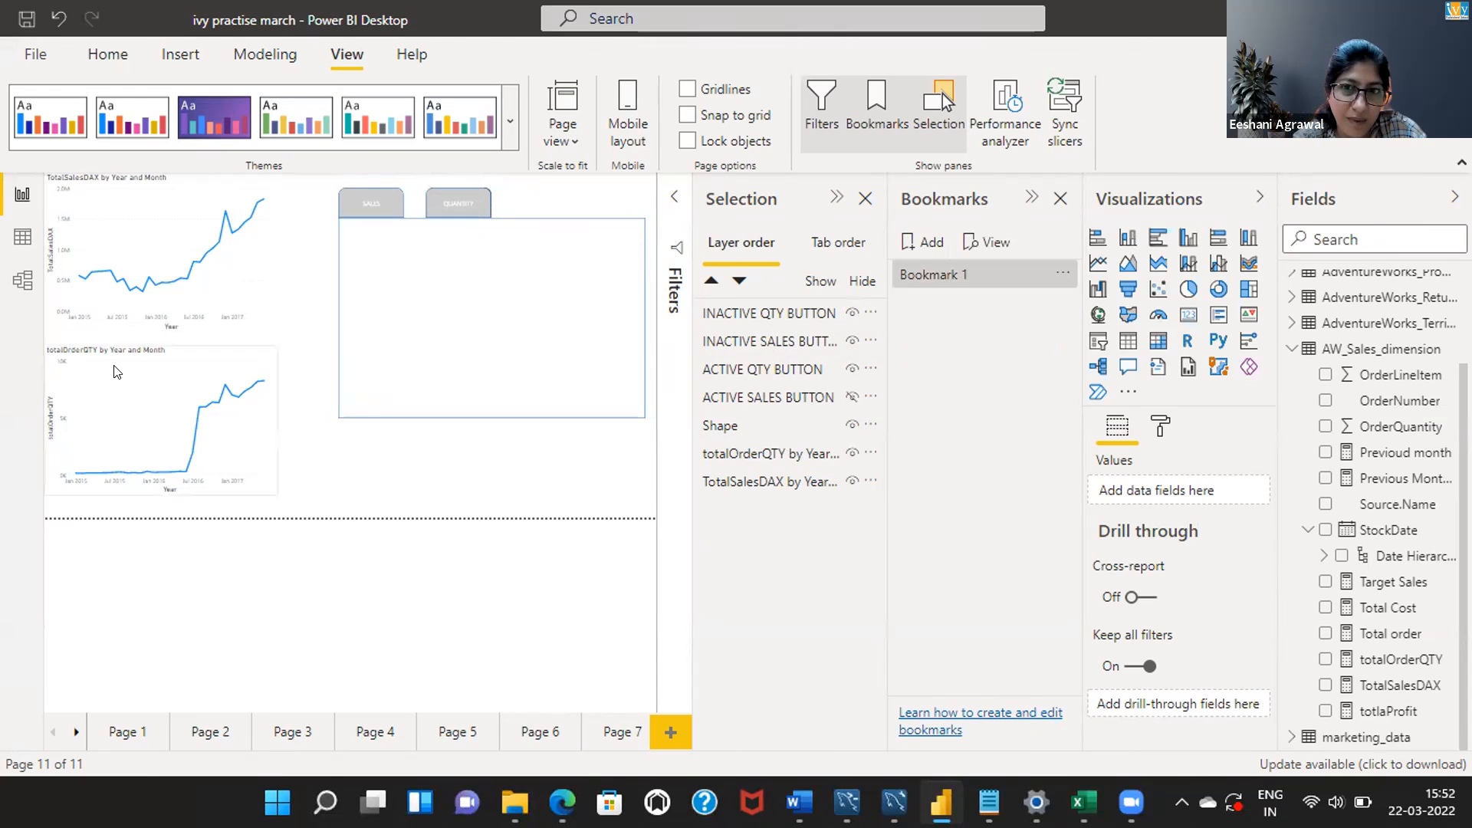
Move the totalOrderQTY line chart into the empty frame below the two buttons and delete Bookmark 1
{"action": "left_click_drag", "start_coordinate": [138, 374], "coordinate": [485, 301]}
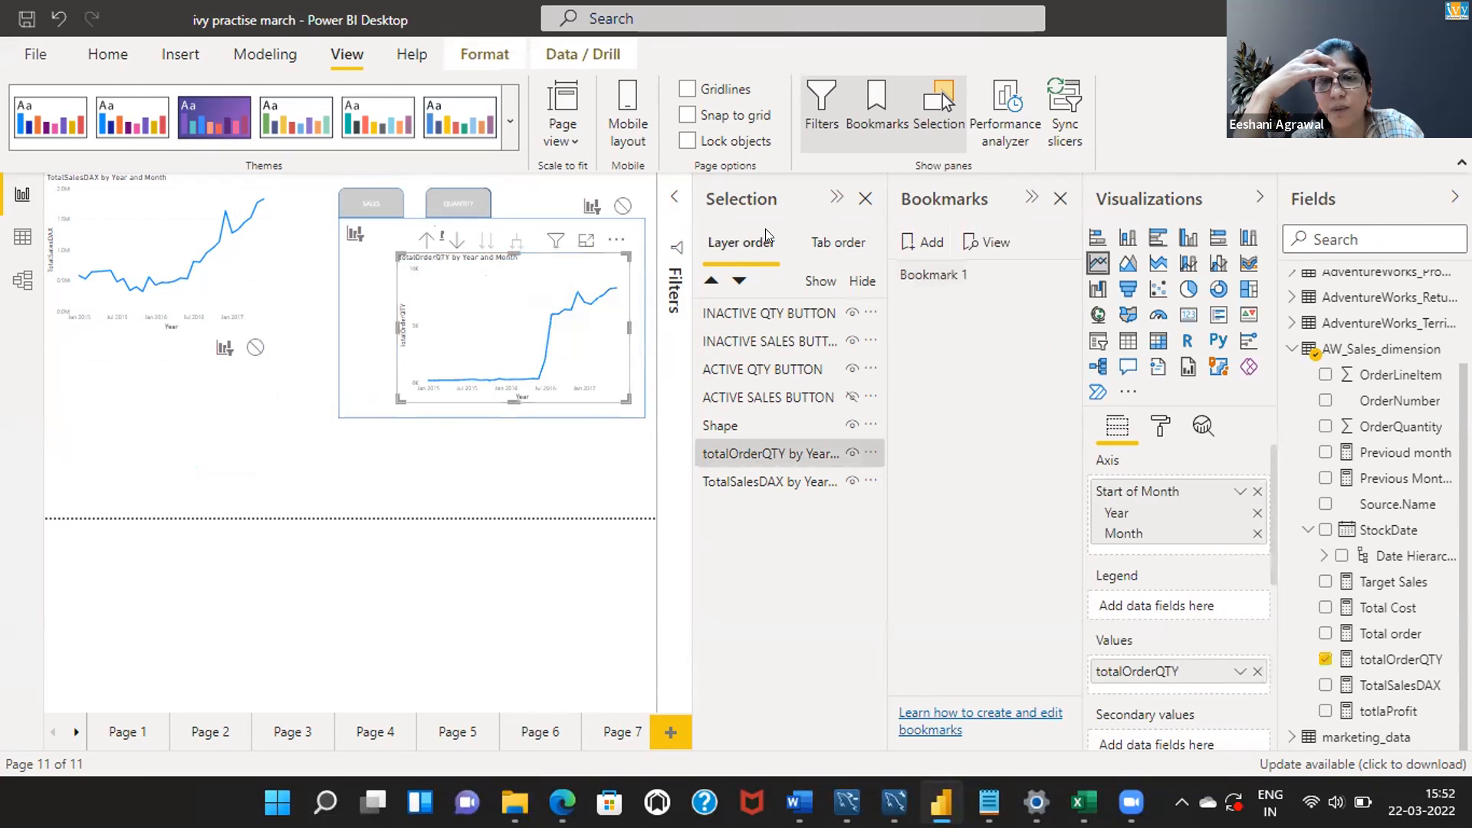
{"action": "left_click", "coordinate": [1058, 273]}
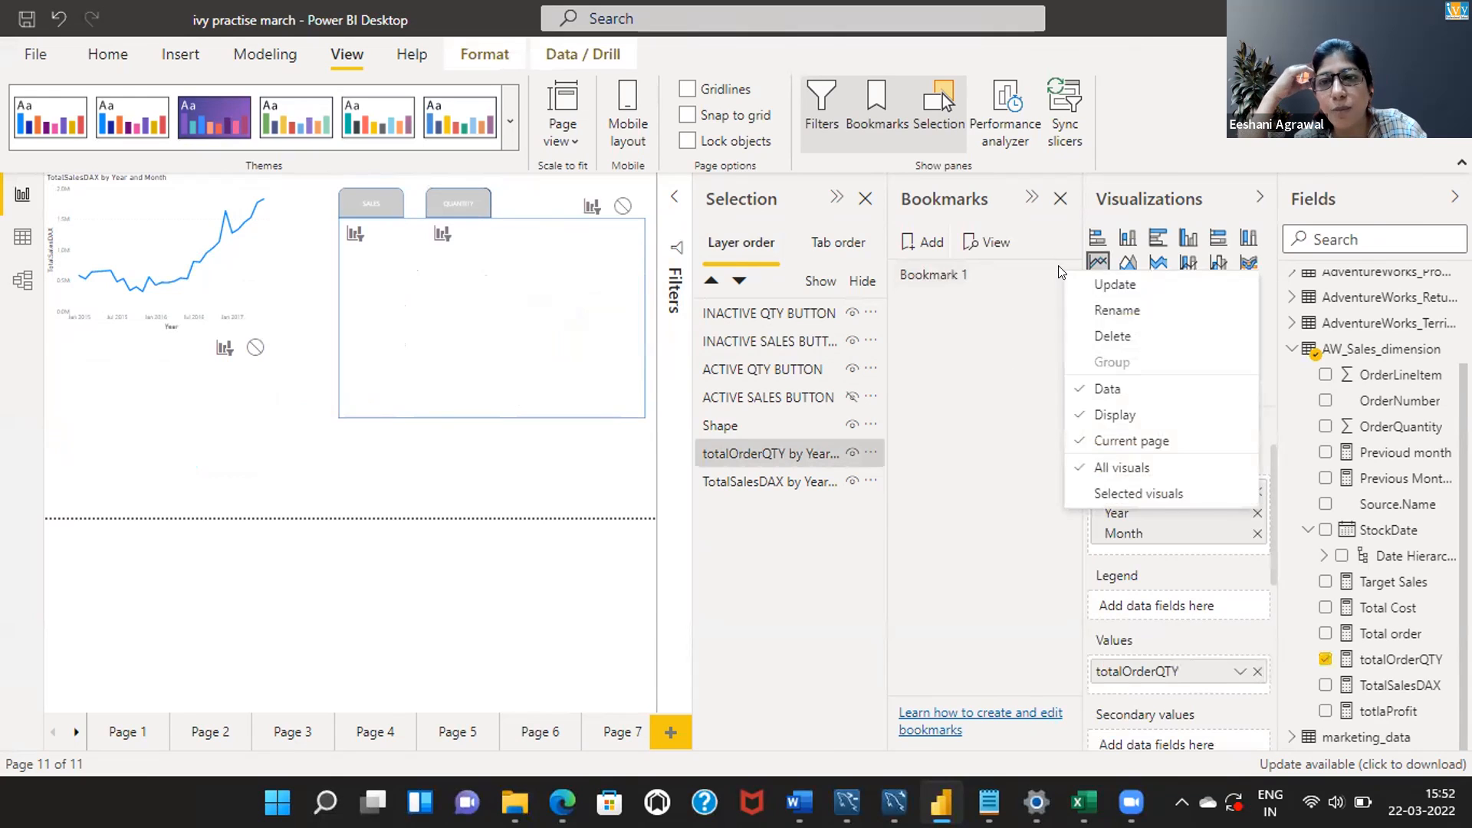
{"action": "left_click", "coordinate": [1096, 338]}
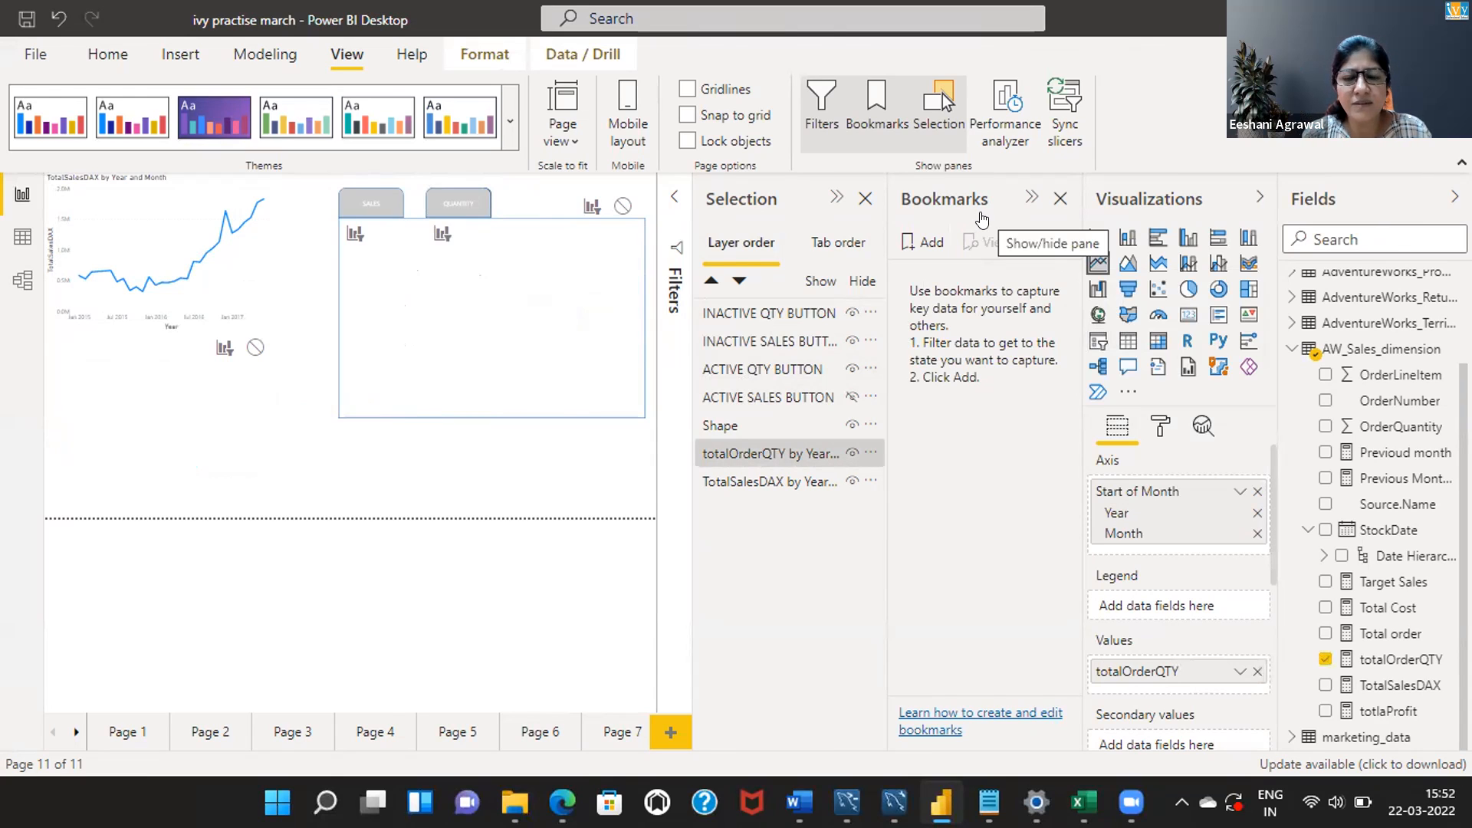
Turn off Edit interactions so the filter controls disappear from the page's visuals
{"action": "left_click", "coordinate": [1161, 426]}
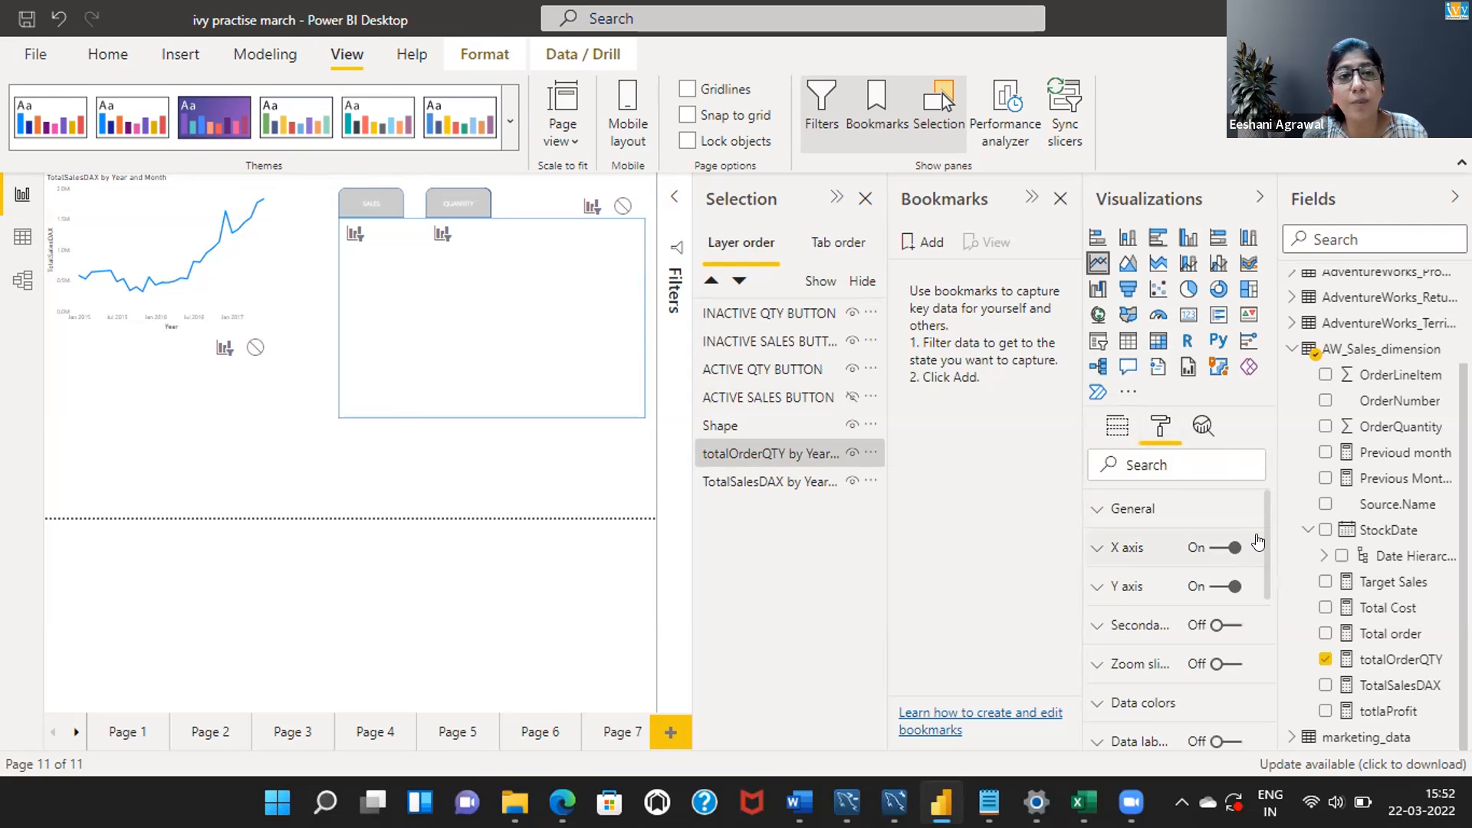
{"action": "left_click", "coordinate": [1258, 563]}
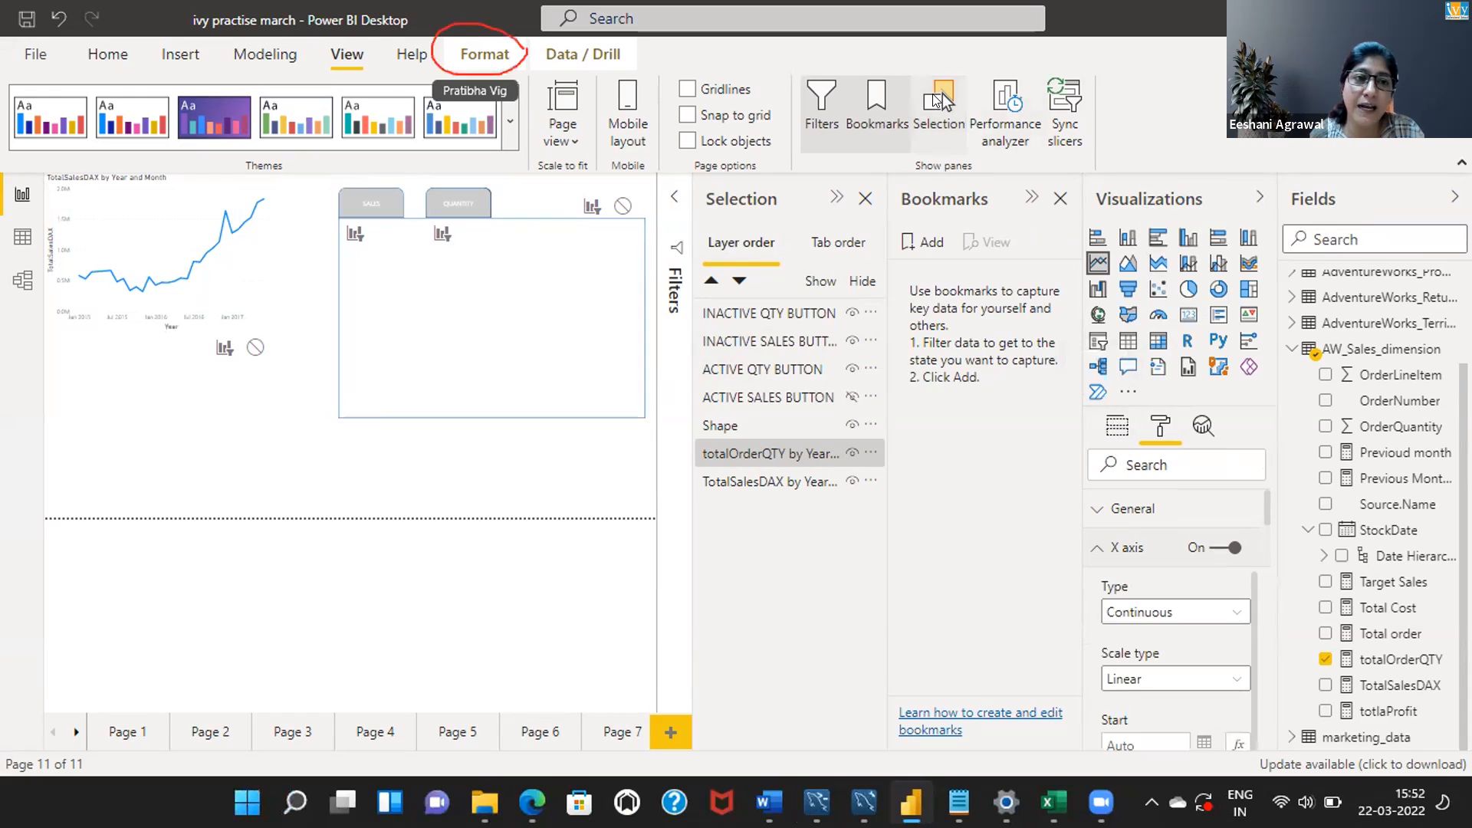
{"action": "left_click", "coordinate": [114, 52]}
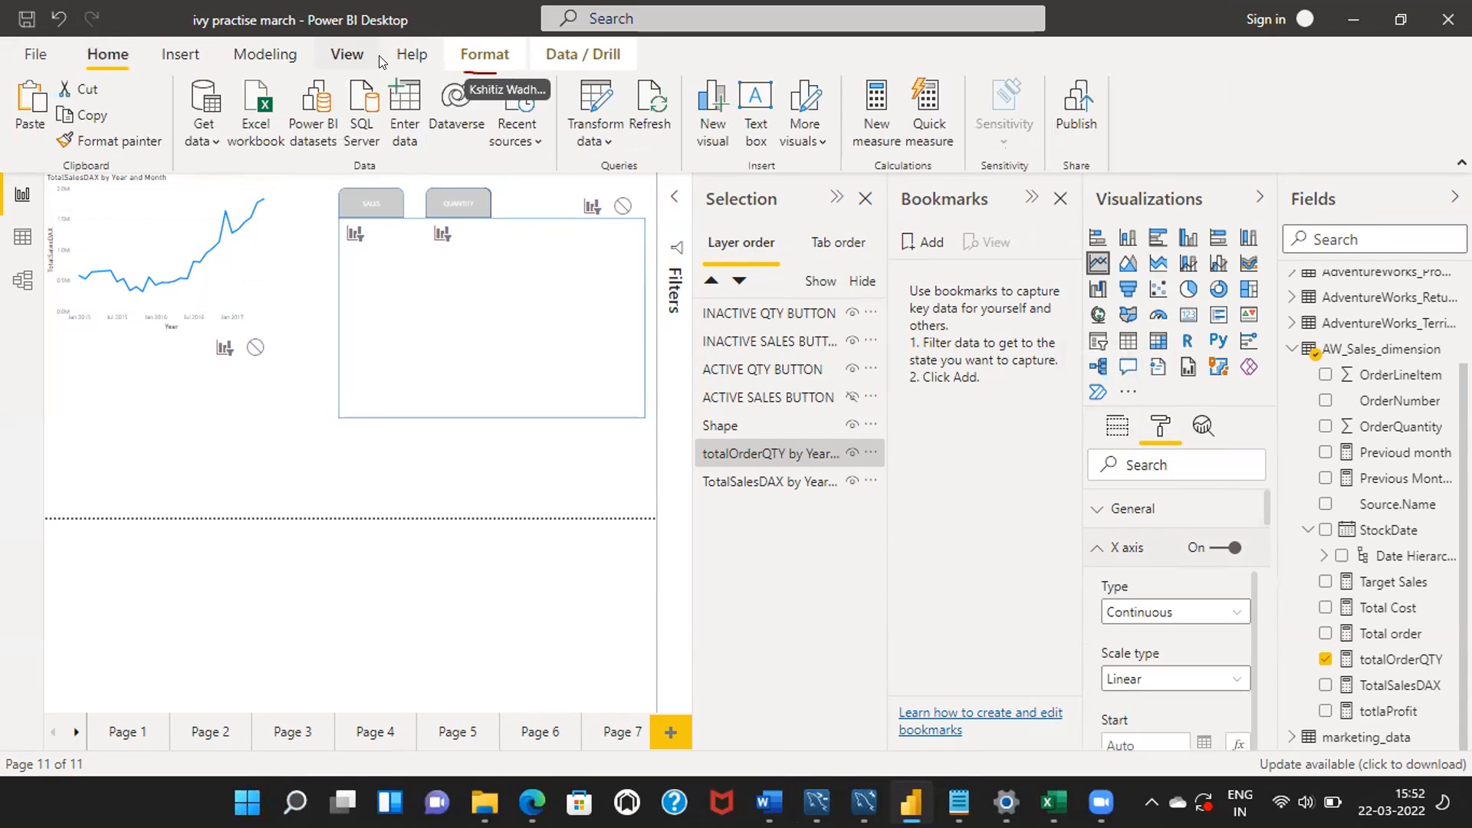
{"action": "left_click", "coordinate": [476, 55]}
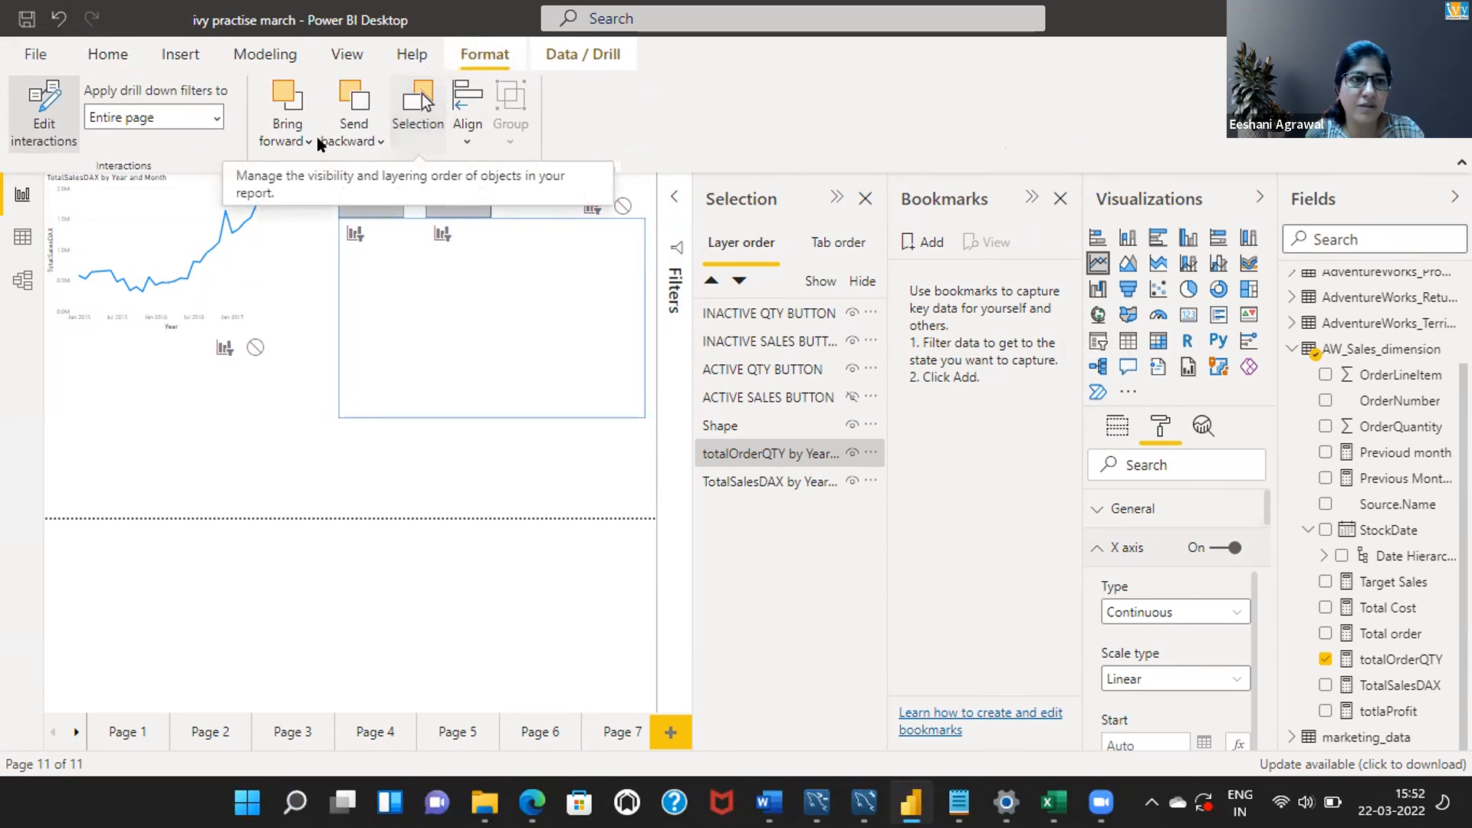
{"action": "left_click", "coordinate": [52, 129]}
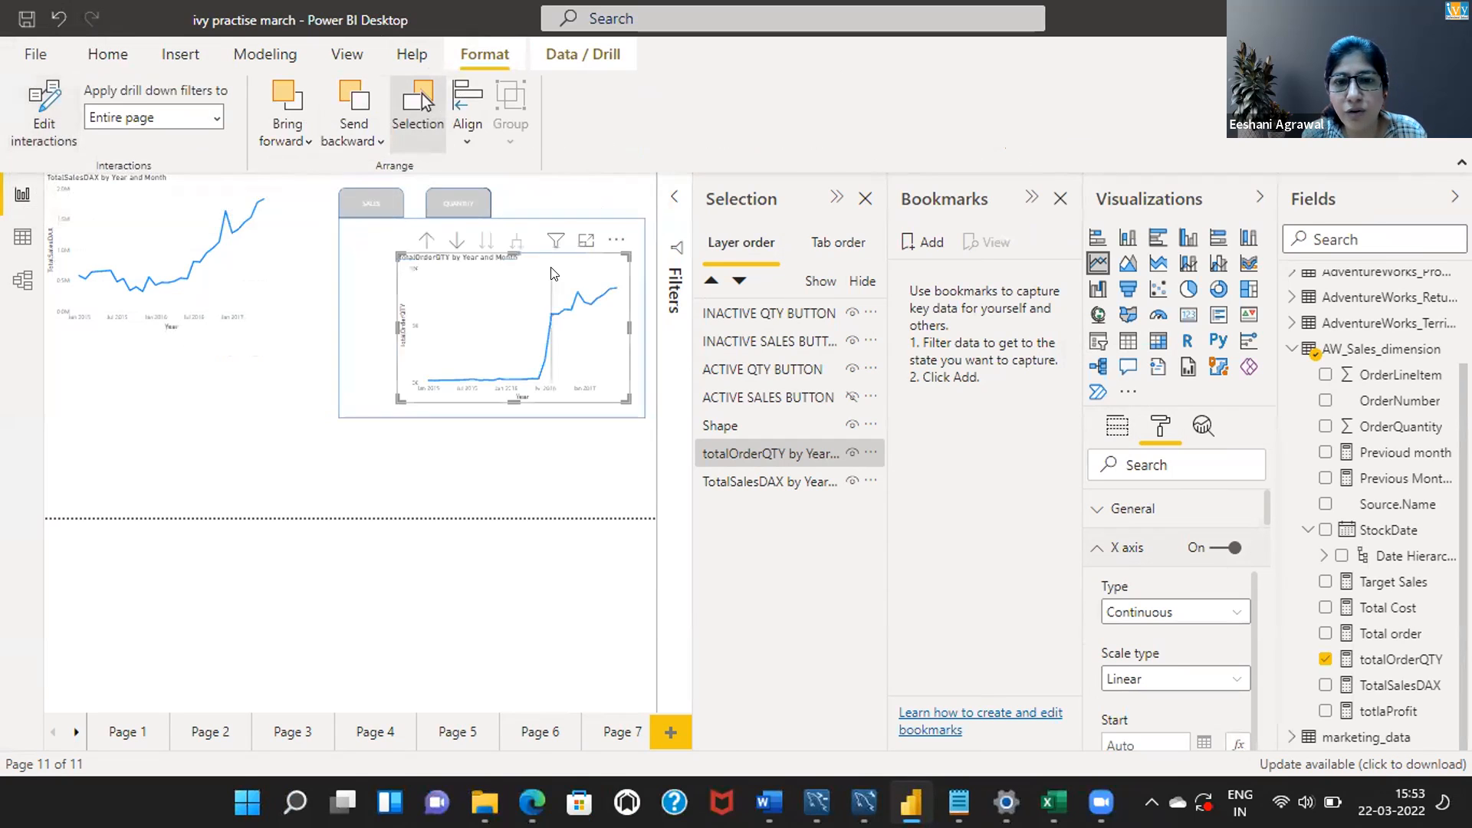
Resize the totalOrderQTY line chart on all four sides to fill the frame below the buttons
{"action": "mouse_move", "coordinate": [551, 274]}
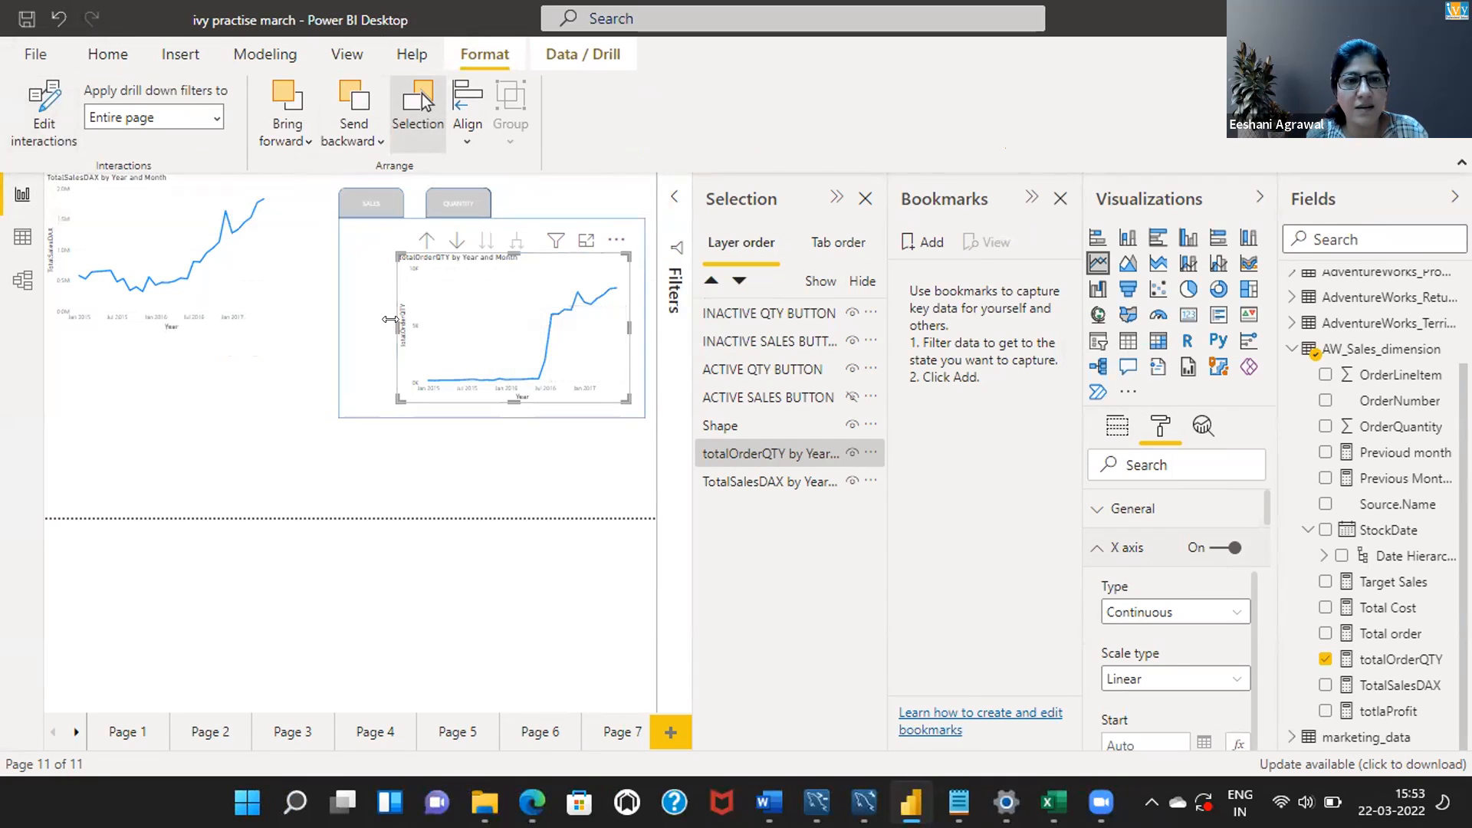
{"action": "left_click_drag", "start_coordinate": [391, 319], "coordinate": [333, 325]}
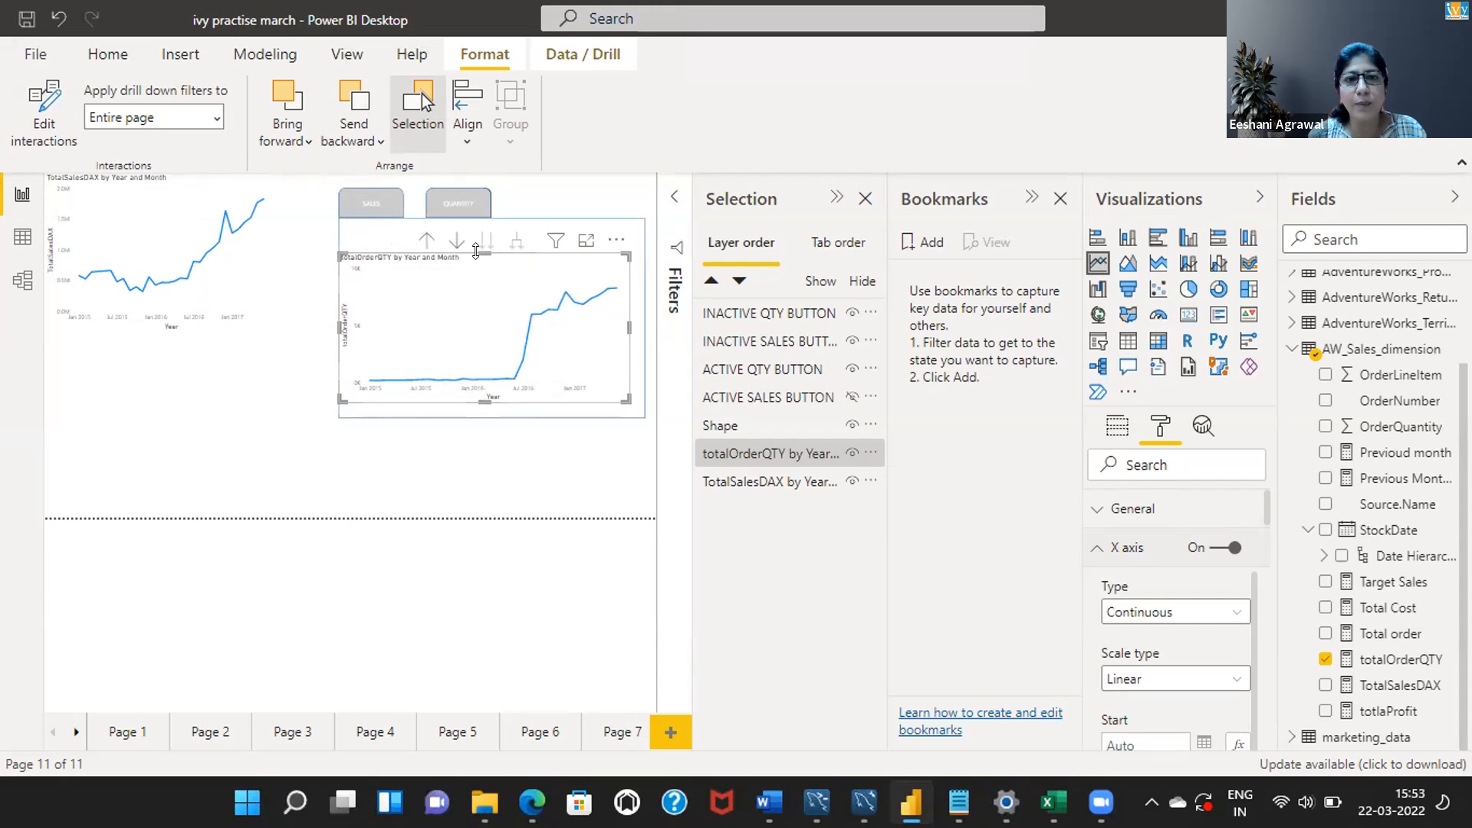
{"action": "left_click_drag", "start_coordinate": [485, 249], "coordinate": [487, 218]}
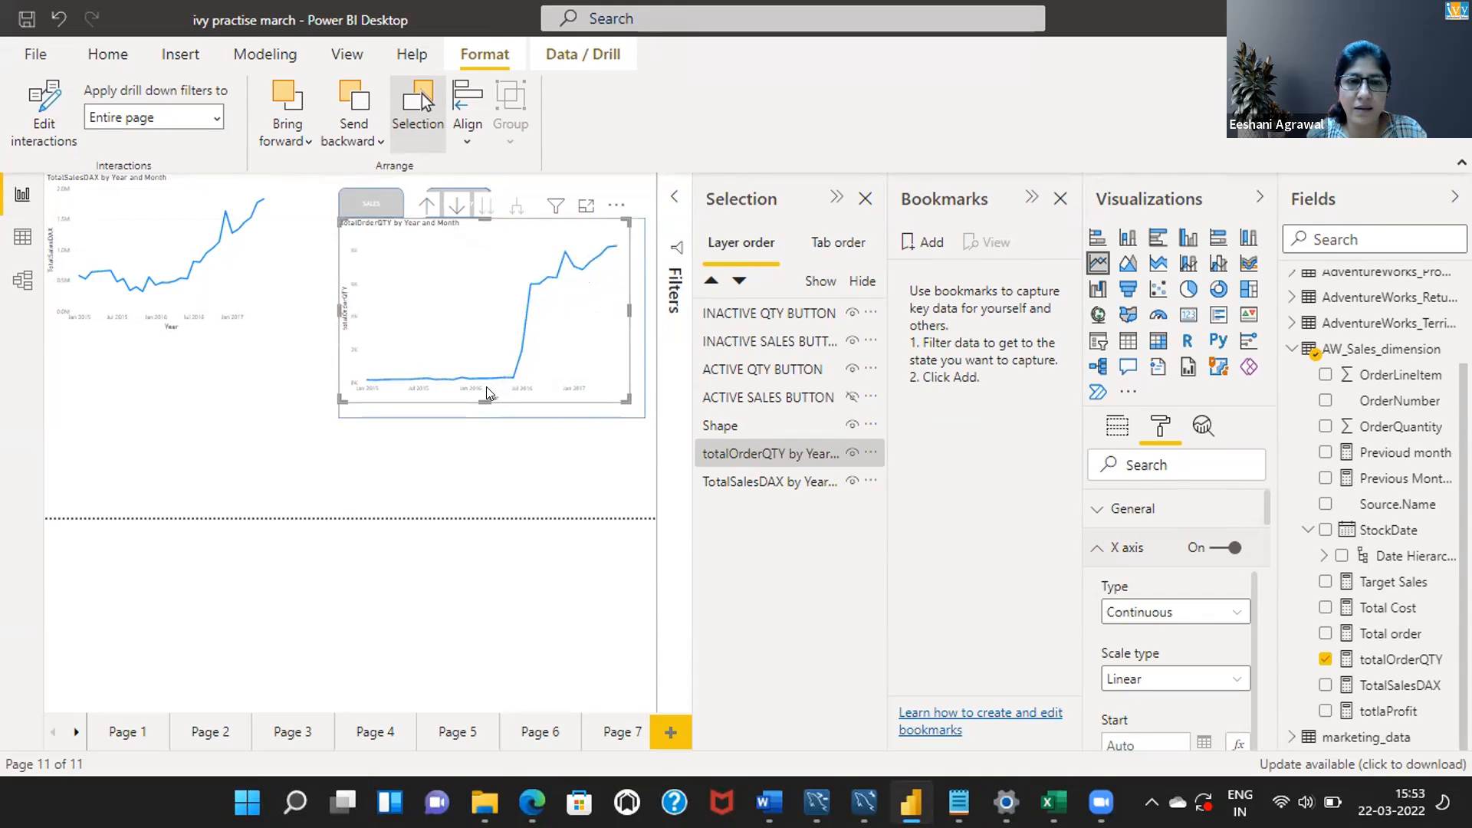
{"action": "left_click_drag", "start_coordinate": [485, 394], "coordinate": [486, 416]}
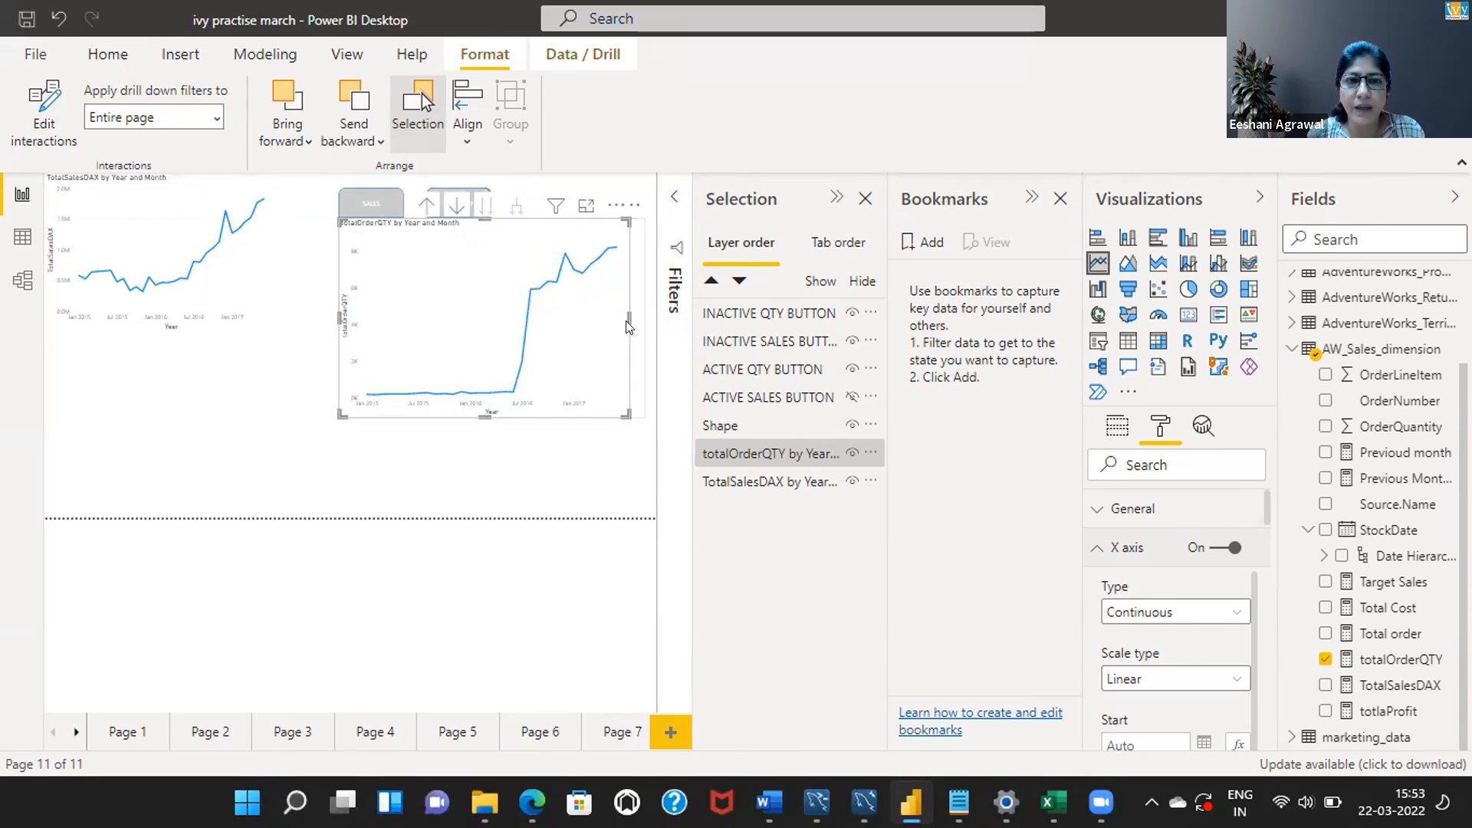
{"action": "left_click_drag", "start_coordinate": [628, 319], "coordinate": [645, 318]}
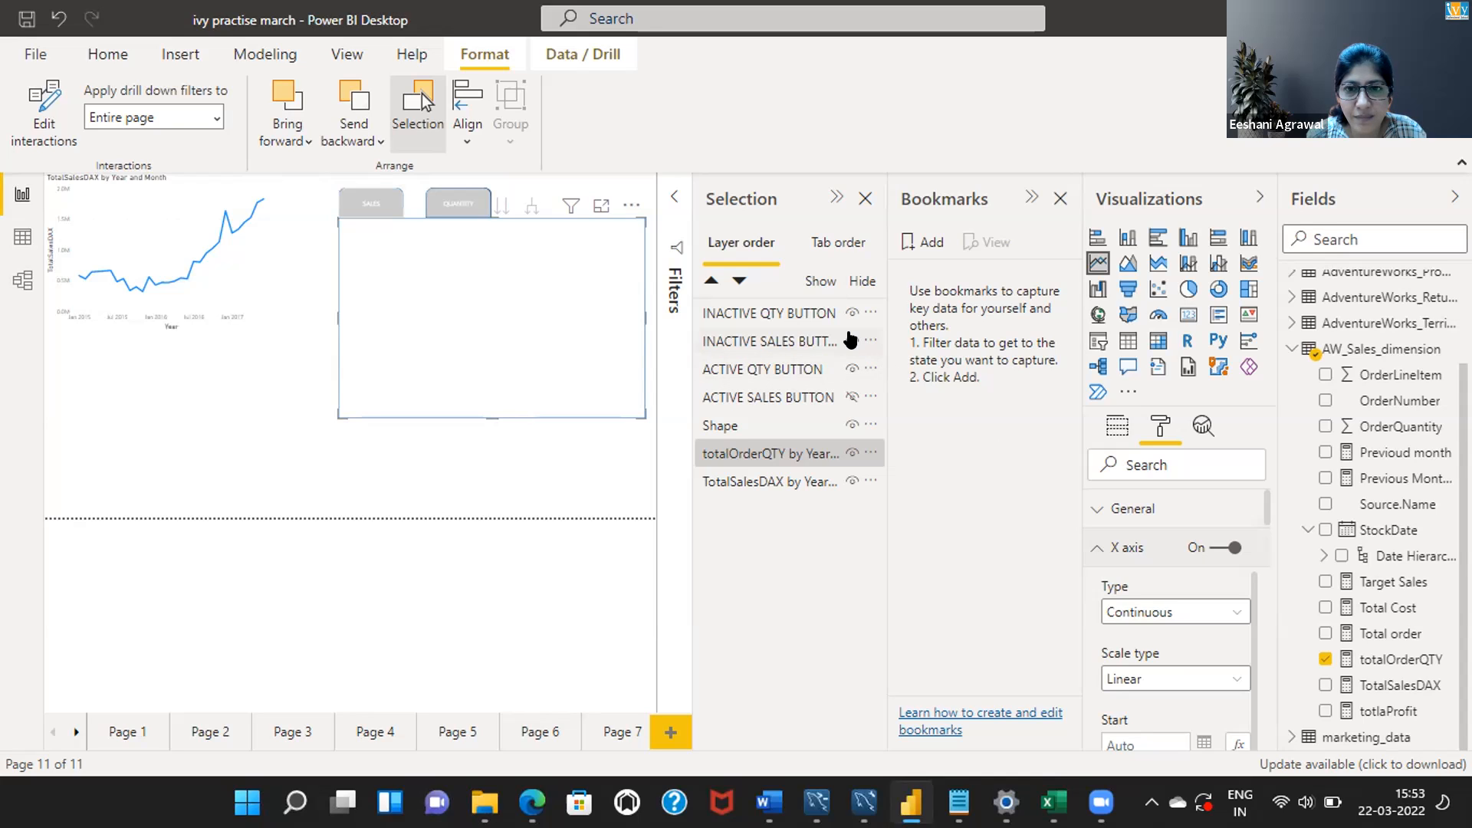
Hide the INACTIVE SALES BUTTON, ACTIVE QTY BUTTON and TotalSalesDAX chart layers and show the ACTIVE SALES BUTTON
{"action": "left_click", "coordinate": [850, 340]}
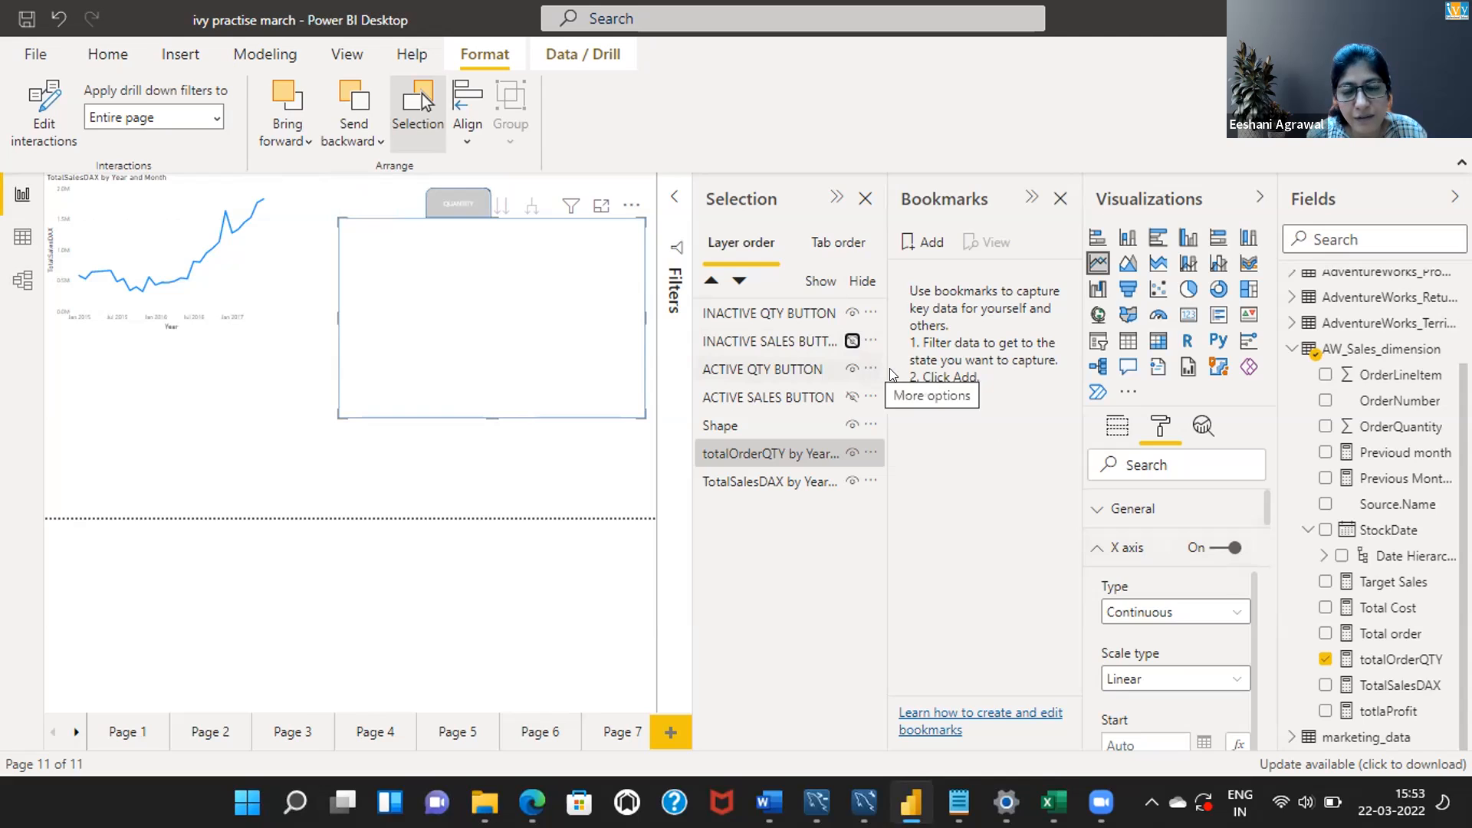
{"action": "left_click", "coordinate": [846, 371]}
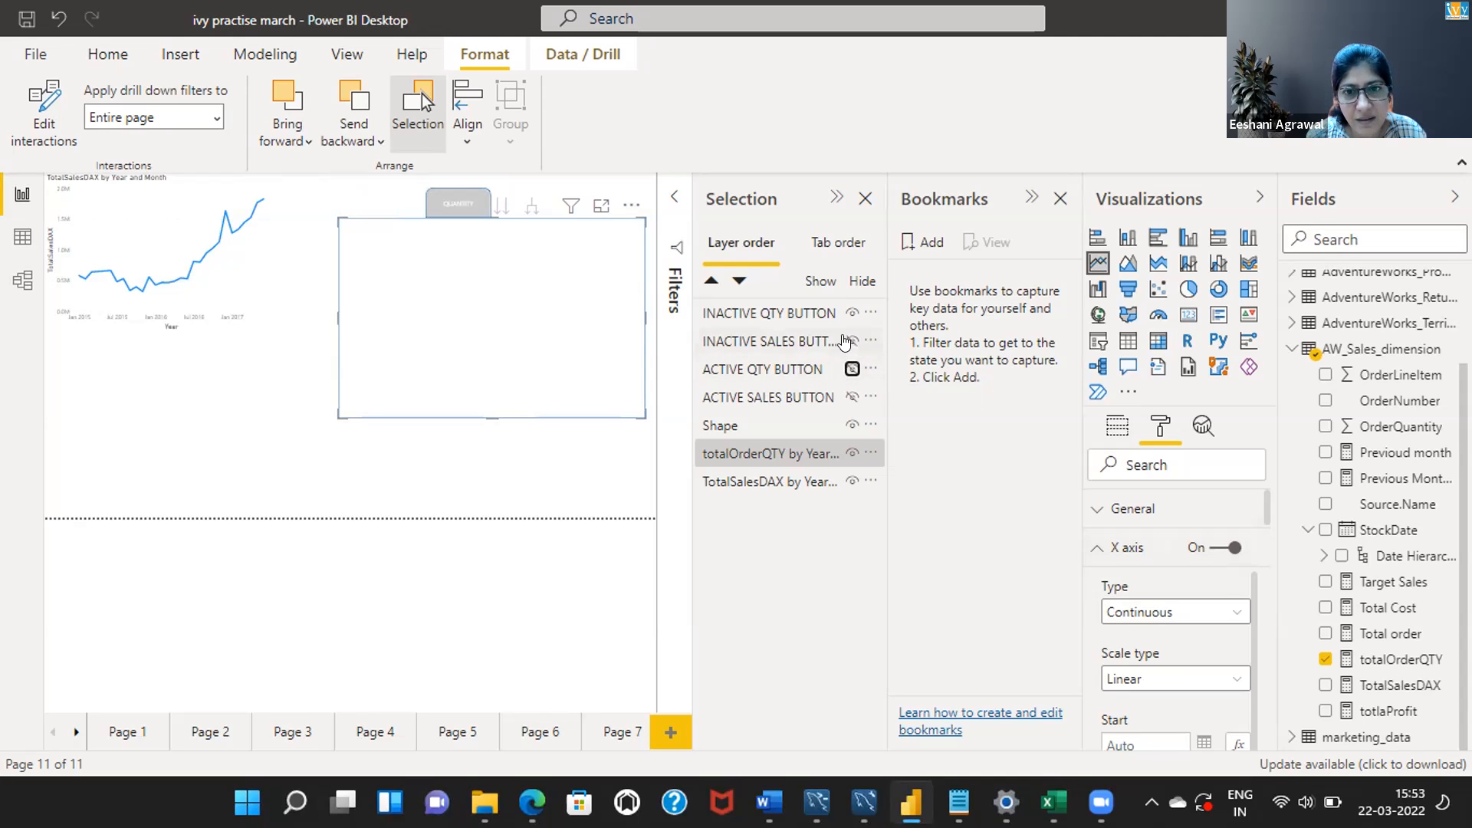
{"action": "left_click", "coordinate": [847, 341]}
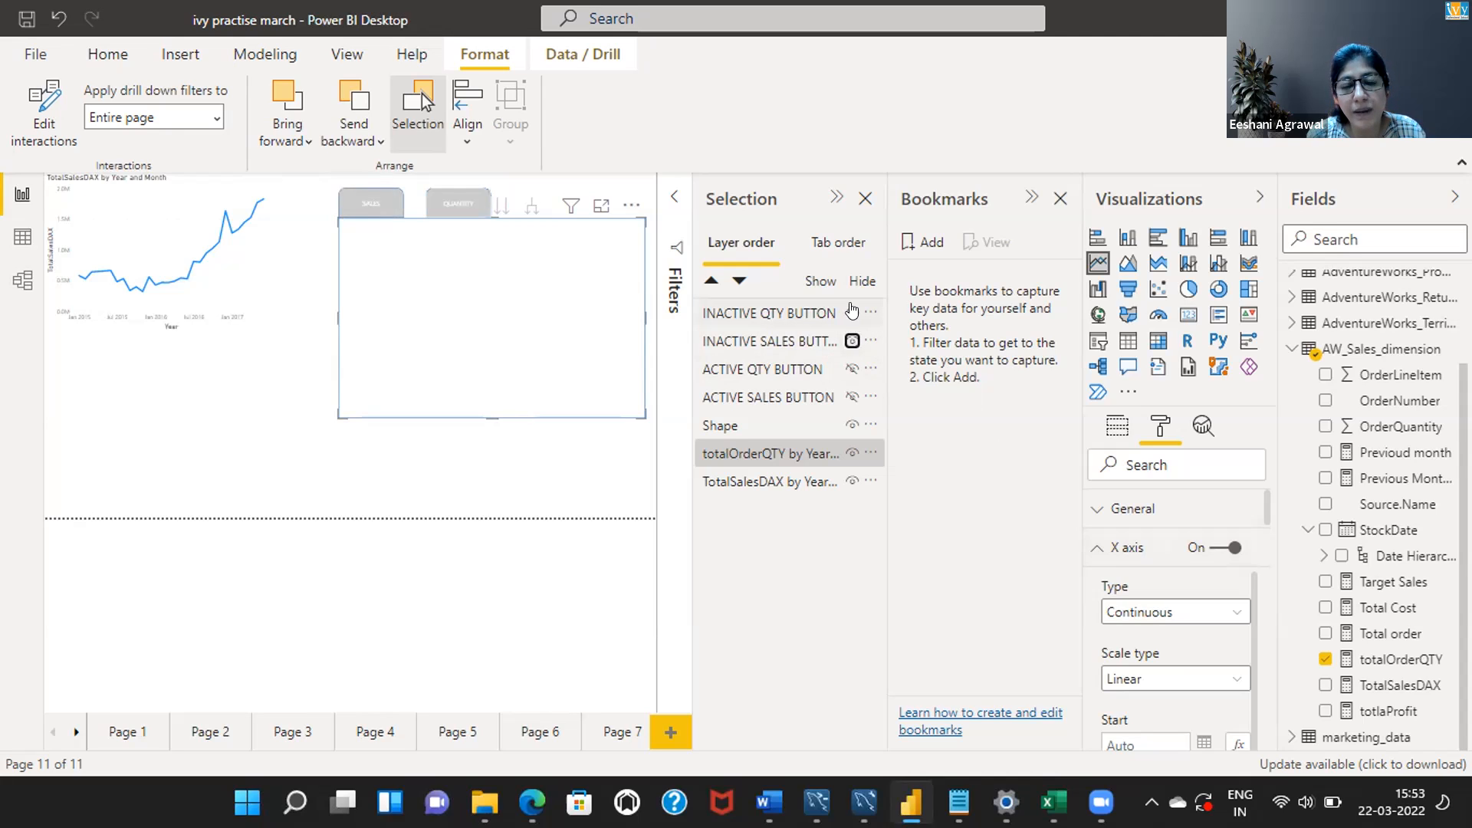
{"action": "left_click", "coordinate": [851, 397]}
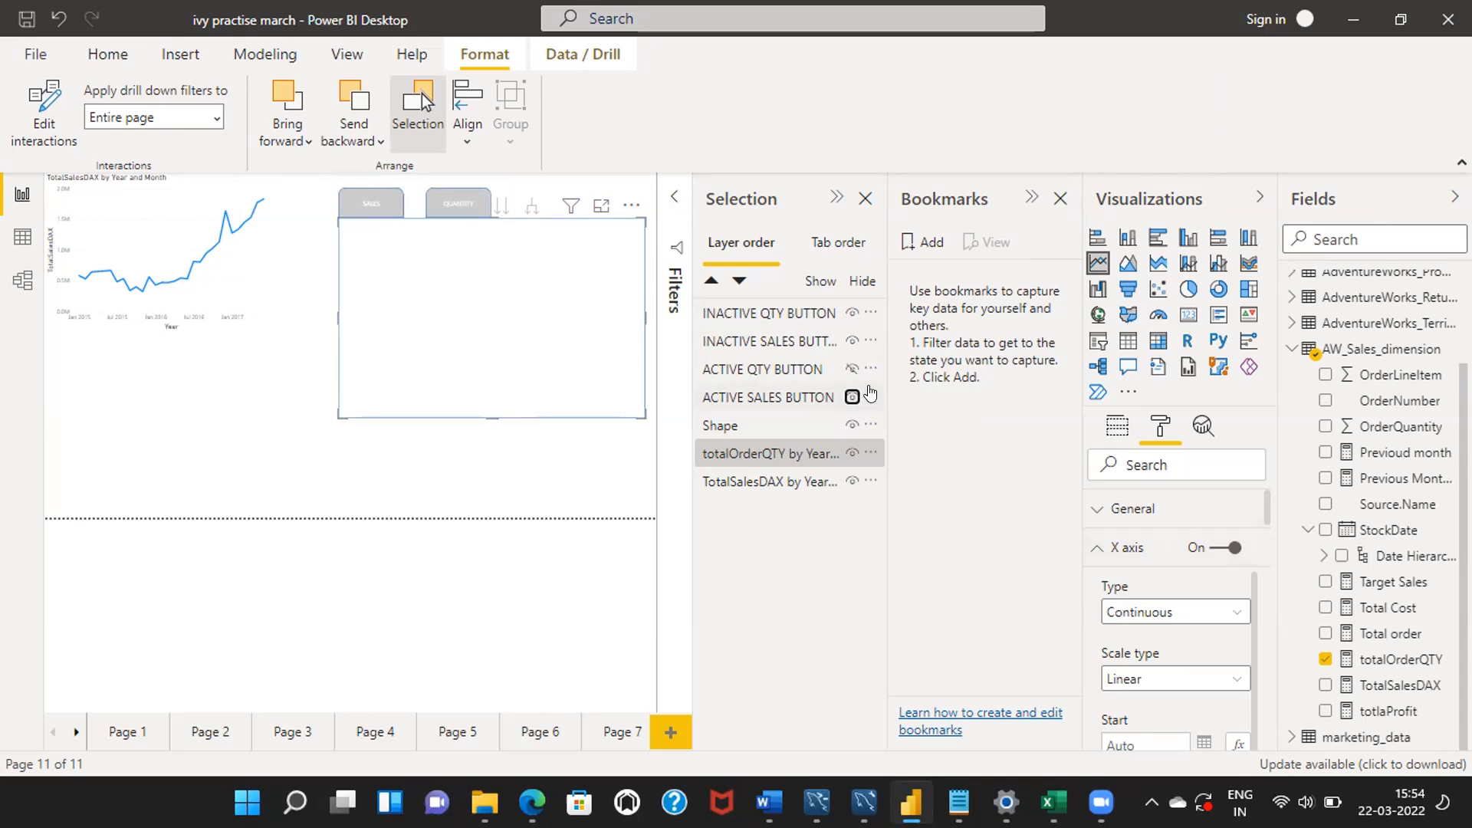
{"action": "left_click", "coordinate": [851, 341]}
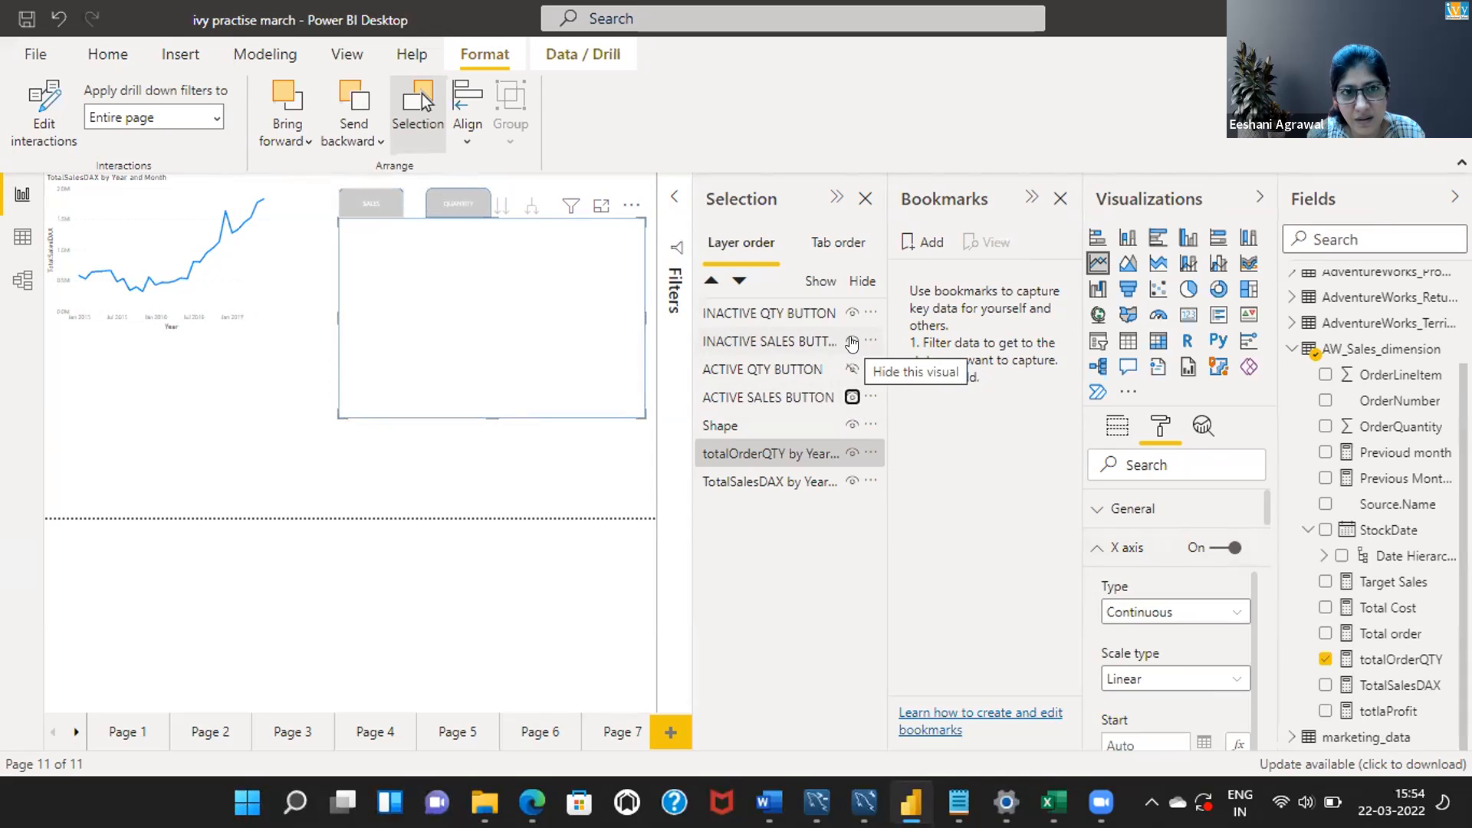
{"action": "left_click", "coordinate": [850, 342]}
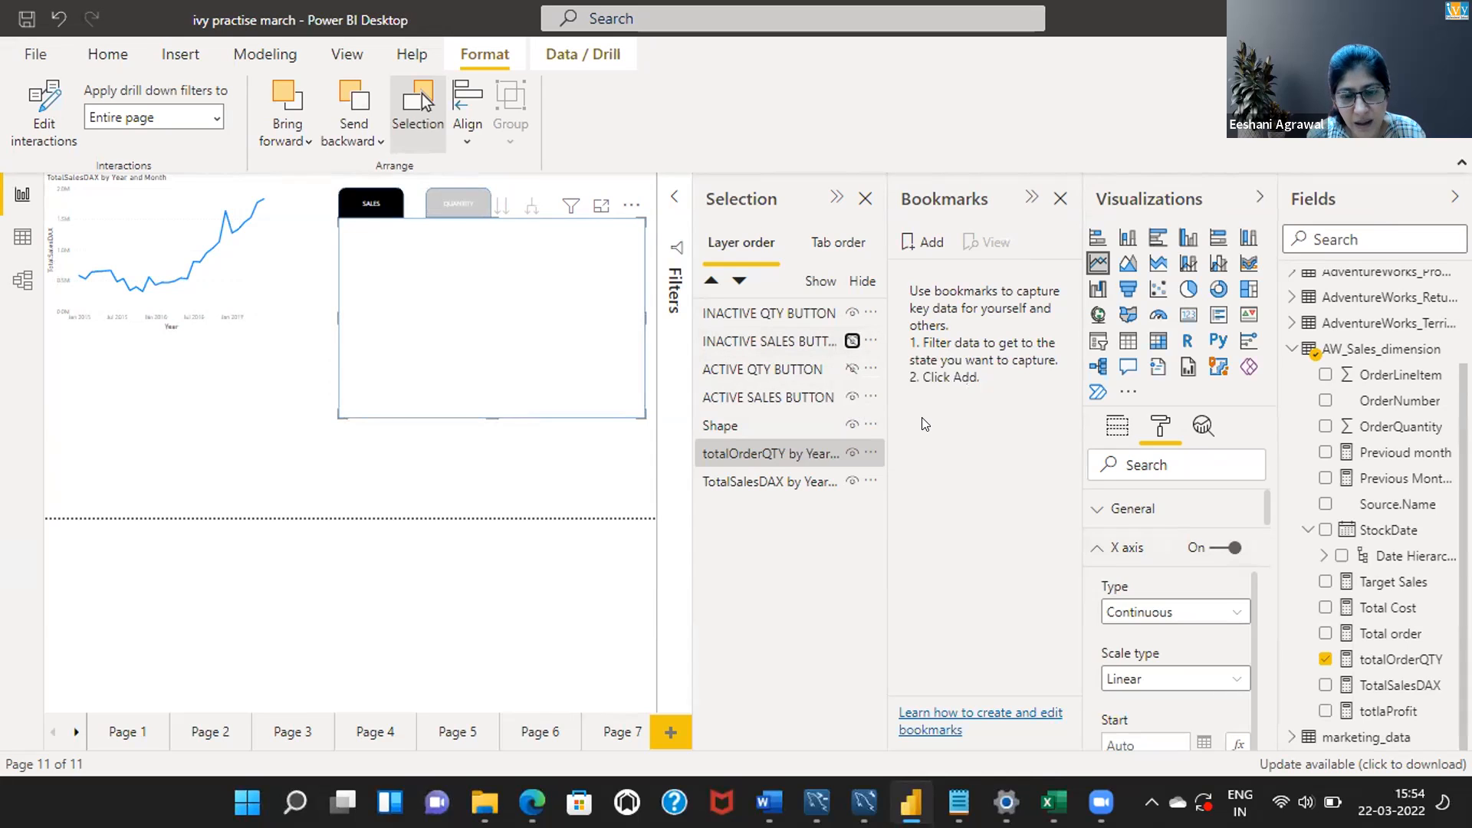
{"action": "left_click", "coordinate": [851, 480]}
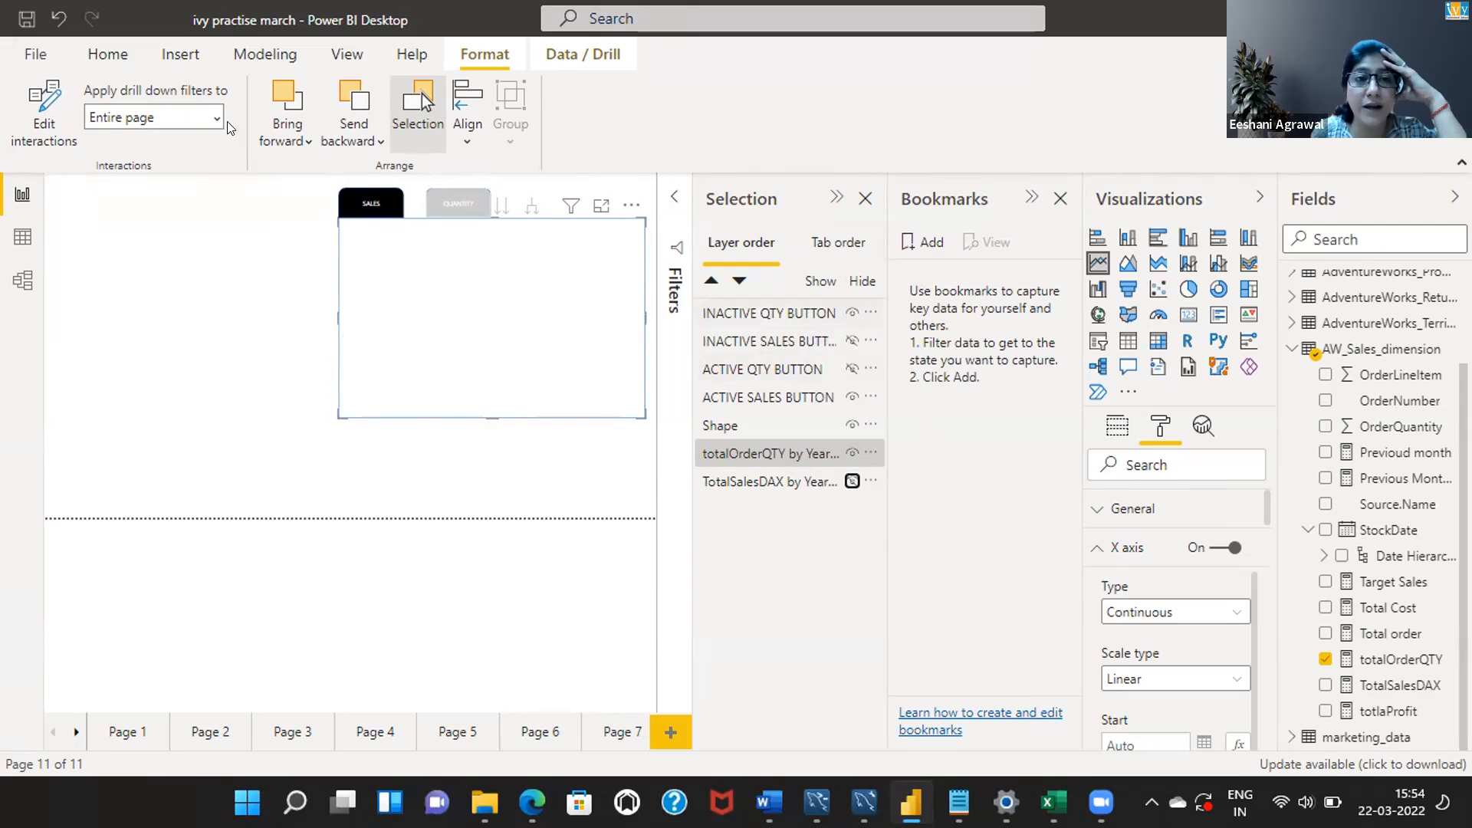
Send the totalOrderQTY line chart backward one level in the layer order
{"action": "left_click", "coordinate": [373, 136]}
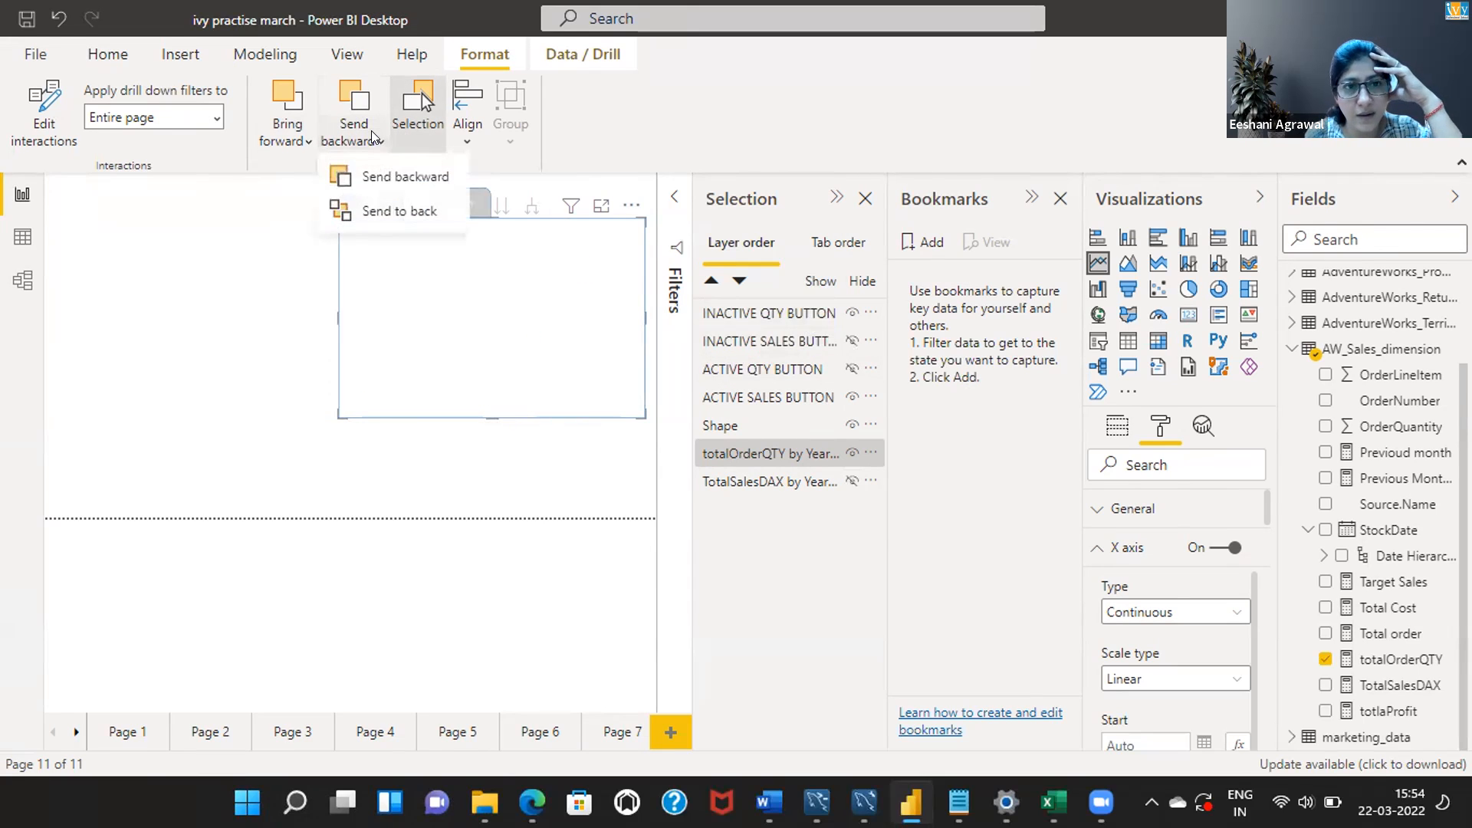
{"action": "left_click", "coordinate": [386, 178]}
{"action": "mouse_move", "coordinate": [465, 303]}
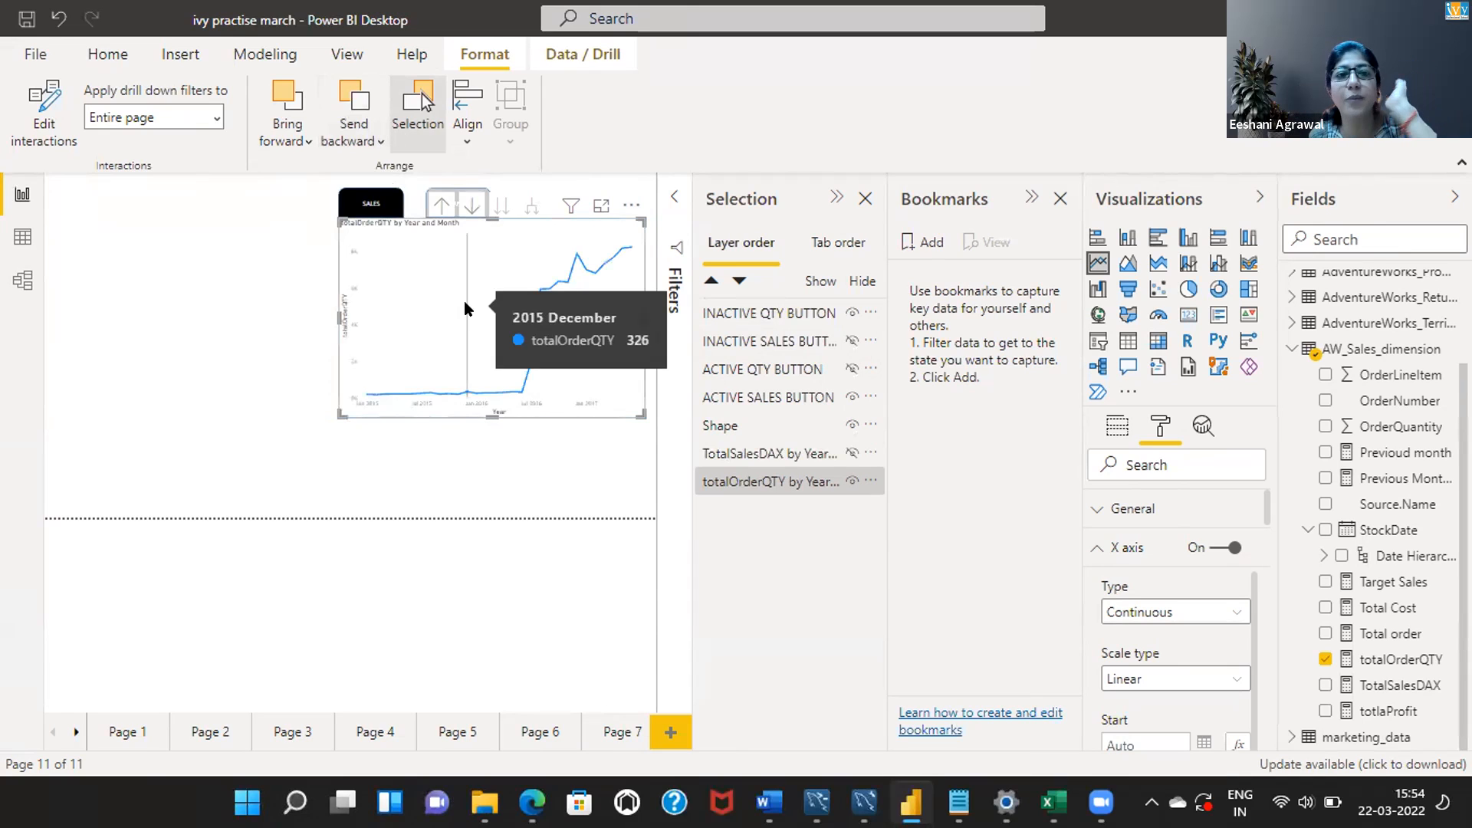
Add a bookmark of the current page state and name it "qty view"
{"action": "left_click", "coordinate": [921, 242]}
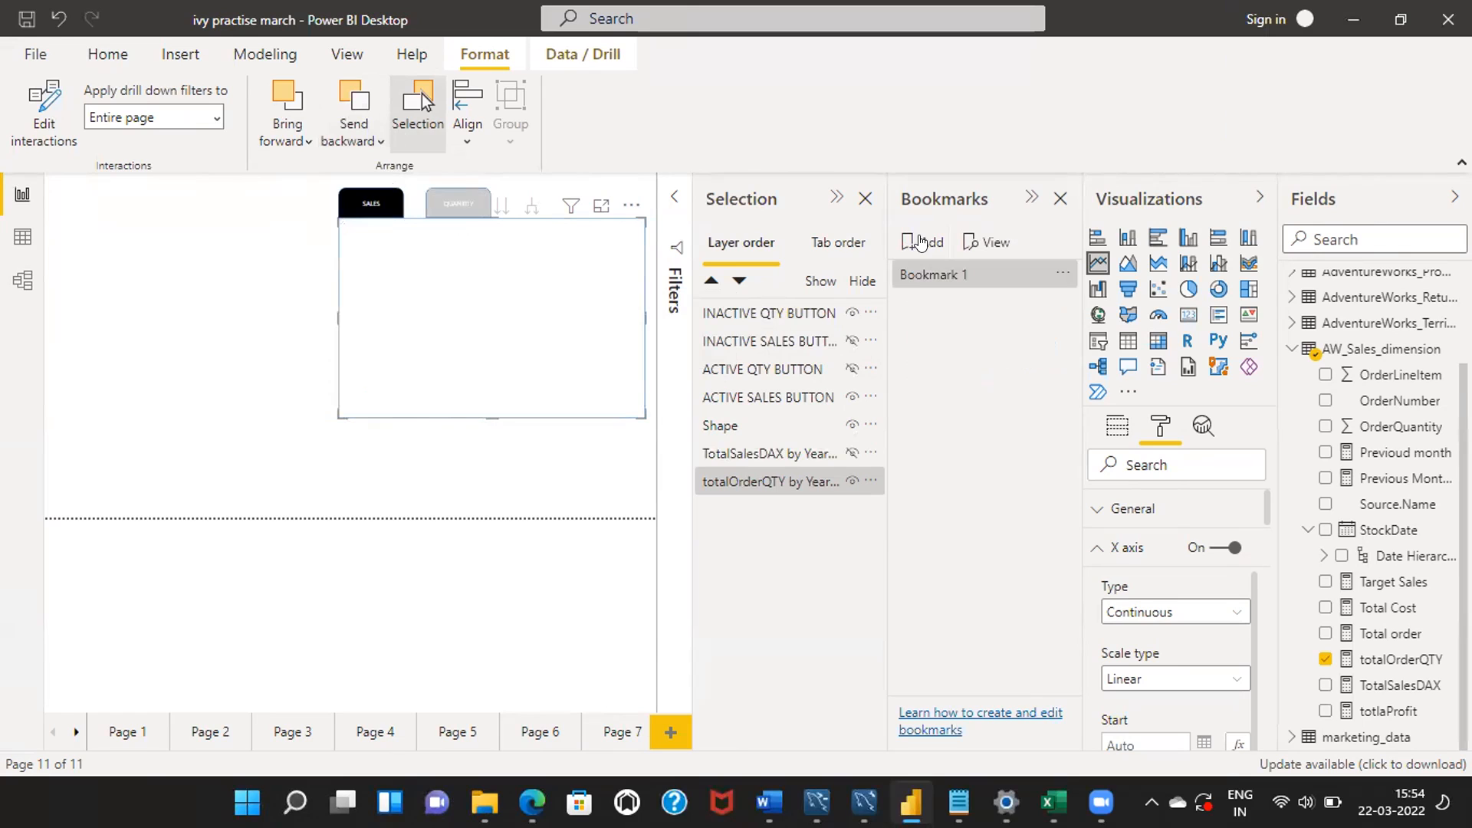
{"action": "double_click", "coordinate": [927, 274]}
{"action": "key", "text": "BackSpace"}
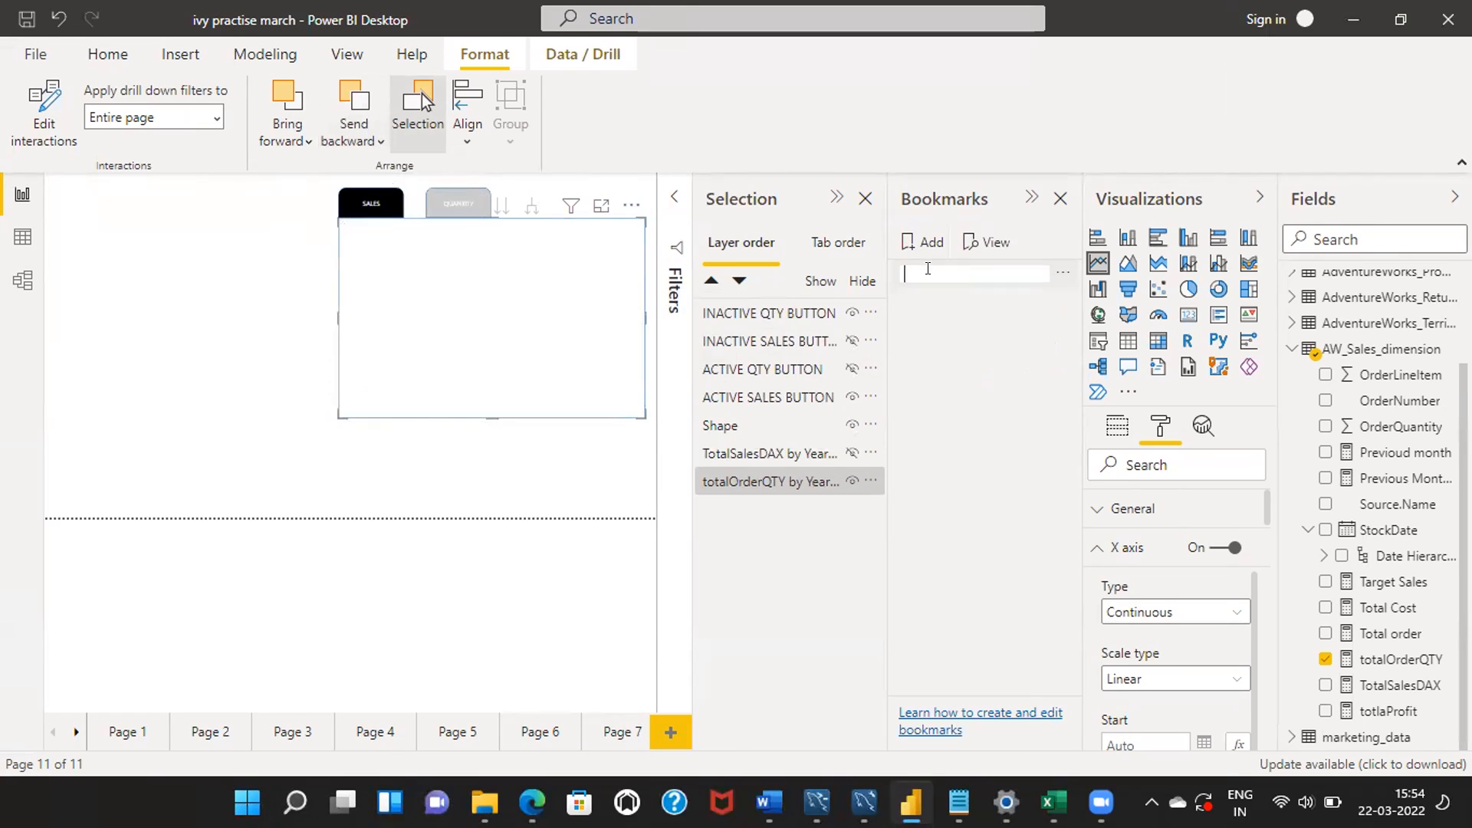
{"action": "type", "text": "qty v"}
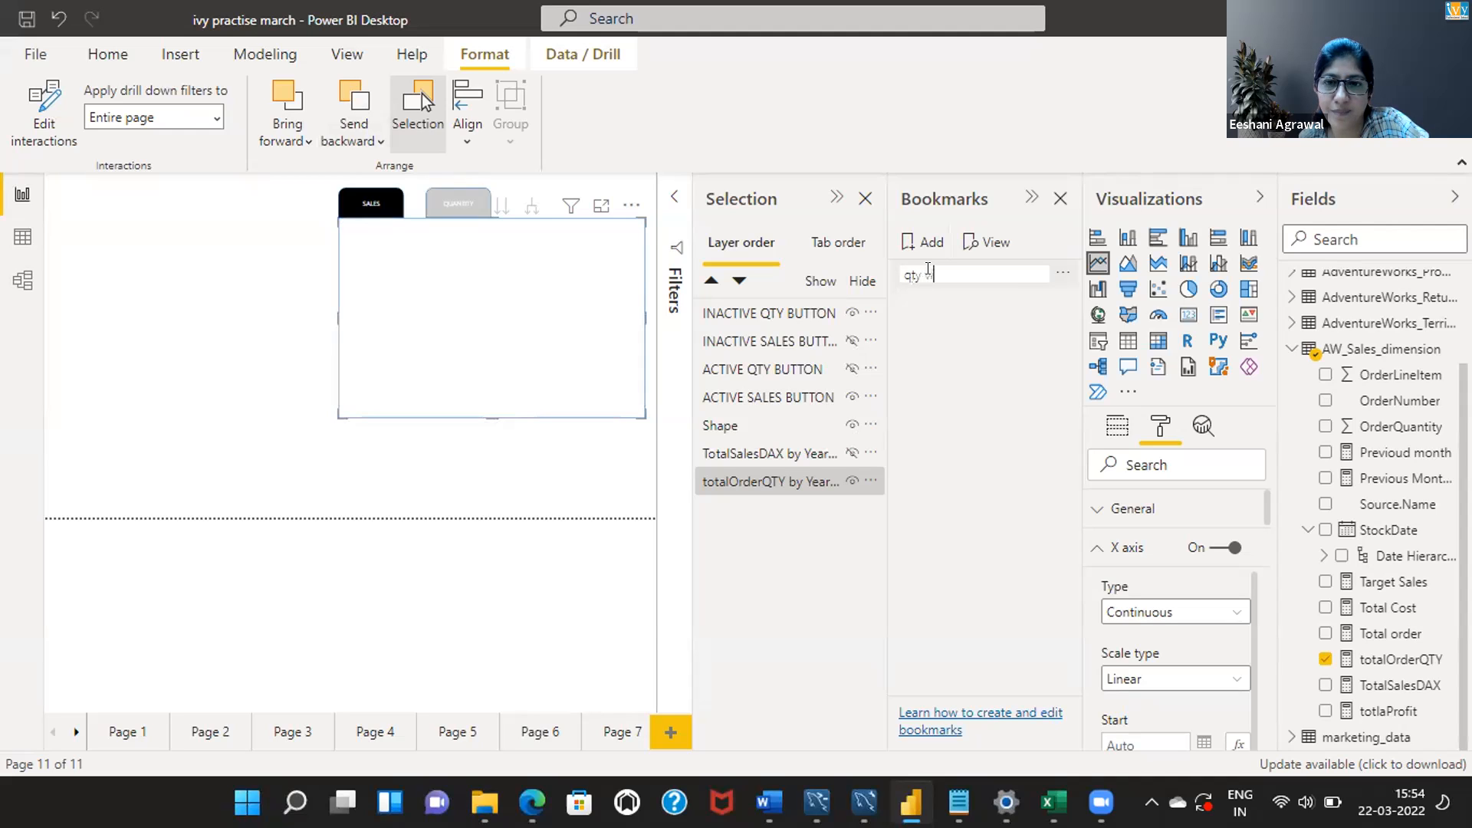
{"action": "type", "text": "iew"}
{"action": "key", "text": "Return"}
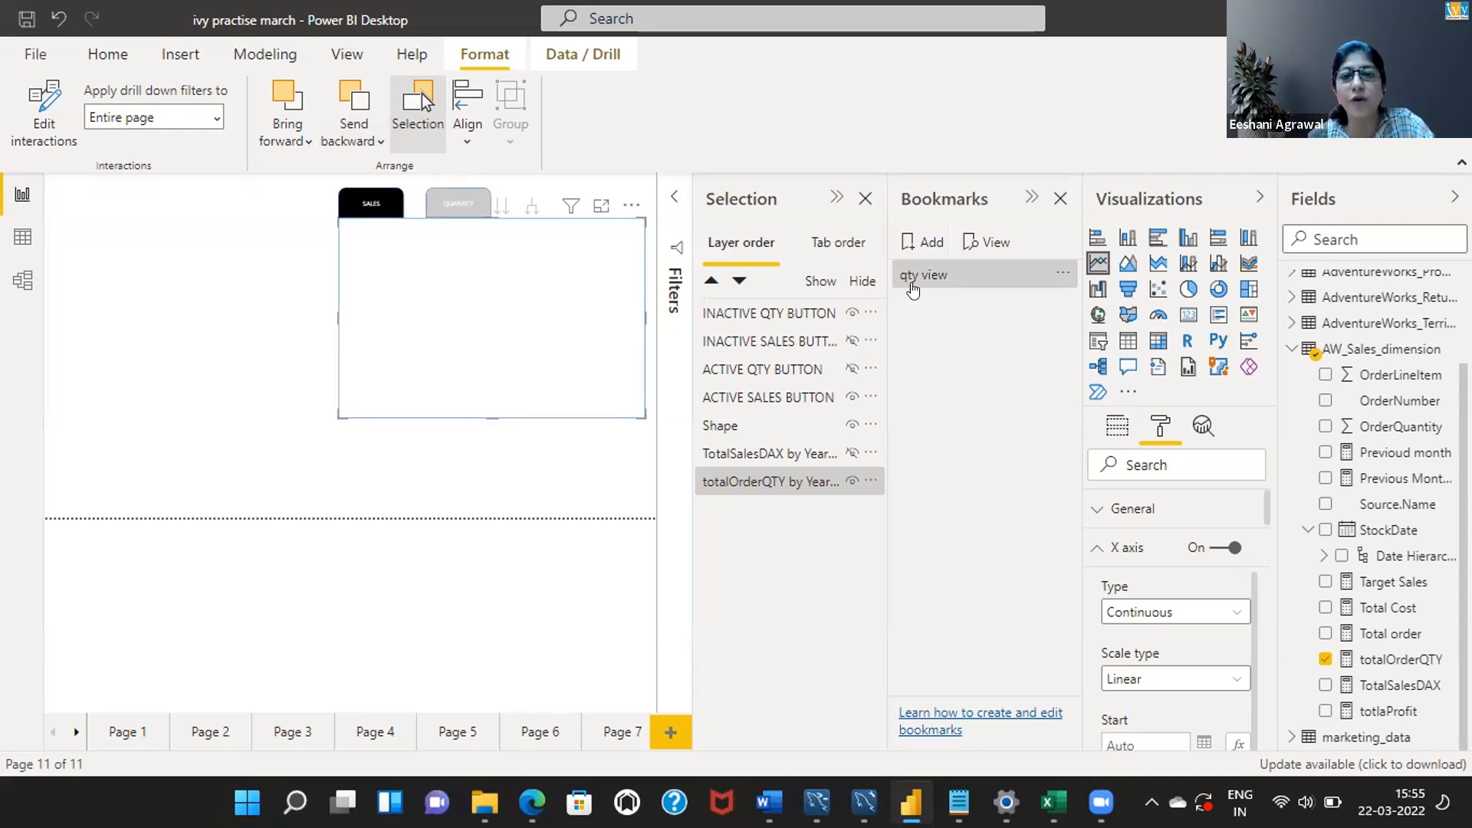
Apply the qty view bookmark several times to check what it displays
{"action": "left_click", "coordinate": [922, 276]}
{"action": "left_click", "coordinate": [922, 275]}
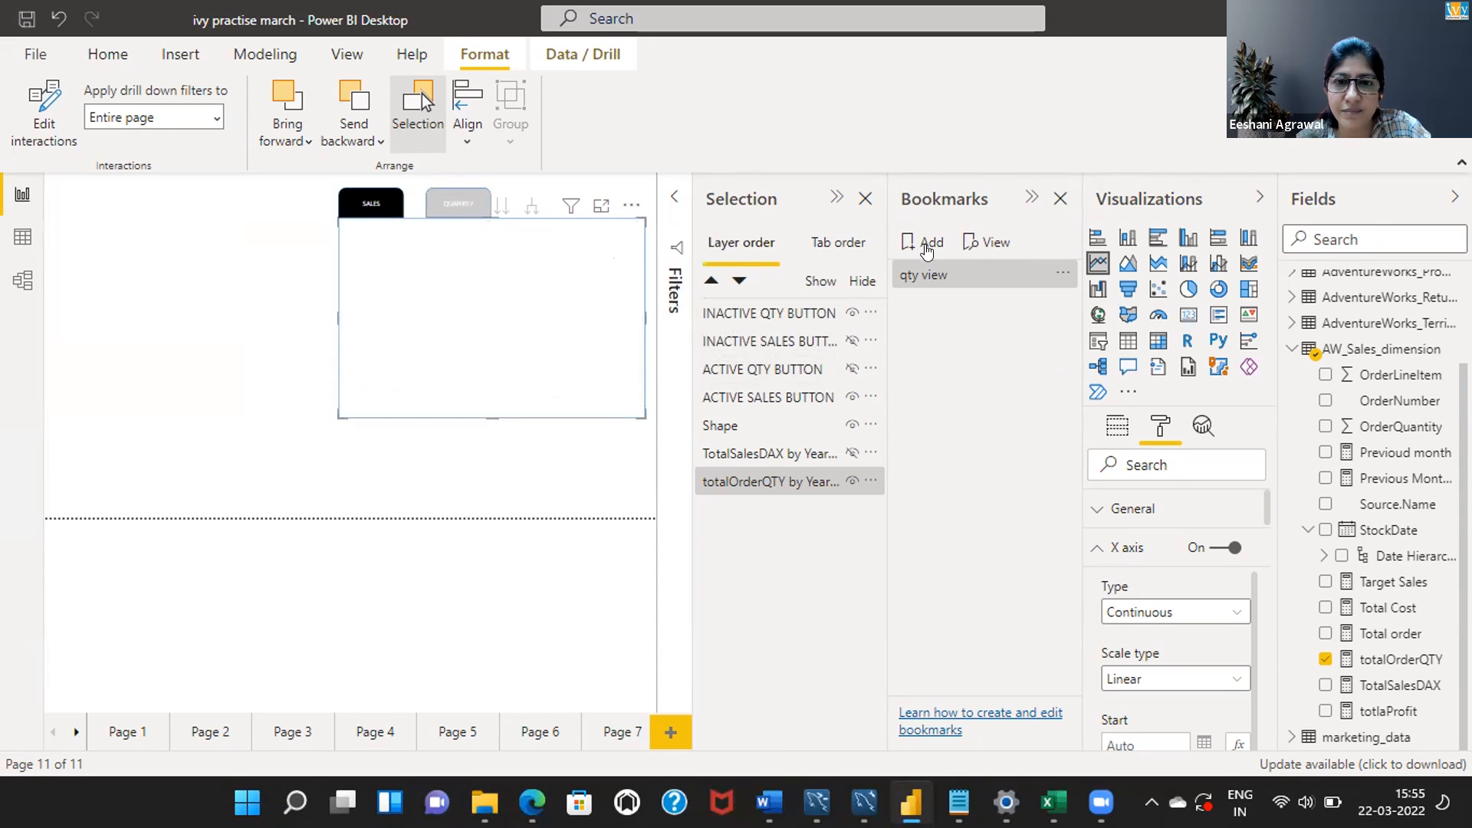
{"action": "left_click", "coordinate": [915, 272]}
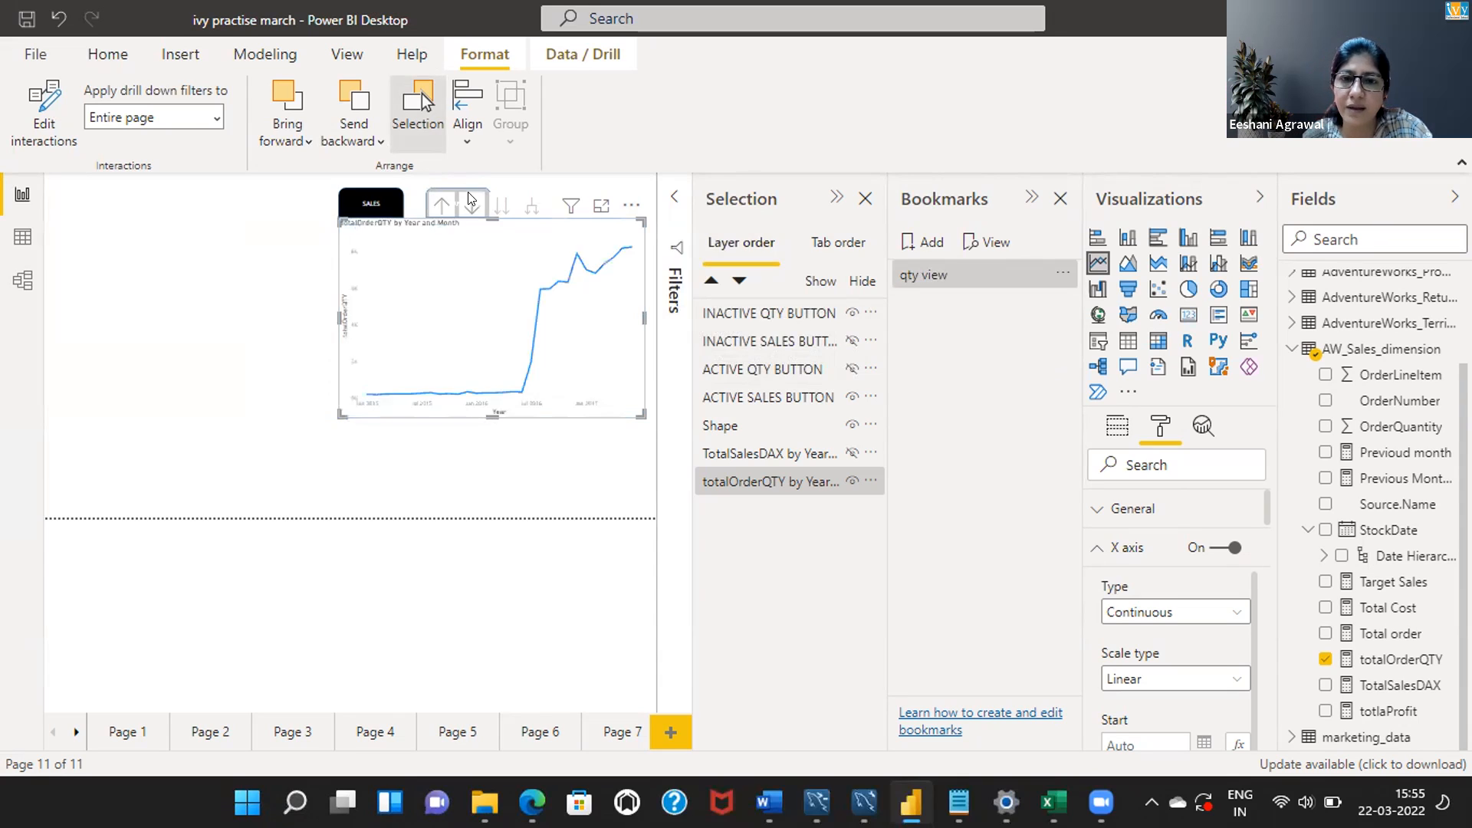
{"action": "left_click", "coordinate": [922, 274]}
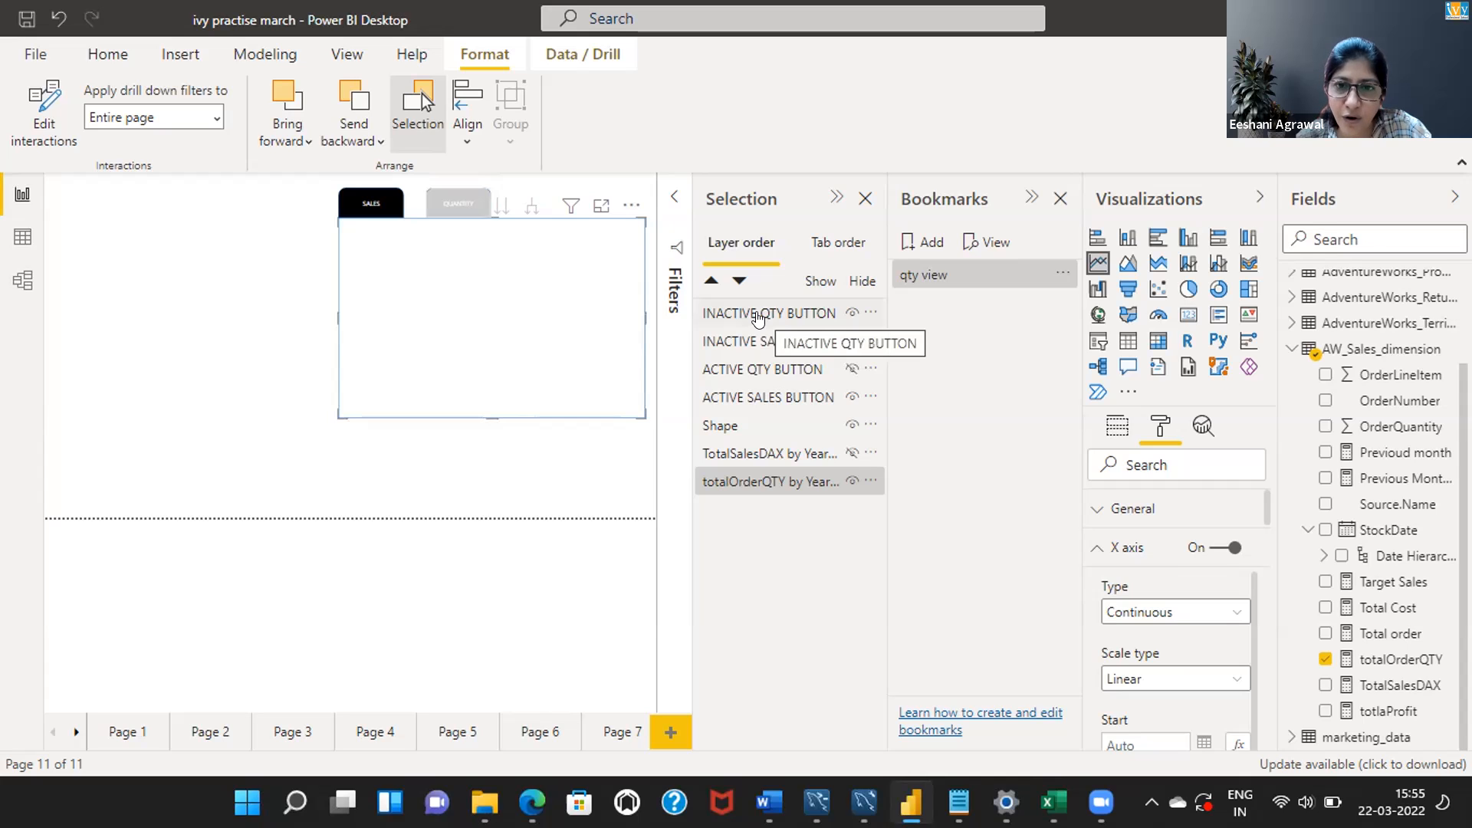
Show INACTIVE SALES BUTTON, ACTIVE QTY BUTTON and the TotalSalesDAX chart; hide INACTIVE QTY BUTTON, ACTIVE SALES BUTTON and the totalOrderQTY chart
{"action": "left_click", "coordinate": [851, 314]}
{"action": "left_click", "coordinate": [848, 340]}
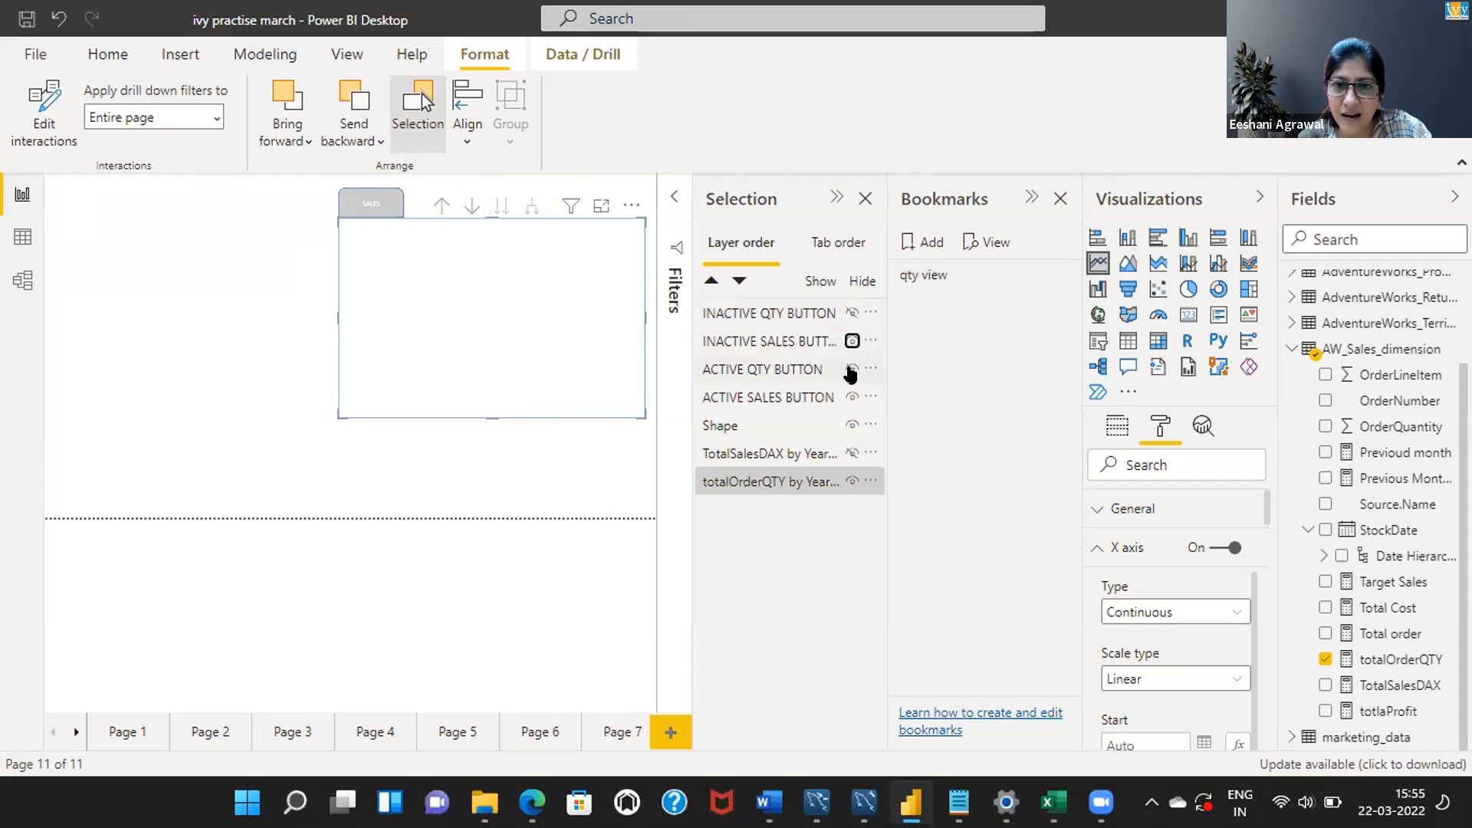
{"action": "left_click", "coordinate": [850, 369]}
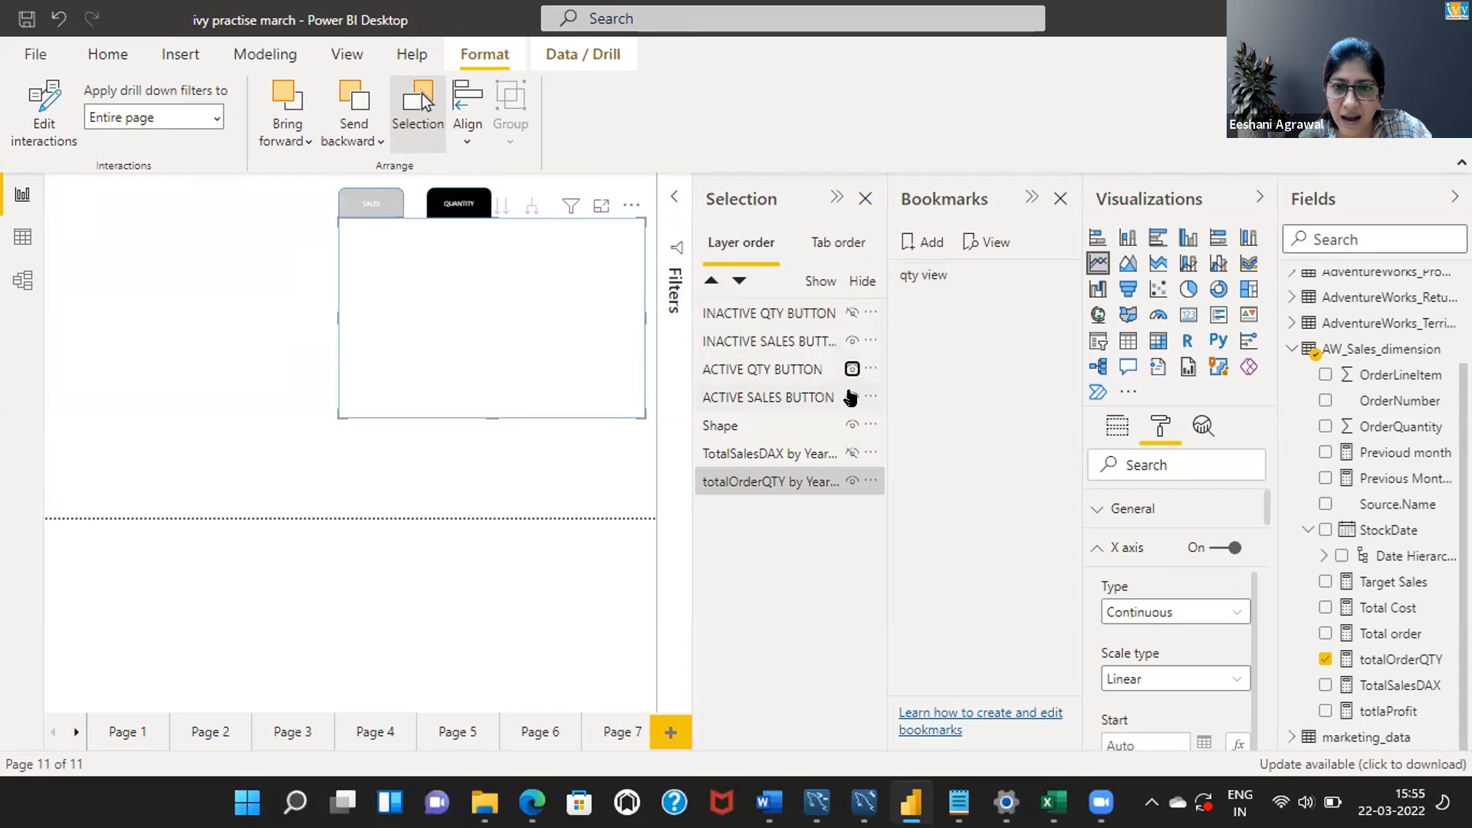
{"action": "left_click", "coordinate": [852, 397]}
{"action": "left_click", "coordinate": [852, 481]}
{"action": "left_click", "coordinate": [852, 452]}
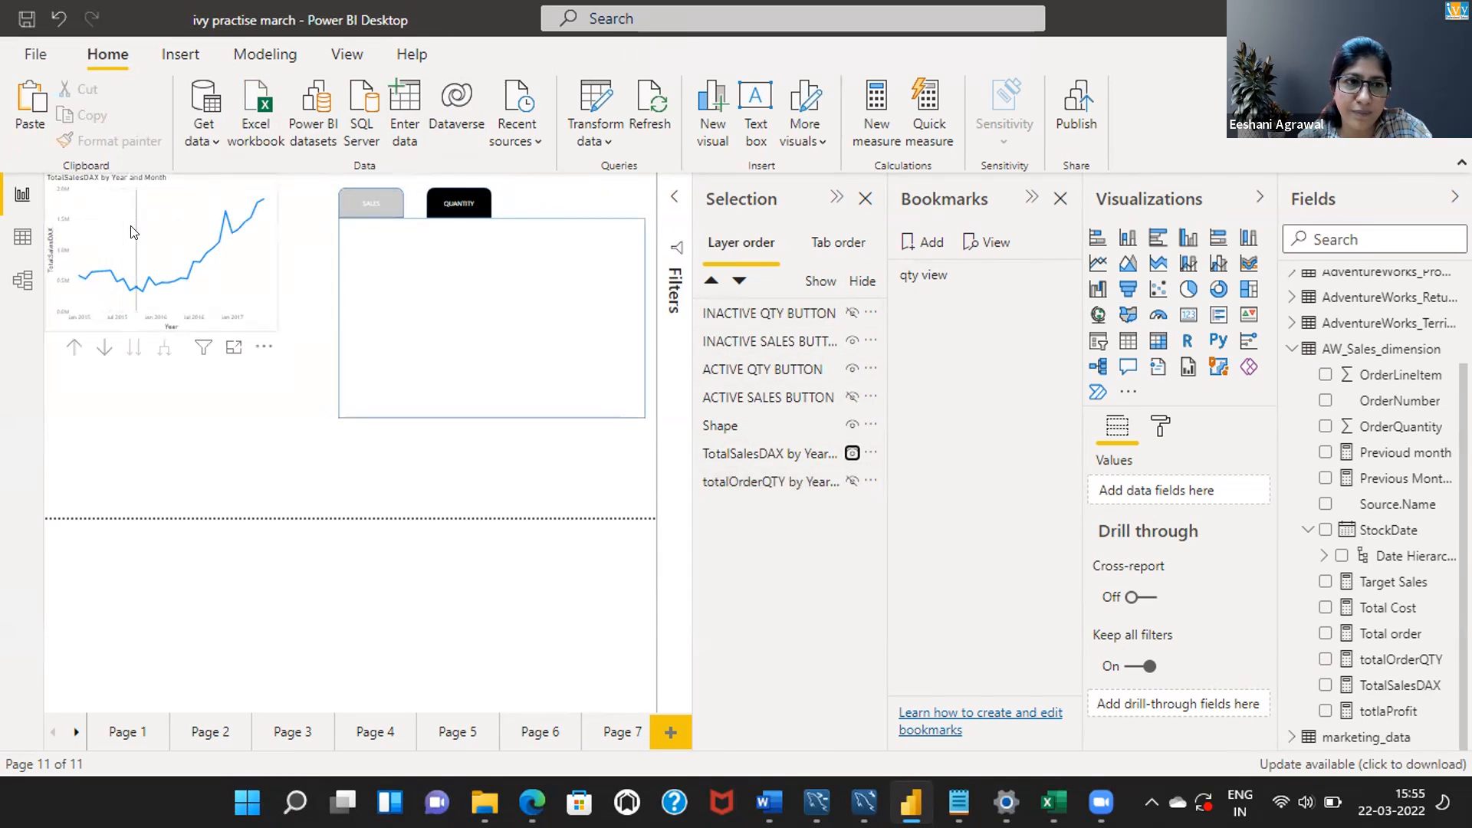
Move the TotalSalesDAX line chart into the frame below the buttons and enlarge it to fill the frame
{"action": "left_click_drag", "start_coordinate": [151, 233], "coordinate": [434, 278]}
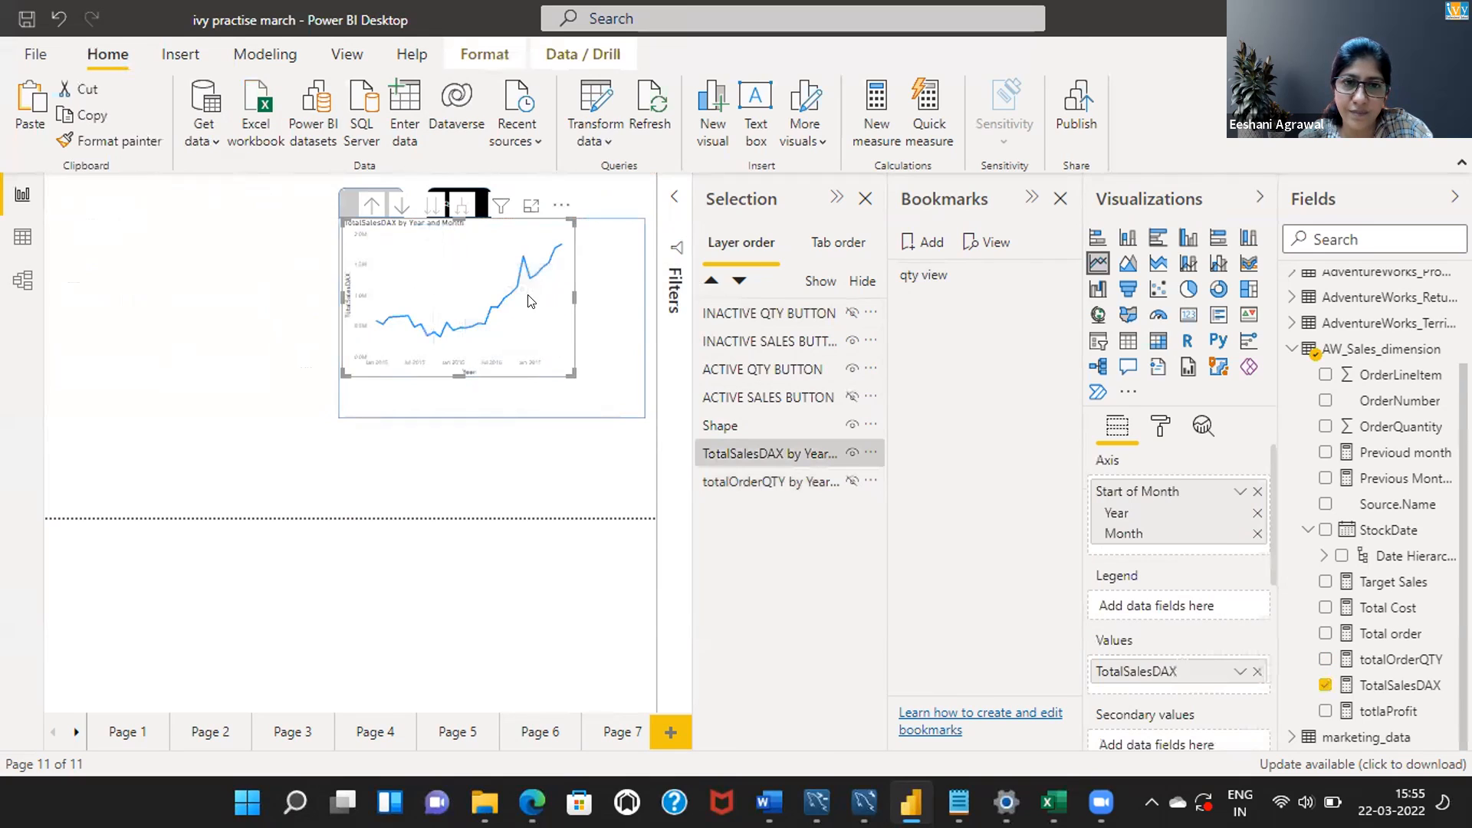
{"action": "left_click_drag", "start_coordinate": [574, 303], "coordinate": [644, 302]}
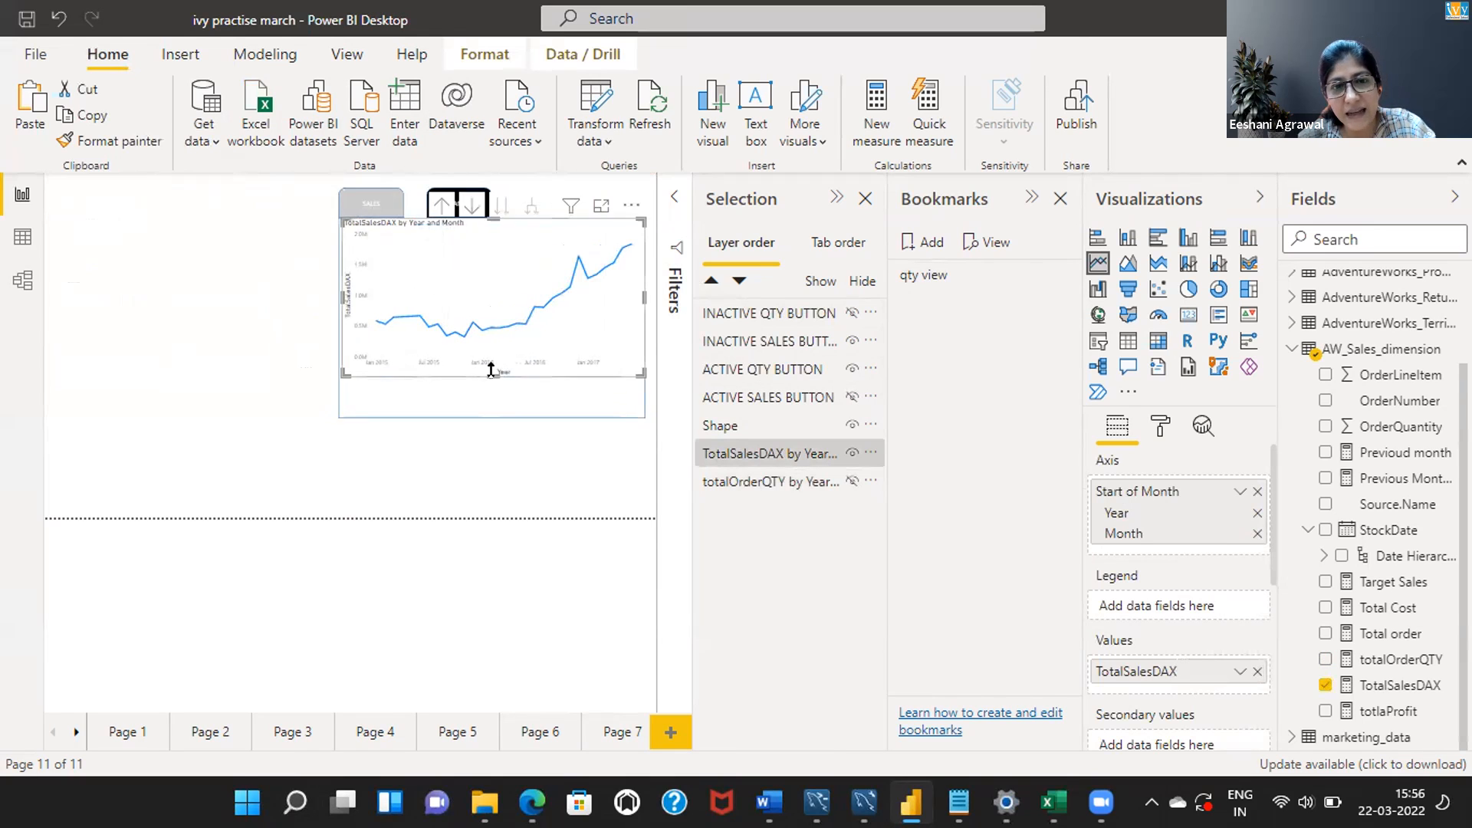
{"action": "left_click_drag", "start_coordinate": [490, 374], "coordinate": [490, 418]}
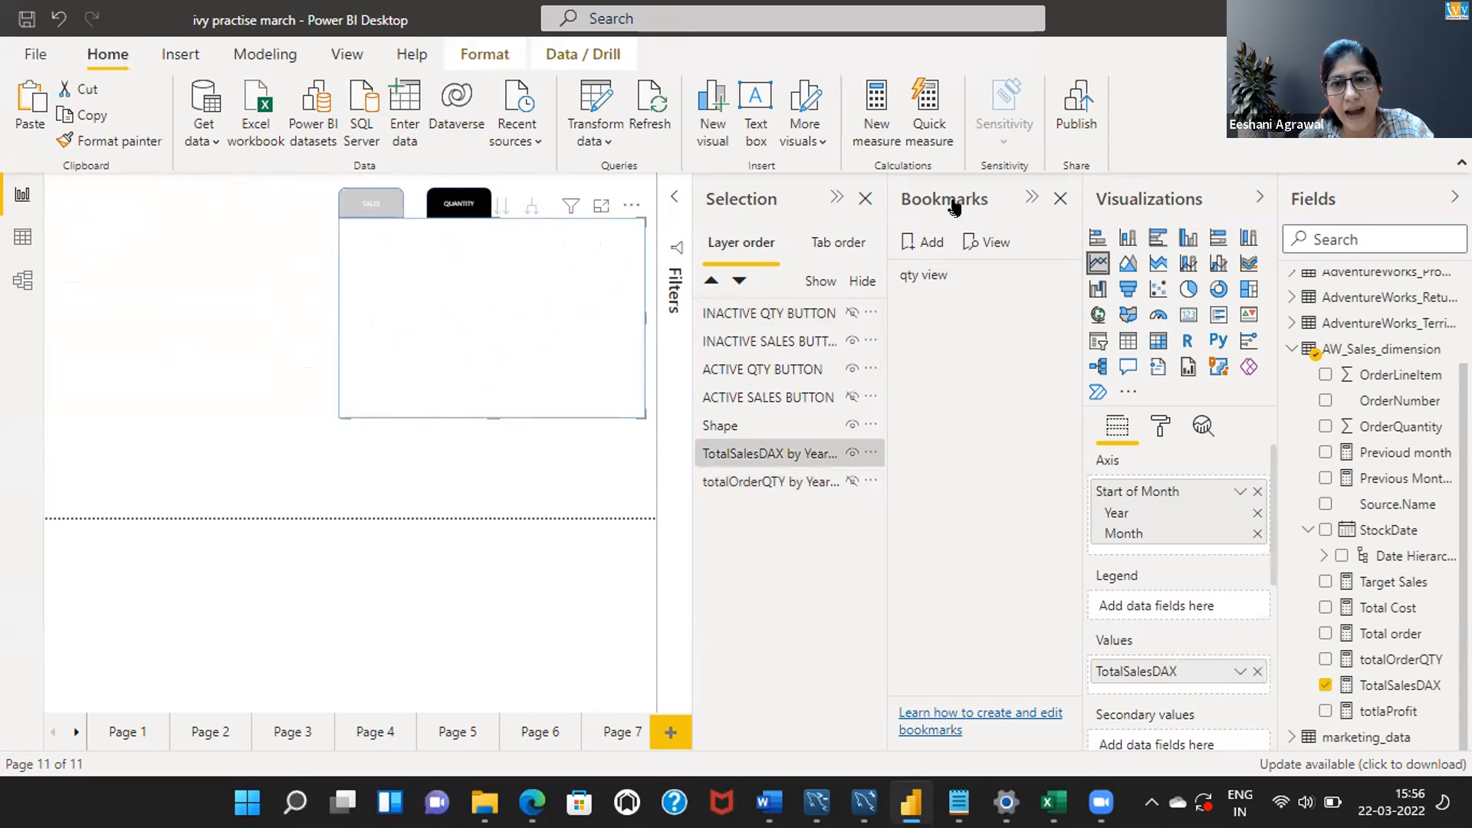
Add a bookmark of the current page state, name it "sales view" and apply it
{"action": "left_click", "coordinate": [925, 244]}
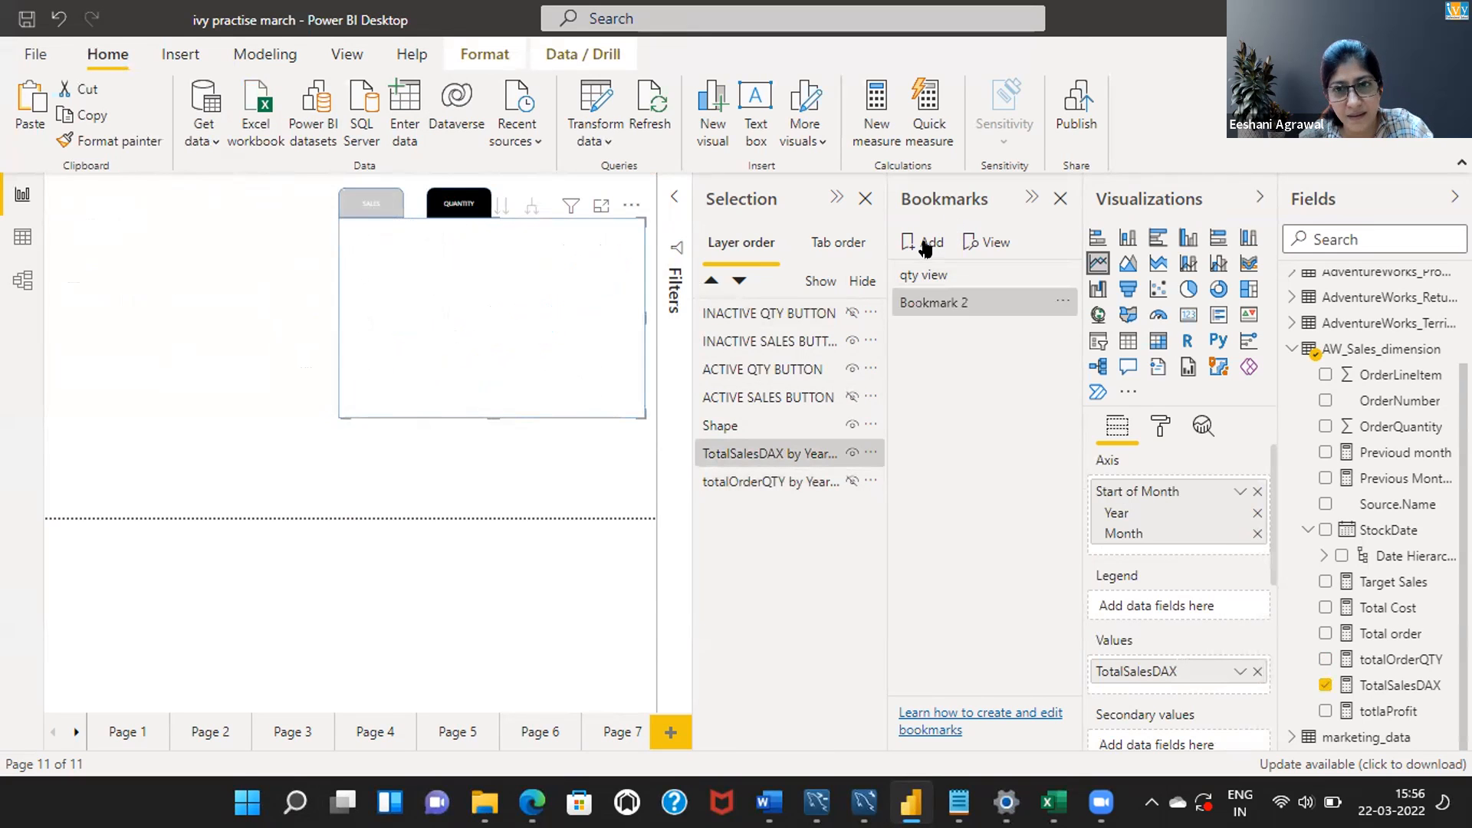
{"action": "double_click", "coordinate": [938, 303]}
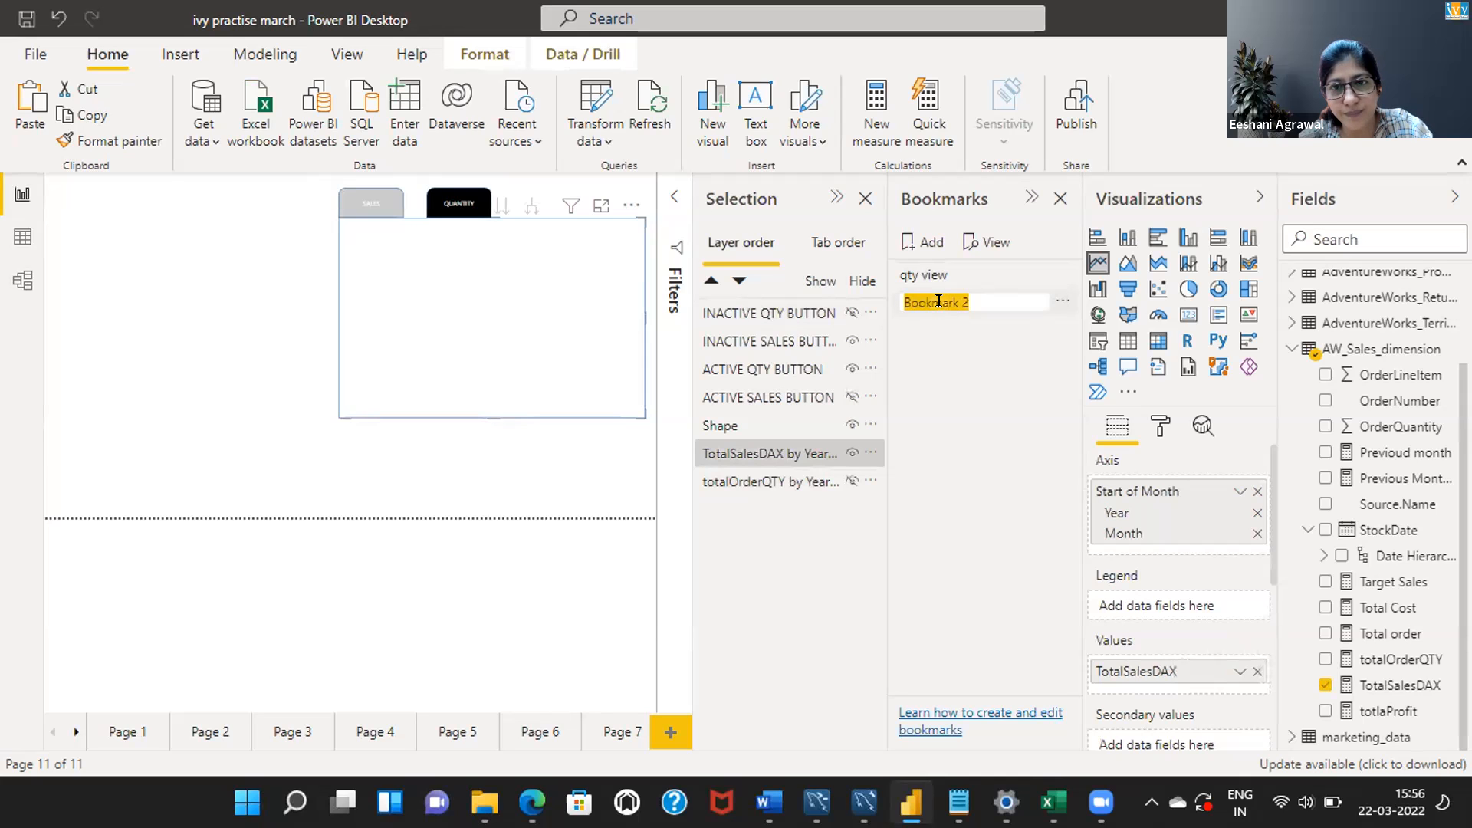
{"action": "type", "text": "sale"}
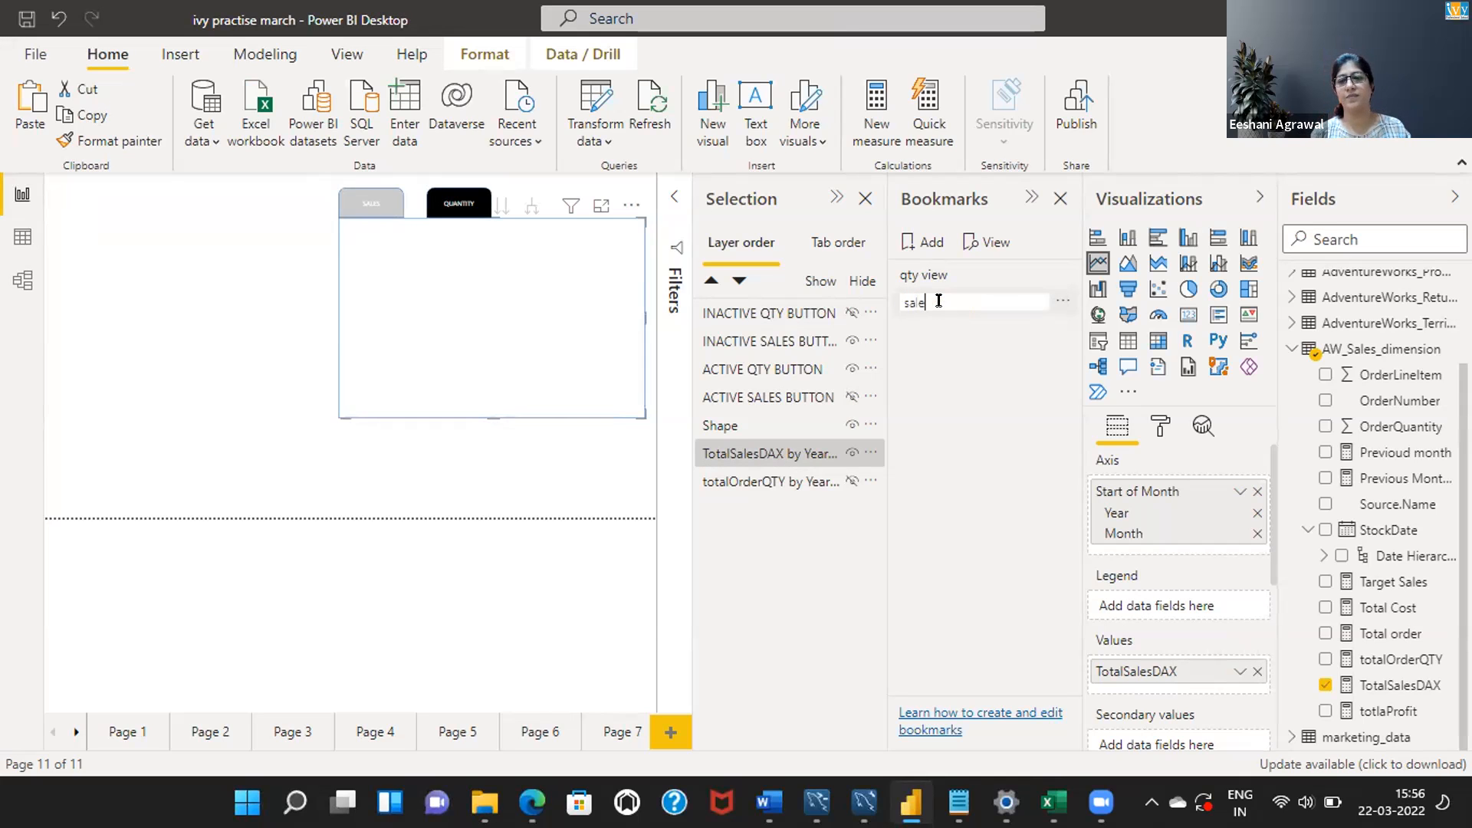
{"action": "type", "text": "s view"}
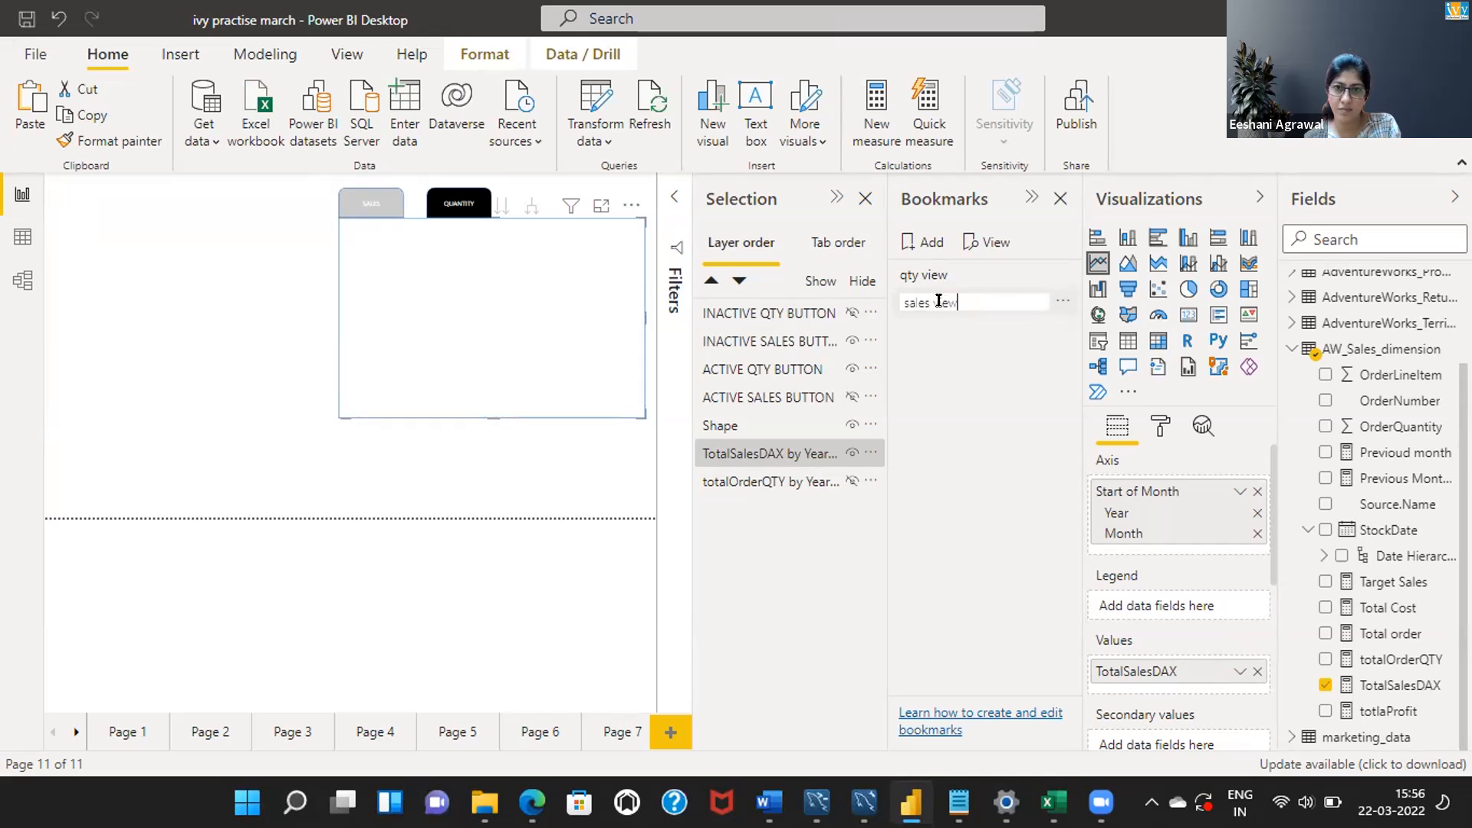
{"action": "key", "text": "Return"}
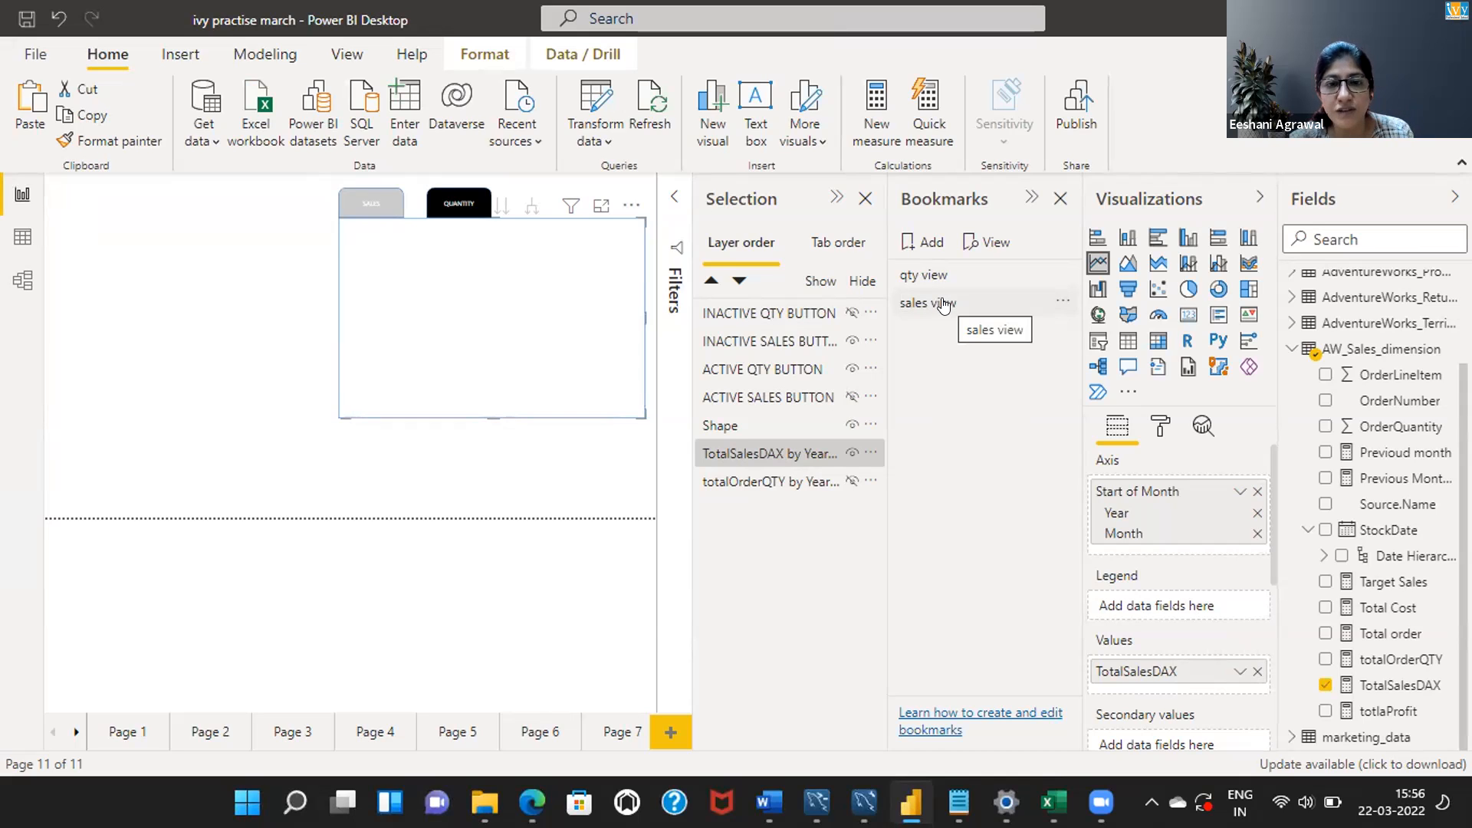
{"action": "left_click", "coordinate": [941, 307]}
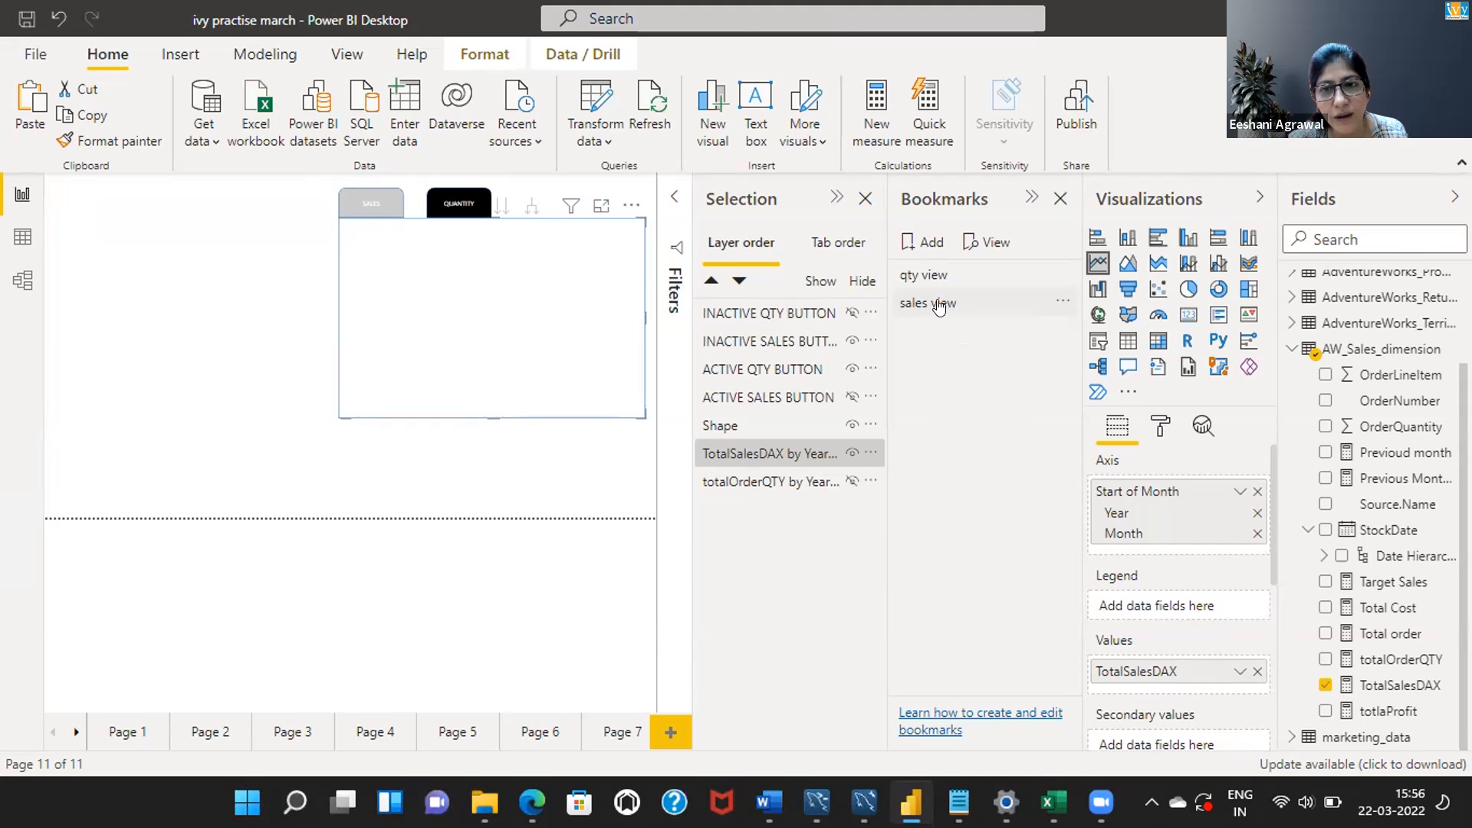
{"action": "left_click", "coordinate": [939, 304]}
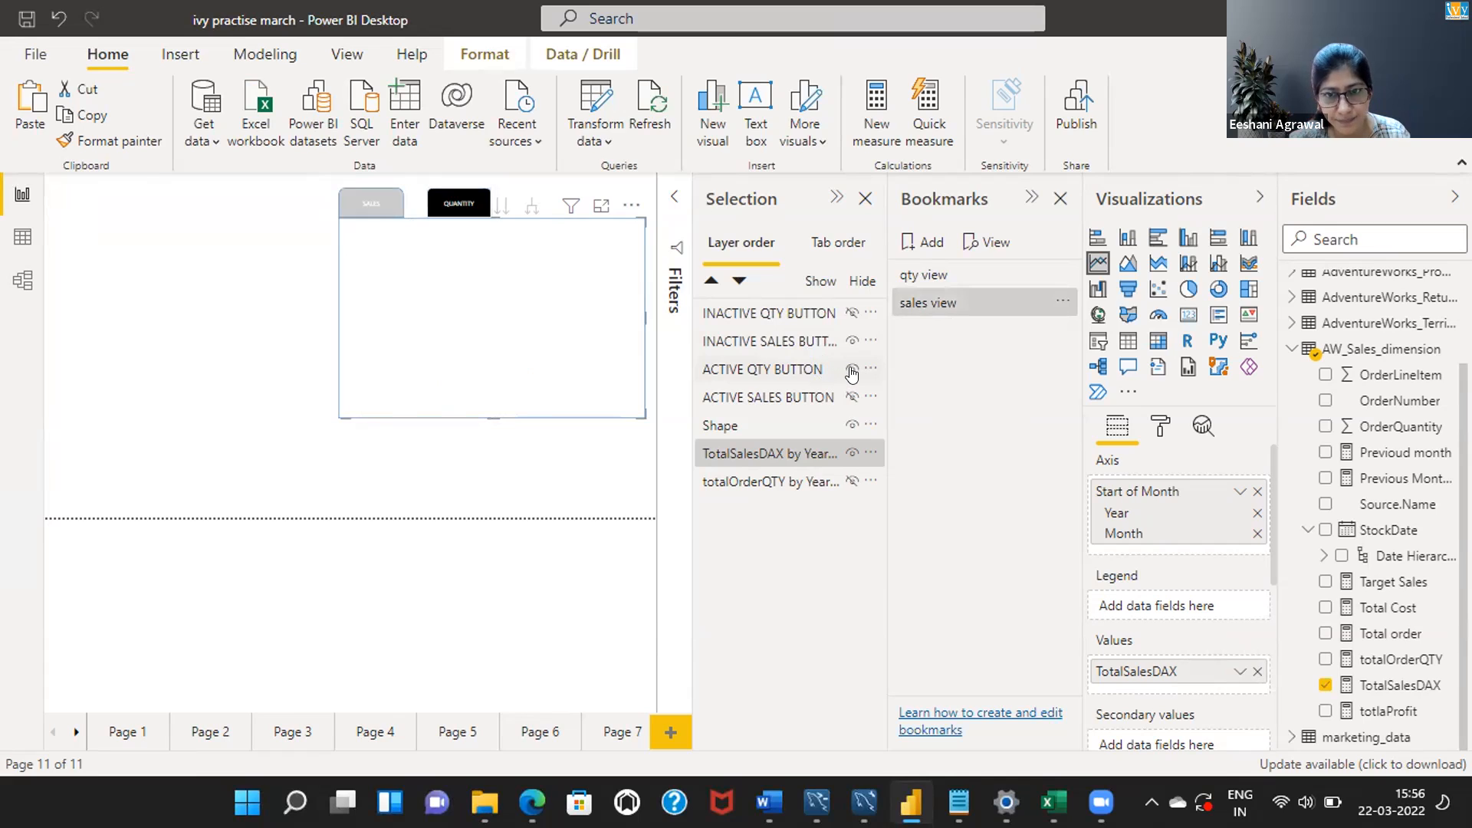
Set the ACTIVE QTY BUTTON's action of type Bookmark to open the qty view bookmark
{"action": "left_click", "coordinate": [792, 371]}
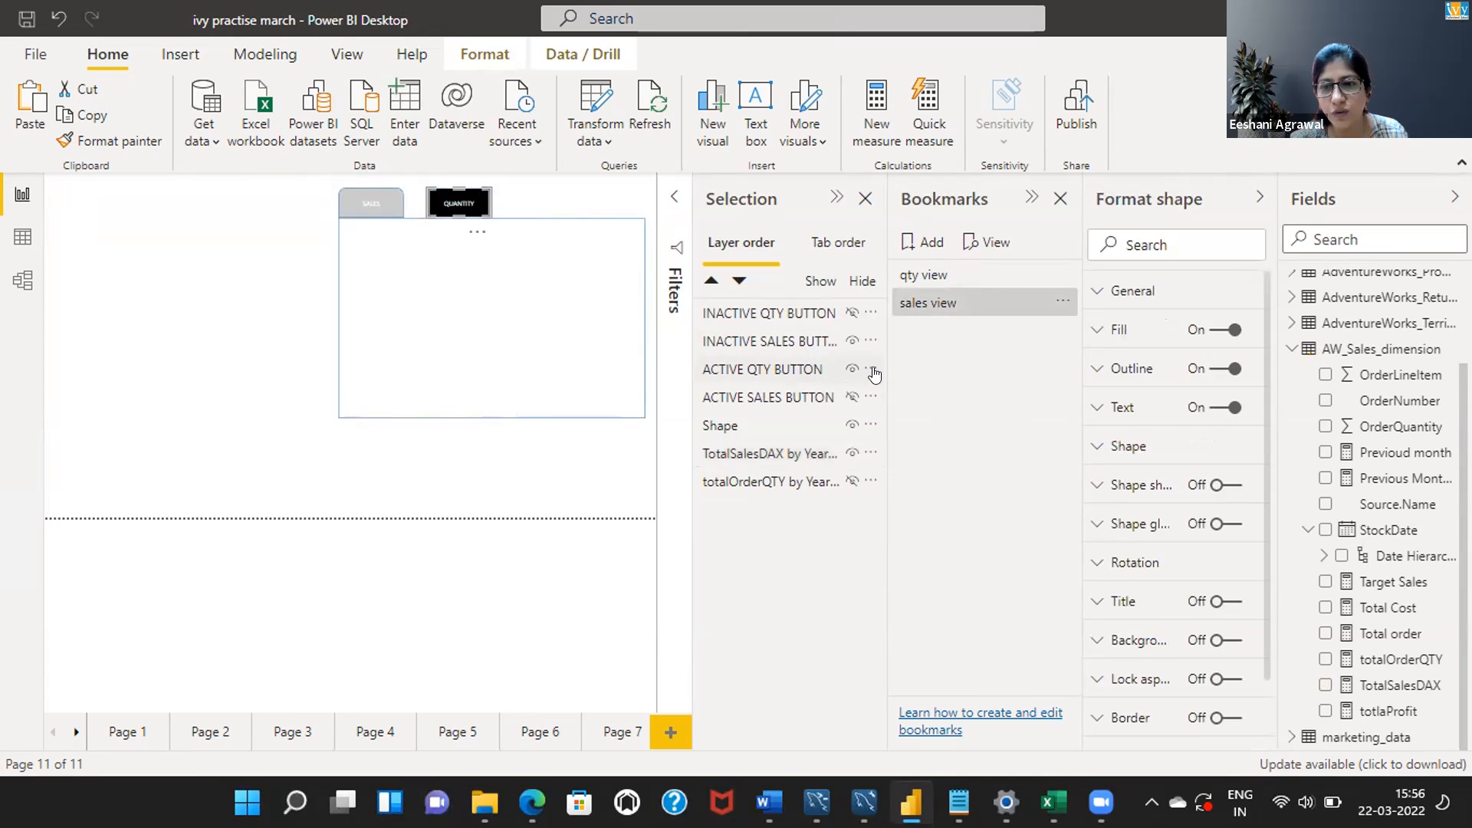
{"action": "left_click", "coordinate": [792, 371]}
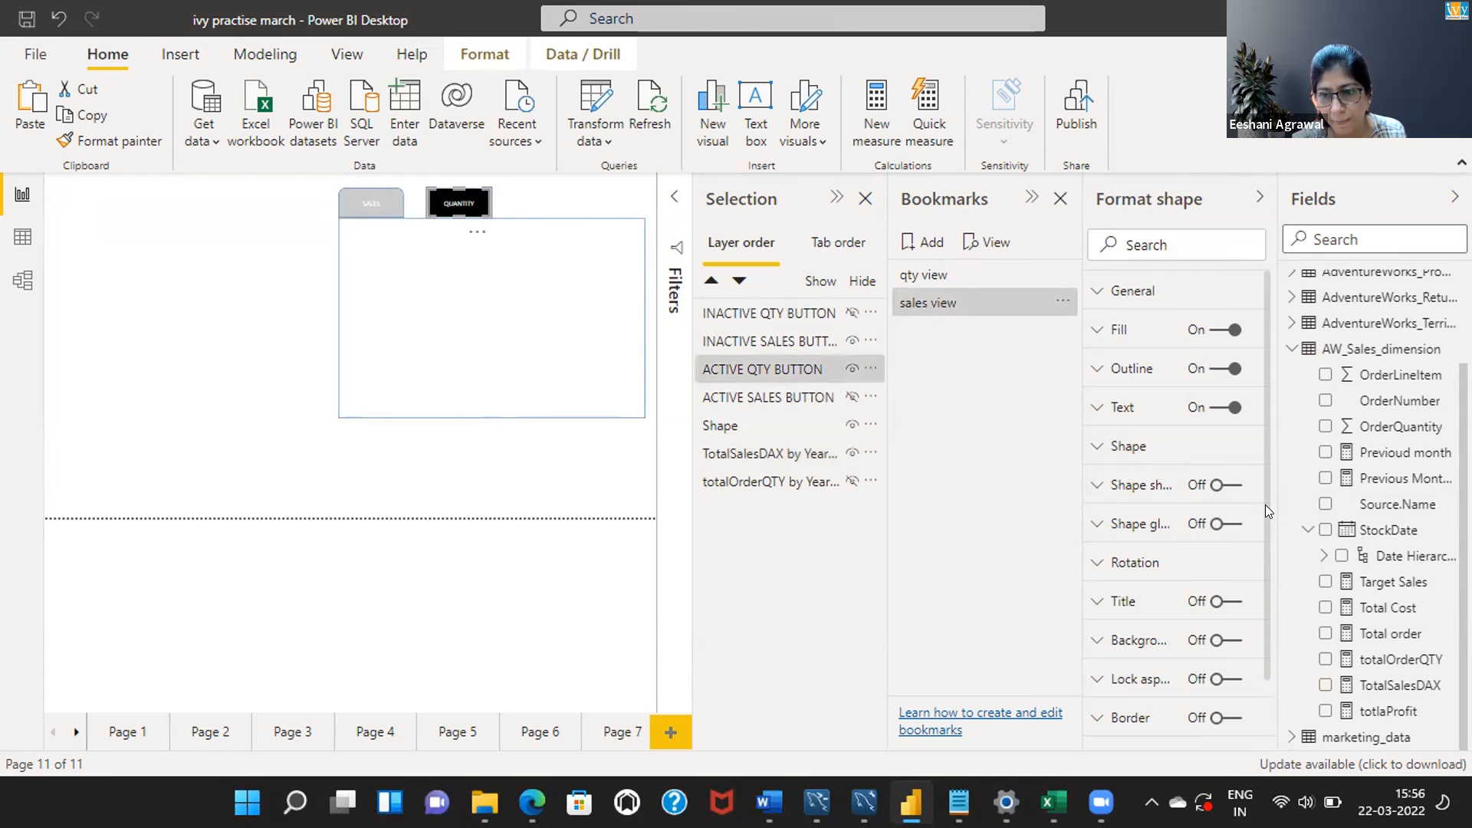
{"action": "scroll", "coordinate": [1264, 510], "scroll_direction": "down", "scroll_amount": 2}
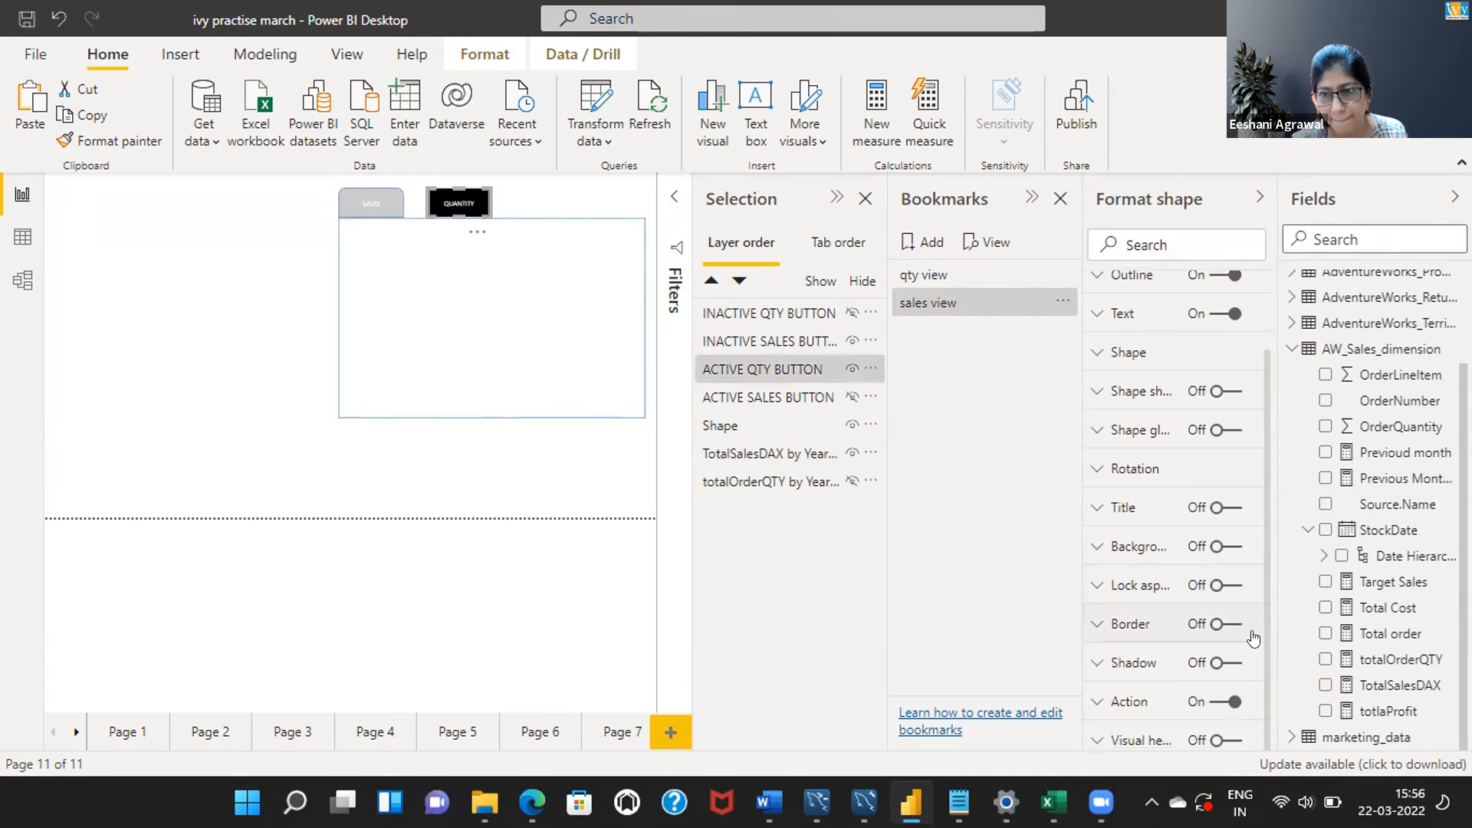
{"action": "left_click", "coordinate": [1201, 683]}
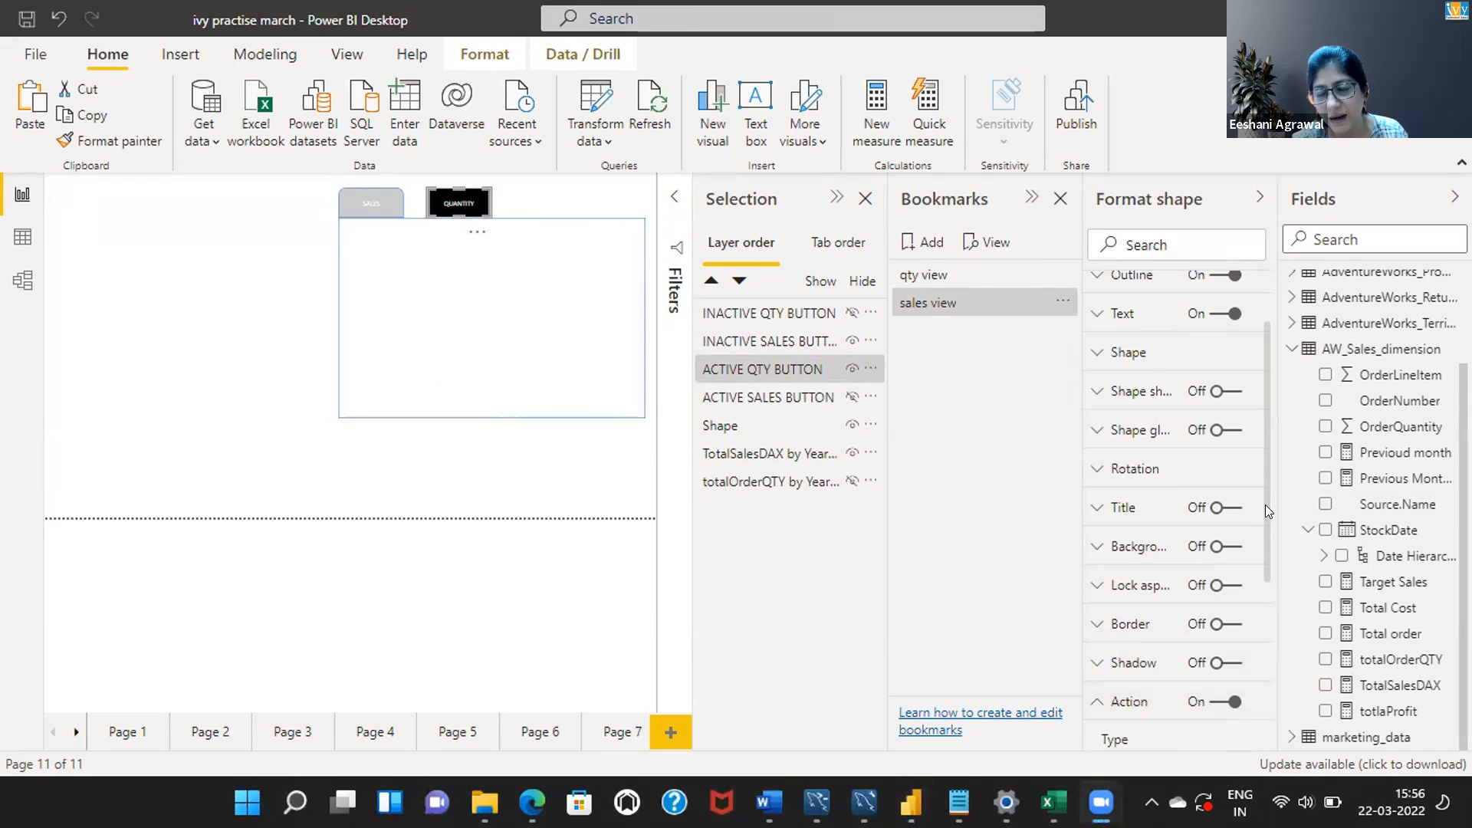
{"action": "left_click_drag", "start_coordinate": [1262, 503], "coordinate": [1257, 641]}
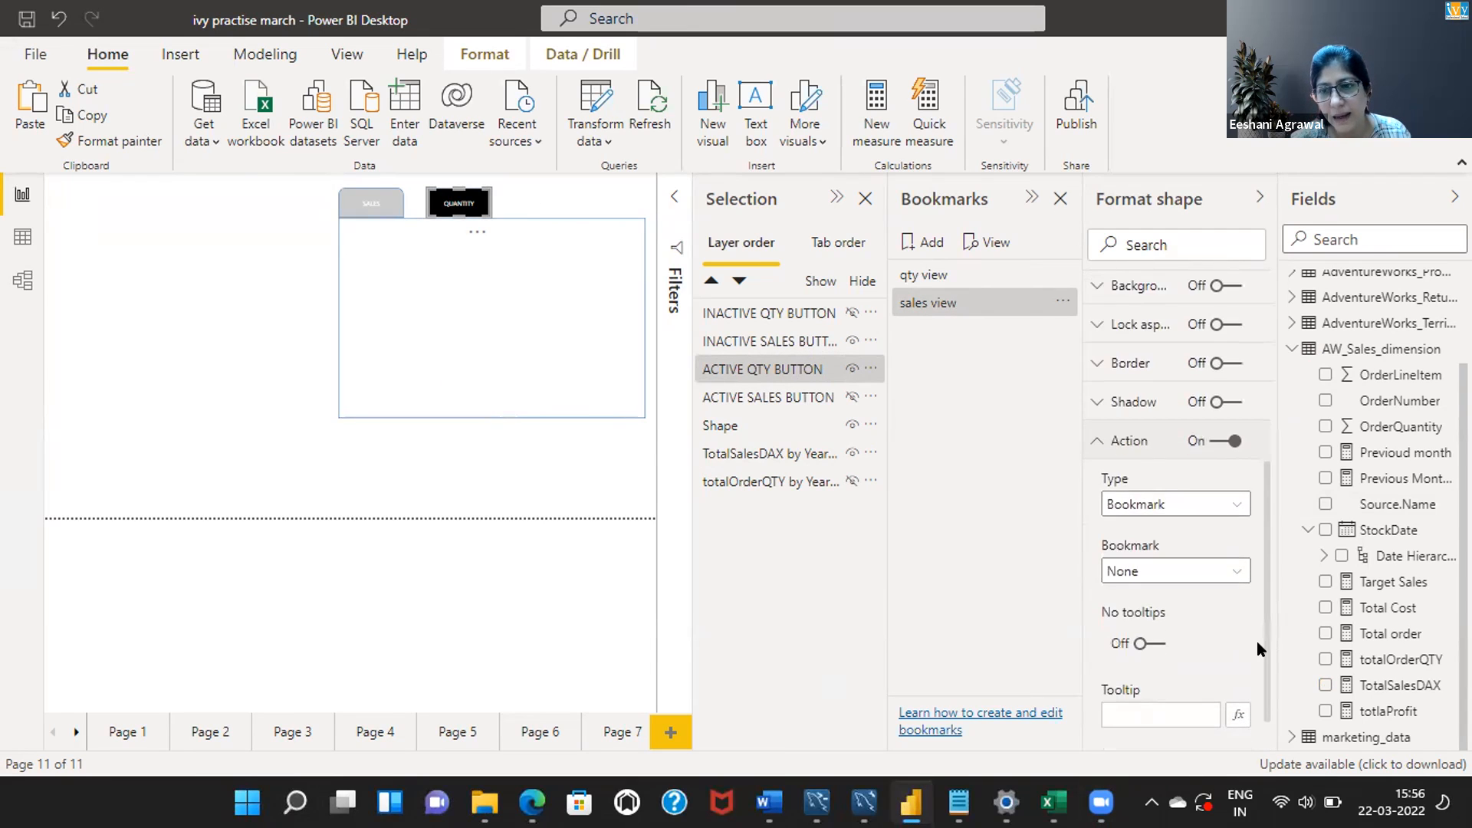
{"action": "left_click", "coordinate": [1238, 578]}
{"action": "left_click", "coordinate": [1237, 577]}
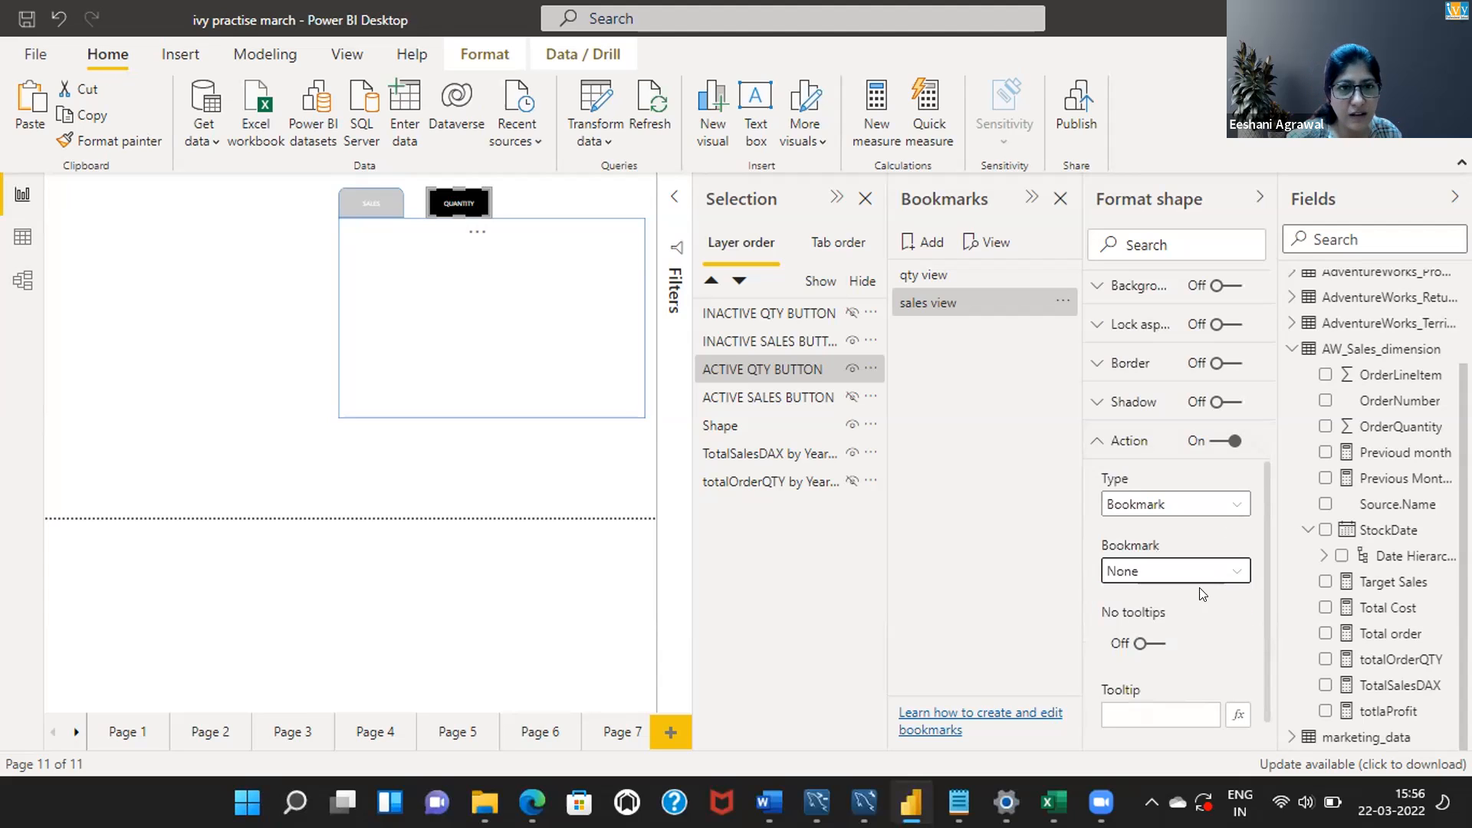
{"action": "left_click", "coordinate": [1237, 577]}
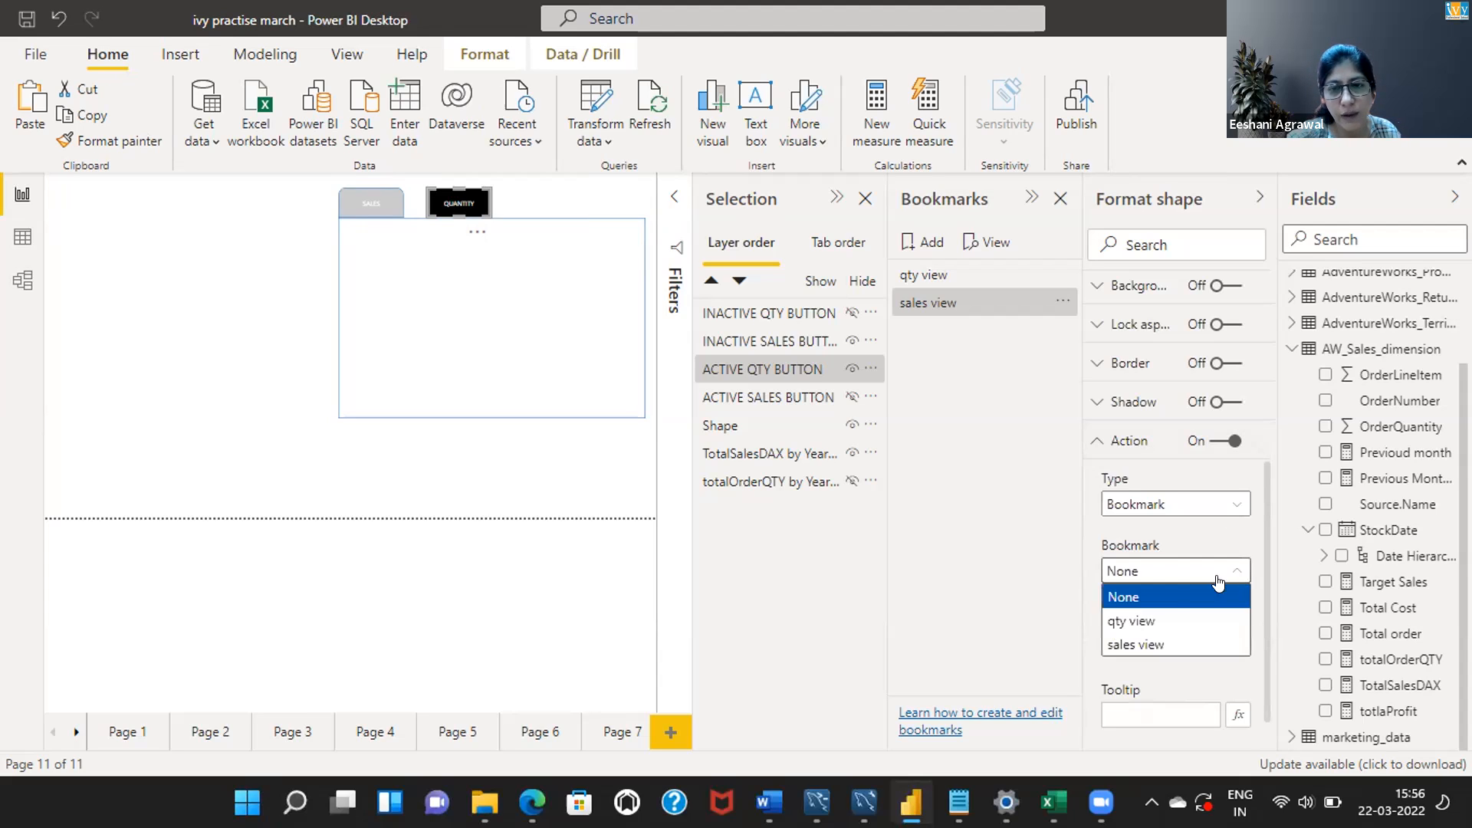
{"action": "left_click", "coordinate": [1144, 620]}
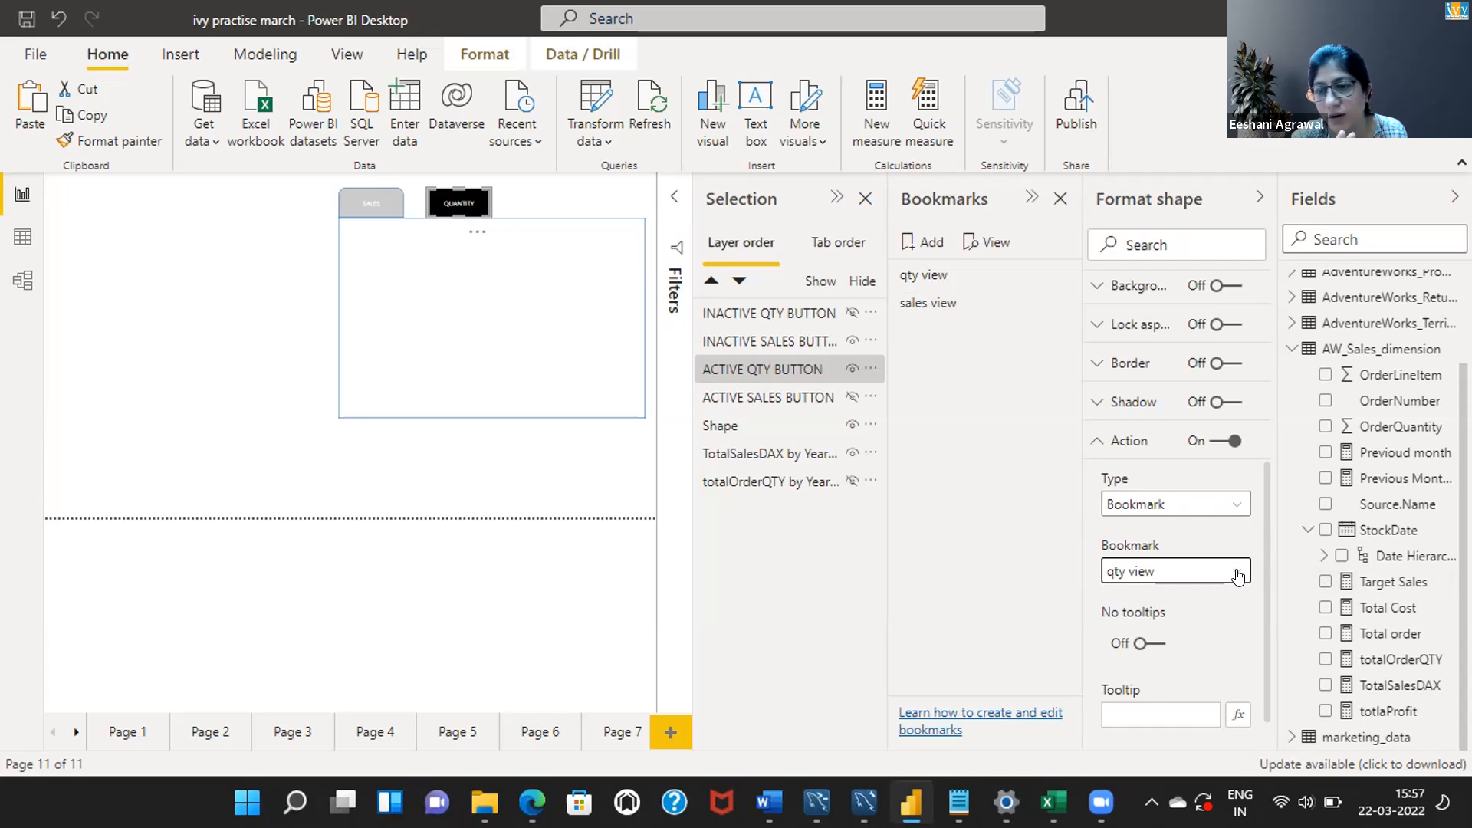
Apply the qty view bookmark and toggle ACTIVE SALES BUTTON's visibility off and on to identify the button
{"action": "left_click", "coordinate": [940, 278]}
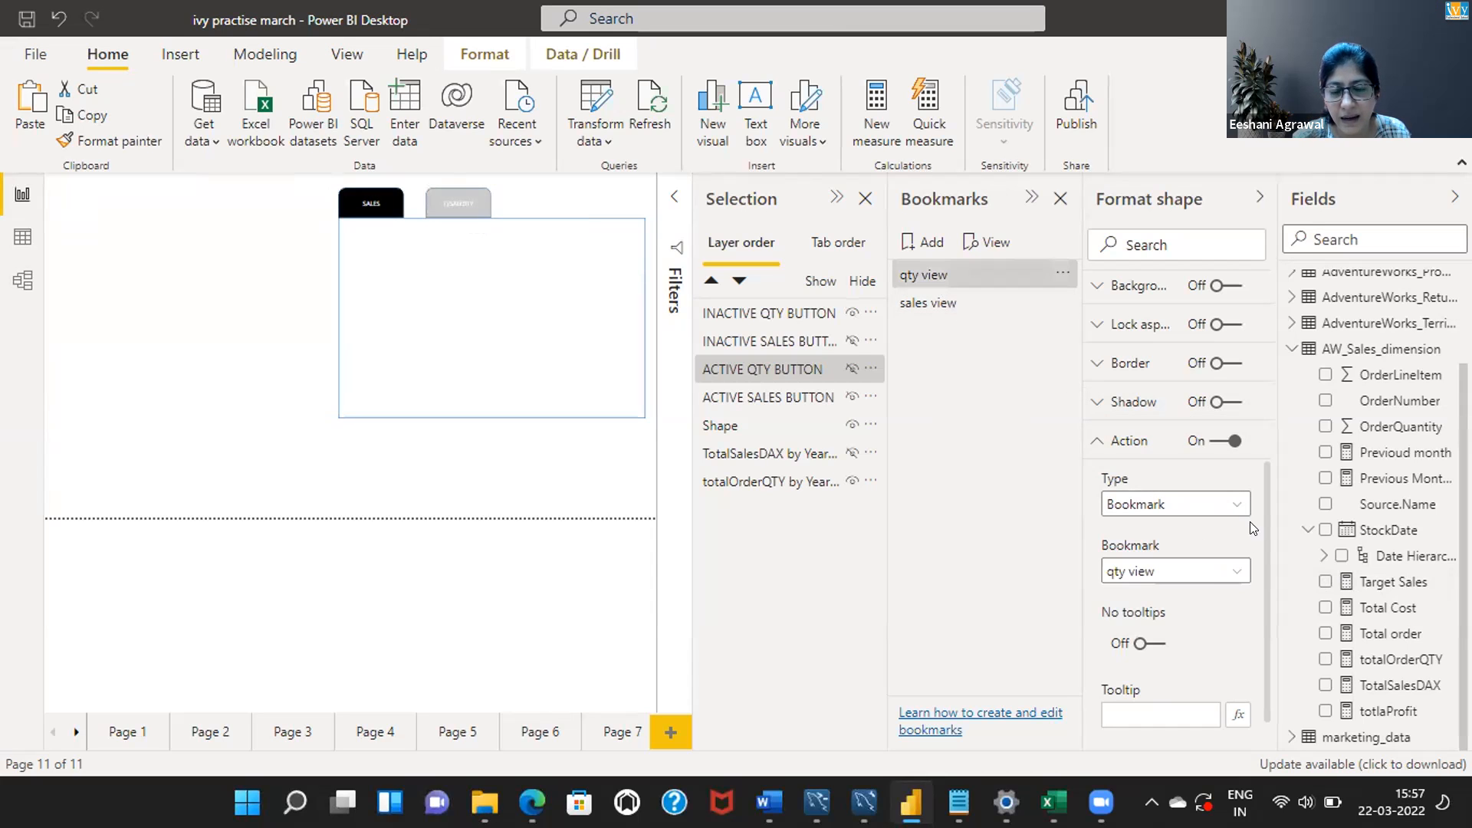
{"action": "left_click", "coordinate": [1238, 577]}
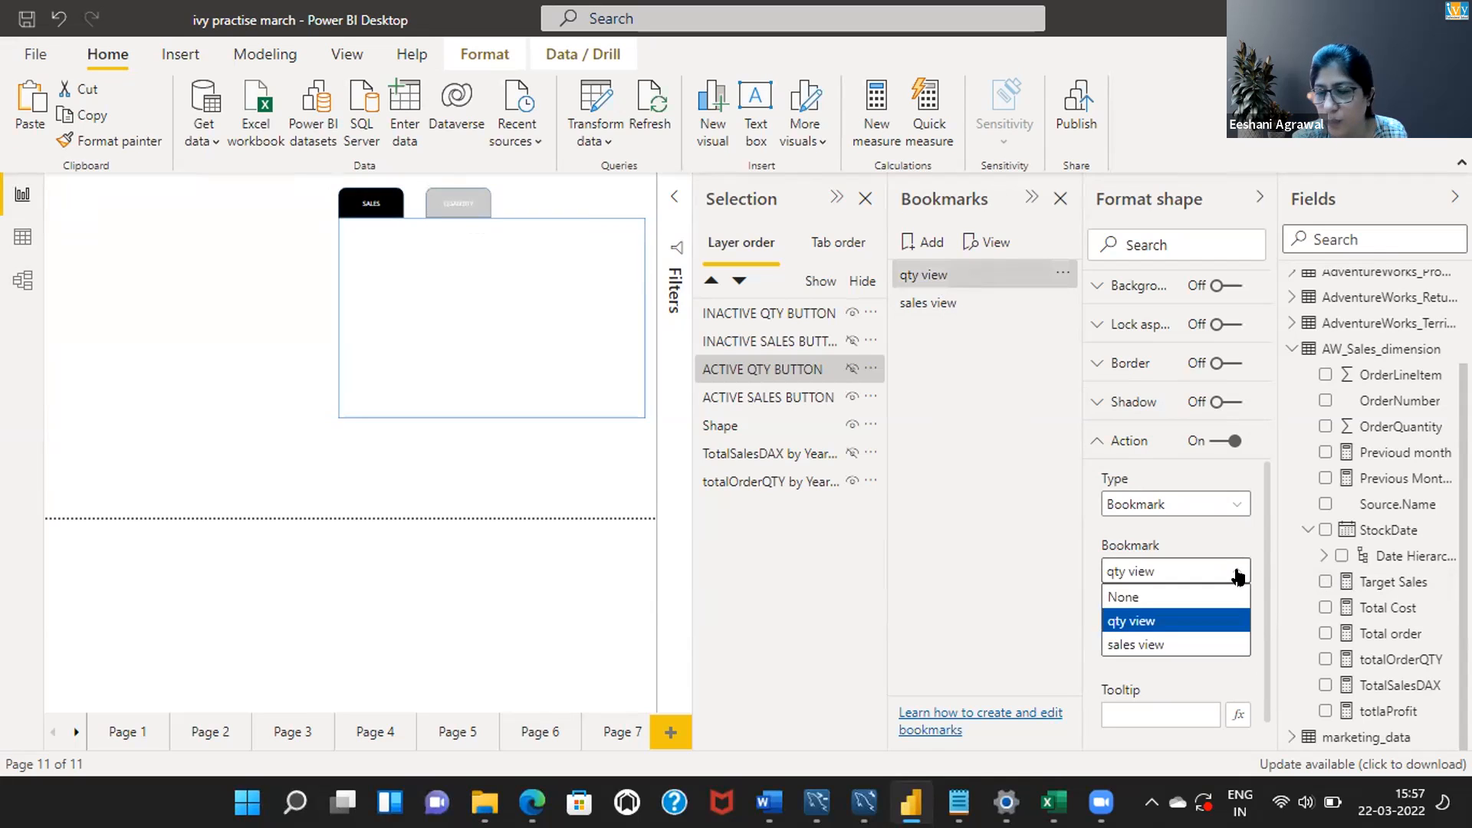
{"action": "left_click", "coordinate": [850, 370]}
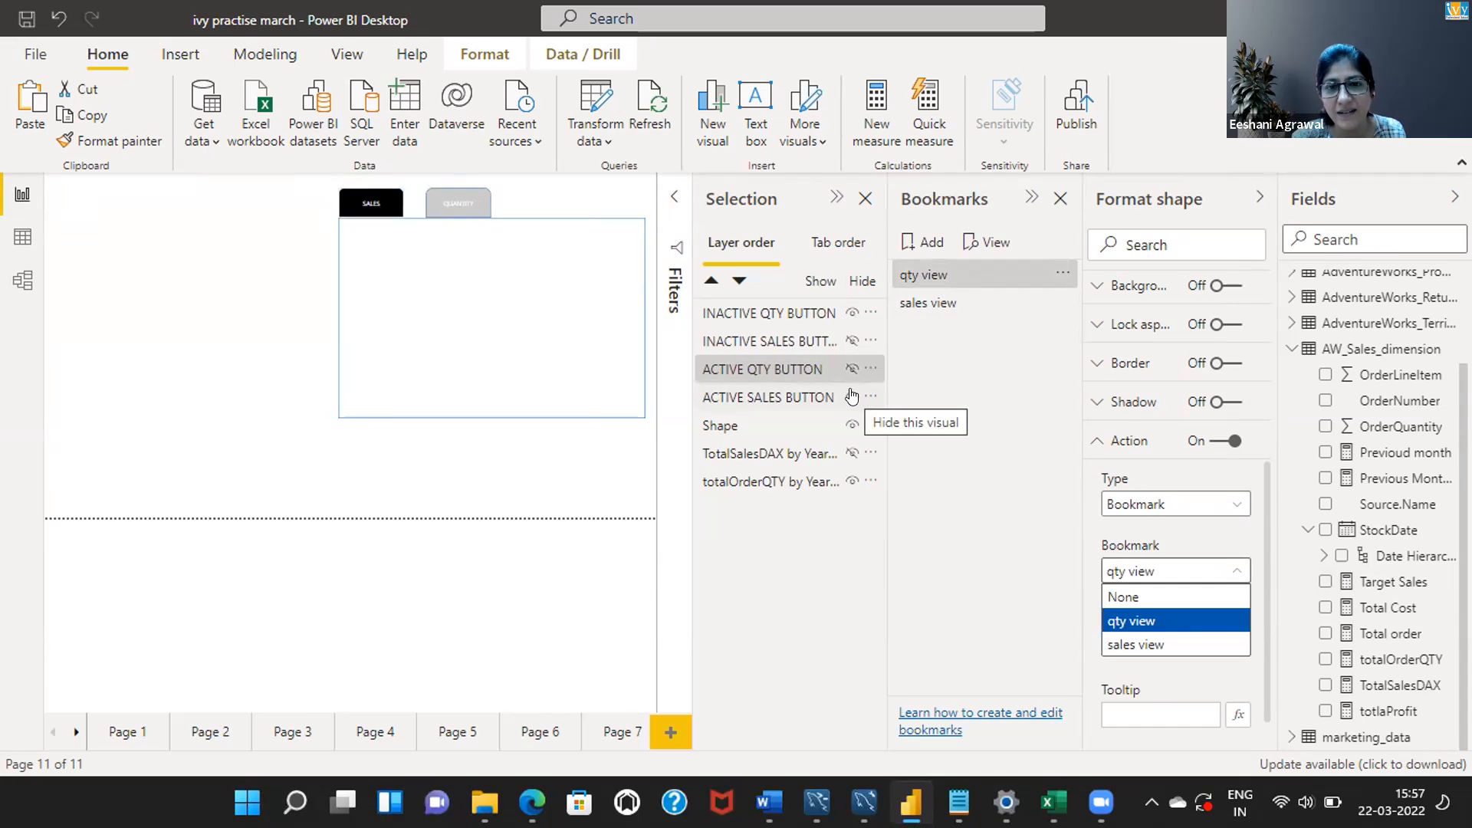
{"action": "left_click", "coordinate": [851, 396]}
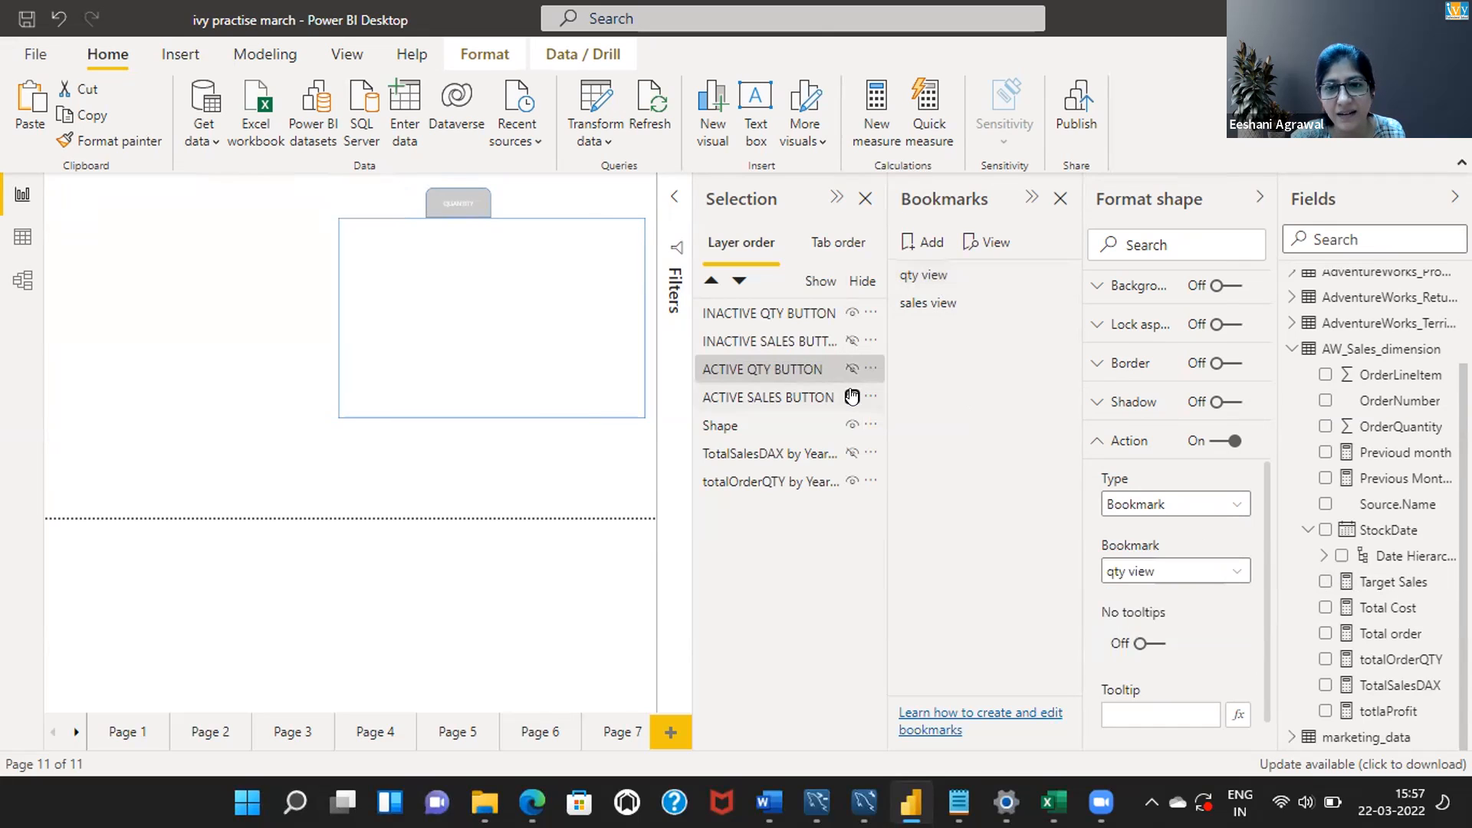
{"action": "left_click", "coordinate": [852, 396]}
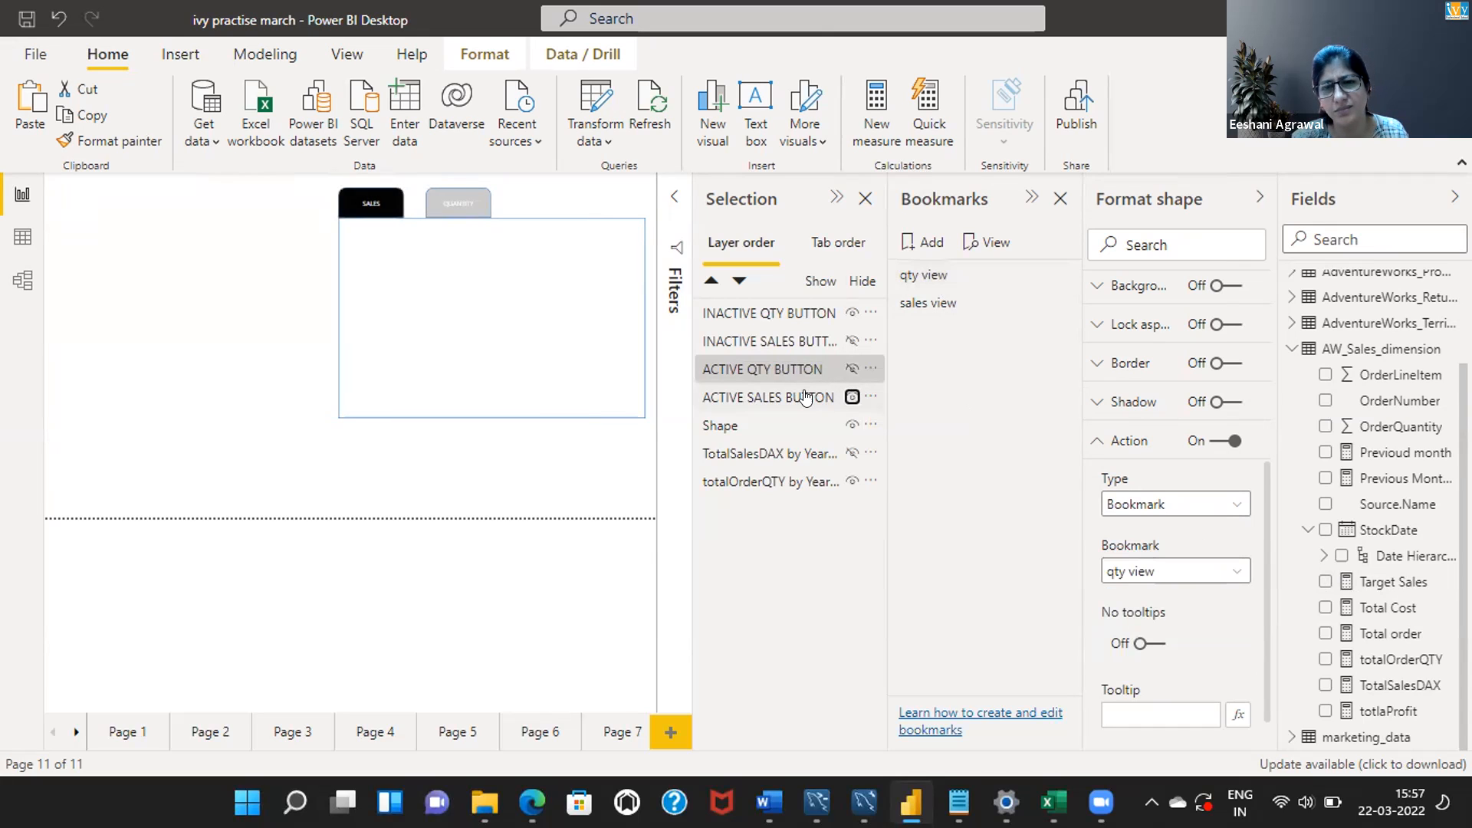
Turn on the ACTIVE SALES BUTTON's action, with type Bookmark and the sales view bookmark as its target
{"action": "left_click", "coordinate": [805, 397]}
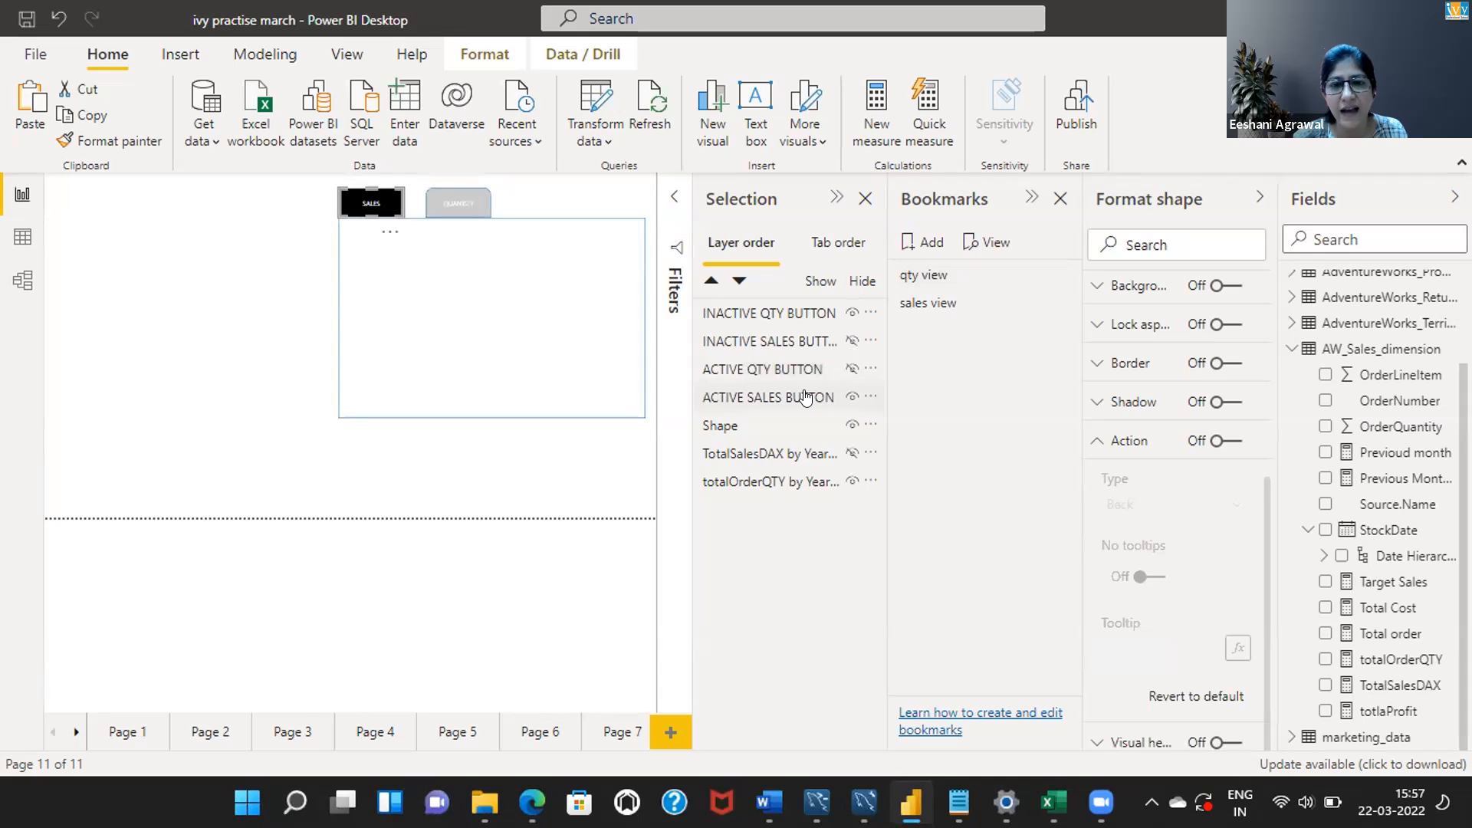
{"action": "left_click", "coordinate": [1215, 442]}
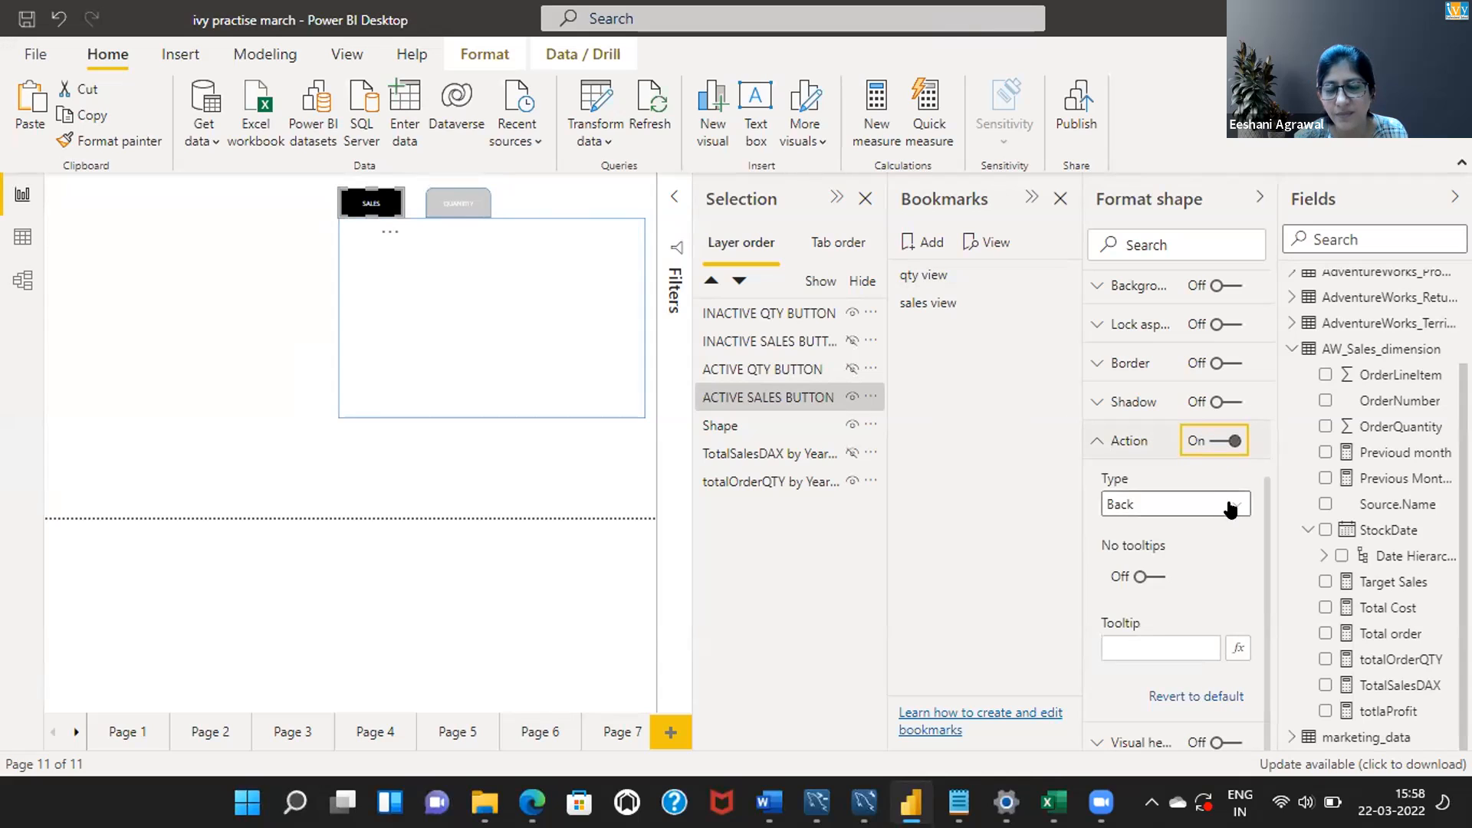
{"action": "left_click", "coordinate": [1231, 507]}
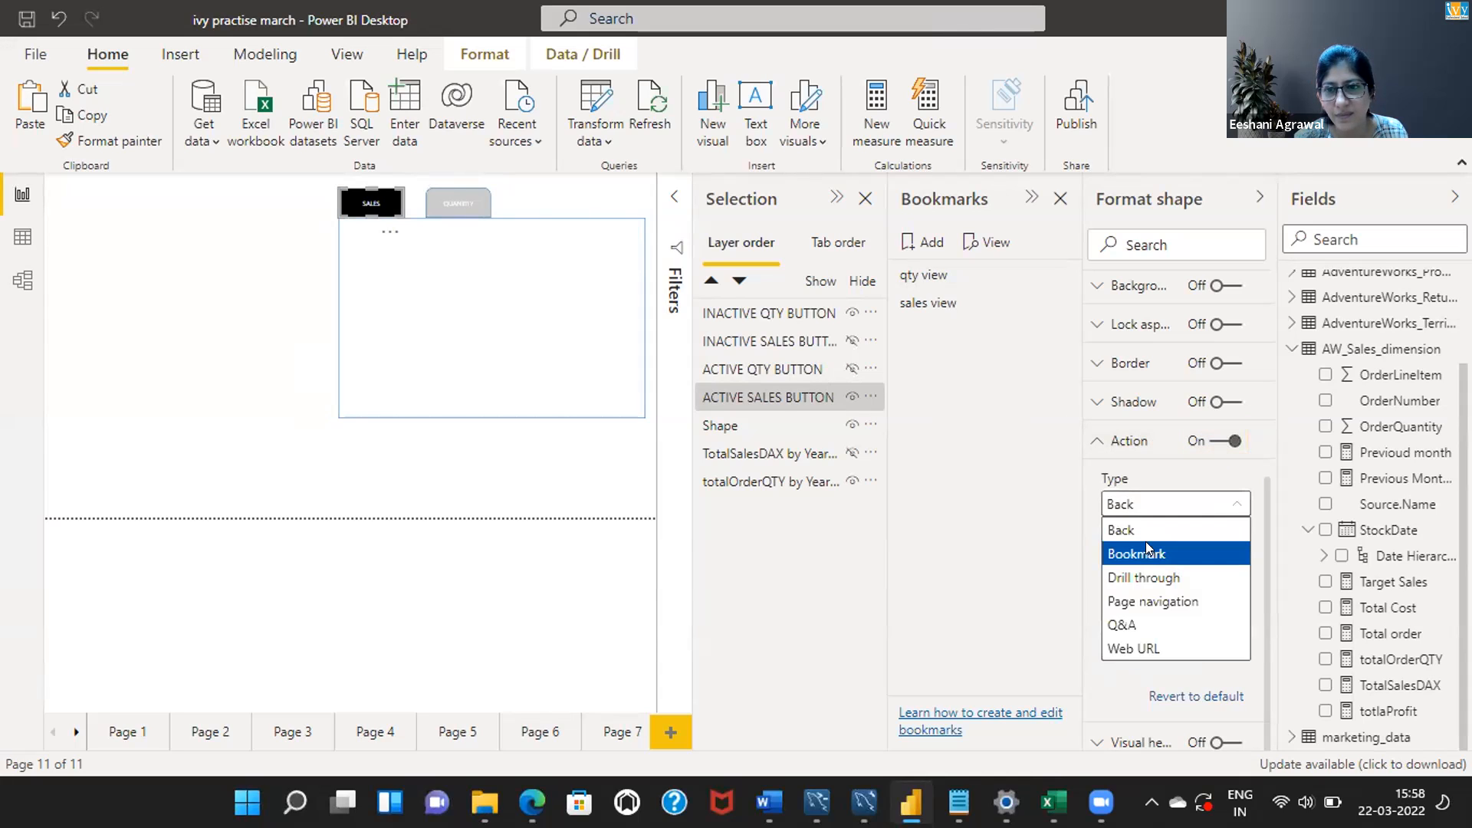
{"action": "left_click", "coordinate": [1145, 548]}
{"action": "left_click", "coordinate": [1235, 571]}
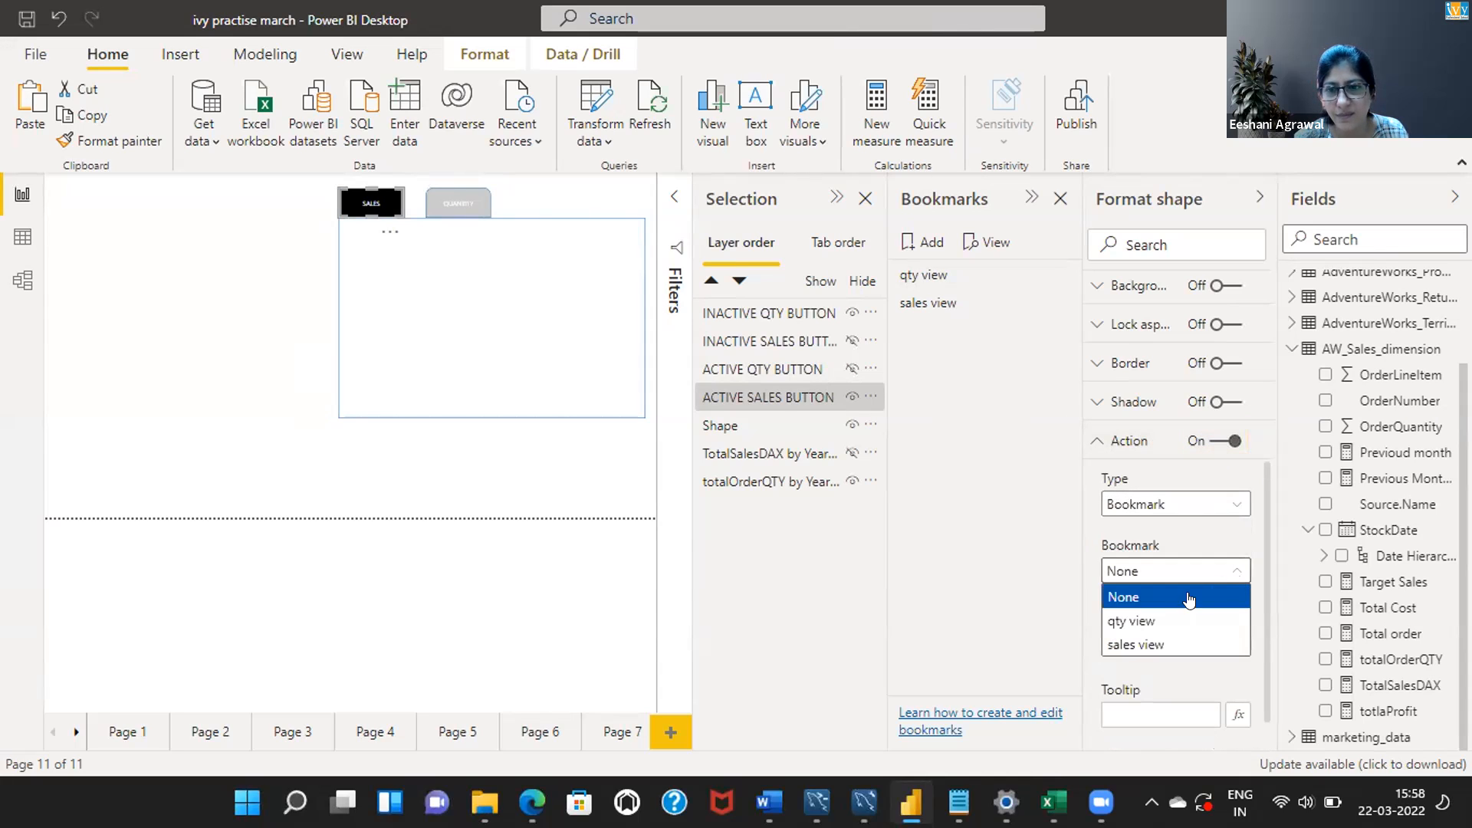
{"action": "left_click", "coordinate": [1148, 648]}
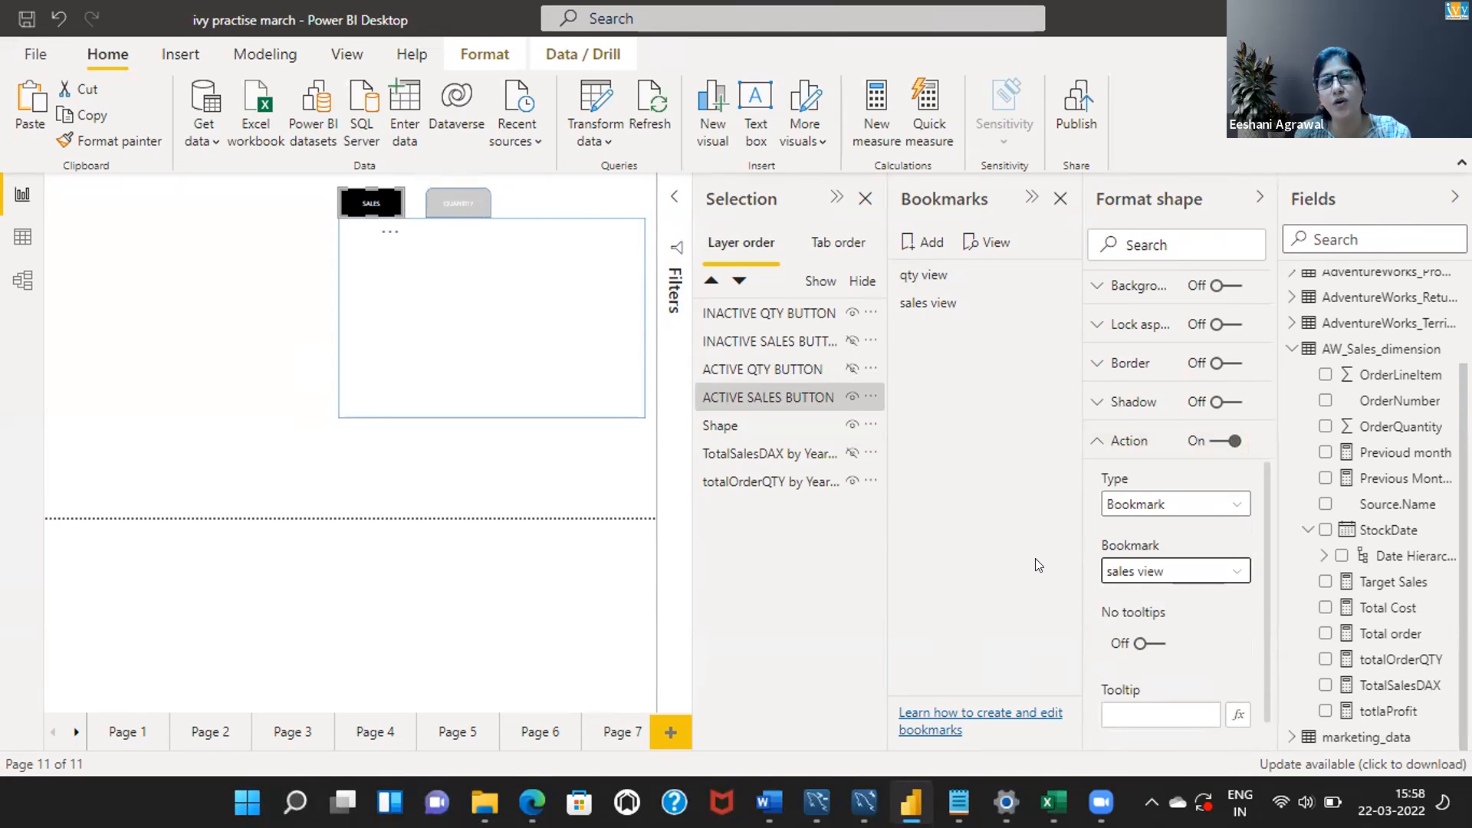
Apply the qty view bookmark and collapse the Action settings and the Format shape pane to widen the canvas
{"action": "left_click", "coordinate": [923, 282]}
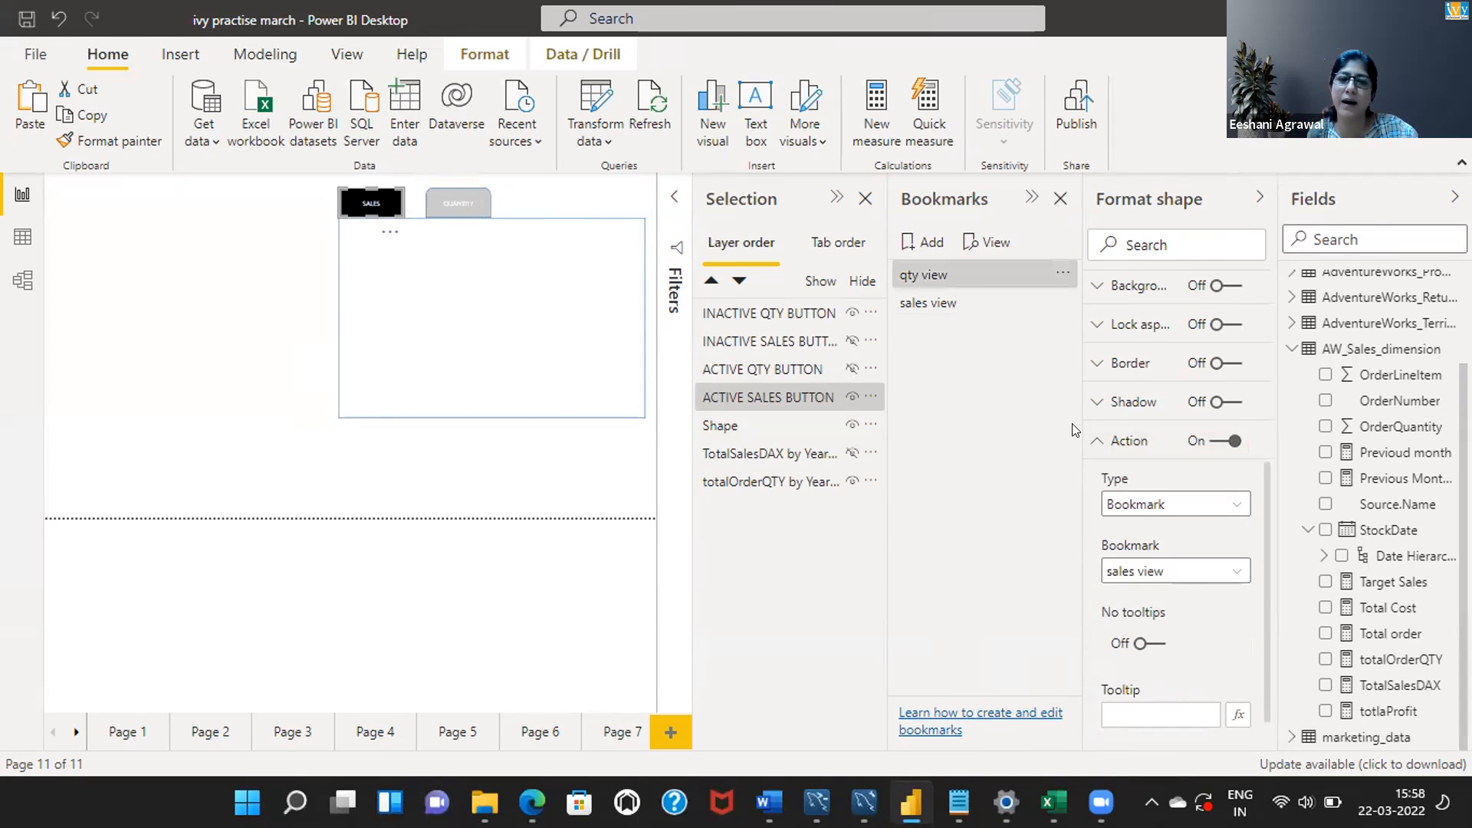
{"action": "left_click", "coordinate": [1094, 443]}
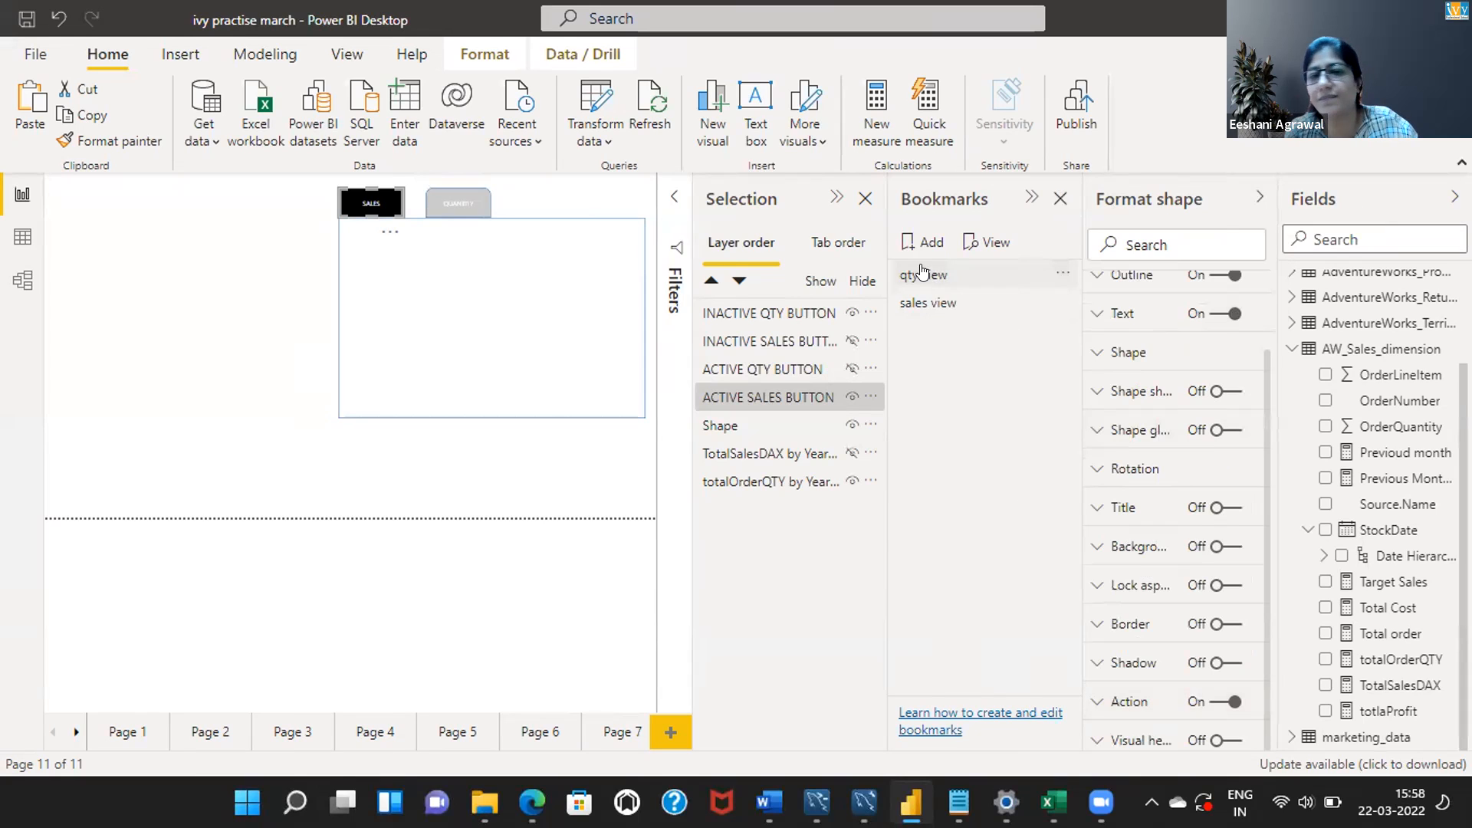
{"action": "left_click", "coordinate": [923, 274]}
{"action": "left_click", "coordinate": [1253, 198]}
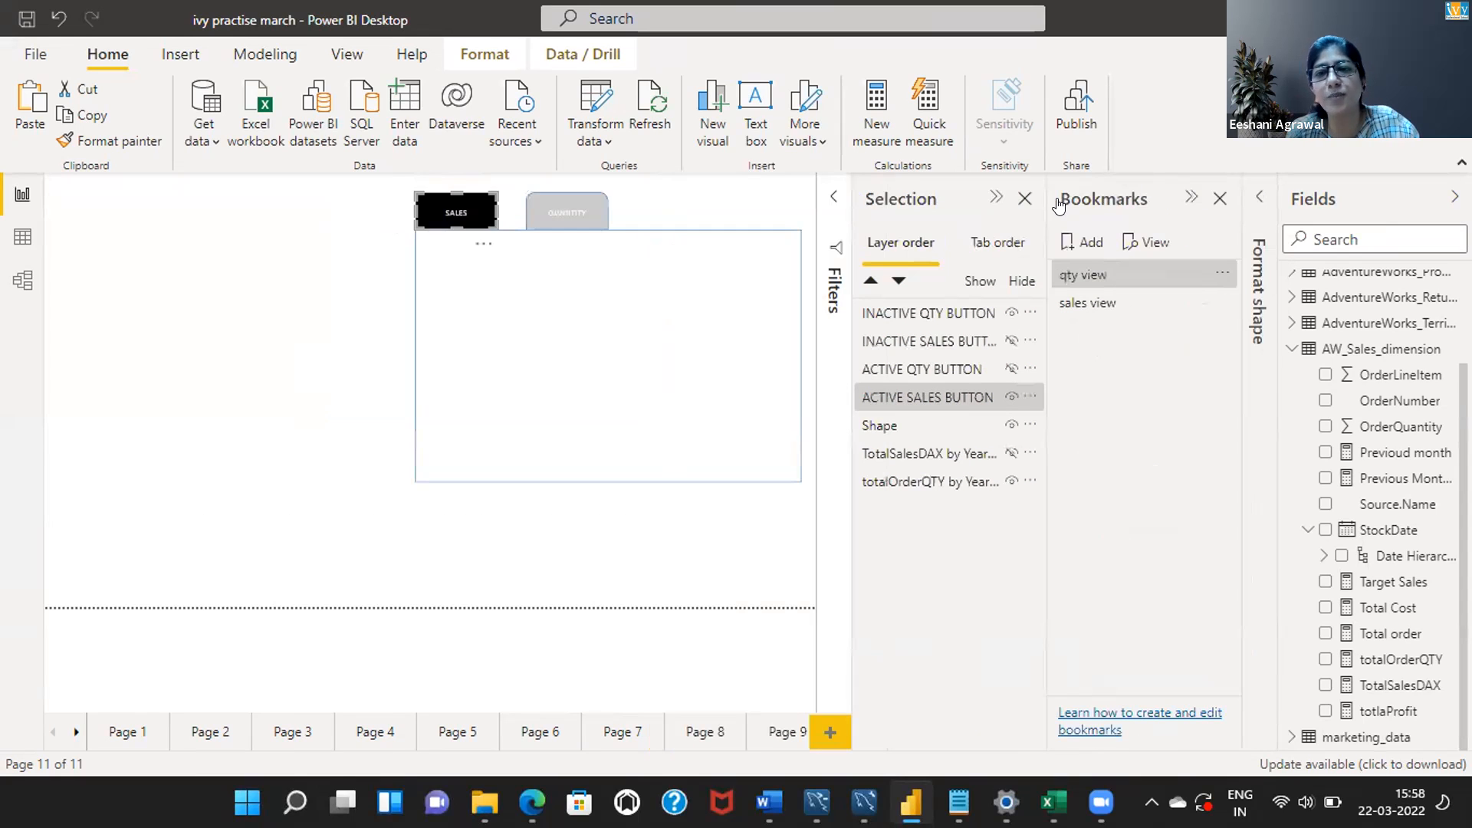
Test the toggle by following the links on the active Sales and Quantity buttons in turn
{"action": "left_click", "coordinate": [557, 199]}
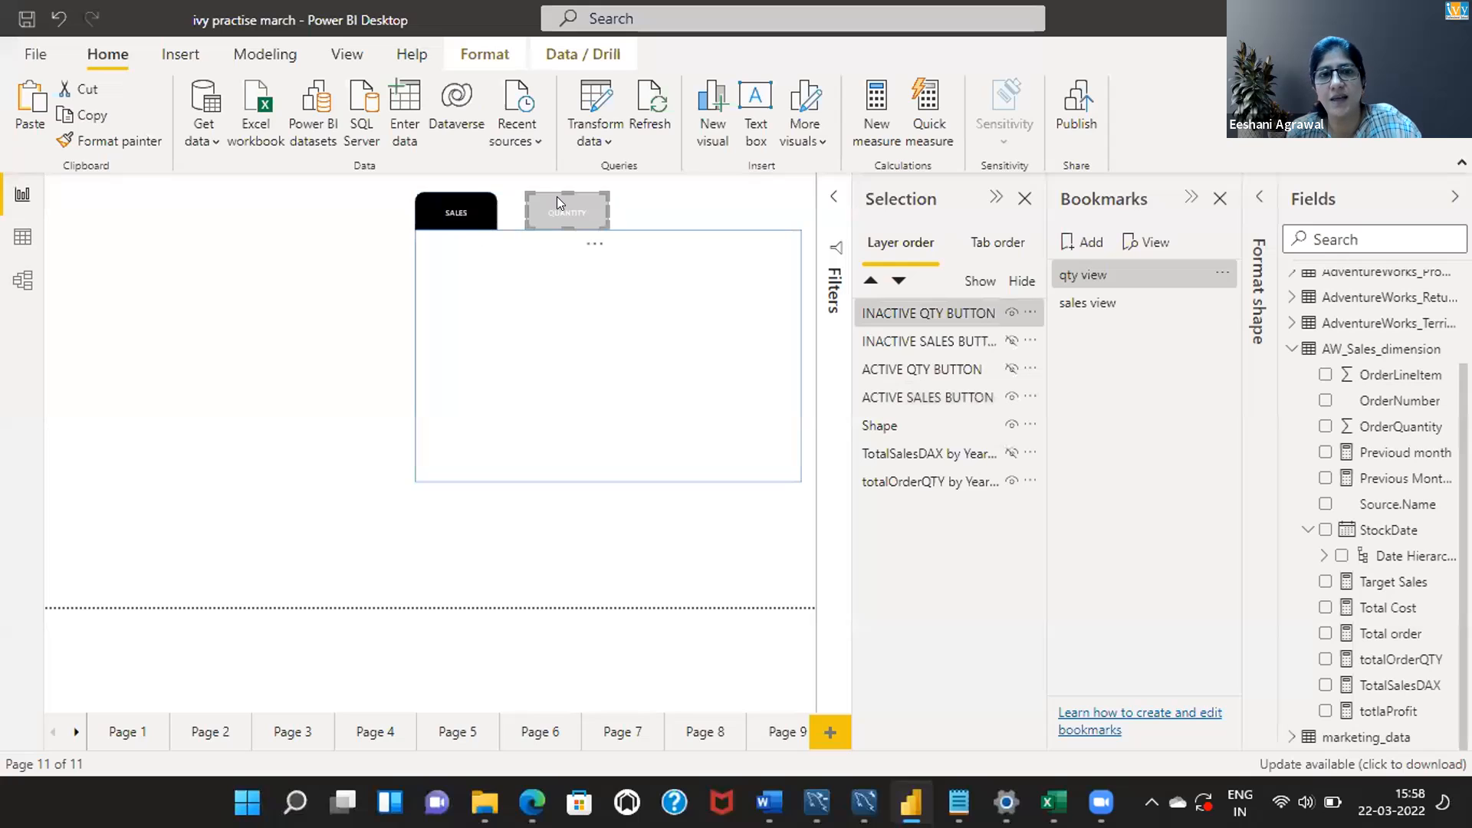
{"action": "left_click", "coordinate": [457, 217]}
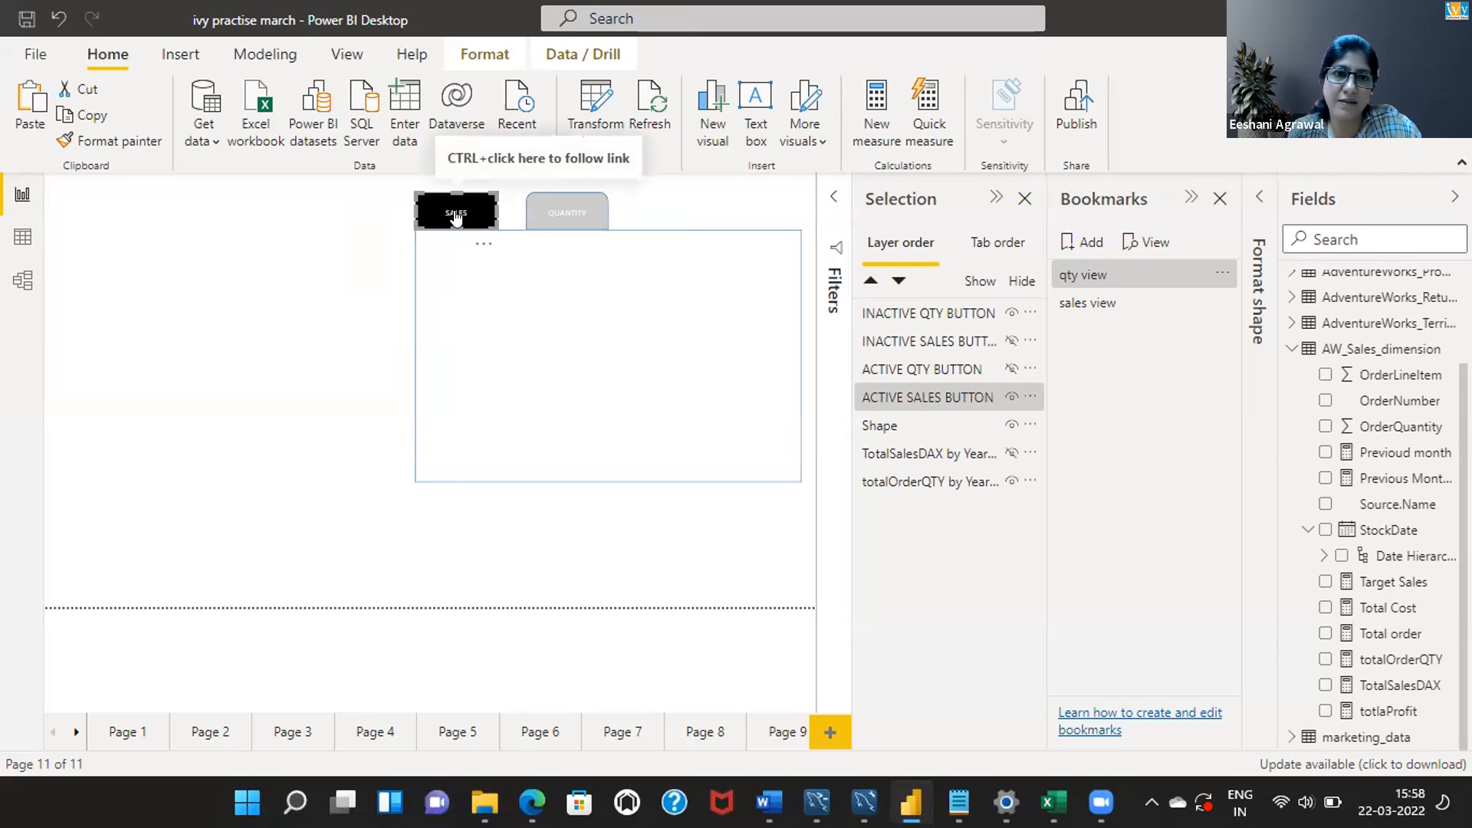
{"action": "left_click", "coordinate": [454, 210], "text": "ctrl"}
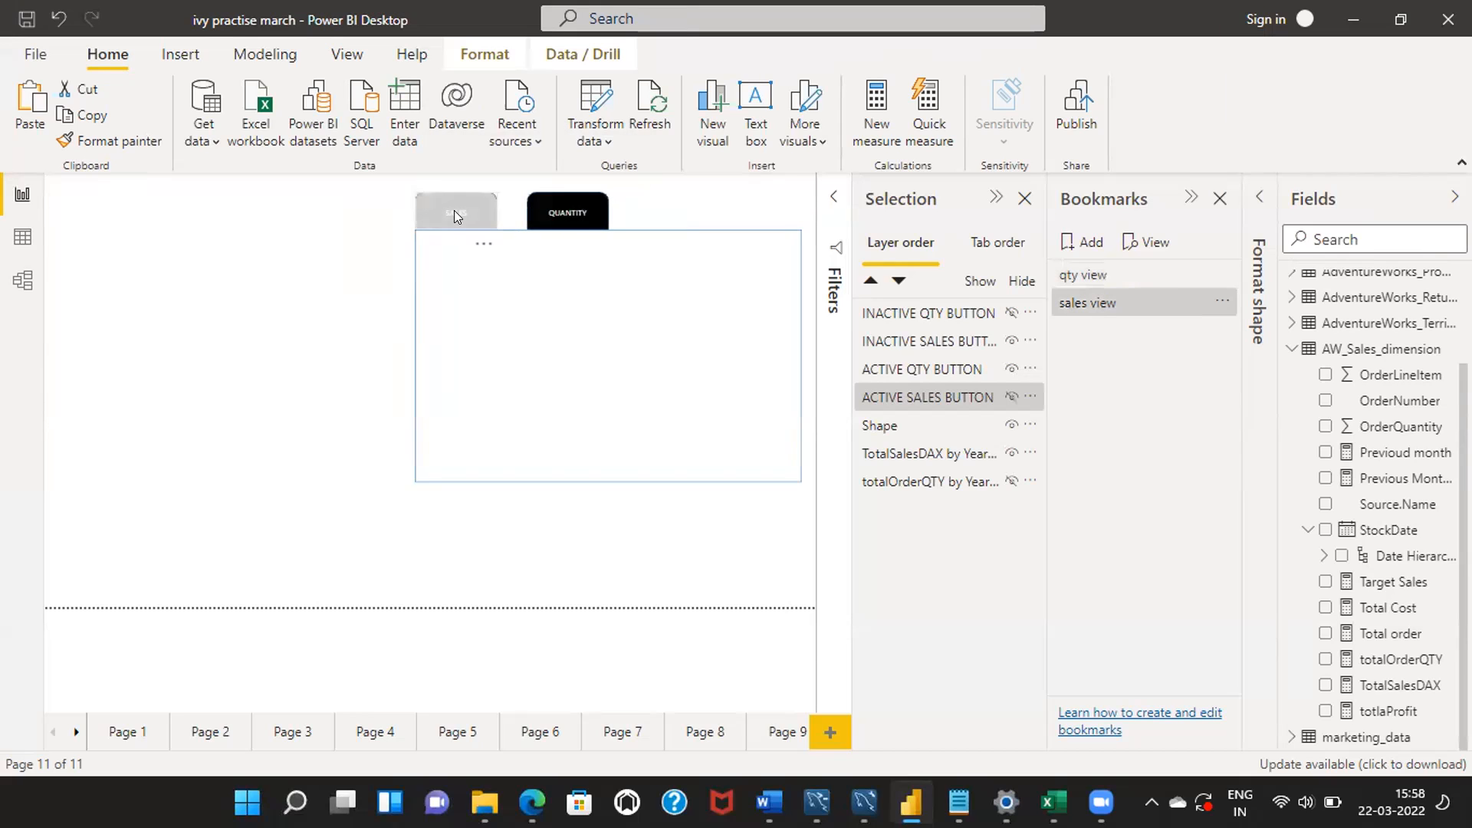
{"action": "left_click", "coordinate": [533, 218], "text": "ctrl"}
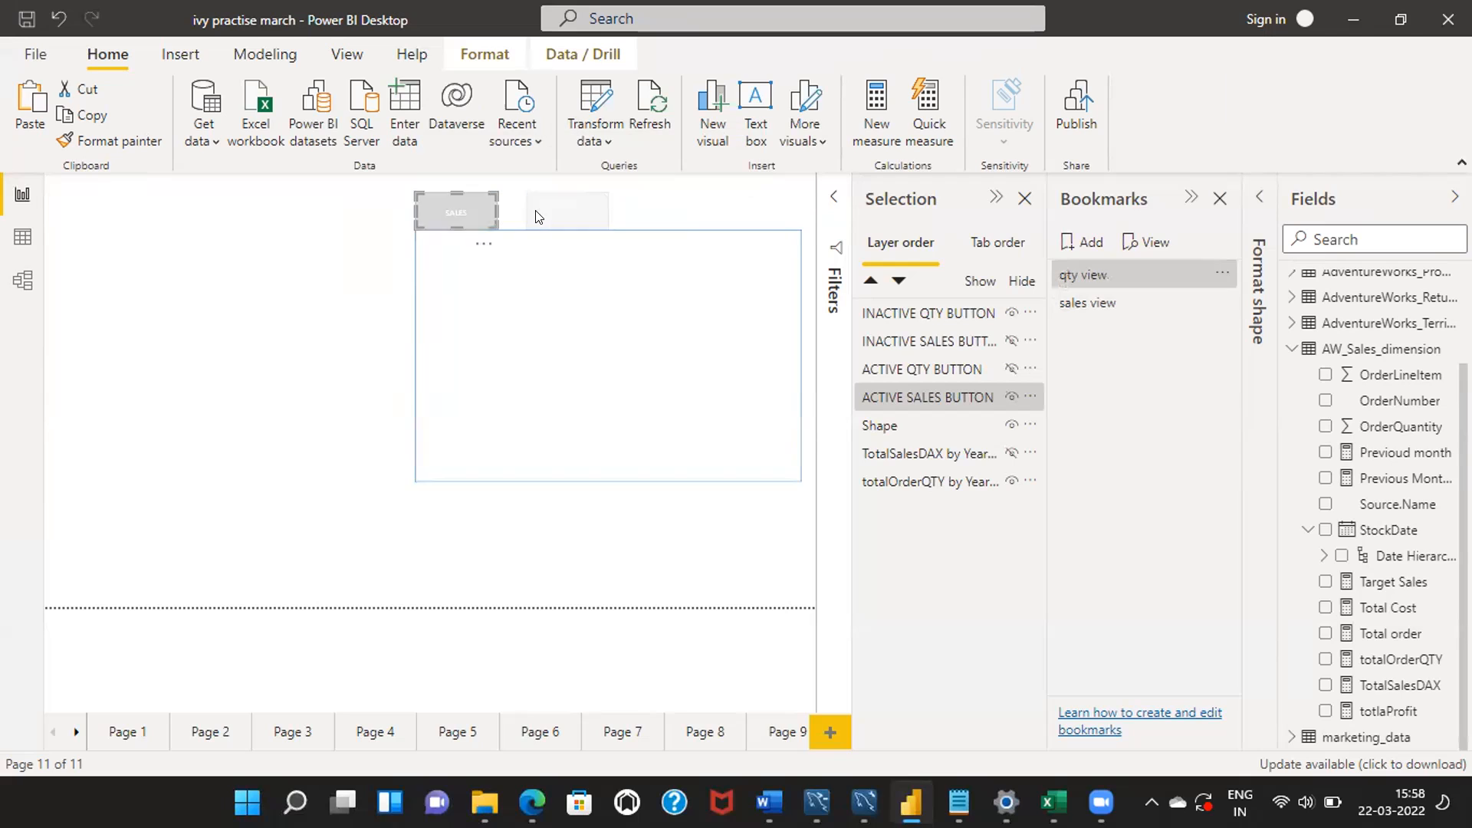
{"action": "left_click", "coordinate": [455, 211], "text": "ctrl"}
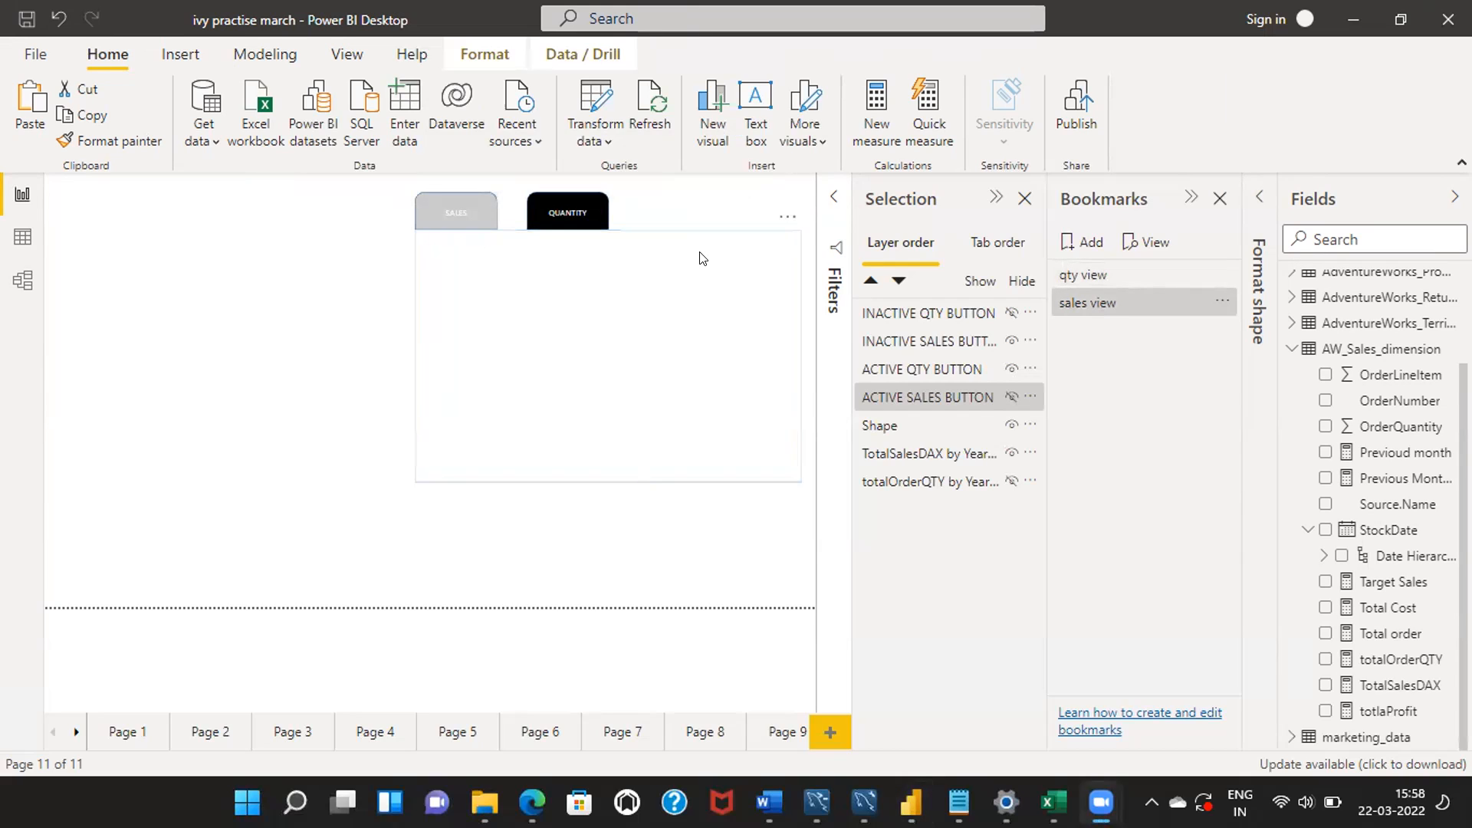
Send the selected ACTIVE SALES BUTTON to the back of the layer order
{"action": "left_click", "coordinate": [488, 53]}
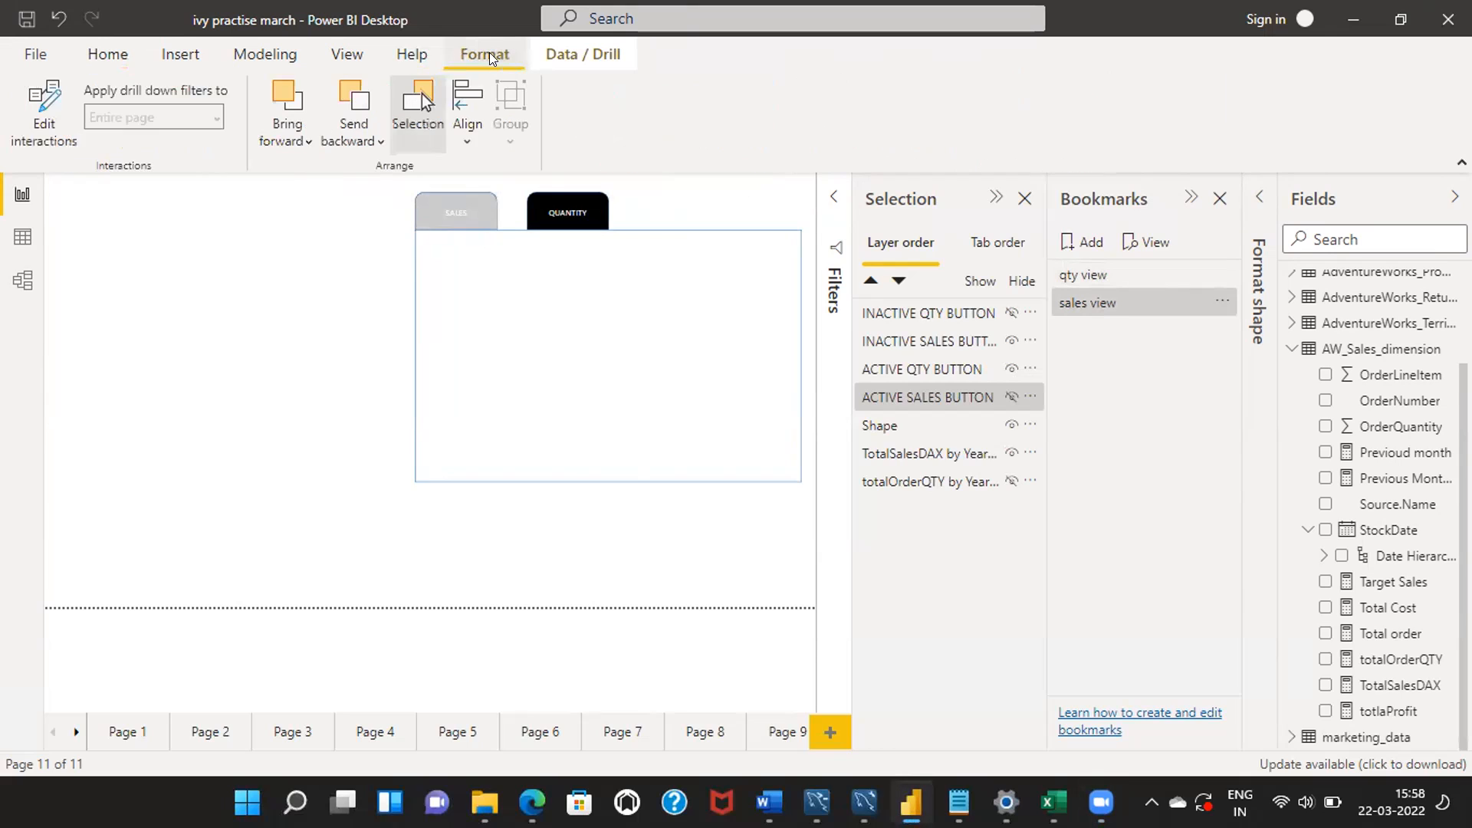
{"action": "left_click", "coordinate": [353, 127]}
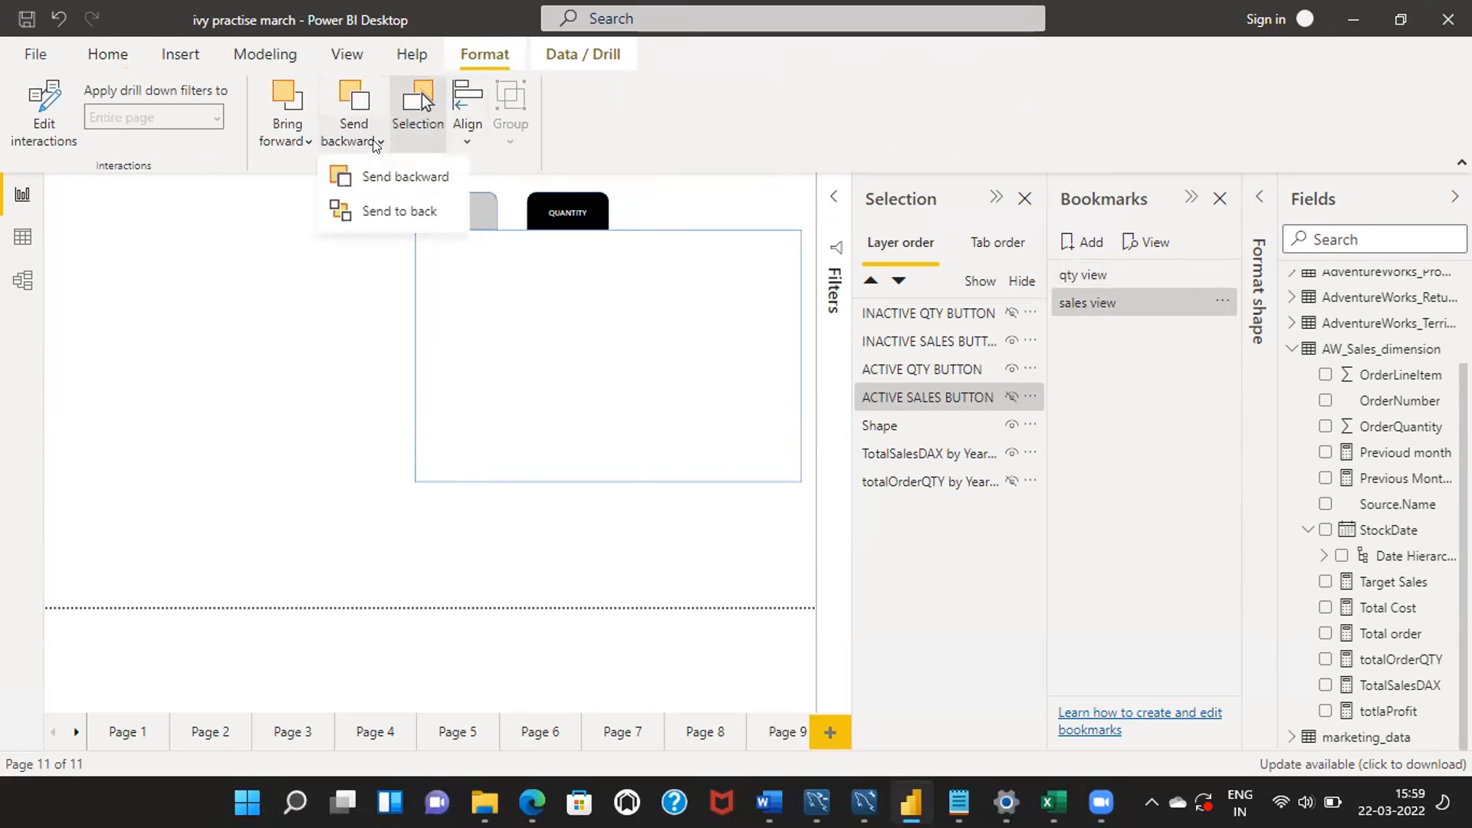
{"action": "left_click", "coordinate": [369, 213]}
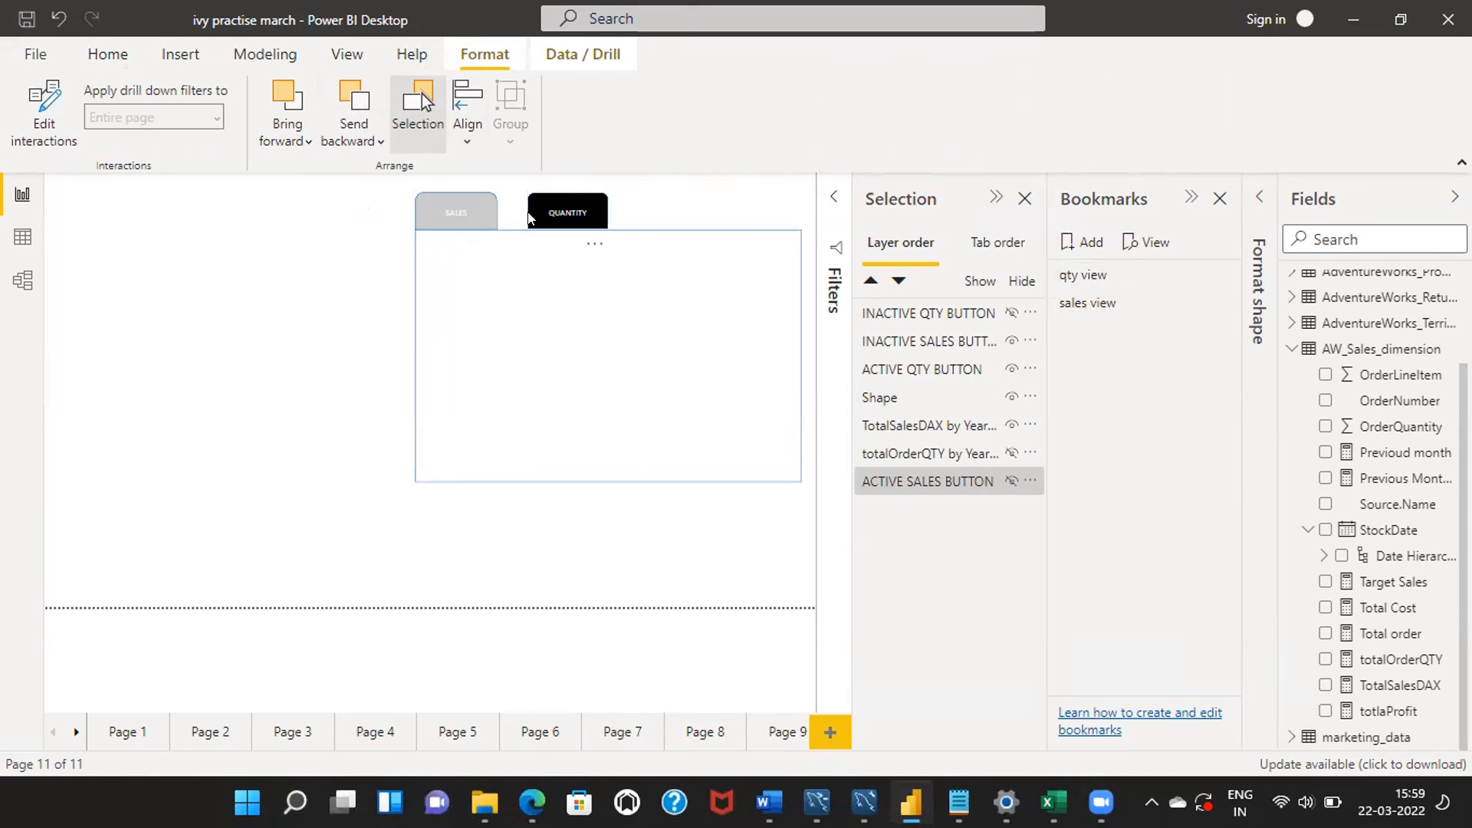
Bring the TotalSalesDAX line chart forward one layer, in front of the frame shape, and deselect it
{"action": "left_click", "coordinate": [927, 426]}
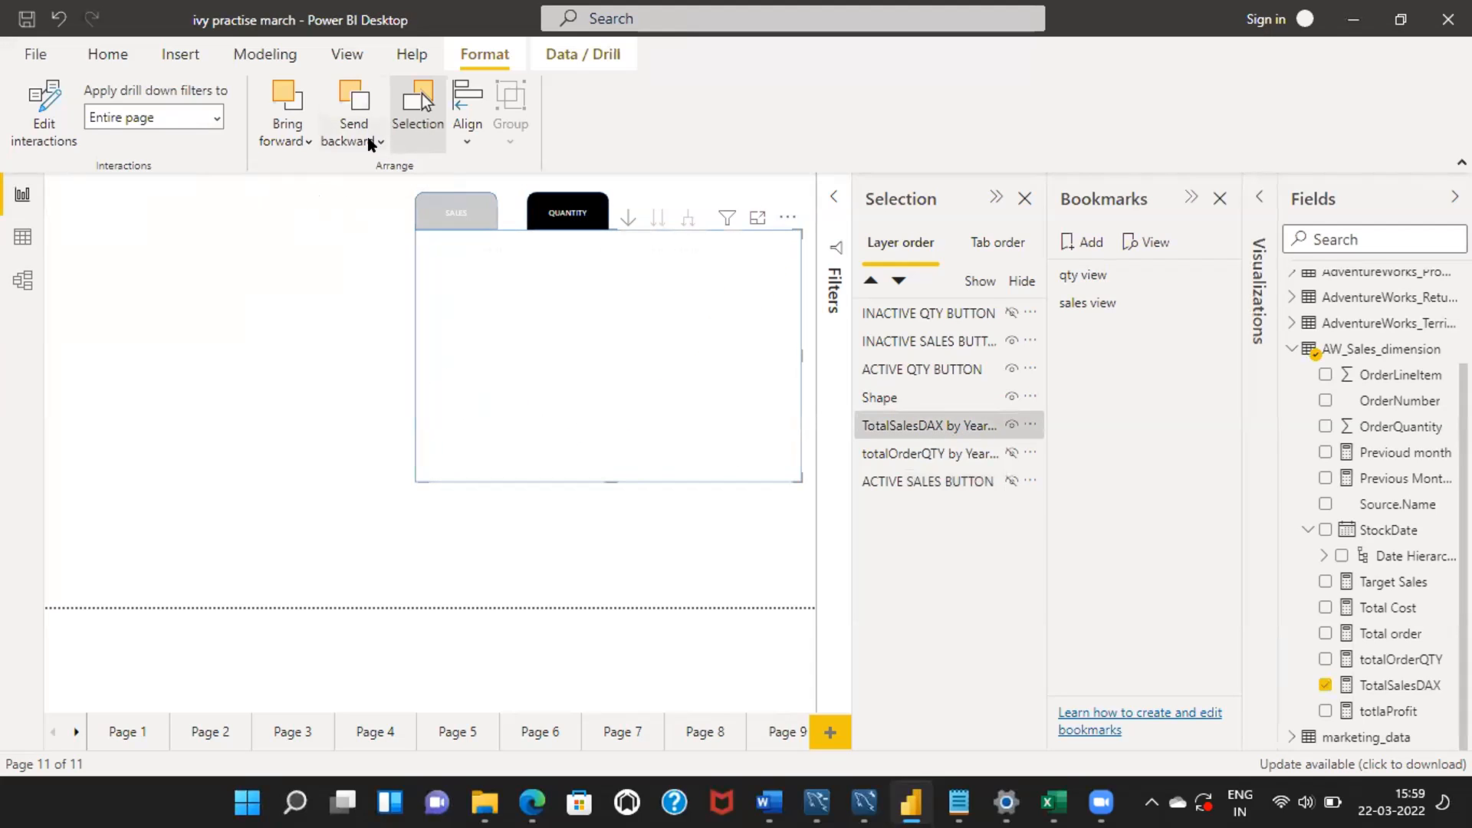
{"action": "left_click", "coordinate": [266, 142]}
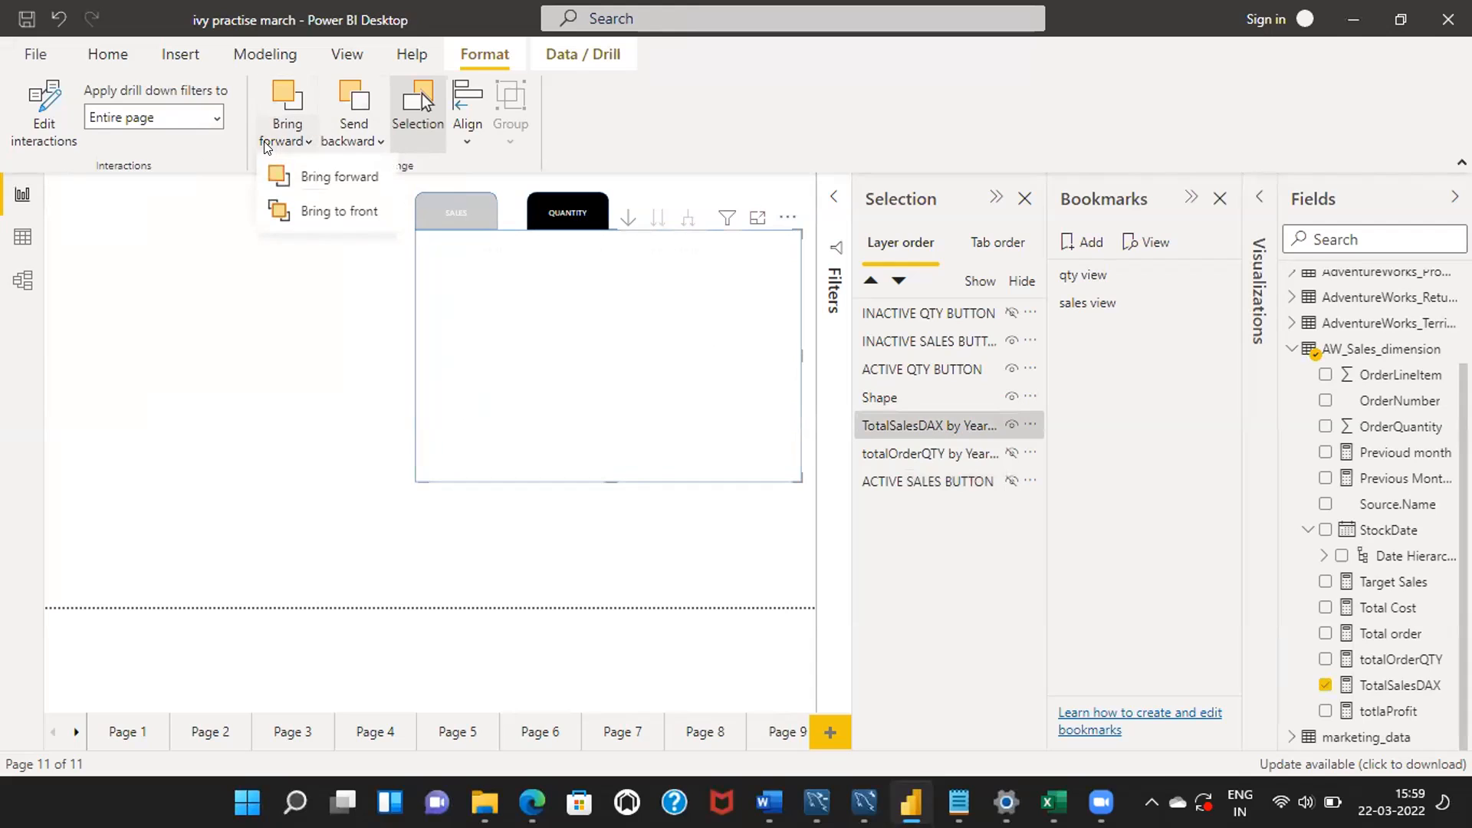
{"action": "left_click", "coordinate": [277, 178]}
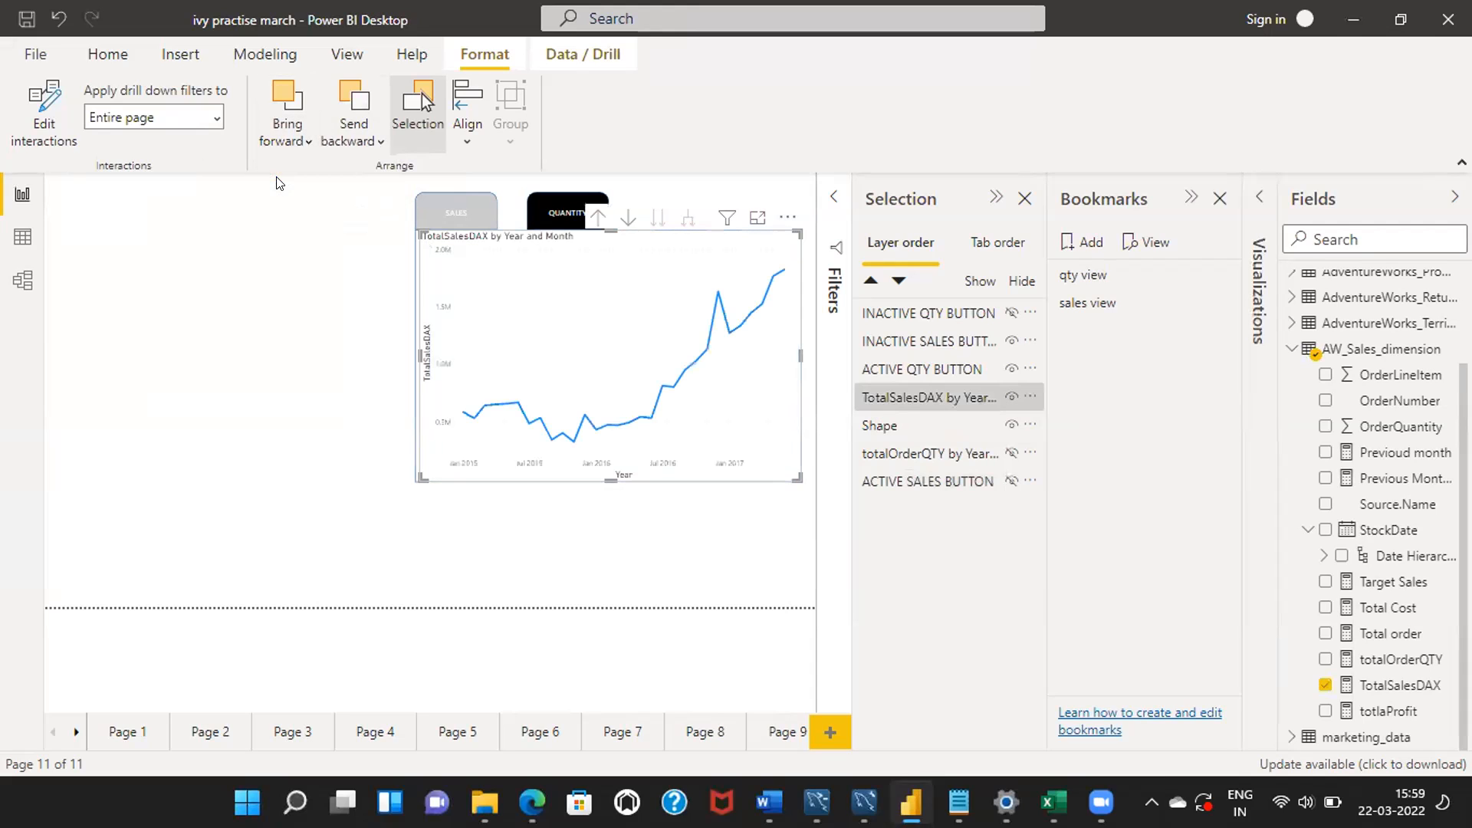
{"action": "left_click", "coordinate": [283, 474]}
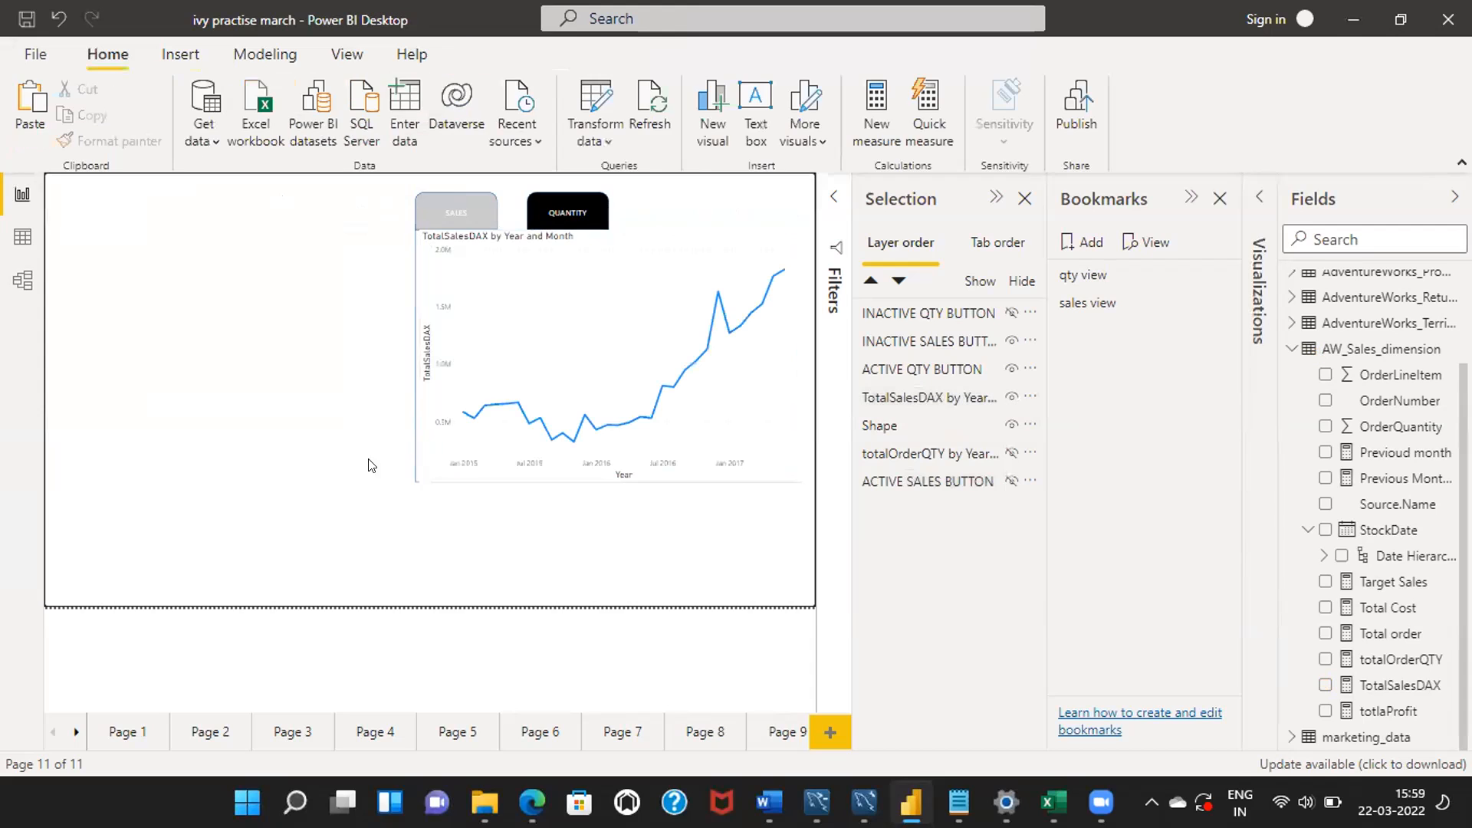
Apply the sales view and qty view bookmarks to check the chart each one displays
{"action": "left_click", "coordinate": [1086, 308]}
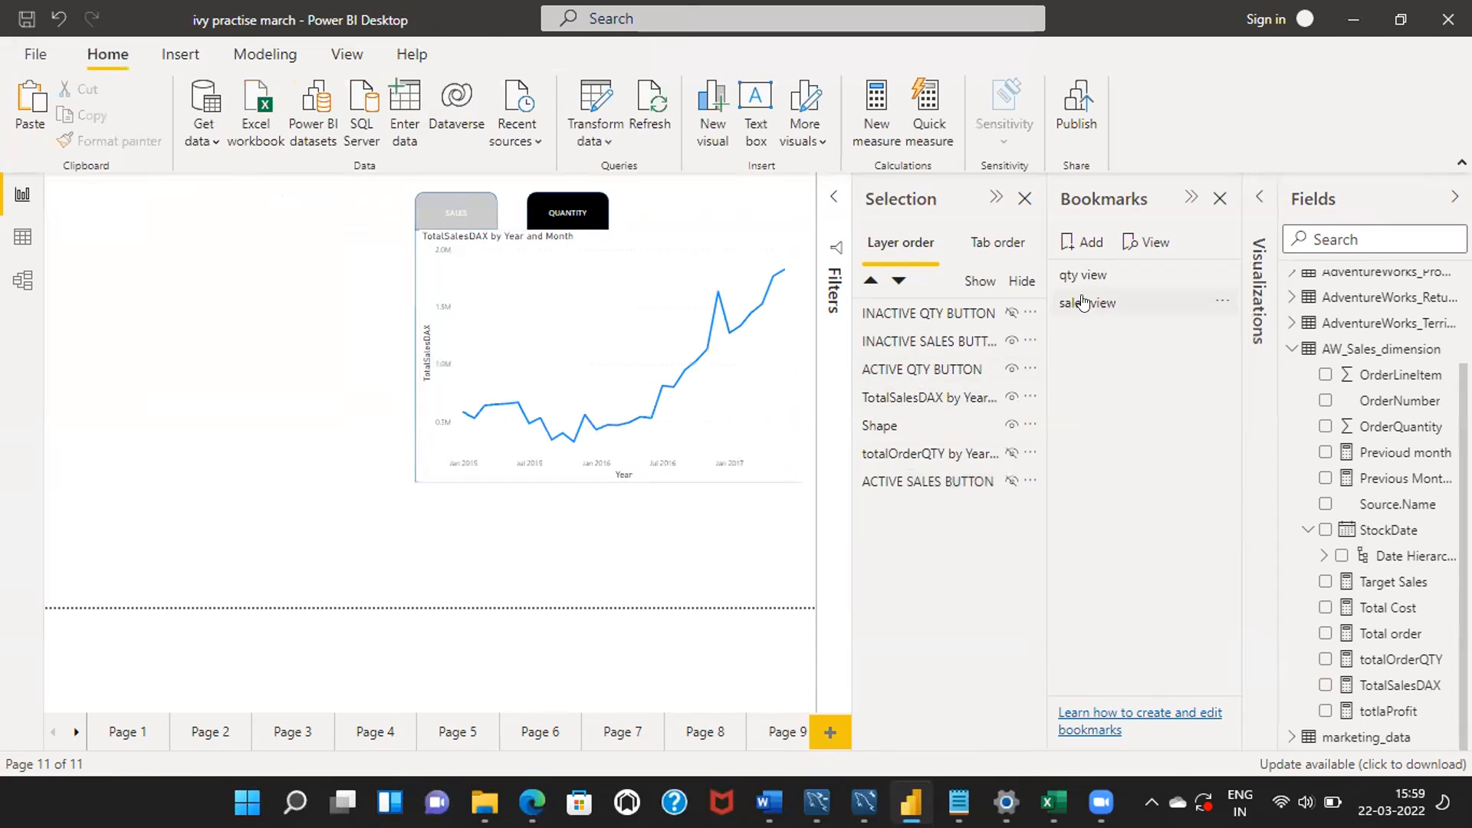
{"action": "left_click", "coordinate": [1081, 275]}
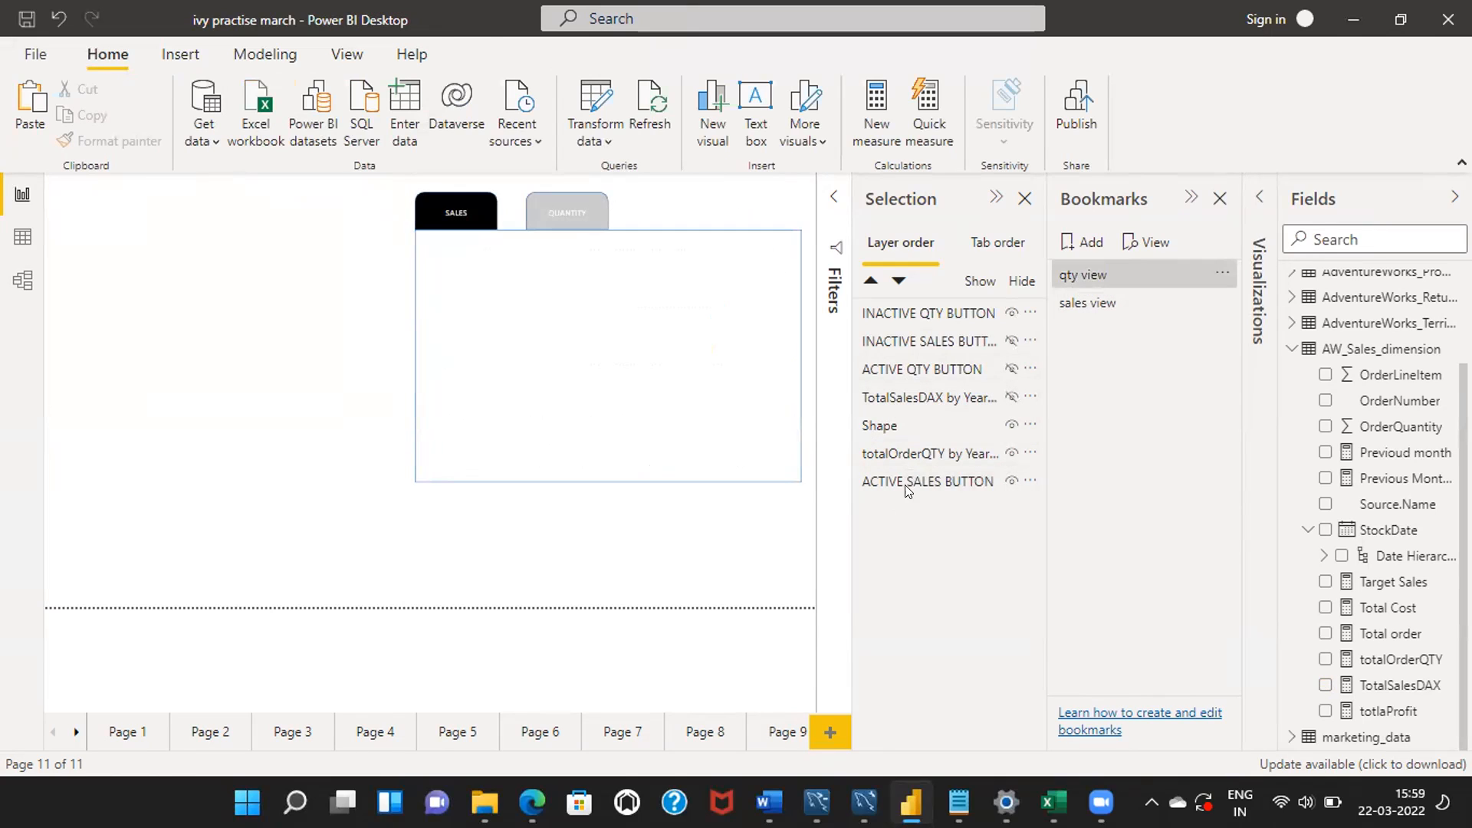
Bring the totalOrderQTY line chart forward one layer, in front of the frame shape, and deselect it
{"action": "left_click", "coordinate": [912, 451]}
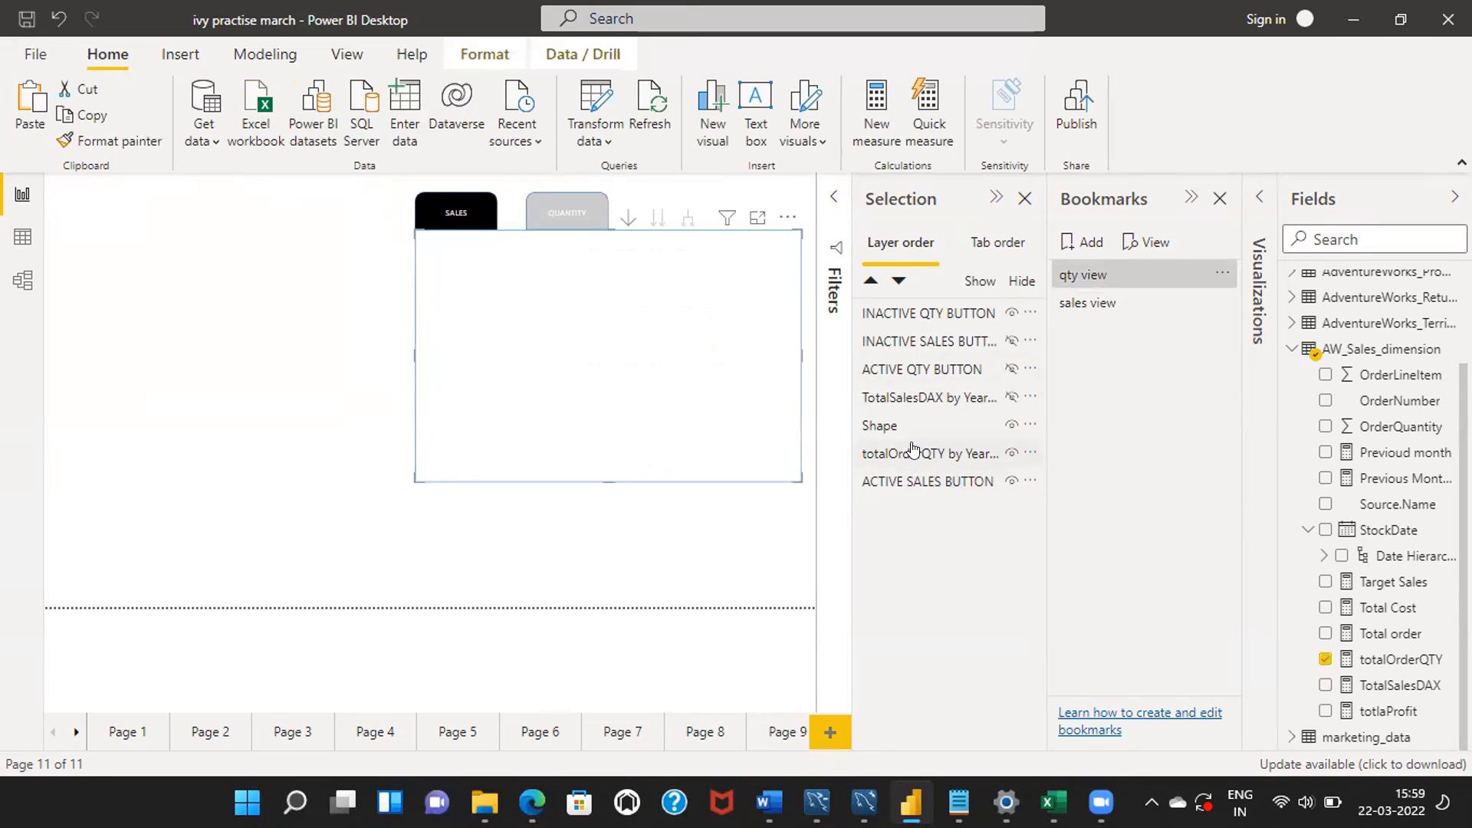
{"action": "left_click", "coordinate": [470, 47]}
{"action": "left_click", "coordinate": [282, 144]}
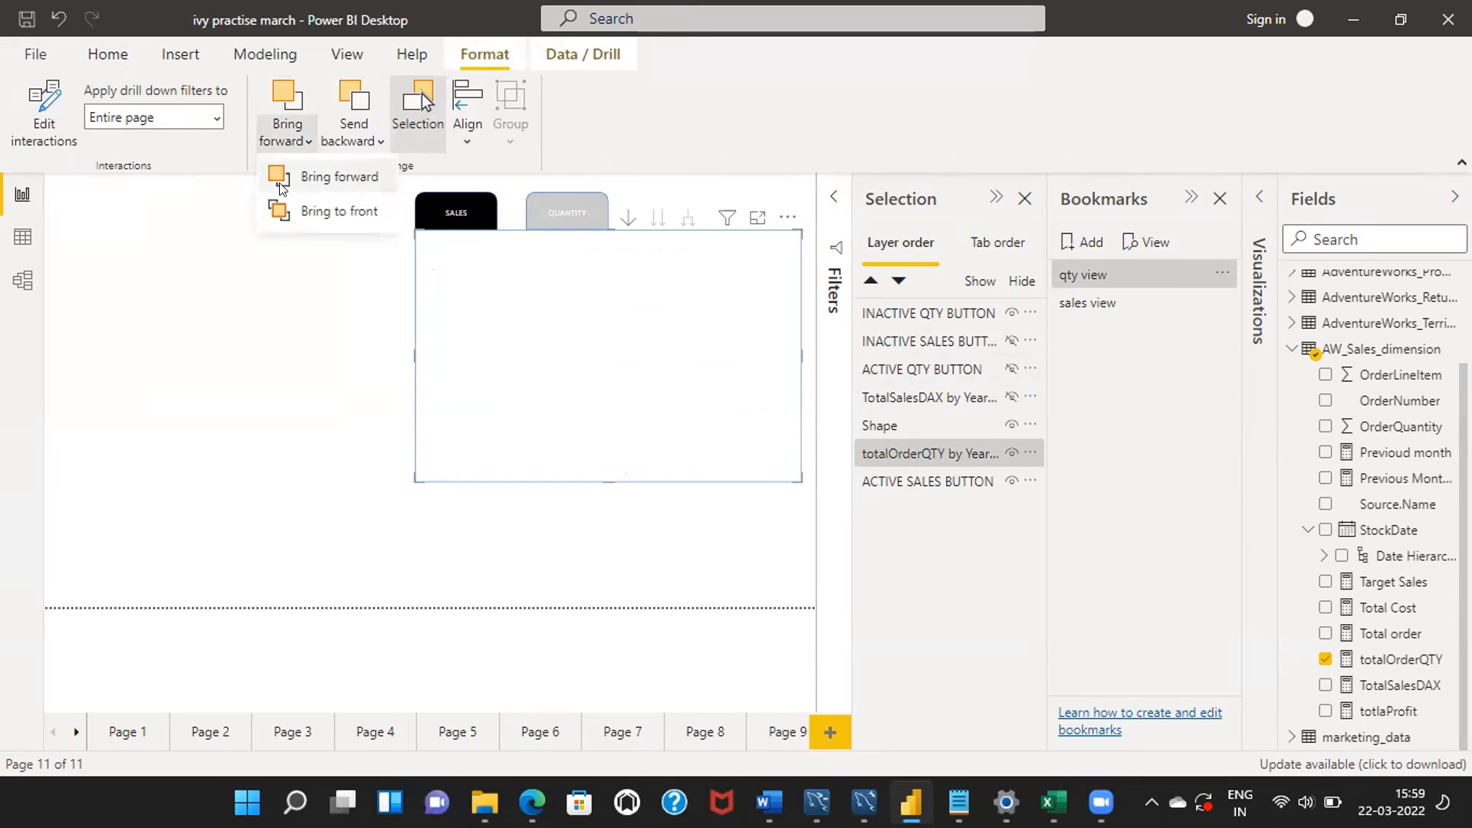
{"action": "left_click", "coordinate": [281, 189]}
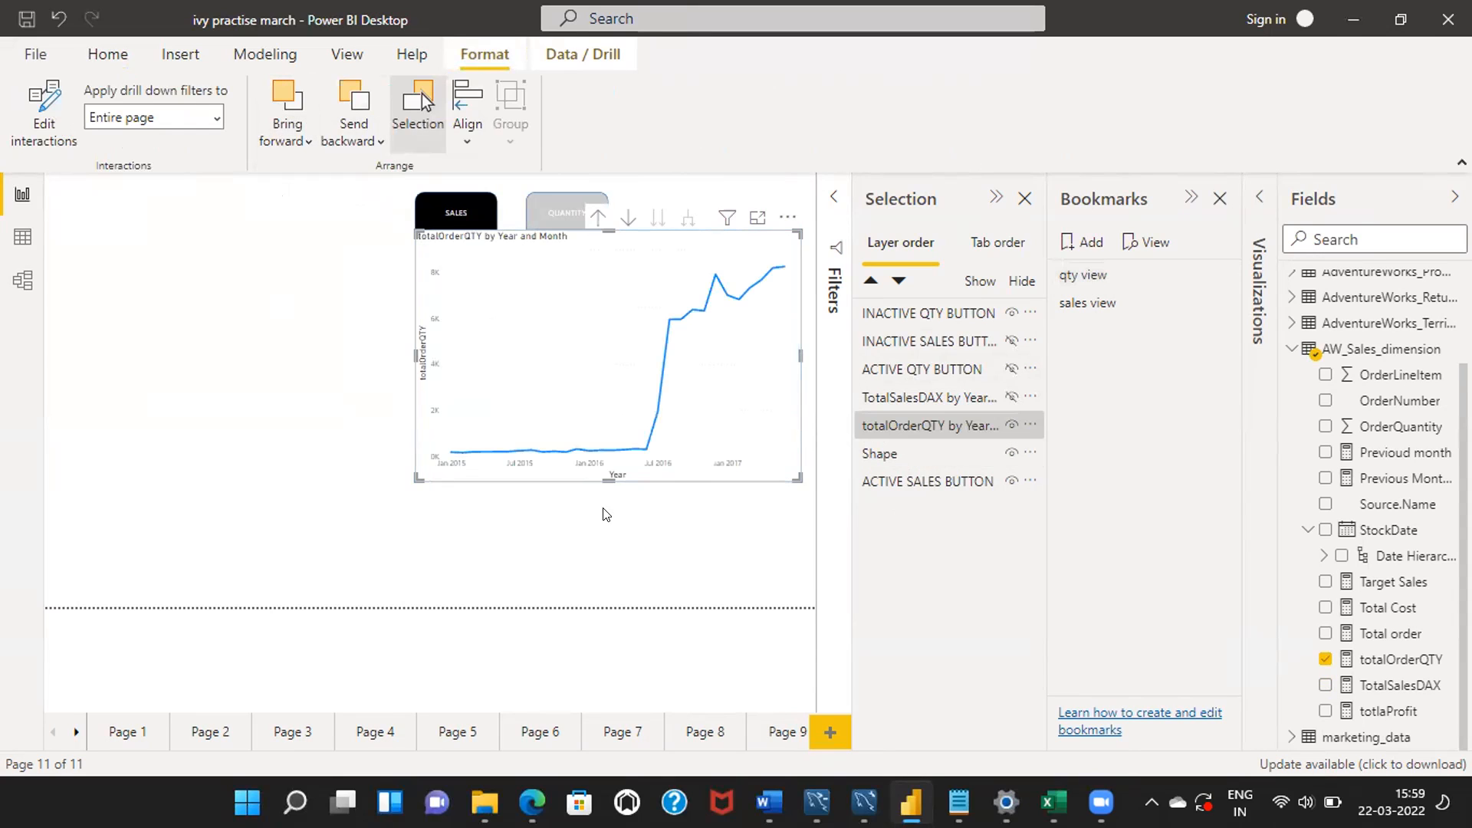
{"action": "left_click", "coordinate": [548, 552]}
Test the finished toggle by following the Sales, Quantity and Sales button links in turn
{"action": "left_click", "coordinate": [481, 210], "text": "ctrl"}
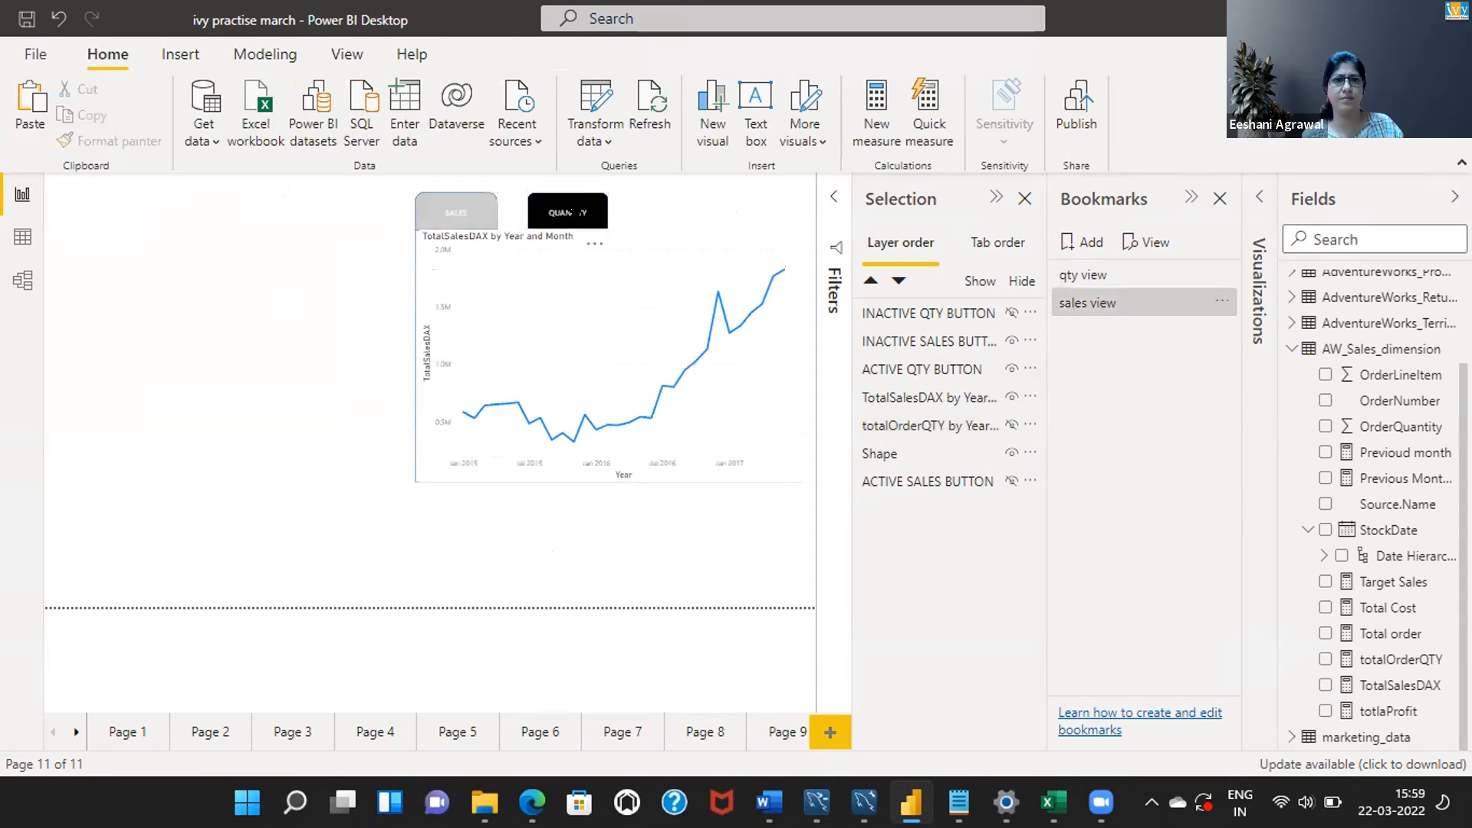
{"action": "left_click", "coordinate": [571, 209], "text": "ctrl"}
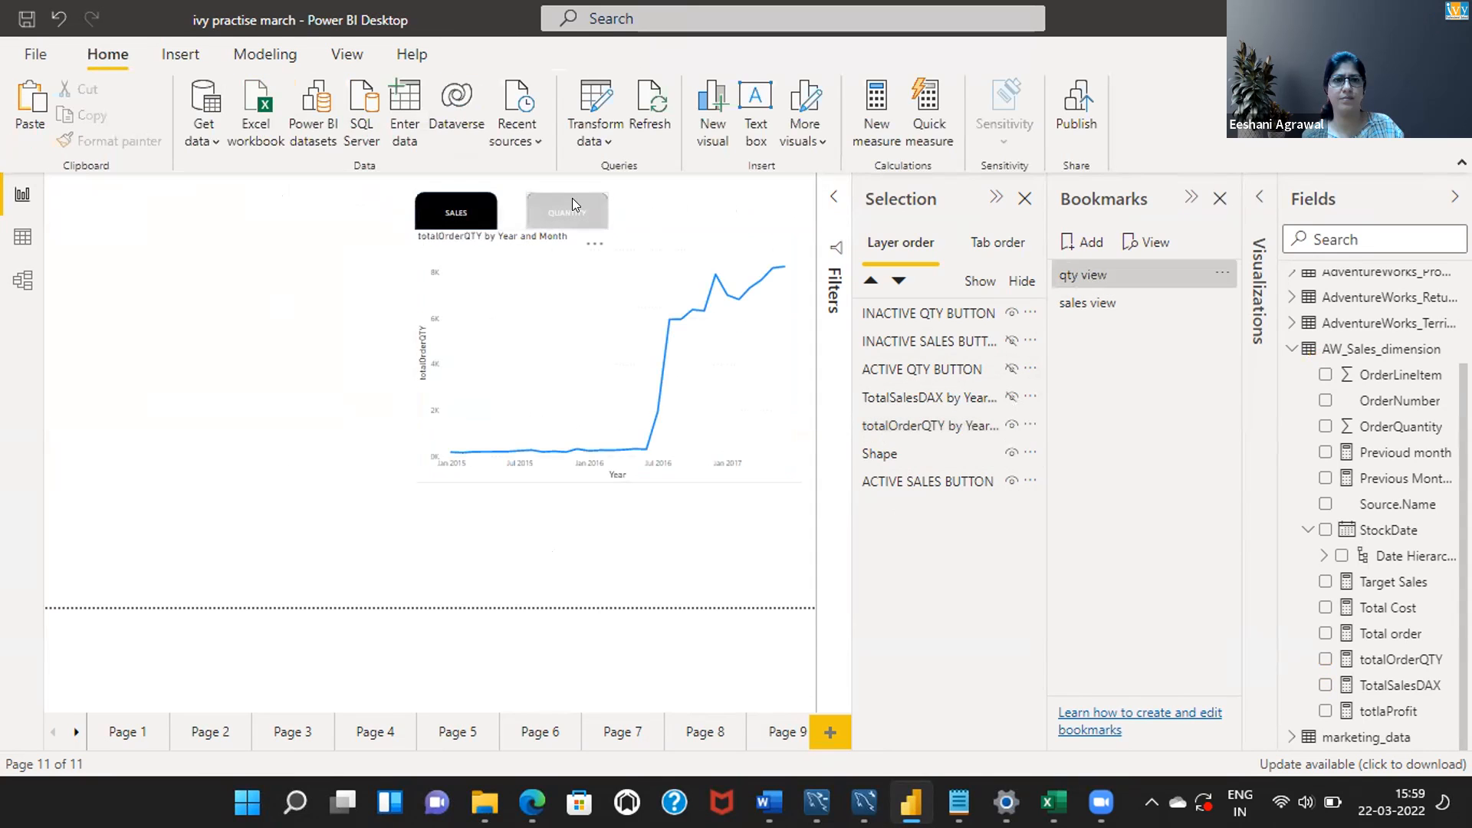
{"action": "left_click", "coordinate": [454, 215], "text": "ctrl"}
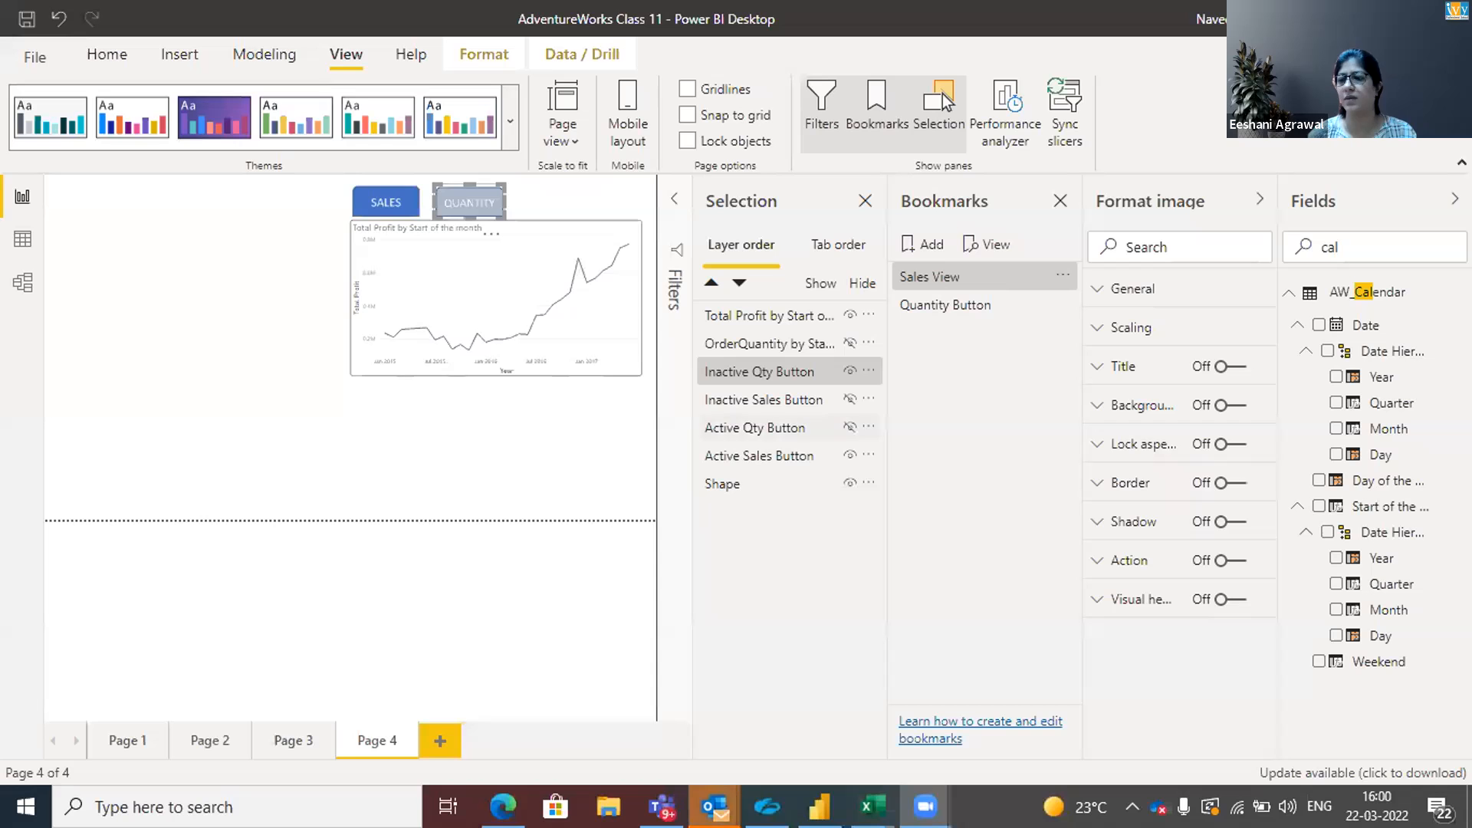
In the AdventureWorks Class 11 report, select the Active Sales Button and apply the Quantity Button and Sales View bookmarks to compare them
{"action": "left_click", "coordinate": [469, 514]}
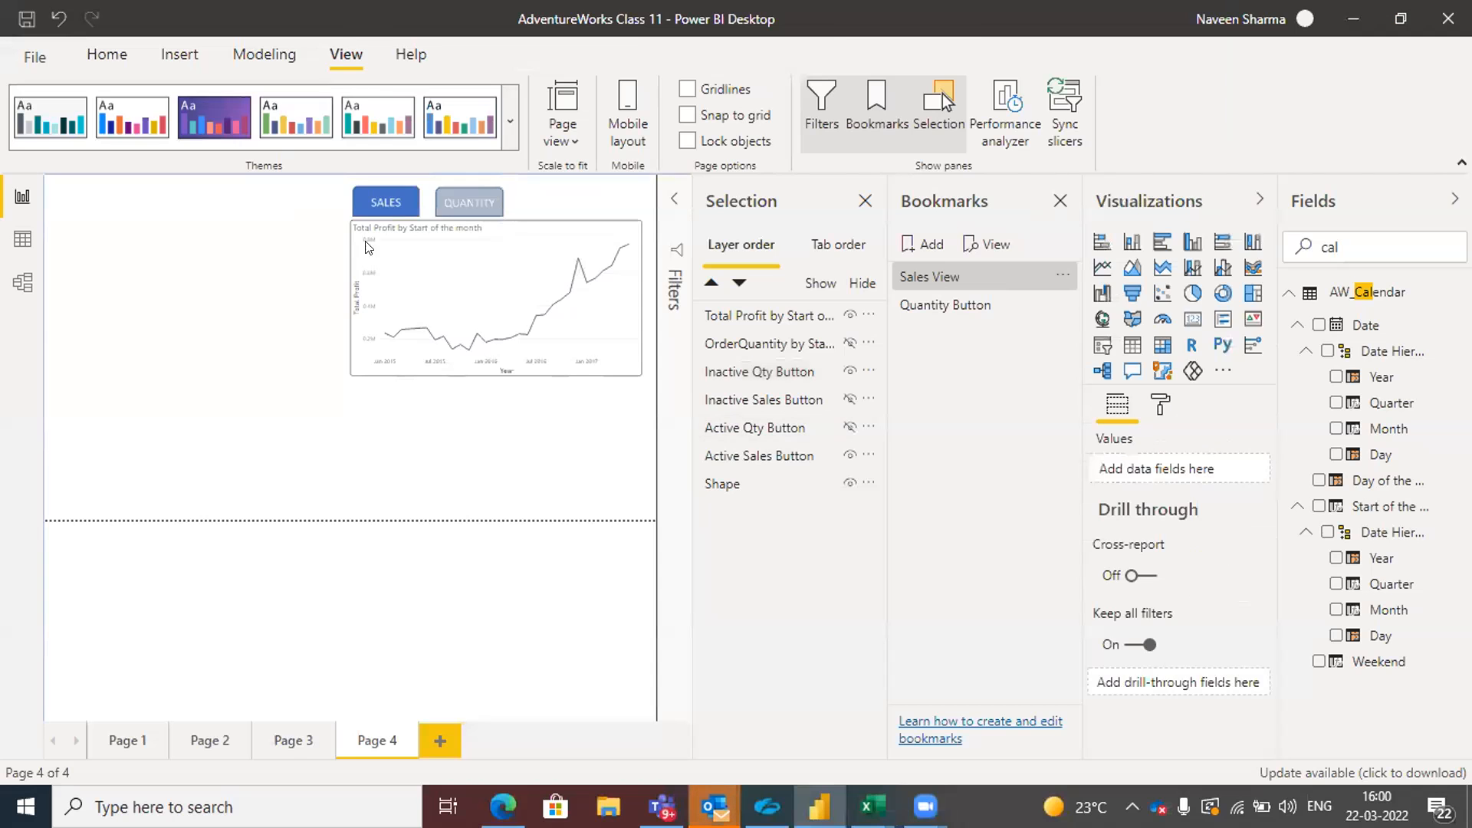
{"action": "left_click", "coordinate": [442, 192]}
{"action": "left_click", "coordinate": [387, 202]}
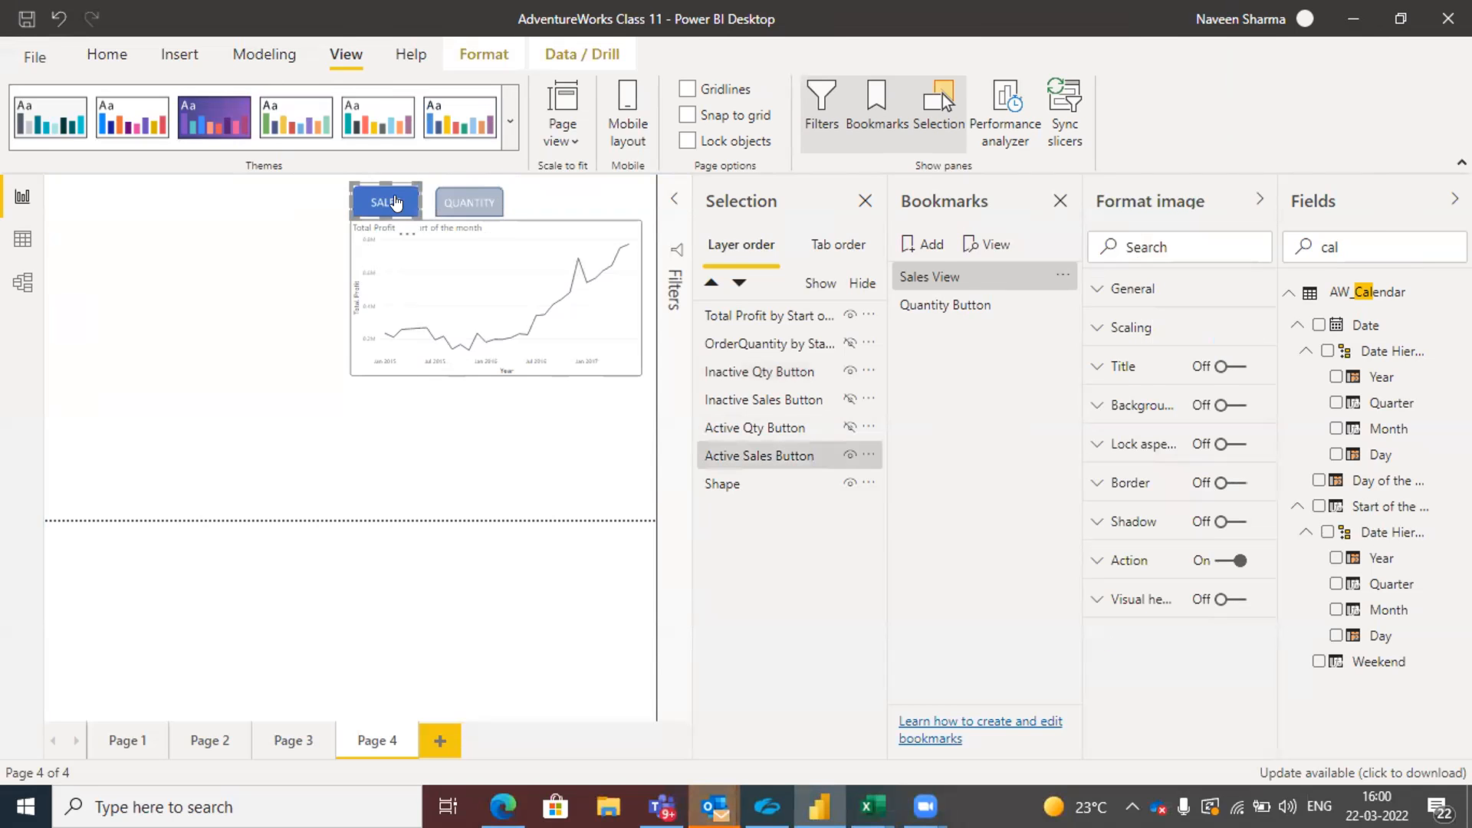
{"action": "left_click", "coordinate": [957, 304]}
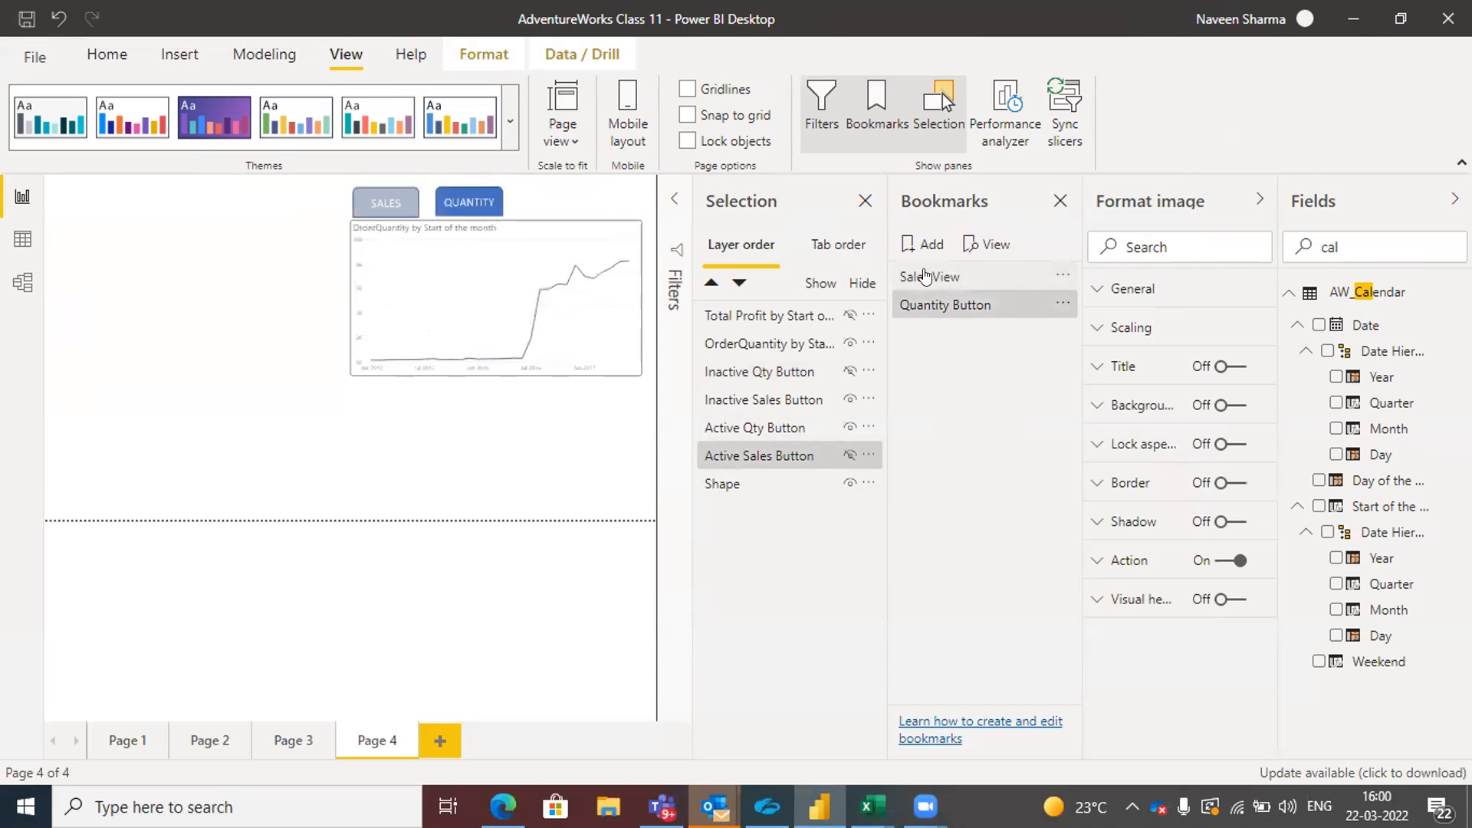
{"action": "left_click", "coordinate": [926, 276]}
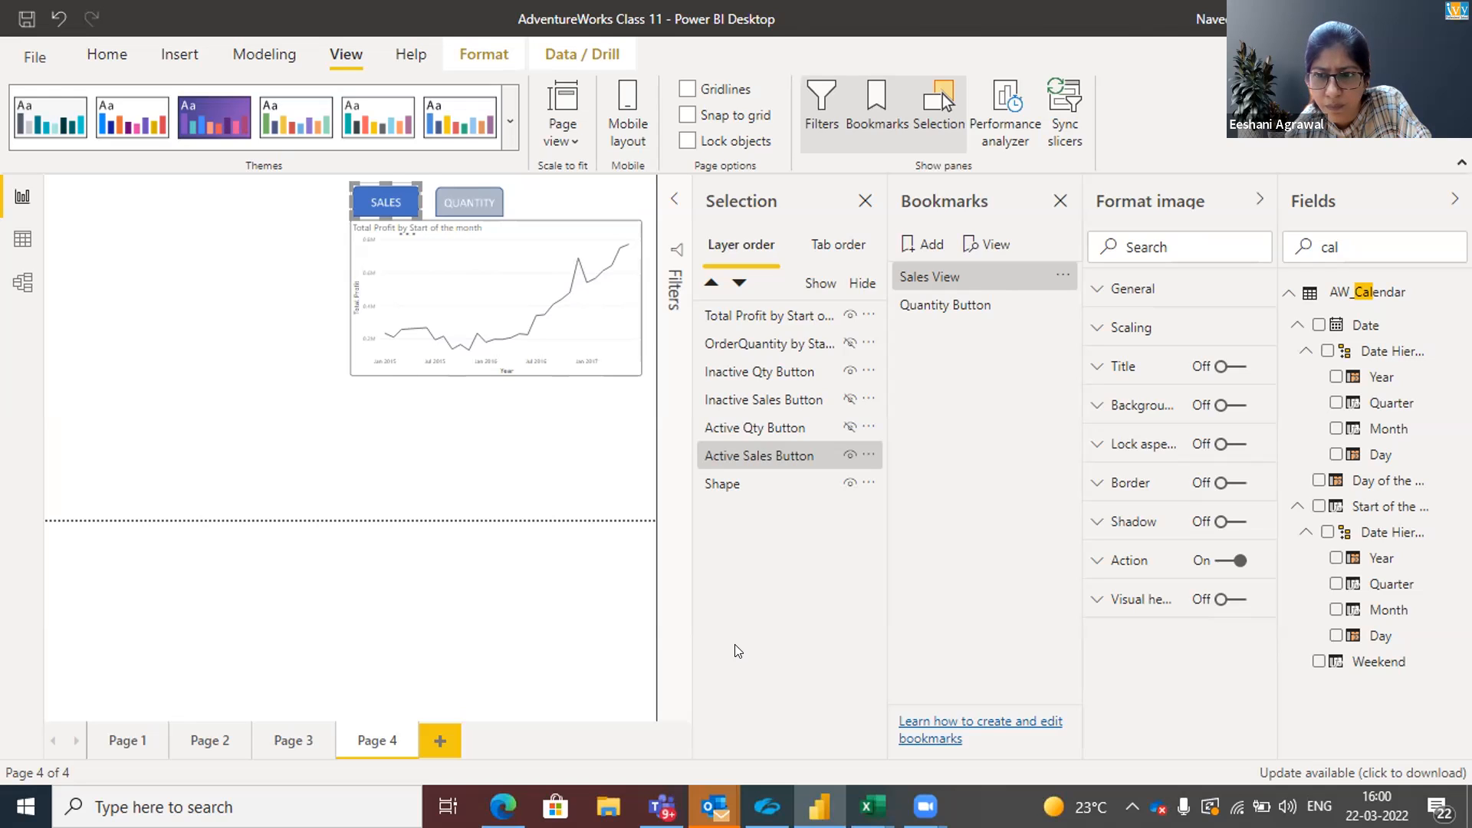
Apply the Quantity Button bookmark and set the Active Sales Button's action to the Quantity Button bookmark
{"action": "left_click", "coordinate": [1097, 562]}
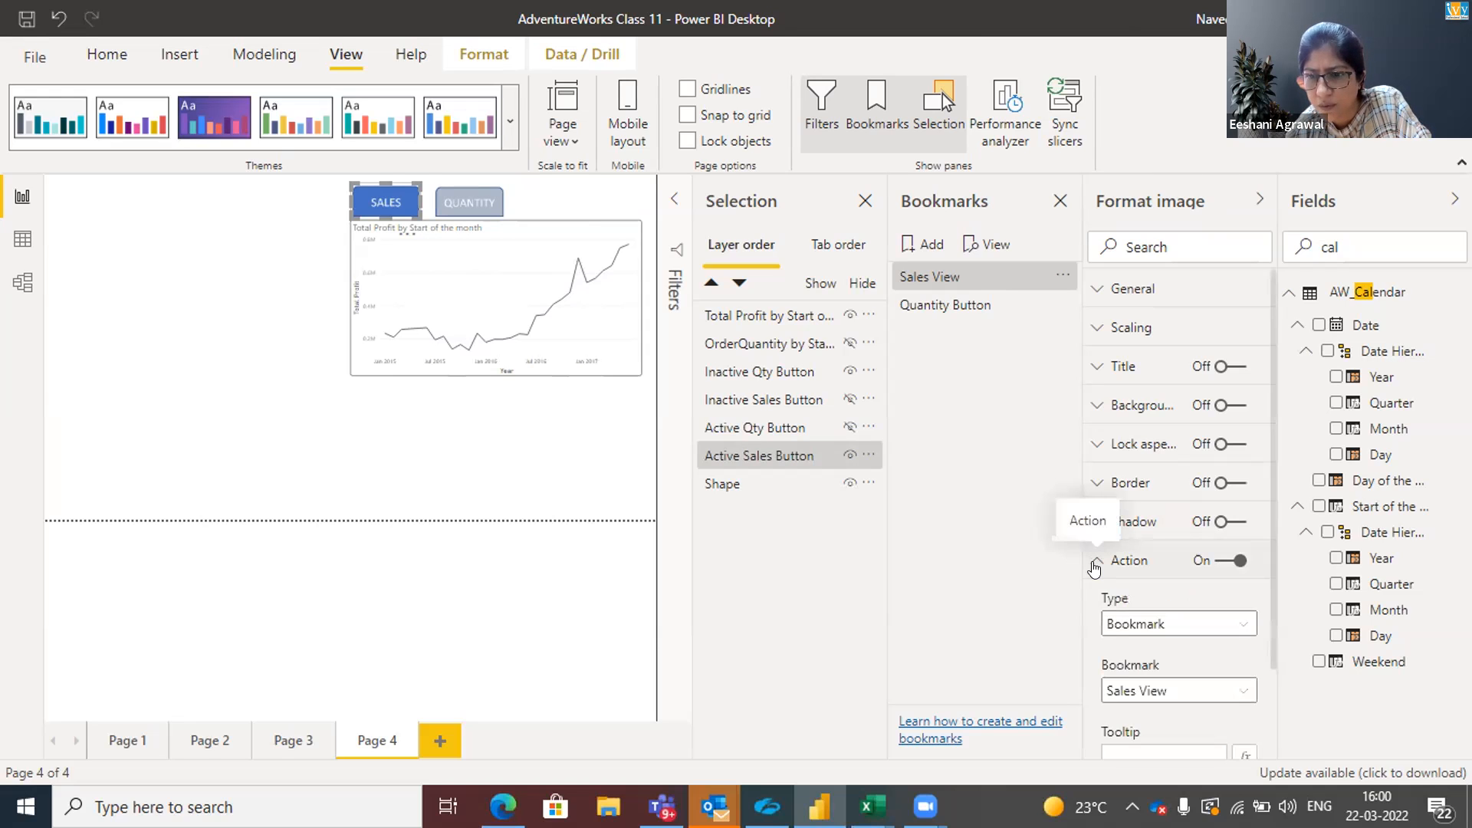
{"action": "left_click", "coordinate": [925, 306]}
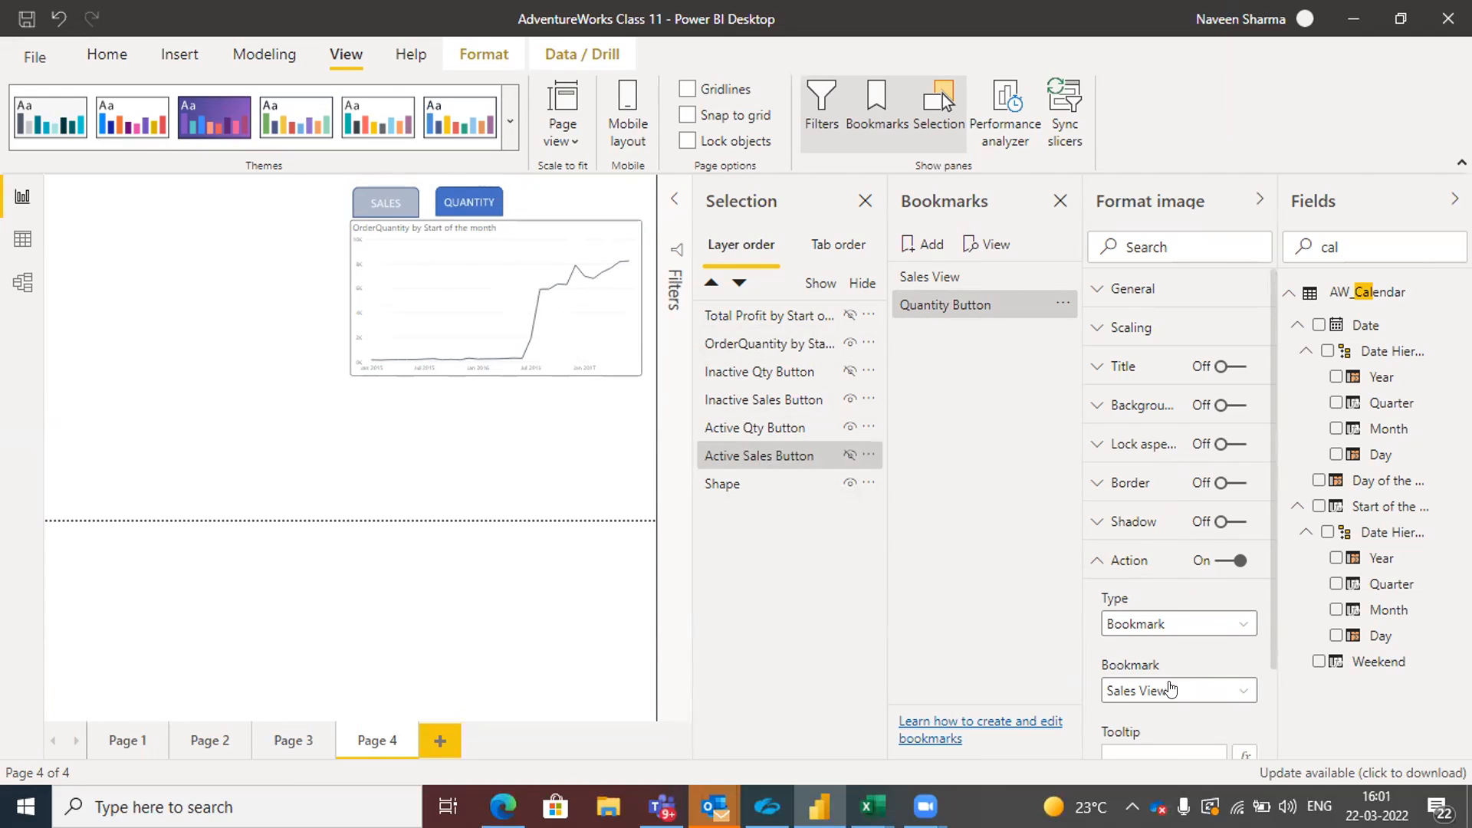
{"action": "left_click", "coordinate": [1203, 690]}
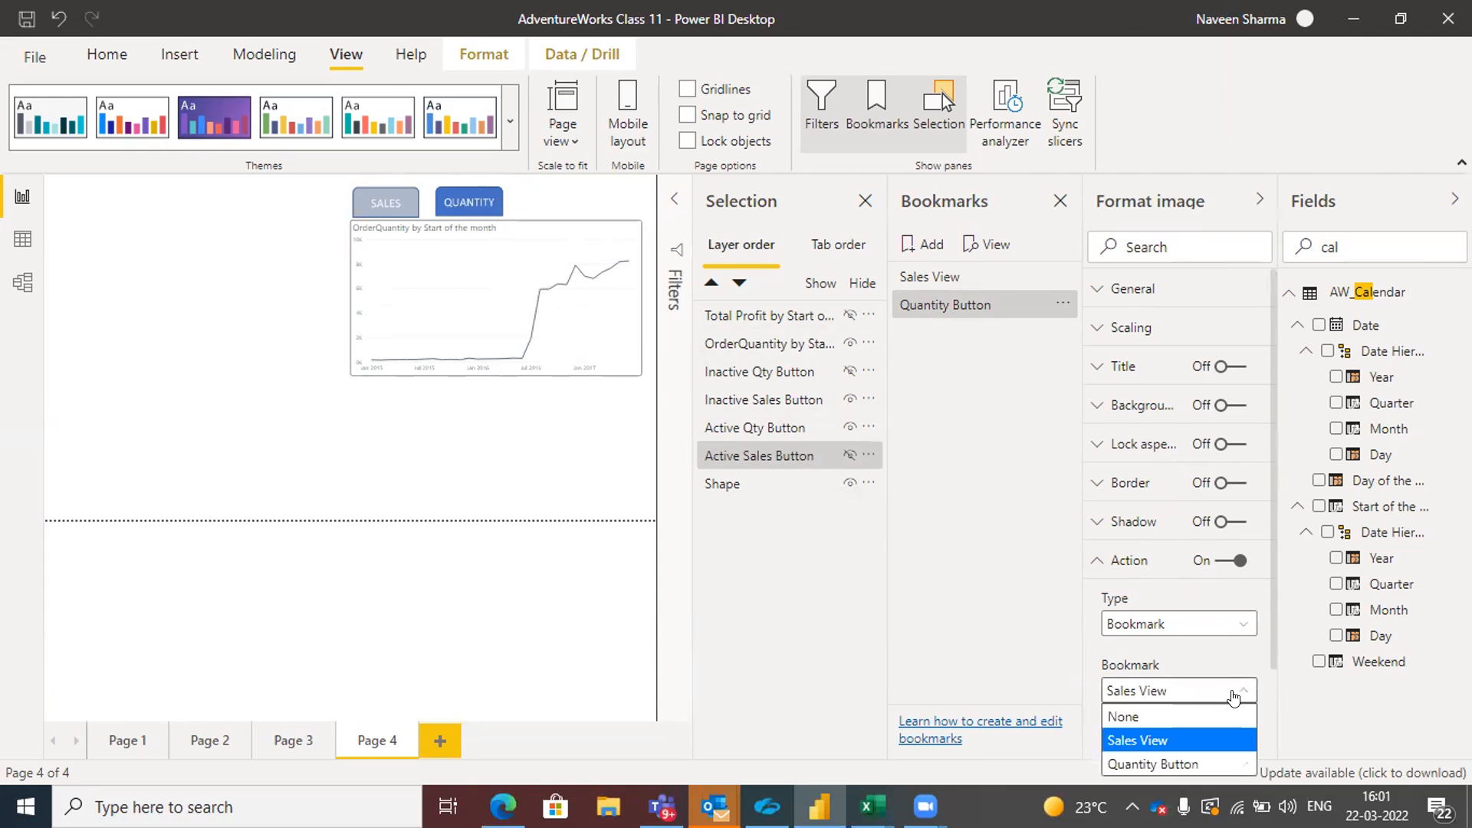
{"action": "left_click", "coordinate": [1233, 696]}
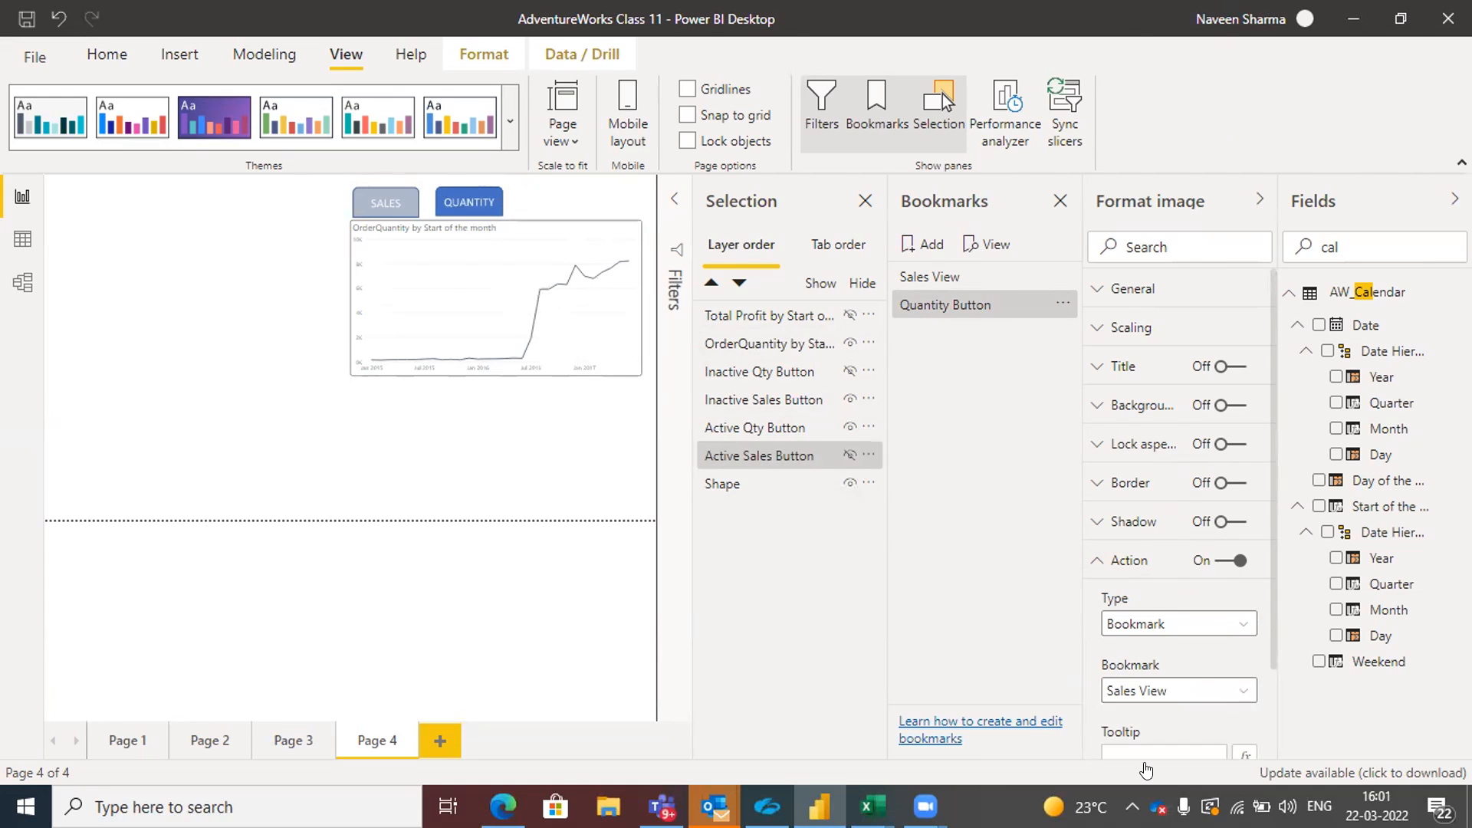
{"action": "left_click", "coordinate": [1235, 696]}
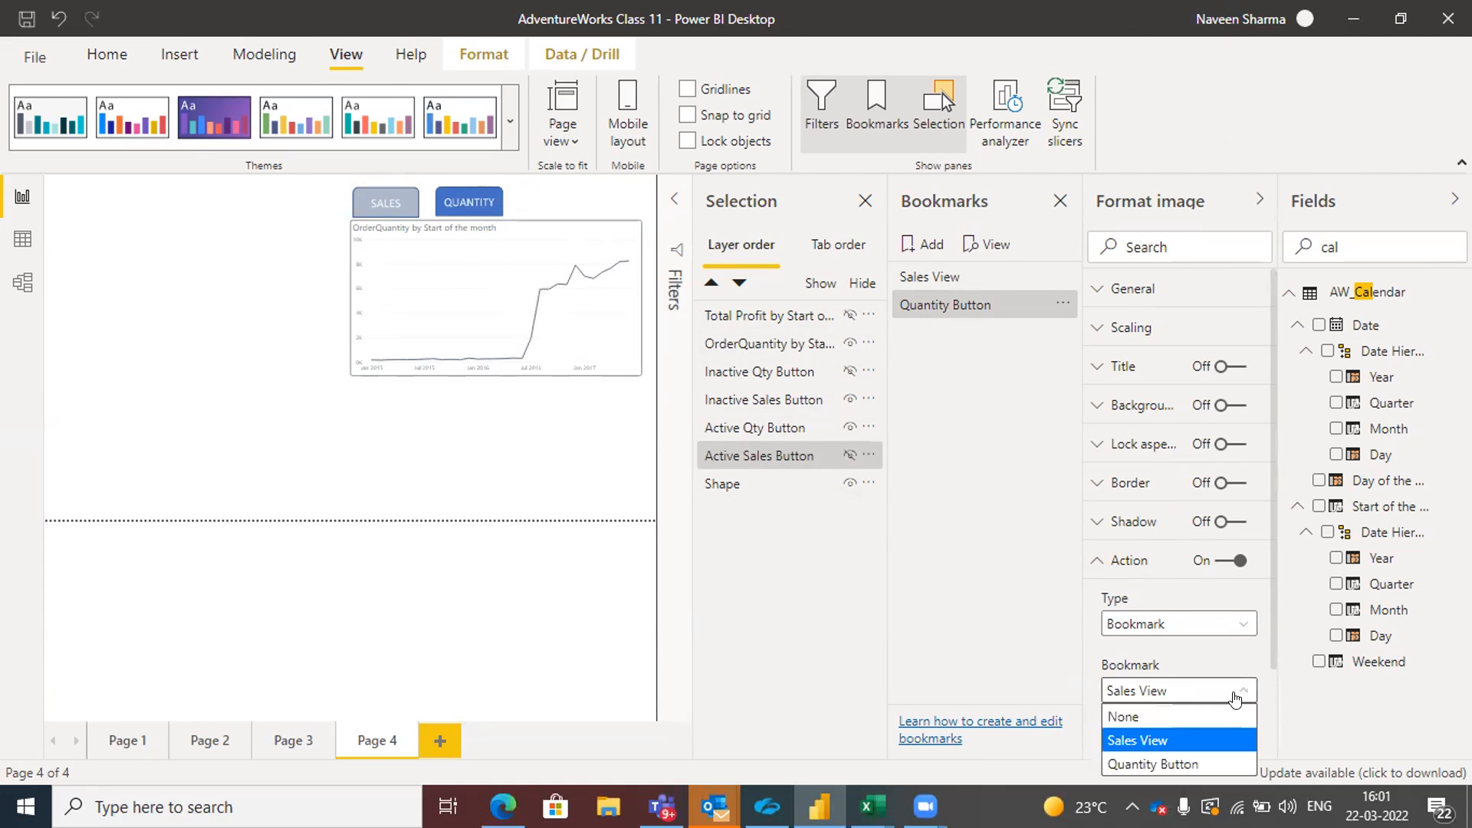
{"action": "left_click", "coordinate": [1163, 765]}
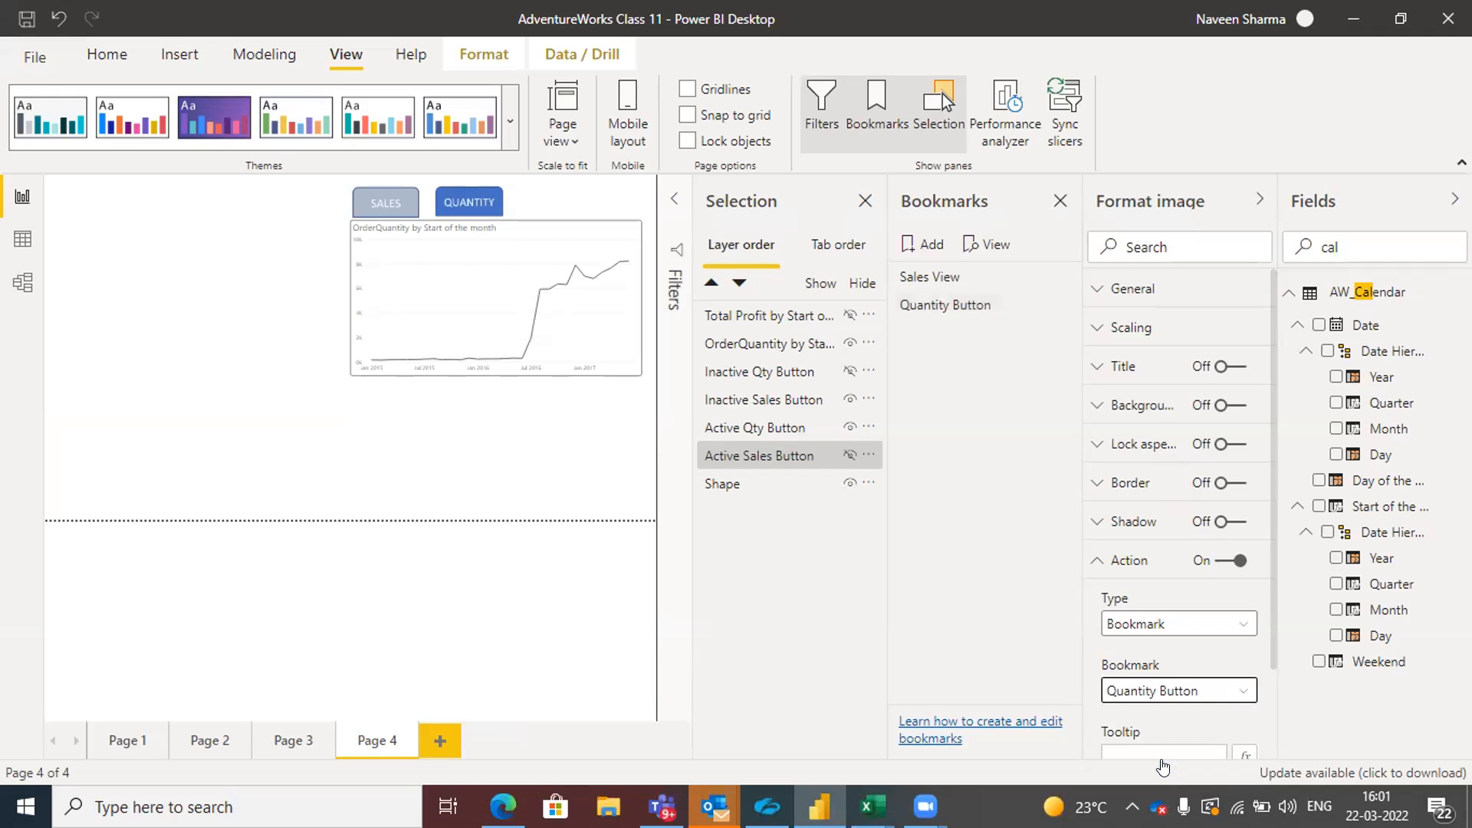
Enlarge the canvas to examine the inactive Sales button, and bring back the layer and bookmark lists
{"action": "left_click", "coordinate": [752, 201]}
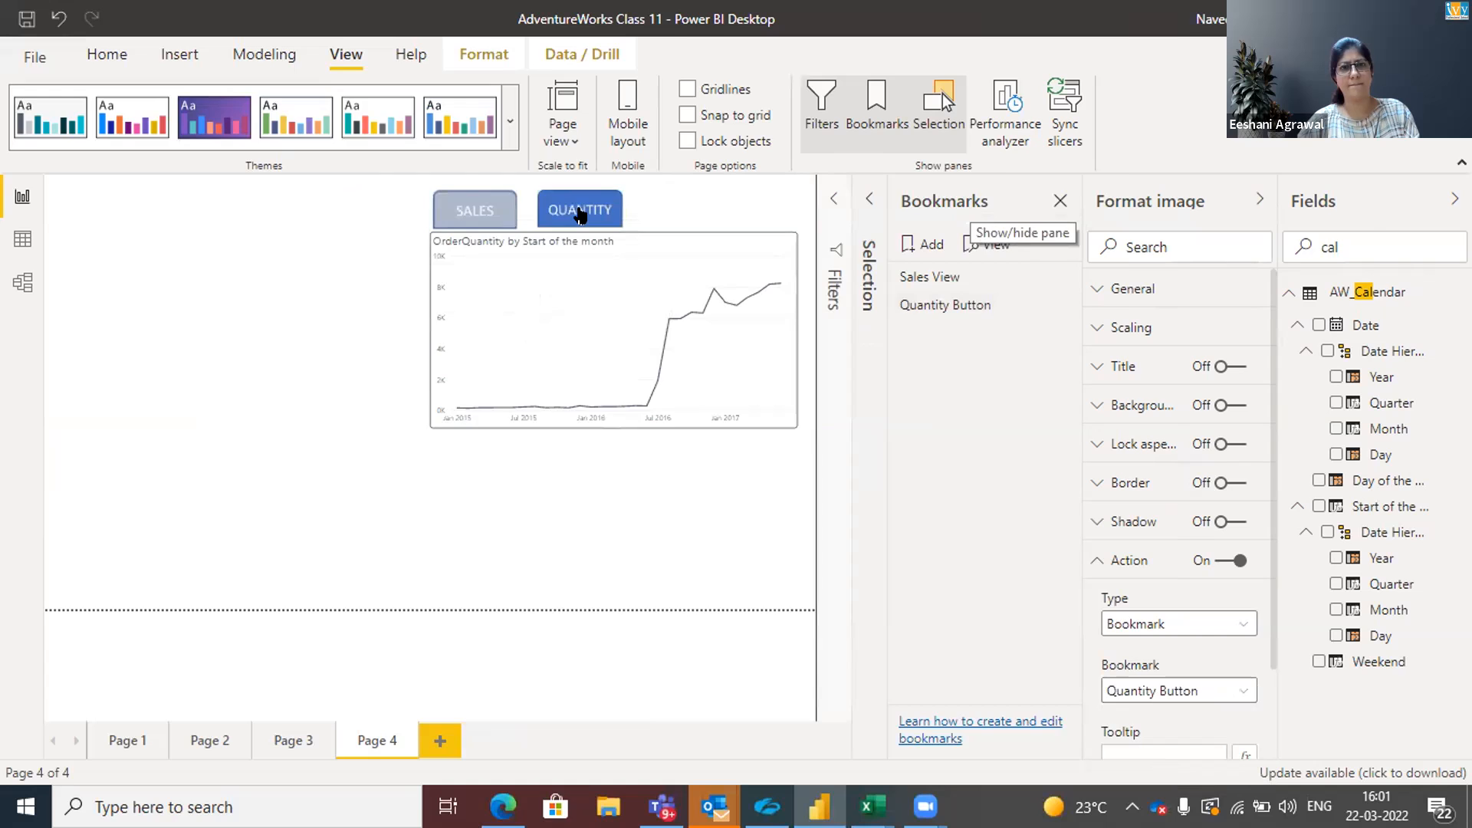
{"action": "left_click", "coordinate": [965, 201]}
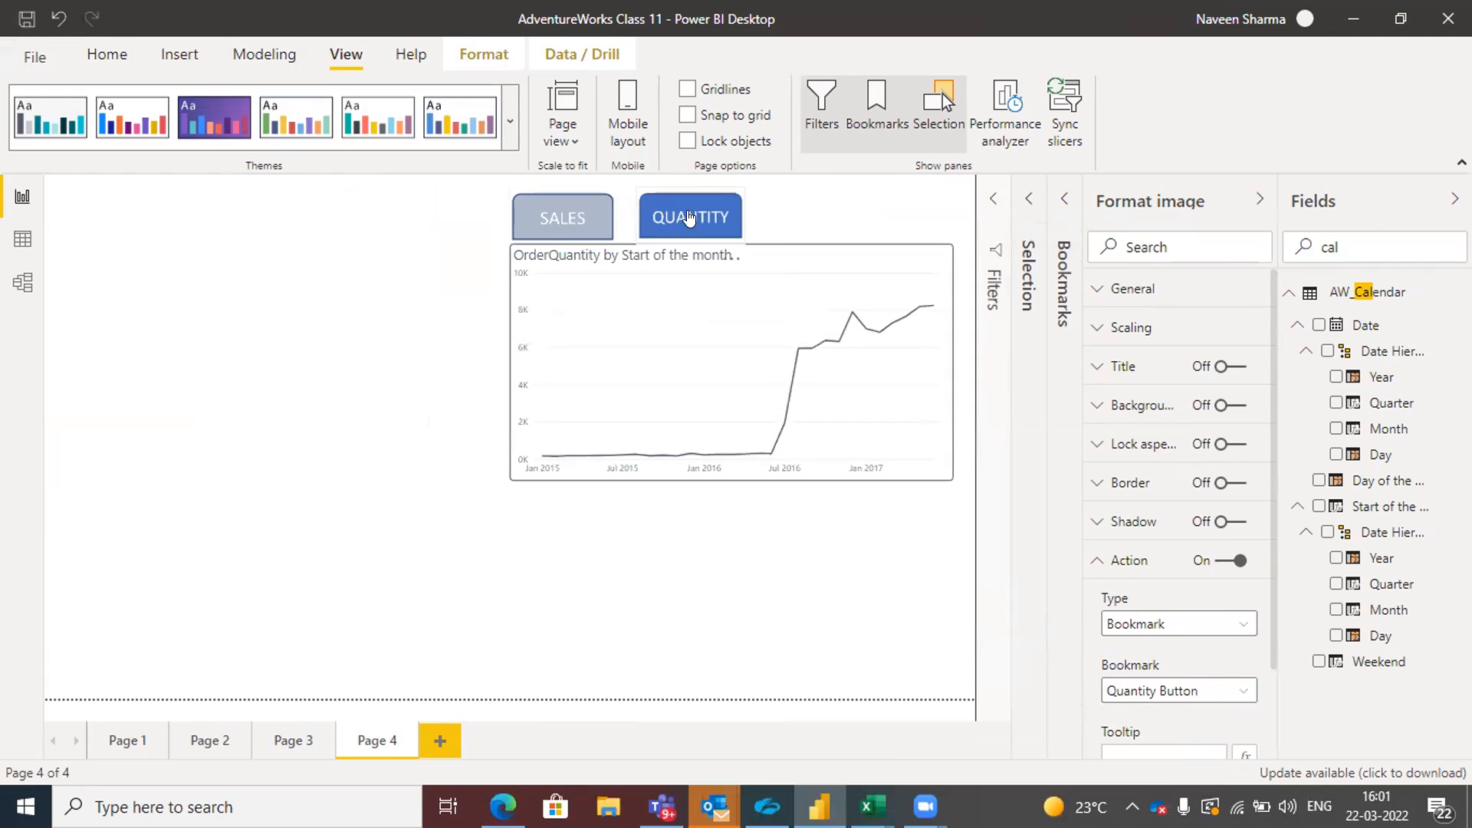
{"action": "left_click", "coordinate": [576, 219]}
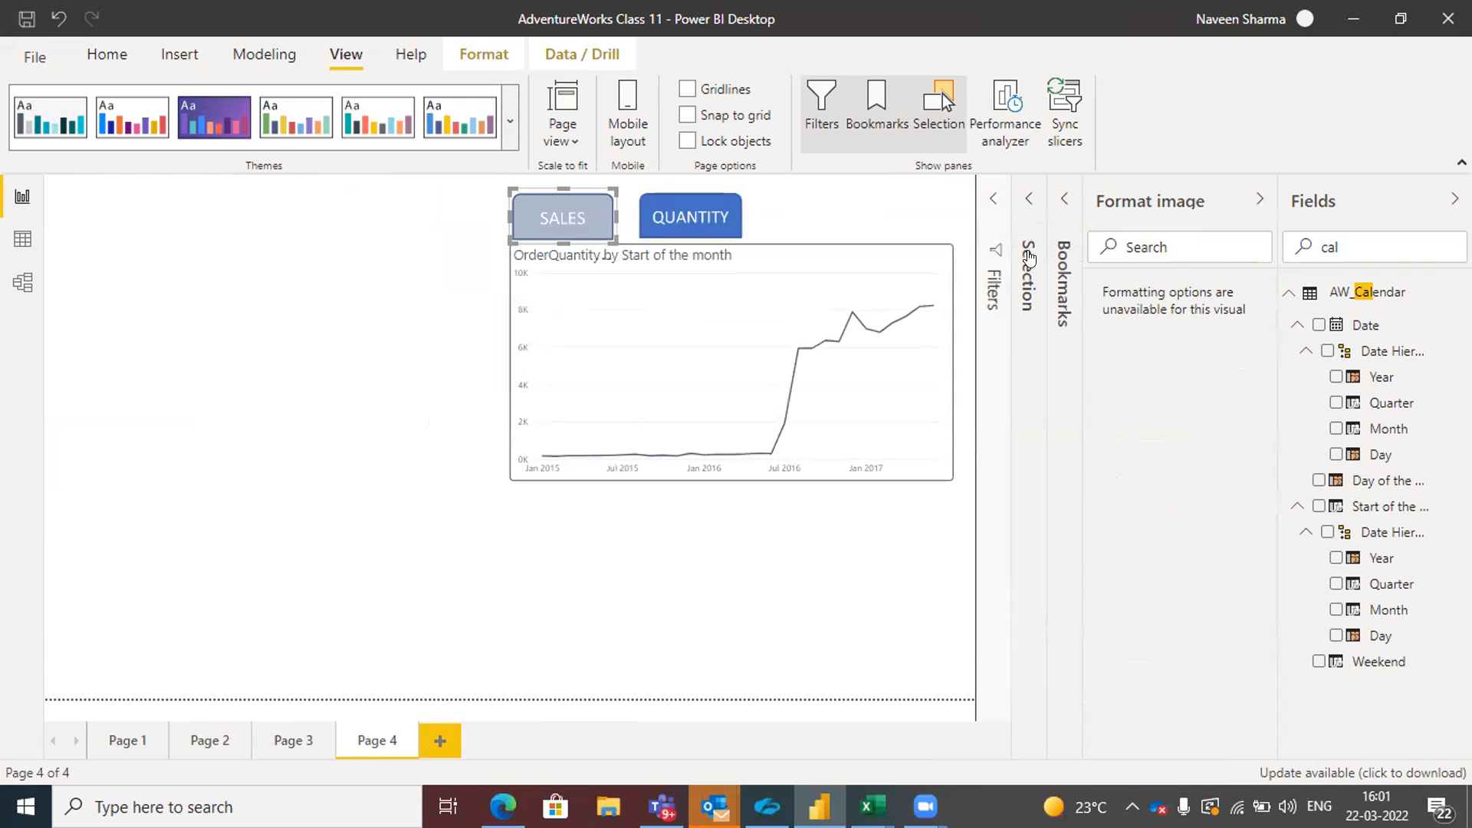
{"action": "left_click", "coordinate": [1030, 259]}
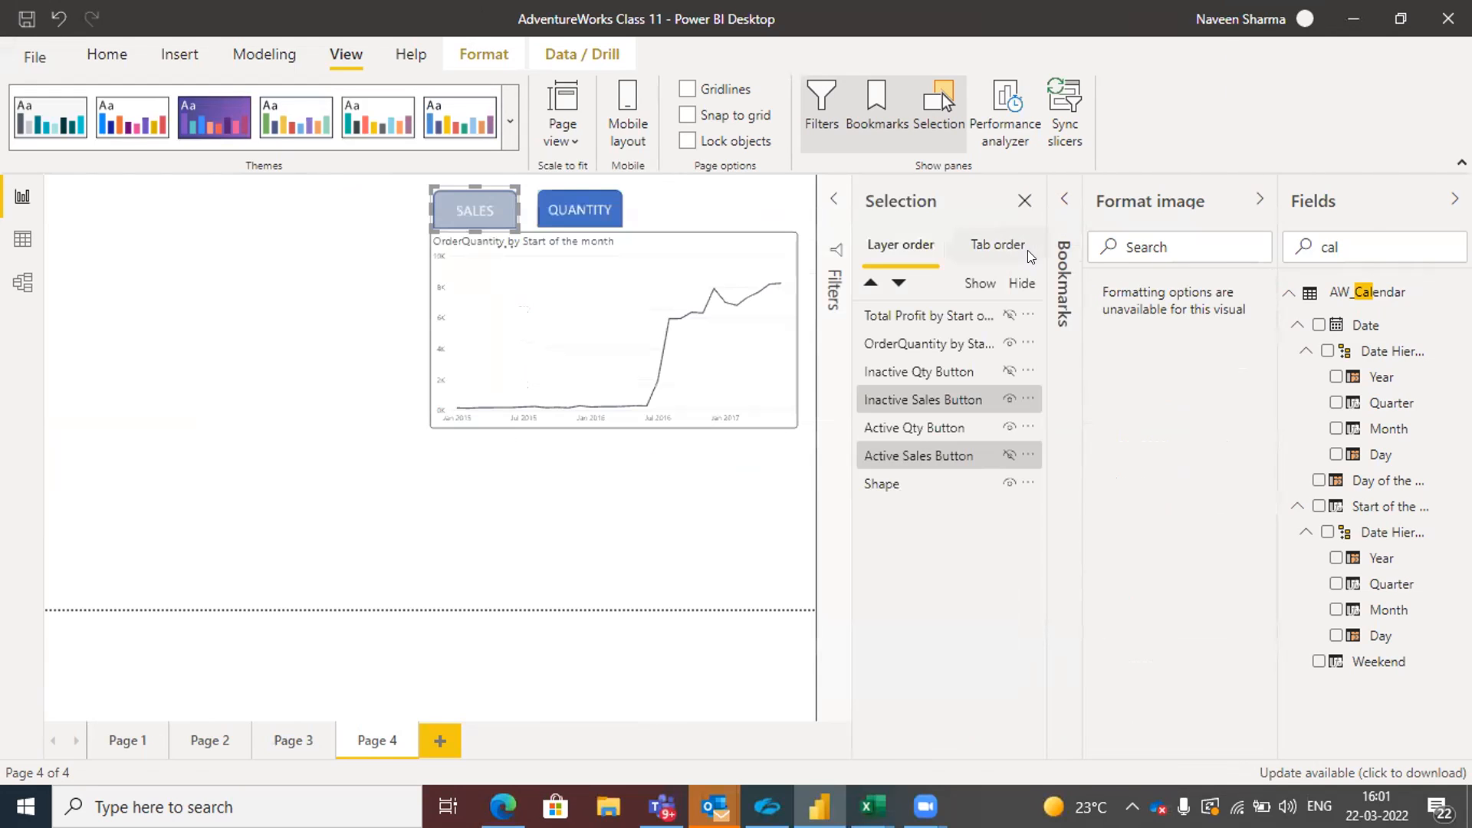
{"action": "left_click", "coordinate": [1061, 276]}
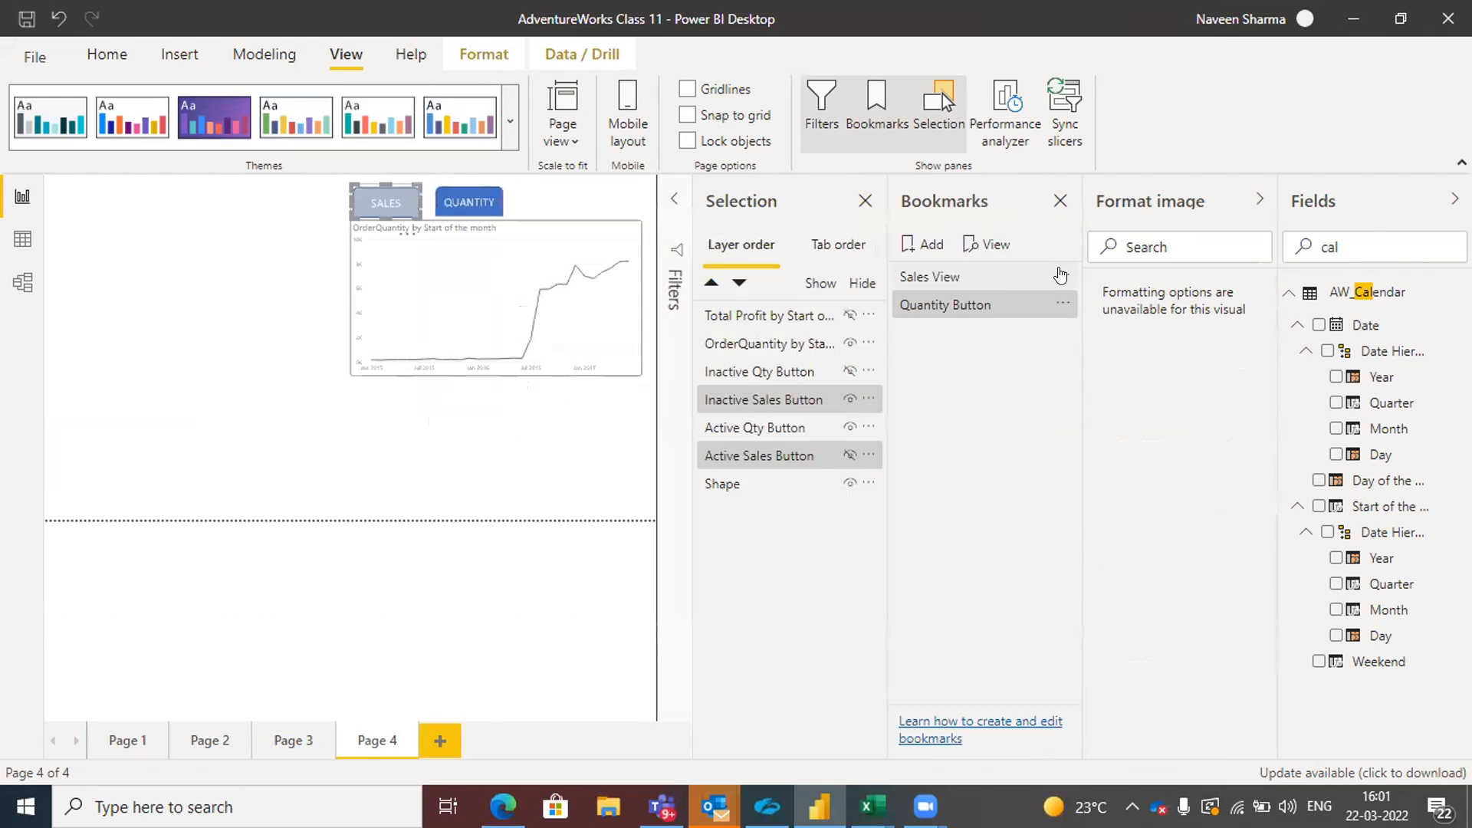
Deselect the Sales button and apply the Quantity Button and Sales View bookmarks to check the visuals each one shows
{"action": "left_click", "coordinate": [560, 443]}
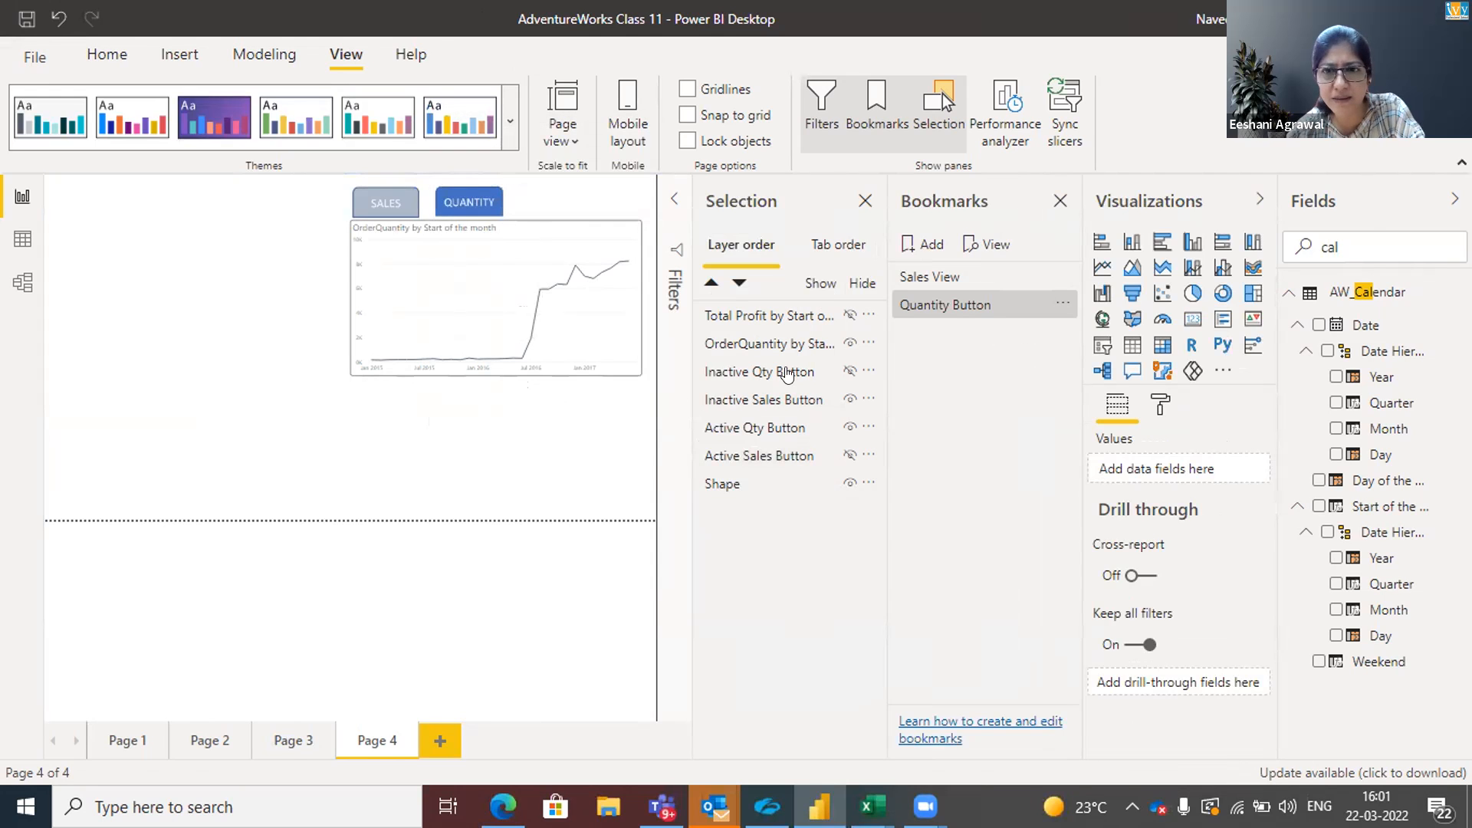
{"action": "left_click", "coordinate": [1039, 303]}
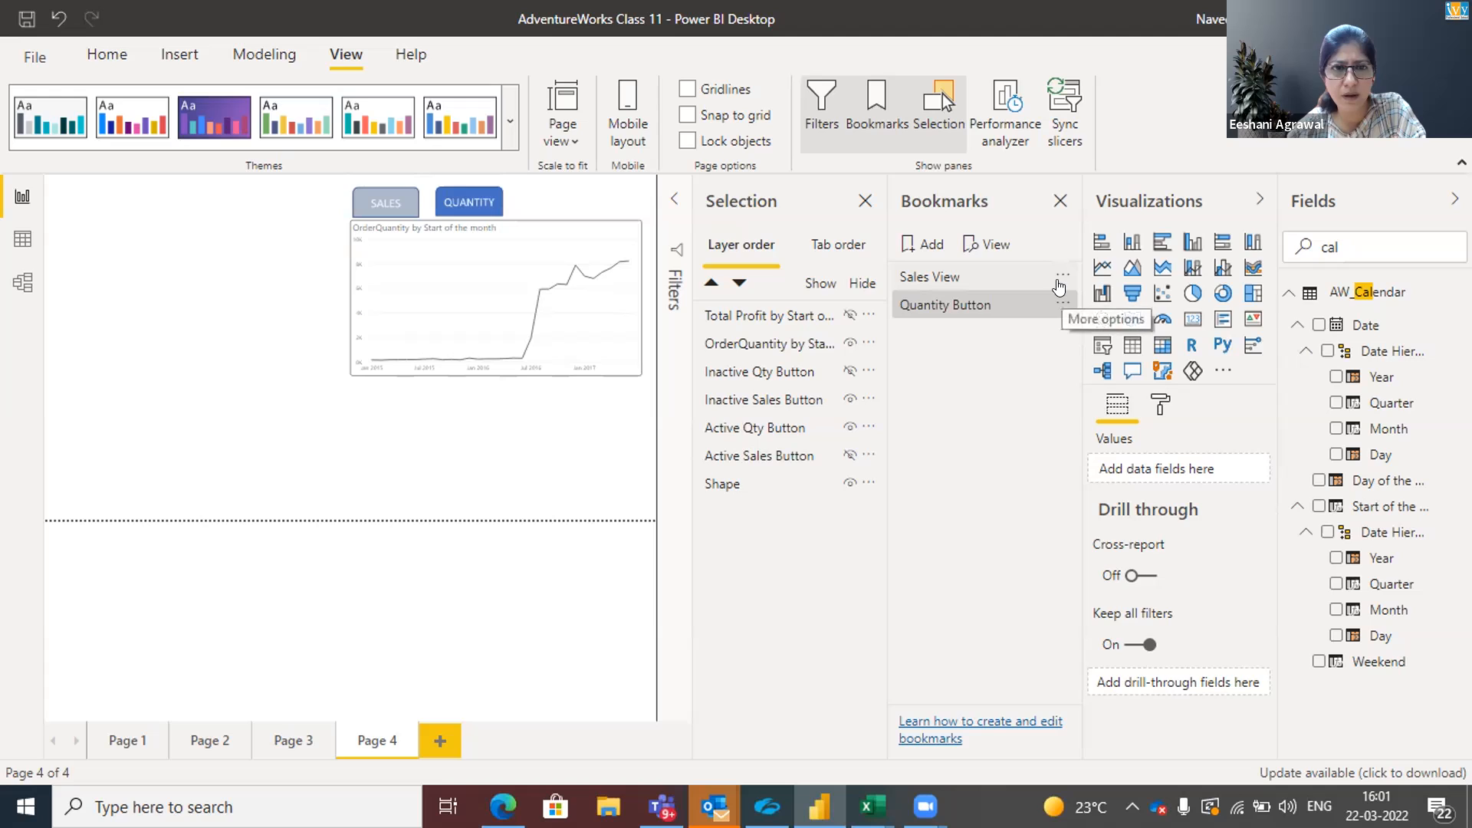
{"action": "left_click", "coordinate": [920, 279]}
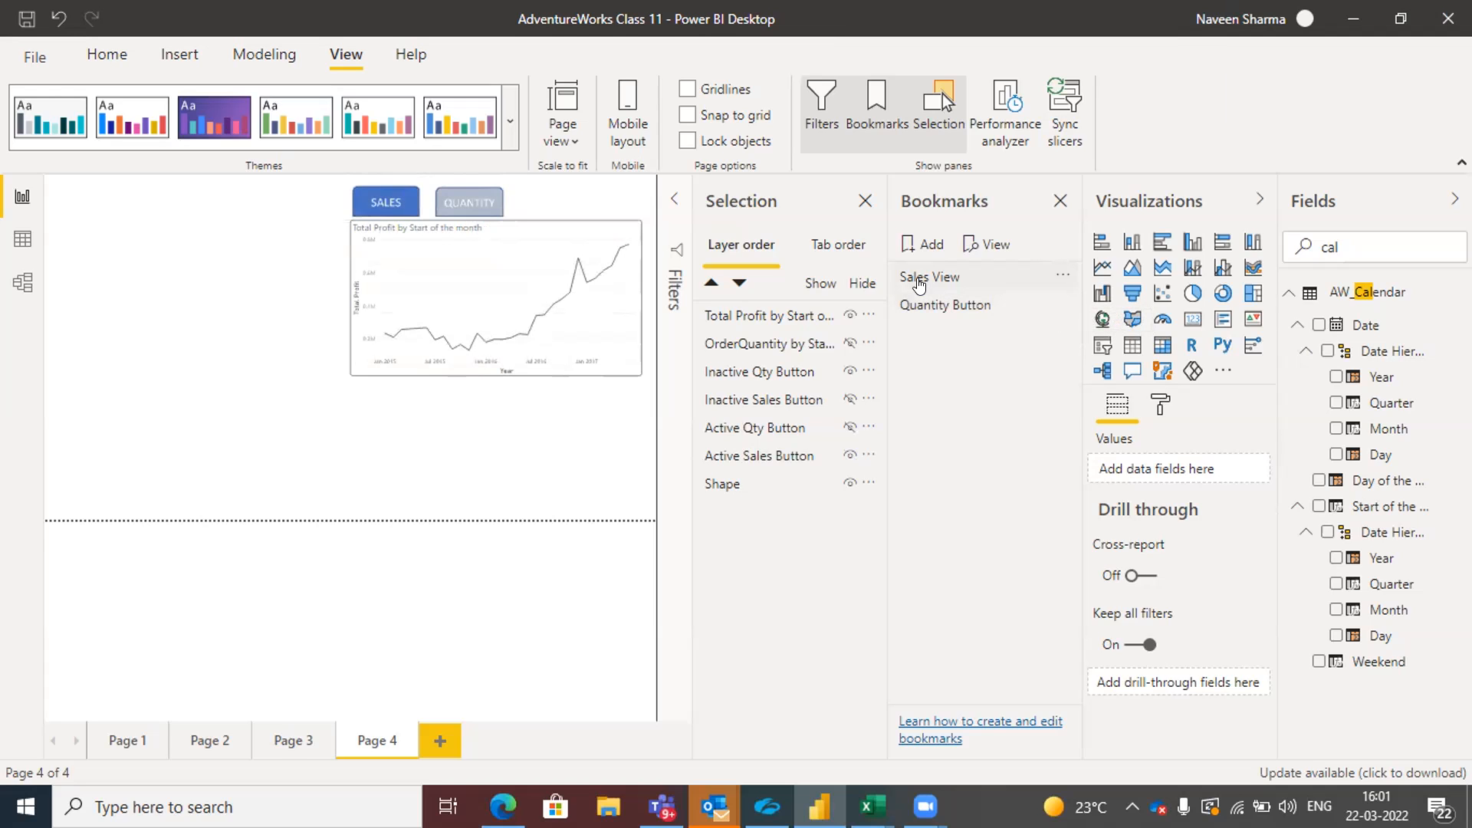
Show the Inactive Sales and Active Qty buttons over the sales chart, and hide the Active Sales and Inactive Qty buttons
{"action": "left_click", "coordinate": [850, 398]}
{"action": "left_click", "coordinate": [847, 400]}
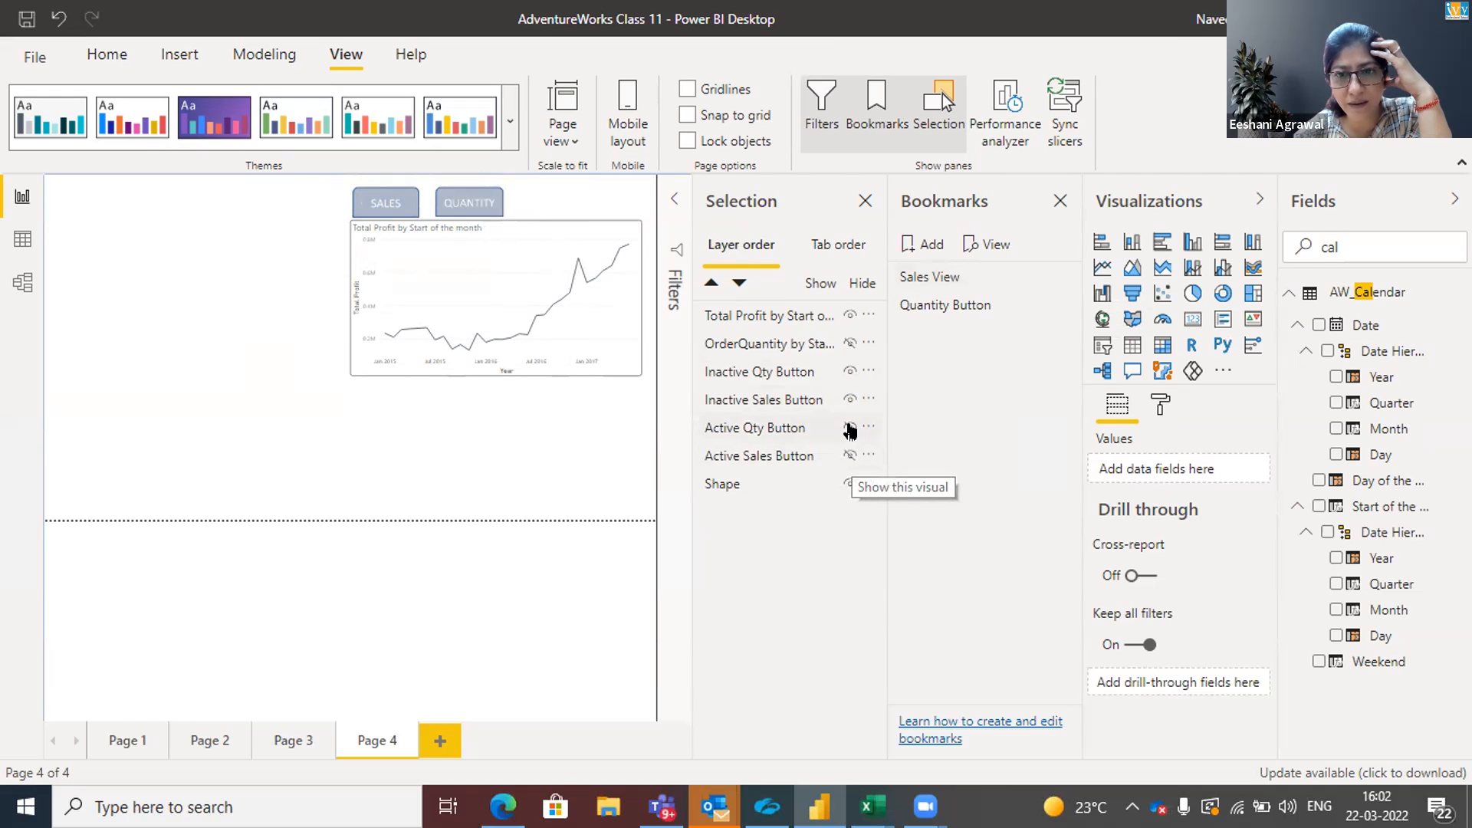
{"action": "left_click", "coordinate": [849, 427]}
{"action": "left_click", "coordinate": [844, 373]}
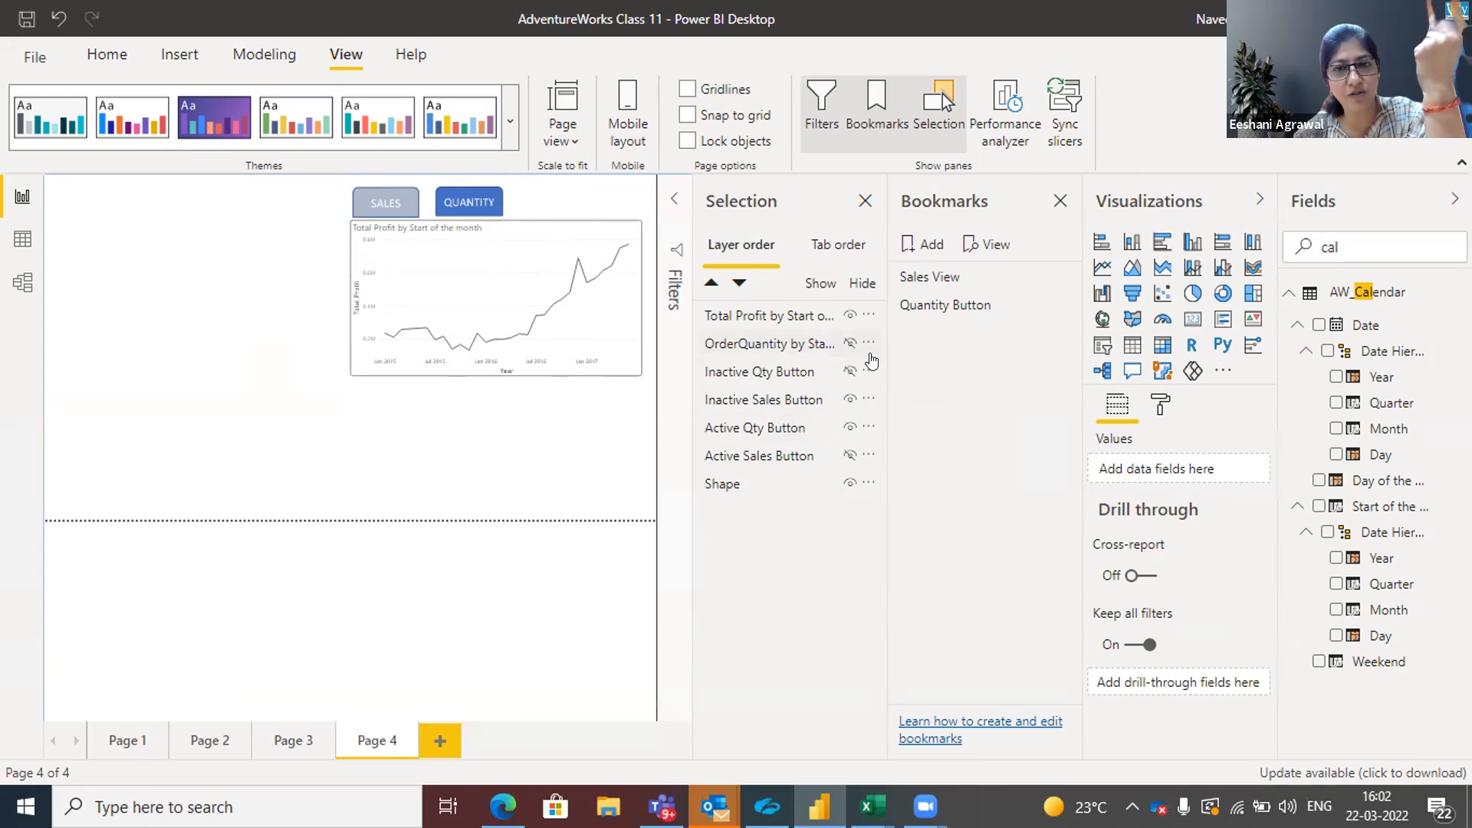
Apply the Quantity Button bookmark, and try showing the Active Sales Button while hiding the Active Qty Button
{"action": "left_click", "coordinate": [941, 306]}
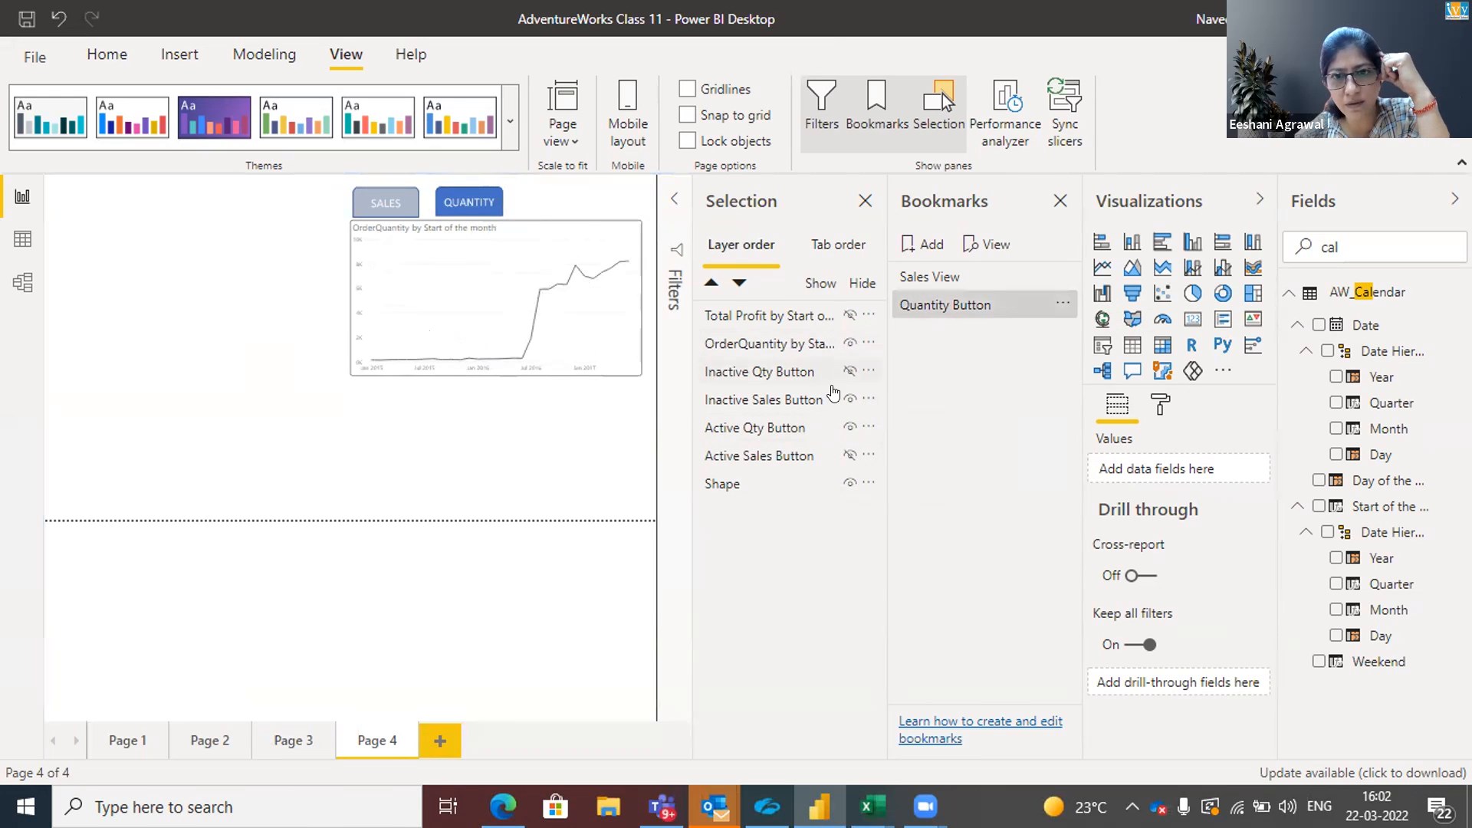
{"action": "left_click", "coordinate": [845, 456]}
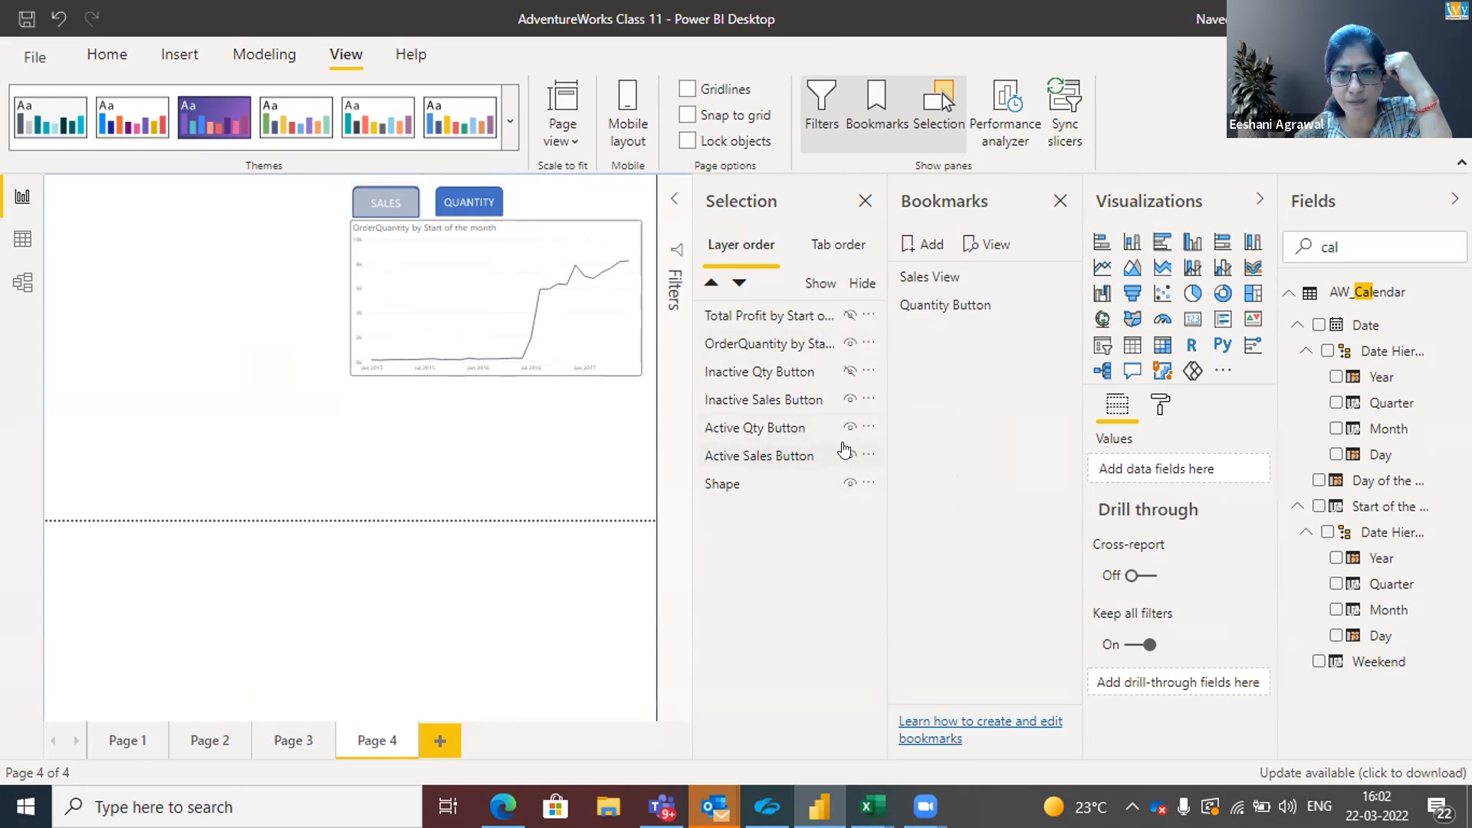
{"action": "left_click", "coordinate": [848, 427]}
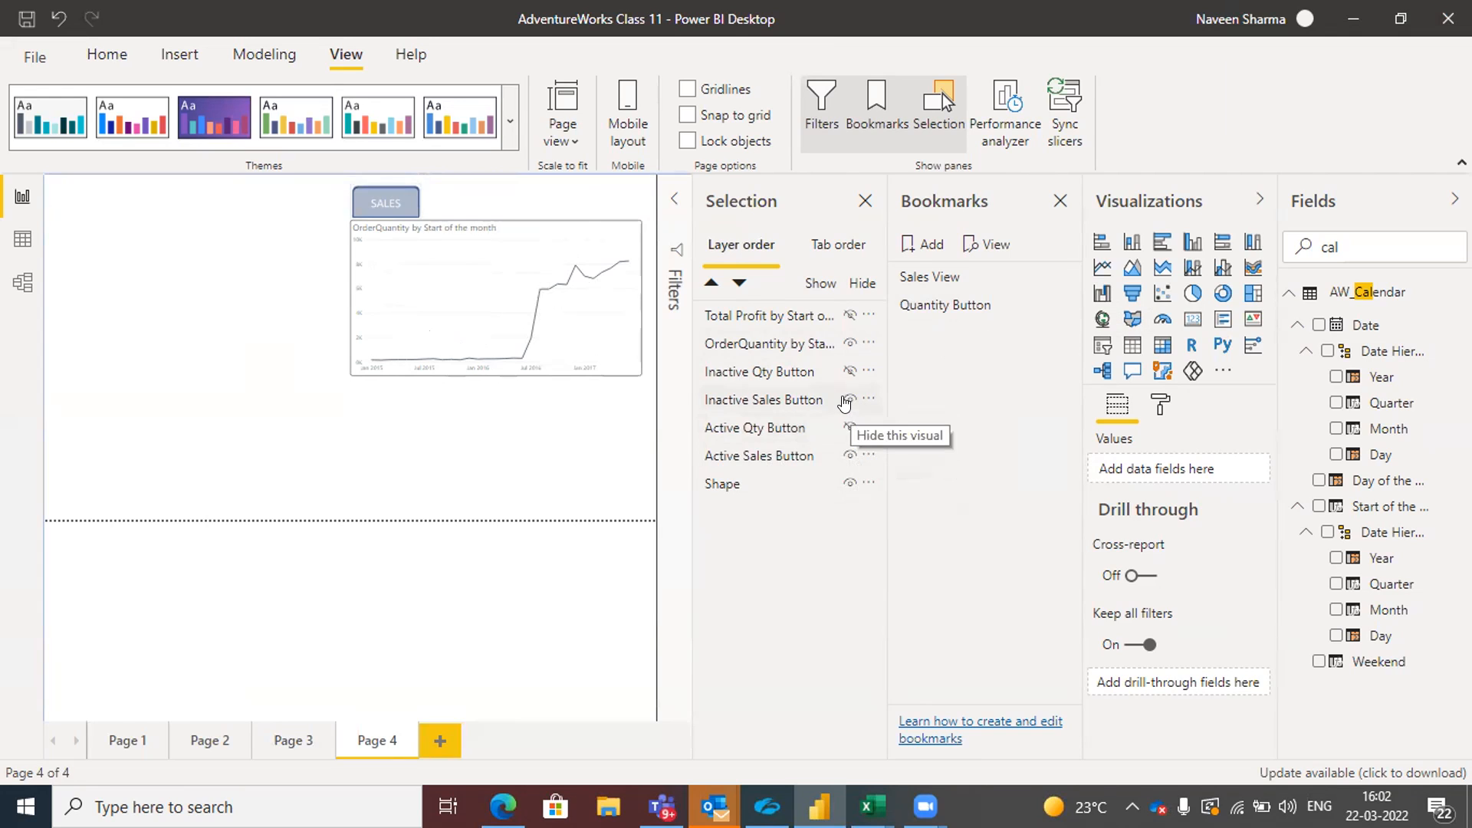
{"action": "left_click", "coordinate": [846, 427]}
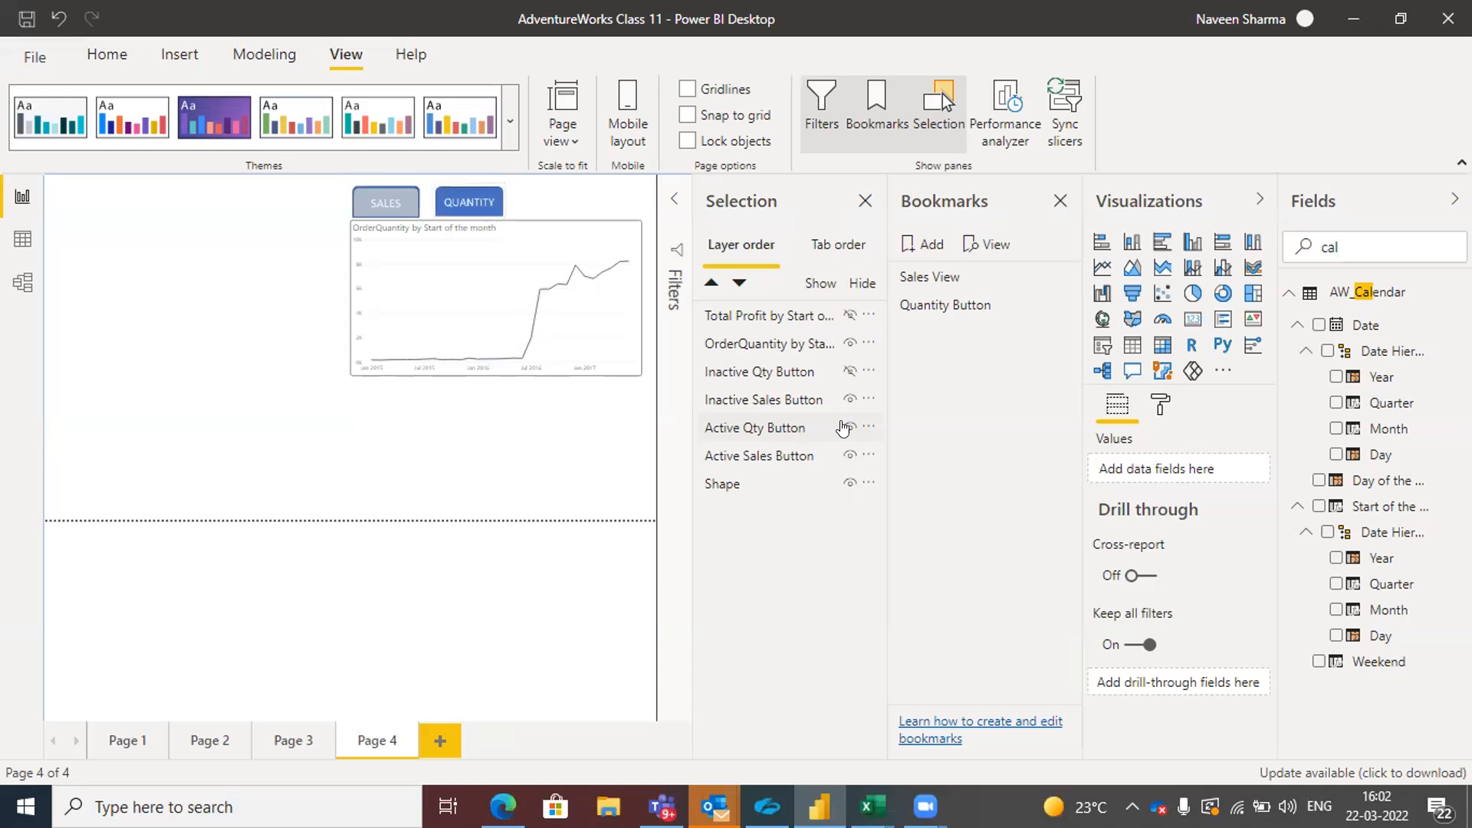
{"action": "left_click", "coordinate": [845, 427]}
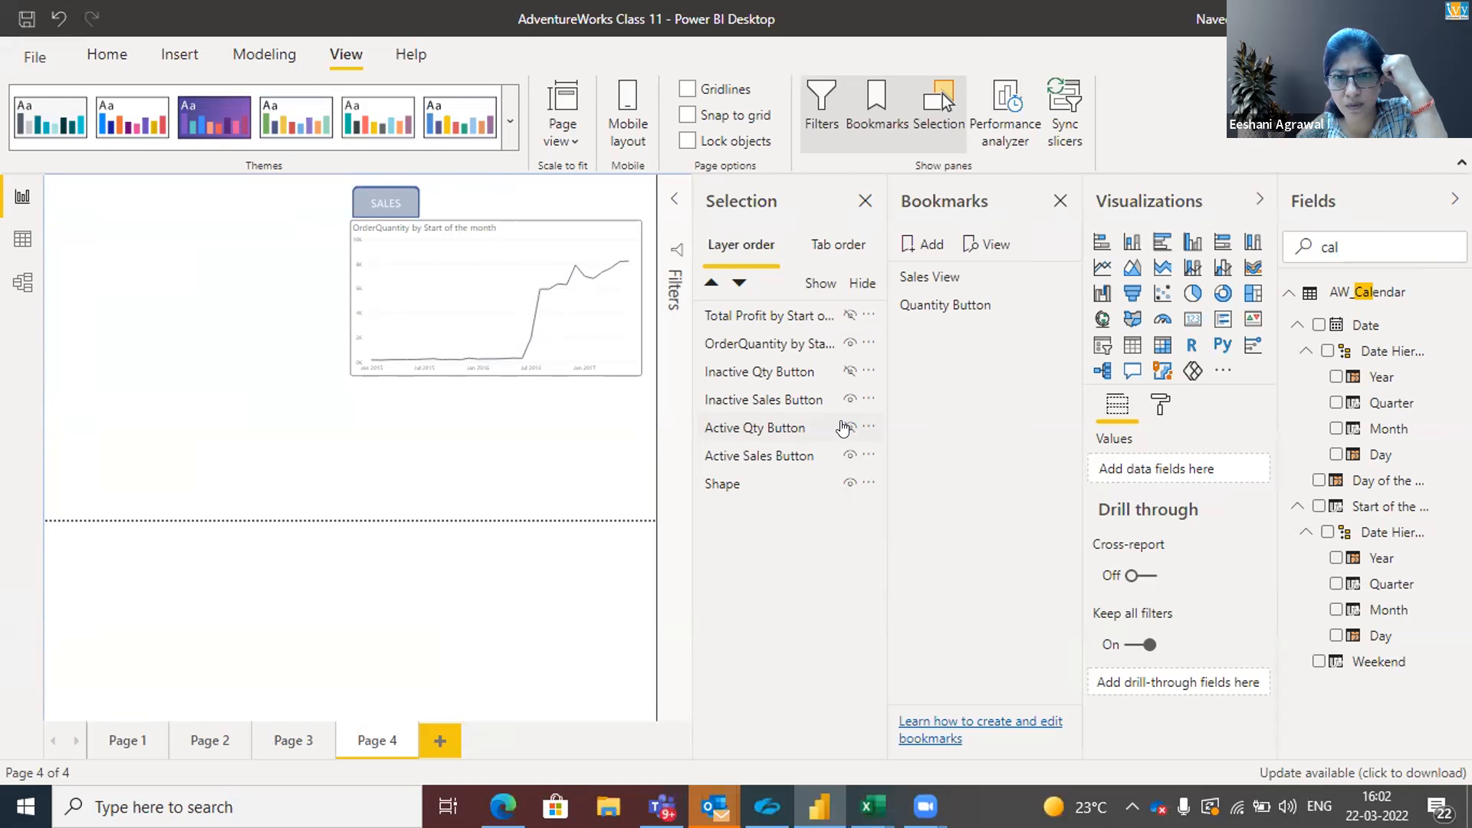
Apply the Sales View bookmark, and delete both the Sales View and Quantity Button bookmarks
{"action": "left_click", "coordinate": [940, 288]}
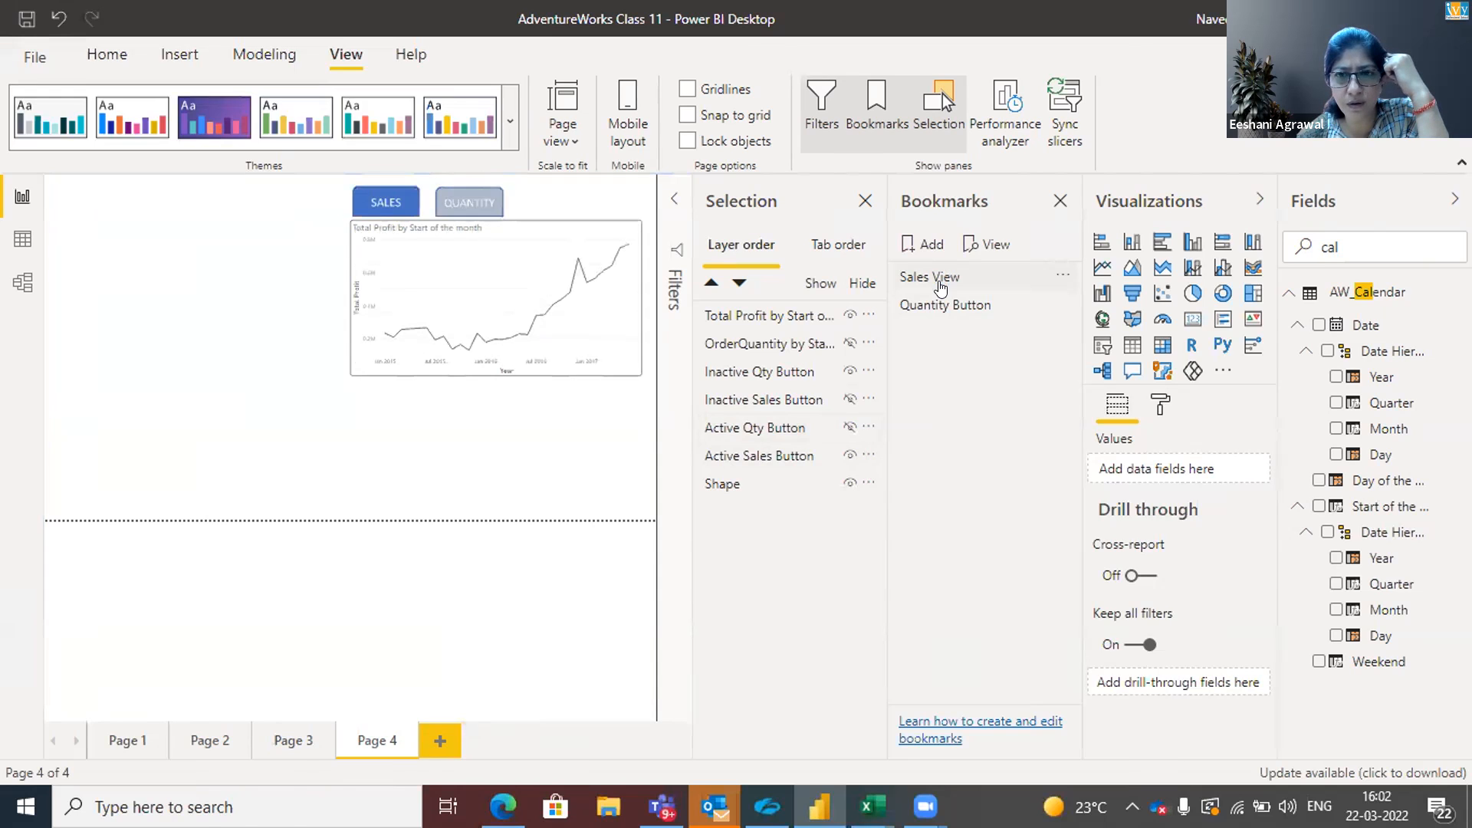
{"action": "left_click", "coordinate": [1055, 272]}
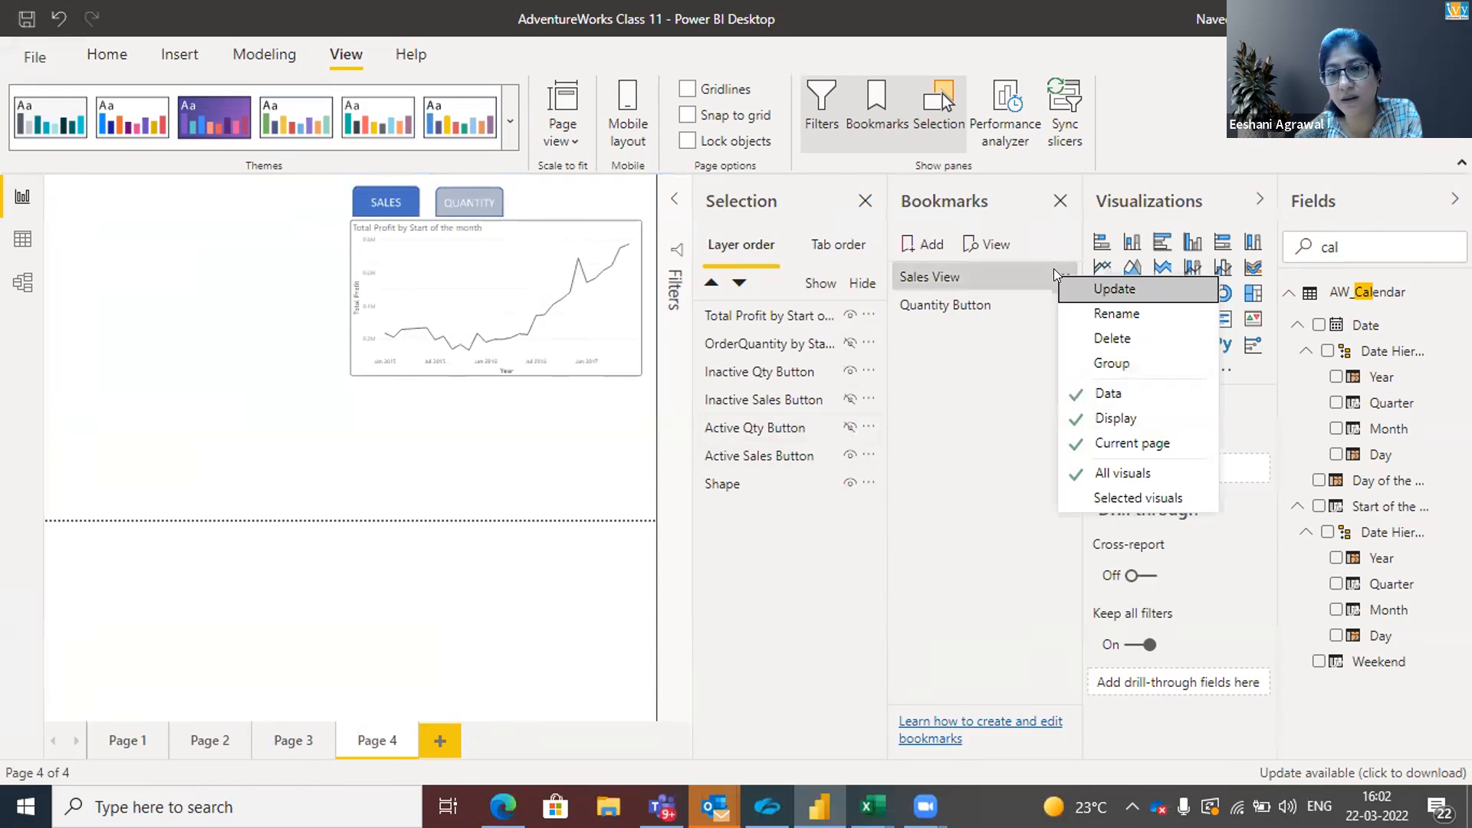
{"action": "left_click", "coordinate": [1077, 338]}
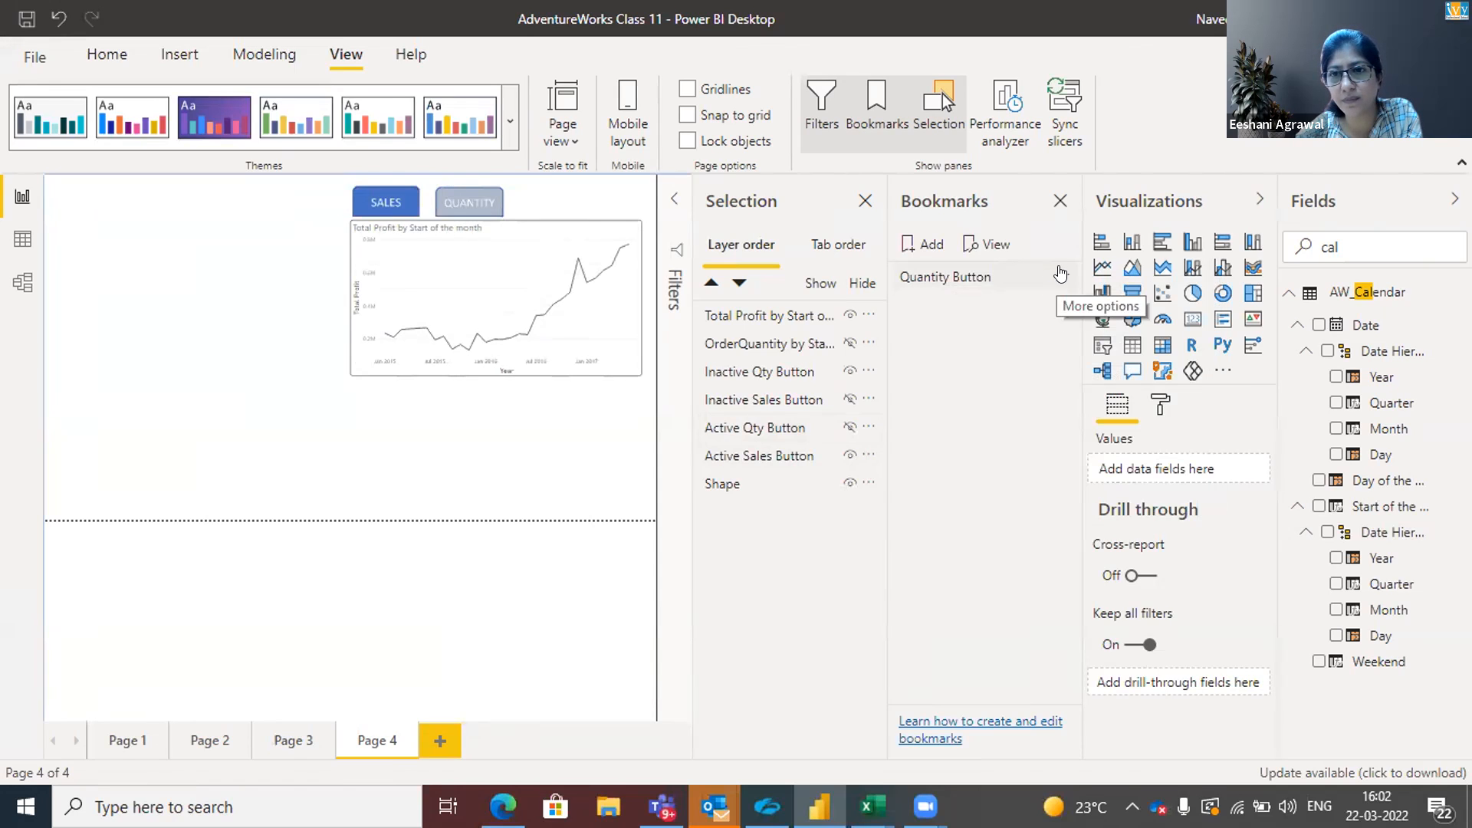
{"action": "left_click", "coordinate": [1062, 280]}
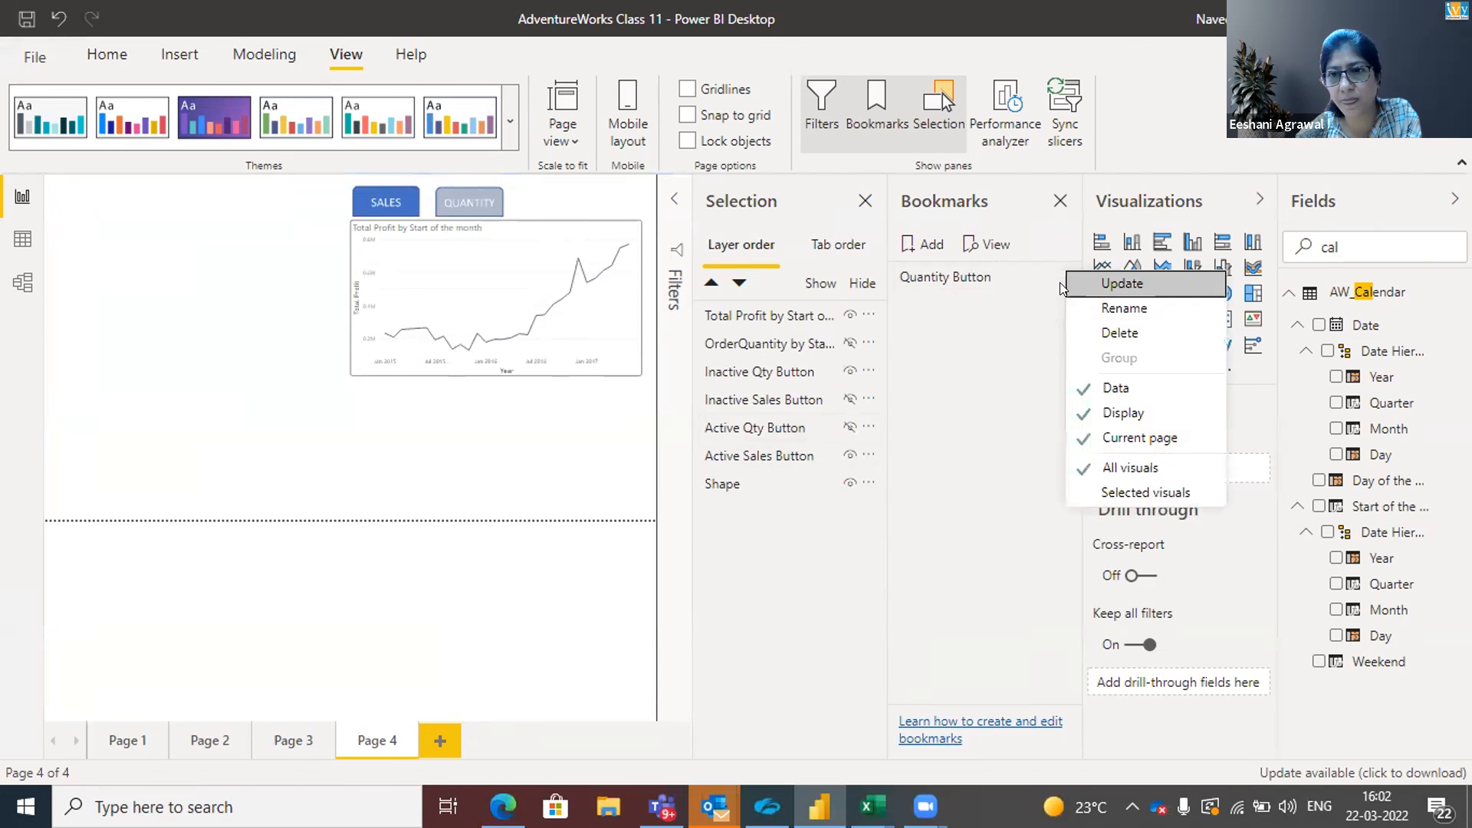
{"action": "left_click", "coordinate": [1096, 332]}
Show only the Total Profit chart, Inactive Sales Button, Active Qty Button and Shape, hiding the OrderQuantity chart and other buttons
{"action": "left_click", "coordinate": [850, 343]}
{"action": "left_click", "coordinate": [850, 398]}
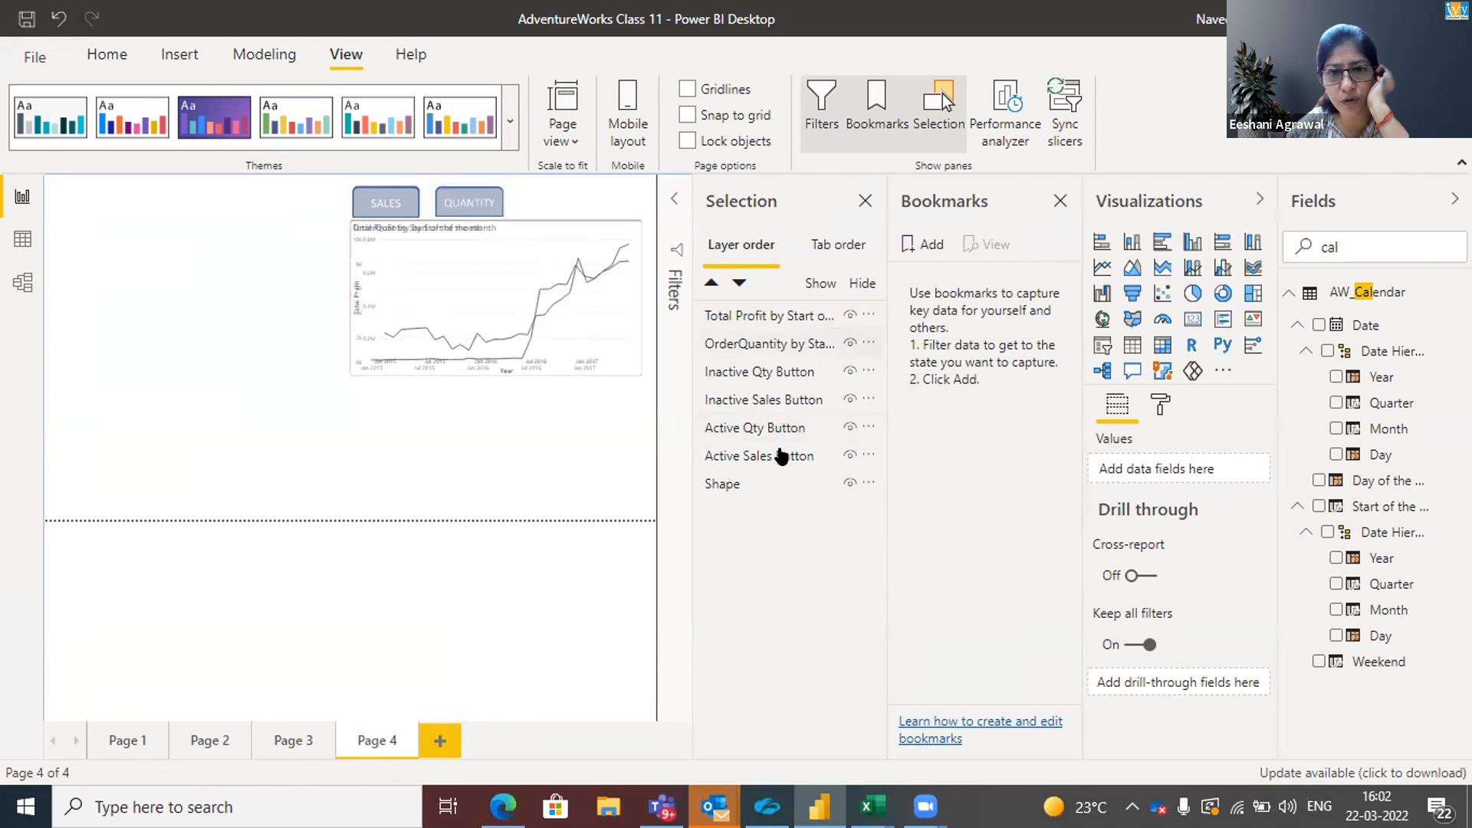
{"action": "left_click", "coordinate": [848, 342]}
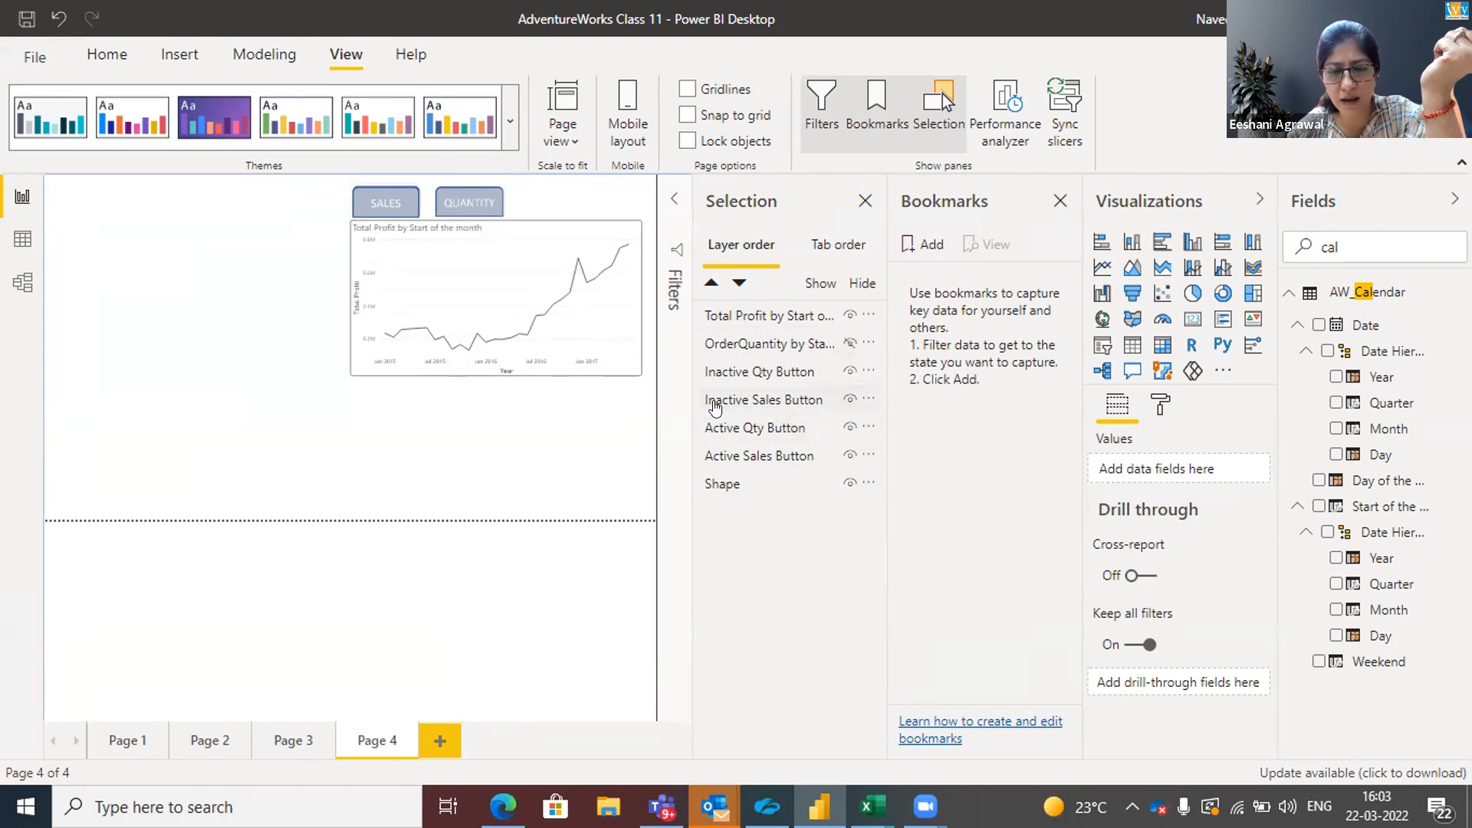
{"action": "left_click", "coordinate": [843, 427]}
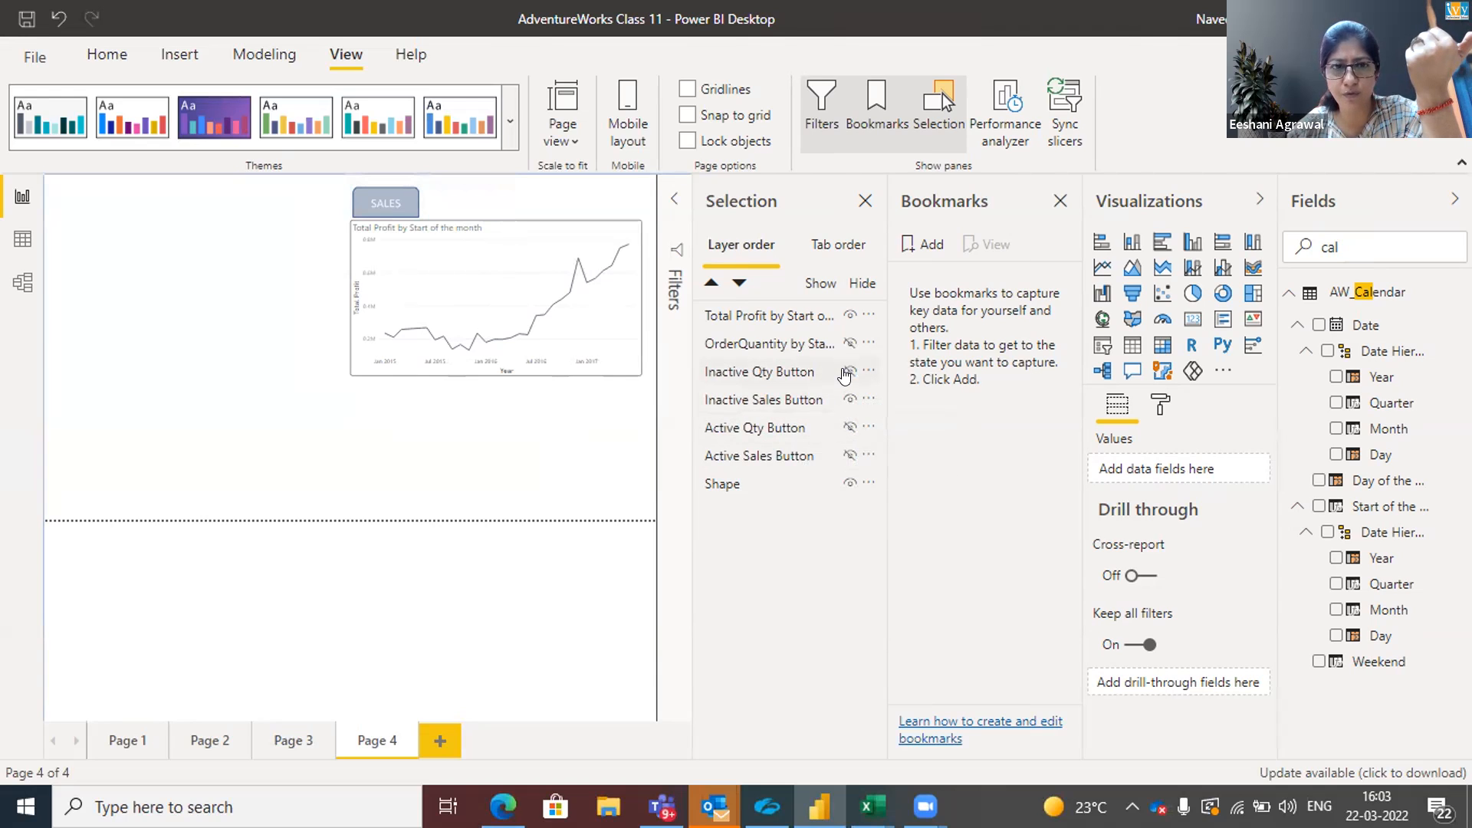
{"action": "left_click", "coordinate": [846, 372]}
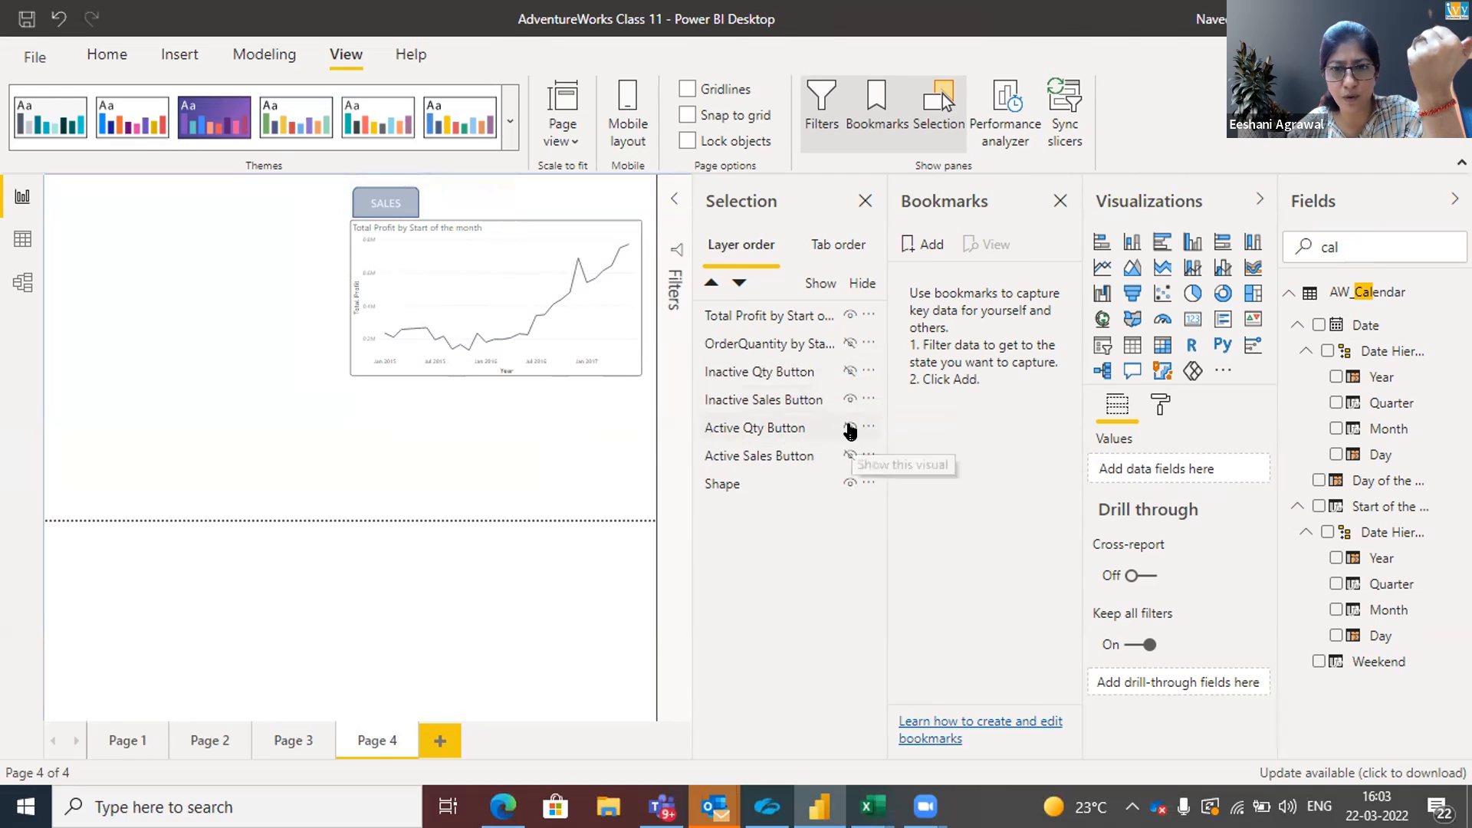
{"action": "left_click", "coordinate": [848, 427]}
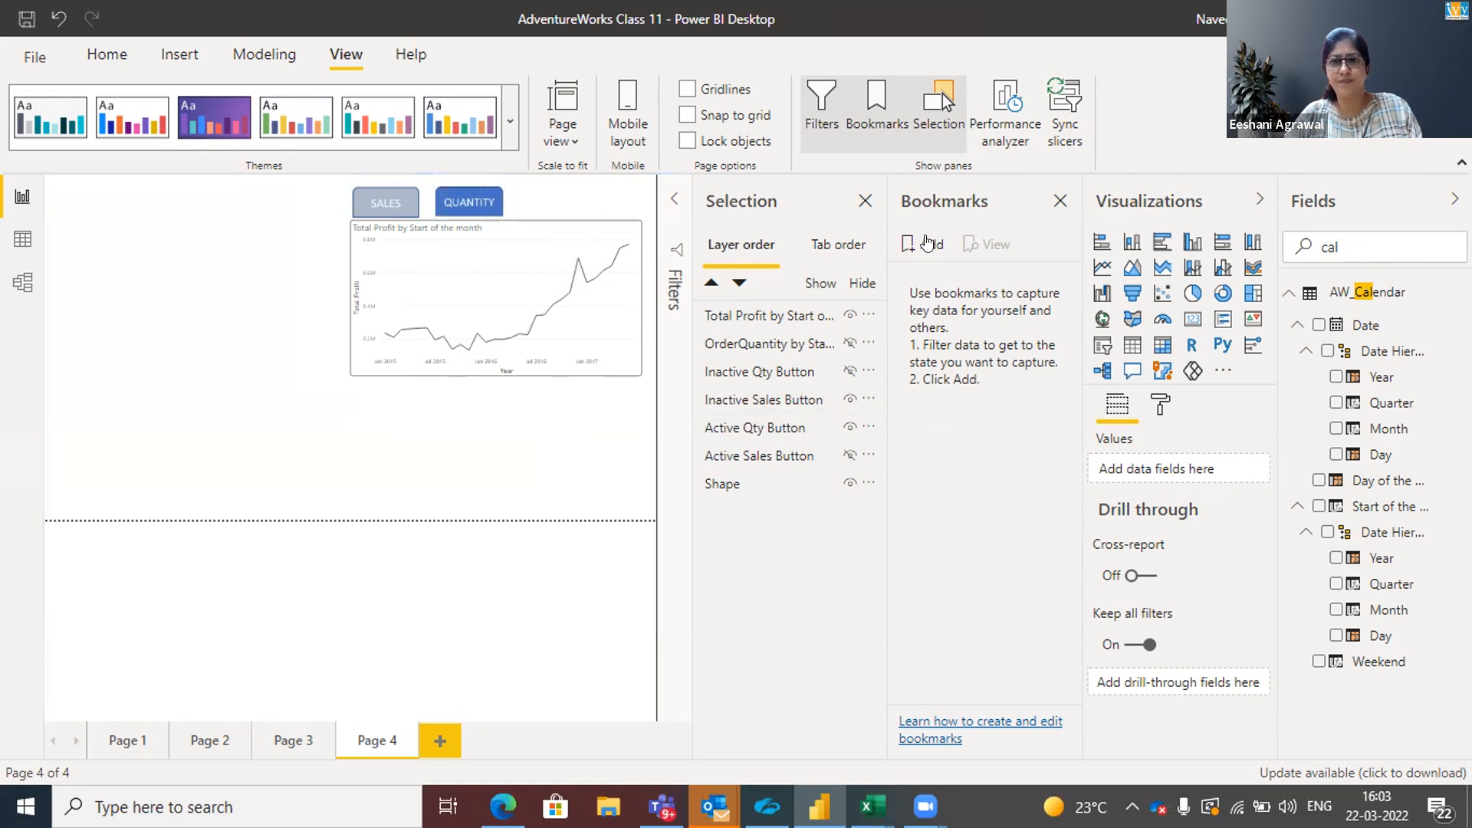
Add a bookmark of the current visual state and name it Sales View
{"action": "left_click", "coordinate": [927, 244]}
{"action": "double_click", "coordinate": [924, 266]}
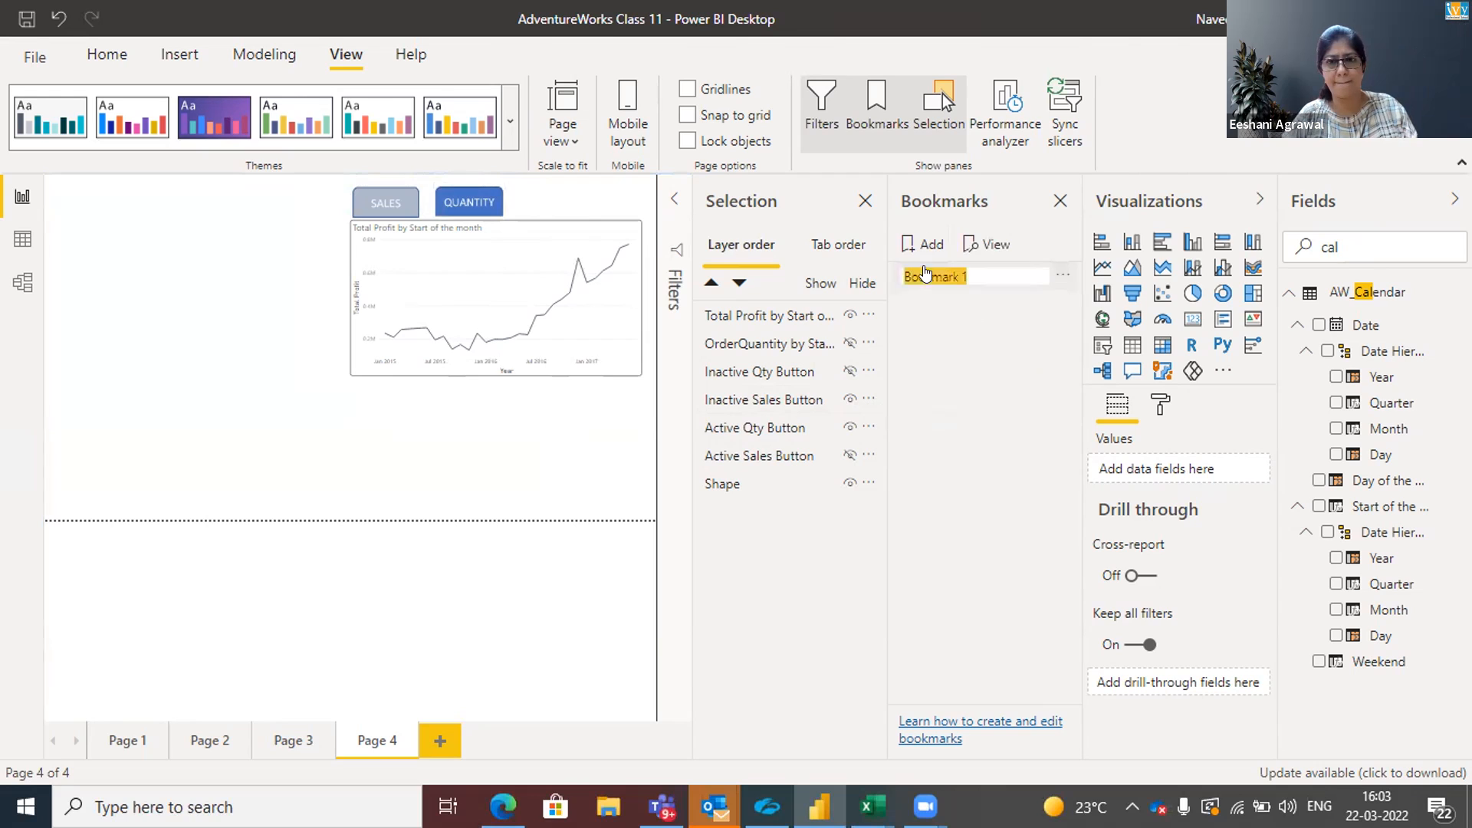
{"action": "type", "text": "Sae"}
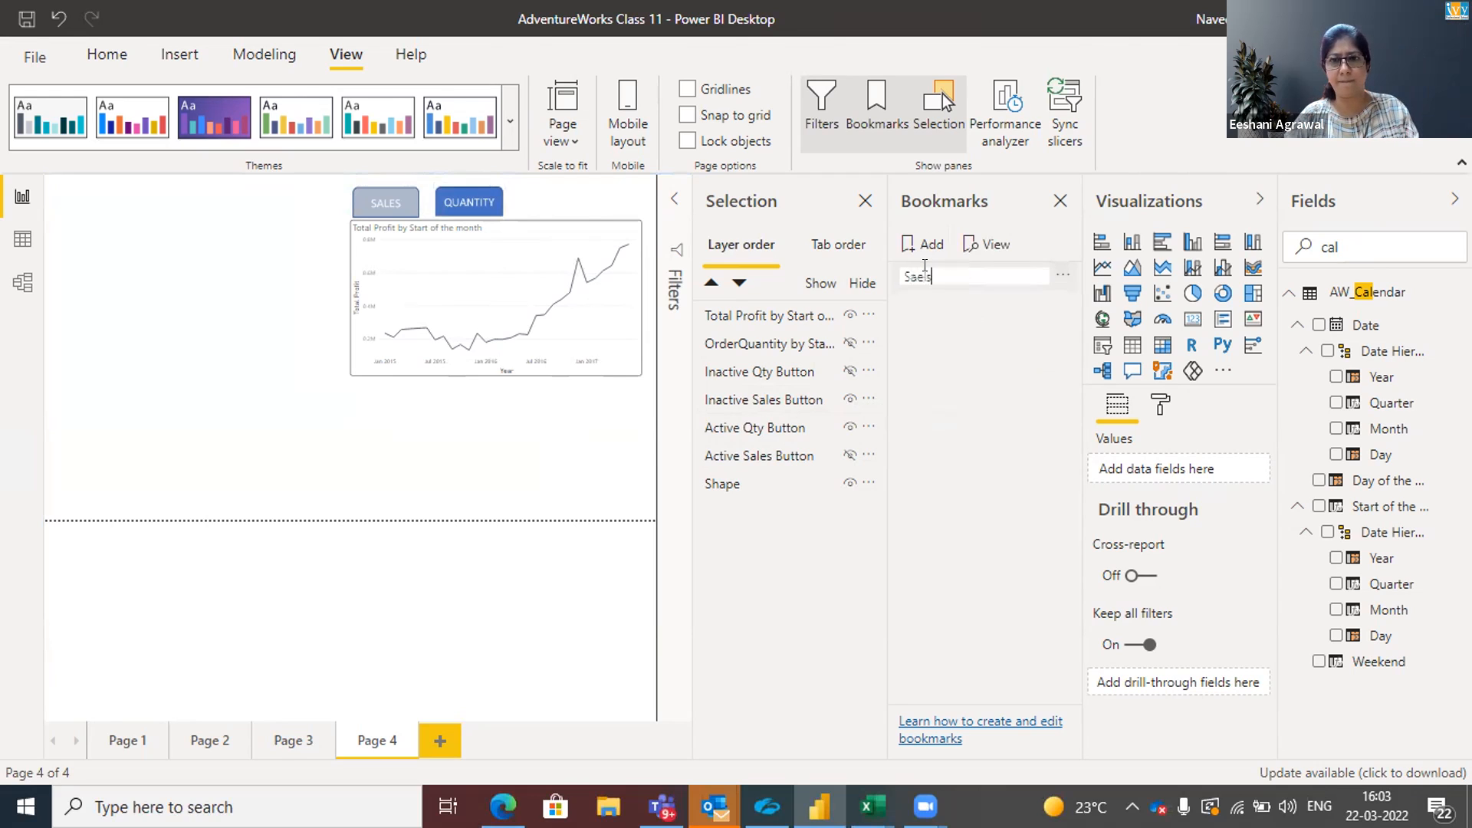
{"action": "type", "text": "les View"}
{"action": "left_click", "coordinate": [945, 420]}
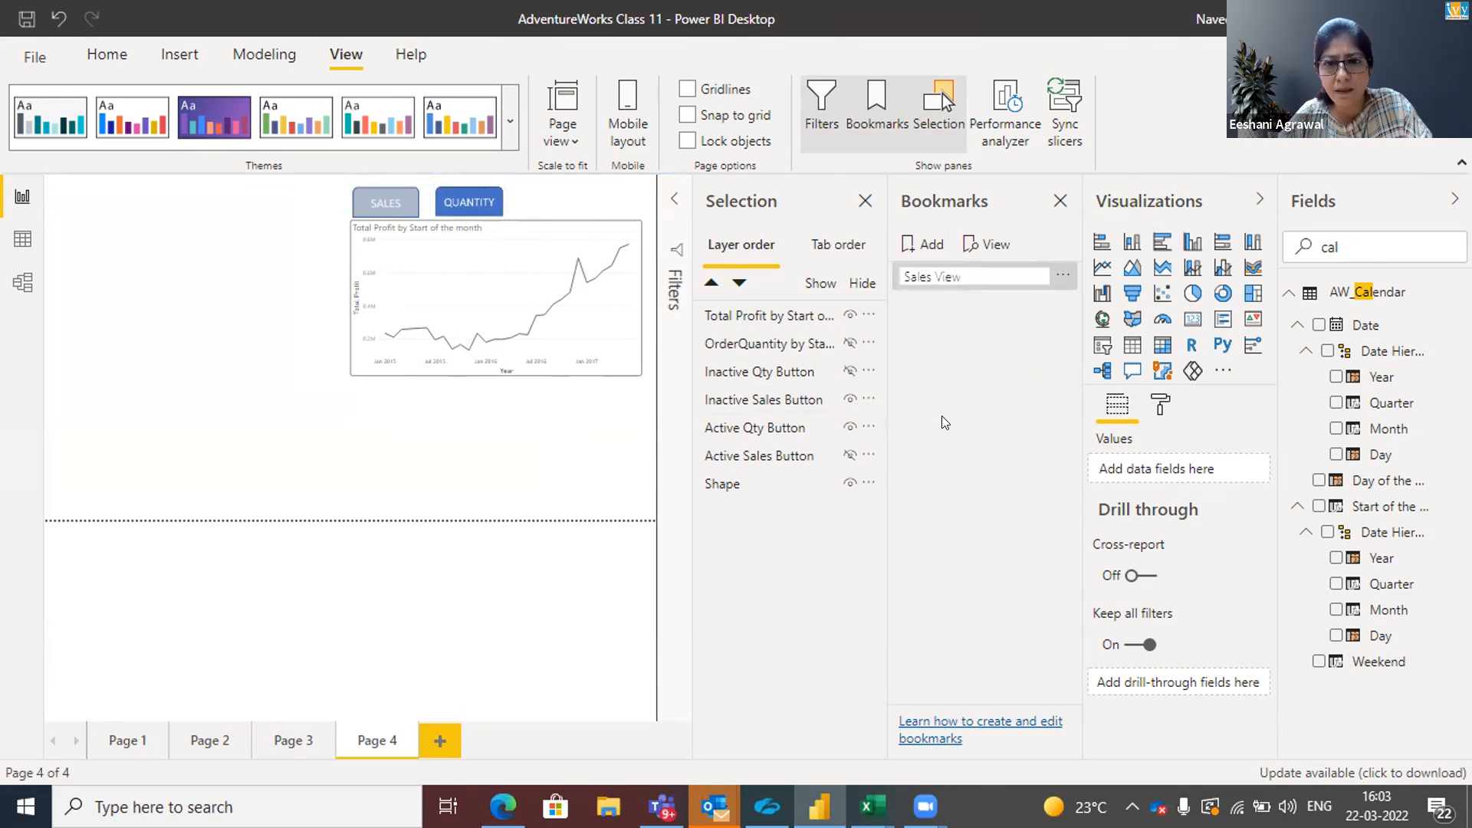
Show the OrderQuantity chart, Inactive Qty Button and Active Sales Button, and hide the Total Profit chart, Inactive Sales Button and Active Qty Button
{"action": "left_click", "coordinate": [849, 315]}
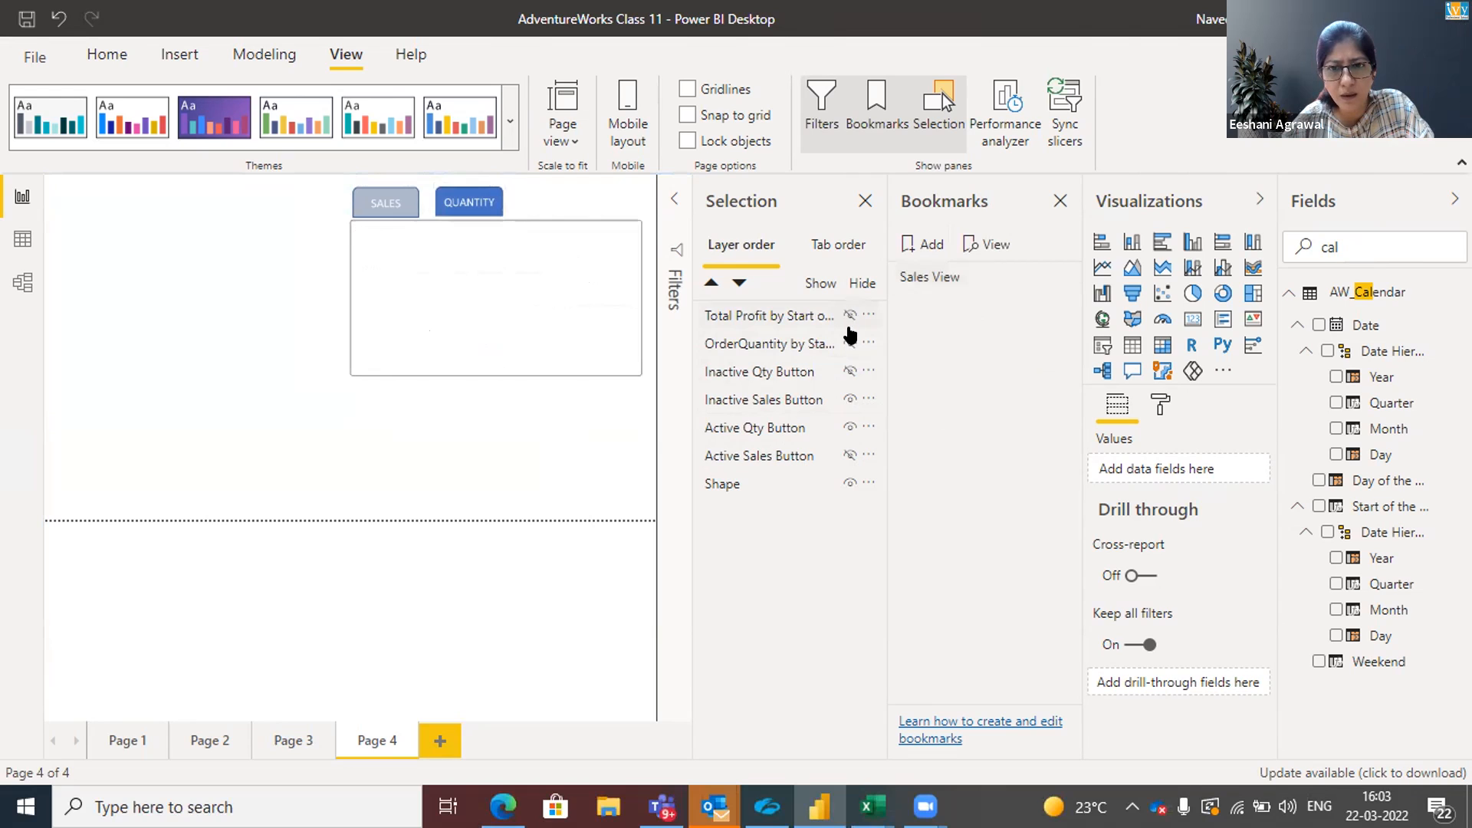
{"action": "left_click", "coordinate": [847, 342]}
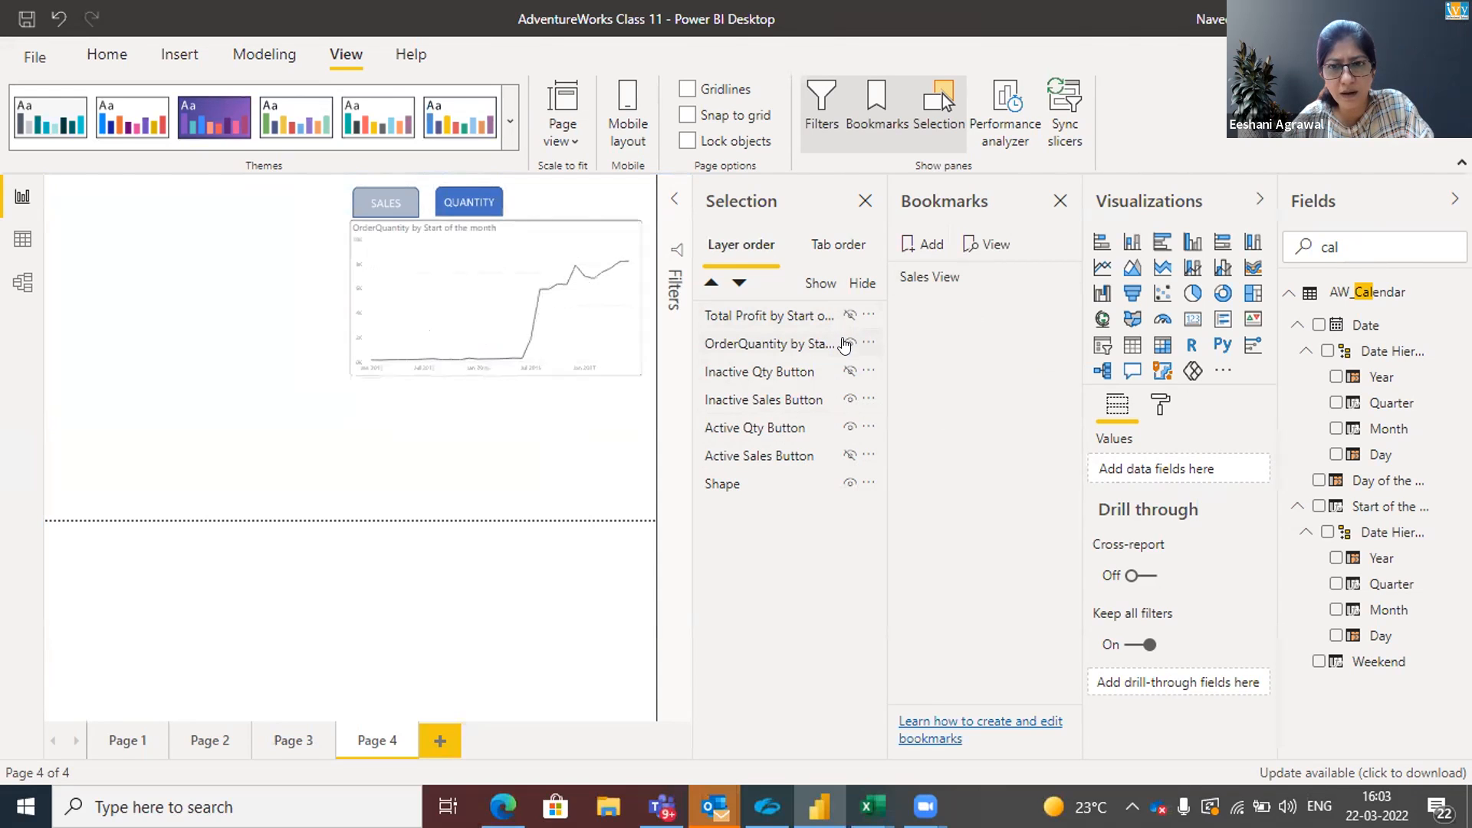
{"action": "left_click", "coordinate": [846, 372]}
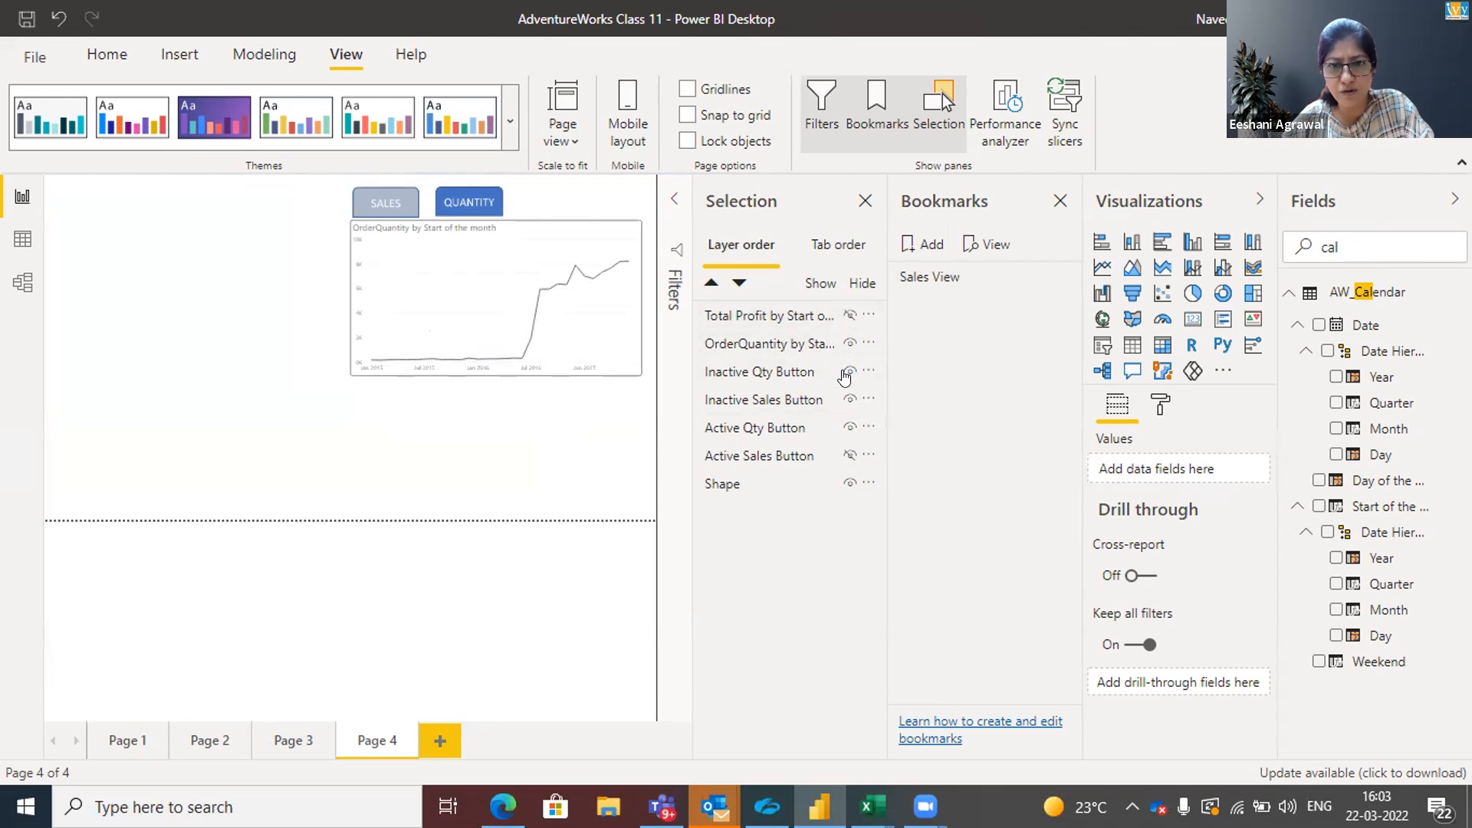
{"action": "left_click", "coordinate": [842, 396]}
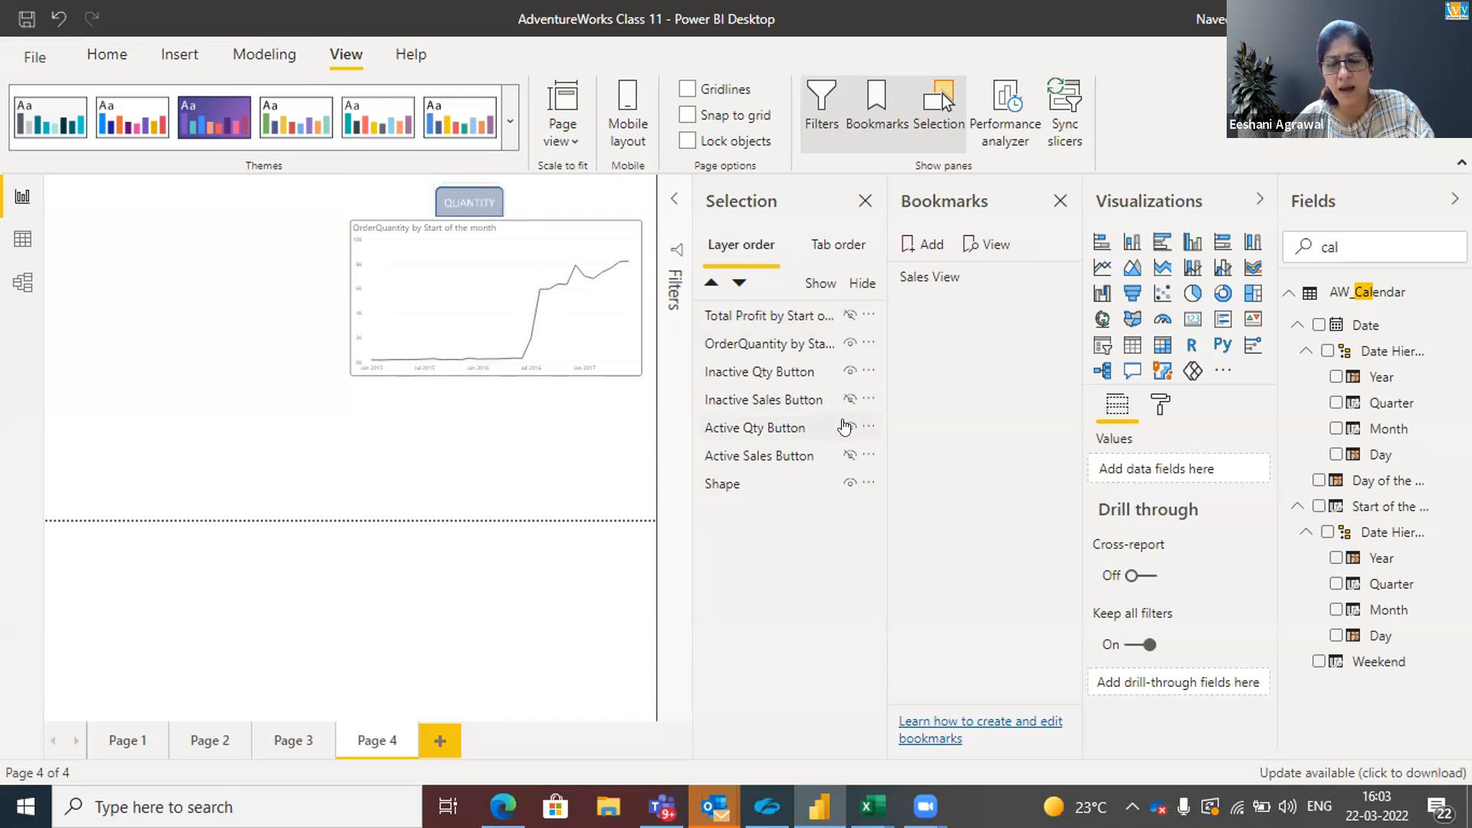
{"action": "left_click", "coordinate": [844, 426]}
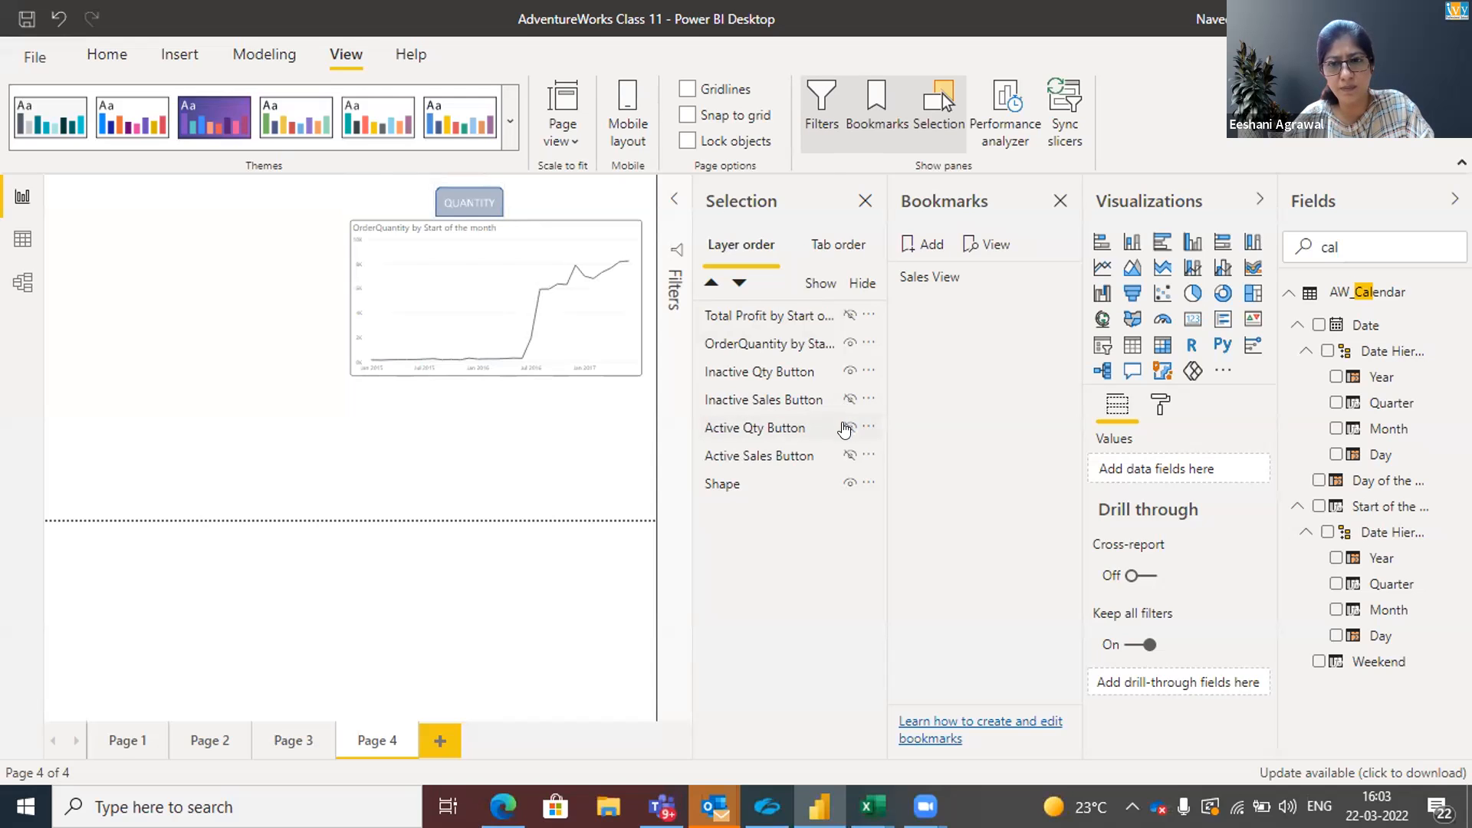
{"action": "left_click", "coordinate": [844, 455]}
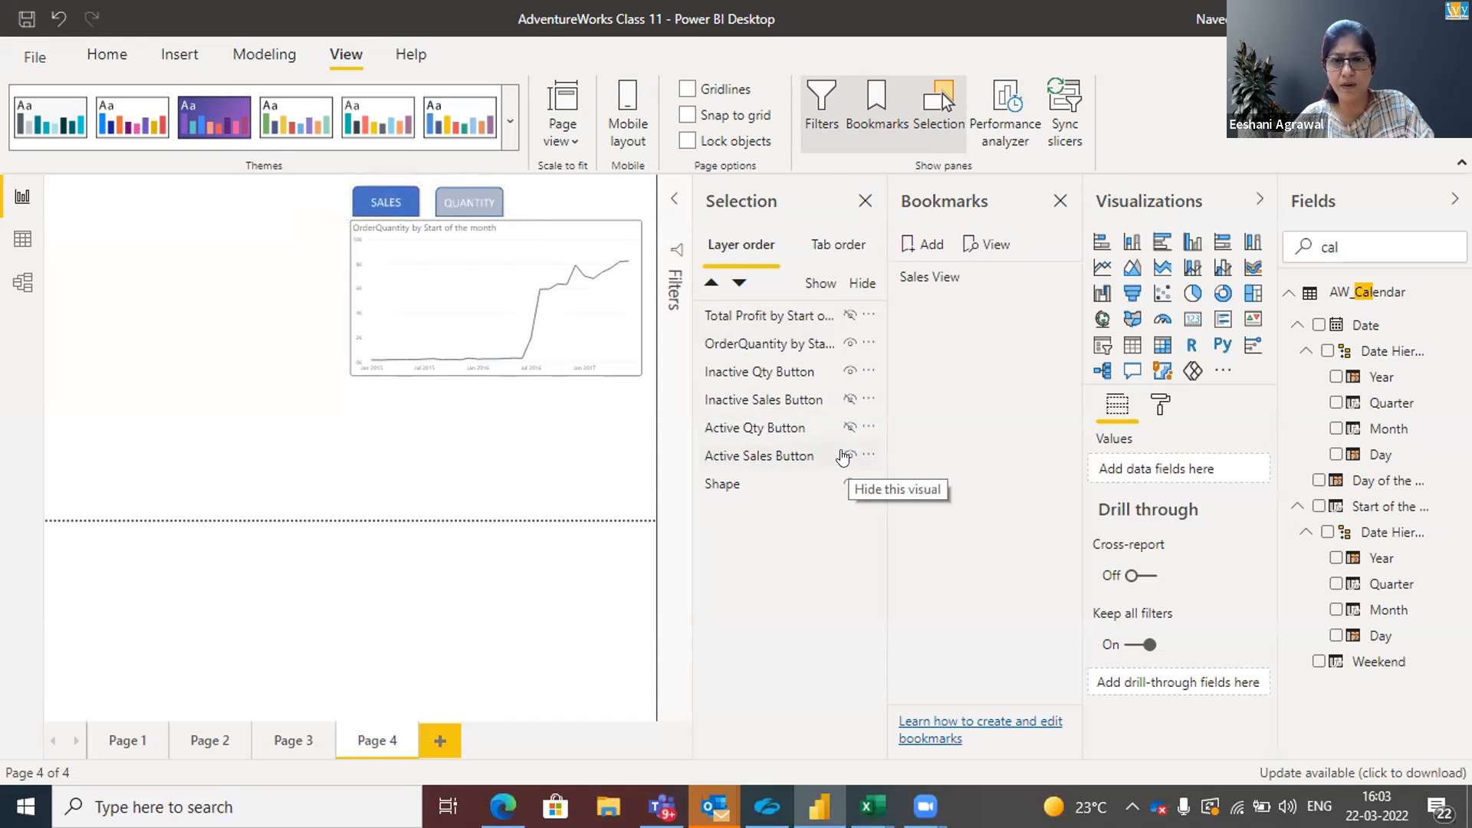
Add a bookmark for the quantity chart state and name it Qty View
{"action": "left_click", "coordinate": [927, 247]}
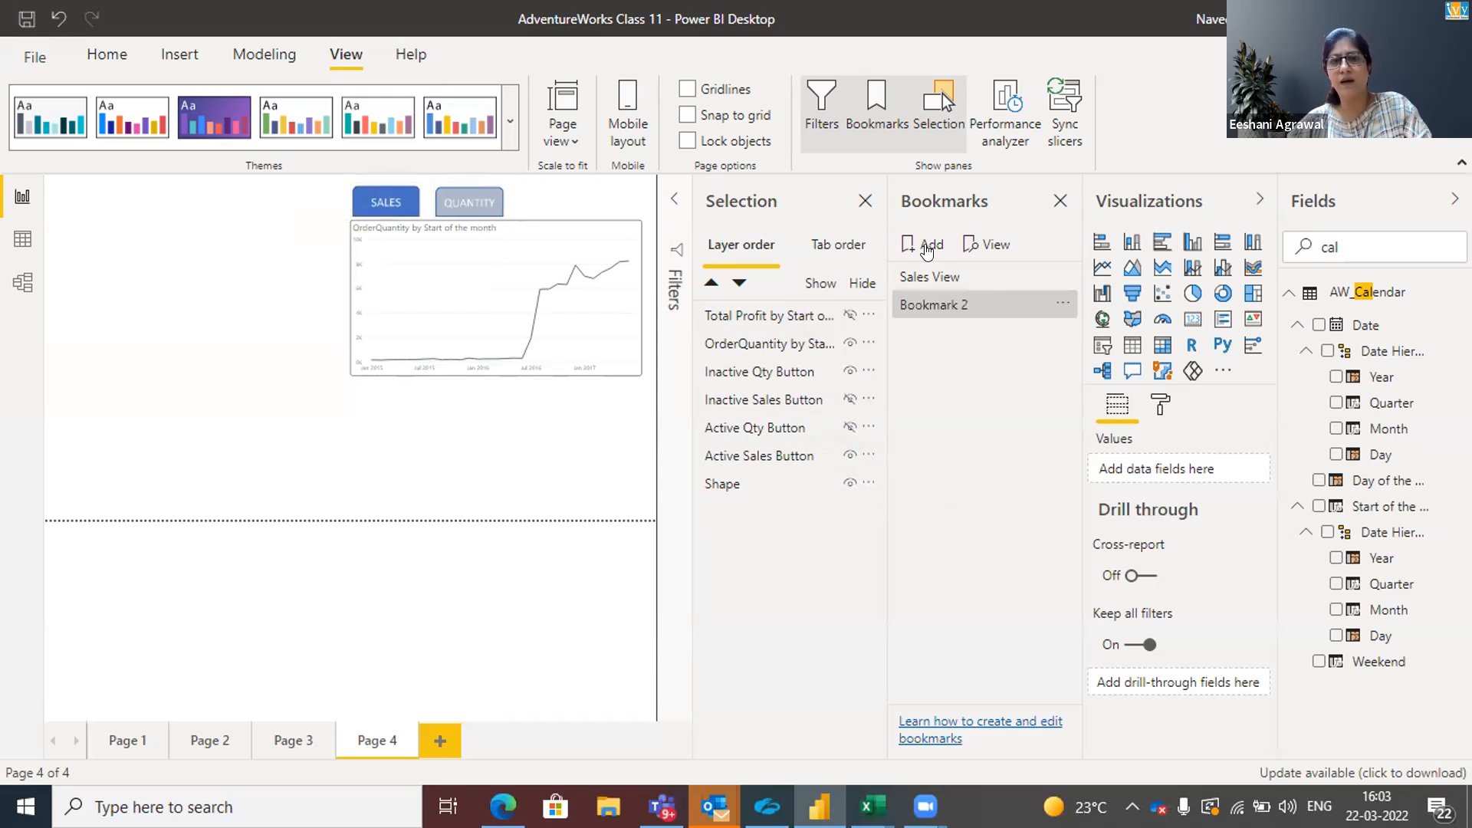
{"action": "double_click", "coordinate": [924, 302]}
{"action": "type", "text": "Qty View"}
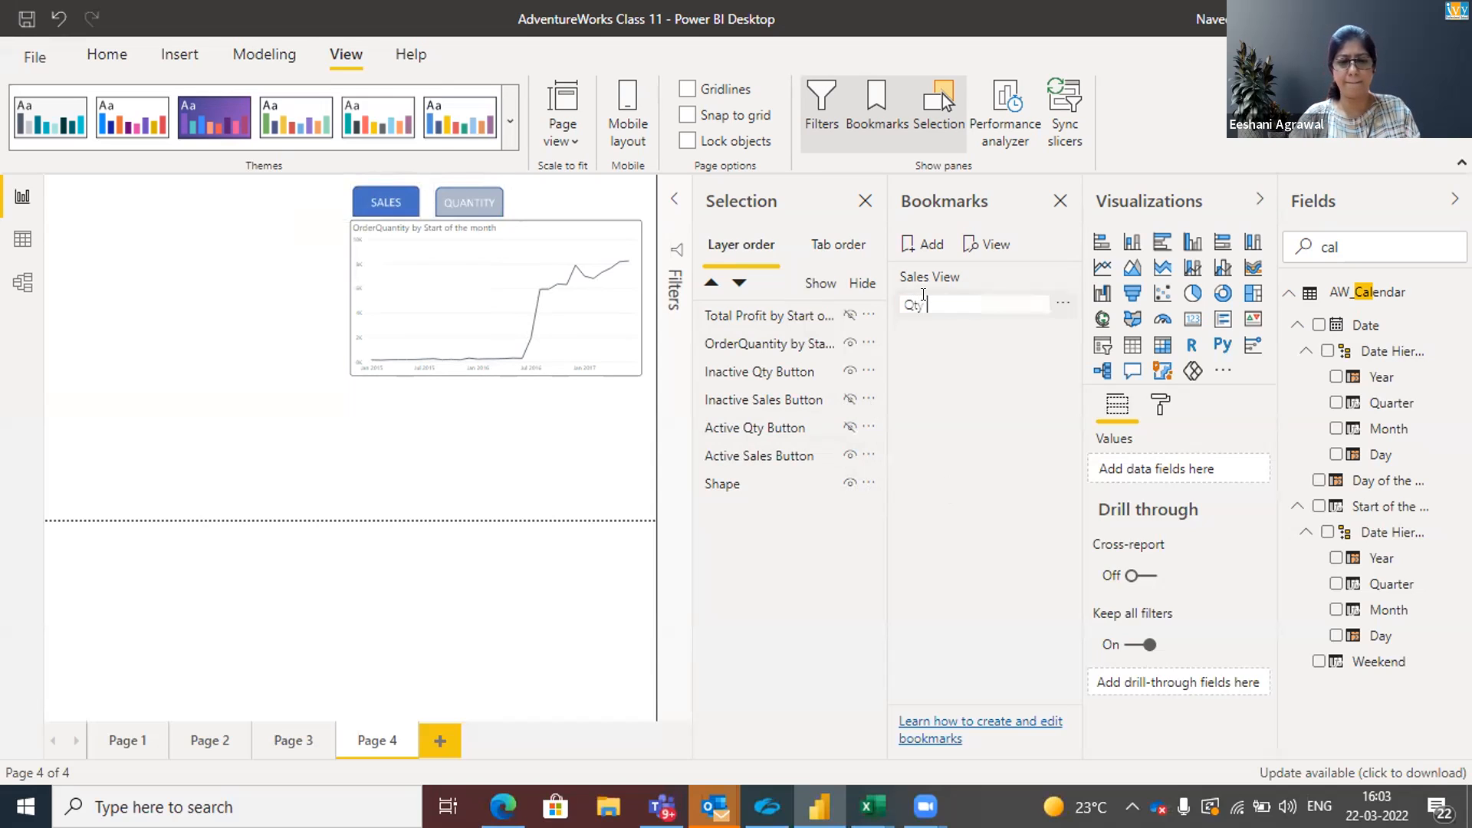
{"action": "key", "text": "Return"}
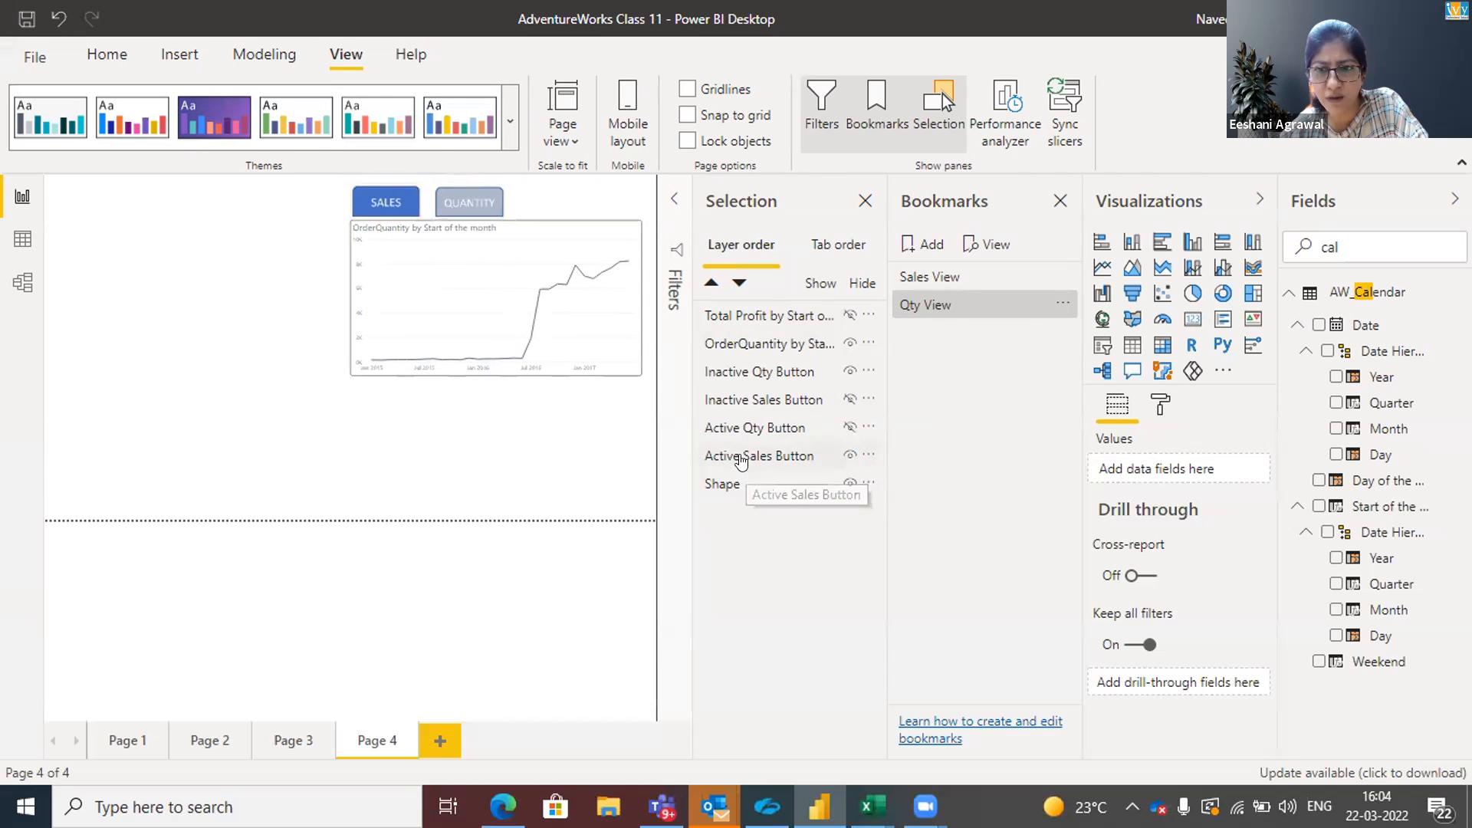
Set the Active Sales Button's bookmark action to Sales View
{"action": "left_click", "coordinate": [740, 460]}
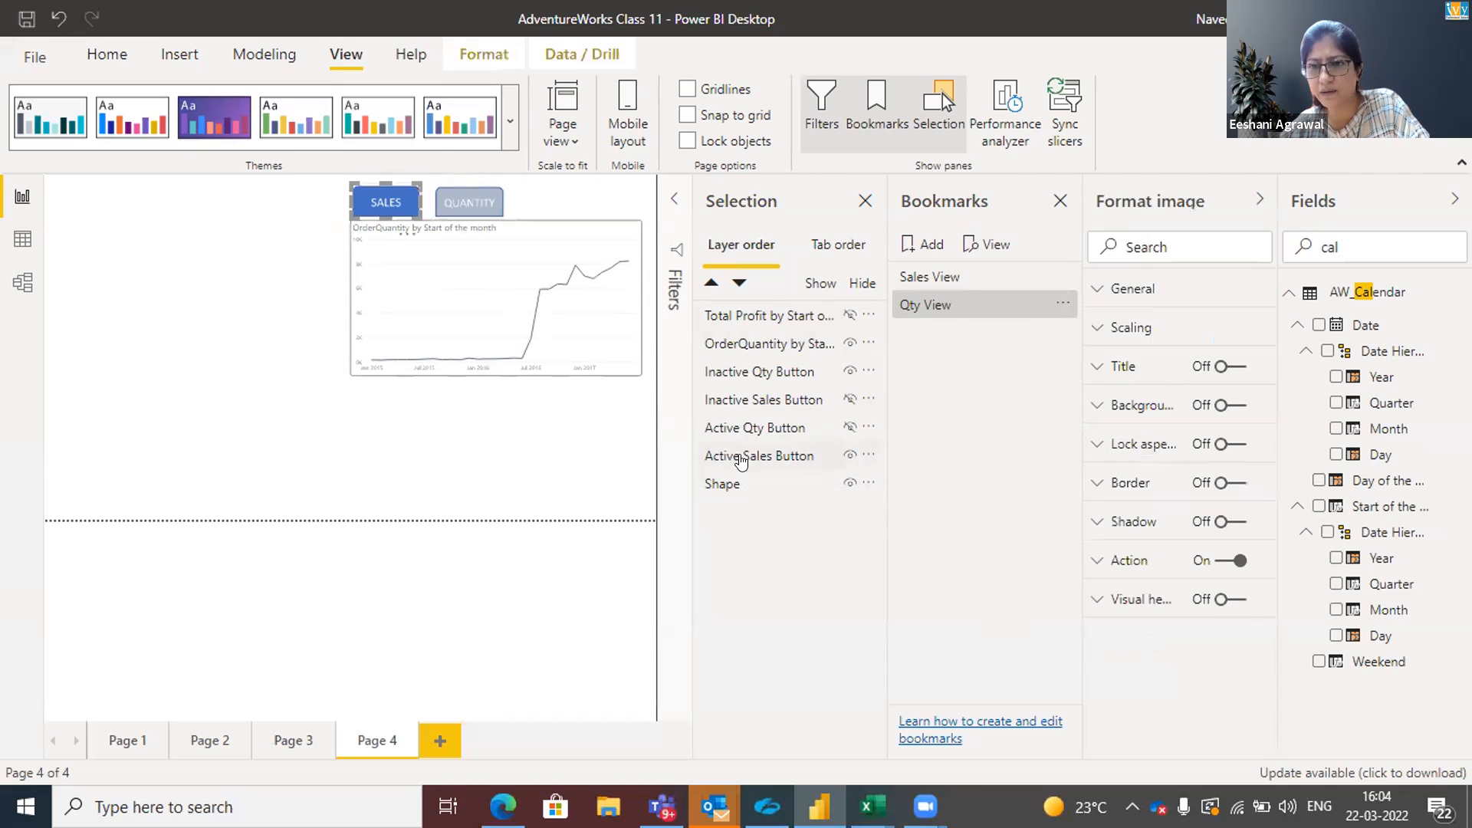
{"action": "left_click", "coordinate": [1095, 561]}
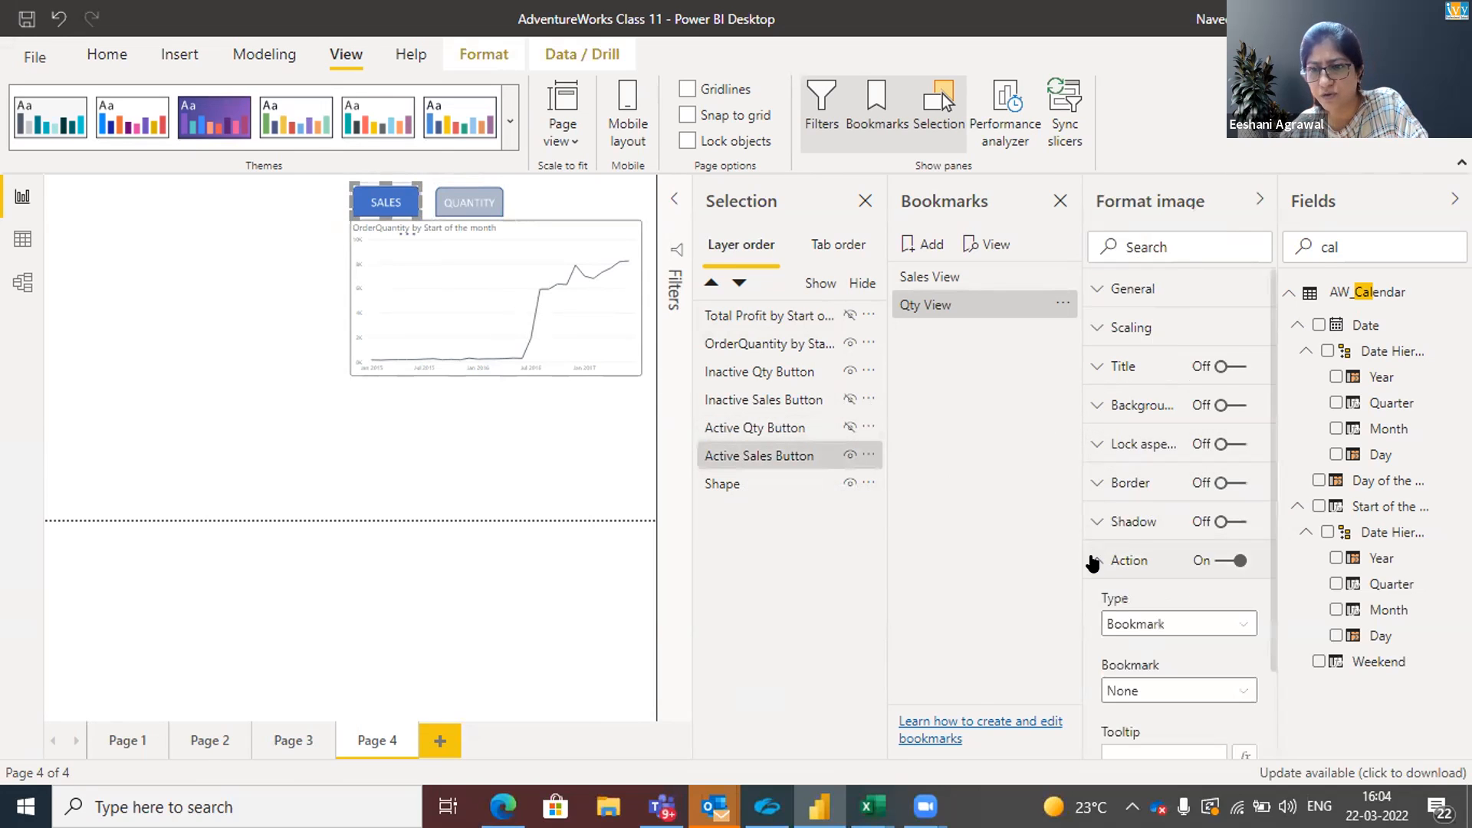
{"action": "left_click", "coordinate": [1132, 694]}
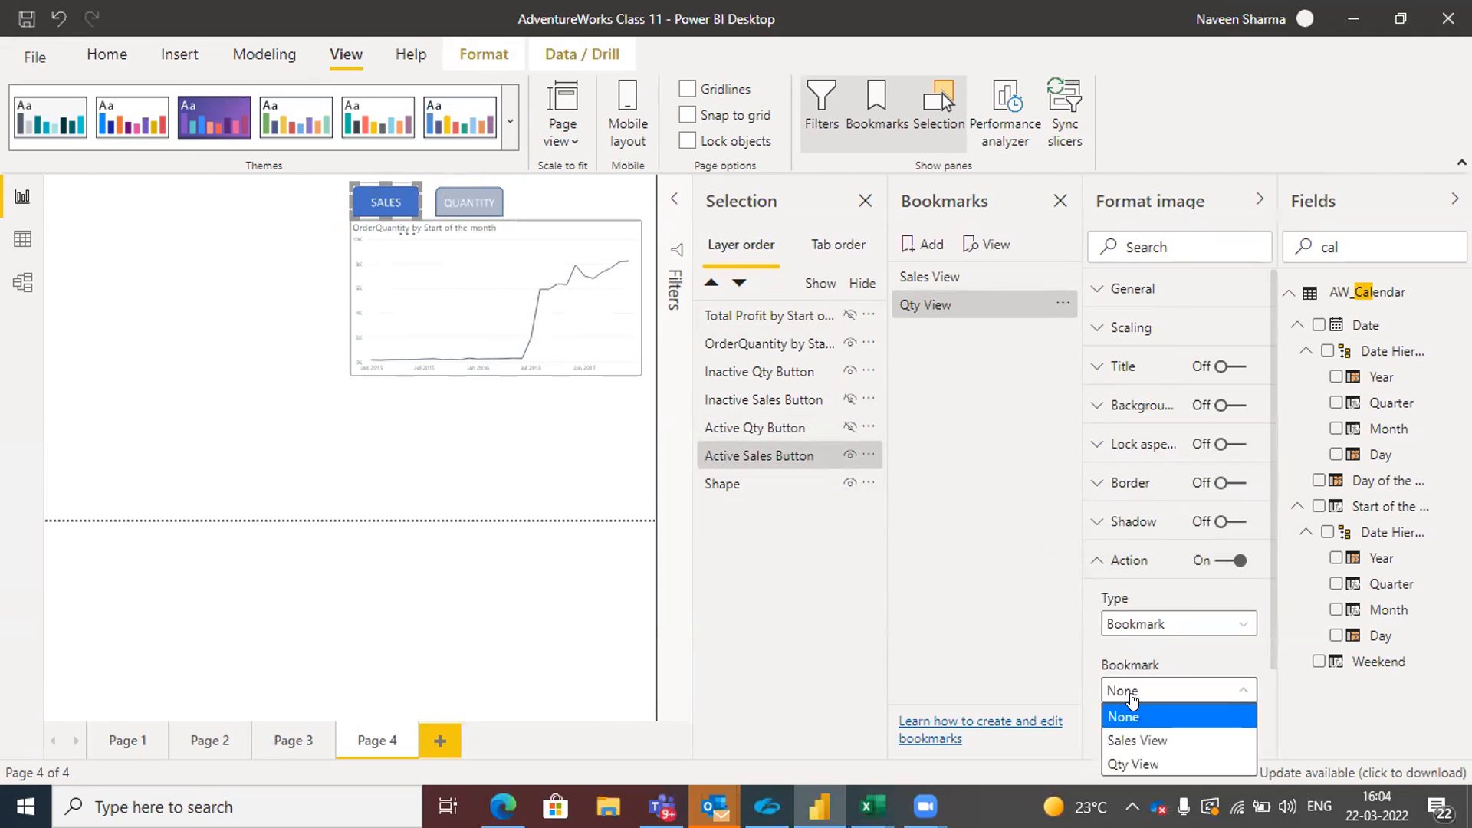
{"action": "left_click", "coordinate": [1133, 739]}
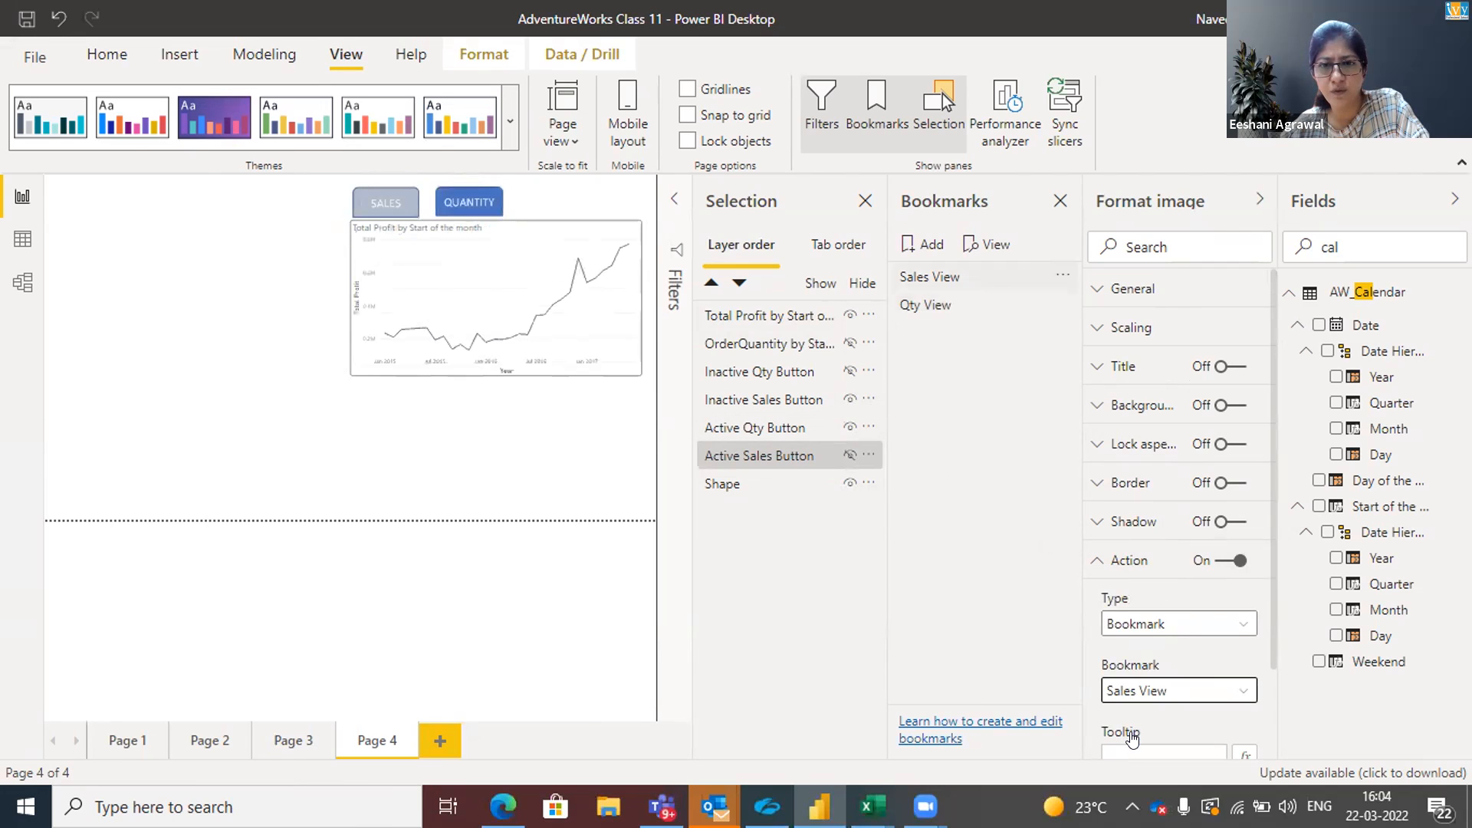
Set the Active Qty Button's bookmark action to Qty View, and deselect the button
{"action": "left_click", "coordinate": [755, 433]}
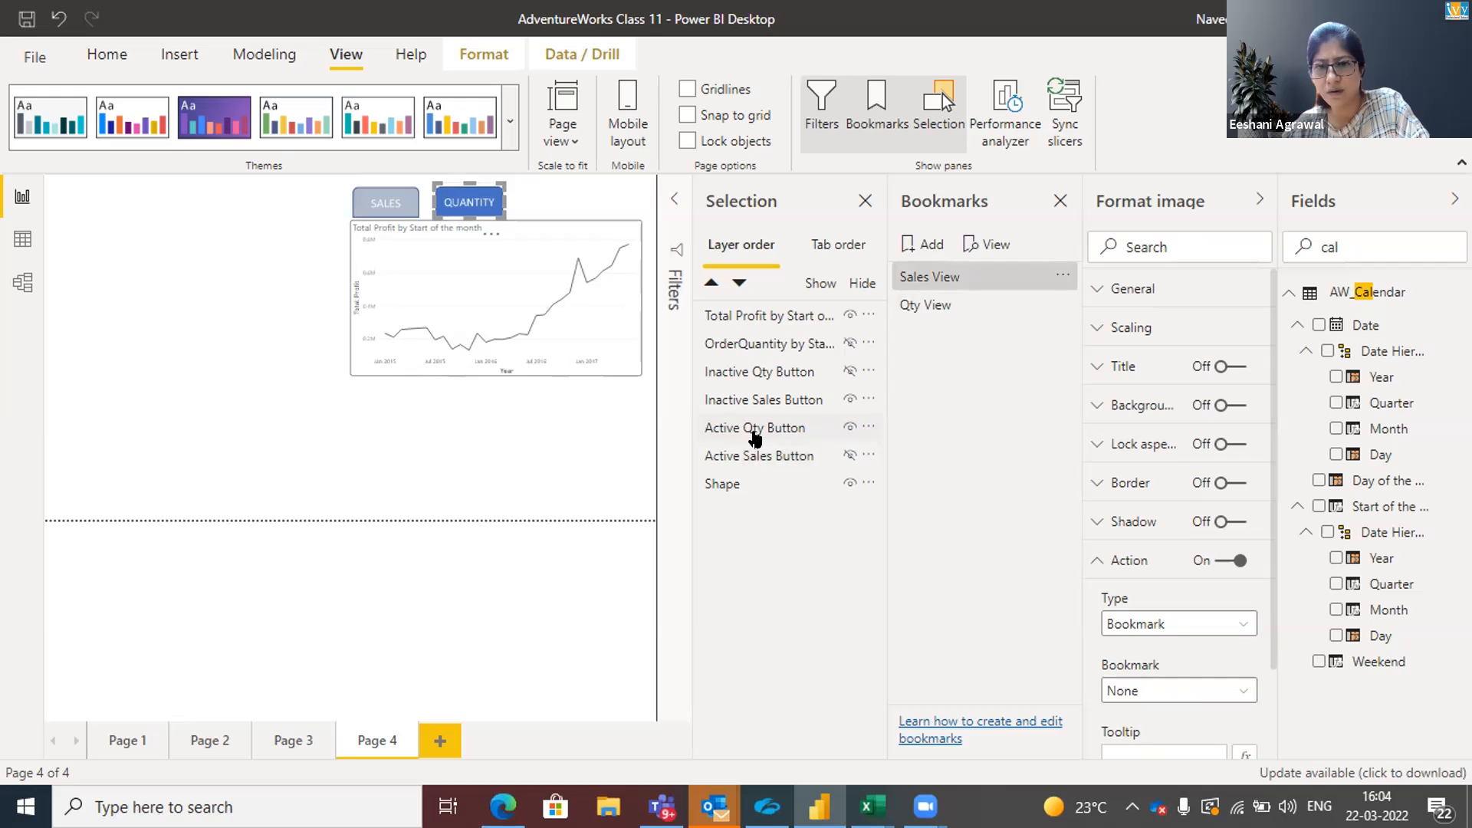
{"action": "left_click", "coordinate": [1125, 688]}
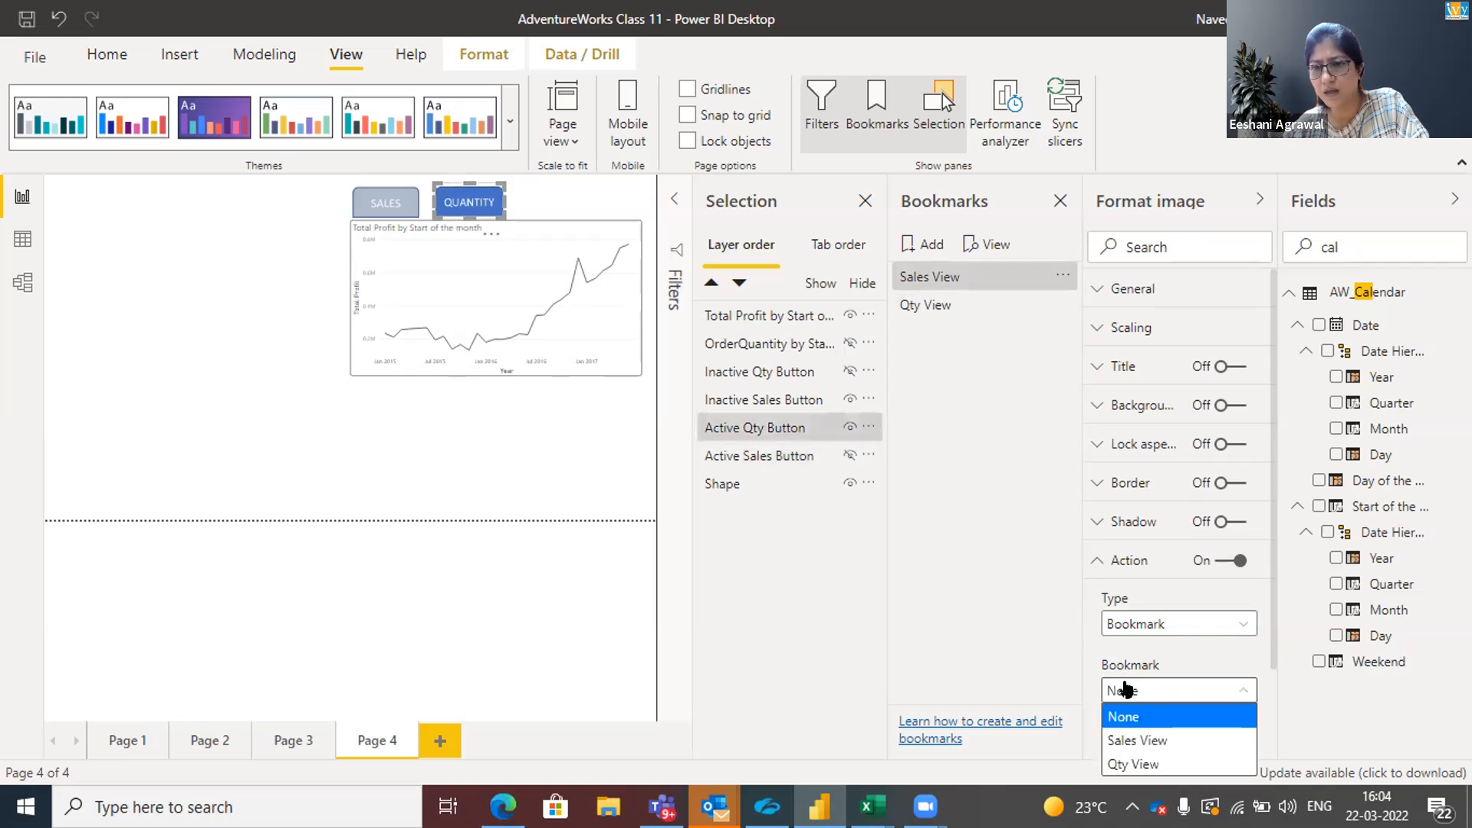
{"action": "left_click", "coordinate": [1128, 764]}
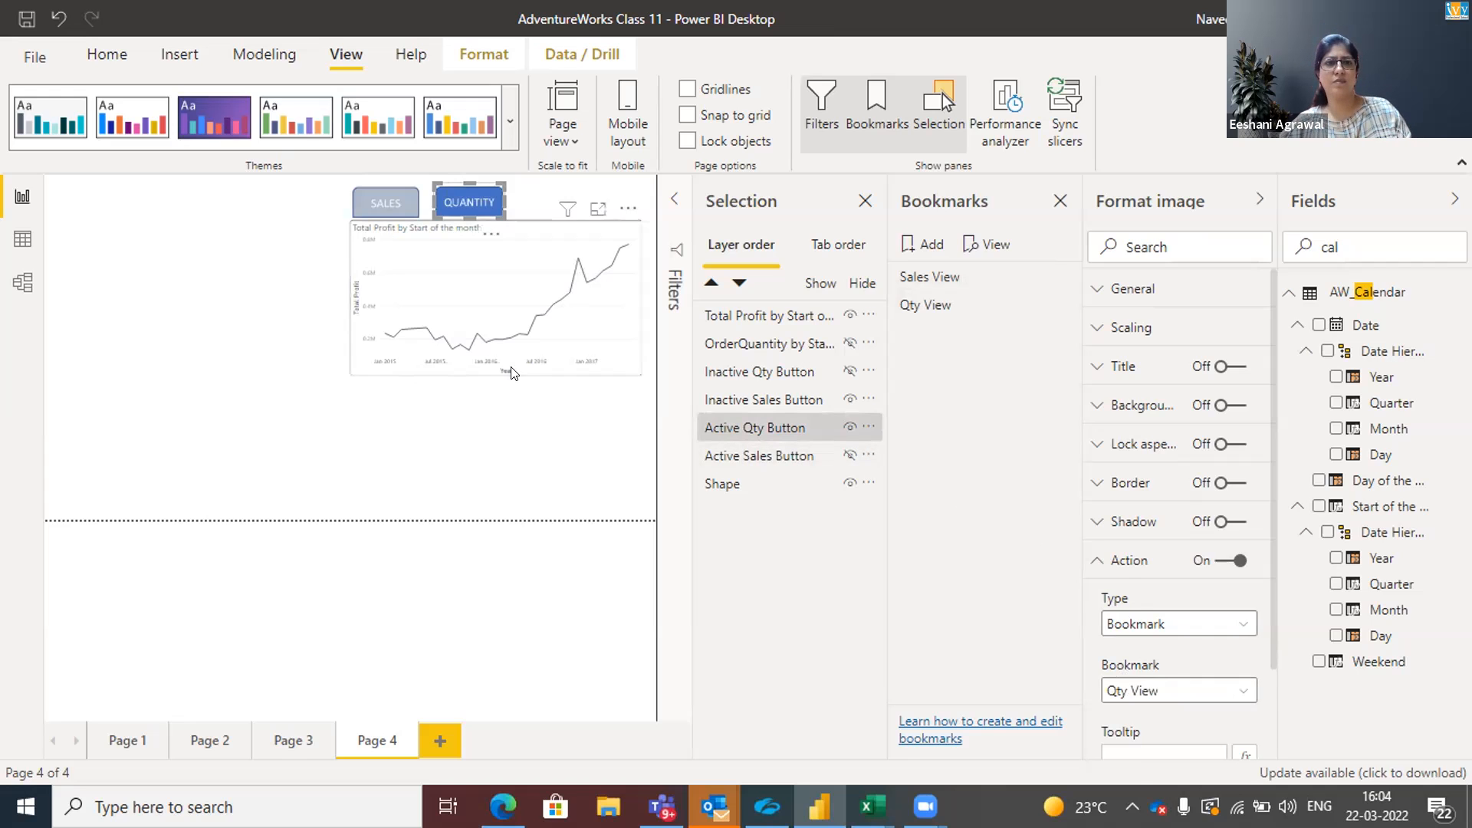
{"action": "left_click", "coordinate": [503, 421]}
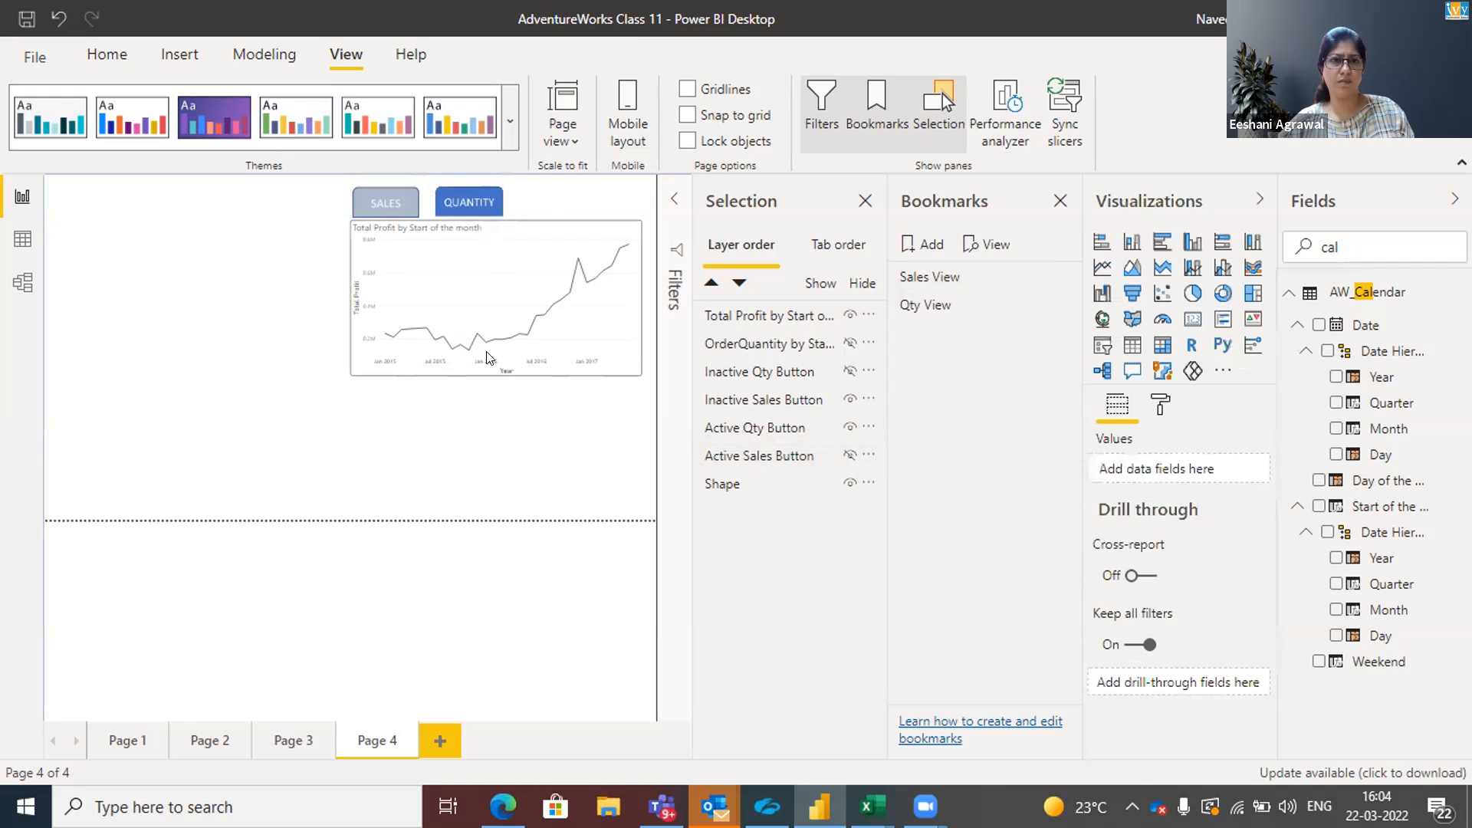
Test the toggle on the canvas by switching between the Quantity and Sales buttons twice
{"action": "left_click", "coordinate": [462, 204], "text": "ctrl"}
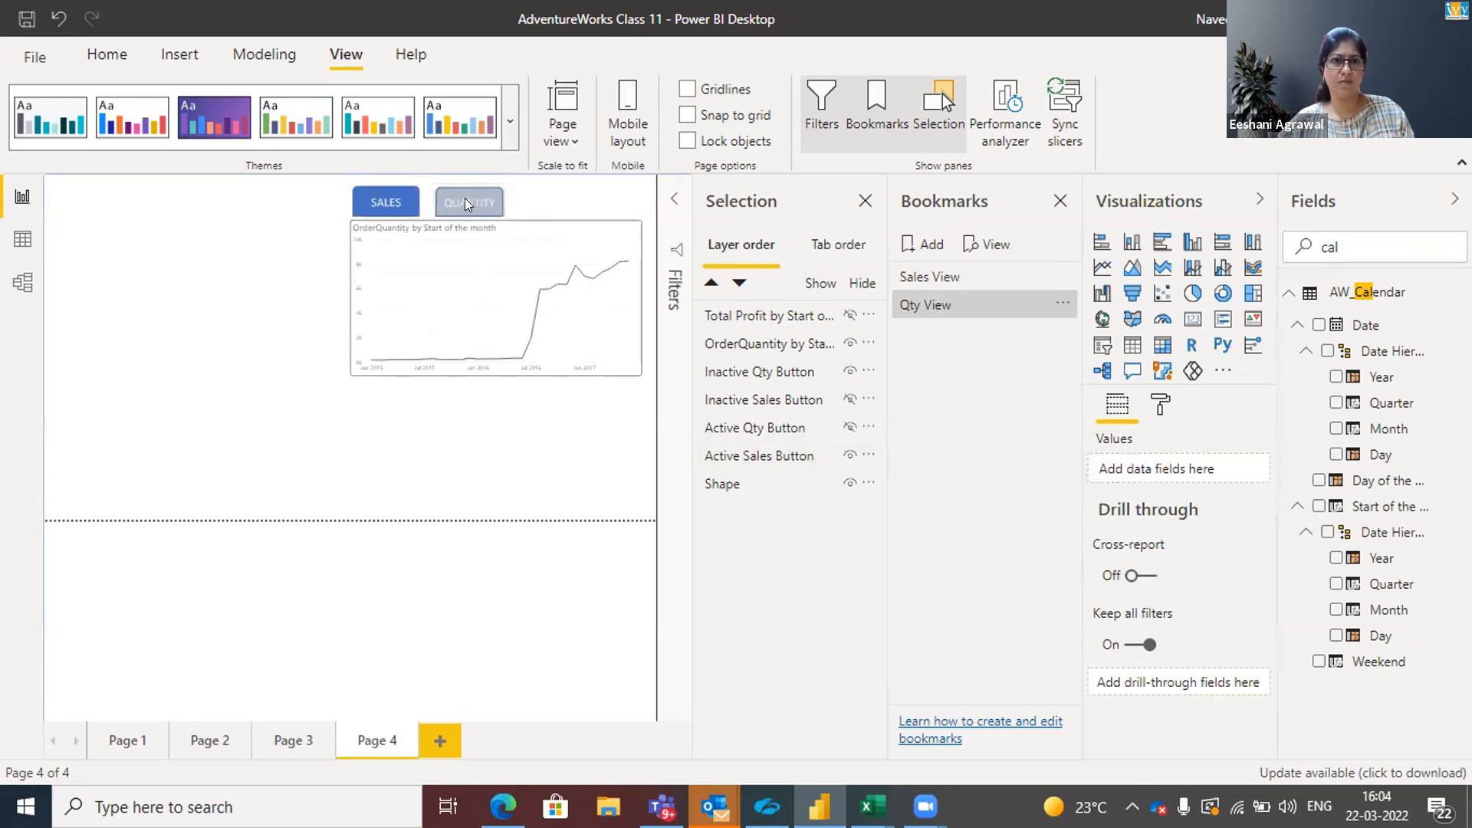
{"action": "left_click", "coordinate": [385, 204], "text": "ctrl"}
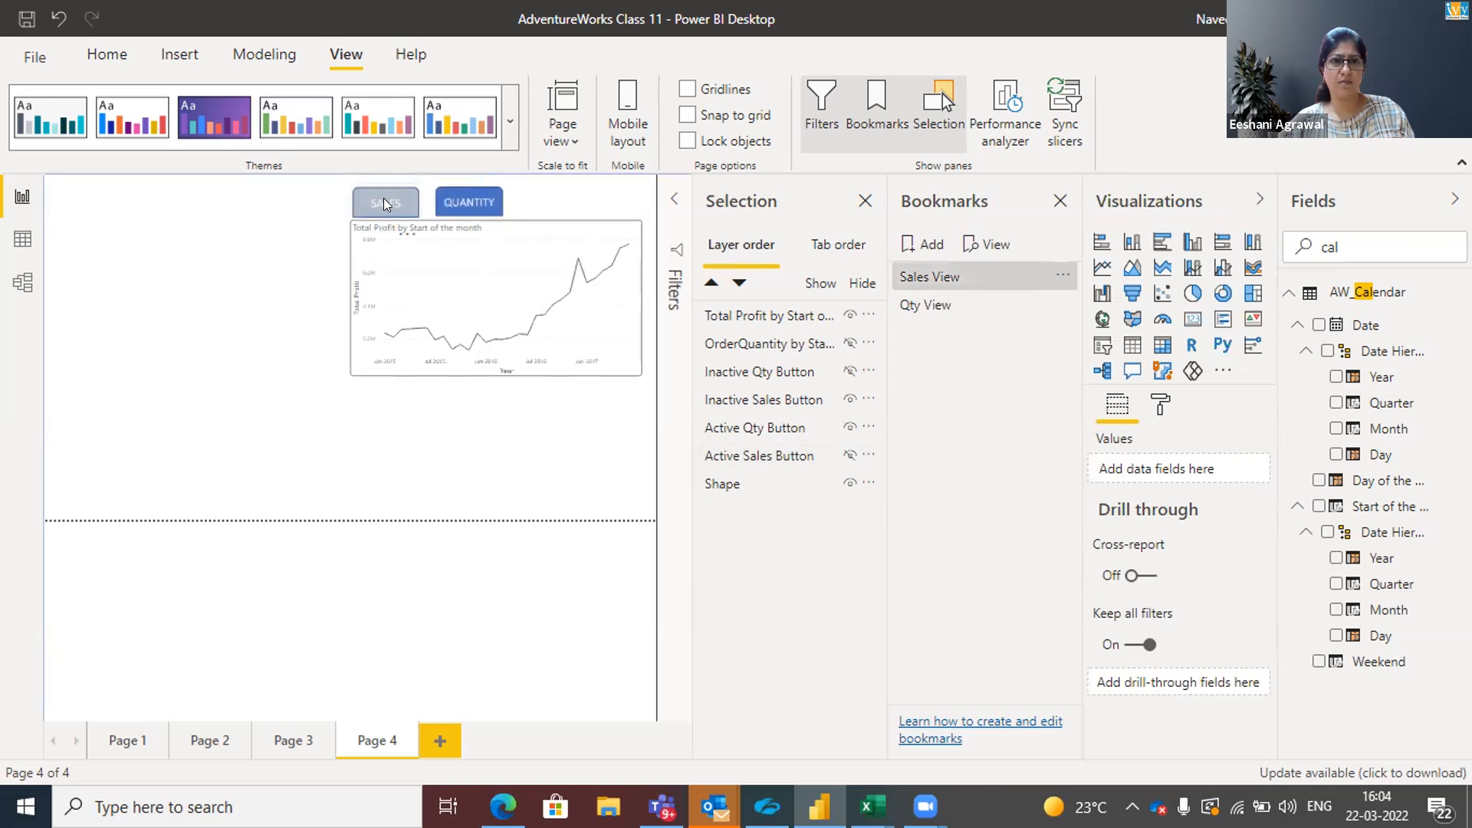
{"action": "left_click", "coordinate": [469, 200], "text": "ctrl"}
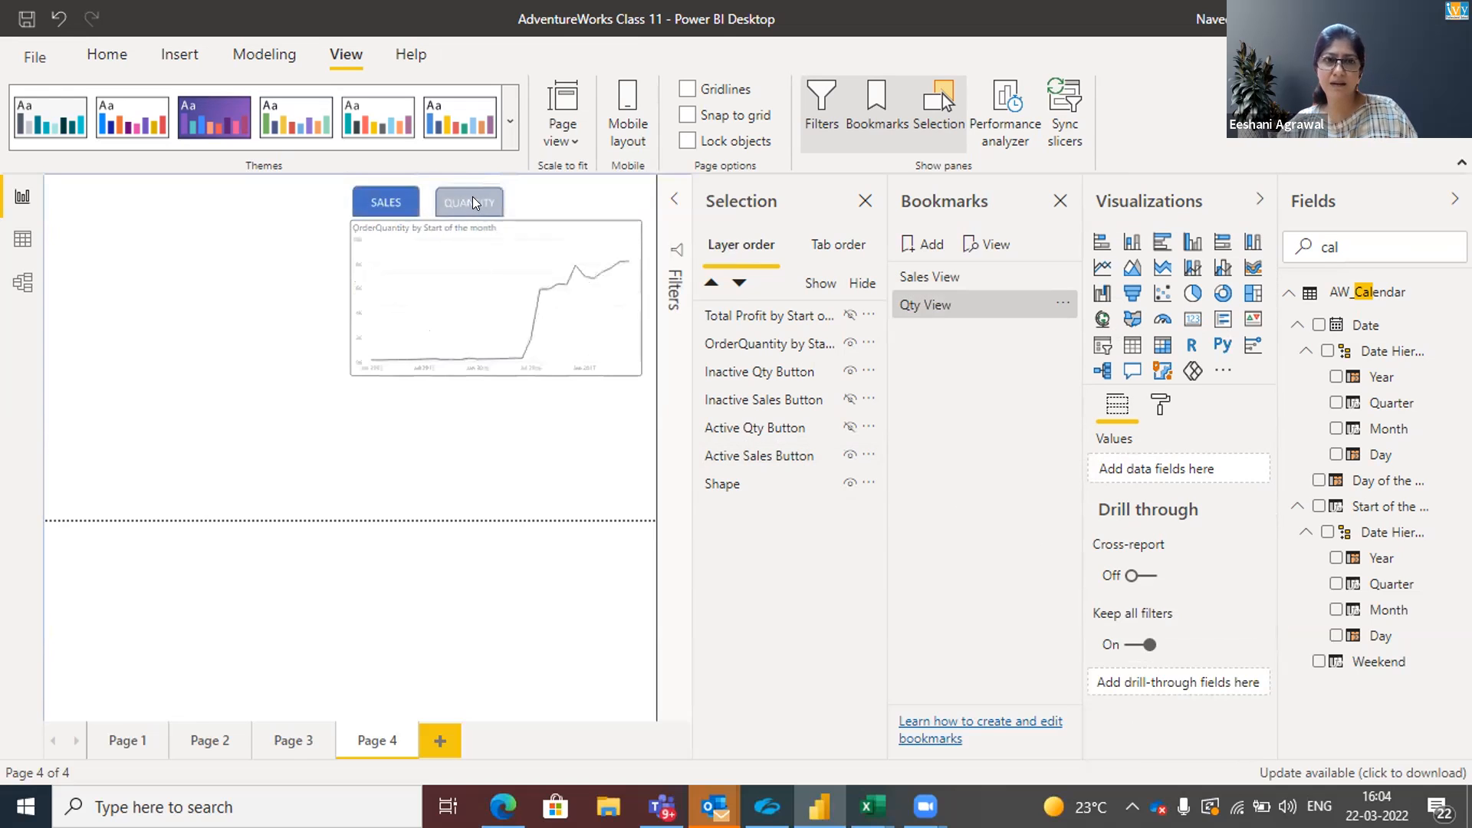
{"action": "left_click", "coordinate": [397, 205], "text": "ctrl"}
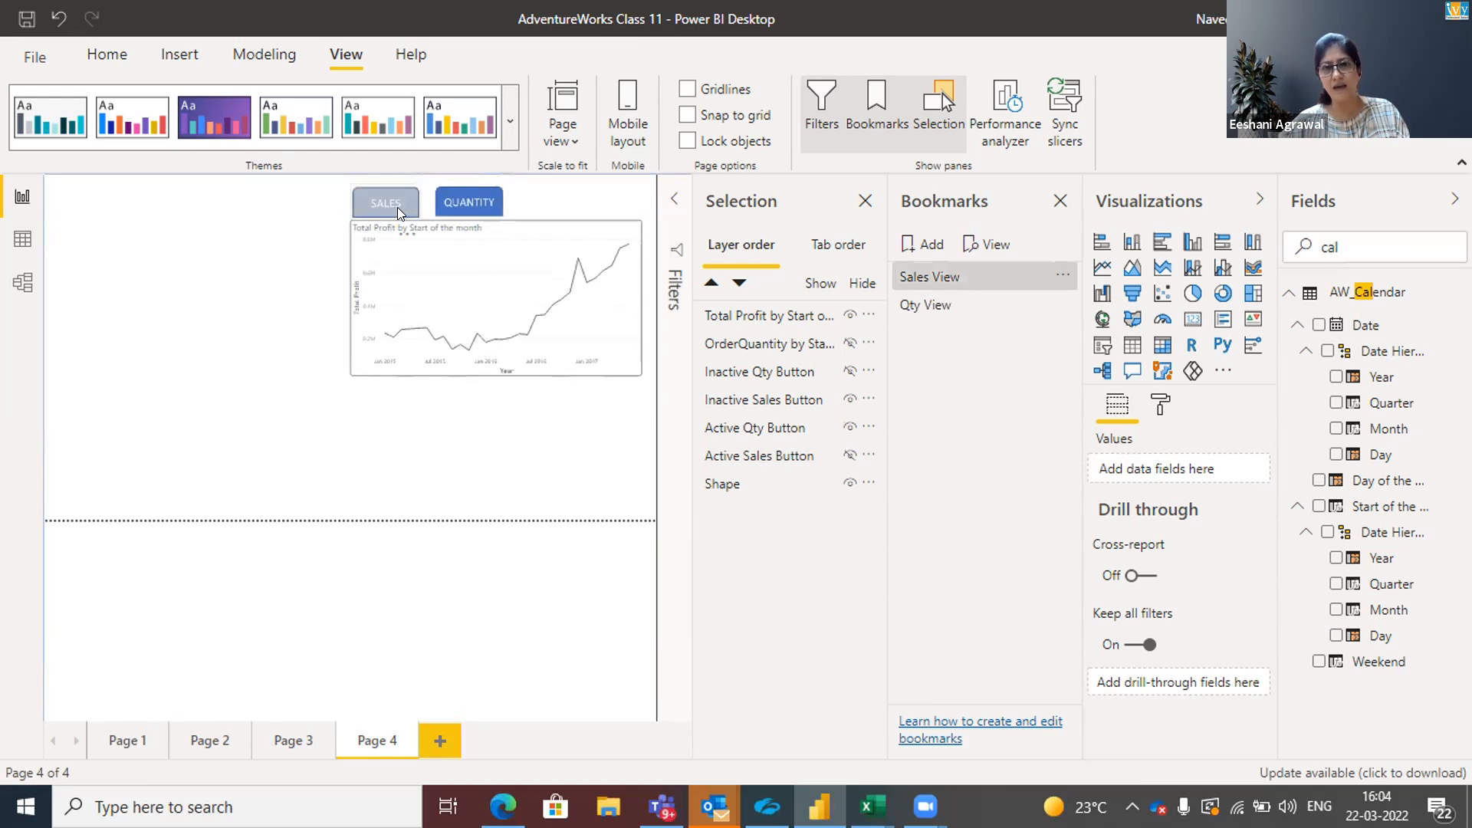
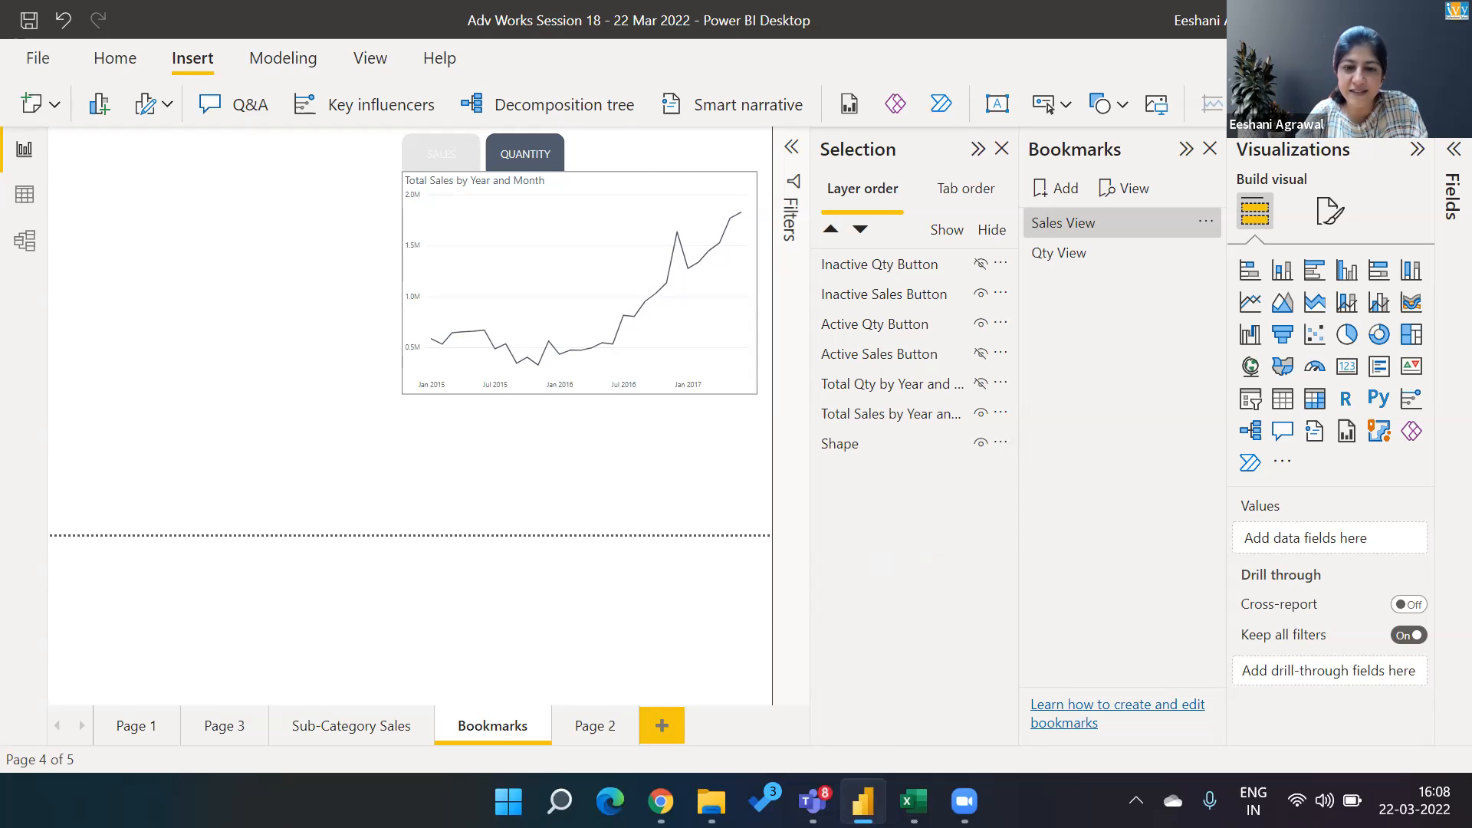
Switch to File Explorer and open the Final Corporate Training Material folder inside the IVY folder on the Data (D:) drive
{"action": "key", "text": "alt+Tab"}
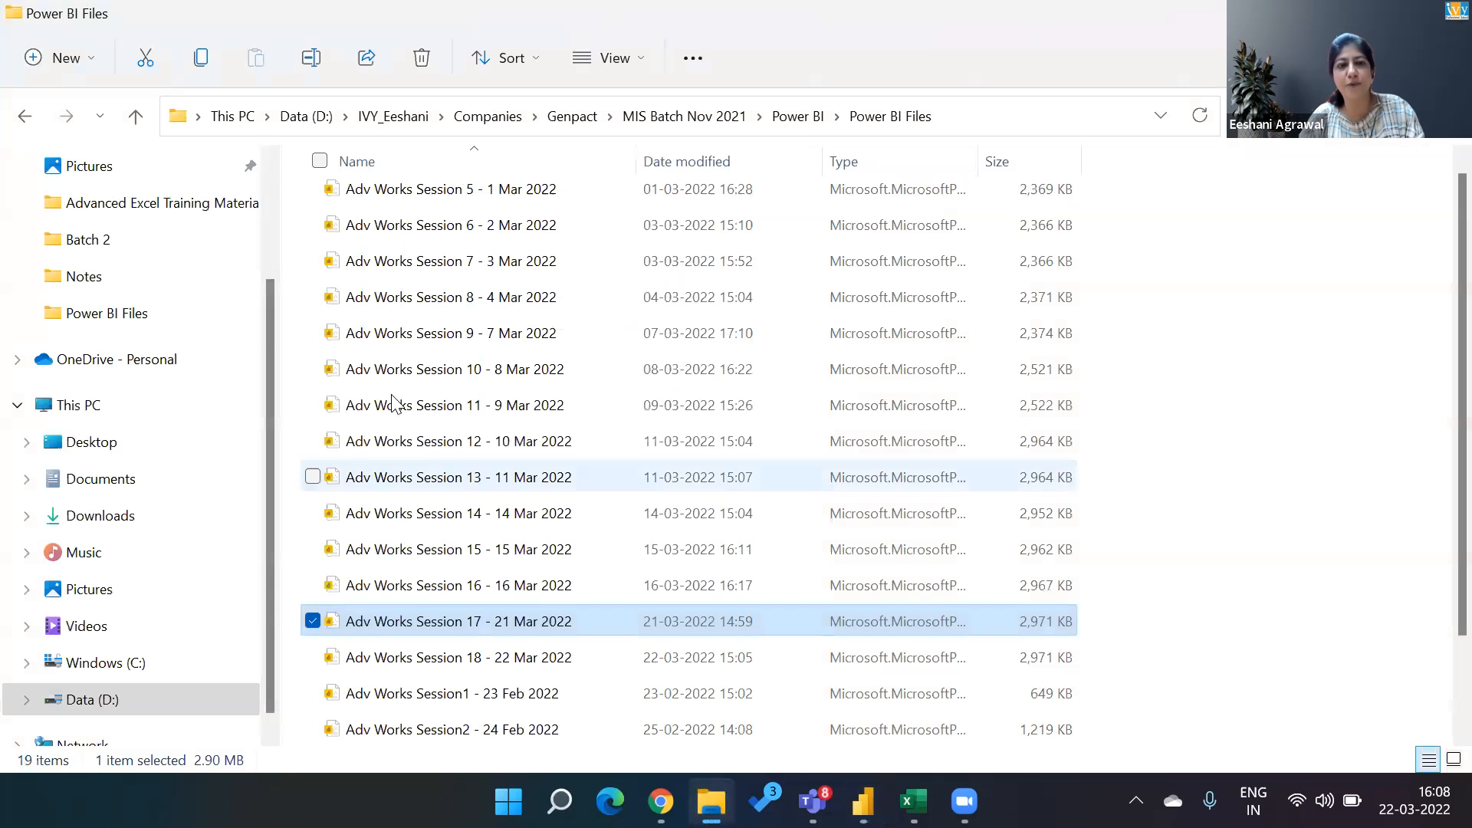
{"action": "left_click", "coordinate": [148, 689]}
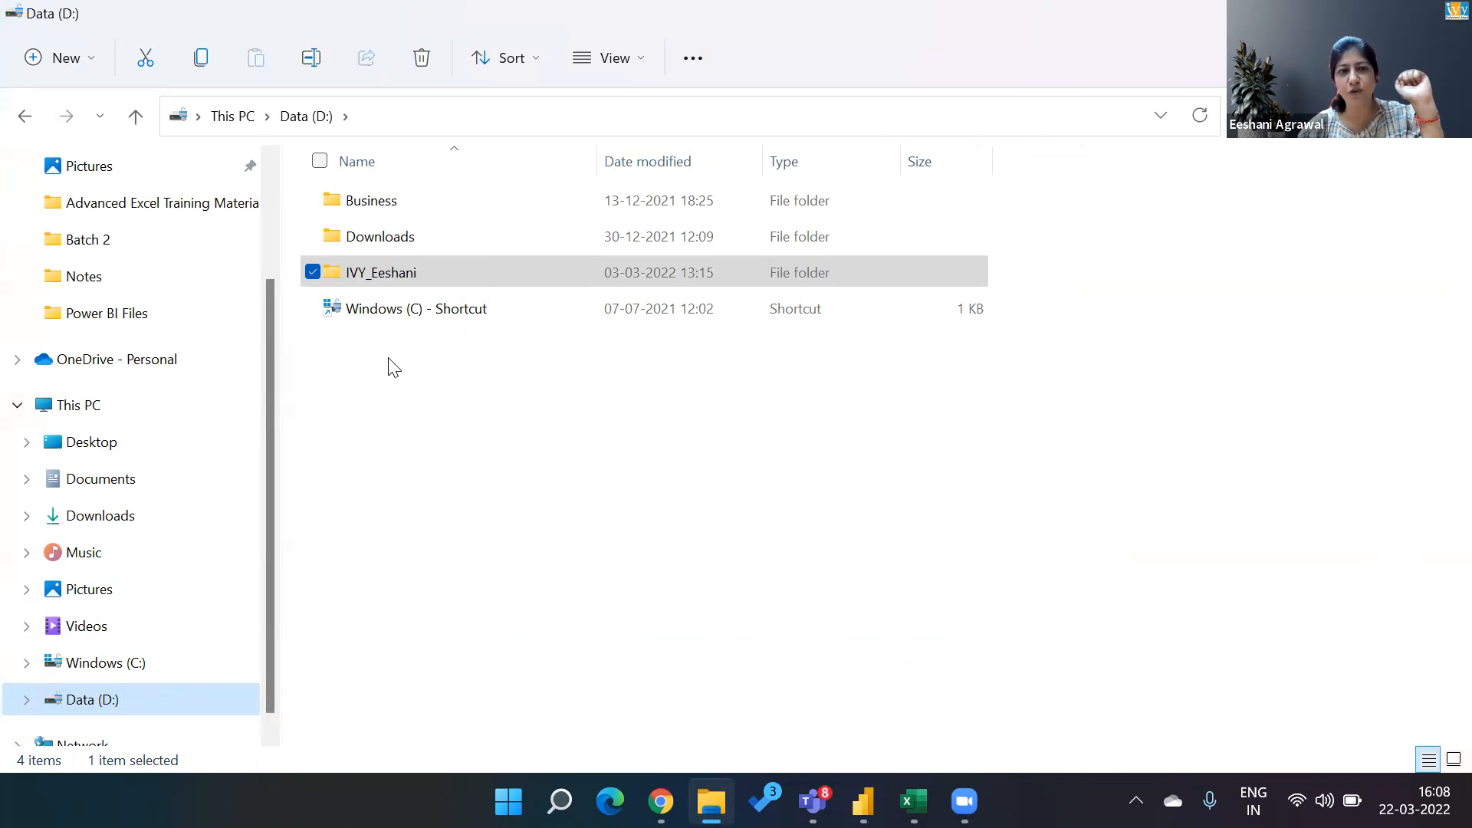
{"action": "double_click", "coordinate": [341, 273]}
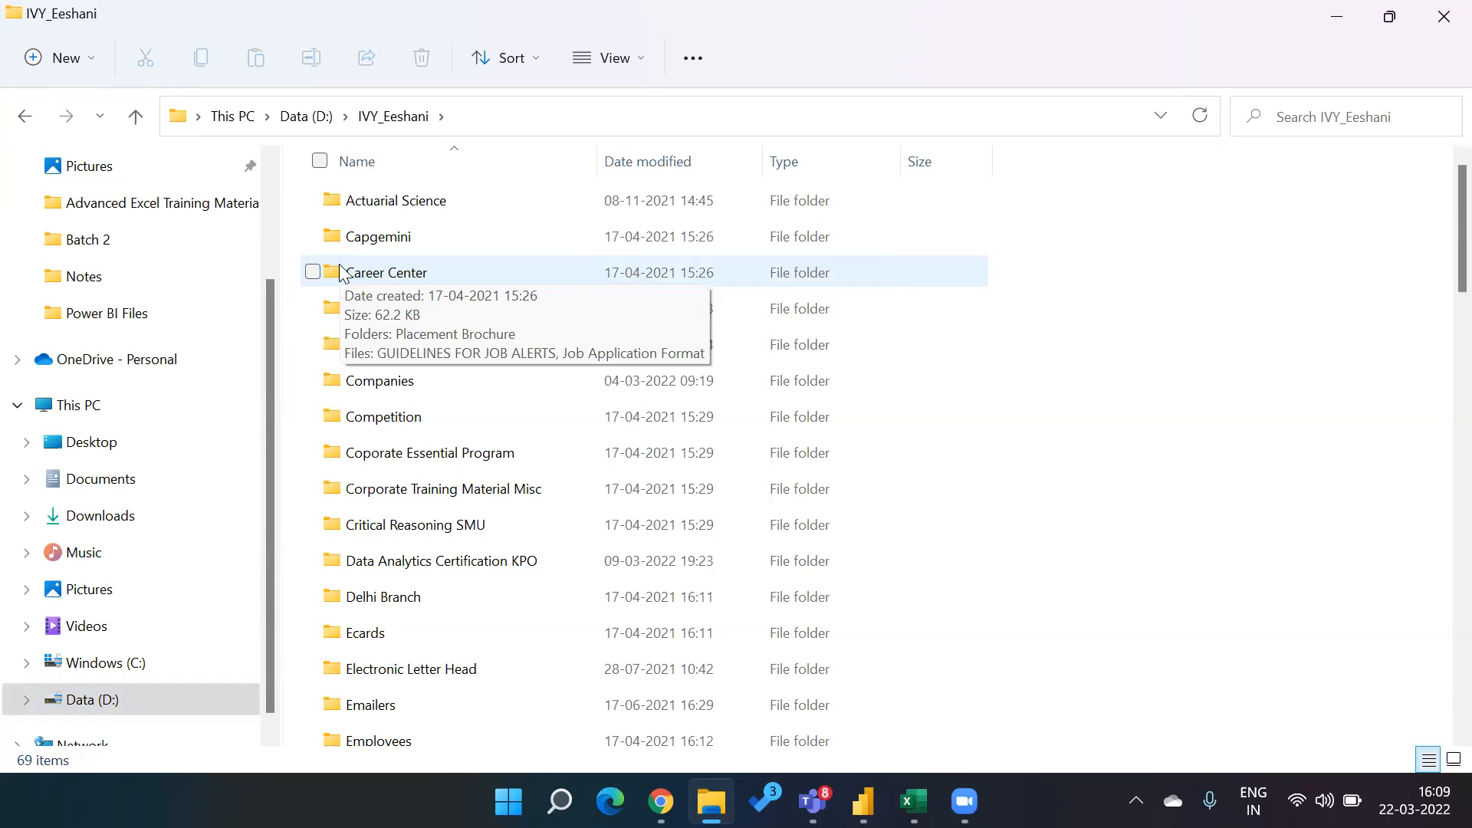
{"action": "left_click", "coordinate": [361, 491]}
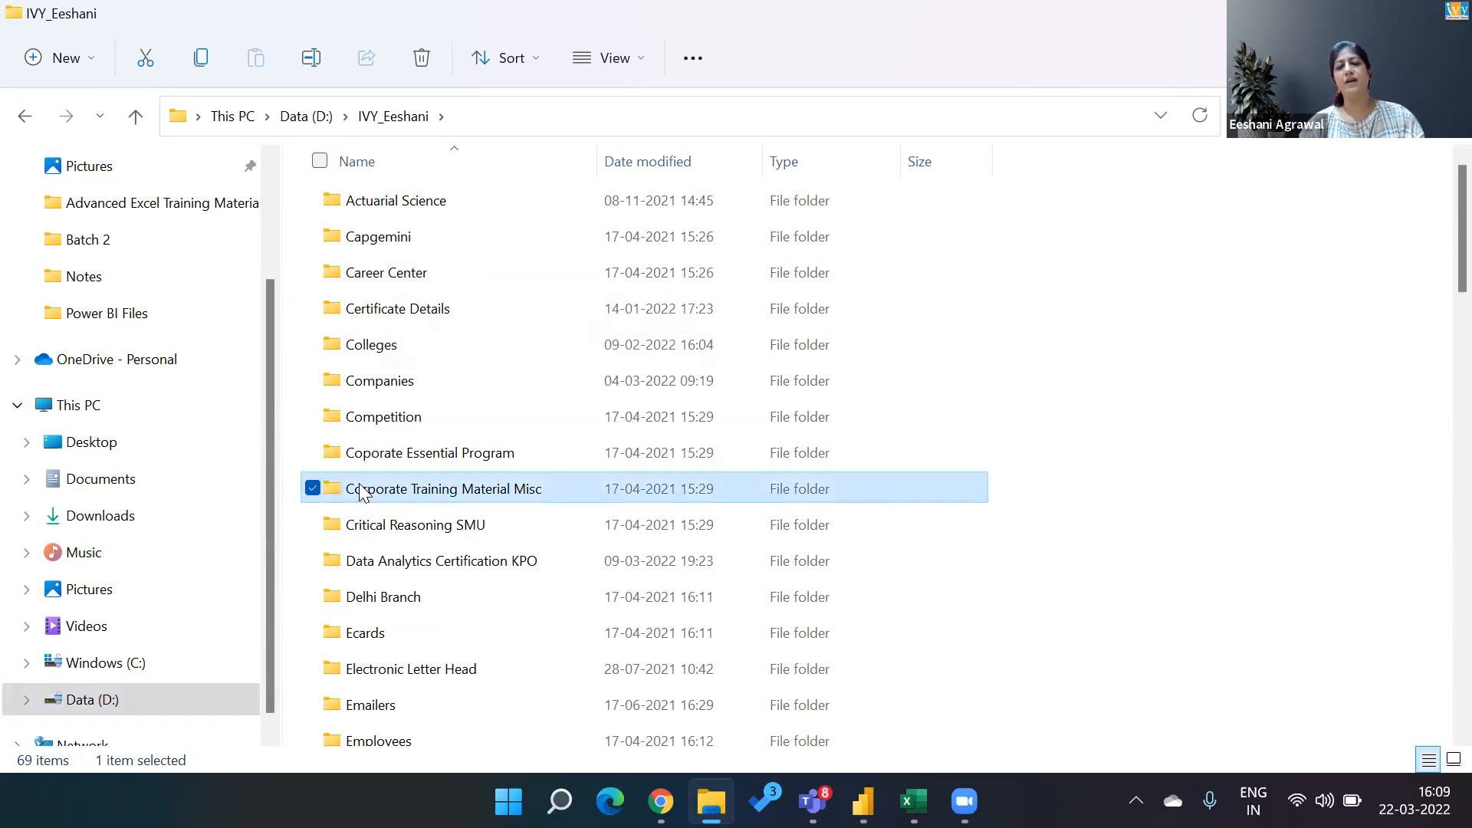
{"action": "key", "text": "f"}
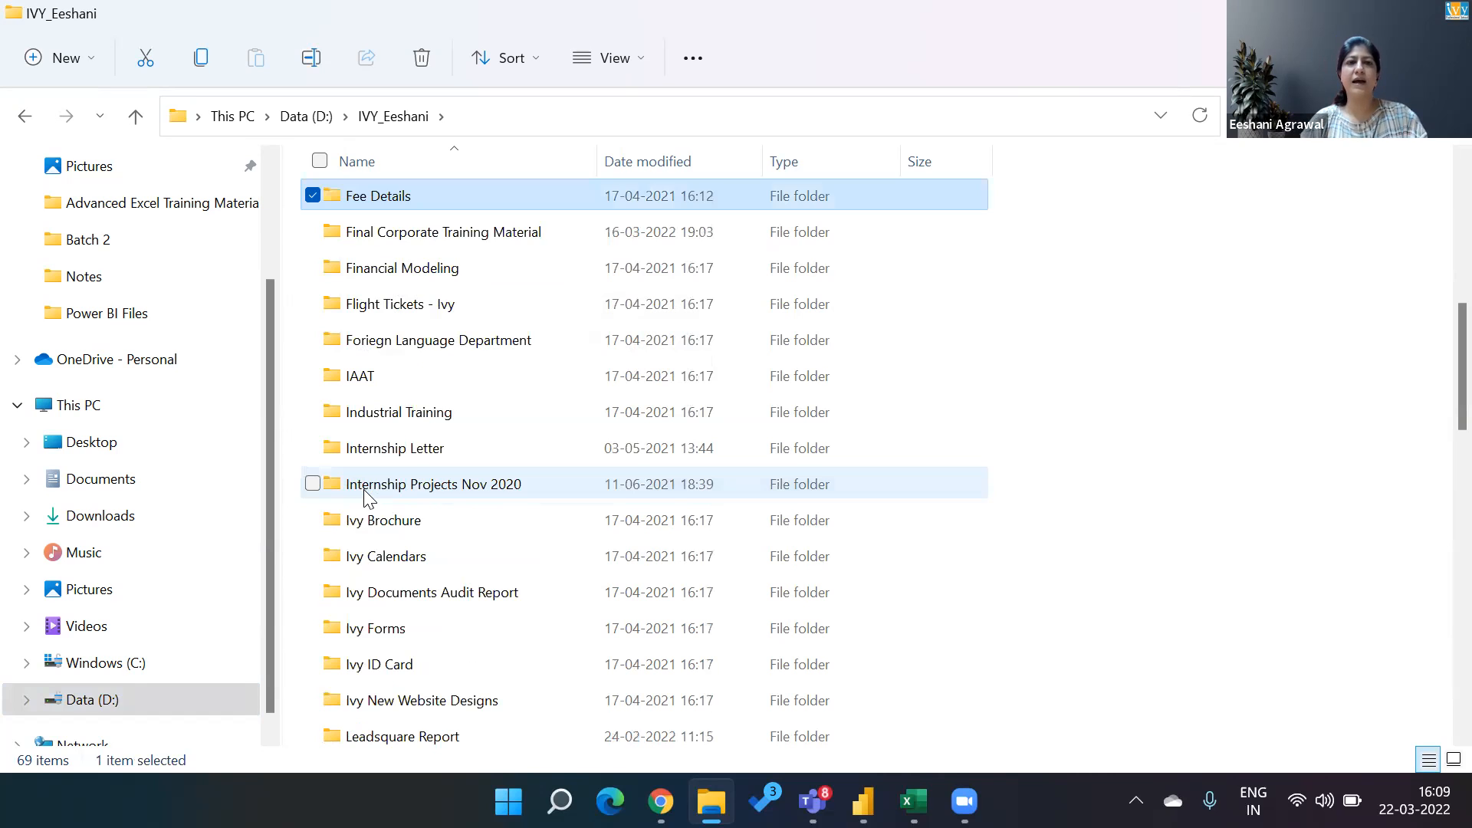
{"action": "key", "text": "Down"}
{"action": "key", "text": "Return"}
Open the MS-Office folder and its Ivy_Excel subfolder
{"action": "key", "text": "m"}
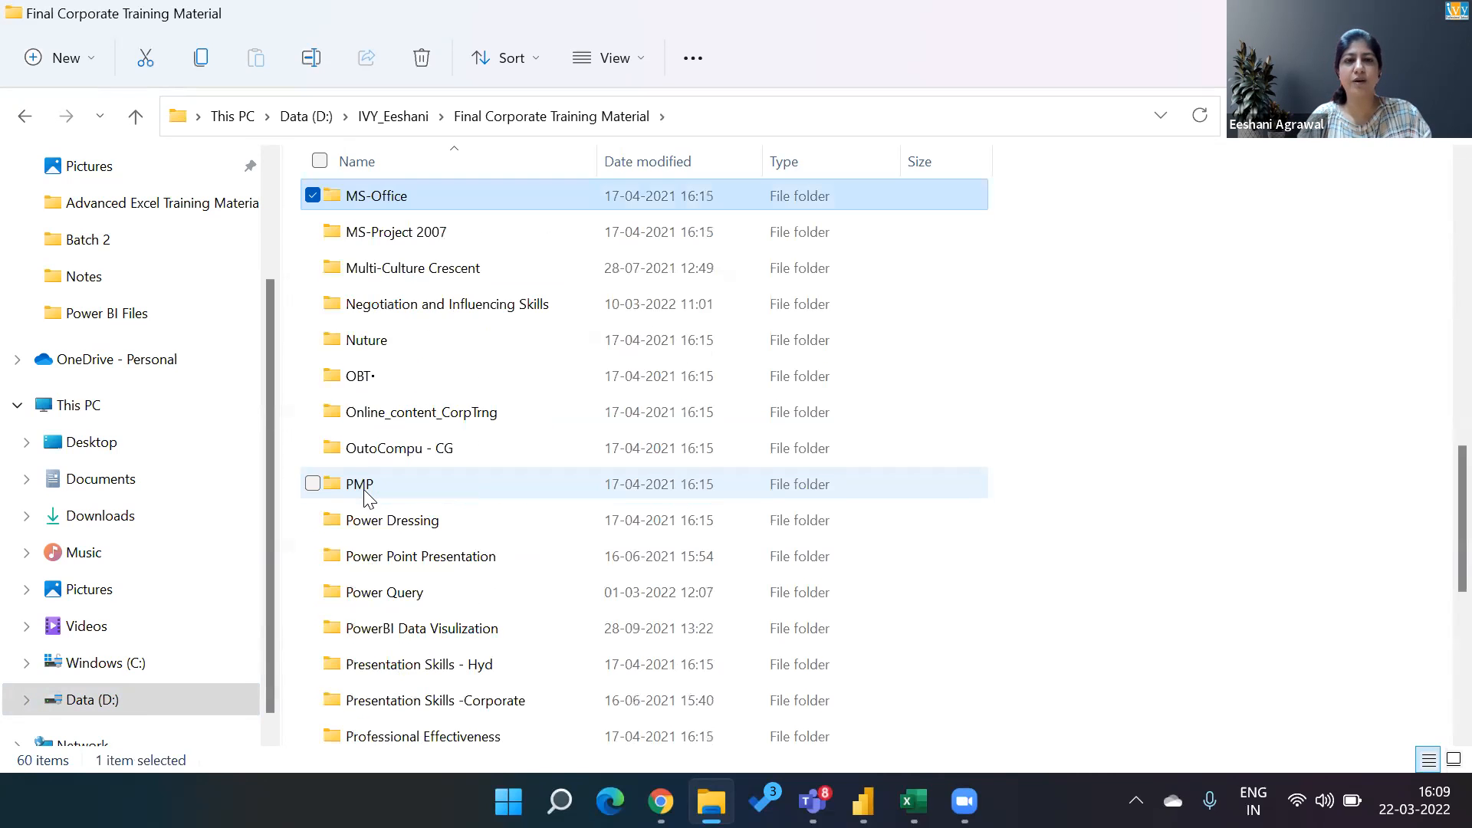
{"action": "key", "text": "Return"}
{"action": "key", "text": "i"}
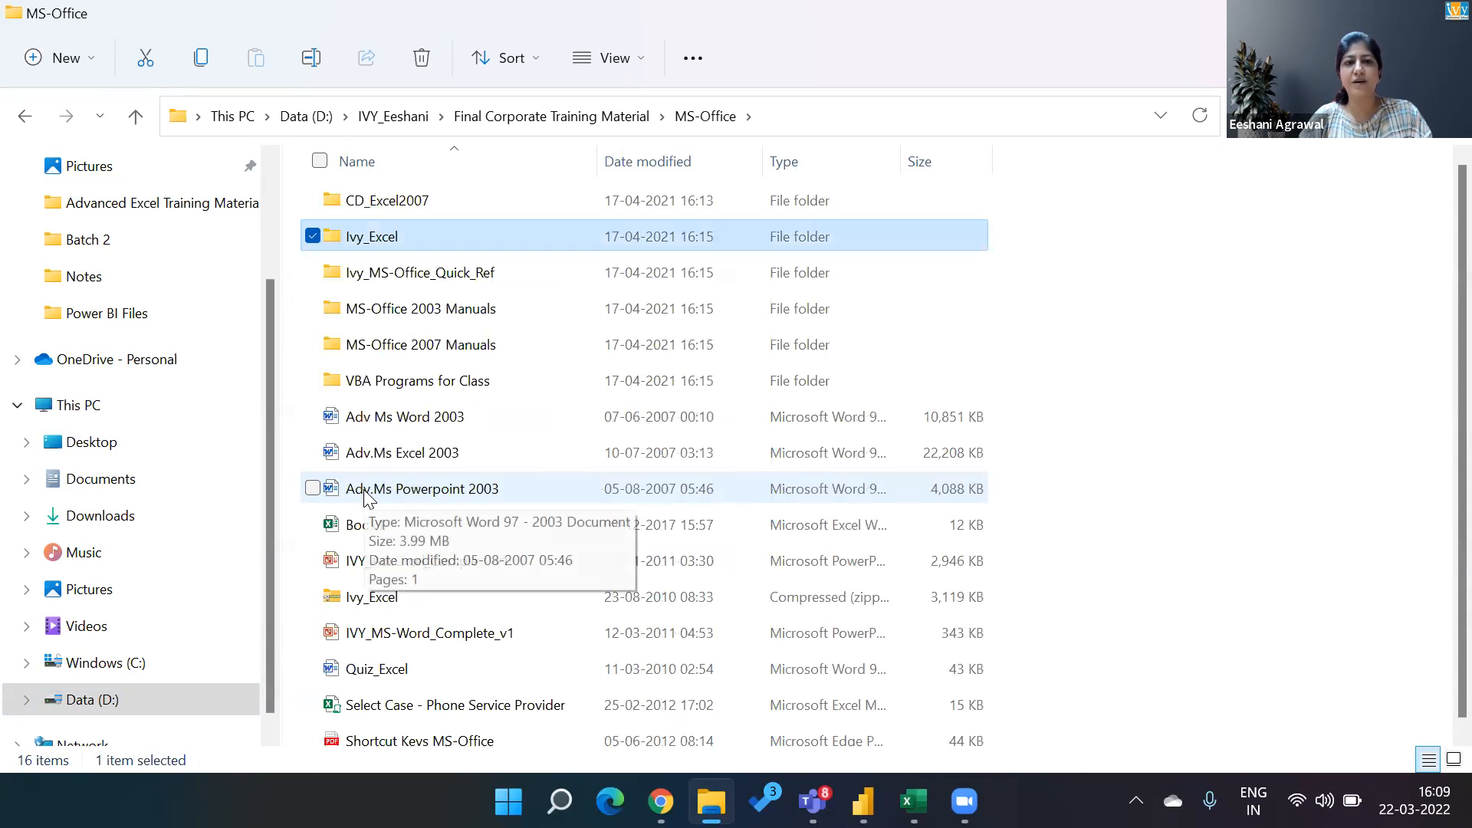
{"action": "key", "text": "m"}
{"action": "key", "text": "Down"}
{"action": "key", "text": "Down"}
{"action": "key", "text": "Up"}
{"action": "key", "text": "Up"}
{"action": "key", "text": "Up"}
{"action": "key", "text": "Up"}
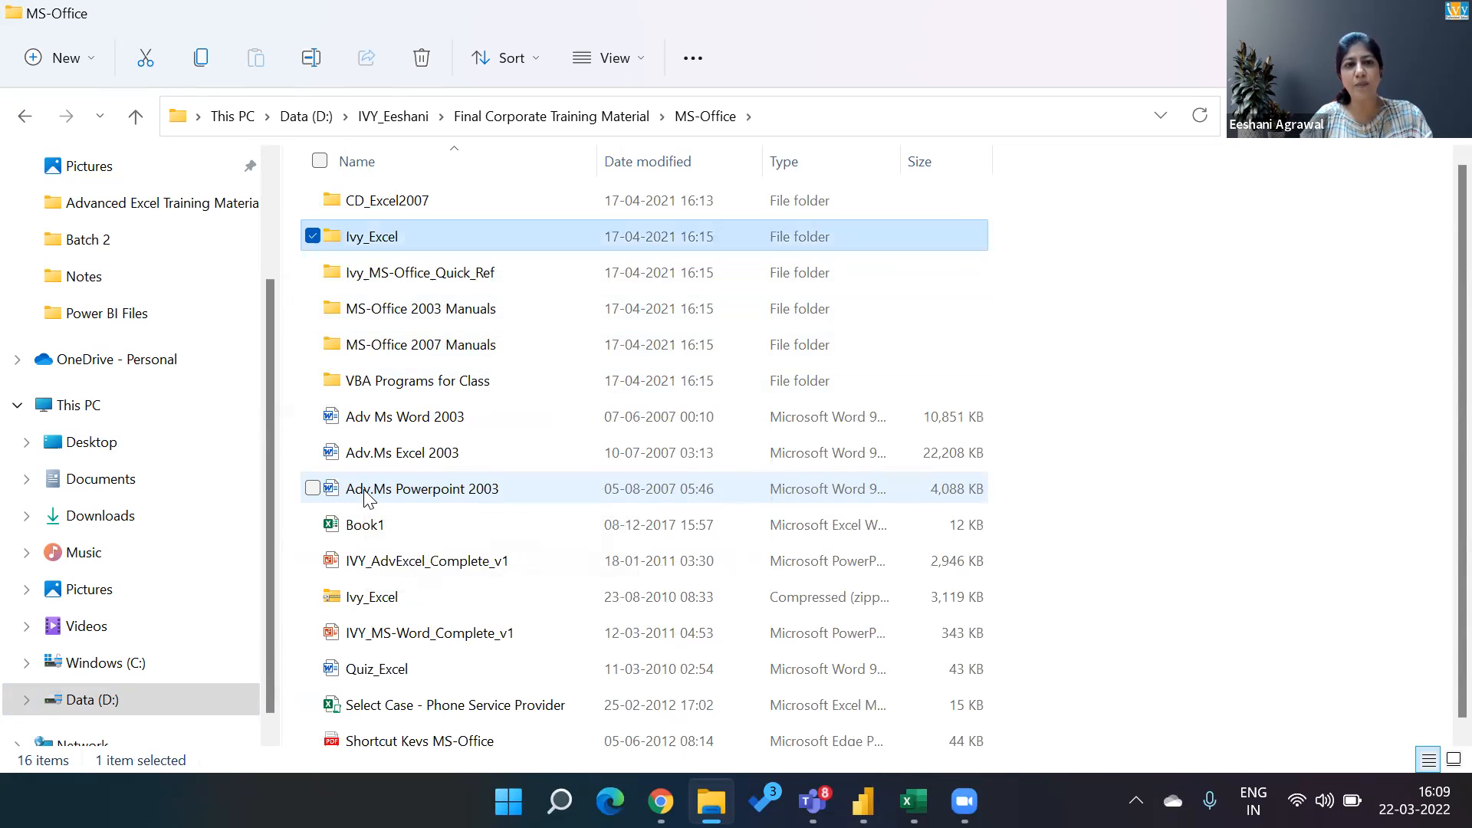
{"action": "key", "text": "Return"}
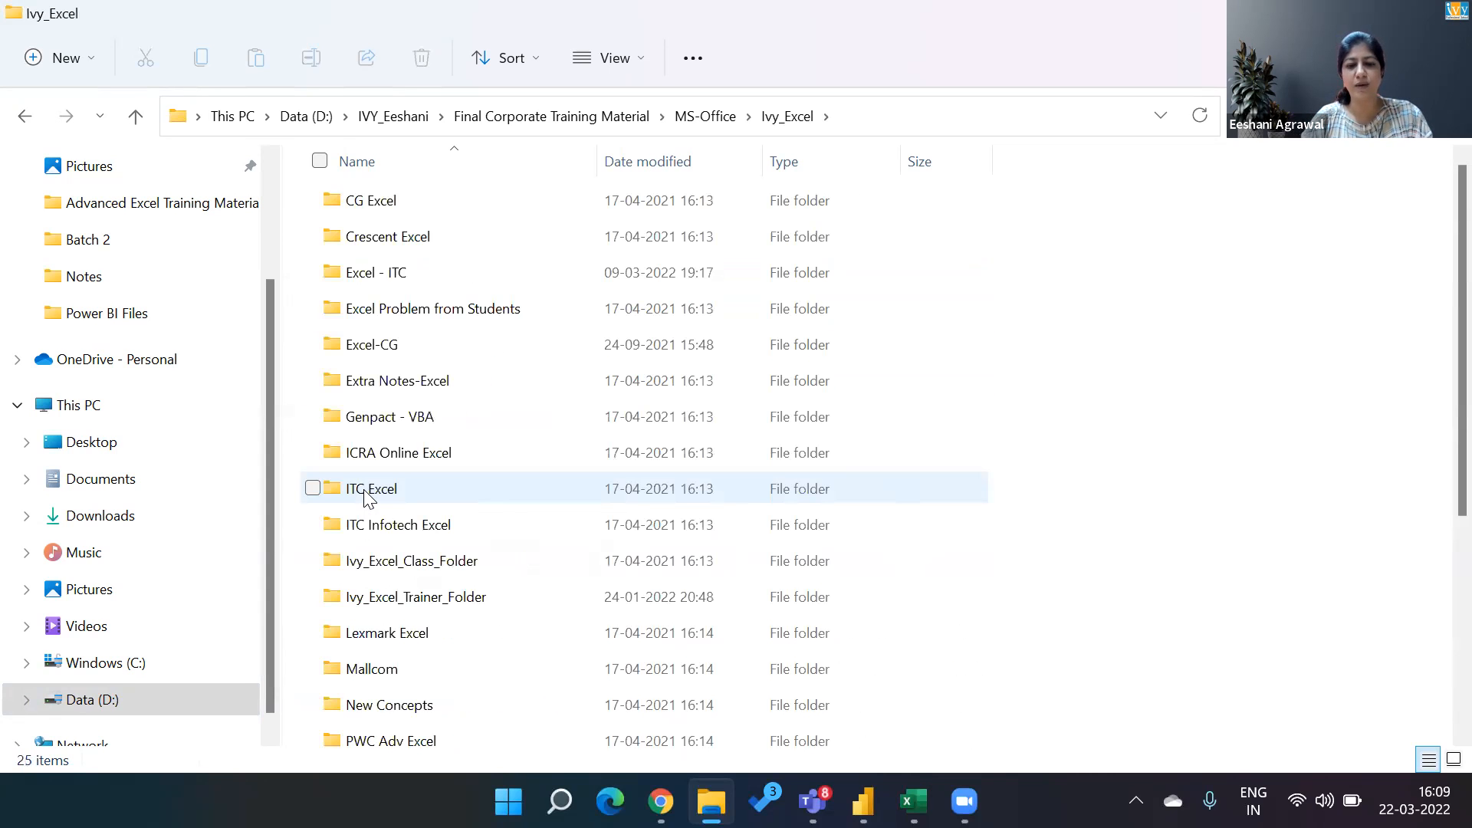
Open Ivy_Excel_Trainer_Folder and its VBA subfolder
{"action": "type", "text": "ivy"}
{"action": "key", "text": "Down"}
{"action": "key", "text": "Return"}
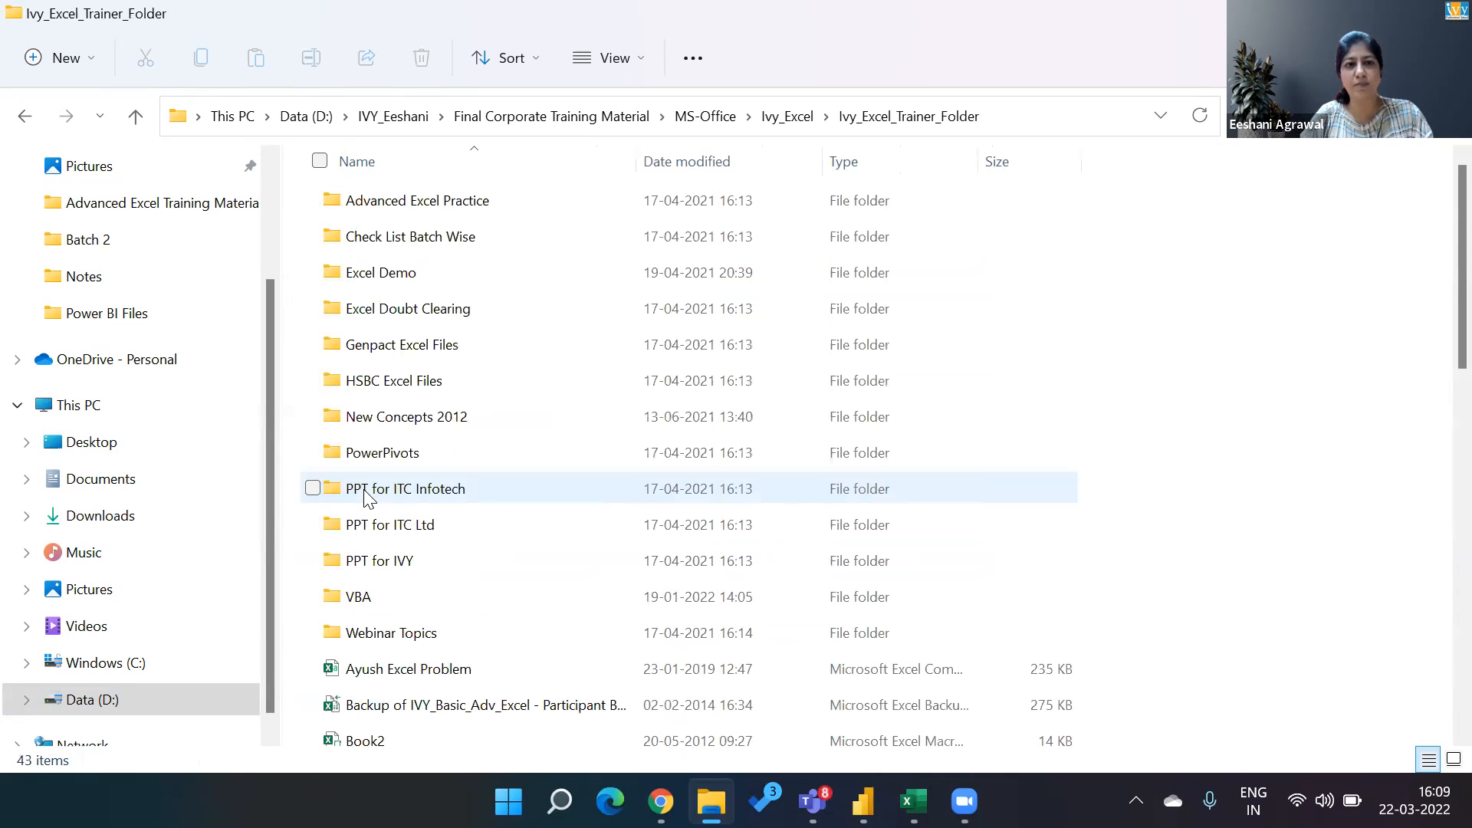
{"action": "key", "text": "v"}
{"action": "key", "text": "Return"}
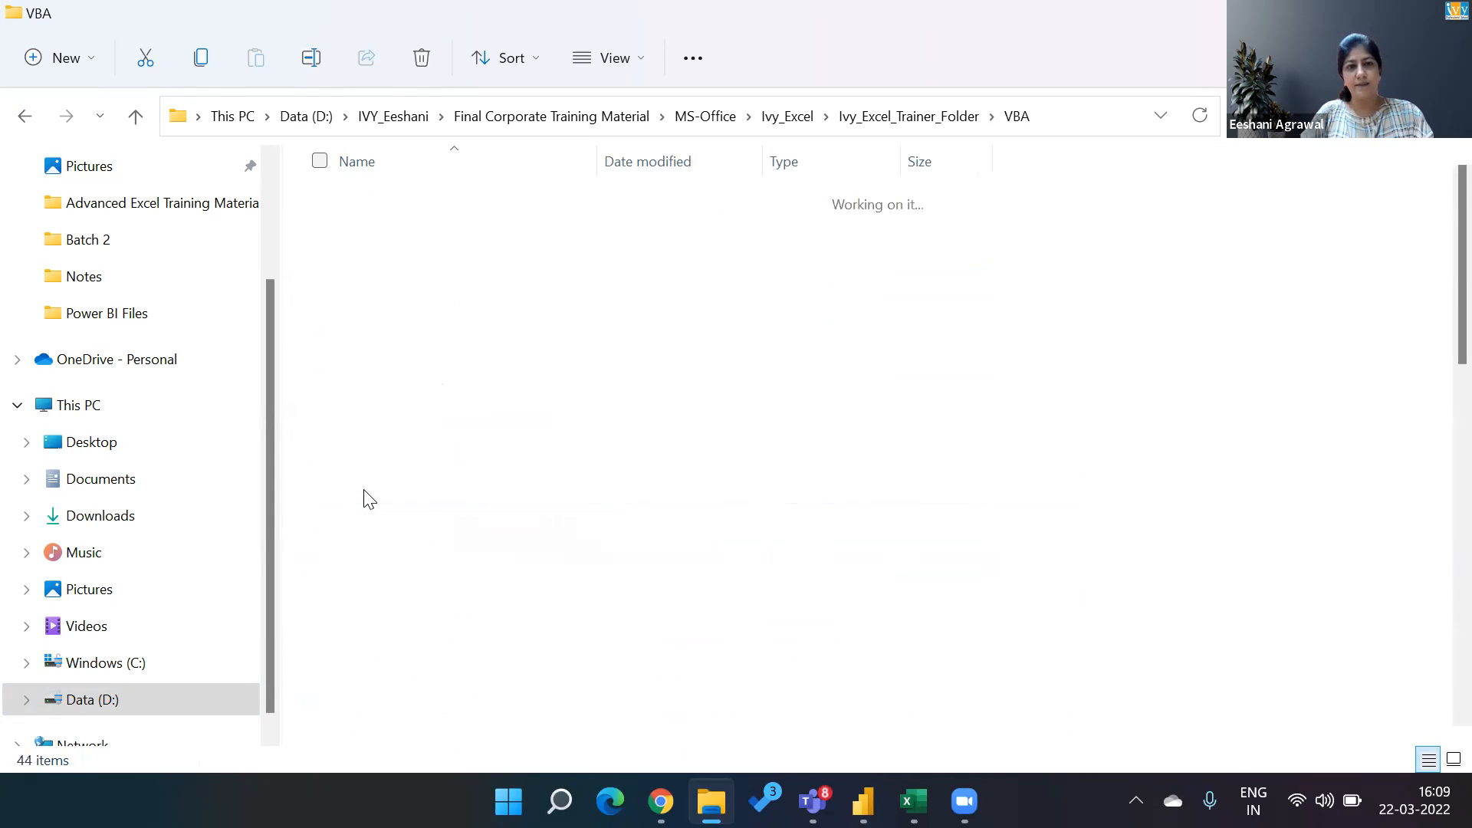
Open the VBA For ITC folder
{"action": "key", "text": "d"}
{"action": "key", "text": "Down"}
{"action": "key", "text": "Down"}
{"action": "key", "text": "Down"}
{"action": "key", "text": "Down"}
{"action": "key", "text": "Down"}
{"action": "key", "text": "Down"}
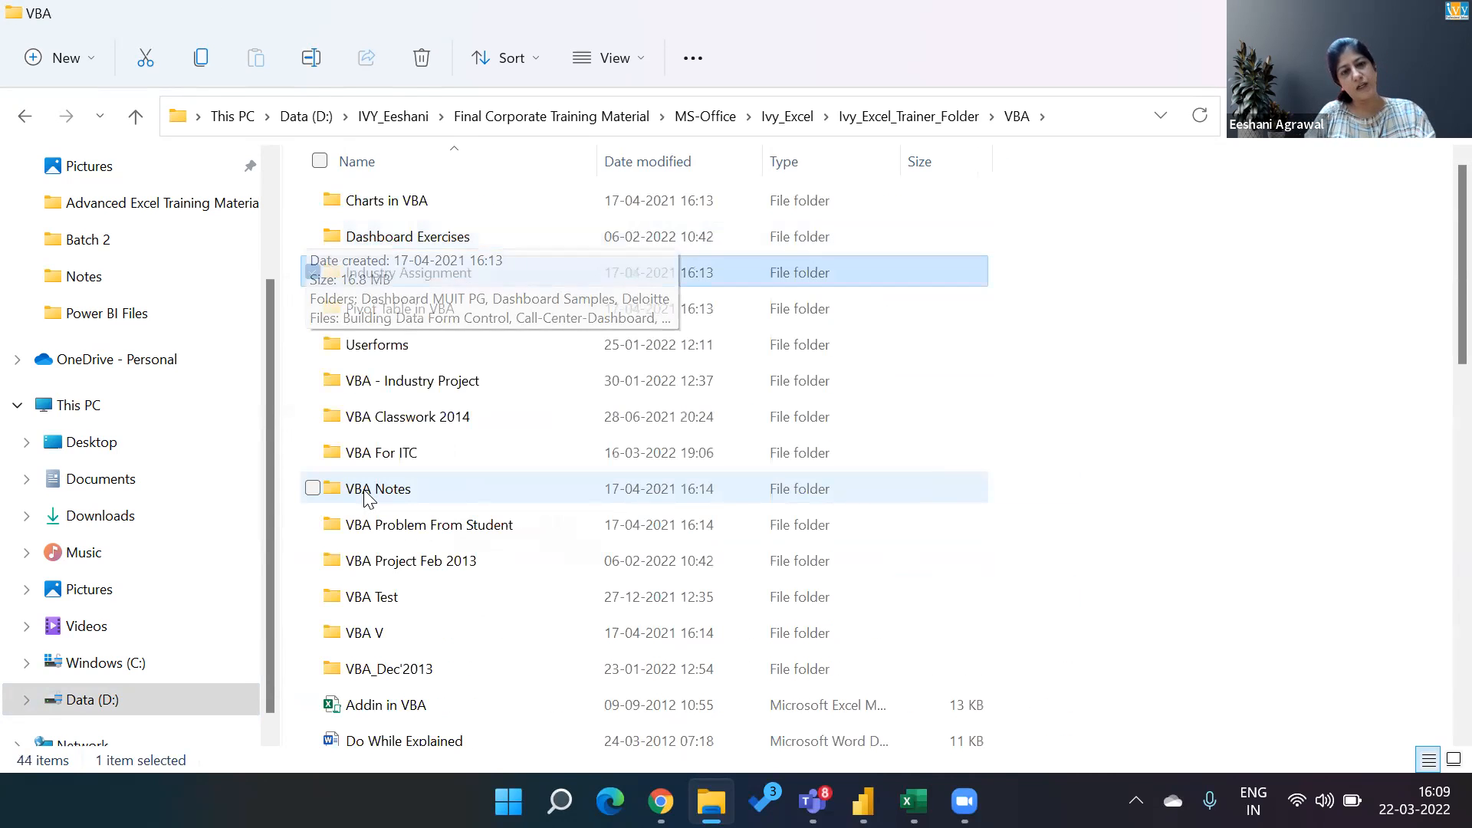
{"action": "key", "text": "Return"}
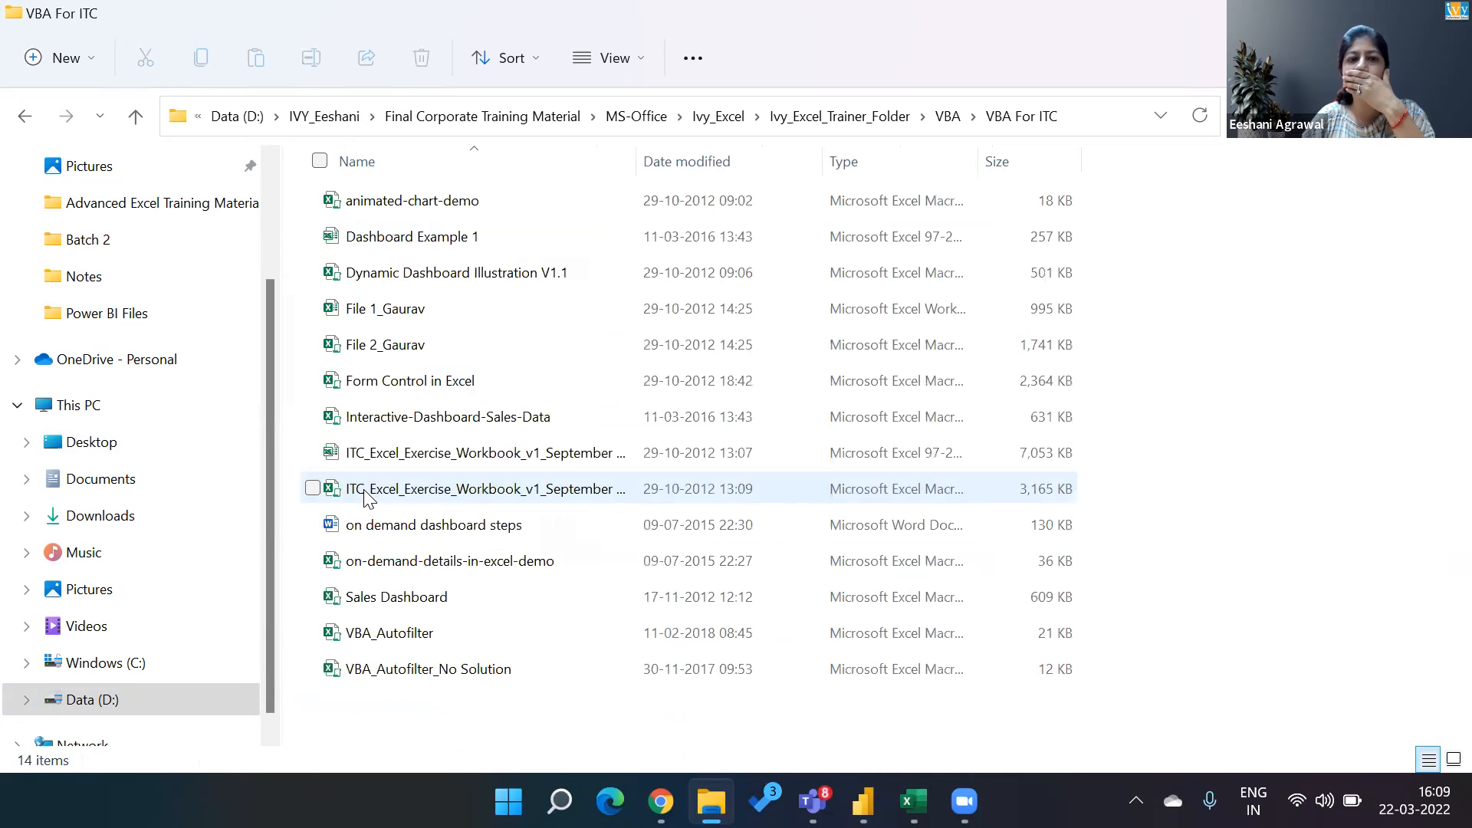
Find the on-demand-details-in-excel-demo workbook in the folder and open it in Excel
{"action": "key", "text": "Down"}
{"action": "key", "text": "Down"}
{"action": "key", "text": "Down"}
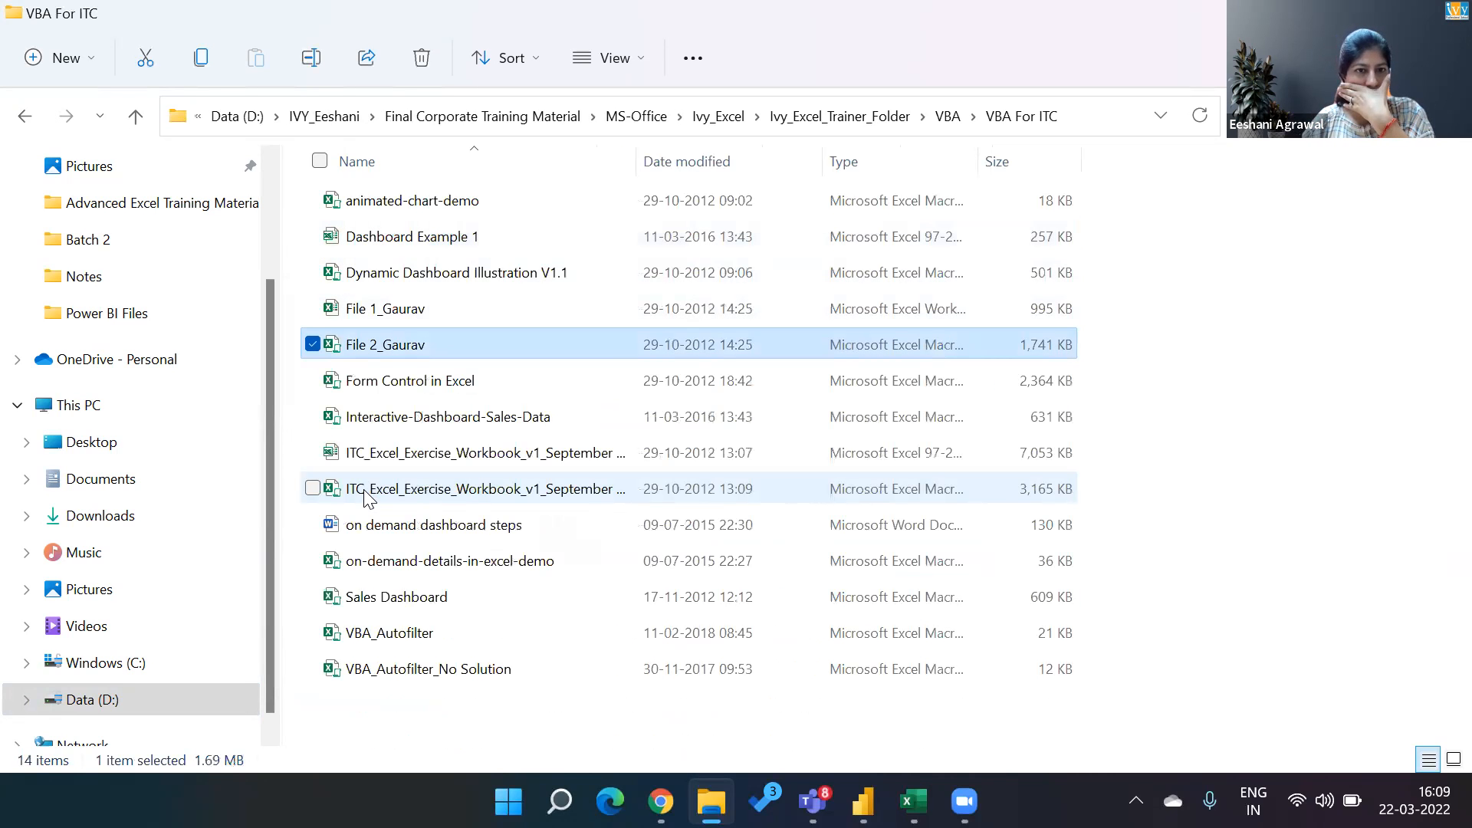
{"action": "key", "text": "Down"}
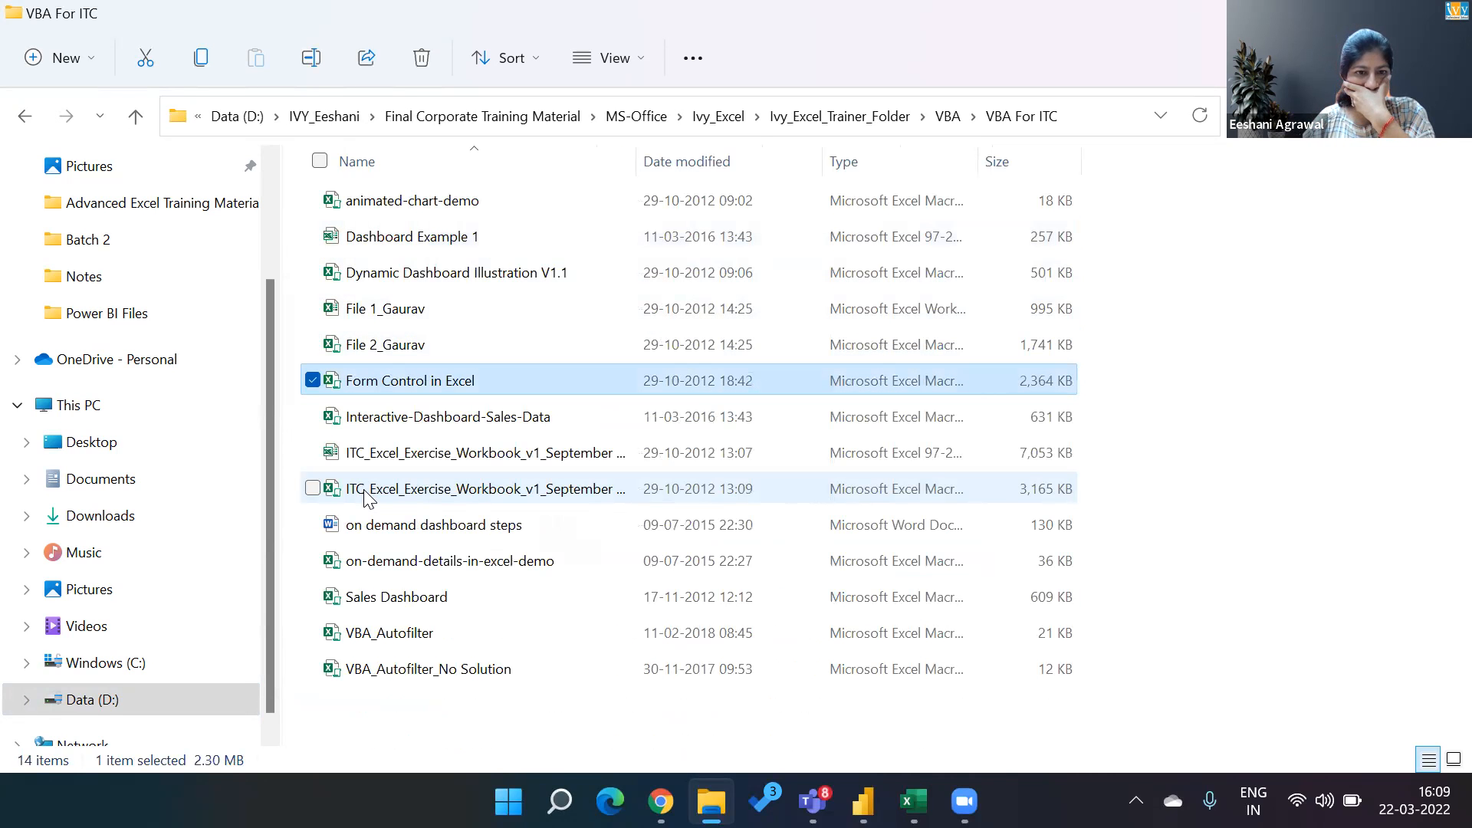
{"action": "key", "text": "Down"}
{"action": "key", "text": "Down"}
{"action": "key", "text": "Down"}
{"action": "key", "text": "Down"}
{"action": "key", "text": "Down"}
{"action": "key", "text": "Down"}
{"action": "key", "text": "Up"}
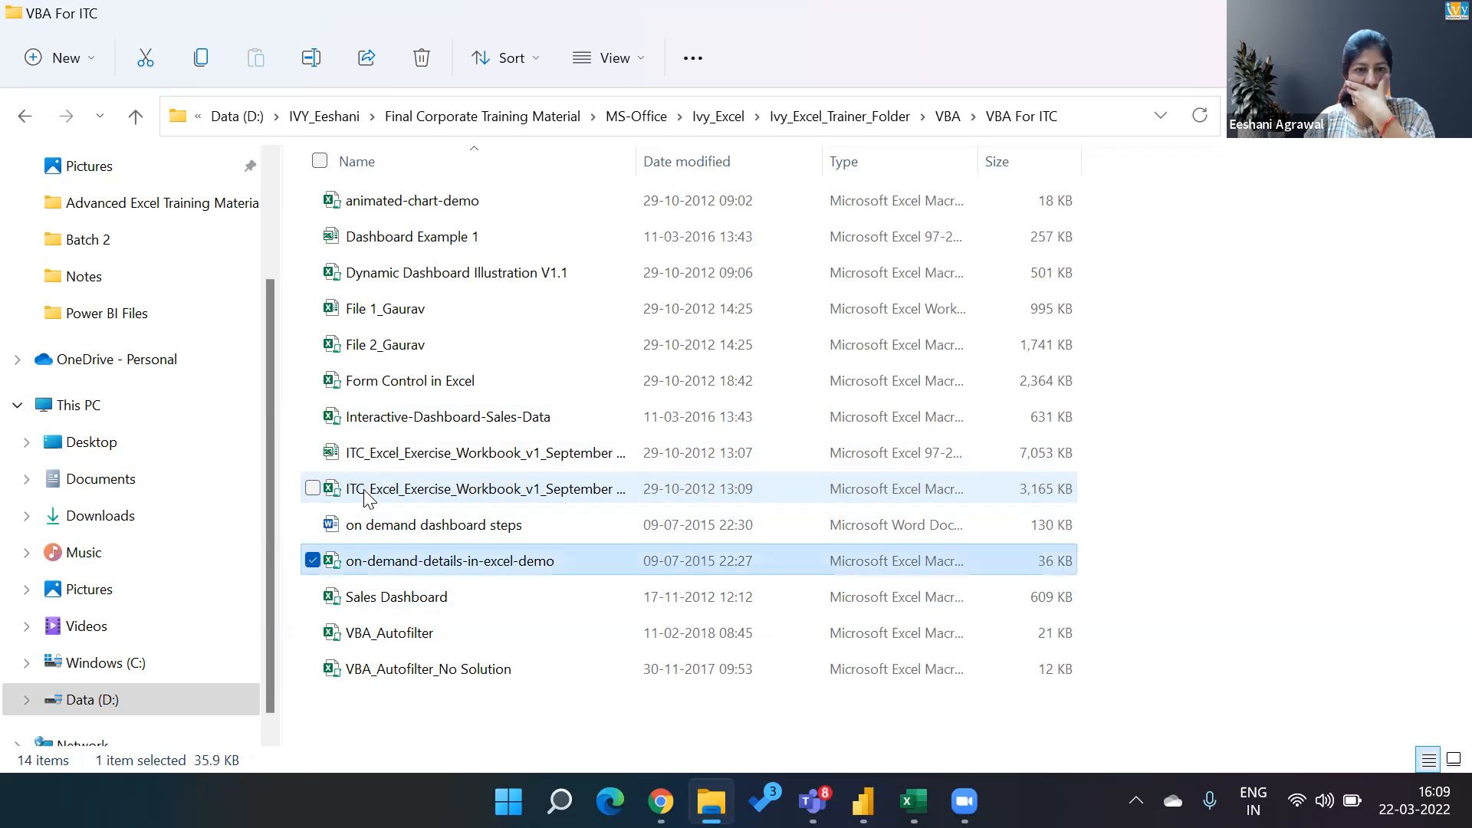
{"action": "key", "text": "alt+Tab"}
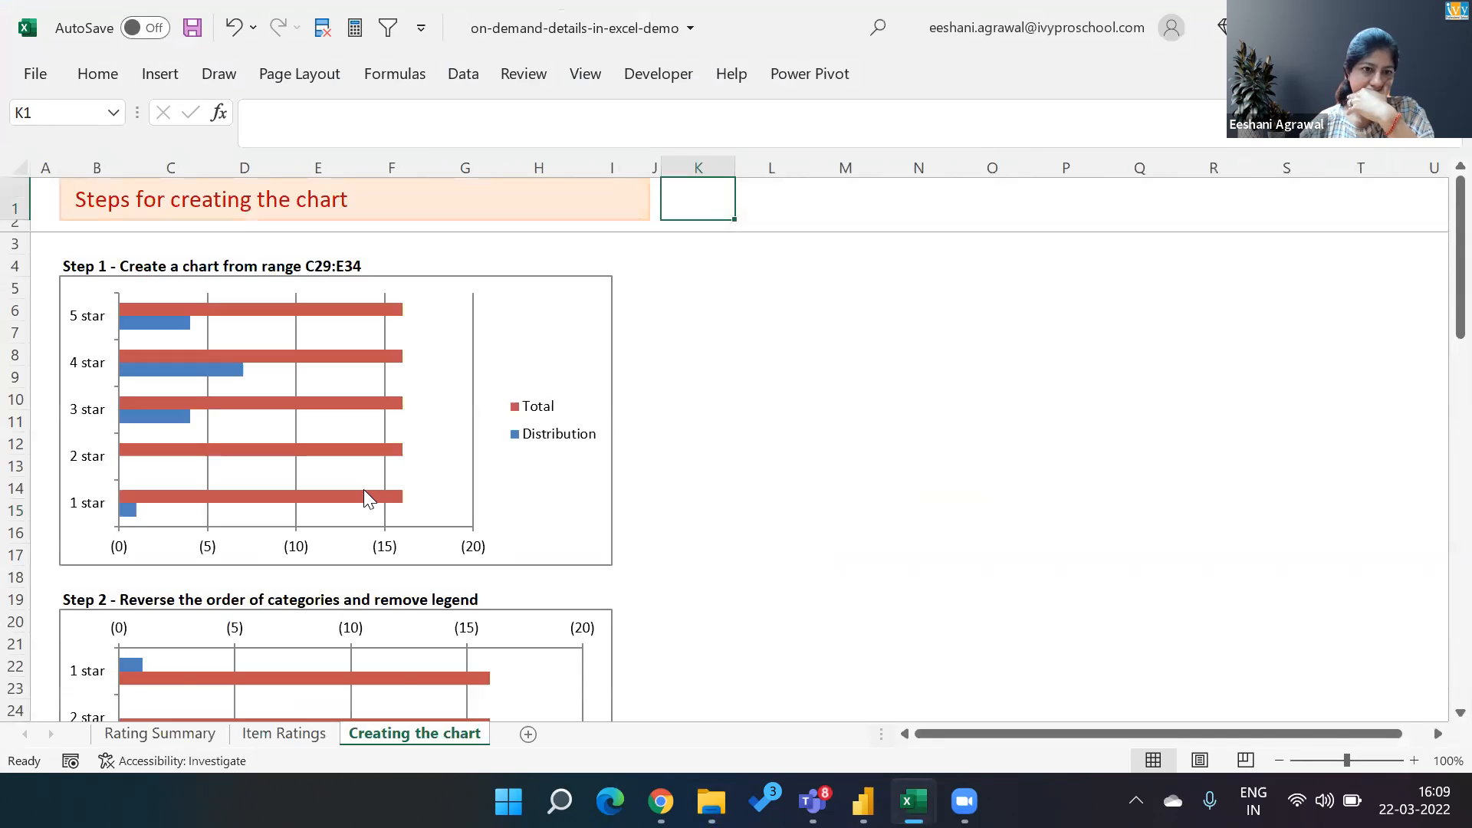
On the Rating Summary sheet, select several items from Instant Road to Jim-Dandy Wagon to compare their reviews charts, ending with Invisible Paint
{"action": "left_click", "coordinate": [145, 733]}
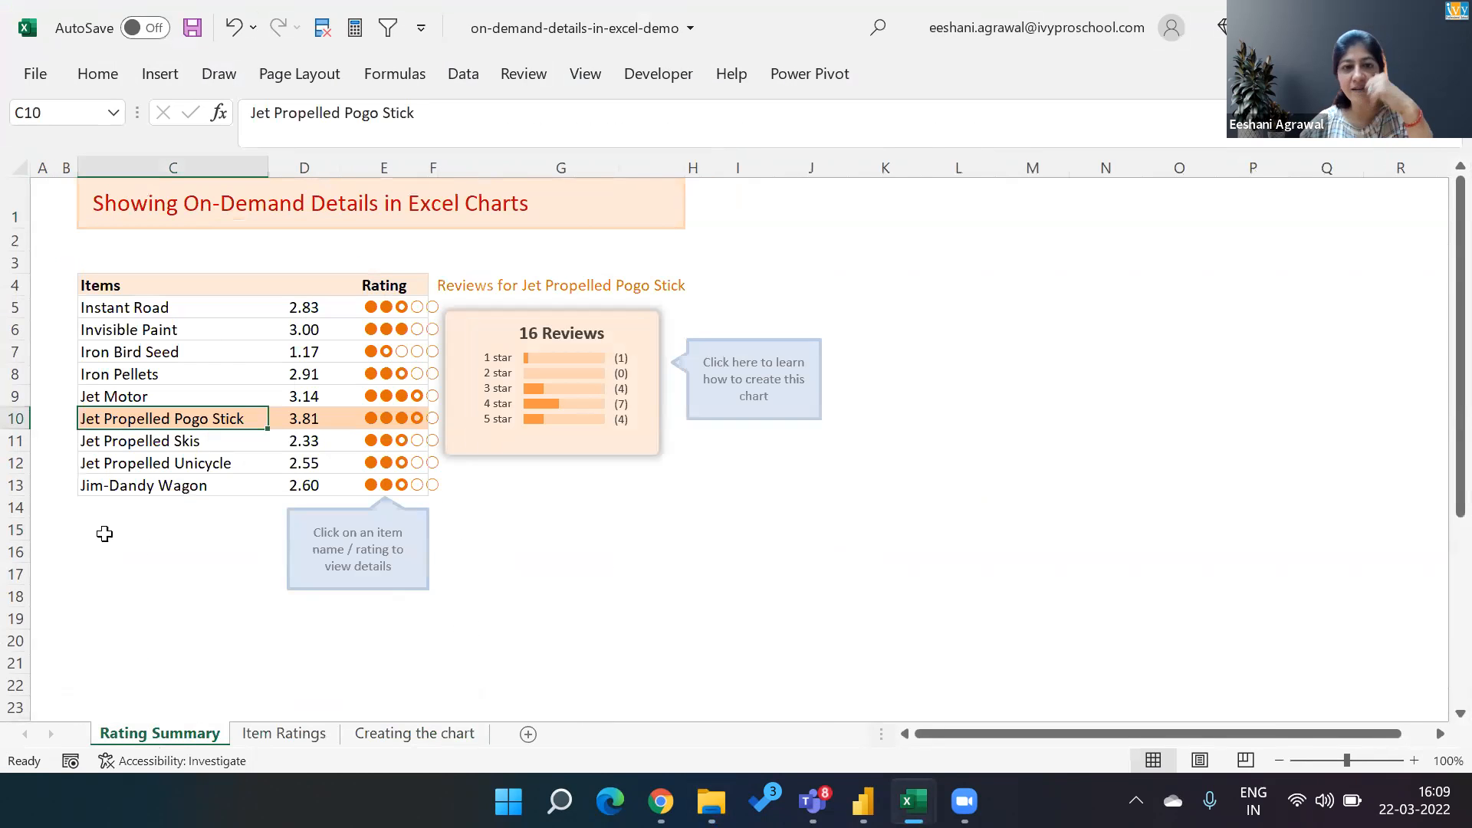
{"action": "left_click", "coordinate": [172, 396]}
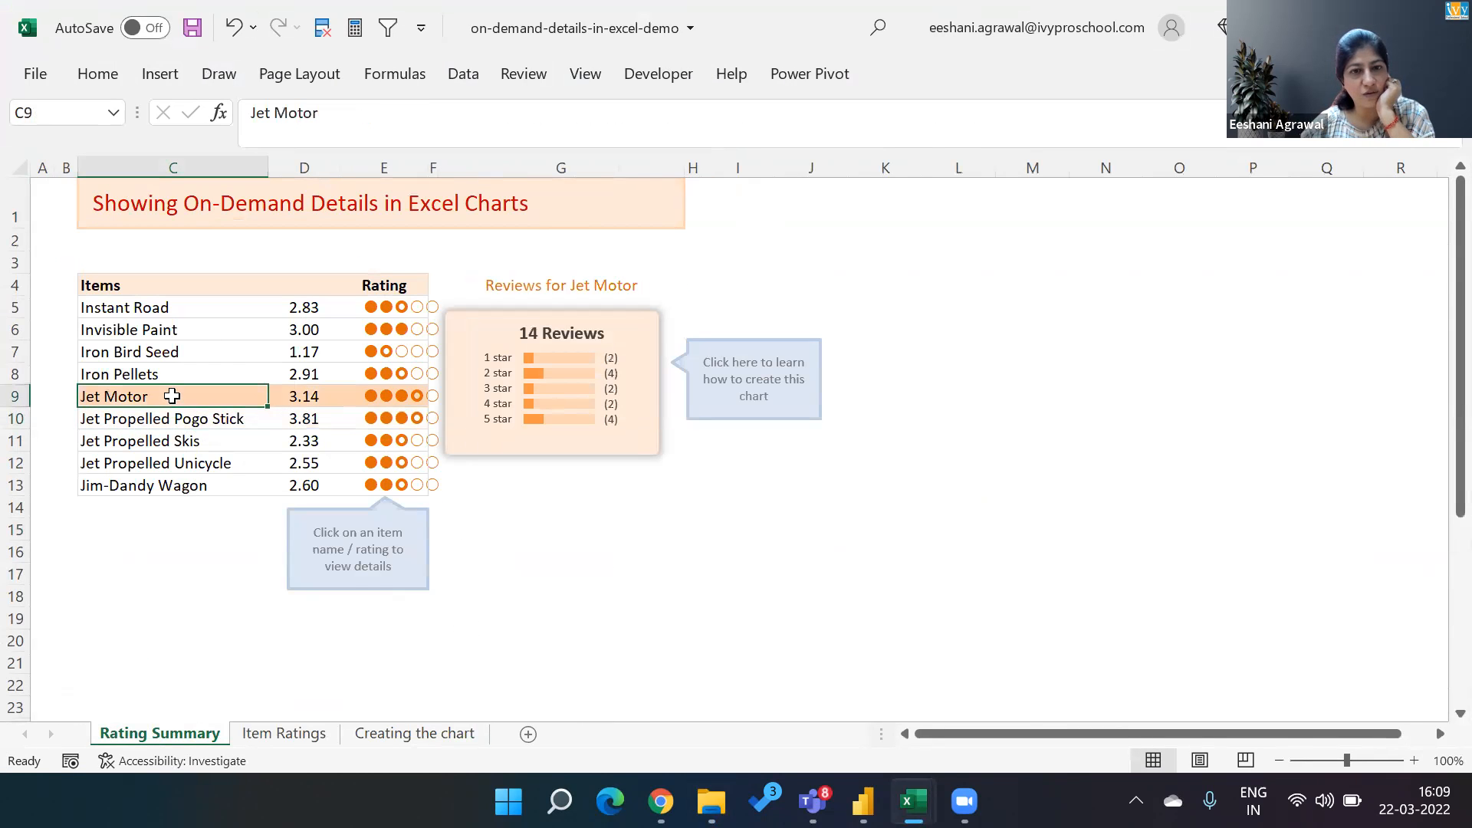
{"action": "left_click", "coordinate": [167, 373]}
{"action": "left_click", "coordinate": [166, 353]}
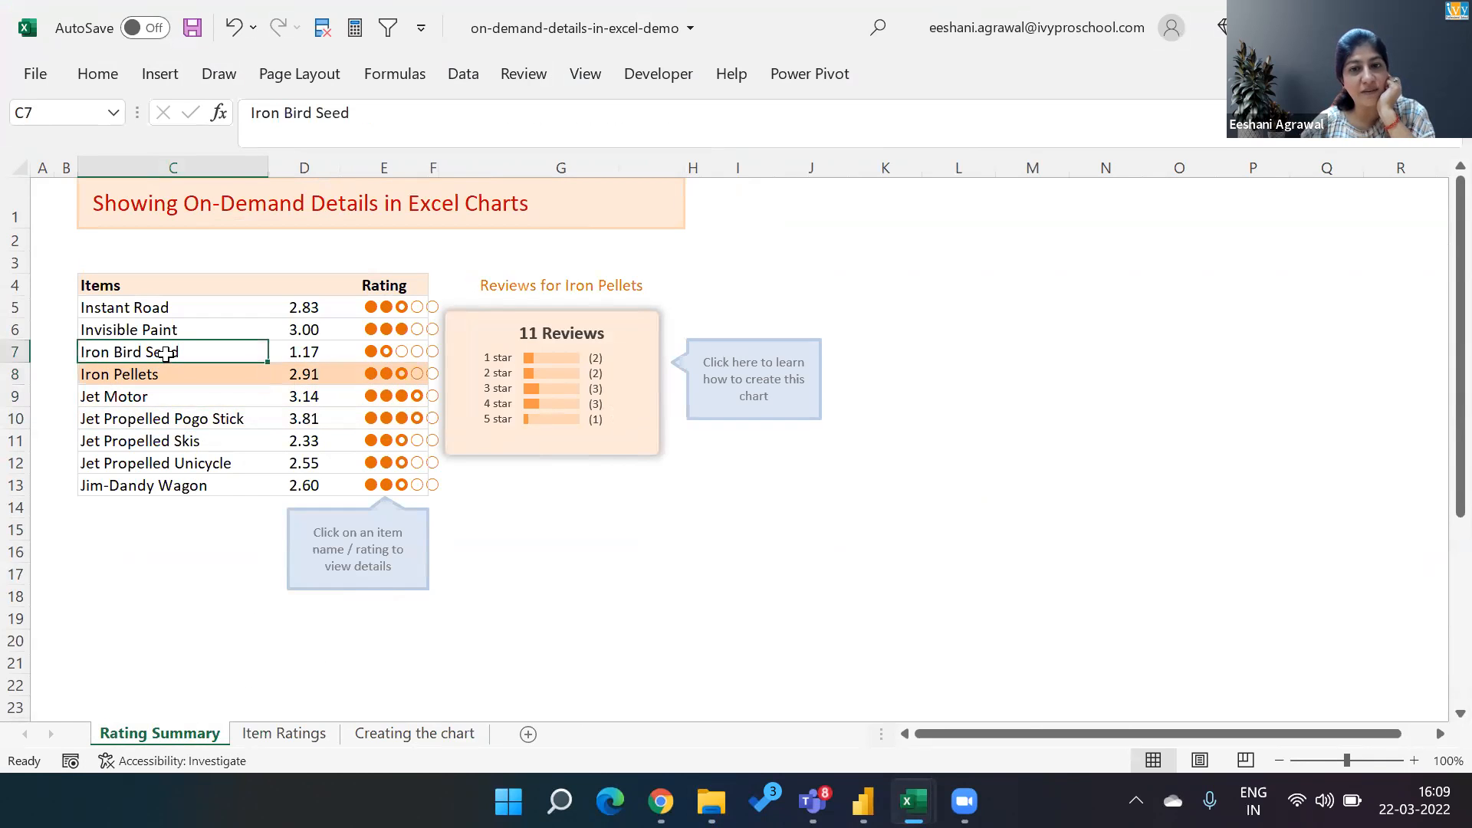
{"action": "left_click", "coordinate": [152, 329]}
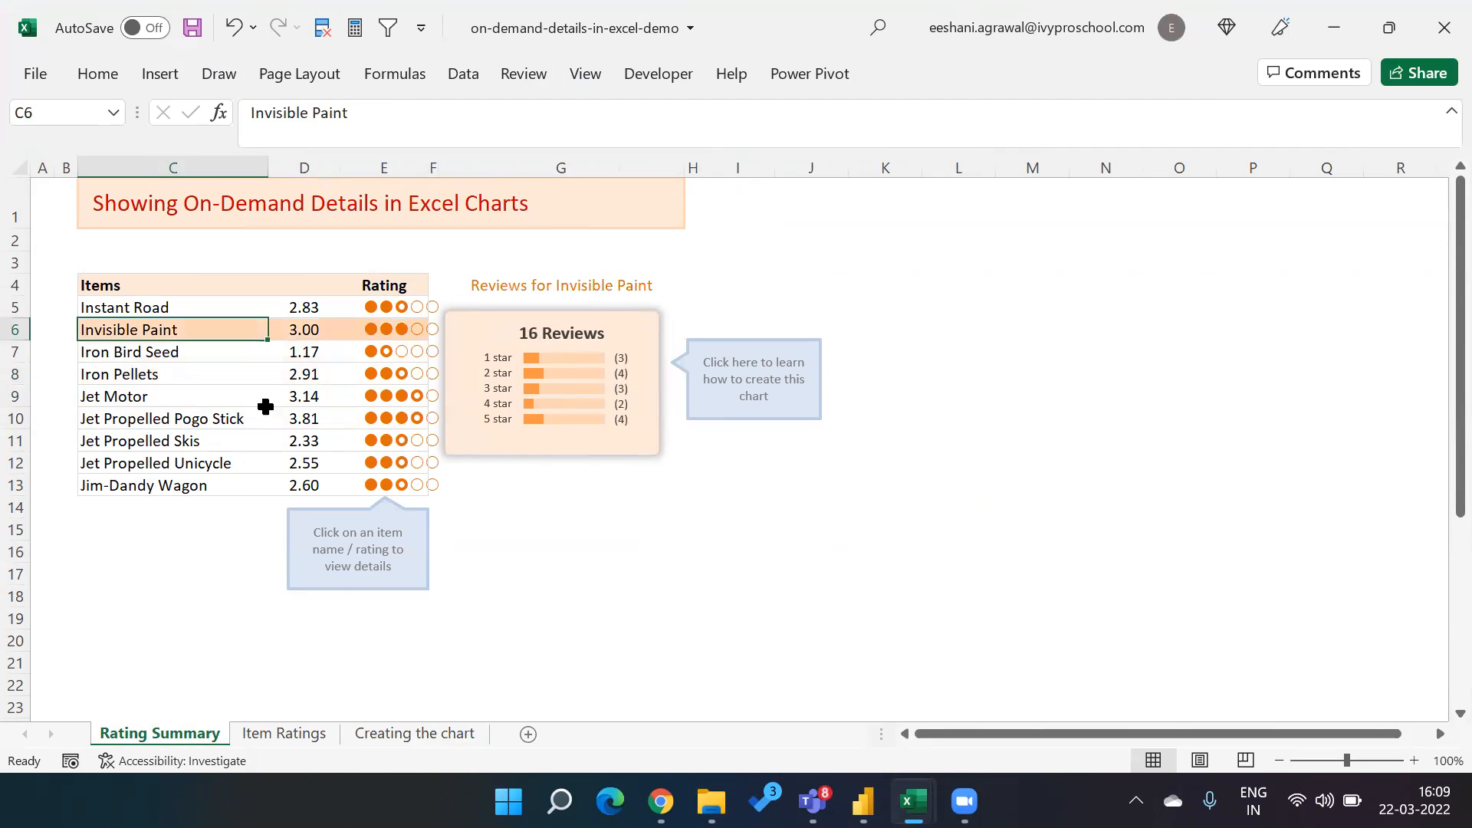
{"action": "left_click", "coordinate": [185, 417]}
{"action": "left_click", "coordinate": [181, 469]}
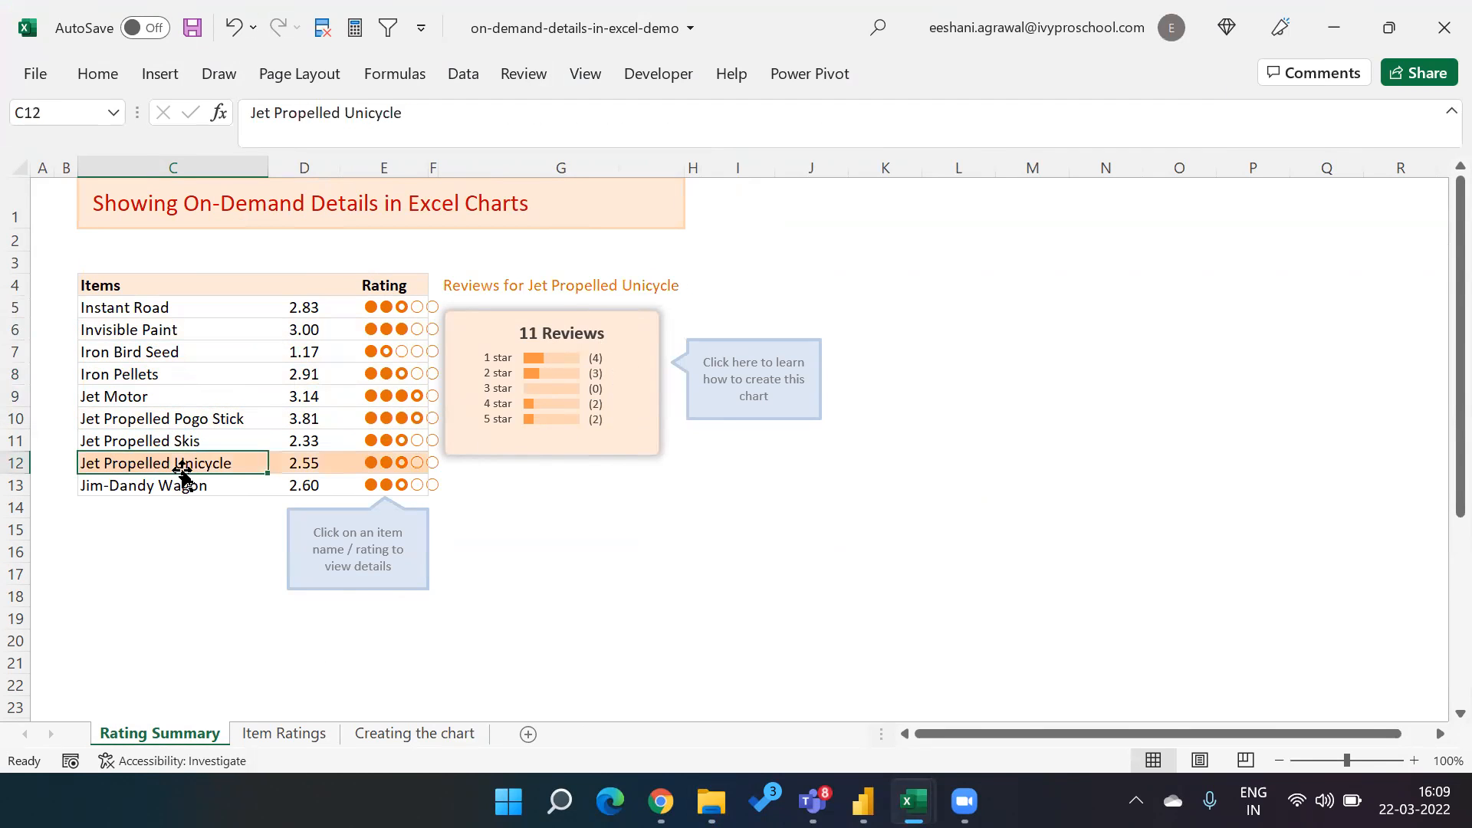
{"action": "left_click", "coordinate": [179, 494]}
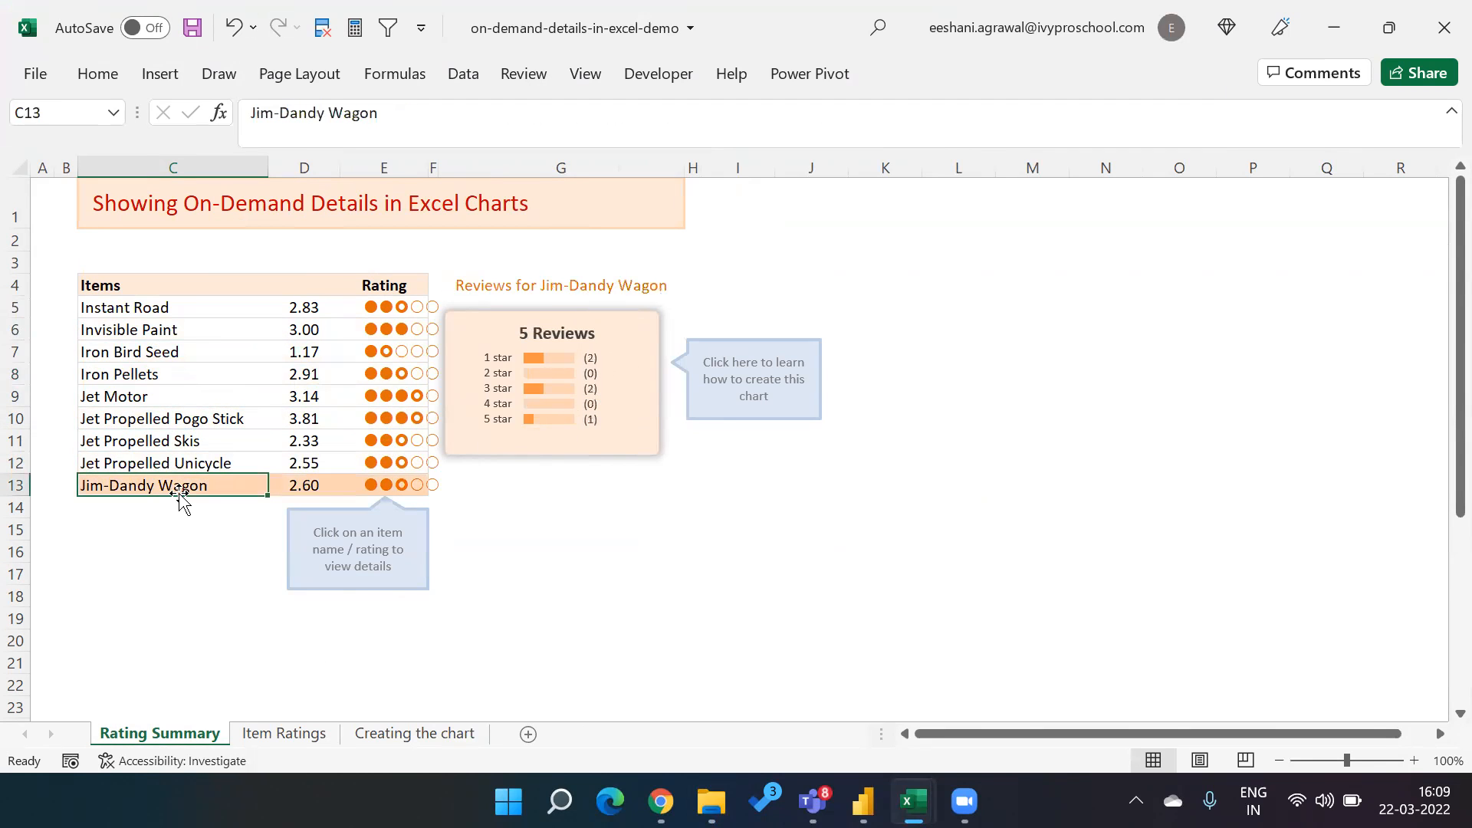
{"action": "left_click", "coordinate": [172, 311]}
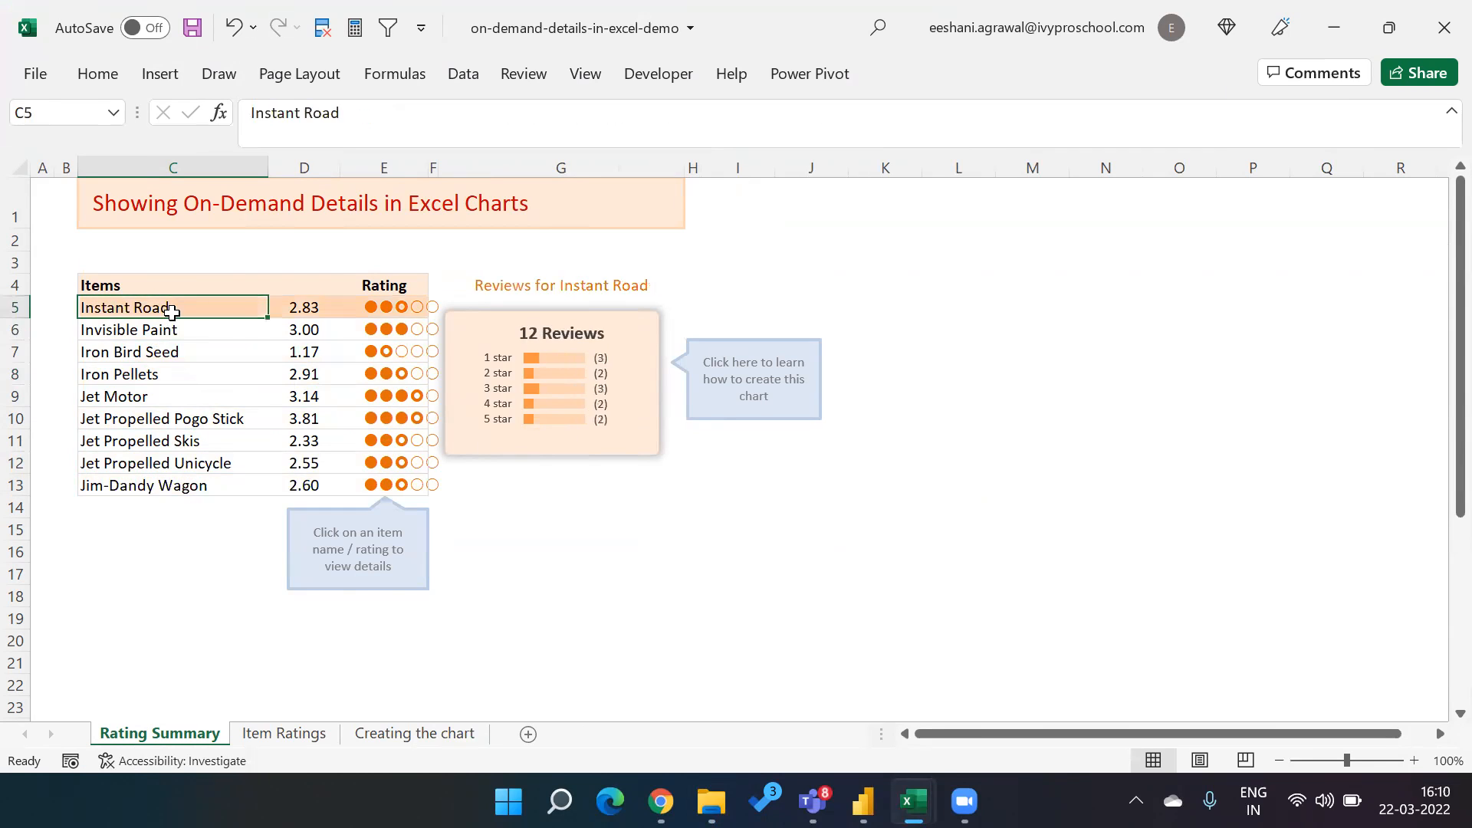
{"action": "left_click", "coordinate": [172, 328]}
{"action": "left_click", "coordinate": [472, 354]}
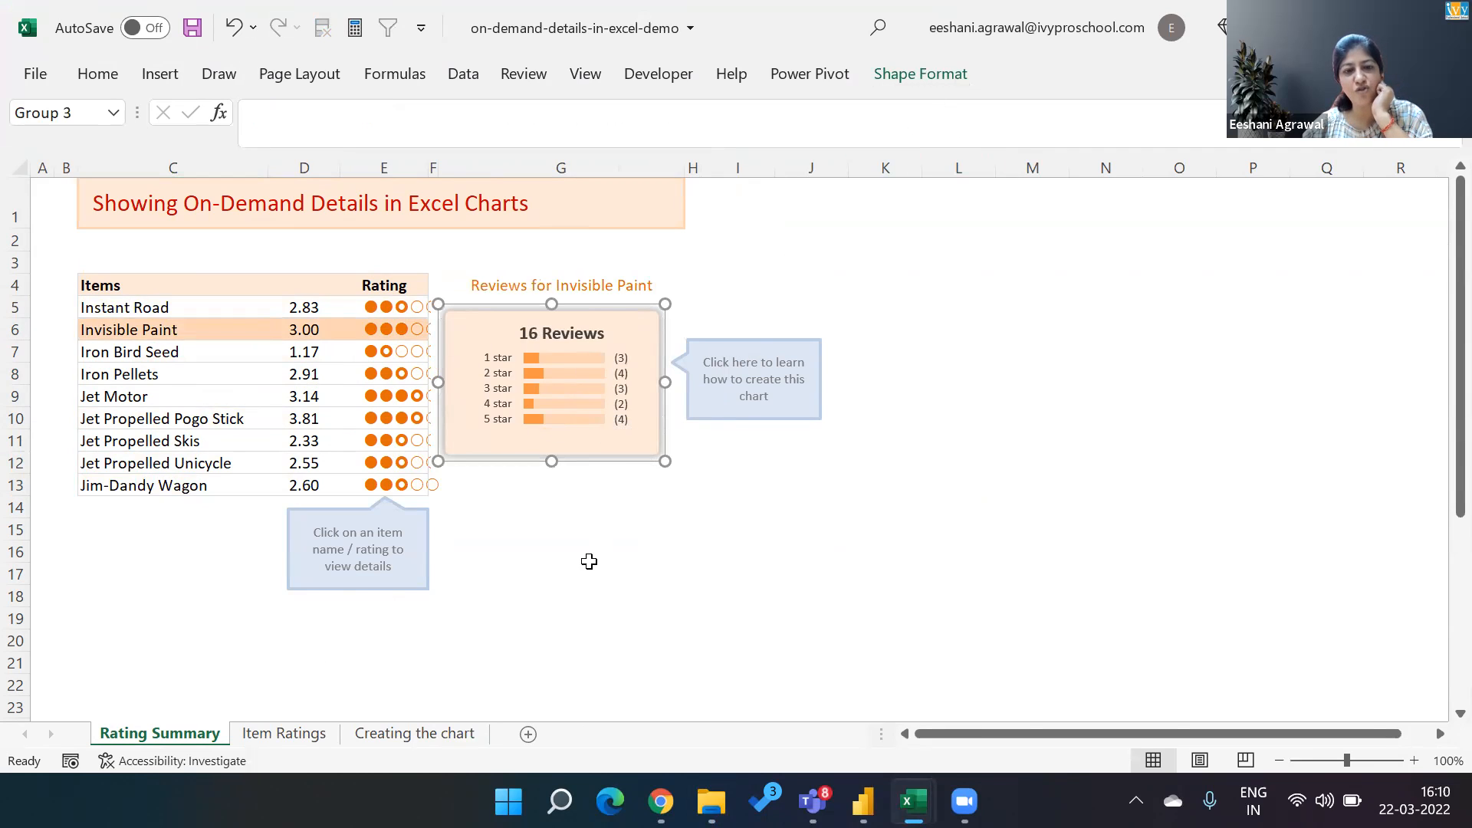
Examine the chart-building instructions on the Creating the chart sheet through Step 5, including its finished reviews chart
{"action": "left_click", "coordinate": [290, 739]}
{"action": "left_click", "coordinate": [378, 732]}
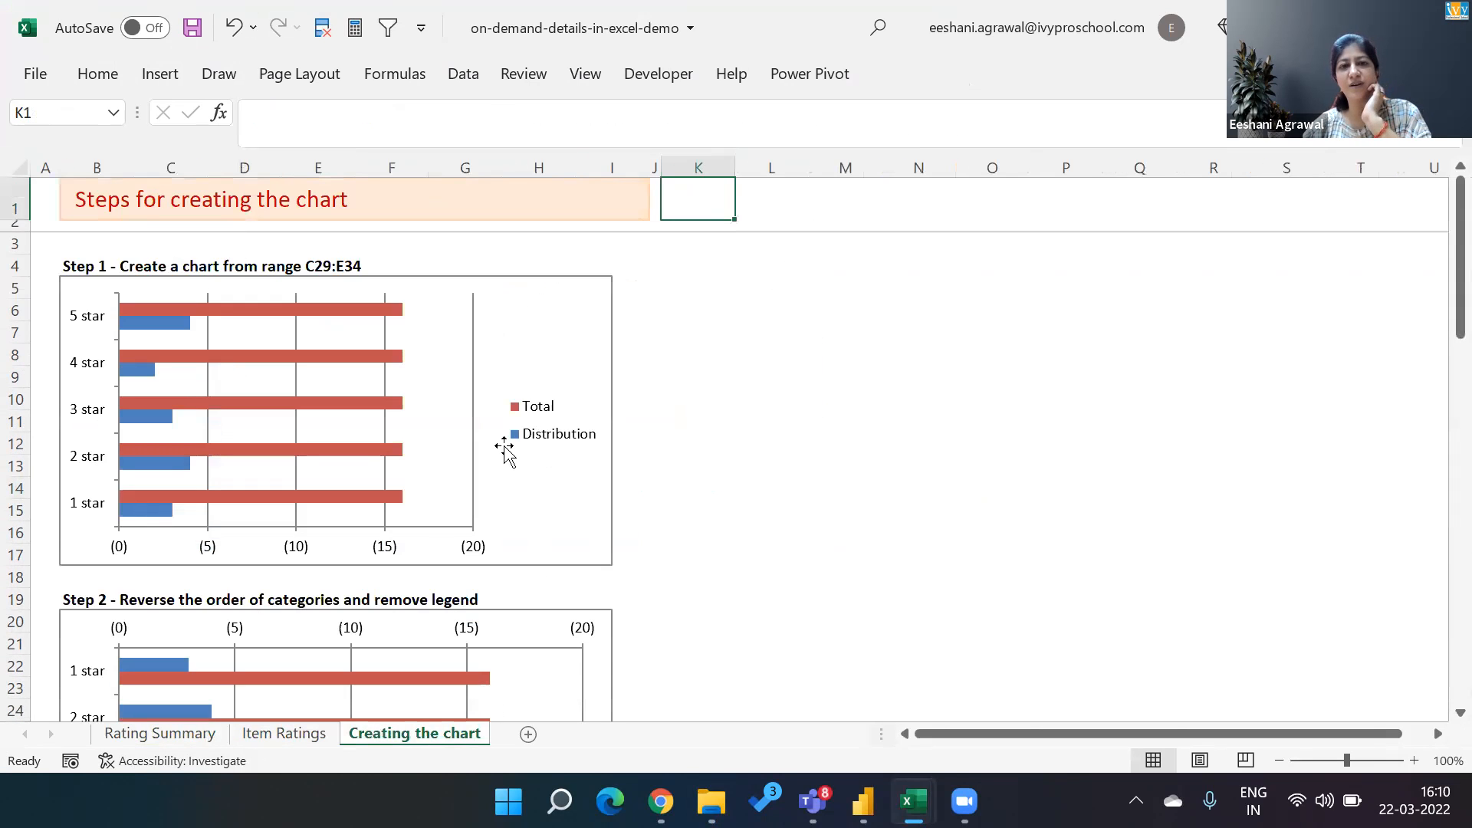
{"action": "key", "text": "Down"}
{"action": "key", "text": "Down"}
{"action": "key", "text": "Down"}
{"action": "key", "text": "Down"}
{"action": "key", "text": "Down"}
{"action": "key", "text": "Down"}
{"action": "key", "text": "Down"}
{"action": "key", "text": "Down"}
{"action": "key", "text": "Down"}
{"action": "key", "text": "Down"}
{"action": "key", "text": "Down"}
{"action": "key", "text": "Down"}
{"action": "key", "text": "Down"}
{"action": "key", "text": "Down"}
{"action": "key", "text": "Down"}
{"action": "key", "text": "Down"}
{"action": "key", "text": "Down"}
{"action": "key", "text": "Down"}
{"action": "key", "text": "Down"}
{"action": "key", "text": "Down"}
{"action": "key", "text": "Down"}
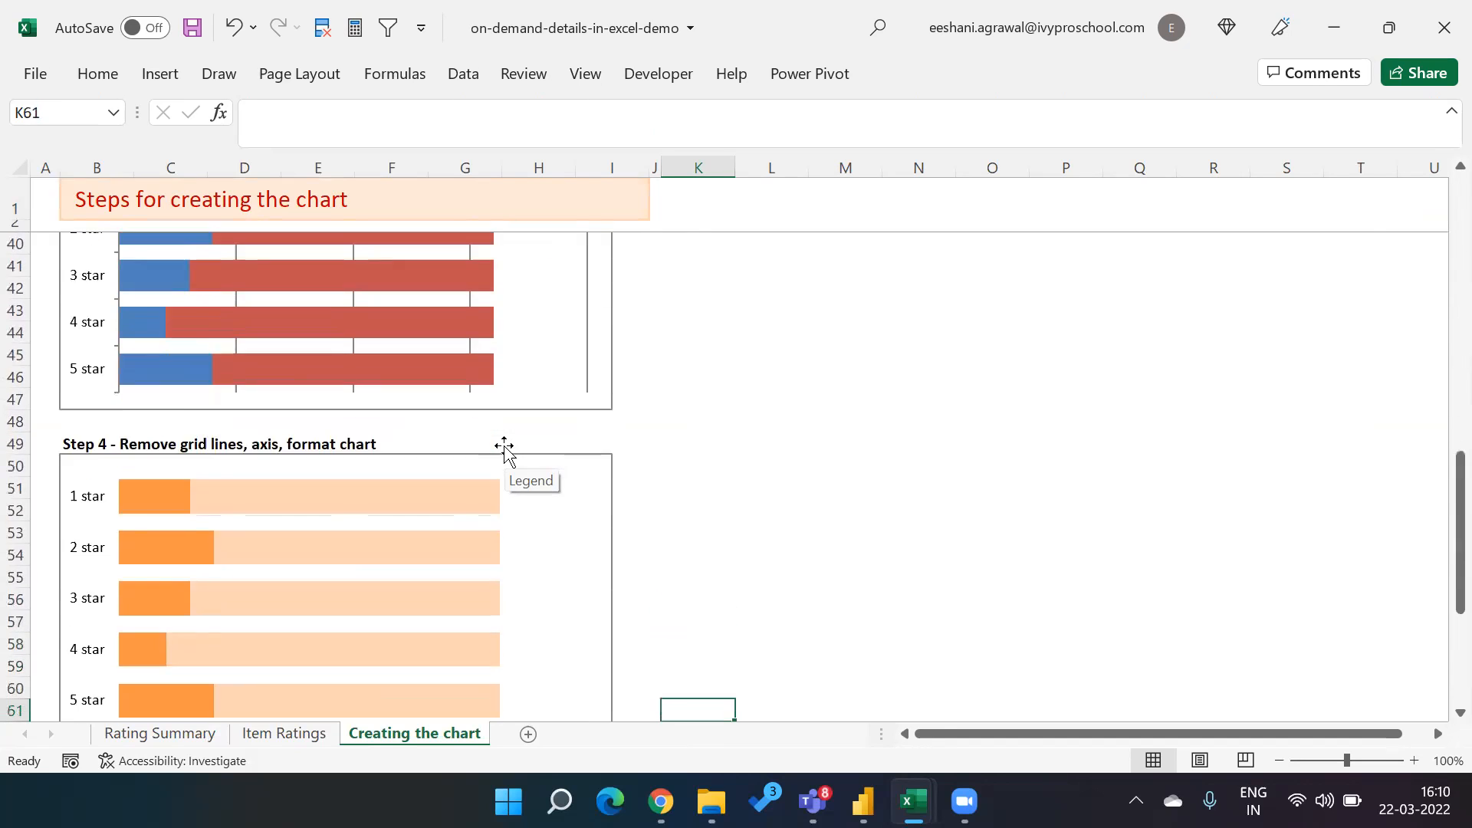
{"action": "key", "text": "Down"}
{"action": "key", "text": "Down"}
{"action": "key", "text": "Down"}
{"action": "key", "text": "Down"}
{"action": "key", "text": "Down"}
{"action": "key", "text": "Down"}
{"action": "key", "text": "Down"}
{"action": "key", "text": "Down"}
{"action": "key", "text": "Down"}
{"action": "key", "text": "Down"}
{"action": "key", "text": "Down"}
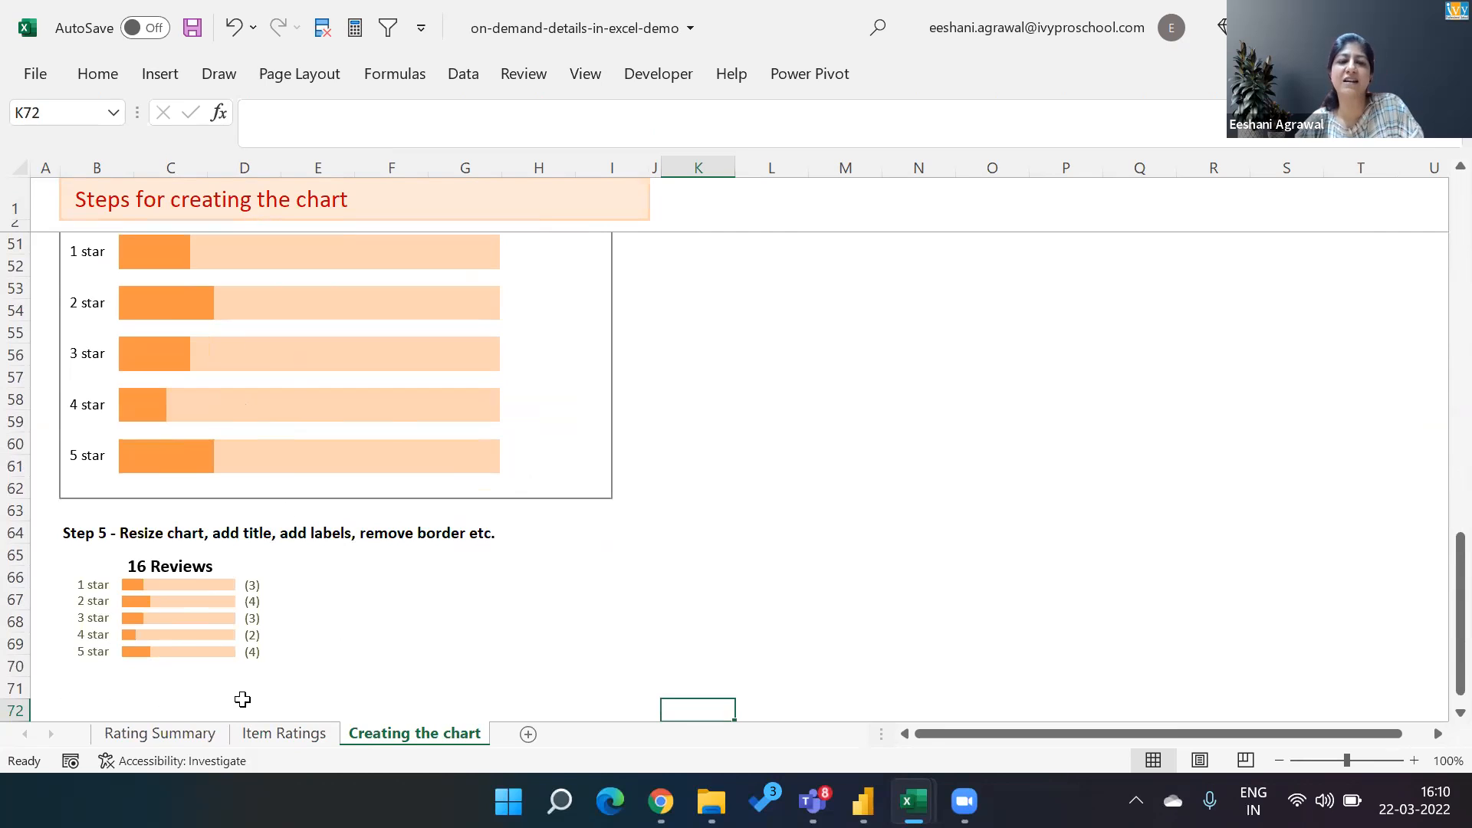
{"action": "left_click", "coordinate": [207, 614]}
{"action": "left_click", "coordinate": [431, 664]}
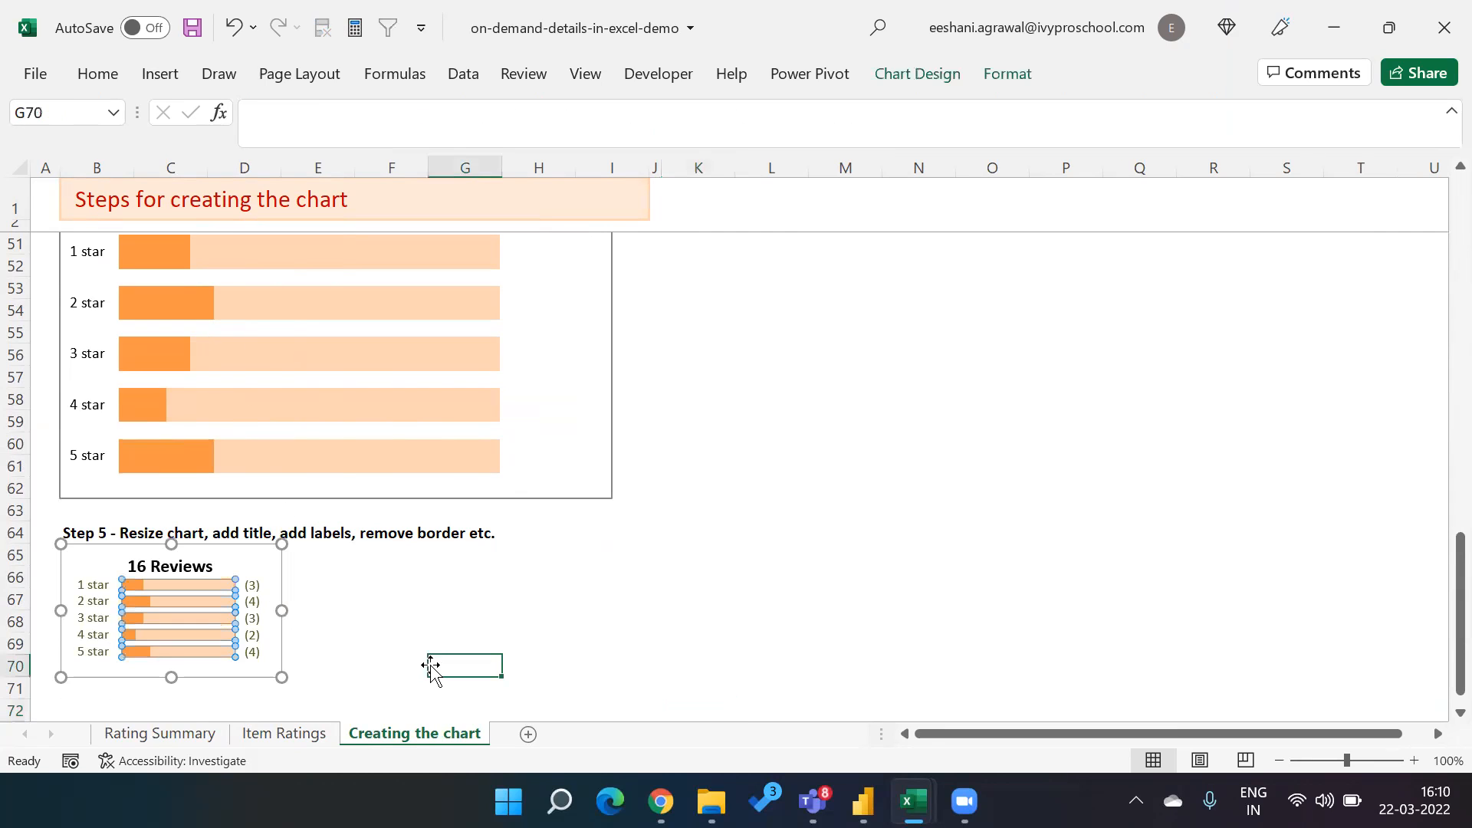
Return to the Rating Summary sheet and inspect the reviews chart's data series and rounded background shape, leaving both deselected
{"action": "left_click", "coordinate": [196, 734]}
{"action": "left_click", "coordinate": [579, 410]}
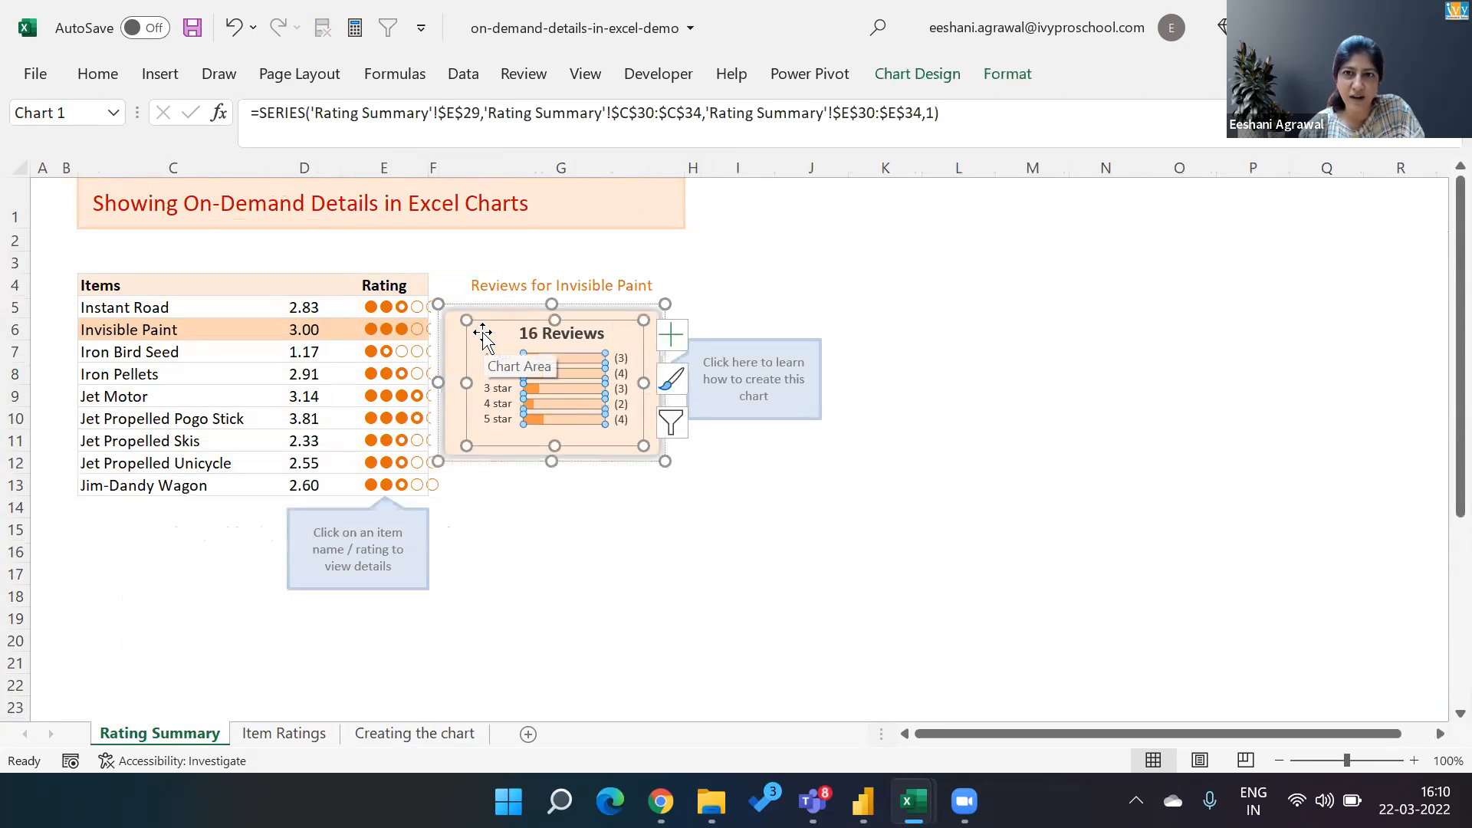
{"action": "left_click", "coordinate": [458, 331]}
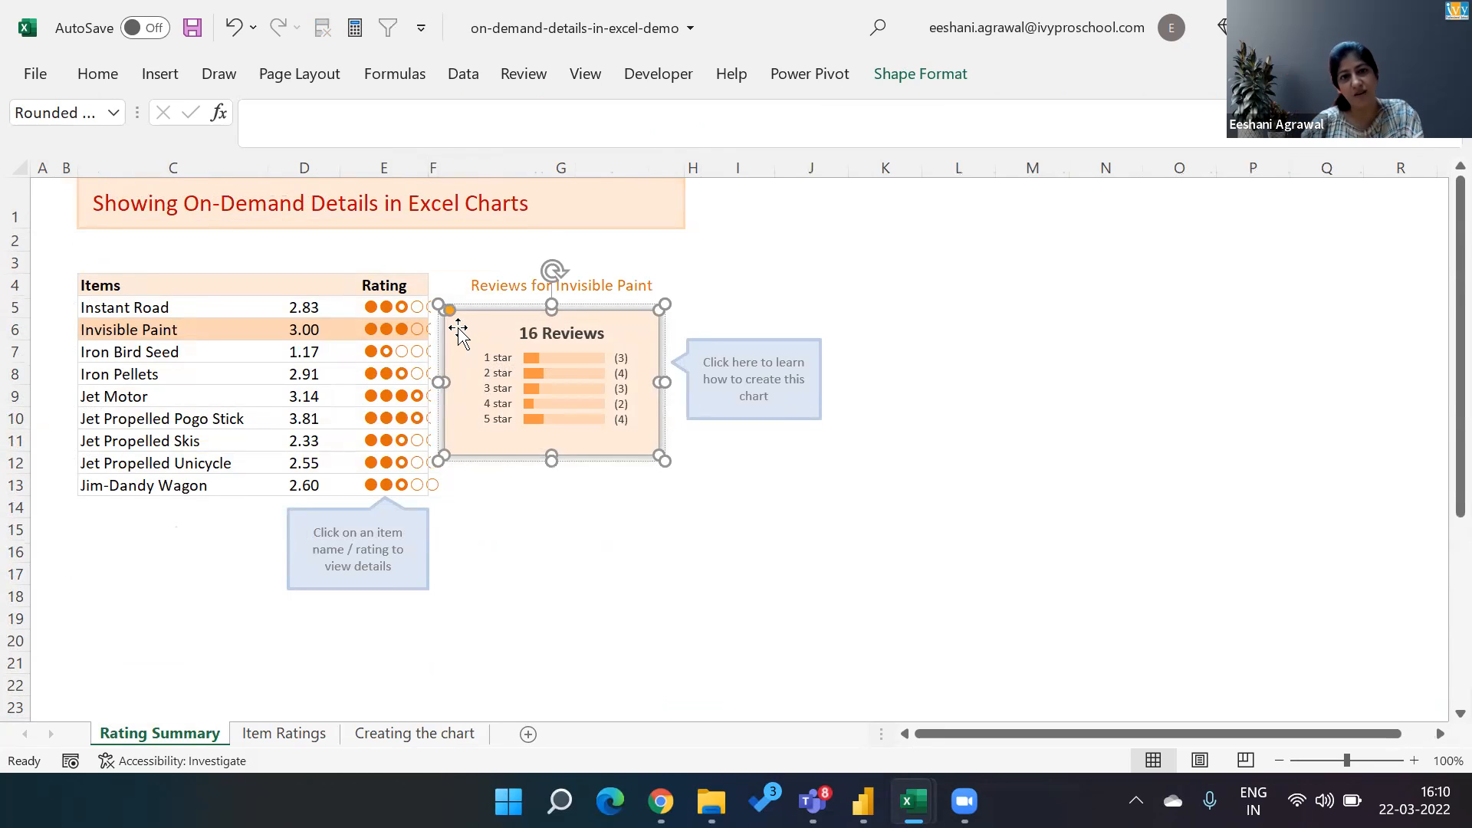
{"action": "left_click", "coordinate": [678, 464]}
{"action": "left_click", "coordinate": [624, 591]}
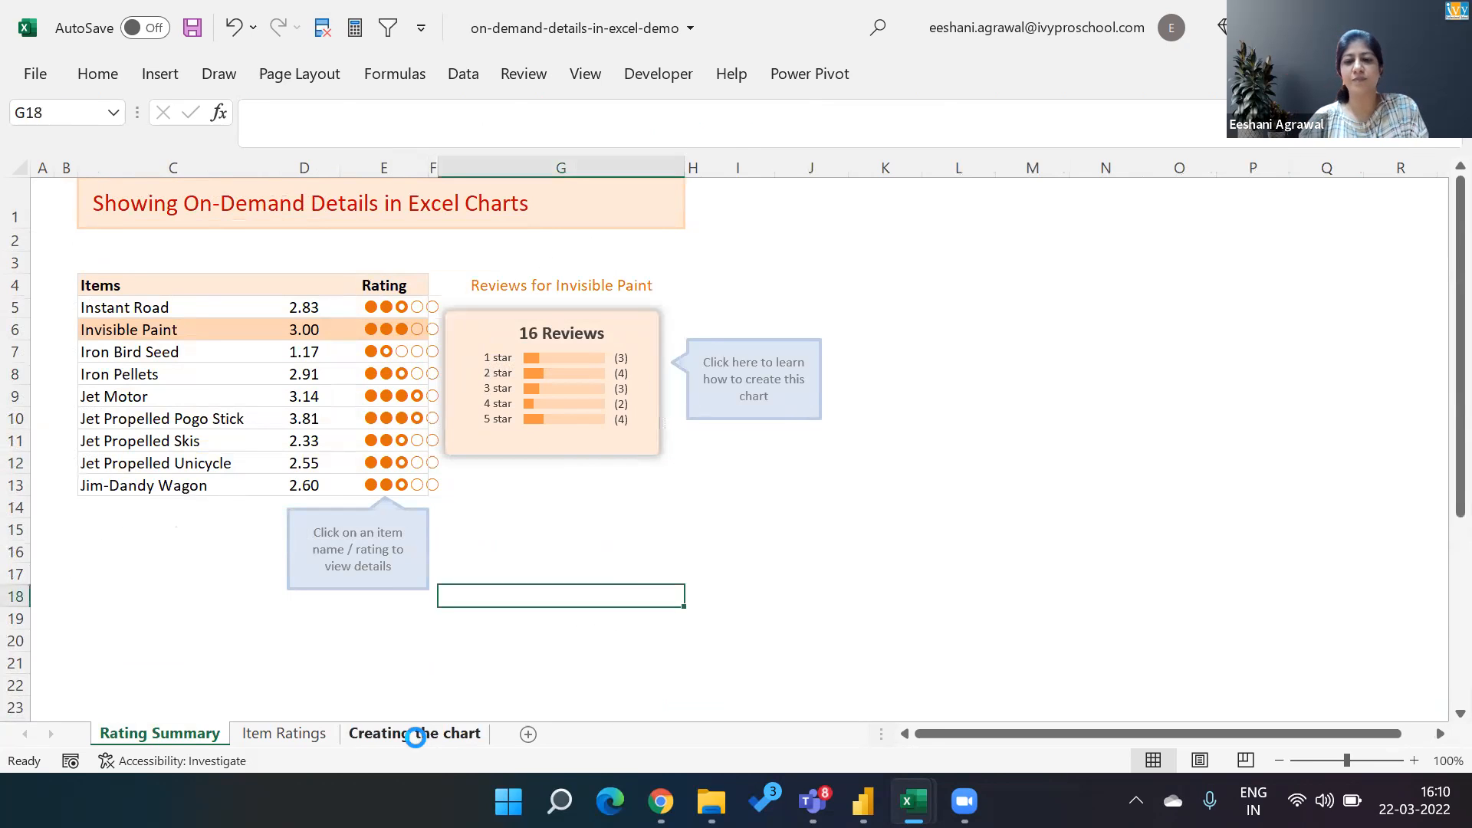
Examine the Rating Summary sheet's SelectionChange code and the UpdateAfterAction macro in Module1, and return to the workbook
{"action": "key", "text": "alt+F11"}
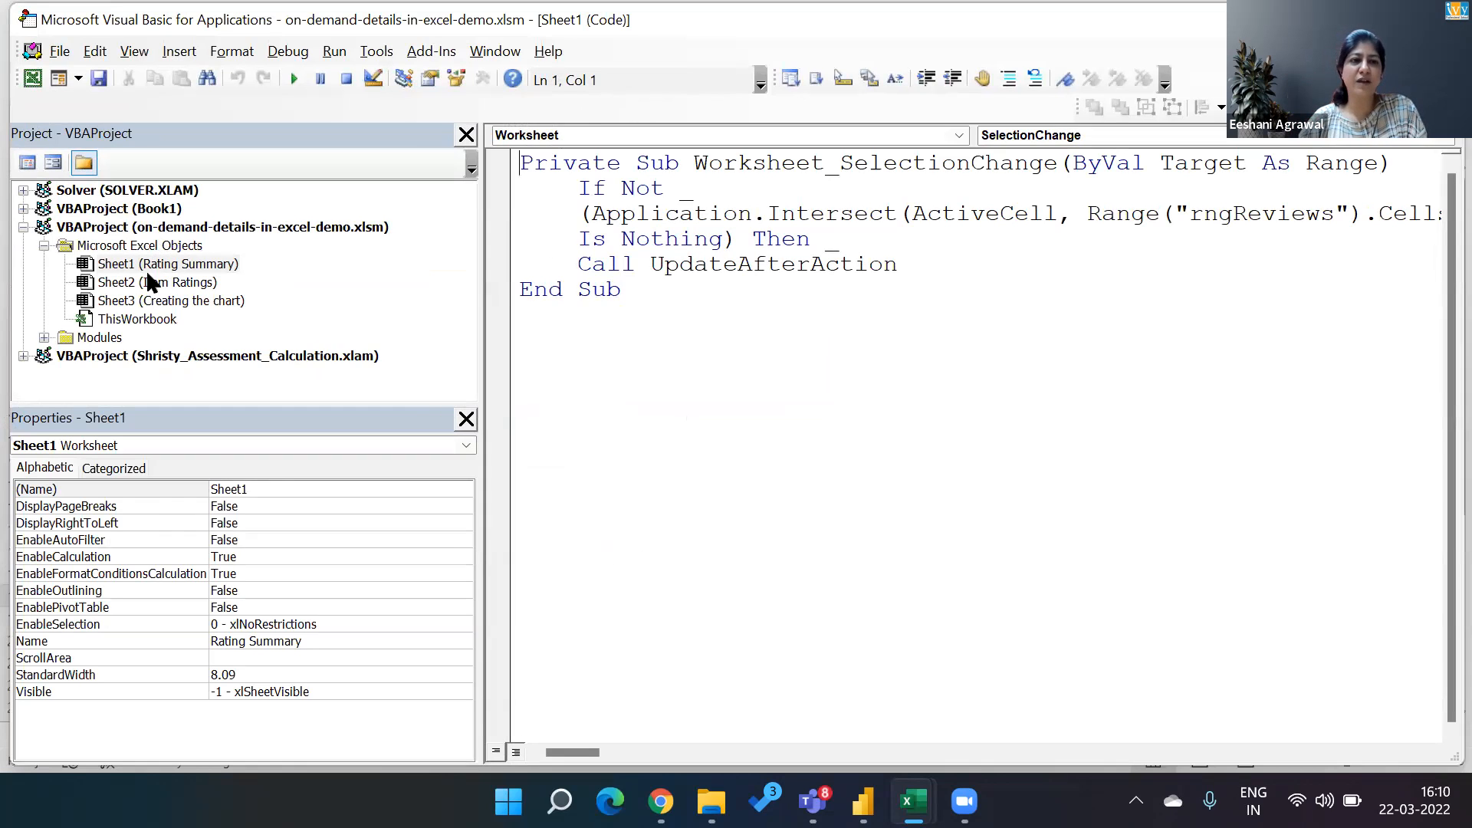
{"action": "double_click", "coordinate": [99, 338]}
{"action": "double_click", "coordinate": [107, 358]}
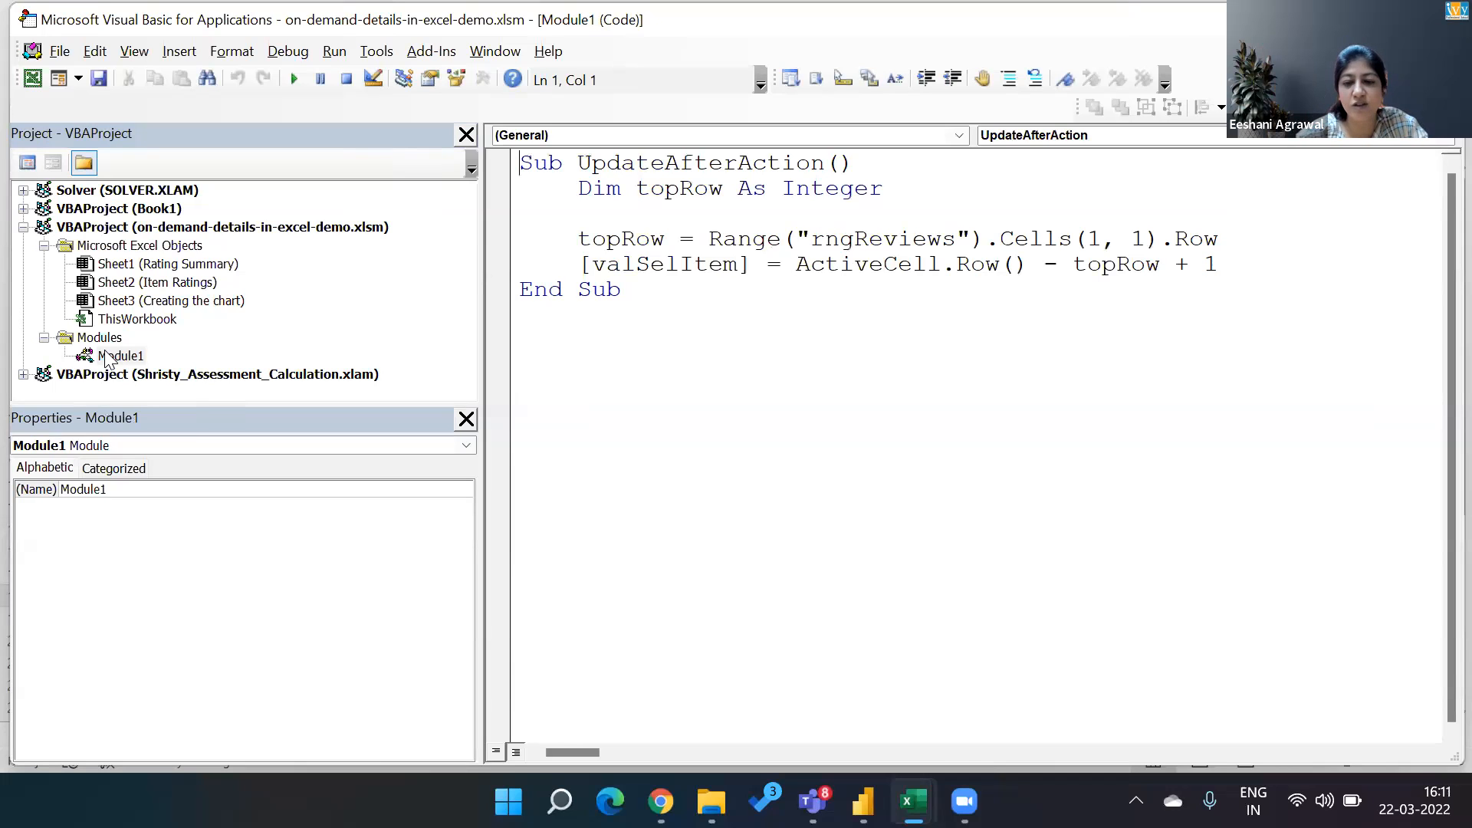
{"action": "key", "text": "alt+F11"}
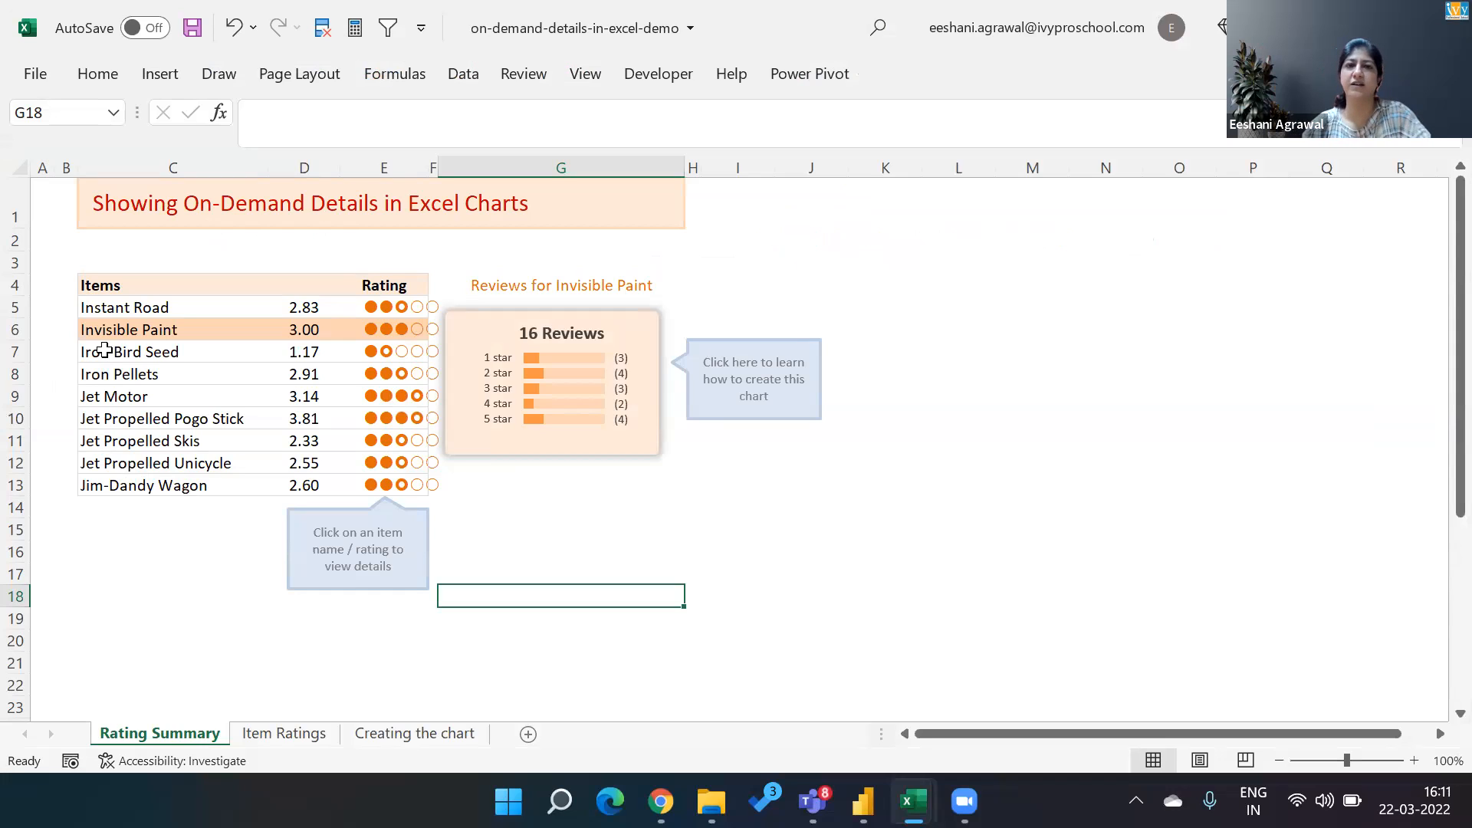
{"action": "left_click", "coordinate": [227, 4]}
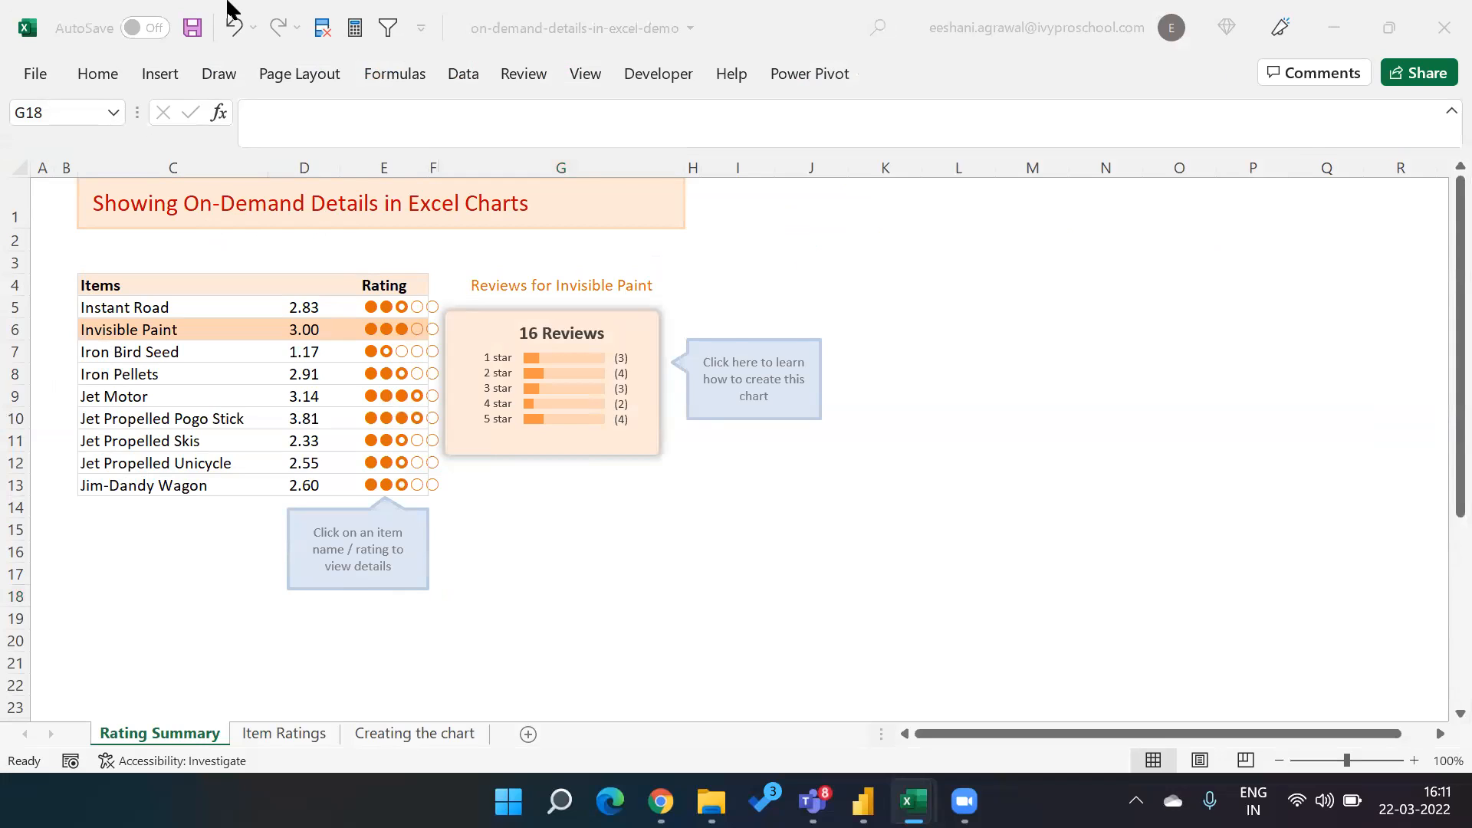